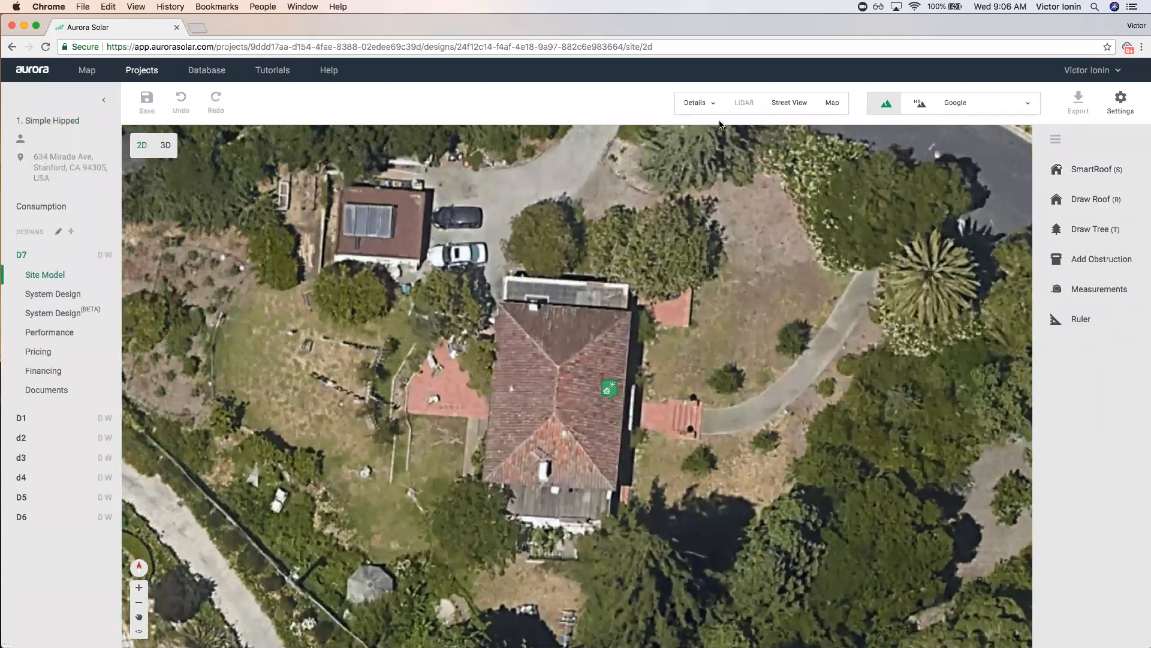
Show Street View imagery of the property beside the D7 aerial map.
left_click(785, 107)
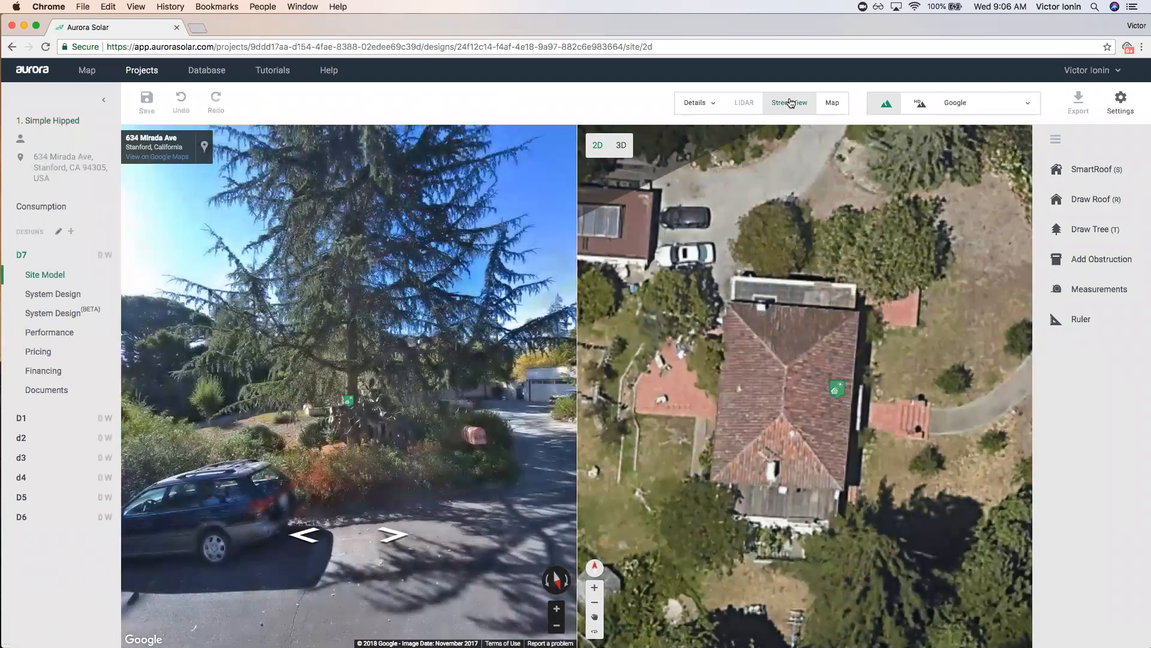
Step back and forth along the street through several panoramas toward the house.
left_click(406, 537)
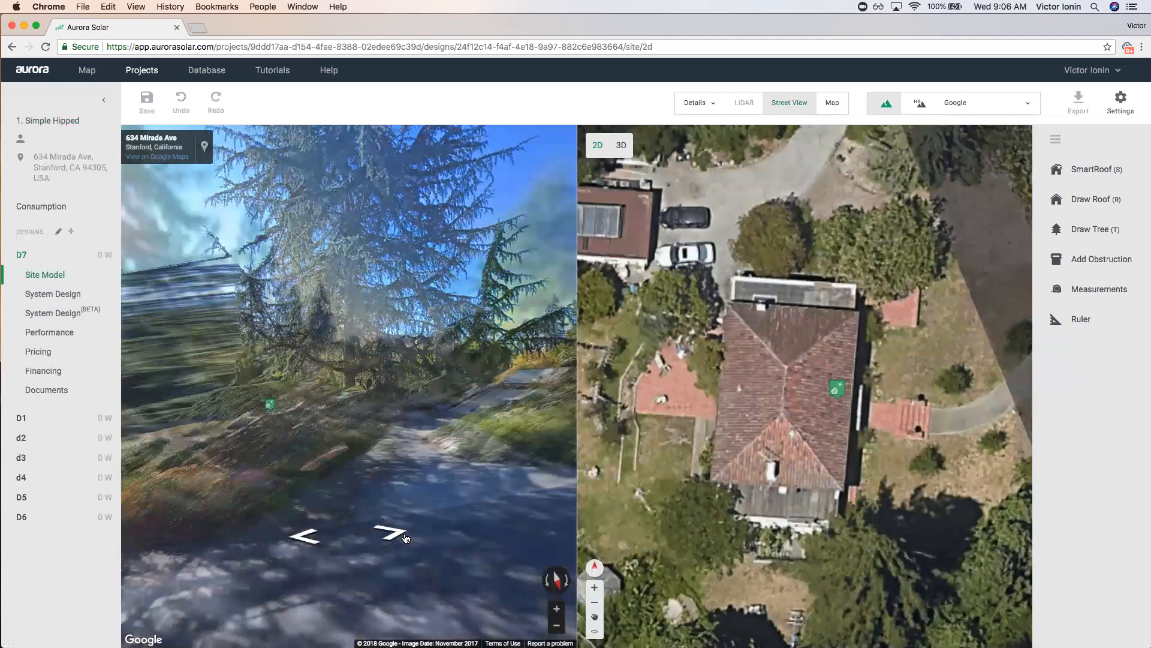
left_click(311, 536)
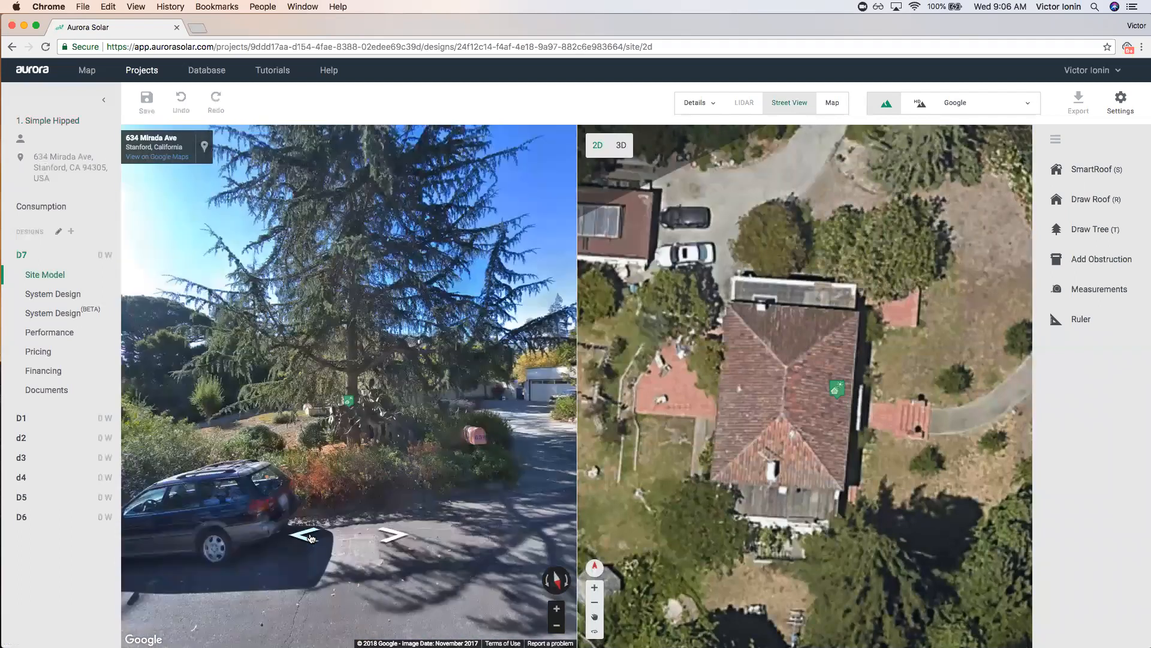
left_click(309, 533)
left_click(318, 267)
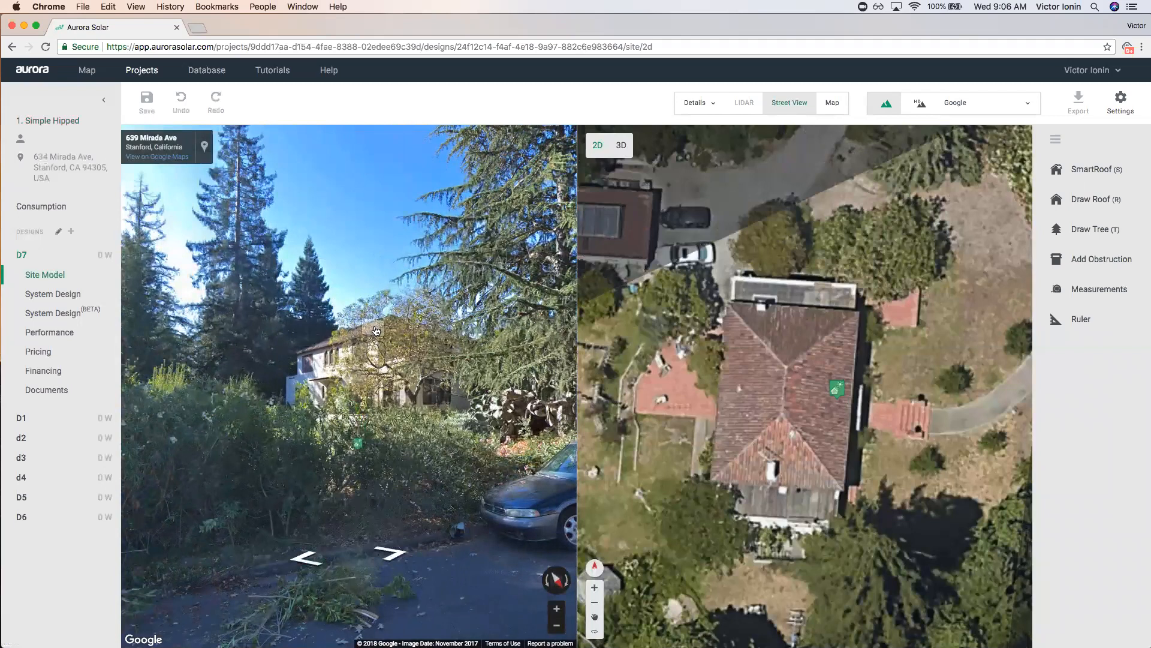
left_click(386, 553)
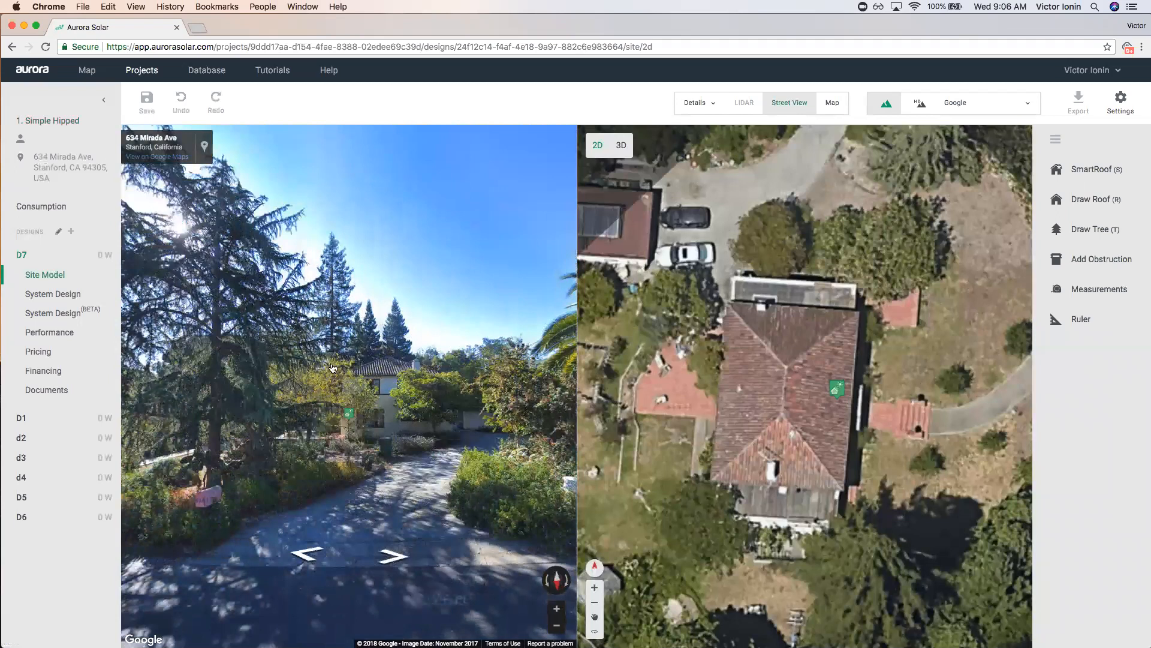
left_click(397, 556)
scroll(719, 353, "down", 2)
scroll(720, 353, "down", 1)
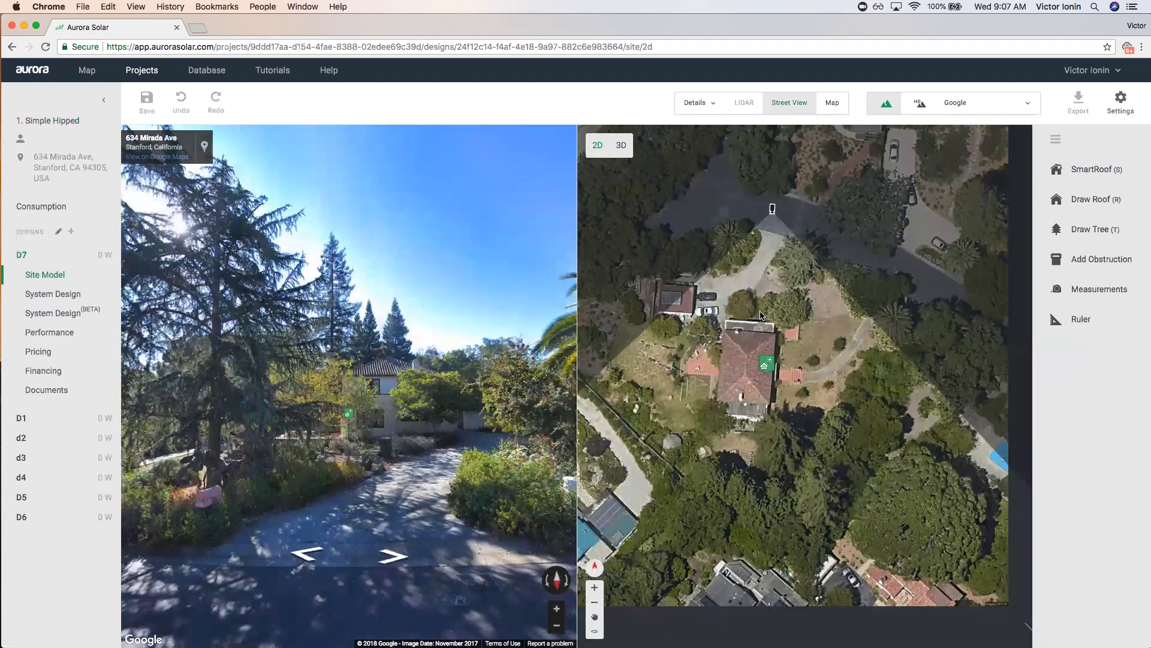
scroll(772, 210, "up", 2)
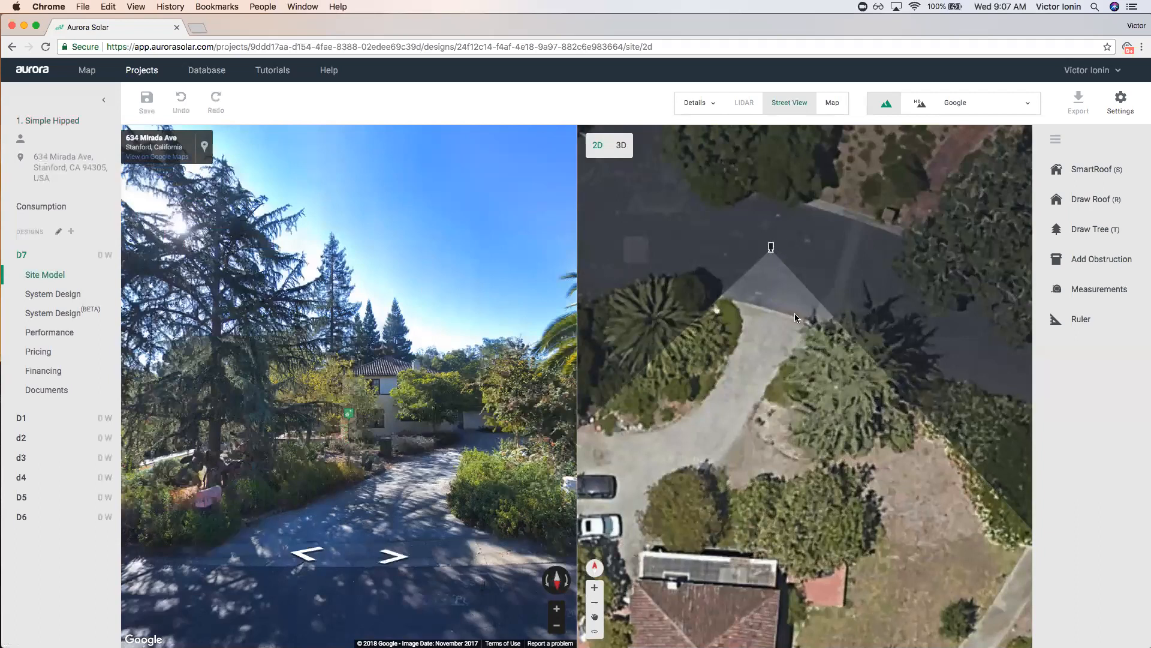
Turn the street panorama round until it faces the front of the tiled house.
left_click(246, 397)
left_click_drag(246, 397, 504, 371)
scroll(503, 331, "up", 3)
scroll(765, 333, "down", 5)
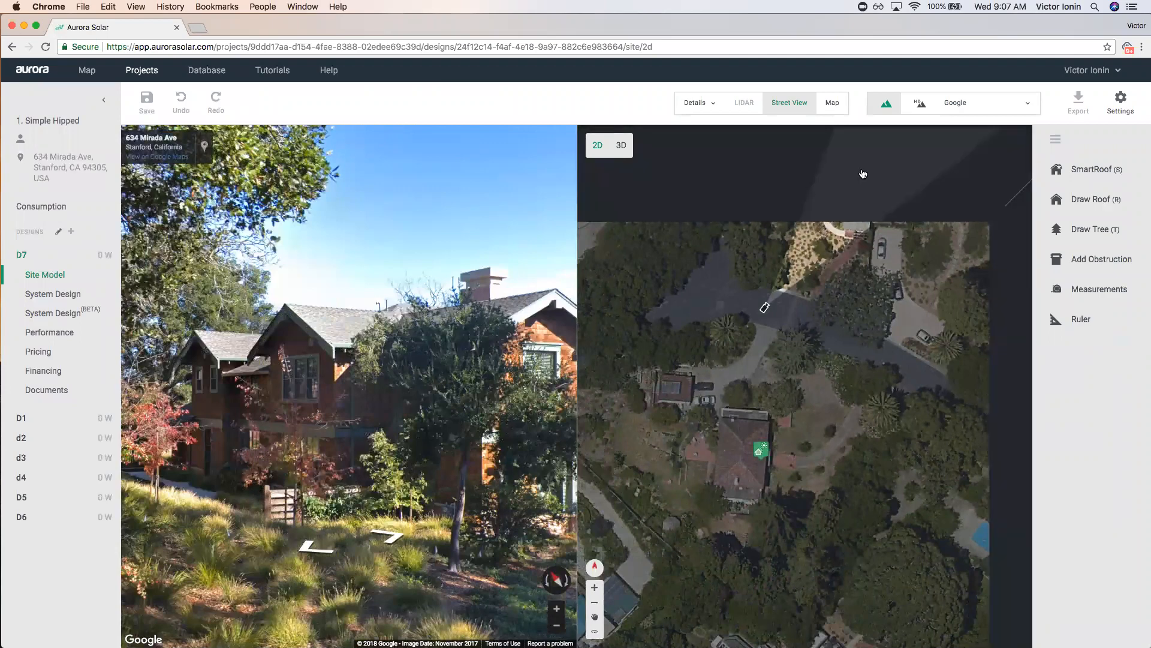
left_click_drag(455, 414, 258, 384)
left_click_drag(474, 384, 239, 377)
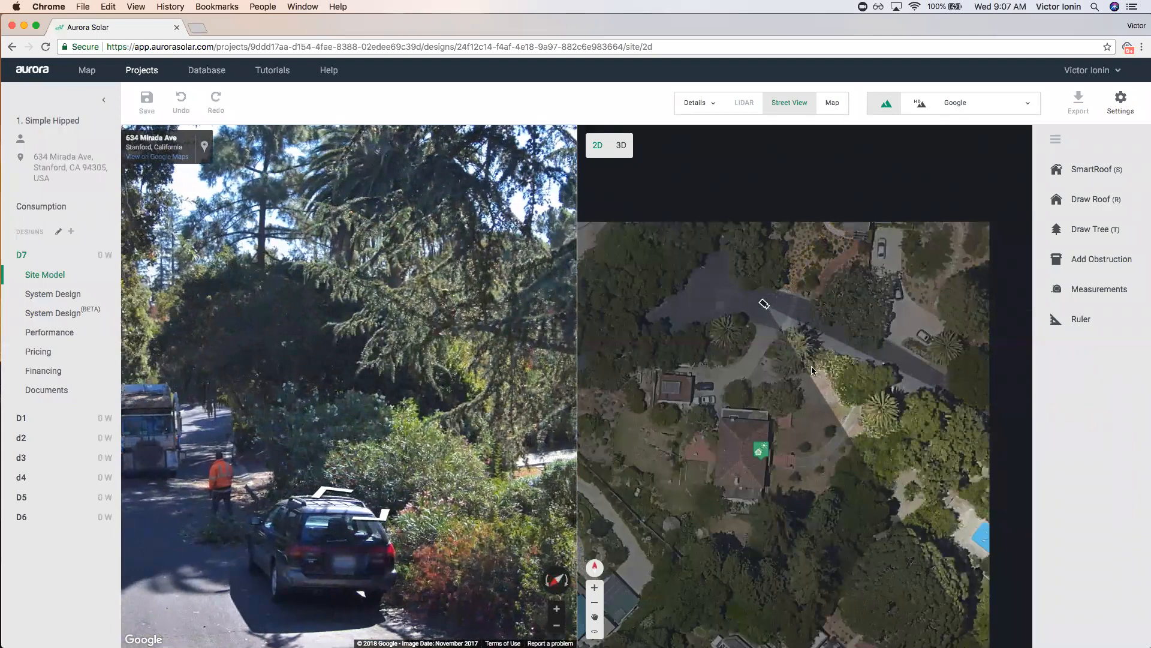
left_click_drag(516, 383, 344, 378)
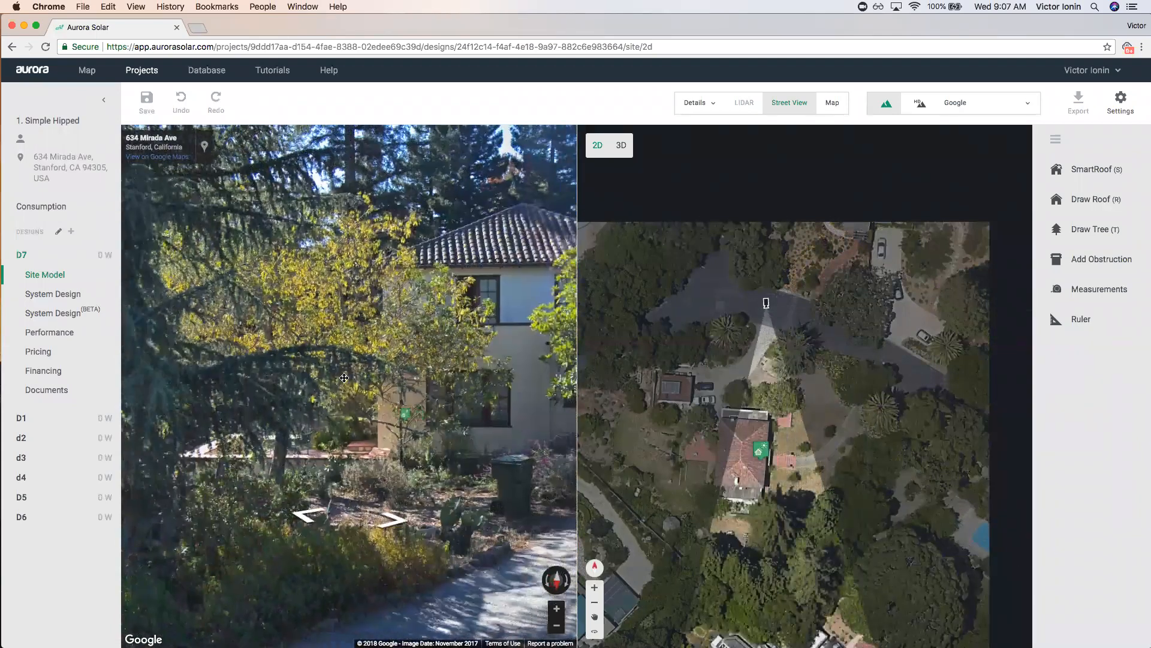
left_click(344, 378)
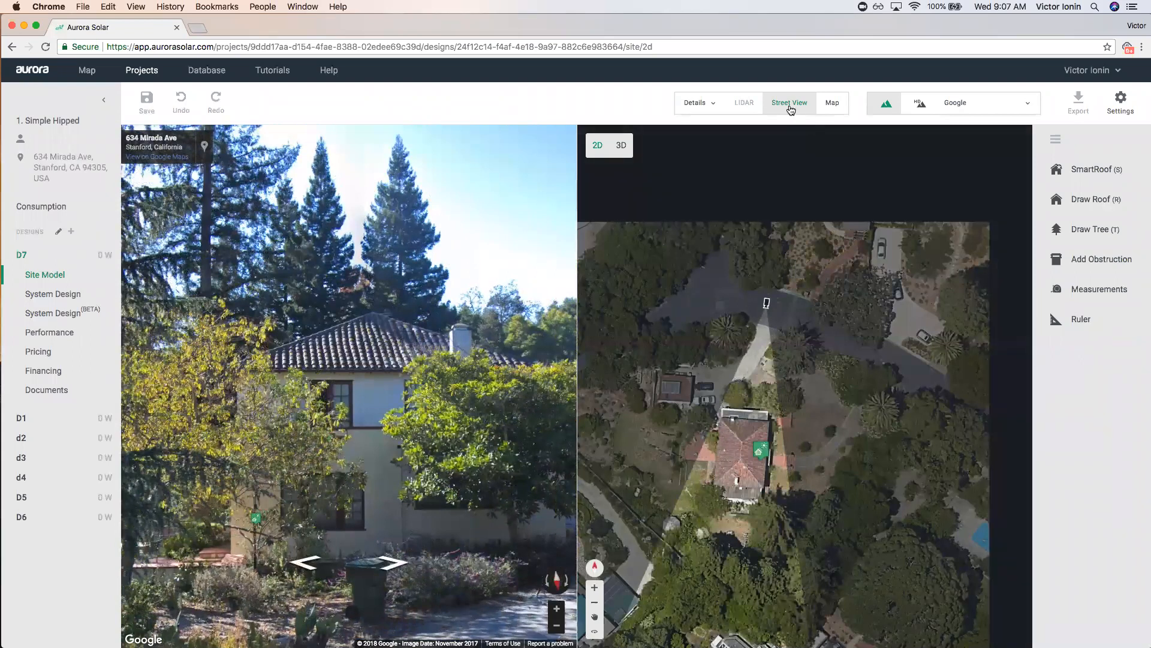
Switch to the oblique Map view, rotate it around the house through several headings, then close it.
left_click(833, 106)
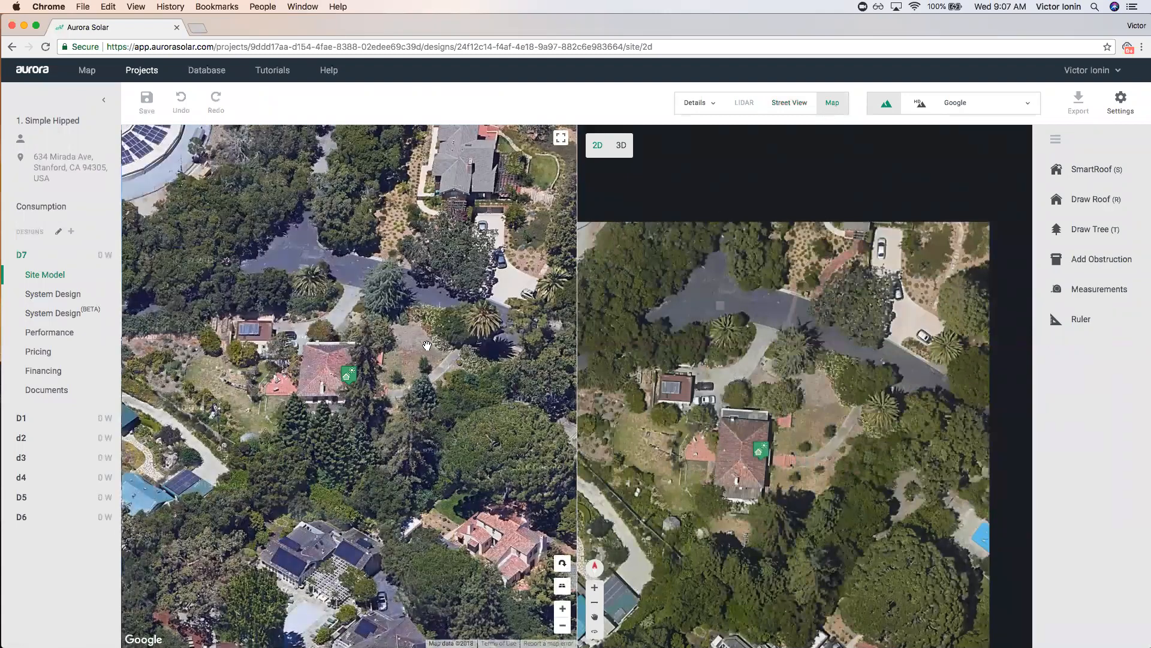
left_click(564, 564)
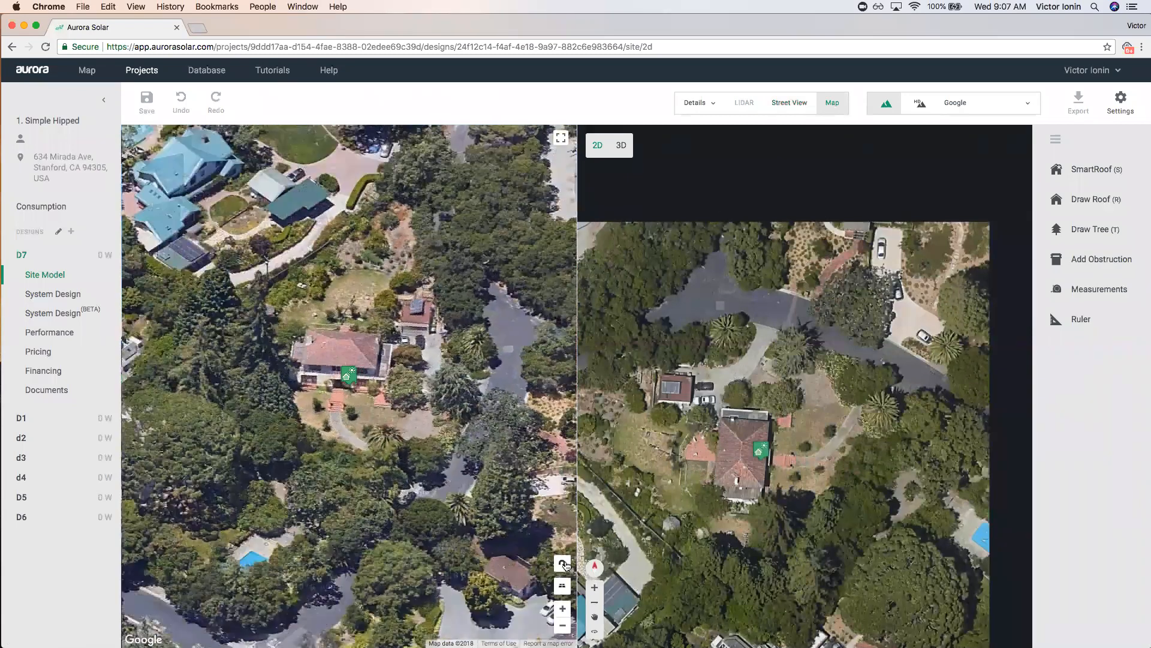
left_click(563, 564)
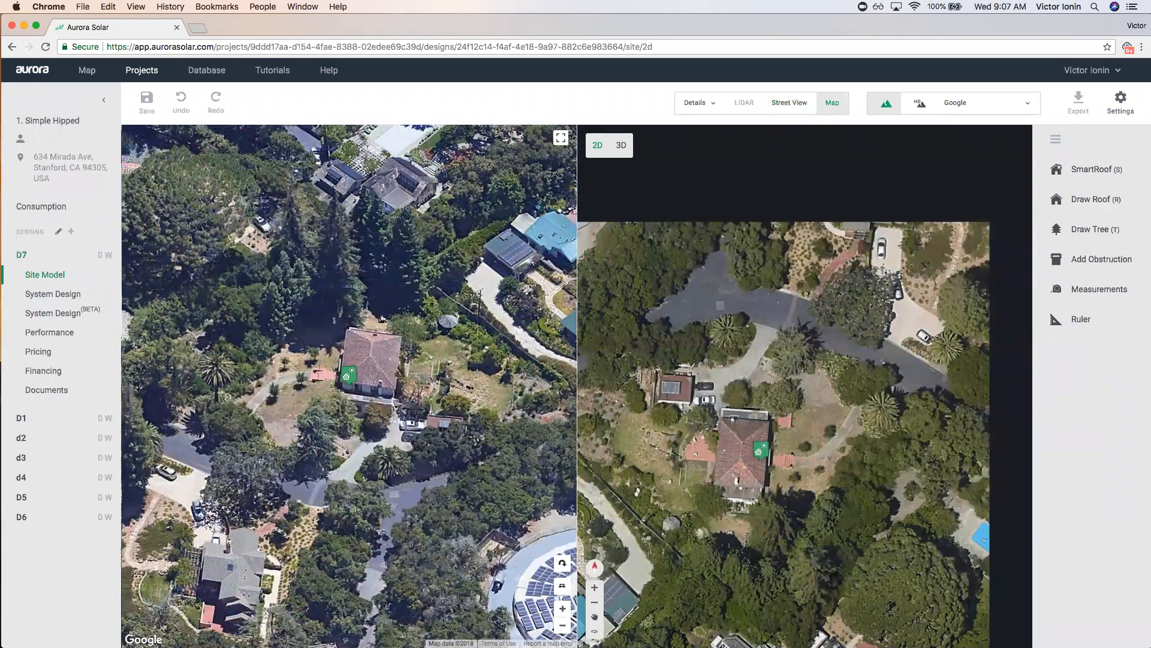
left_click(563, 565)
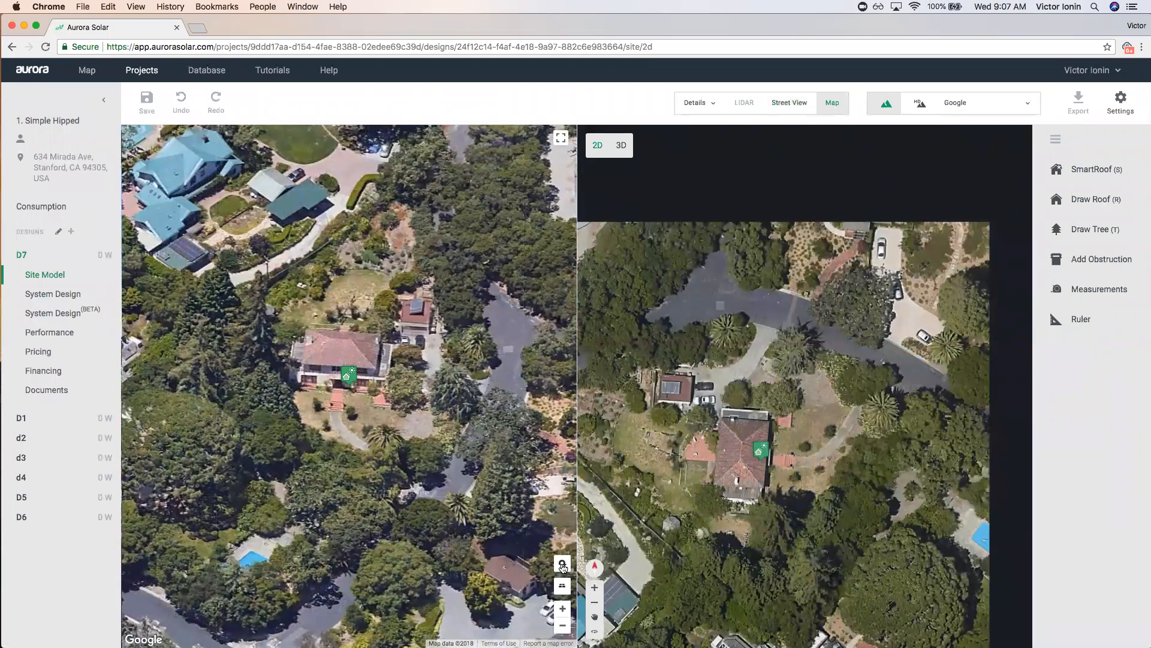
left_click(563, 565)
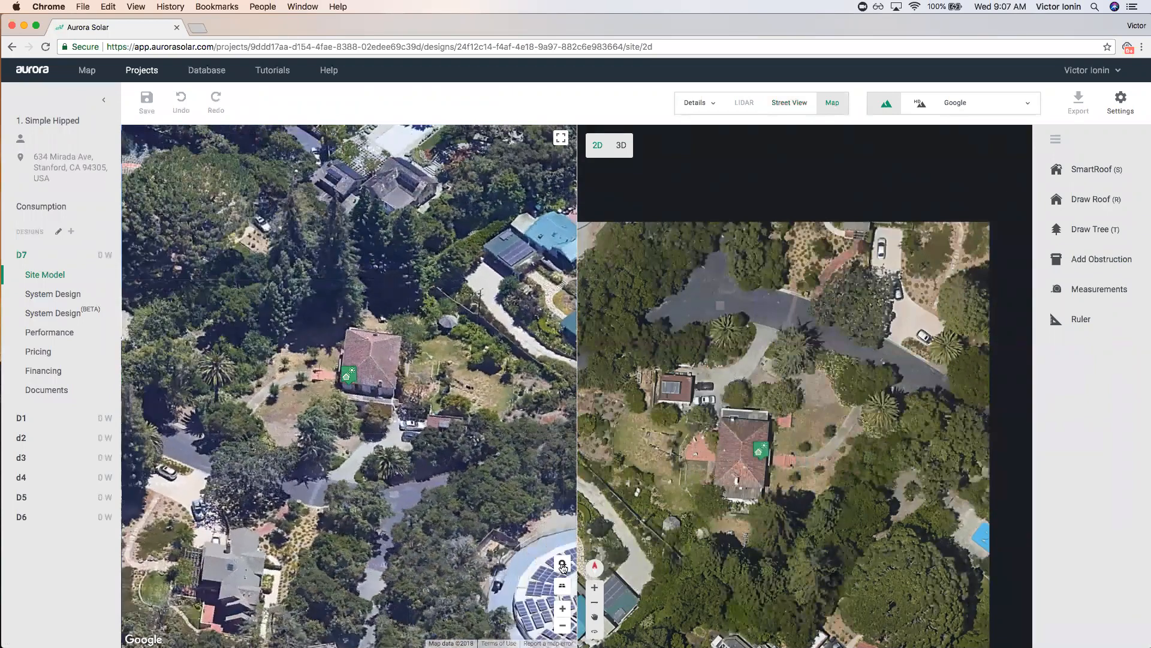
left_click(563, 565)
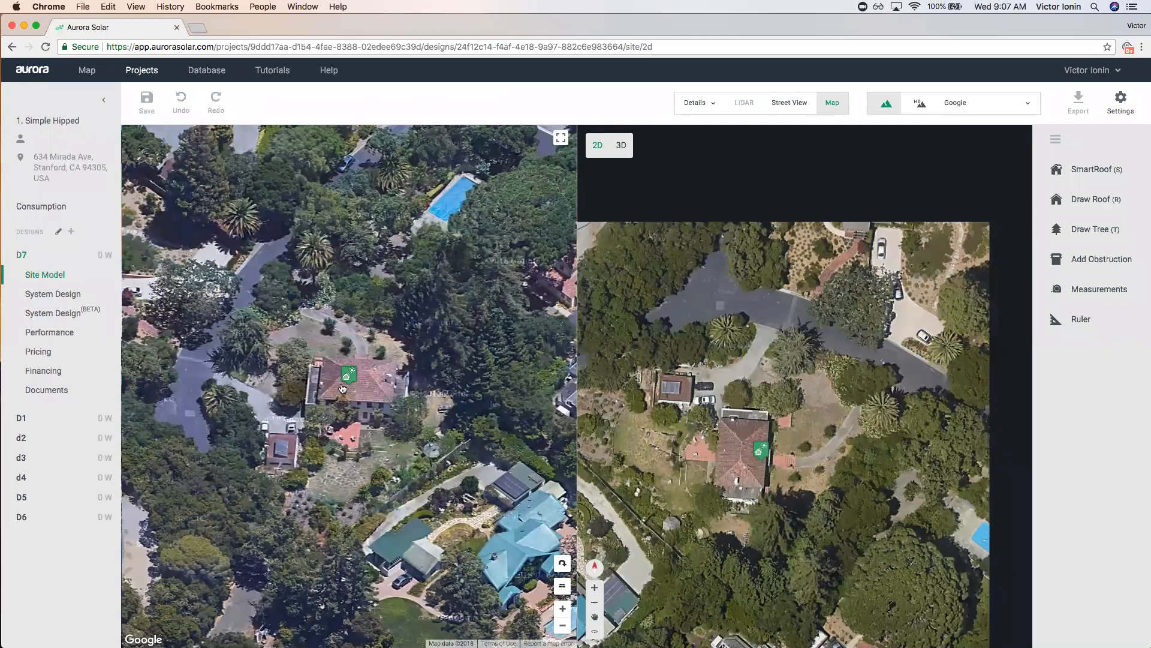
left_click(563, 565)
left_click(564, 564)
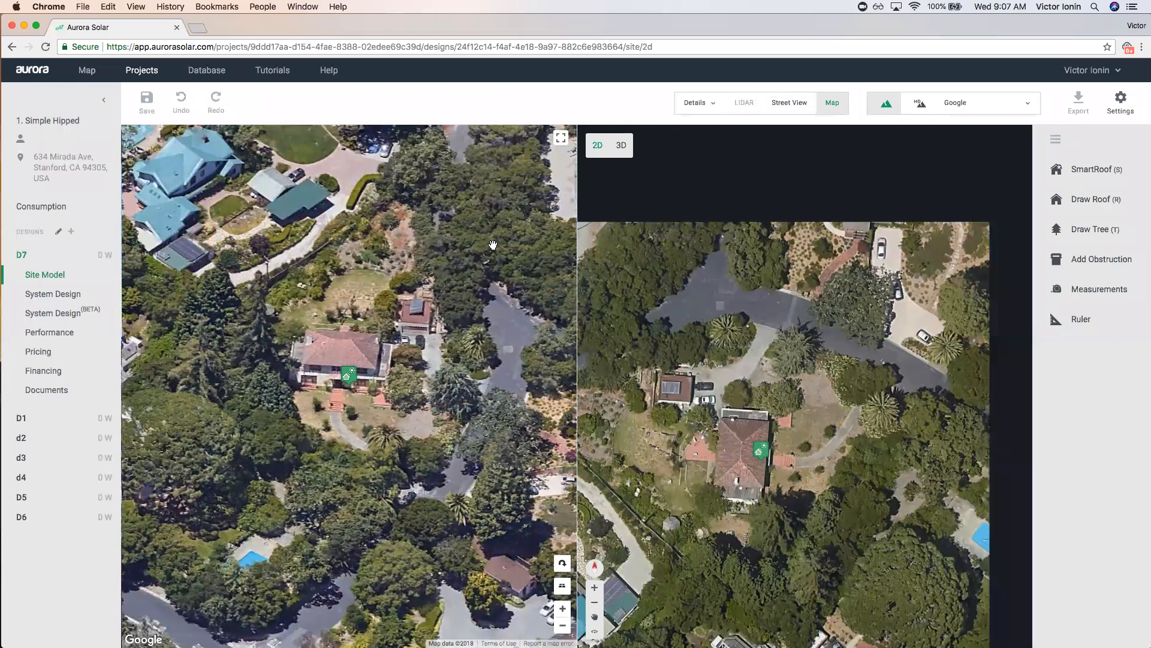
left_click(832, 102)
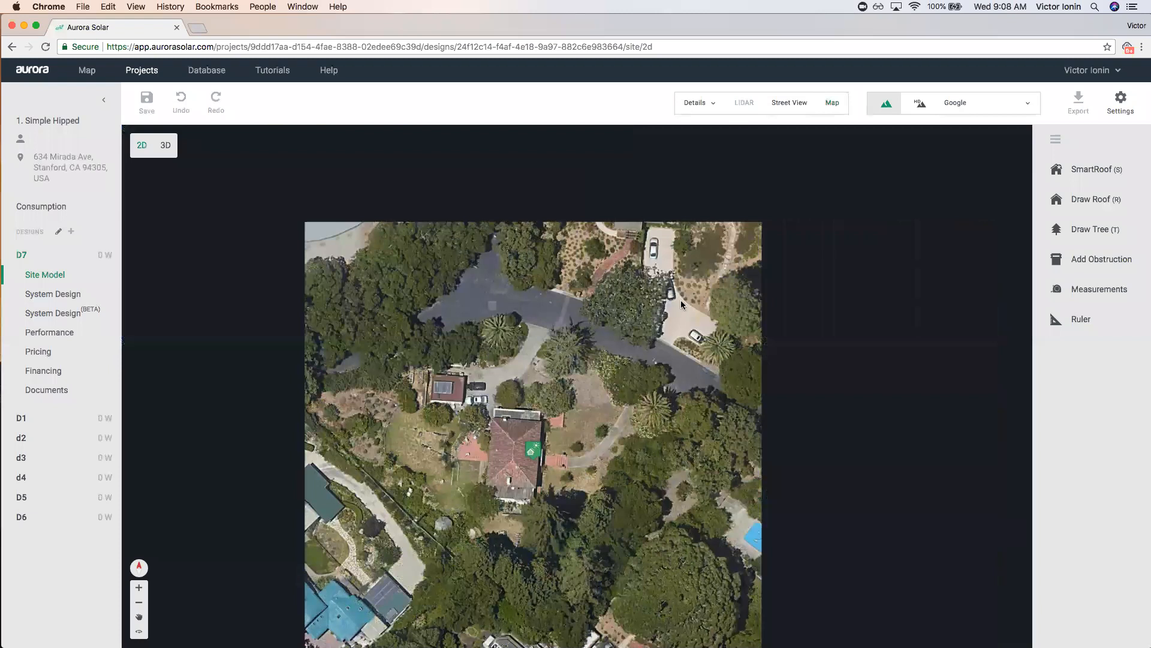
Zoom out and enlarge the area of loaded aerial imagery.
mouse_move(274, 247)
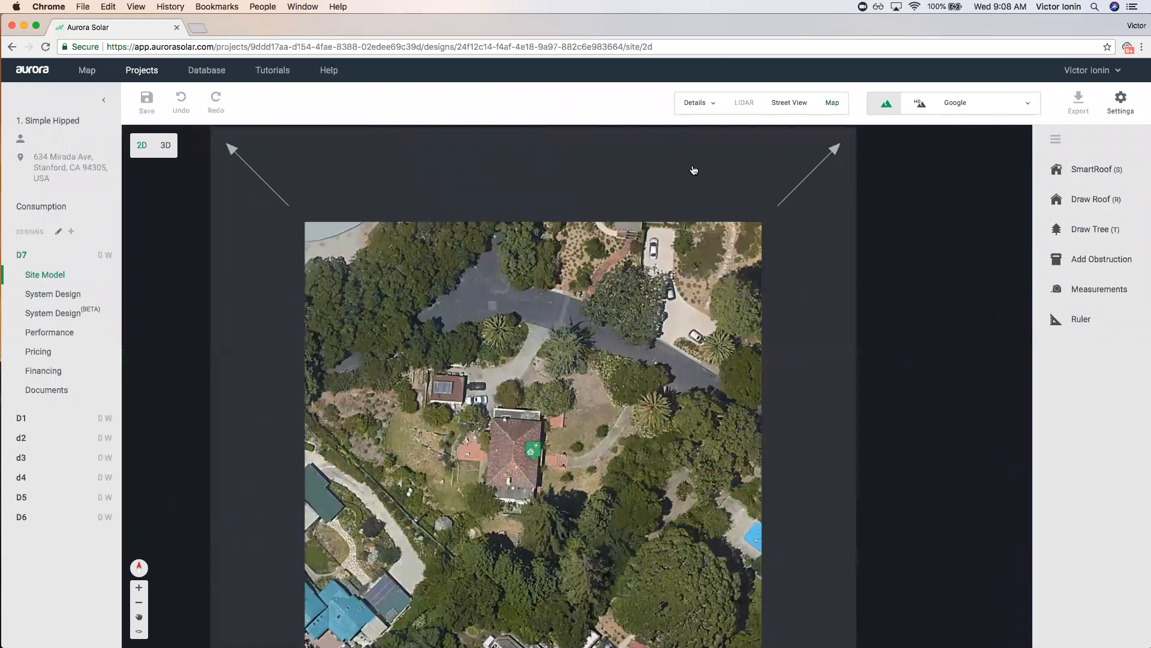
scroll(667, 213, "down", 2)
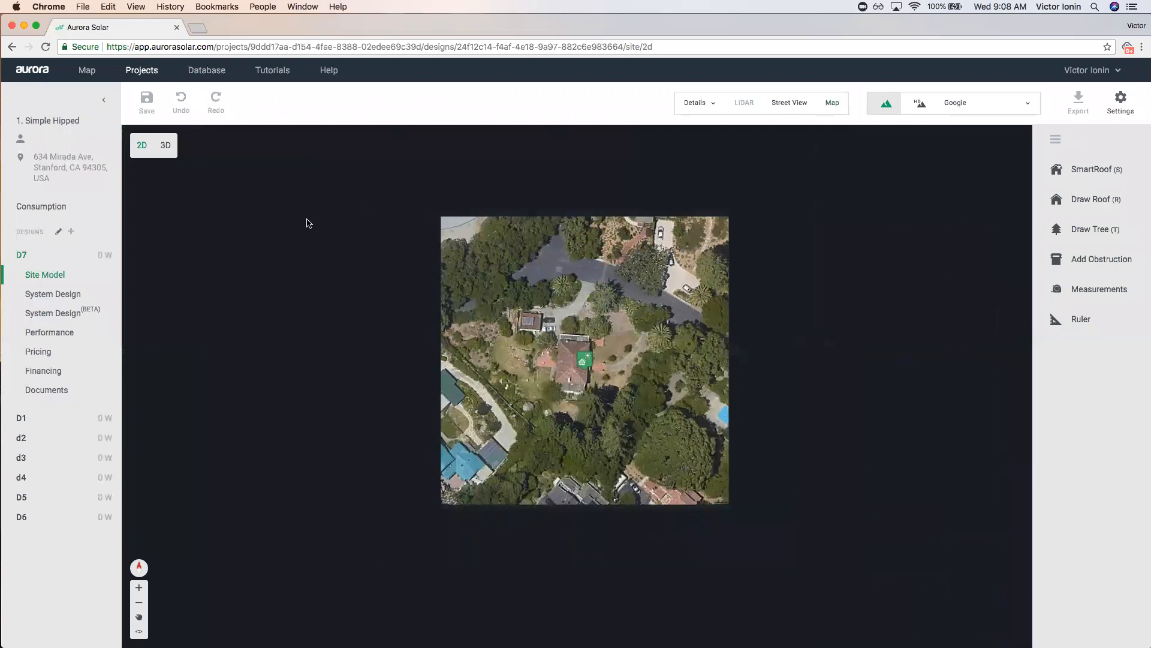
mouse_move(428, 190)
left_click(387, 506)
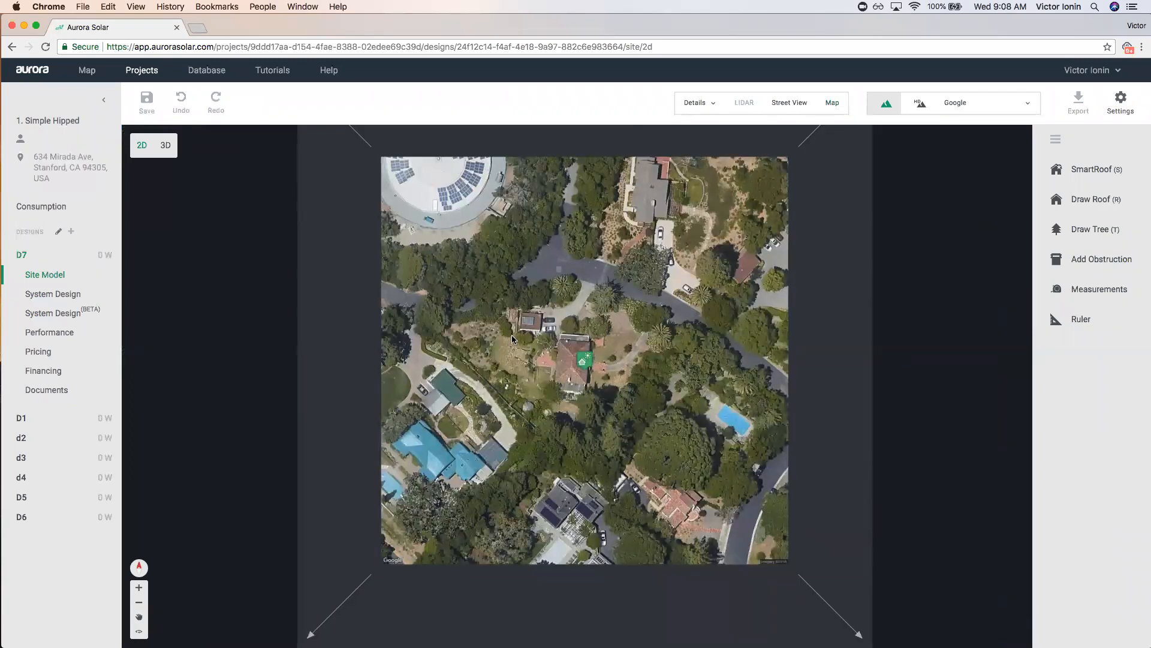
Reposition the site marker onto the house, refreshing the imagery after each move.
mouse_move(586, 361)
left_mouse_down()
mouse_move(552, 329)
mouse_move(496, 309)
mouse_move(567, 335)
mouse_move(564, 353)
mouse_move(550, 325)
mouse_move(573, 345)
mouse_move(640, 179)
left_mouse_up()
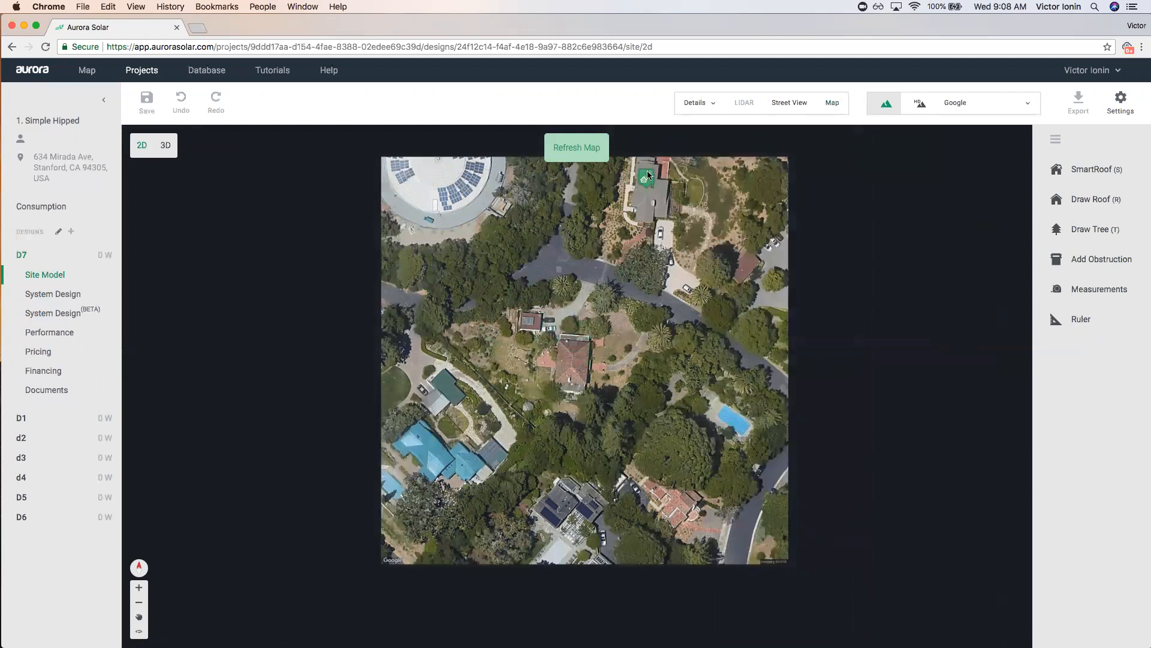
left_click(562, 147)
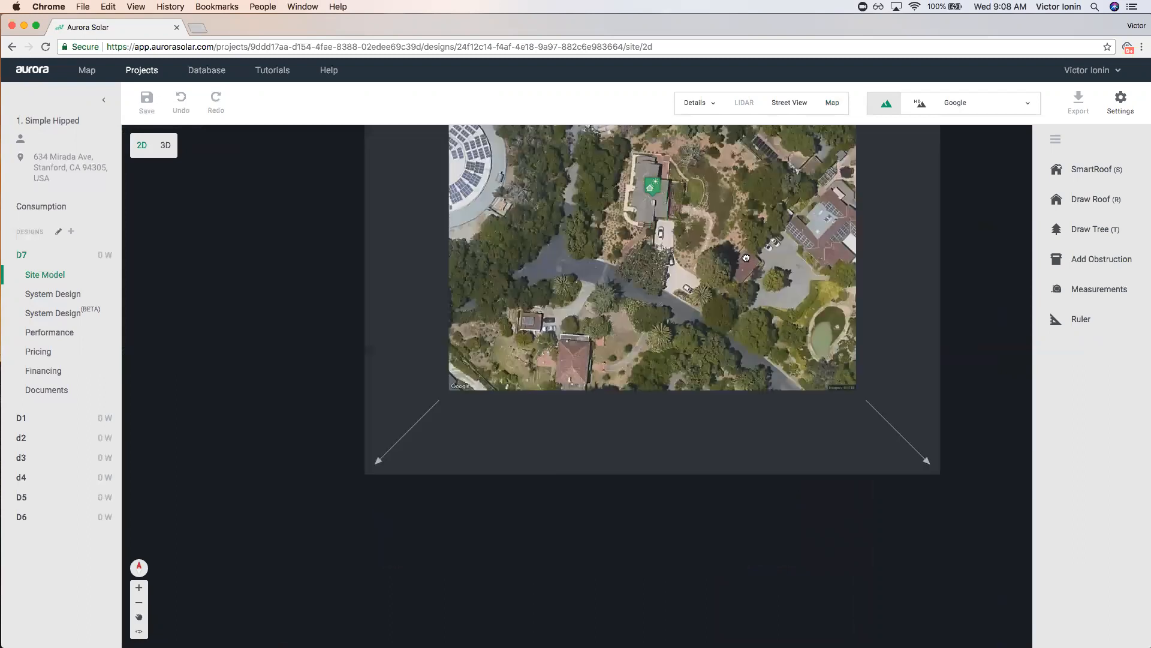
left_click_drag(640, 384, 557, 209)
left_click(596, 156)
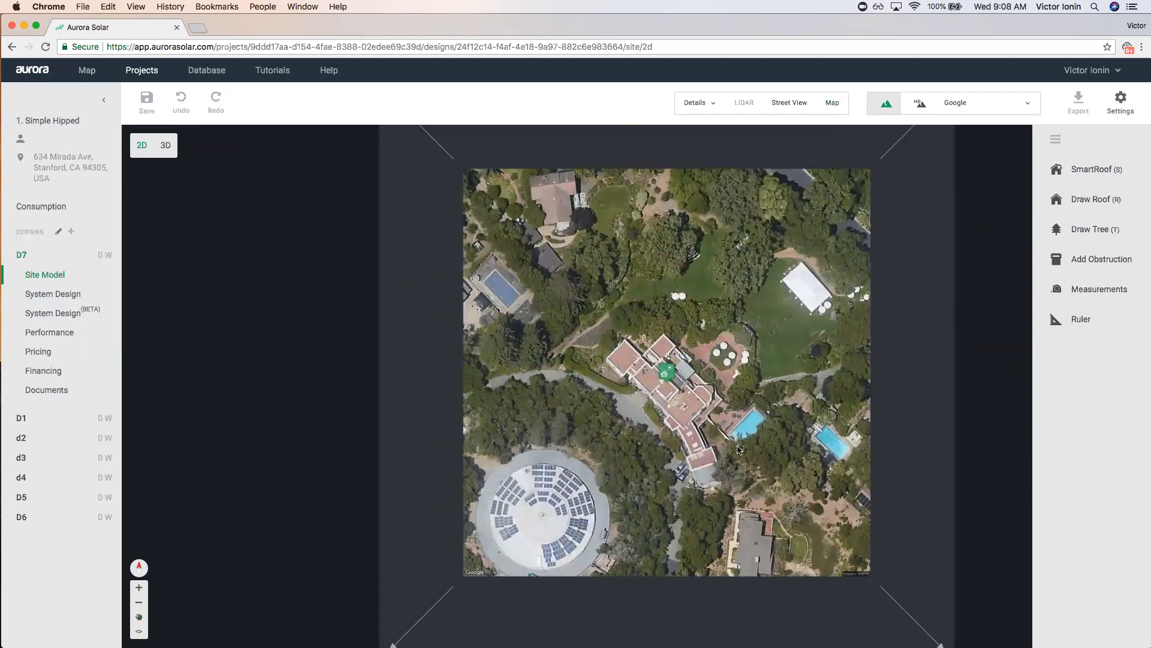
left_click_drag(768, 469, 730, 394)
left_click_drag(626, 295, 650, 566)
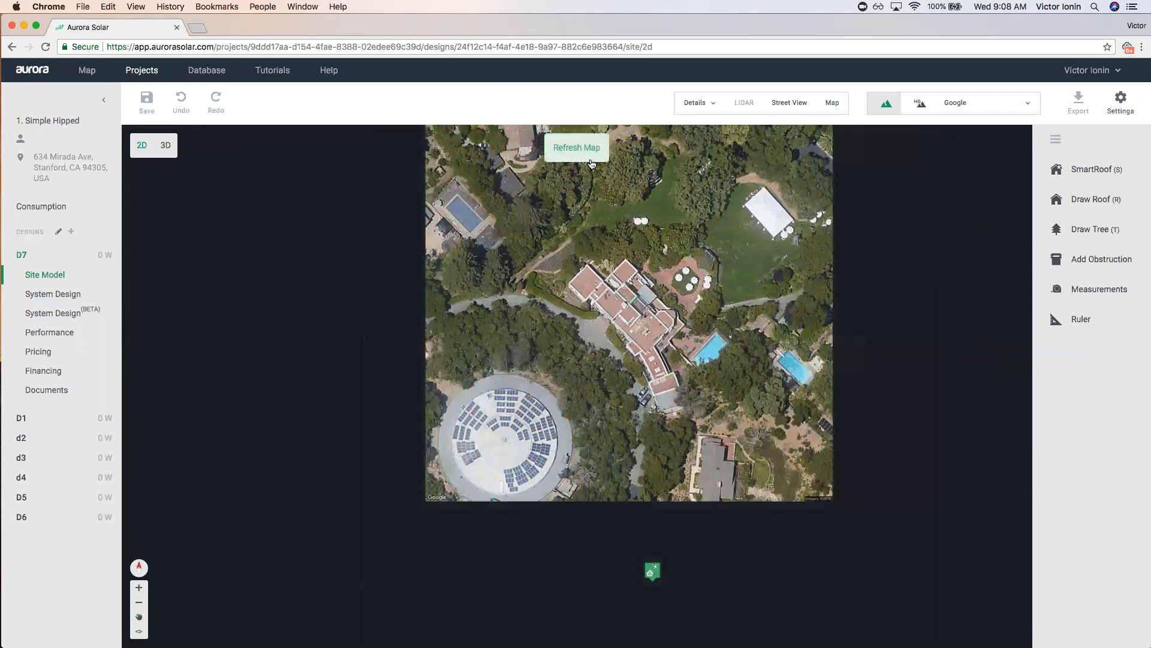
left_click(590, 157)
left_click_drag(594, 348, 592, 425)
left_click(569, 147)
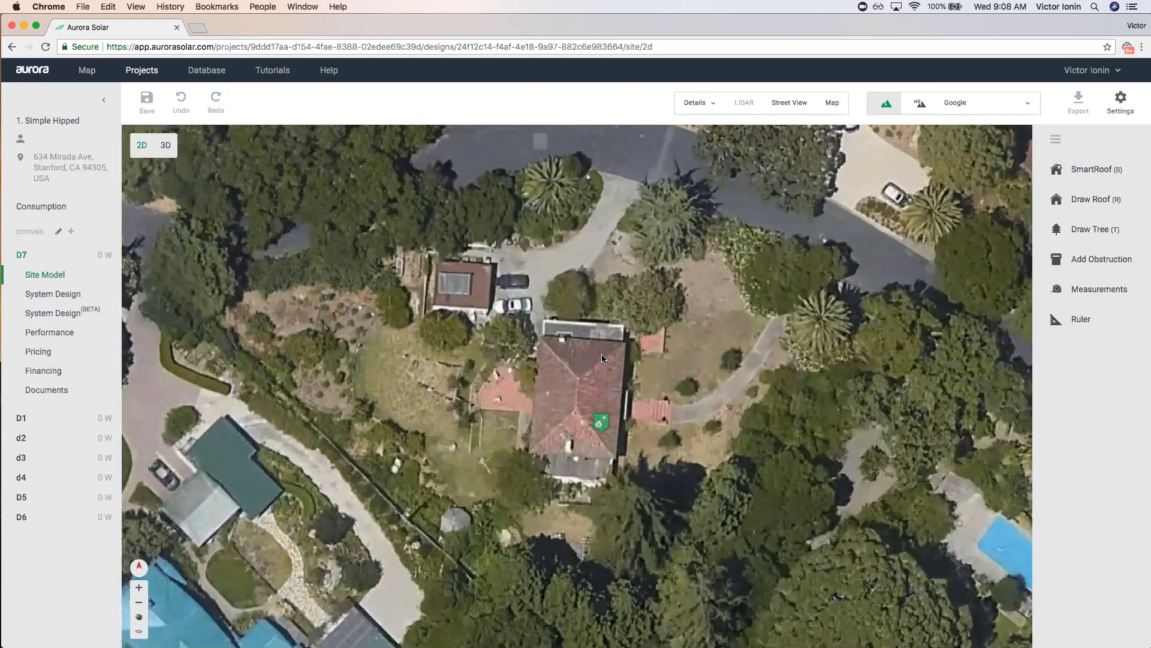
Recentre the refreshed map on the property.
scroll(591, 344, "down", 10)
left_click_drag(411, 352, 467, 336)
right_click_drag(467, 336, 424, 326)
scroll(656, 321, "up", 5)
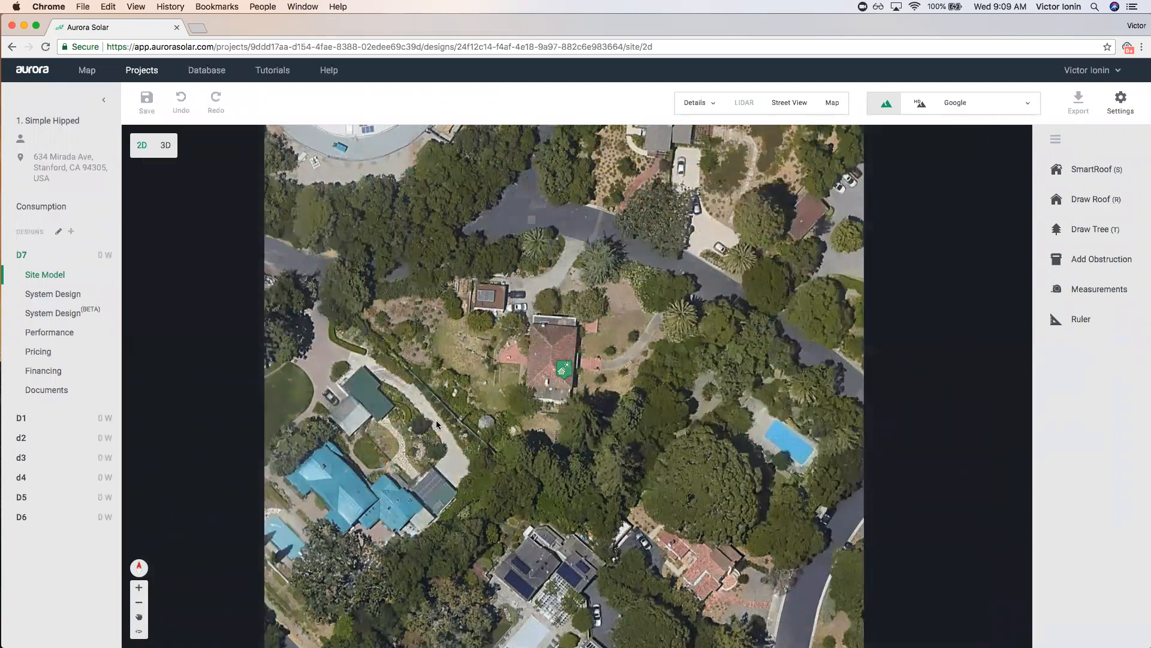
Zoom into the tiled house, enable SmartRoof drawing and choose the Pitched Roof type.
scroll(483, 394, "up", 5)
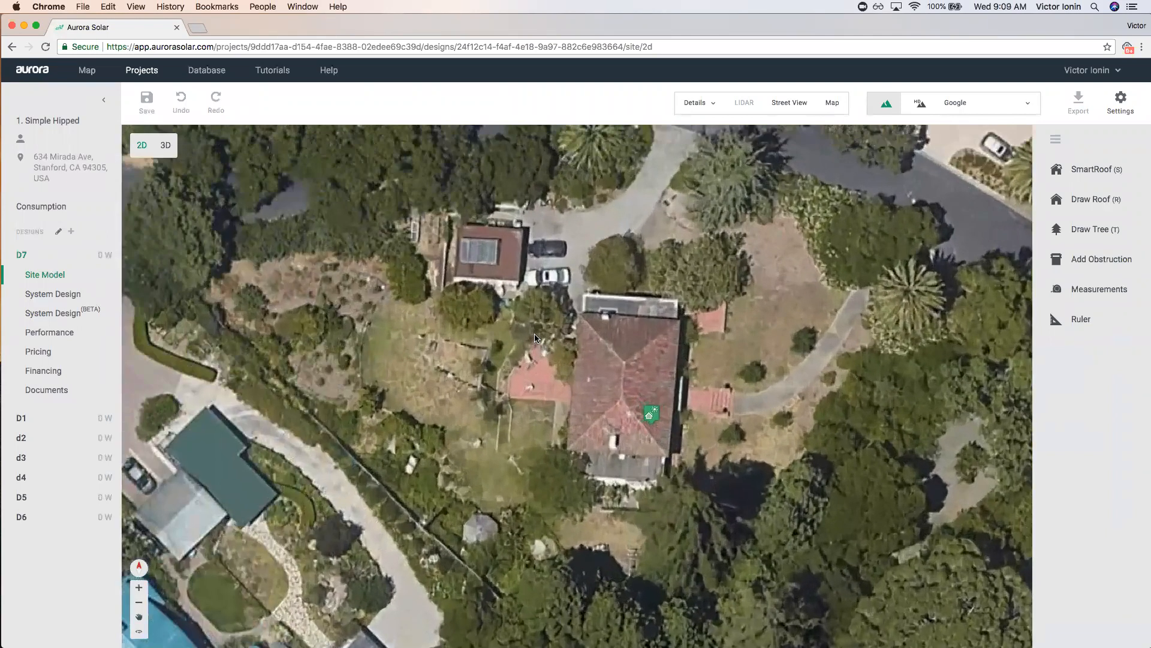
scroll(535, 335, "up", 2)
left_click_drag(702, 315, 613, 319)
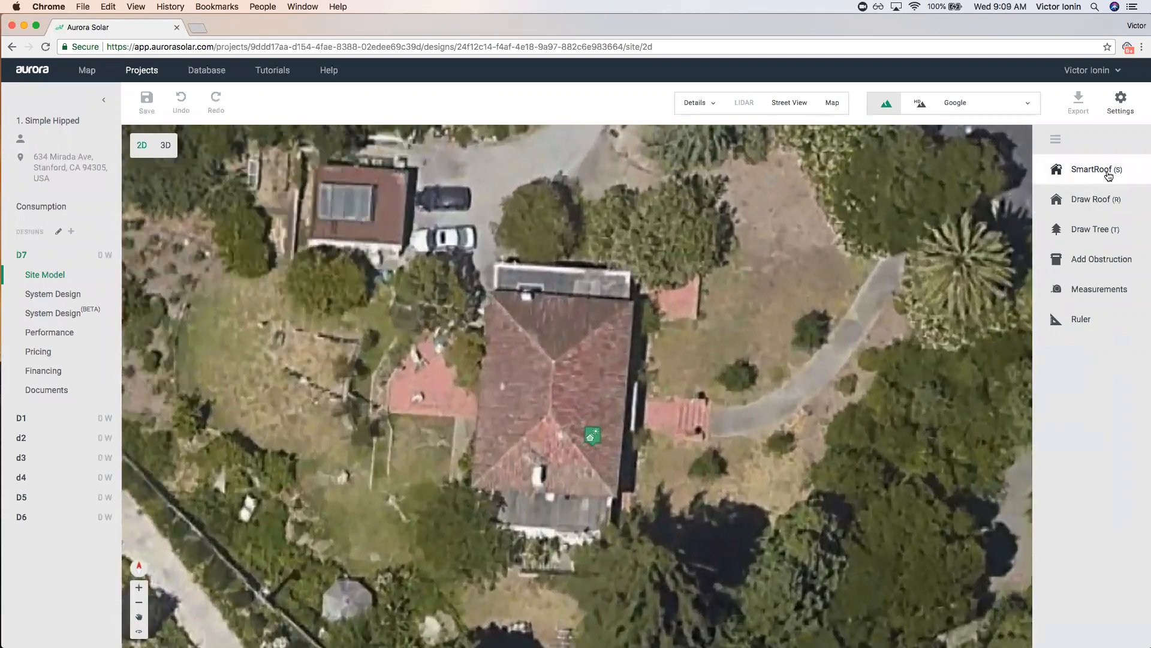
left_click(1065, 176)
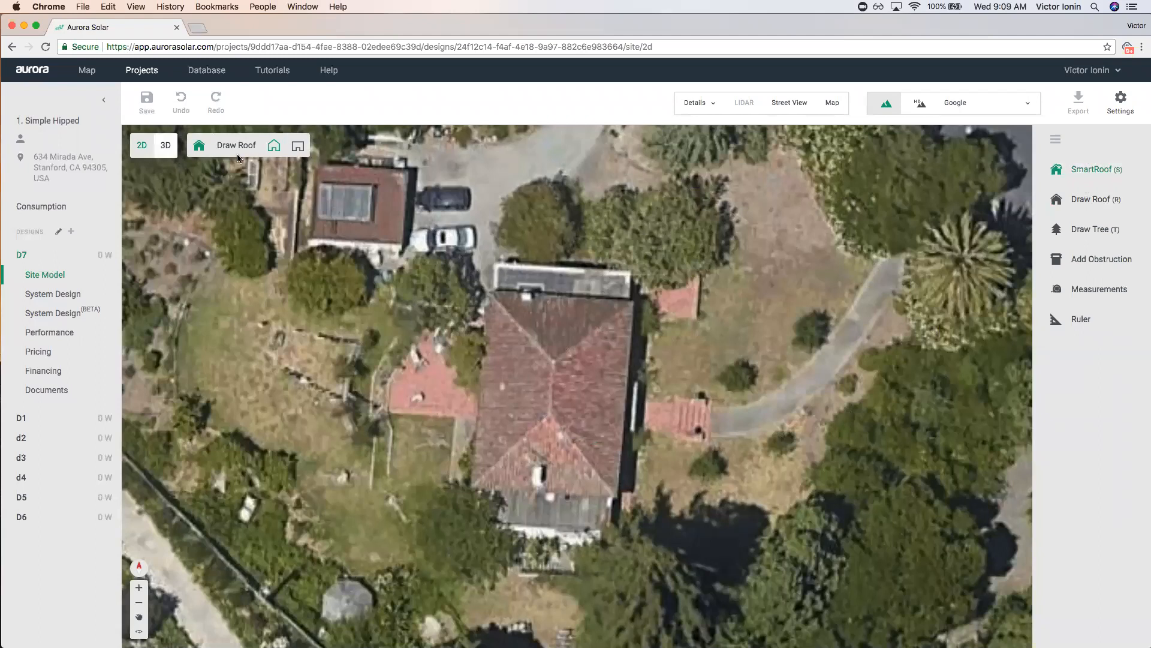
left_click(1070, 180)
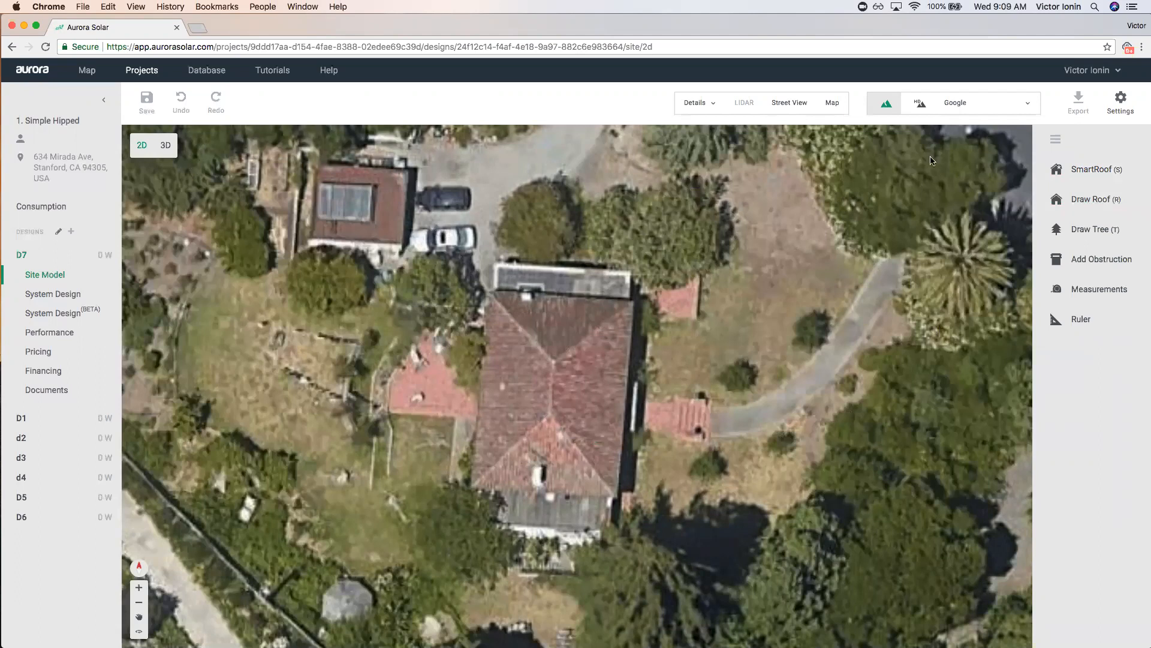
left_click(1088, 169)
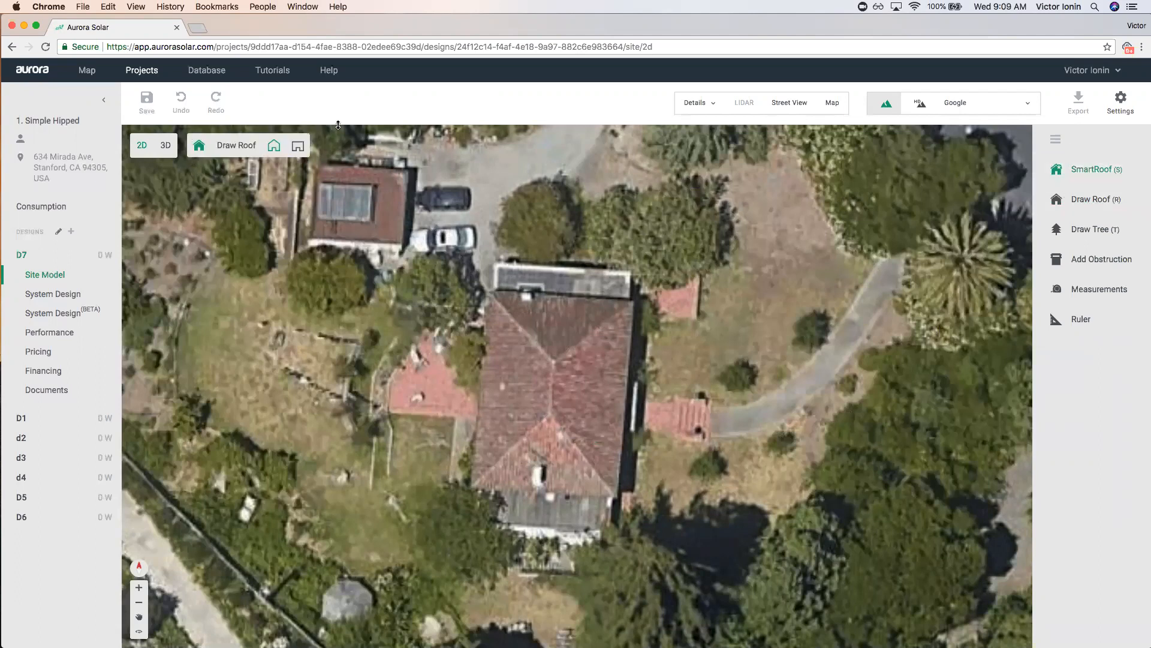
left_click(273, 147)
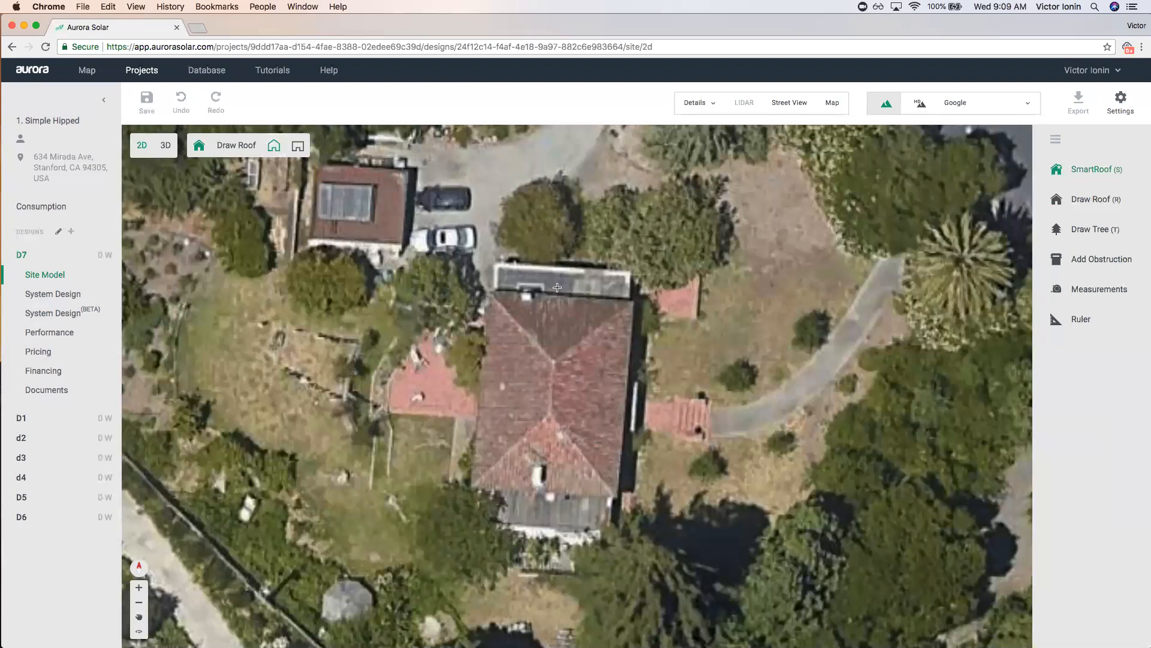
Trace the tiled roof's four corners and close the outline into a hipped roof.
left_click(488, 290)
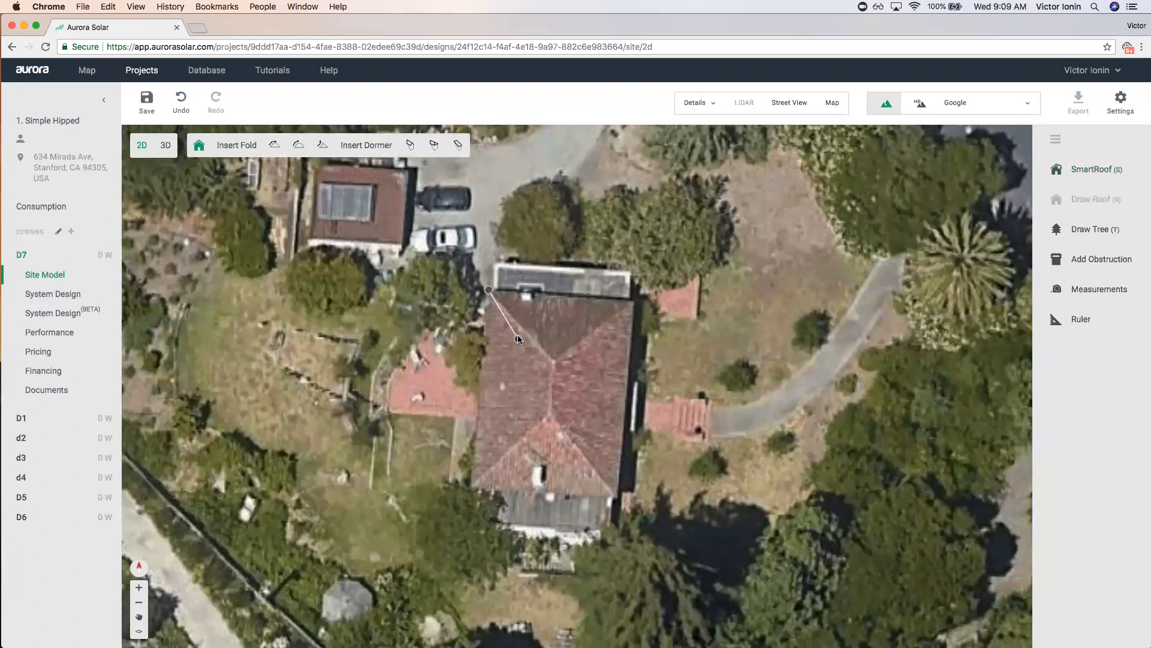
scroll(517, 294, "up", 1)
scroll(514, 296, "up", 1)
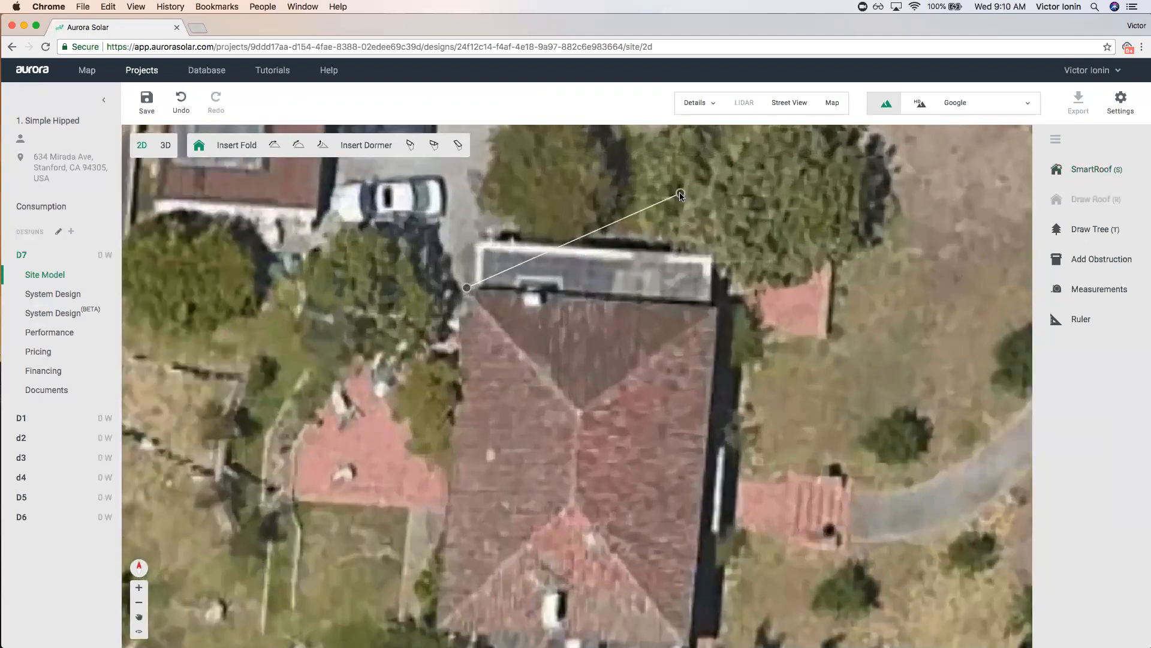
scroll(635, 264, "down", 2)
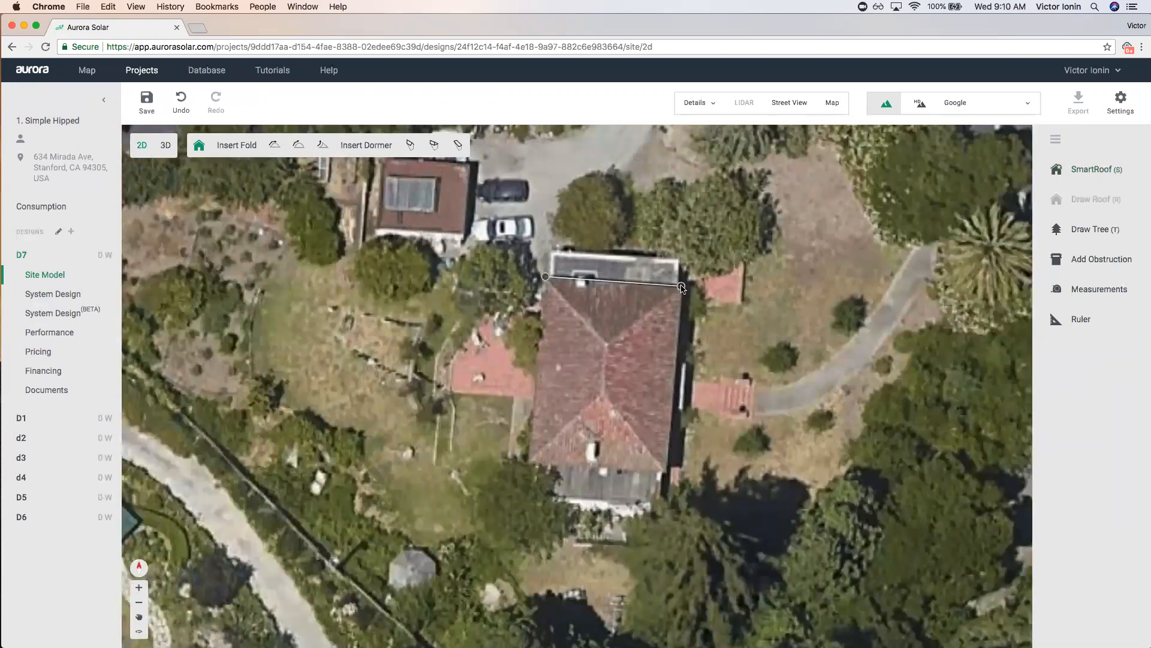
left_click(681, 287)
scroll(684, 445, "up", 2)
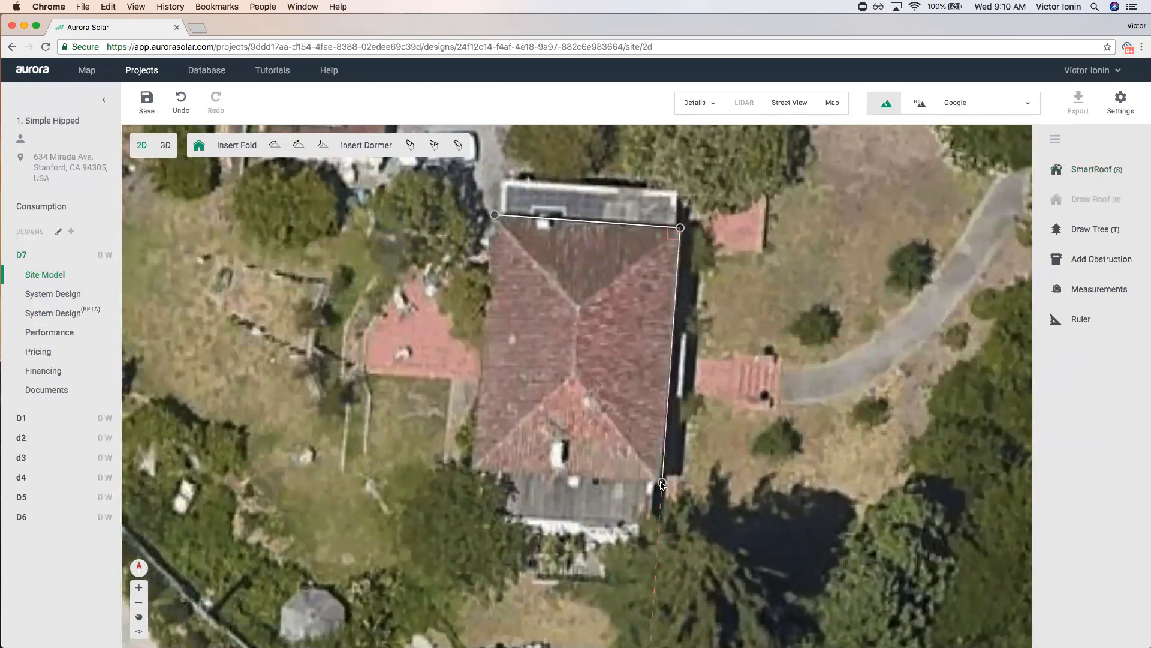
left_click(662, 483)
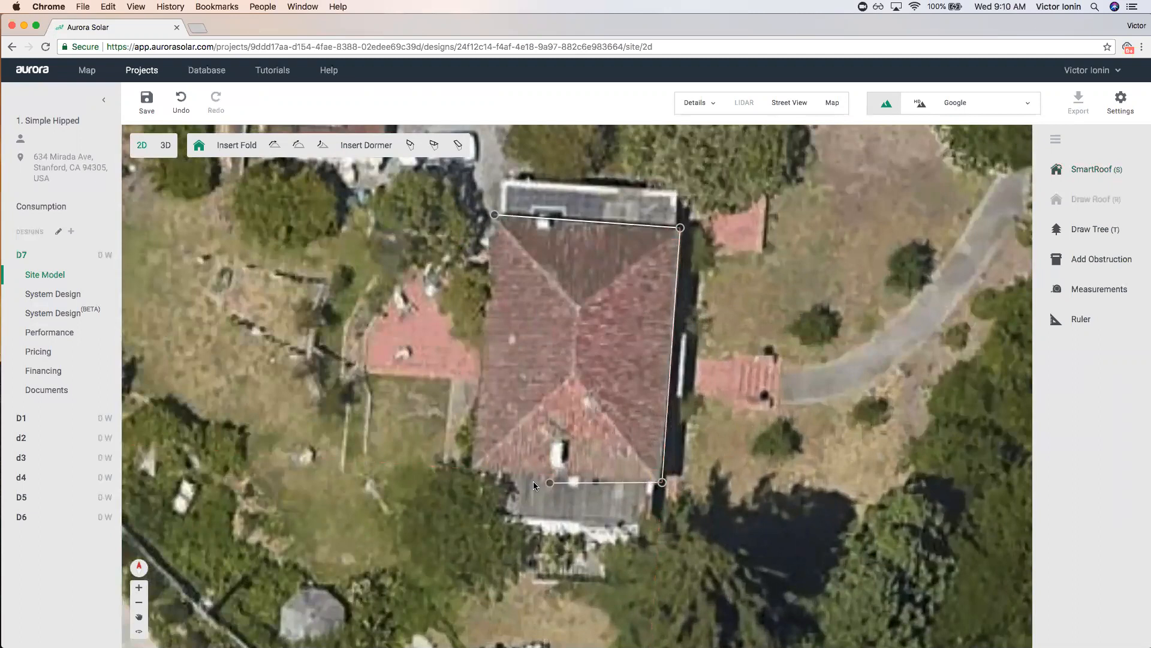
left_click(477, 469)
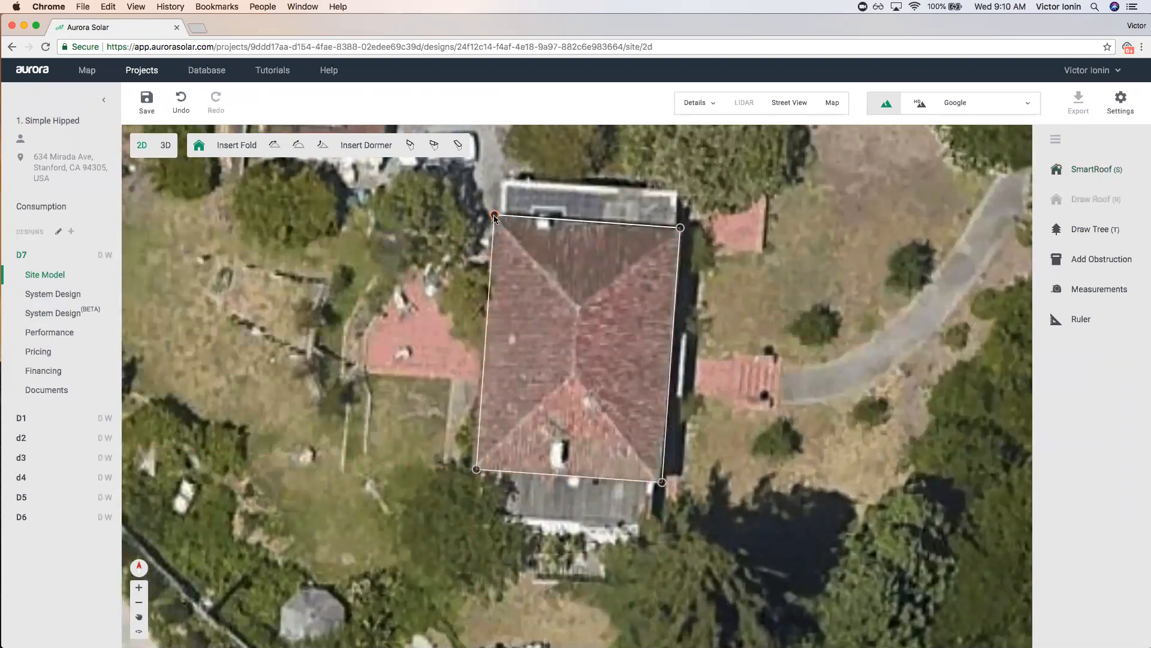
left_click(495, 214)
scroll(731, 401, "down", 3)
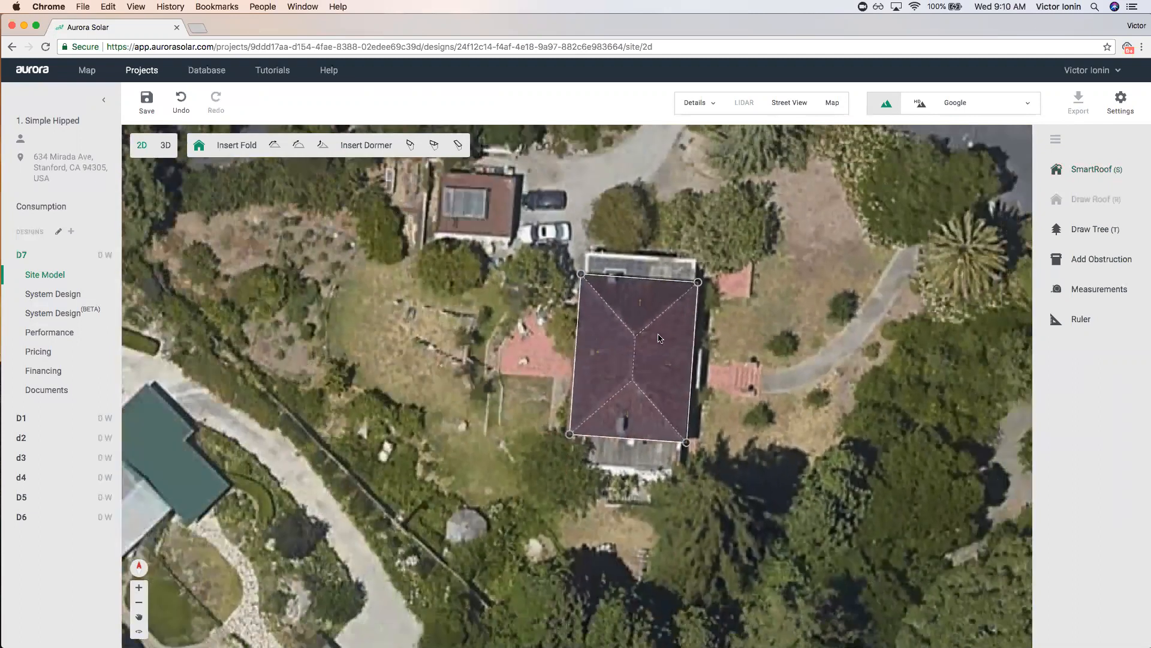
Trace a second four-corner SmartRoof over the house, adjust it, then delete the misplaced result.
left_click(1086, 170)
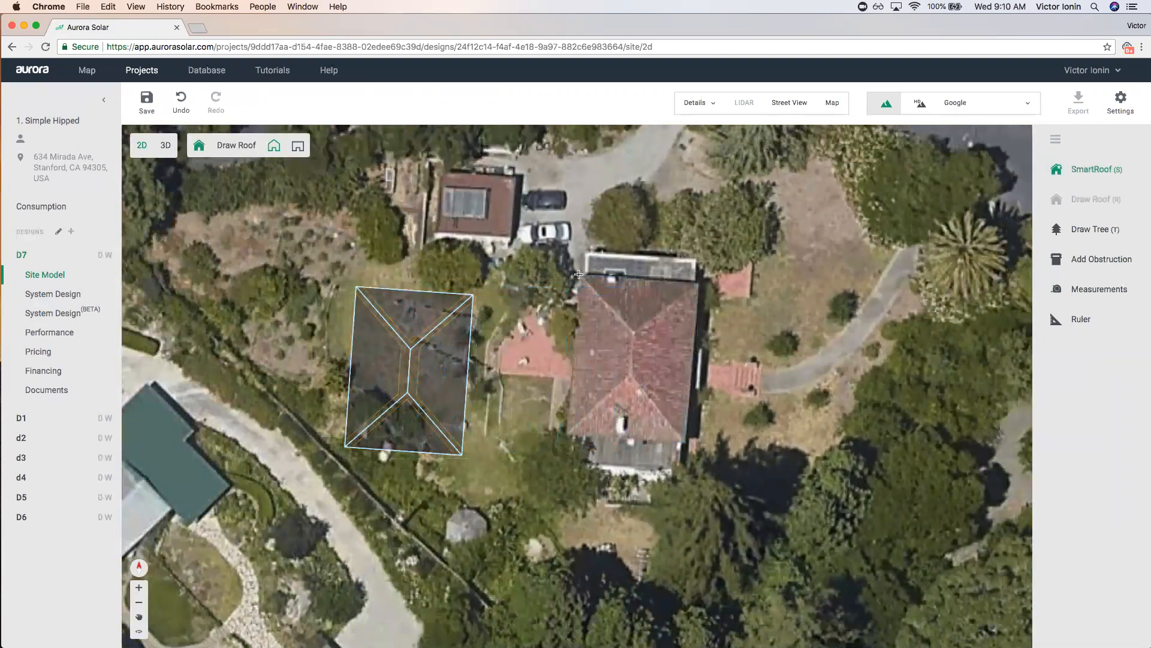
left_click(579, 274)
left_click(698, 273)
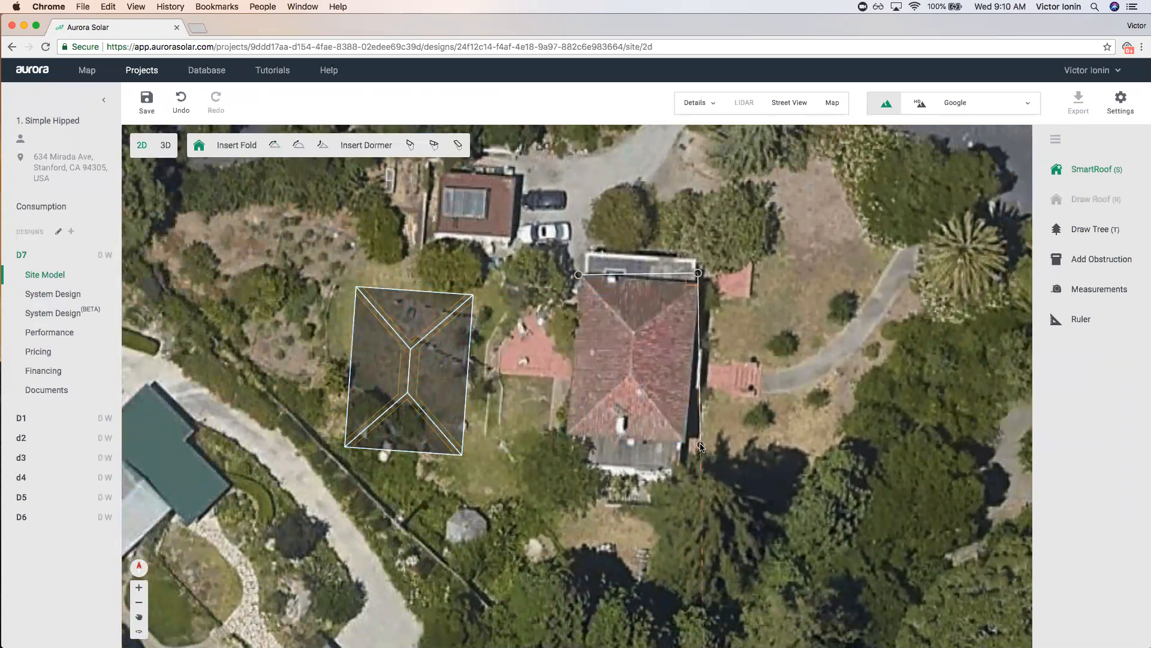
scroll(701, 446, "up", 1)
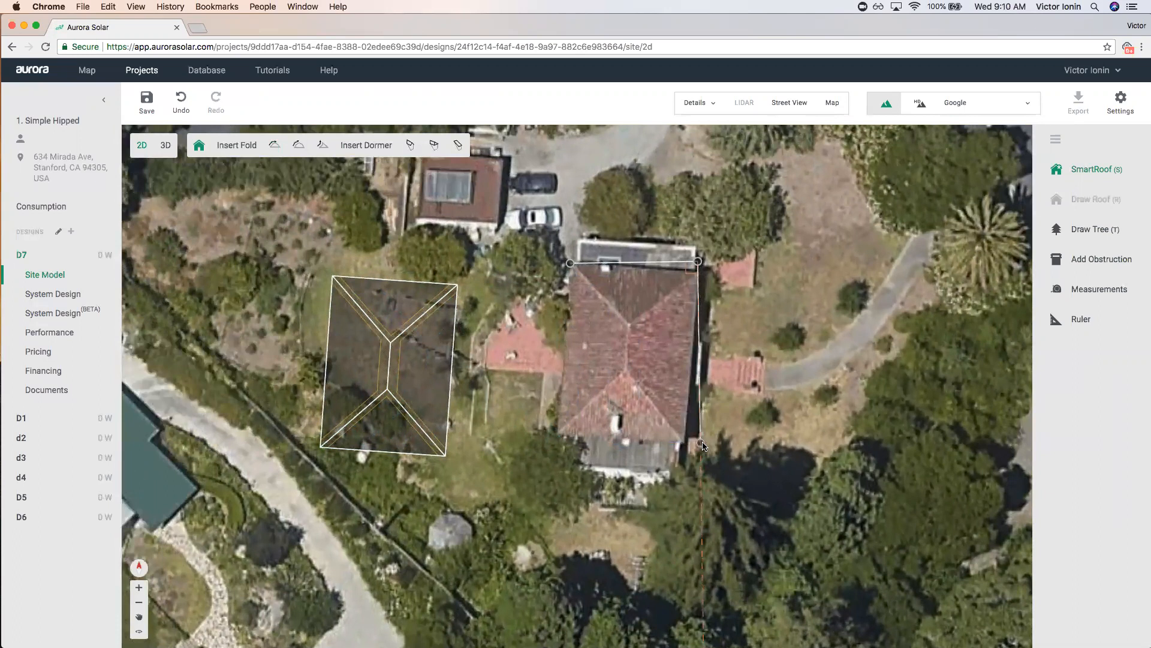
left_click(700, 442)
left_click(574, 444)
left_click(570, 263)
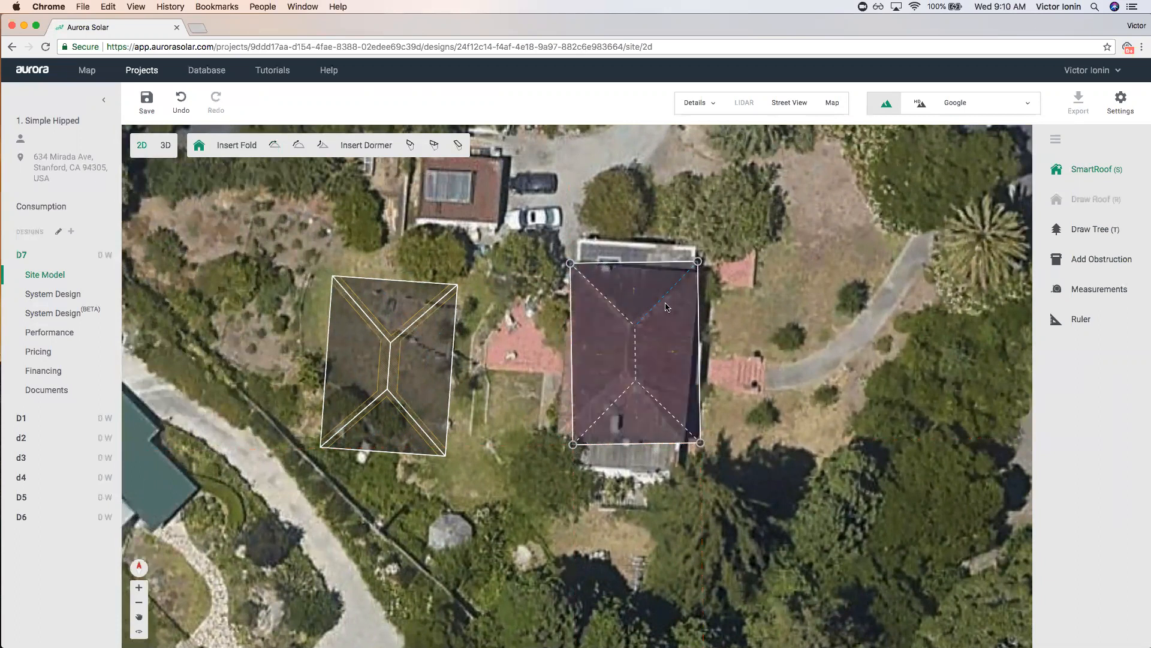
left_click(681, 330)
left_click_drag(710, 254, 713, 262)
left_click_drag(667, 299, 662, 302)
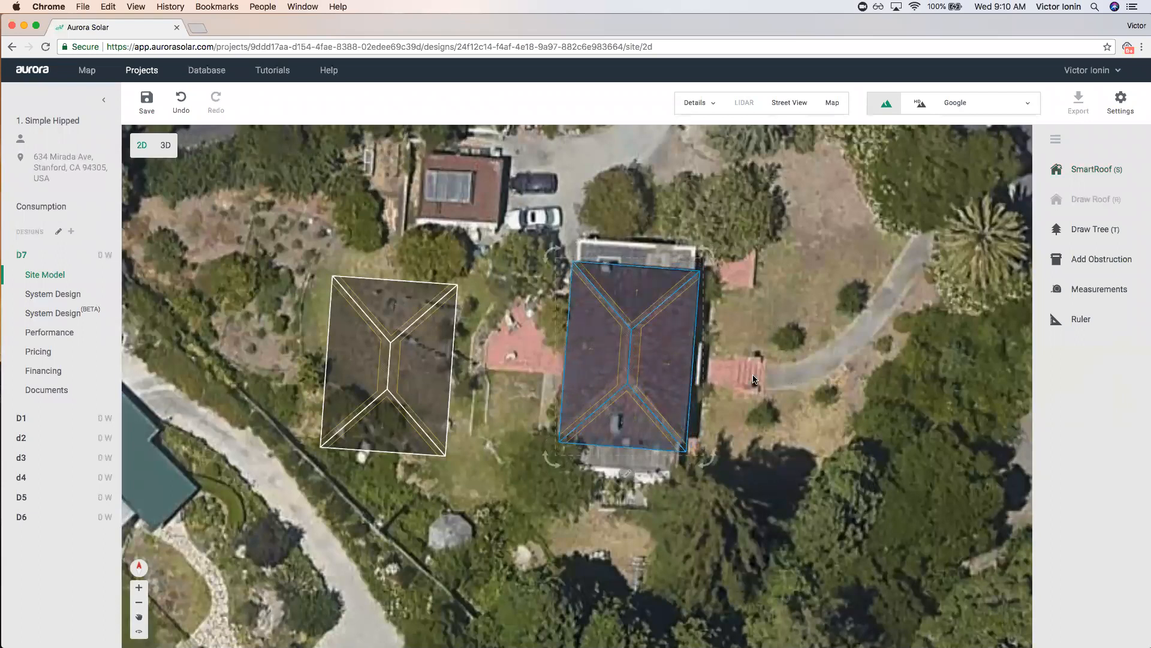
key("Delete")
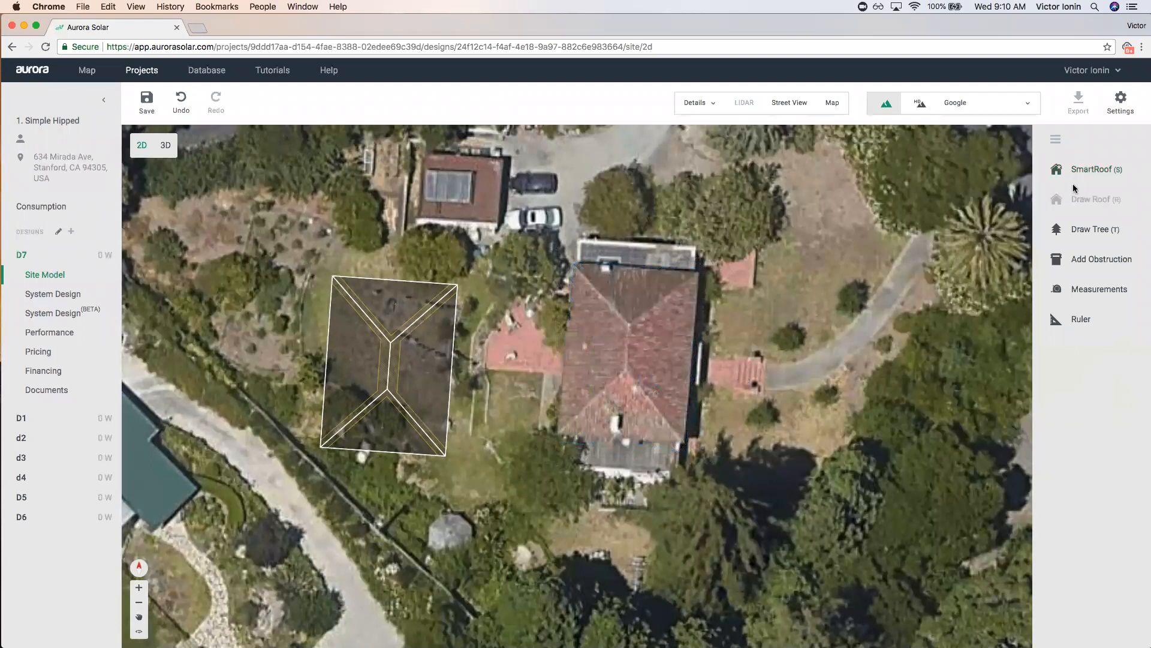
Retrace the roof, but delete the triangle left by ending the outline early.
left_click(1088, 170)
left_click(572, 263)
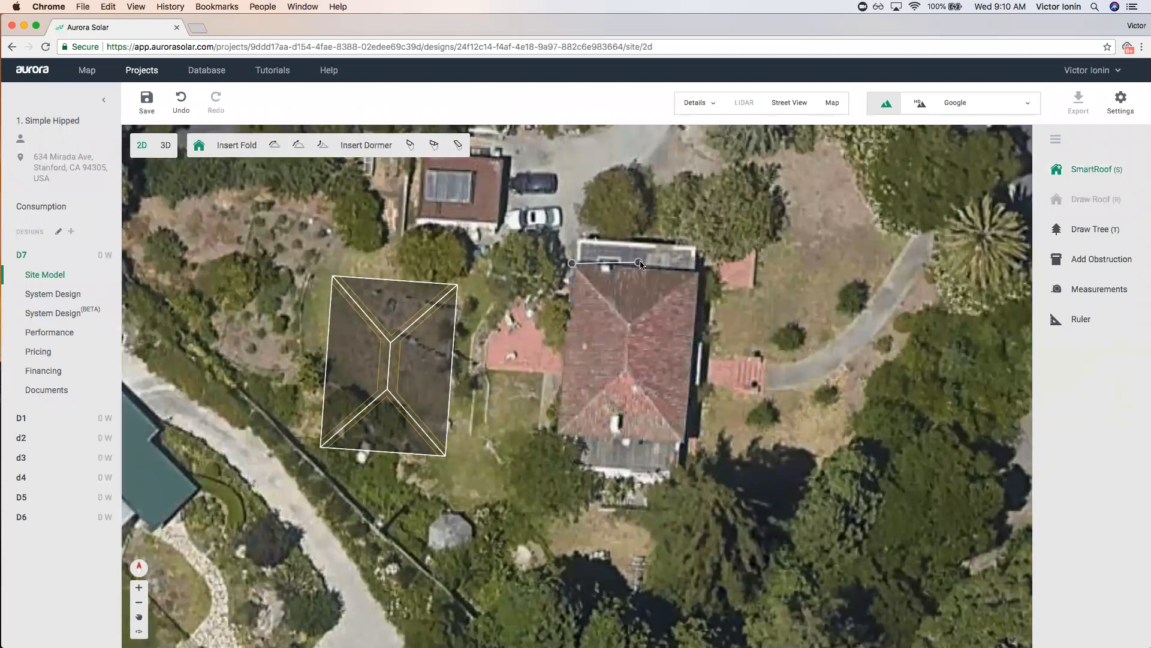
left_click(697, 258)
left_click(697, 436)
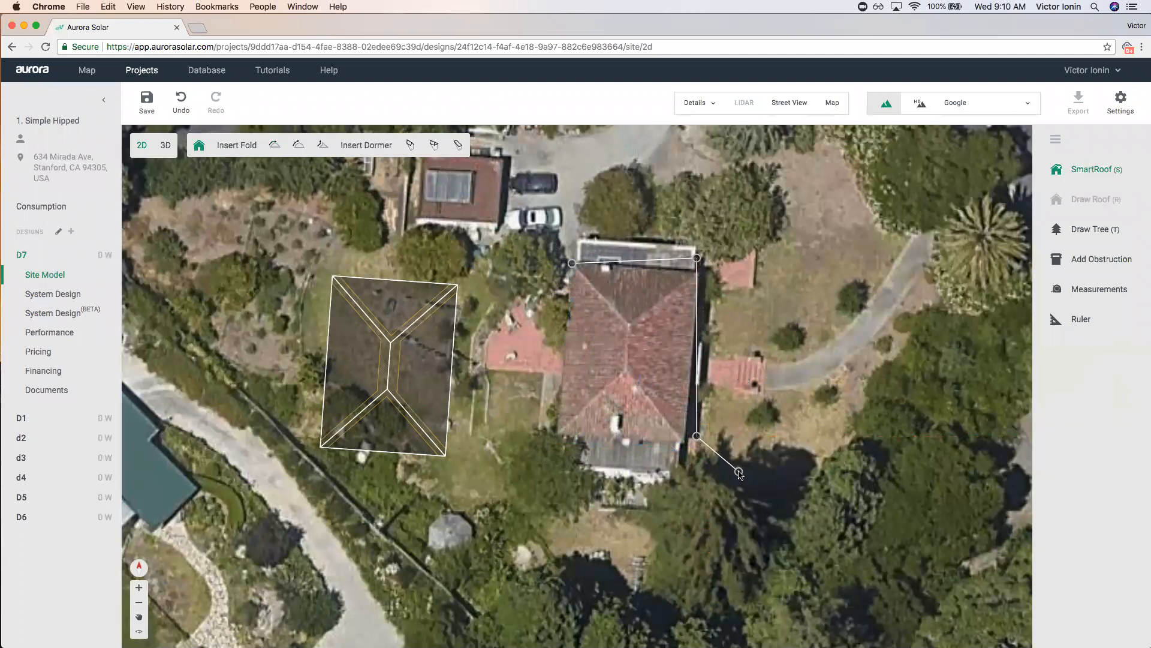
key("Escape")
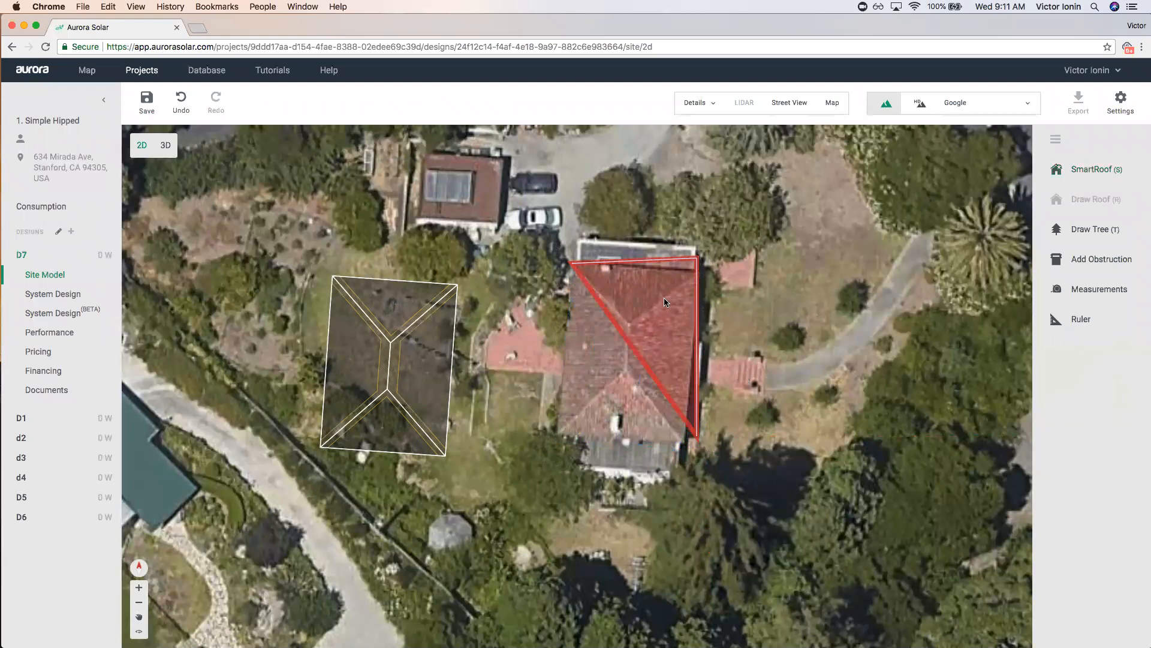
left_click_drag(640, 325, 647, 299)
key("Delete")
Trace the house's four corners again and close the roof outline with Enter.
left_click(1074, 169)
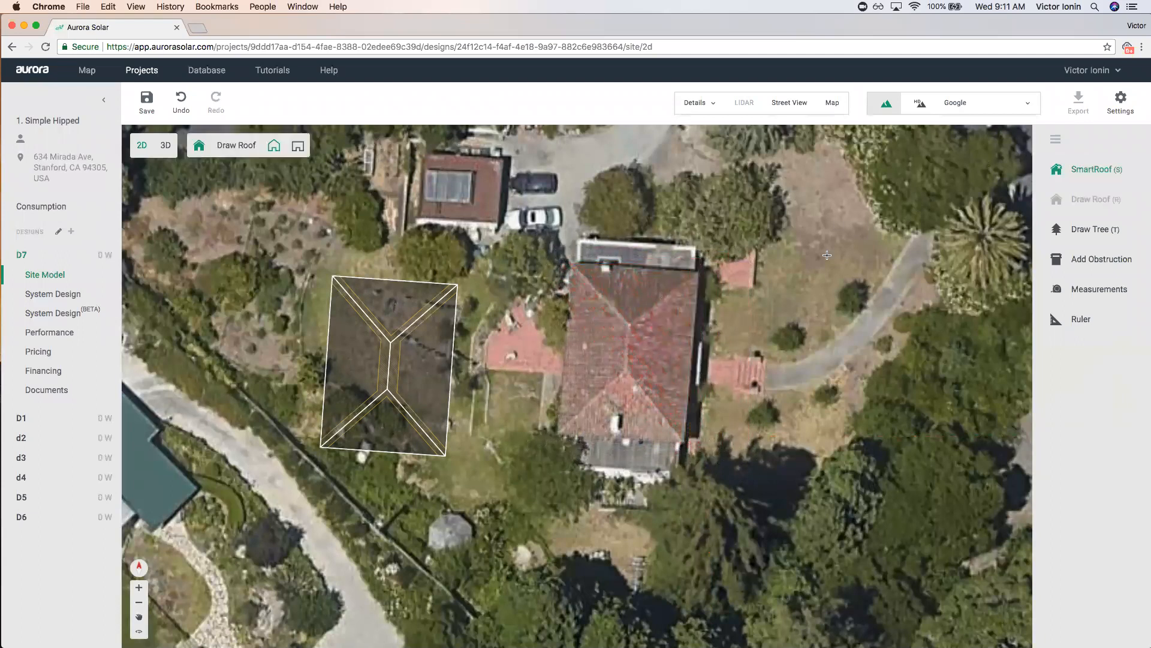
left_click(574, 262)
left_click(695, 254)
left_click(709, 444)
left_click(596, 453)
key("Return")
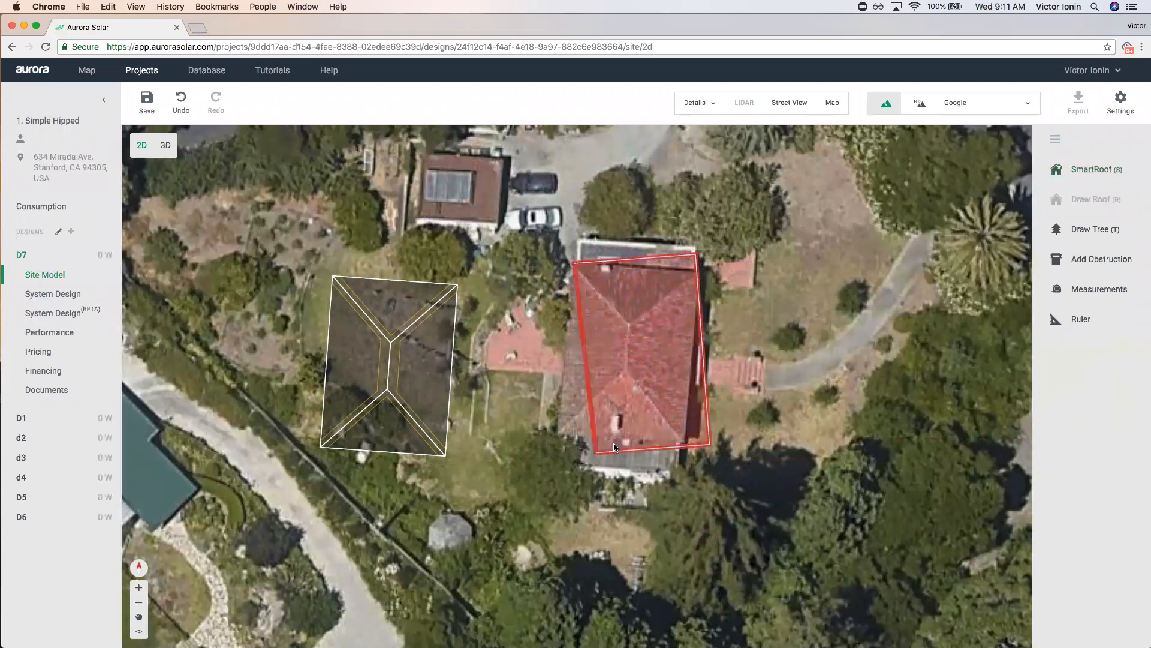
mouse_move(615, 344)
left_mouse_down()
mouse_move(594, 354)
mouse_move(613, 344)
left_mouse_up()
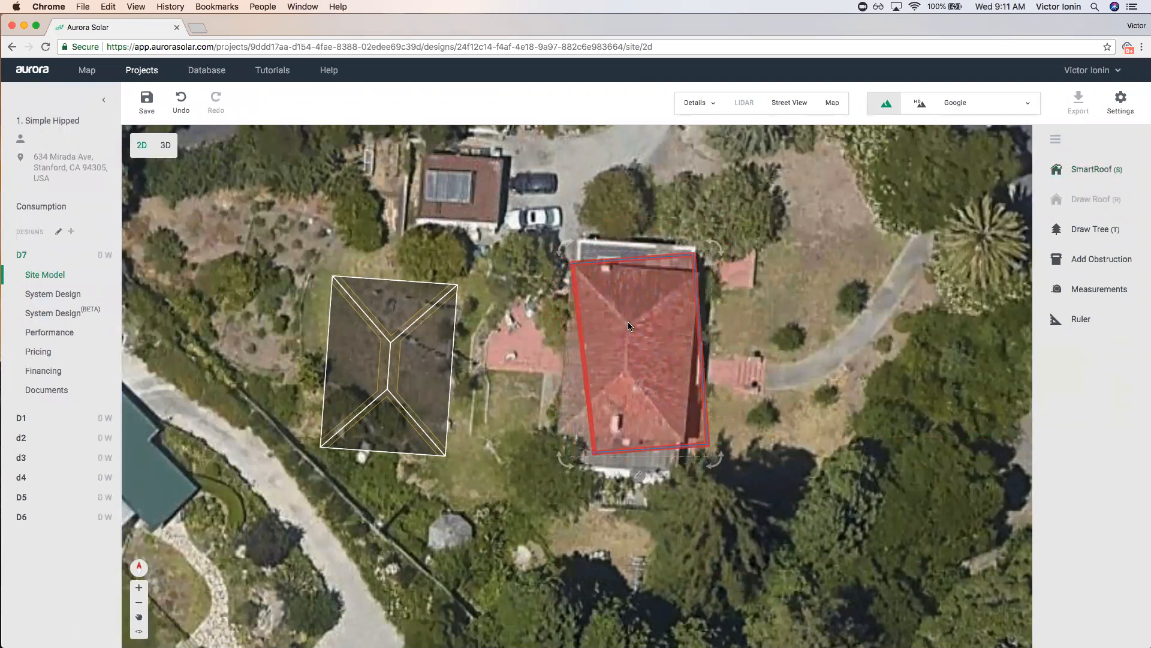
Drag the roof corners onto the house edges, close it as a hipped roof, and move it aside.
left_click(638, 475)
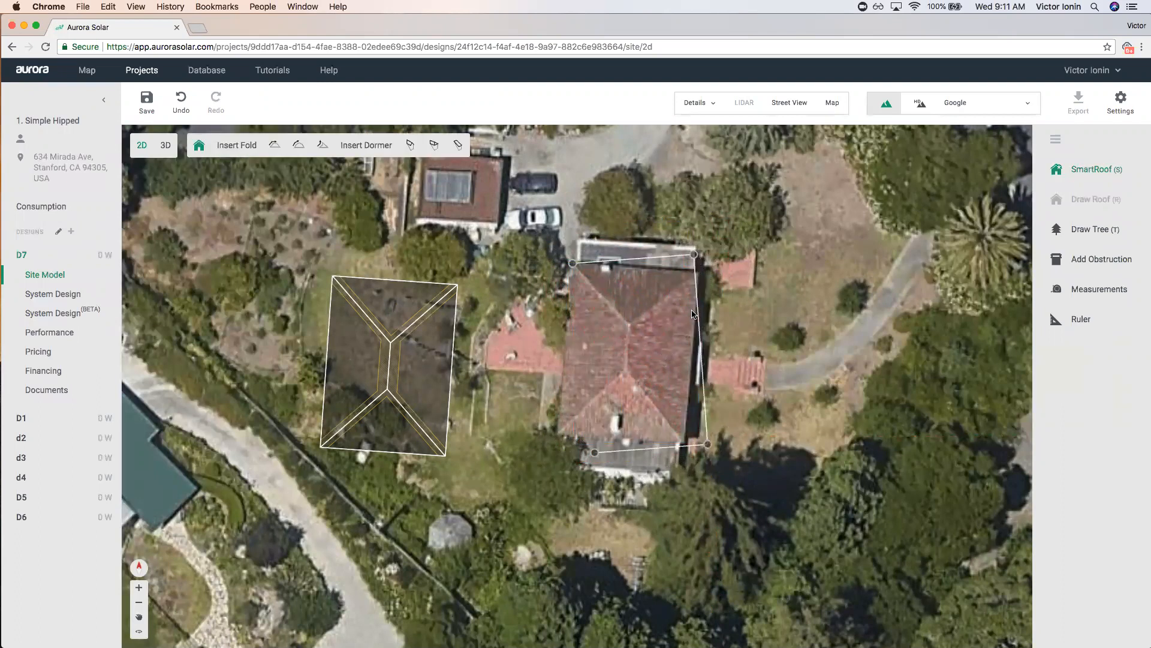
left_click_drag(694, 255, 694, 271)
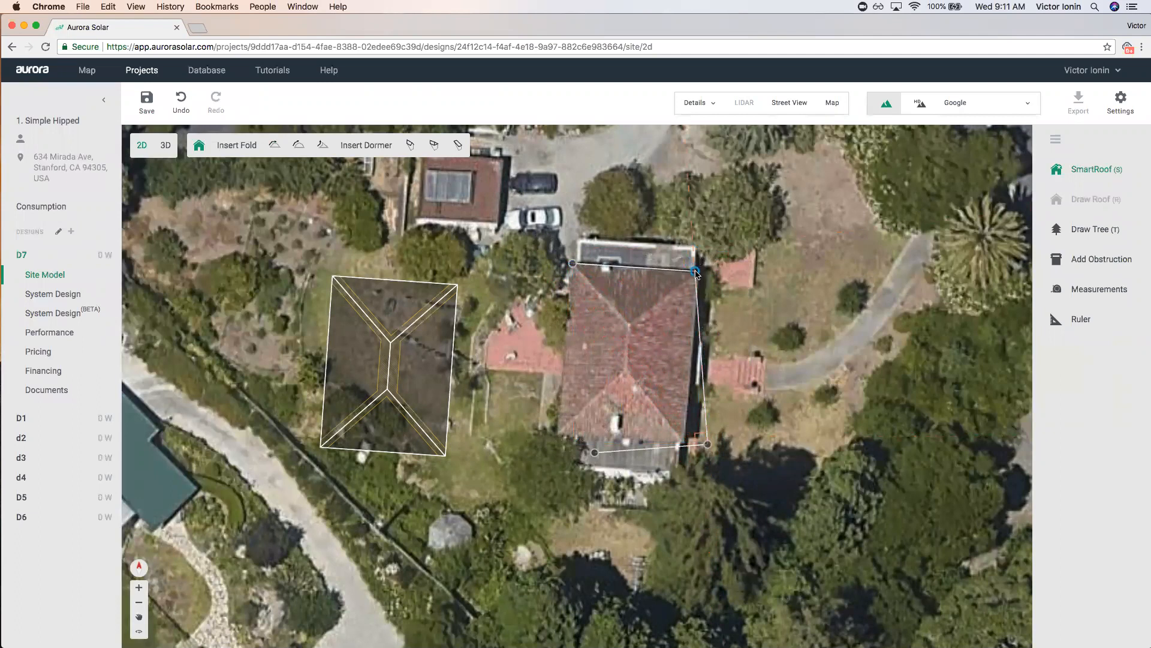
left_click_drag(707, 446, 683, 443)
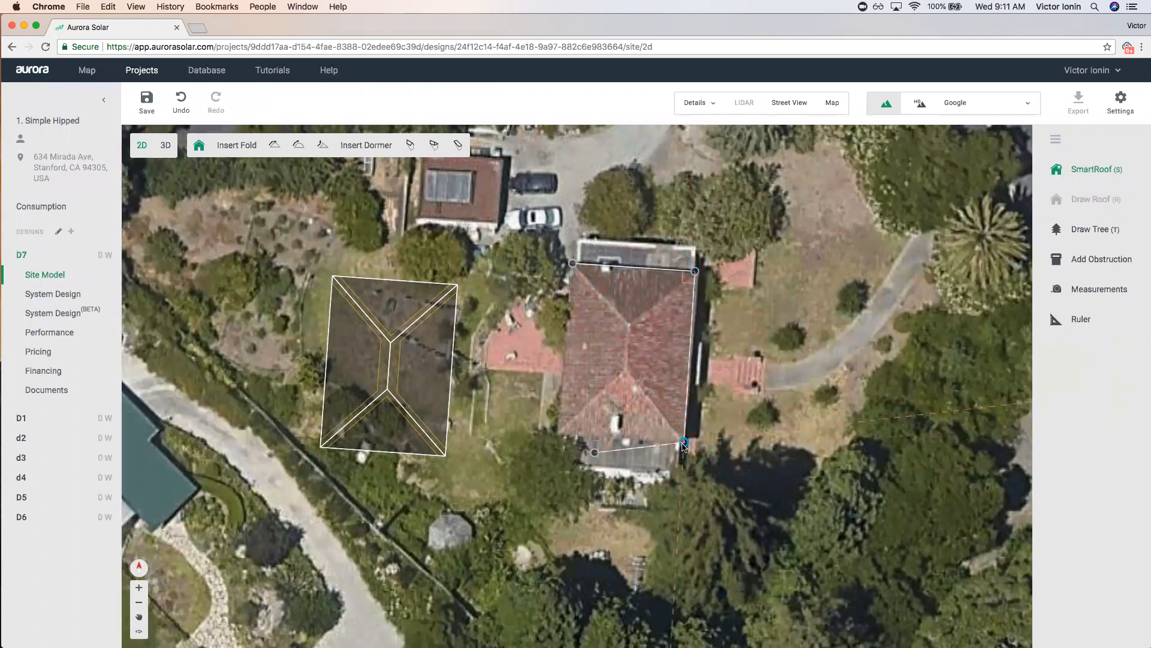
left_click_drag(595, 454, 563, 435)
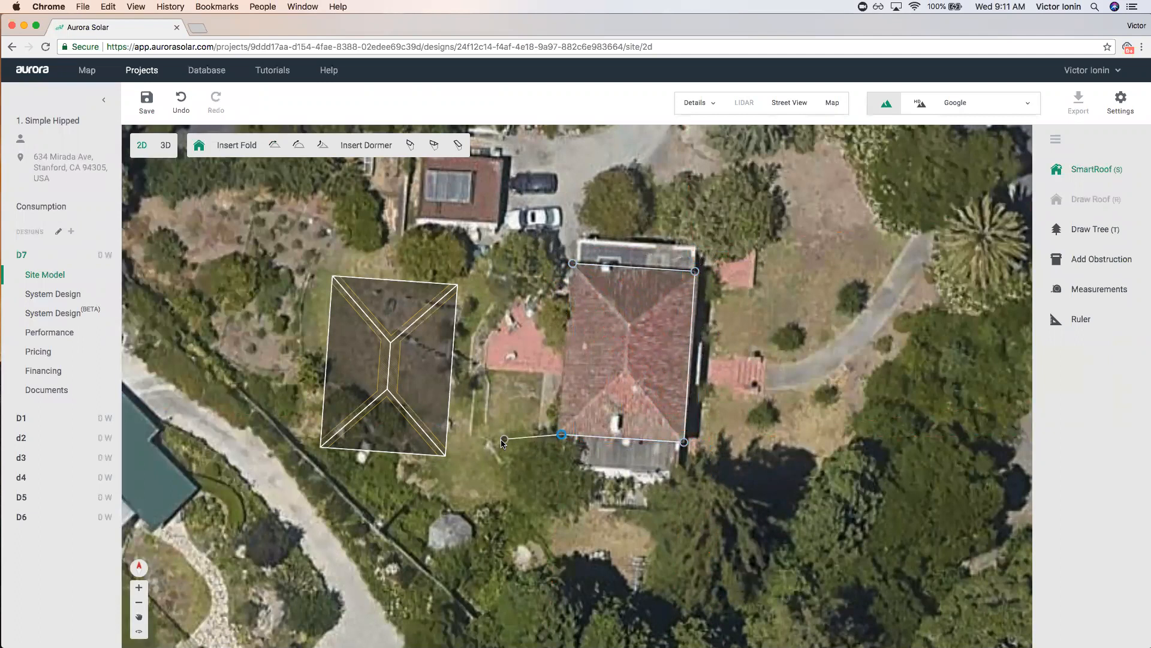
left_click(572, 264)
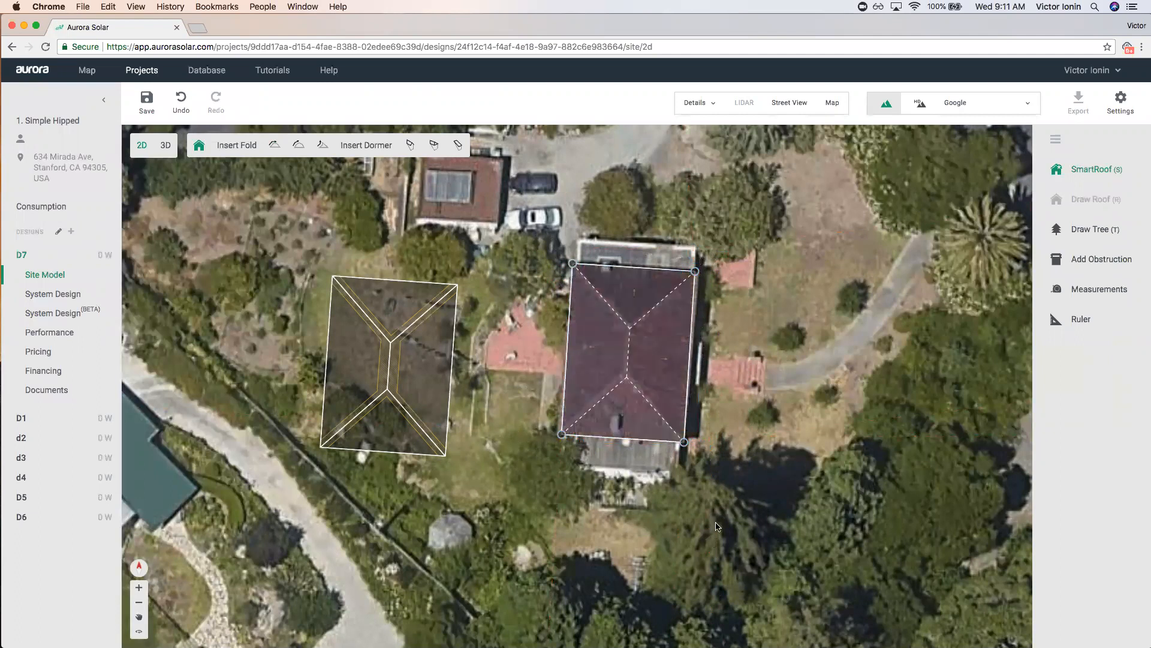
left_click_drag(587, 282, 745, 483)
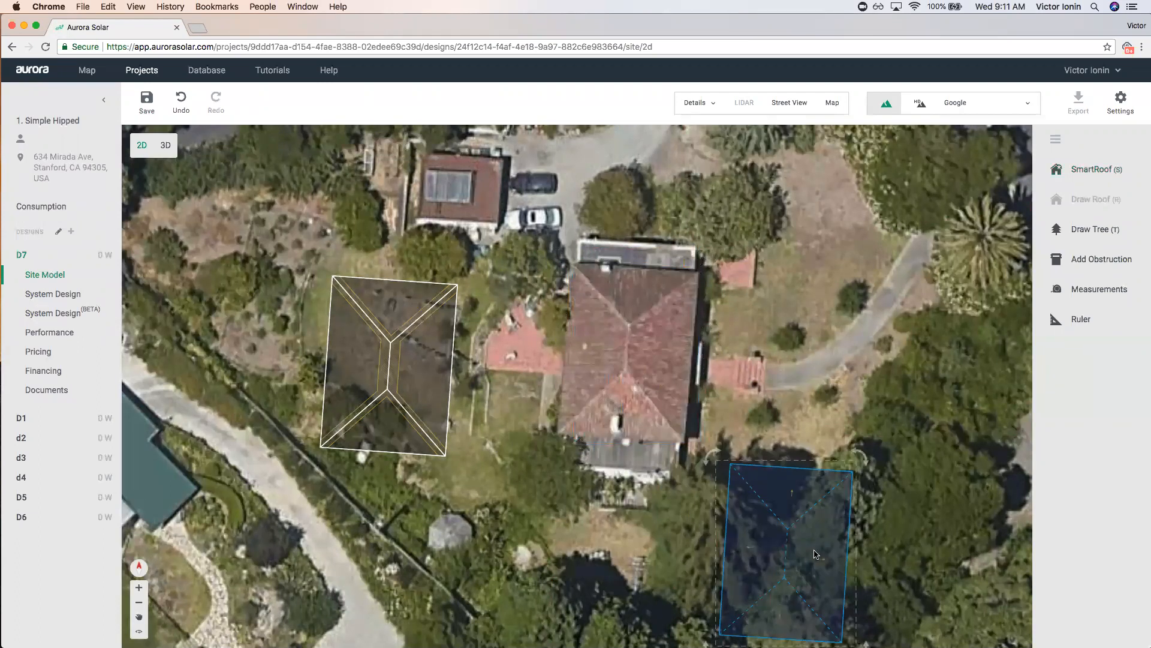
left_click(1120, 170)
left_click(574, 262)
left_click(699, 272)
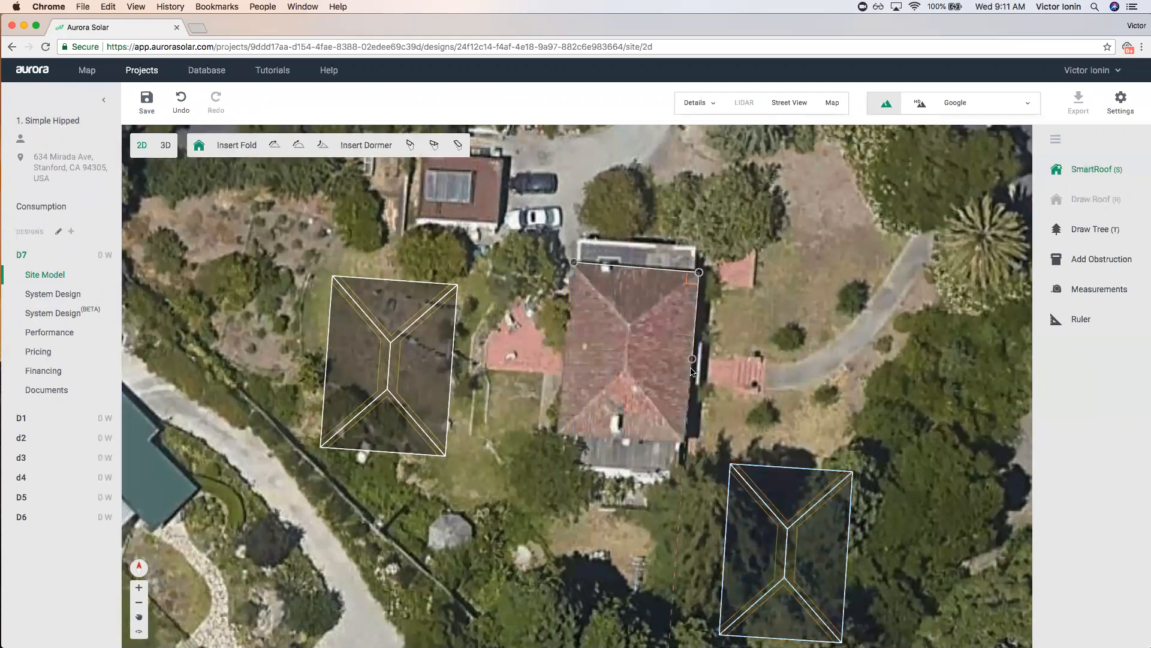
left_click(685, 443)
left_click(522, 476)
left_click(513, 409)
left_click(579, 407)
left_click(575, 489)
left_click(494, 501)
left_click(487, 456)
left_click(528, 371)
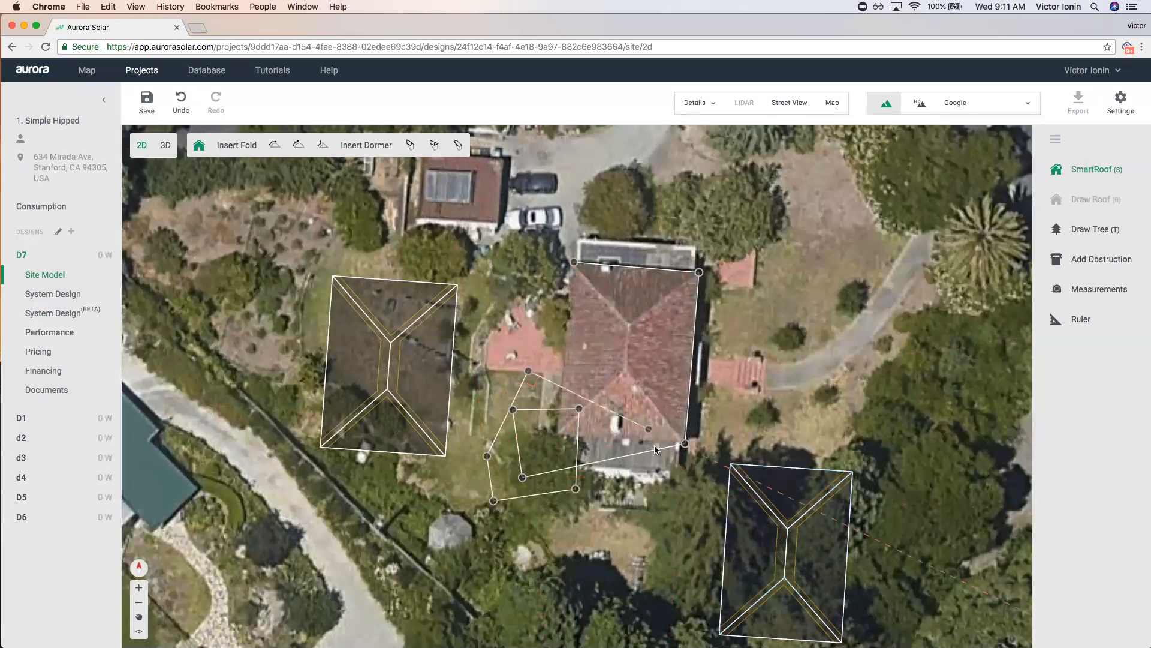
key("Return")
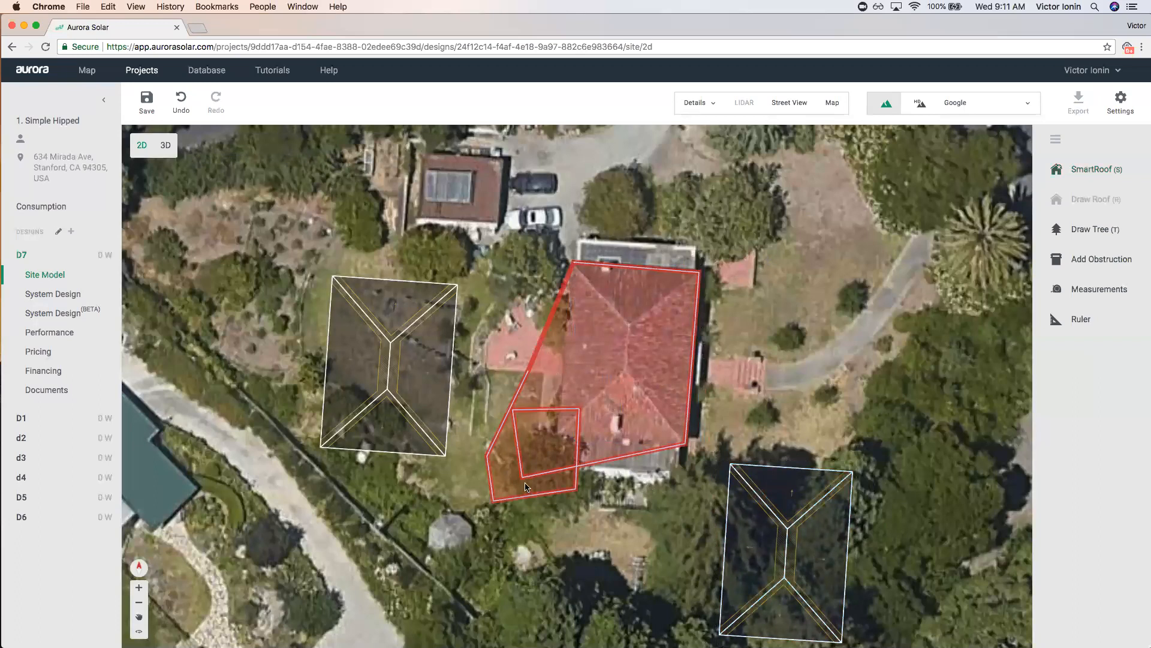
left_click(536, 445)
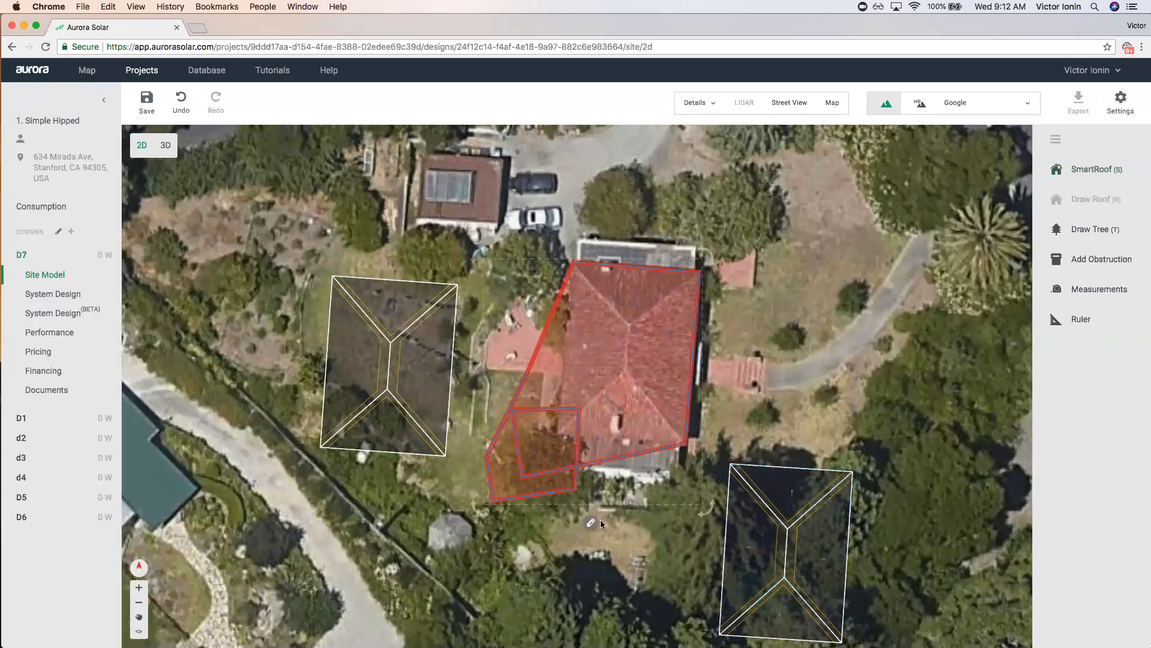
key("Delete")
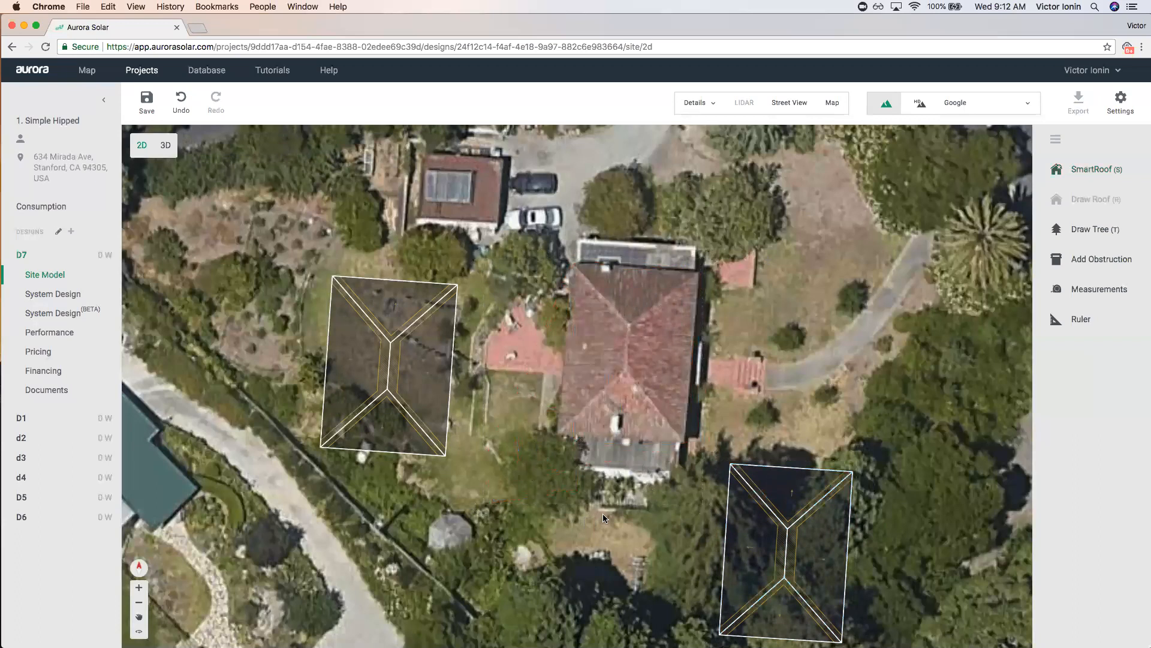
Trace a new hipped SmartRoof on the house's four corners (pitch 20, height 9.8).
left_click(1091, 169)
left_click(572, 263)
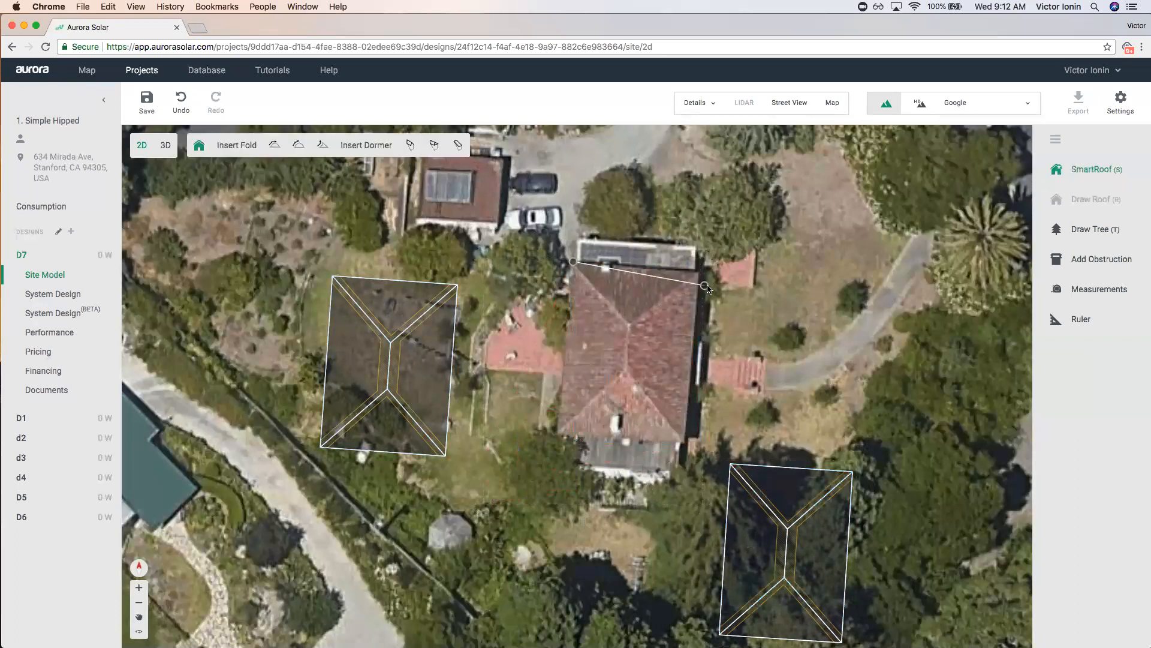
left_click(698, 272)
left_click(684, 440)
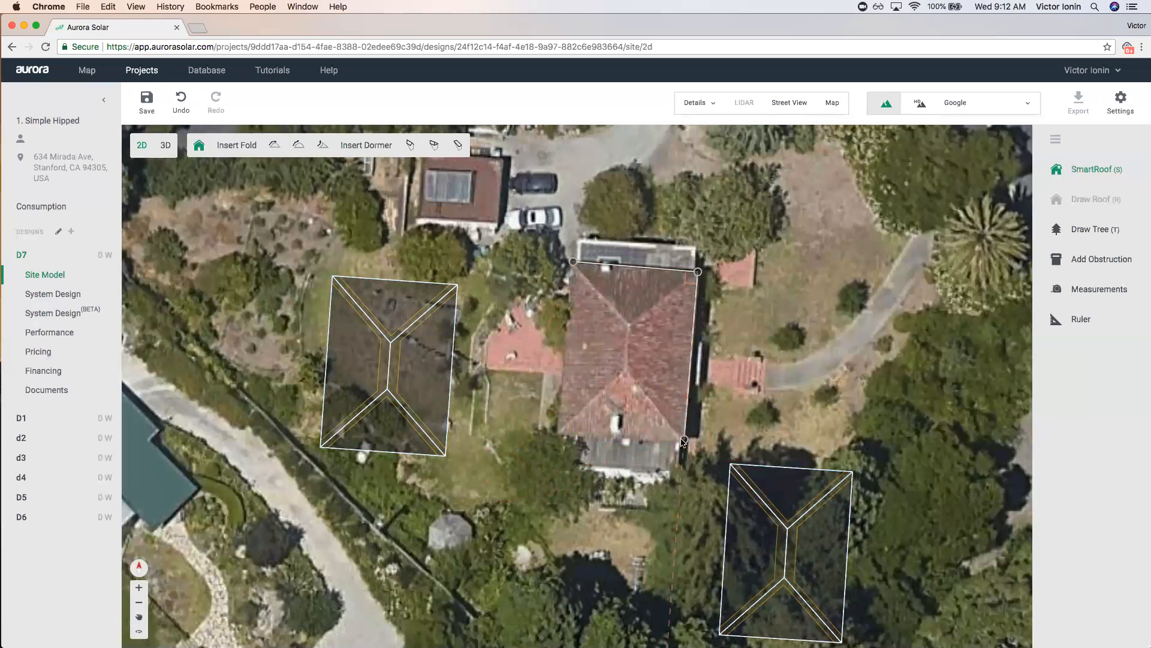
left_click(559, 429)
left_click(573, 263)
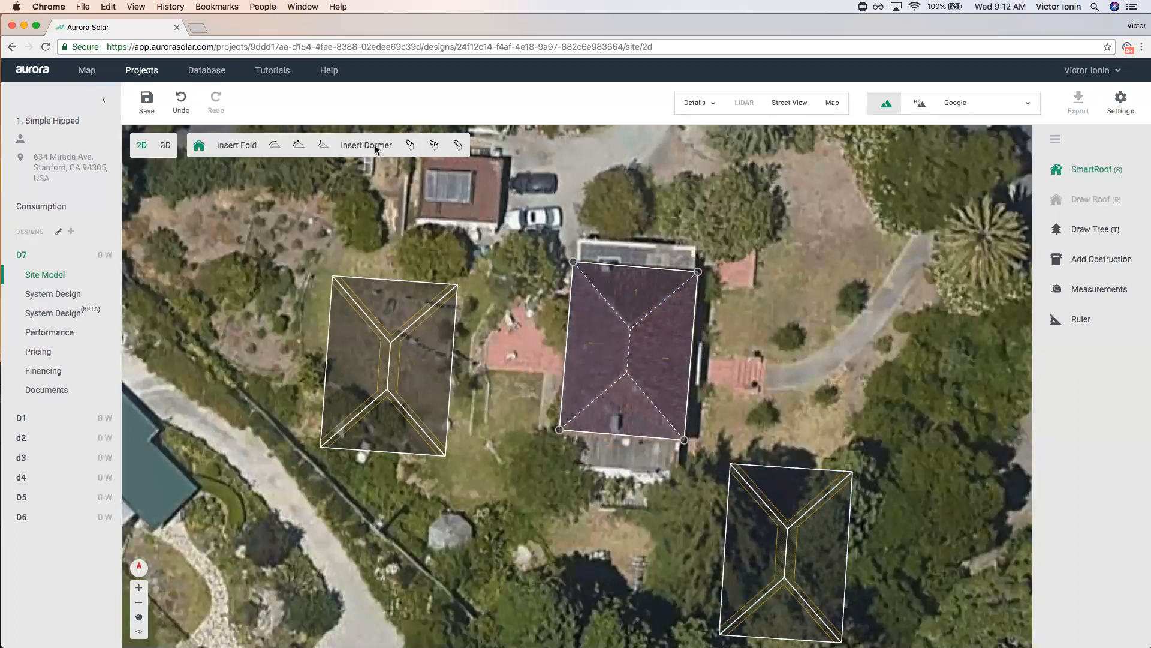
scroll(665, 318, "up", 1)
Widen the house roof by pulling its bottom-left corner and left eave outward.
left_click(665, 349)
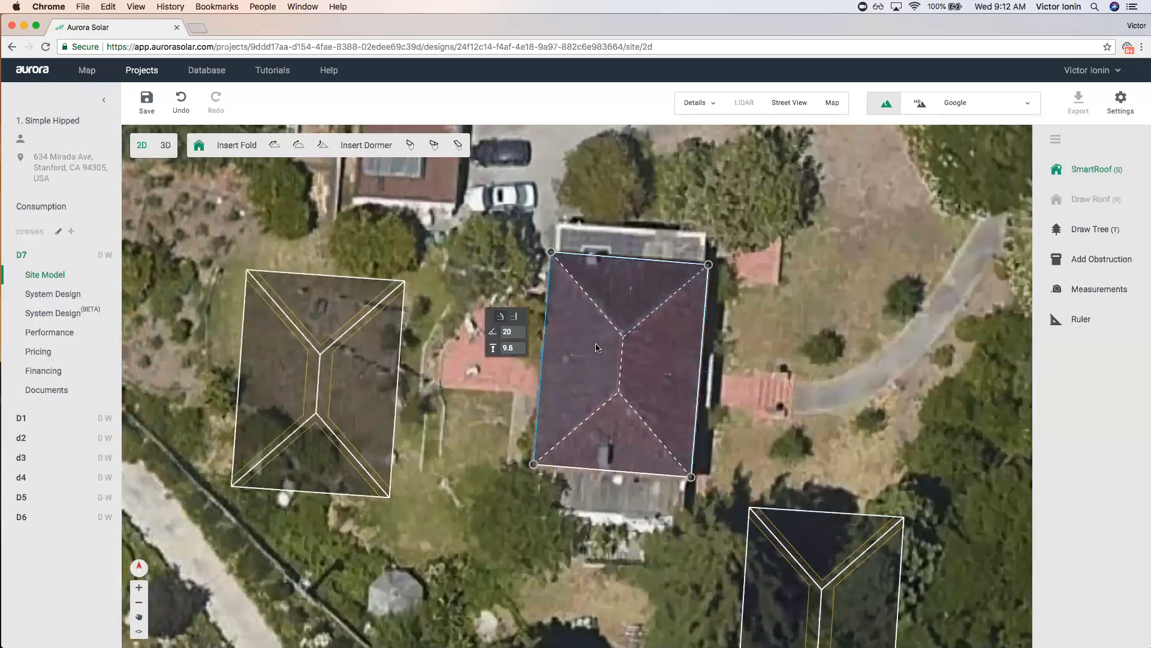
scroll(597, 346, "up", 1)
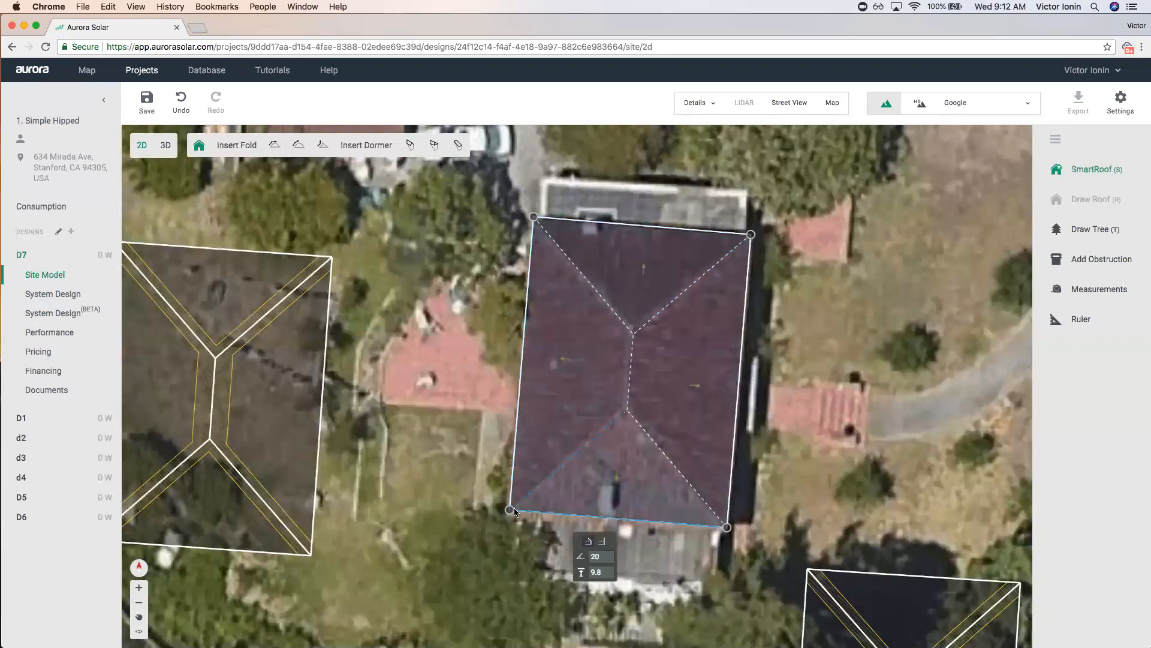
mouse_move(509, 509)
left_mouse_down()
mouse_move(424, 507)
mouse_move(489, 518)
left_mouse_up()
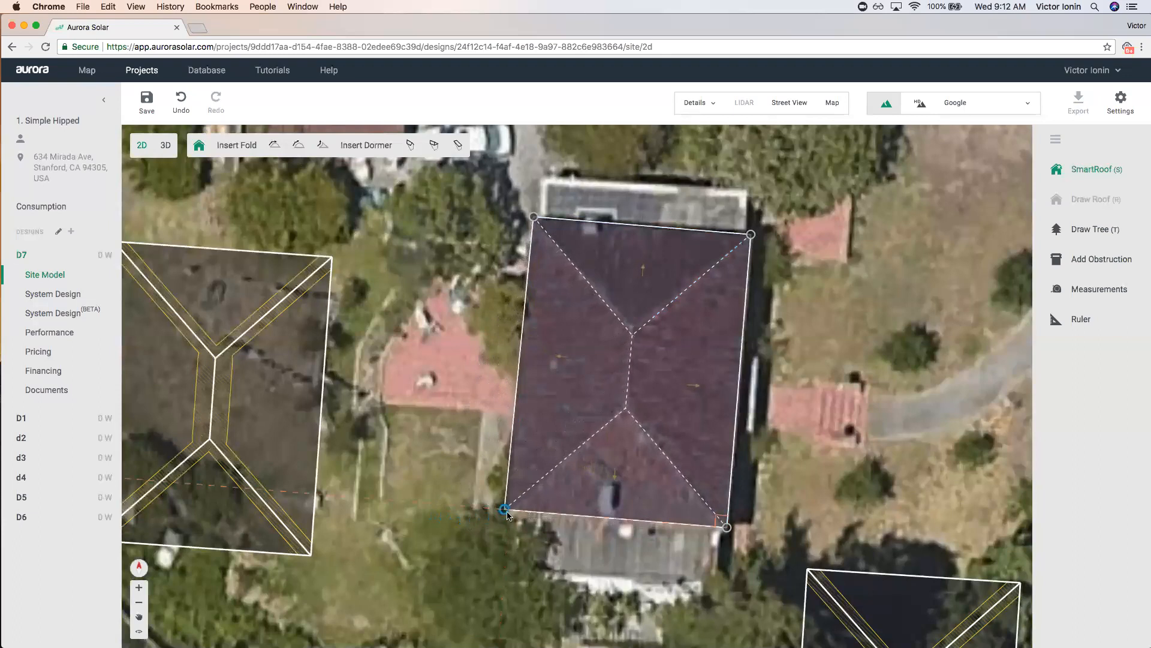
mouse_move(515, 414)
left_mouse_down()
mouse_move(416, 415)
mouse_move(563, 415)
mouse_move(517, 414)
left_mouse_up()
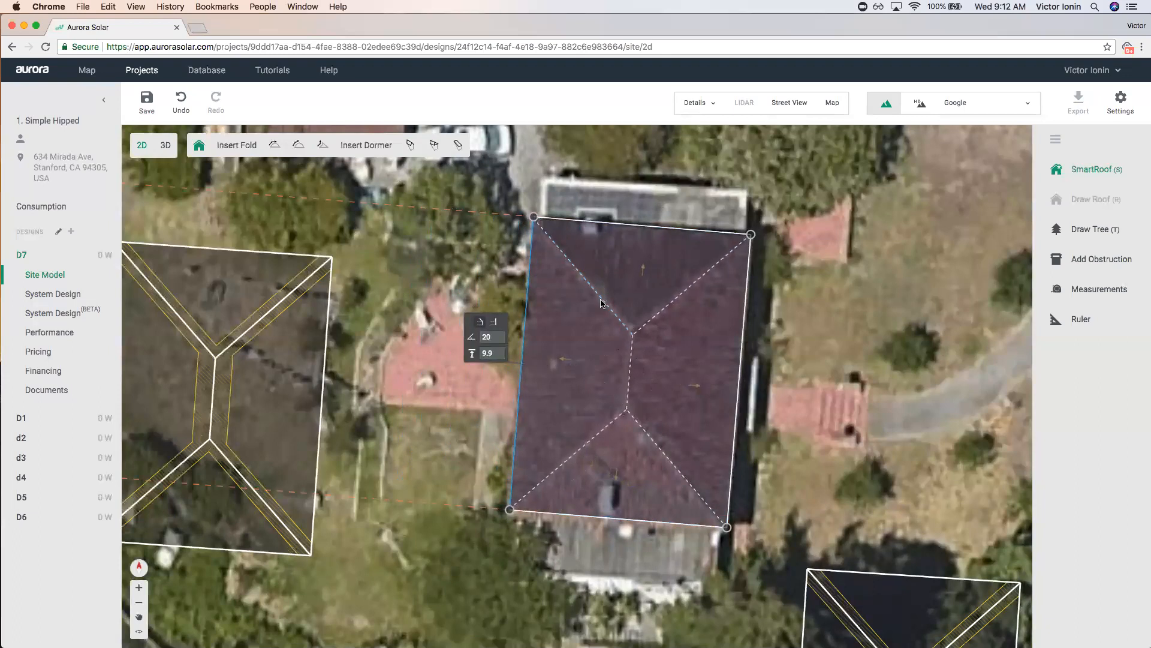
scroll(622, 327, "down", 5)
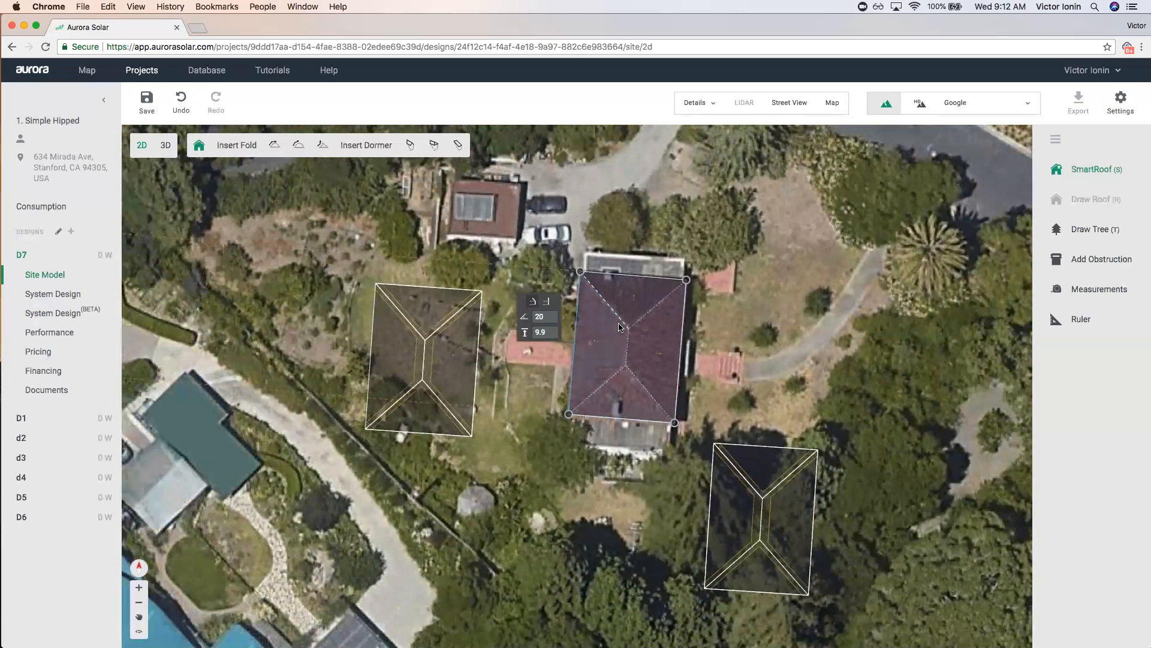
Reselect the roof and nudge it slightly right to fit the house.
left_click(685, 322)
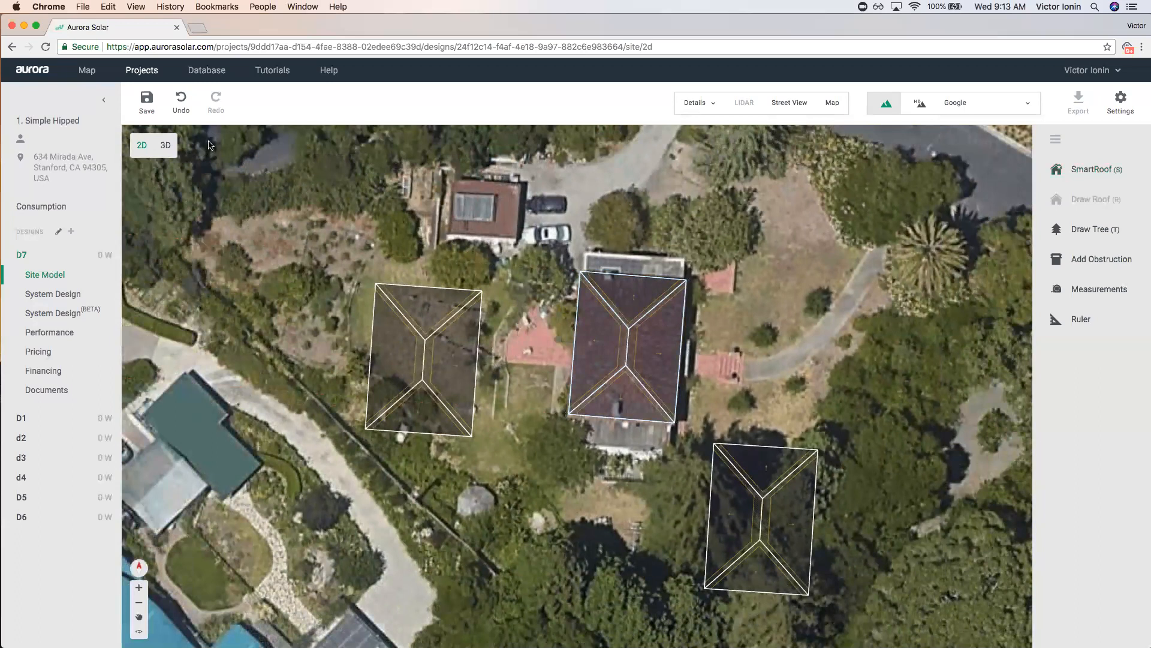
scroll(653, 292, "up", 5)
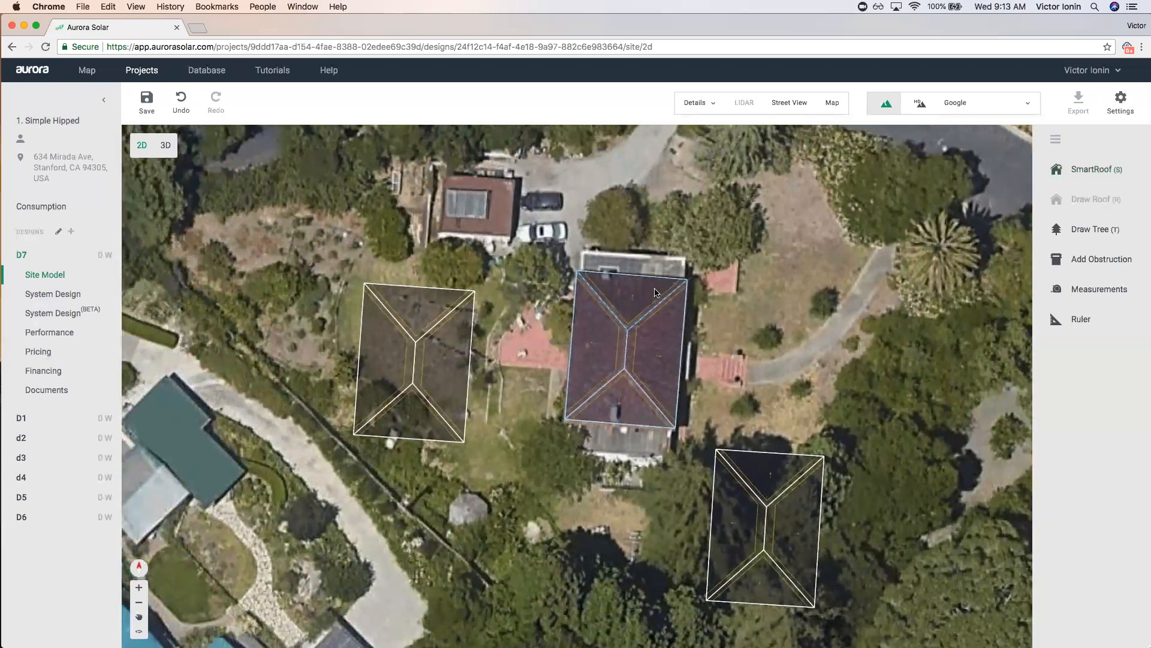
left_click(578, 345)
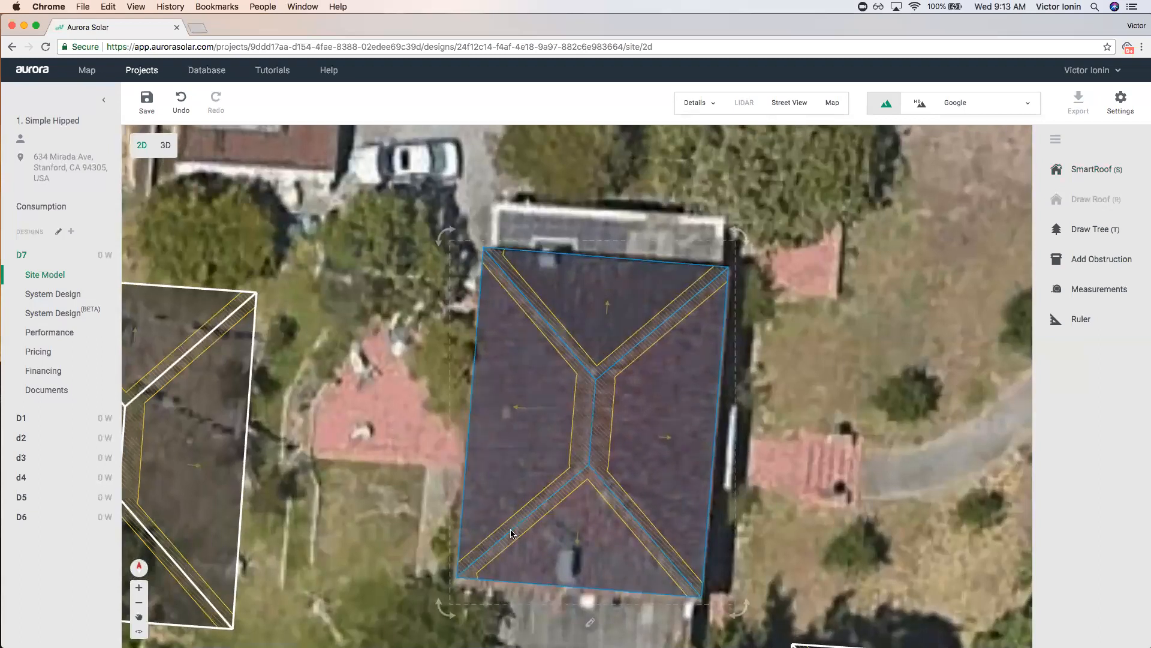
scroll(507, 525, "down", 2)
left_click_drag(570, 463, 580, 465)
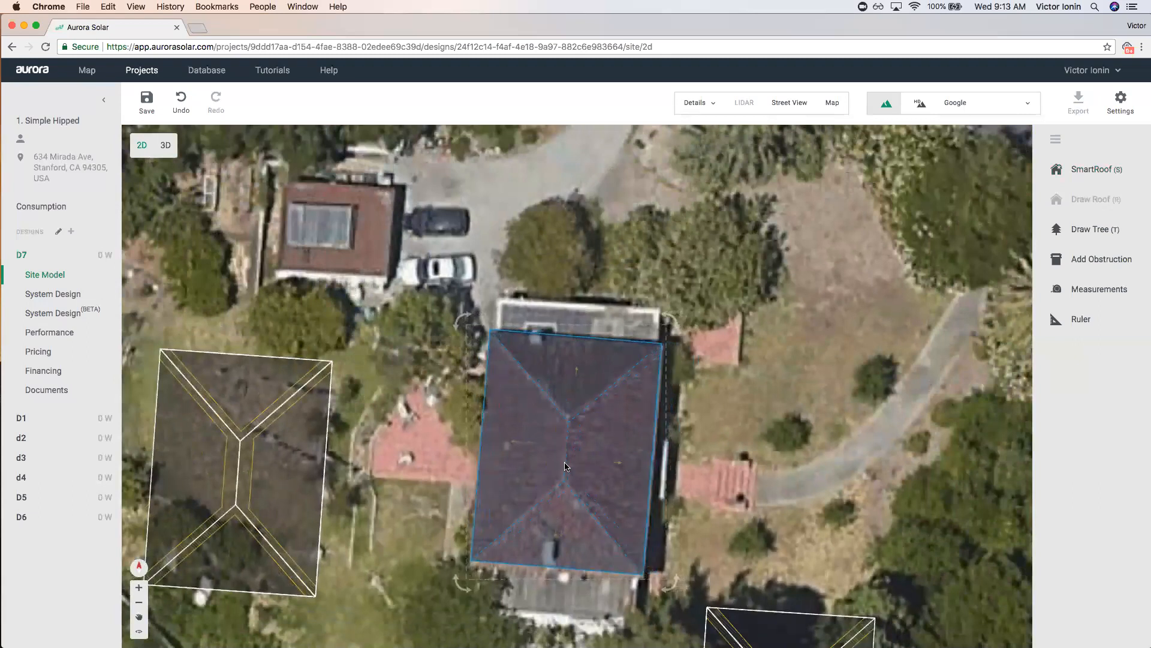
Recentre on the house and rotate the roof away and back so it aligns with the house.
scroll(593, 470, "down", 2)
scroll(595, 469, "down", 2)
left_click(647, 501)
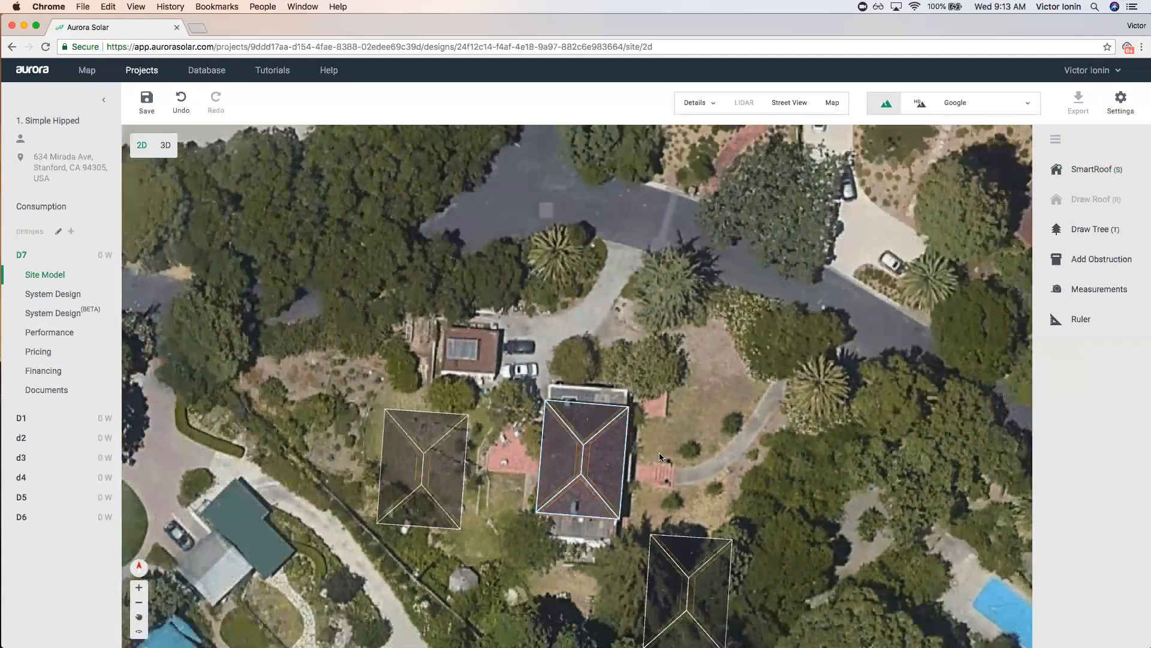
scroll(646, 501, "up", 5)
scroll(663, 454, "down", 2)
left_click_drag(663, 452, 731, 424)
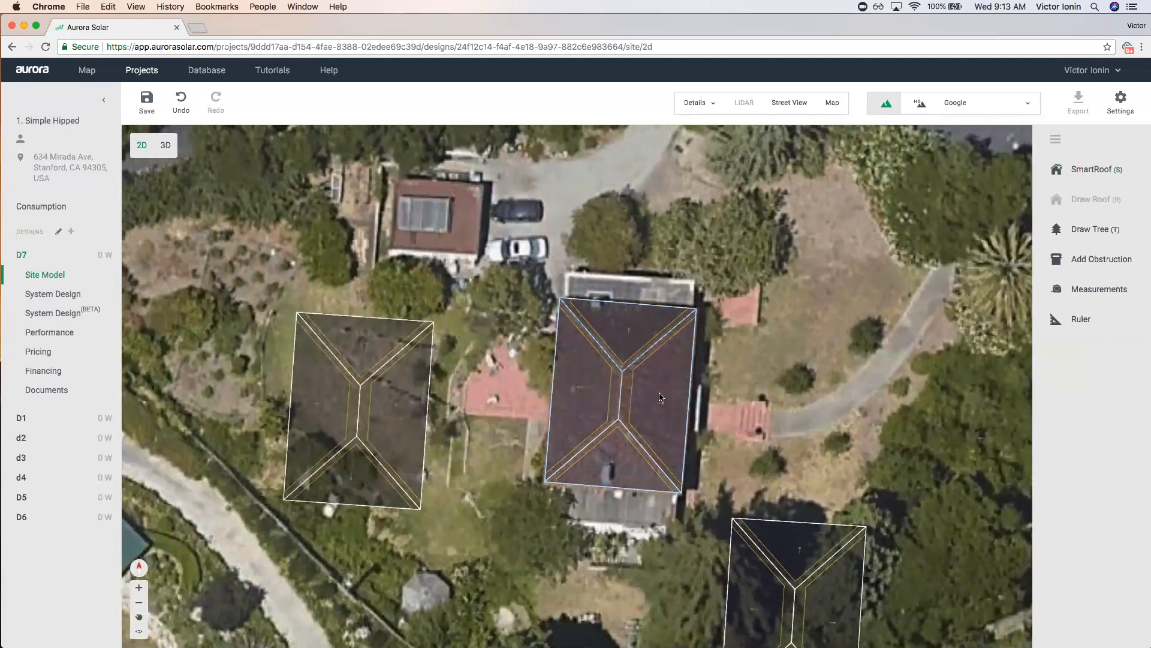
scroll(659, 394, "up", 2)
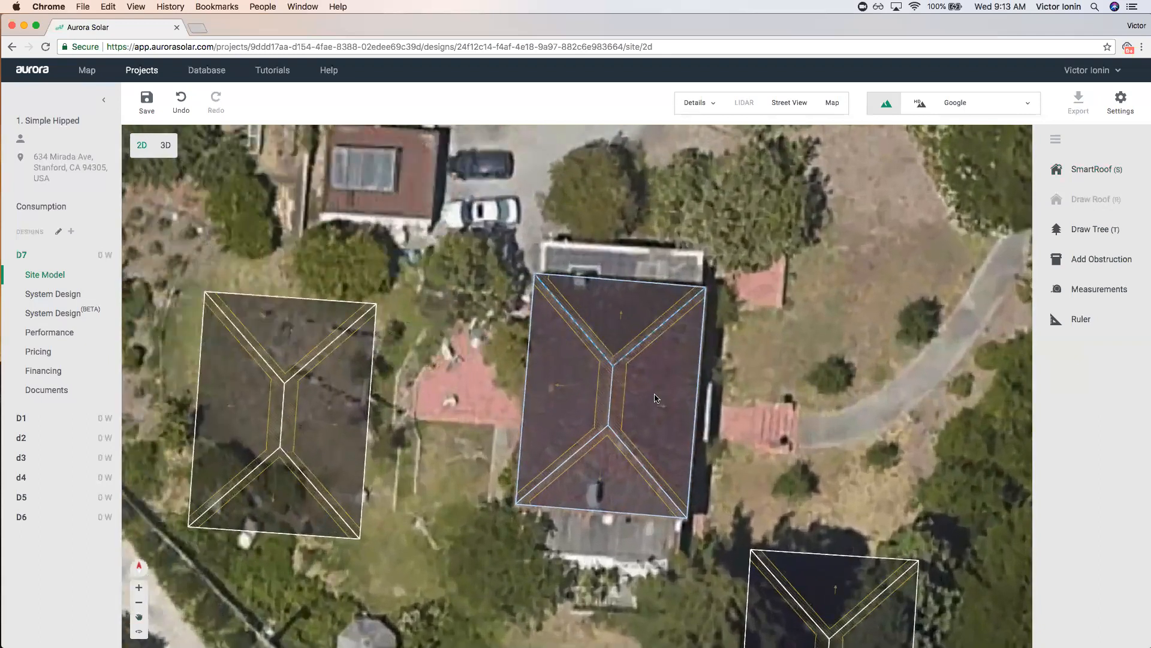
scroll(656, 394, "down", 2)
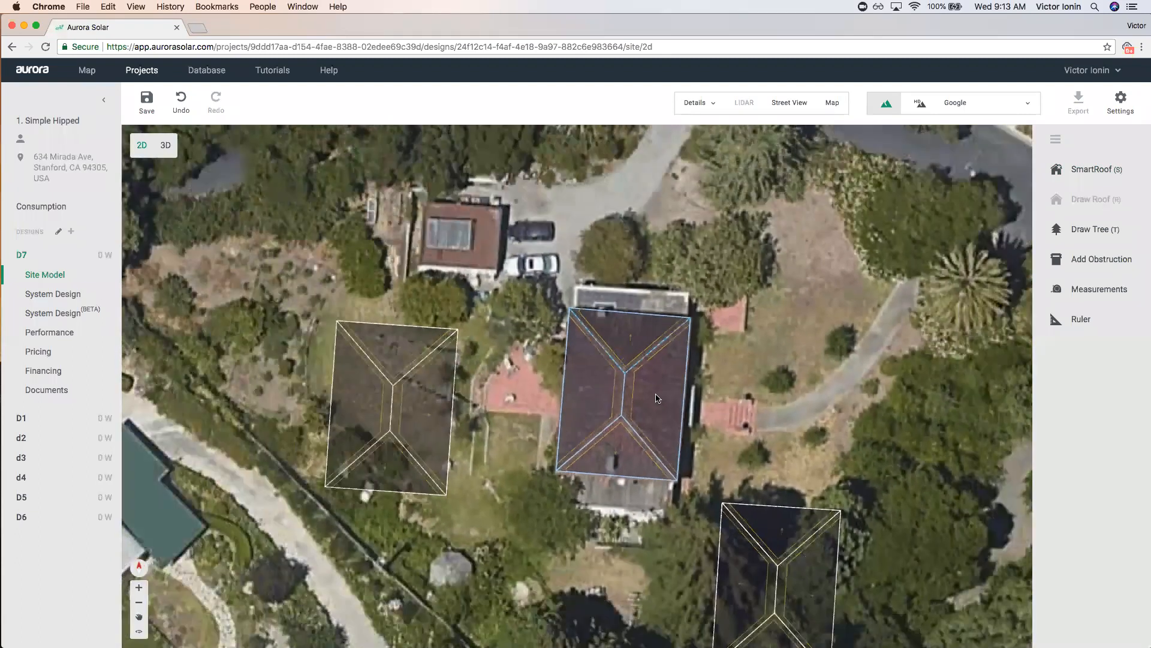
mouse_move(613, 402)
left_mouse_down()
mouse_move(577, 337)
mouse_move(634, 415)
mouse_move(612, 402)
mouse_move(639, 377)
mouse_move(627, 381)
left_mouse_up()
left_click_drag(697, 298, 732, 352)
left_click_drag(734, 288, 736, 351)
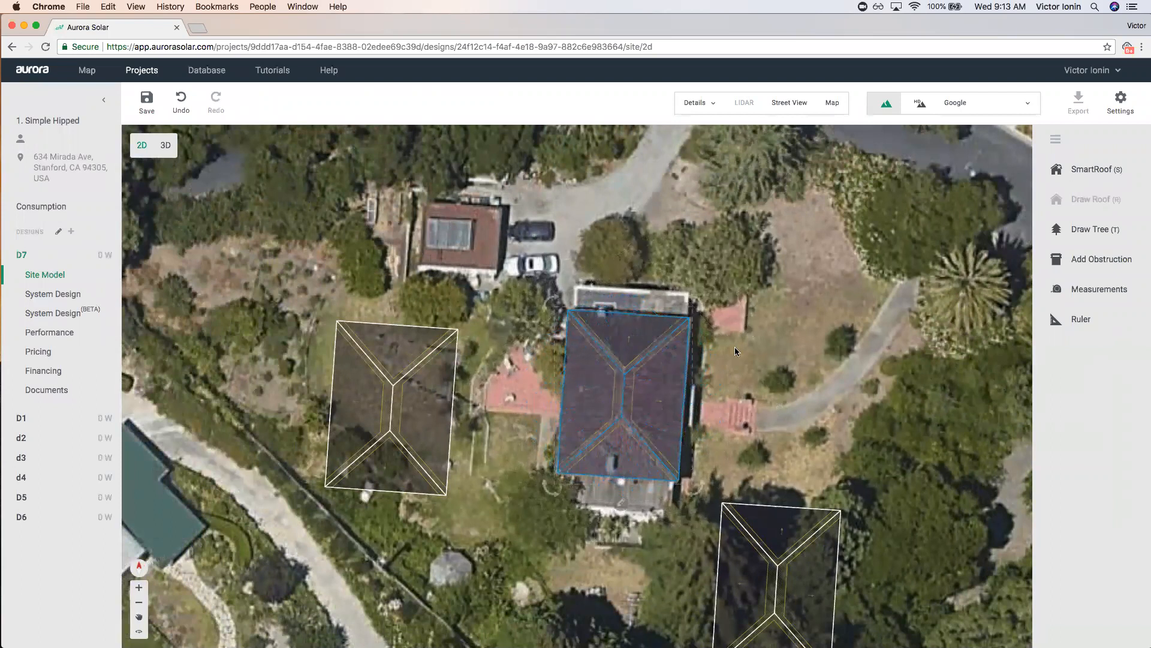
mouse_move(605, 393)
left_mouse_down()
mouse_move(736, 391)
mouse_move(620, 389)
left_mouse_up()
Paste a duplicate of the roof and move the copies onto the lawn.
key("super+v")
left_click_drag(721, 384, 604, 276)
left_click(901, 390)
scroll(805, 375, "down", 3)
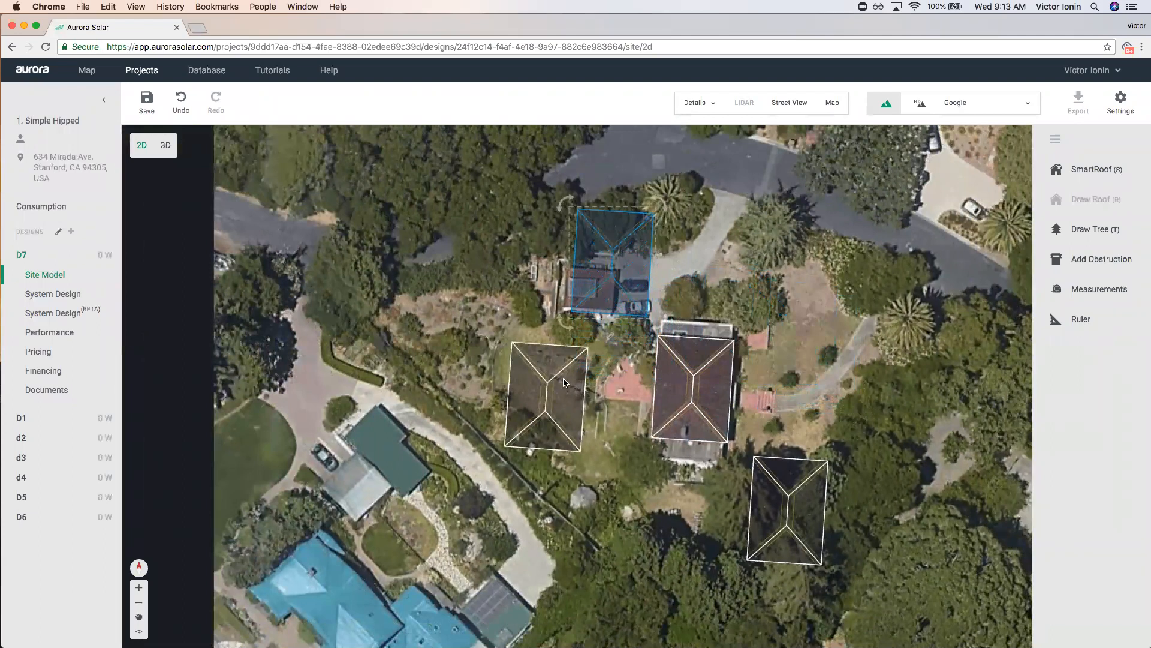
left_click_drag(564, 382, 454, 379)
left_click_drag(612, 263, 567, 393)
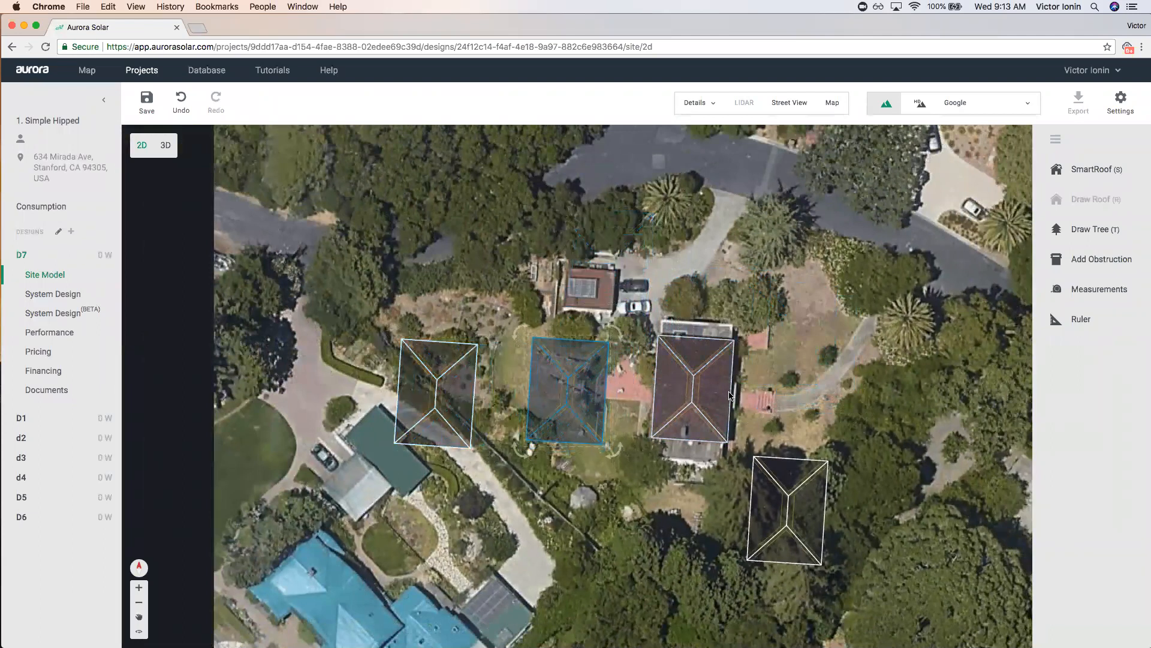
scroll(695, 398, "up", 2)
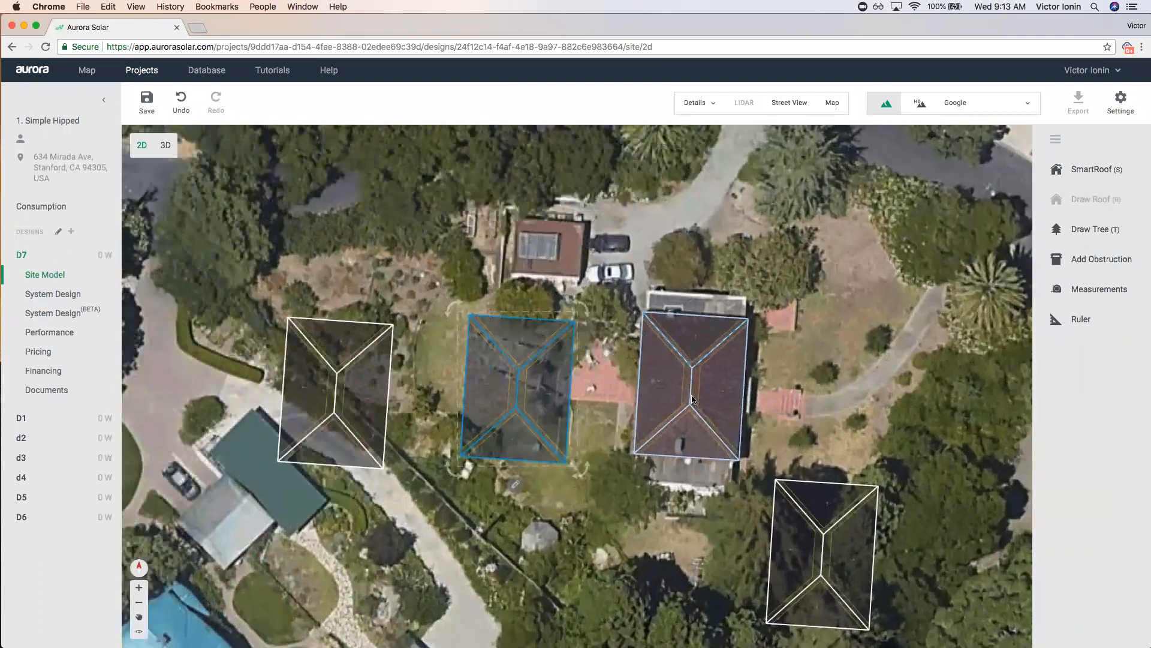
Delete the two lawn roofs and the lower-right roof.
left_click(353, 375)
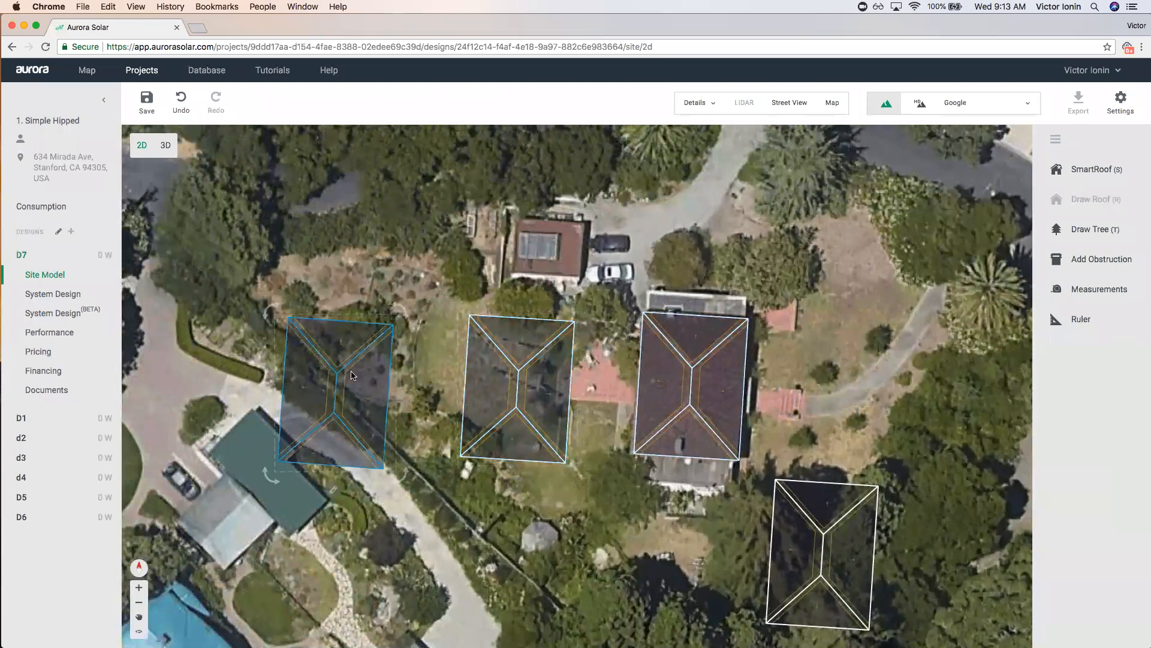
key("Delete")
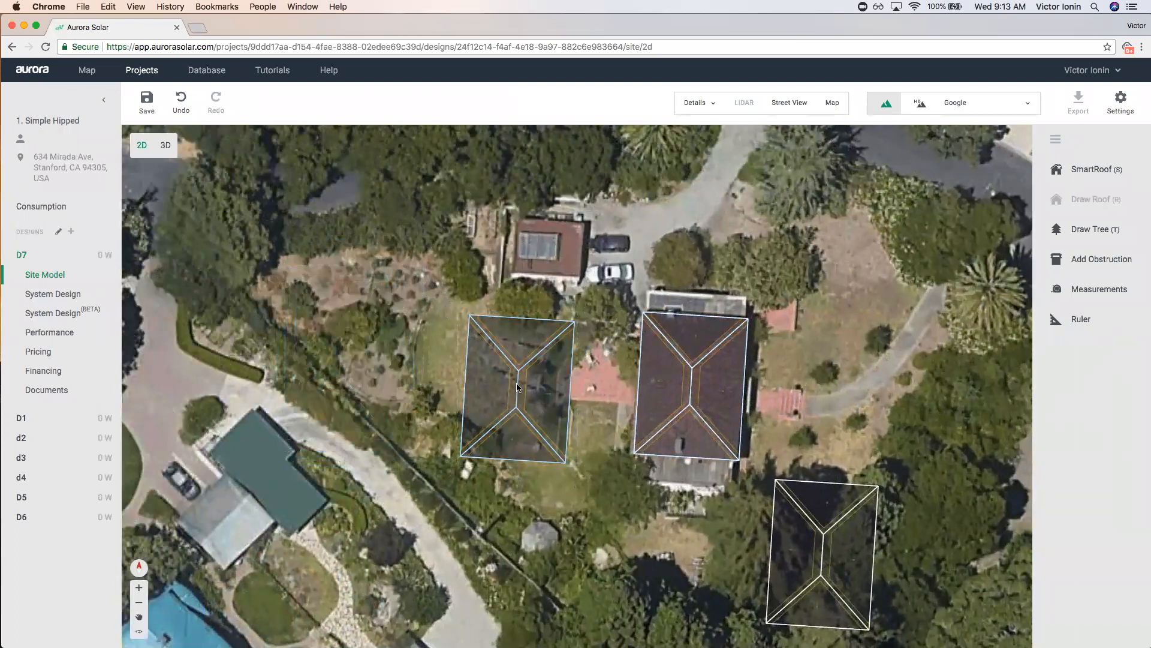
left_click(519, 387)
key("Delete")
left_click(823, 555)
key("Delete")
Reshape the roof, fitting its bottom-right and top-right corners to the house outline.
left_click(692, 408)
scroll(826, 439, "up", 3)
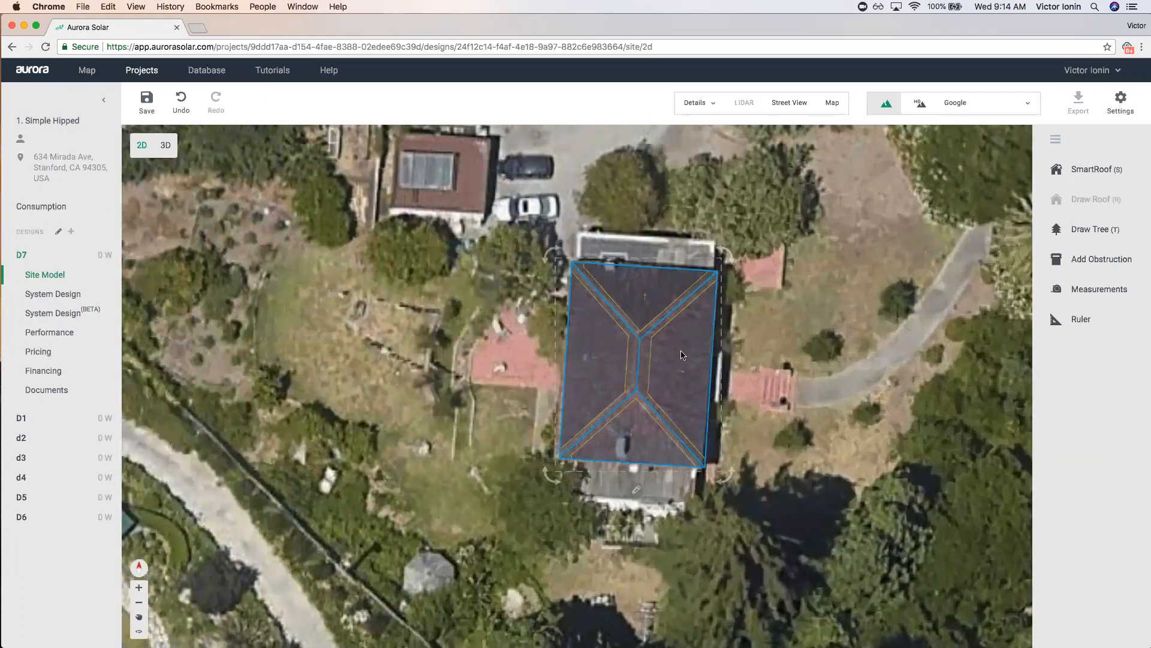
key("Escape")
mouse_move(646, 371)
left_mouse_down()
mouse_move(651, 351)
mouse_move(643, 368)
left_mouse_up()
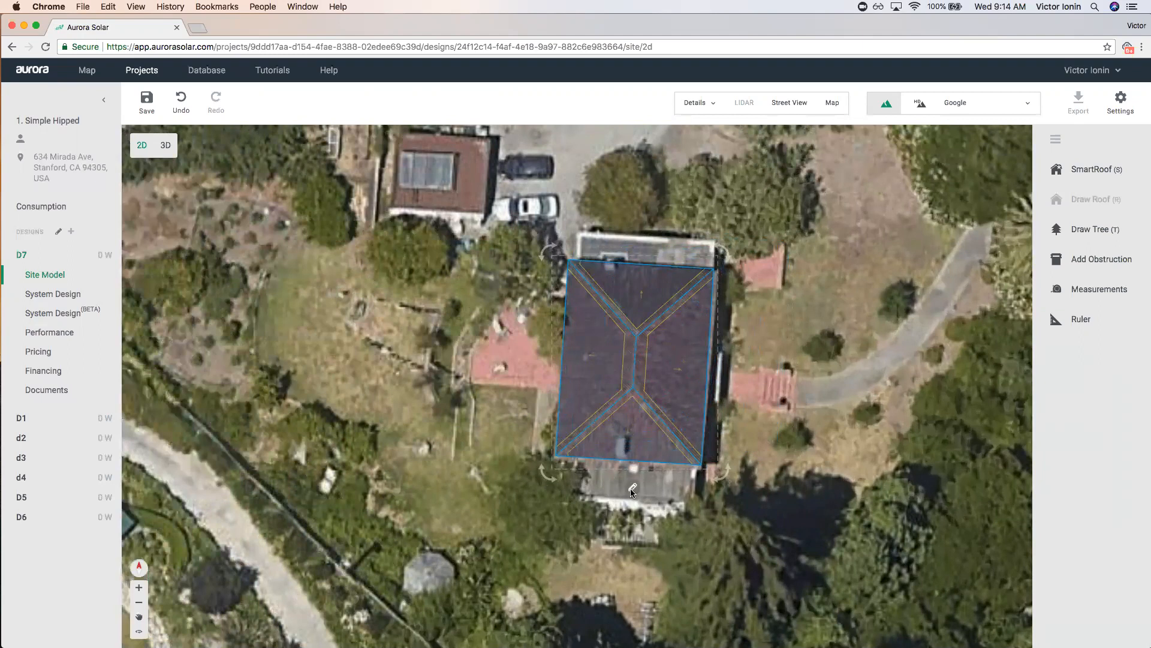
left_click(632, 488)
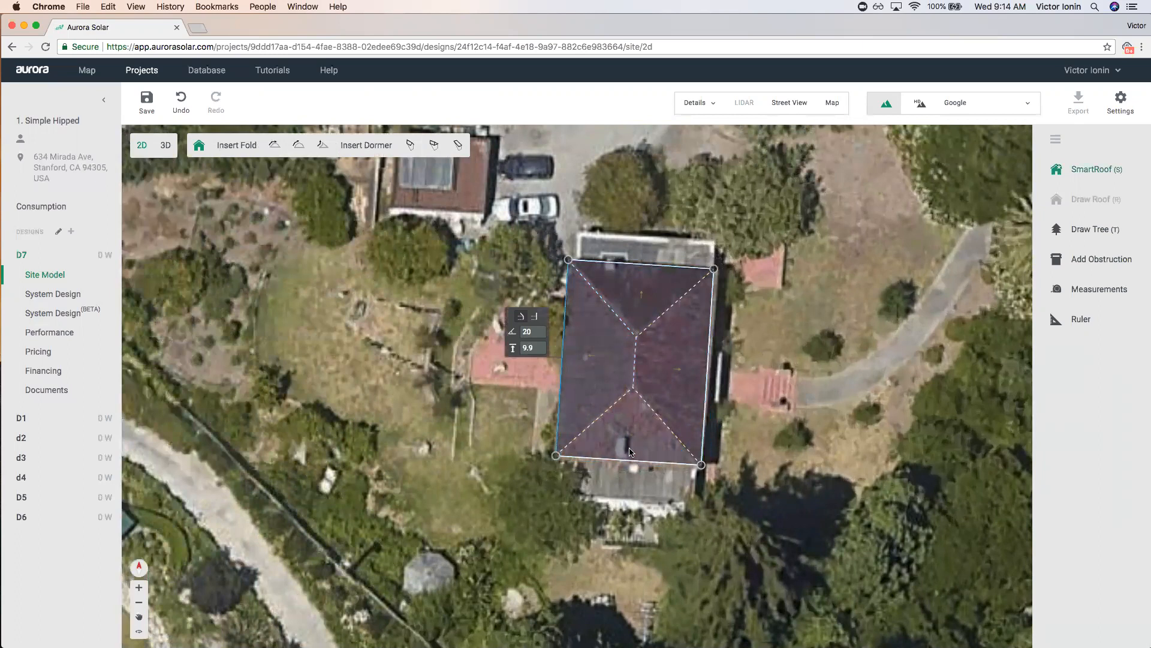
mouse_move(701, 466)
left_mouse_down()
mouse_move(716, 458)
mouse_move(702, 465)
left_mouse_up()
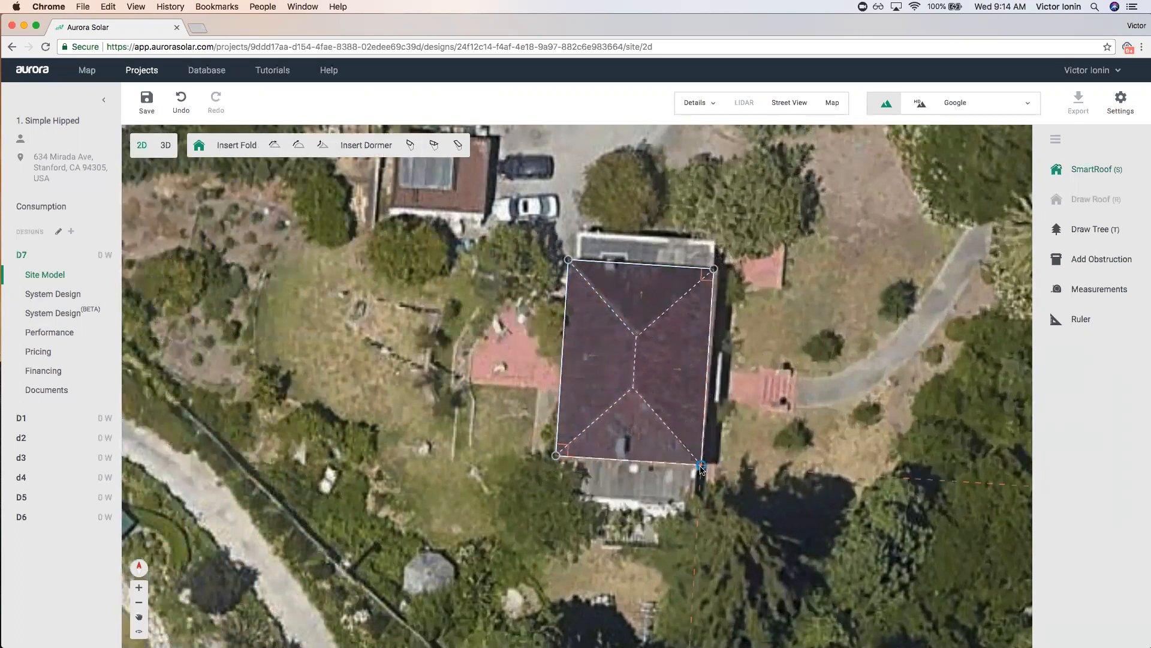
mouse_move(714, 269)
left_mouse_down()
mouse_move(717, 244)
mouse_move(715, 269)
left_mouse_up()
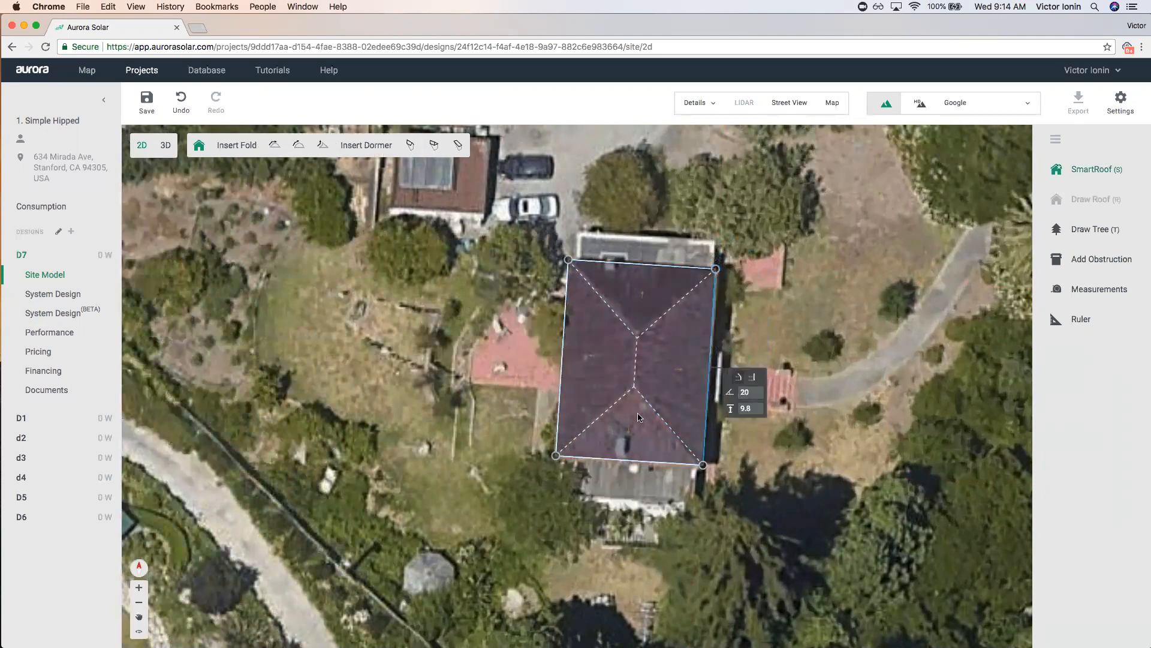
left_click(484, 402)
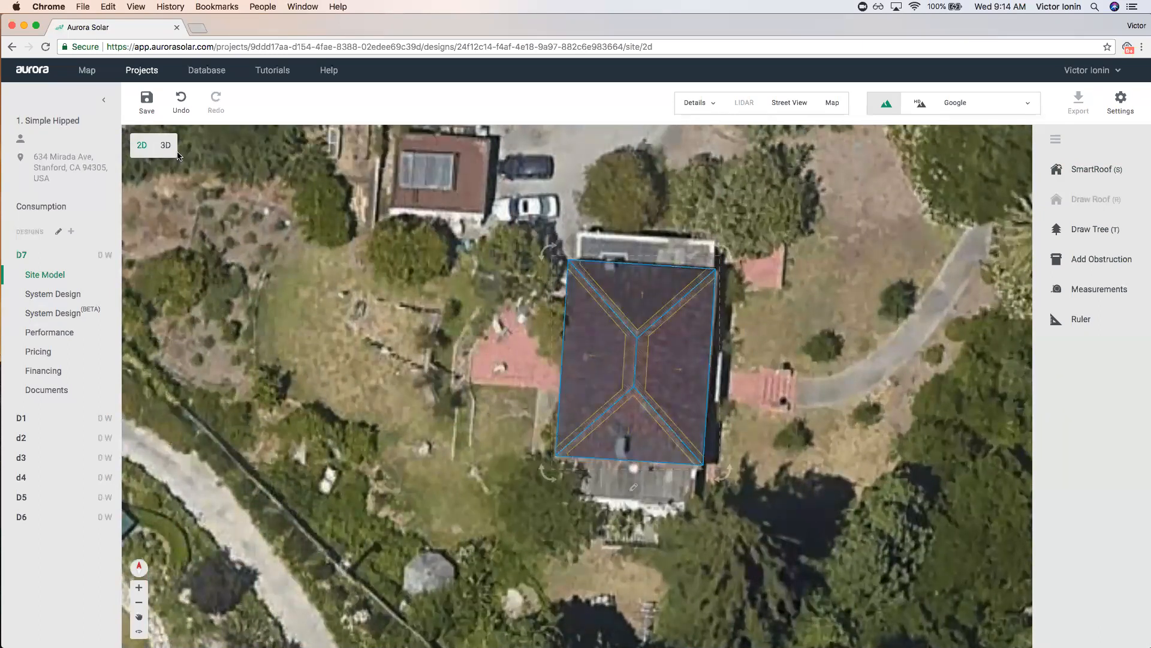
Check each roof edge's pitch and height; the left eave shows 20° and 9.9 ft.
double_click(612, 326)
left_click(635, 298)
left_click(673, 354)
left_click(629, 422)
left_click(591, 370)
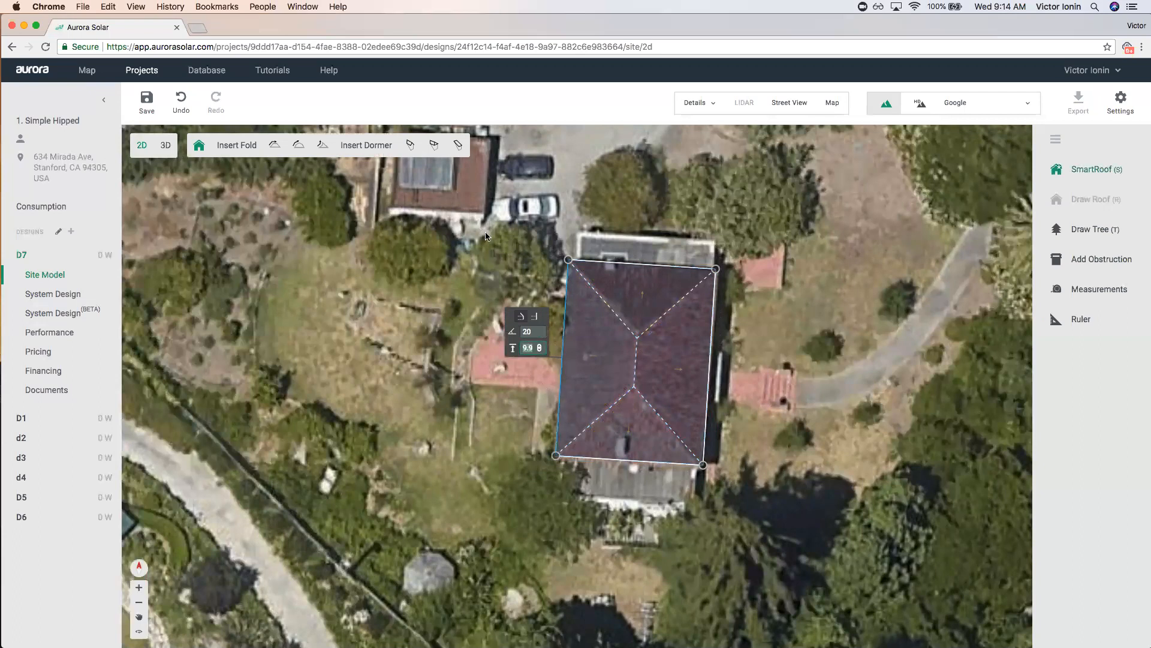
Save the roof changes, switch to the 3D view and hide the satellite imagery.
left_click(242, 187)
left_click(176, 151)
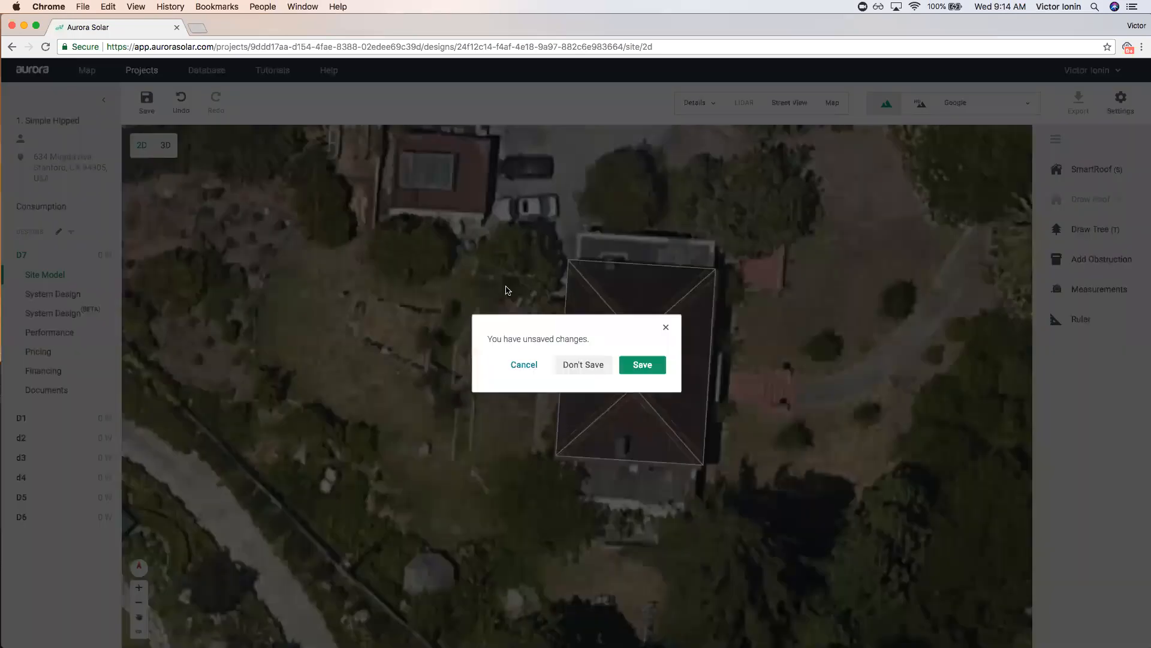
left_click(651, 372)
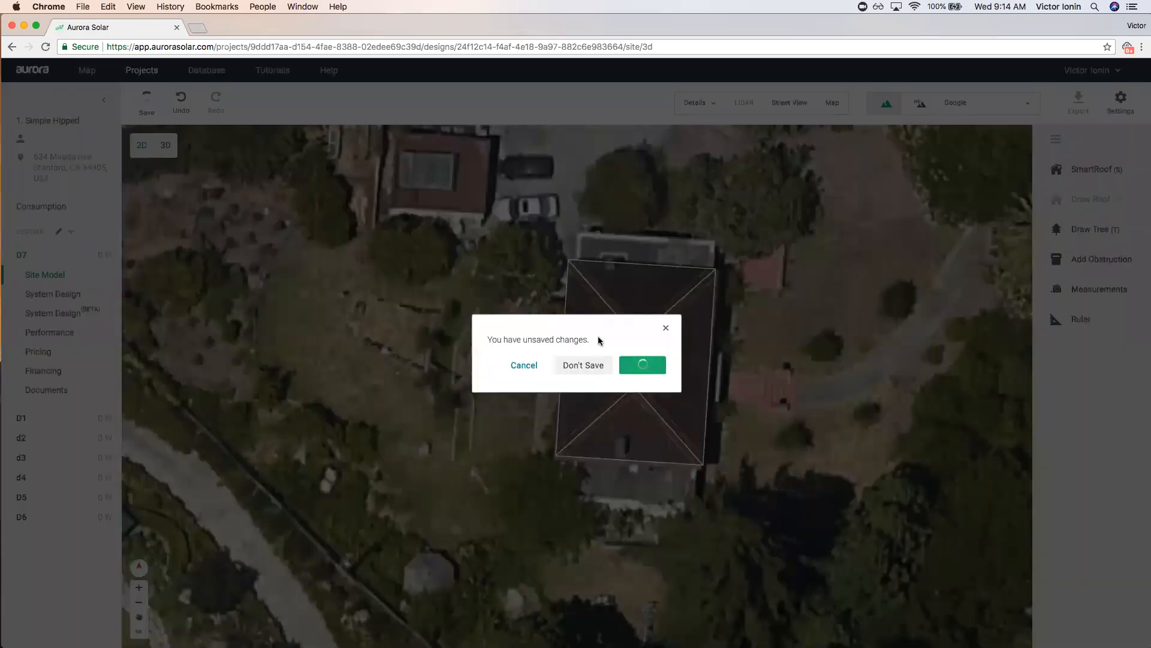
scroll(402, 286, "up", 10)
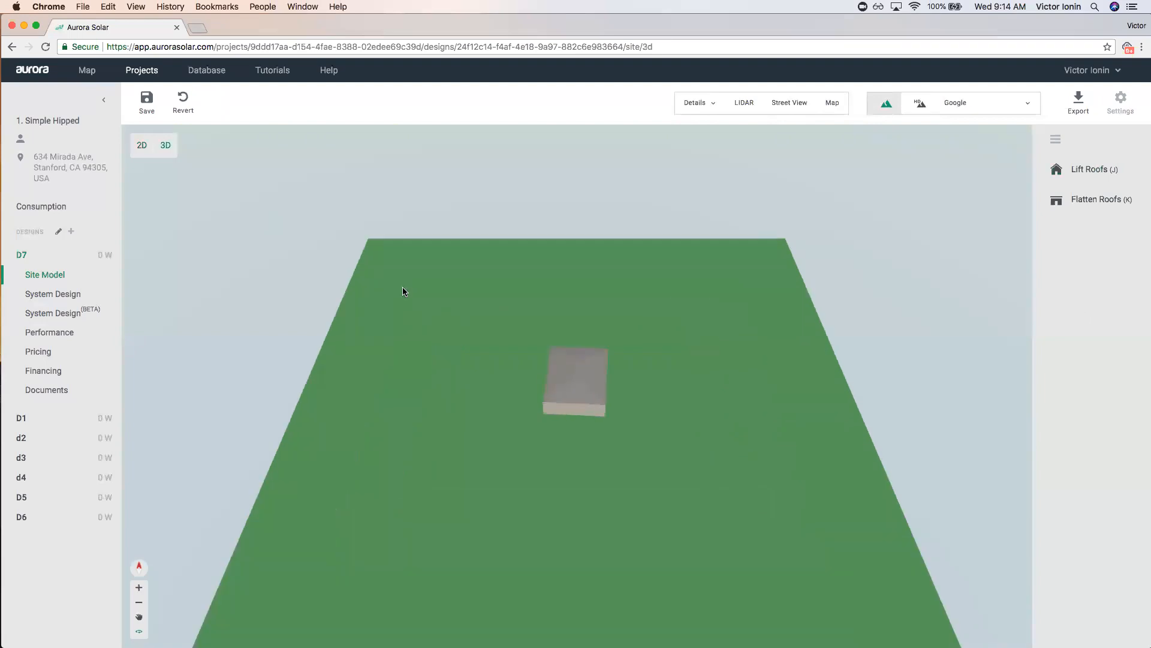
key("m")
scroll(456, 302, "up", 2)
left_click_drag(456, 302, 414, 278)
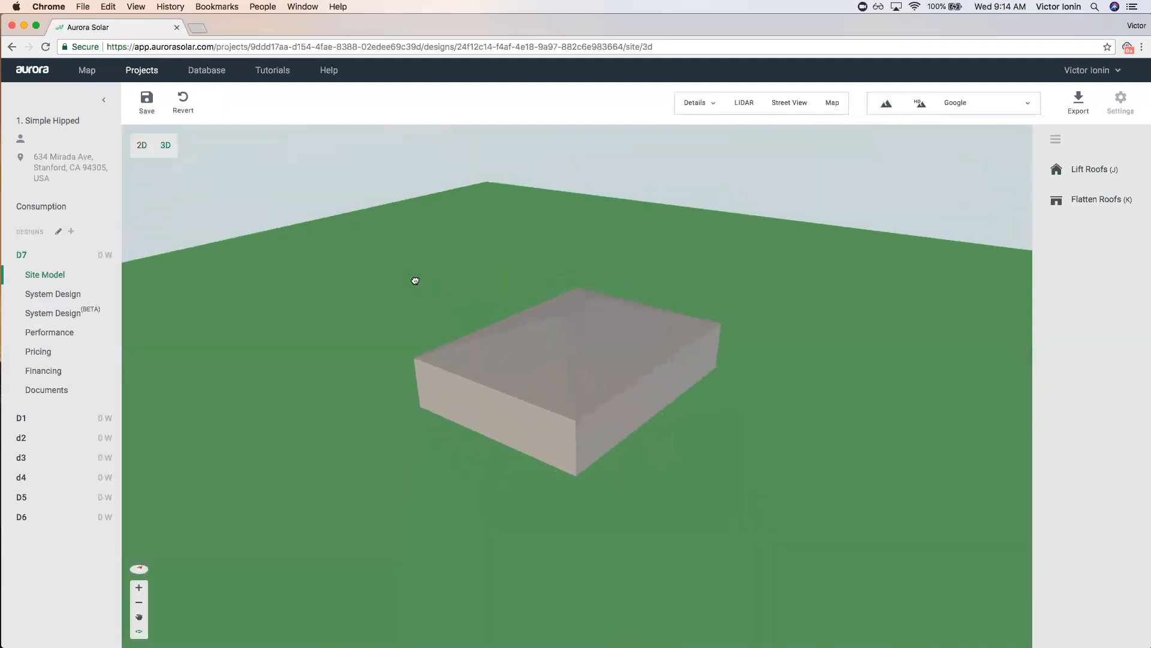
Select the east roof face and step its pitch up from 26° to 34°.
left_click(604, 334)
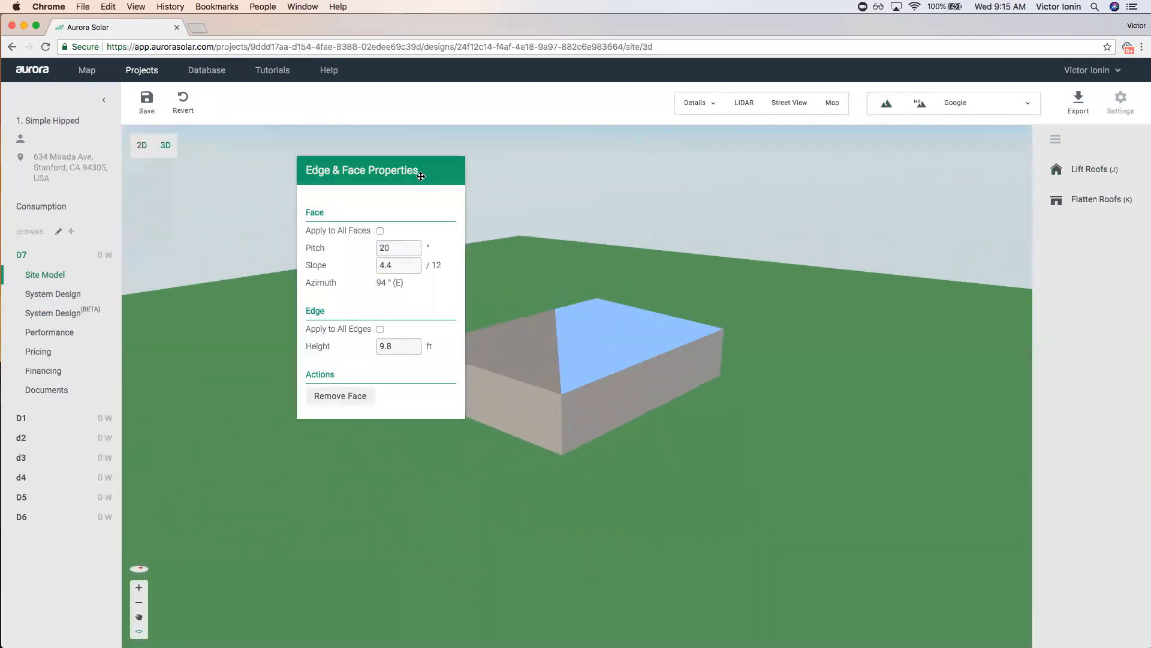
left_click_drag(421, 176, 293, 192)
left_click(287, 261)
left_click(288, 261)
left_click(287, 261)
left_click(287, 261)
left_click(287, 261)
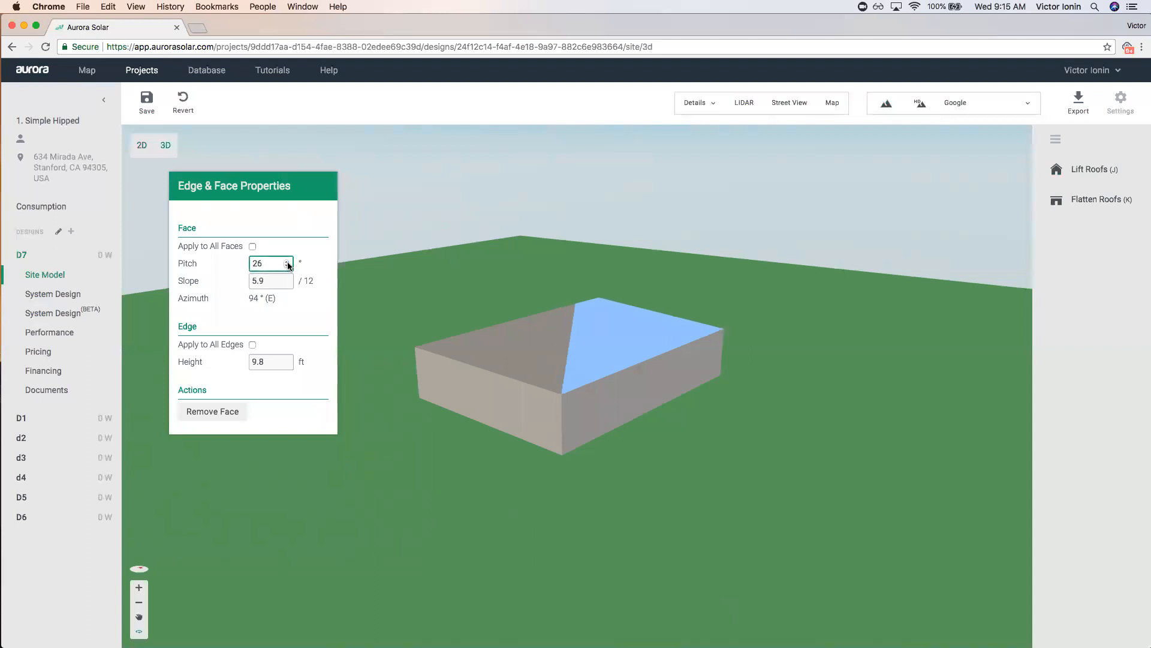
left_click_drag(668, 398, 642, 313)
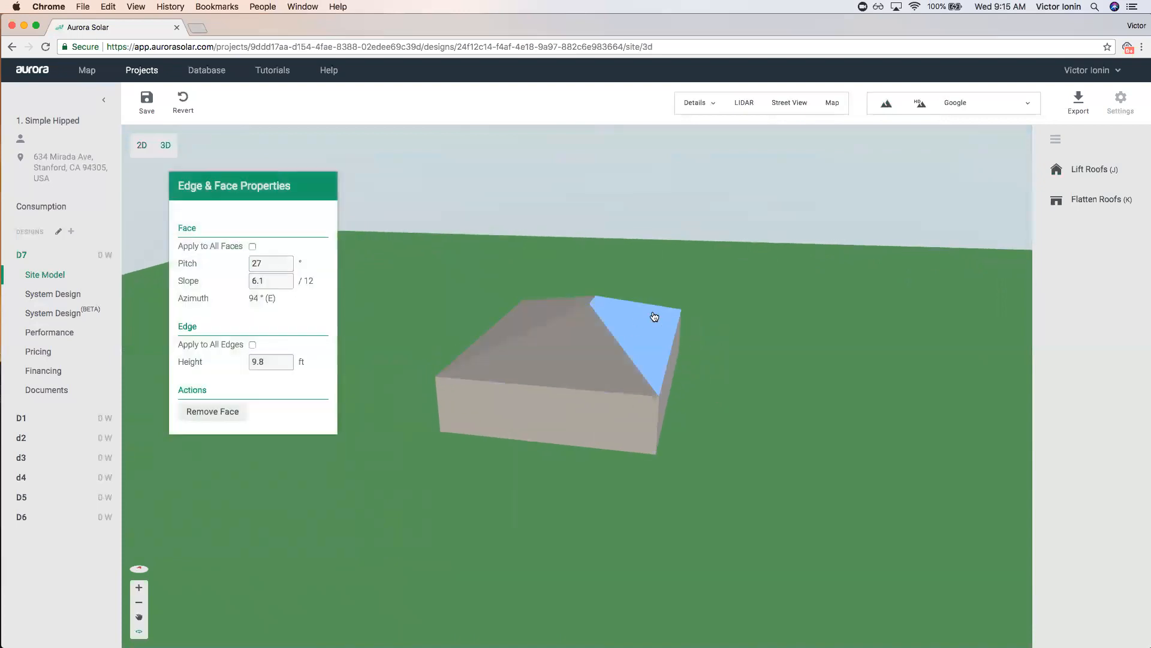
left_click(288, 261)
left_click(288, 262)
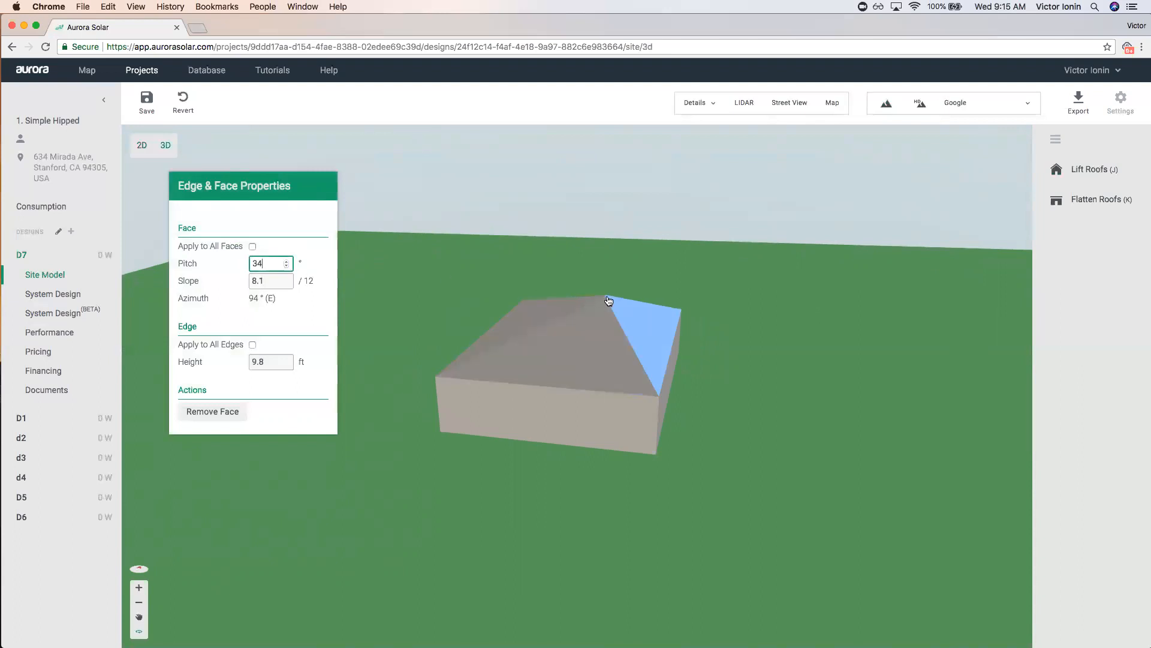
Set the east face to 36° and compare it with the west face at 20°.
mouse_move(748, 393)
left_mouse_down()
mouse_move(728, 437)
mouse_move(750, 399)
mouse_move(763, 405)
left_mouse_up()
left_click_drag(616, 303, 689, 327)
left_click(649, 329)
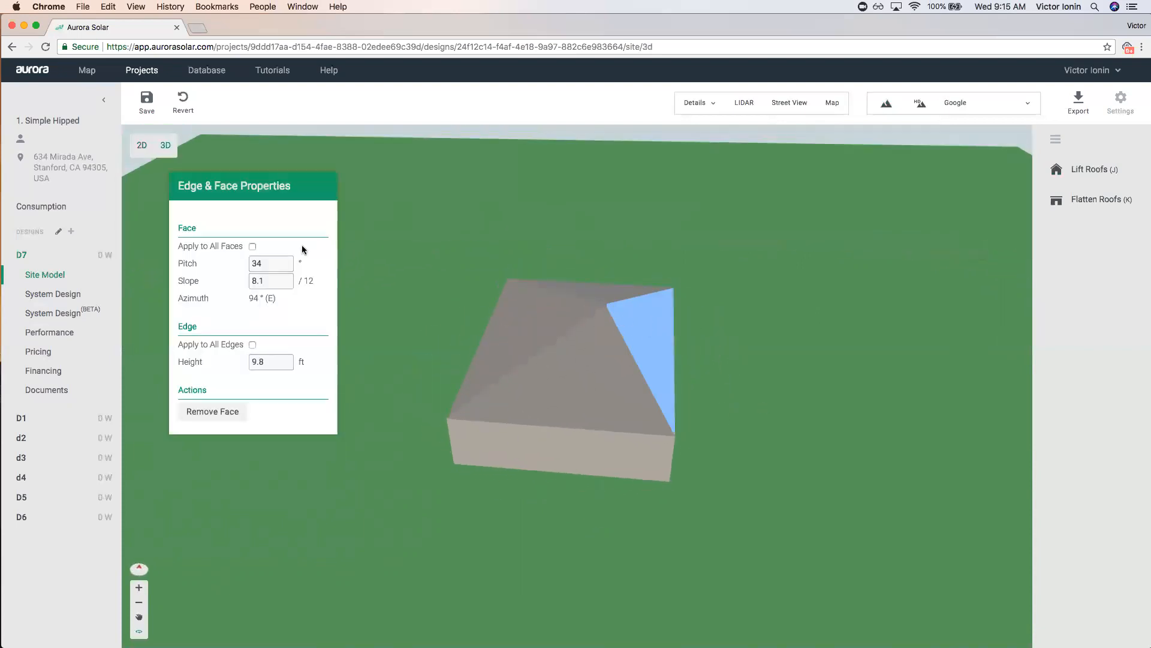
left_click(288, 263)
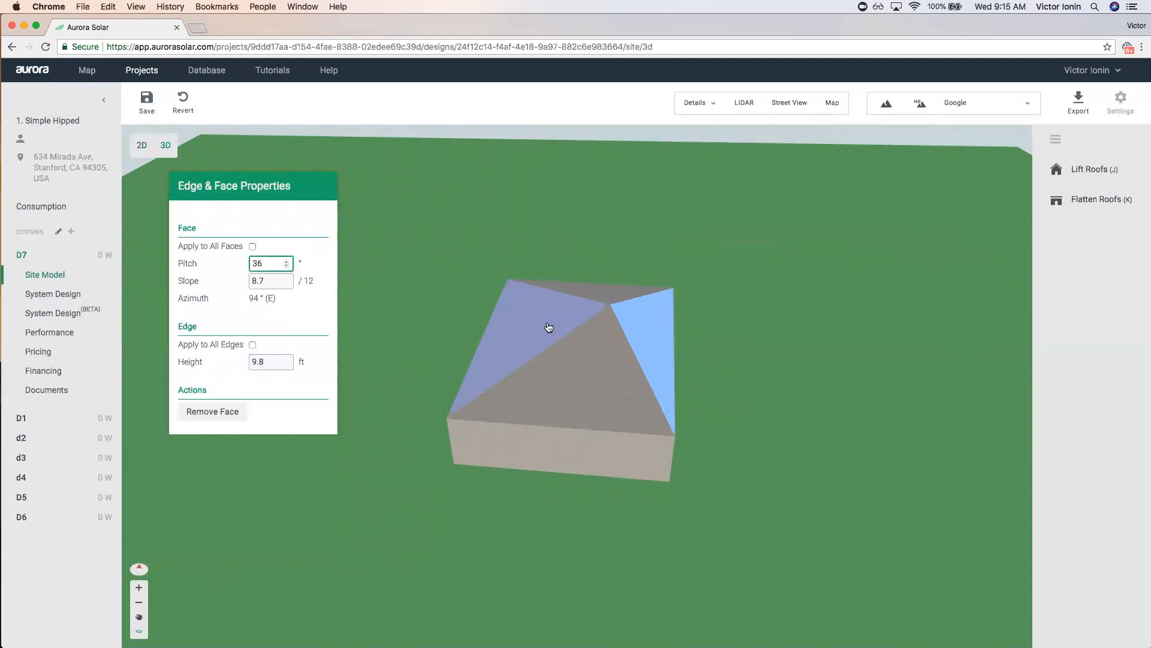
left_click(517, 316)
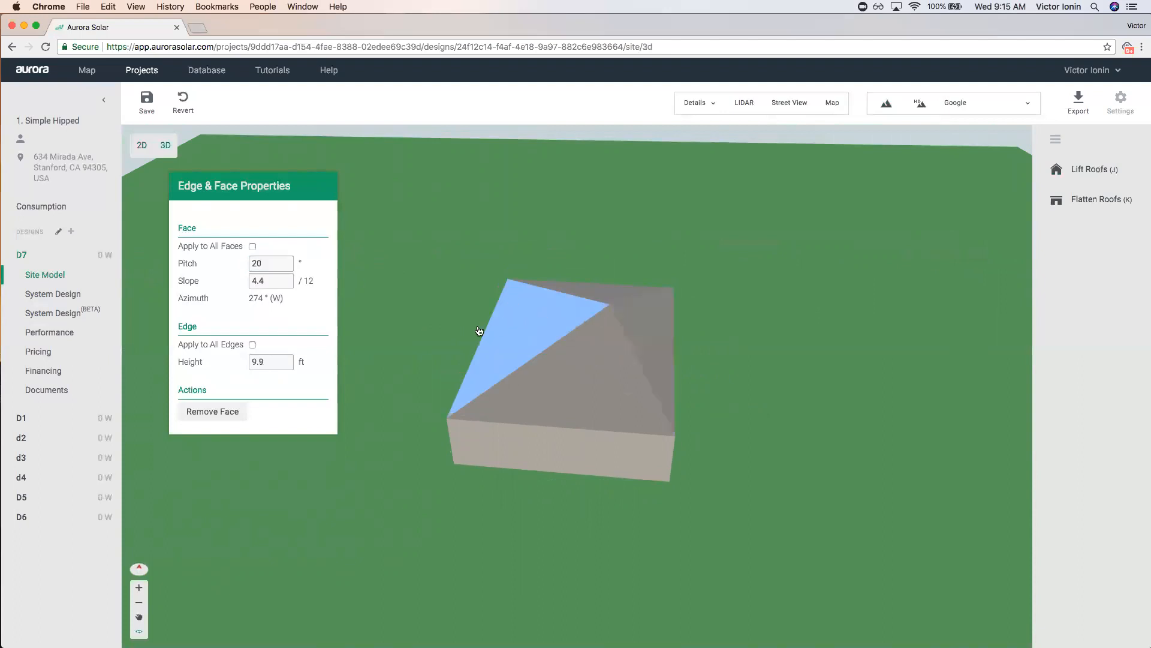
left_click_drag(552, 319, 723, 363)
left_click(659, 333)
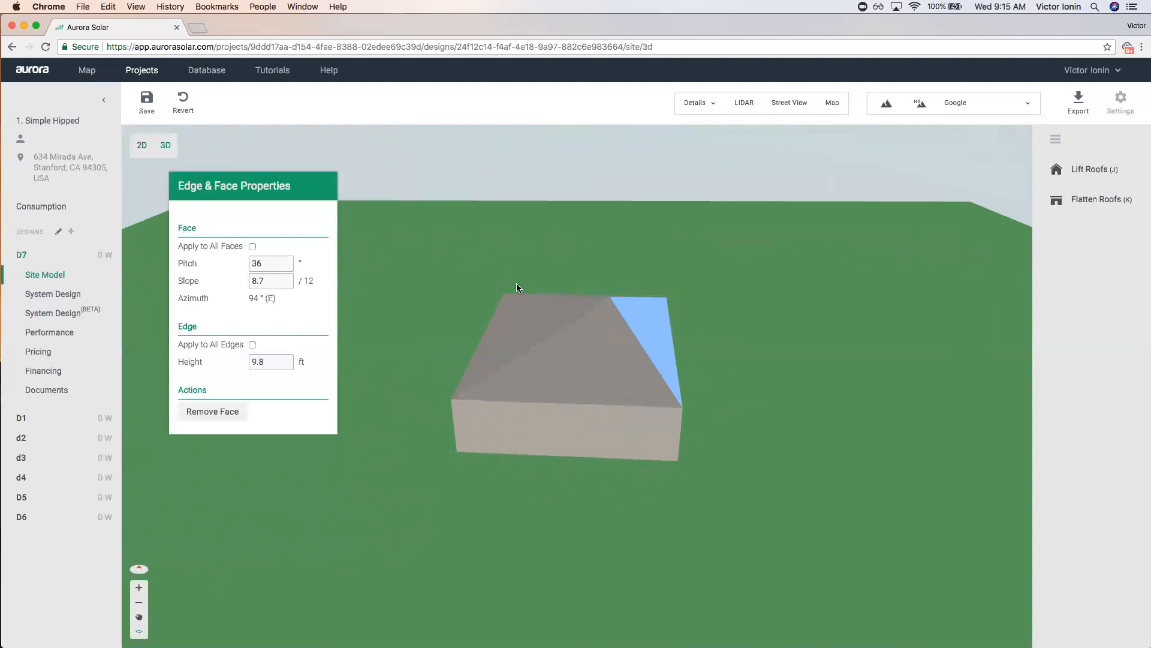
left_click_drag(707, 331, 642, 331)
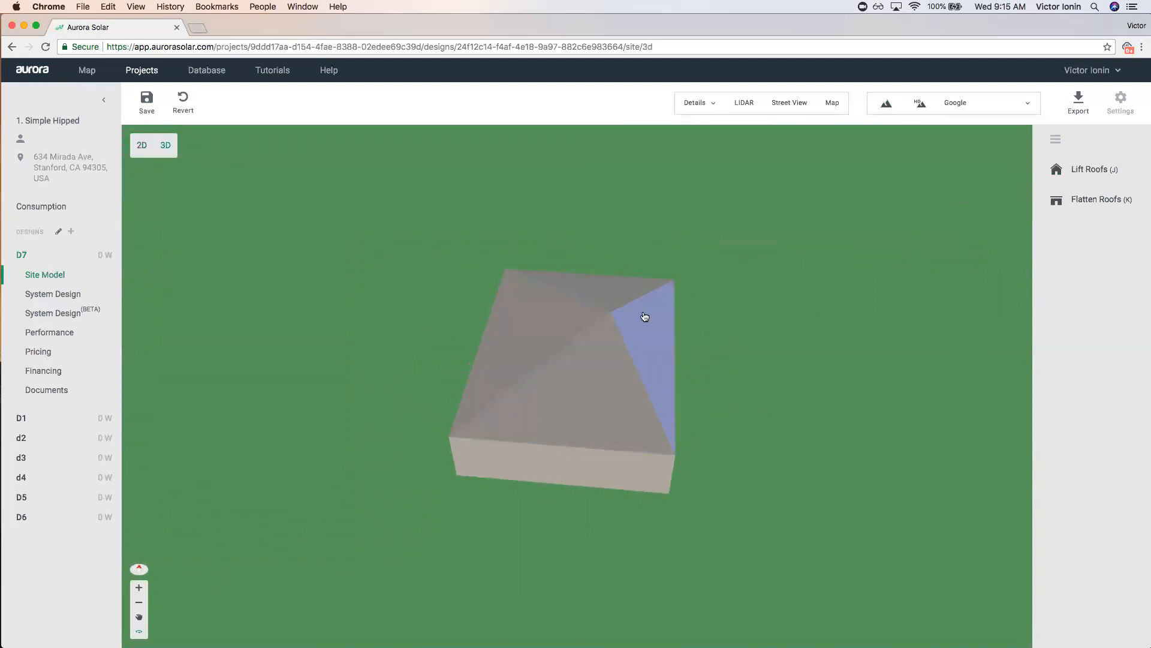
left_click(647, 352)
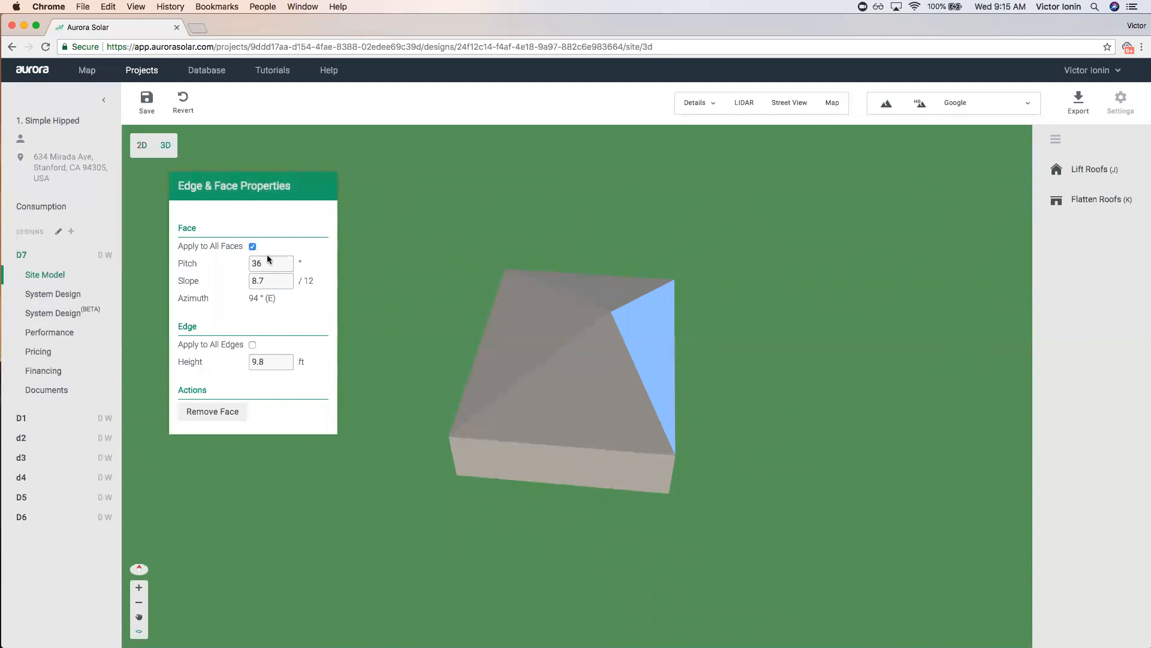
Steepen all roof faces to 40° pitch.
left_click(287, 262)
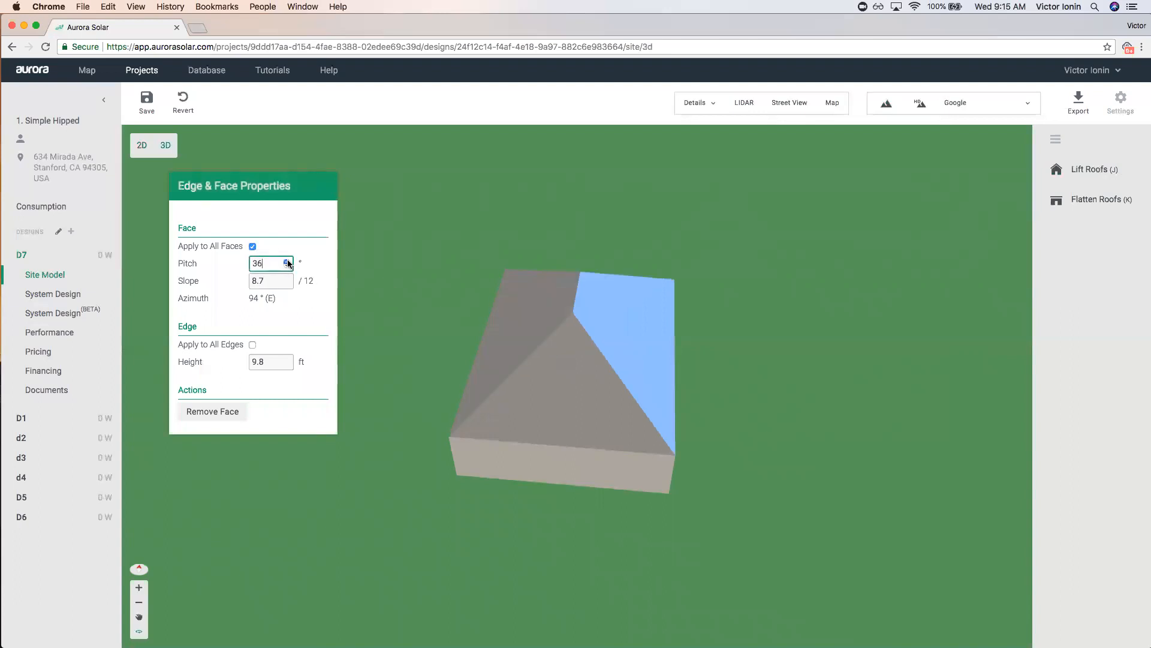
left_click(287, 262)
left_click(287, 262)
left_click(287, 262)
mouse_move(637, 344)
left_mouse_down()
mouse_move(591, 372)
mouse_move(645, 362)
mouse_move(714, 372)
mouse_move(578, 362)
mouse_move(681, 360)
mouse_move(648, 332)
left_mouse_up()
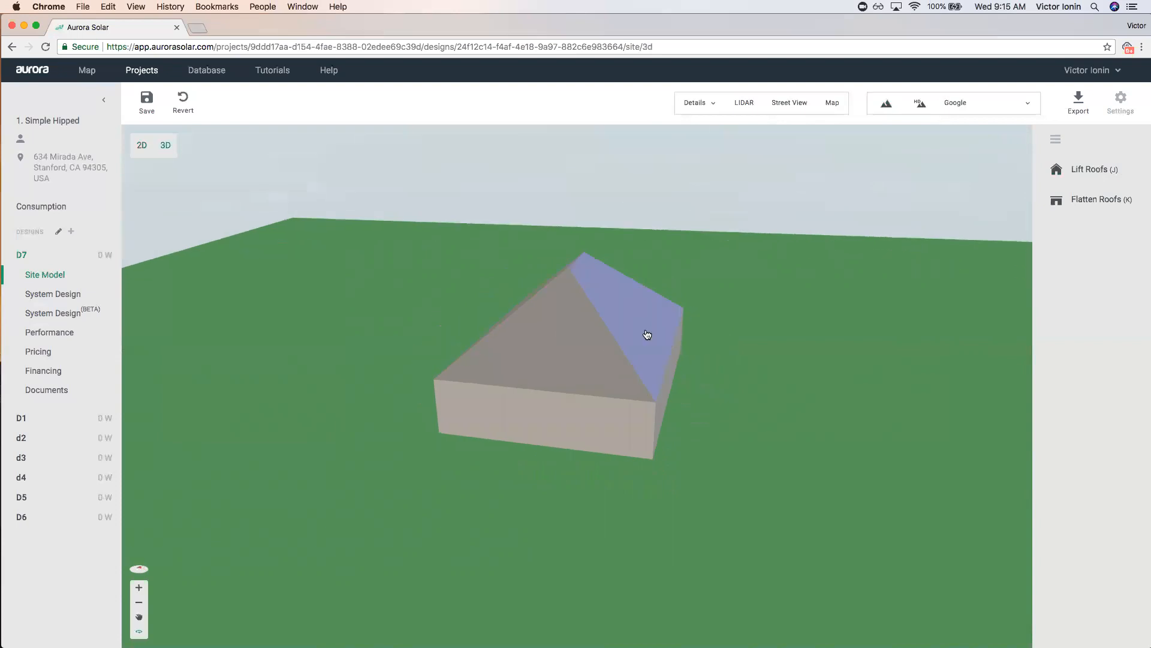
left_click(648, 332)
Lower all roof faces' pitch back down to 30°.
left_click(287, 266)
left_click(286, 266)
left_click(286, 266)
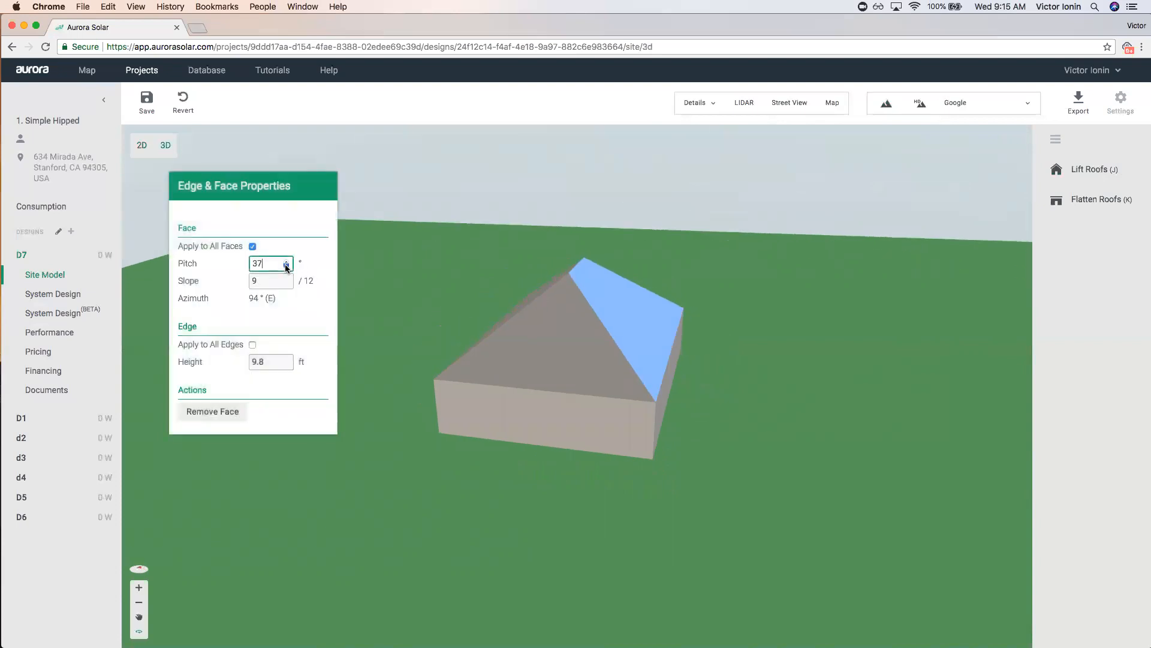
left_click(287, 266)
left_click(287, 266)
left_click(286, 266)
left_click(286, 266)
left_click(286, 267)
left_click(287, 266)
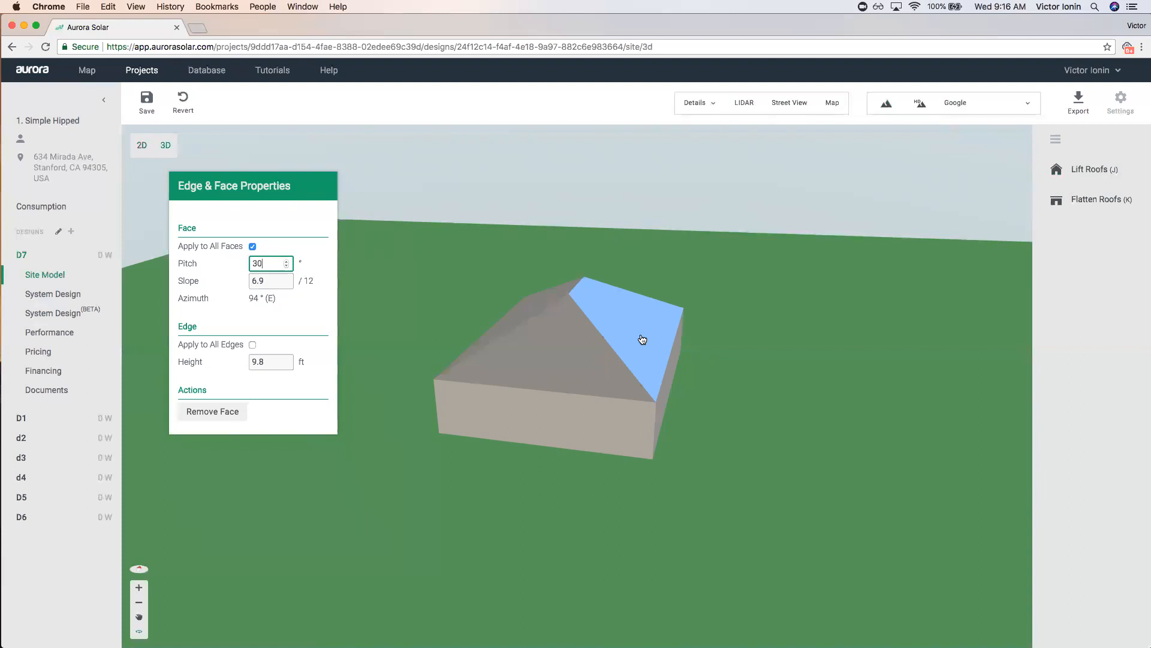
Inspect the 30° roof from above, then save the design.
scroll(635, 249, "down", 5)
left_click_drag(636, 251, 637, 360)
scroll(641, 372, "up", 5)
left_click(669, 396)
left_click_drag(668, 396, 456, 252)
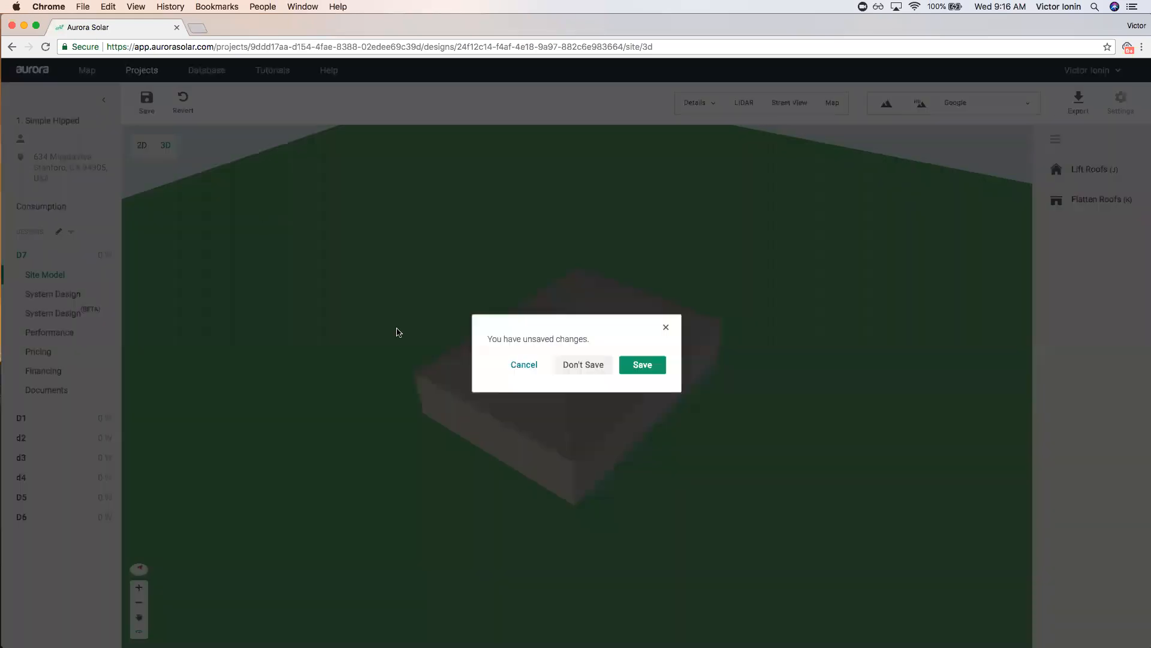
left_click(141, 71)
left_click(641, 366)
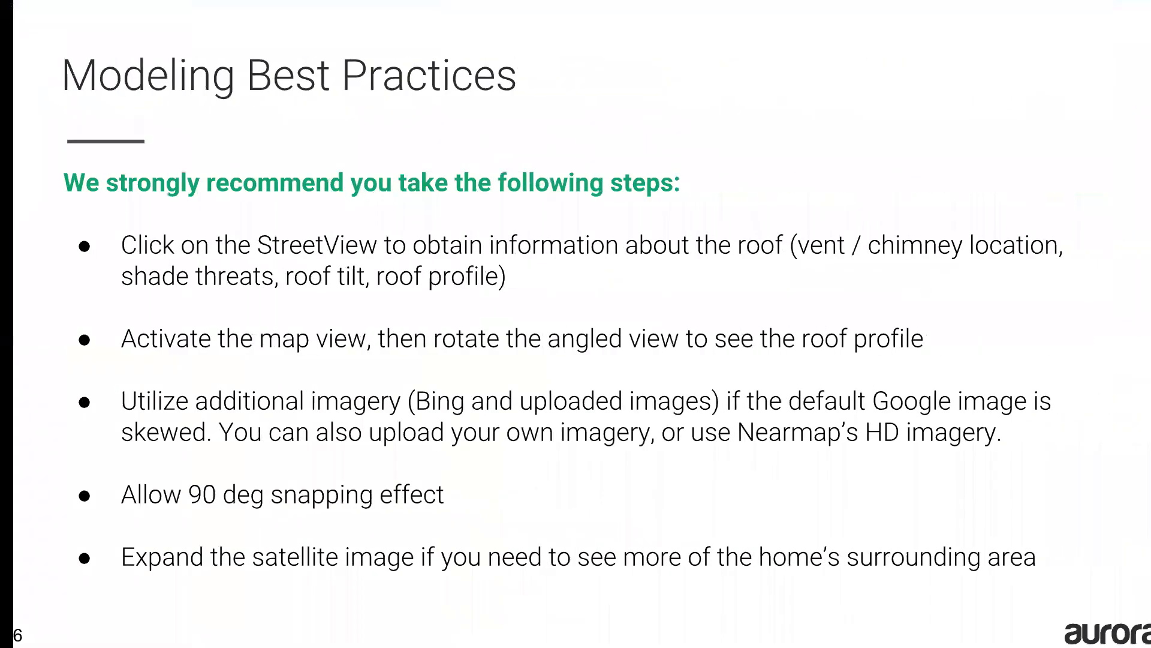
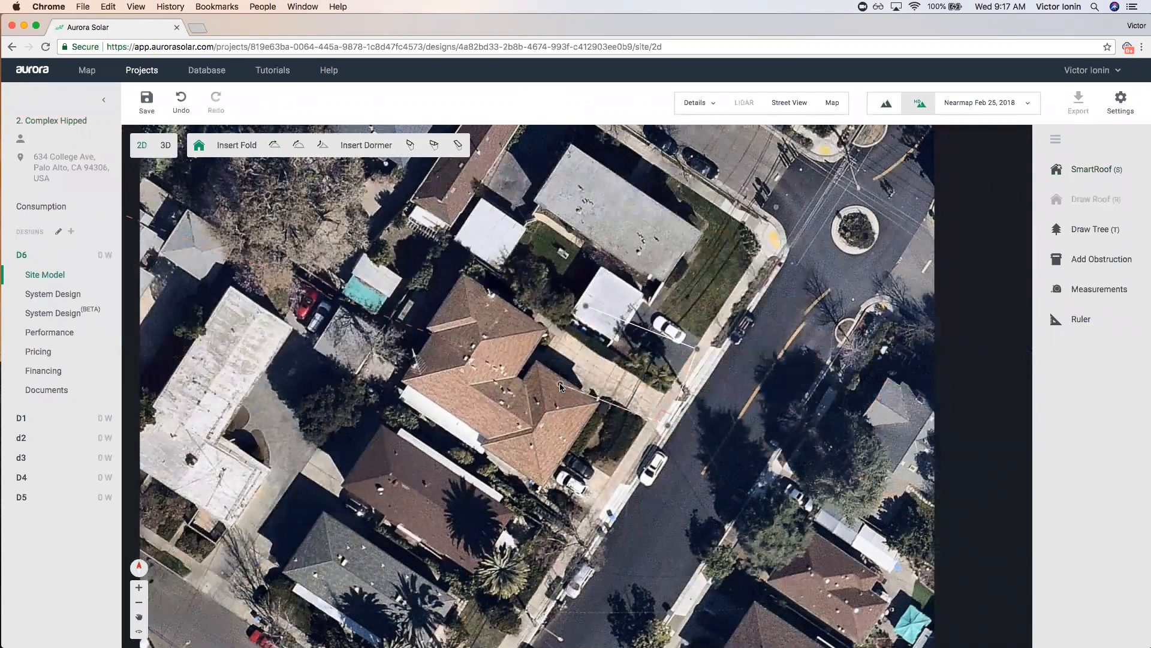
Close the rectangular outline and finish it as a hipped SmartRoof.
left_click(586, 307)
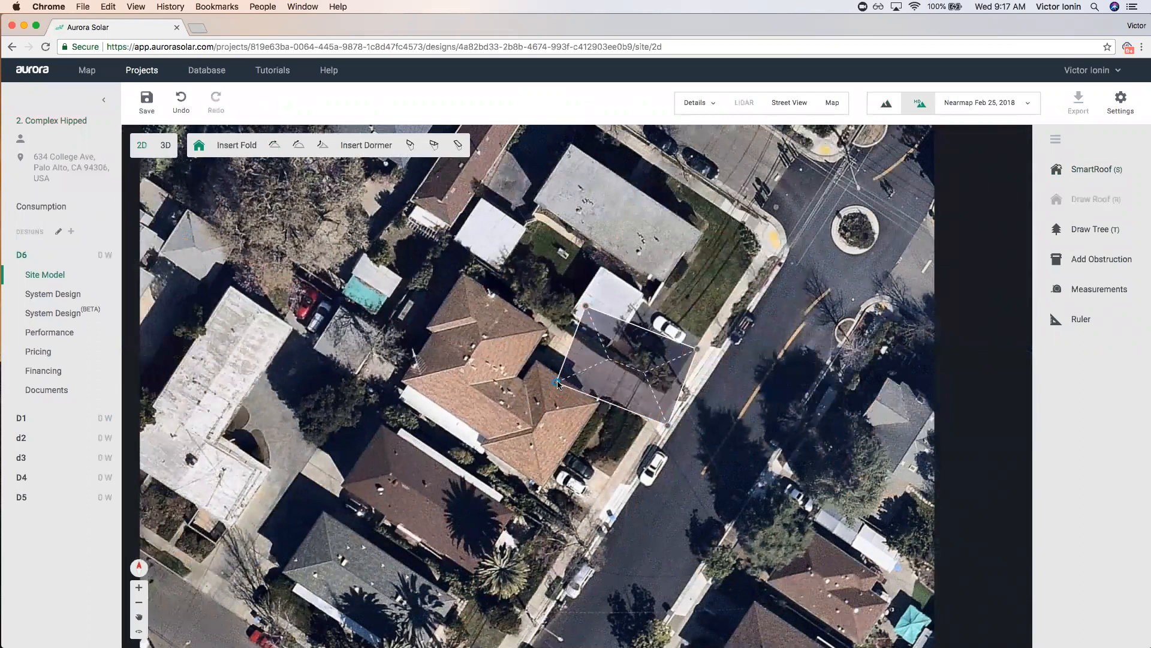
scroll(693, 336, "up", 3)
left_click(701, 395)
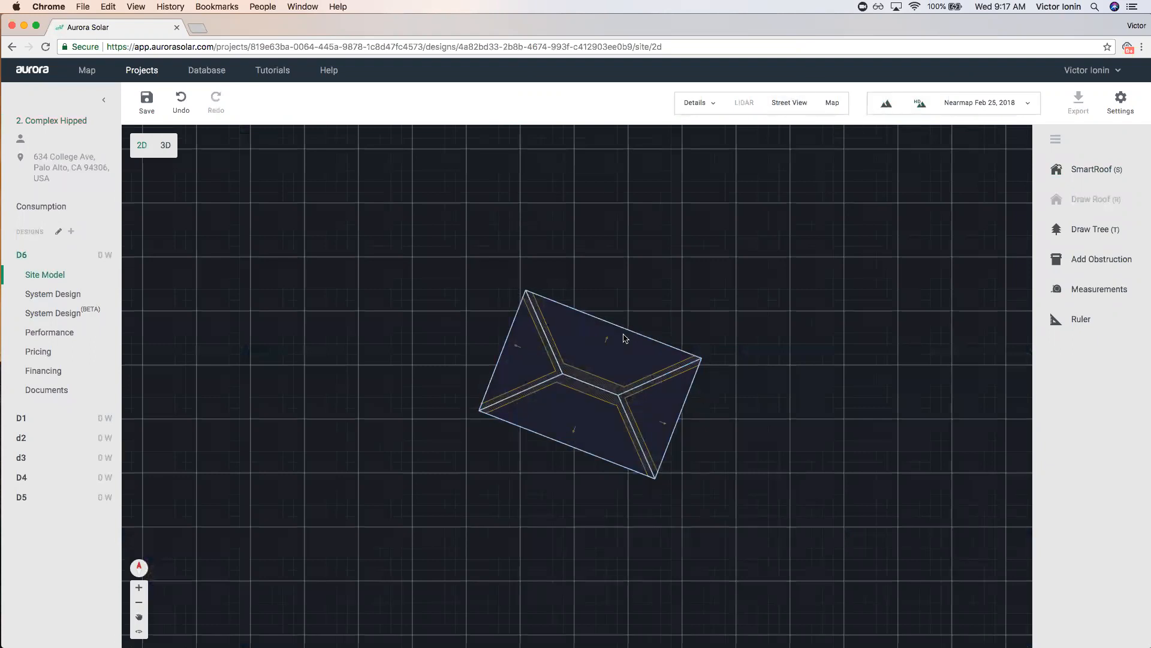
Open the rectangular roof for face editing, then exit and pan the grid to make room beside it.
left_click(602, 354)
double_click(603, 355)
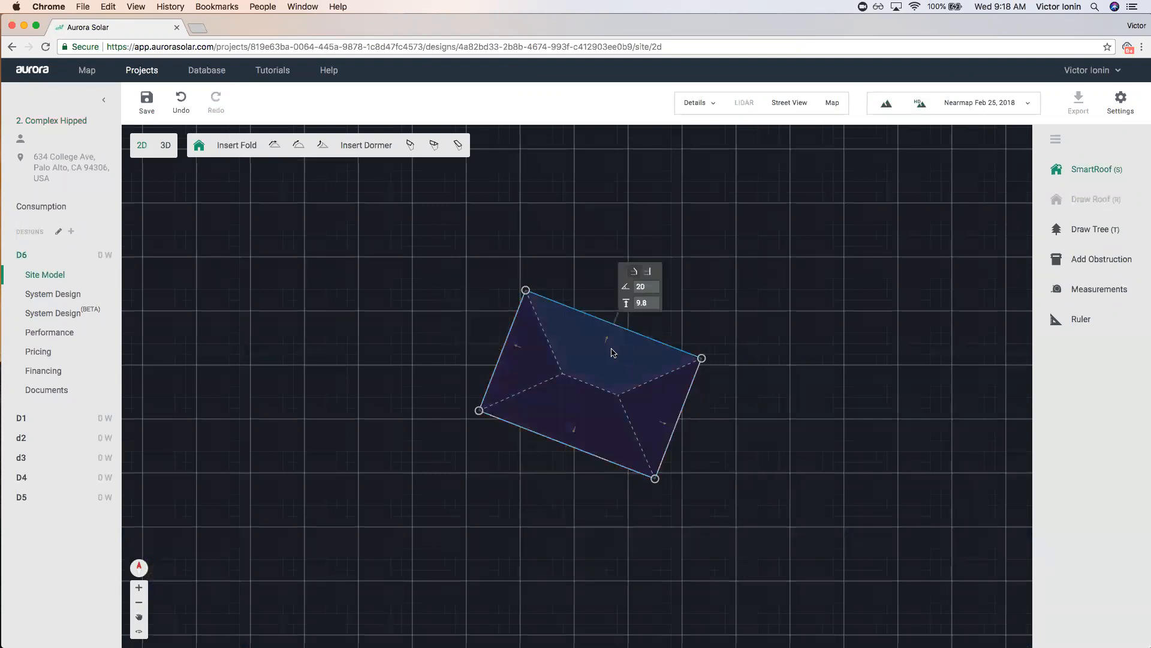
scroll(612, 352, "up", 6)
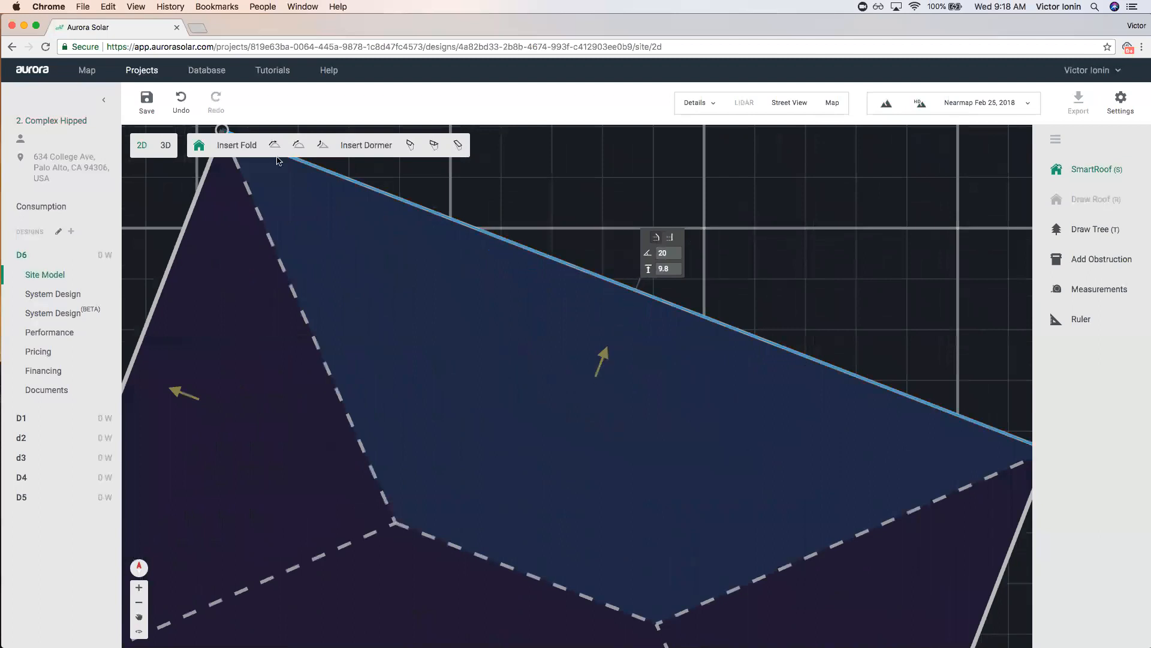
scroll(573, 375, "down", 3)
scroll(575, 384, "down", 3)
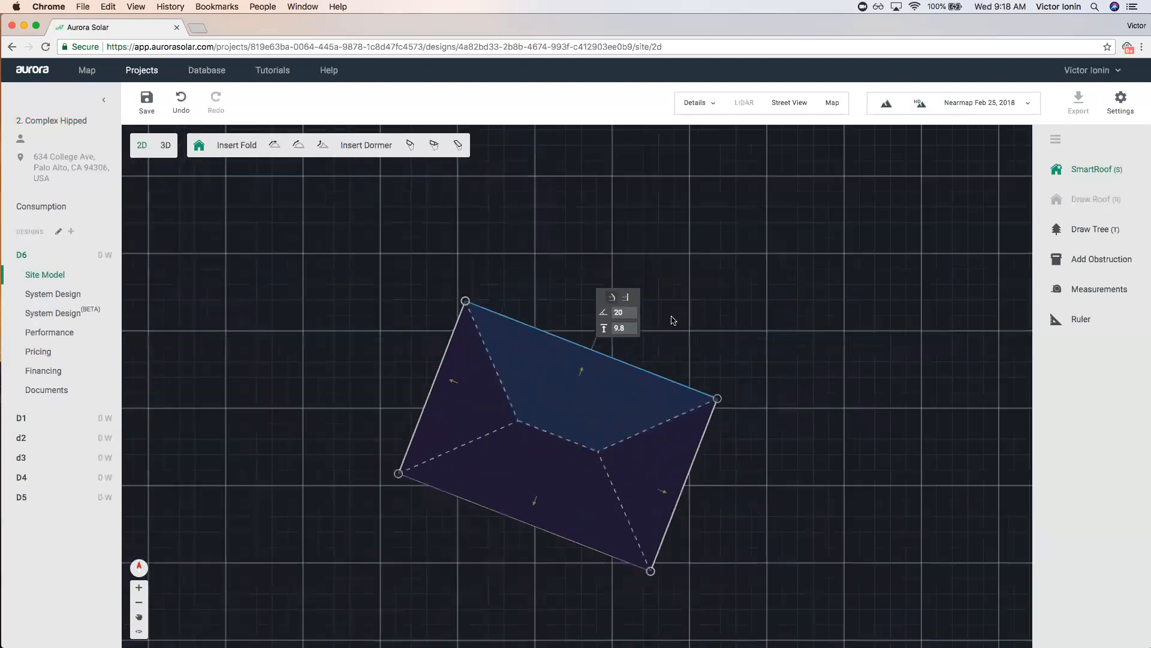
left_click(673, 321)
scroll(600, 311, "down", 3)
left_click_drag(492, 286, 609, 278)
left_click(1058, 174)
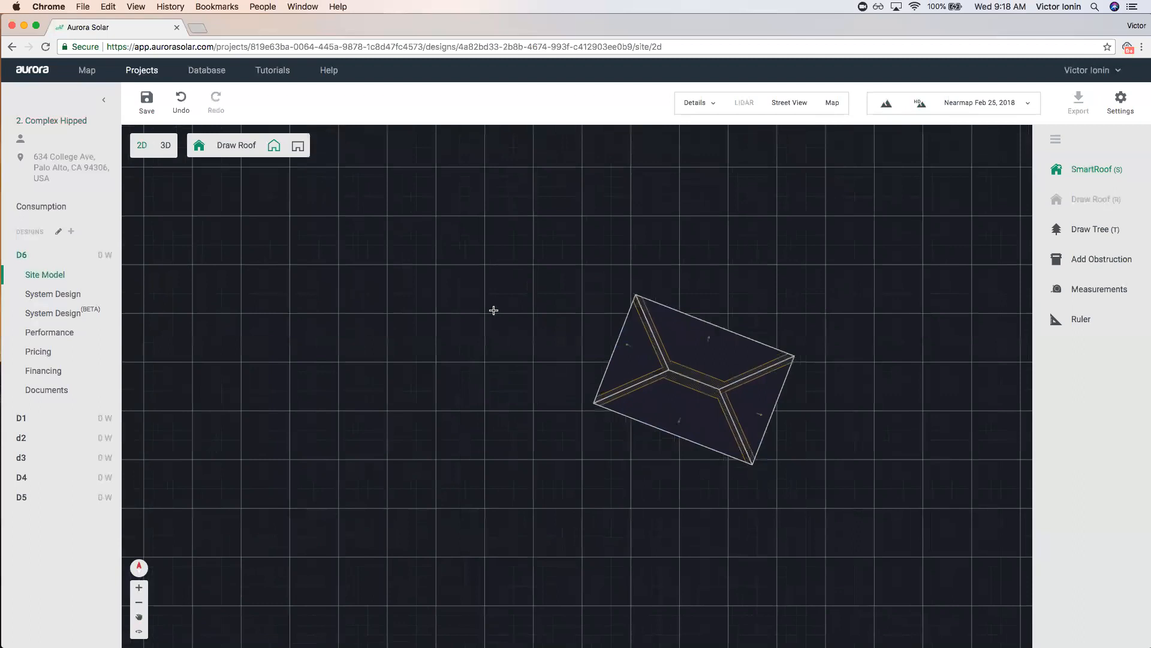
Draw a six-corner L-shaped SmartRoof outline and nudge its bottom-left corner slightly right.
left_click(311, 282)
left_click(430, 303)
left_click(417, 375)
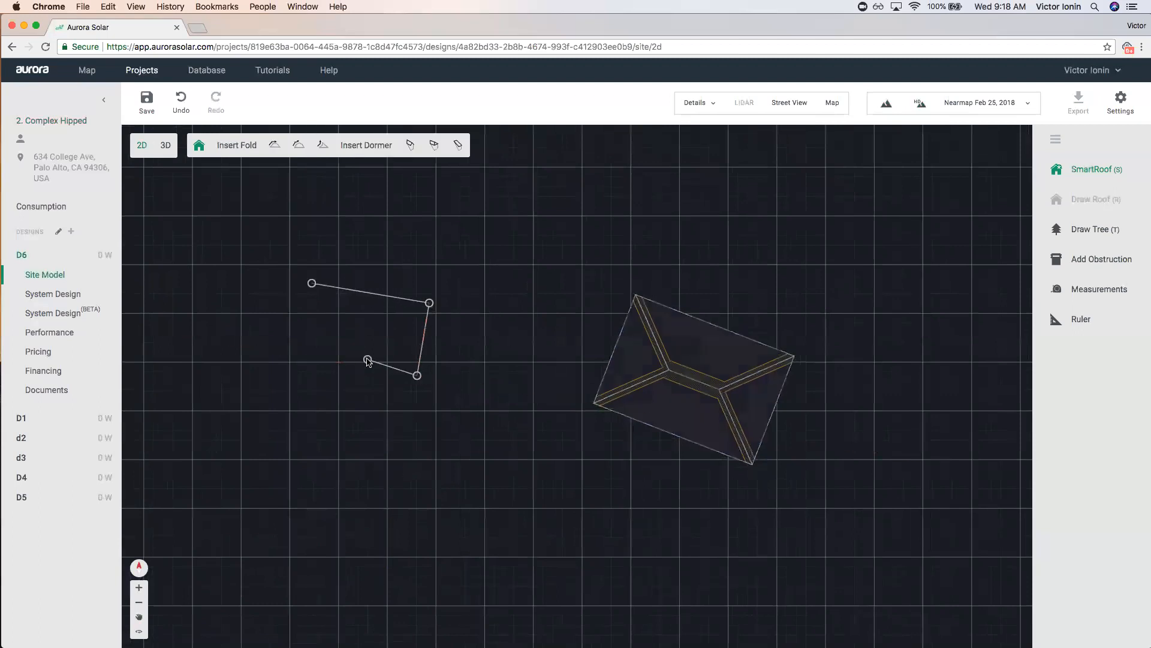
left_click(361, 366)
left_click(352, 424)
left_click(284, 413)
left_click(311, 282)
left_click_drag(285, 414, 290, 414)
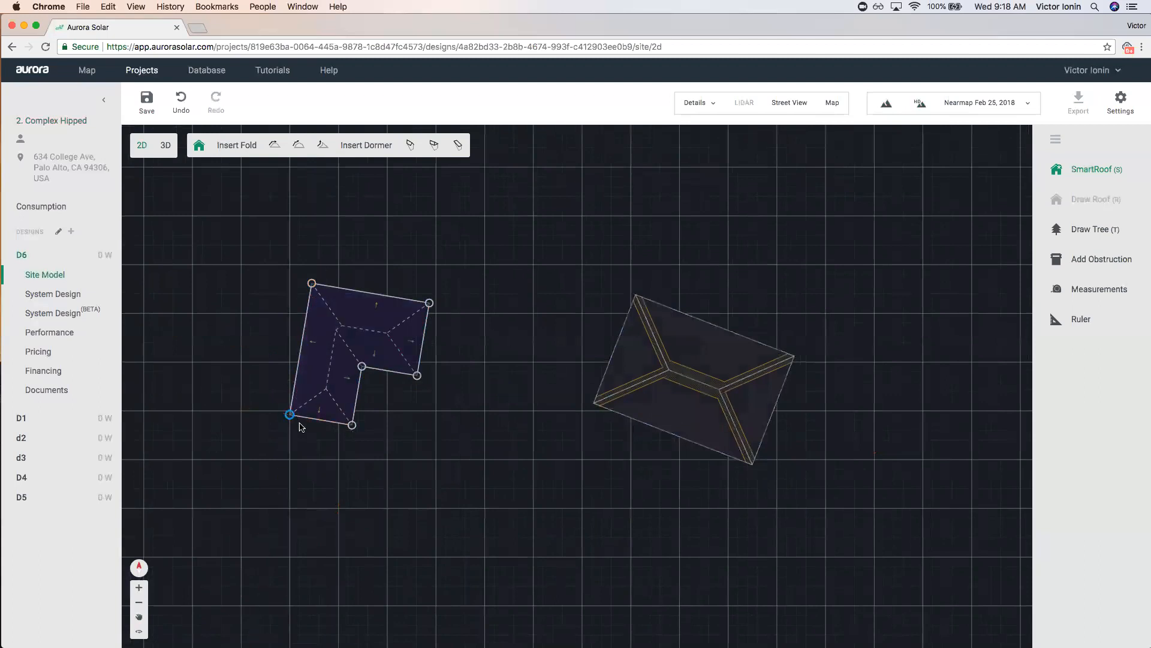
Check the pitch of each L-shaped roof face, all reading 20°.
scroll(237, 241, "up", 3)
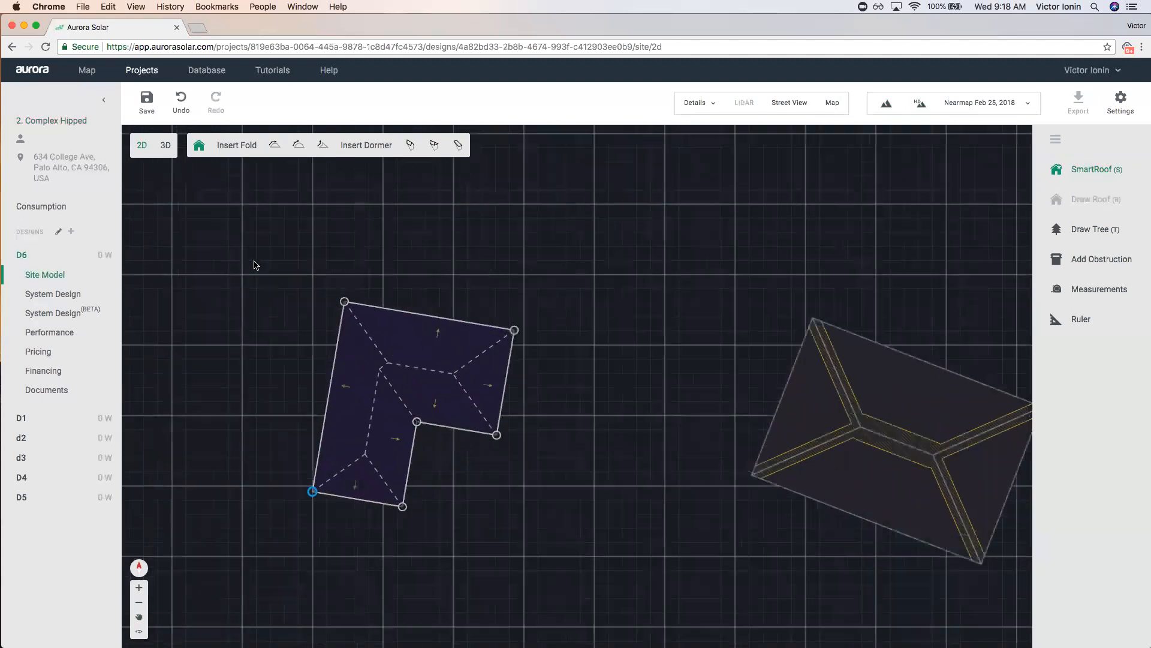
left_click(464, 357)
left_click(535, 413)
left_click(474, 435)
left_click(423, 485)
left_click(387, 528)
left_click(370, 472)
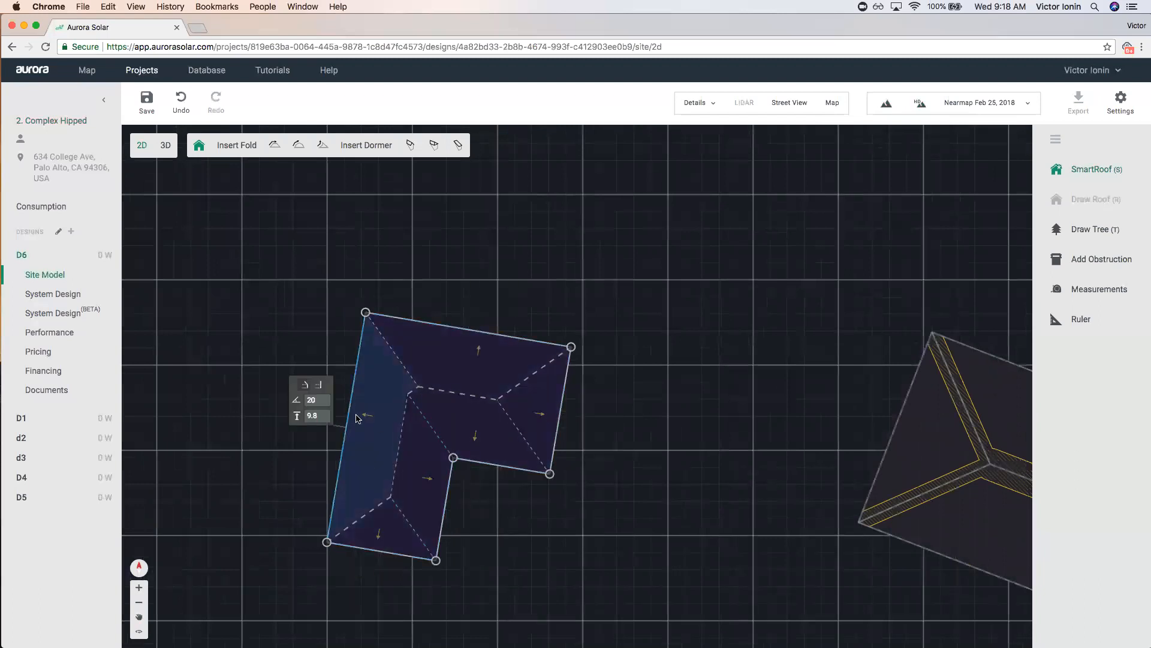
scroll(303, 362, "down", 2)
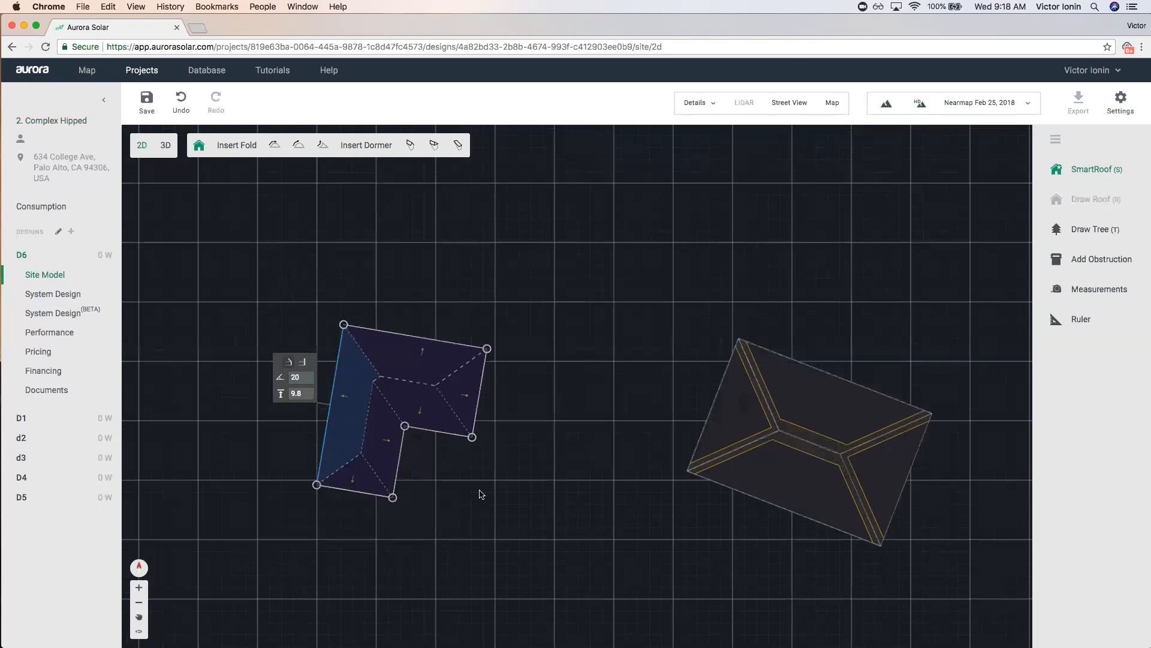
scroll(421, 443, "up", 3)
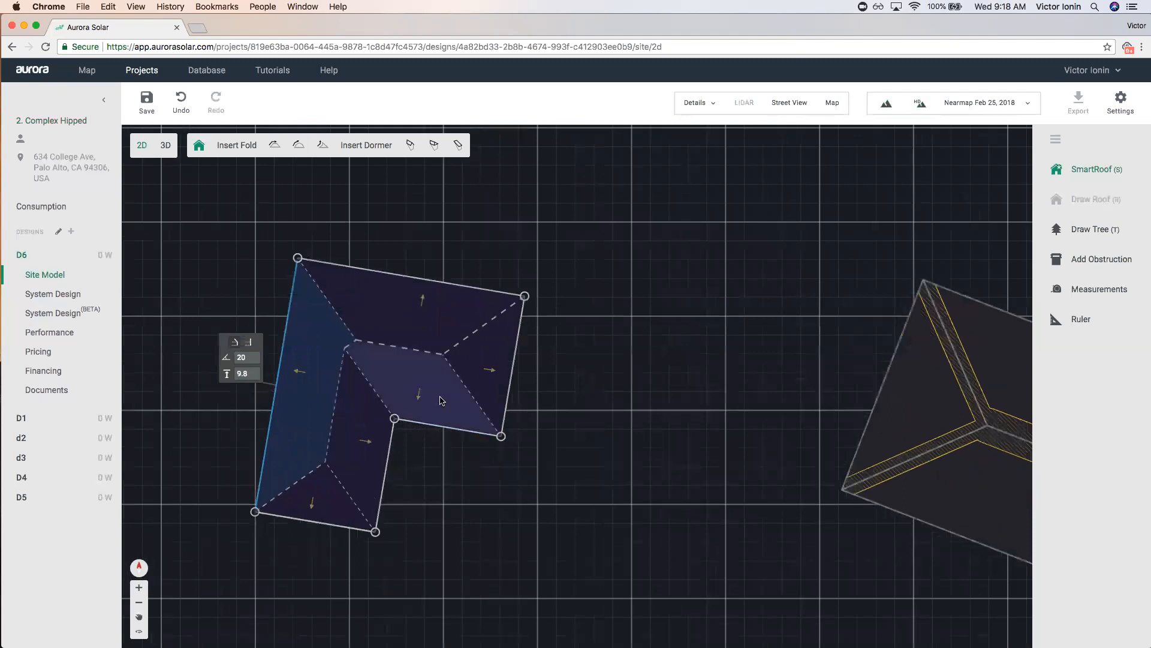
Inspect the central lower face and its eave edge, then exit editing and select the whole L-shaped roof.
left_click(423, 384)
left_click(471, 434)
scroll(444, 429, "up", 5)
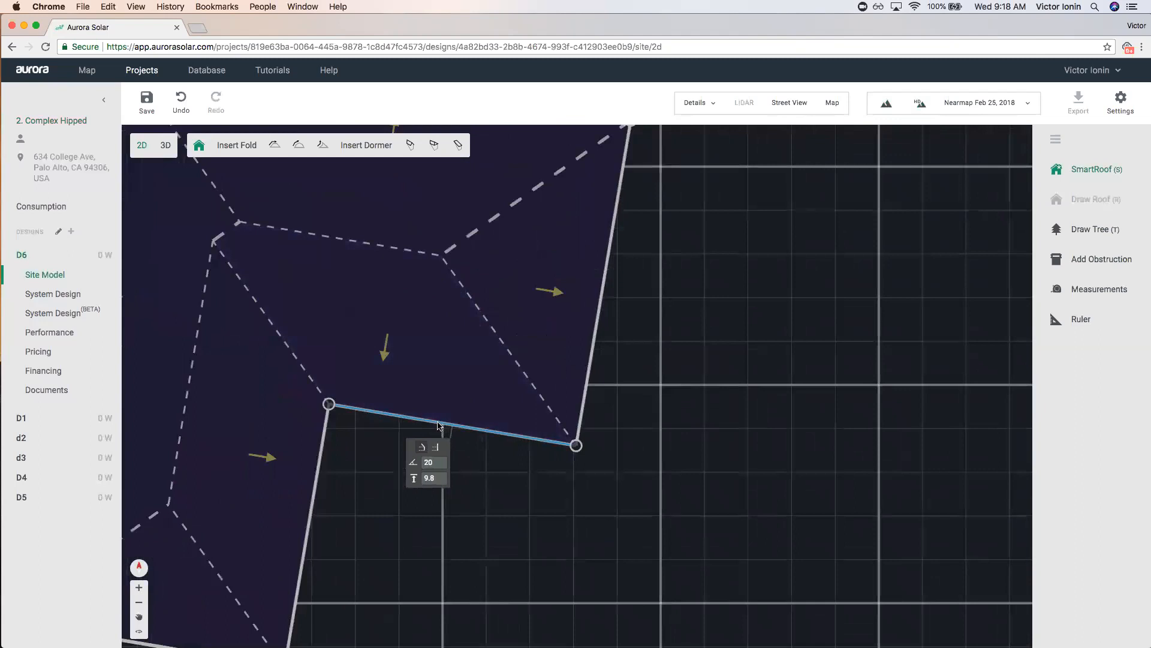
scroll(499, 442, "down", 5)
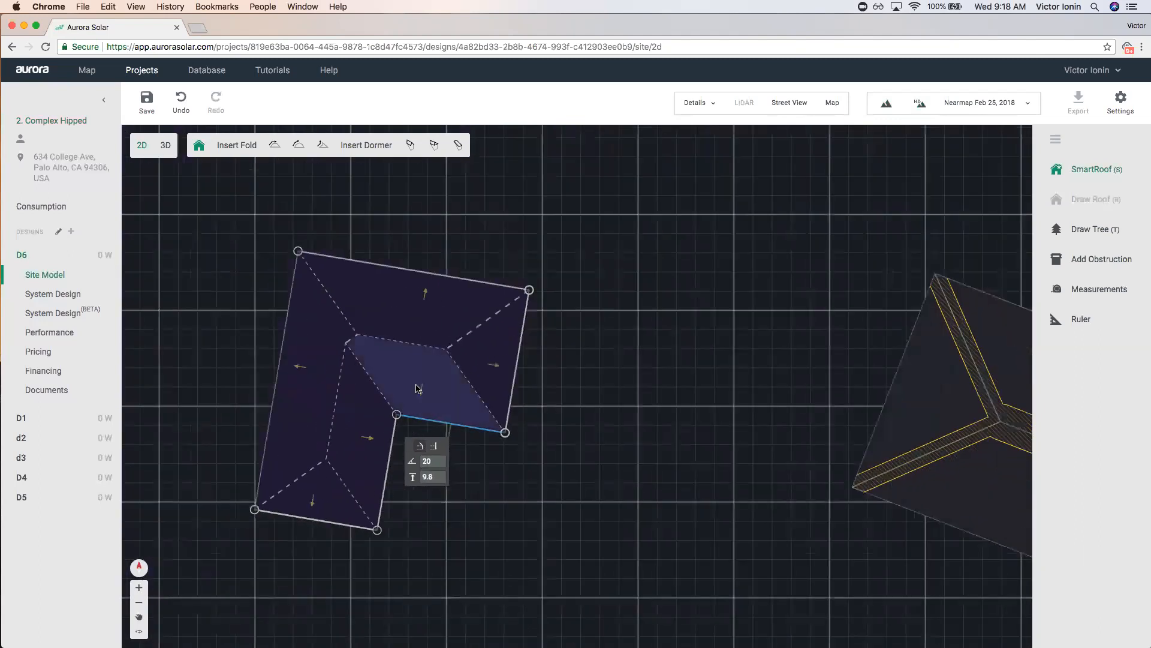
scroll(421, 412, "up", 2)
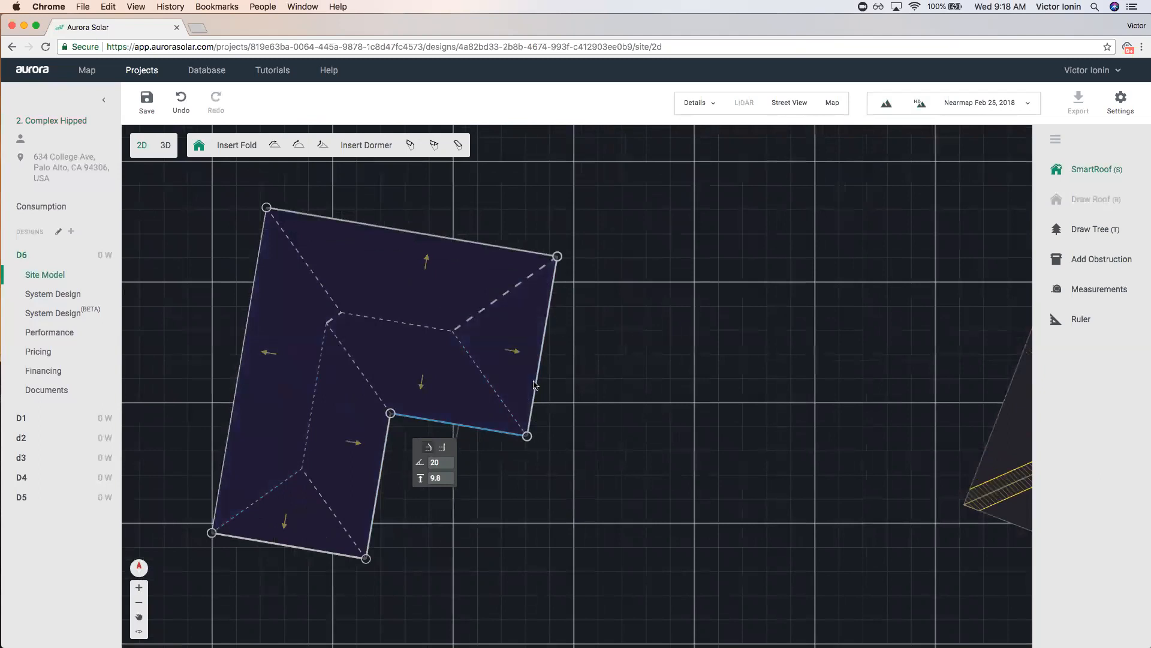
scroll(533, 387, "down", 4)
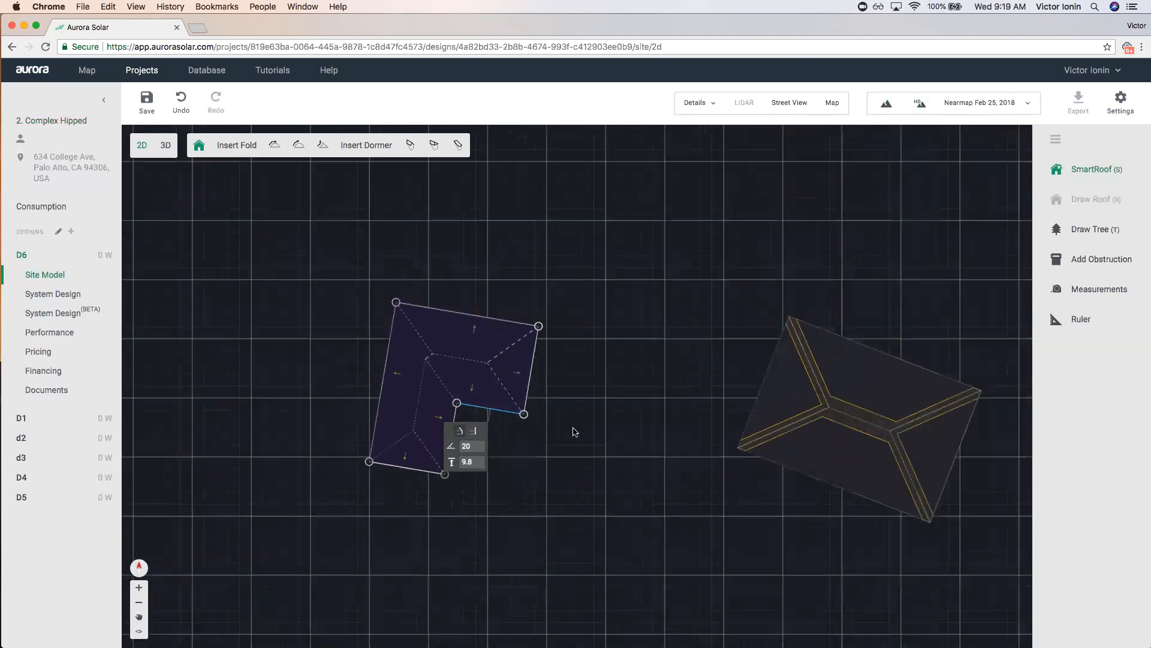
key("Escape")
key("Escape")
left_click(502, 388)
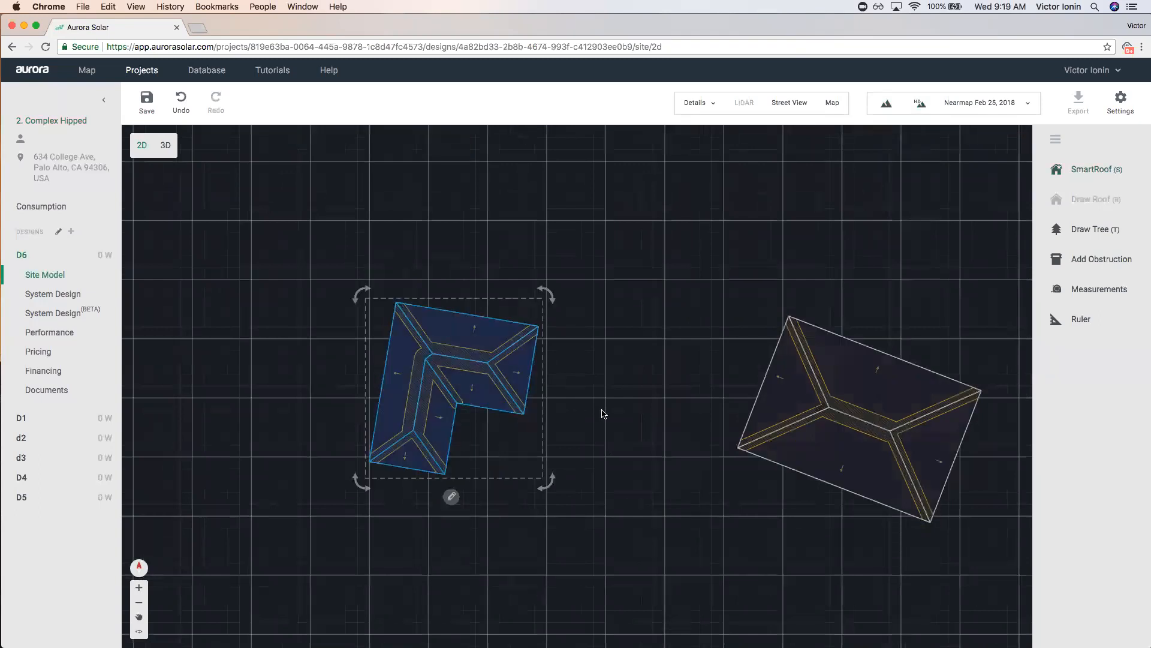
Delete both practice roofs and bring the aerial imagery back.
key("Delete")
left_click(838, 416)
key("Delete")
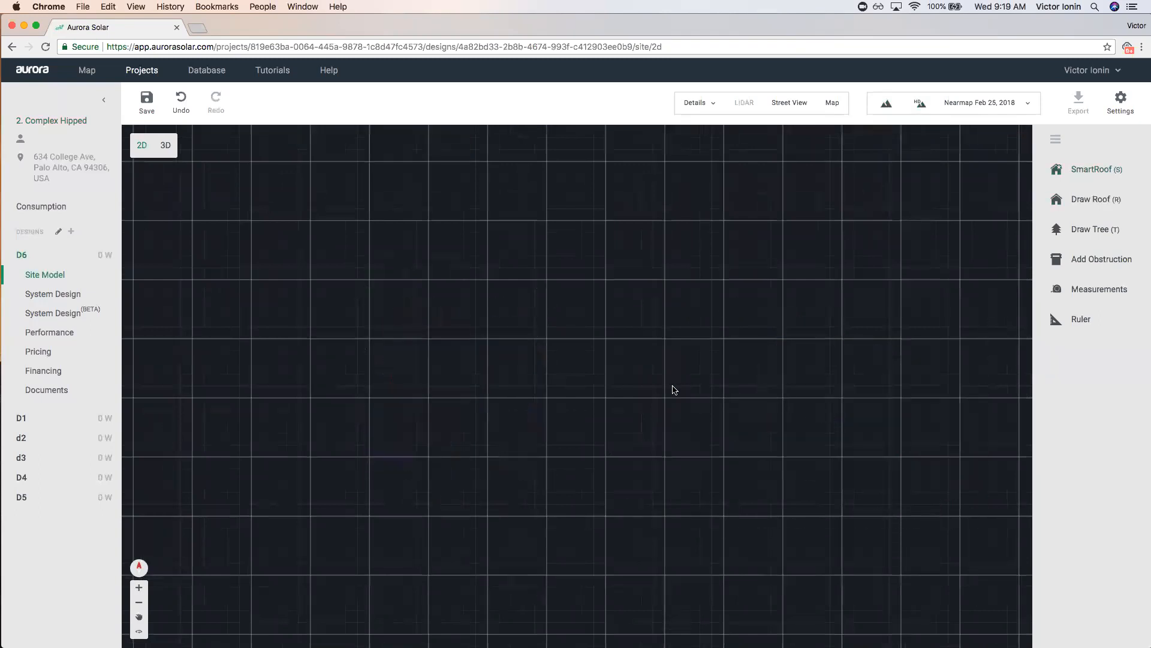
key("m")
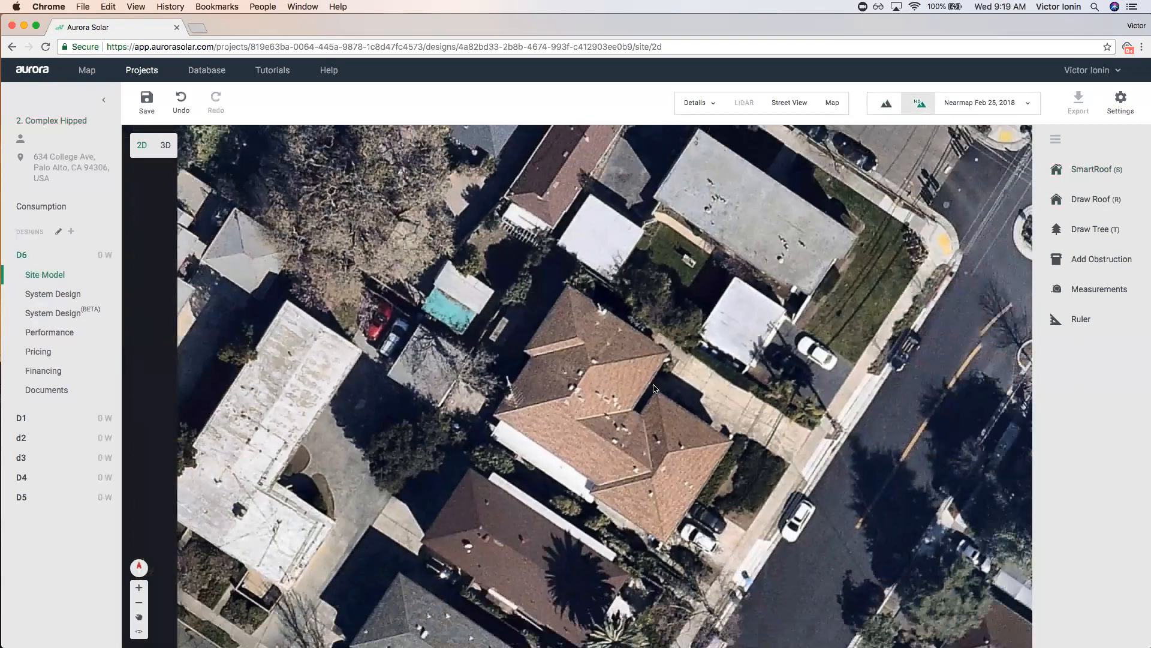
Start tracing the house as a SmartRoof, placing corners along its top, upper-right and far-right edges.
key("s")
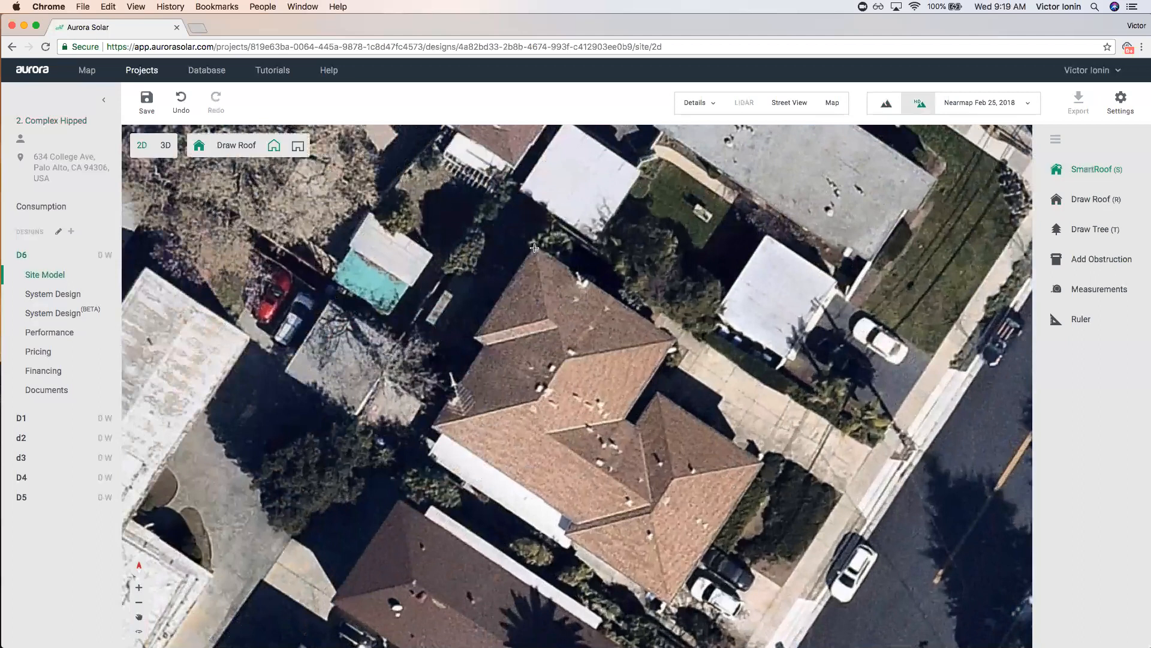
left_click(534, 248)
left_click(674, 337)
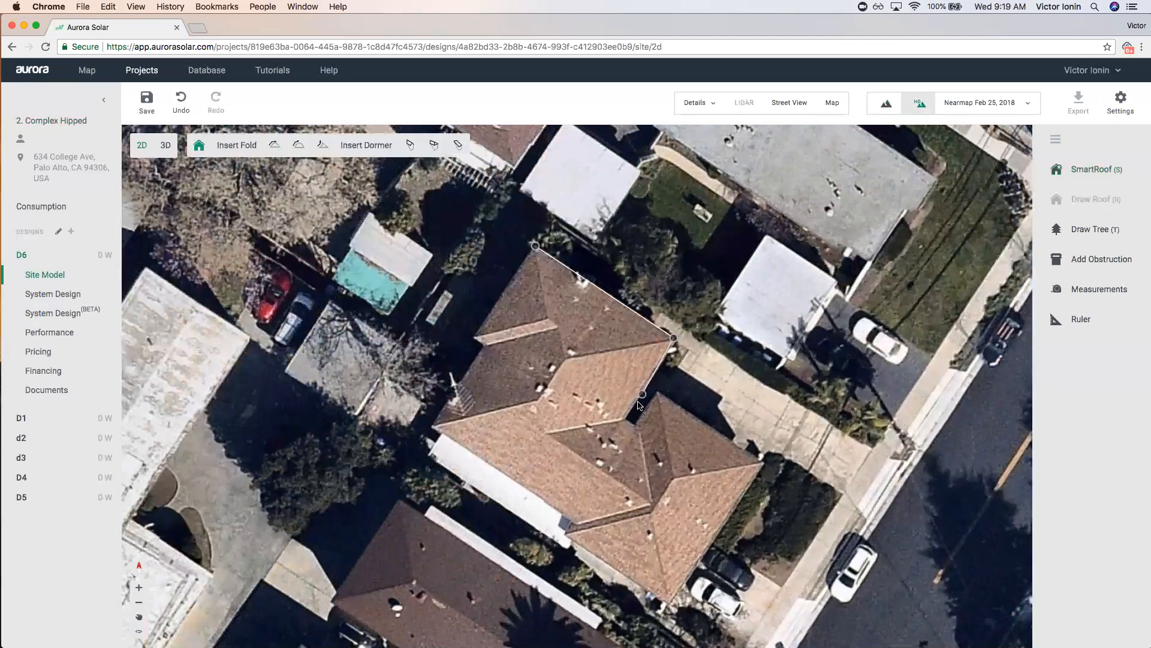
left_click(622, 419)
scroll(632, 424, "up", 5)
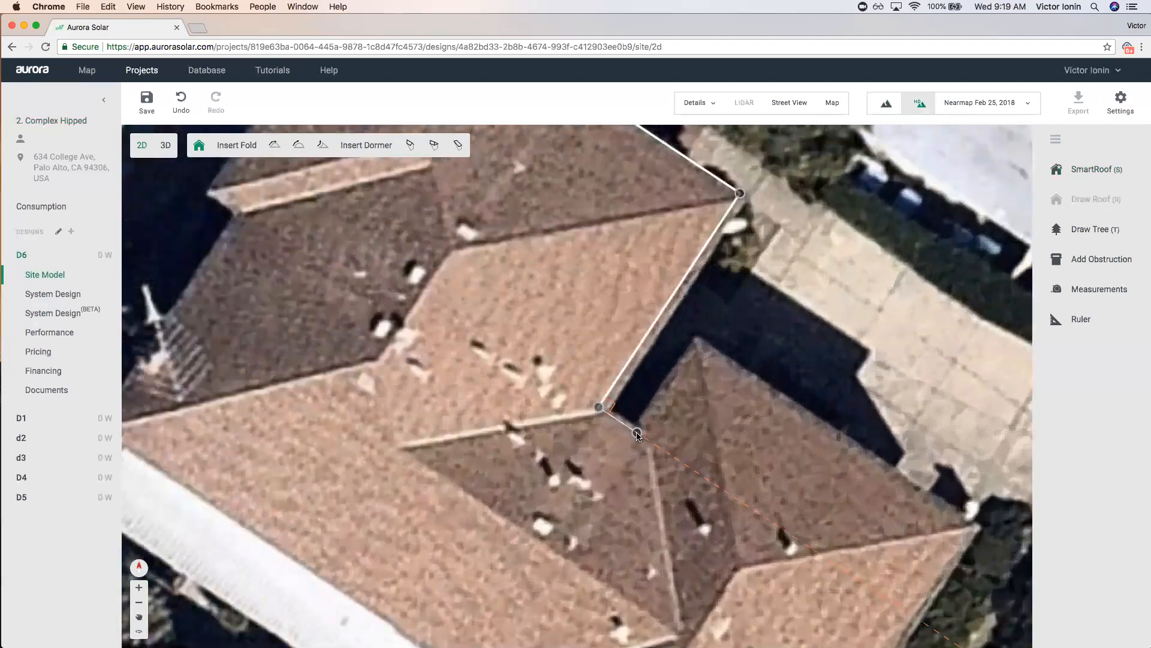
left_click(638, 434)
left_click(701, 339)
left_click(979, 523)
scroll(953, 539, "down", 3)
scroll(922, 557, "down", 5)
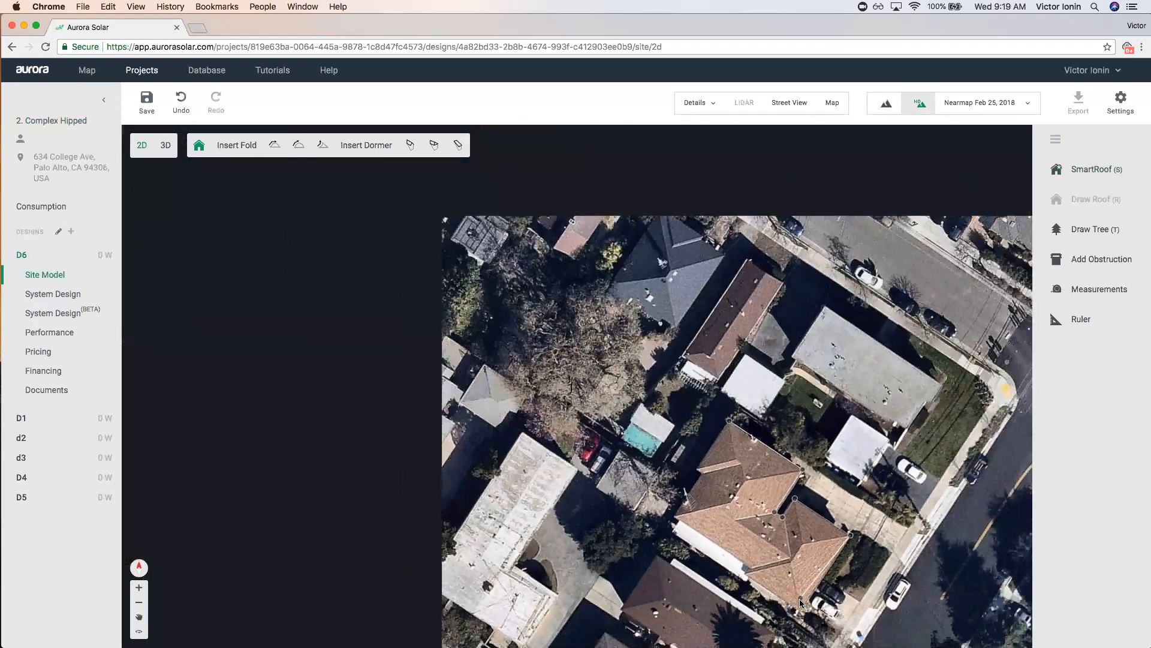
Place the remaining corners along the bottom and left edges and close the outline as a hipped roof.
scroll(774, 597, "up", 3)
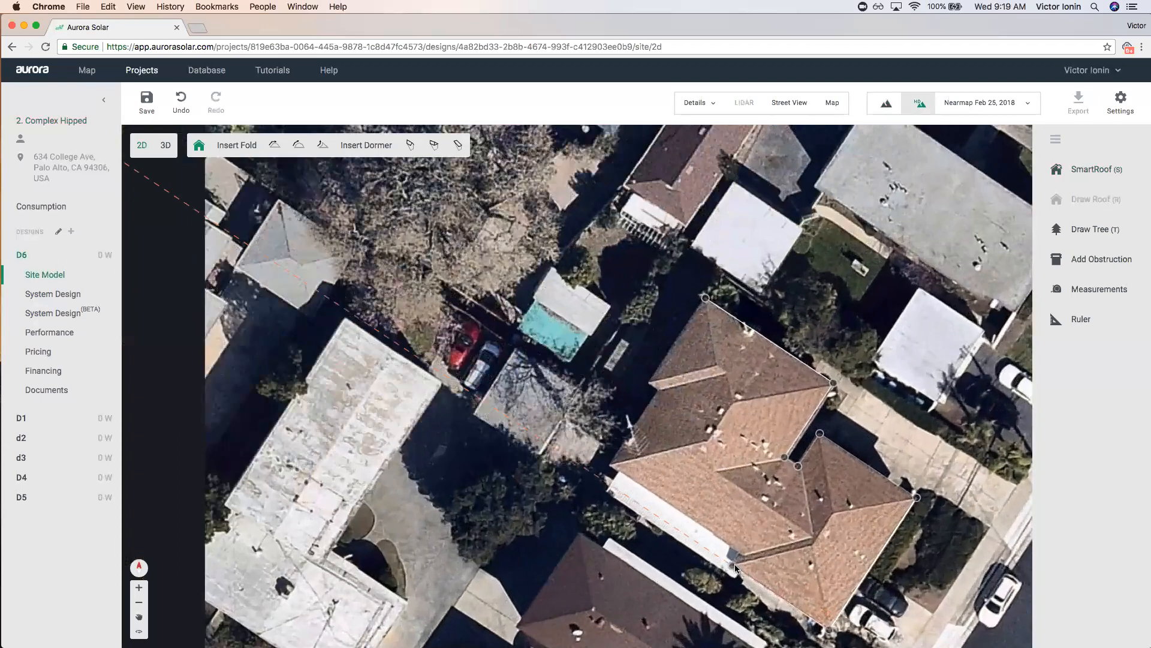
scroll(742, 555, "up", 3)
left_click(738, 551)
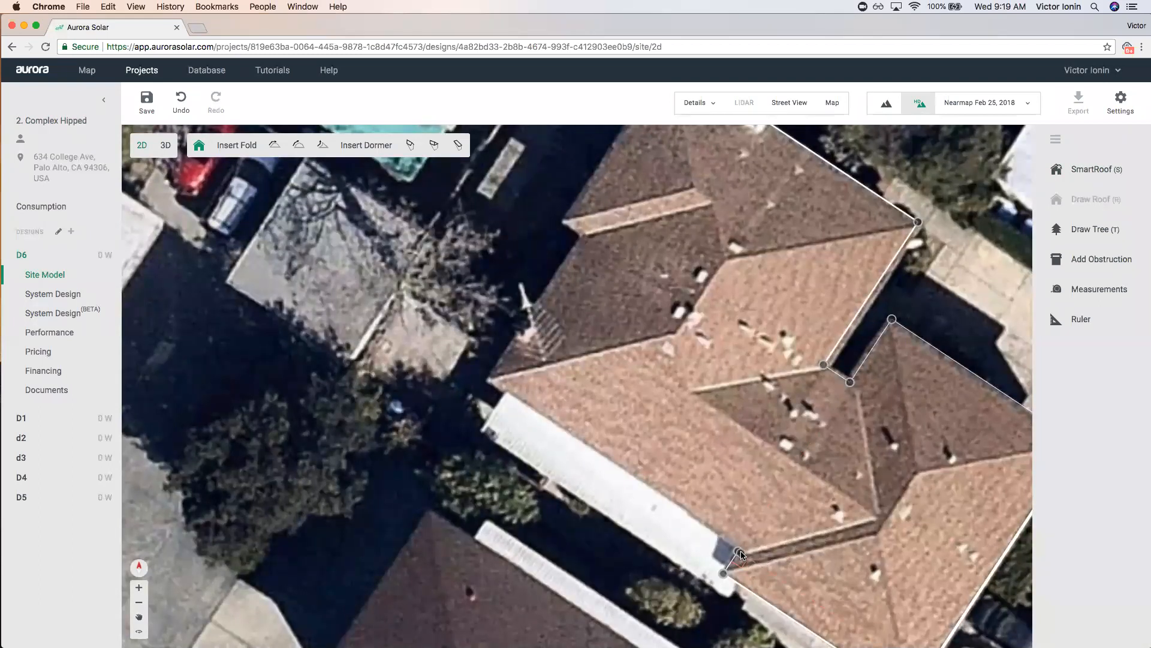
left_click(486, 384)
left_click(583, 238)
left_click(563, 225)
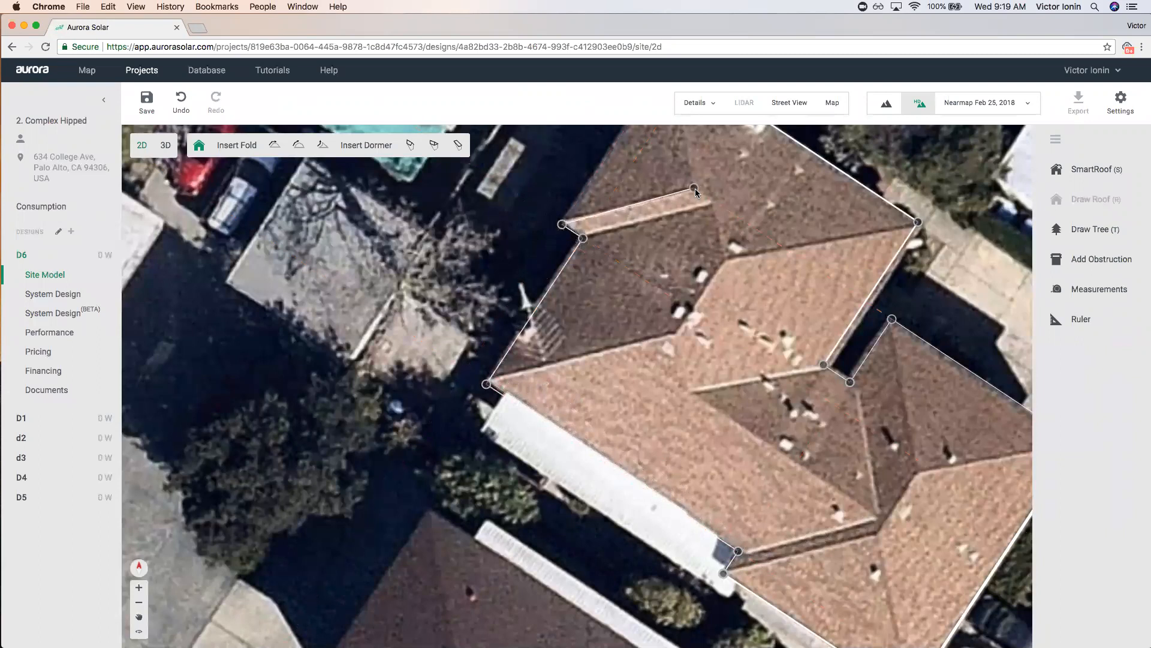
left_click(695, 210)
scroll(633, 259, "down", 5)
left_click(648, 176)
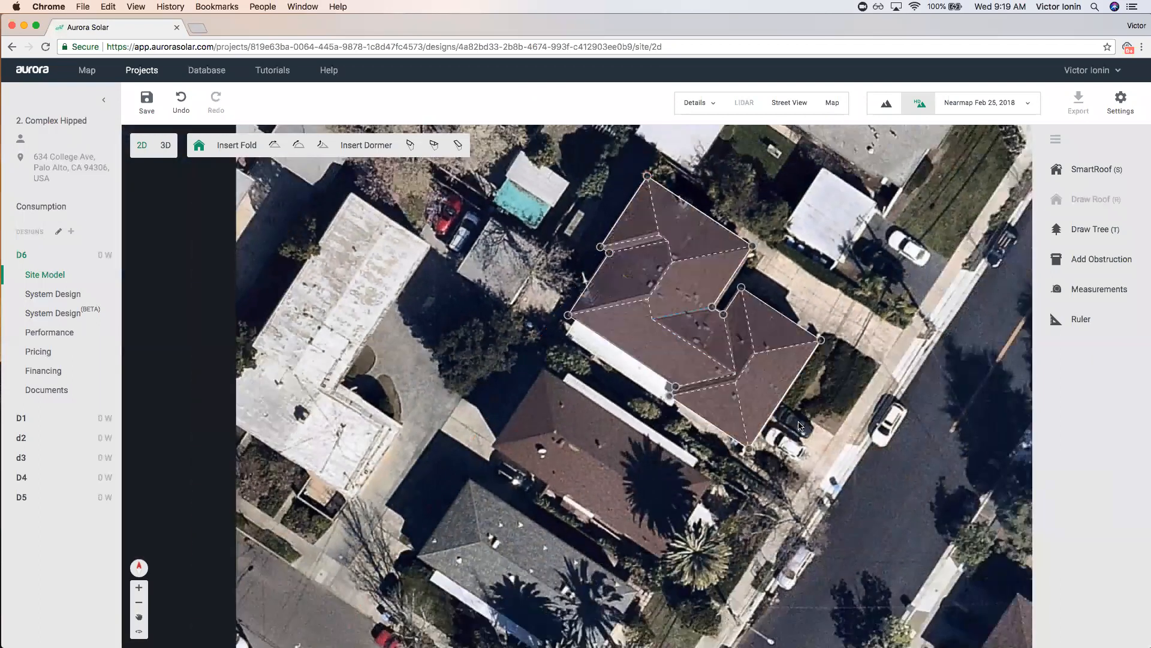
scroll(722, 234, "up", 5)
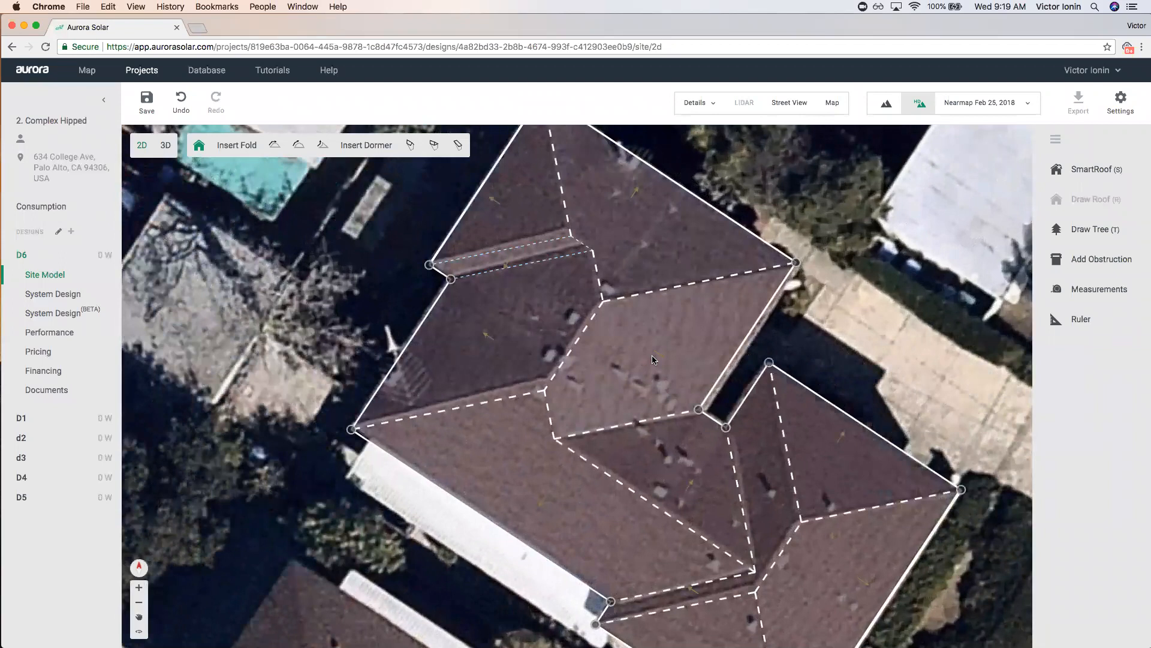
Raise the upper-right edge's pitch by one degree, then set it back to 20°.
scroll(659, 361, "down", 3)
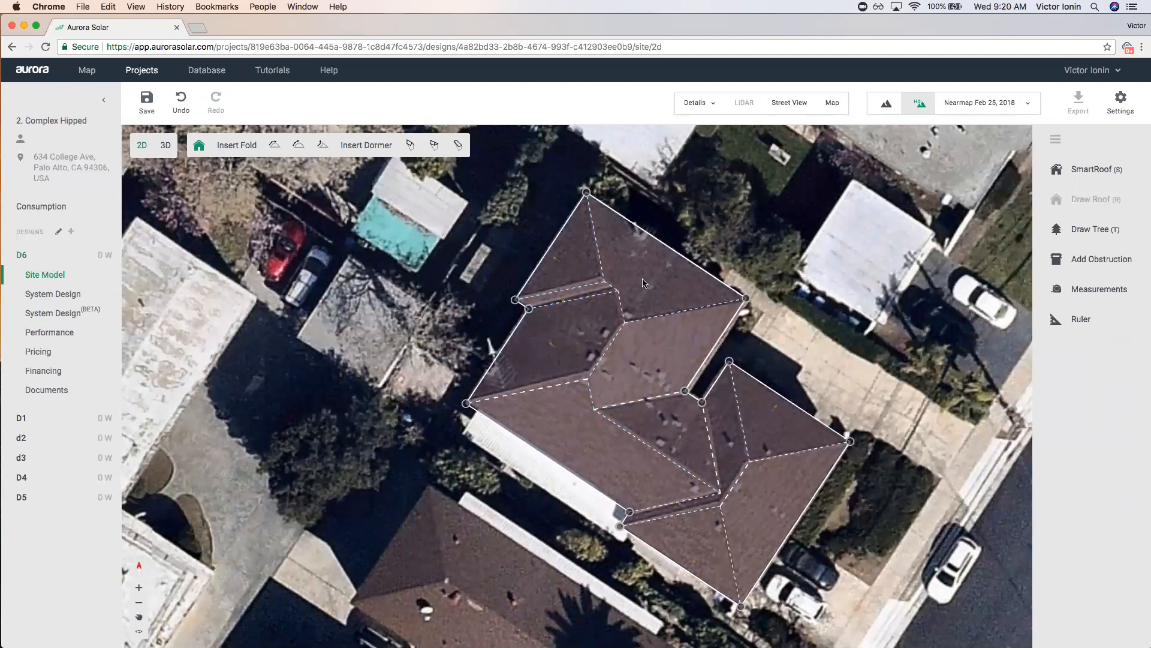
scroll(639, 224, "up", 5)
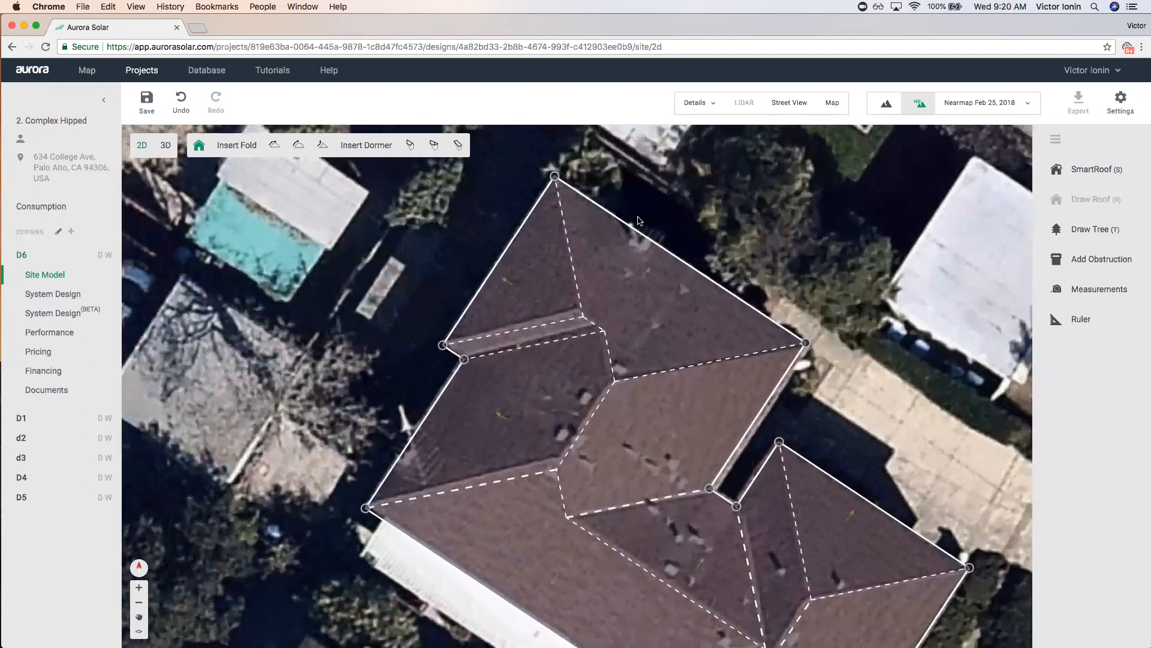
left_click(633, 234)
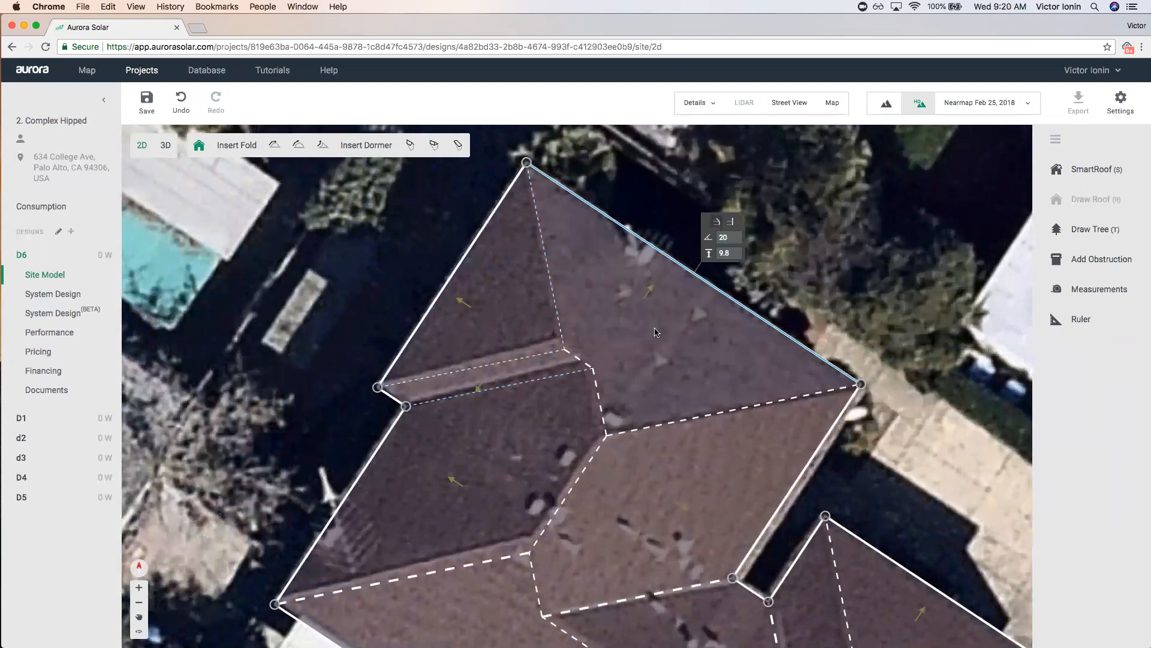
scroll(655, 332, "down", 4)
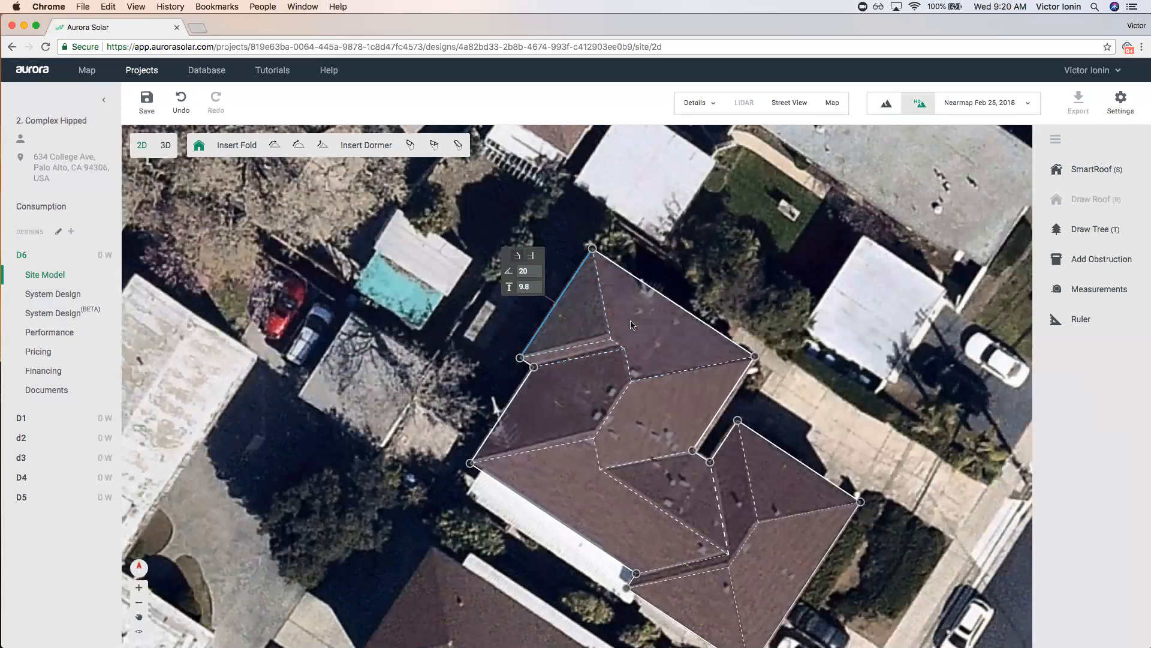
scroll(625, 311, "up", 2)
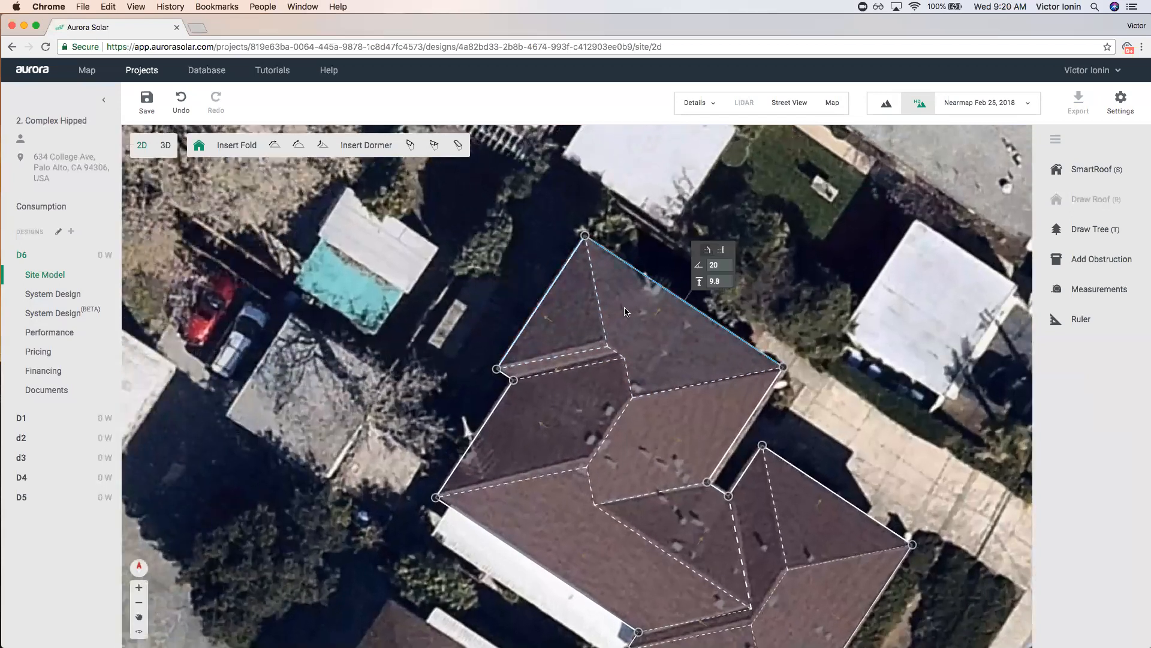
left_click(727, 265)
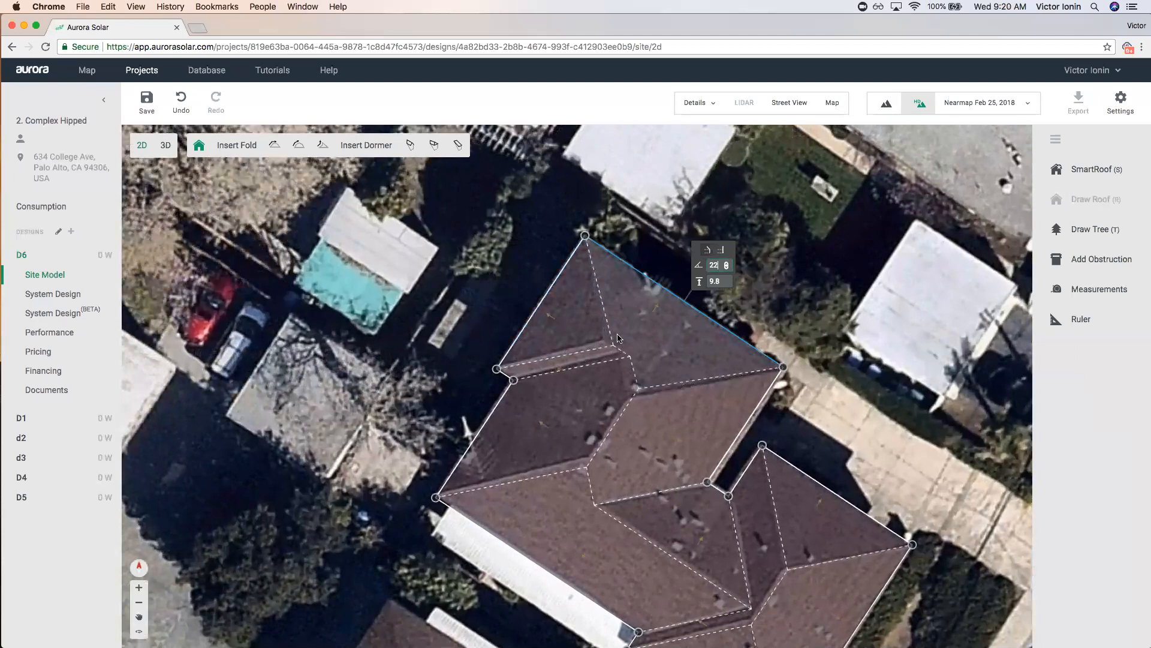
left_click(727, 266)
left_click(564, 316)
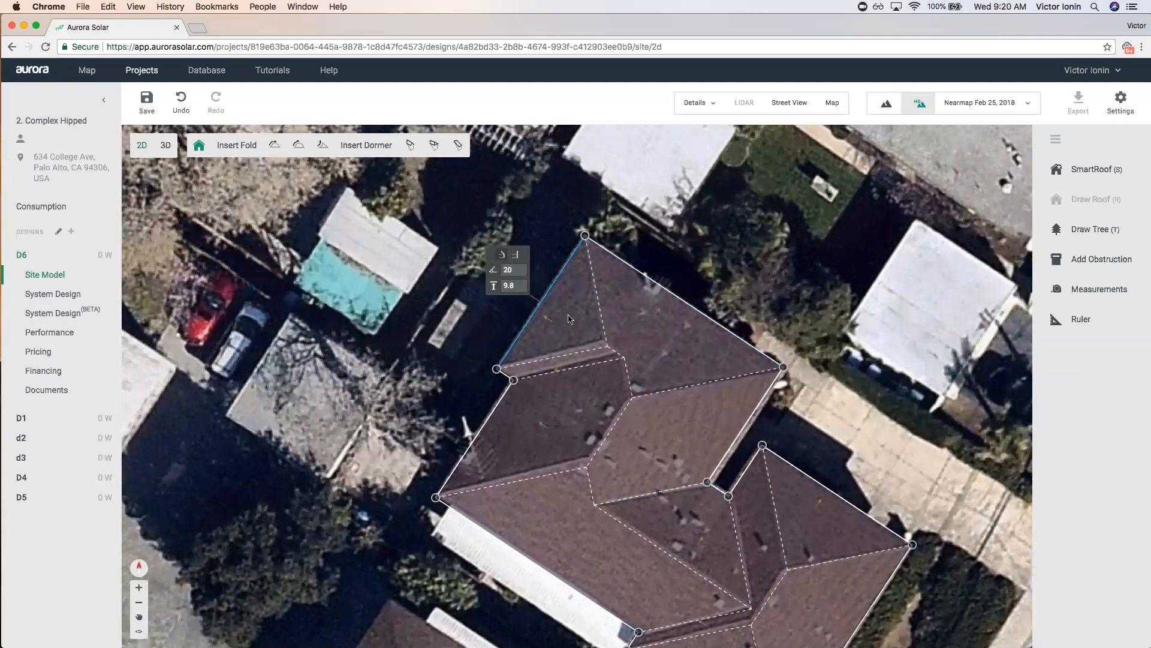
Check that each roof face still reads 20° pitch and 9.8 height.
left_click(625, 284)
left_click(558, 400)
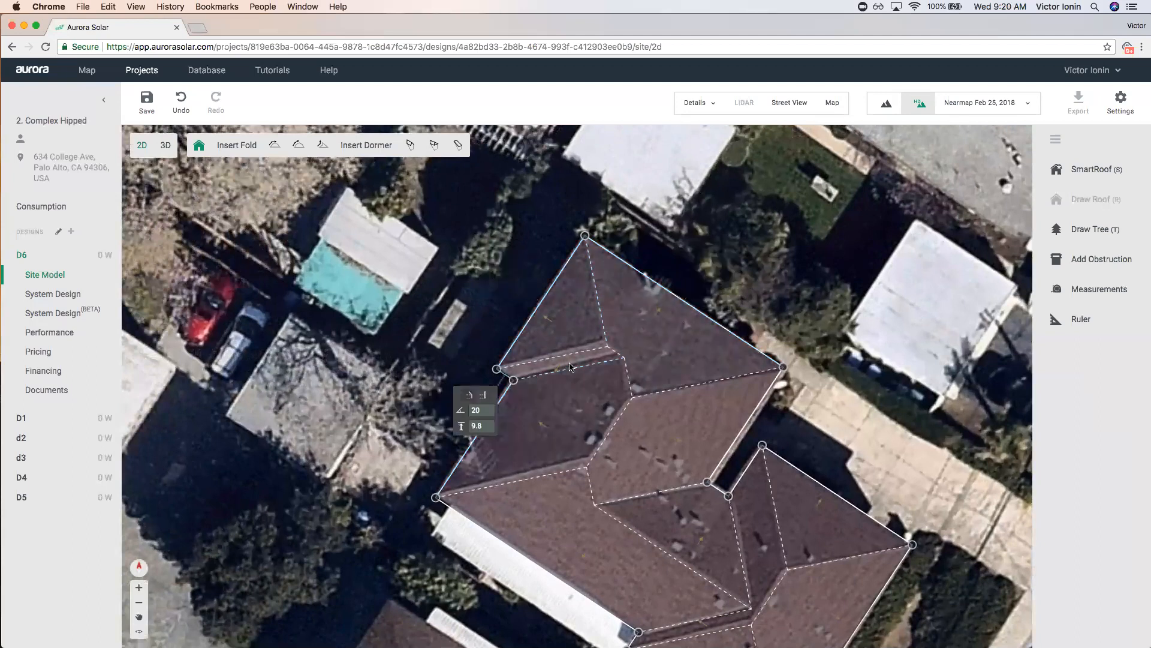
left_click(672, 435)
left_click(495, 414)
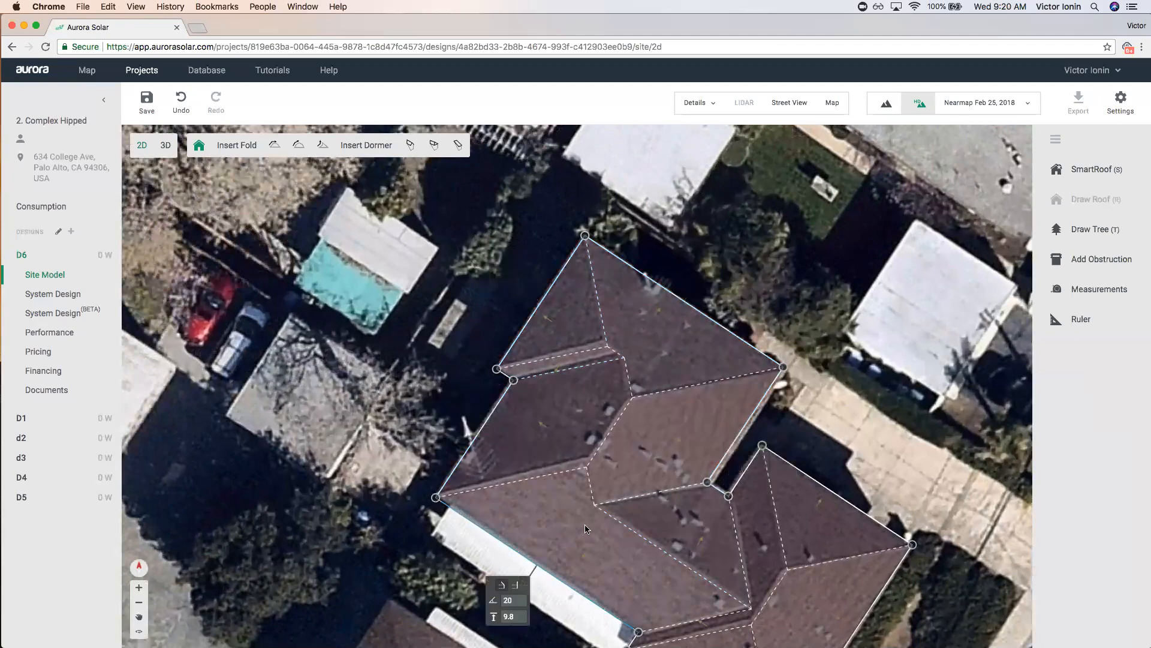
left_click(496, 410)
scroll(484, 431, "up", 2)
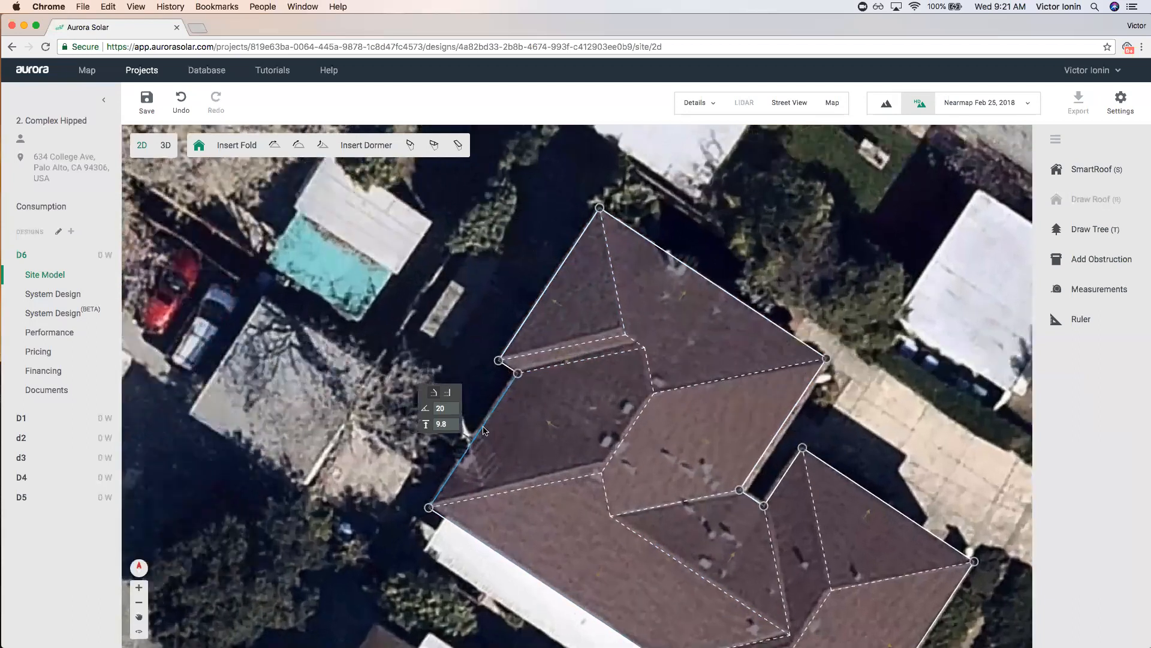
scroll(485, 431, "up", 3)
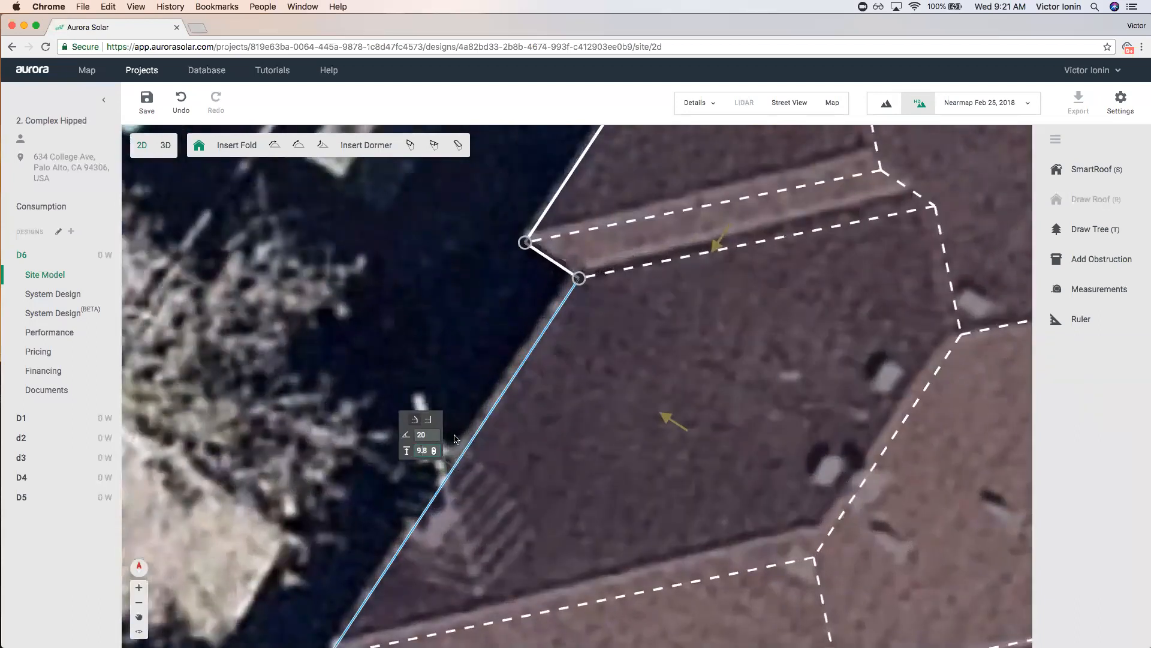
scroll(455, 439, "down", 2)
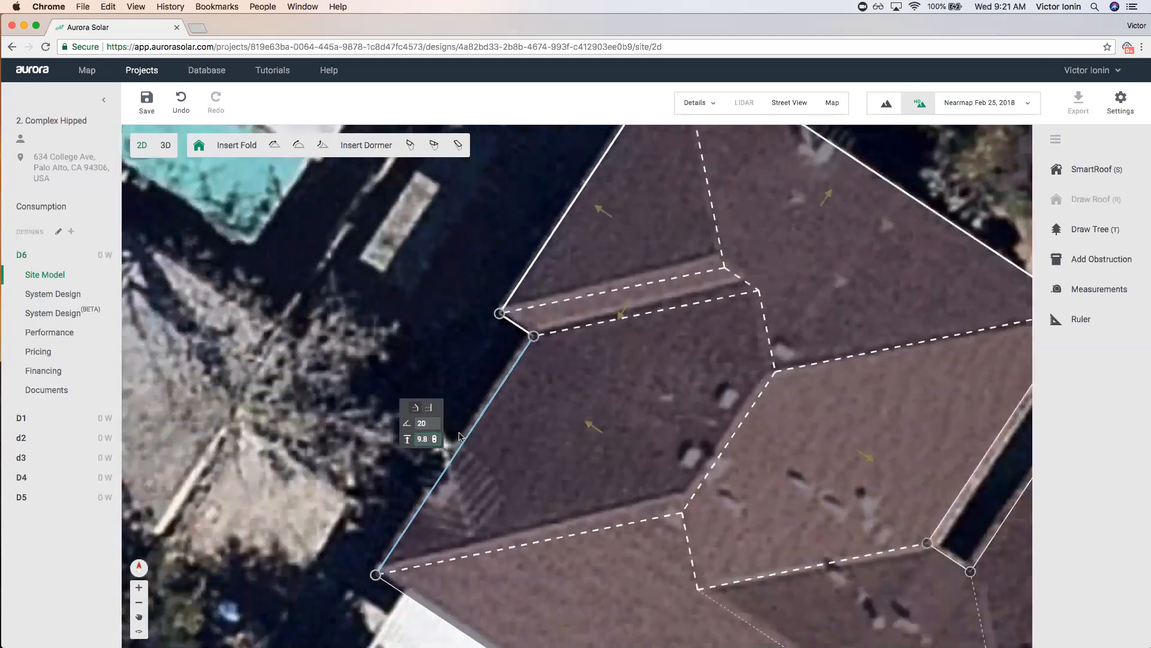
left_click(165, 145)
Save the roof edits, orbit the 3D model with imagery hidden, then return to 2D and save.
left_click(593, 374)
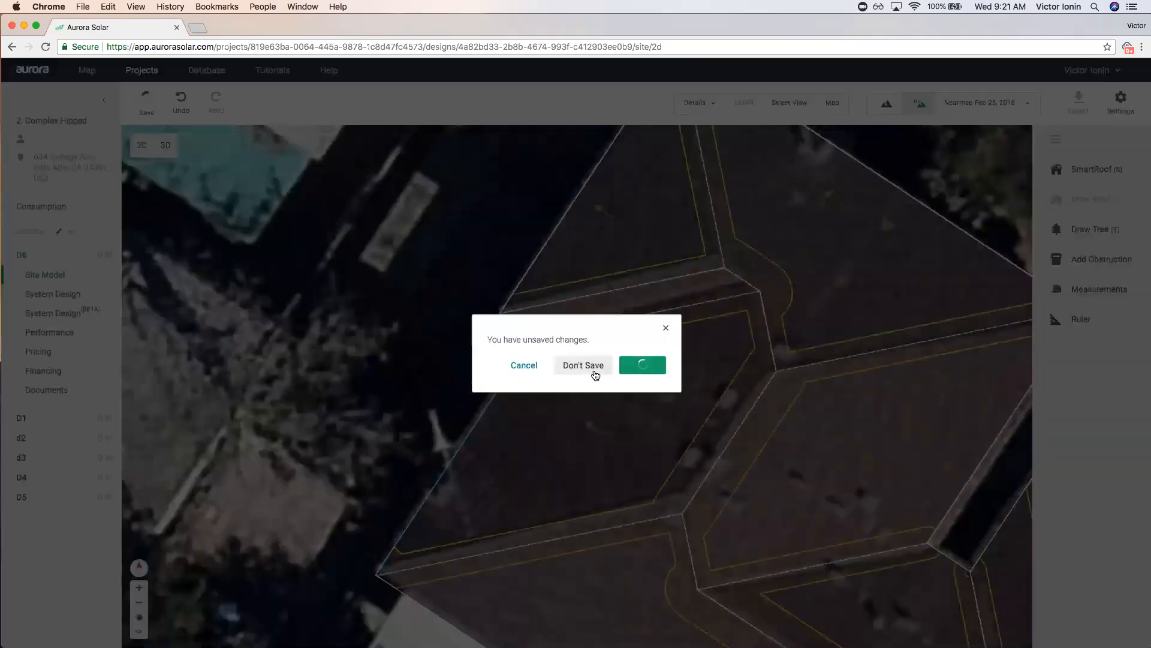
scroll(578, 367, "up", 15)
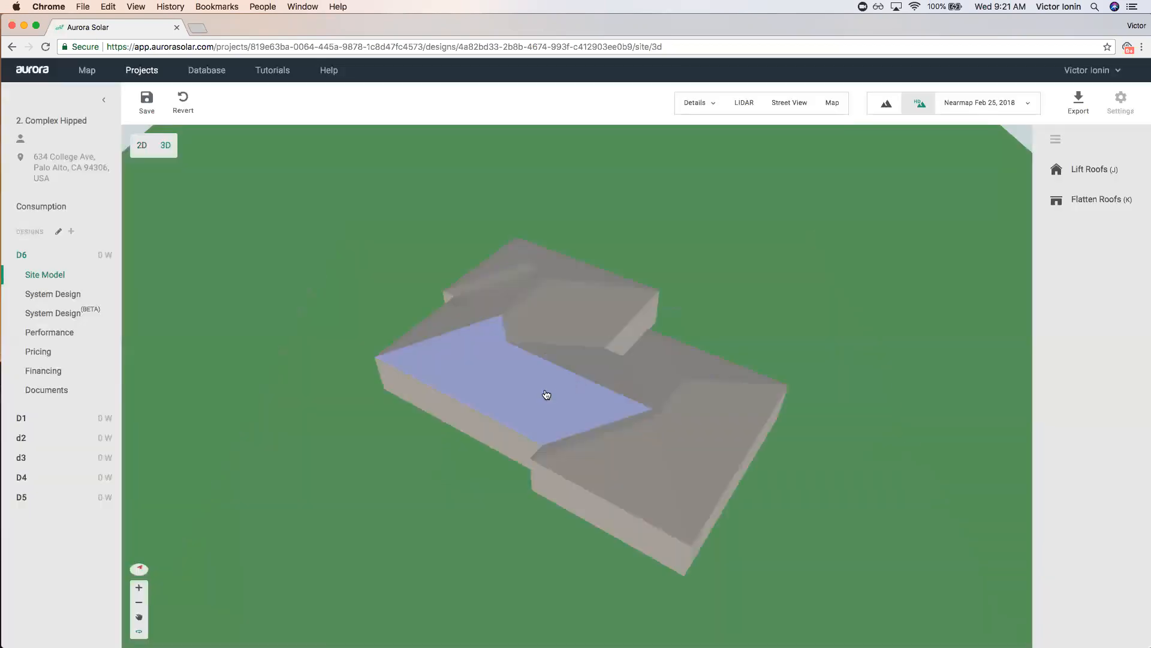
scroll(327, 484, "down", 5)
left_click_drag(326, 486, 503, 464)
key("m")
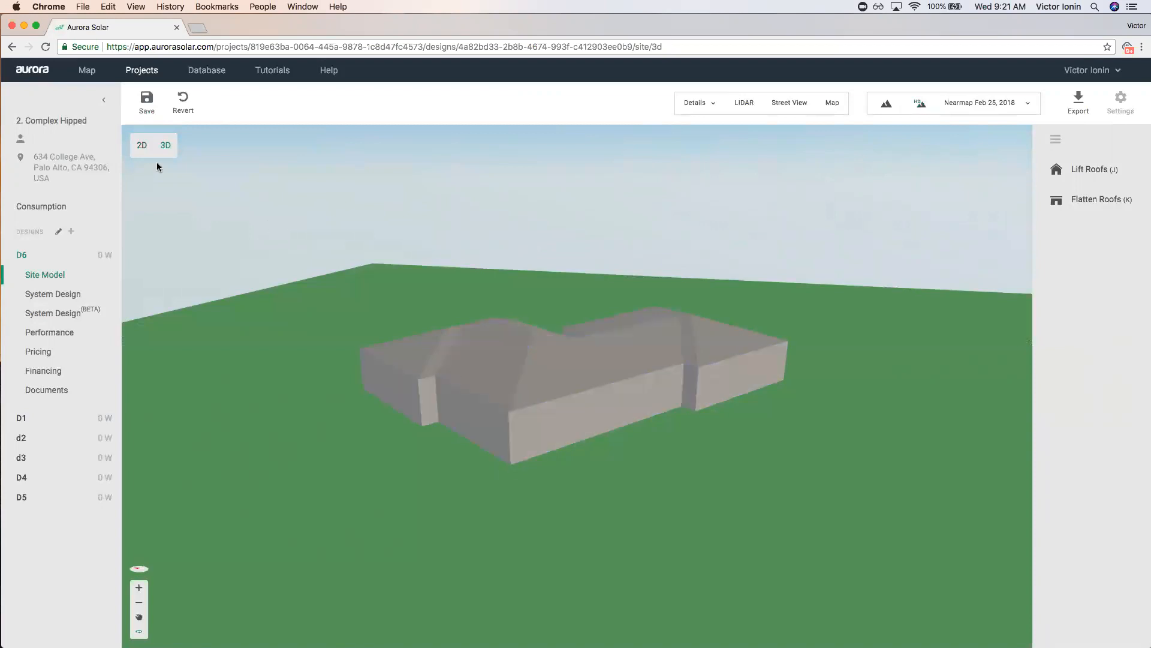
left_click(142, 146)
left_click(642, 365)
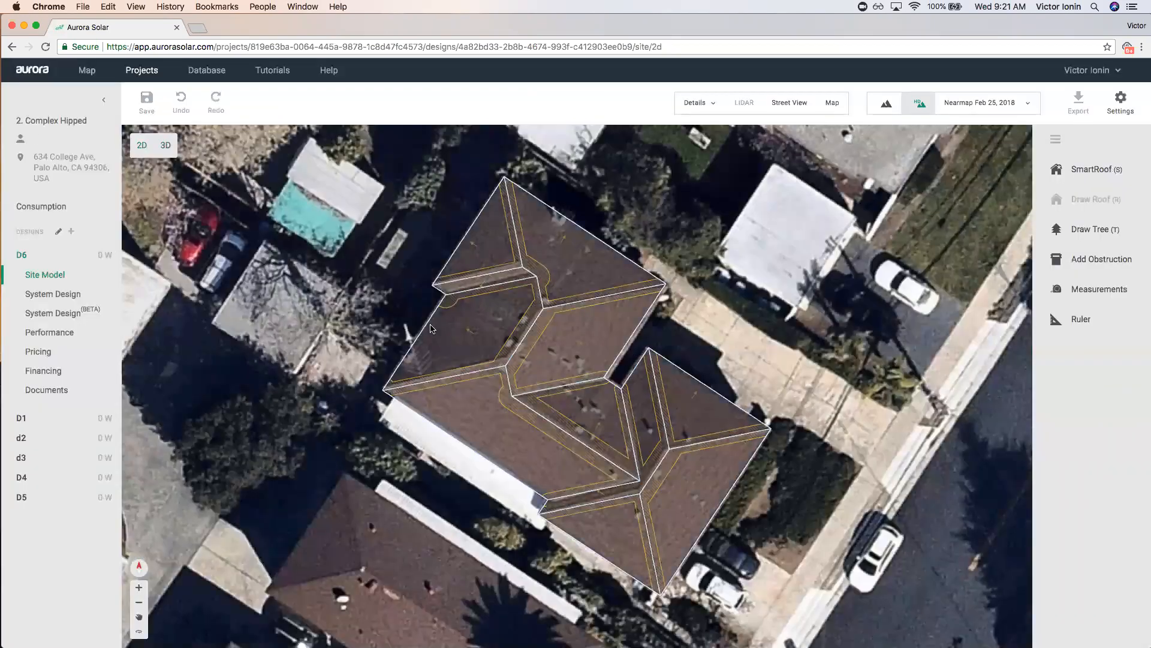
scroll(409, 289, "up", 3)
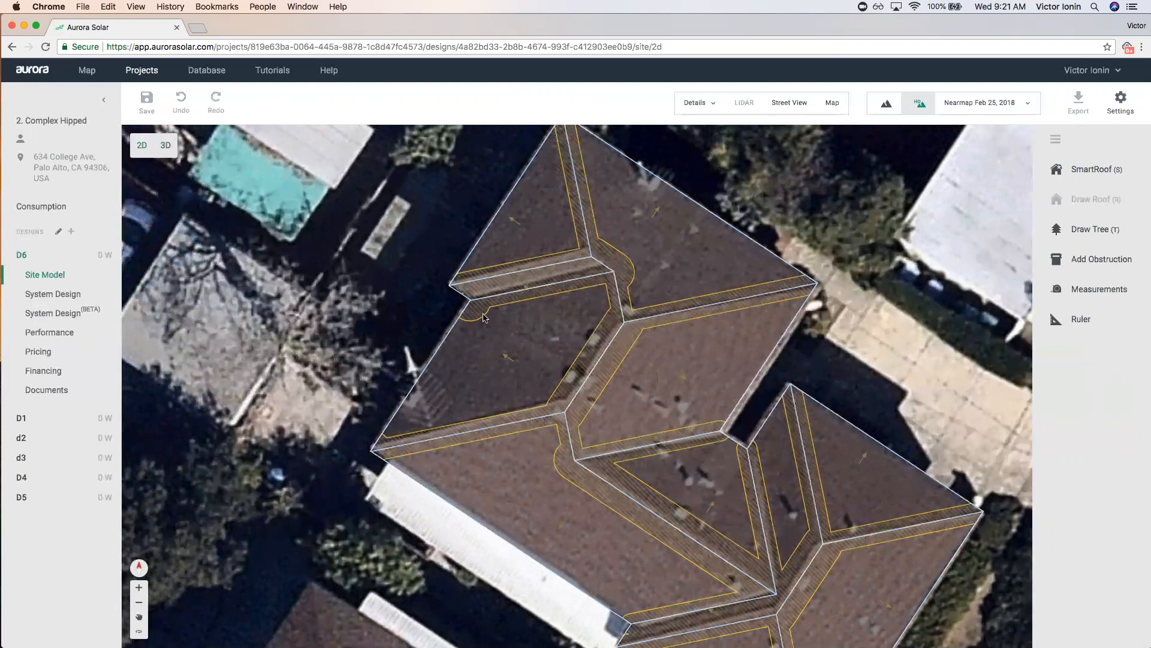
Select the roof's lower-left eave, pull the short inner-corner edge outward, and hide the imagery.
scroll(501, 322, "down", 3)
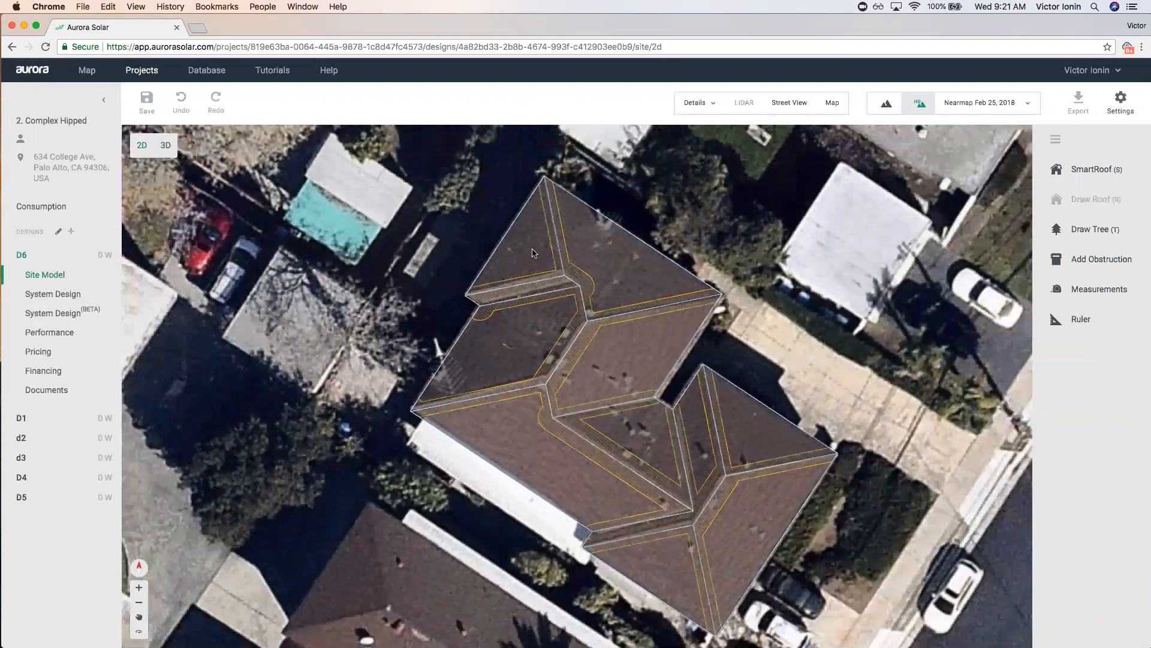
left_click(551, 335)
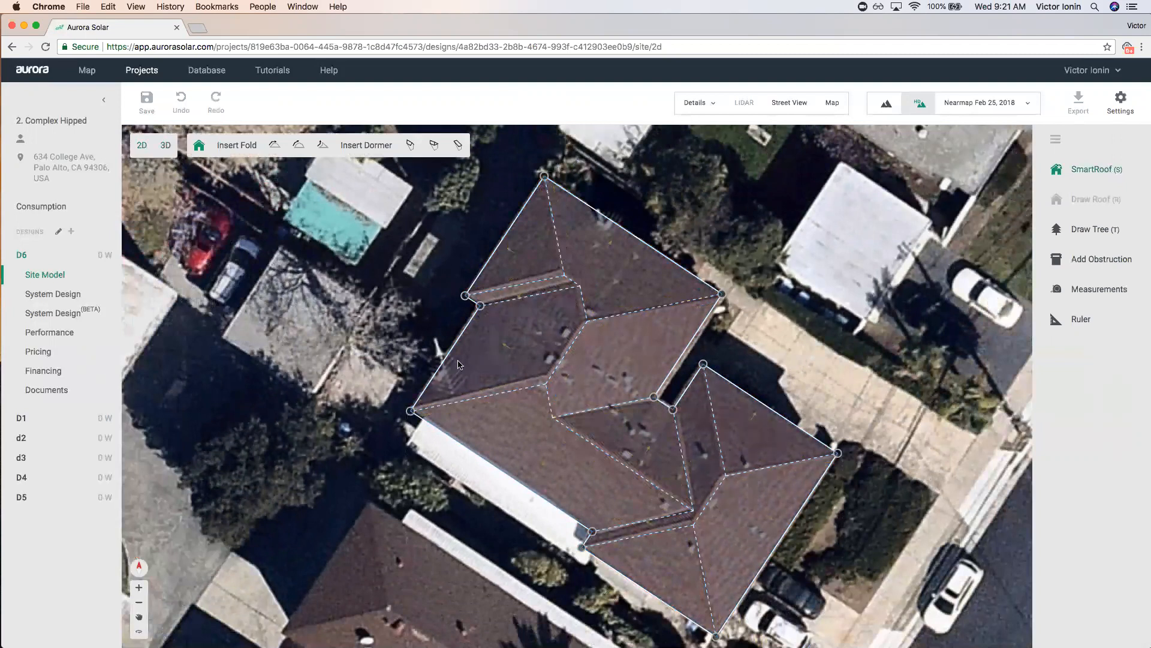
scroll(738, 419, "down", 2)
scroll(611, 403, "up", 4)
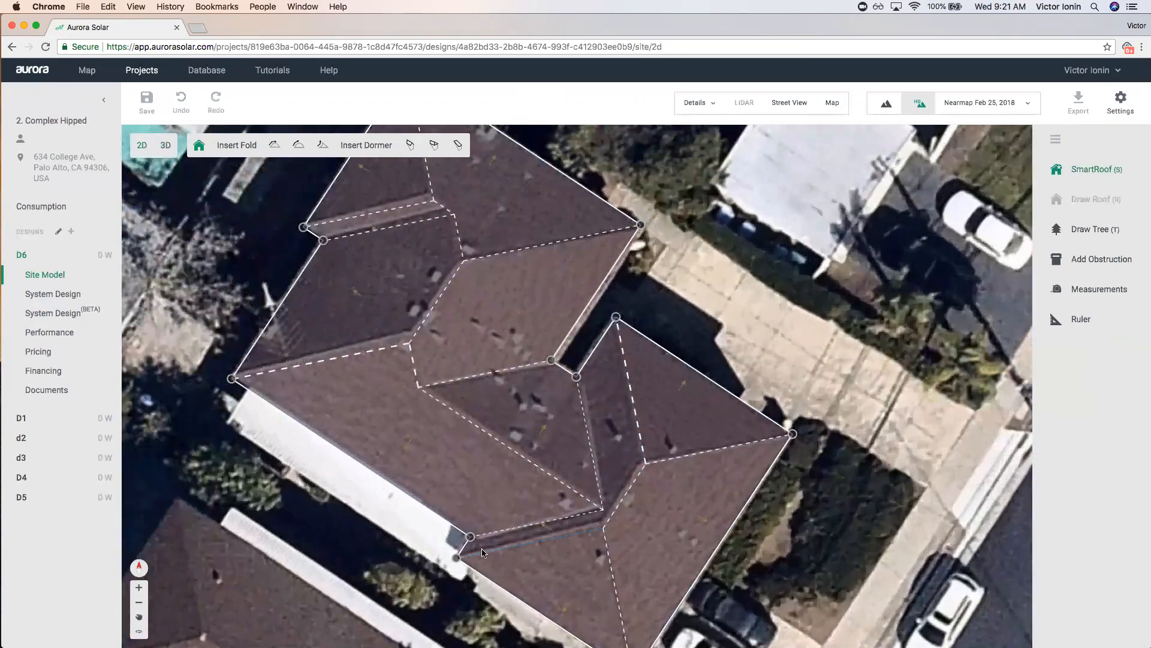
left_click(430, 511)
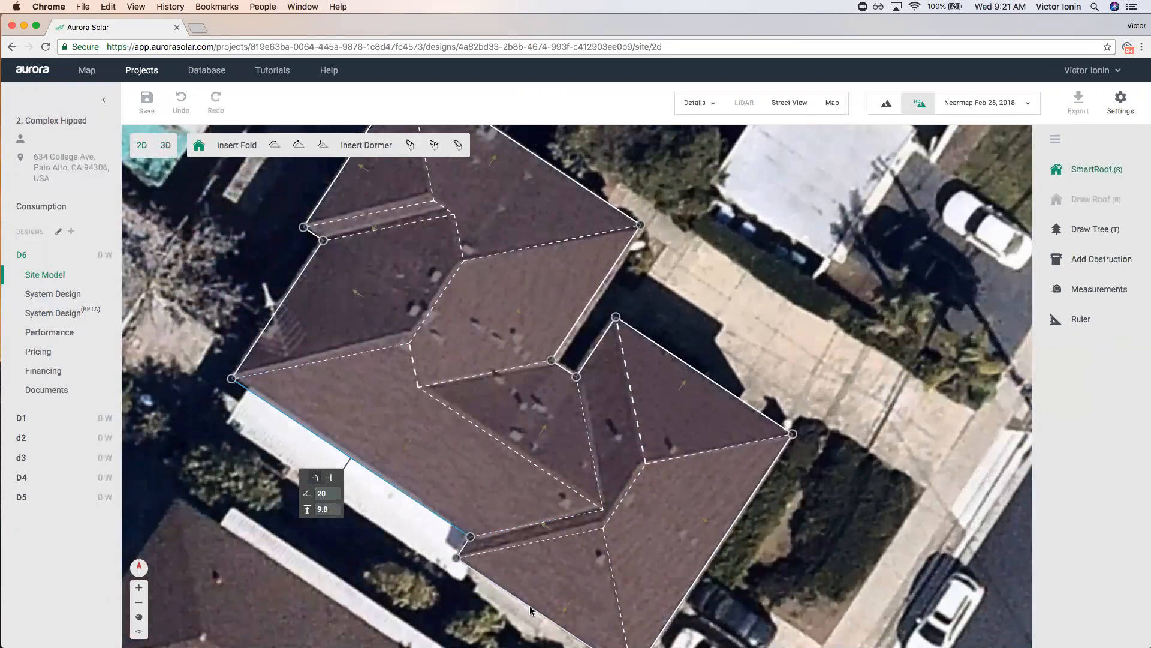
mouse_move(591, 362)
left_mouse_down()
mouse_move(614, 381)
mouse_move(599, 374)
left_mouse_up()
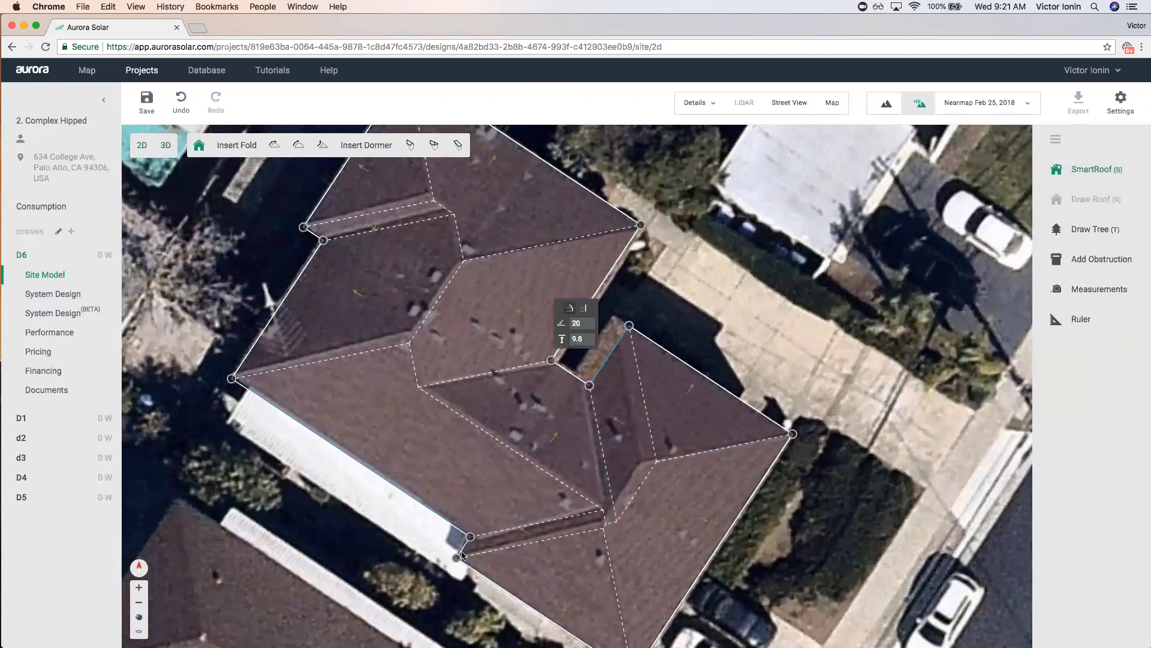
scroll(588, 468, "up", 2)
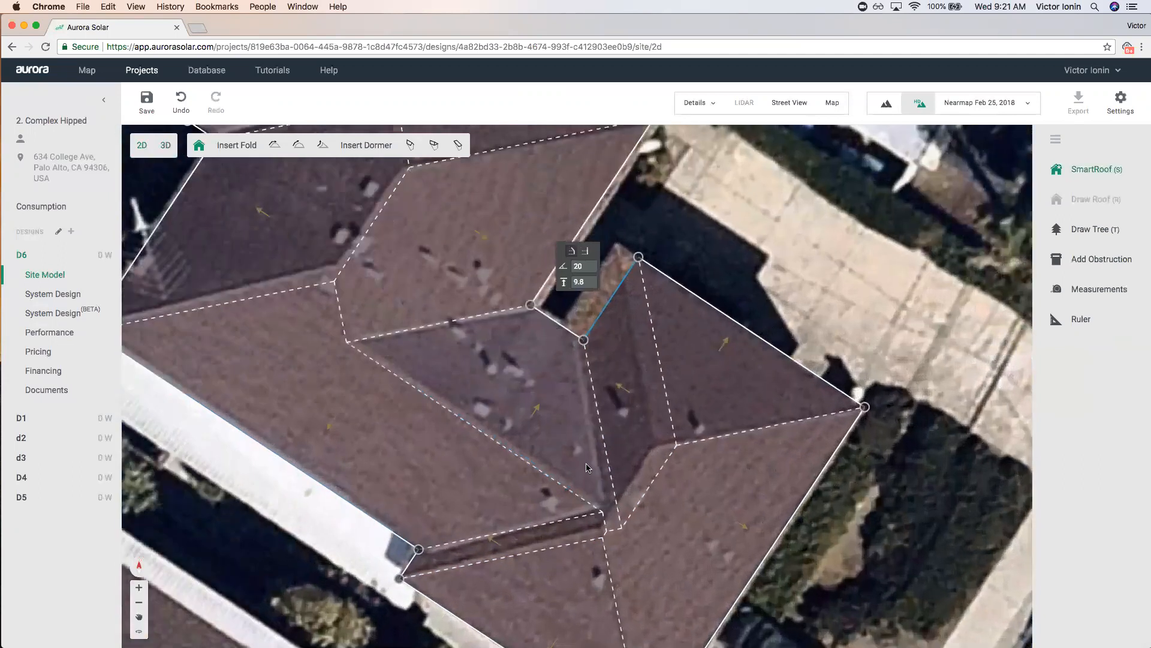
key("m")
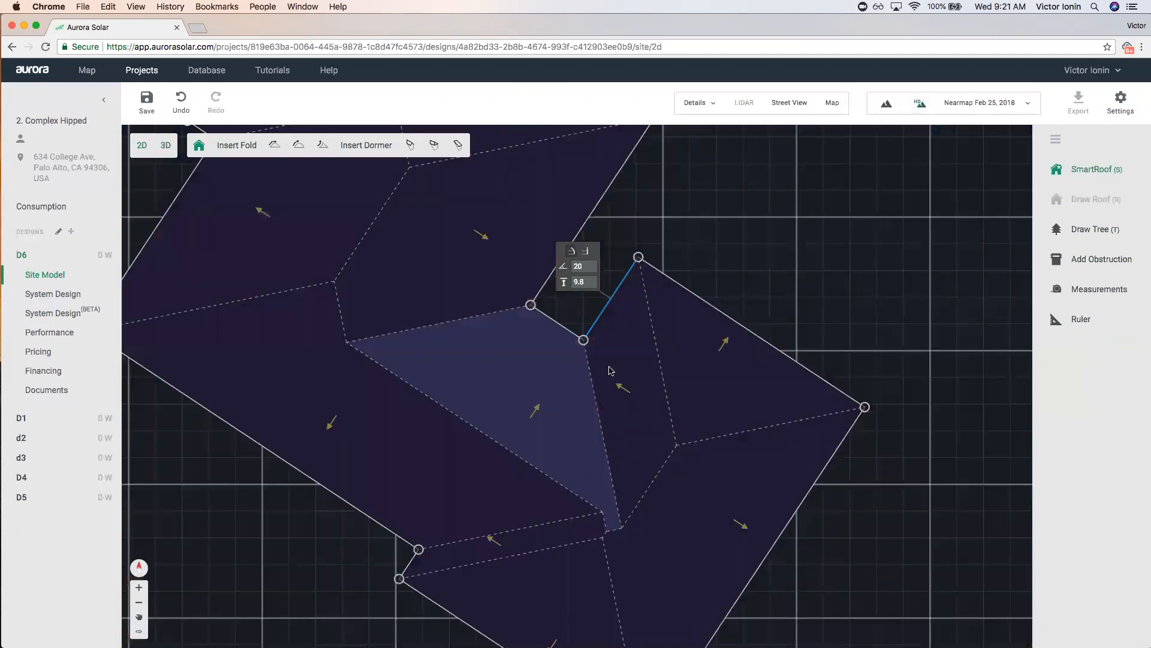
Shift the inner-corner edge back and forth until it matches the house, then deselect the roof.
left_click_drag(593, 322, 579, 315)
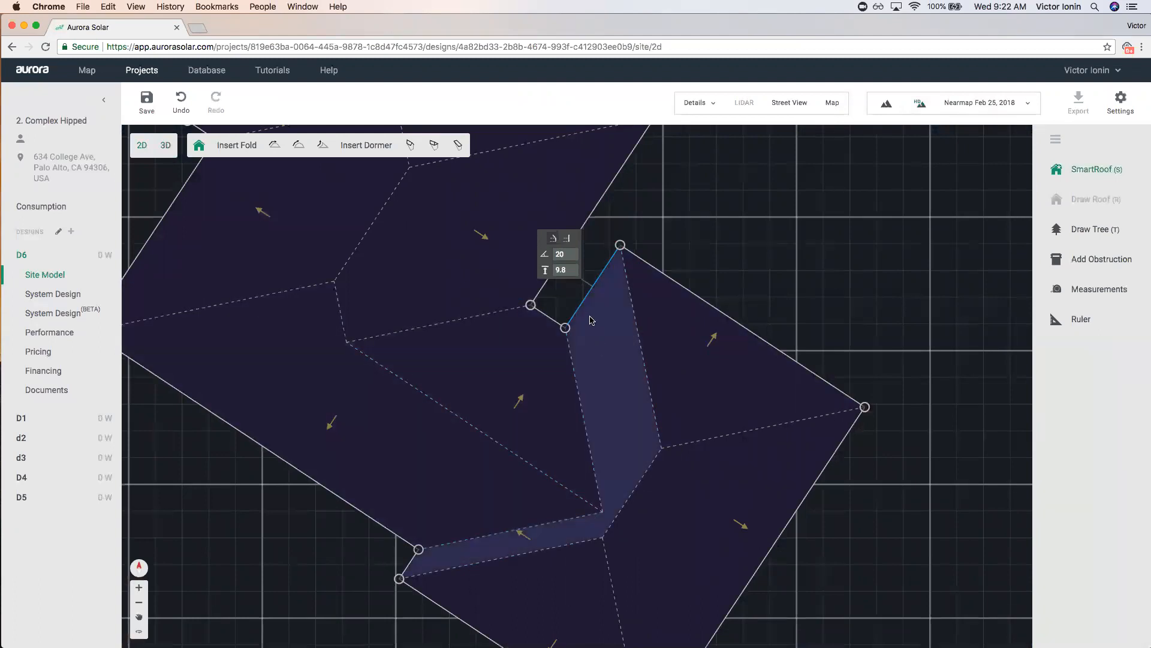
left_click_drag(581, 313, 602, 331)
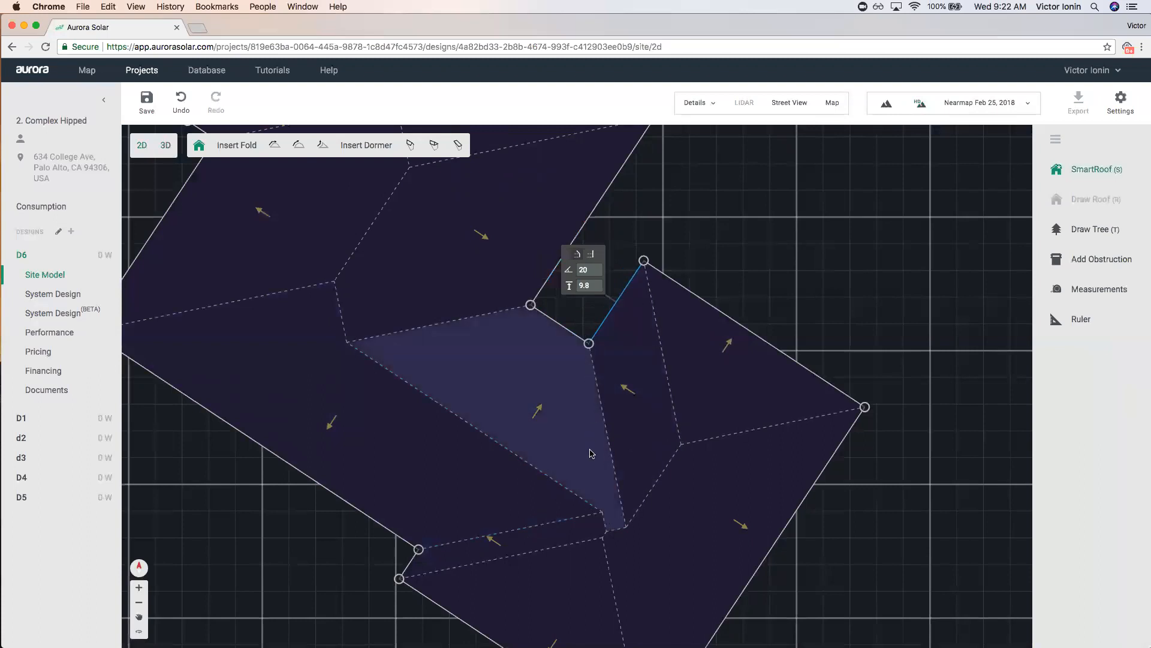
left_click_drag(601, 326, 562, 305)
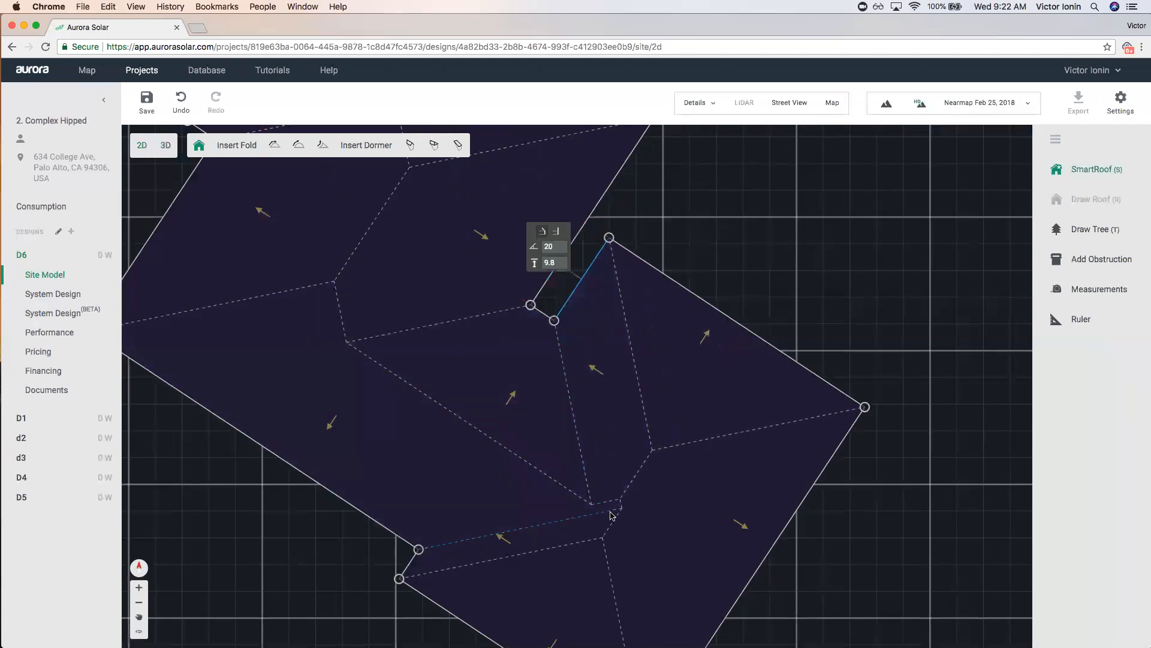
left_click_drag(565, 306, 577, 313)
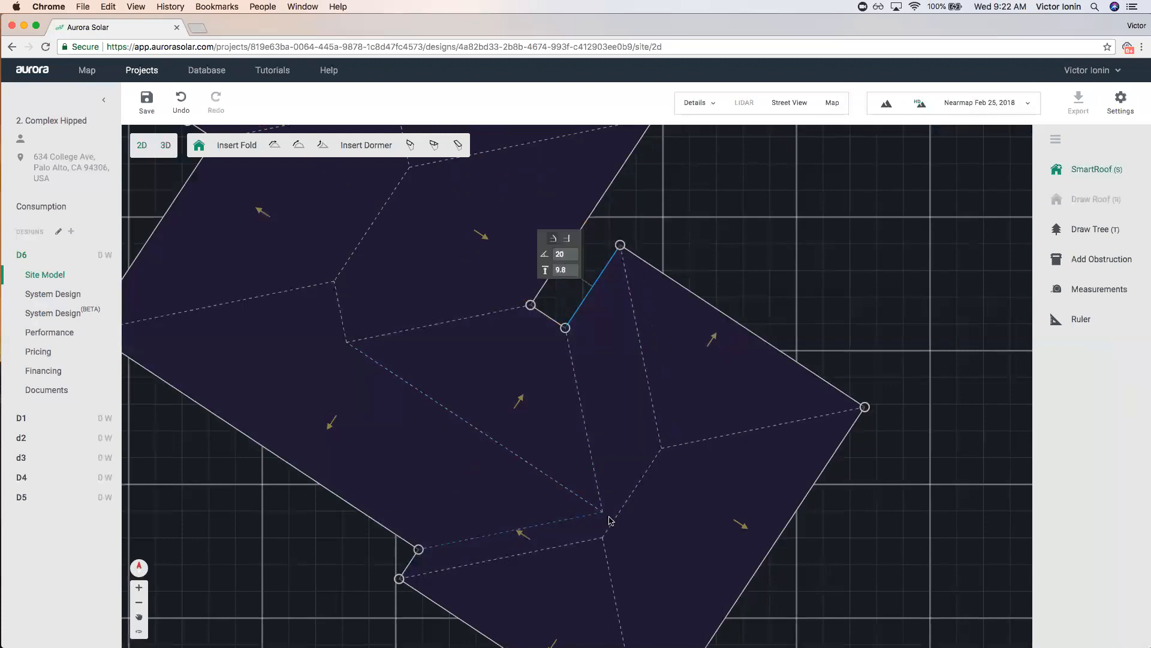
scroll(624, 368, "down", 2)
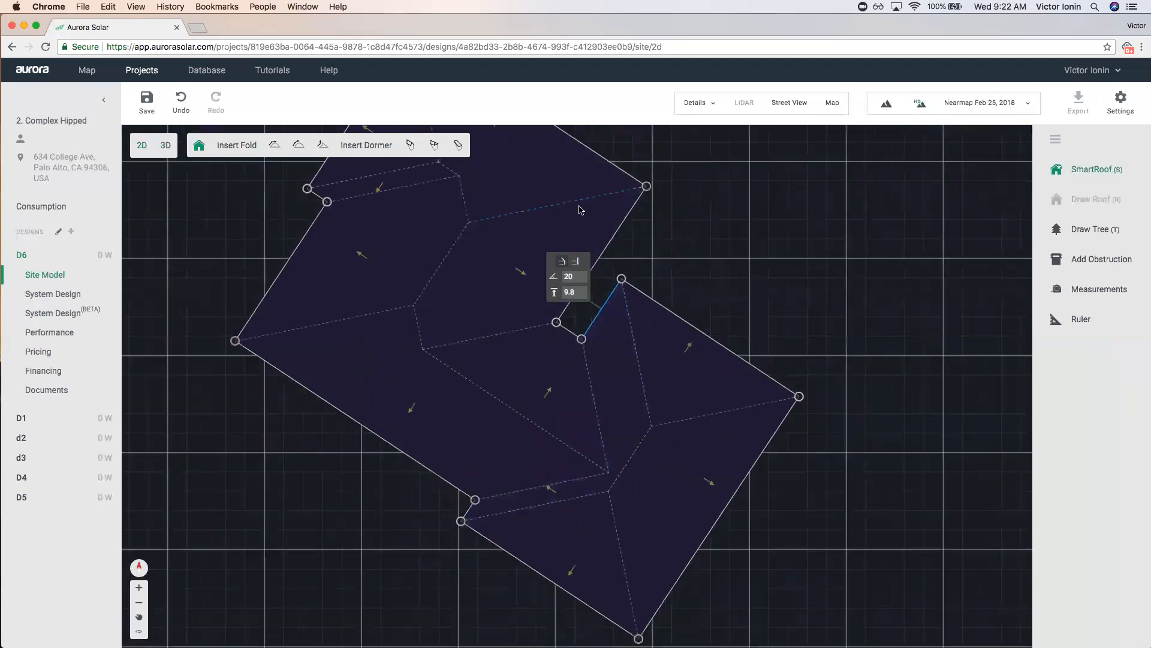
left_click(703, 258)
scroll(703, 257, "down", 3)
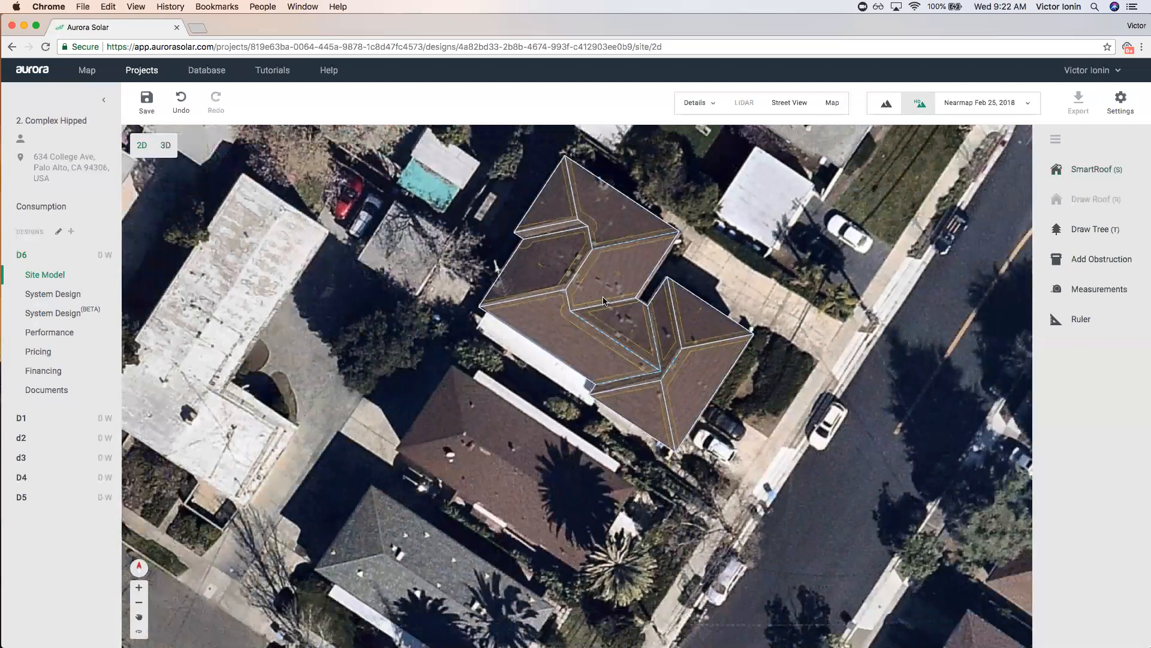
Save and enter 3D, toggle HD aerial imagery, and orbit around the house.
left_click(166, 145)
left_click(627, 366)
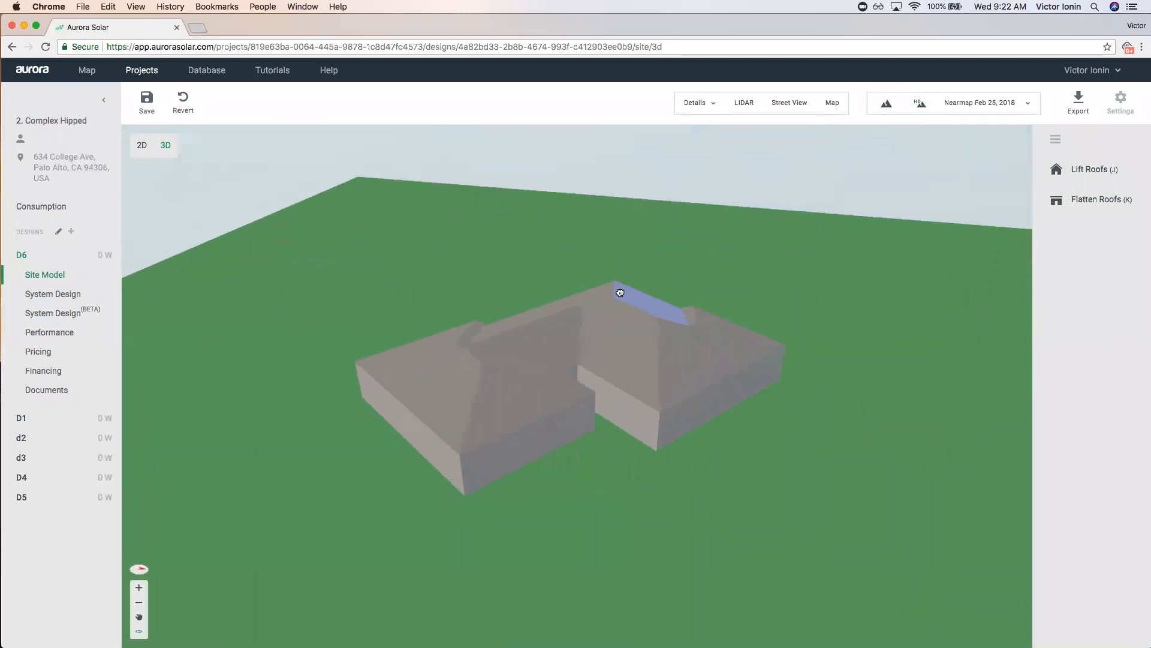
left_click(920, 103)
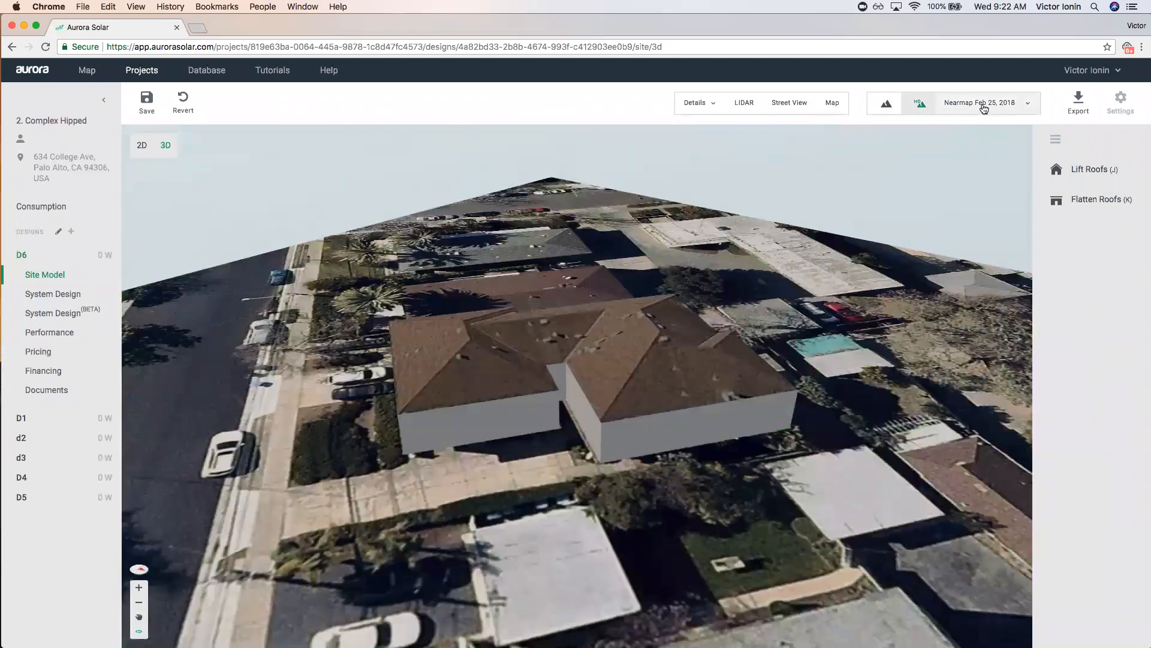
left_click_drag(721, 288, 735, 384)
left_click(920, 104)
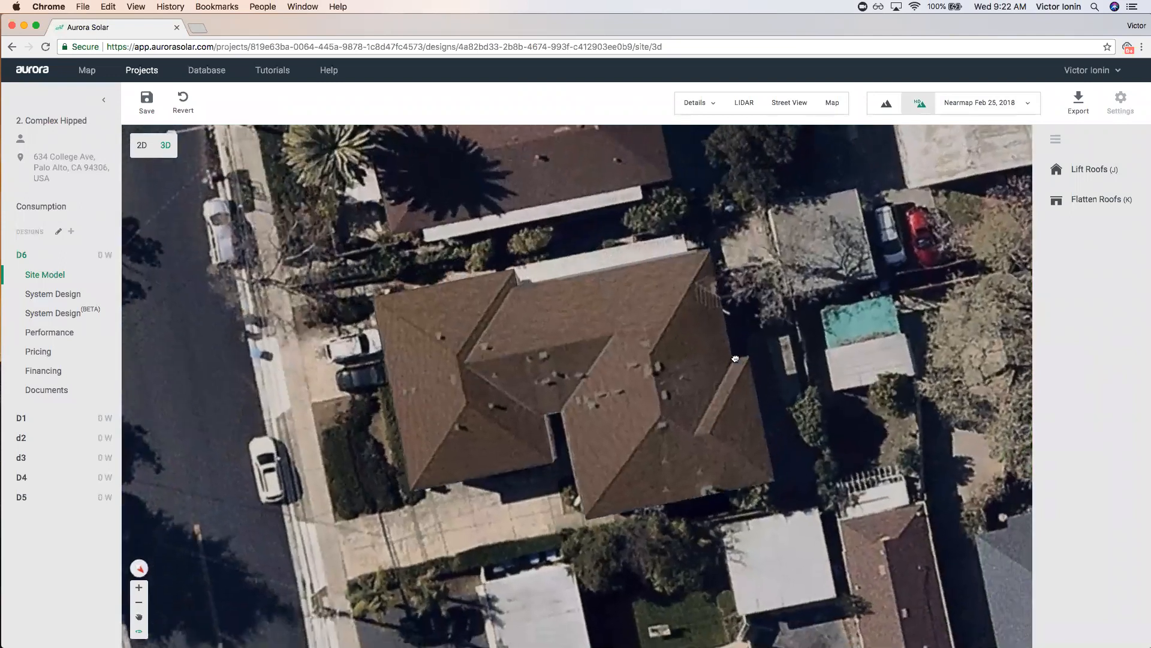
scroll(656, 391, "down", 5)
left_click(656, 390)
left_click(735, 340)
left_click_drag(735, 341, 833, 345)
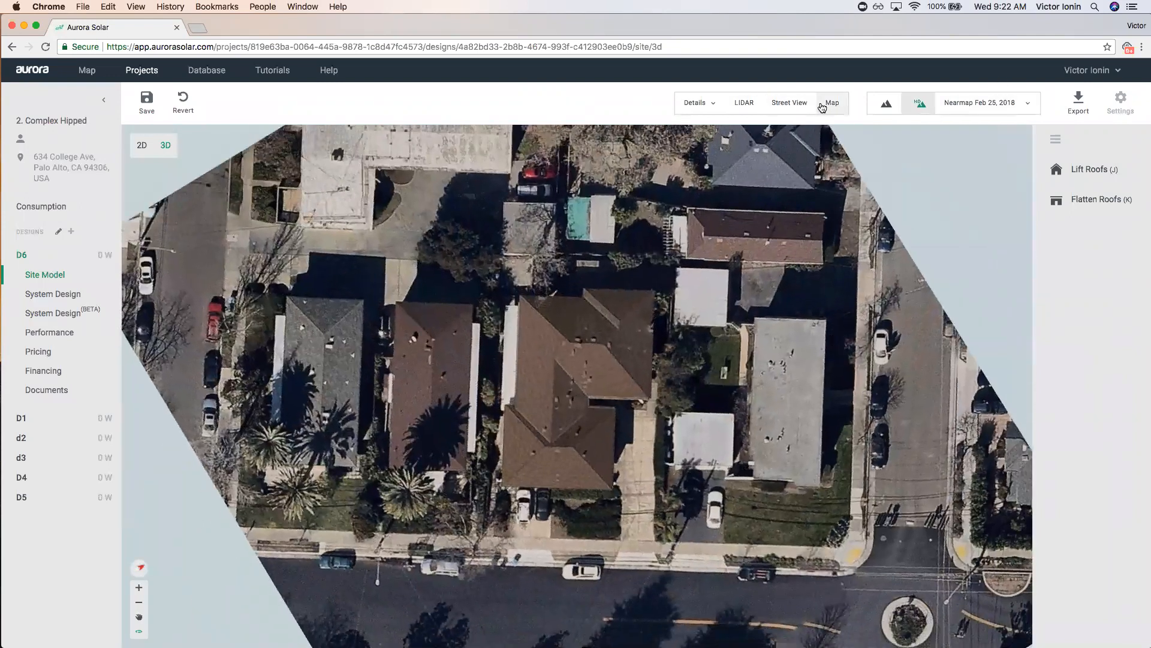
Switch the imagery source to Google, then return to 2D and save the changes.
left_click(989, 105)
left_click(973, 173)
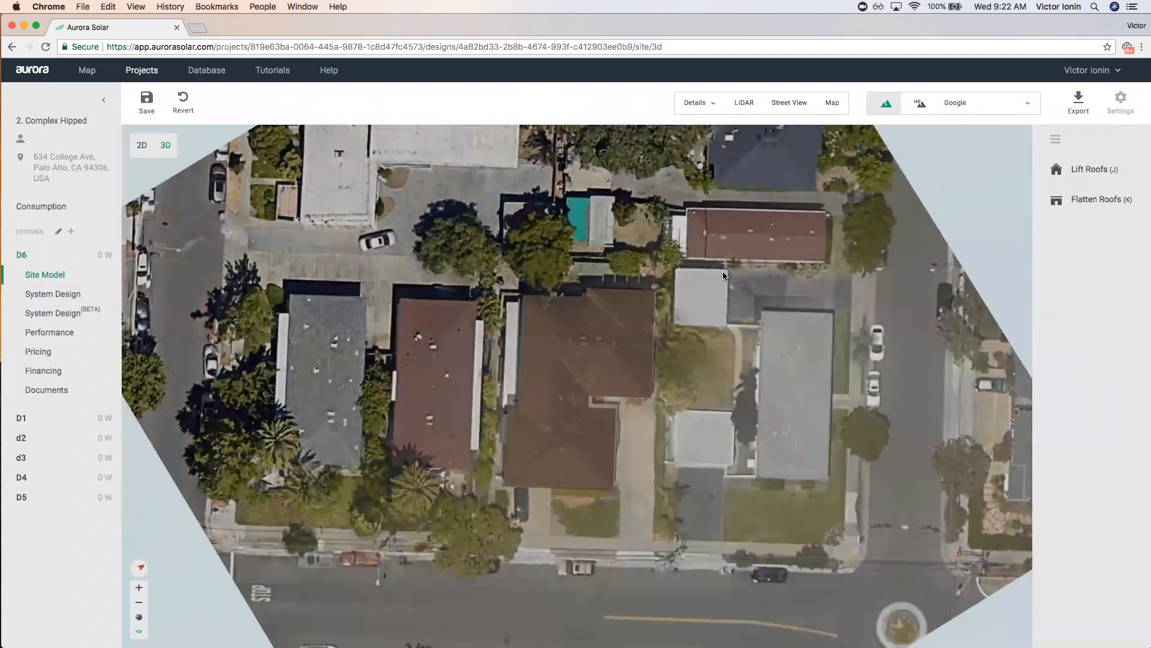
left_click(142, 145)
left_click(653, 364)
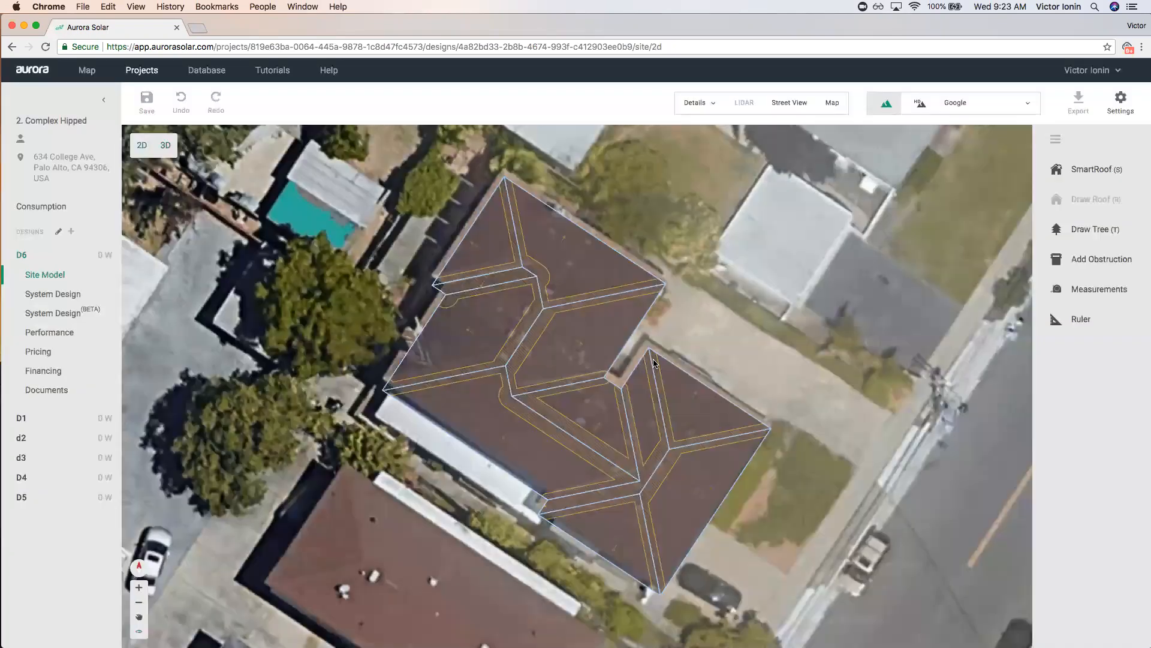
Move the roof outline off the house and switch the imagery to Bing.
scroll(696, 340, "down", 5)
left_click_drag(611, 372, 289, 455)
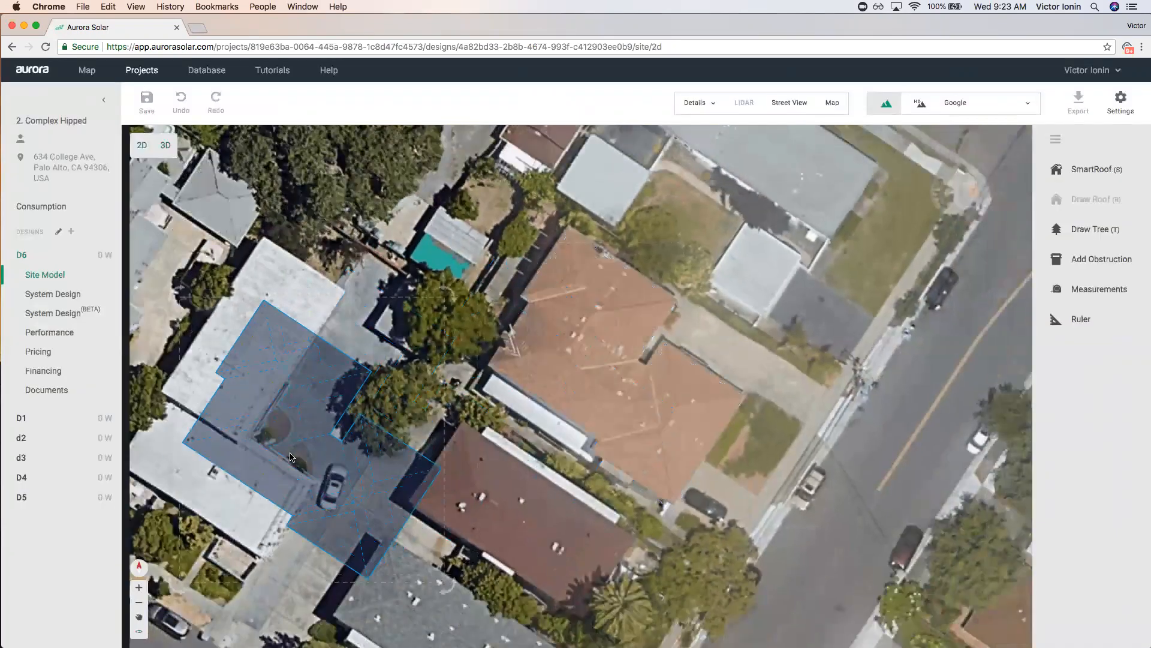
left_click(990, 108)
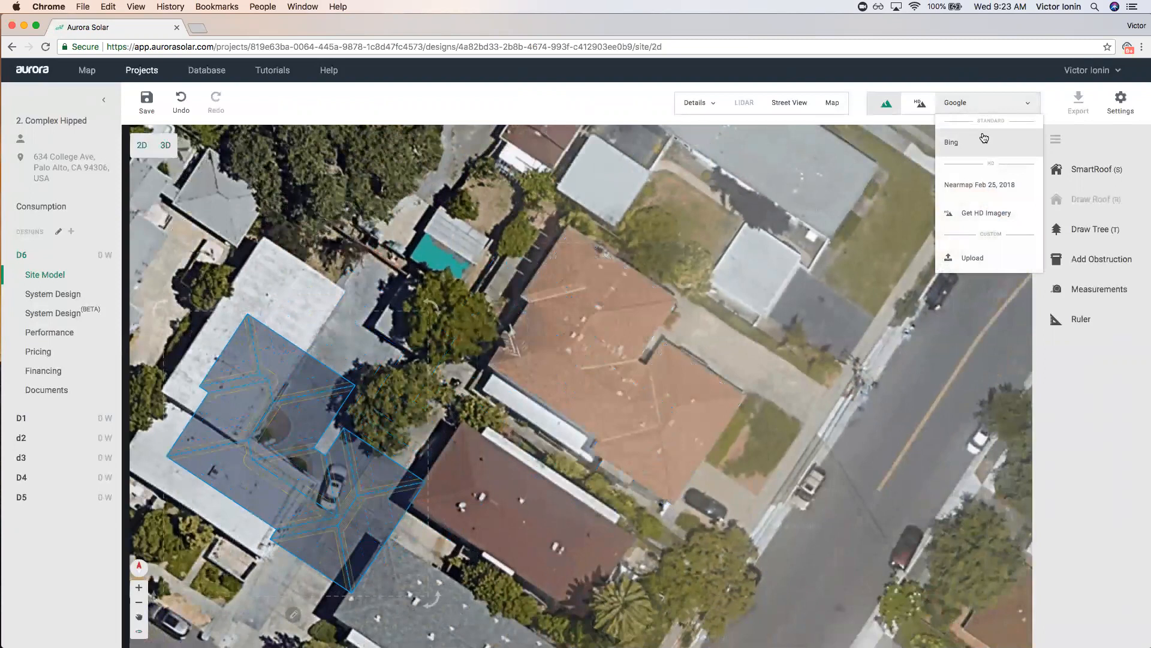
left_click(982, 107)
left_click(982, 107)
left_click(990, 144)
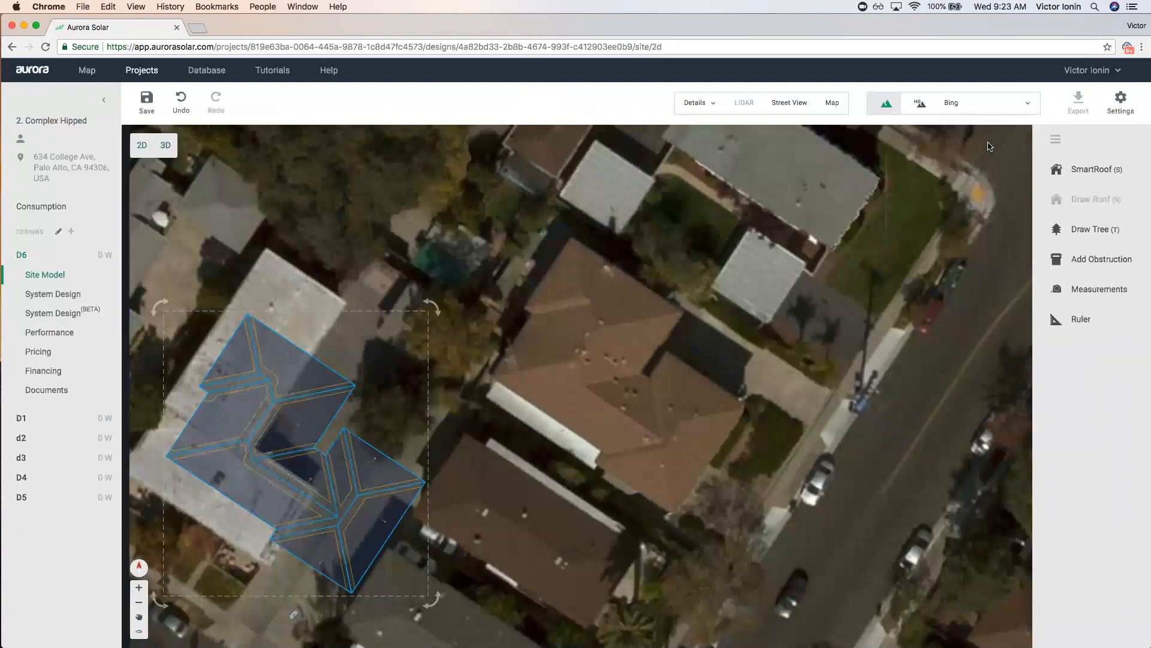
Switch to Nearmap Feb 25, 2018 imagery and move the roof onto the central house.
left_click(997, 106)
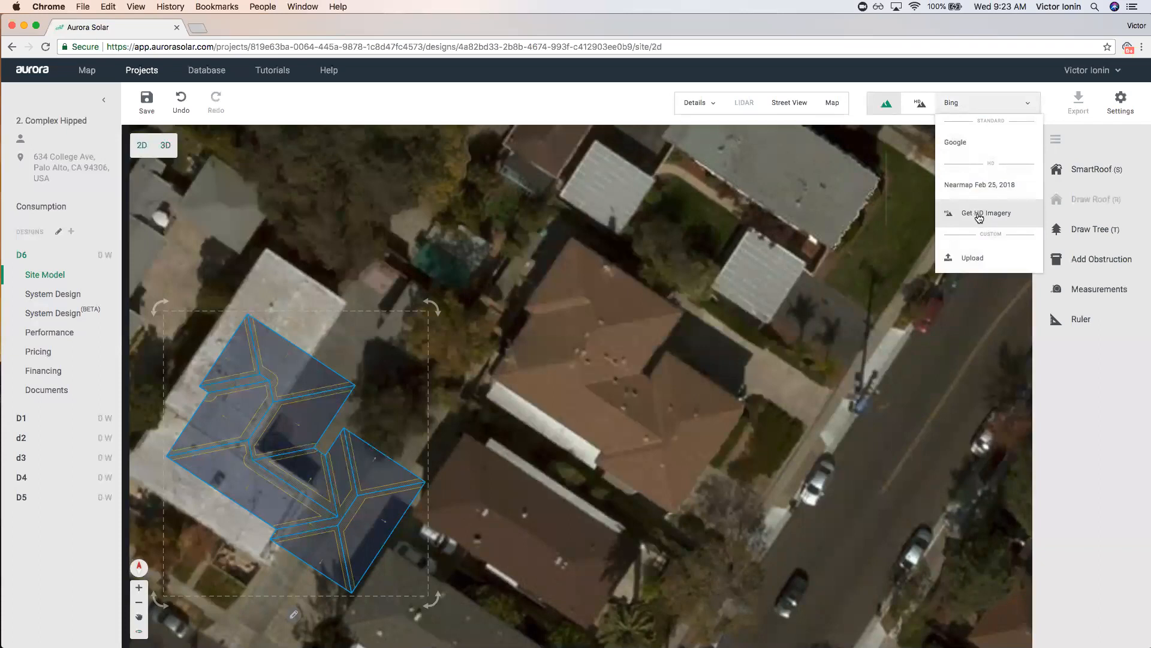
left_click(980, 184)
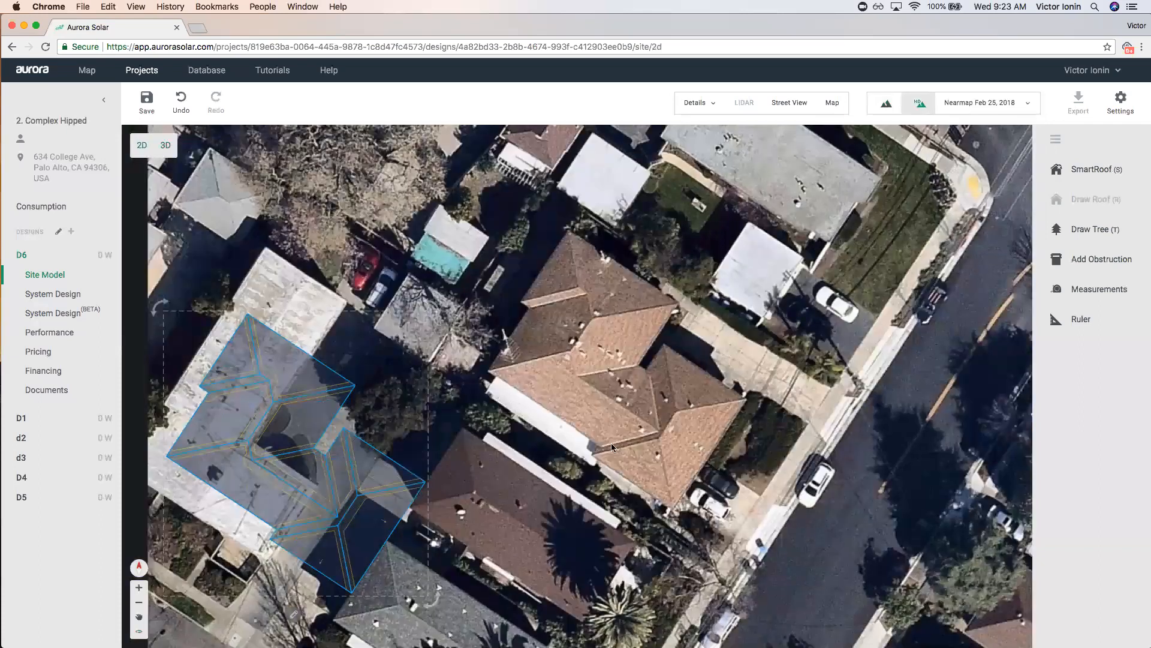
scroll(603, 266, "up", 2)
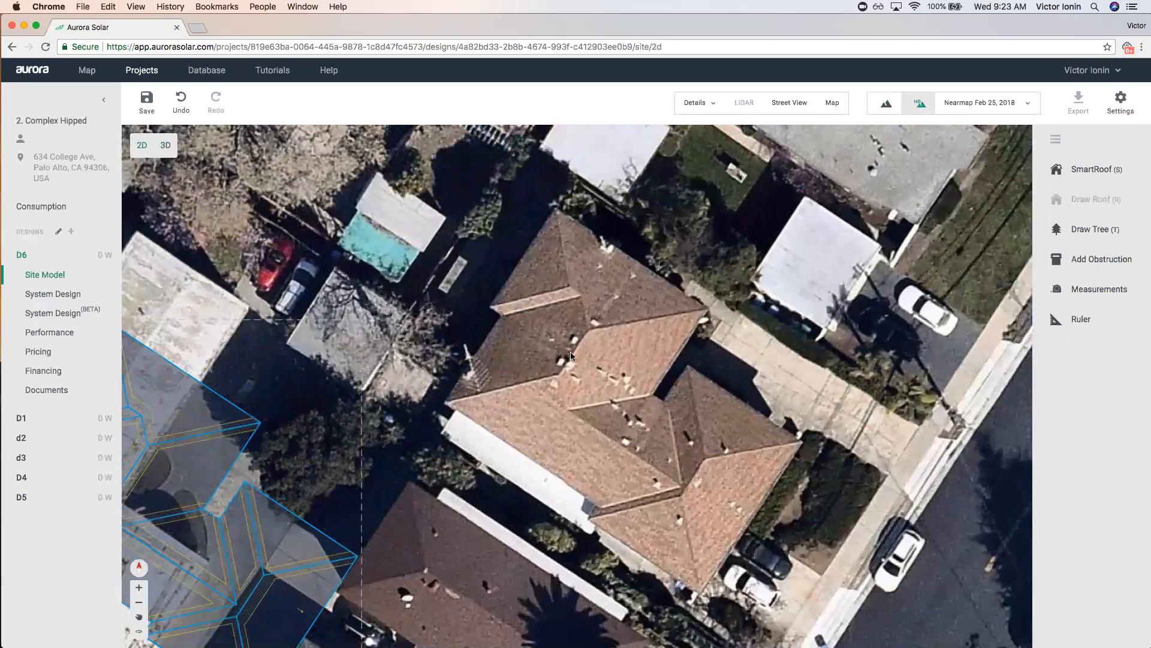
scroll(620, 358, "down", 3)
mouse_move(281, 490)
left_mouse_down()
mouse_move(442, 465)
mouse_move(626, 404)
left_mouse_up()
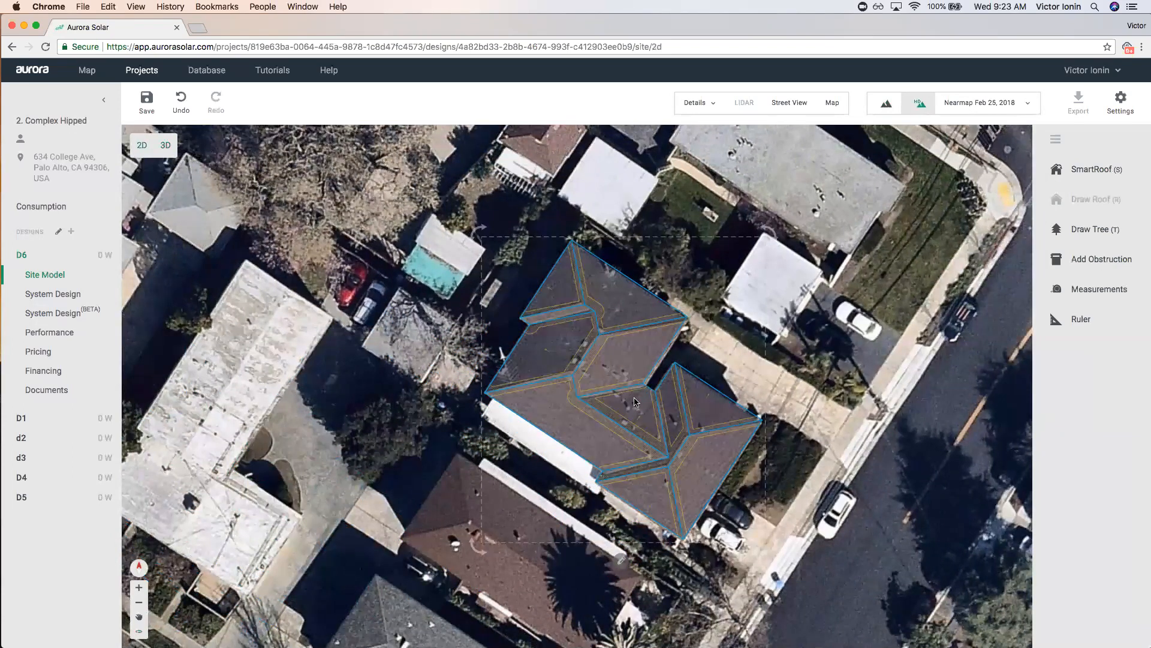
left_click(140, 72)
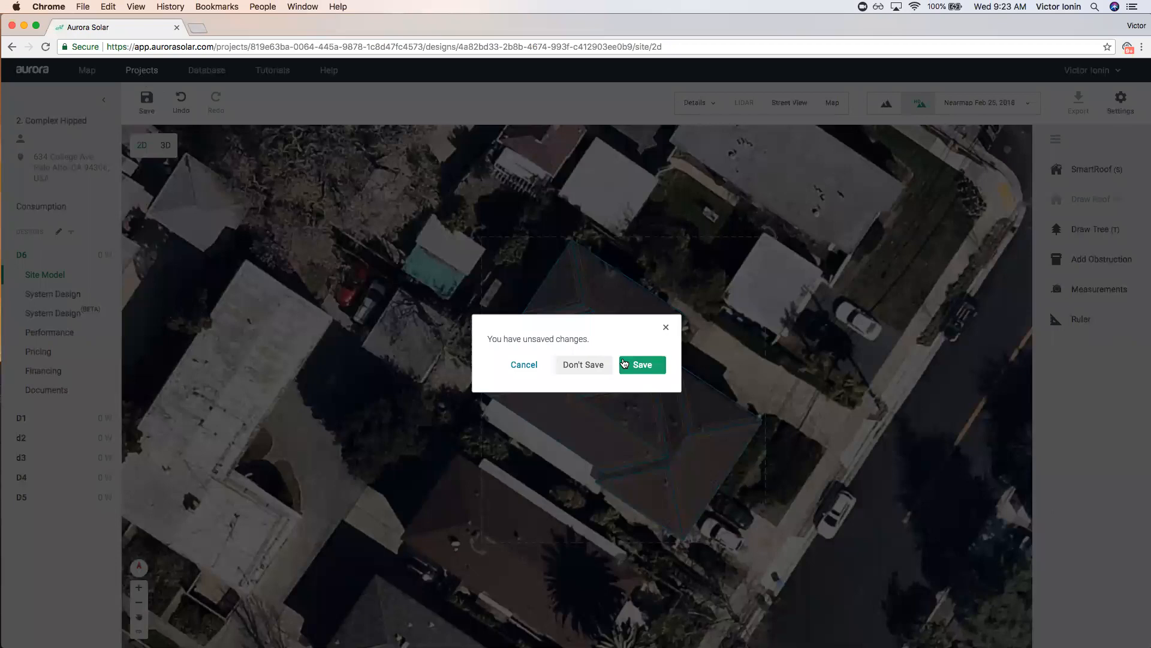
Save the Complex Hipped design, then create a new design D6 in the 3. Gabled project.
left_click(643, 366)
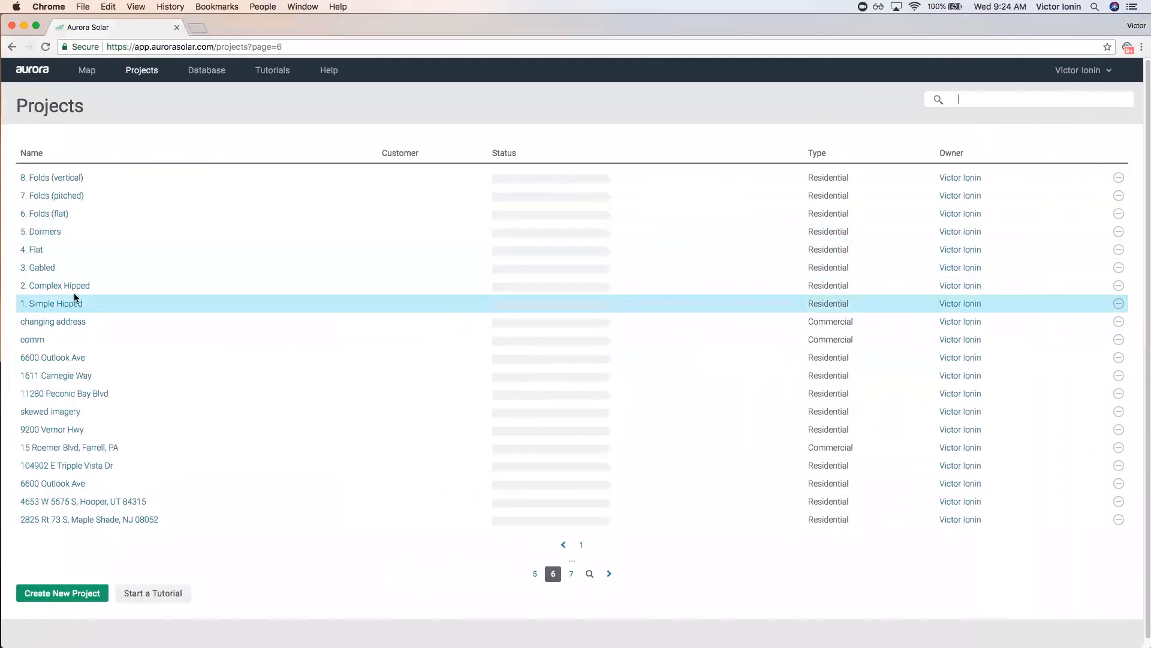
left_click(41, 269)
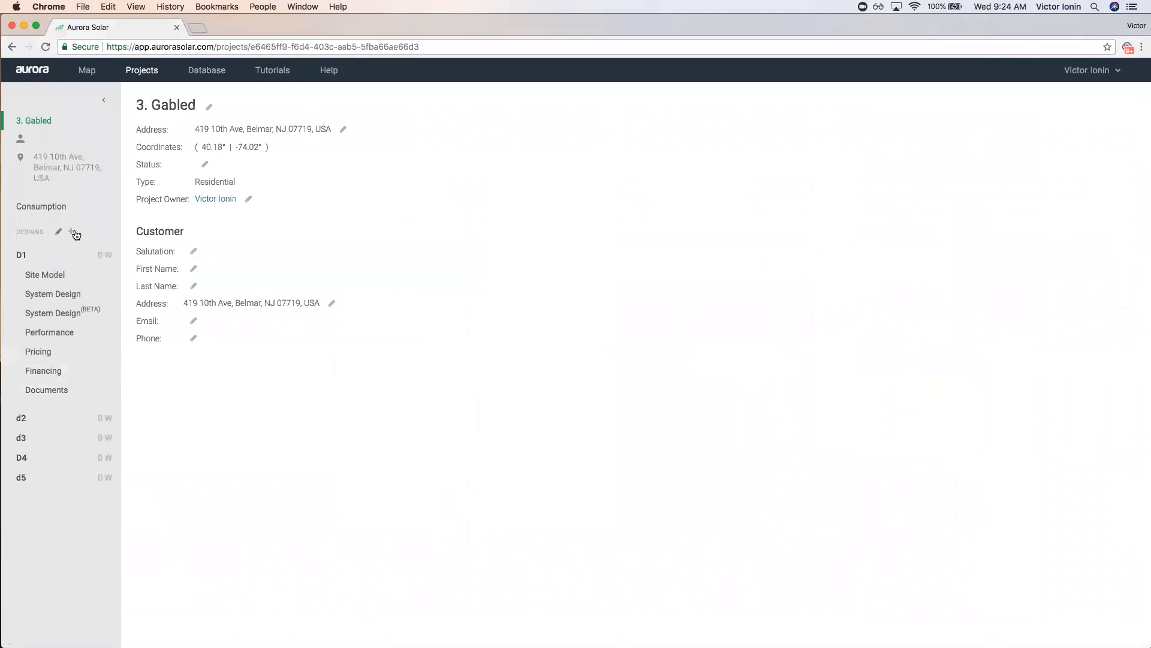
left_click(71, 232)
type("D6")
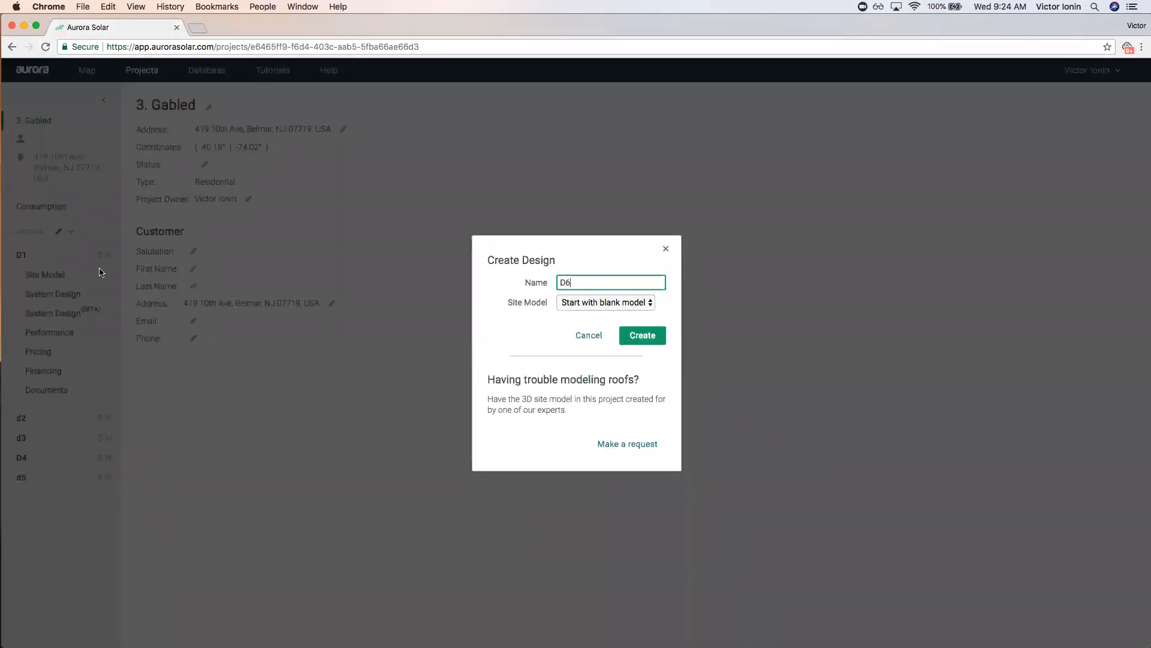
left_click(624, 335)
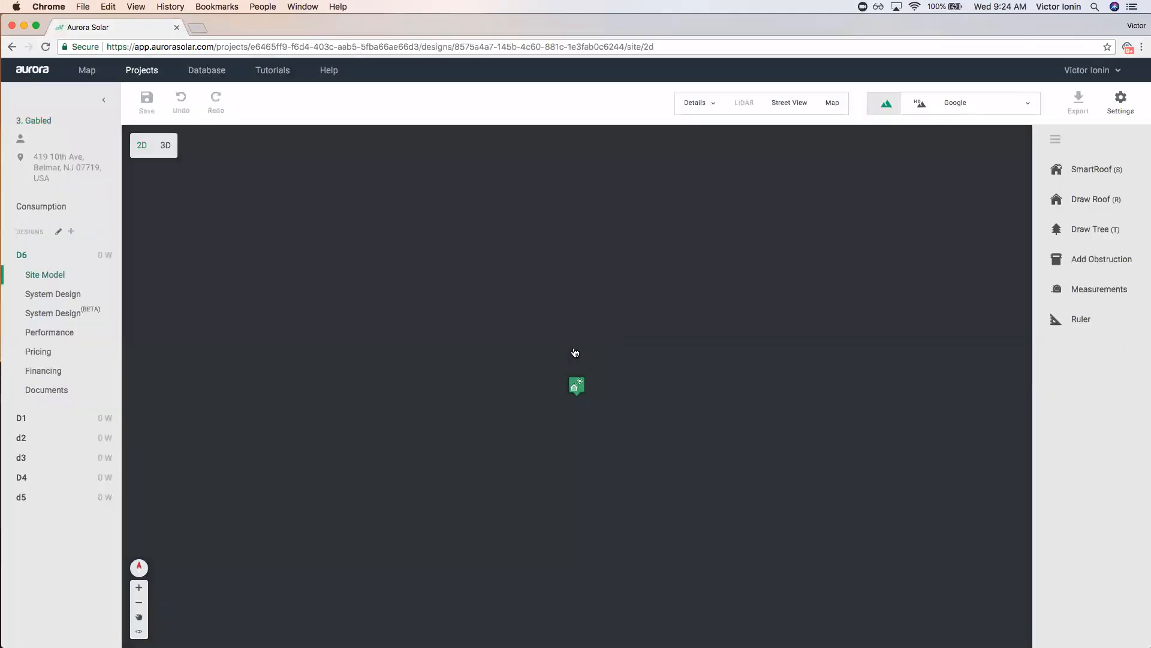
scroll(586, 395, "up", 5)
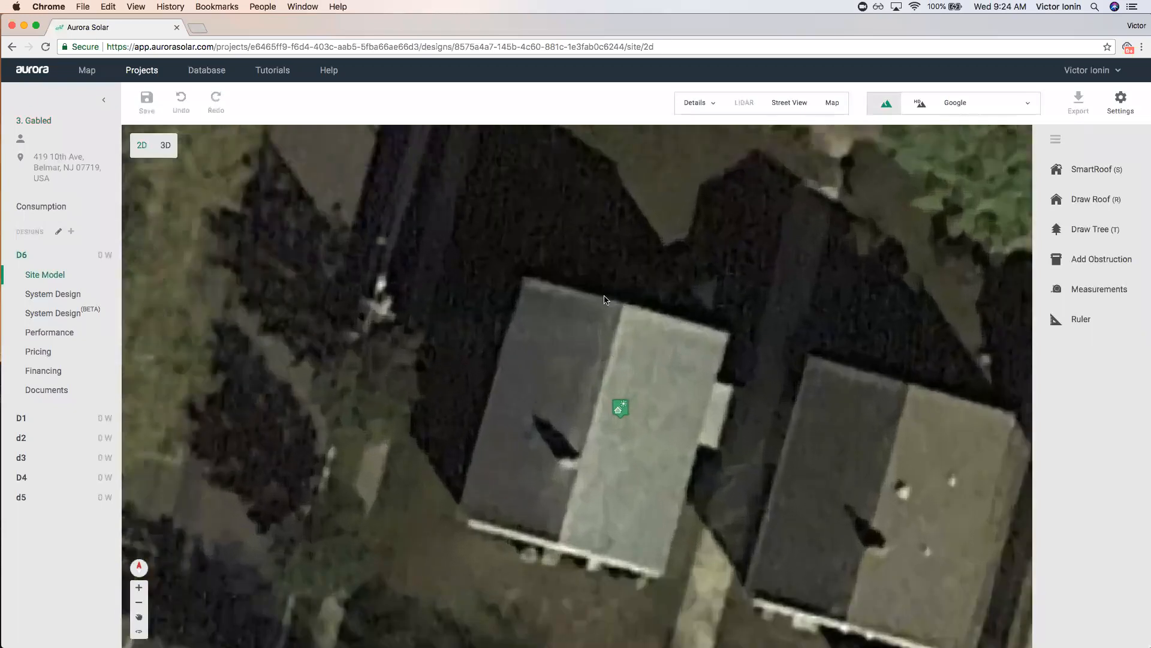
scroll(618, 408, "down", 2)
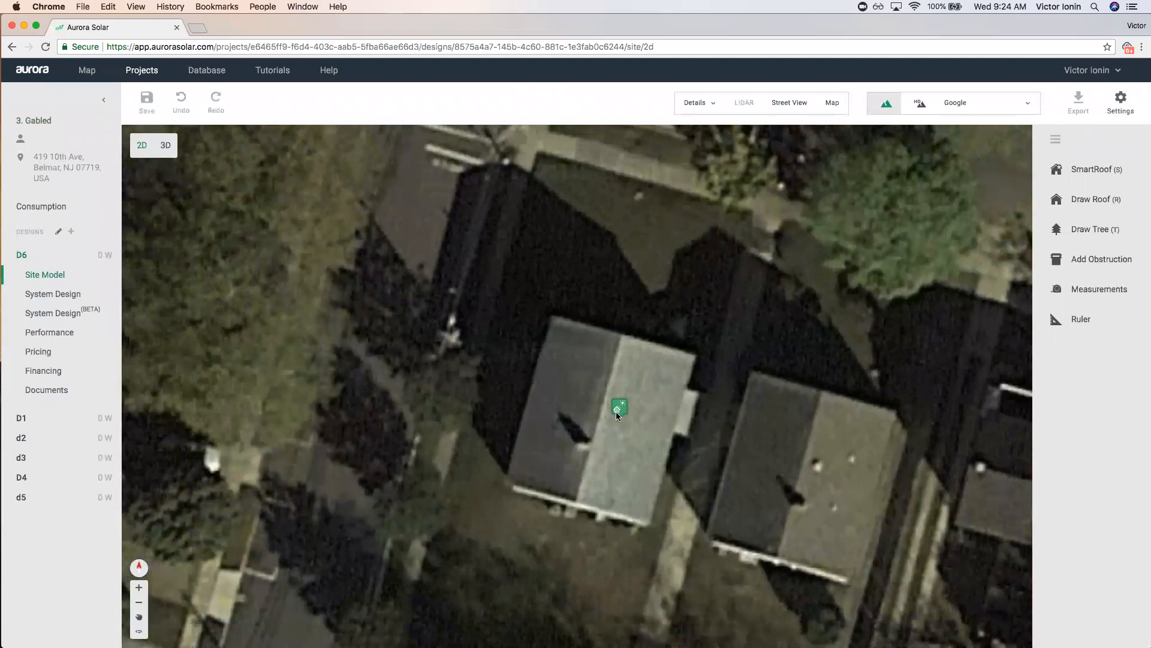
left_click(809, 112)
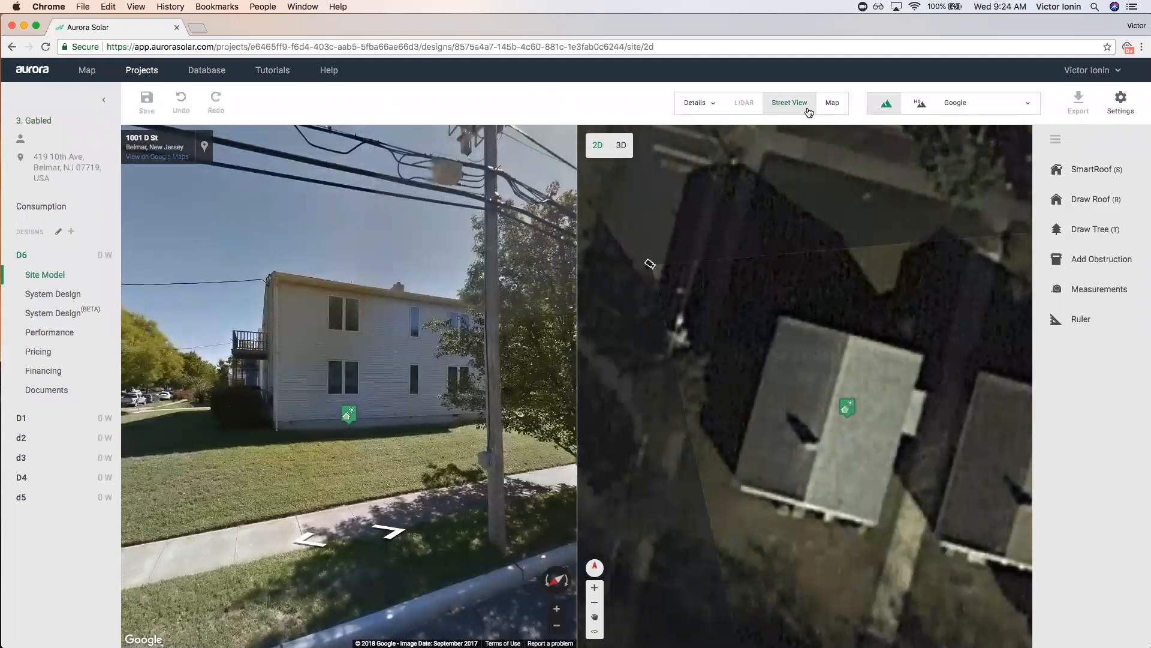
left_click(831, 108)
left_click(958, 106)
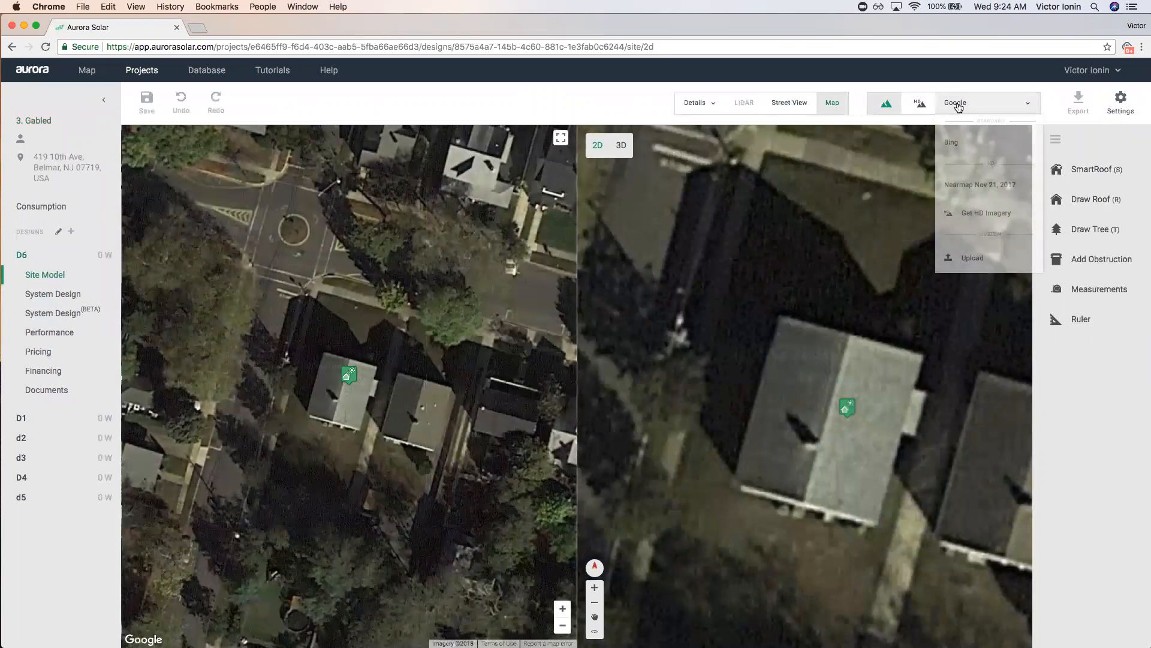
left_click(955, 143)
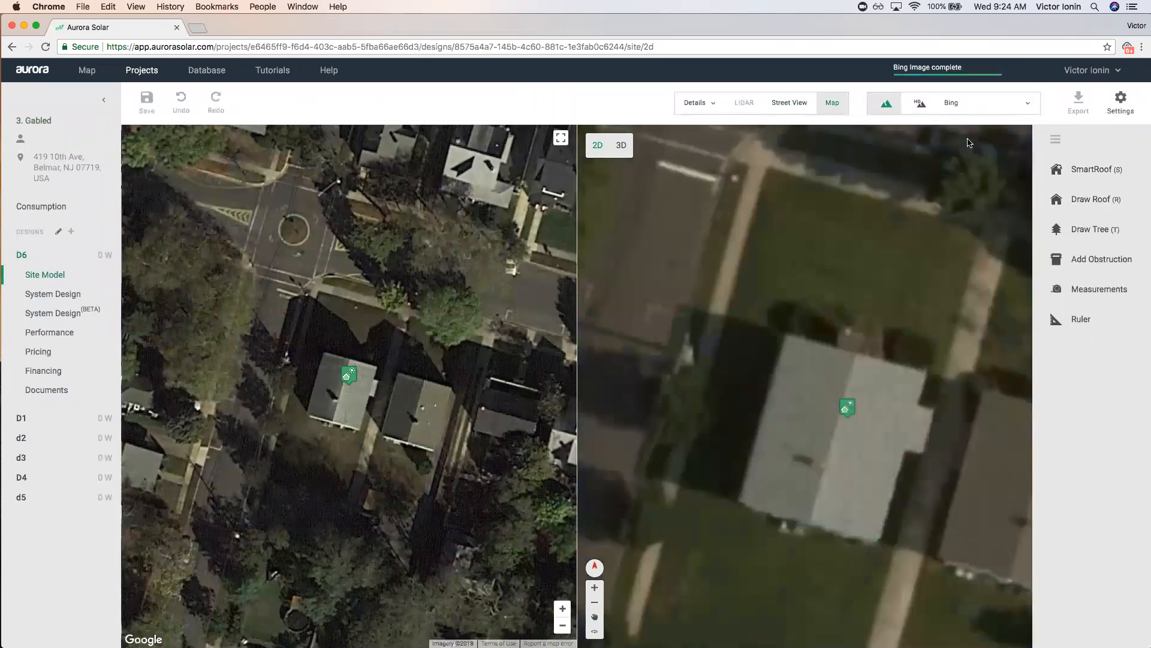
left_click(969, 106)
left_click(953, 144)
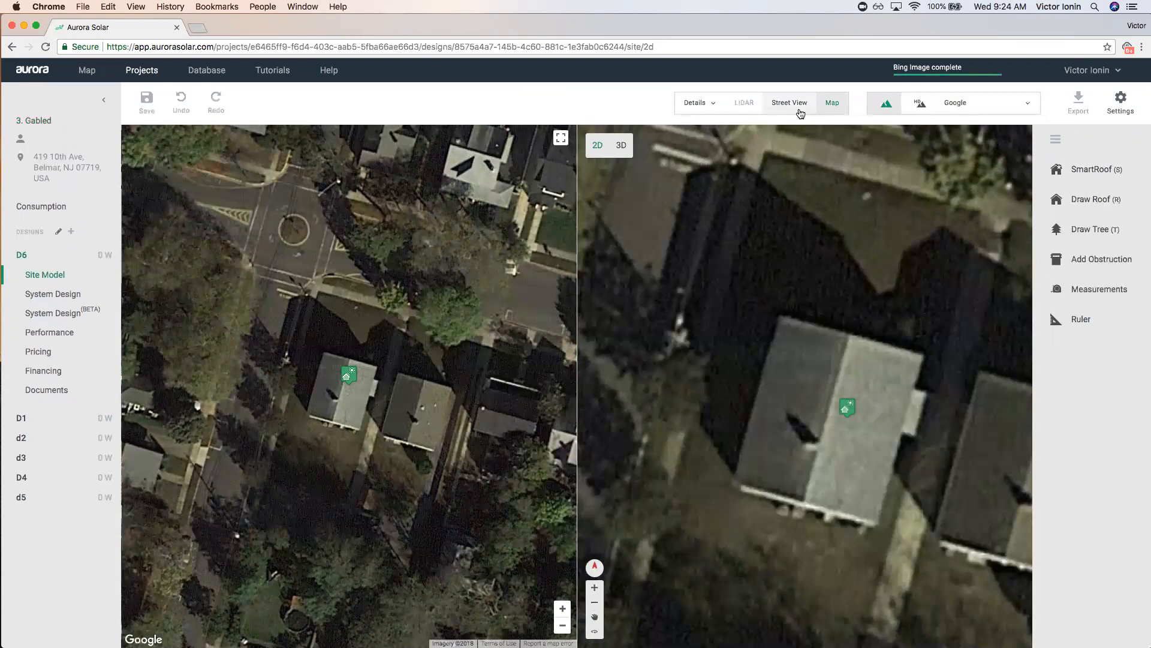
left_click(830, 105)
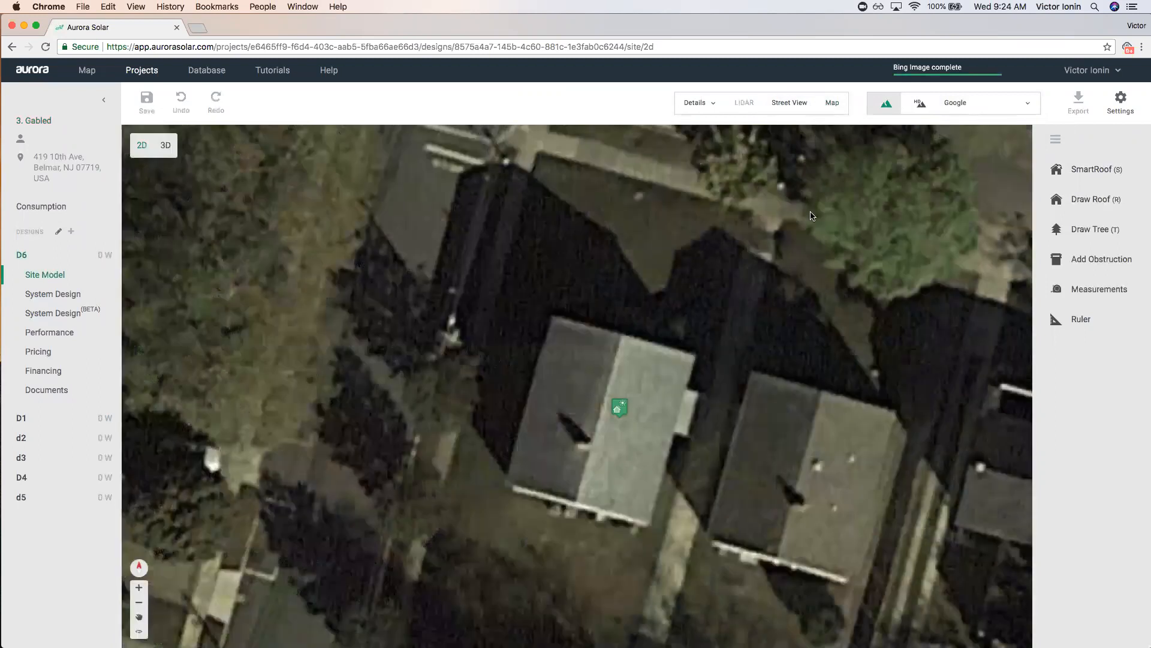
Start a pitched SmartRoof outline with top-left and top-right corners, then abandon that attempt.
left_click(1098, 171)
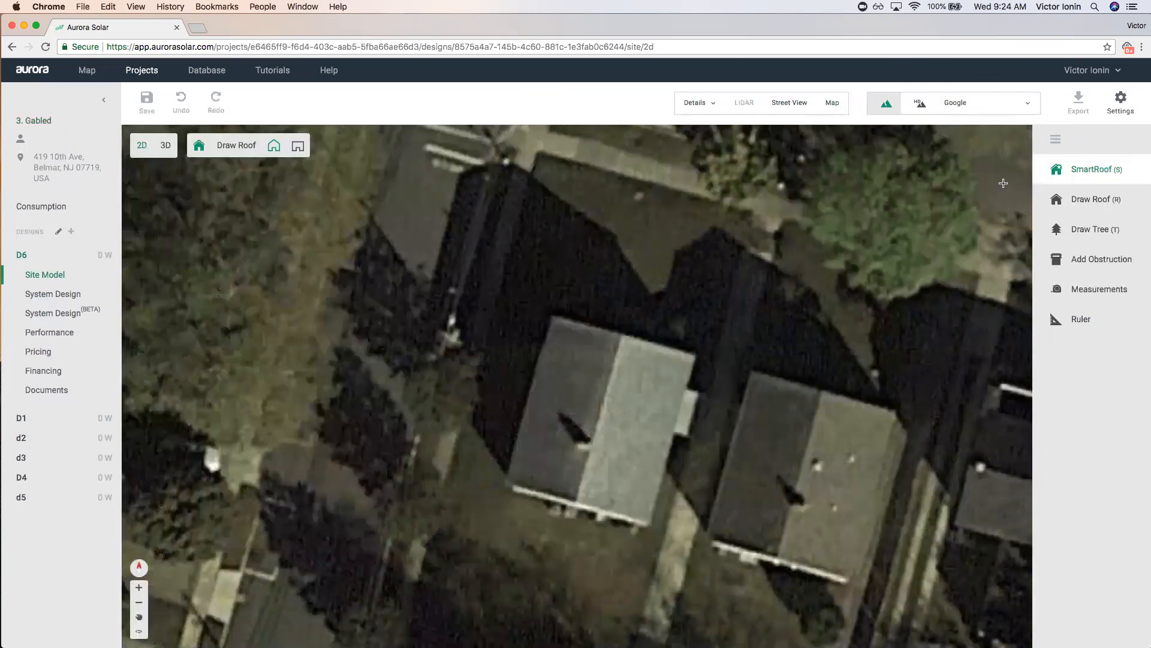
left_click(273, 147)
scroll(626, 350, "up", 2)
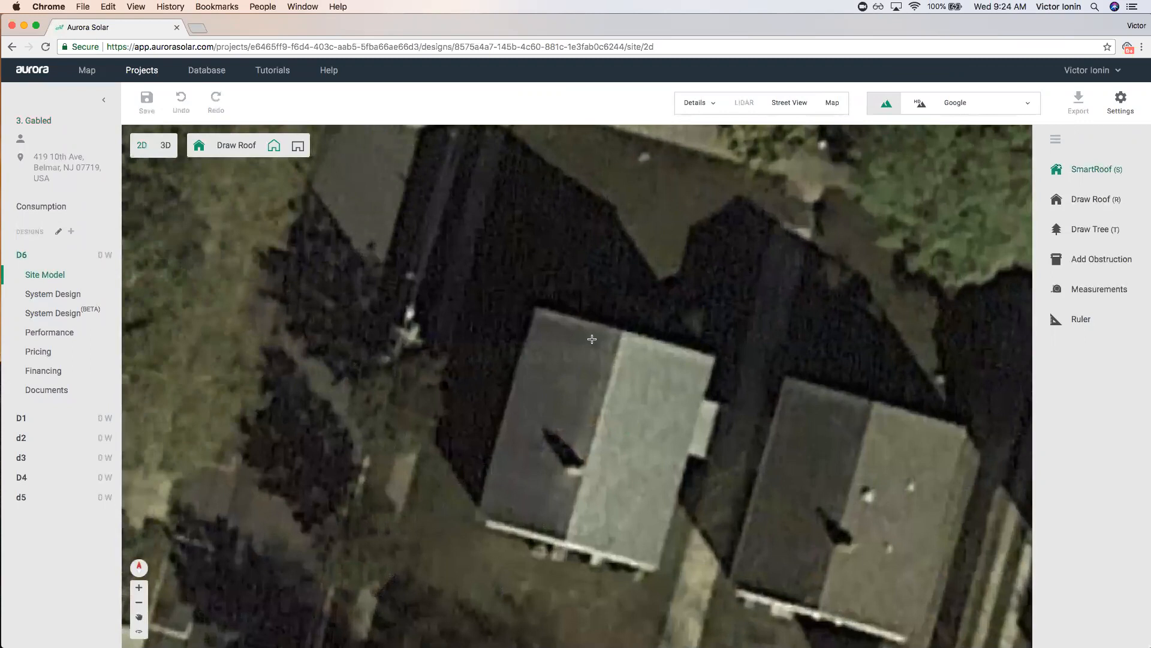
left_click(538, 310)
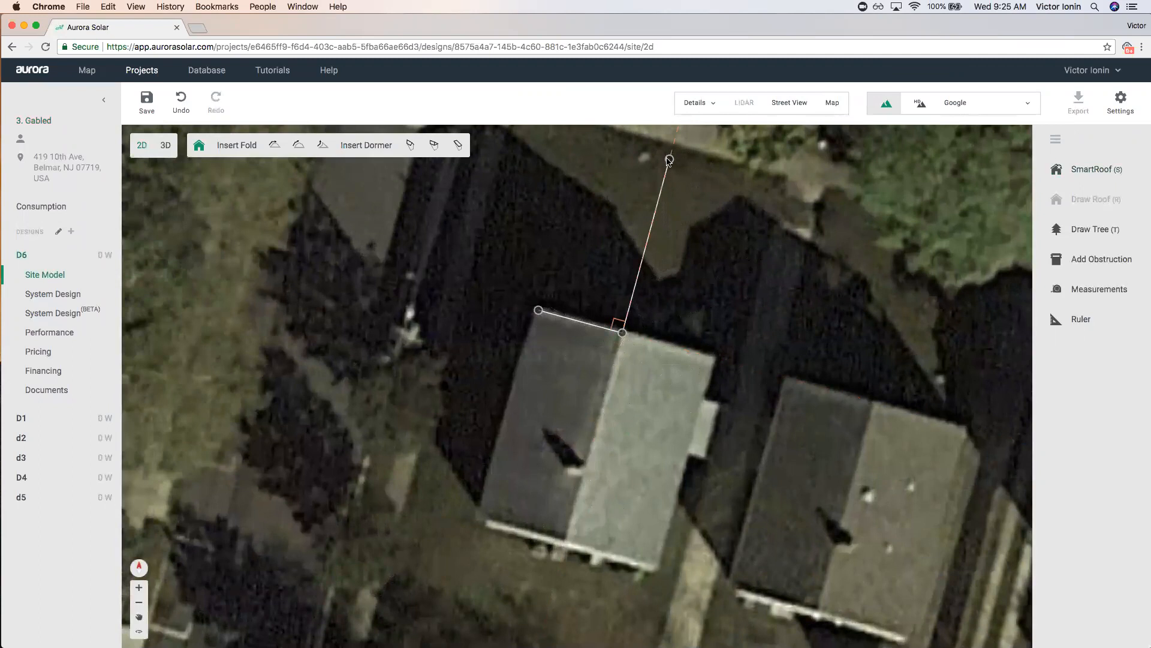
left_click(715, 360)
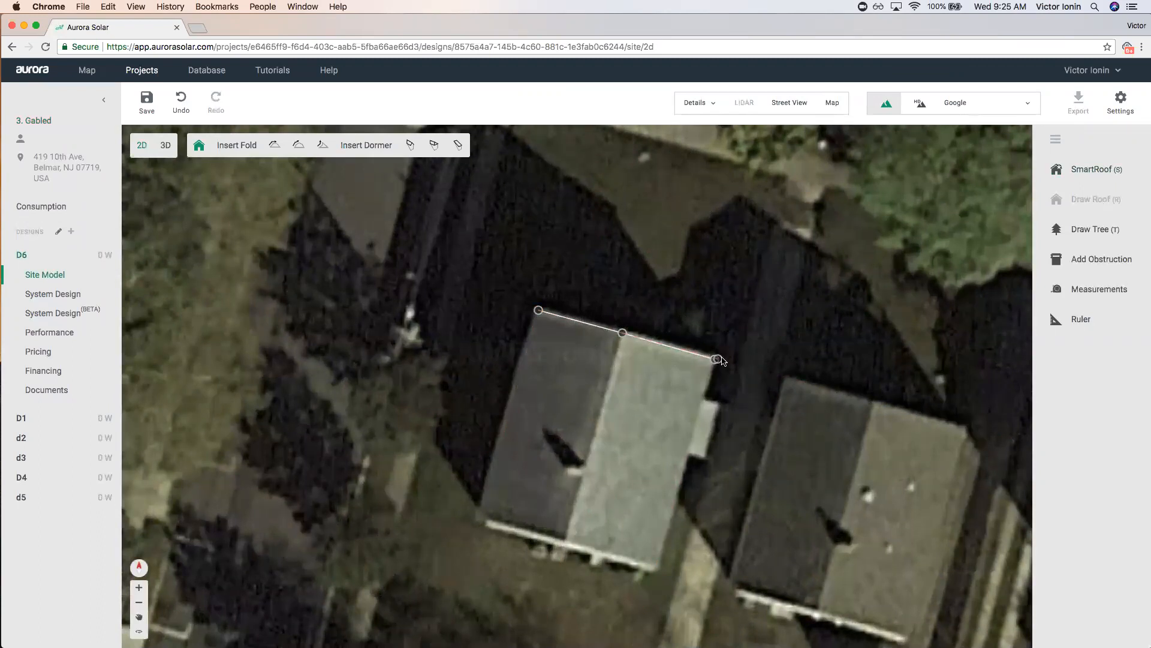
key("Escape")
key("Escape")
left_click(636, 340)
Restart the pitched roof outline, placing its top-left, top-right, bottom-right and bottom-left corners.
left_click(1091, 169)
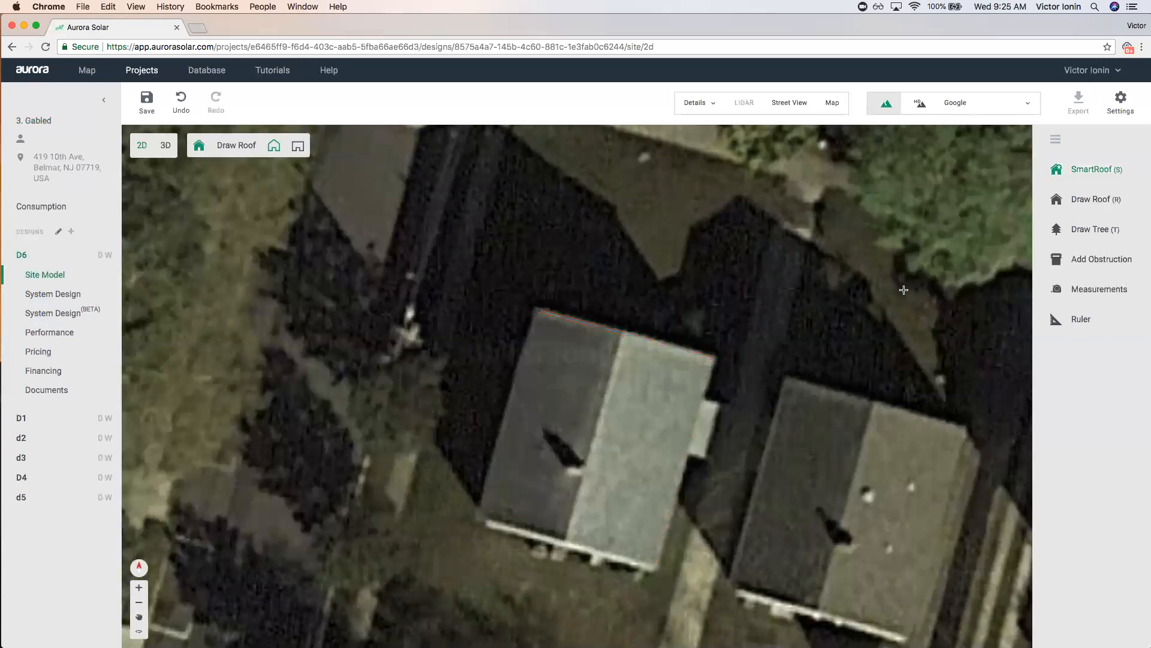
left_click(536, 310)
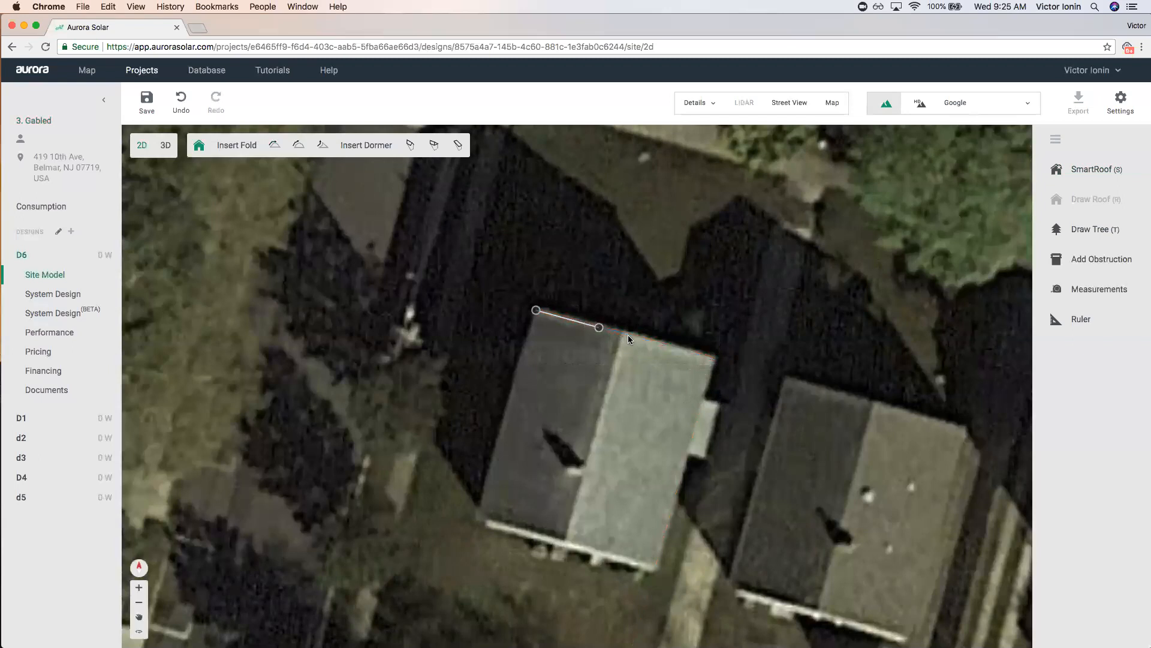
left_click(713, 359)
left_click(657, 569)
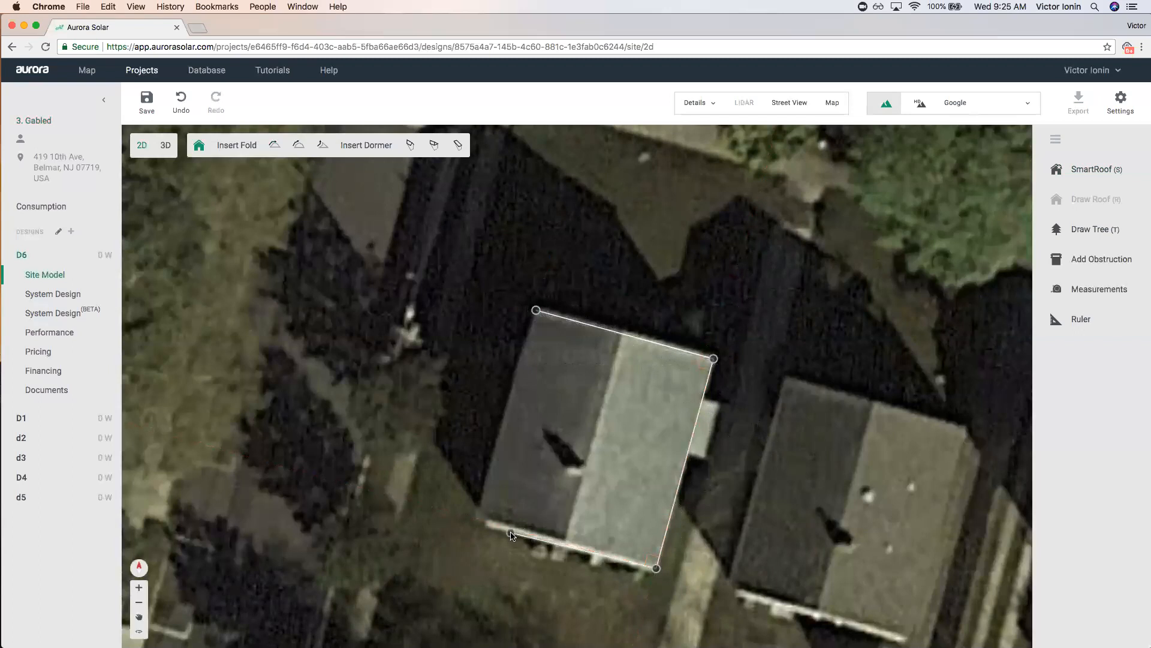
left_click(479, 520)
Close the outline into a hip roof, then unpitch its top facet to make a gable.
left_click(536, 310)
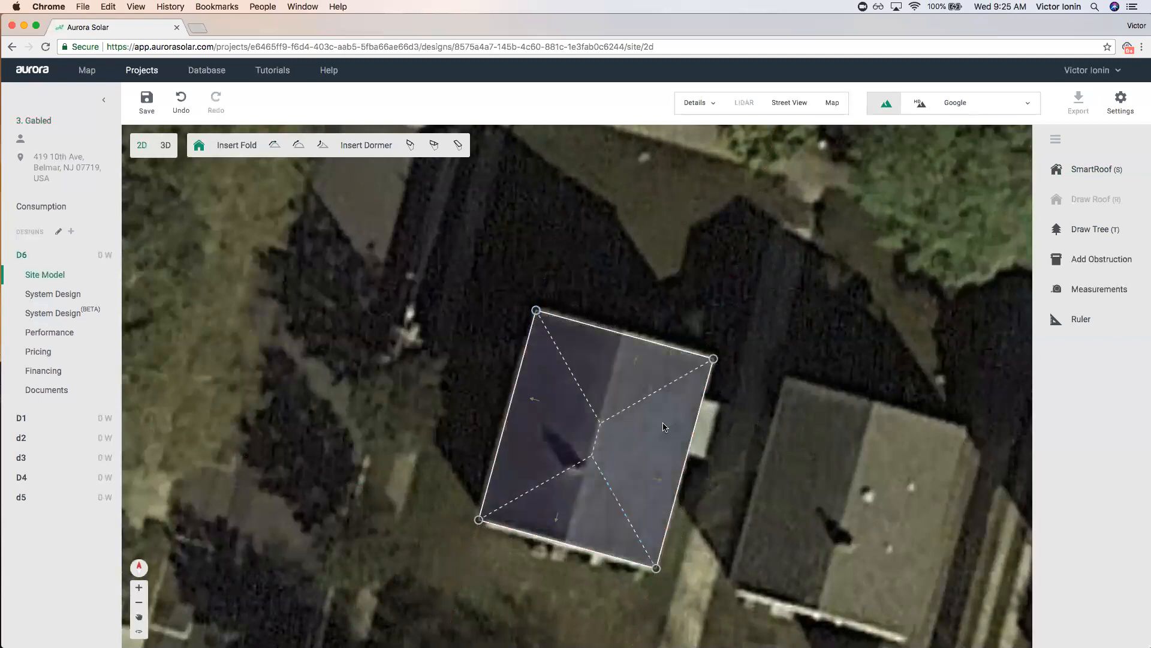
scroll(548, 377, "down", 2)
left_click_drag(548, 377, 483, 343)
scroll(482, 343, "up", 2)
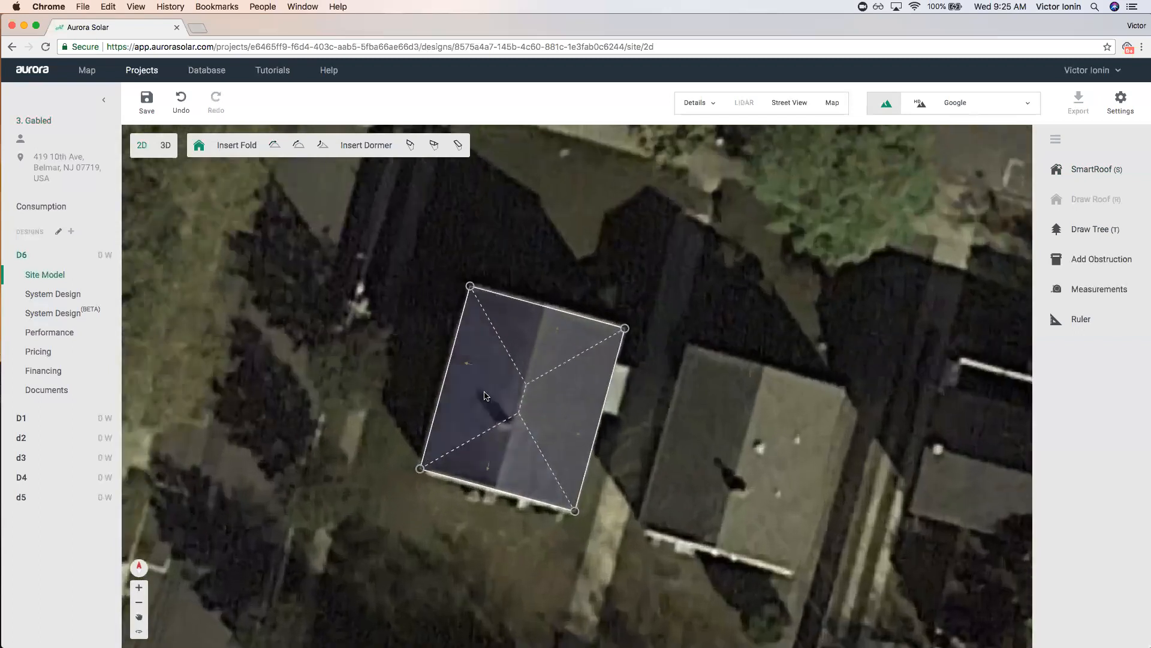
scroll(483, 343, "up", 1)
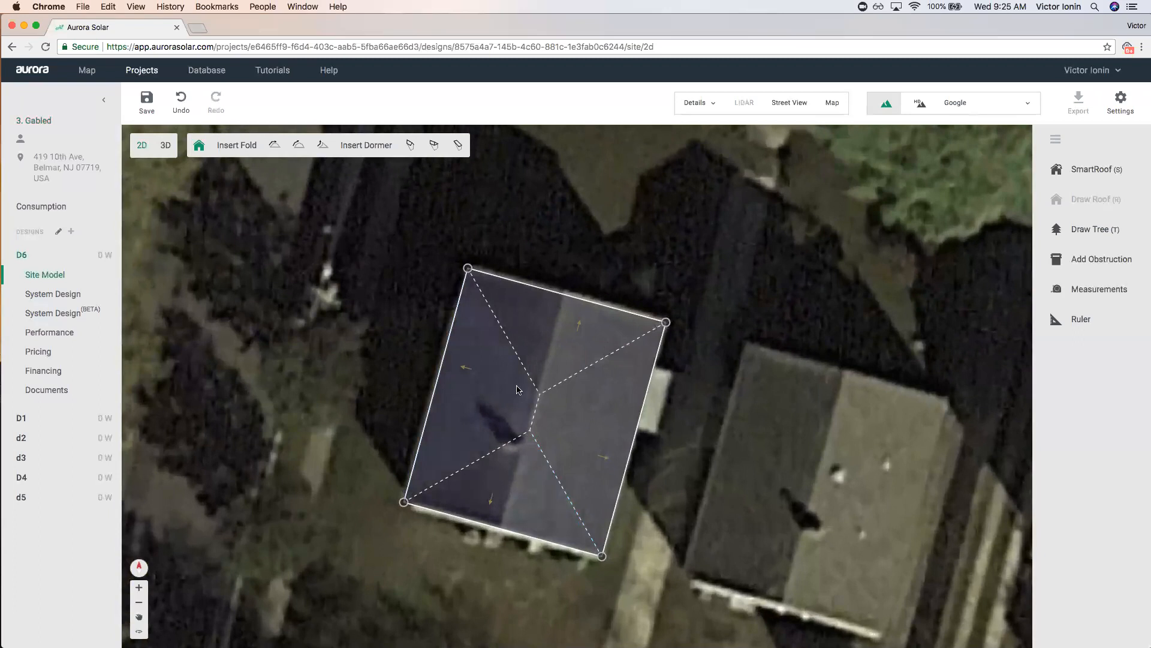
left_click(541, 325)
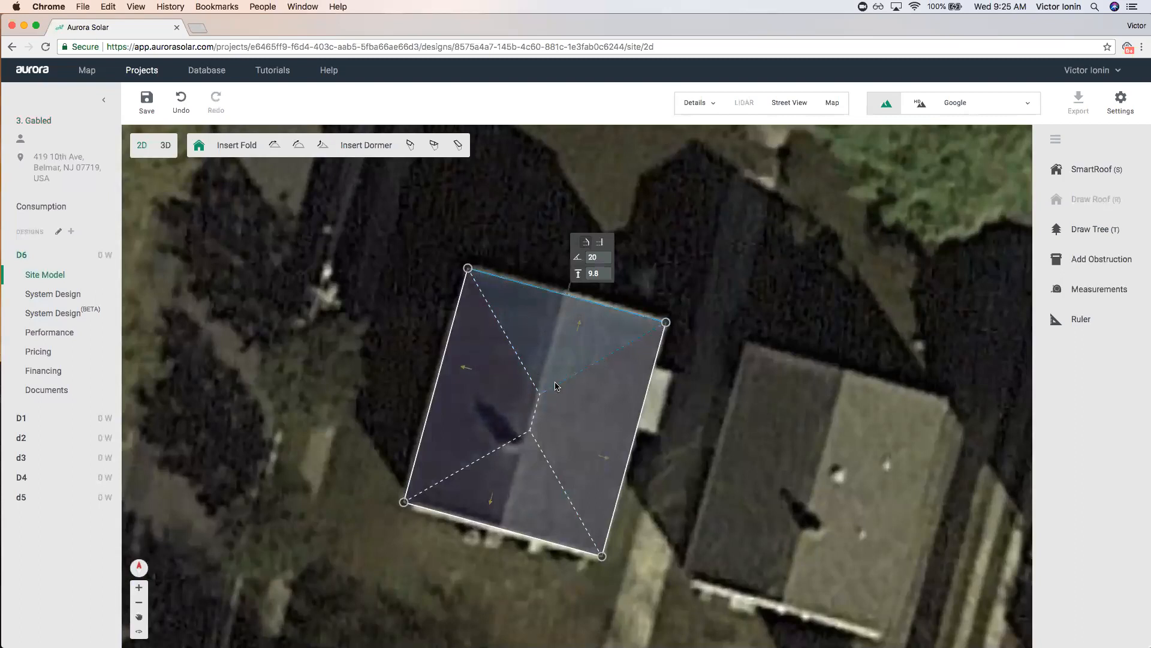
left_click(602, 244)
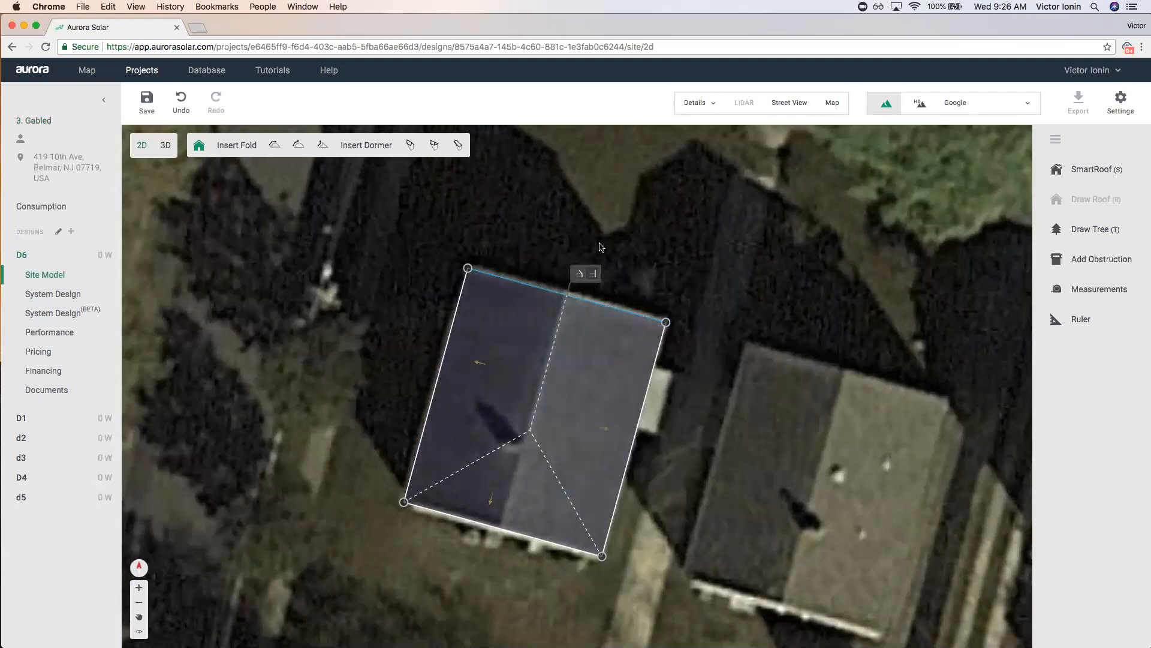
Unpitch the lower hip end into a gable, then toggle the top edge between hip and gable.
left_click(501, 494)
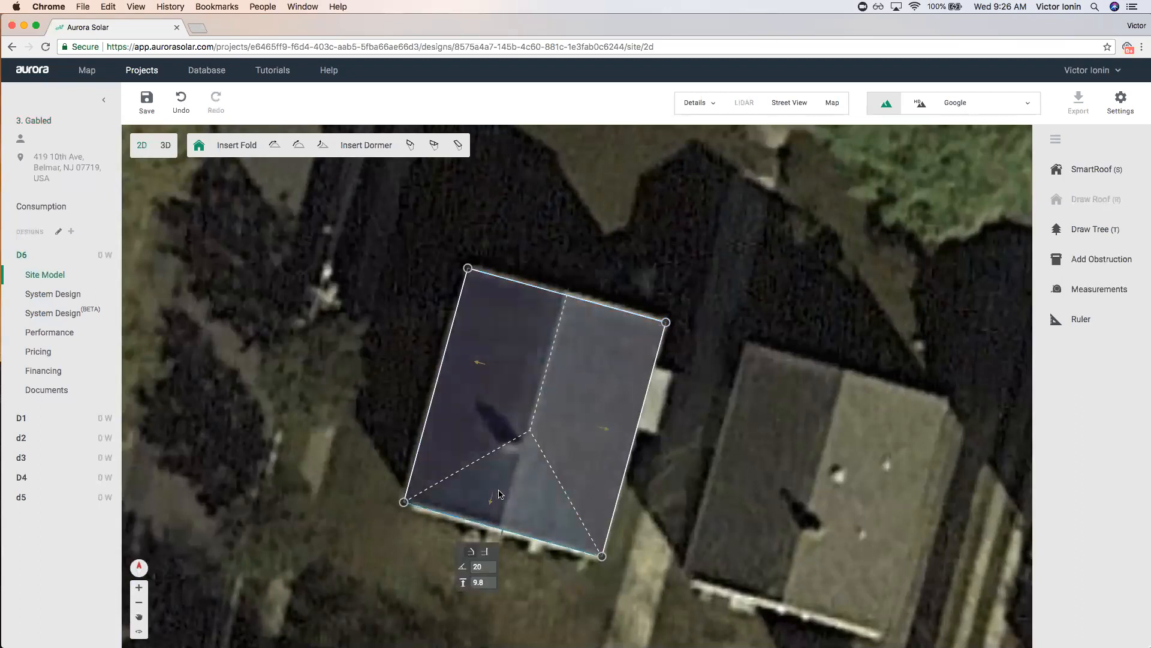
left_click(484, 552)
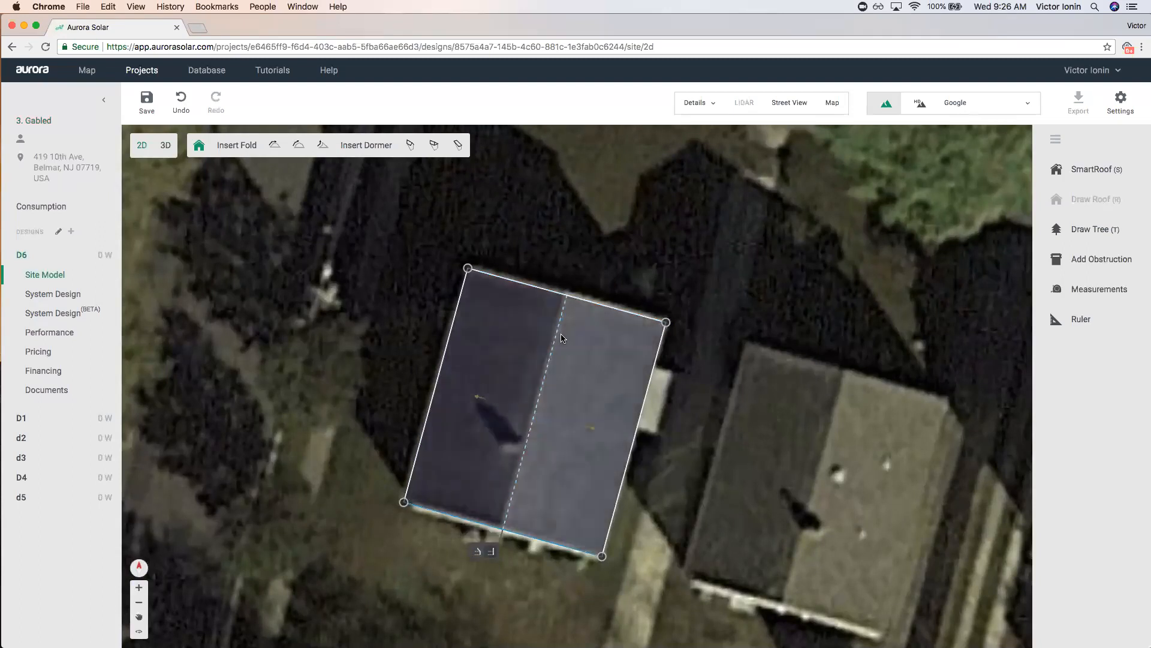
left_click(540, 291)
scroll(541, 291, "up", 3)
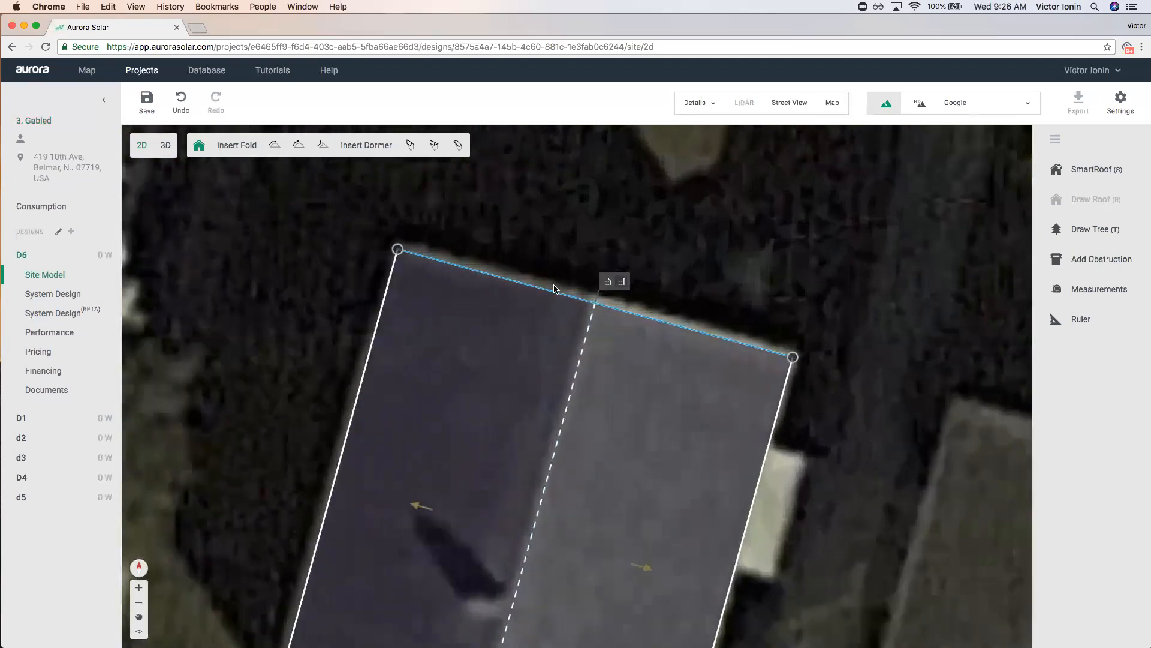
left_click(607, 286)
scroll(602, 360, "down", 3)
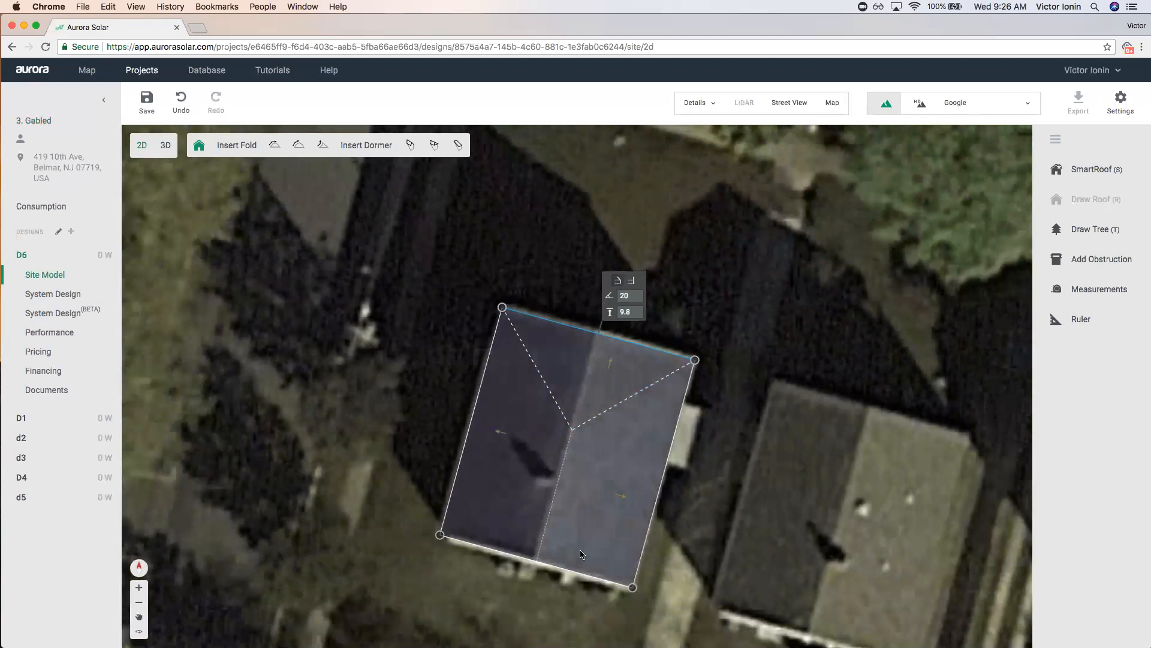
left_click(633, 281)
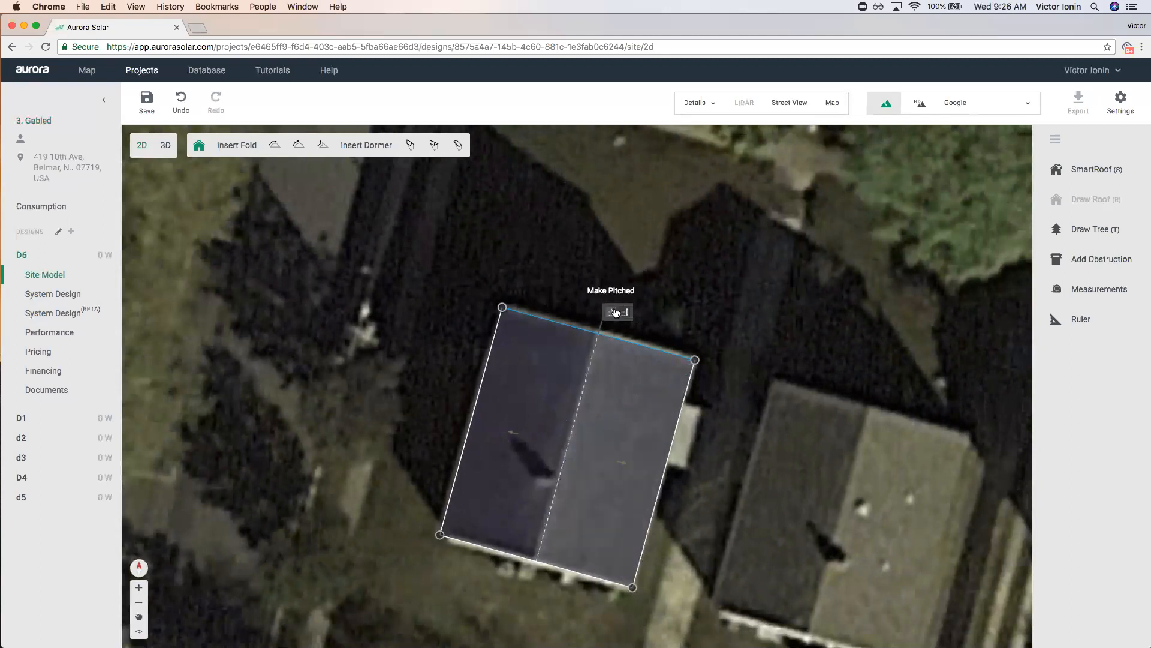
left_click(616, 312)
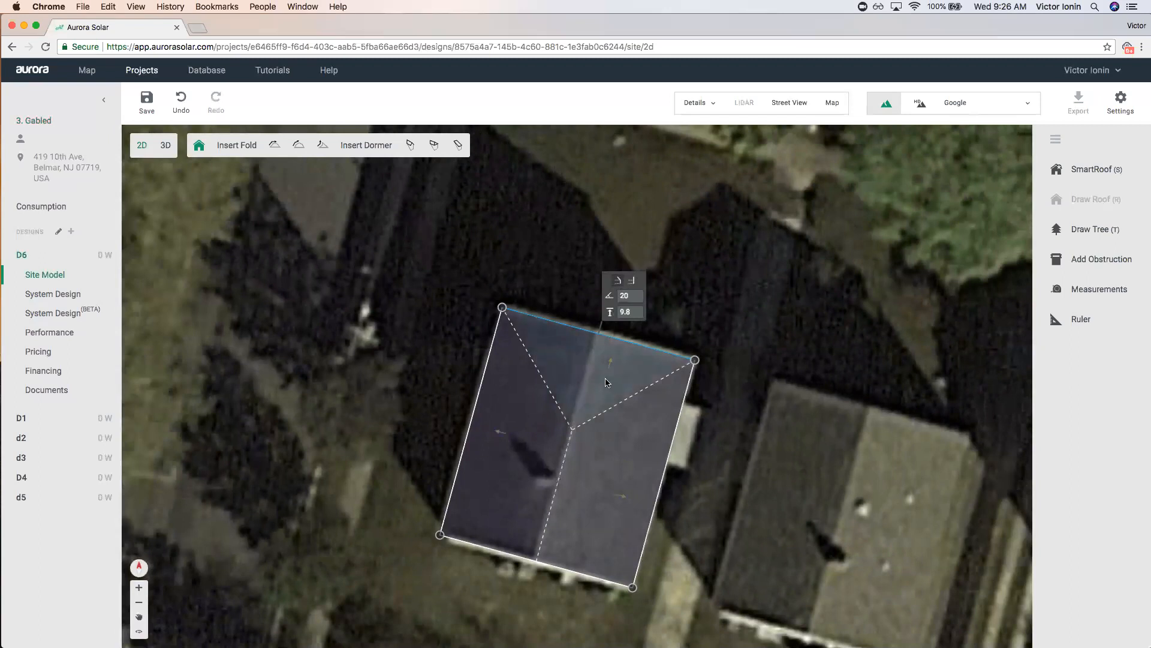
Delete the top face's pitch so both ends are gables, then switch to 3D.
left_click(572, 392)
left_click(583, 378)
key("Delete")
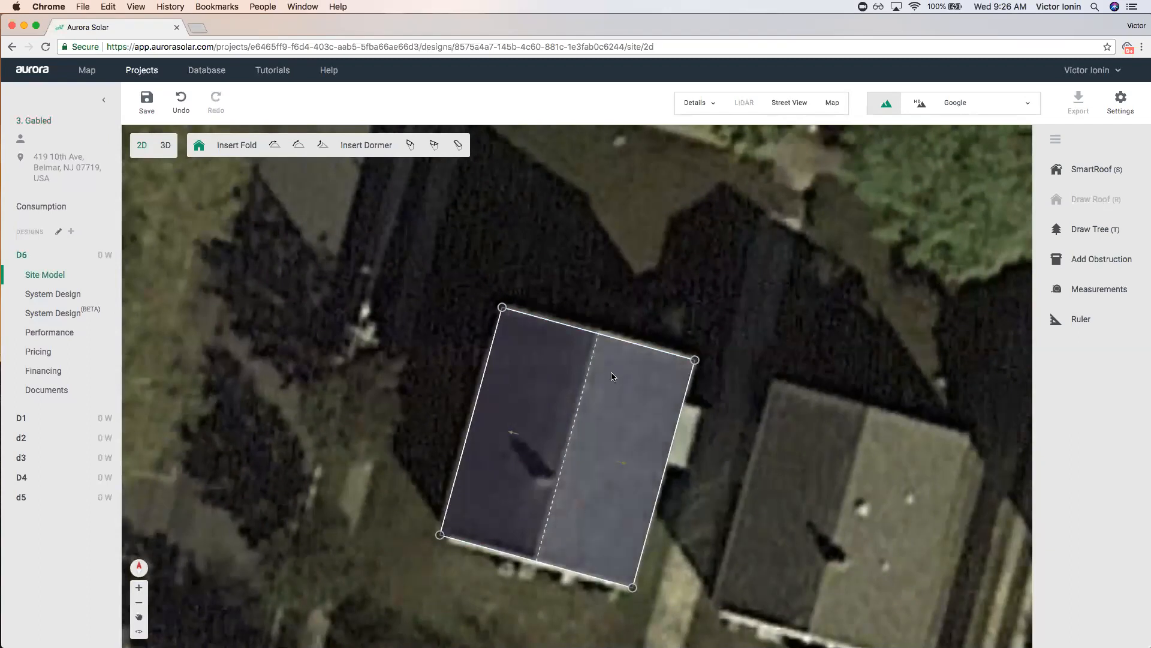
left_click(166, 145)
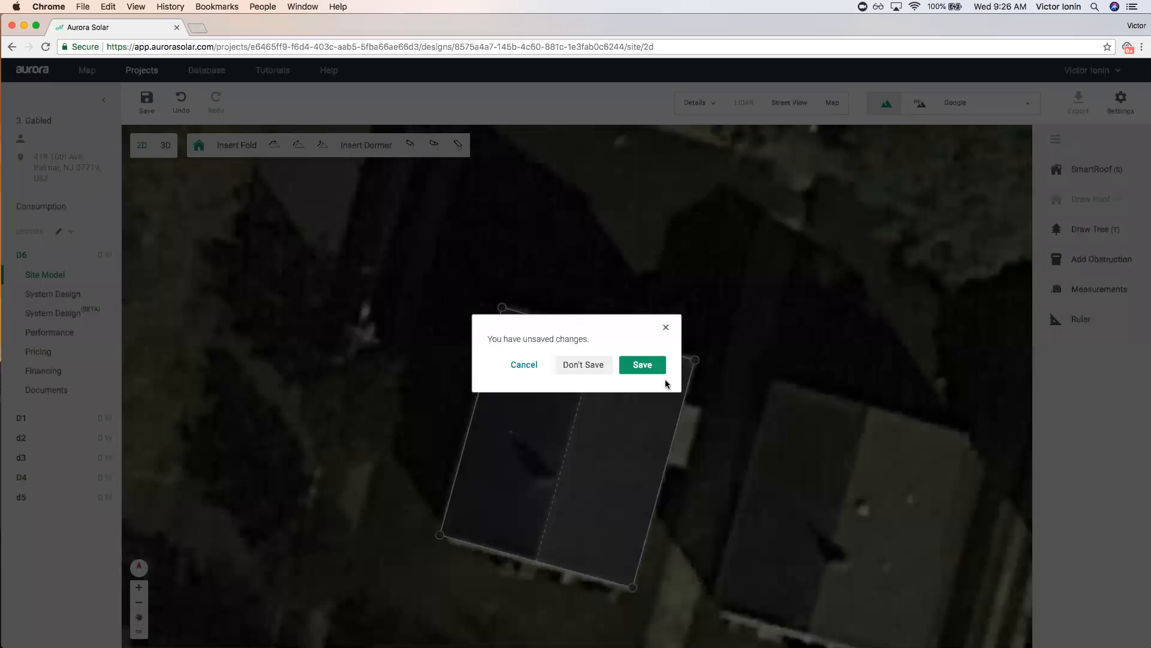
Save the gable roof, orbit it in 3D, and save again on returning to Projects.
left_click(653, 365)
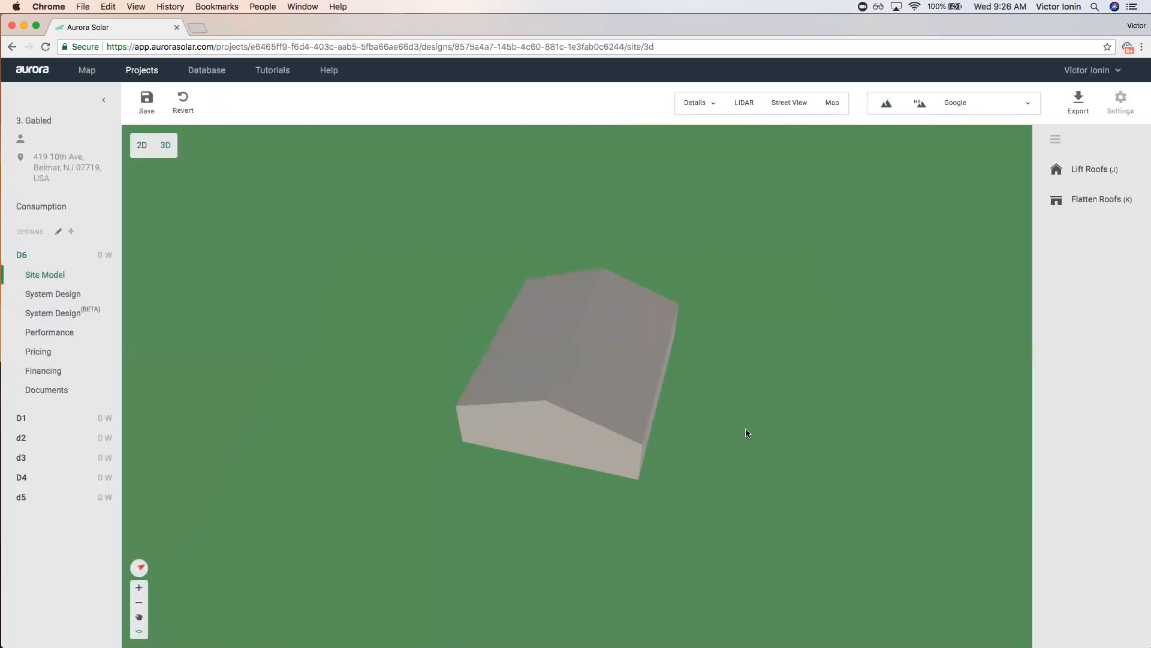
left_click_drag(747, 433, 478, 321)
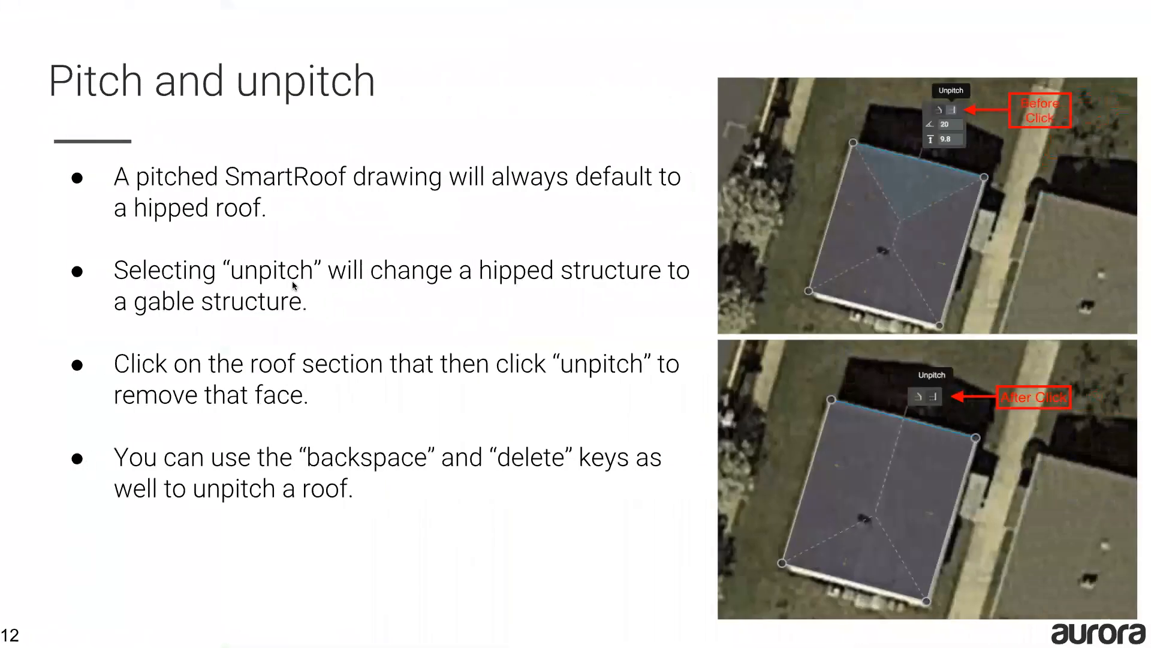
key("Right")
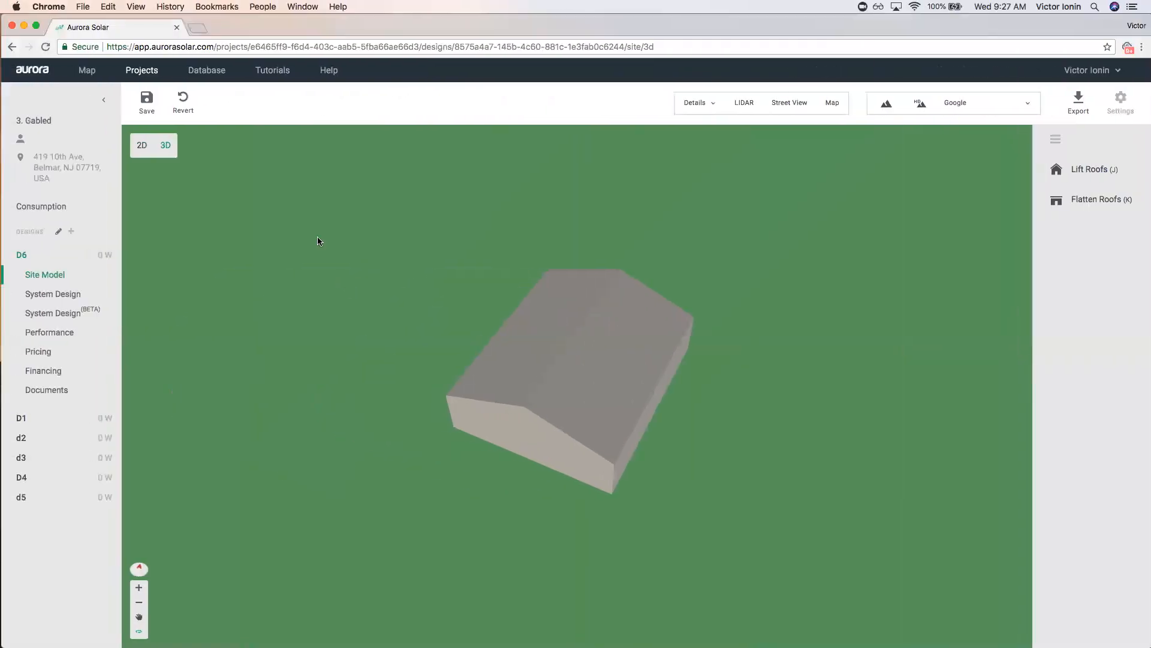
left_click(154, 79)
left_click(635, 365)
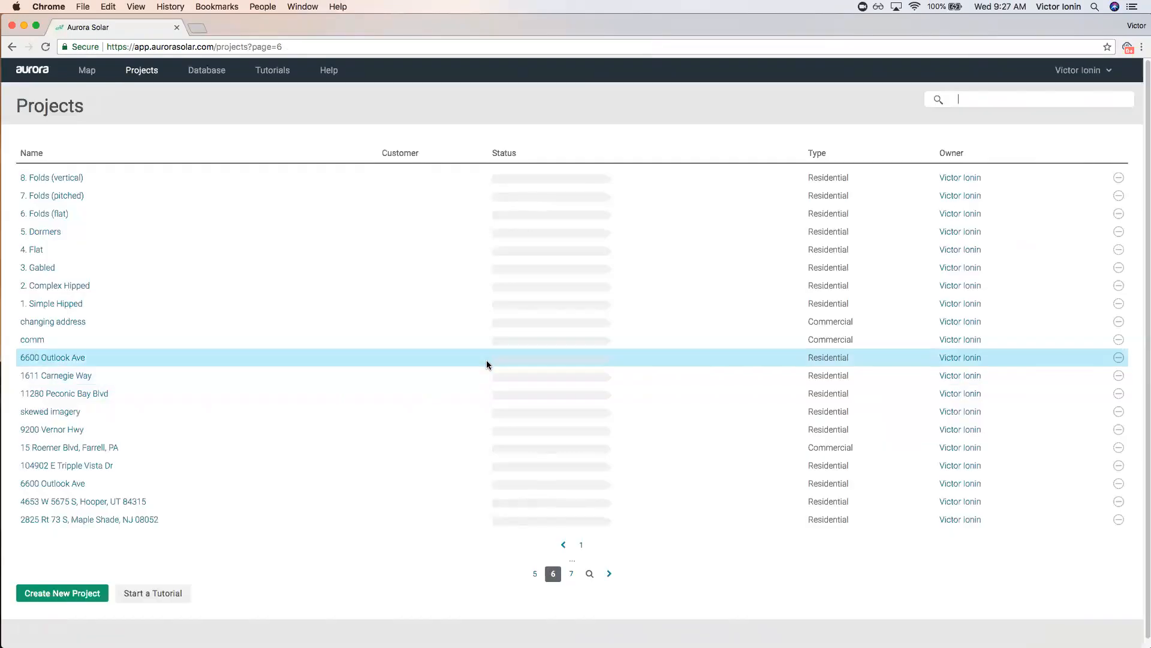
Open the 4. Flat project, create a design named D6, and start a SmartRoof.
left_click(45, 232)
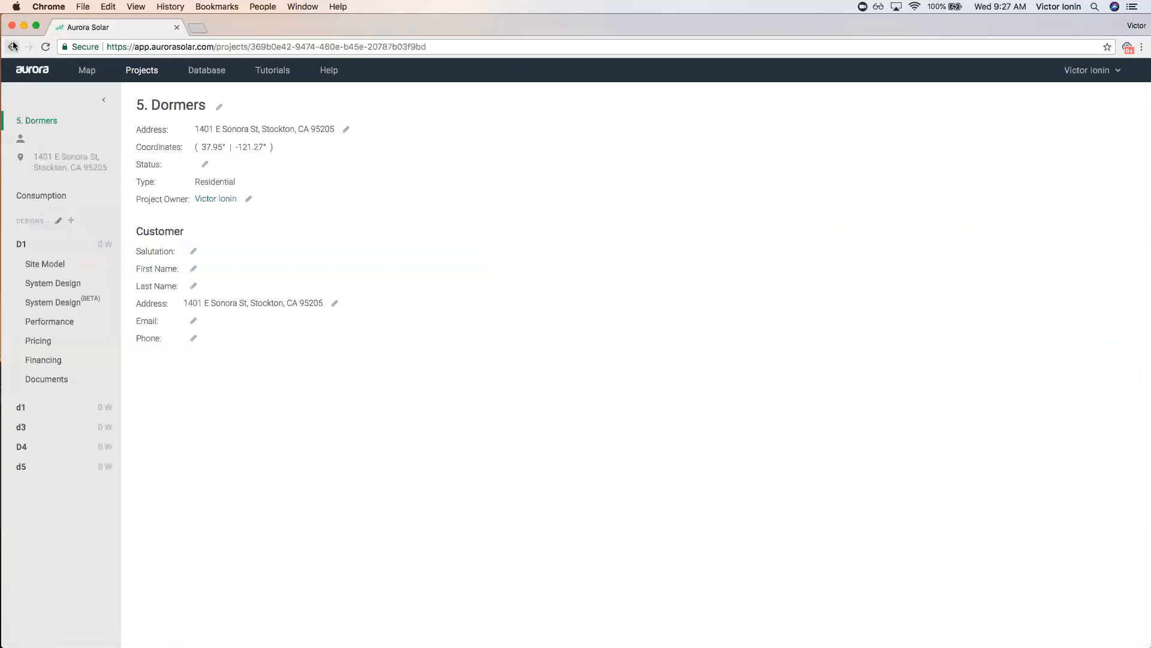
left_click(40, 246)
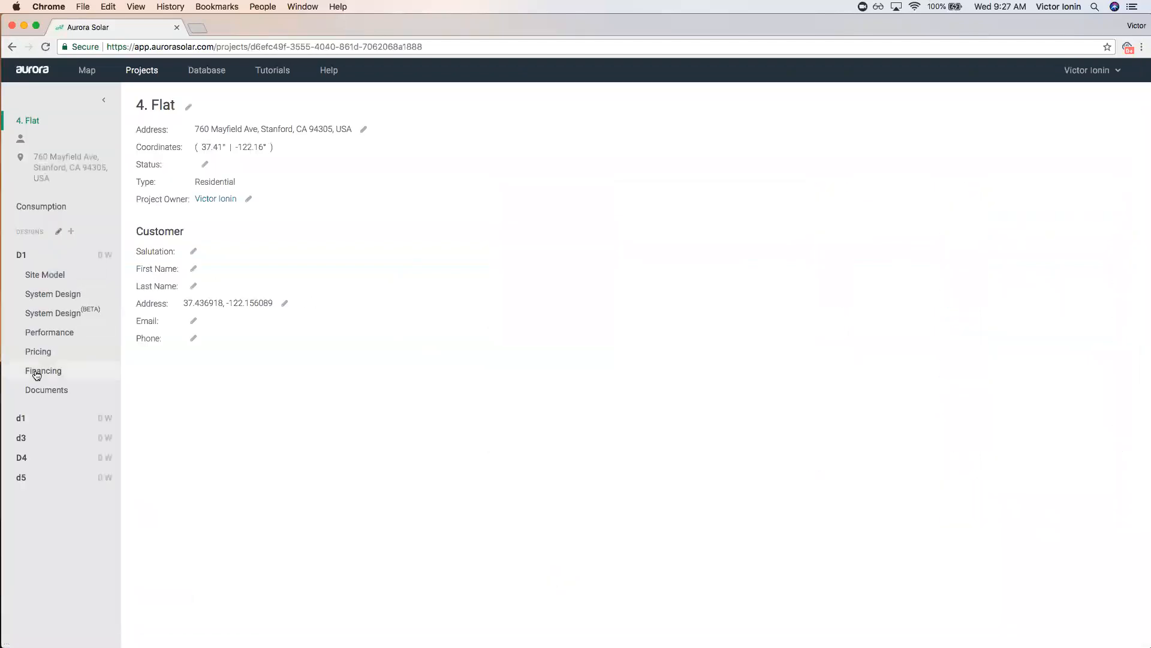
left_click(71, 232)
type("D6")
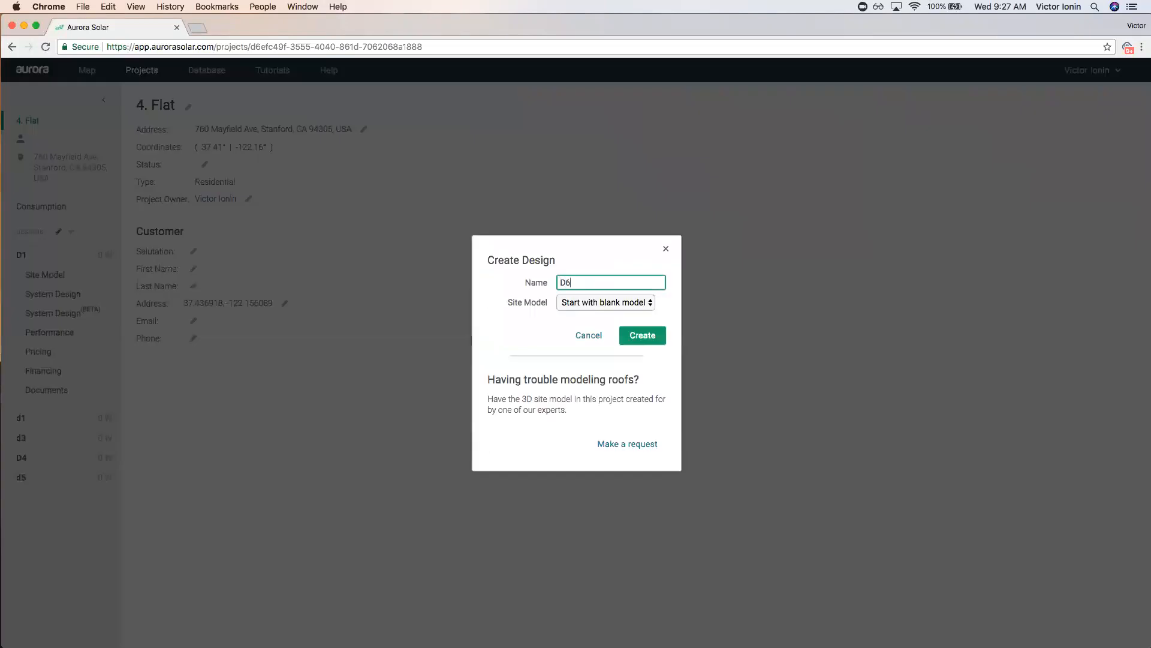
left_click(640, 335)
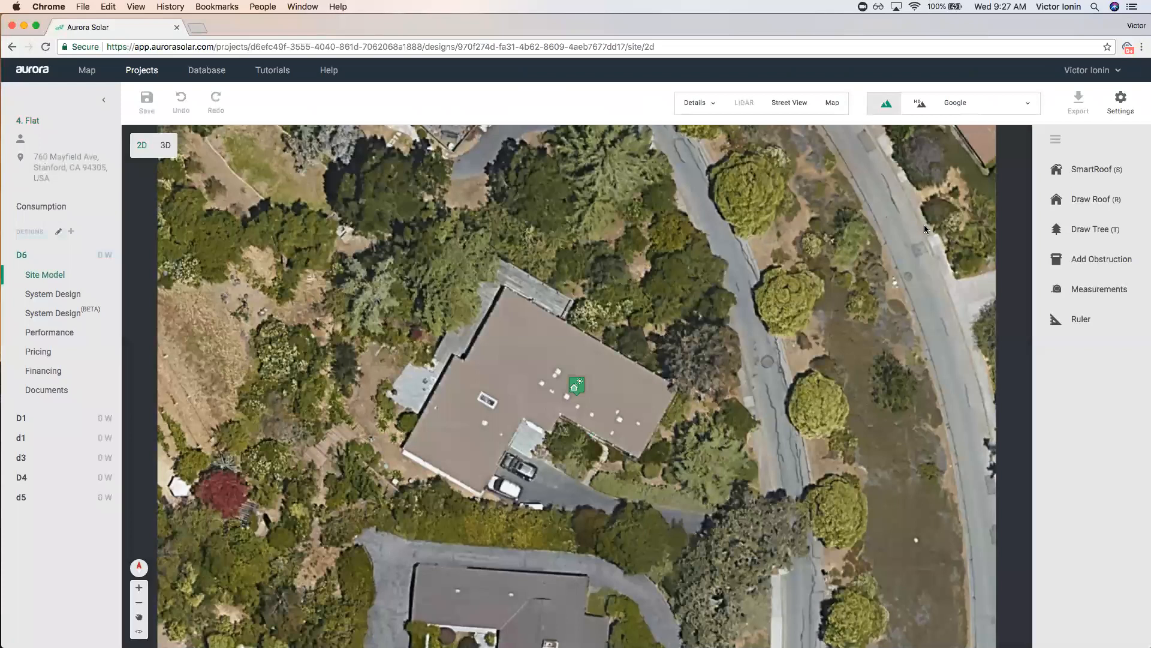
left_click(1072, 178)
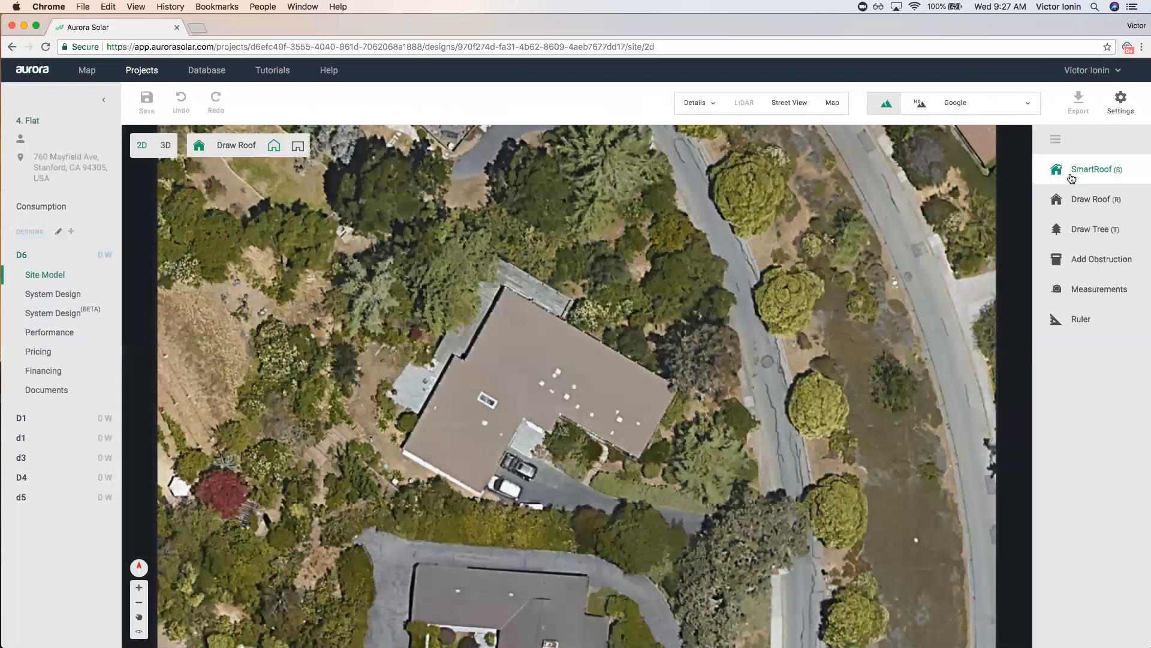
left_click(298, 146)
left_click(506, 287)
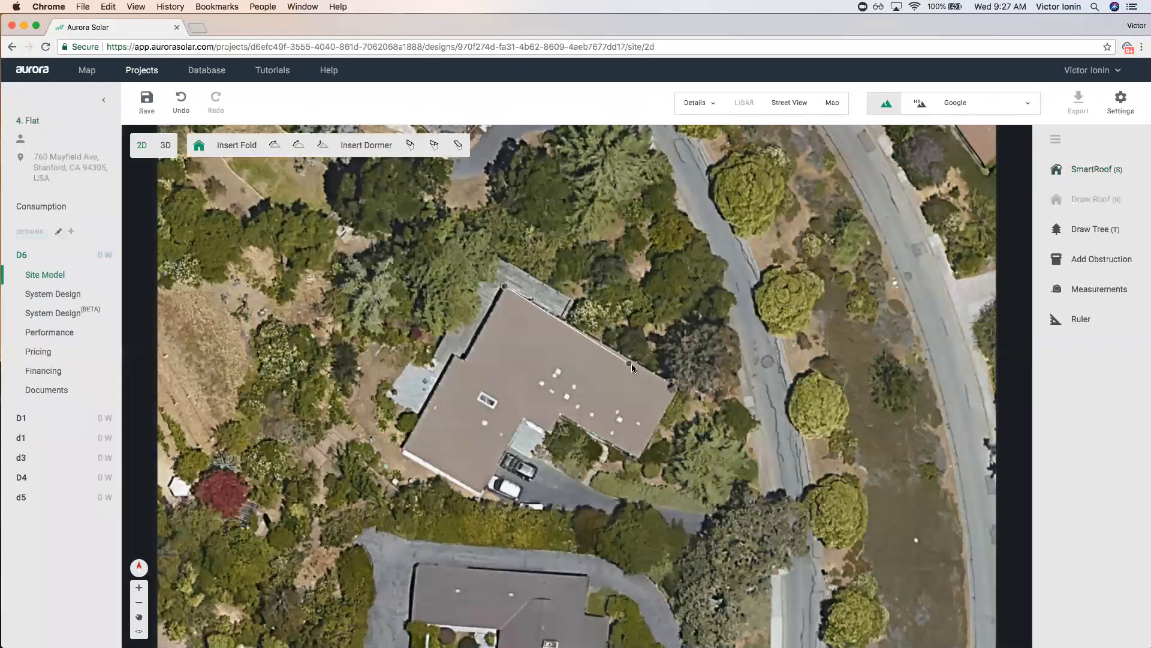
left_click(681, 388)
left_click(640, 458)
left_click(560, 413)
left_click(548, 433)
left_click(524, 420)
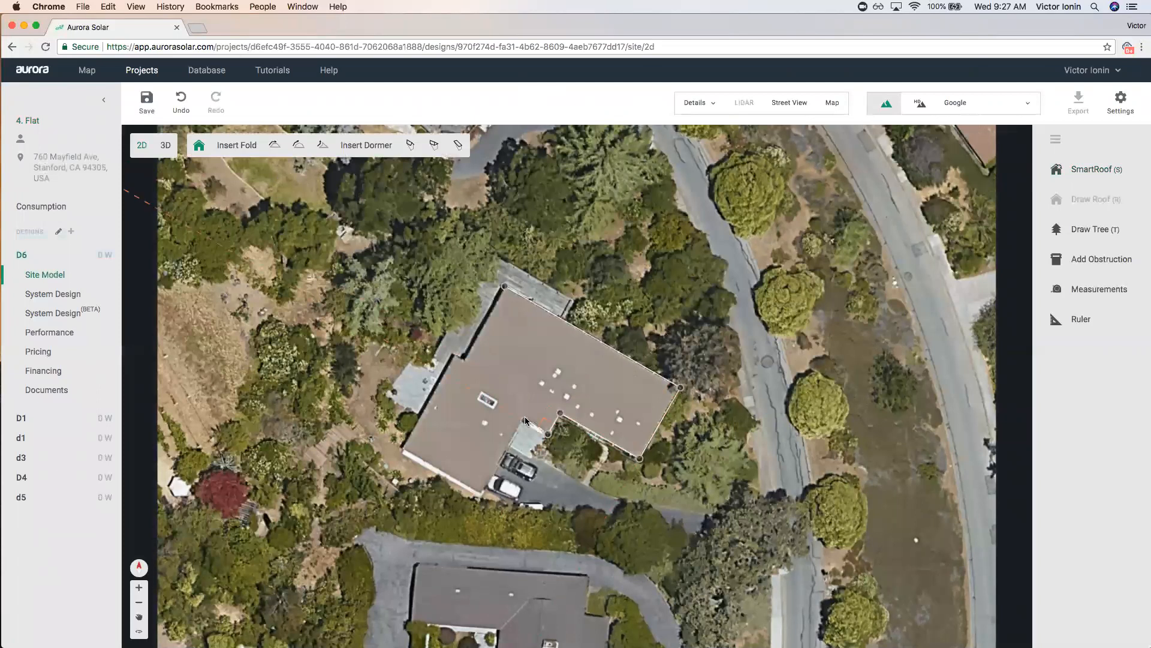
left_click(480, 497)
left_click(418, 460)
left_click(402, 451)
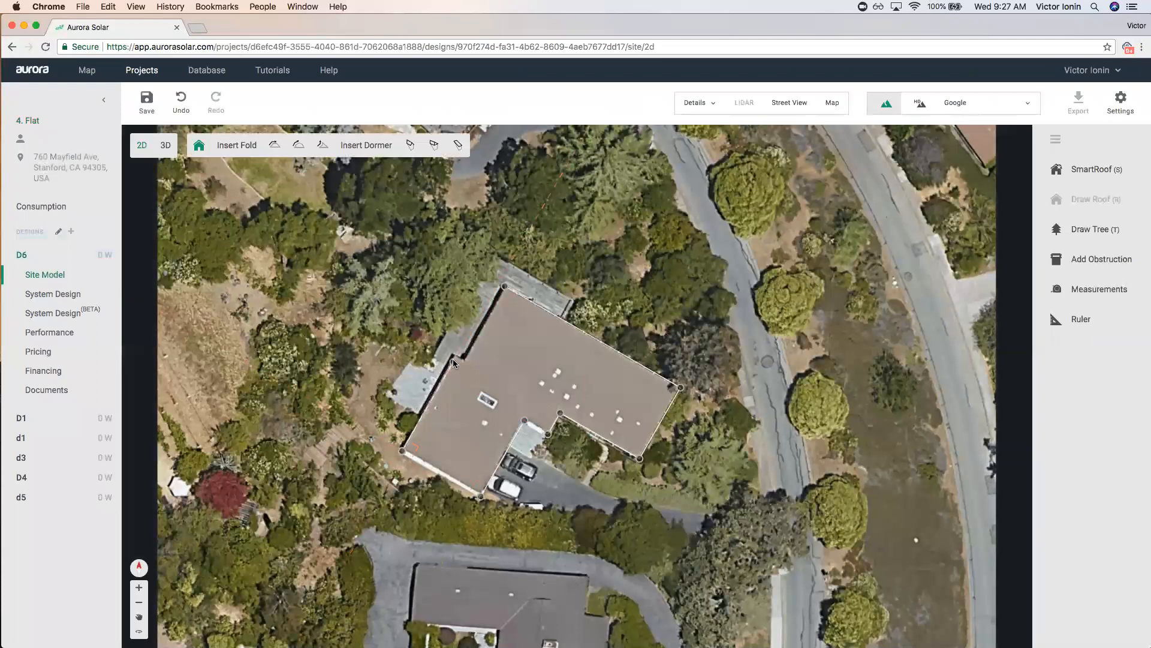
left_click(505, 287)
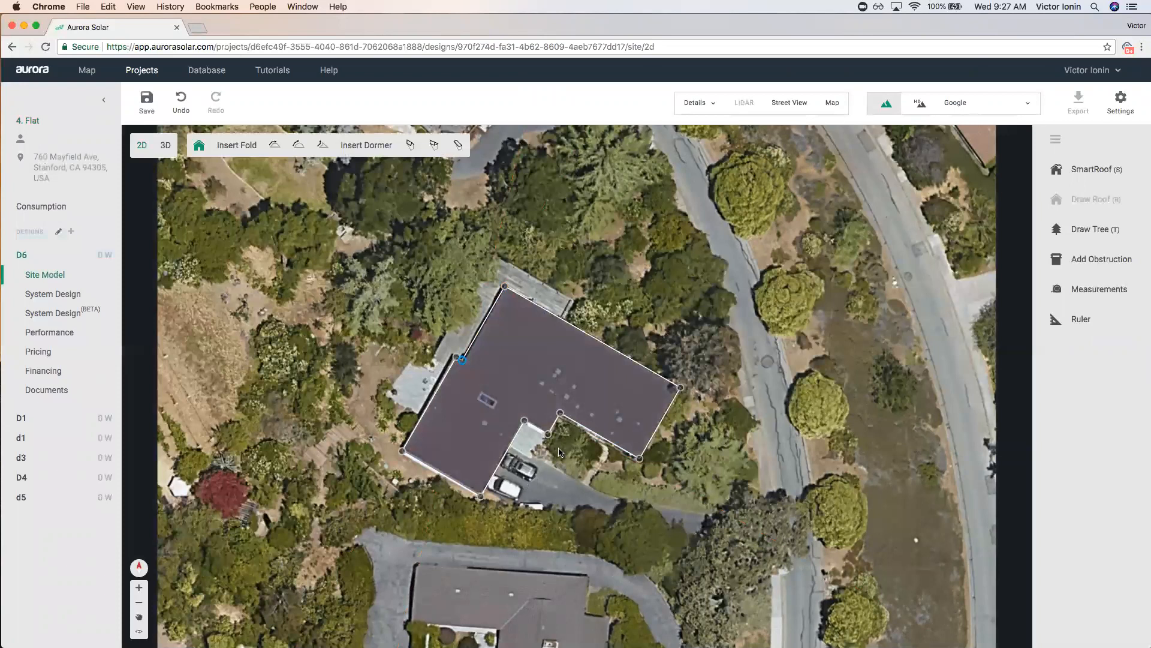
scroll(539, 393, "up", 5)
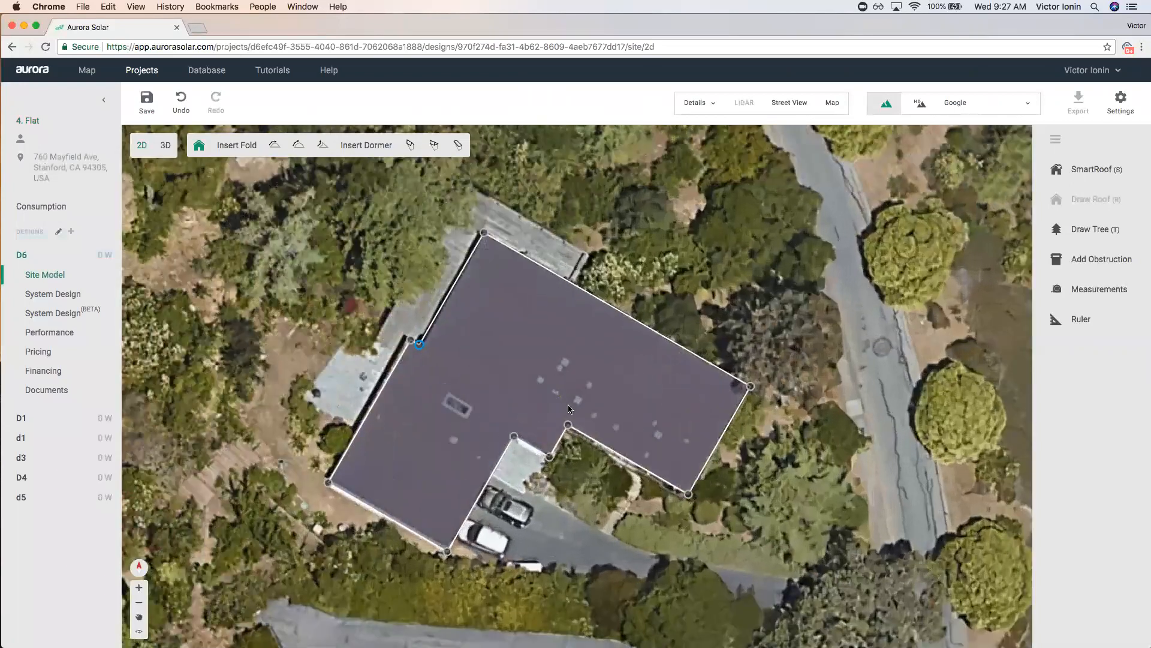
scroll(581, 394, "up", 5)
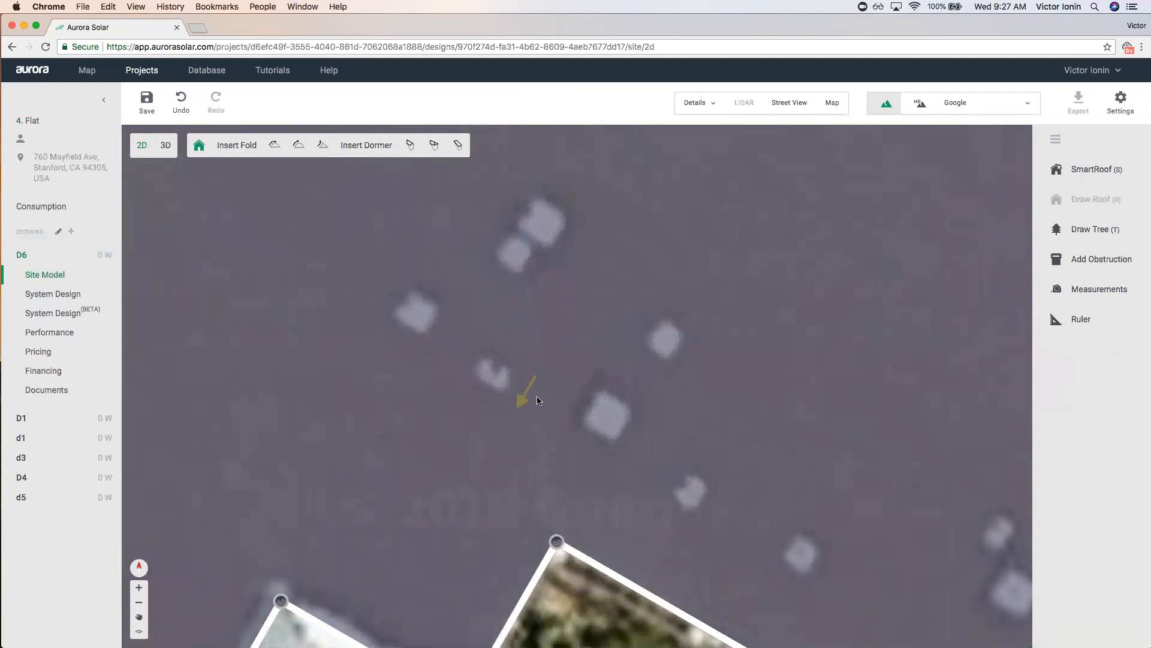
scroll(539, 400, "down", 5)
scroll(544, 406, "up", 5)
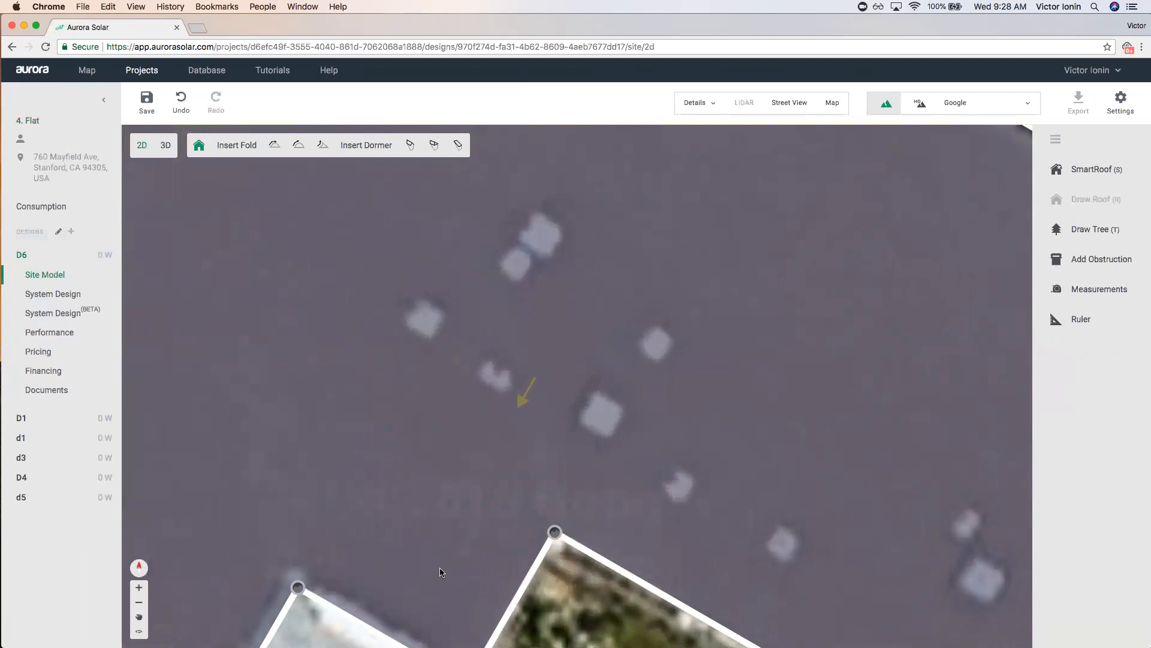
scroll(471, 545, "down", 4)
scroll(144, 361, "down", 5)
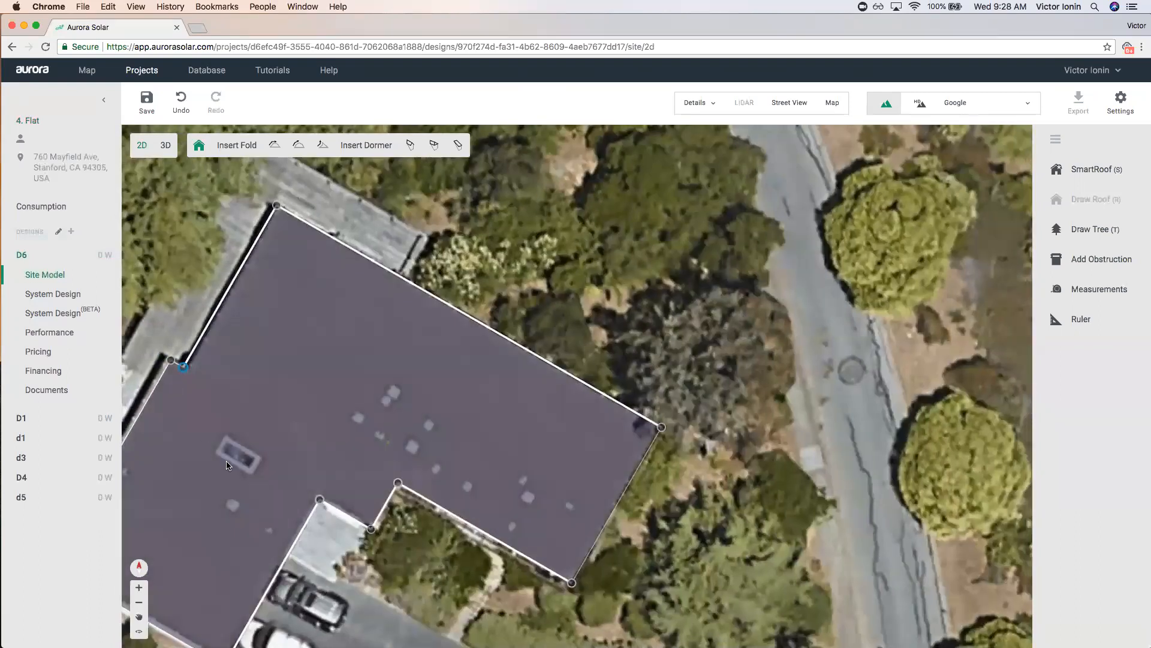
scroll(222, 480, "up", 6)
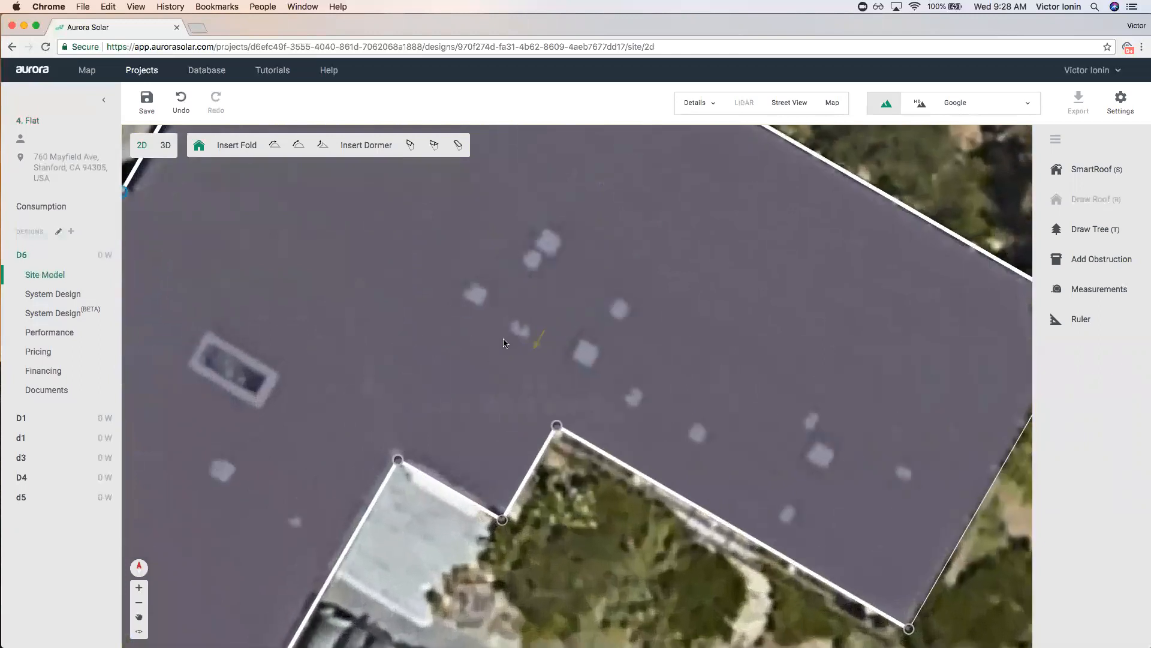
scroll(507, 340, "up", 2)
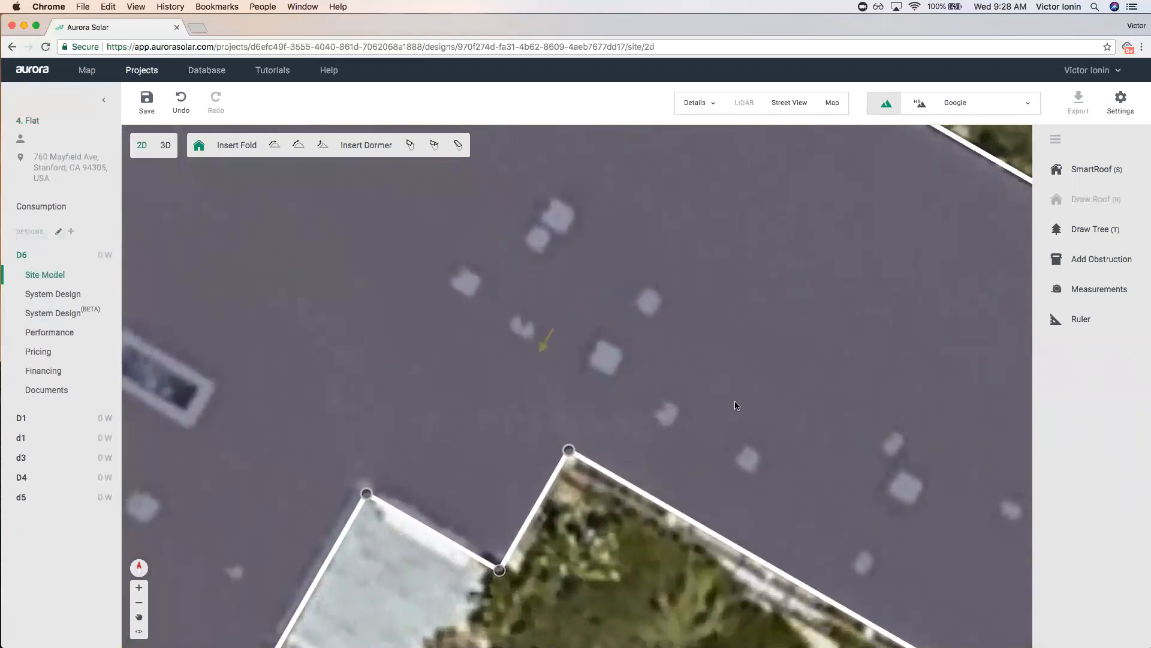
scroll(736, 405, "down", 5)
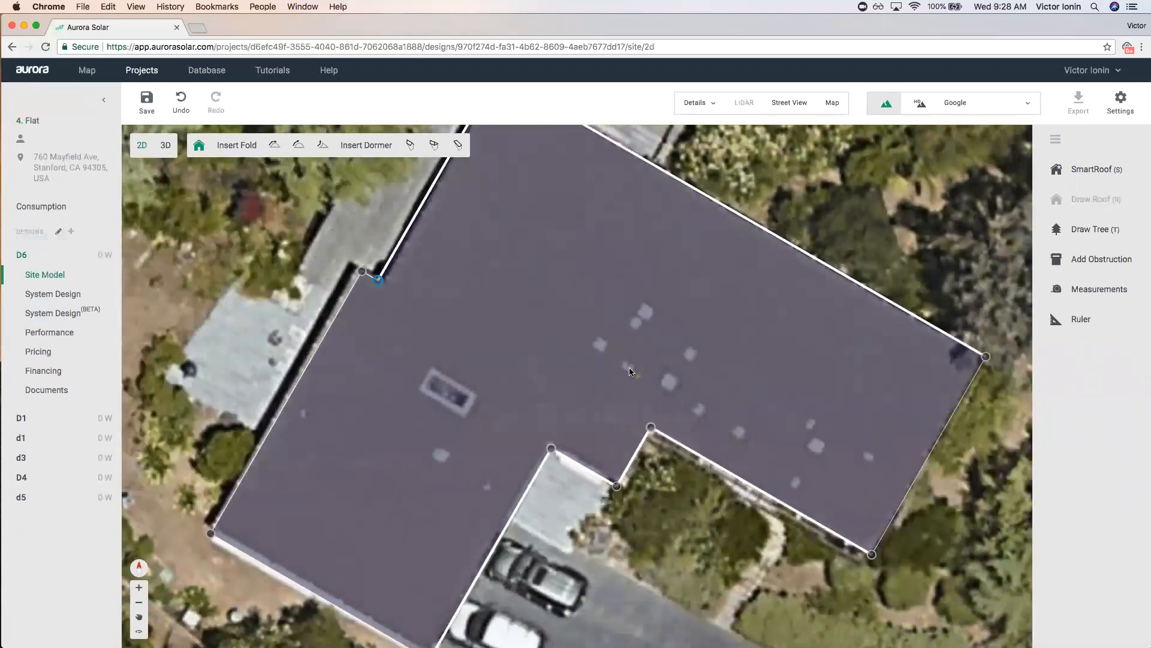
scroll(630, 383, "up", 5)
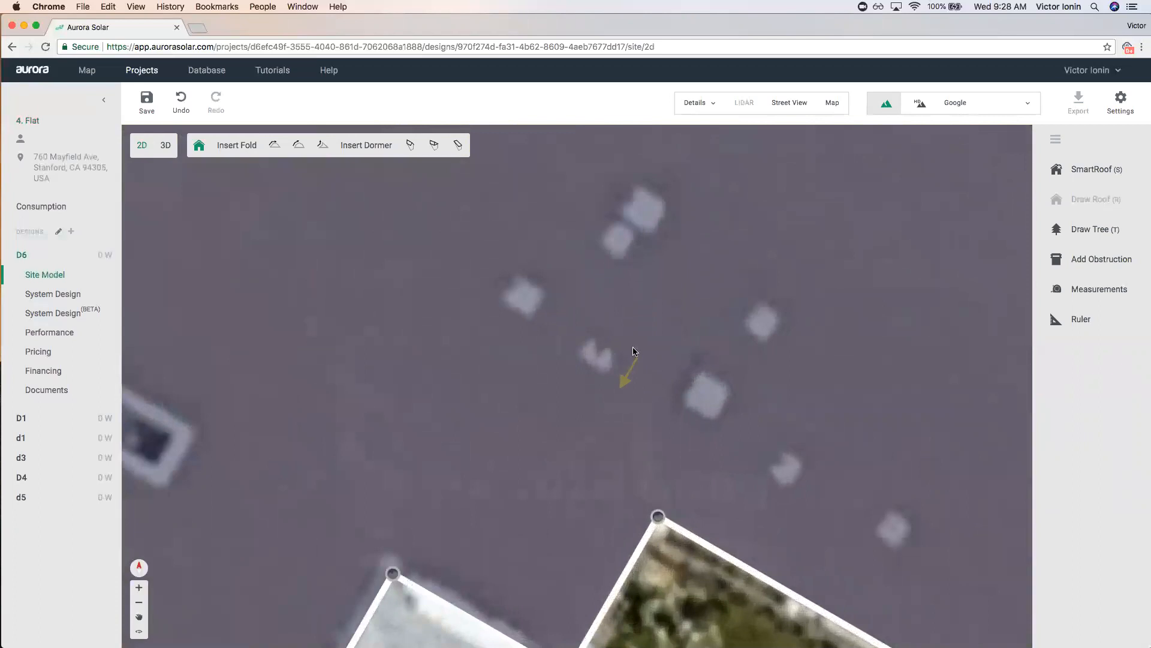
scroll(621, 370, "down", 5)
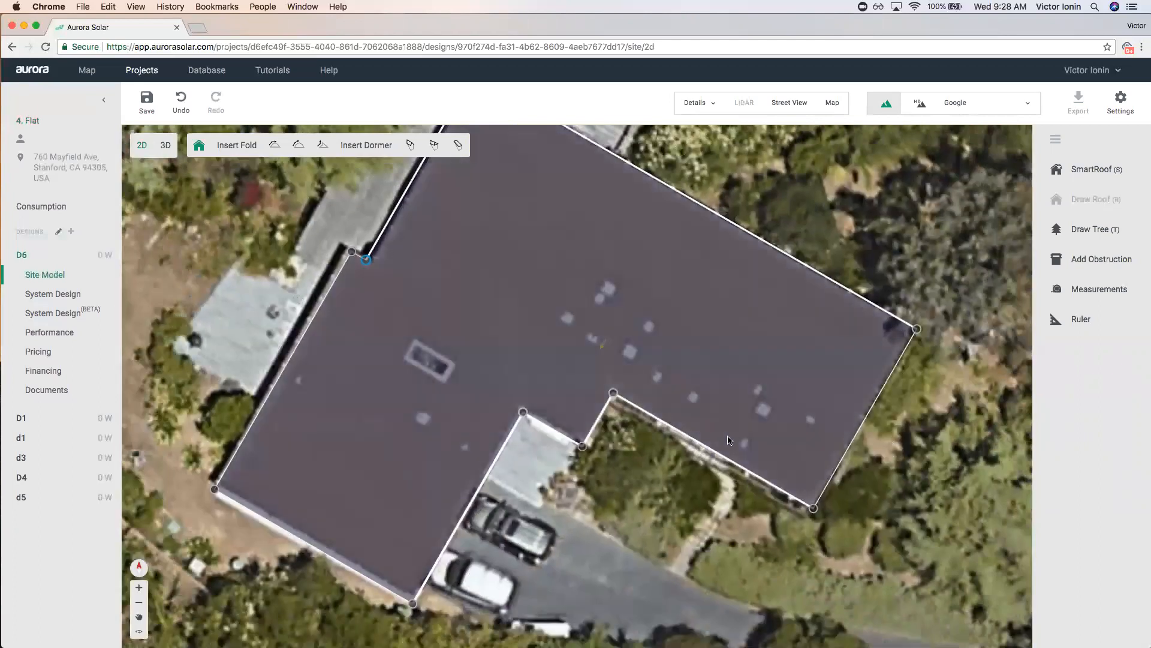
scroll(624, 479, "down", 5)
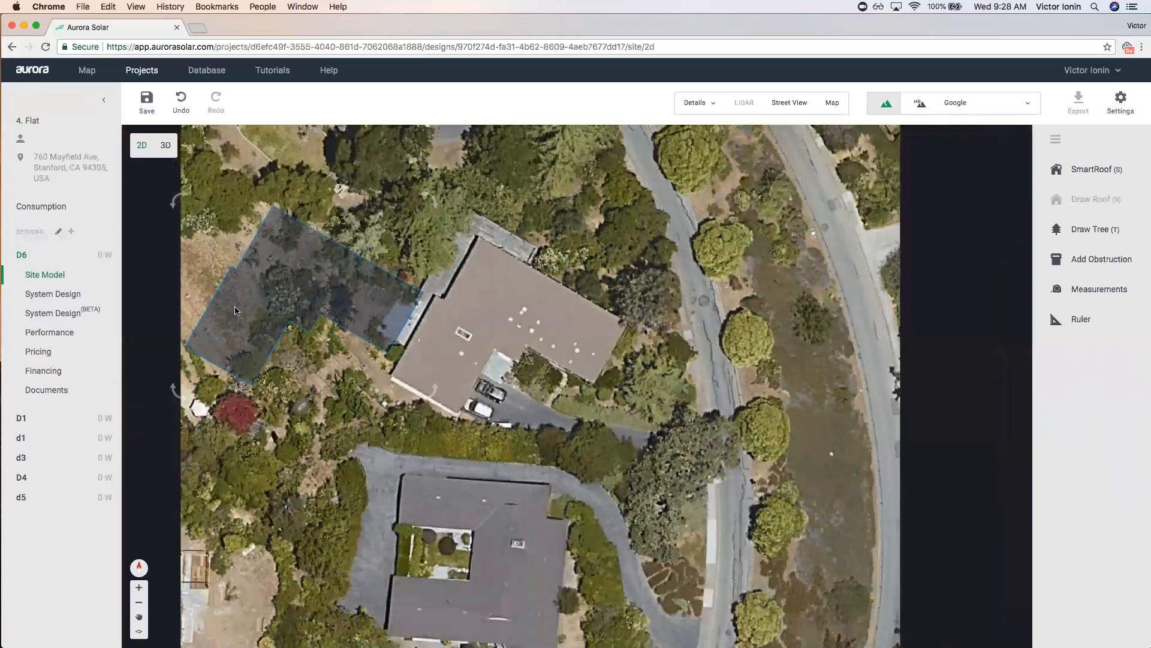
Trace the L-shaped house's eight corners as a SmartRoof, closing on the first vertex.
key("s")
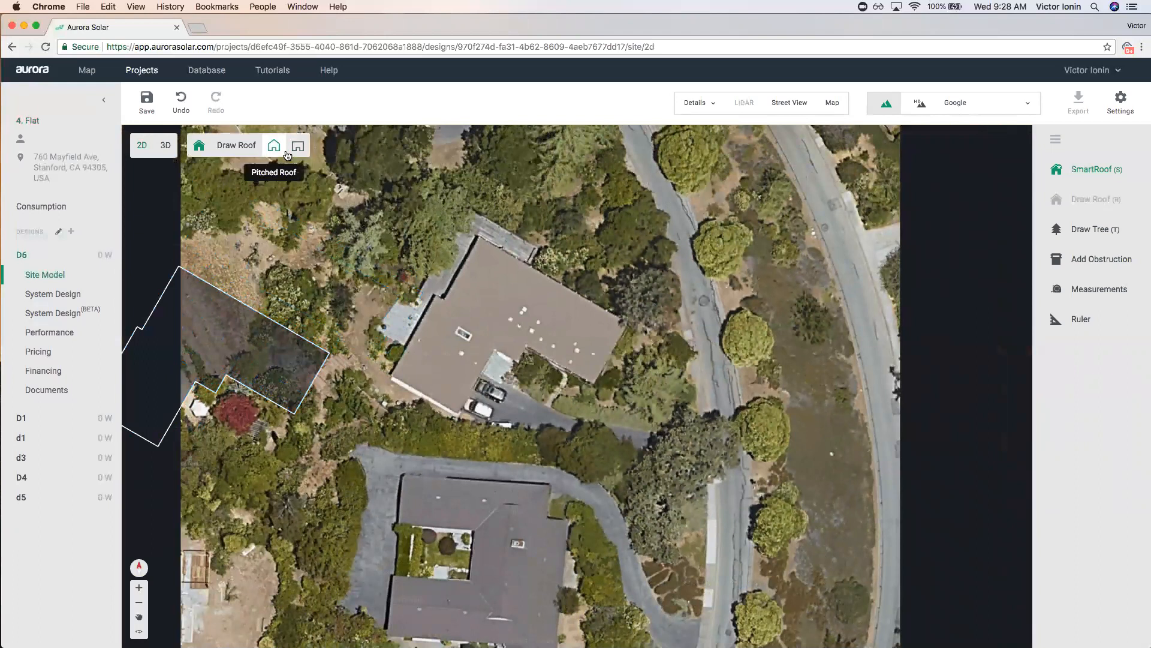
left_click(478, 238)
left_click(627, 322)
left_click(592, 387)
left_click(524, 348)
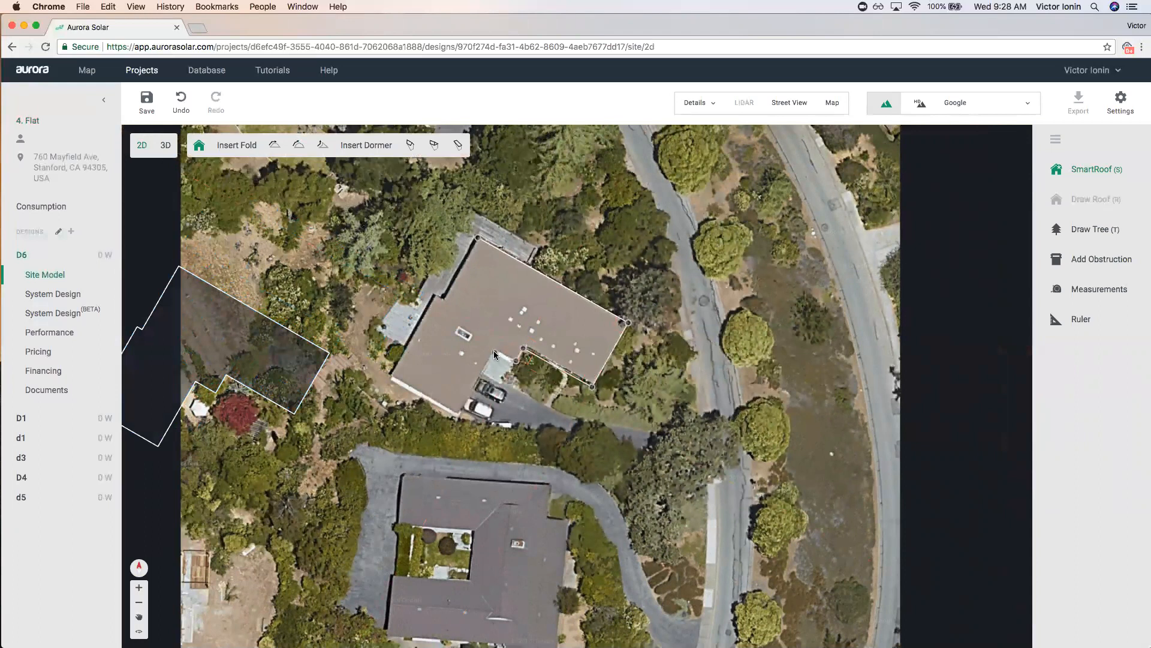
left_click(495, 349)
left_click(458, 415)
left_click(389, 376)
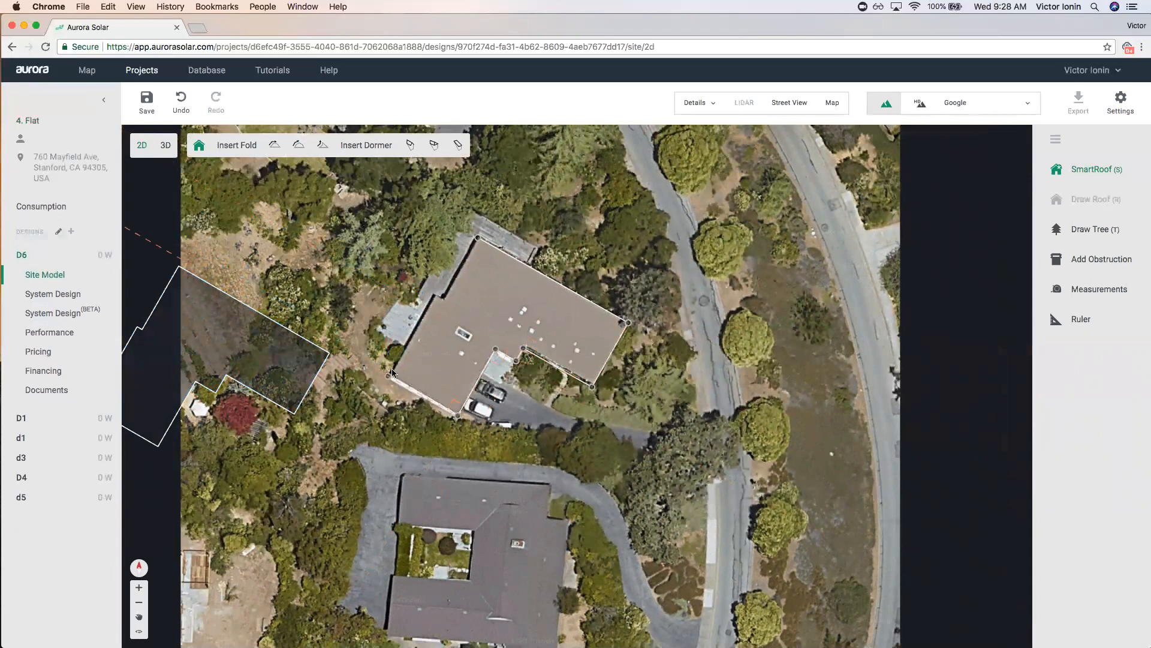
left_click(443, 298)
left_click(478, 240)
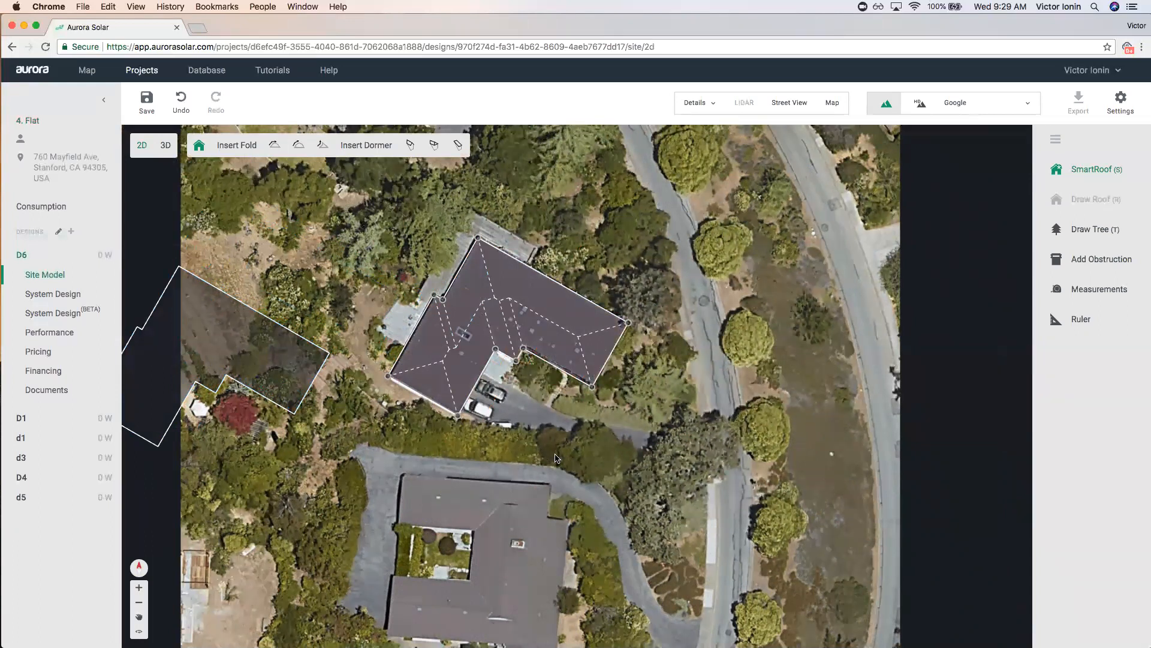
scroll(550, 377, "up", 3)
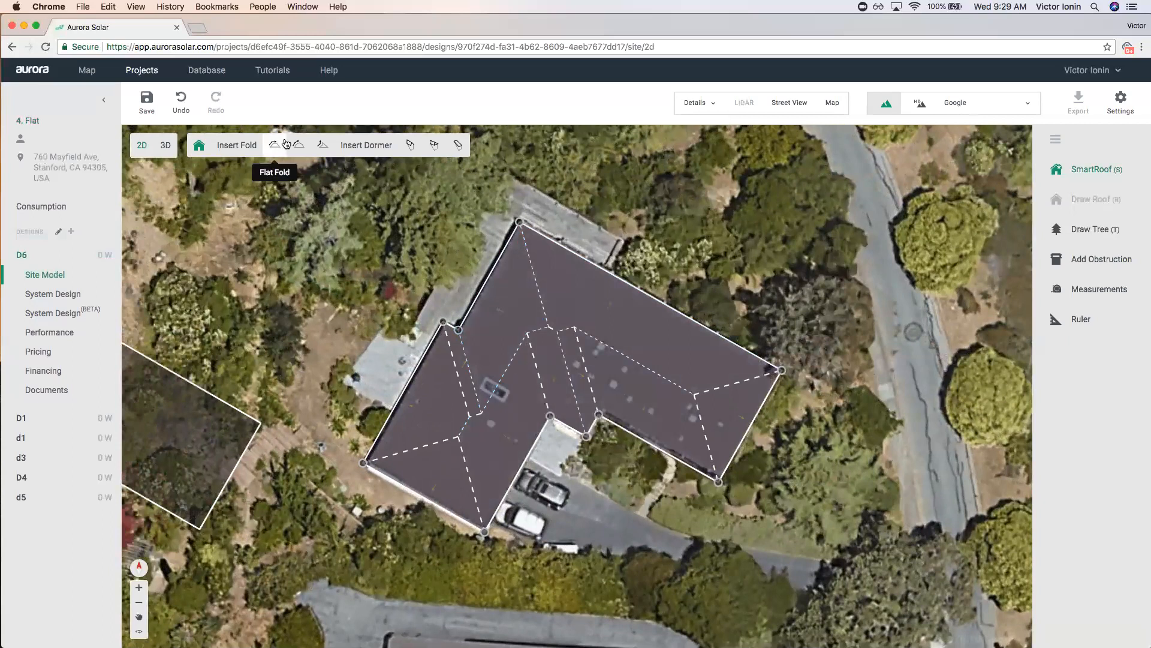
Inspect the upper roof face and nudge the right corner vertex to match the house.
left_click(514, 308)
left_click(624, 319)
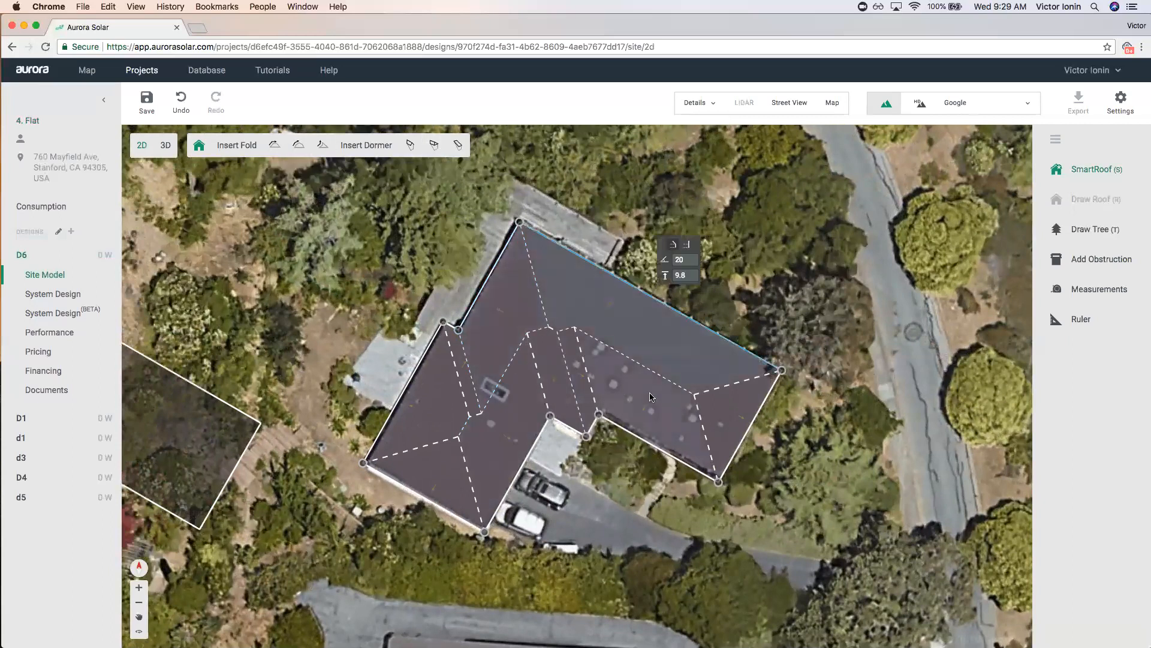
left_click(782, 370)
left_click_drag(782, 370, 780, 372)
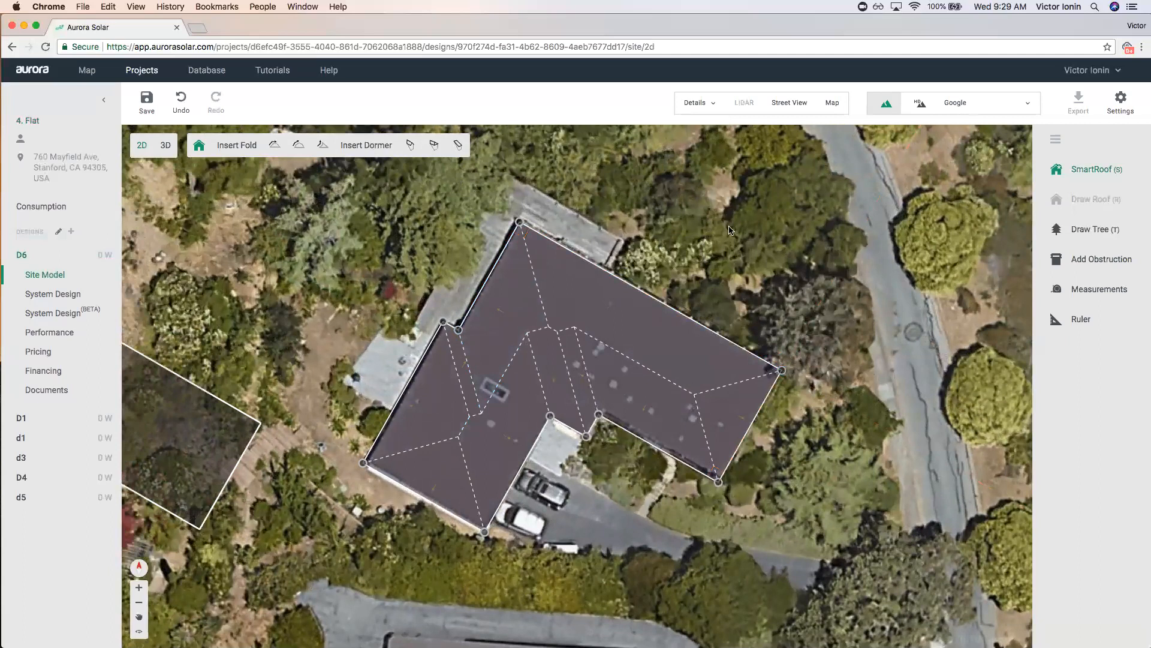
left_click(729, 230)
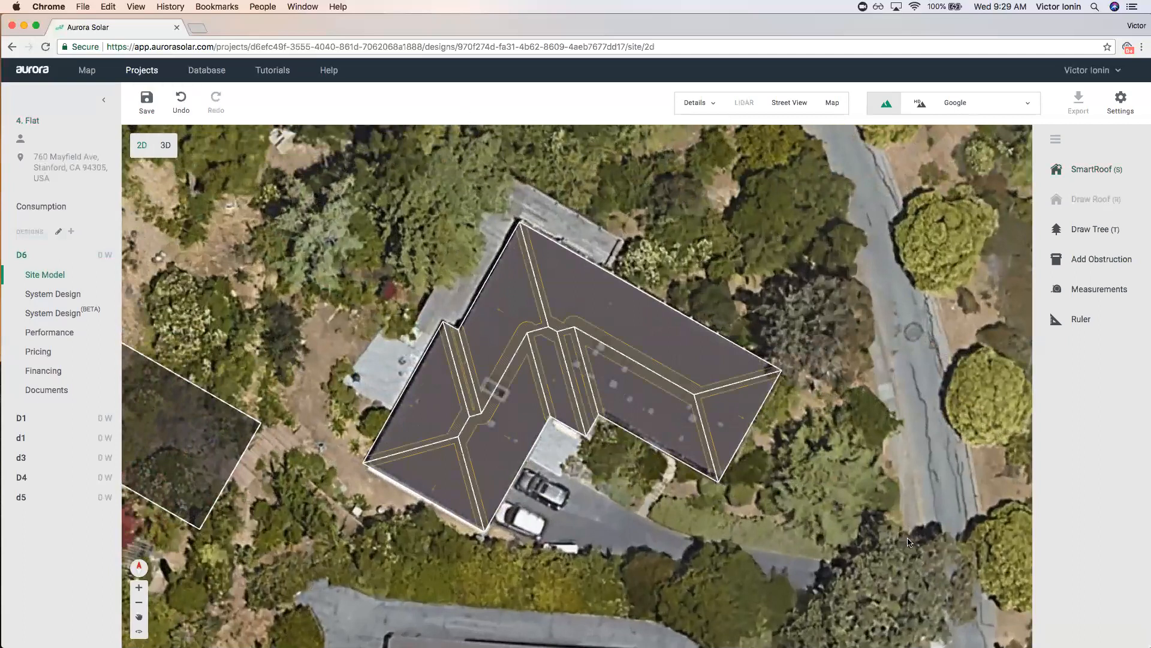
Select the whole hipped roof model and delete it.
scroll(667, 434, "down", 2)
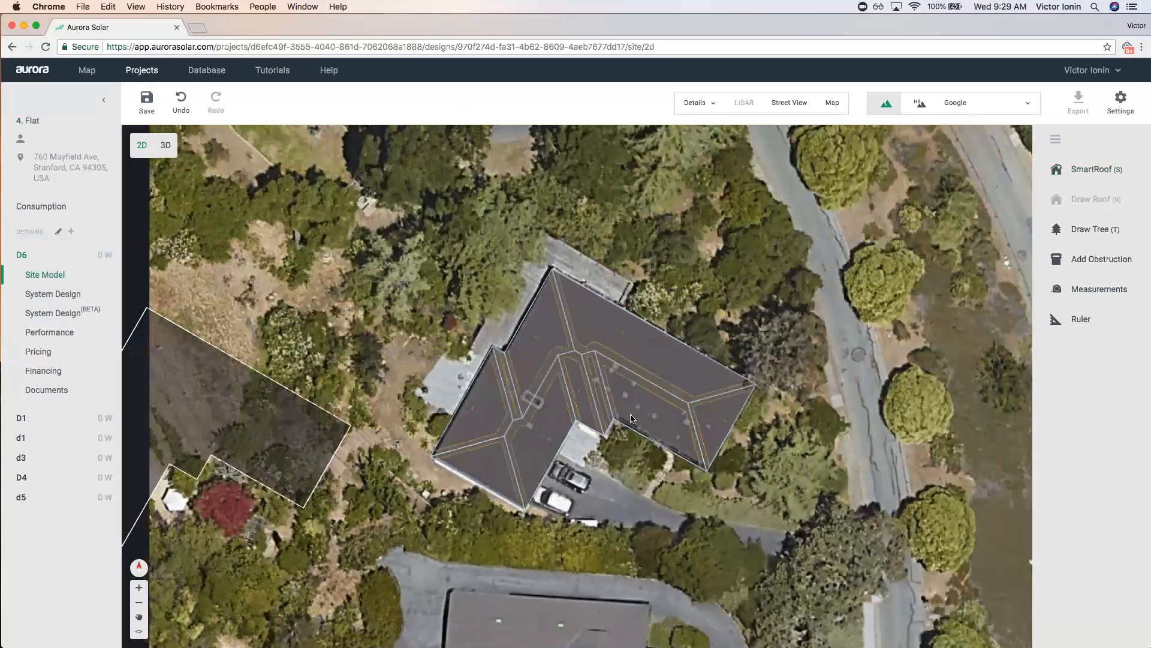
left_click(576, 363)
mouse_move(596, 381)
left_mouse_down()
mouse_move(693, 368)
mouse_move(533, 333)
mouse_move(572, 374)
mouse_move(555, 377)
left_mouse_up()
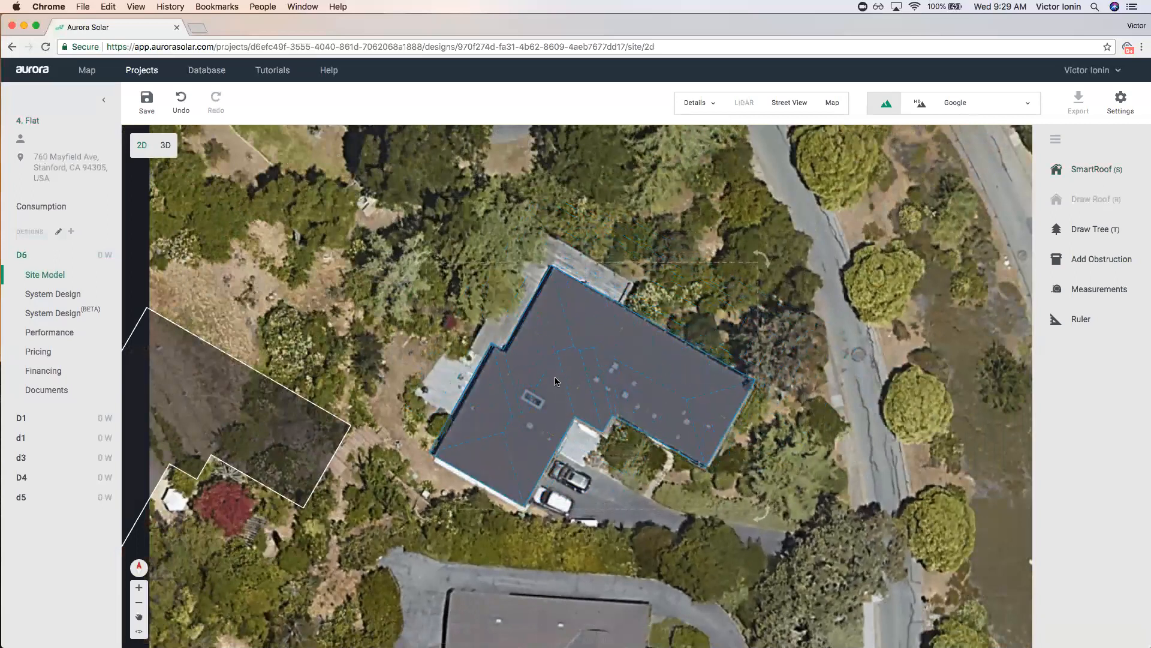
key("Delete")
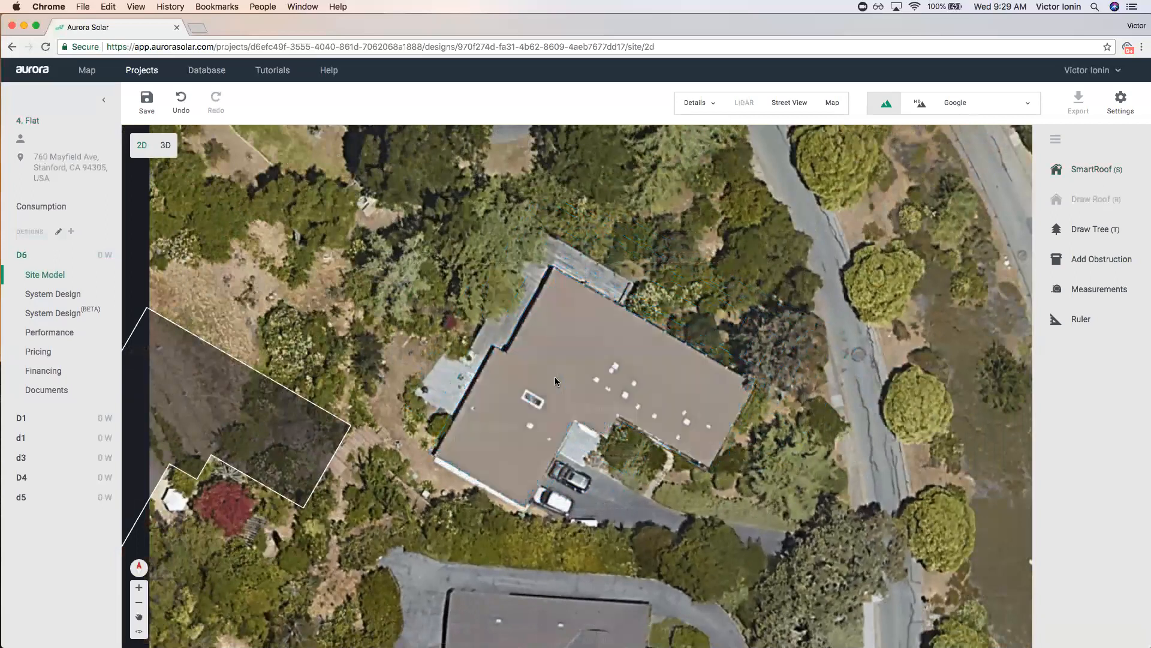
Undo the deletion and toggle the restored roof between flat and pitched in its properties.
left_click(182, 102)
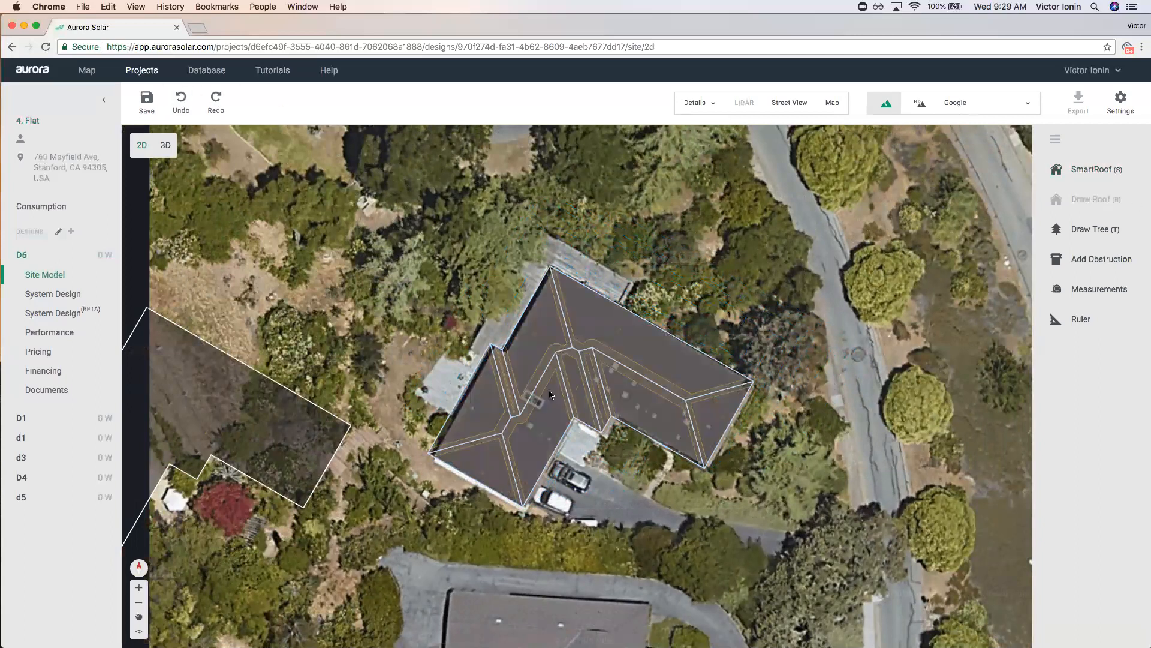
left_click(568, 362)
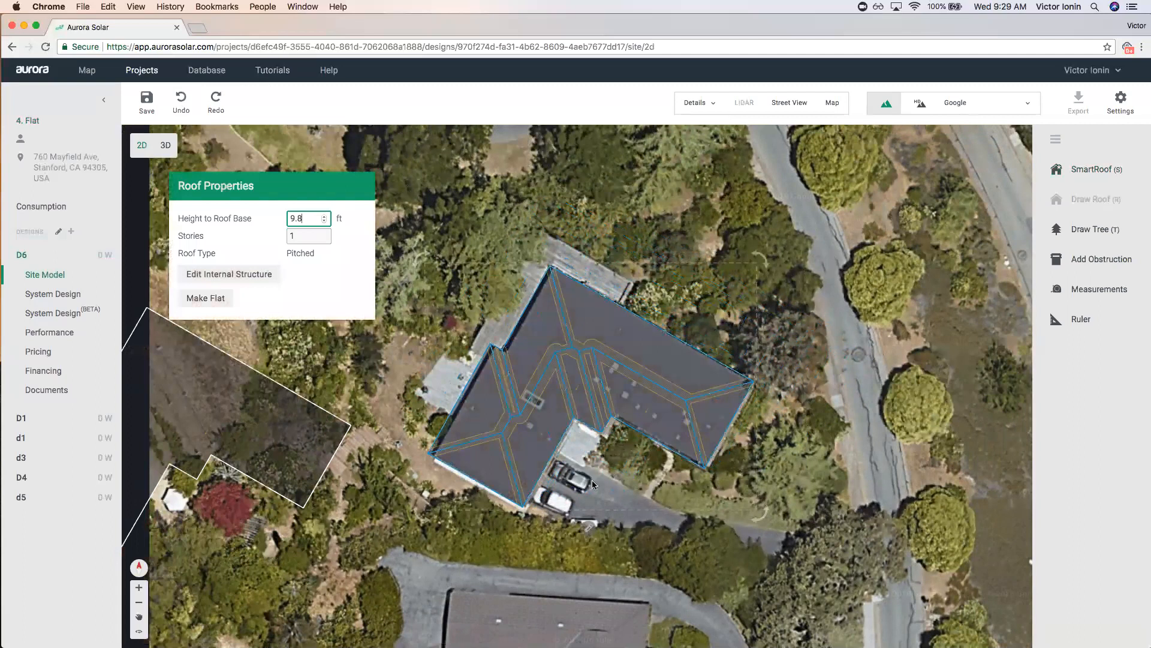
left_click_drag(252, 190, 348, 190)
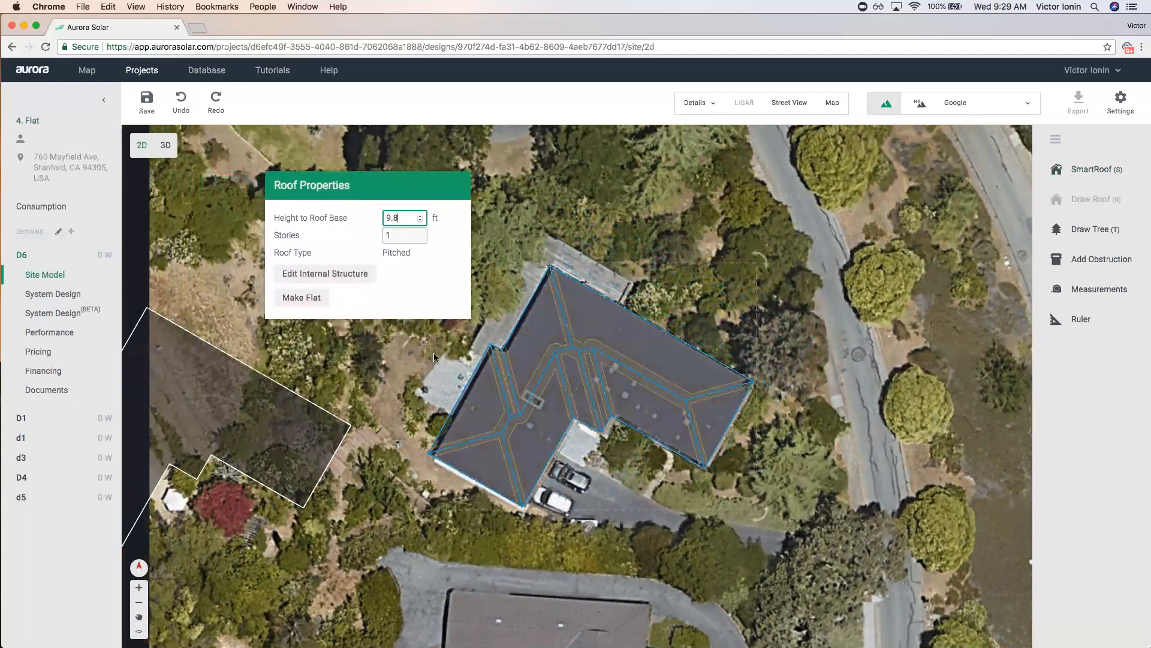
left_click(303, 298)
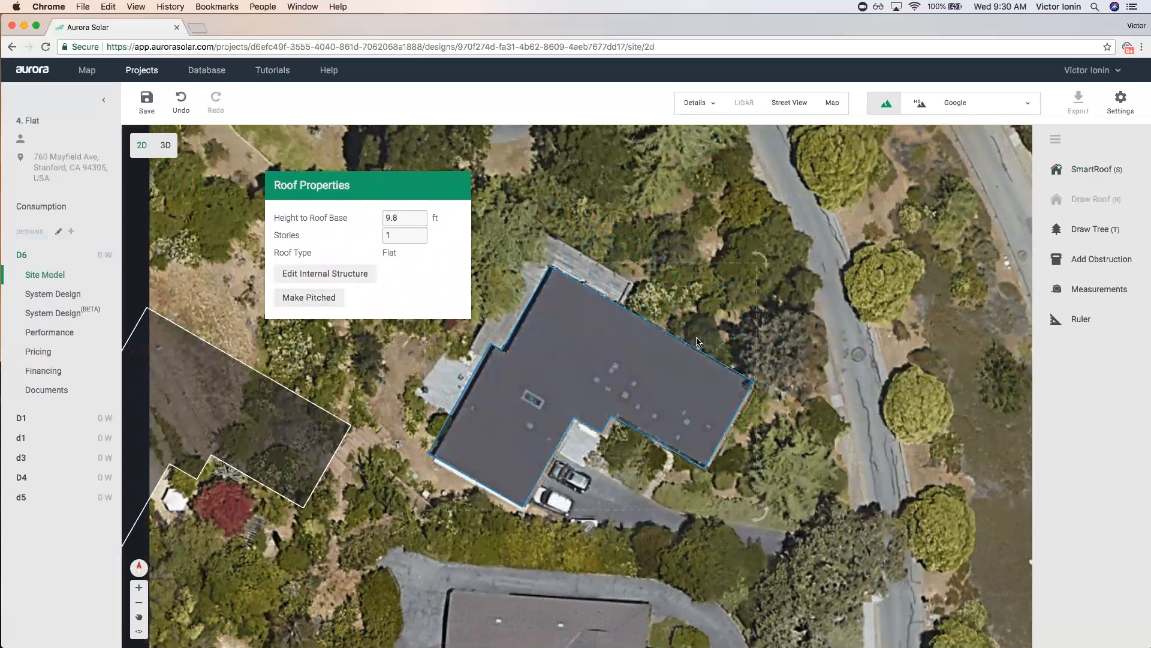
left_click(317, 300)
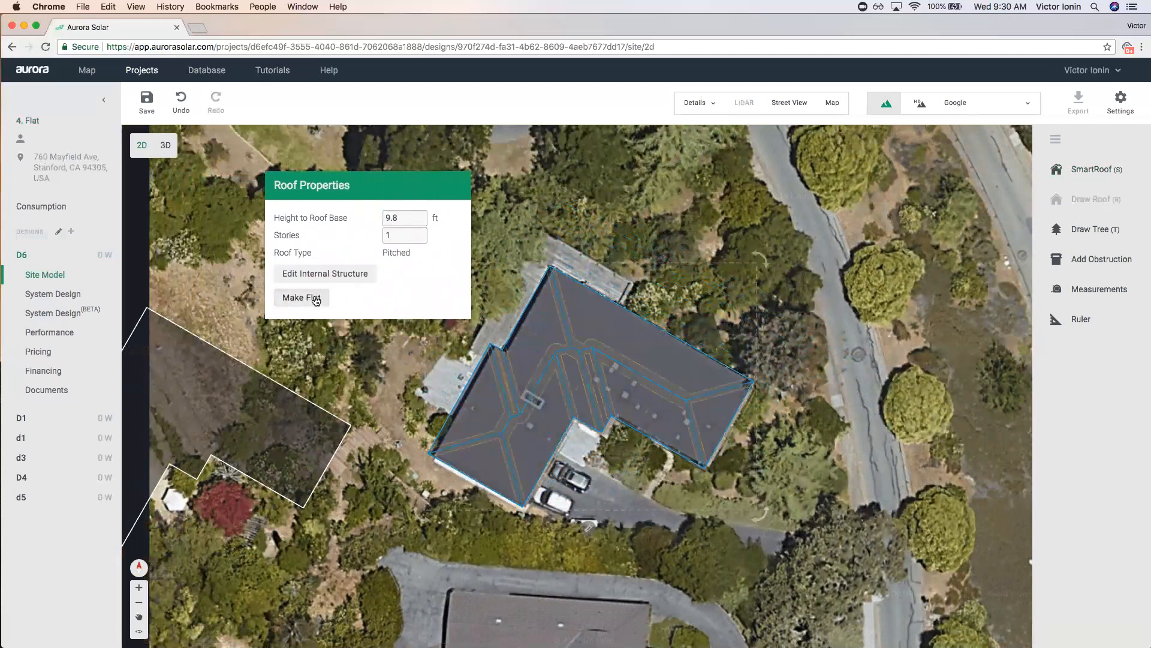
left_click(316, 298)
left_click(316, 300)
left_click(378, 368)
Move the flat outline onto the house, delete the pitched copy, and save the design.
scroll(377, 369, "down", 5)
left_click_drag(462, 367, 675, 413)
left_click_drag(289, 405, 512, 381)
left_click(521, 504)
left_click(708, 420)
key("Delete")
left_click(146, 101)
left_click(144, 71)
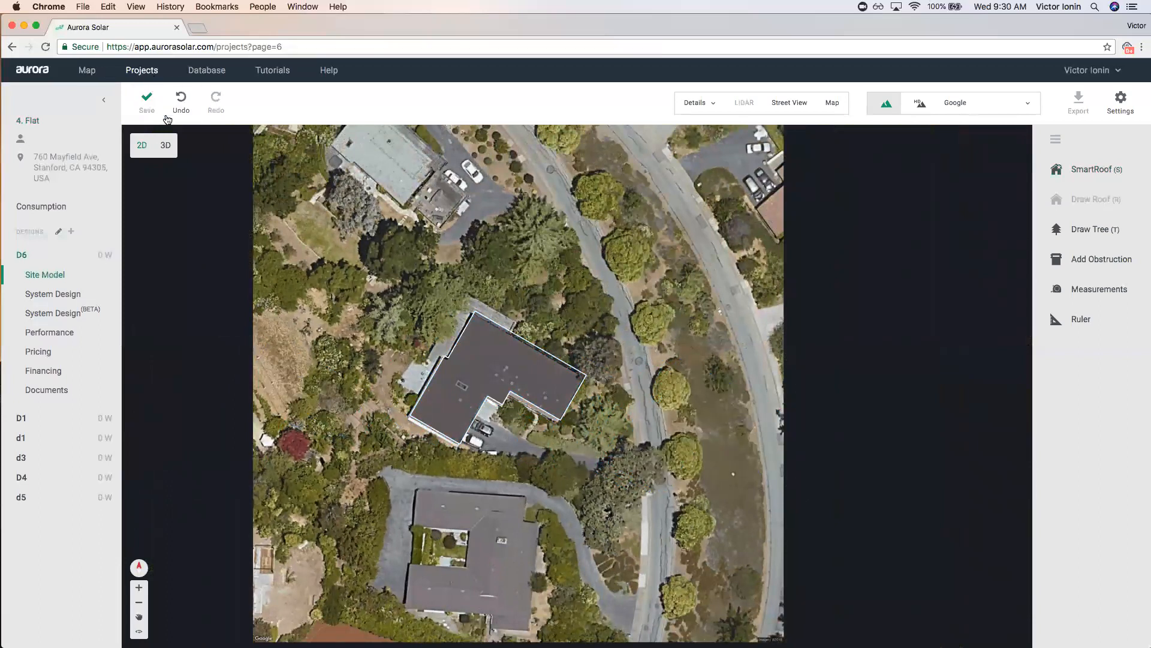
Open the 5. Dormers project and create a new design named D6.
left_click(50, 233)
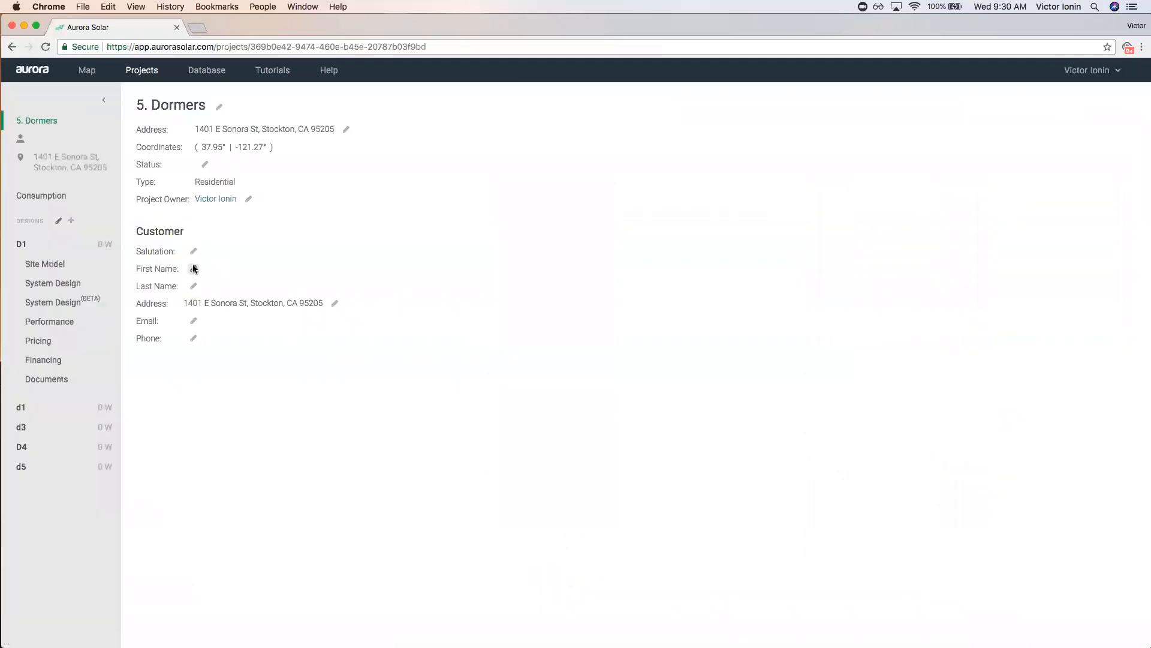
left_click(71, 221)
type("D6")
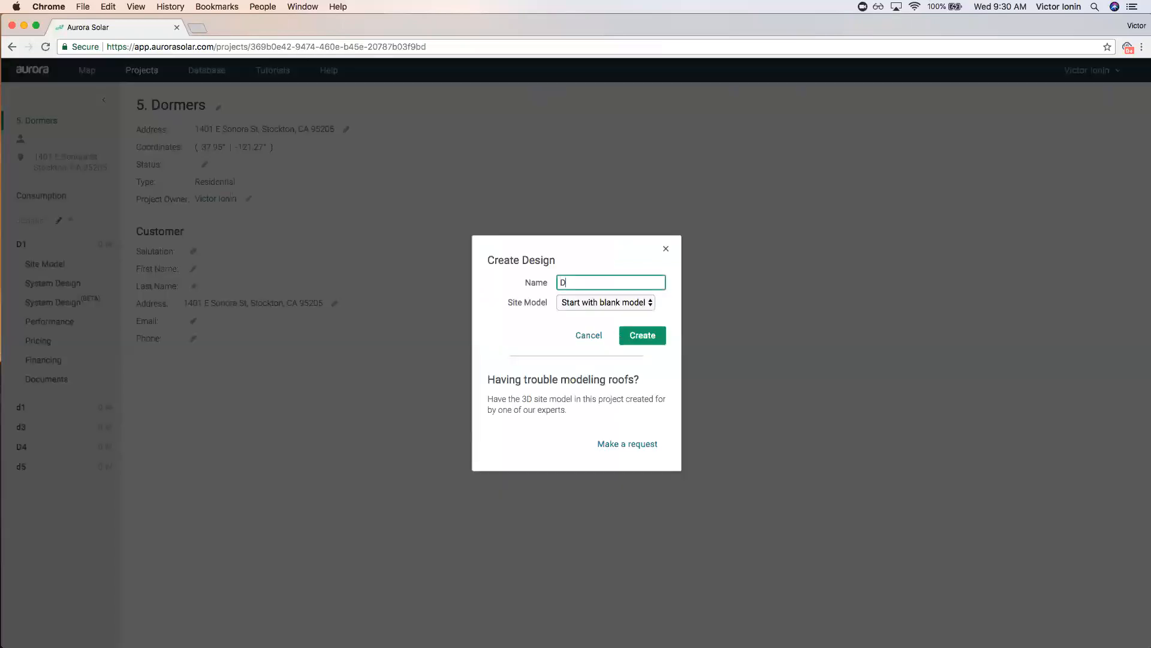
left_click(636, 343)
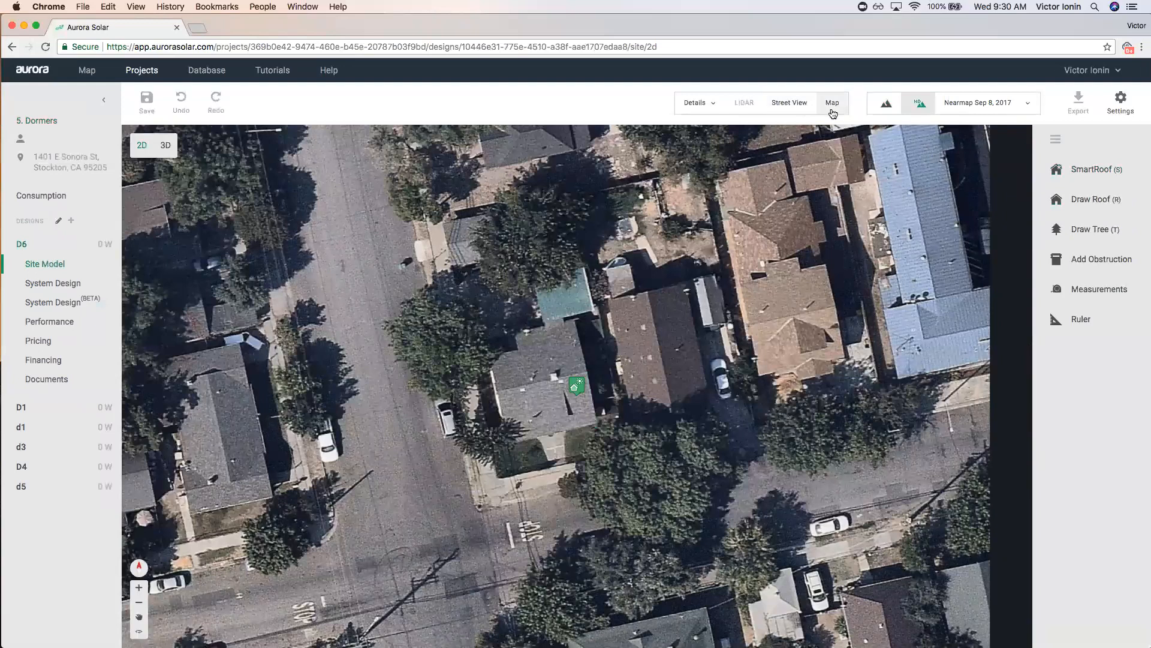
Try Google and Bing imagery, settle on Nearmap Sep 8, 2017, then open Street View.
left_click(974, 108)
left_click(960, 174)
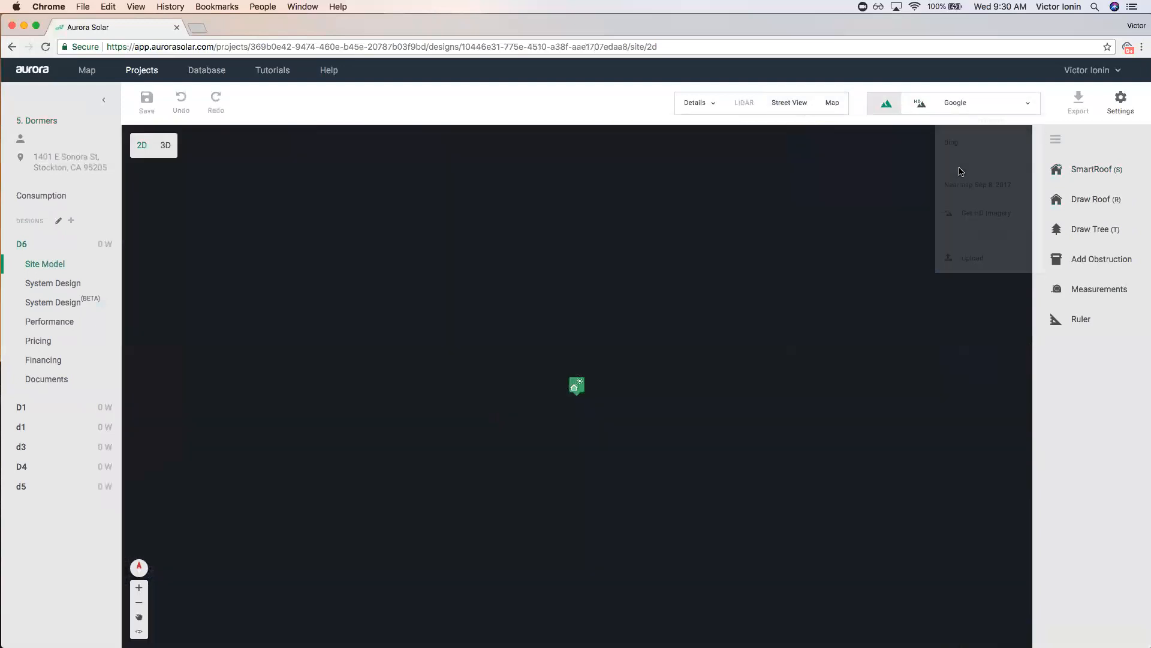
scroll(525, 386, "up", 5)
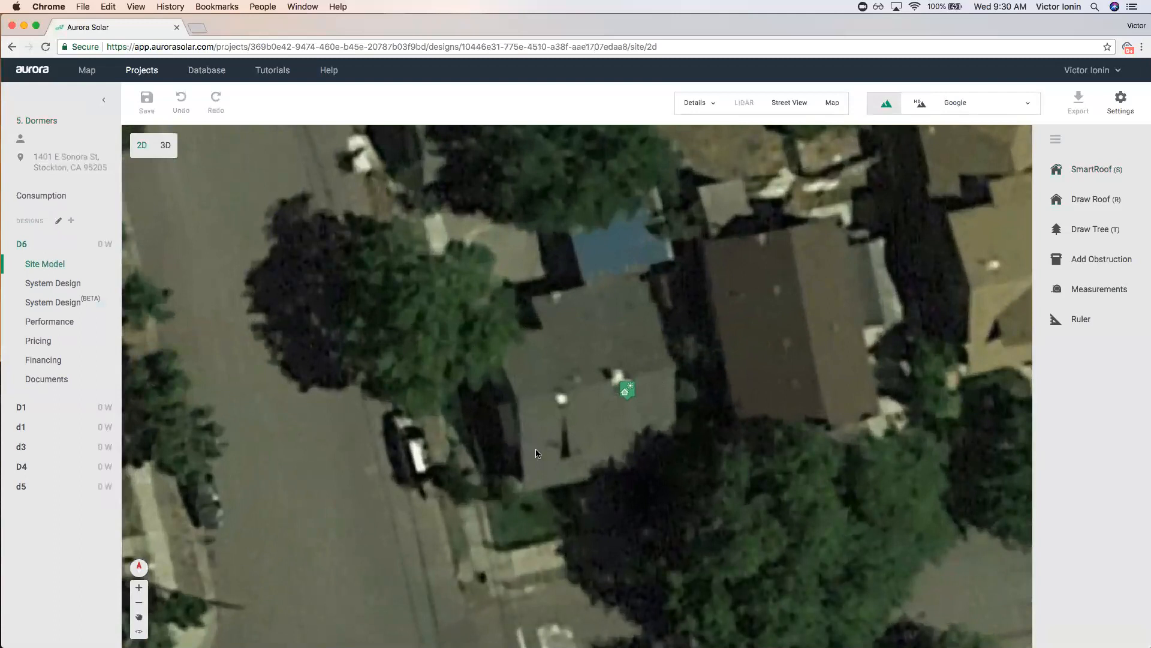
left_click(986, 102)
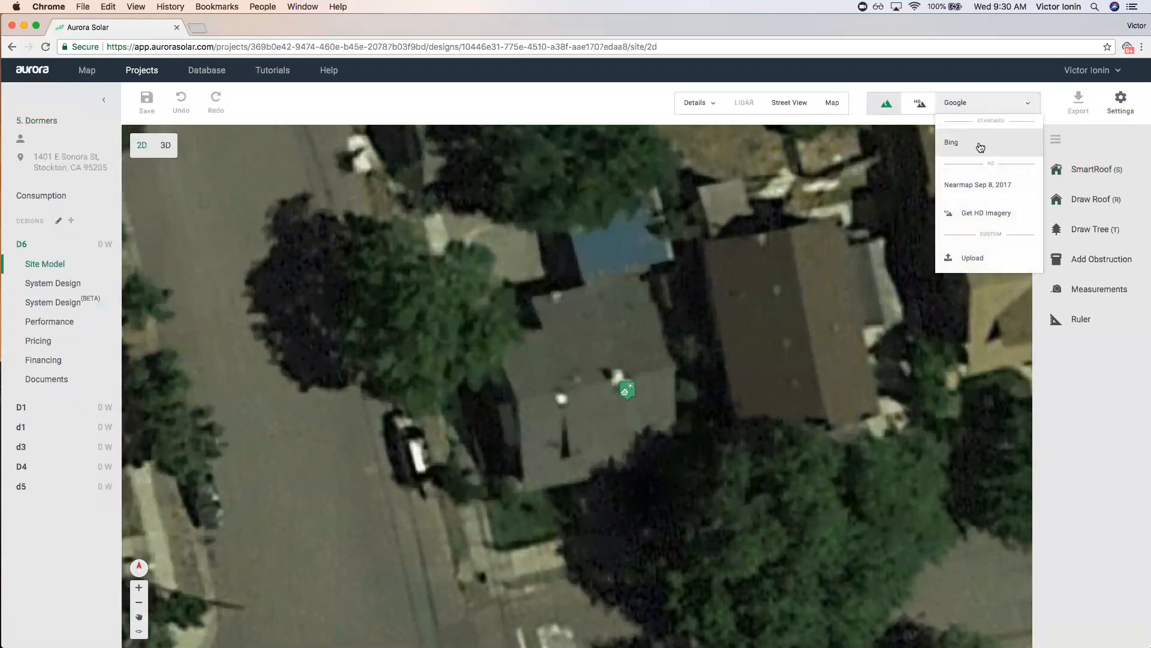
left_click(980, 147)
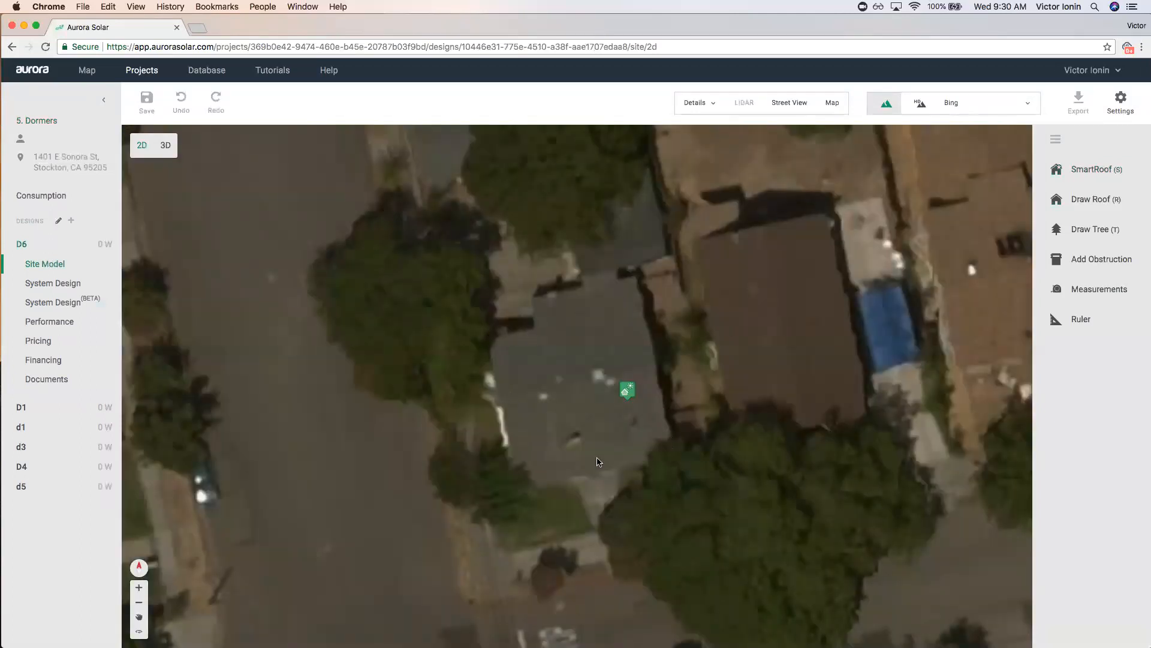
left_click(1020, 106)
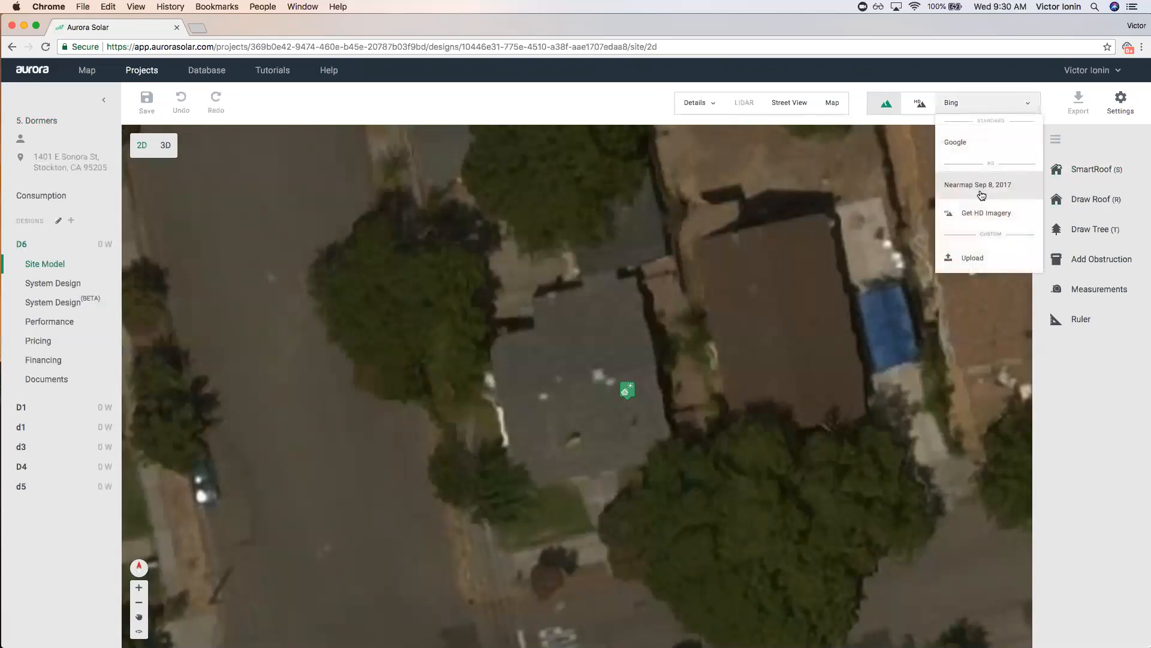
left_click(983, 193)
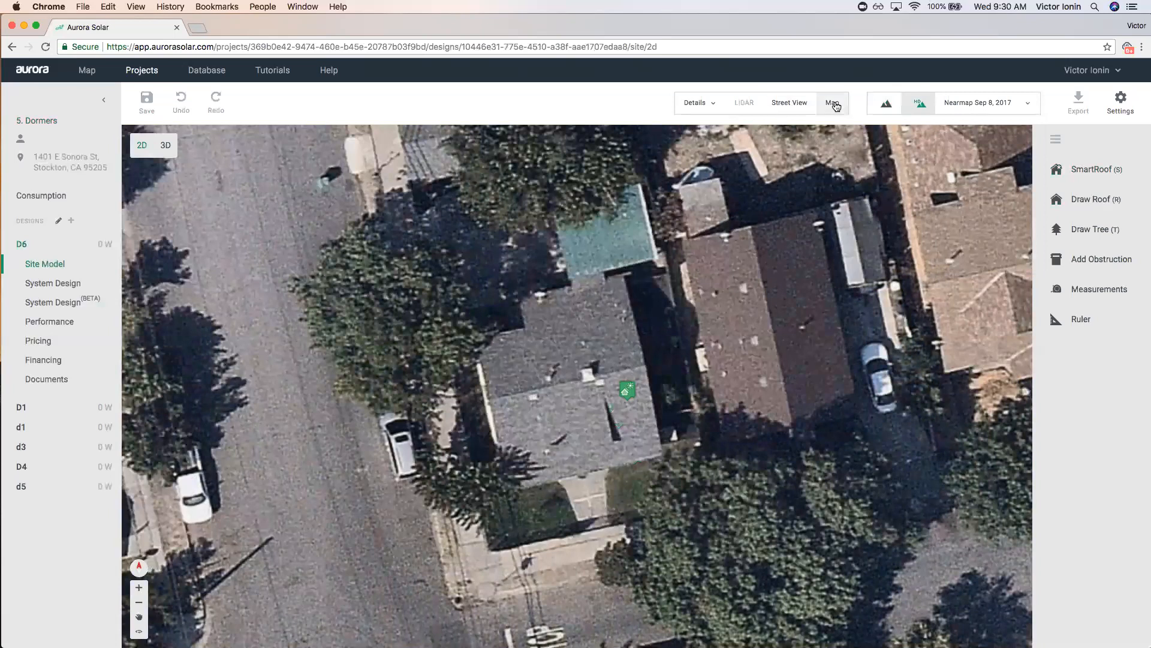
left_click(789, 103)
Move along the street in Street View to face the house and zoom on its roof.
left_click(288, 523)
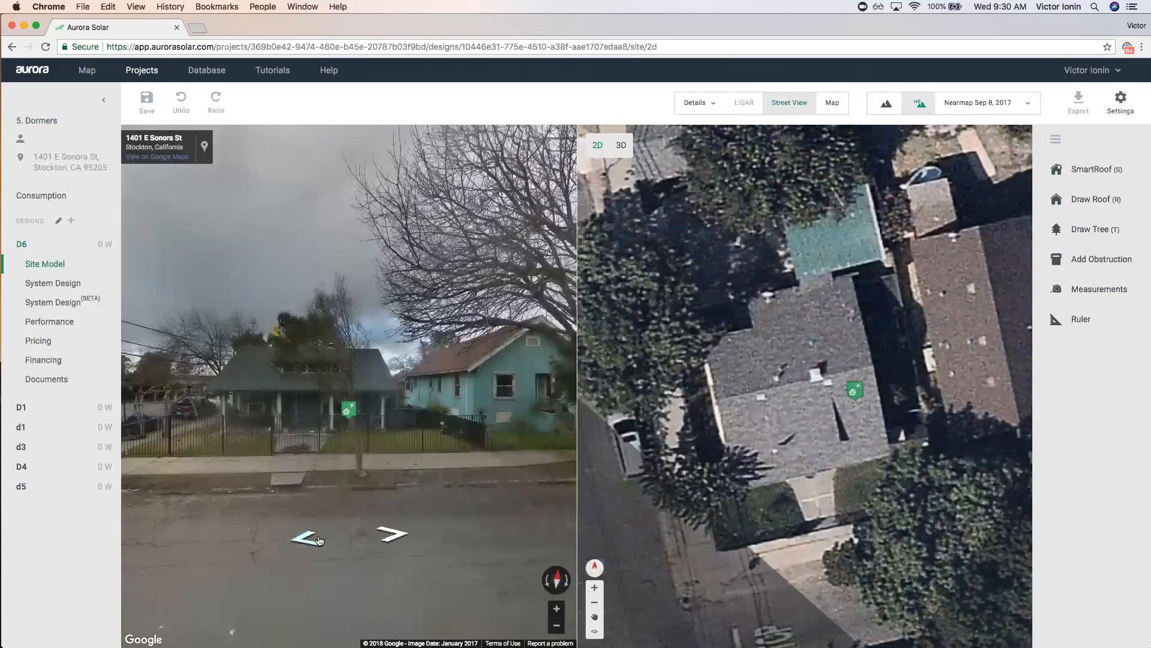
scroll(330, 363, "up", 3)
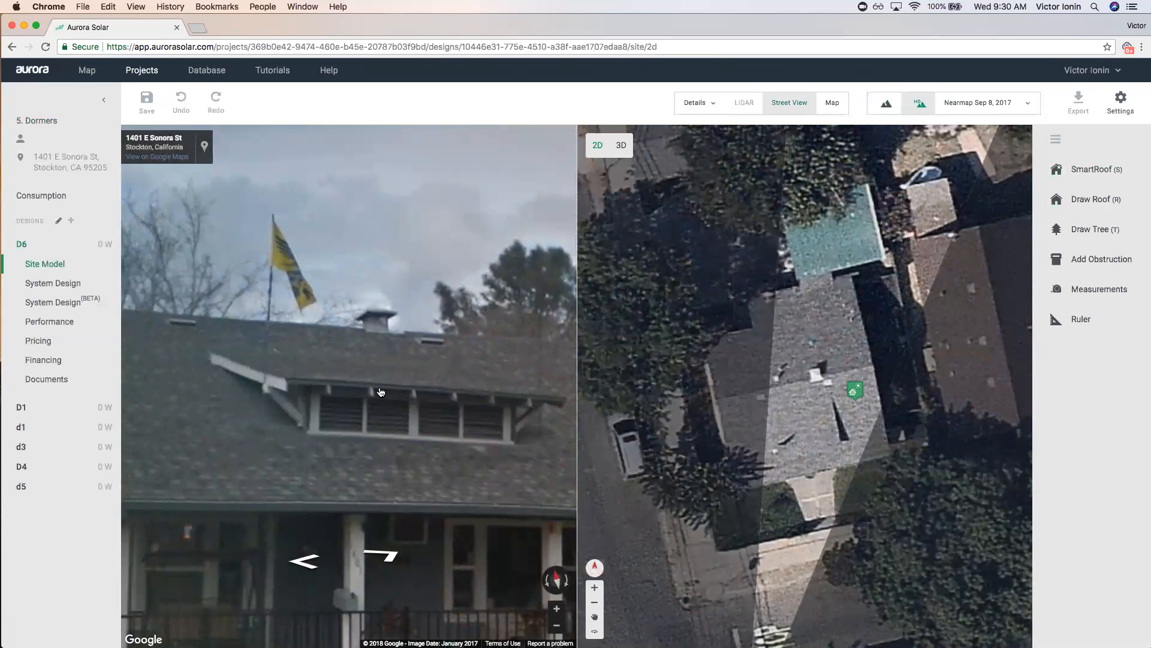
scroll(355, 345, "down", 3)
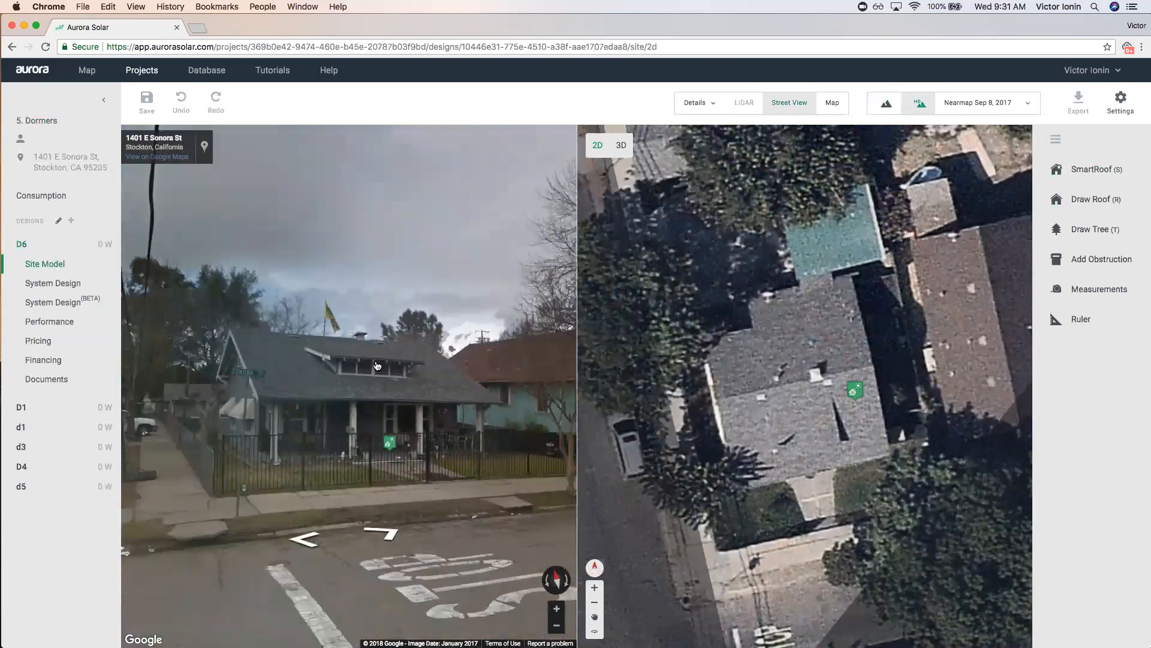
Rotate the oblique aerial view around the house, then go back to the single overhead map.
left_click(834, 102)
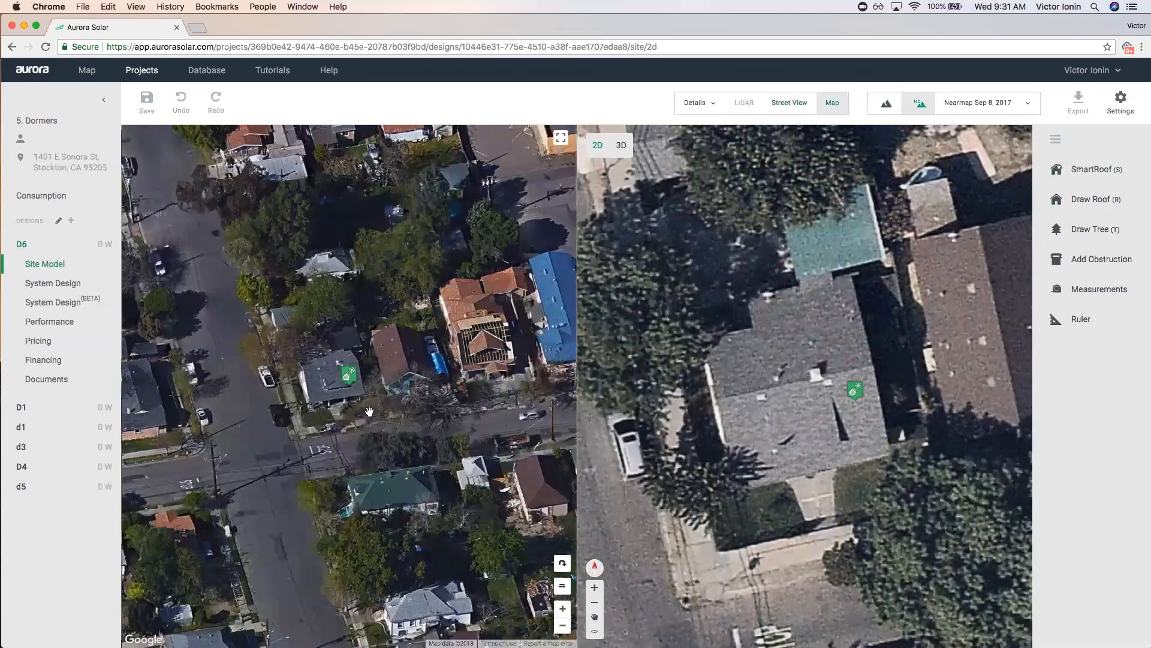
left_click_drag(405, 428, 421, 455)
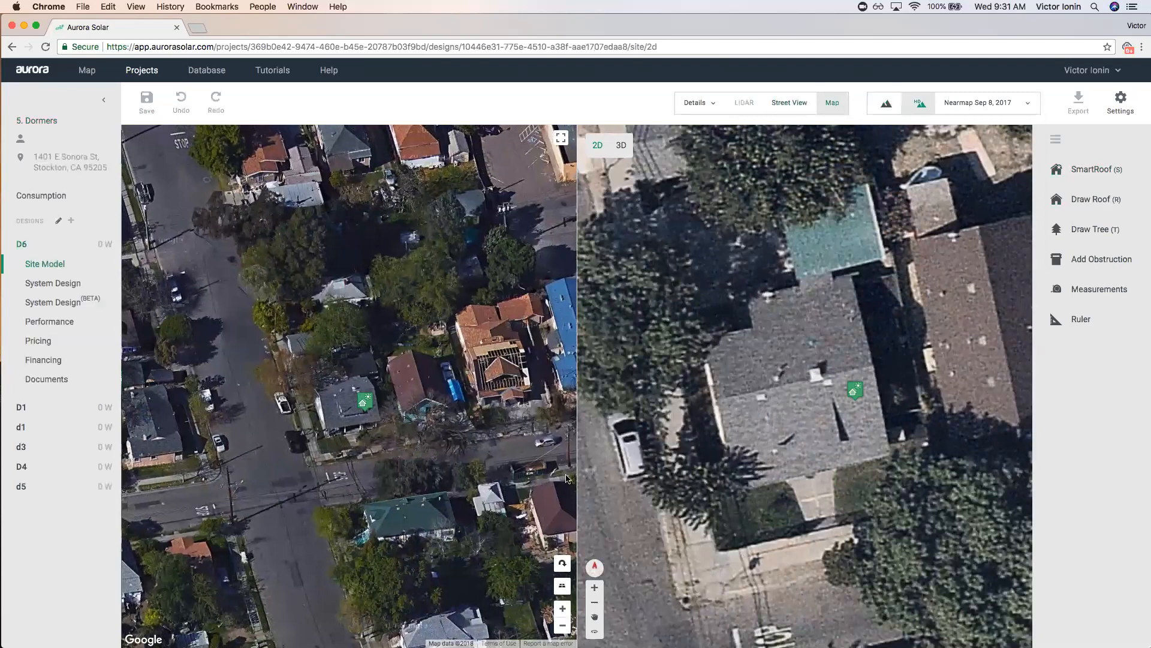
left_click(561, 564)
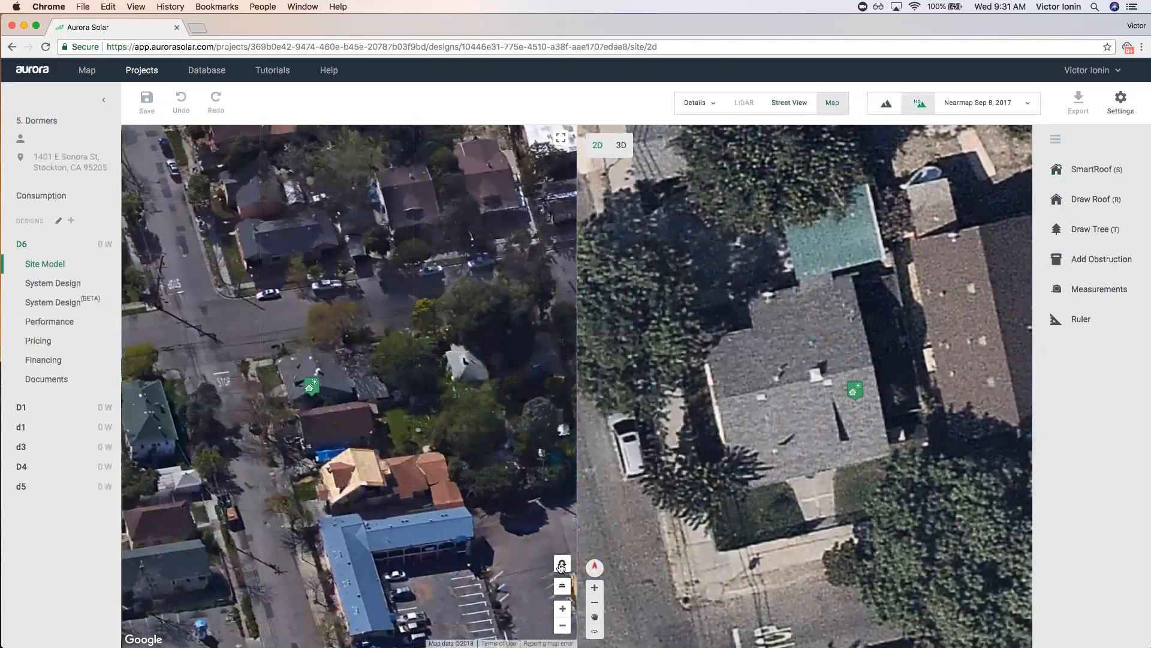
left_click(562, 565)
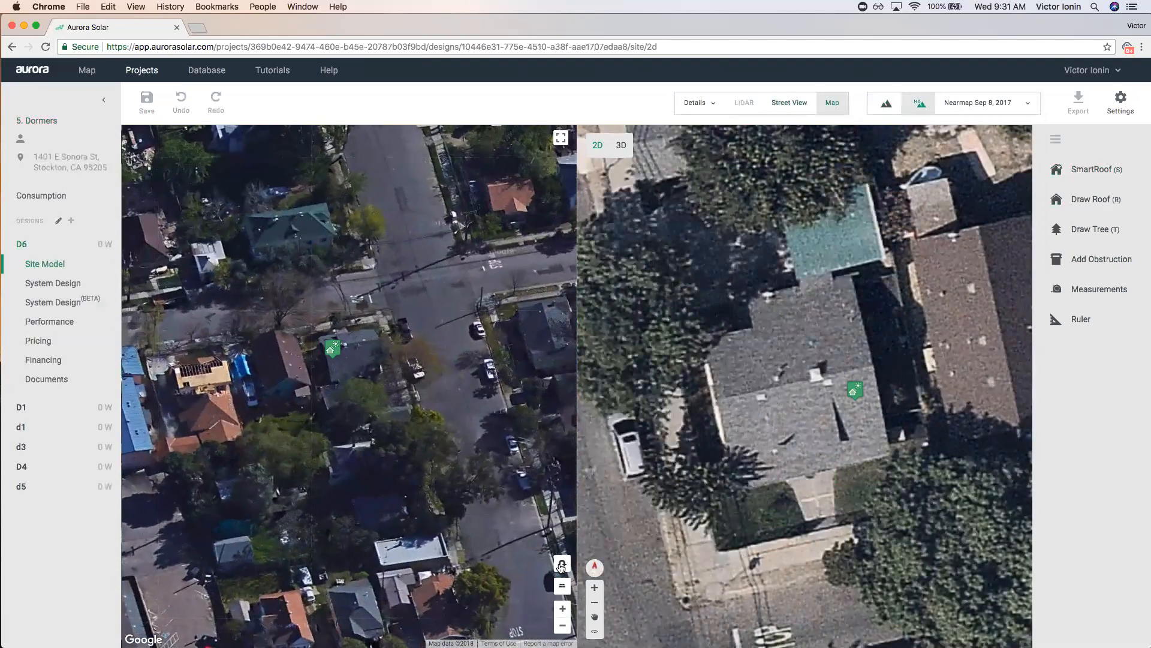
left_click(562, 564)
left_click(561, 566)
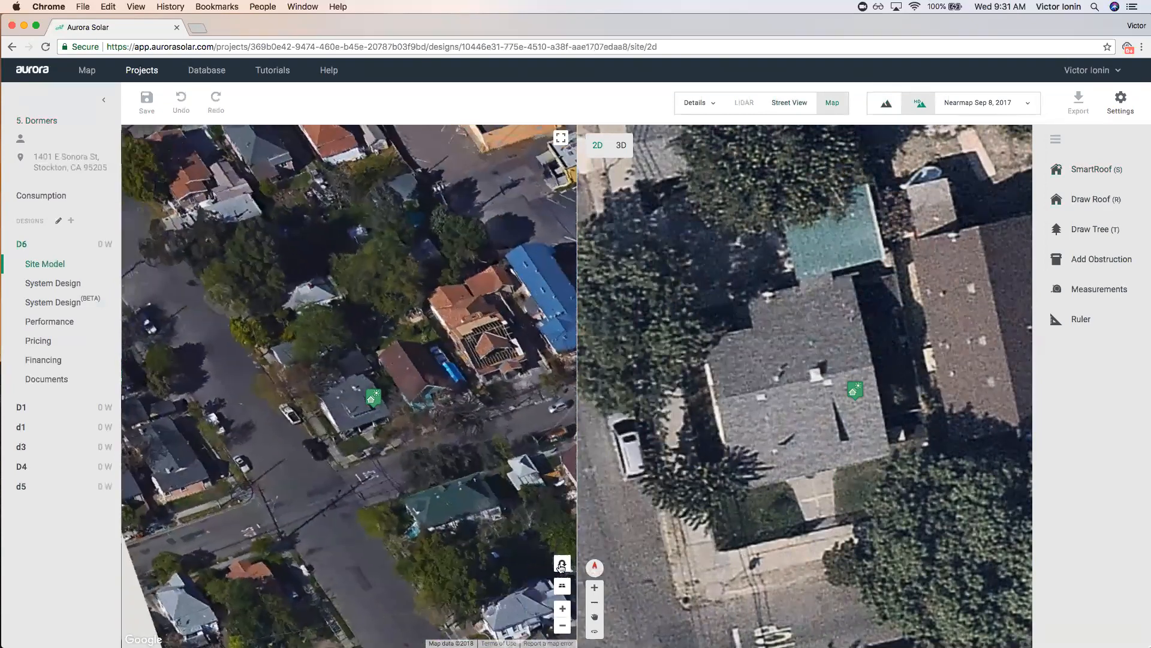
left_click(561, 566)
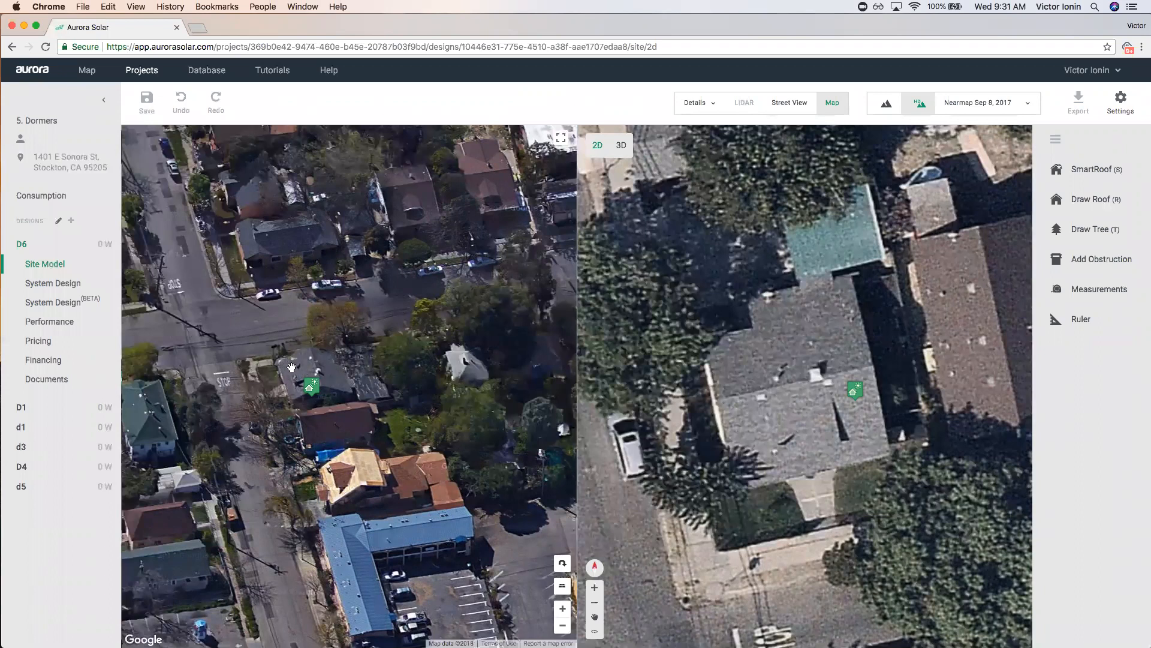
left_click(562, 565)
left_click(833, 103)
Trace a six-cornered SmartRoof around the dormered house, closing it at the first corner.
left_click(1074, 174)
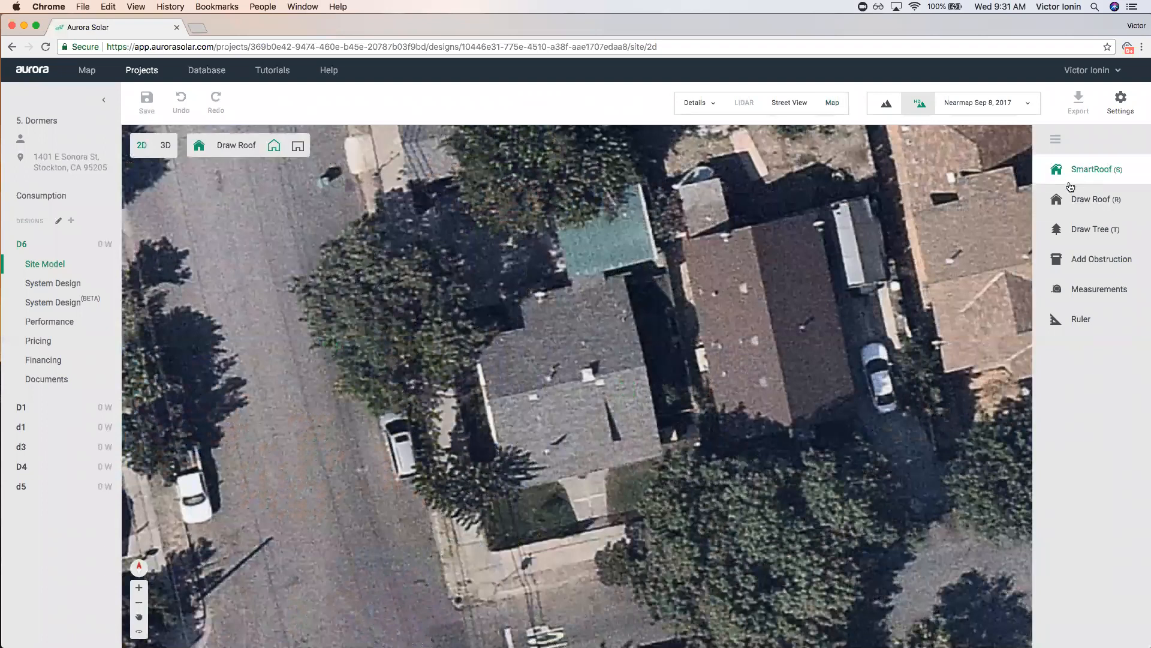
left_click(525, 327)
left_click(477, 338)
left_click(485, 376)
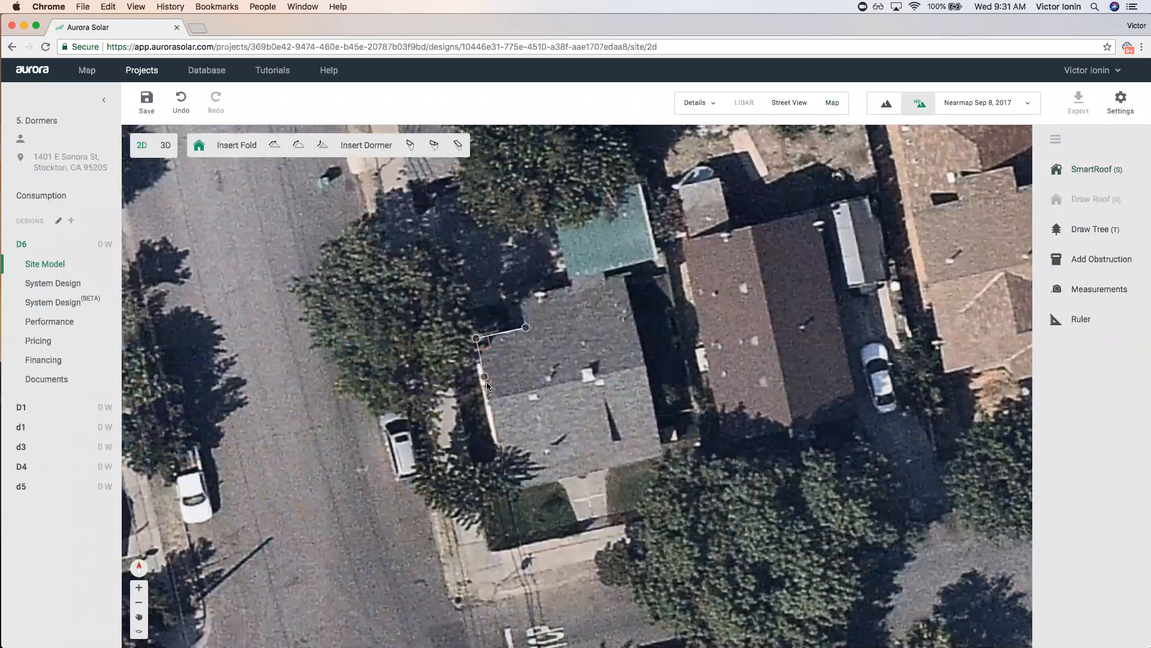
left_click(509, 488)
left_click(662, 455)
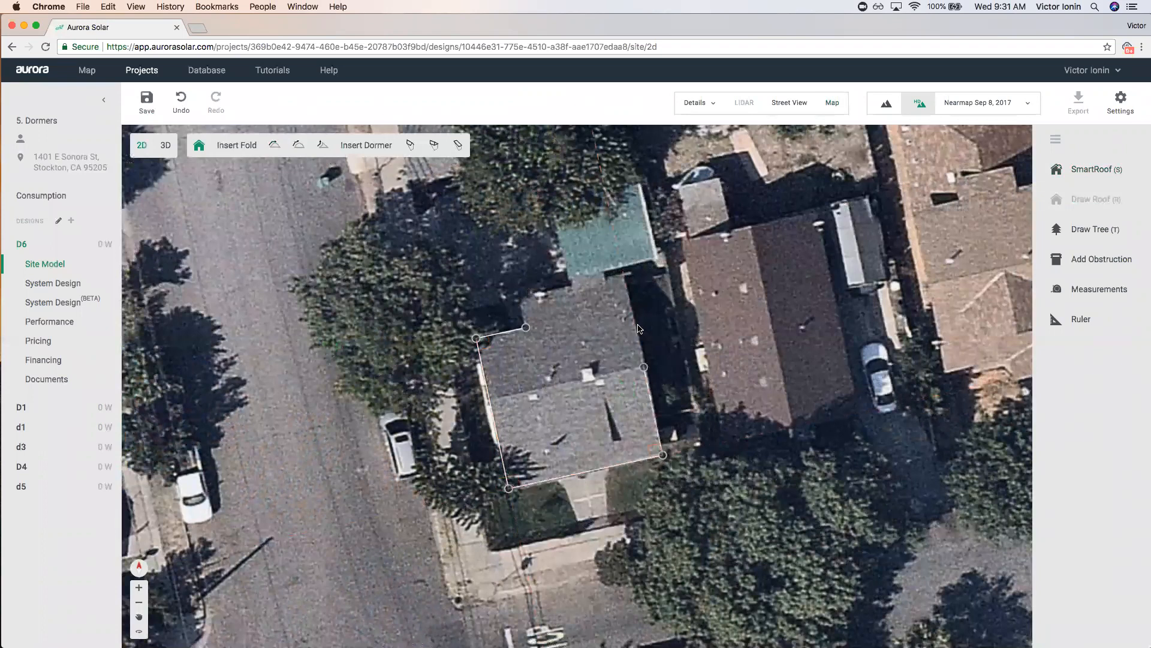
left_click(624, 275)
left_click(519, 298)
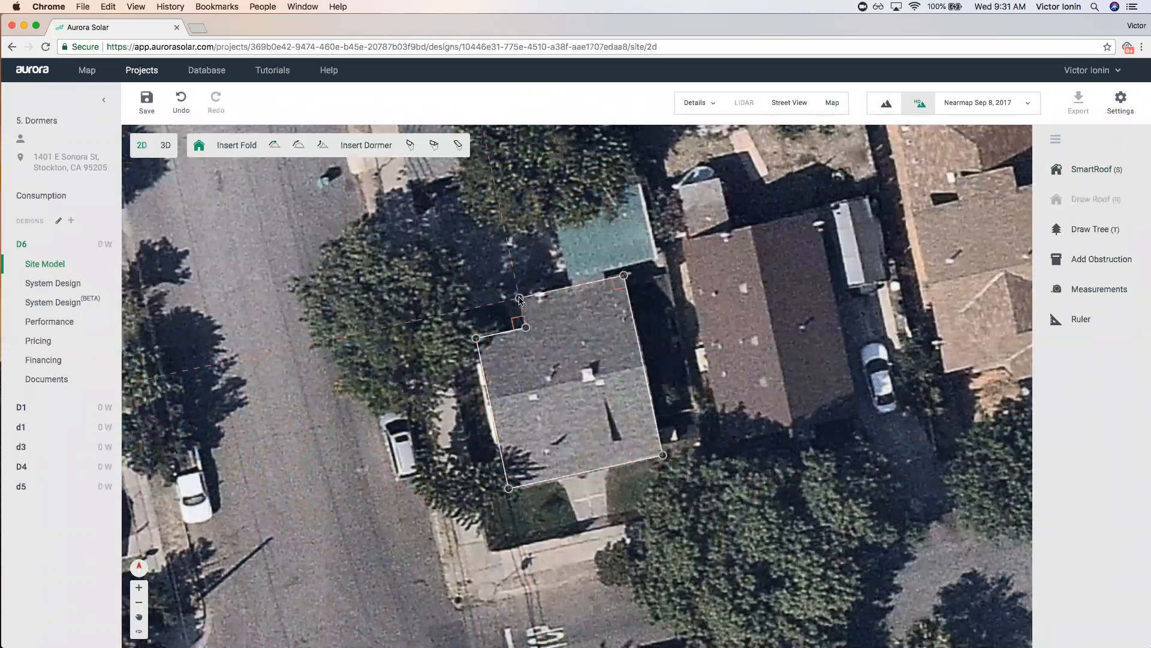
left_click(527, 328)
scroll(525, 309, "up", 2)
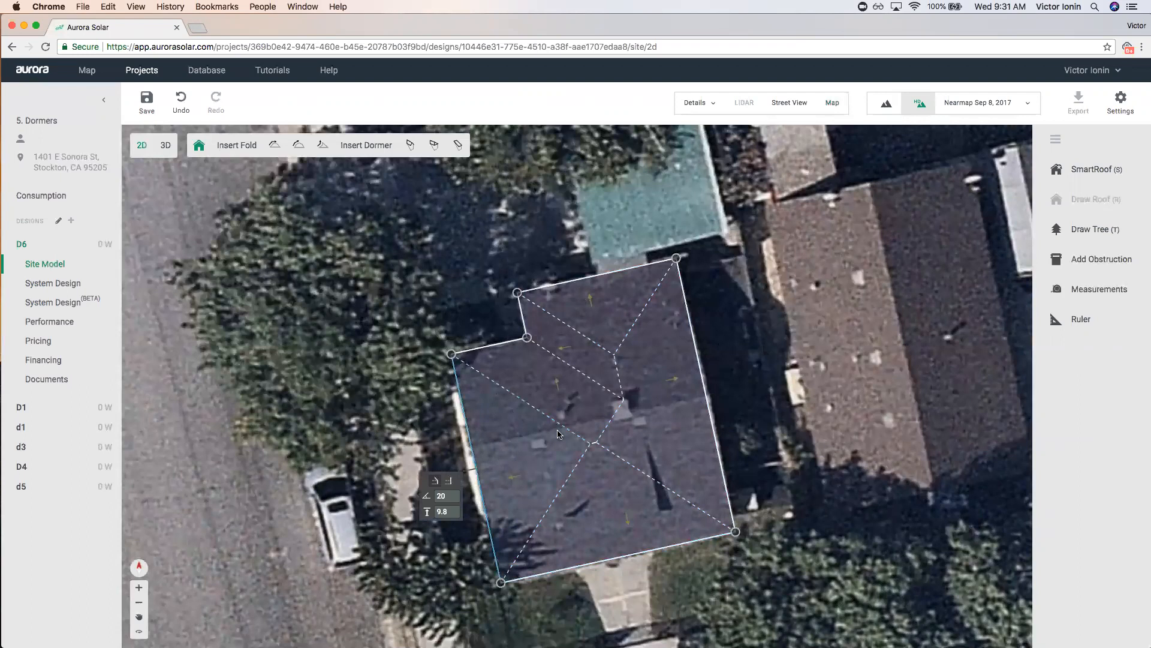
Unpitch the left and right side edges and the small left face, leaving one central ridge.
left_click(449, 482)
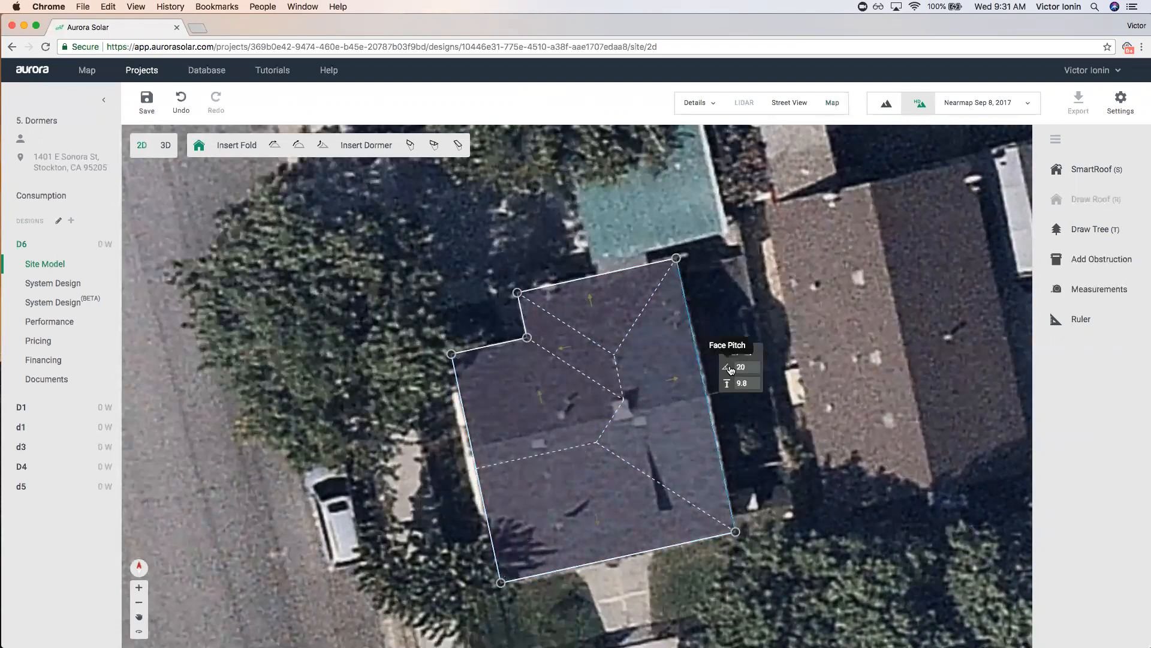
left_click(750, 354)
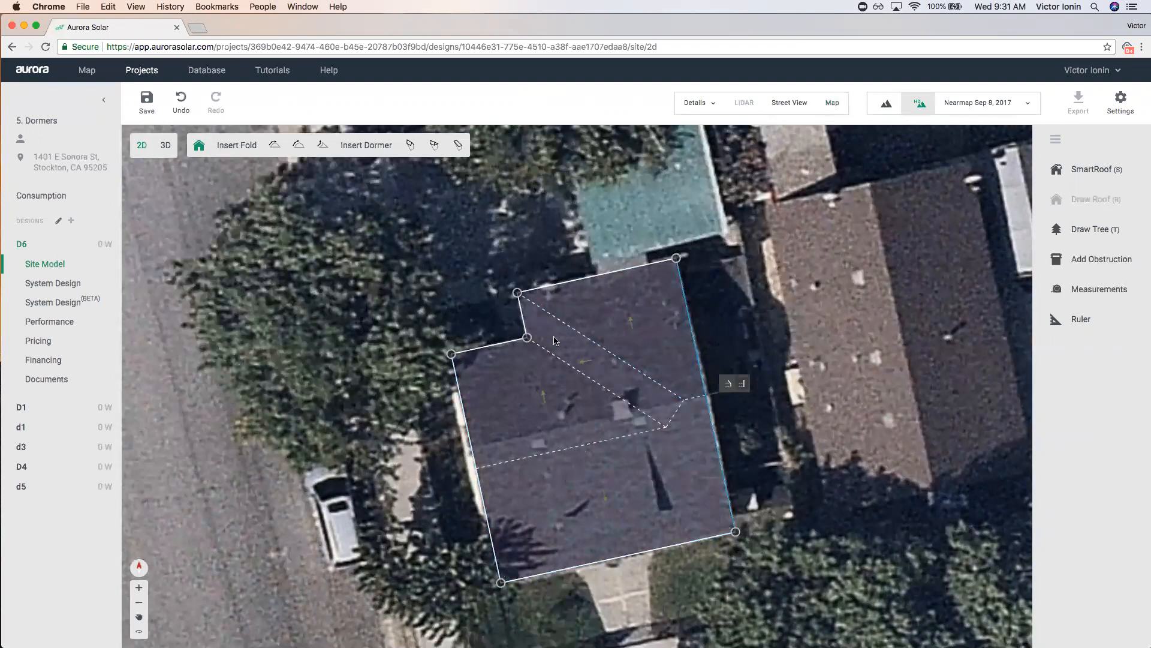
mouse_move(549, 331)
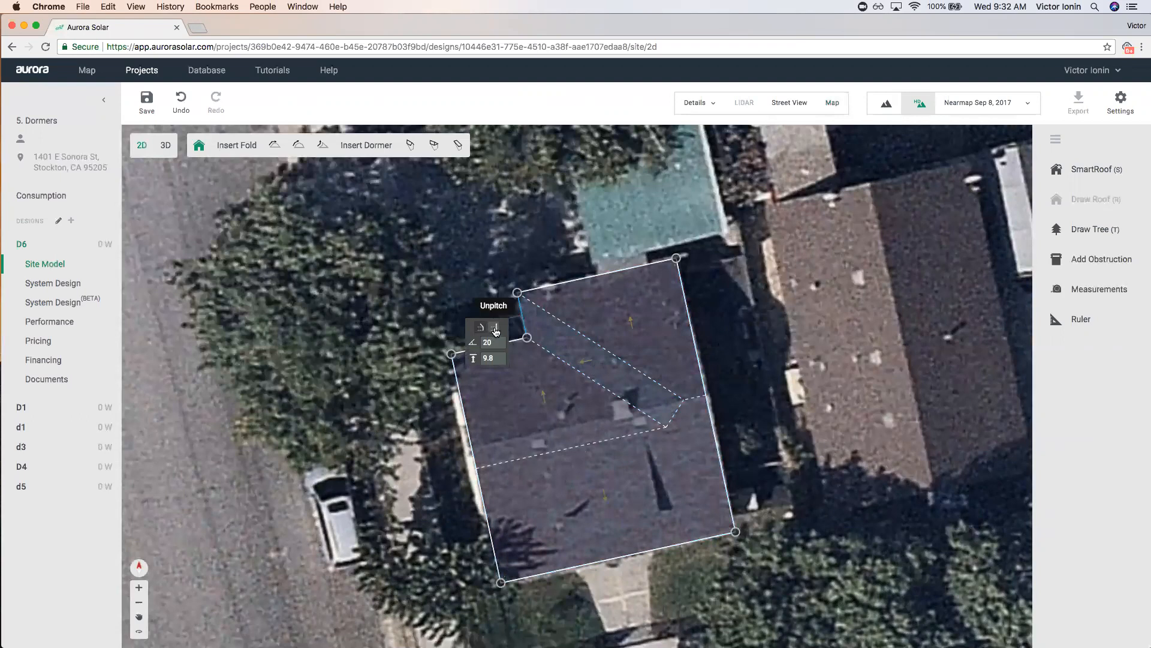
left_click(528, 360)
left_click(665, 472)
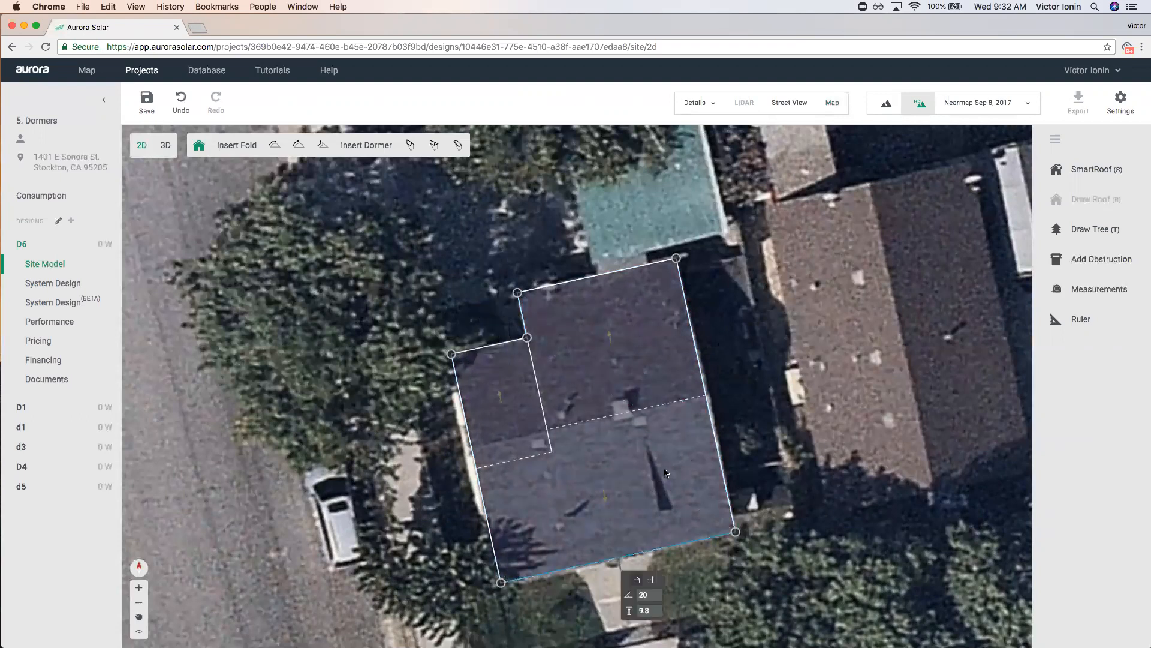
left_click(526, 383)
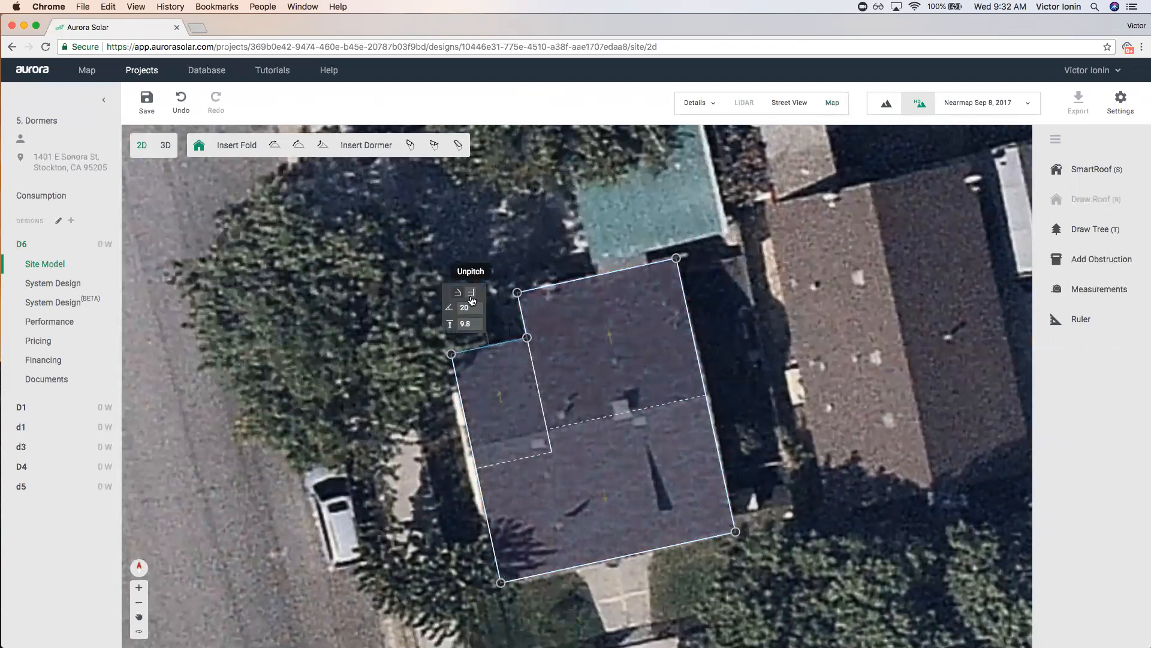
left_click(472, 295)
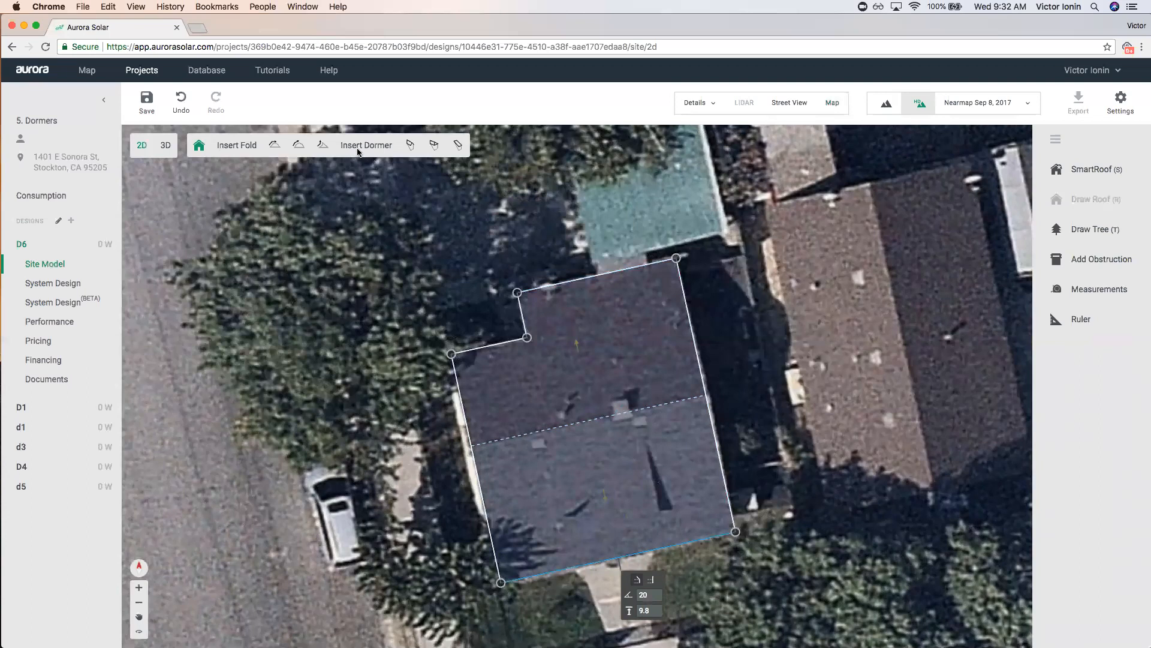
Place a shed dormer on the lower roof face and resize it from its lower-left corner.
left_click(458, 146)
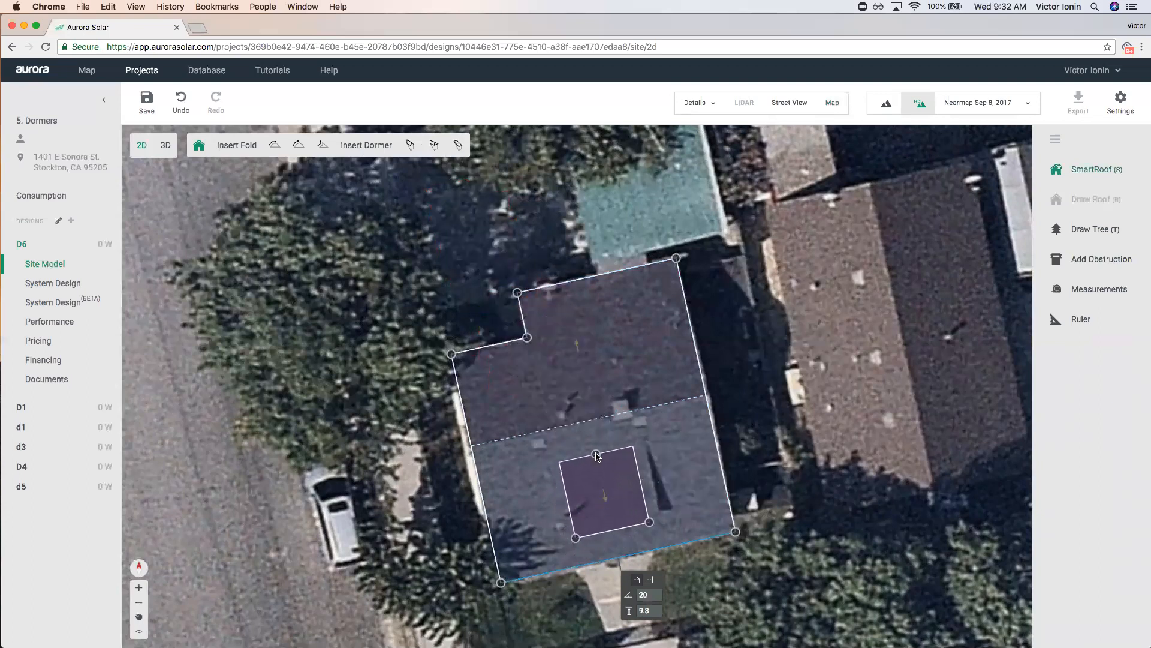
left_click(596, 454)
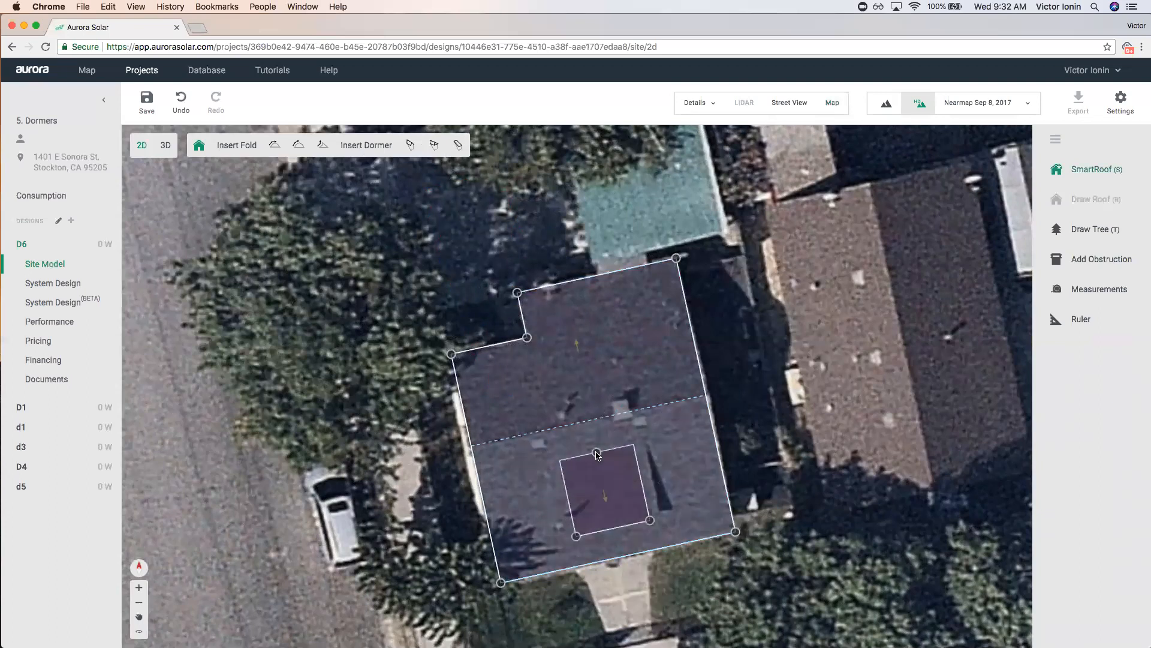
mouse_move(576, 535)
left_mouse_down()
mouse_move(538, 525)
mouse_move(583, 527)
mouse_move(546, 523)
mouse_move(574, 527)
mouse_move(563, 525)
left_mouse_up()
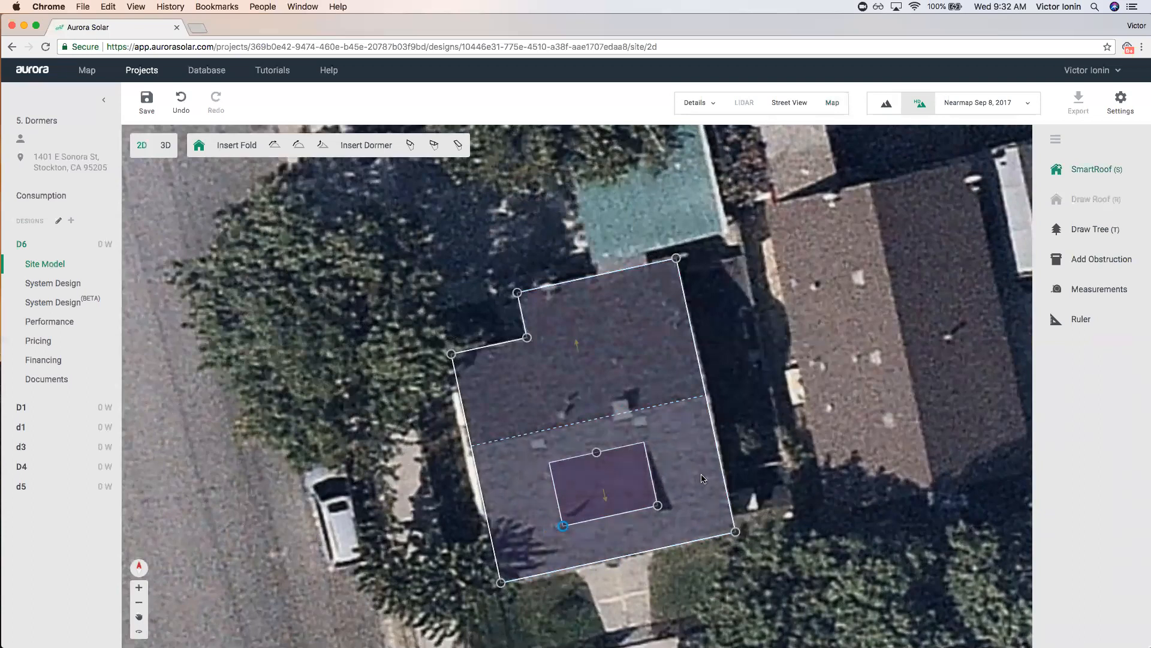
left_click(163, 146)
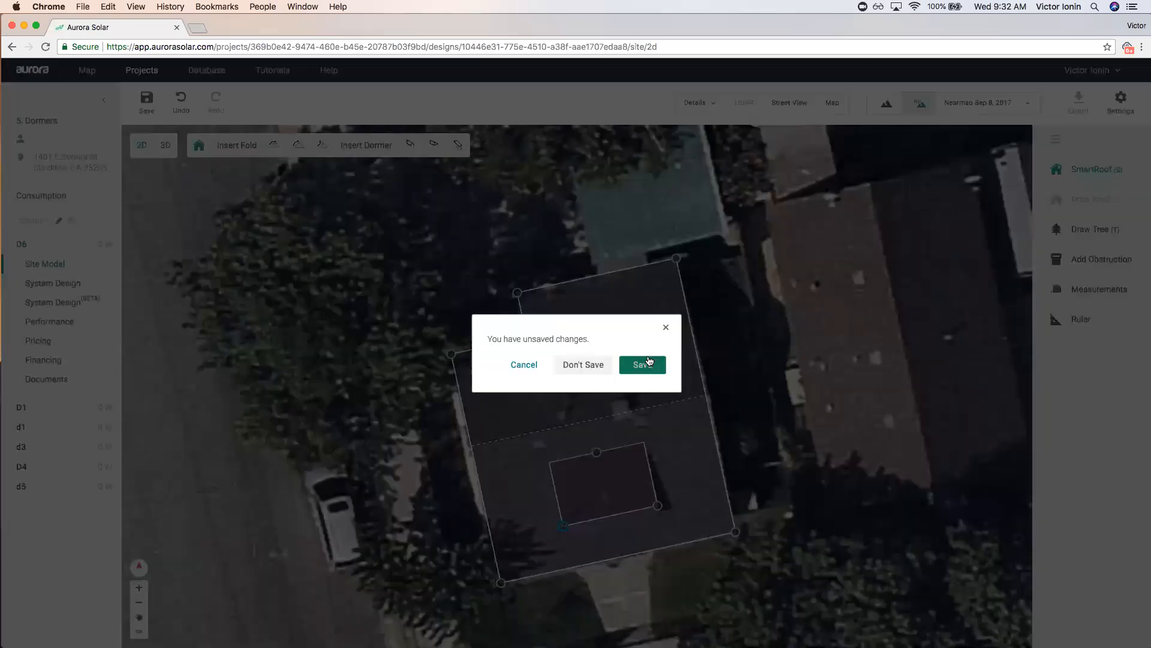
Save the changes, then raise the selected roof face's pitch by two steps.
left_click(649, 361)
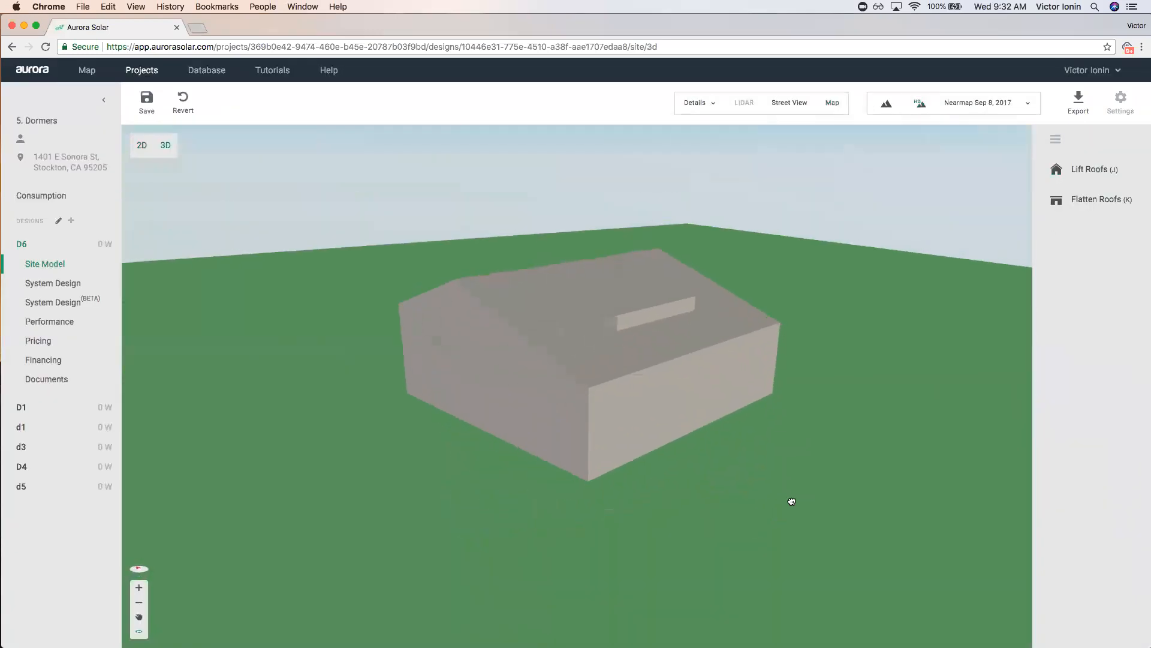
left_click(545, 334)
left_click(383, 261)
left_click(383, 260)
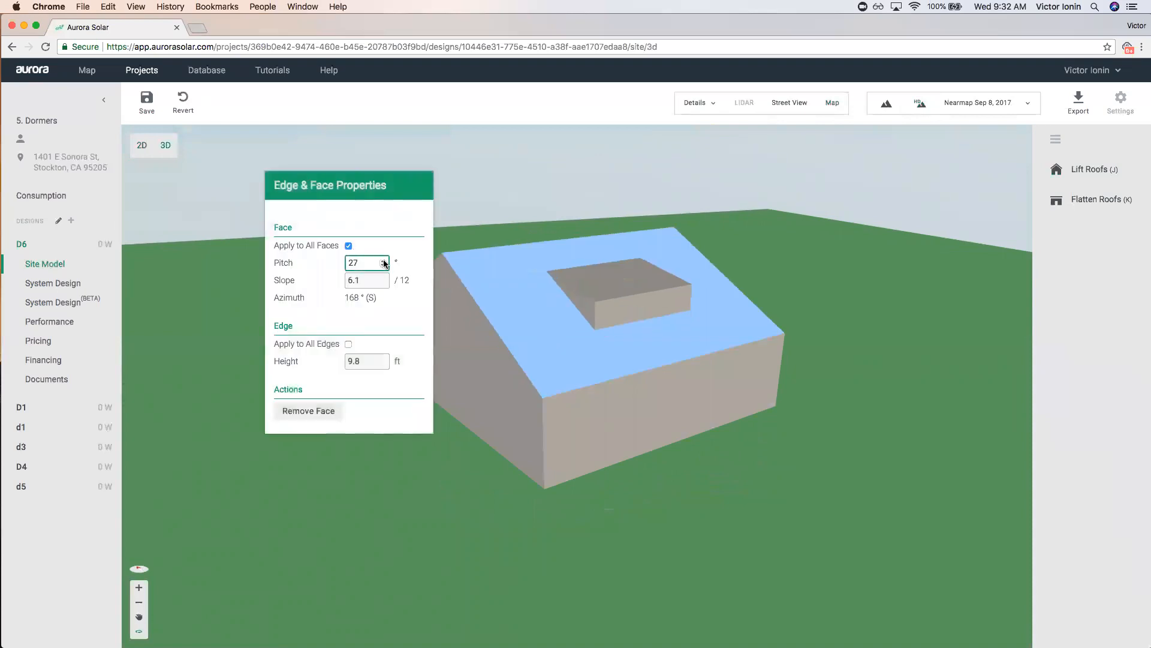
Raise the dormer's pitch to 16.
left_click_drag(733, 454, 760, 458)
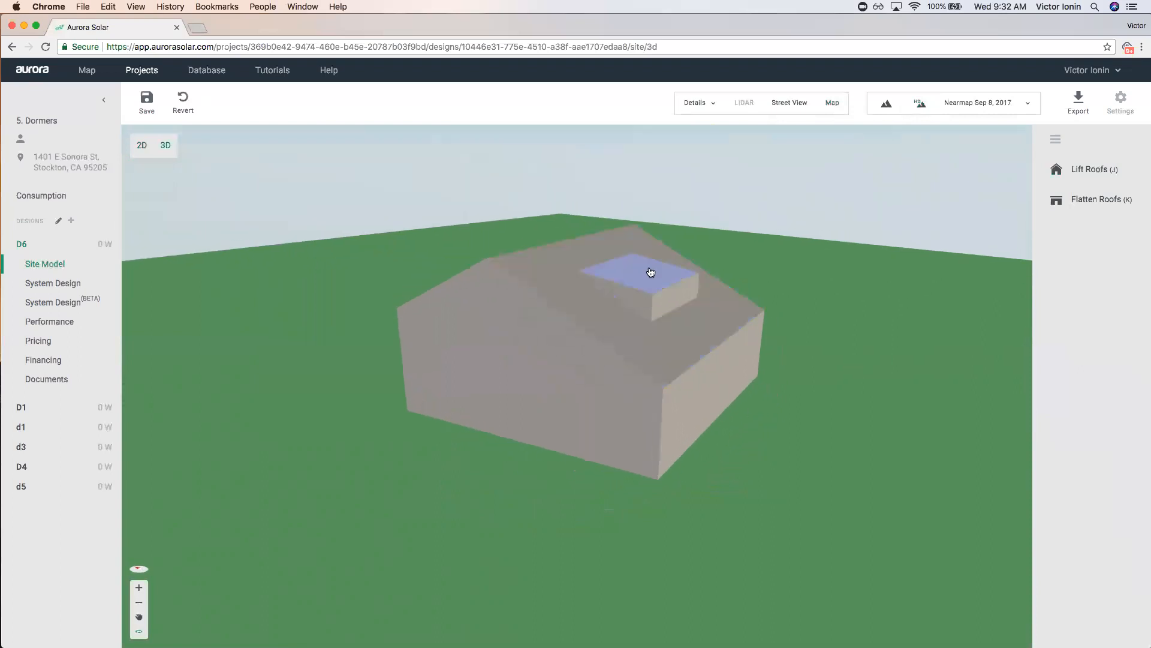
left_click(650, 272)
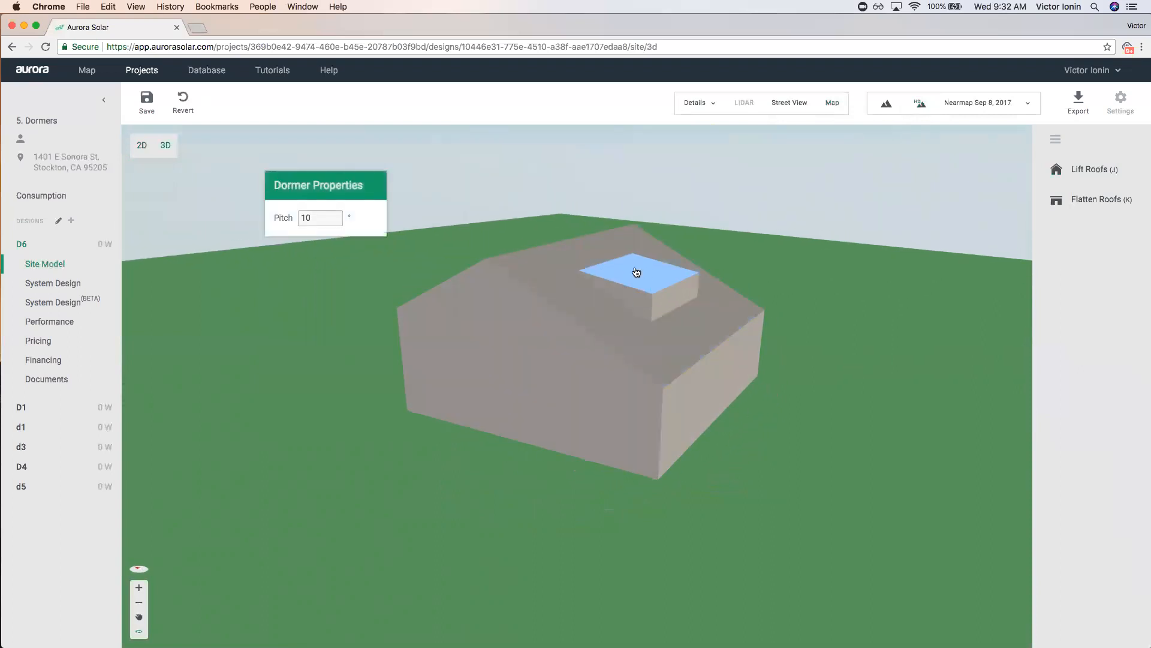
left_click(336, 215)
left_click(335, 215)
left_click(335, 215)
left_click(335, 217)
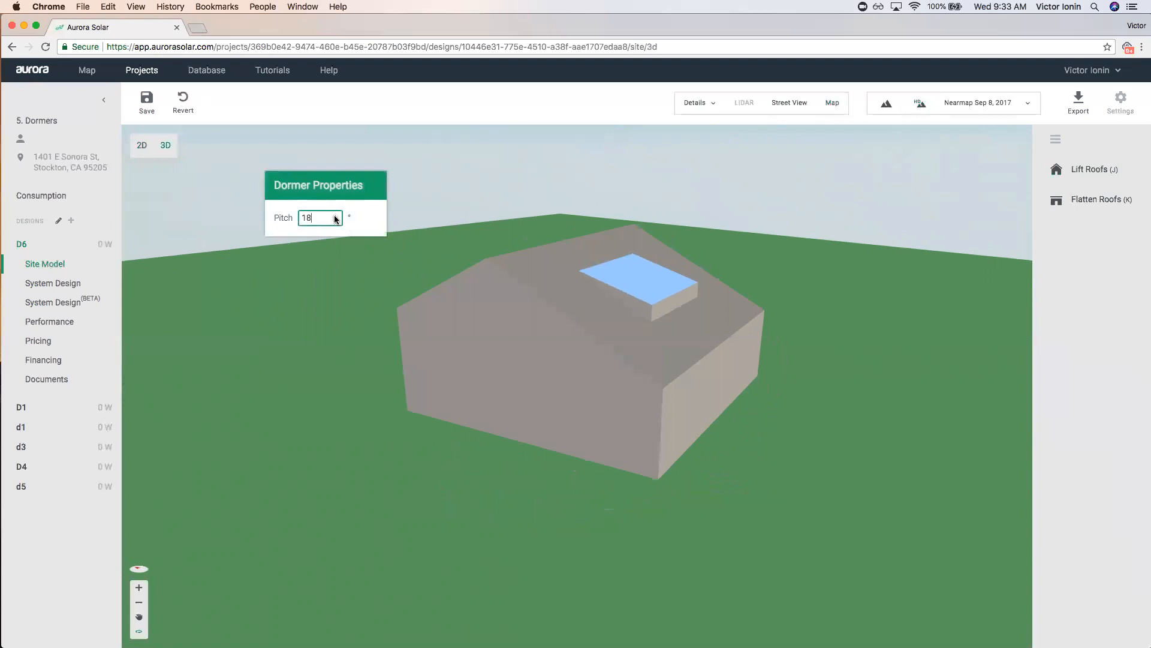
Compare the 3D model against Street View, then return to 2D and save the changes.
left_click_drag(882, 455, 784, 192)
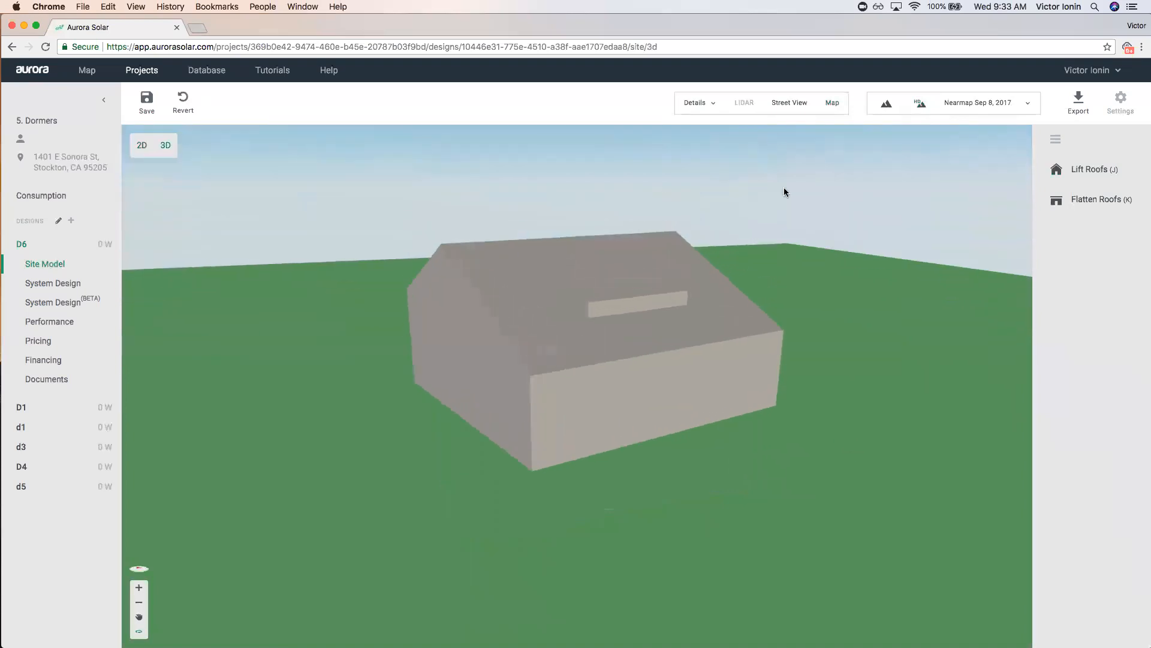
left_click(777, 102)
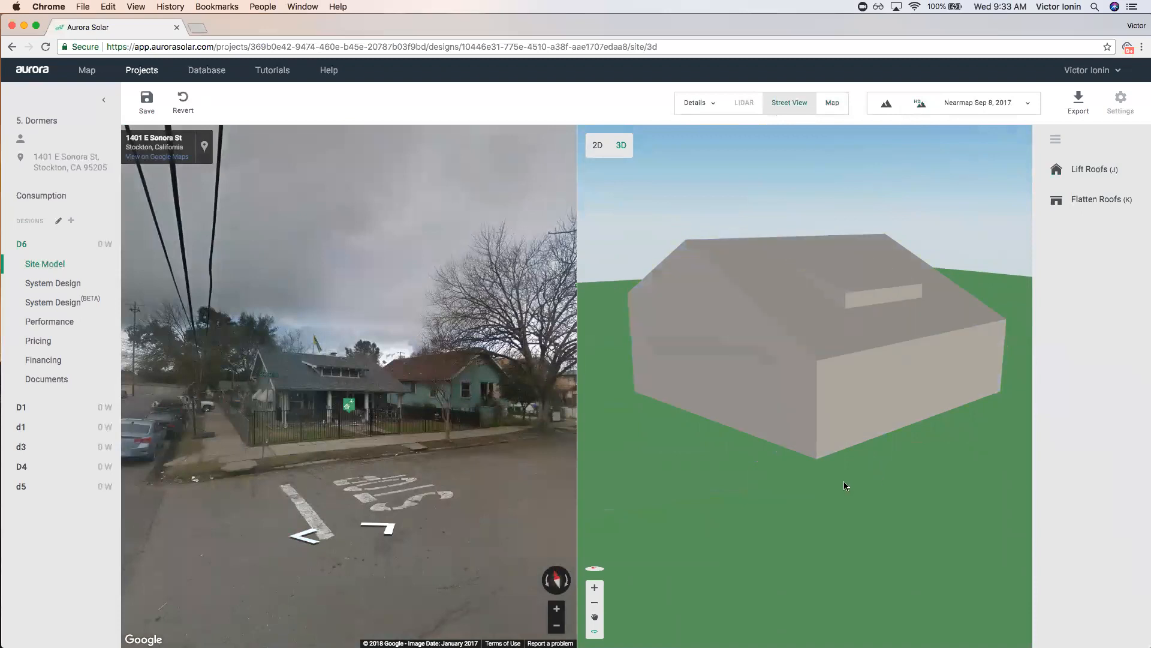
left_click_drag(844, 481, 836, 488)
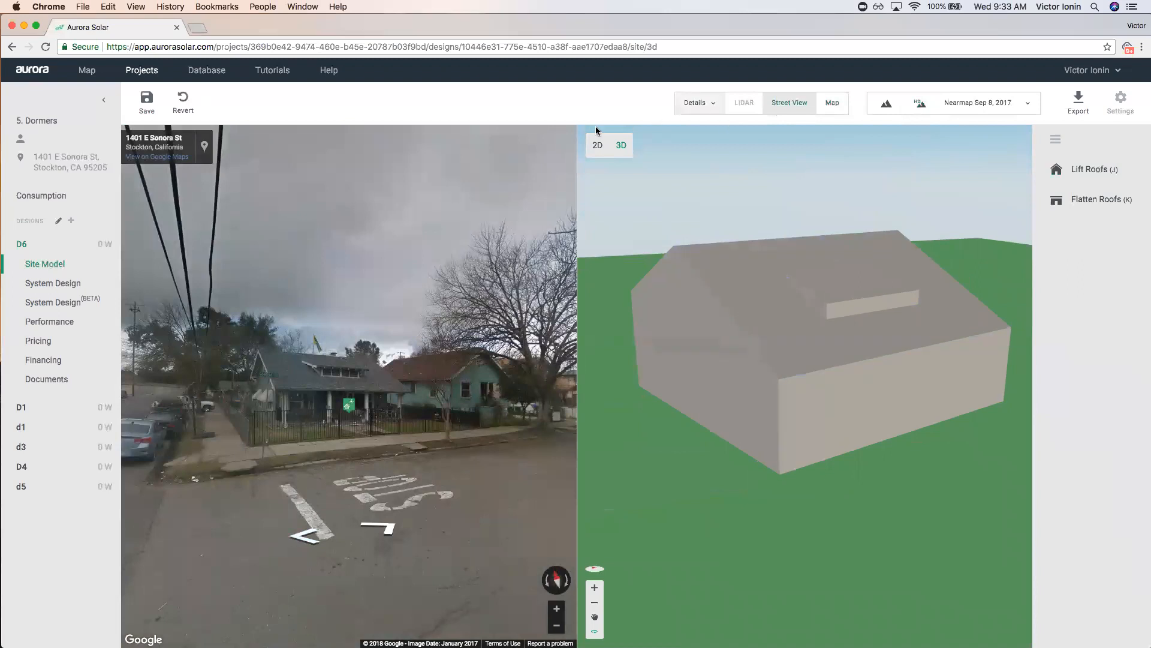
left_click(779, 107)
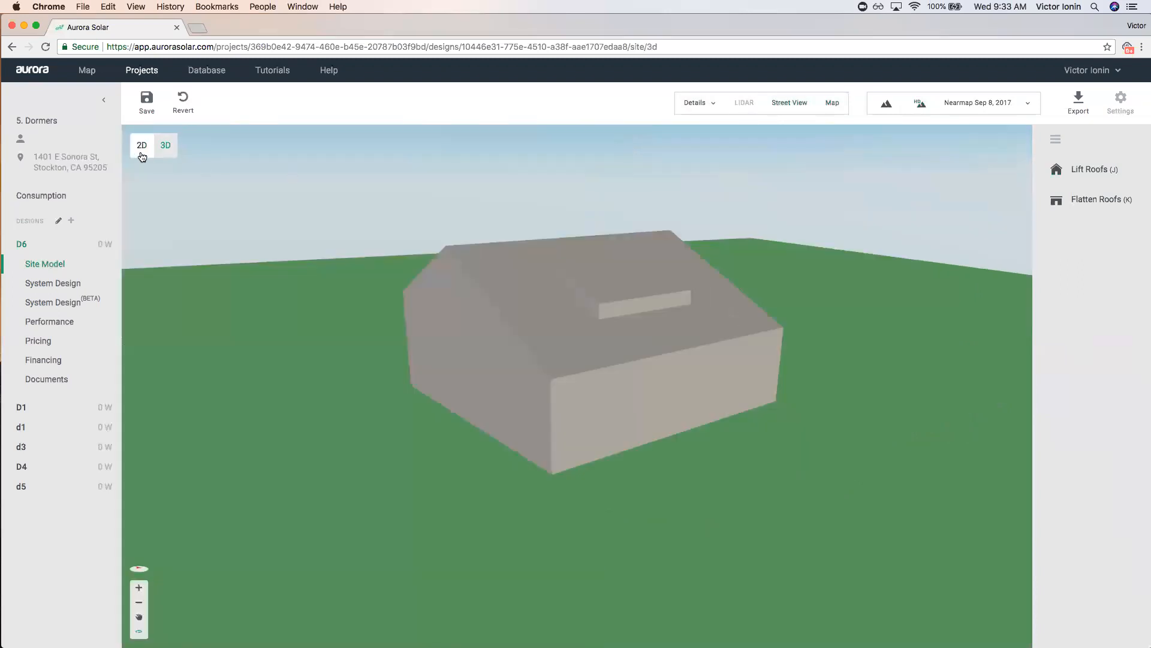
left_click(652, 363)
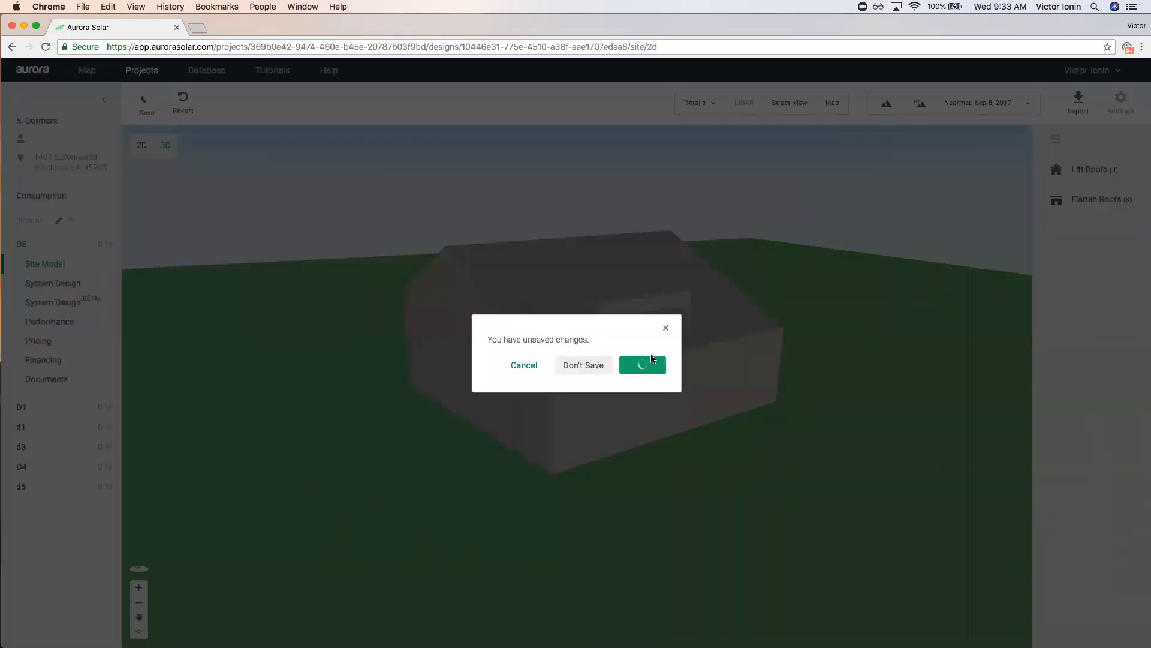
Bring the street intersection into view and place the project location pin on the house's roof.
scroll(647, 360, "down", 5)
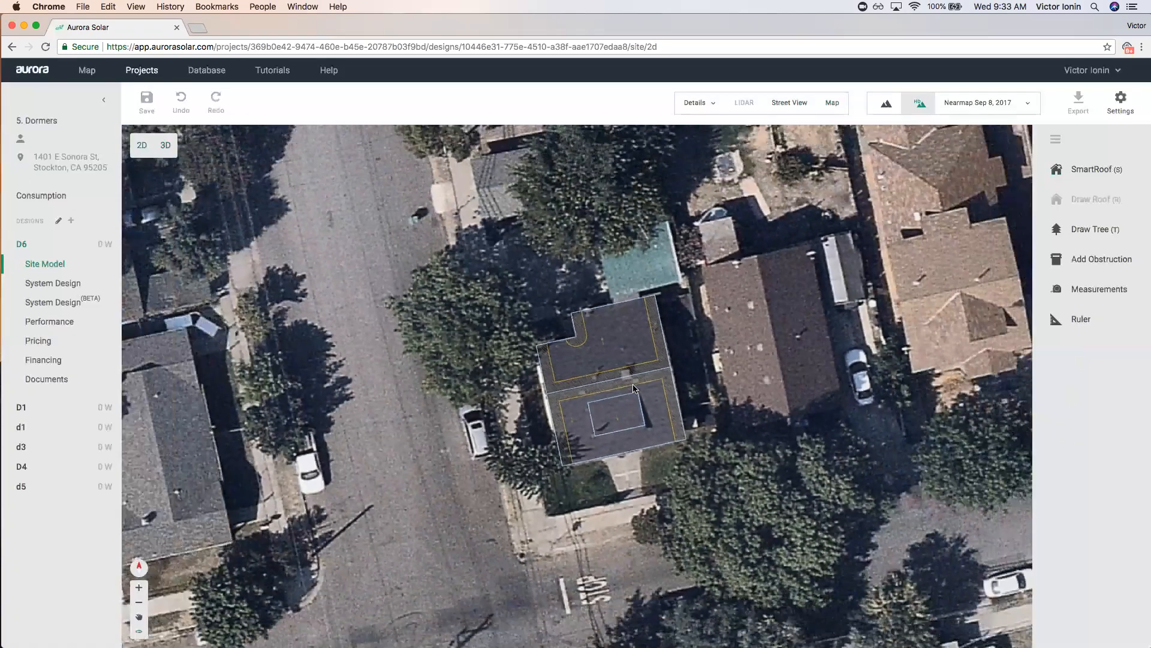
left_click_drag(766, 427, 738, 367)
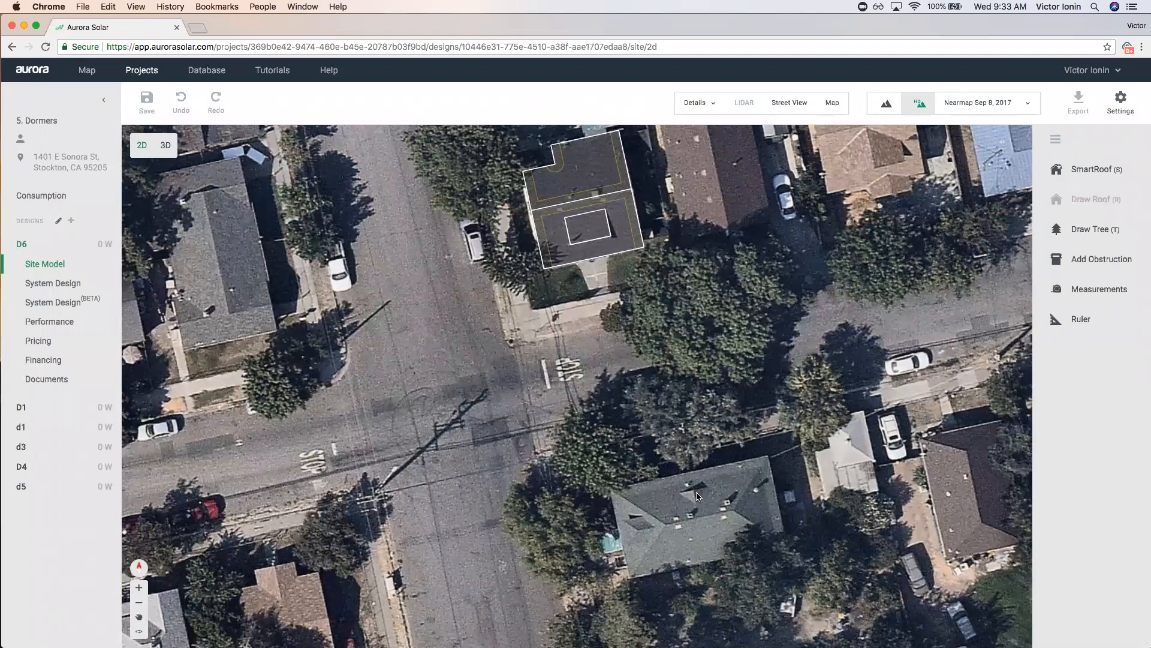
left_click(699, 104)
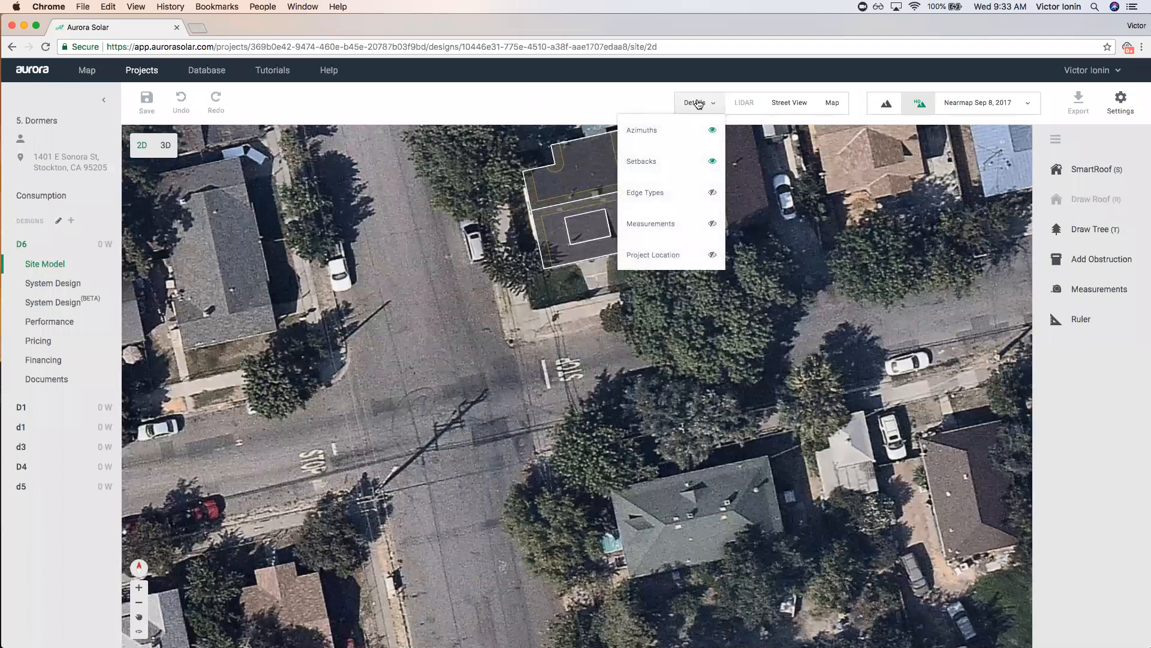
left_click(712, 255)
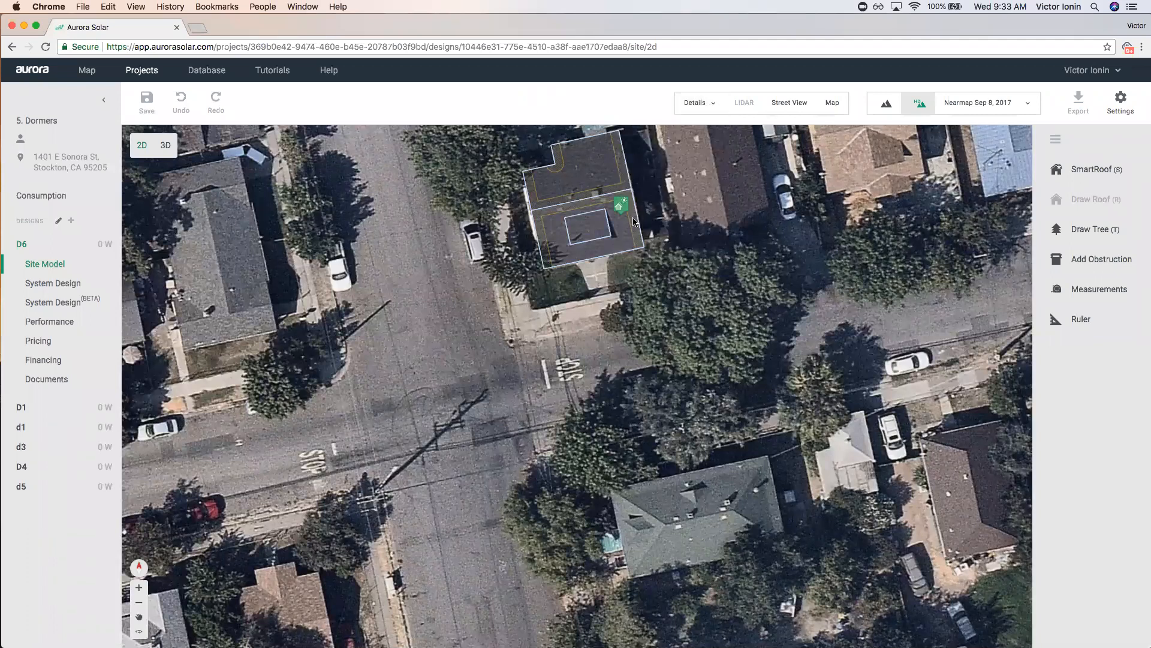
left_click_drag(624, 207, 575, 226)
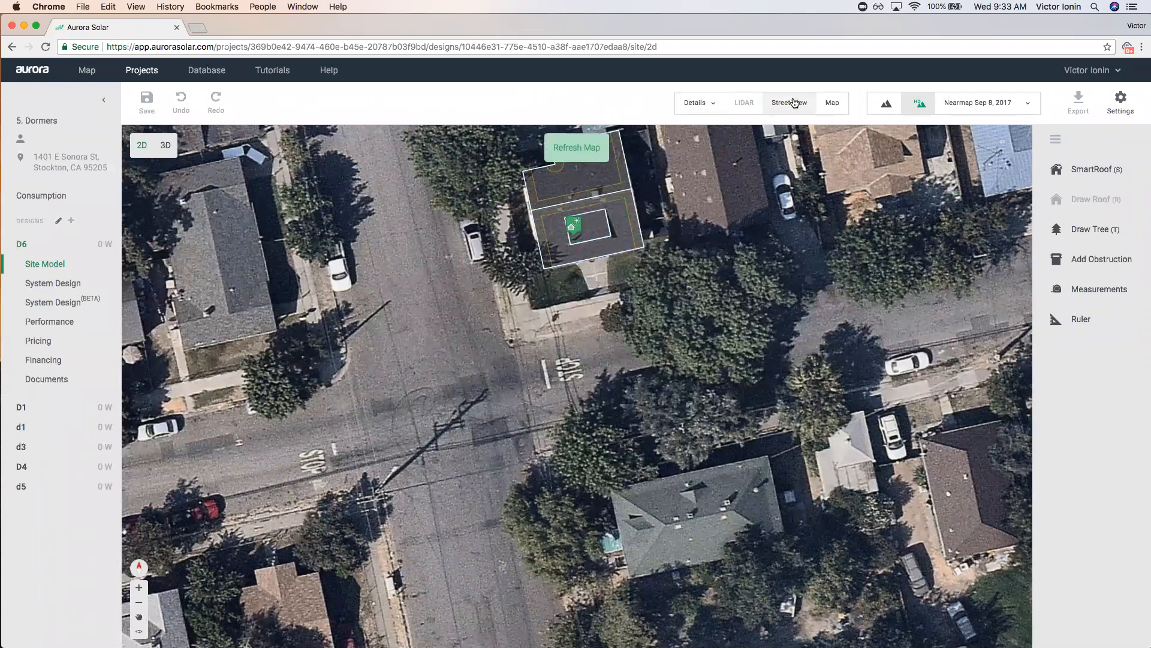
Open Street View and move the project pin onto the large house to the south.
left_click(790, 102)
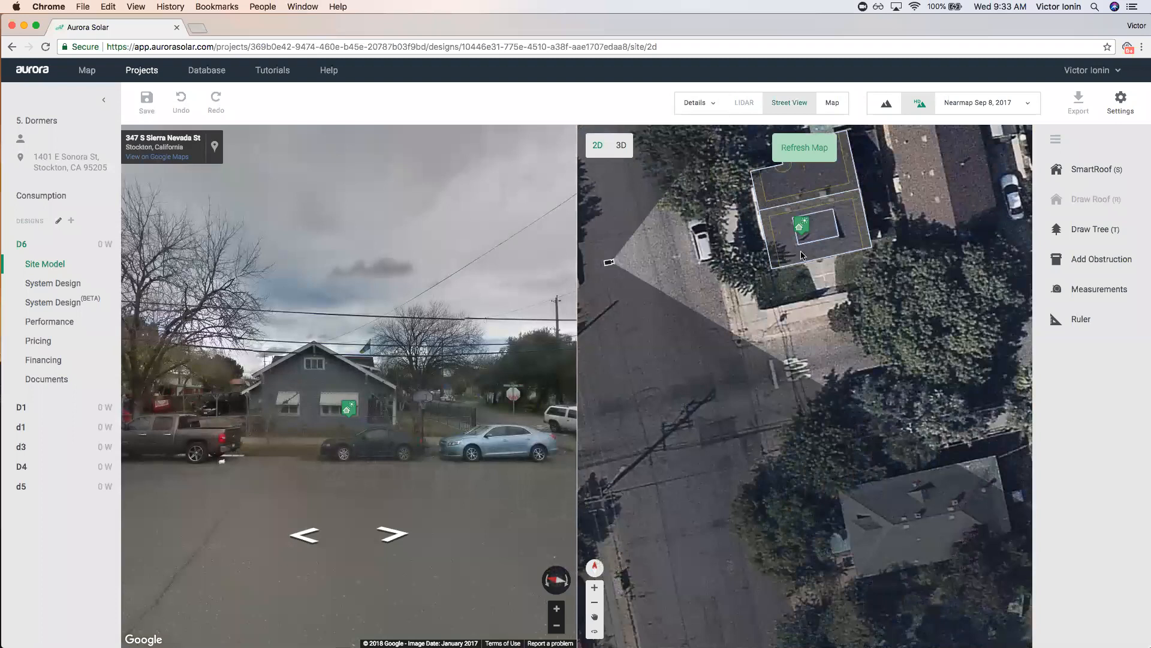
left_click_drag(802, 226, 826, 225)
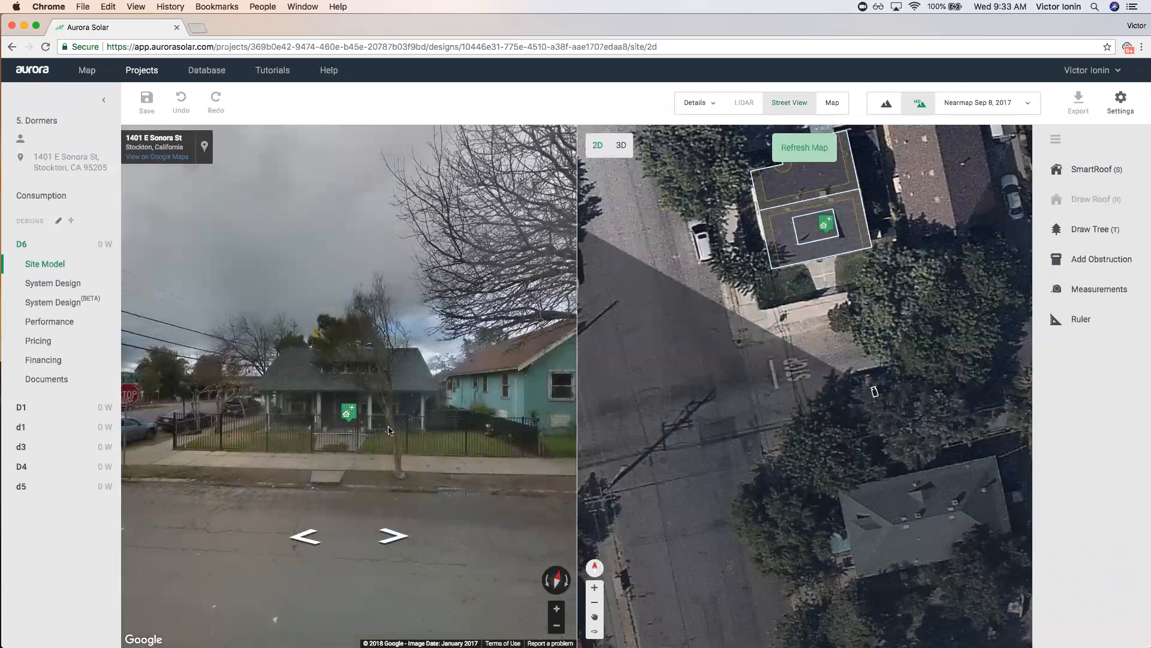
left_click_drag(826, 224, 919, 522)
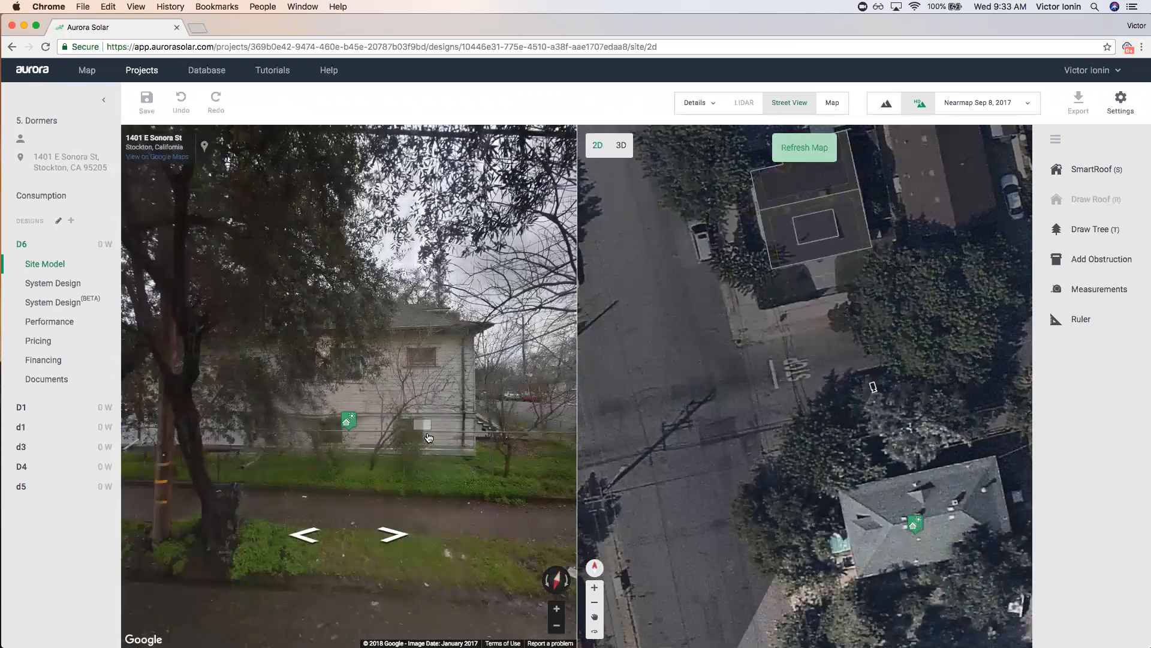
left_click_drag(920, 525, 877, 528)
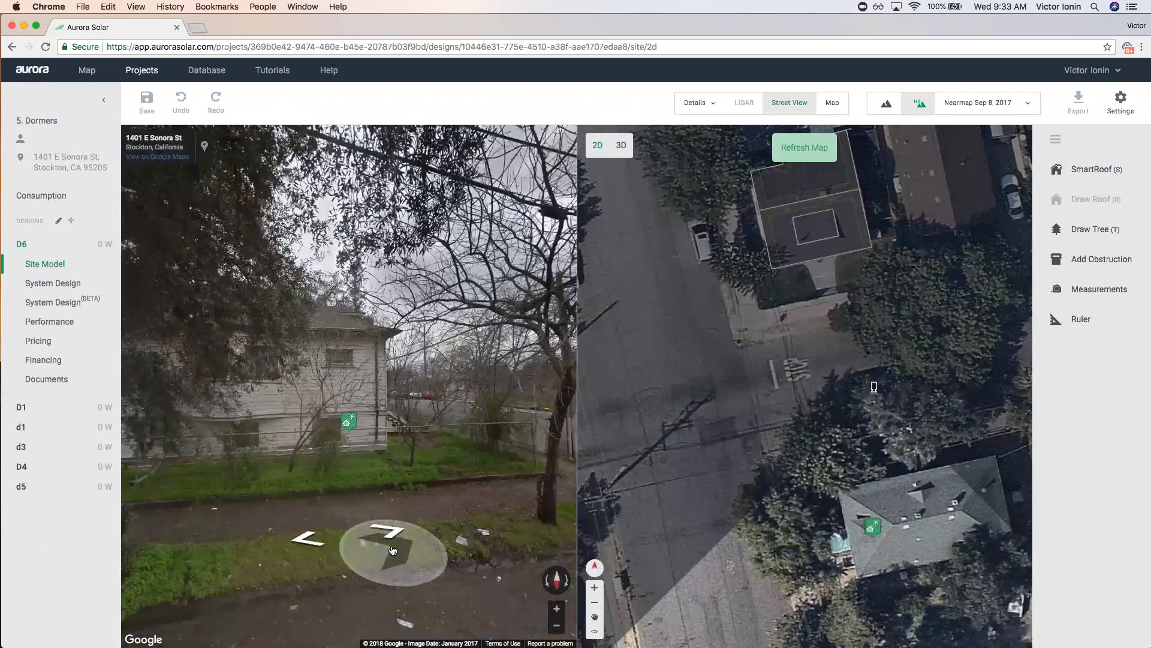
Browse Street View panoramas to face the southern house, then close Street View.
left_click(386, 537)
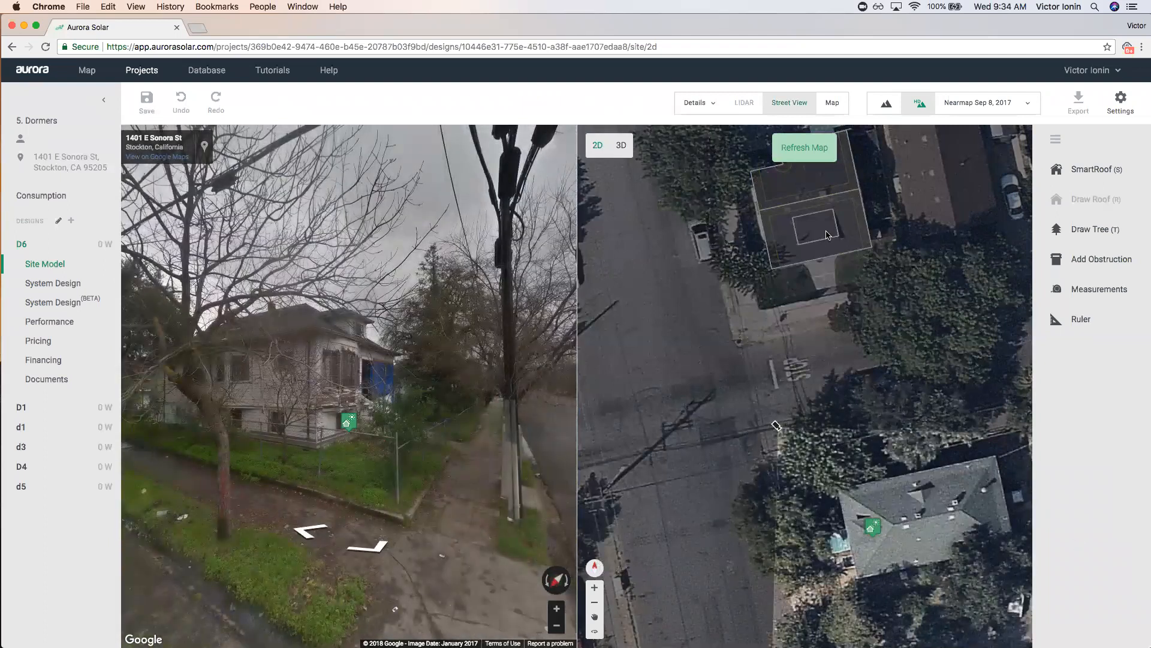
left_click(709, 106)
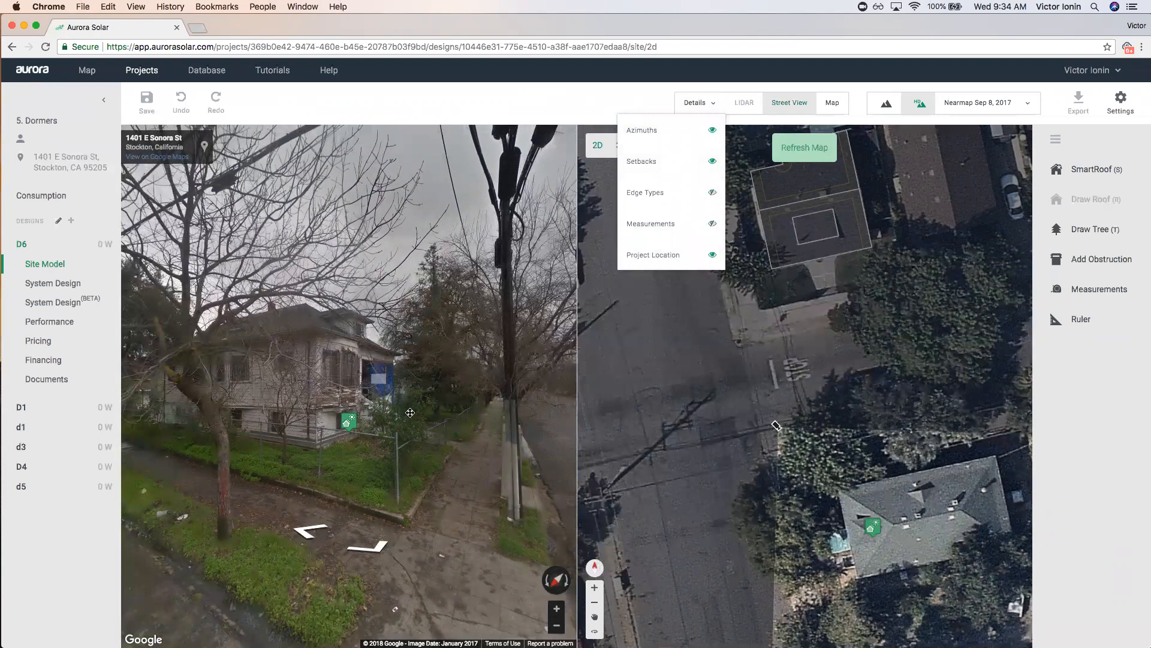
left_click(376, 367)
scroll(378, 361, "down", 10)
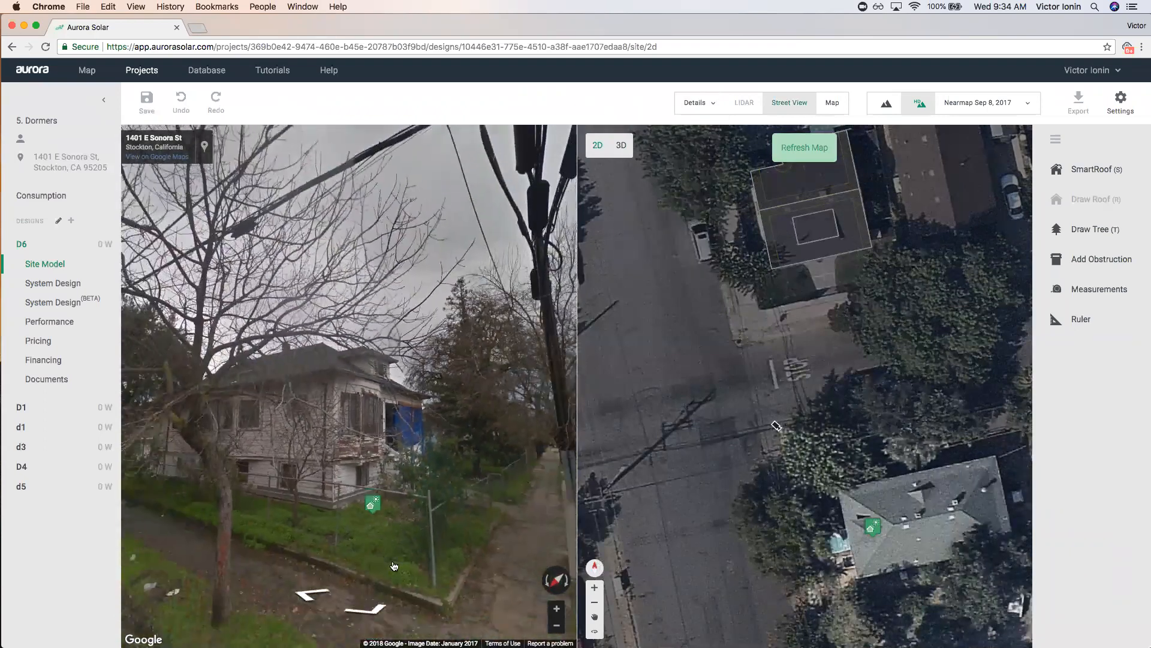
left_click(370, 601)
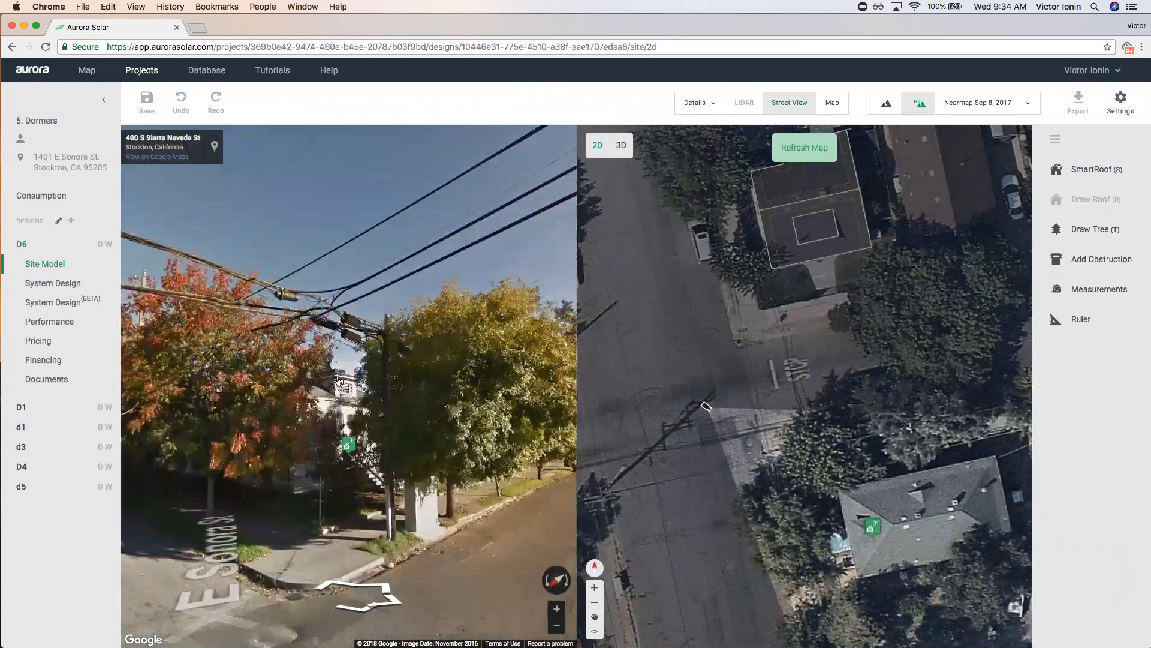
left_click(360, 372)
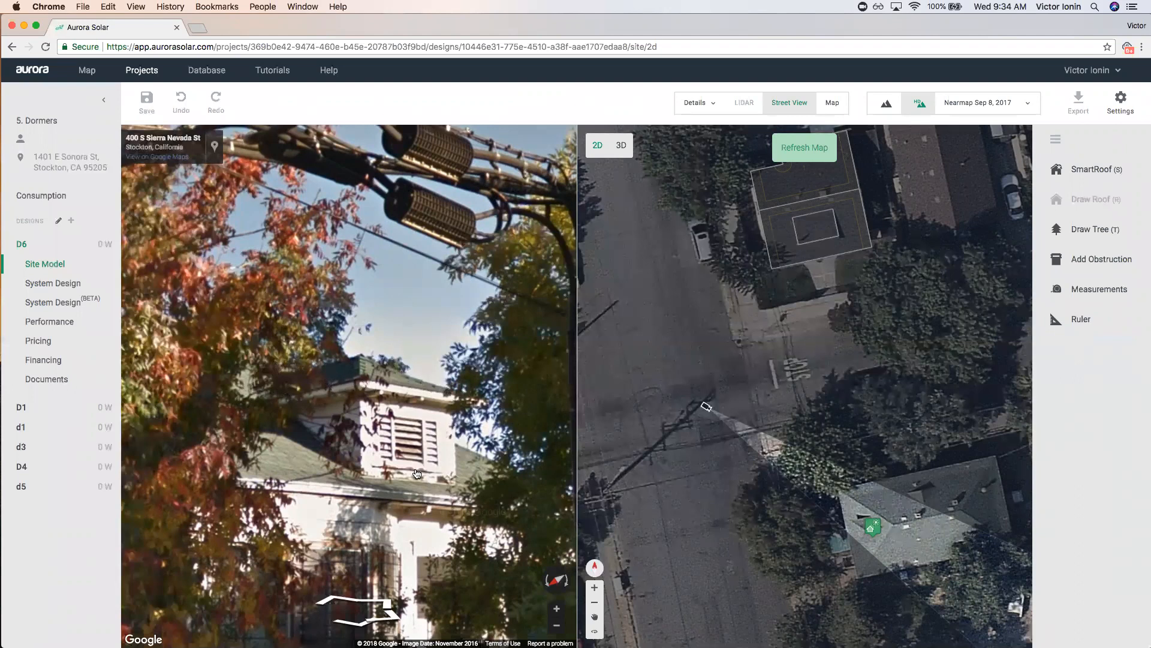
scroll(413, 473, "down", 3)
left_click_drag(353, 596, 341, 531)
left_click(340, 531)
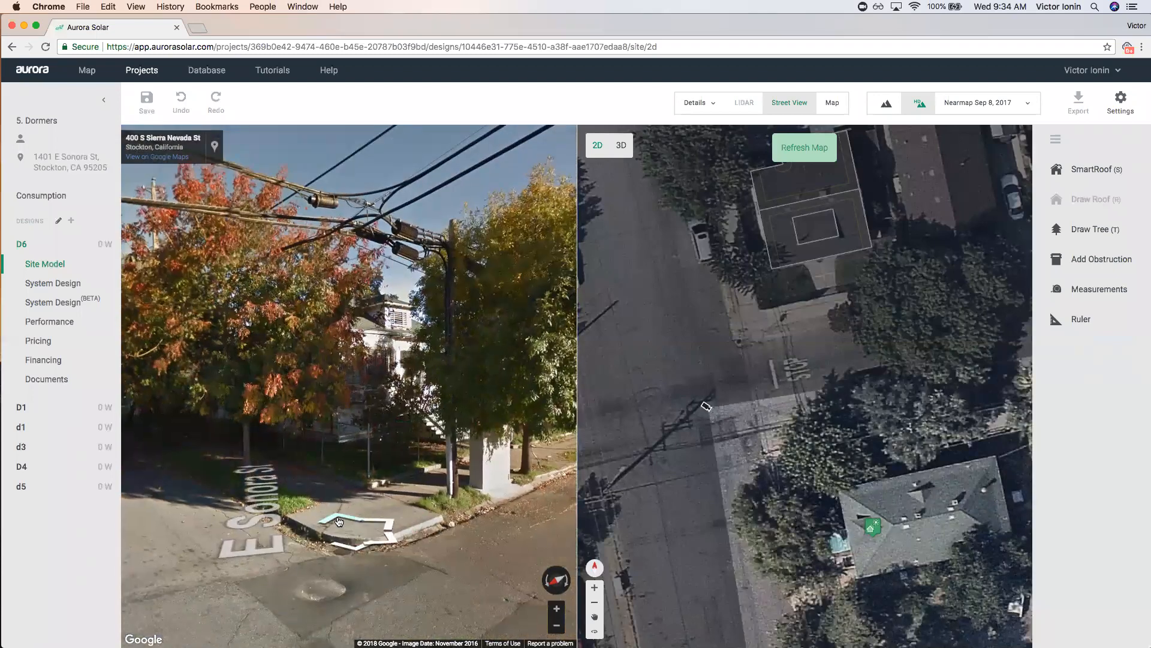
scroll(225, 332, "up", 3)
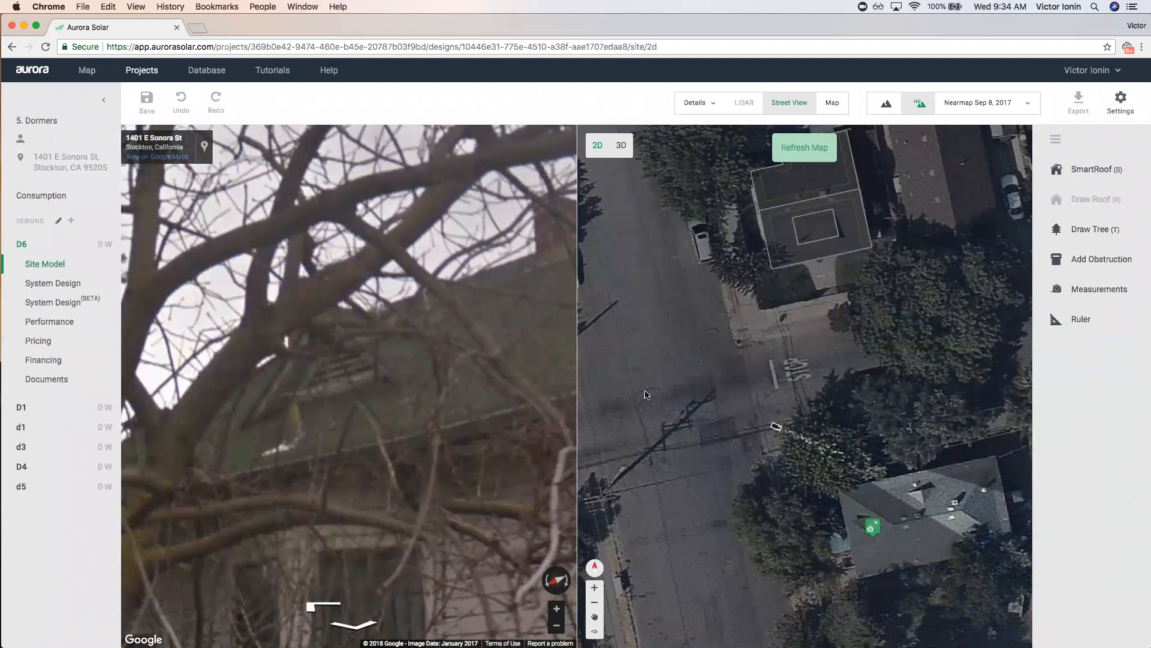
left_click(789, 103)
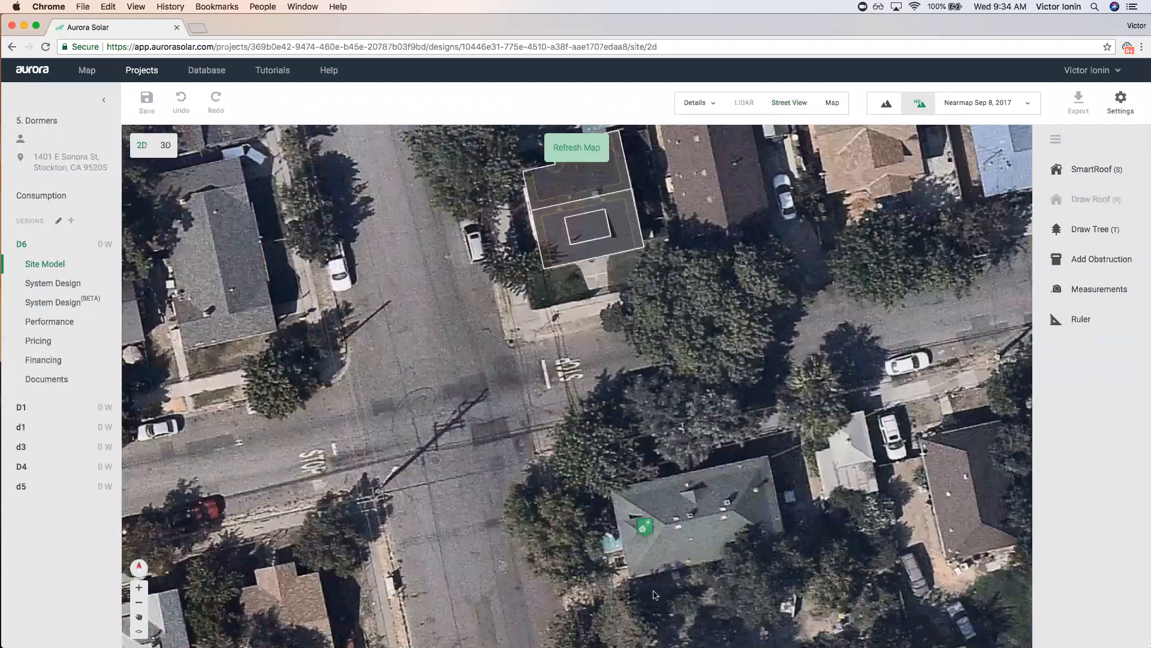
Trace a four-cornered SmartRoof around the grey-roofed house.
scroll(584, 430, "up", 5)
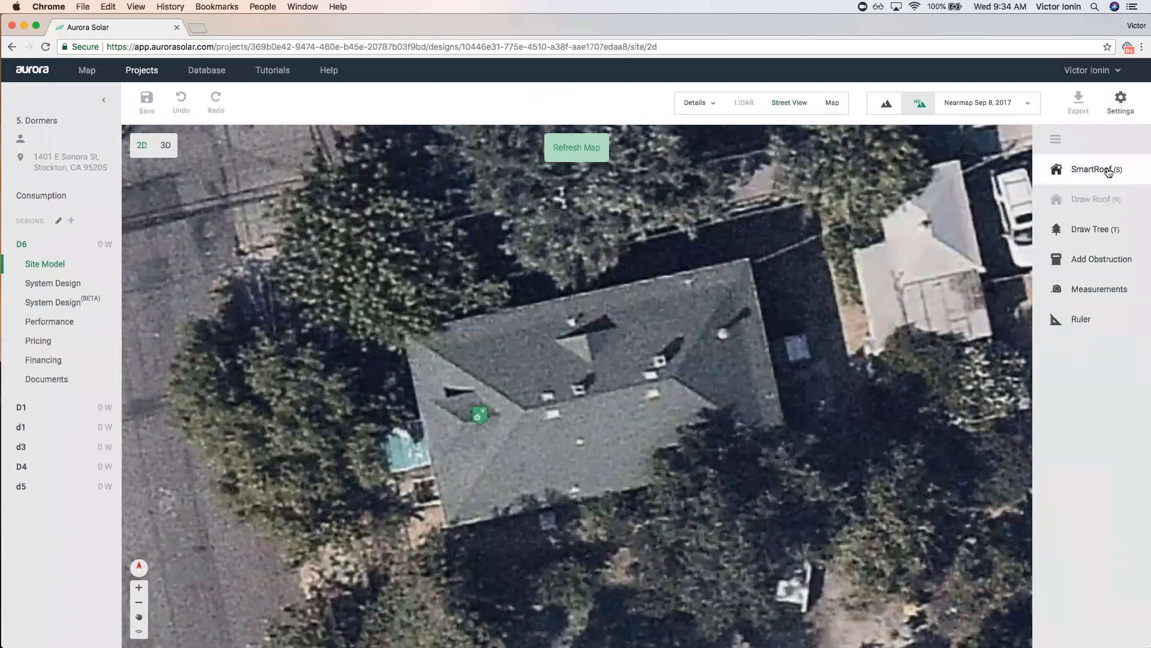
left_click(1109, 171)
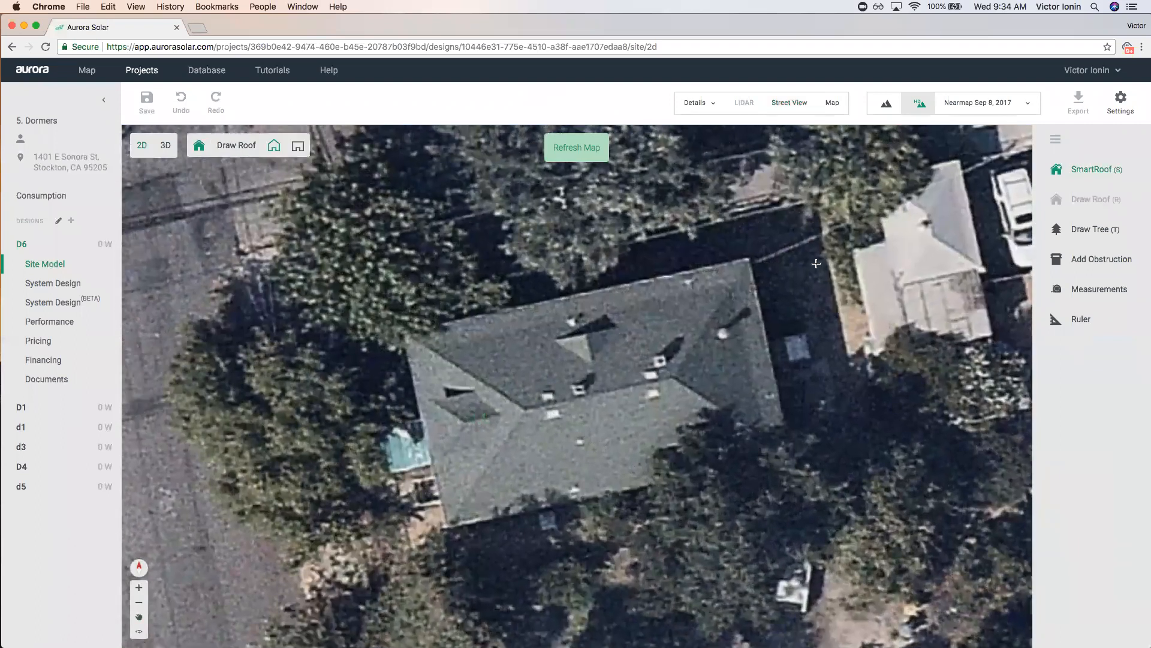
left_click(749, 259)
left_click(402, 333)
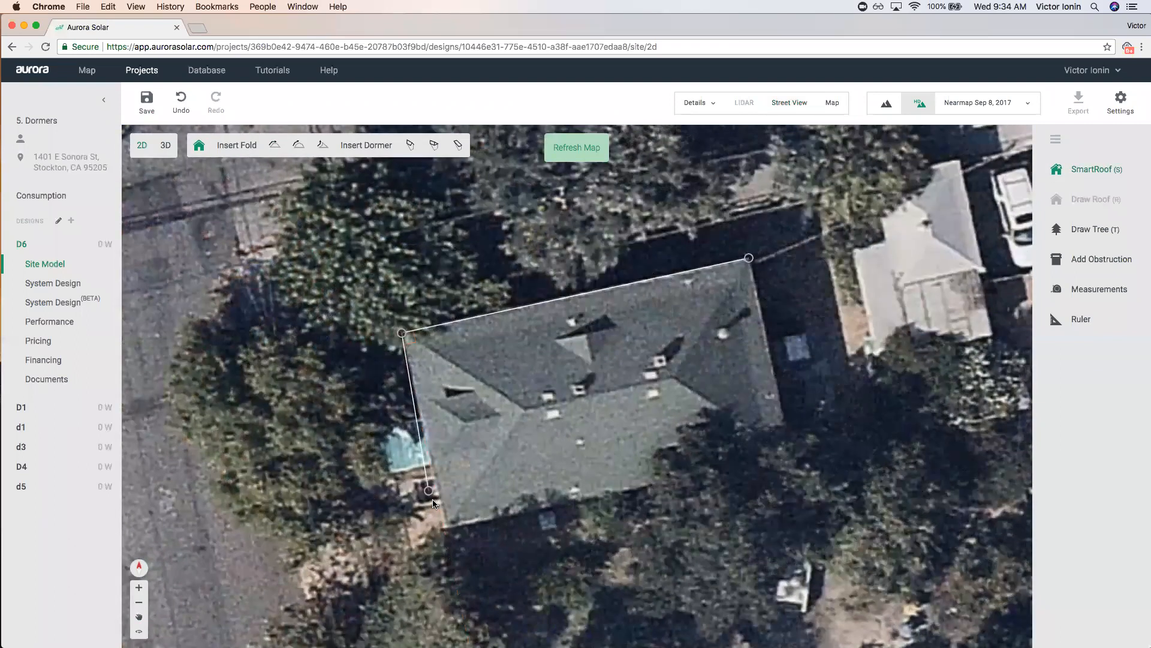
left_click(445, 527)
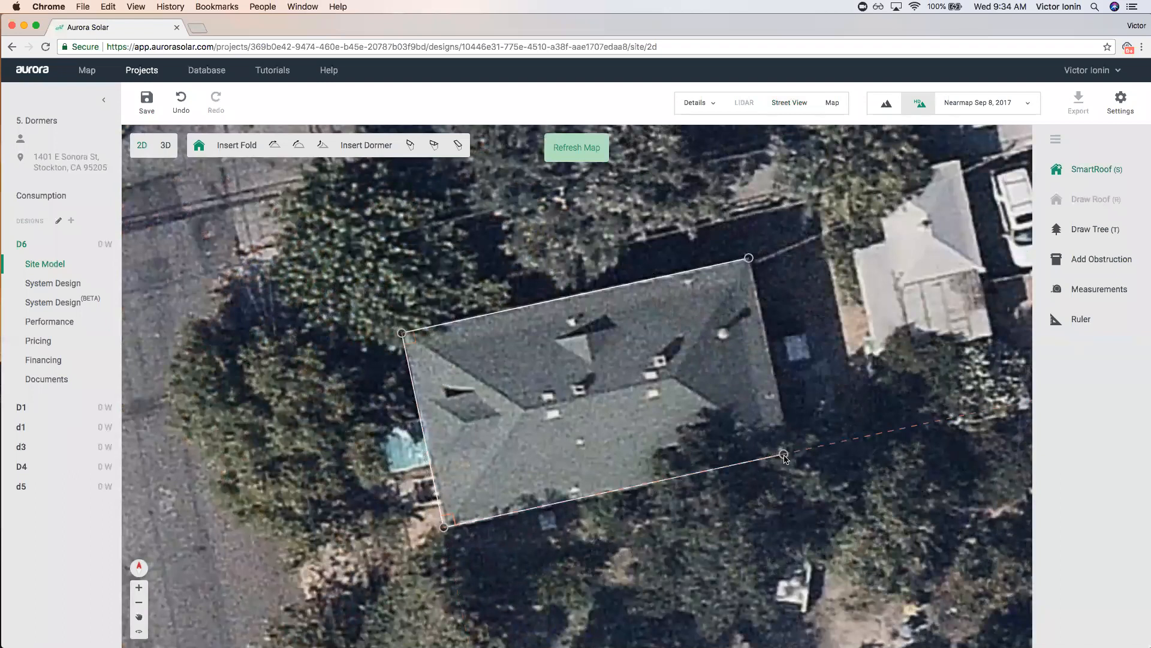
left_click(791, 453)
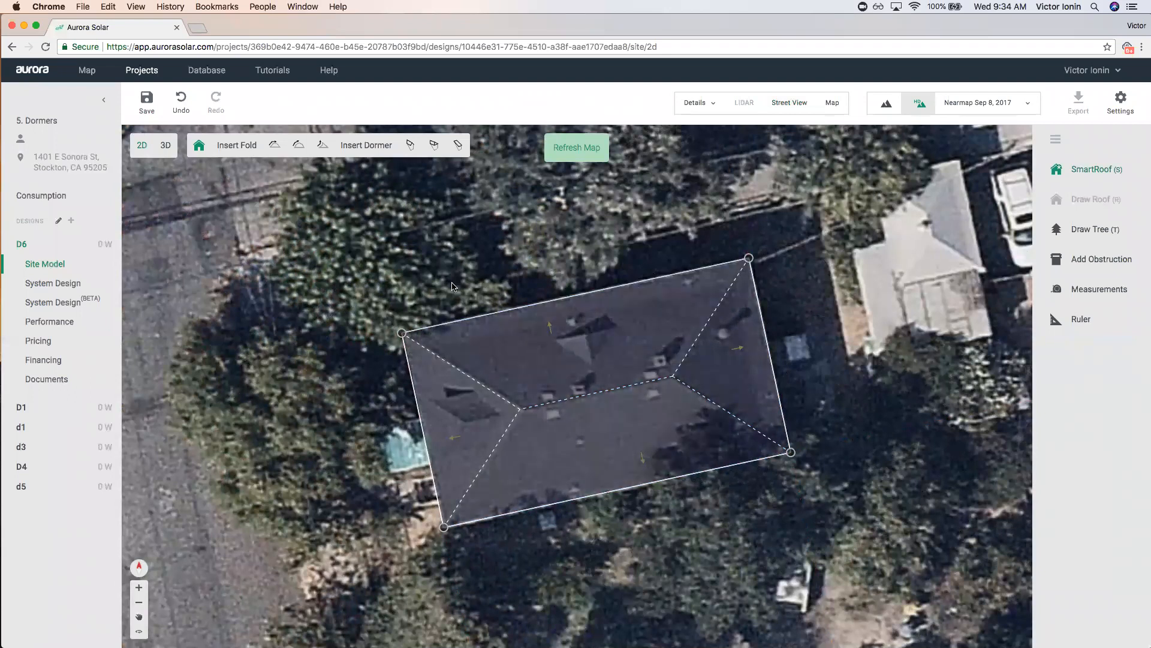
Place a hipped dormer on the roof's left end and pull its left corners outward.
left_click(432, 145)
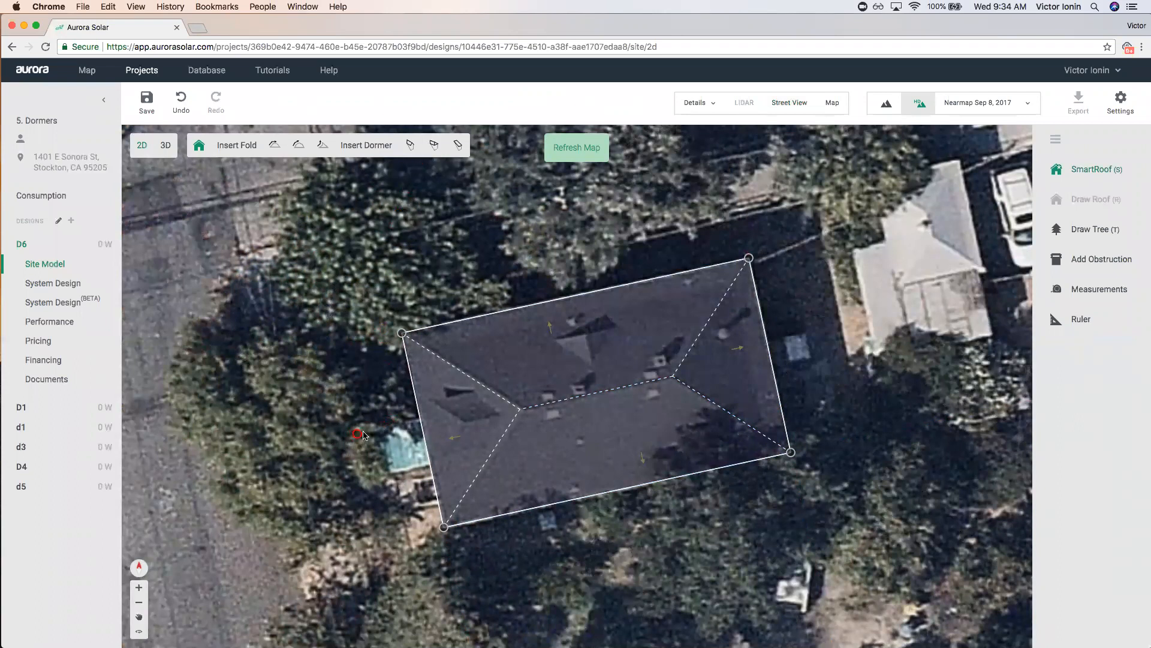
scroll(493, 416, "up", 3)
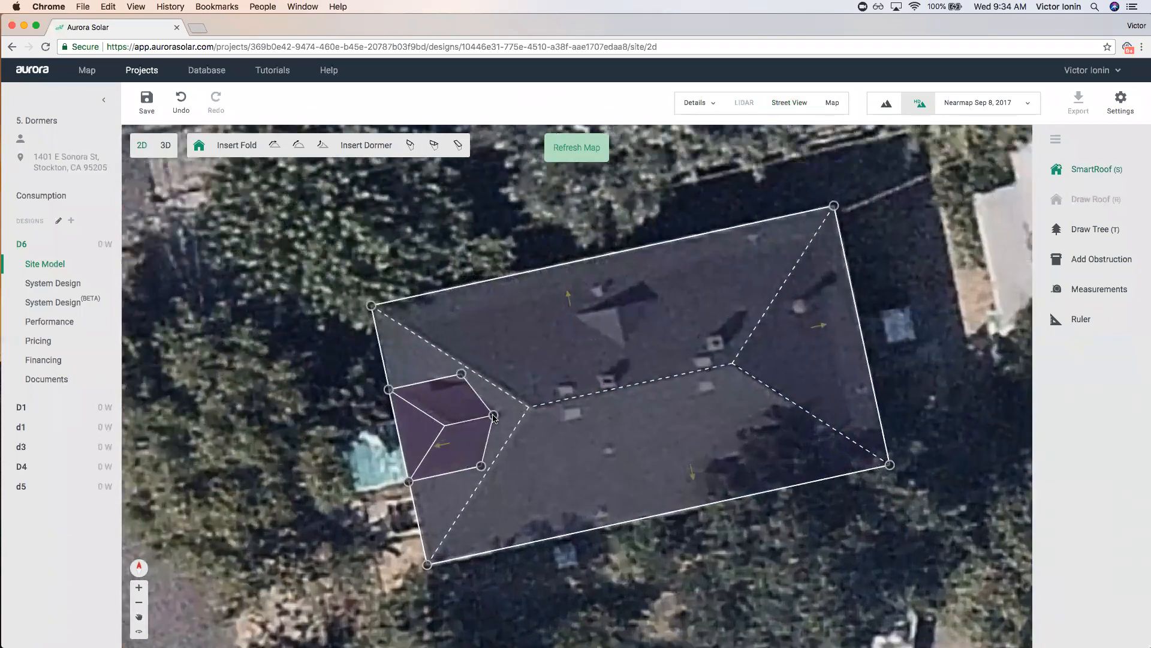
scroll(493, 416, "up", 2)
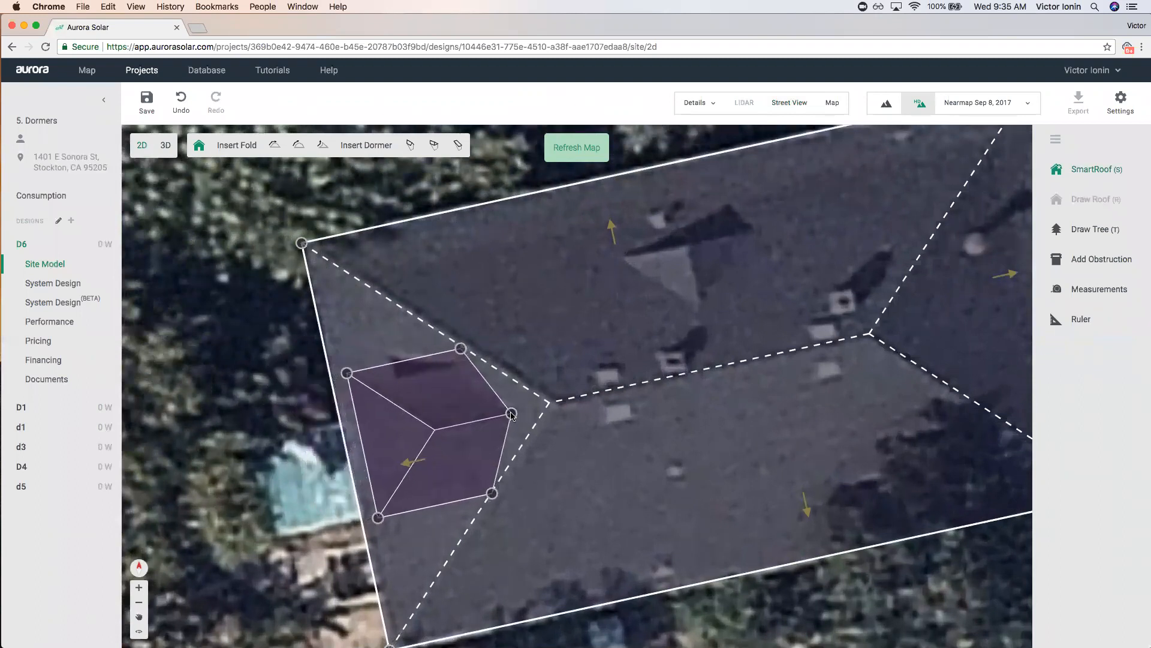
left_click(511, 416)
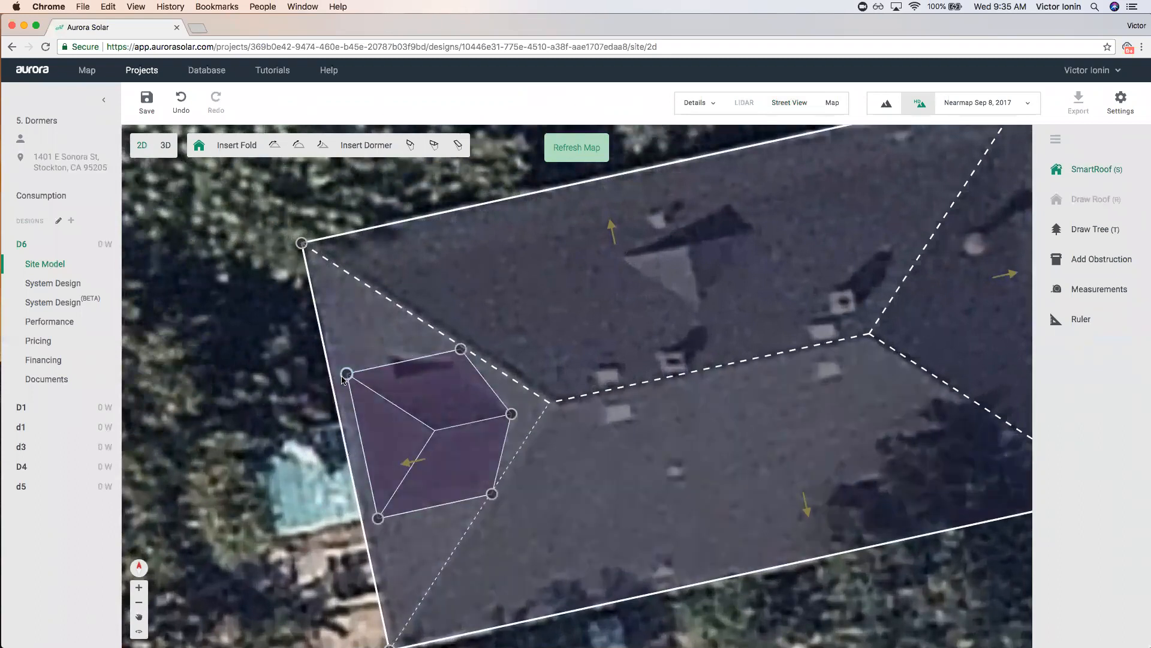
left_click_drag(345, 375, 317, 384)
mouse_move(344, 523)
left_mouse_down()
mouse_move(363, 499)
mouse_move(352, 527)
left_mouse_up()
left_click_drag(318, 376, 364, 390)
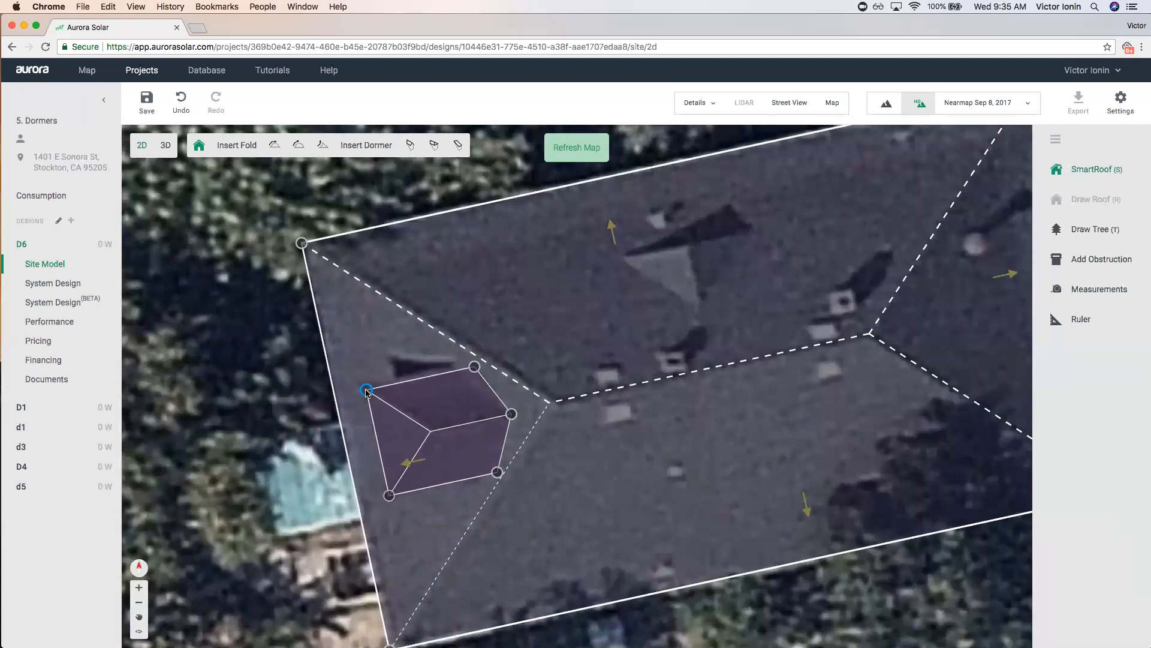
Refine the hip dormer's top and corner vertices to match the dormer in the imagery.
scroll(473, 372, "up", 2)
left_click_drag(465, 364, 437, 371)
mouse_move(474, 518)
left_mouse_down()
mouse_move(463, 519)
mouse_move(473, 517)
left_mouse_up()
mouse_move(444, 370)
left_mouse_down()
mouse_move(460, 367)
mouse_move(398, 381)
mouse_move(477, 363)
mouse_move(430, 378)
left_mouse_up()
scroll(558, 450, "down", 4)
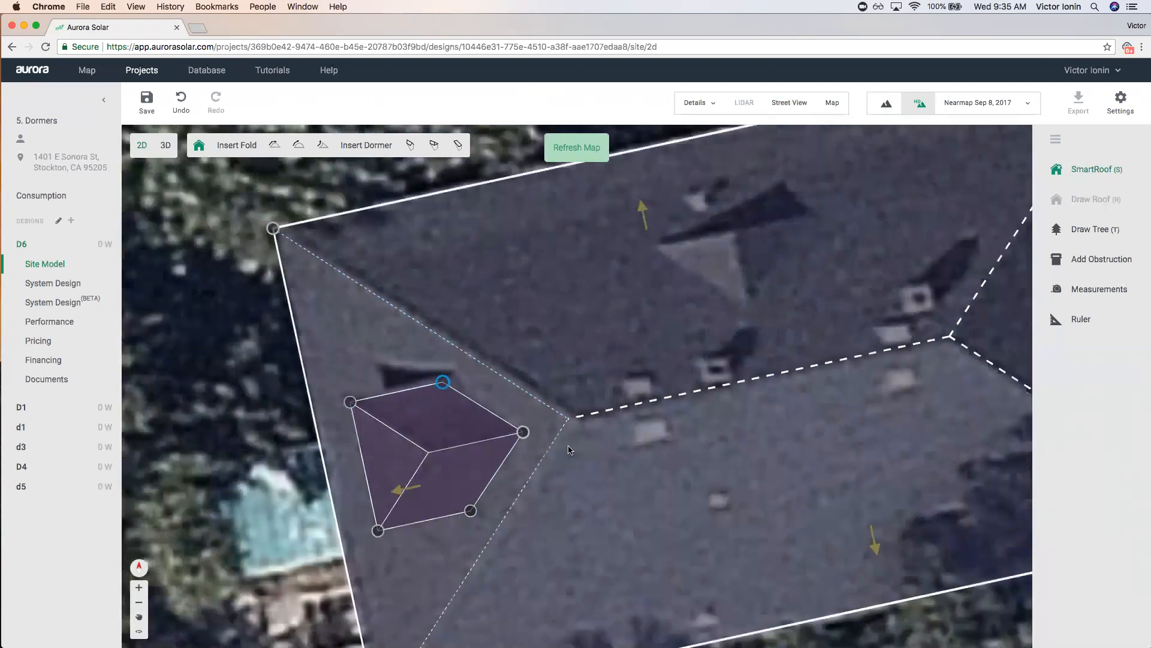
scroll(559, 449, "down", 3)
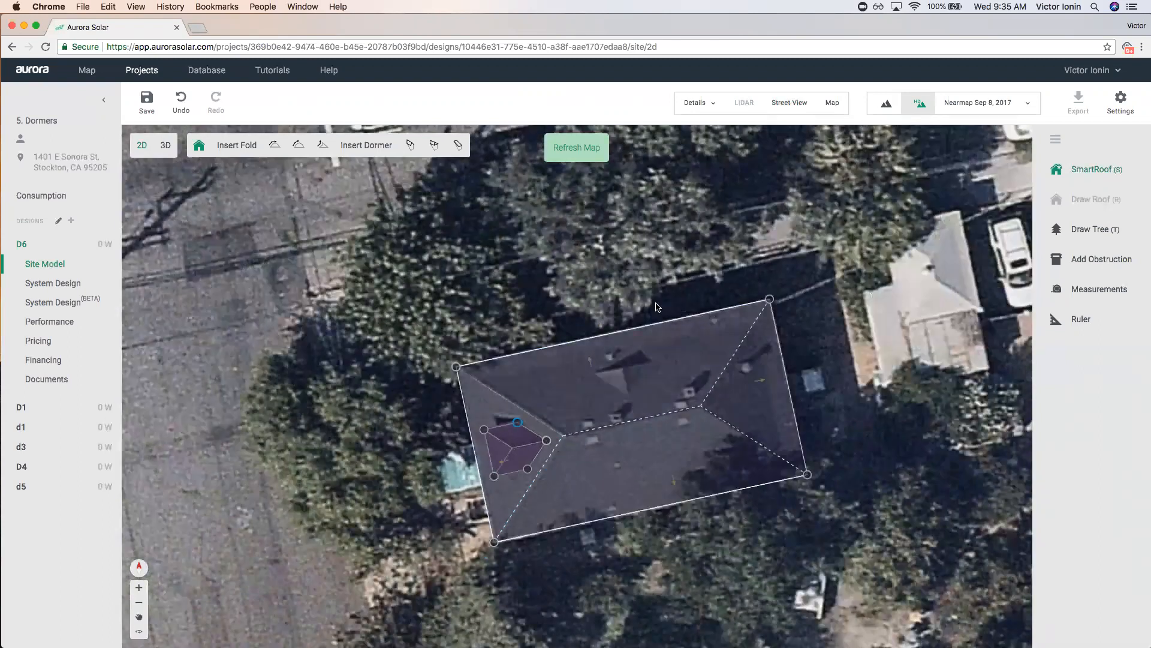
scroll(570, 464, "up", 4)
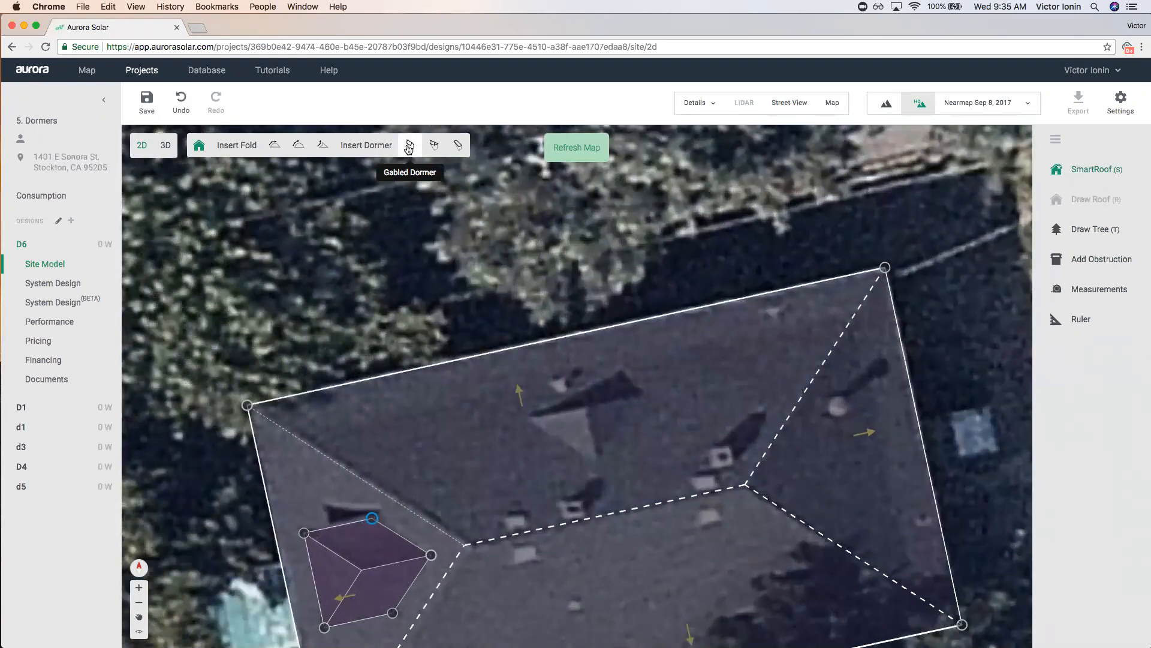
Add a gabled dormer to the upper roof face and merge two corners to make it triangular.
left_click(408, 147)
left_click(595, 460)
left_click_drag(505, 345, 528, 420)
left_click(534, 447)
left_click_drag(534, 447, 528, 422)
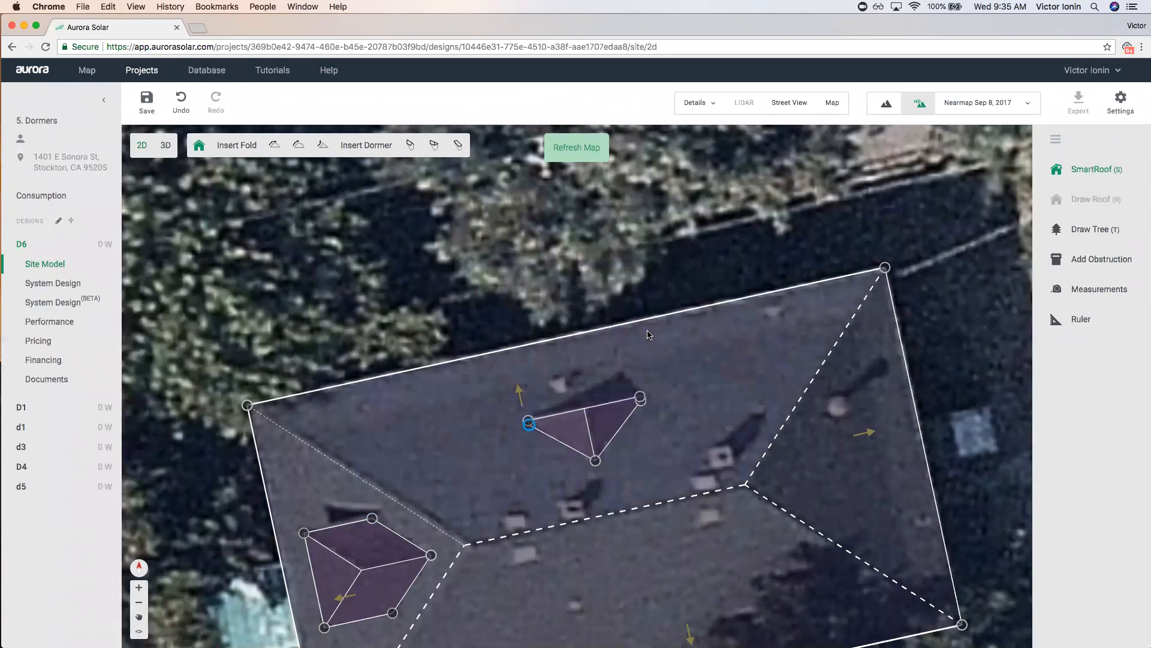
scroll(647, 334, "down", 5)
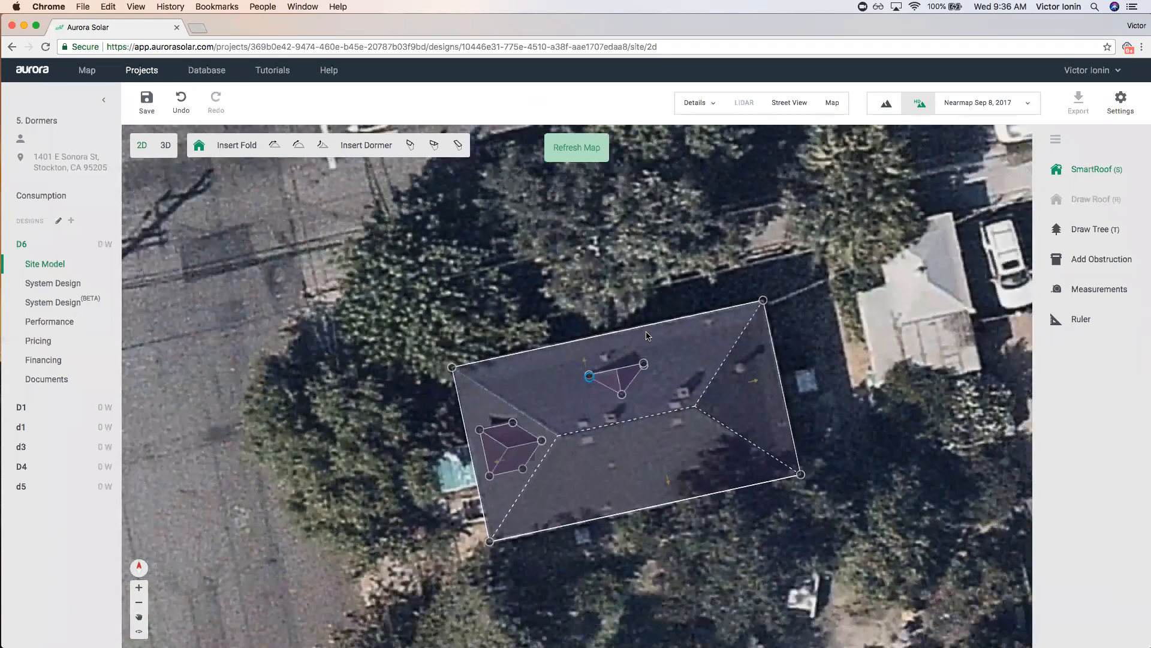
left_click(535, 439)
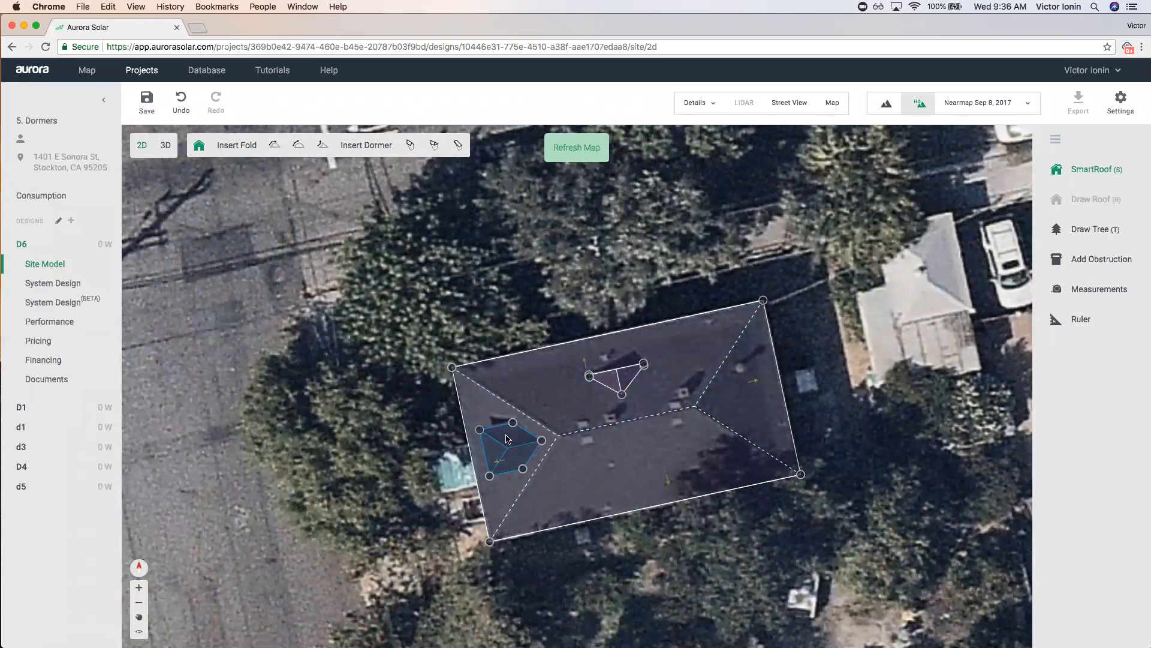
Paste two copies of the left dormer onto the lower roof faces and delete the middle copy.
key("super+v")
left_click(579, 452)
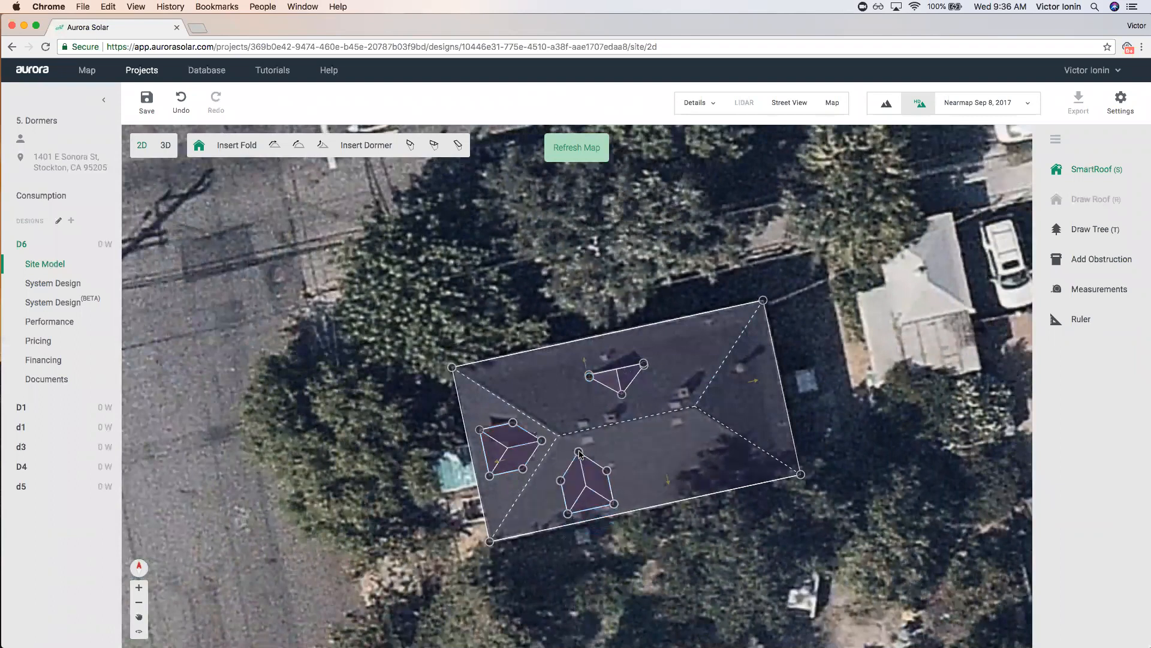
key("super+v")
left_click(659, 433)
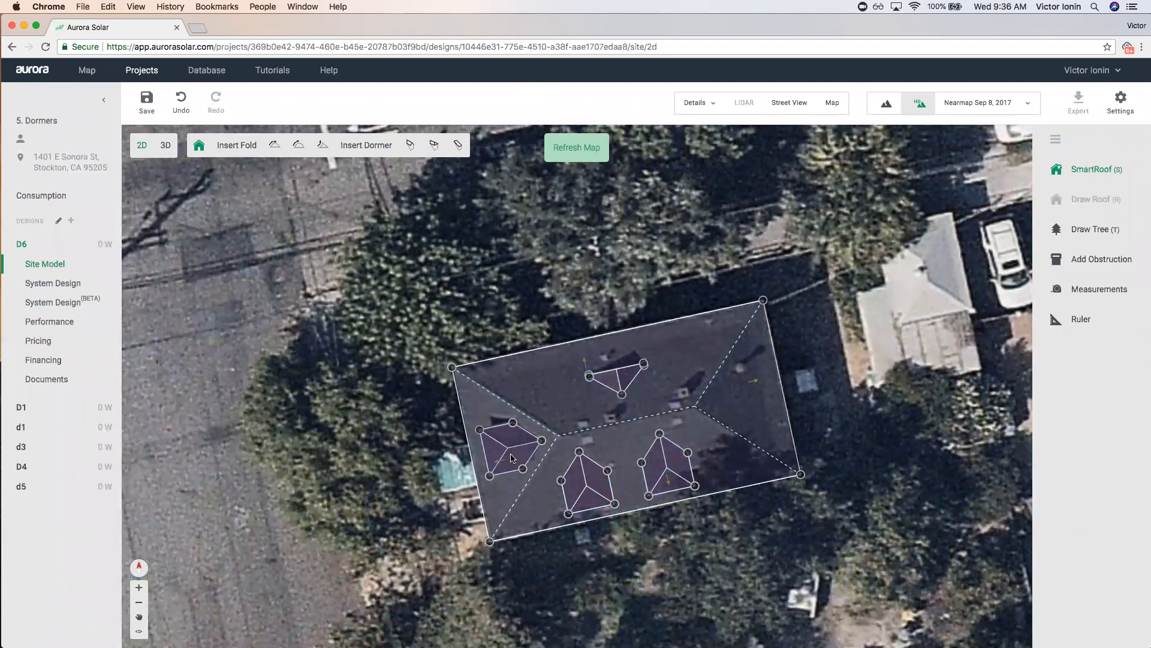
left_click(588, 484)
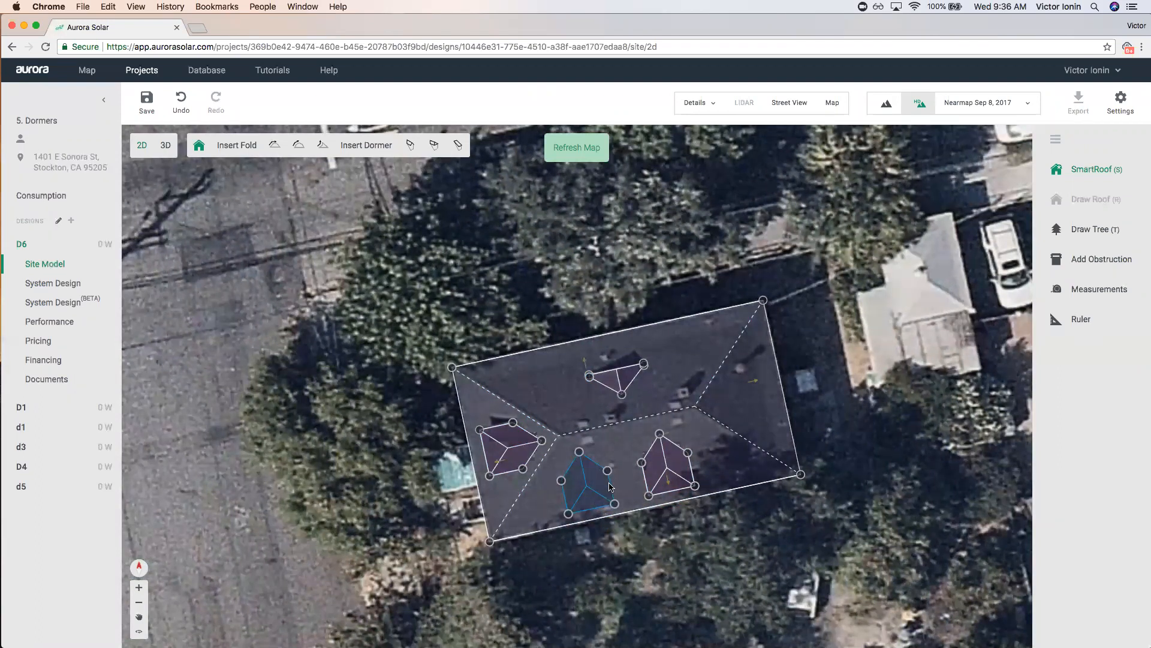
key("Delete")
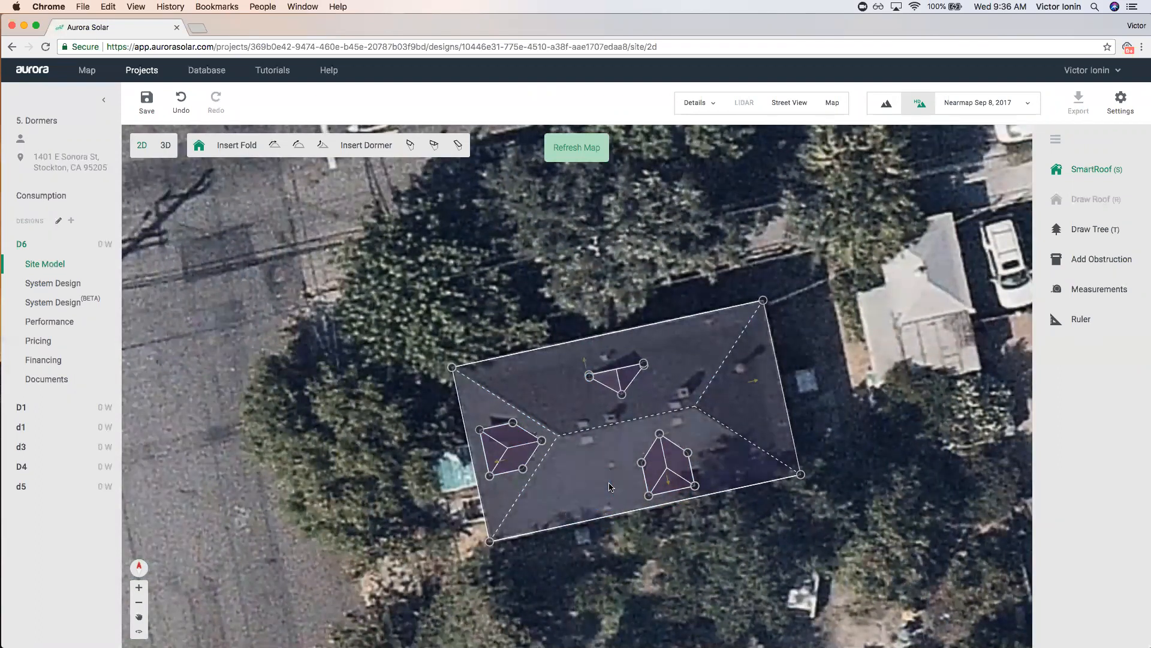
Nudge the left dormer slightly right and shift the whole roof up-left onto the imagery.
left_click(509, 446)
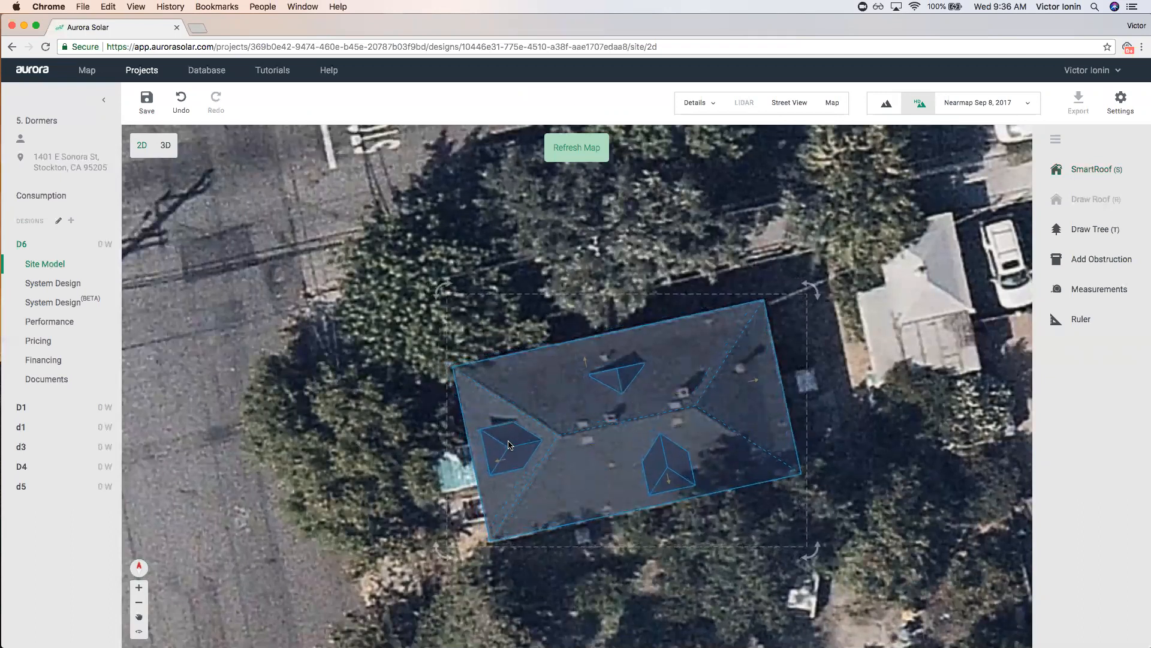
left_click(508, 445)
left_click_drag(507, 447, 509, 447)
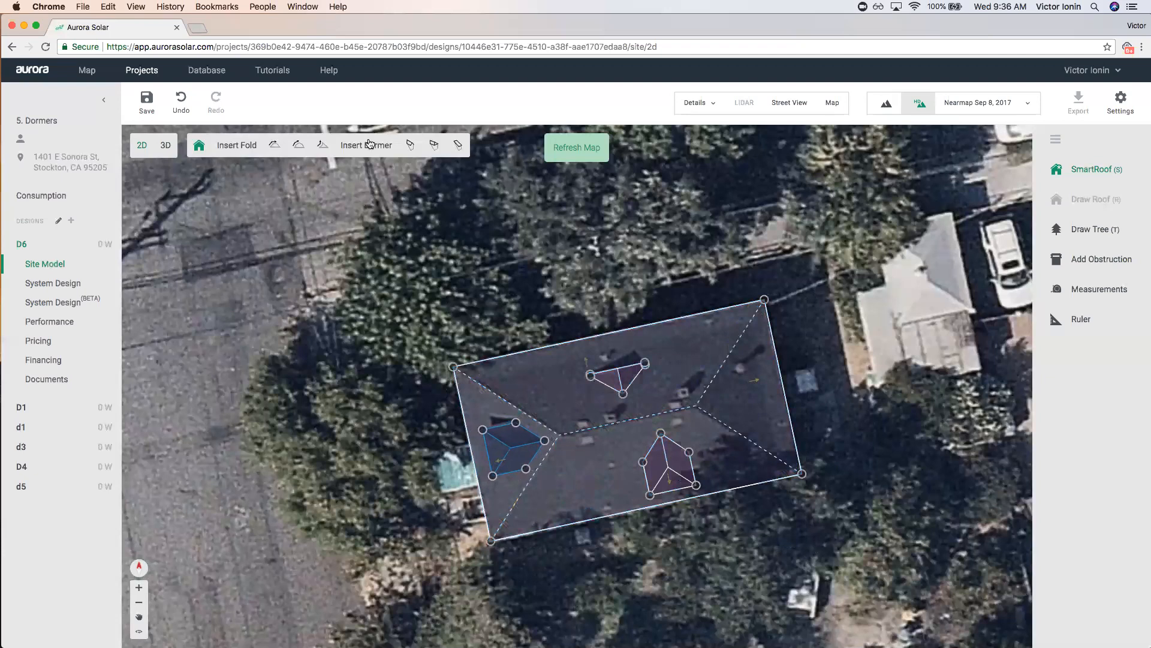
left_click(346, 296)
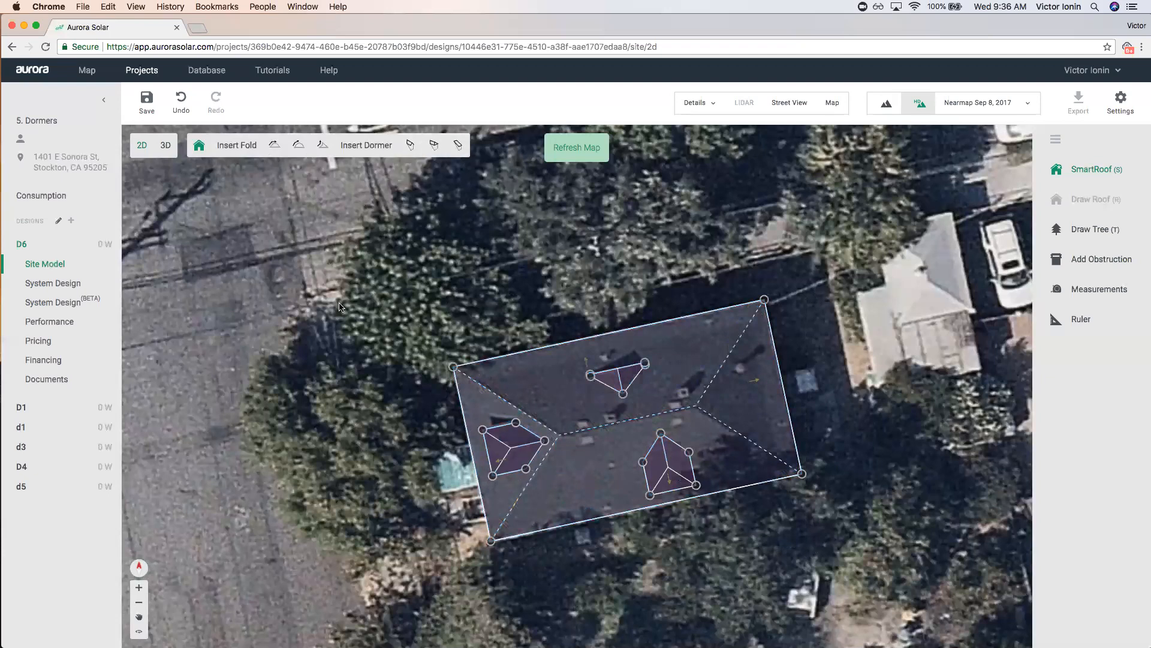
left_click(376, 236)
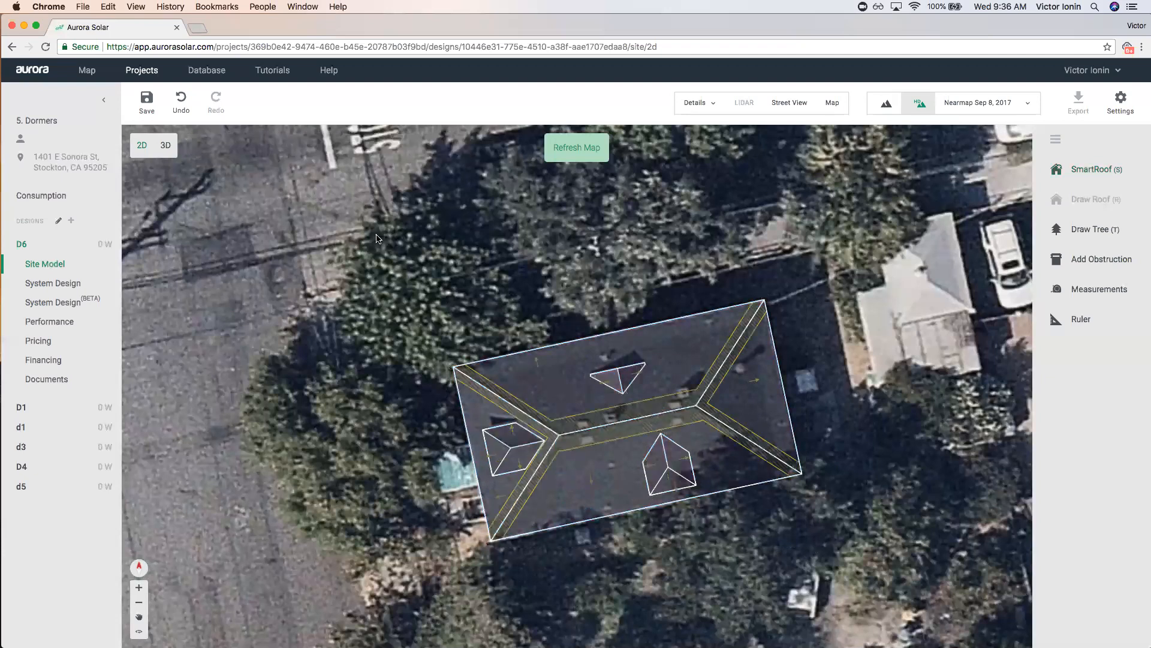
left_click(671, 470)
mouse_move(668, 476)
left_mouse_down()
mouse_move(665, 460)
mouse_move(681, 475)
mouse_move(665, 474)
left_mouse_up()
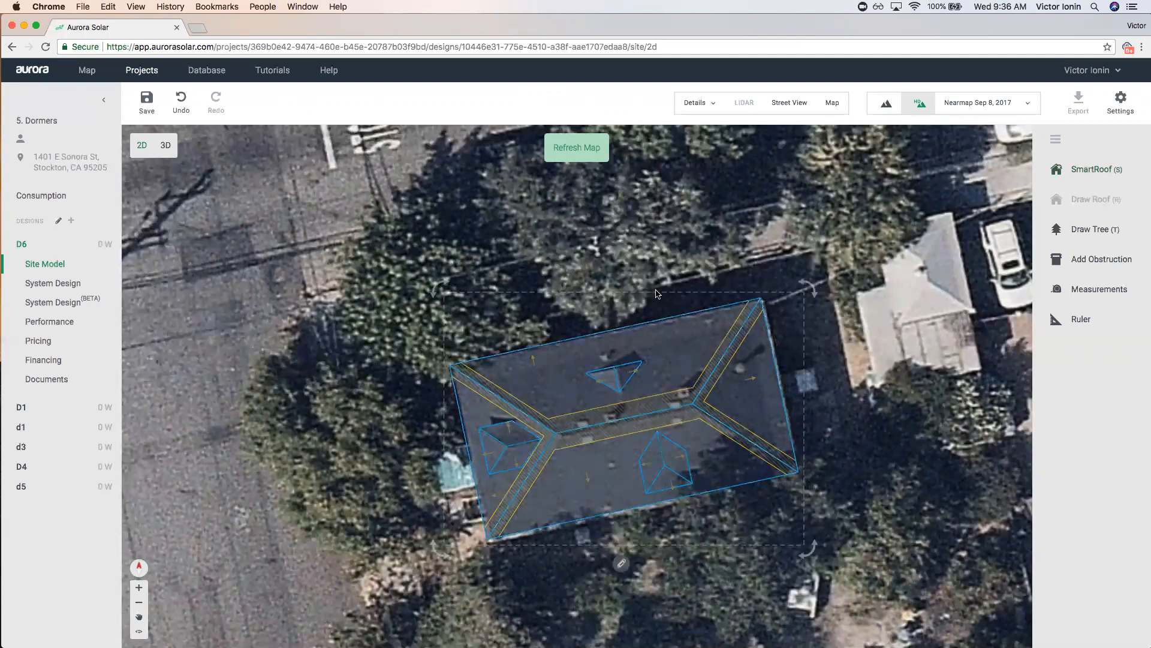
Fine-tune the top and lower-right dormer positions and finish editing the roof.
left_click(622, 565)
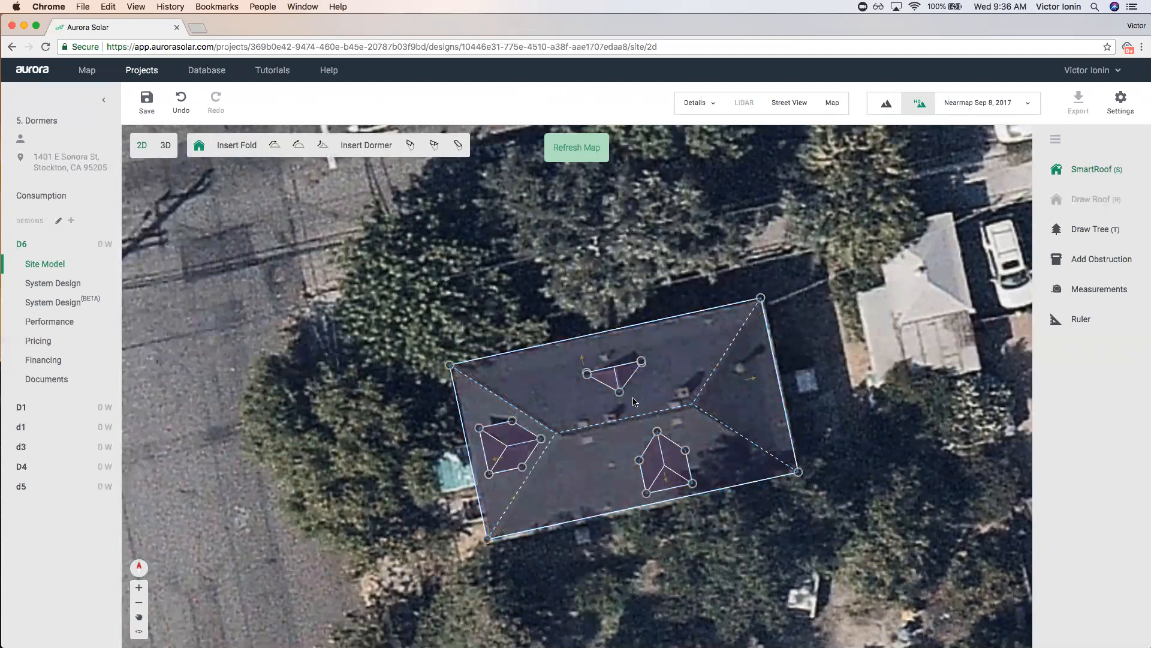
left_click_drag(618, 380, 617, 382)
left_click_drag(661, 469, 665, 470)
left_click(672, 580)
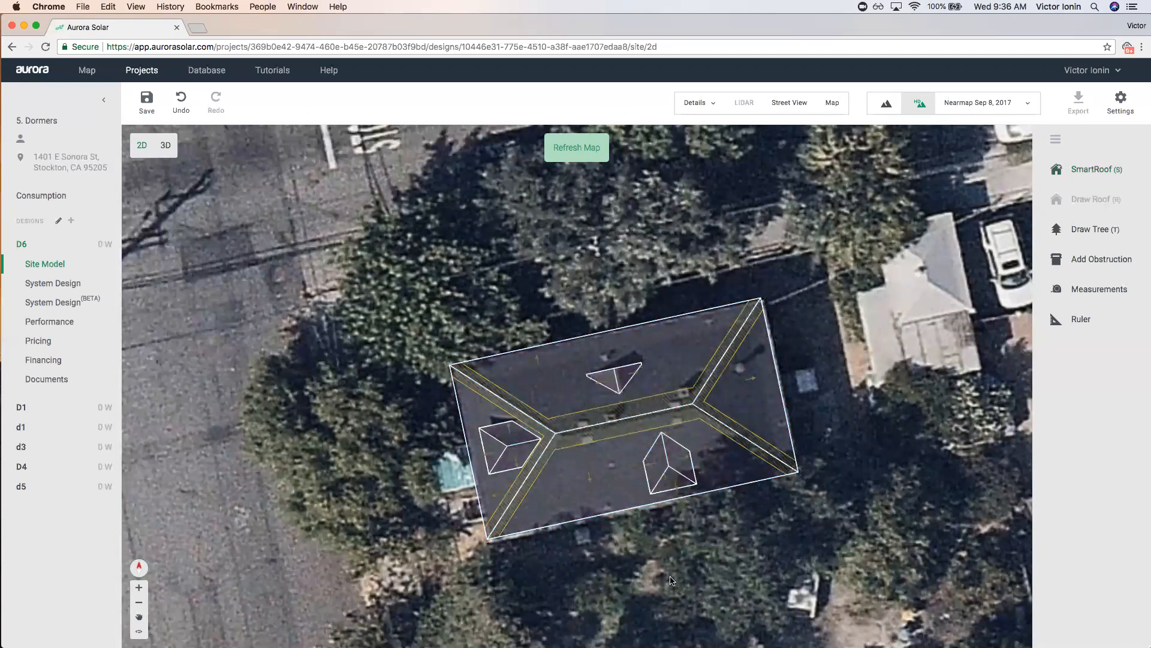
scroll(686, 542, "down", 3)
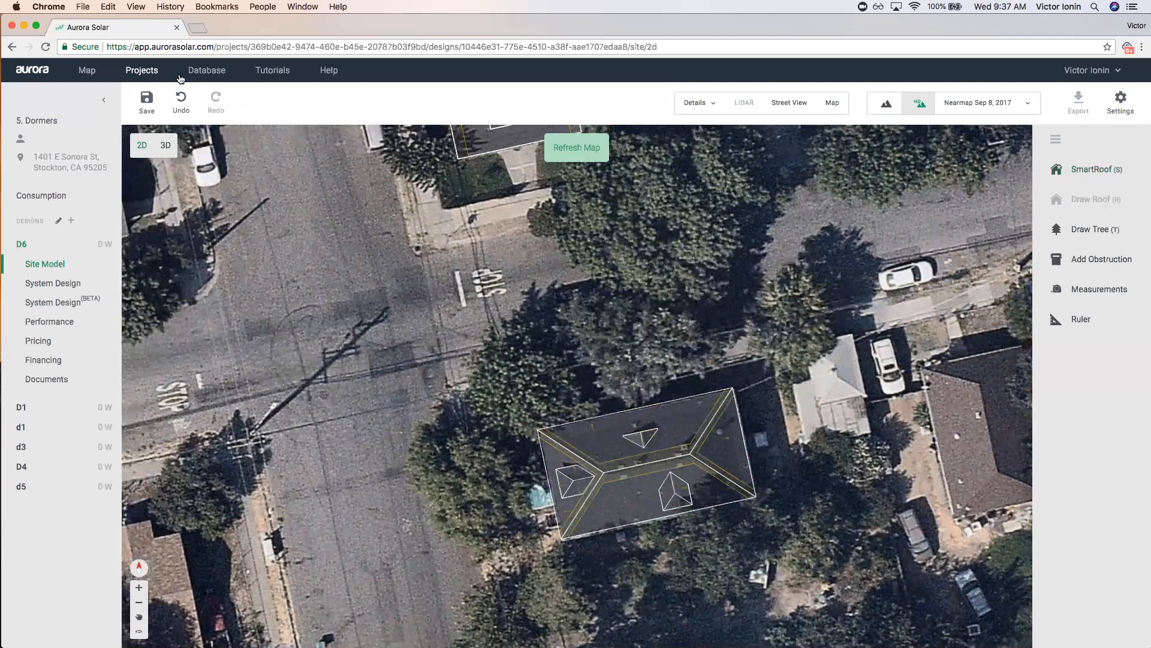
Save the Dormers design and return to the projects list.
left_click(142, 71)
left_click(660, 366)
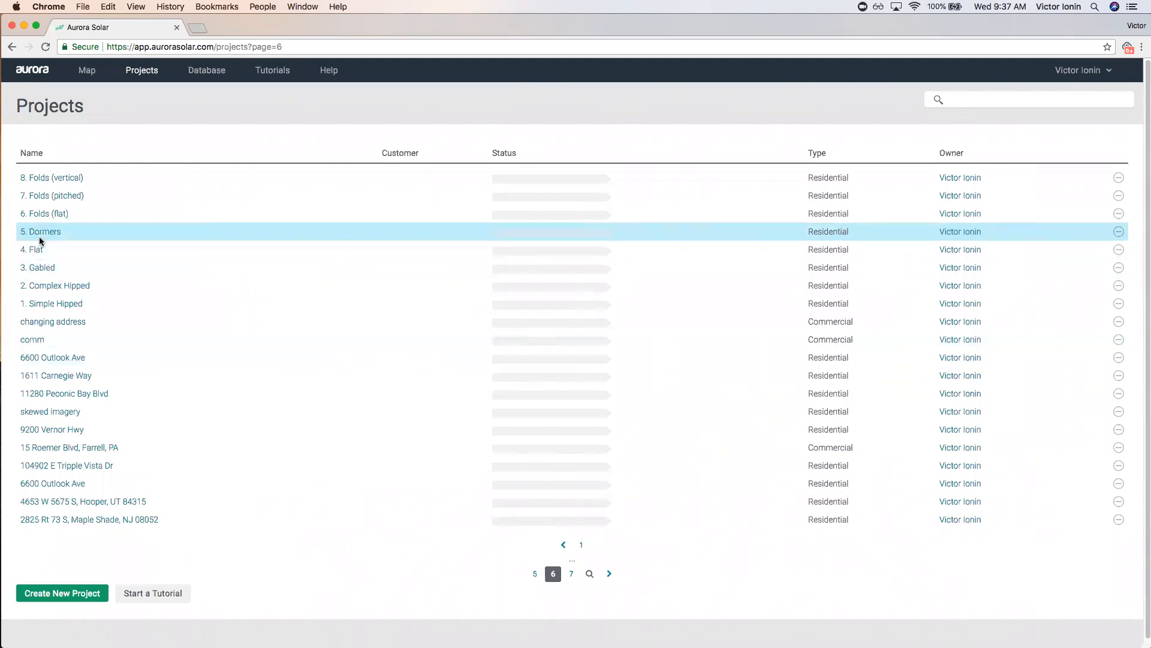
left_click(1074, 72)
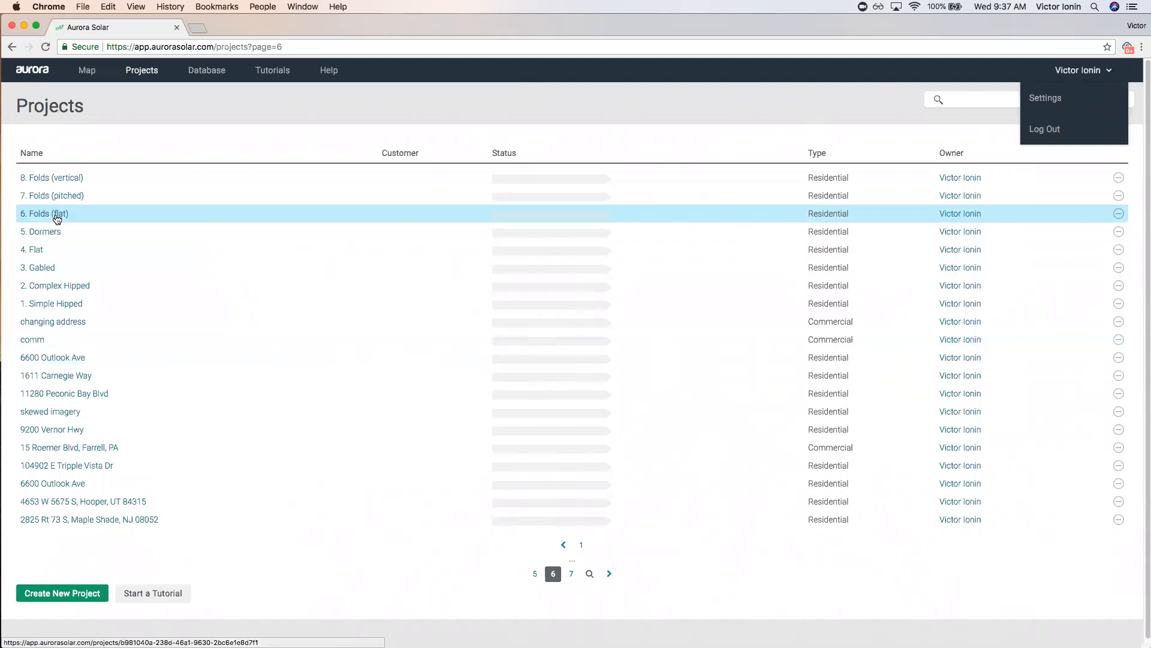
Open the 6. Folds (flat) project and start a new design named D6.
left_click(57, 214)
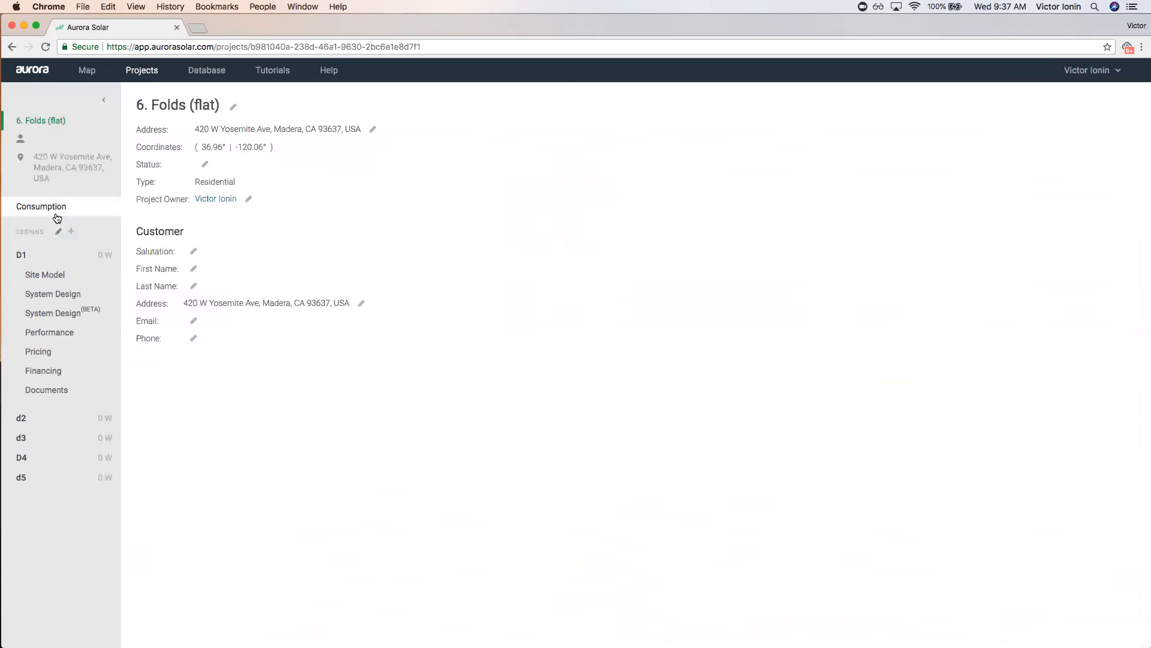
left_click(71, 231)
type("D6")
Create design D6 and inspect the house in the oblique map from several headings.
left_click(654, 339)
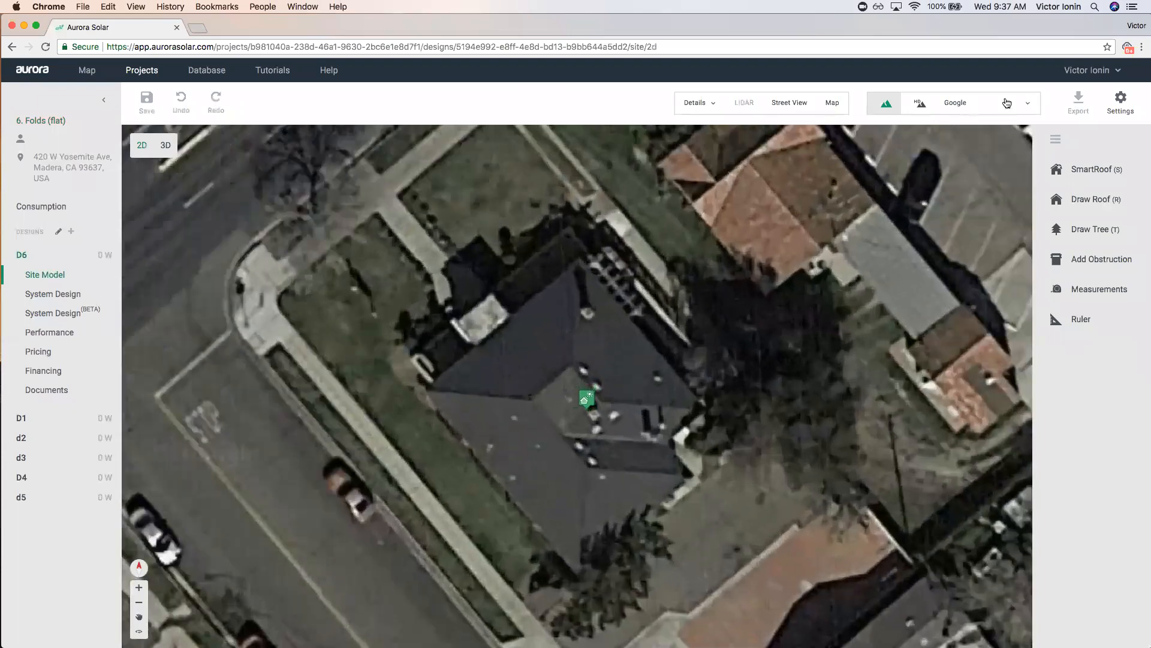
left_click(833, 102)
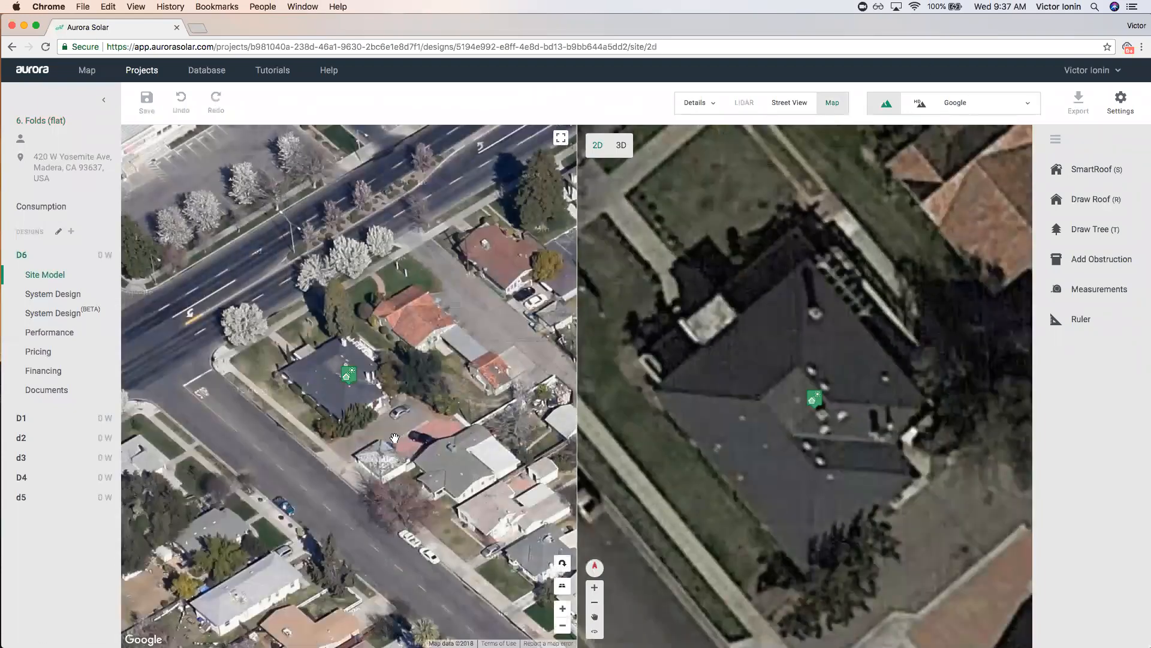
left_click(563, 567)
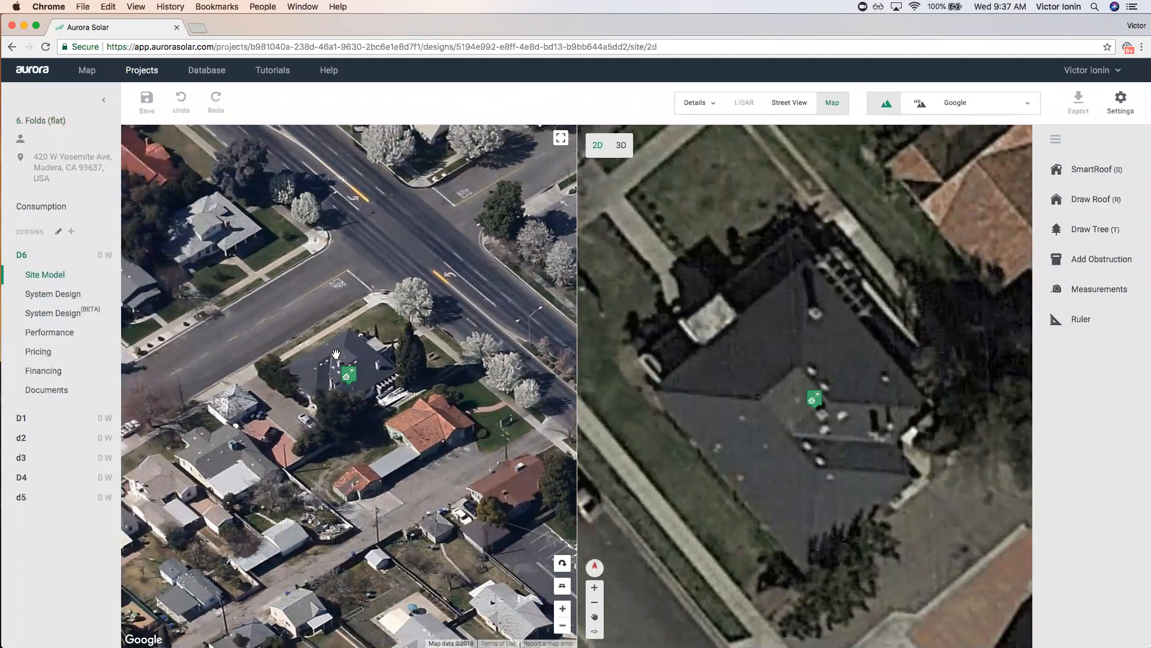
left_click(565, 573)
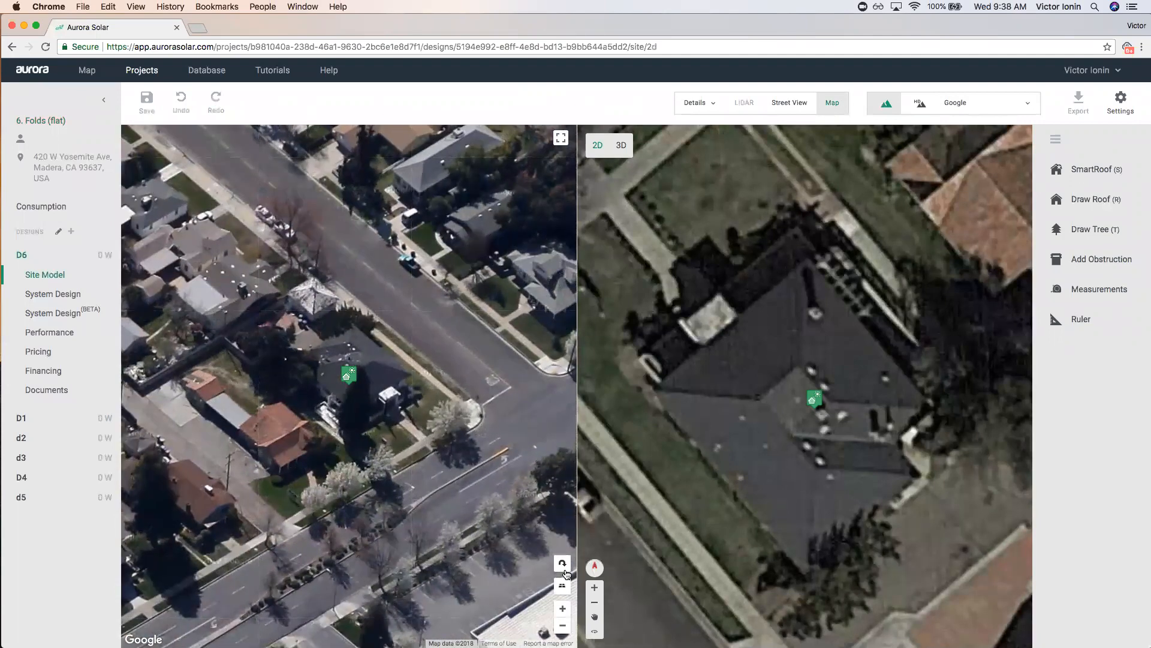
left_click(566, 572)
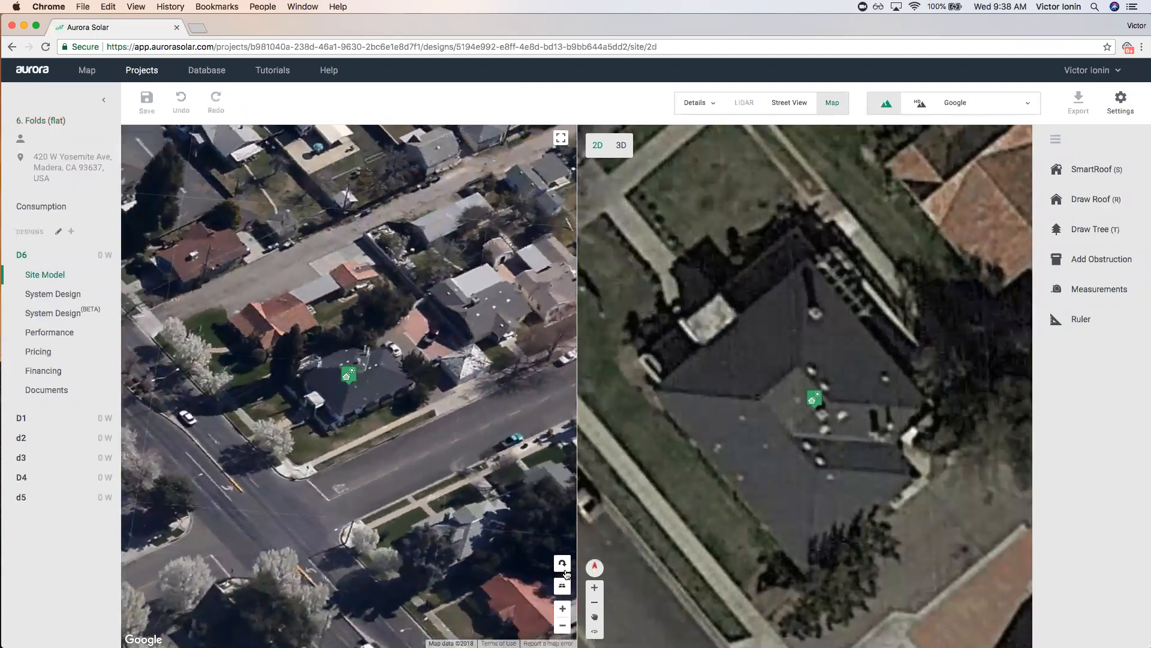
left_click(566, 573)
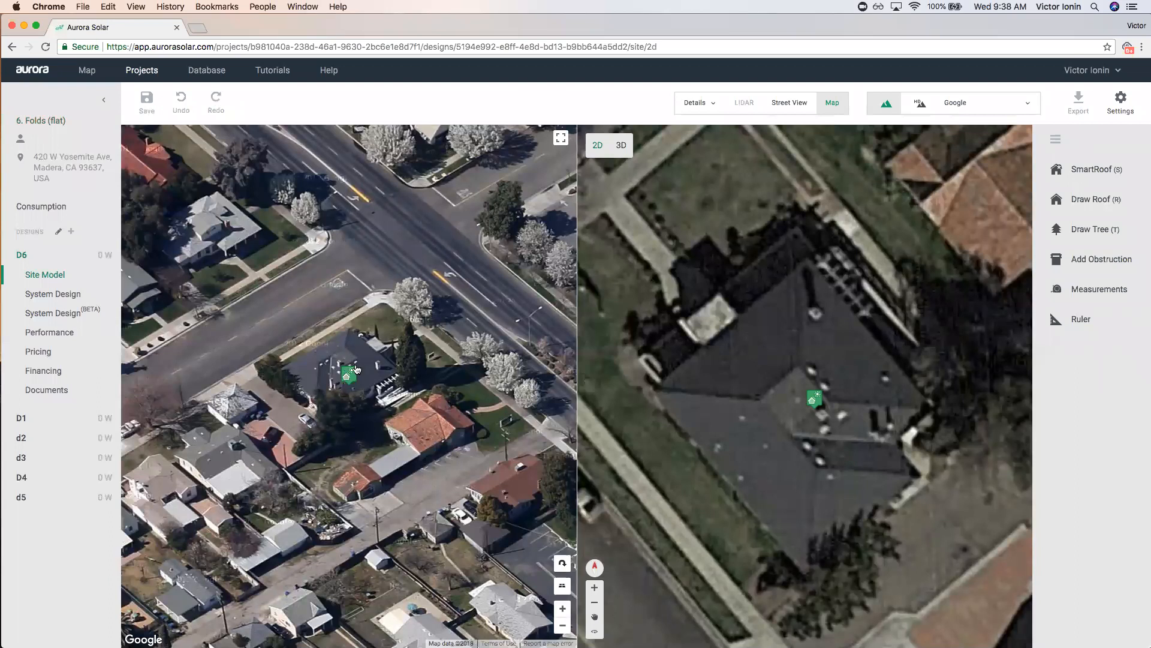
left_click(832, 102)
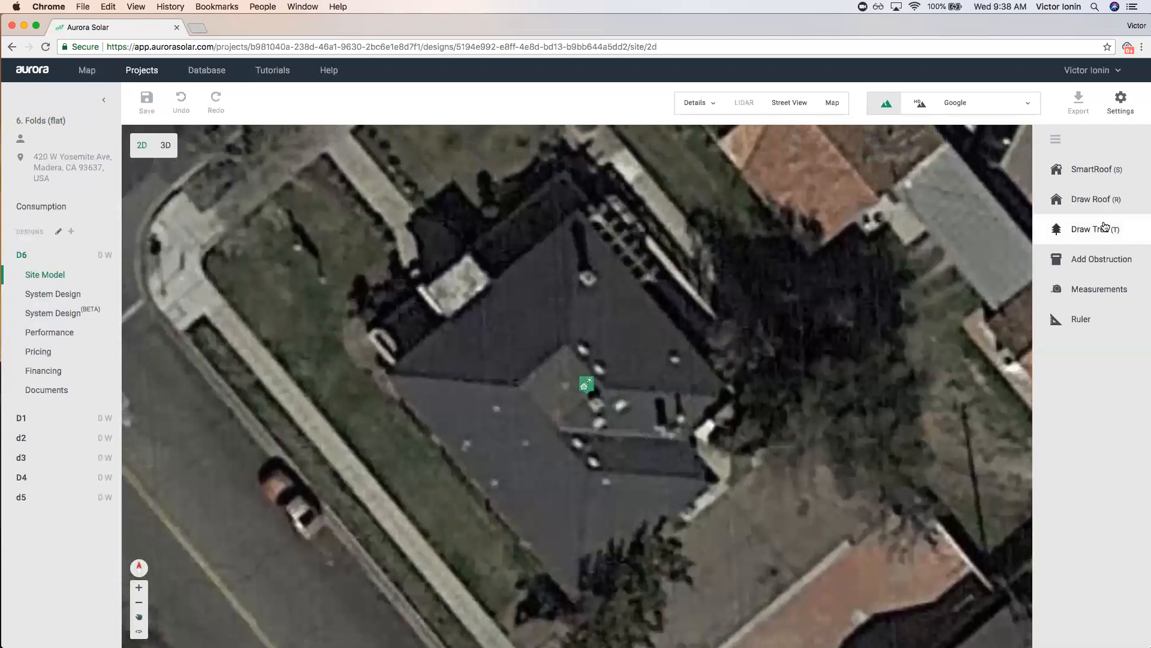
Trace a closed hipped SmartRoof around the Folds house corners and select the lower-right face to check pitch.
left_click(1096, 168)
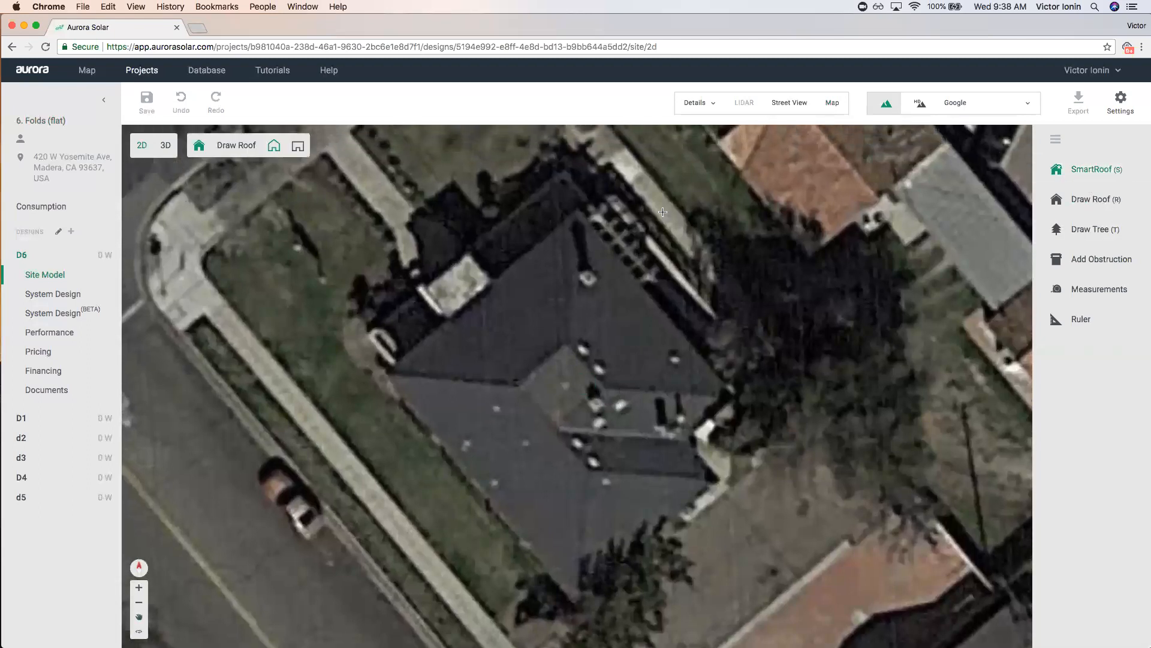
left_click(579, 212)
left_click(383, 376)
left_click(429, 431)
left_click(574, 605)
left_click(720, 481)
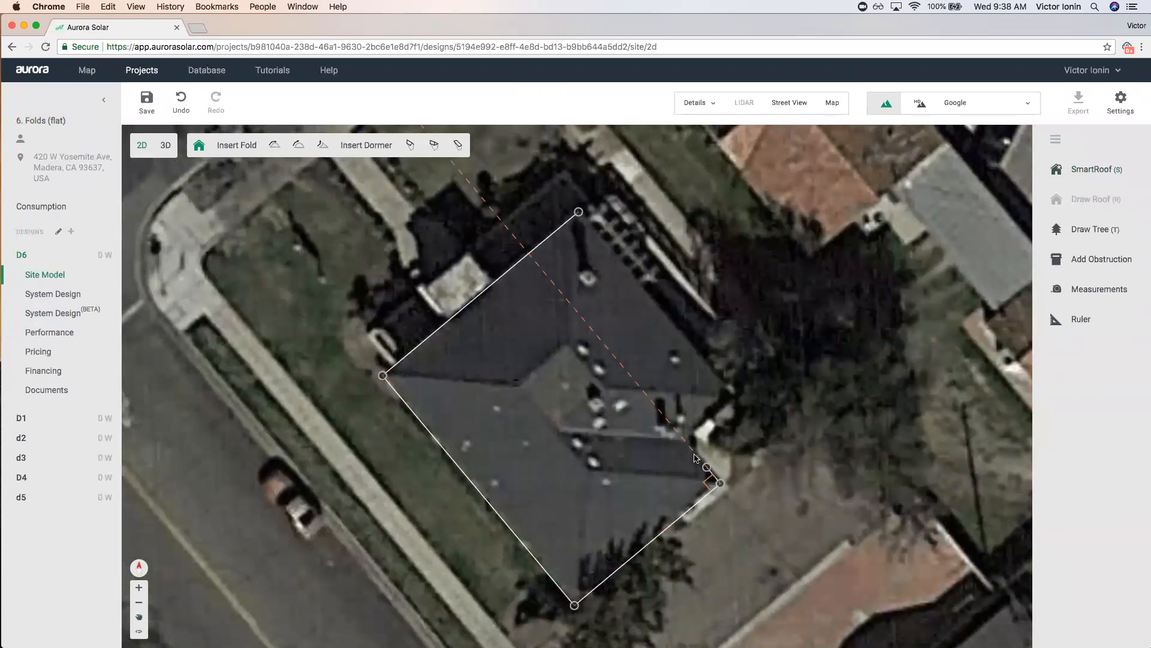
left_click(683, 439)
left_click(732, 397)
left_click(579, 213)
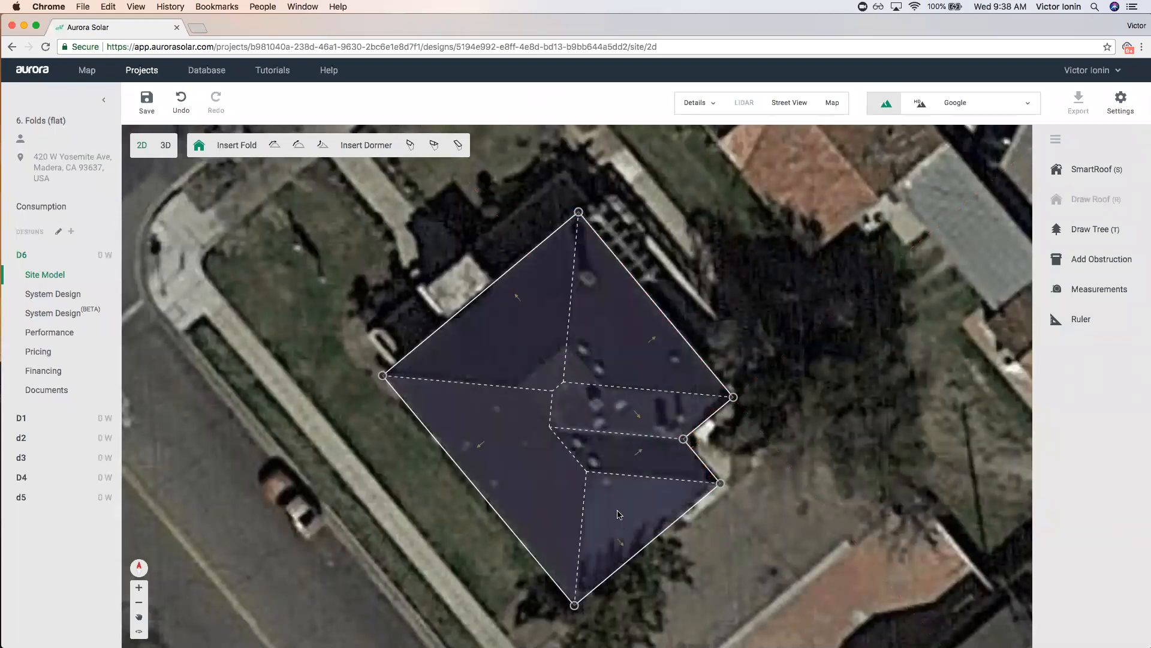
left_click(579, 561)
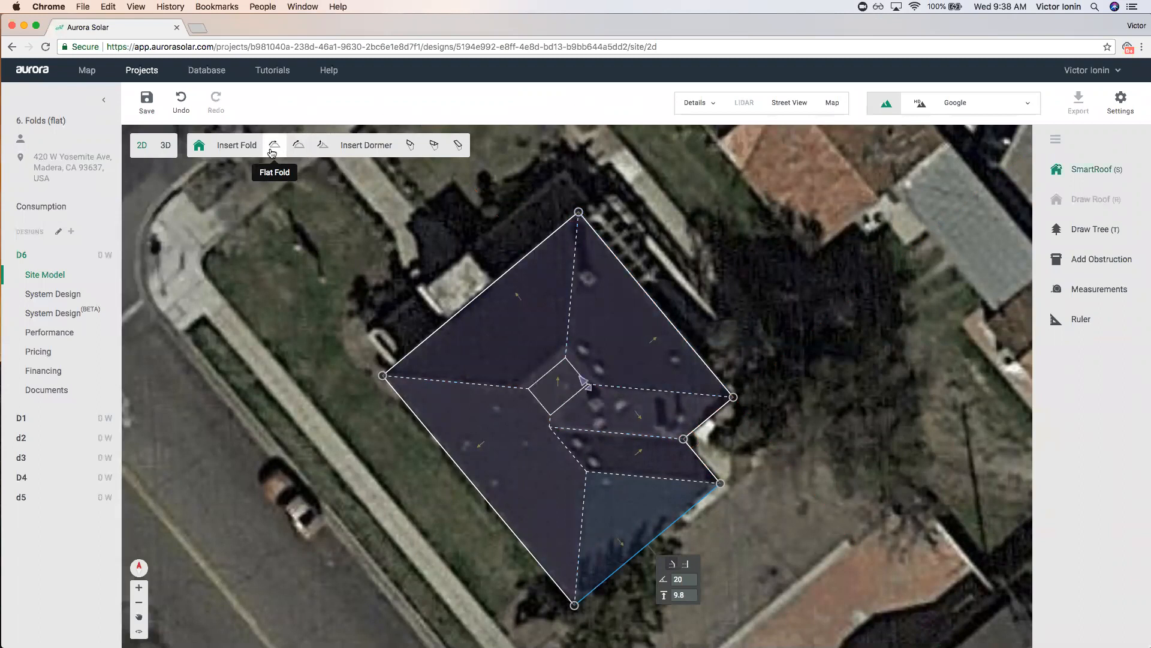
Insert a flat fold at the roof centre and resize it to a small rectangle.
left_click(273, 149)
left_click(522, 379)
mouse_move(521, 379)
left_mouse_down()
mouse_move(545, 385)
mouse_move(508, 324)
mouse_move(546, 382)
mouse_move(539, 370)
left_mouse_up()
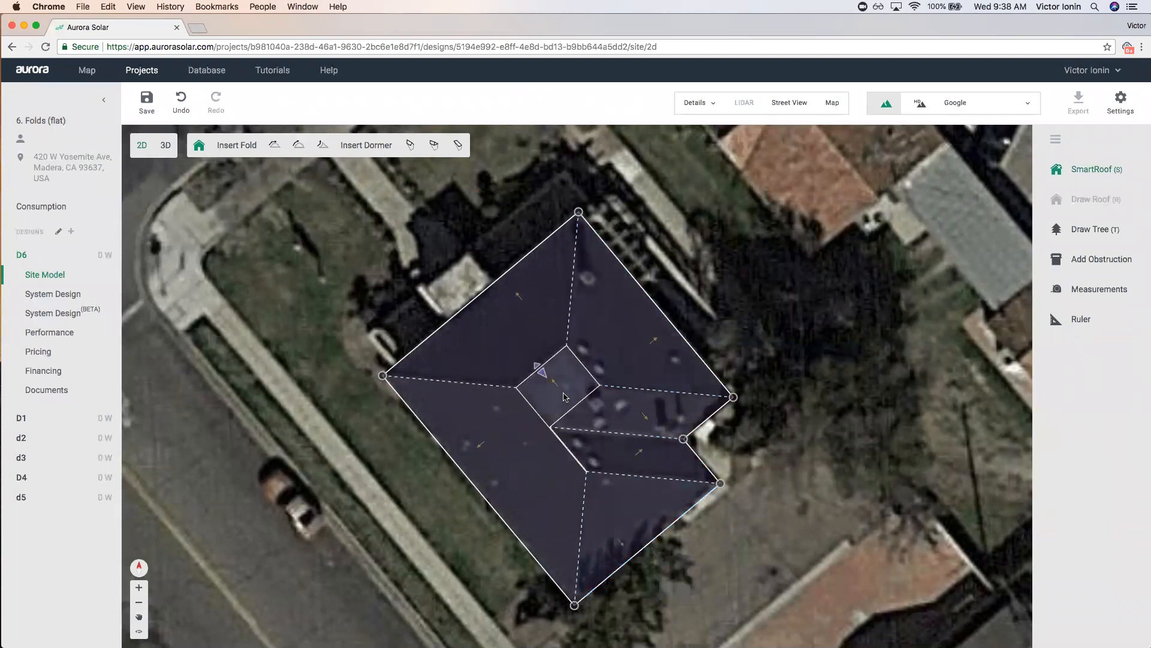
scroll(564, 397, "up", 4)
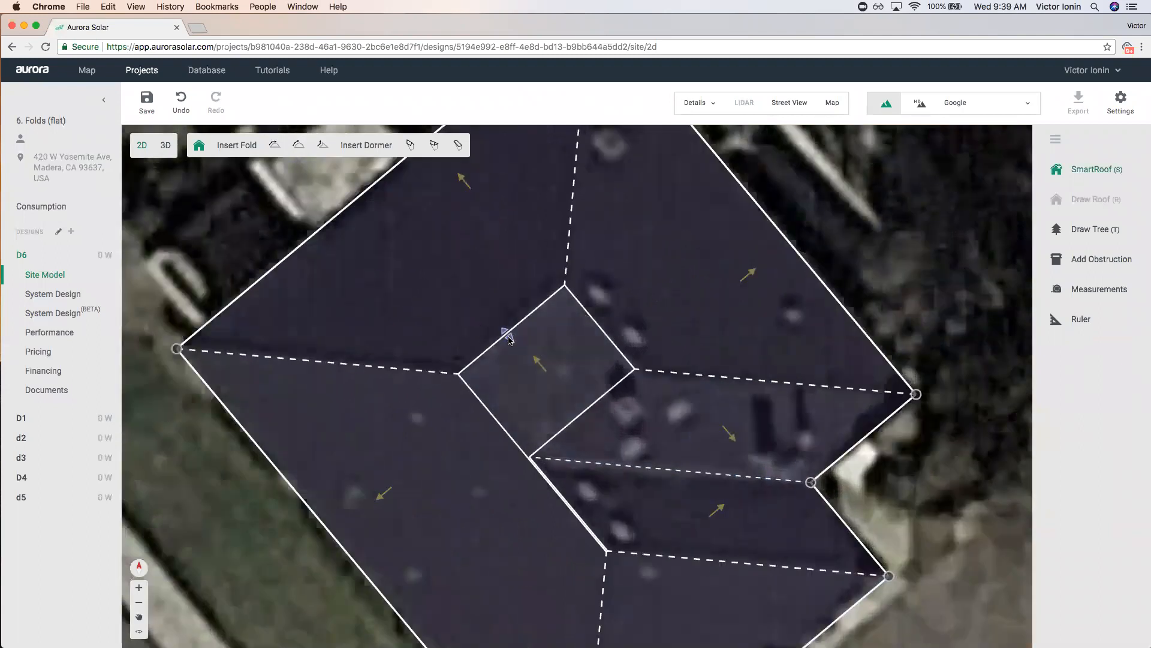
mouse_move(509, 339)
left_mouse_down()
mouse_move(511, 349)
mouse_move(463, 293)
mouse_move(501, 346)
left_mouse_up()
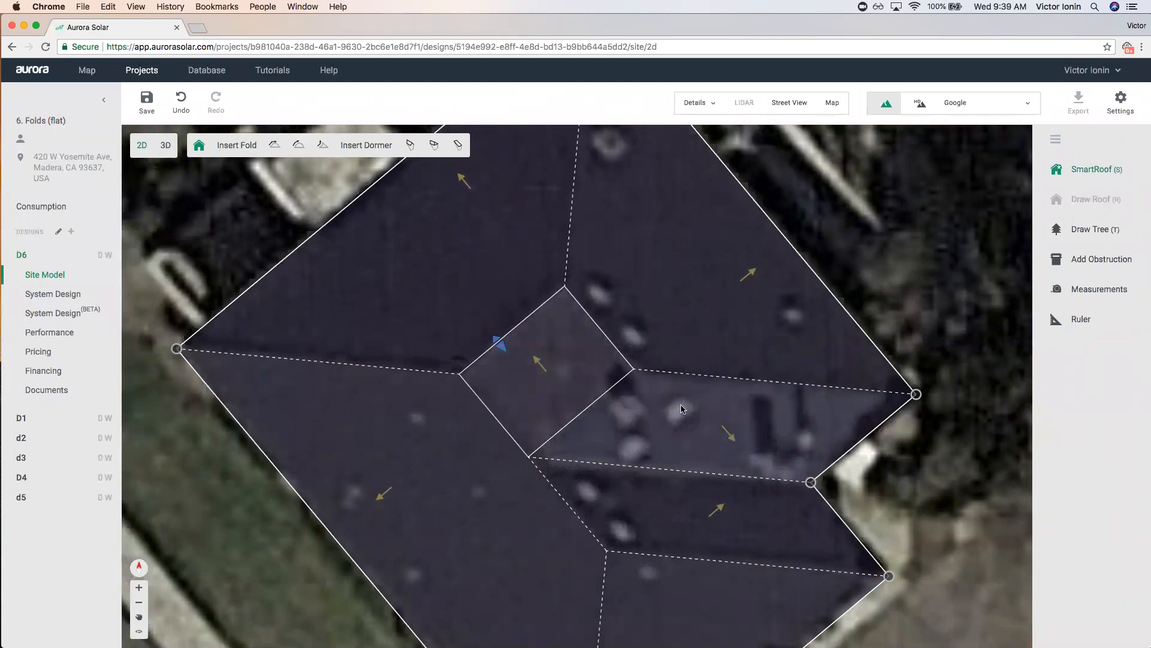
scroll(617, 391, "down", 5)
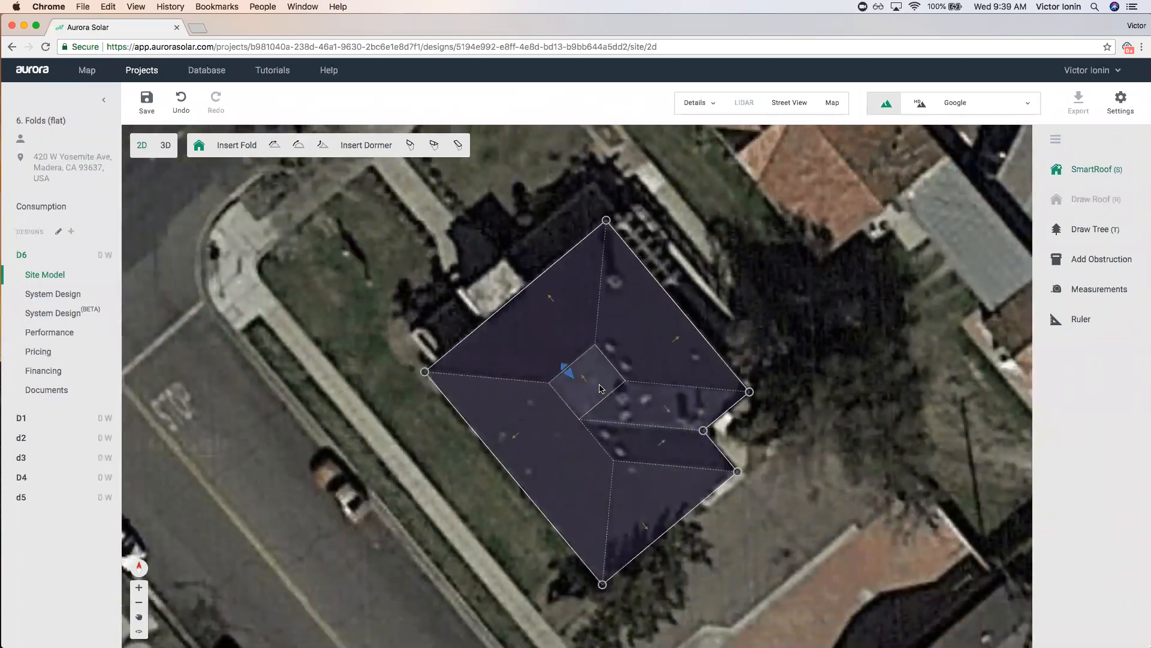
scroll(586, 377, "up", 2)
left_click_drag(558, 367, 563, 373)
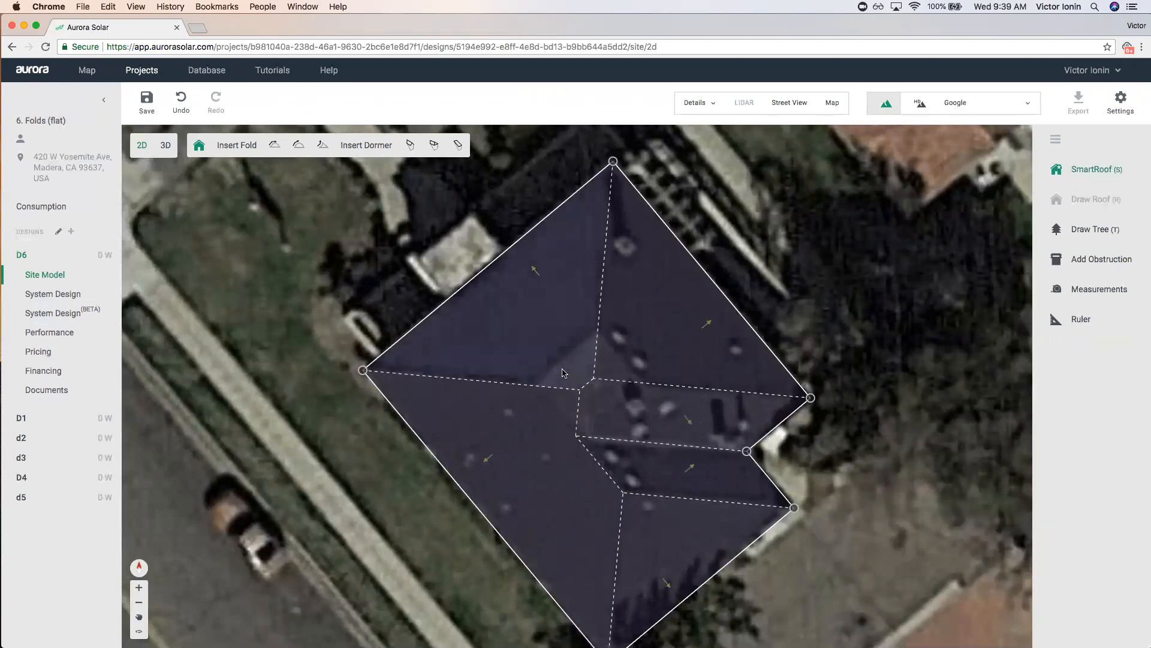
Insert a new small flat fold square where the hips meet and set its slope edge, then switch to 3D.
left_click(275, 144)
left_click(543, 375)
left_click_drag(545, 377, 546, 380)
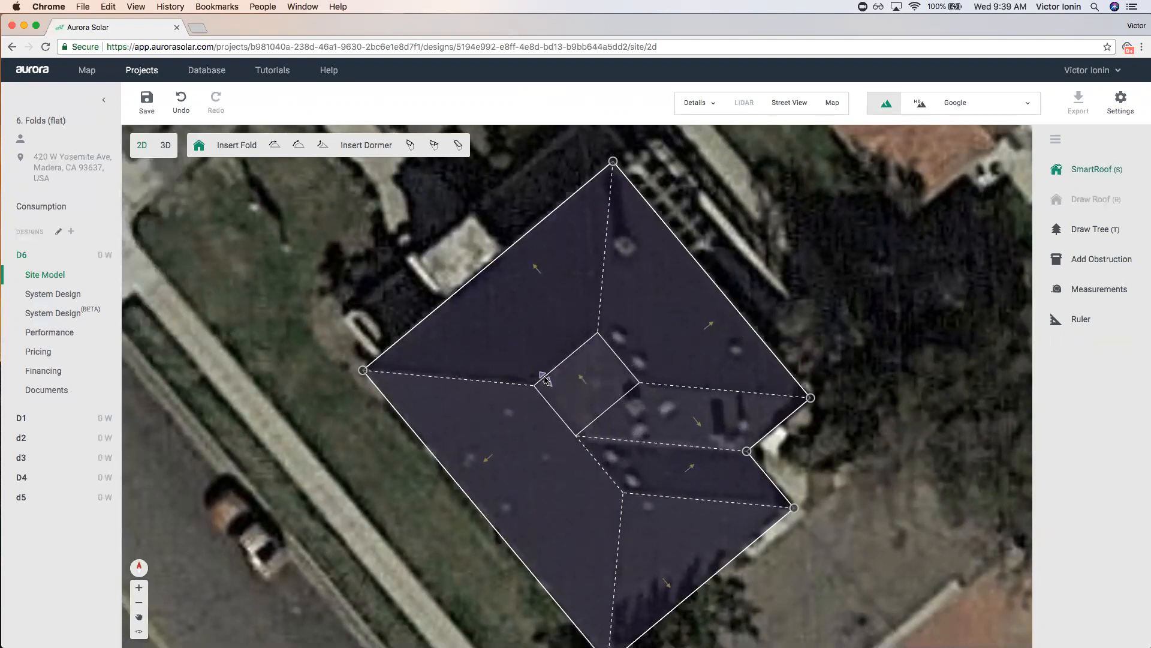
scroll(545, 379, "up", 4)
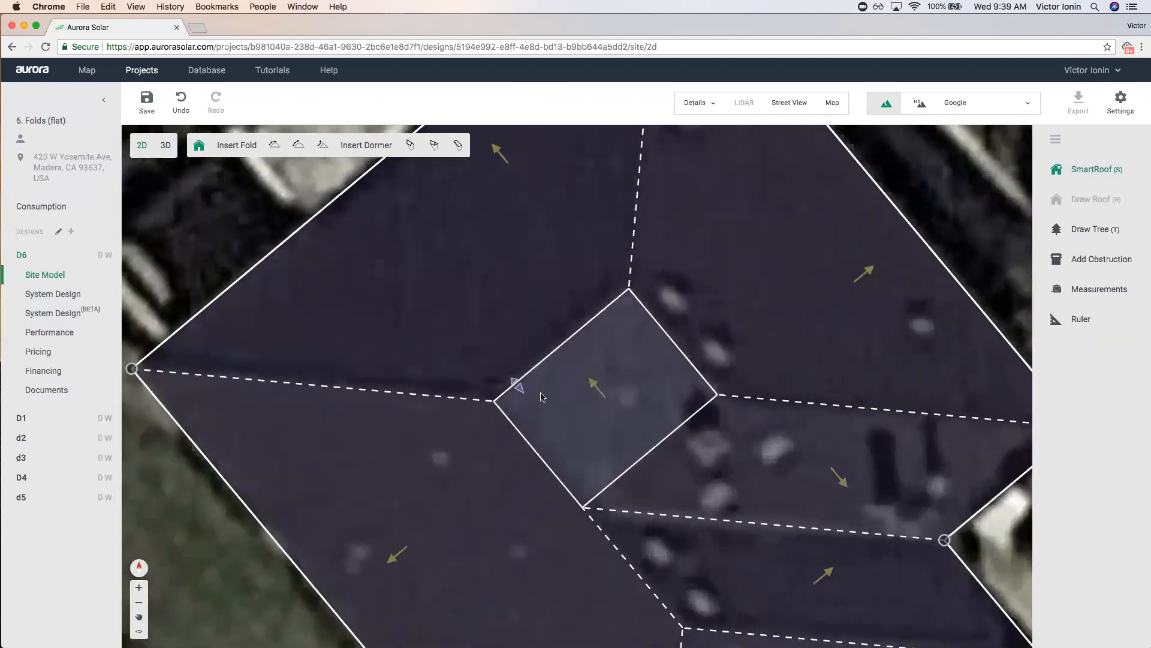
left_click_drag(517, 387, 633, 464)
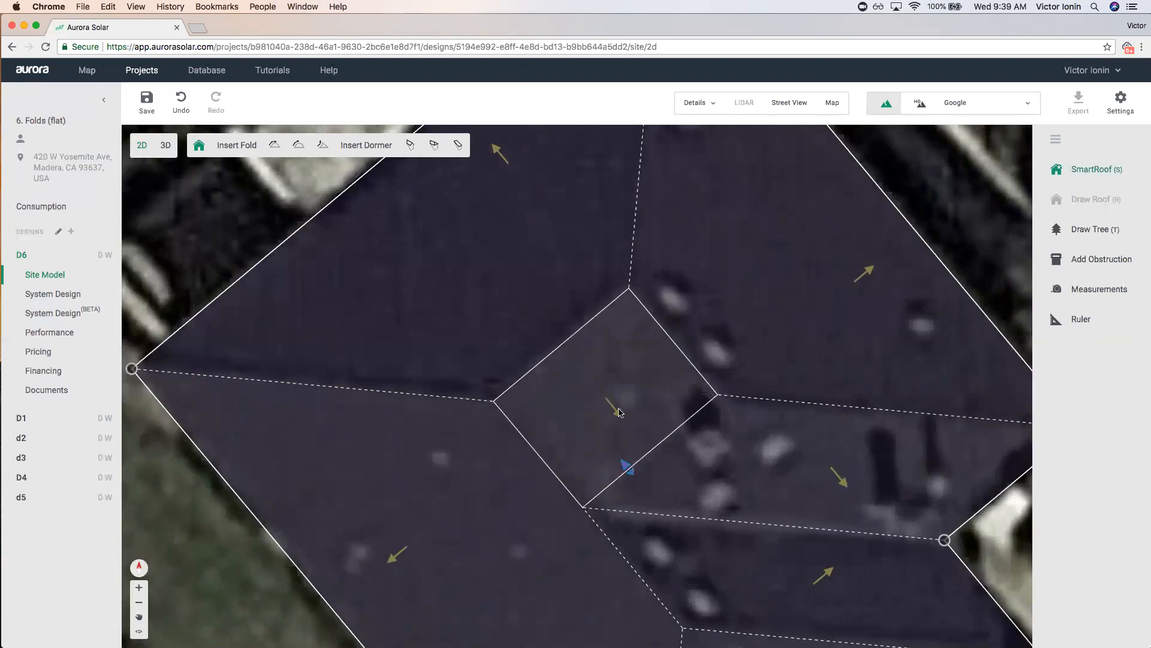
left_click_drag(627, 466, 540, 465)
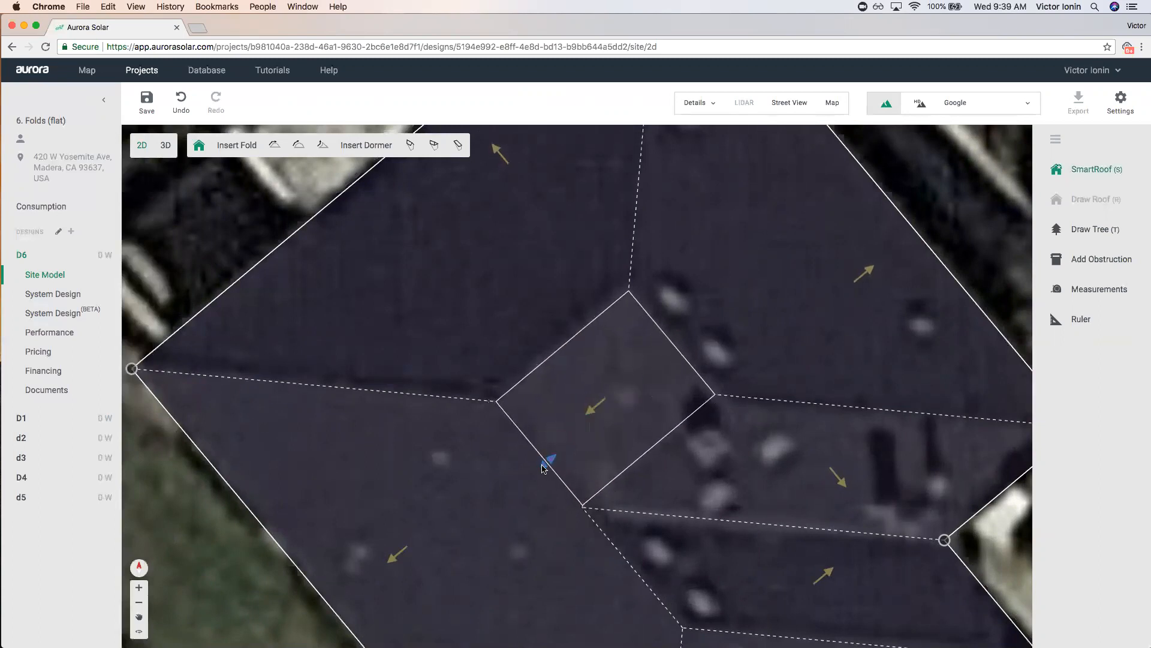
scroll(743, 441, "down", 3)
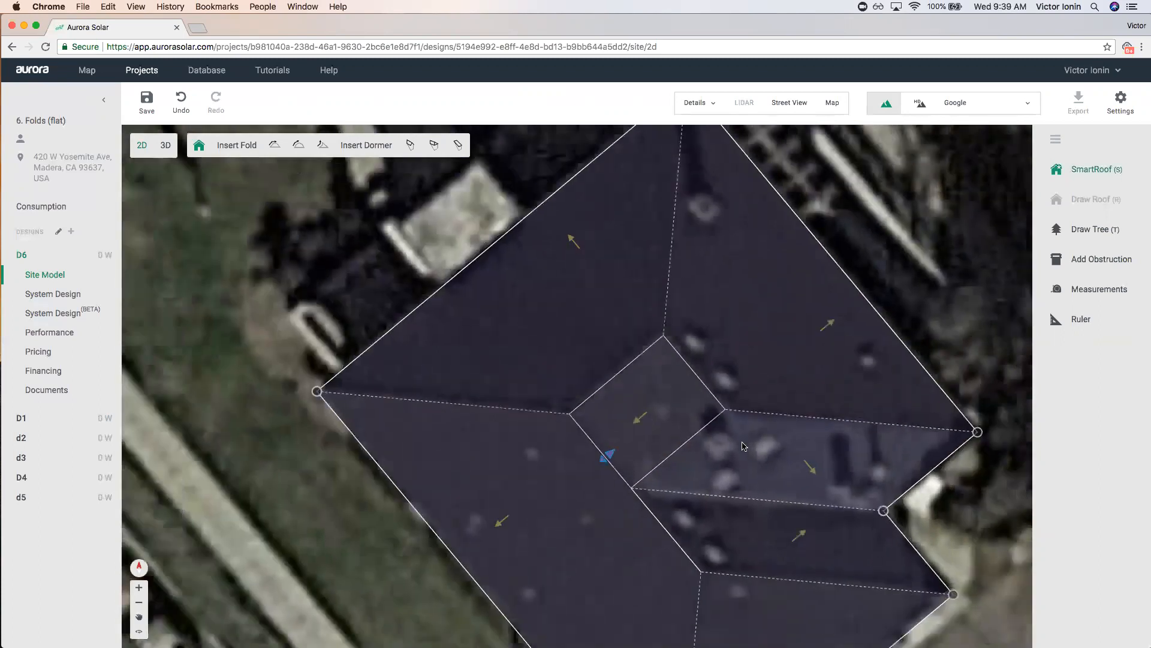
left_click(165, 147)
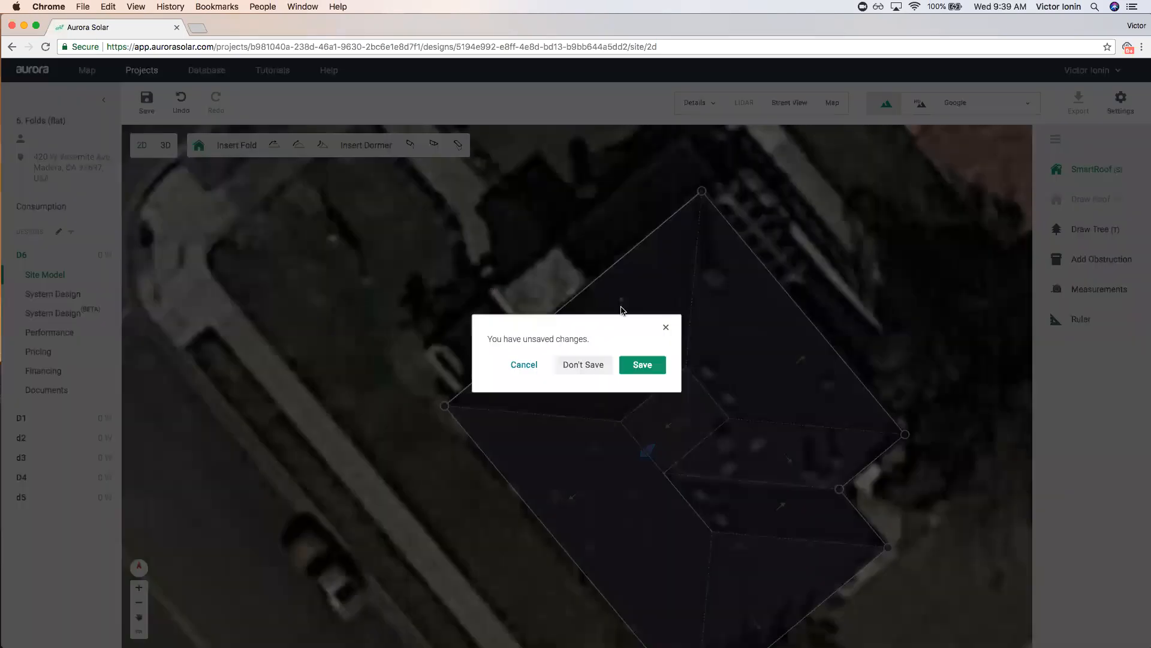
Save the roof changes and orbit the 3D model with satellite imagery hidden to inspect the fold.
left_click(641, 366)
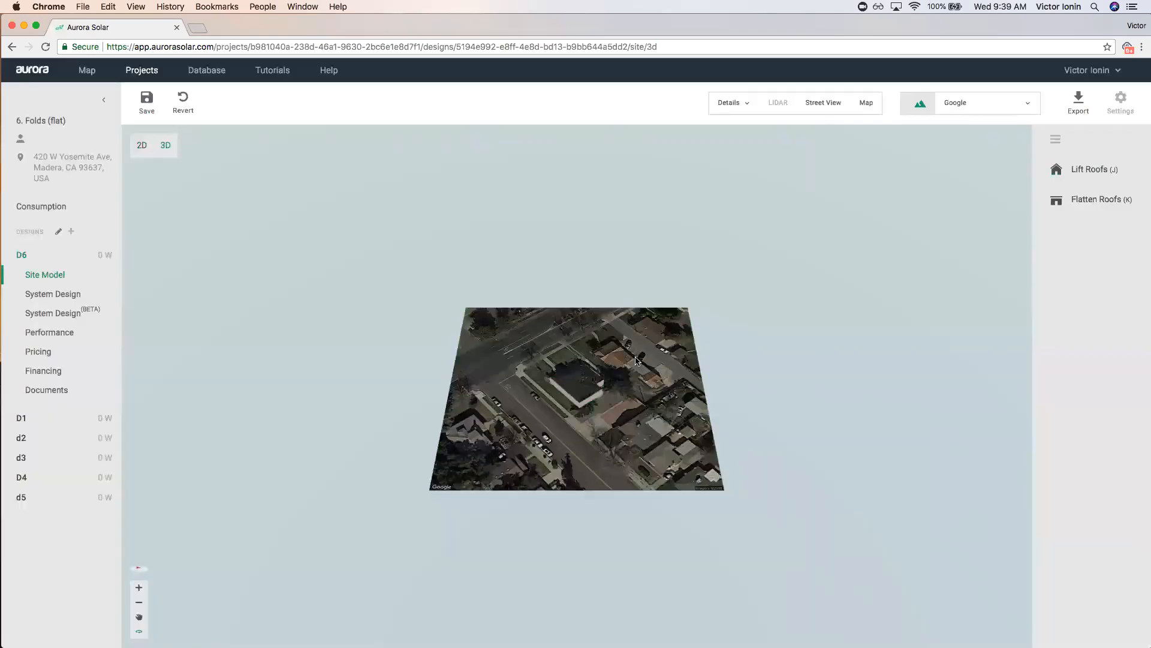
scroll(585, 349, "up", 6)
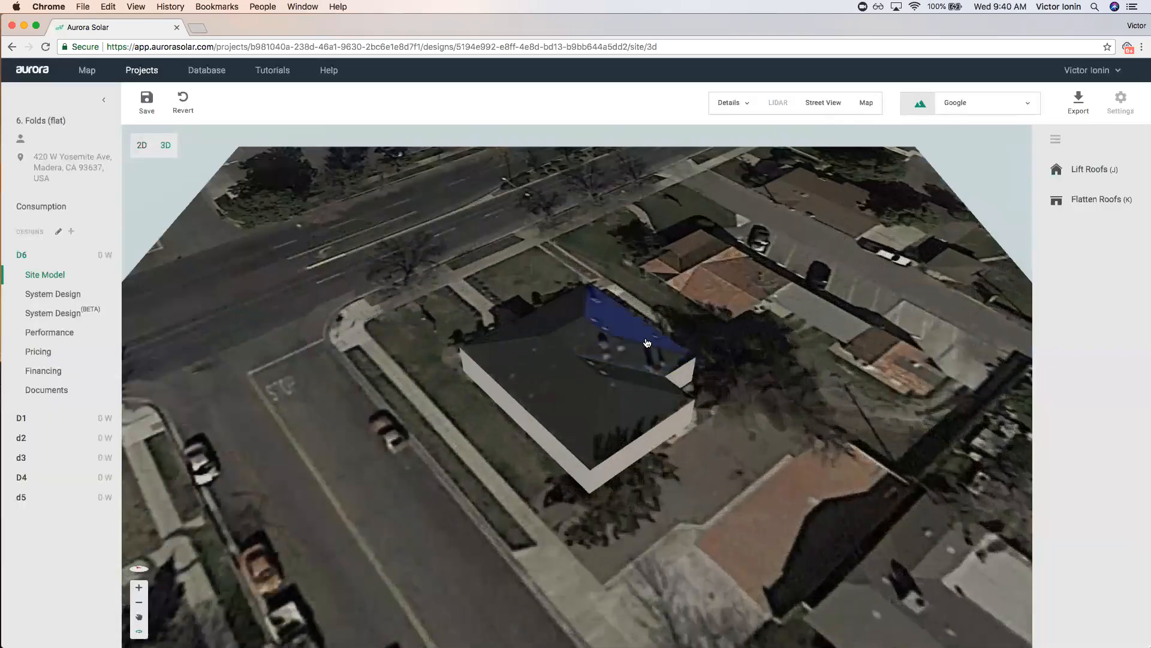
key("i")
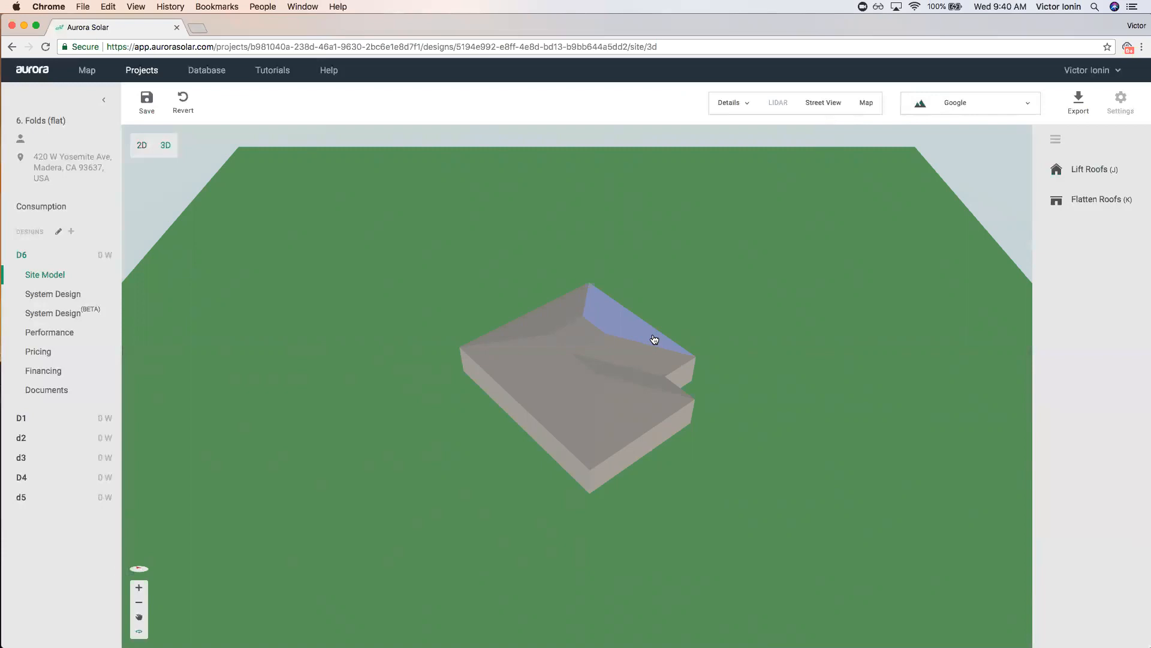
scroll(672, 347, "up", 2)
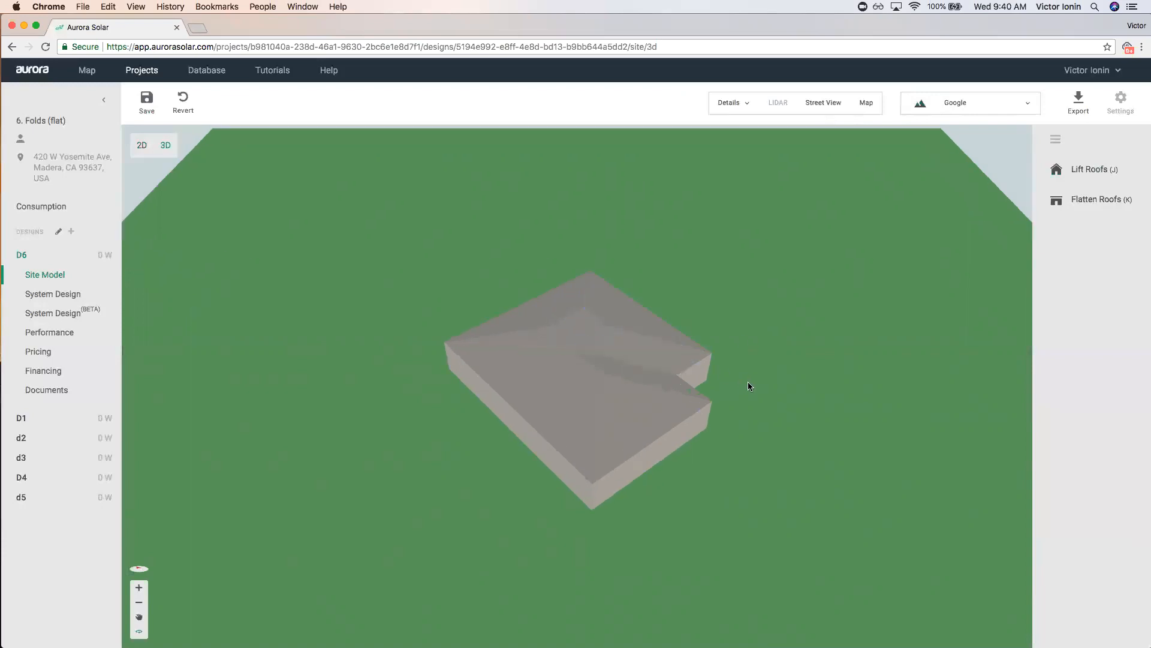
left_click_drag(829, 285, 805, 283)
key("m")
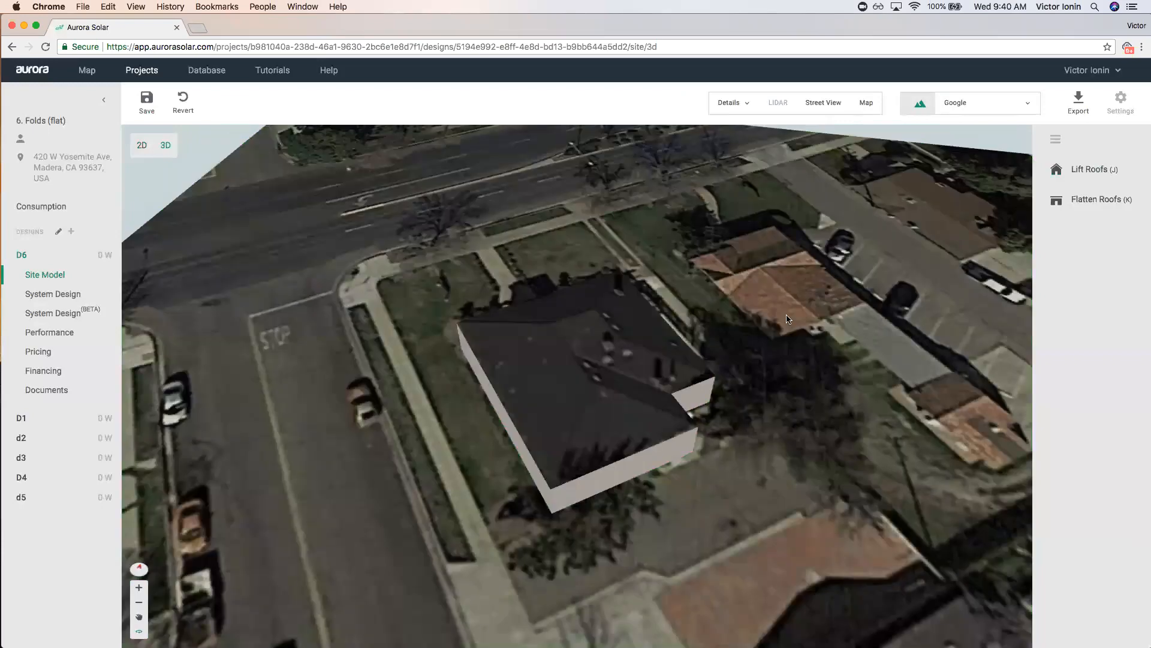
key("m")
left_click_drag(804, 407, 765, 450)
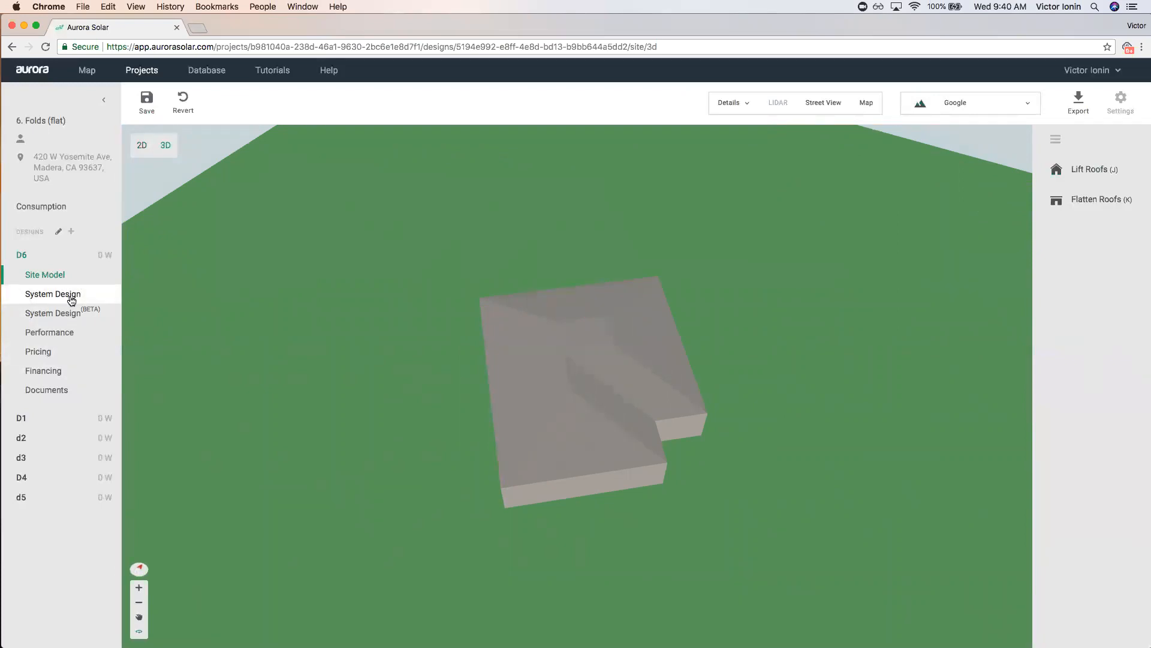
left_click_drag(452, 411, 707, 430)
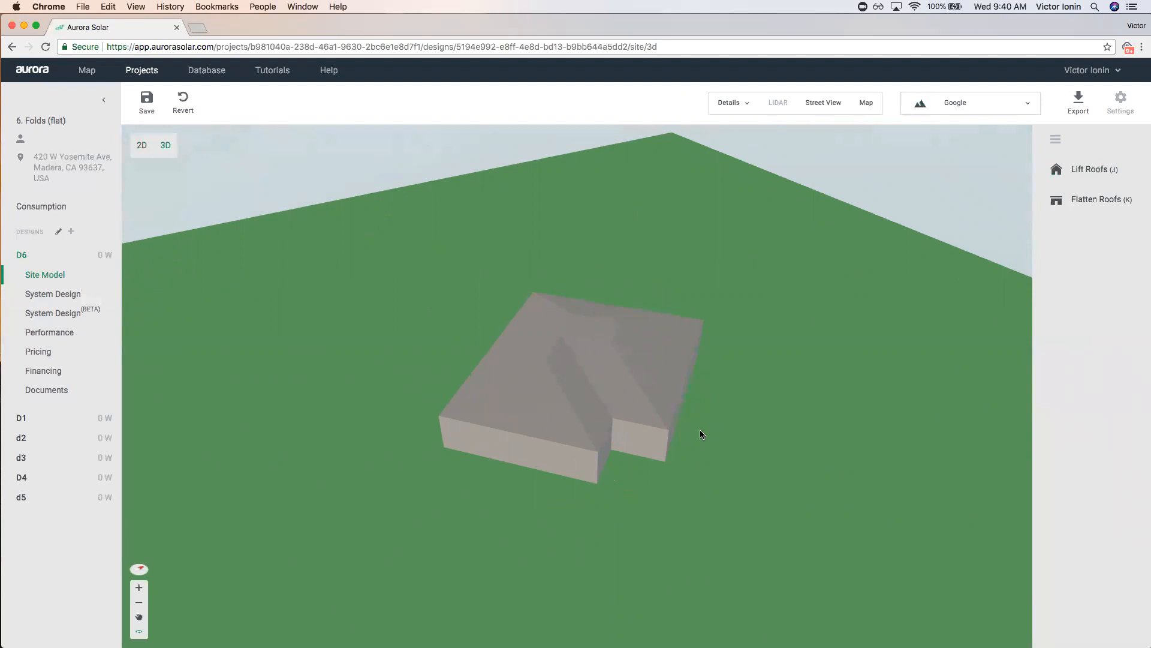
Save the model, open the 7. Folds (pitched) project and start a design named D6.
left_click(137, 71)
left_click(640, 362)
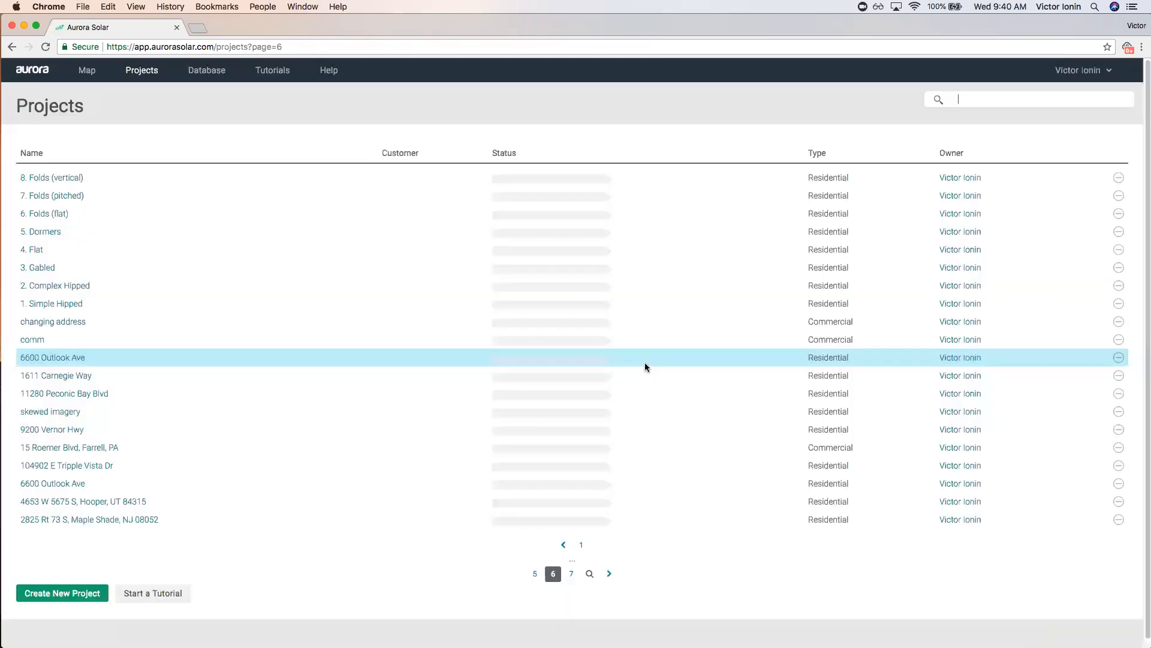
left_click(57, 196)
left_click(74, 223)
type("D6")
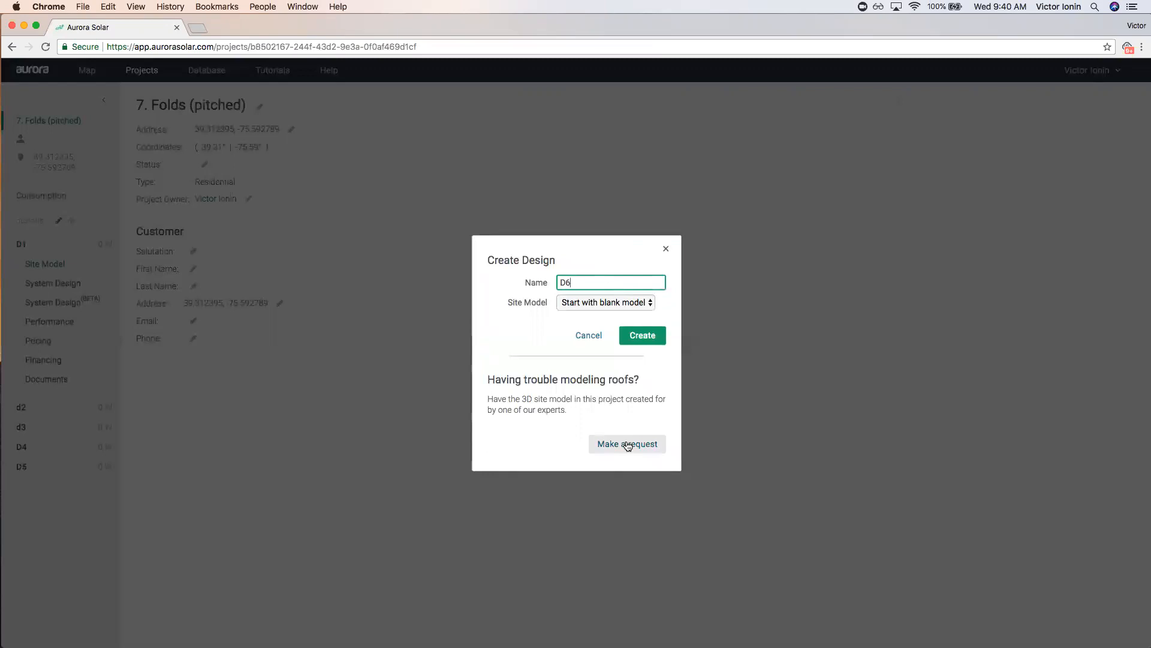
Close the expert 3D model request without submitting and re-enter D6 as the design name.
left_click(628, 444)
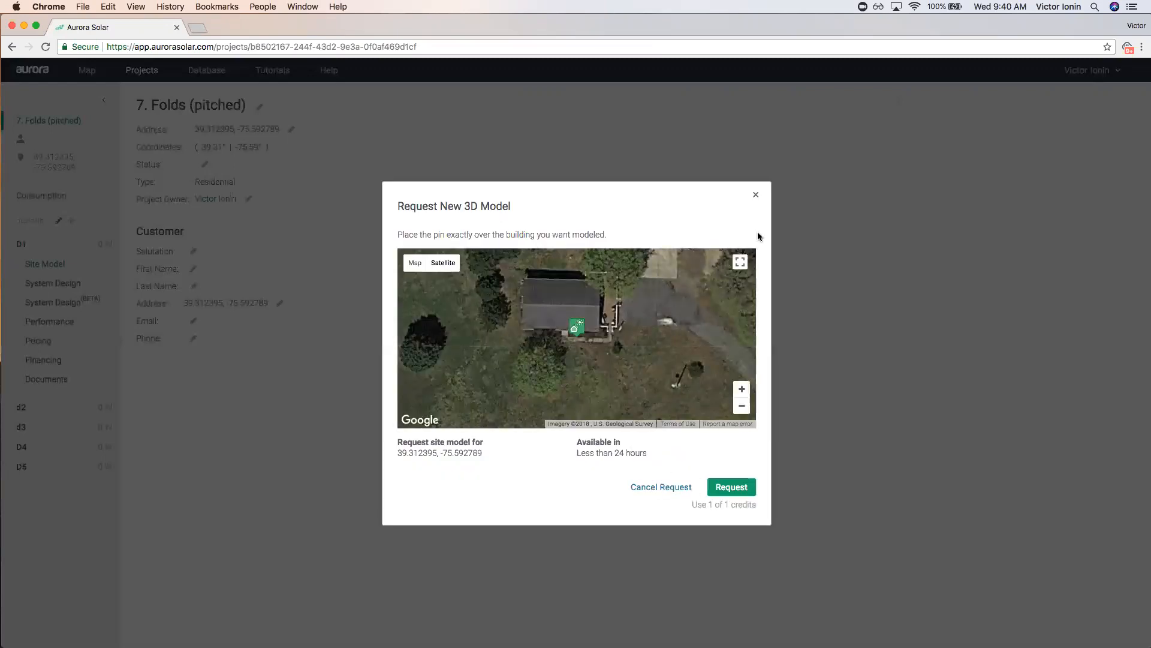
left_click(755, 196)
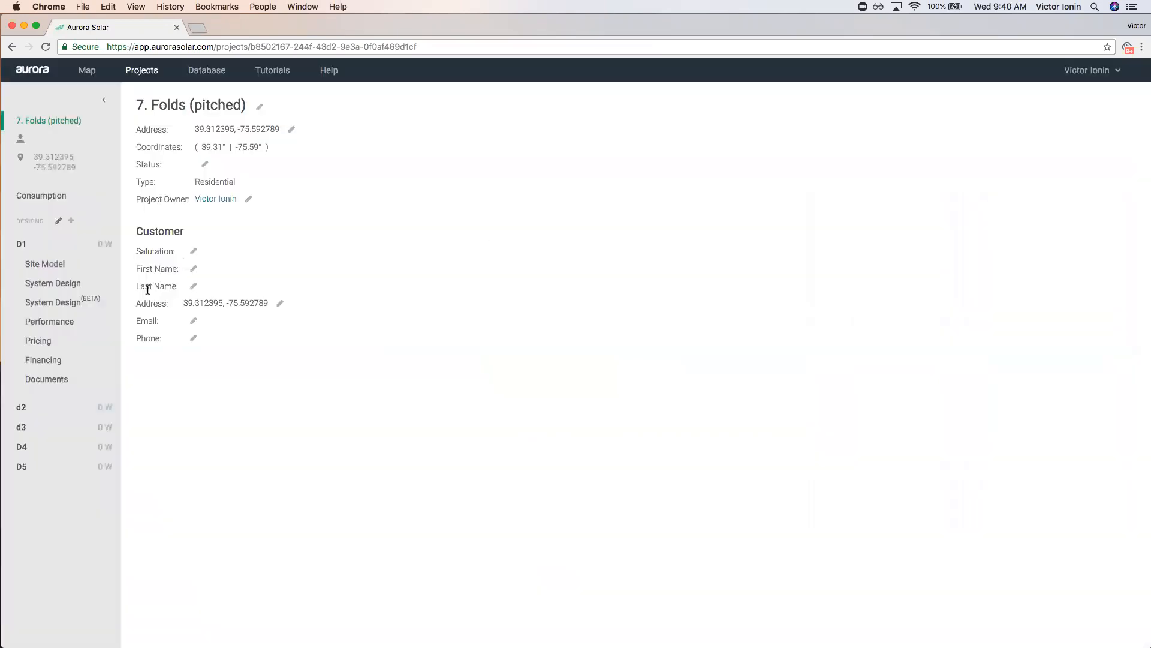
left_click(71, 220)
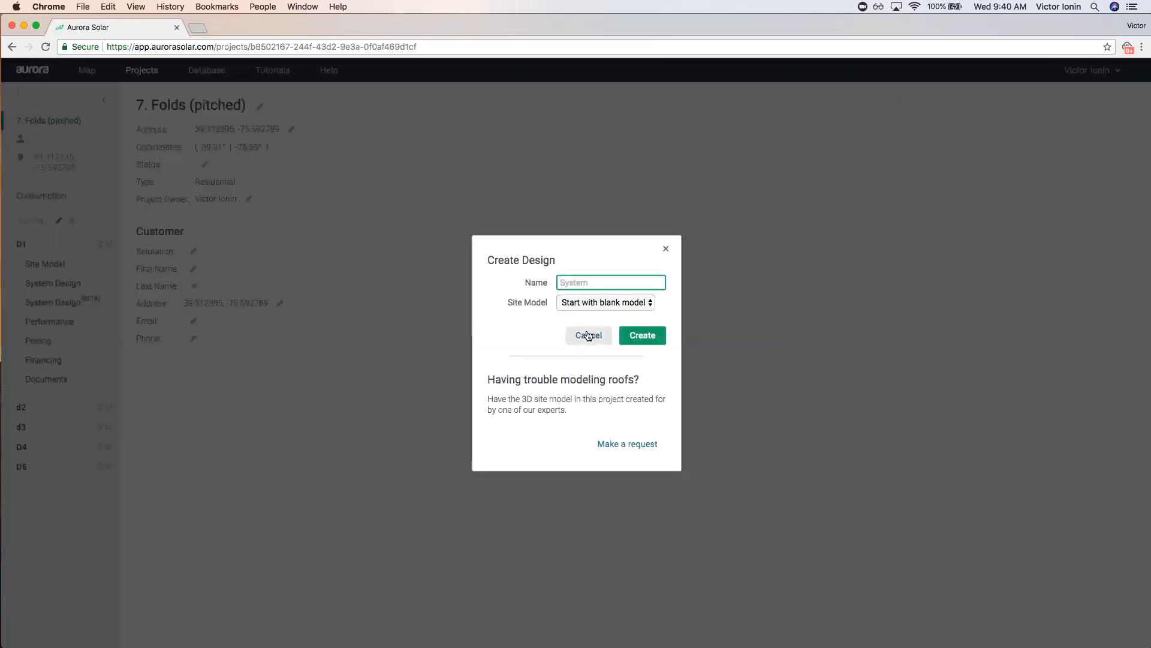
type("D6")
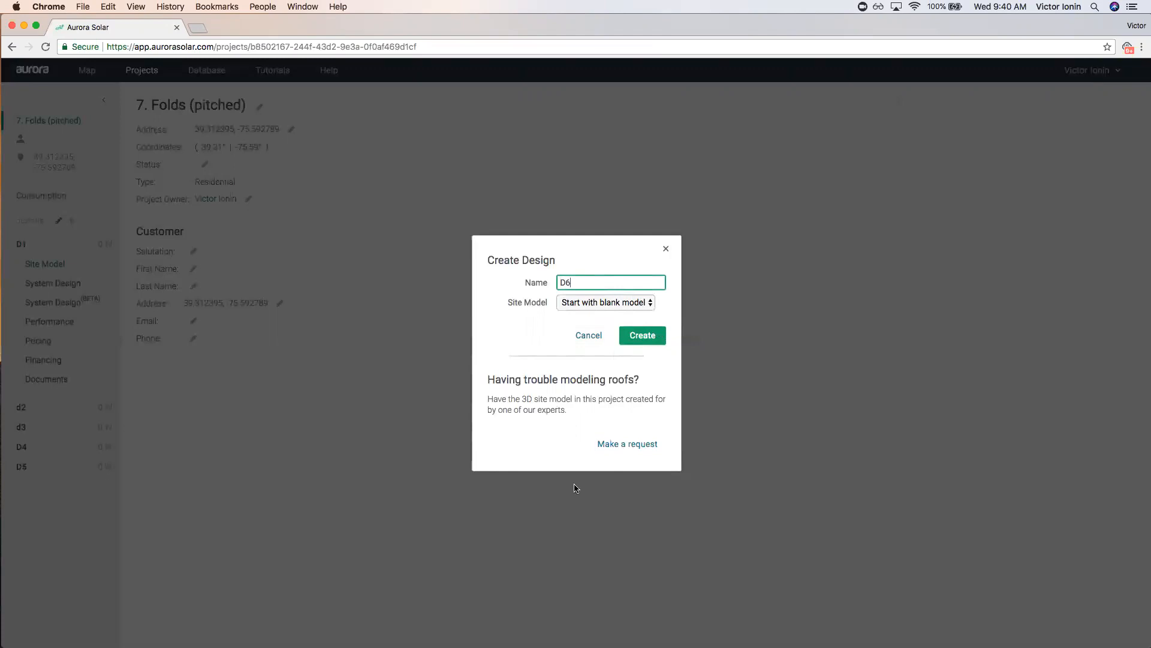
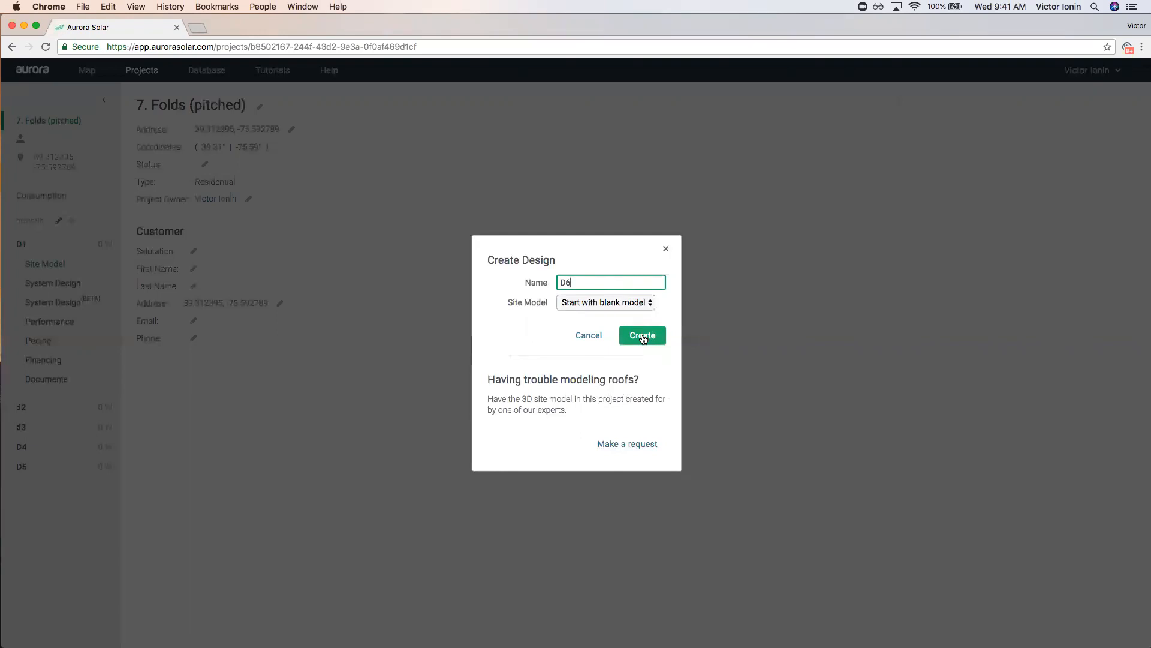
Create D6 as a blank design in the 7. Folds (pitched) project.
left_click(643, 337)
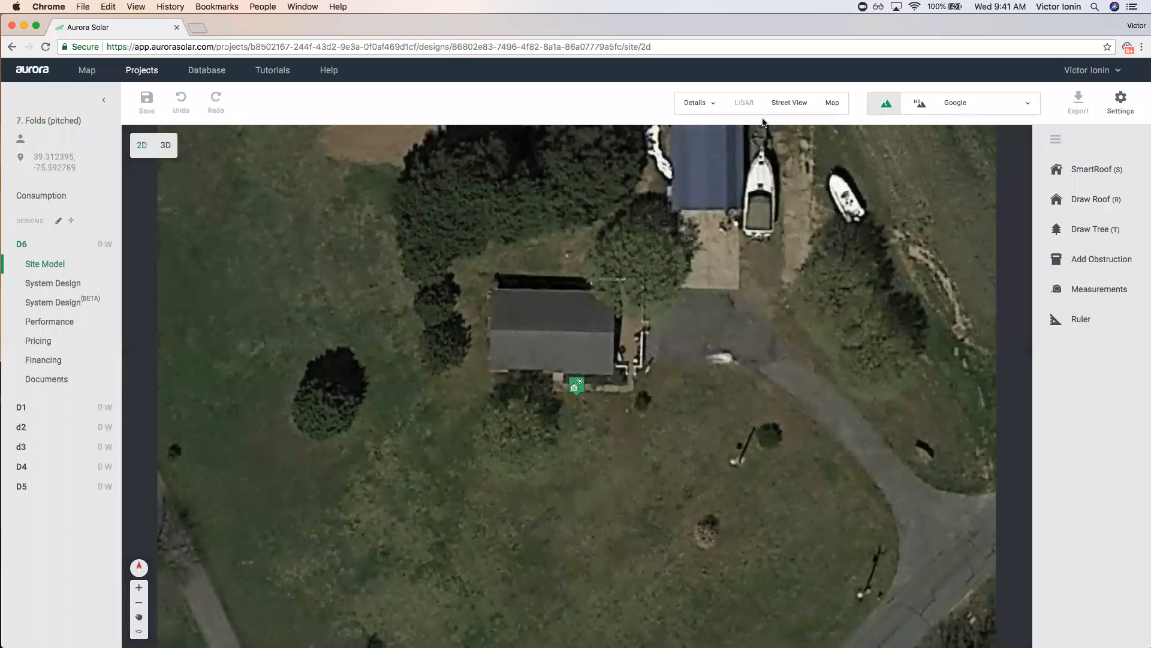
Open Street View and step along the road to look at the barn's gambrel roof.
left_click(790, 102)
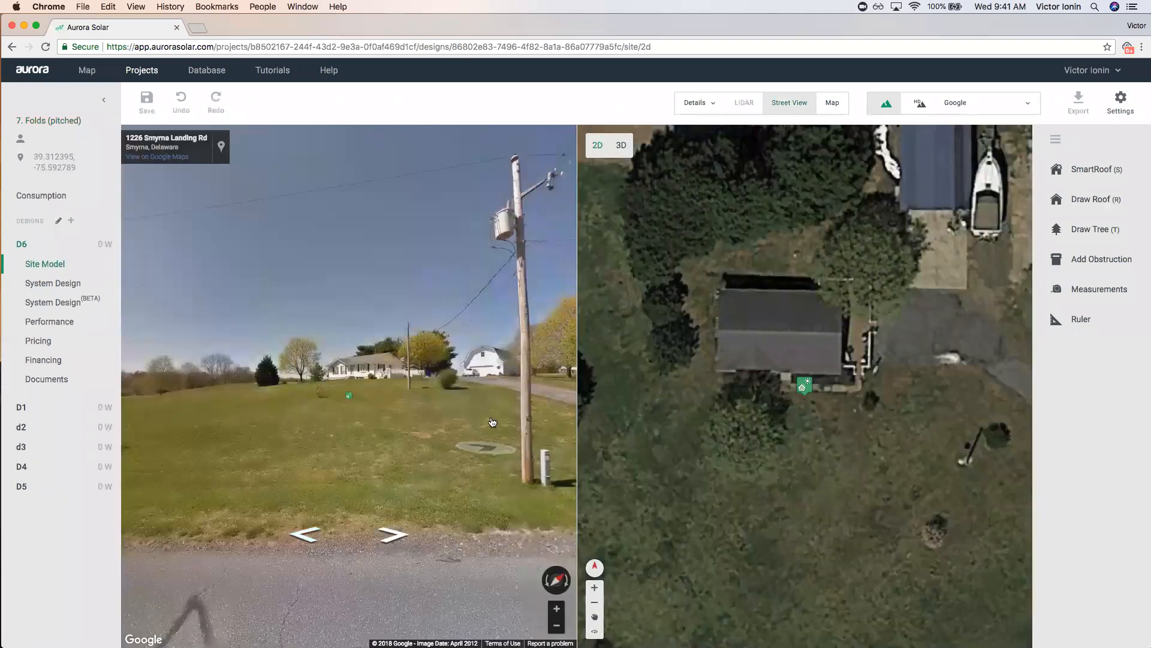
left_click(492, 421)
left_click(448, 384)
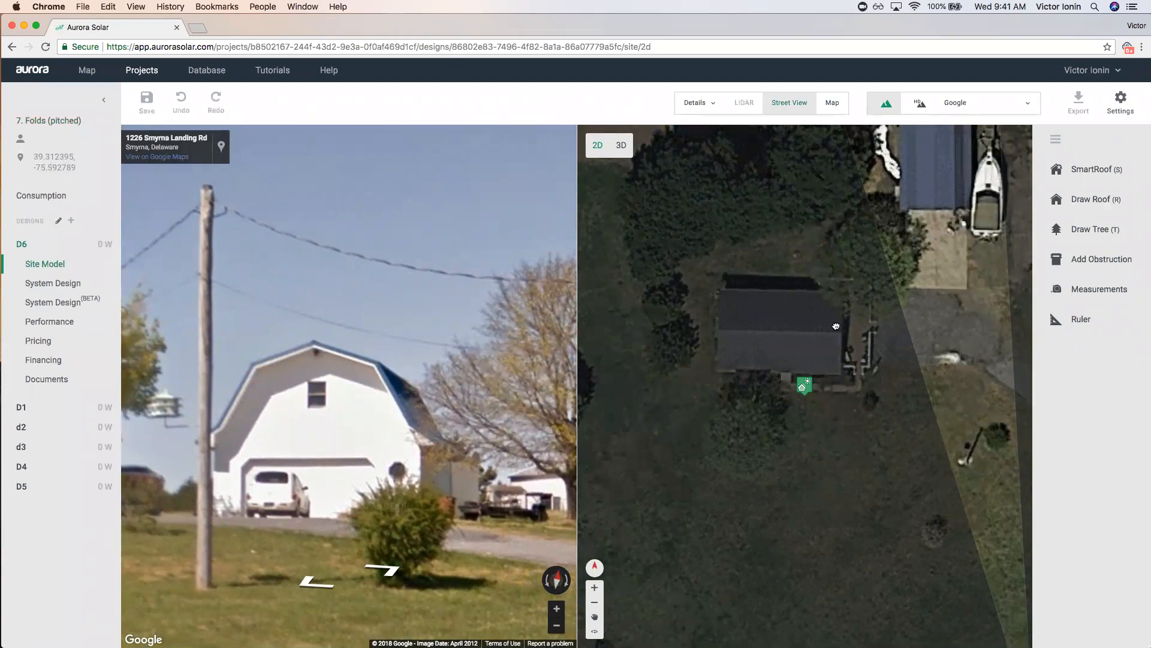
Zoom the aerial map onto the blue-roofed barn, close Street View and start a SmartRoof.
left_click_drag(836, 326, 719, 473)
scroll(825, 306, "up", 5)
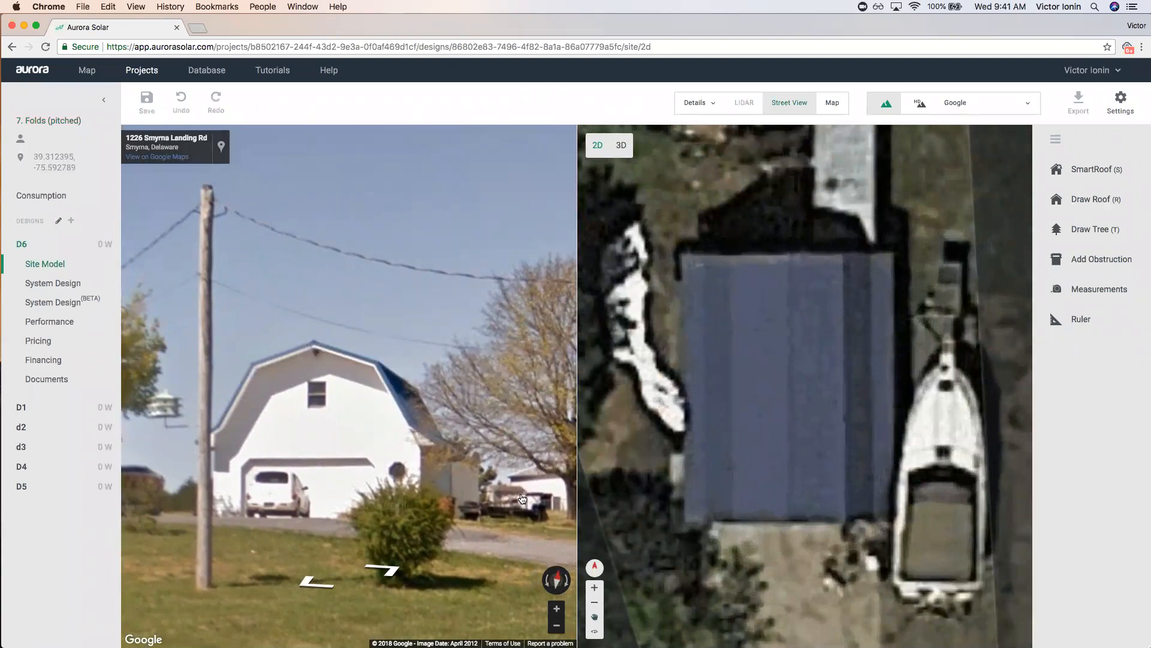
left_click(774, 103)
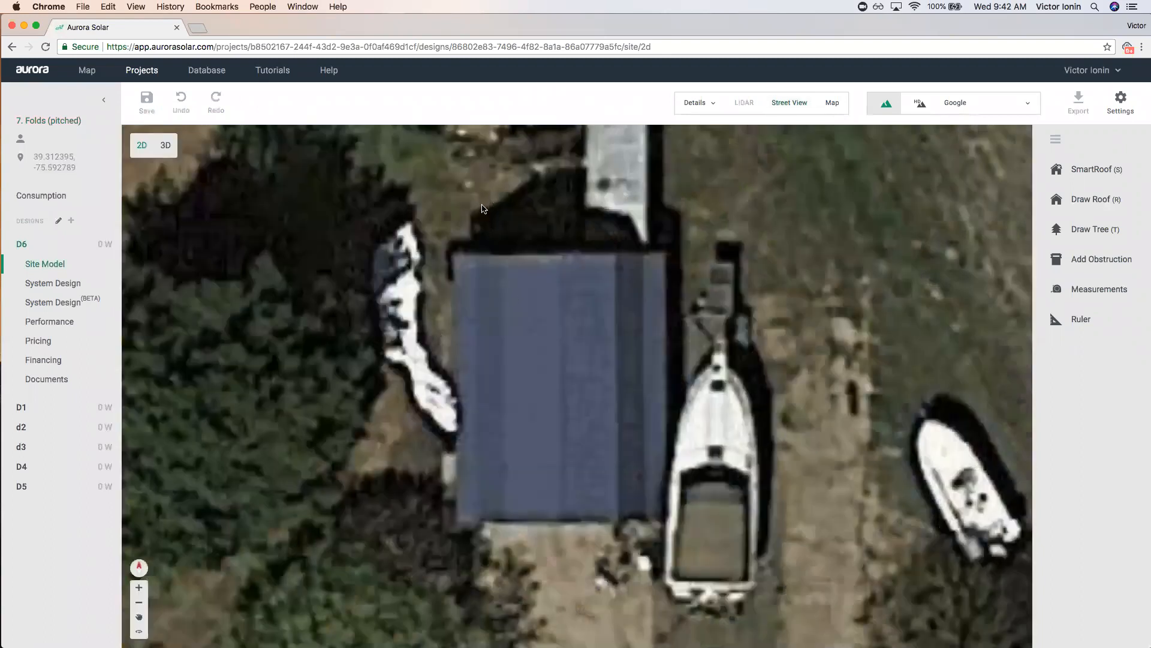
left_click_drag(514, 275, 551, 285)
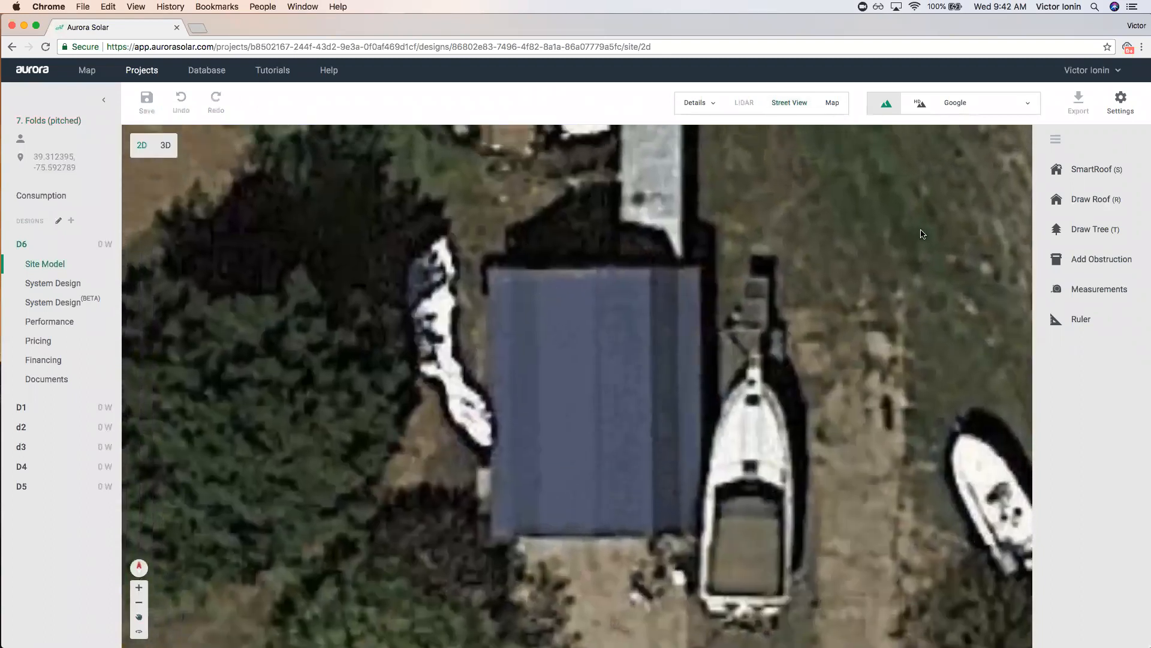
left_click(1090, 173)
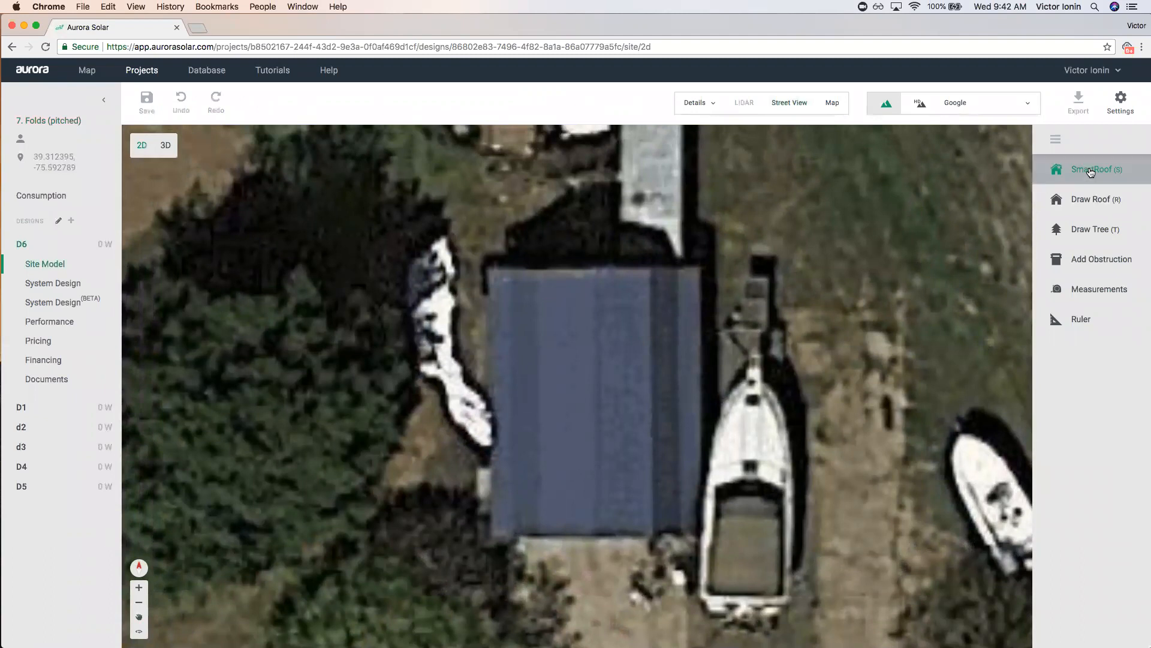
Trace a rectangular SmartRoof outline around the blue barn roof's four corners.
left_click(487, 271)
left_click(699, 270)
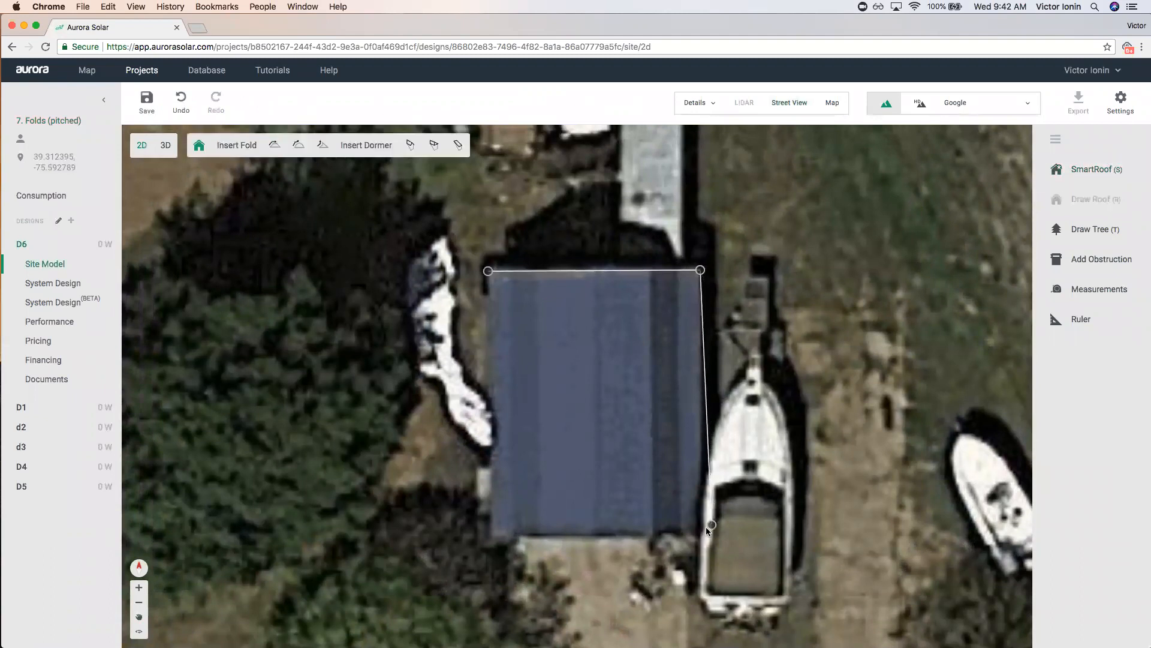
left_click(702, 537)
left_click(491, 536)
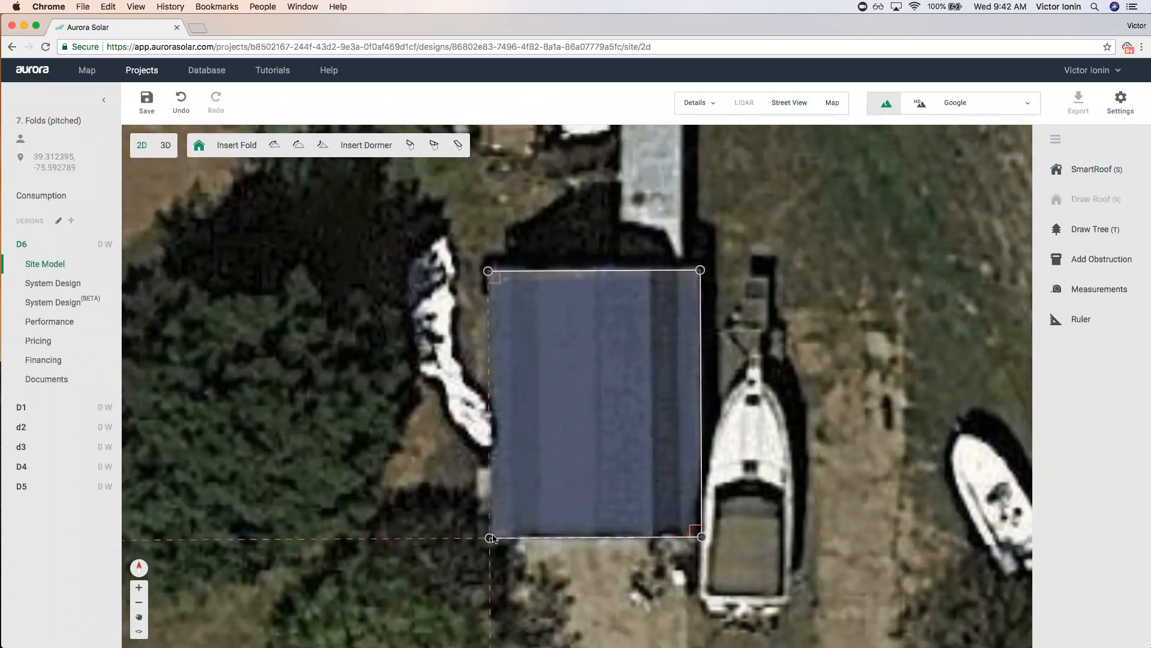
left_click(488, 271)
Remove the pitch from the top and bottom roof faces to make a gable.
left_click(595, 297)
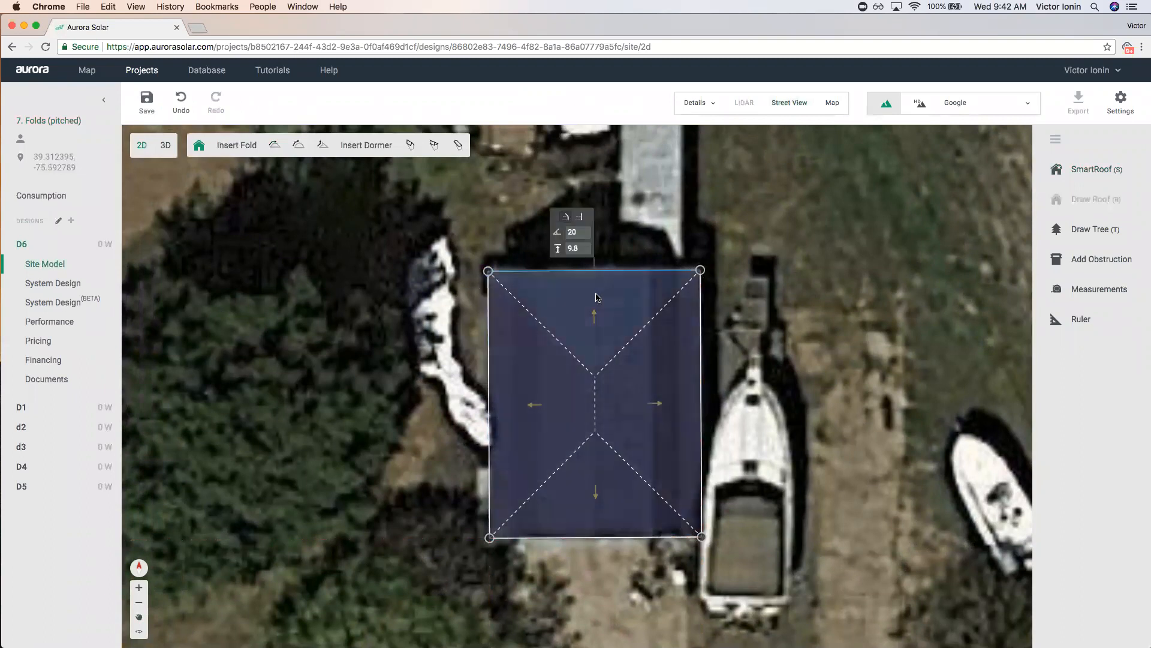
left_click(579, 216)
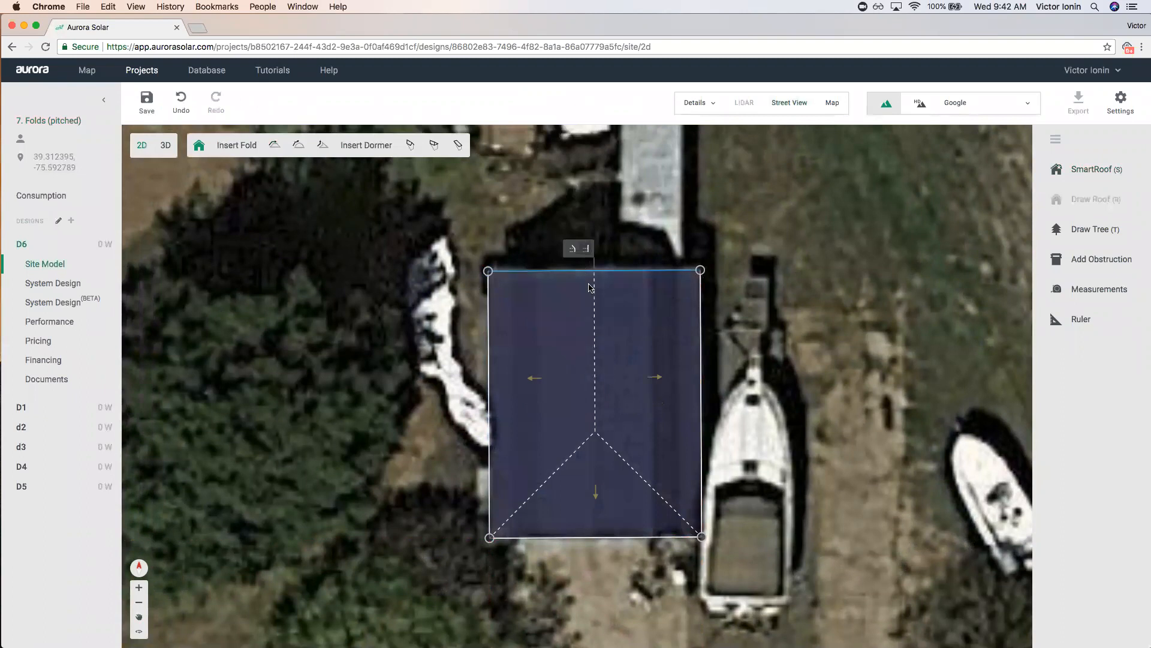
left_click(596, 497)
left_click(627, 561)
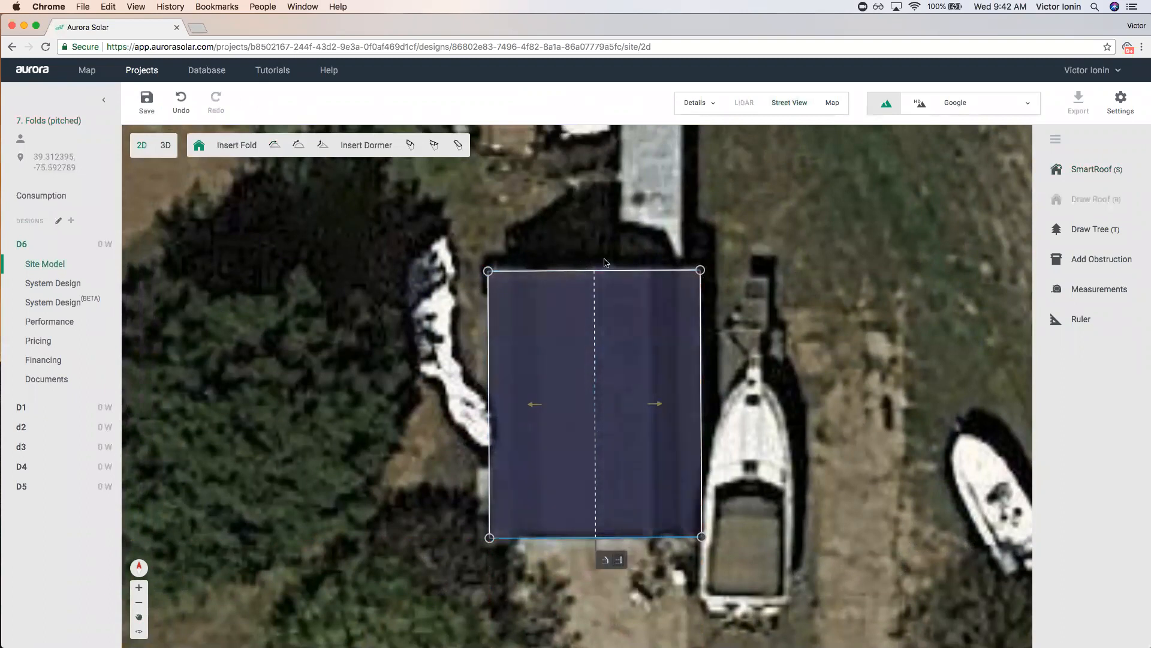
Add a pitched fold on the roof's left part, then view it in 3D without saving.
left_click(297, 148)
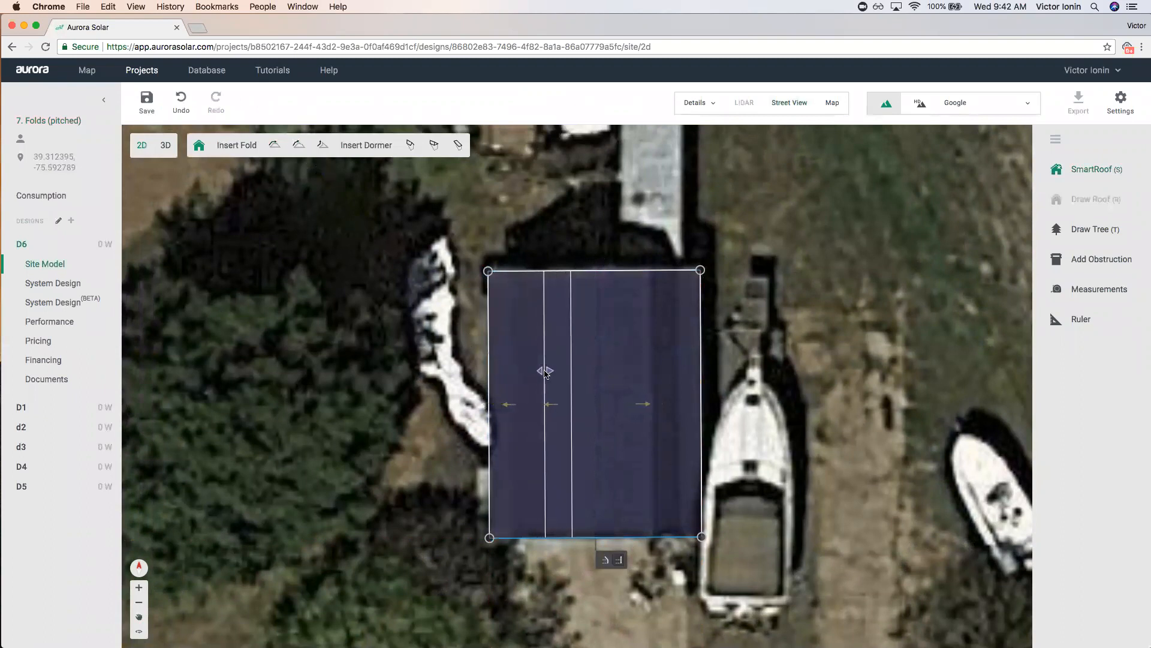
left_click(545, 371)
mouse_move(546, 372)
left_mouse_down()
mouse_move(516, 374)
mouse_move(538, 382)
left_mouse_up()
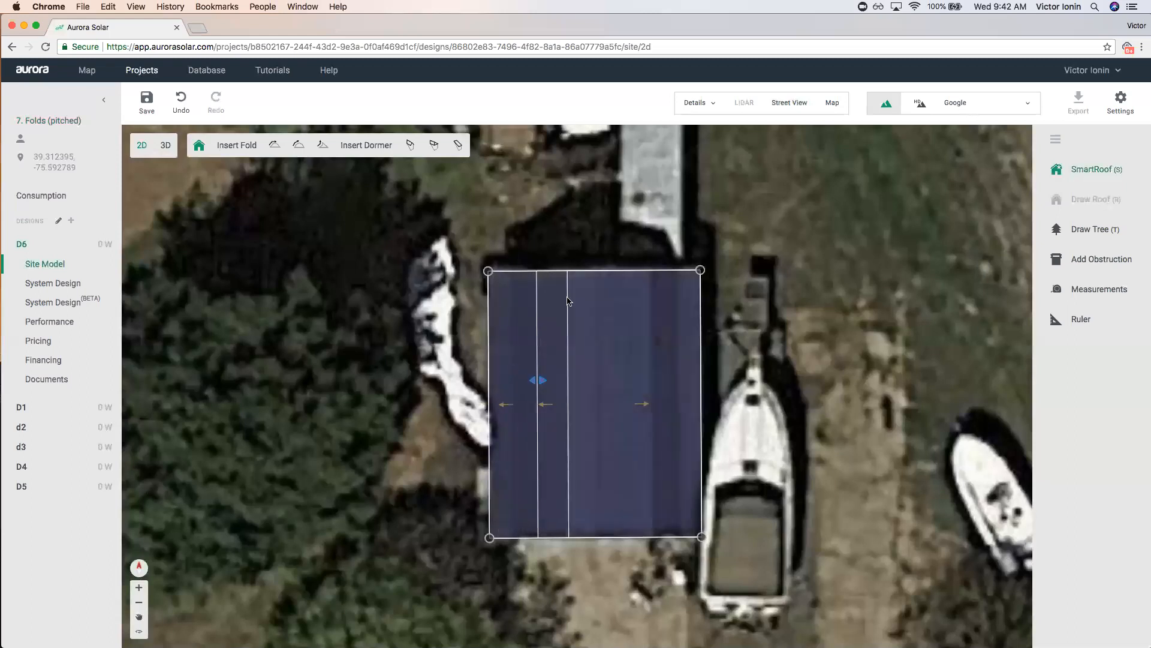
left_click(166, 144)
left_click(606, 367)
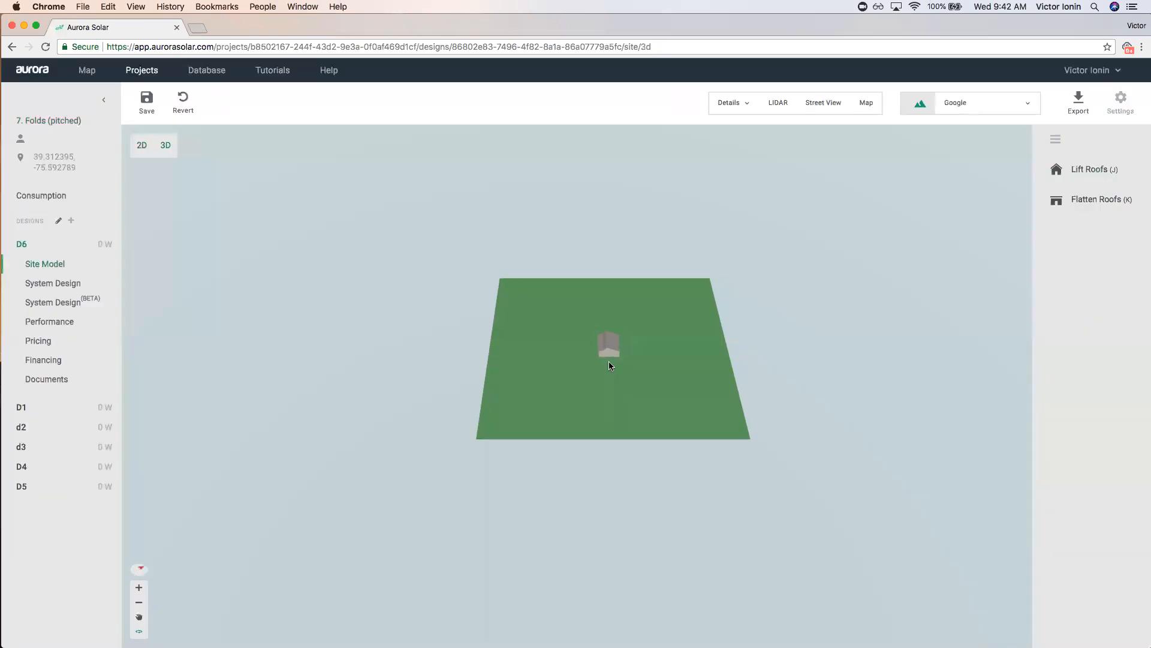
Hide the aerial imagery, tilt the 3D view low and select the steep fold face.
scroll(575, 367, "up", 10)
scroll(584, 380, "up", 4)
key("m")
left_click_drag(721, 365, 783, 322)
left_click(518, 294)
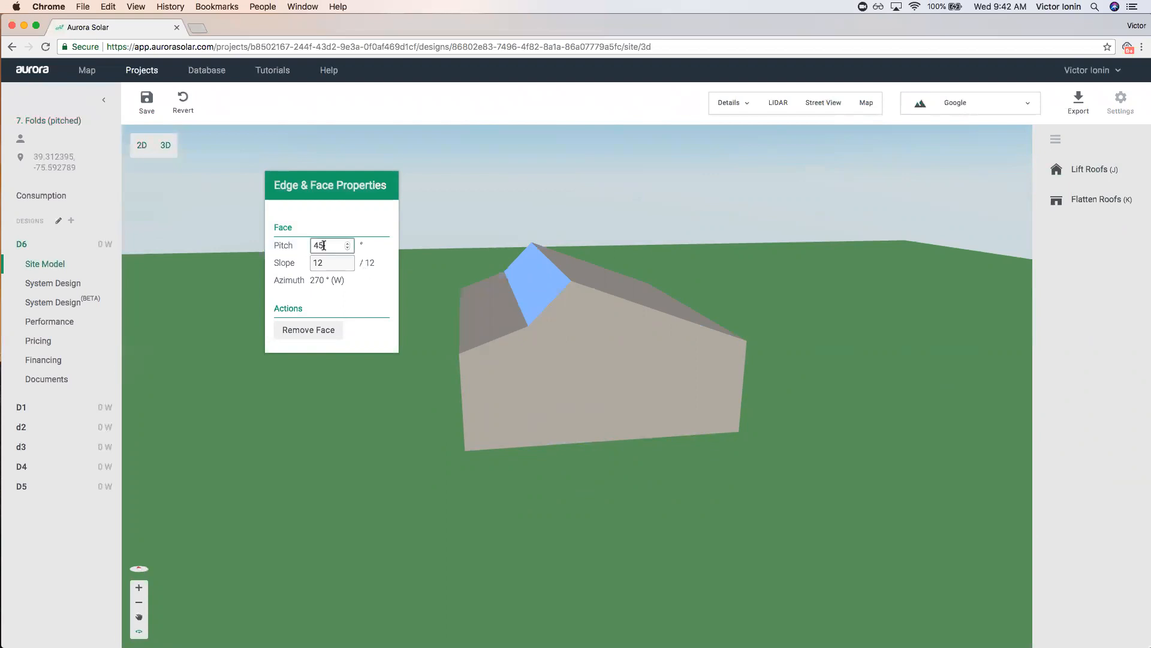
left_click(486, 300)
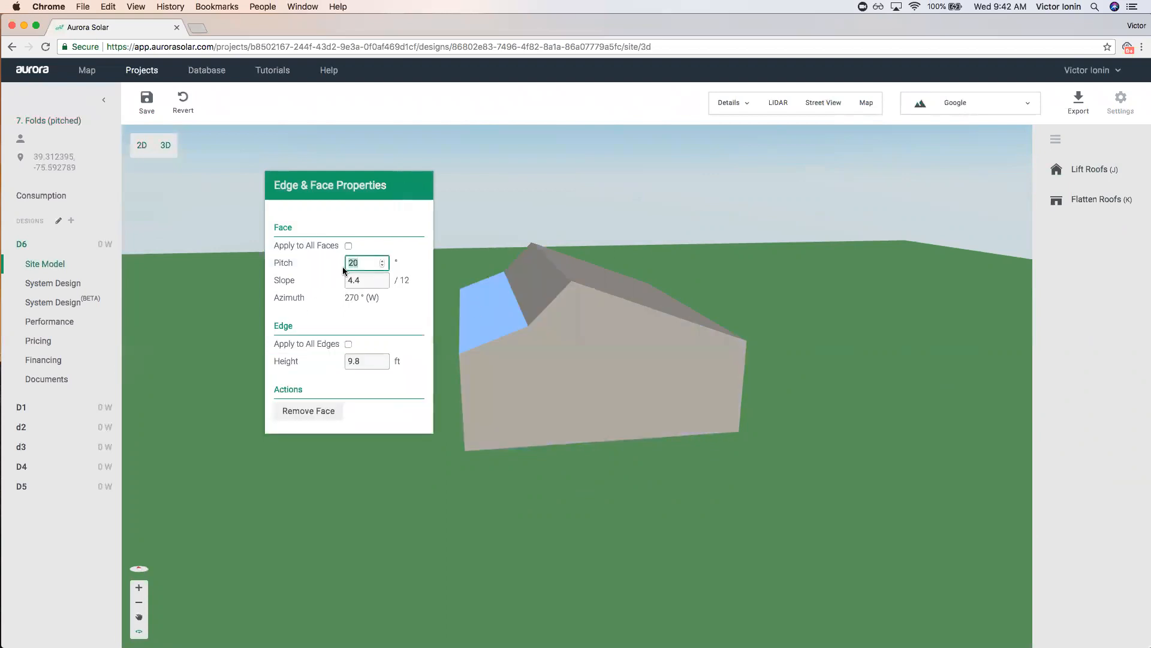
left_click(608, 504)
left_click(533, 276)
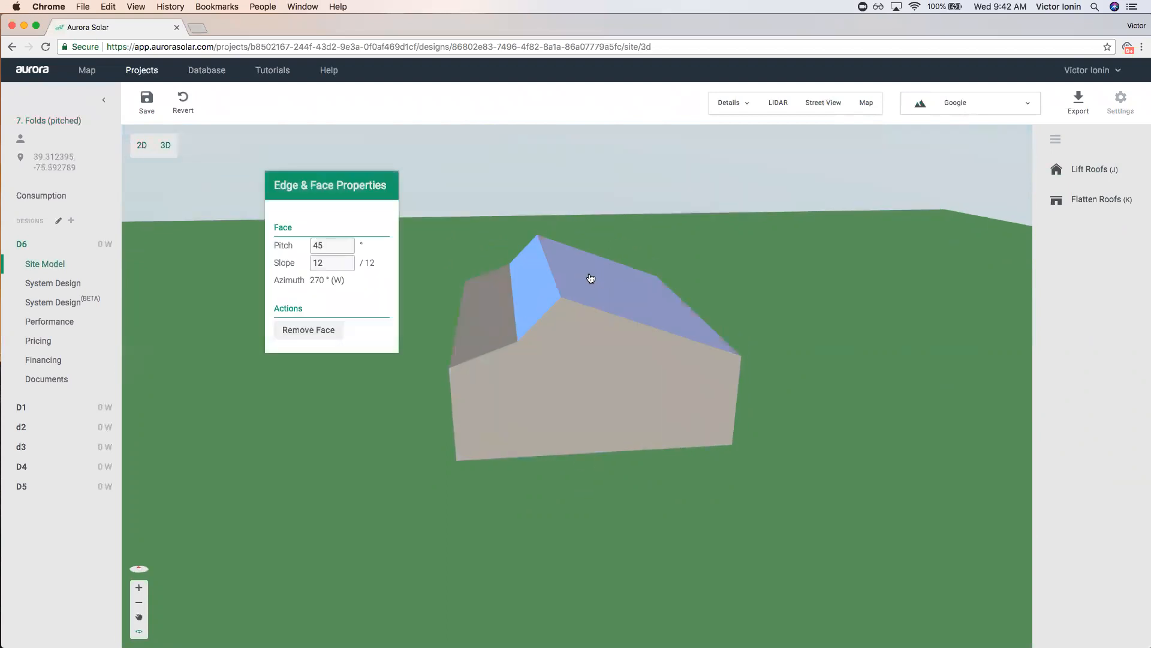
Lower the fold face's pitch to 36°, then set it back to 45°.
left_click(350, 246)
left_click(348, 248)
left_click(348, 249)
left_click(348, 249)
left_click(348, 248)
left_click(348, 248)
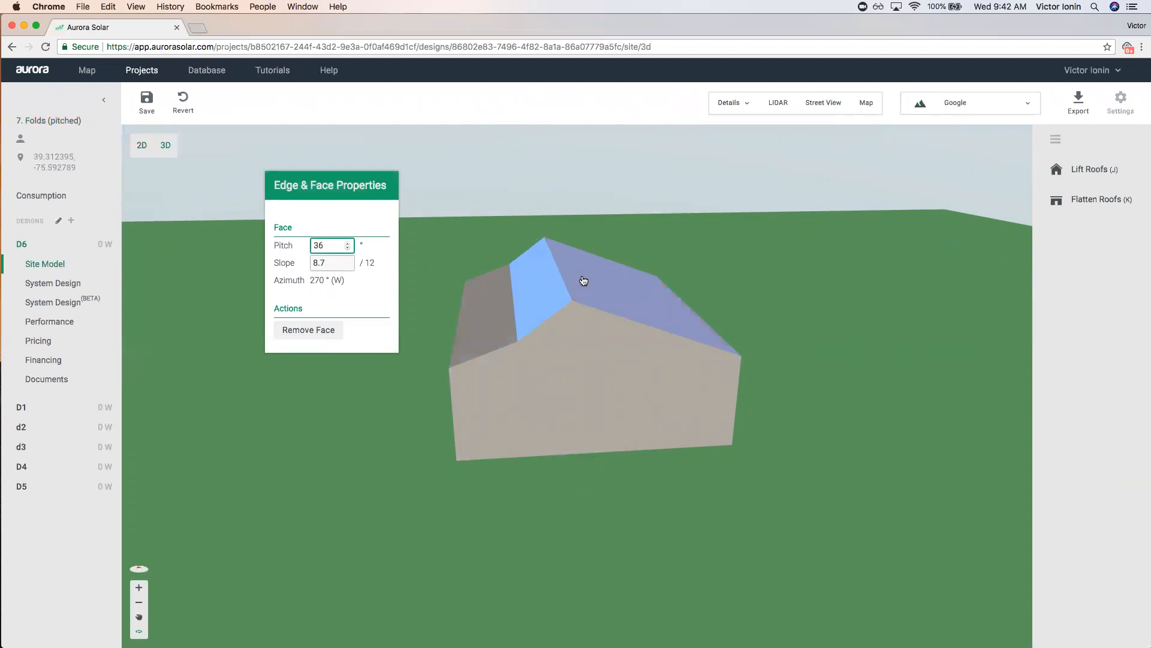
left_click_drag(327, 247, 304, 248)
type("45")
Return to the 2D view, saving the changes, and select the roof.
left_click(752, 281)
left_click(168, 145)
left_click(648, 366)
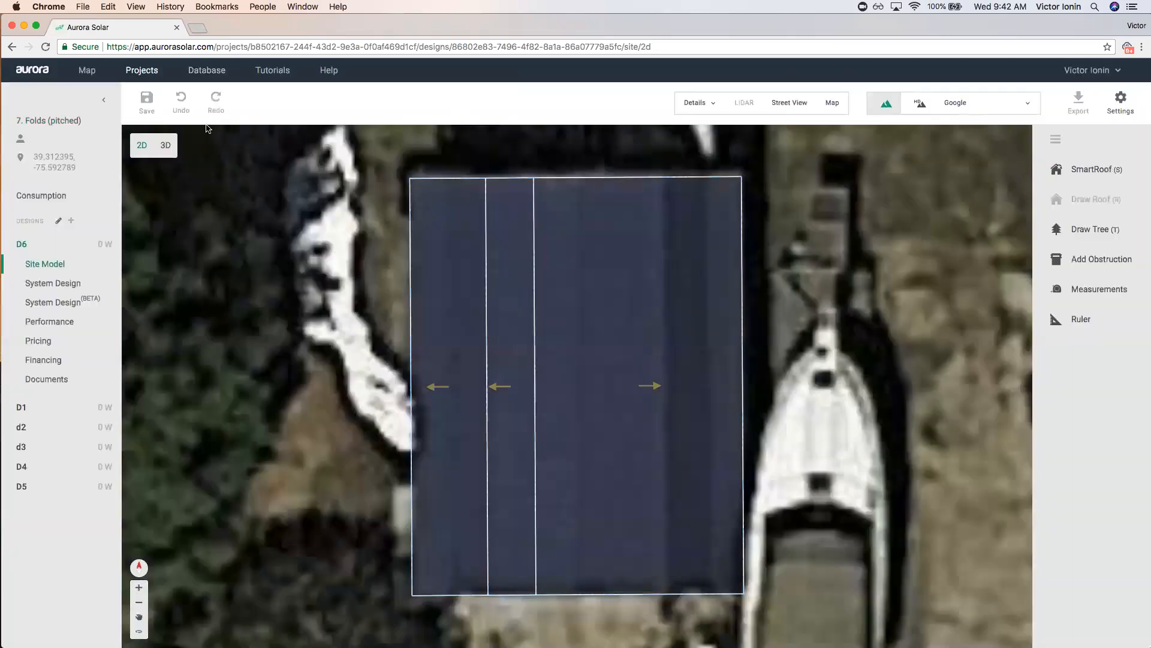
left_click(521, 301)
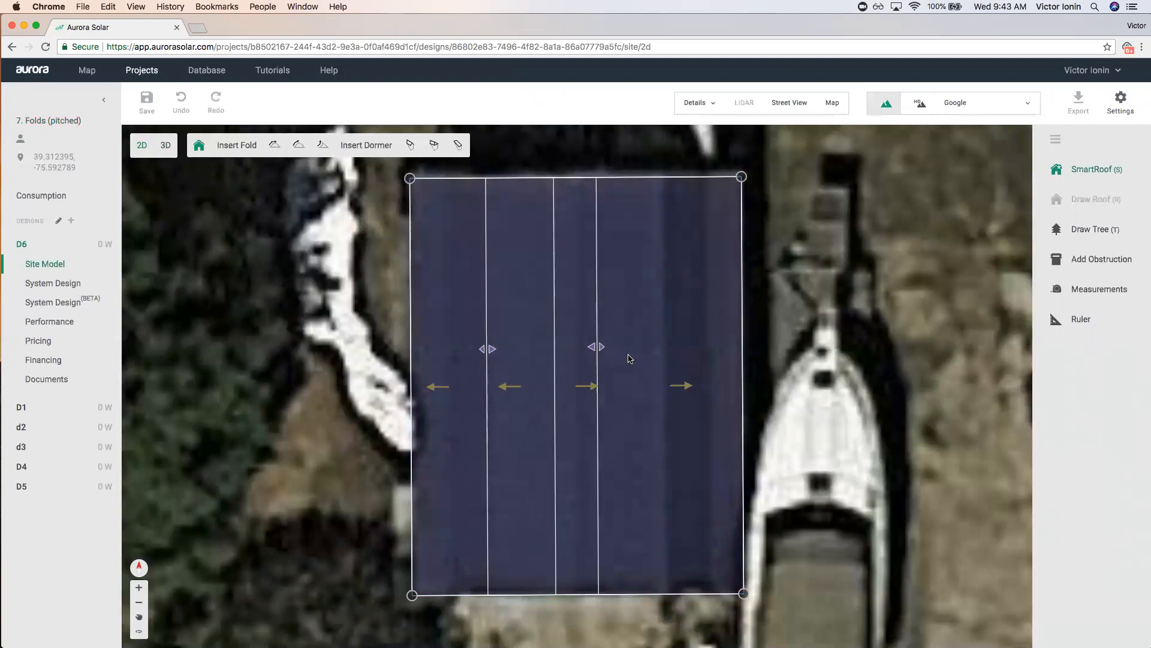
Add a second pitched fold and shift both fold lines to fit the barn.
left_click(659, 359)
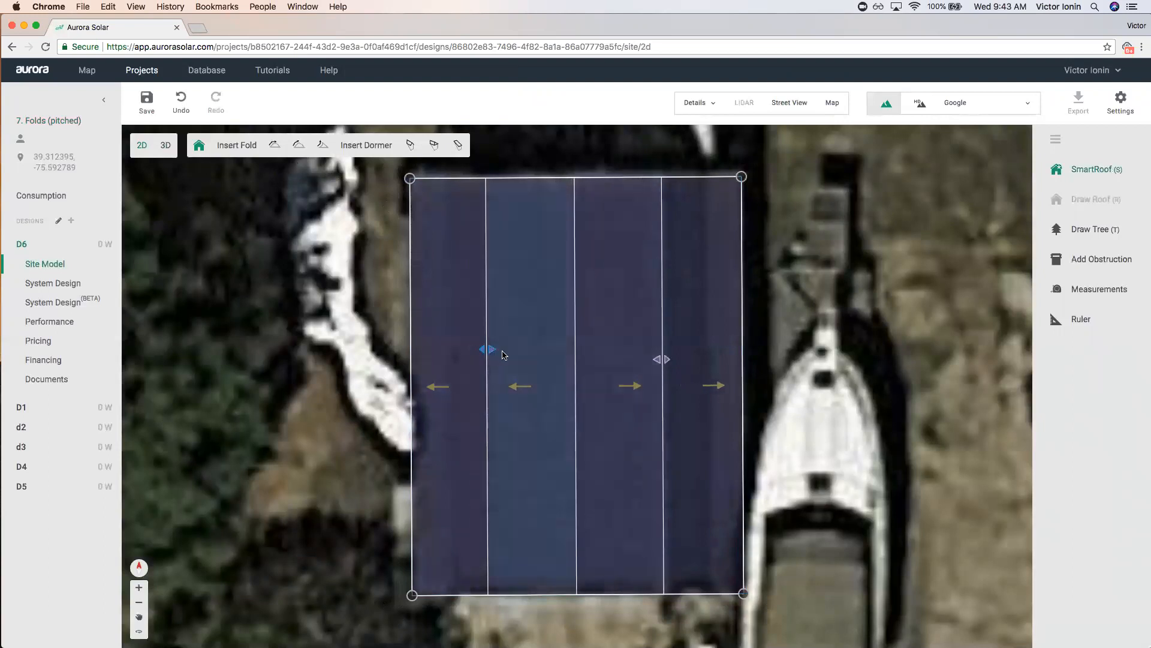
left_click_drag(493, 353, 503, 353)
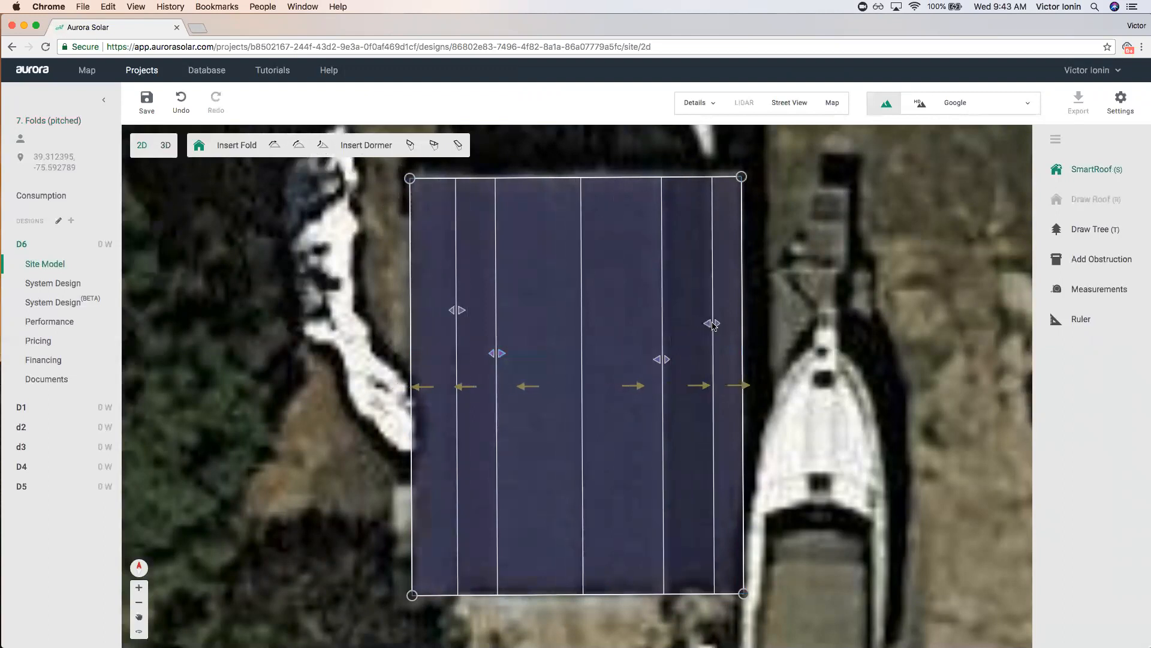
scroll(837, 333, "down", 3)
scroll(660, 345, "up", 3)
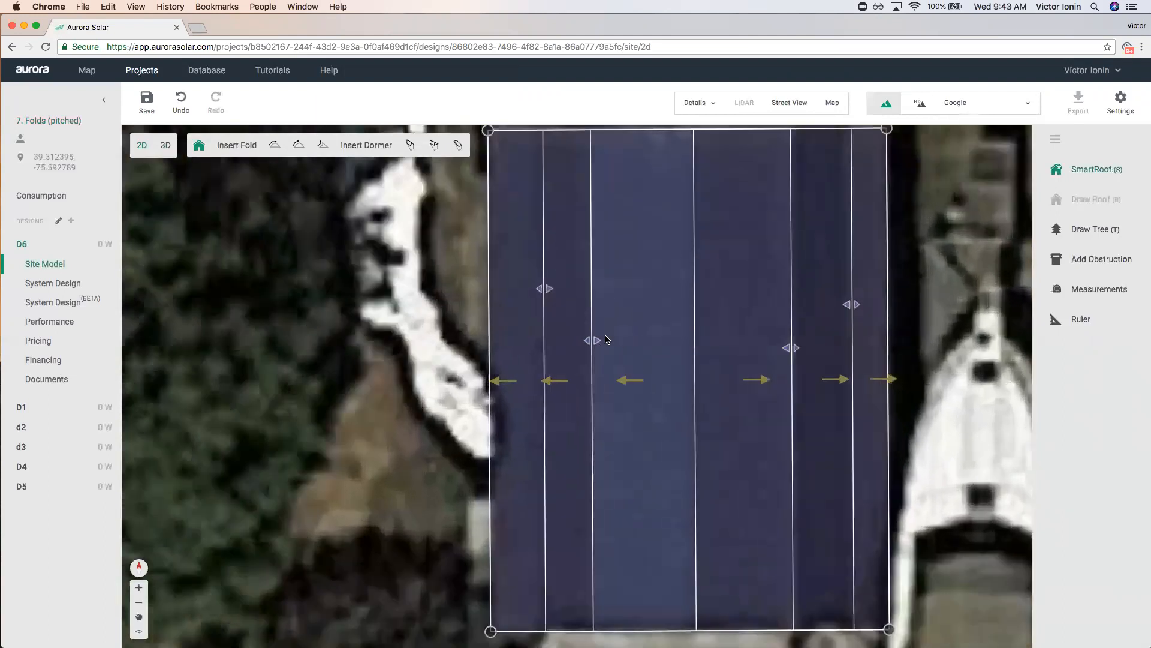
left_click_drag(791, 348, 781, 349)
scroll(756, 315, "down", 4)
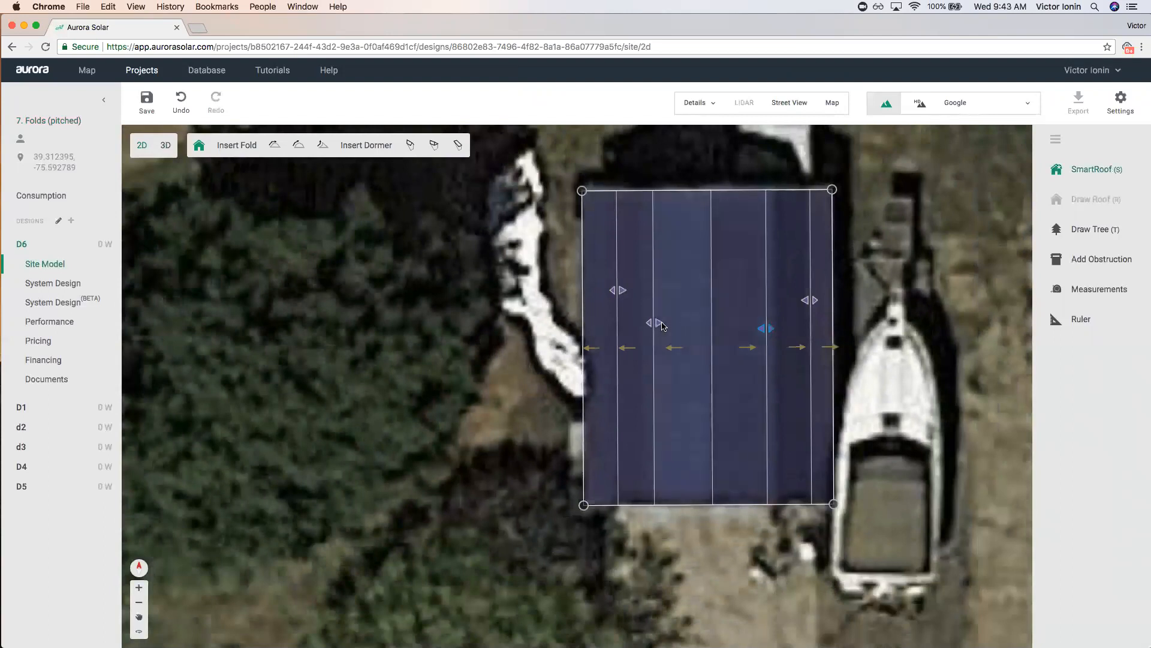
scroll(764, 321, "up", 3)
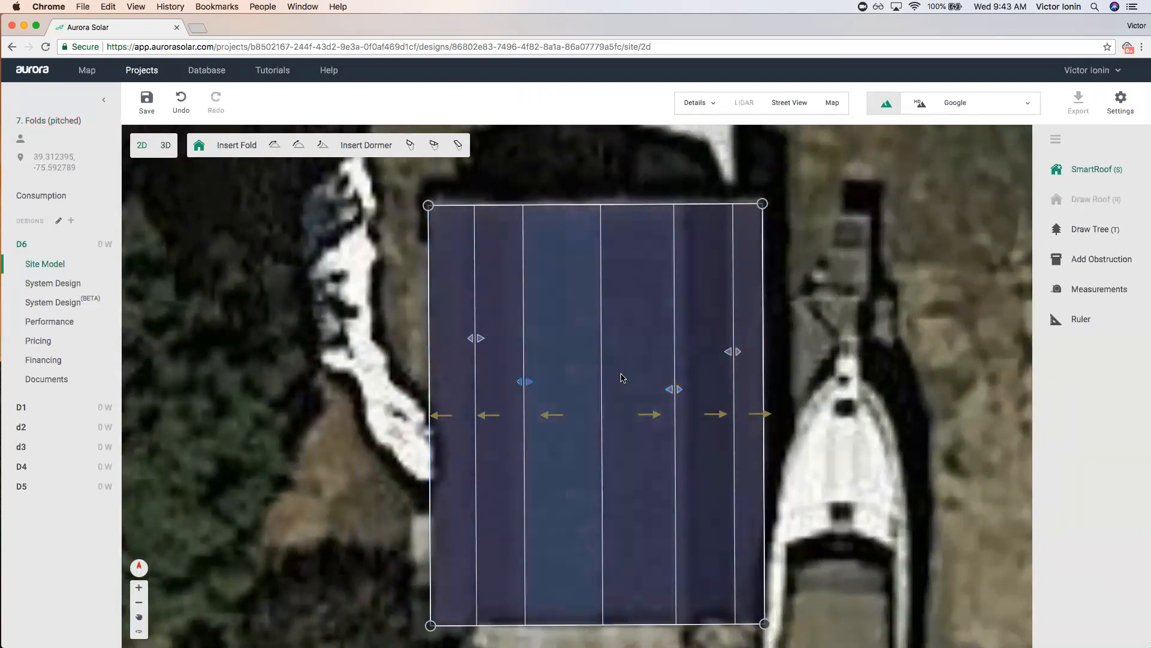
Set the middle and adjacent east faces to 18° pitch.
left_click(575, 347)
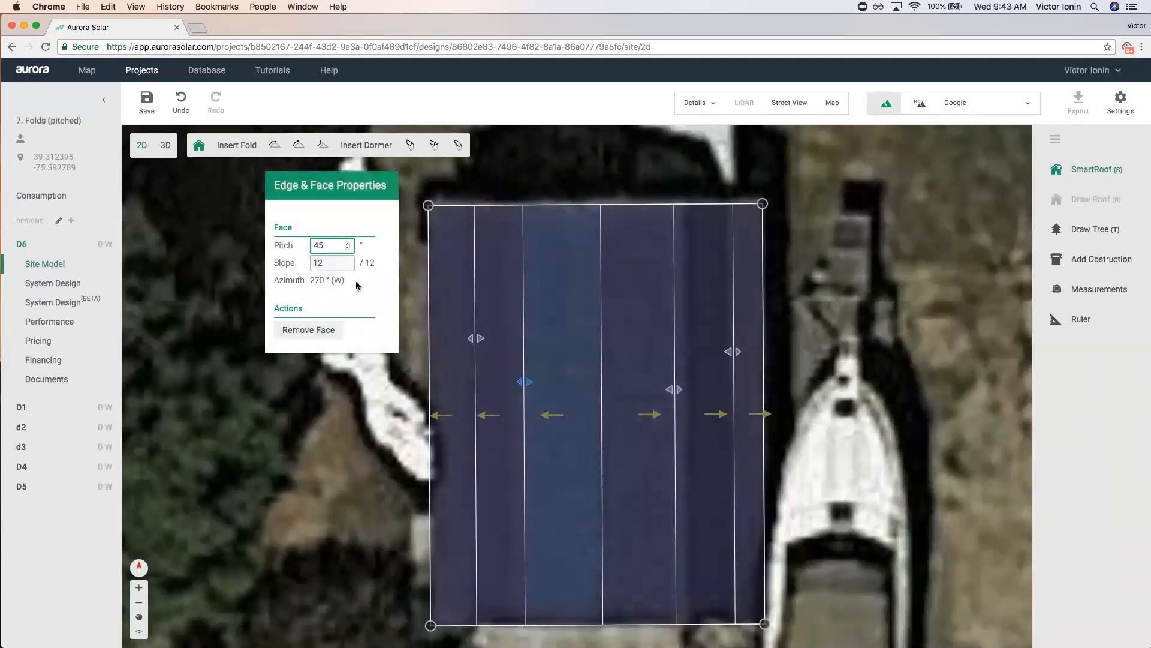
left_click_drag(294, 245, 284, 243)
type("18")
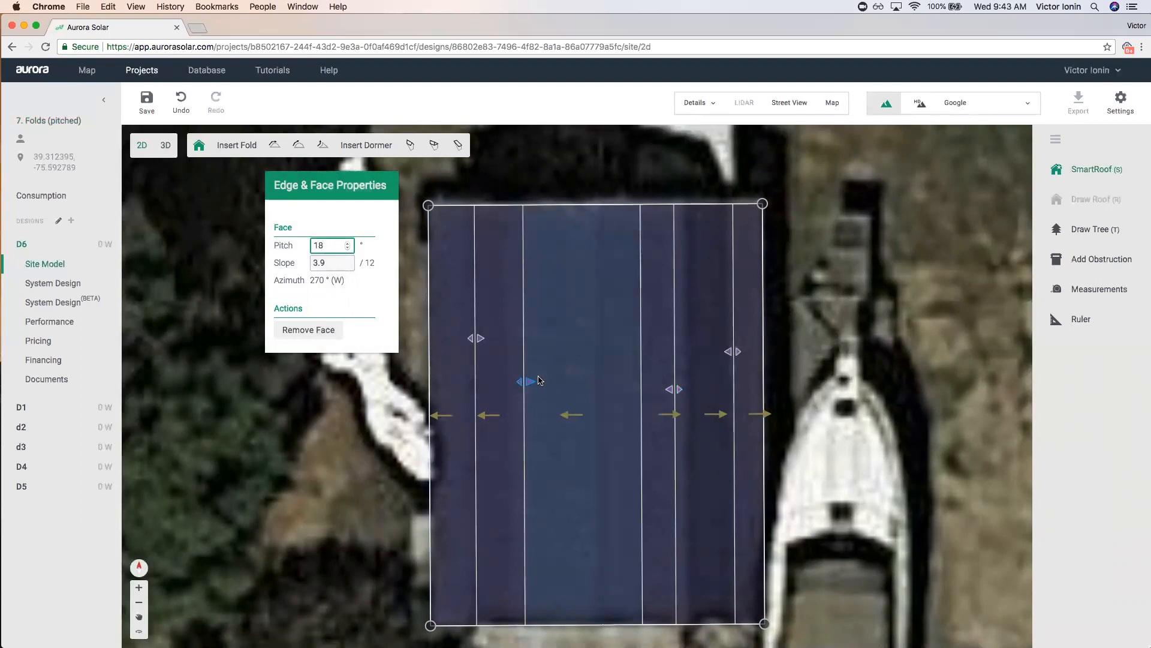
left_click(663, 353)
type("18")
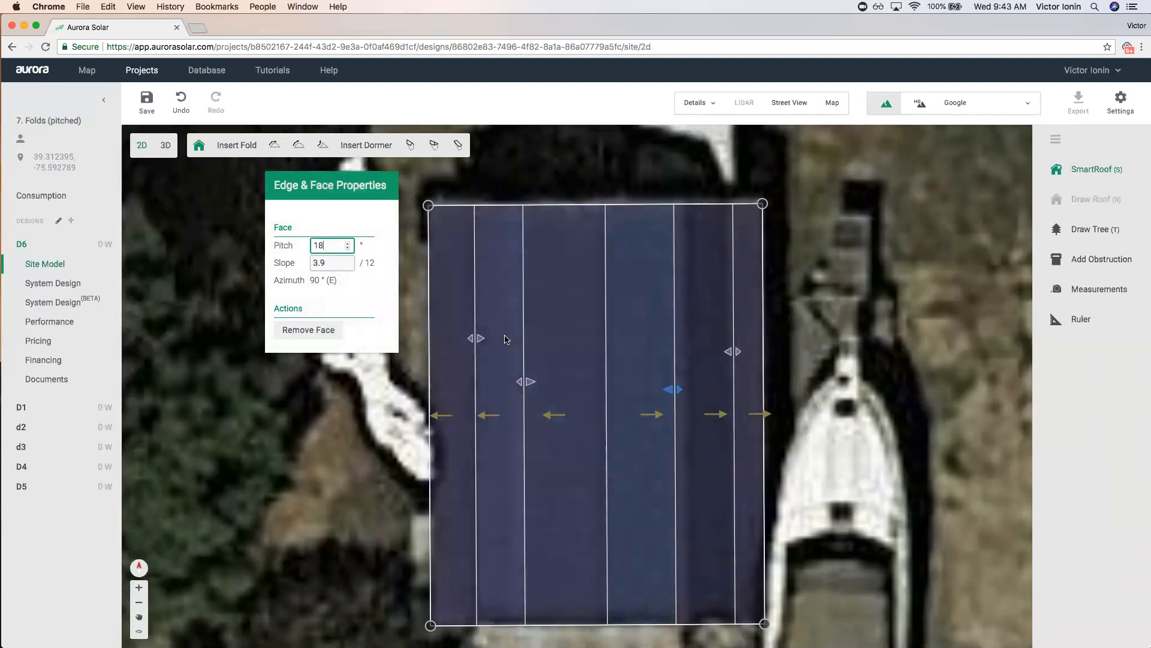
Set the west and east fold faces to 55° pitch.
left_click(494, 327)
left_click_drag(332, 248, 262, 239)
type("55")
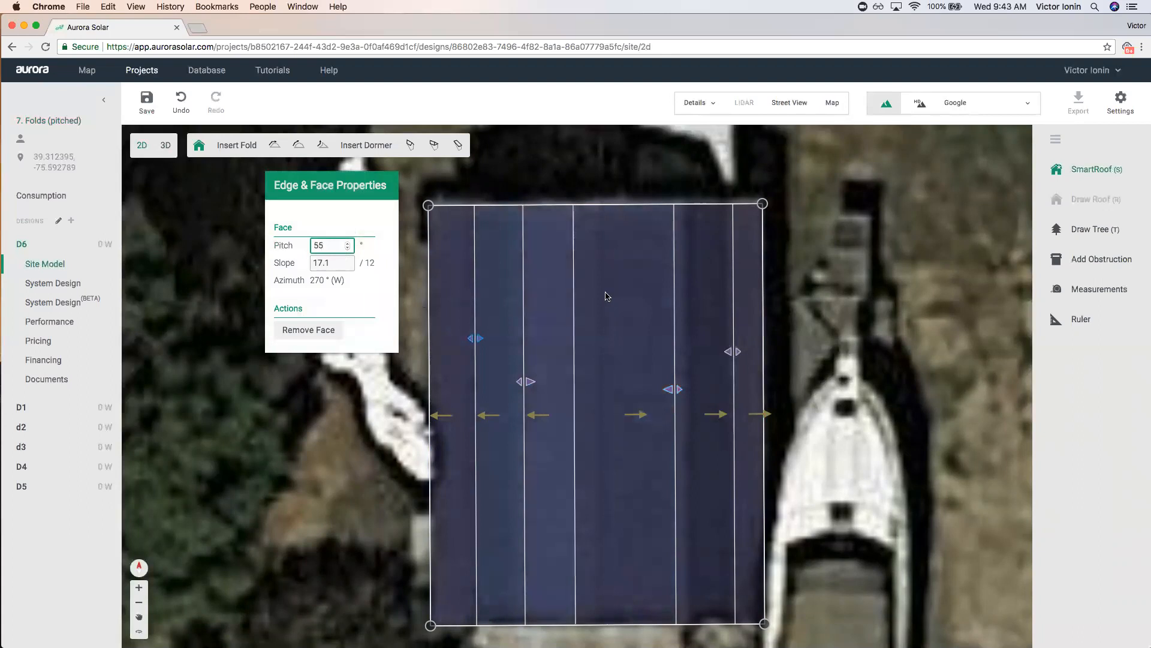
left_click(692, 322)
left_click_drag(333, 248, 297, 245)
type("55")
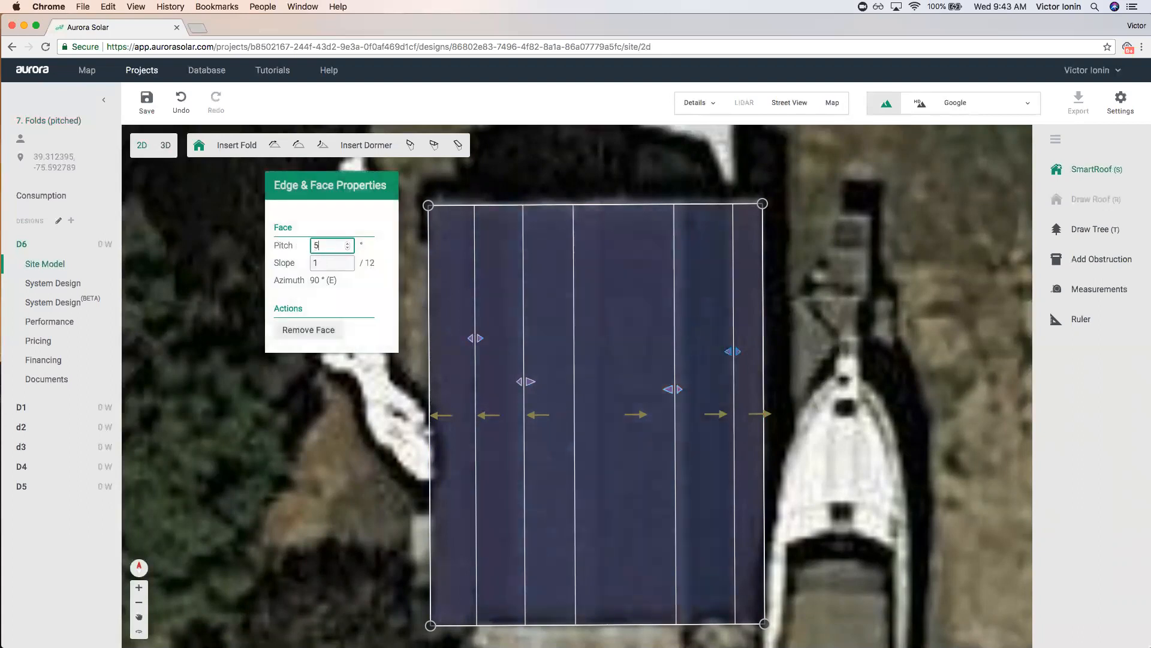
Change the outer west and east faces from 20° to 23° pitch.
left_click(445, 299)
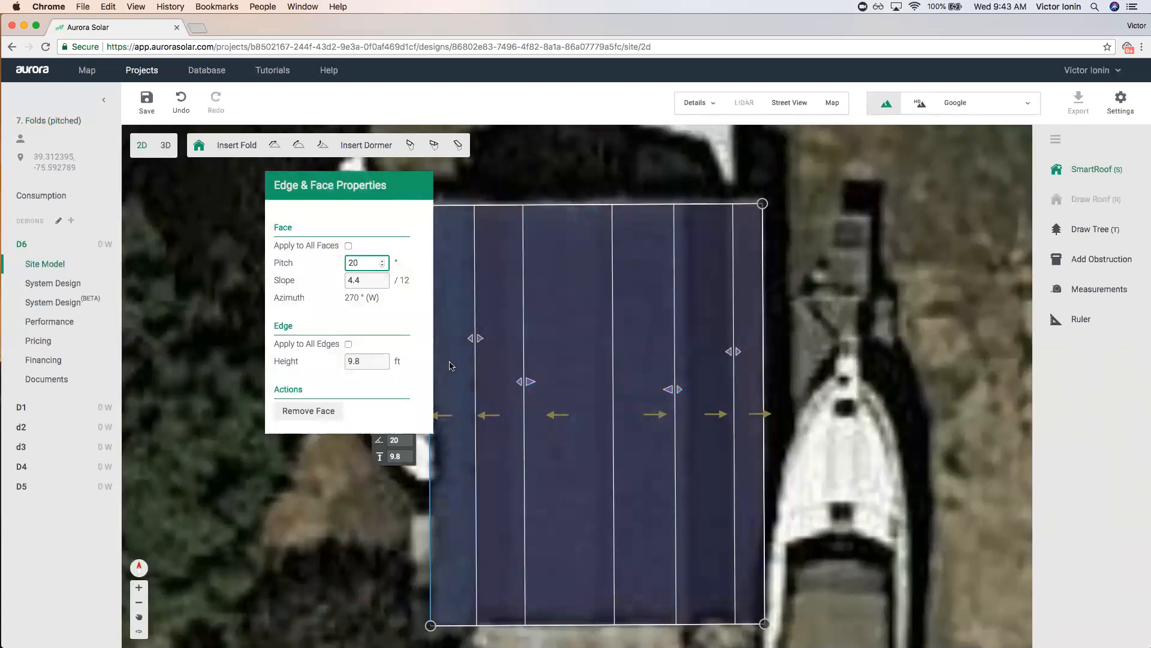
left_click_drag(368, 269, 301, 259)
type("23")
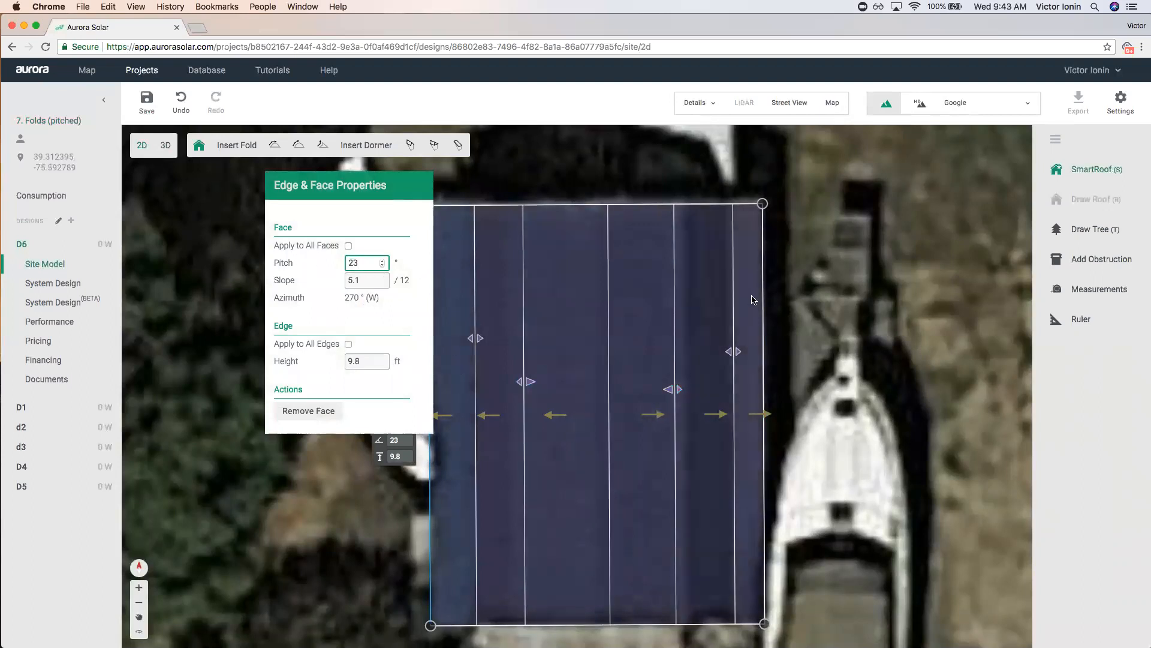
left_click(749, 298)
double_click(361, 265)
type("23")
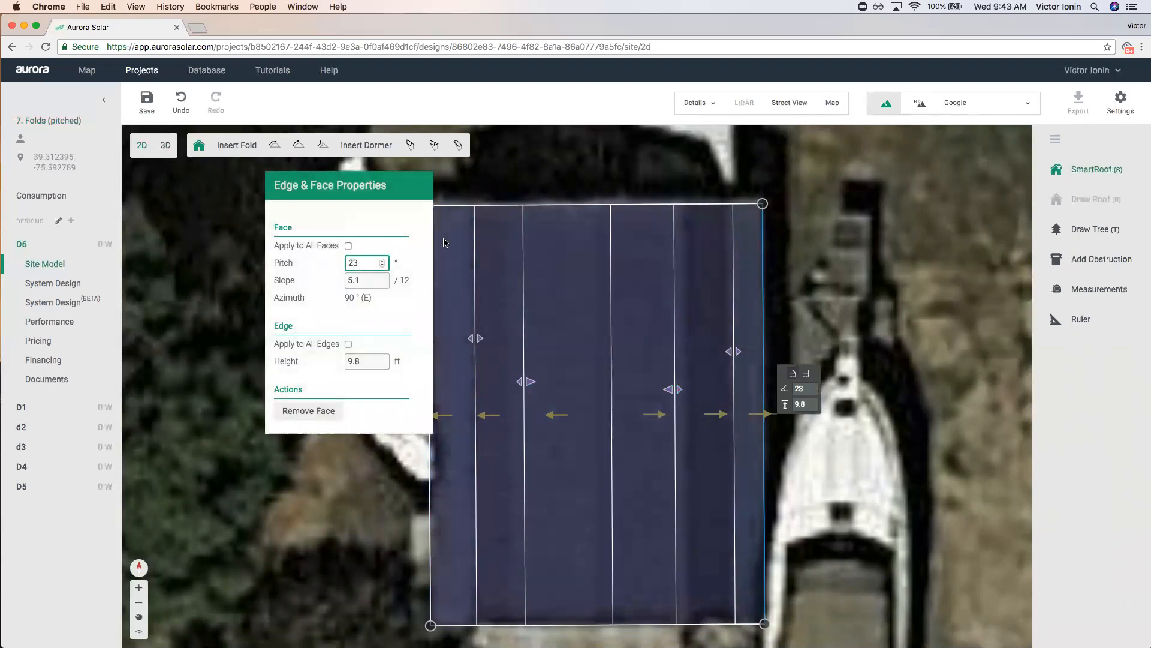
Nudge the fold lines to match the barn imagery, then switch to 3D.
left_click(640, 179)
left_click(640, 178)
left_click(572, 392)
left_click_drag(530, 385, 533, 386)
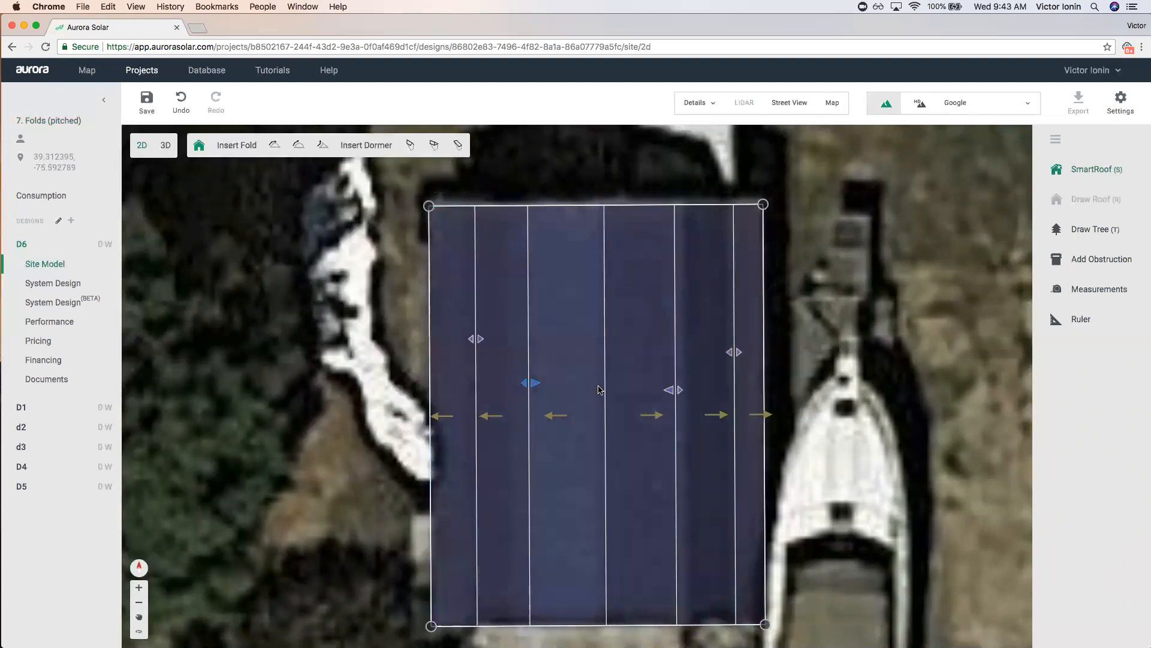
left_click_drag(677, 394, 686, 396)
left_click_drag(726, 357, 724, 357)
left_click_drag(676, 394, 669, 394)
left_click(165, 146)
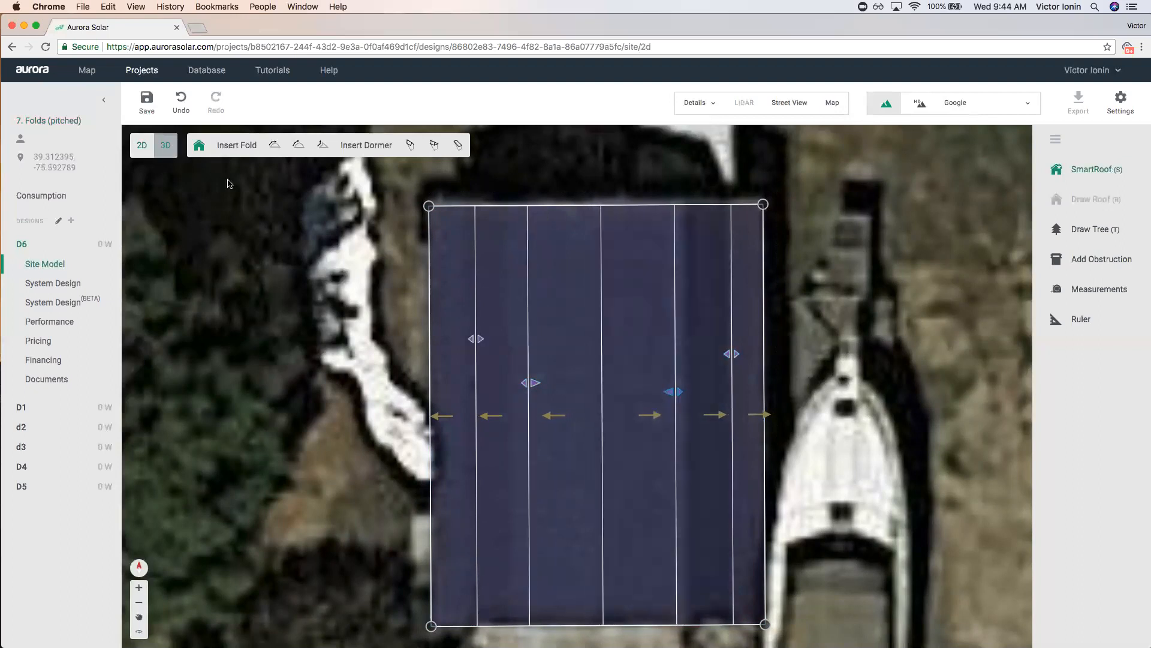
Save the model and check the top and east face pitches in 3D.
left_click(626, 367)
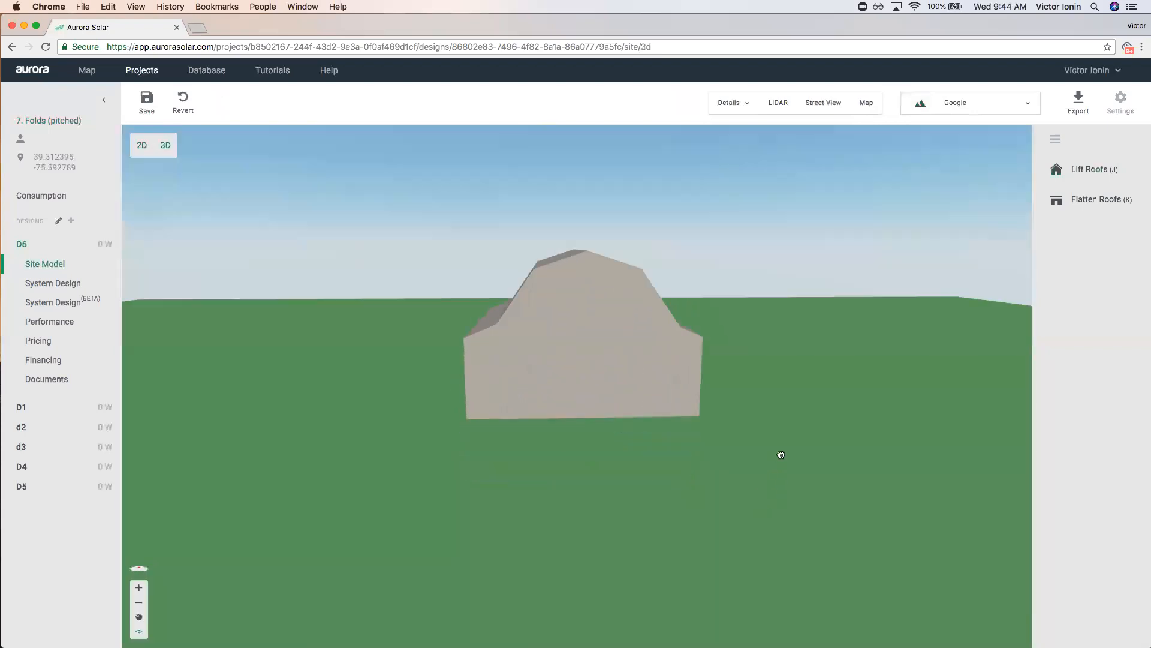
left_click(585, 266)
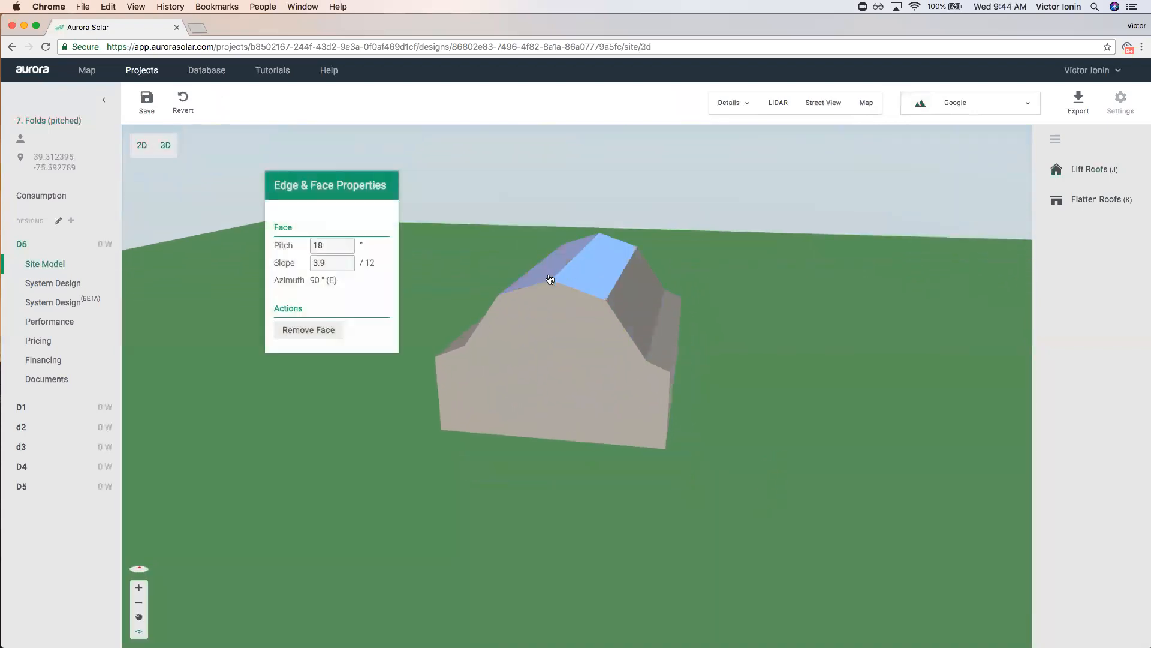
left_click(611, 297)
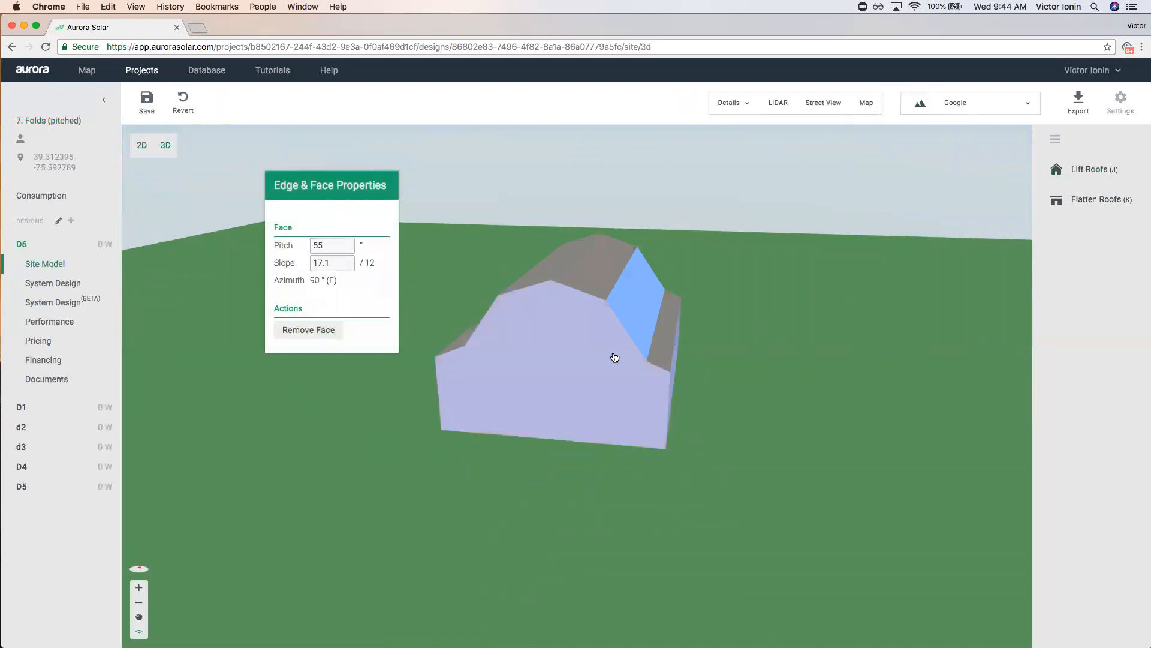
left_click(673, 360)
left_click_drag(710, 379, 753, 390)
Compare the model with street-level photos of the barn, then save and return to Projects.
left_click(823, 103)
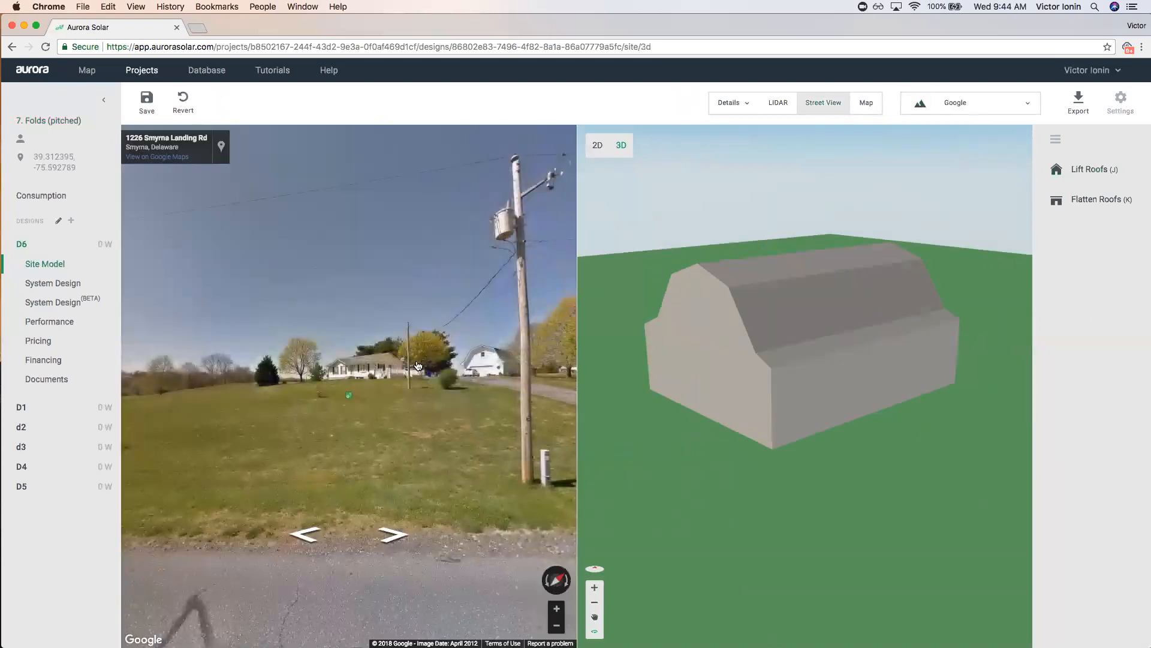
left_click(305, 534)
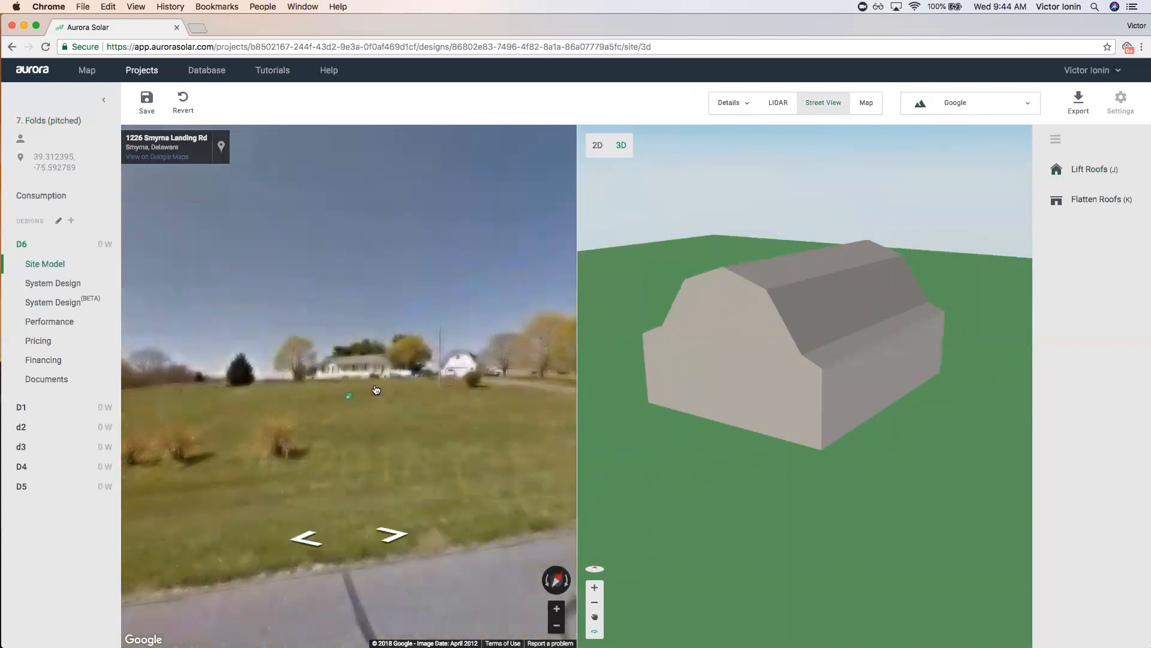
left_click(377, 387)
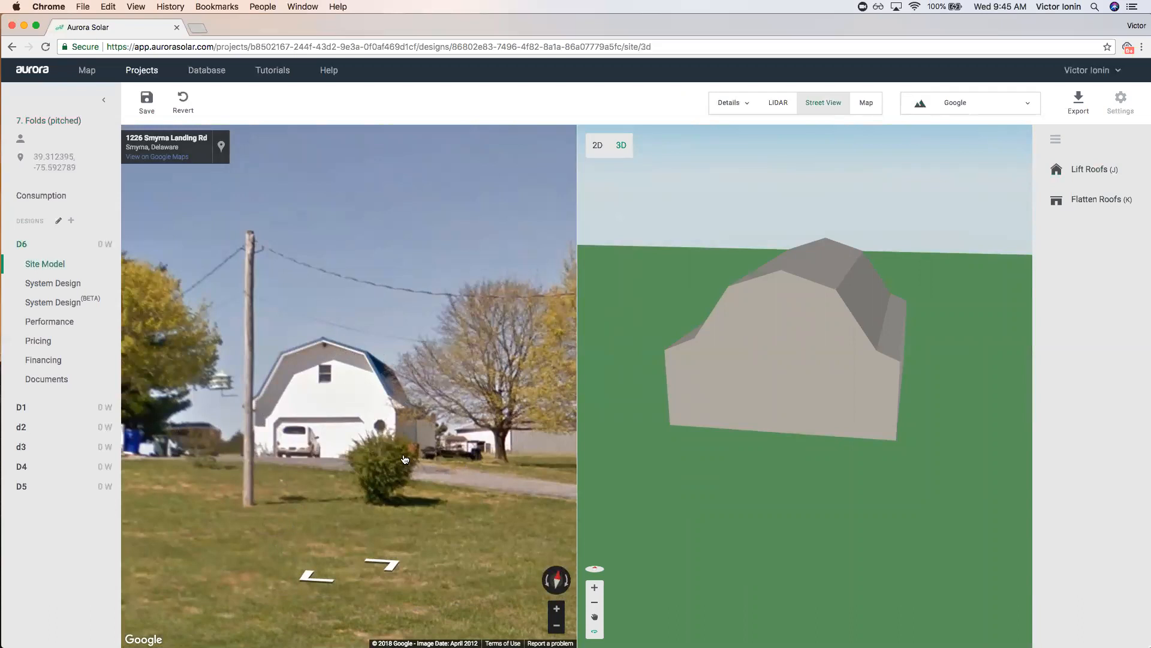
scroll(745, 327, "down", 10)
left_click(149, 70)
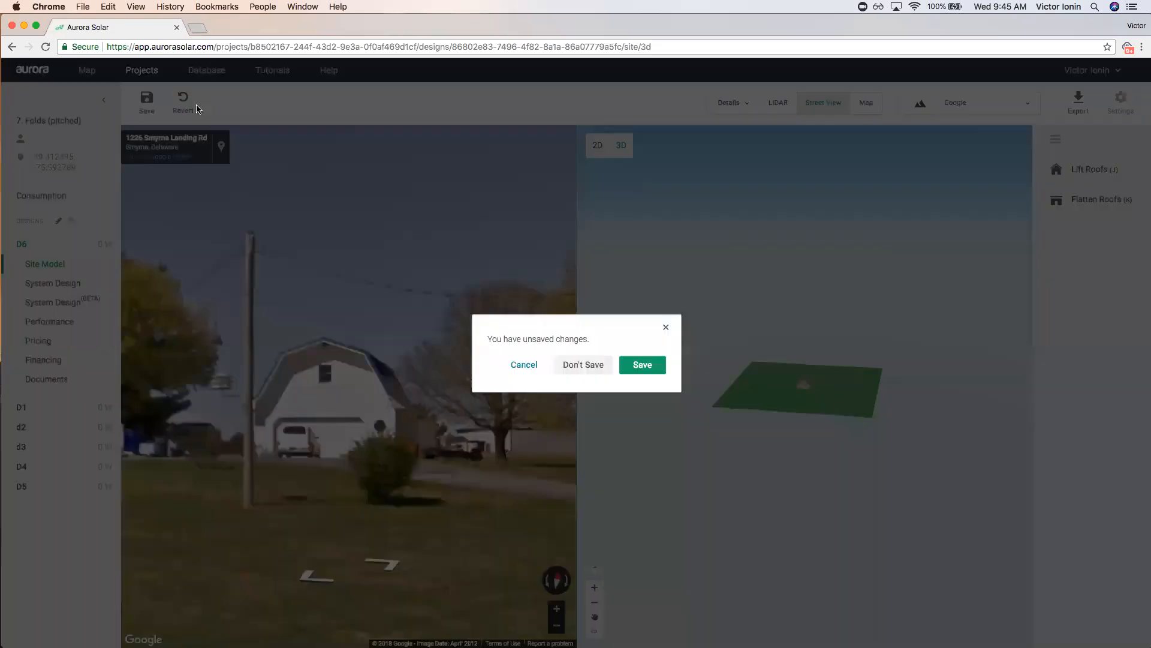
left_click(640, 365)
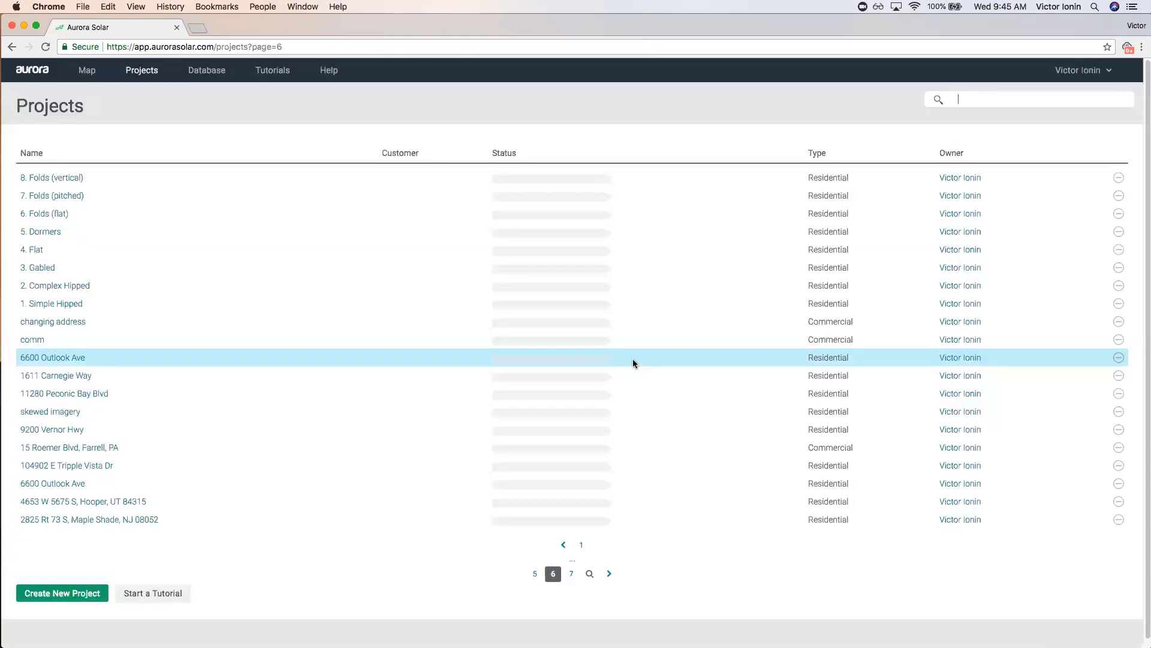
Create a new design D6 in the 8. Folds (vertical) project.
left_click(86, 187)
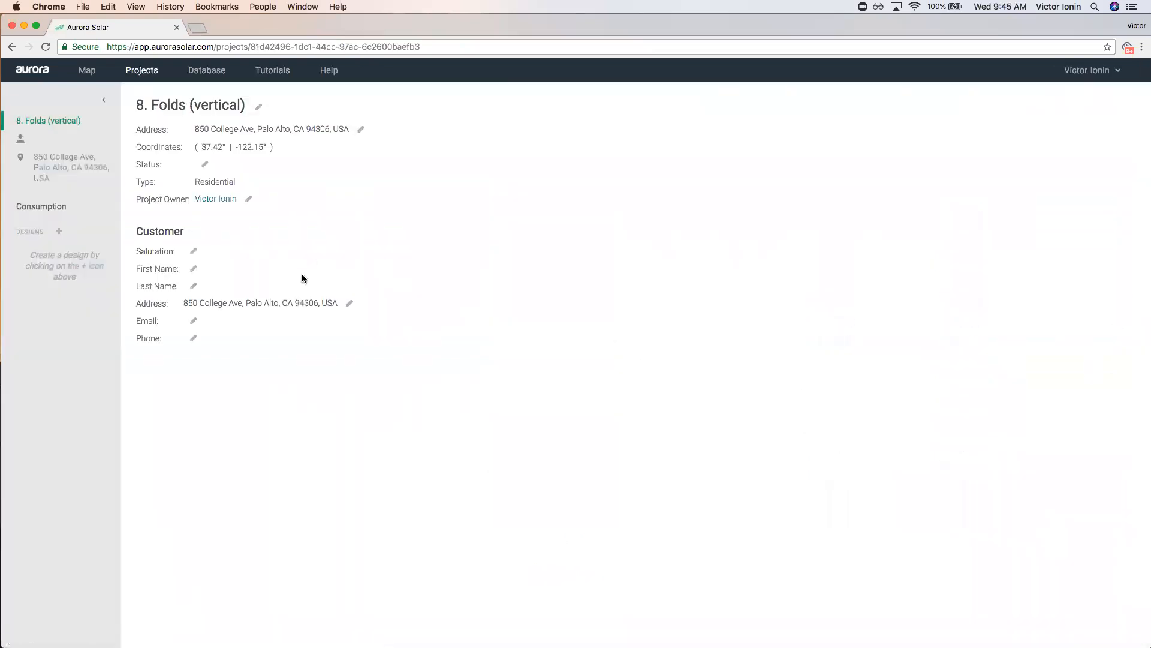
left_click(71, 231)
type("D6")
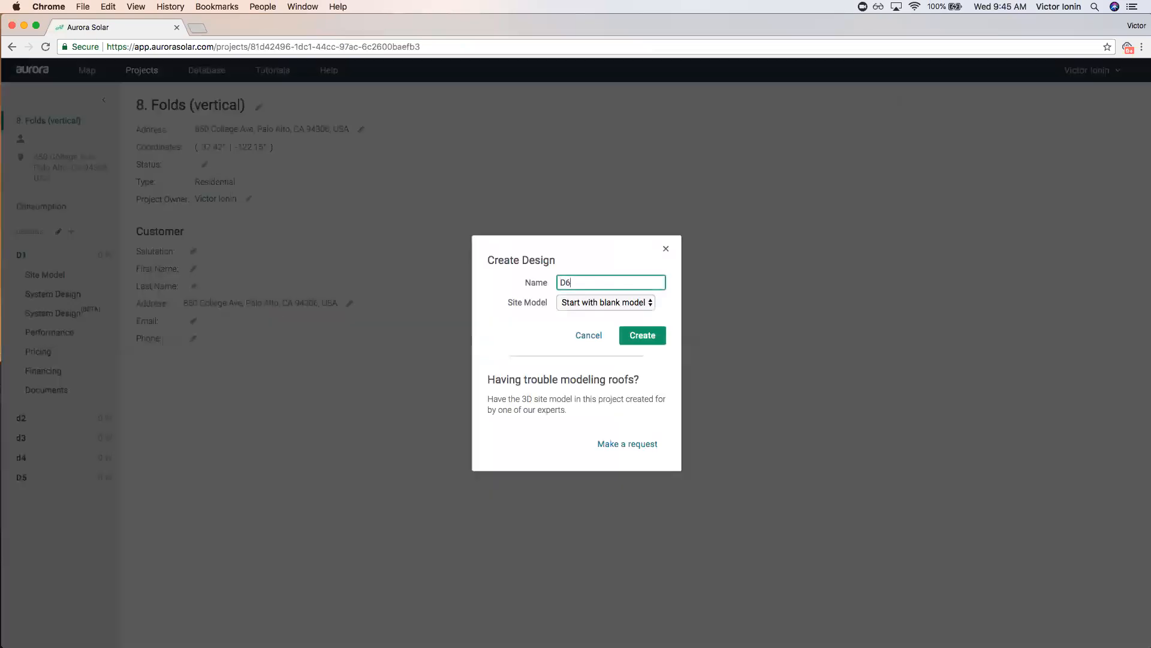
left_click(644, 334)
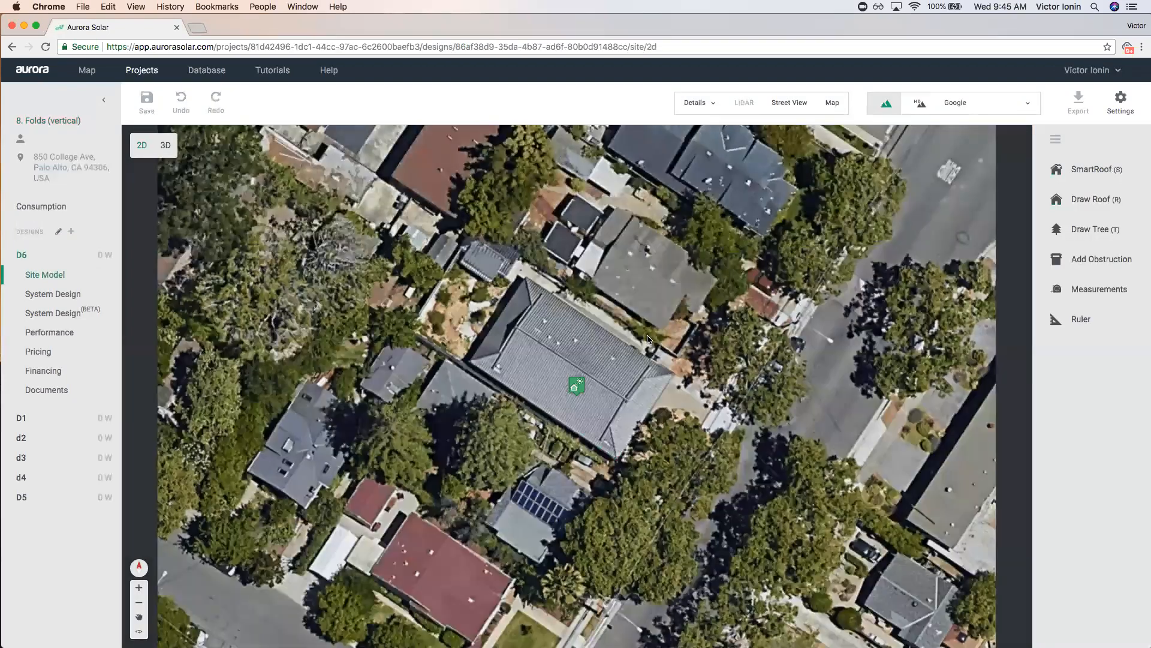
View the tiled-roof house front in Street View, then return to the full aerial map.
left_click(789, 103)
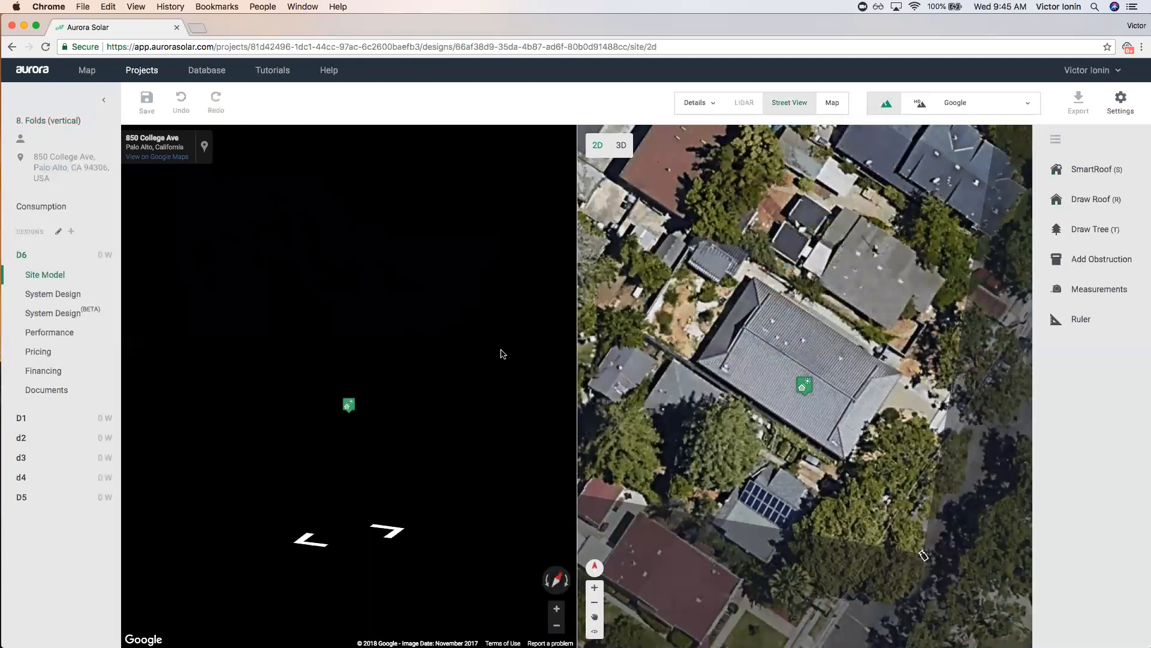
scroll(395, 365, "up", 5)
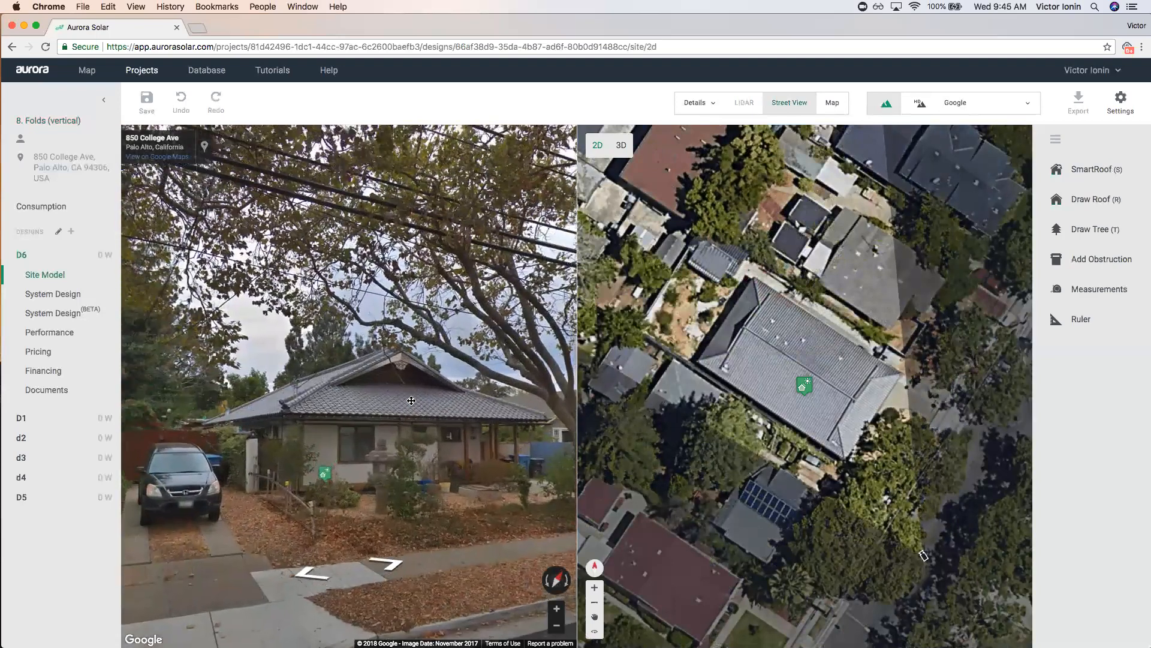
scroll(395, 364, "down", 5)
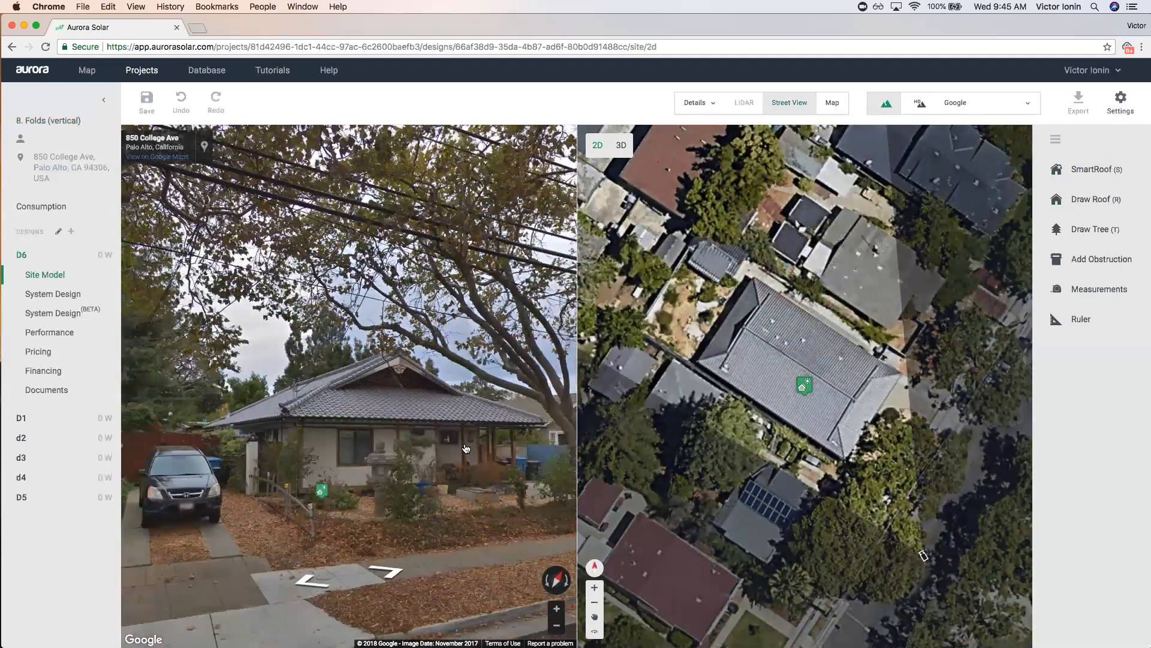
scroll(249, 354, "up", 5)
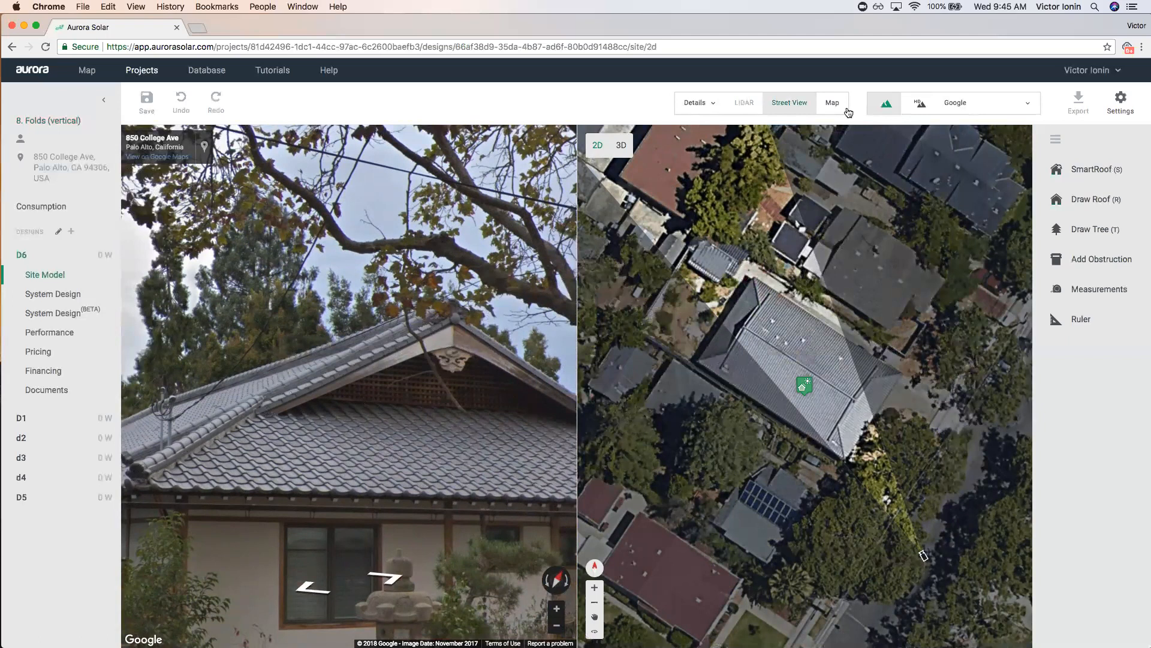
left_click_drag(373, 389, 304, 387)
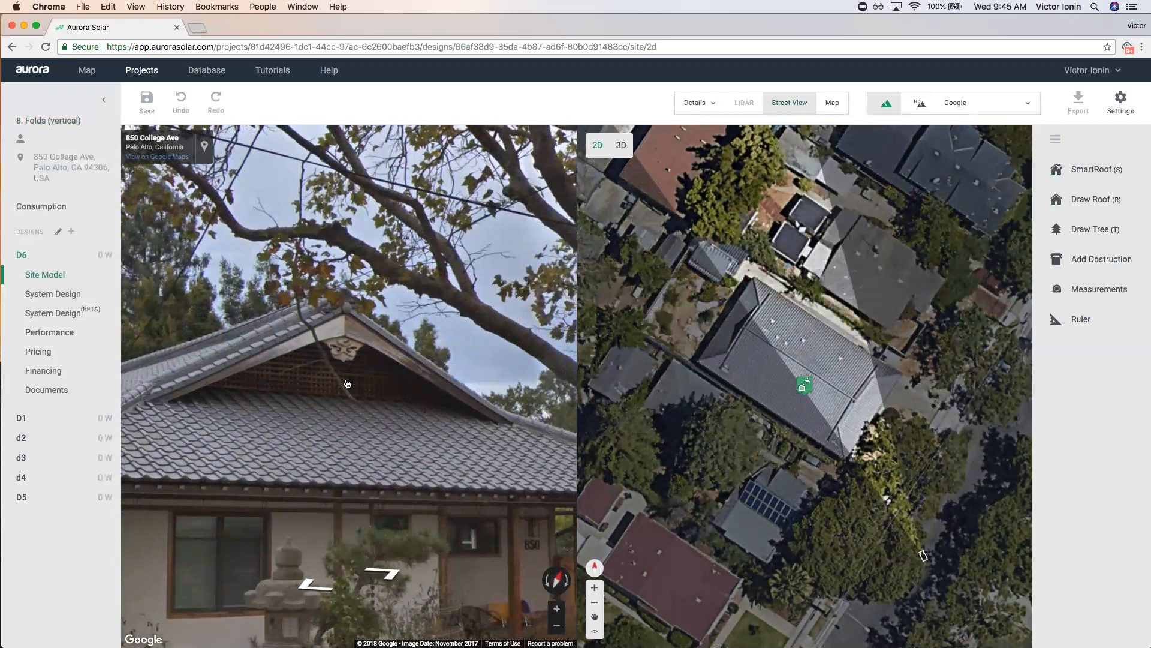
left_click(788, 105)
scroll(552, 312, "up", 4)
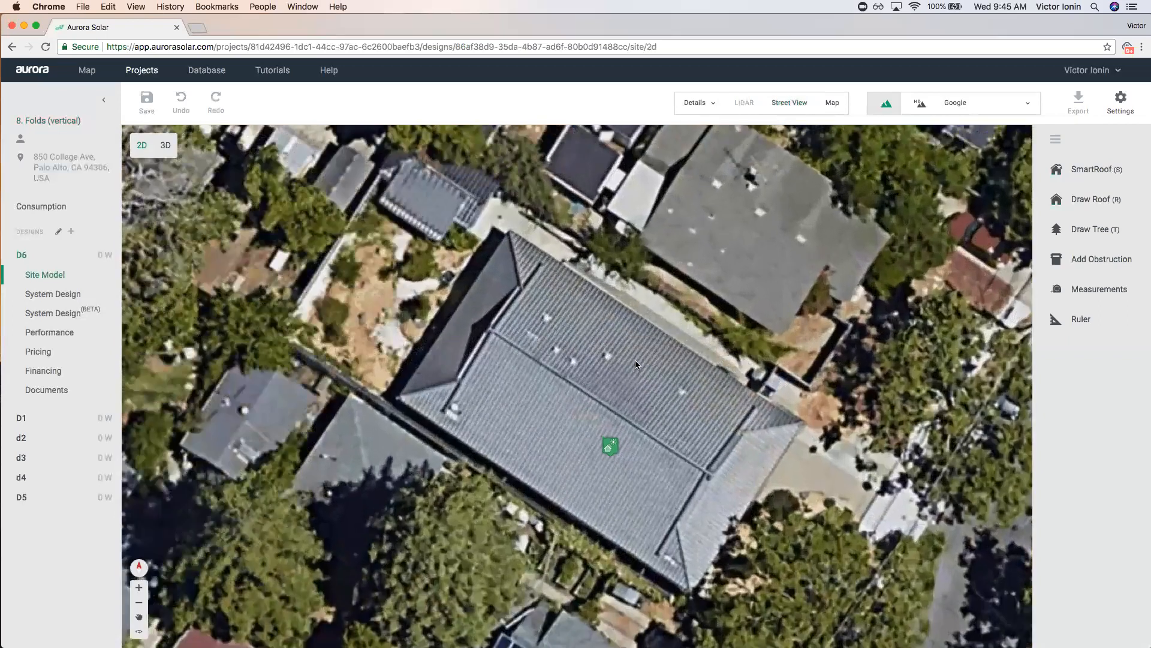
Draw a five-corner hip SmartRoof outline over the tiled house.
key("s")
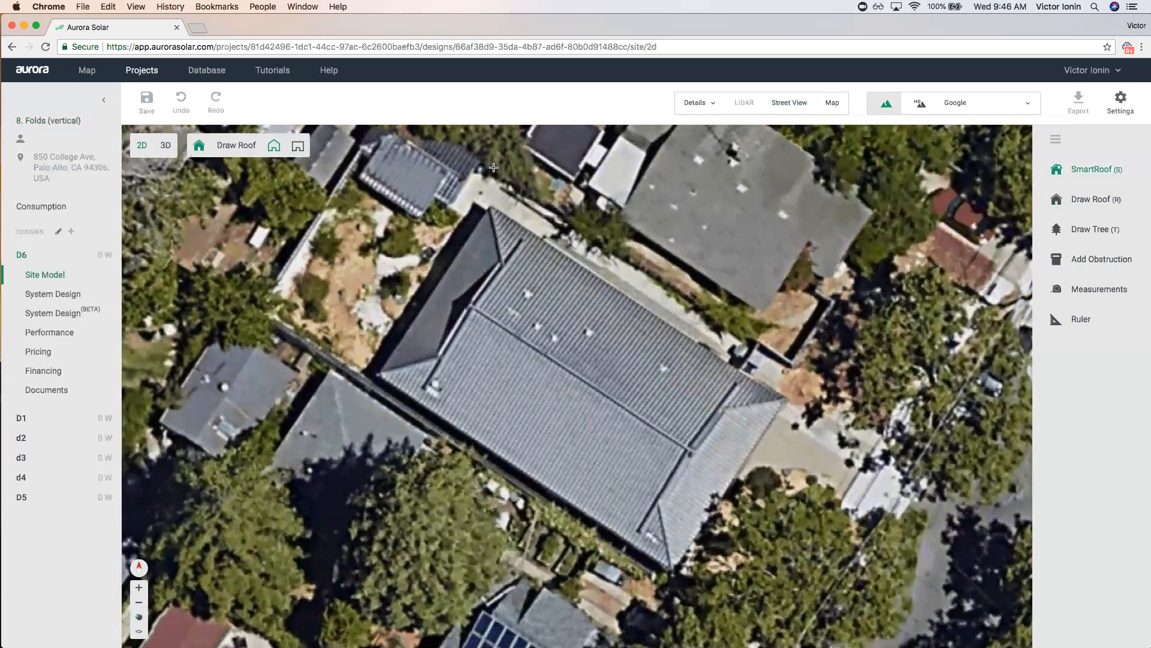
left_click(491, 206)
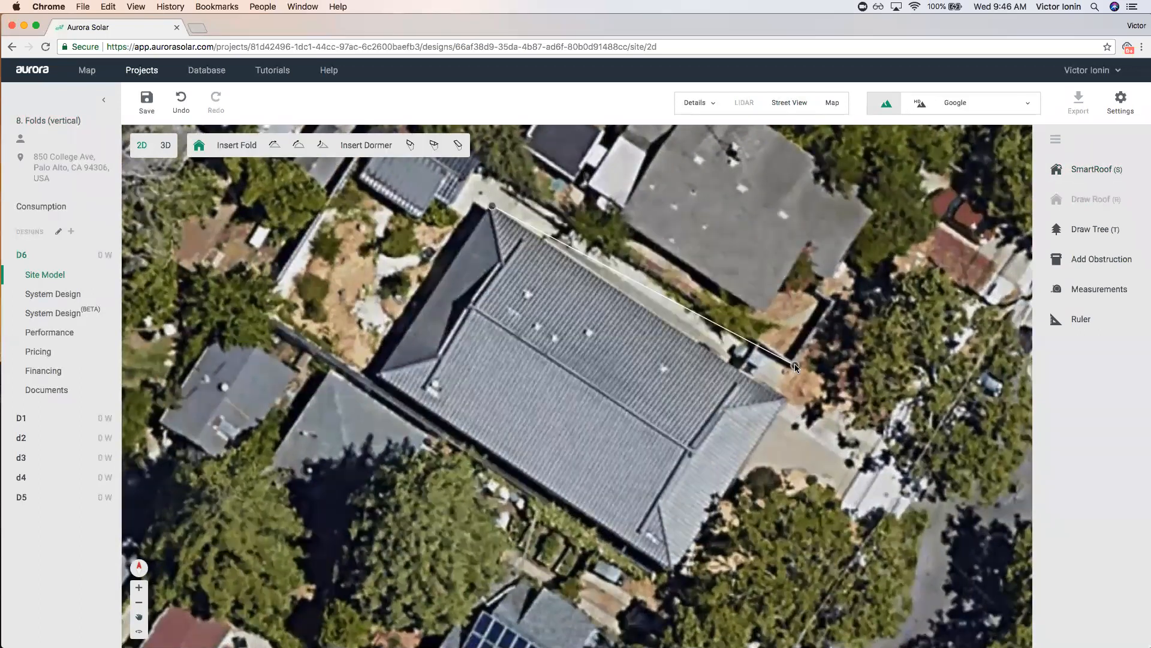
left_click(786, 397)
left_click(672, 573)
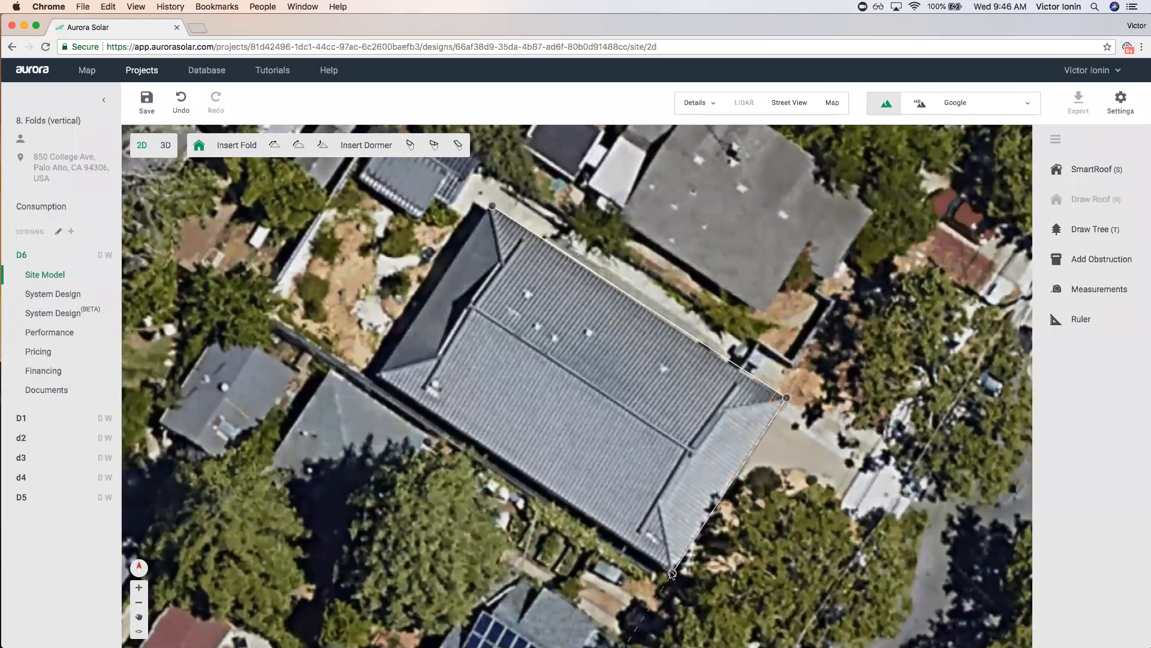
left_click(381, 376)
left_click(479, 225)
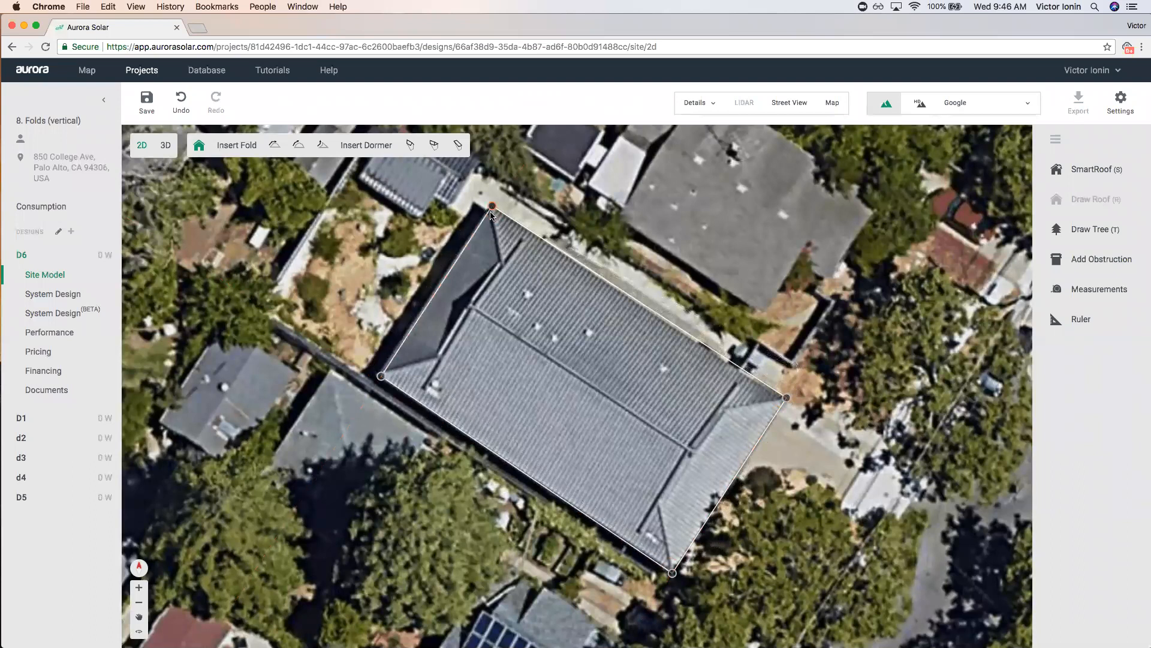
left_click(492, 207)
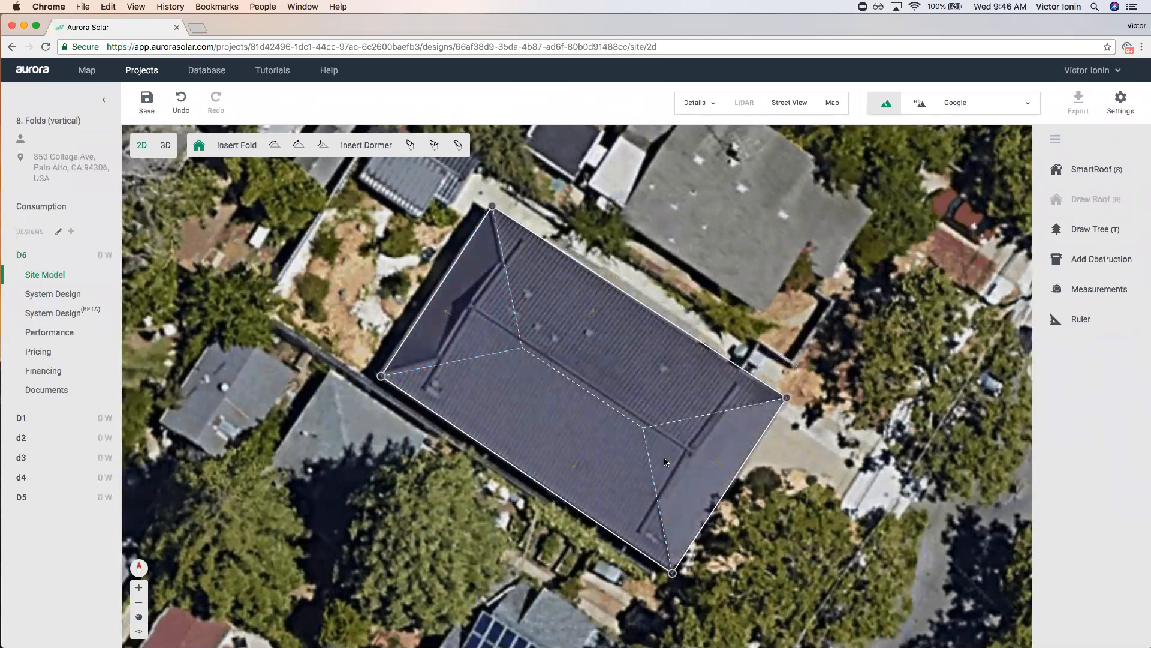
Add vertical folds near both ends of the hip roof and switch to 3D.
left_click(321, 147)
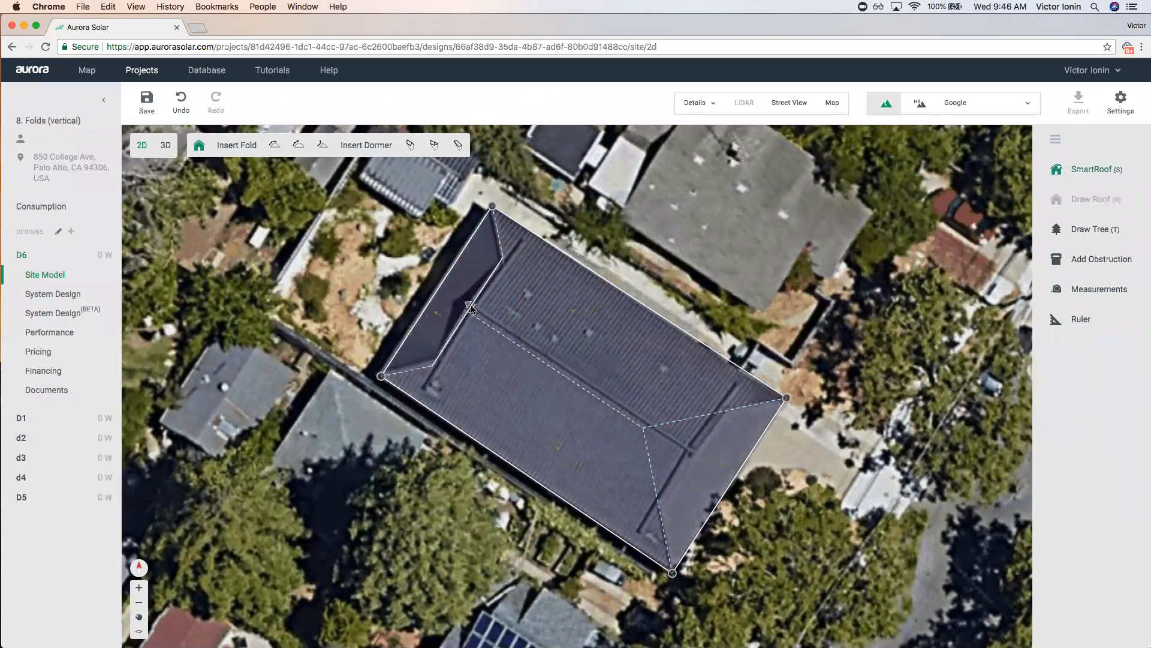
left_click(471, 309)
left_click(323, 146)
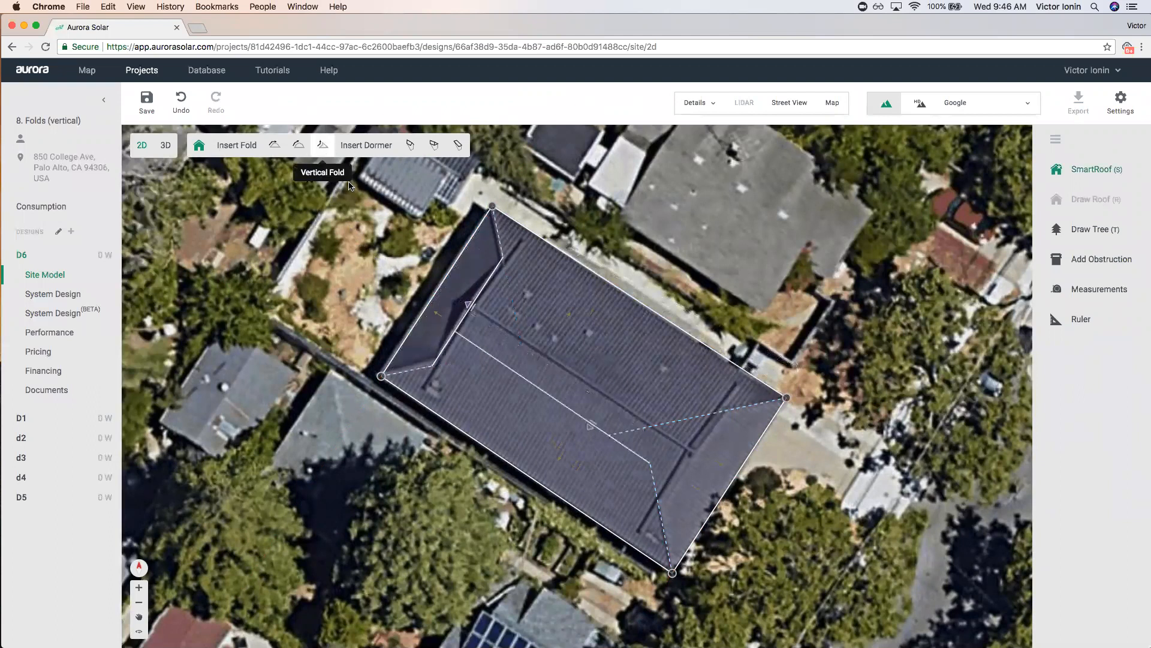
left_click(689, 458)
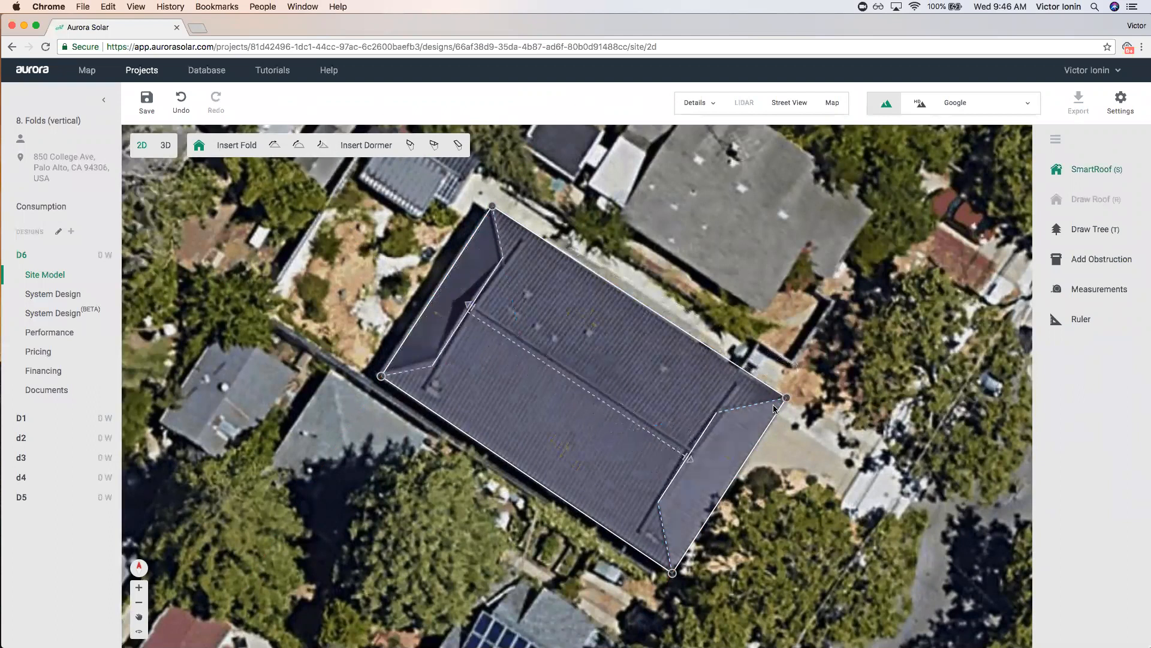
left_click(718, 414)
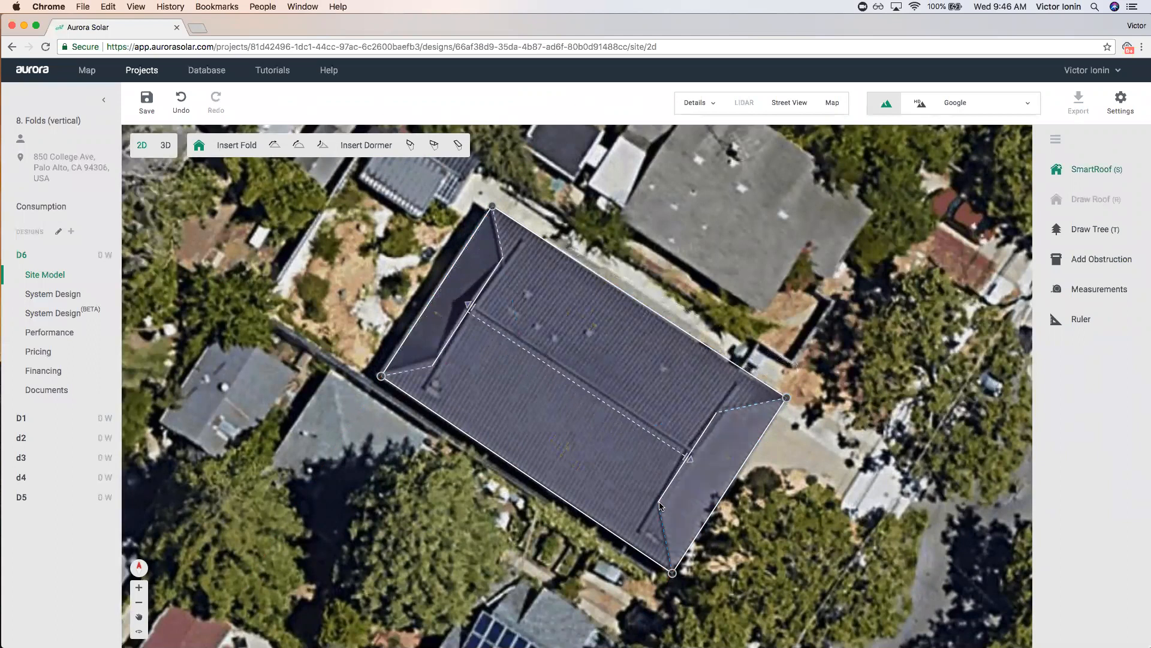
left_click(198, 146)
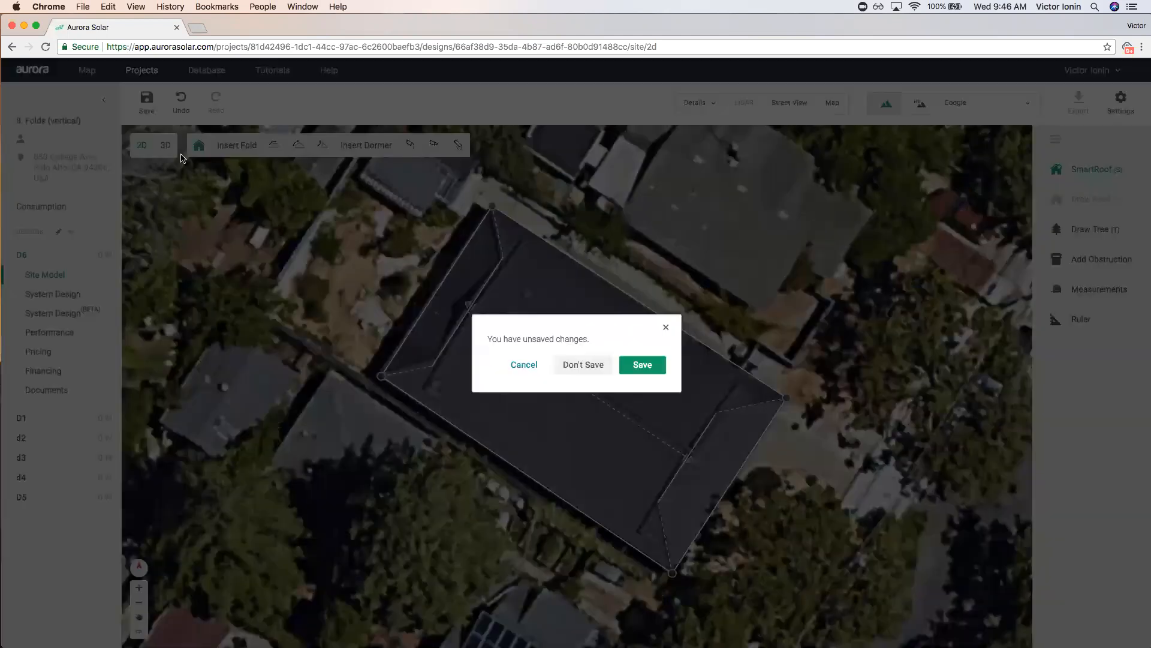
Save, hide the satellite imagery and orbit around the folded hip roof in 3D.
left_click(647, 365)
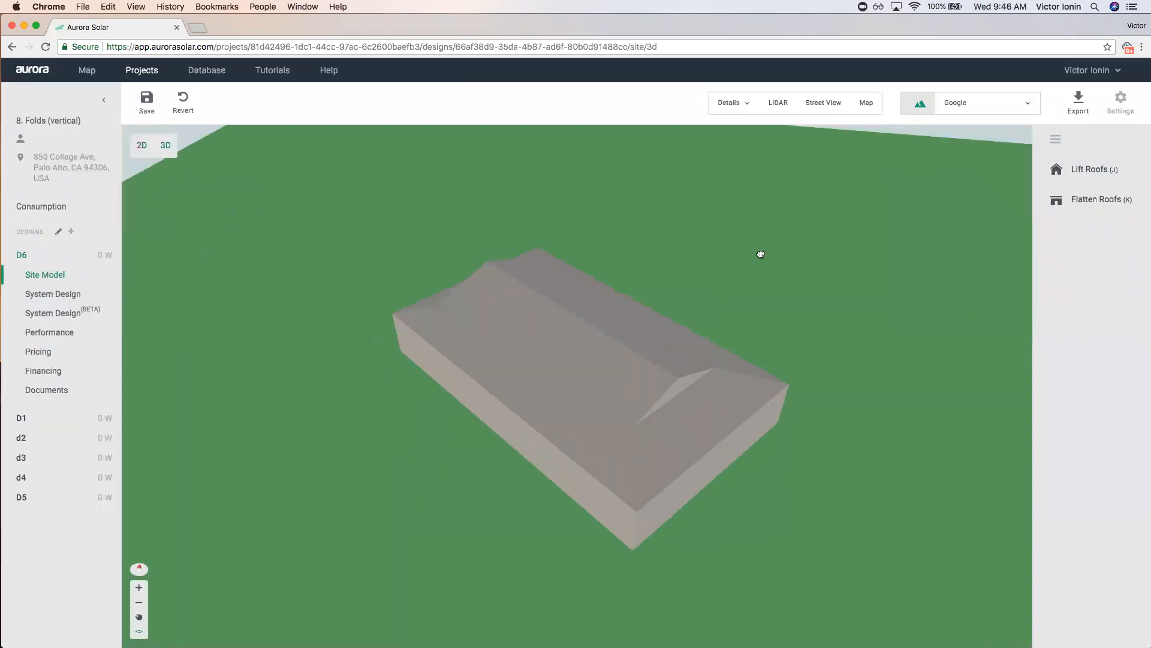
left_click_drag(760, 255, 726, 234)
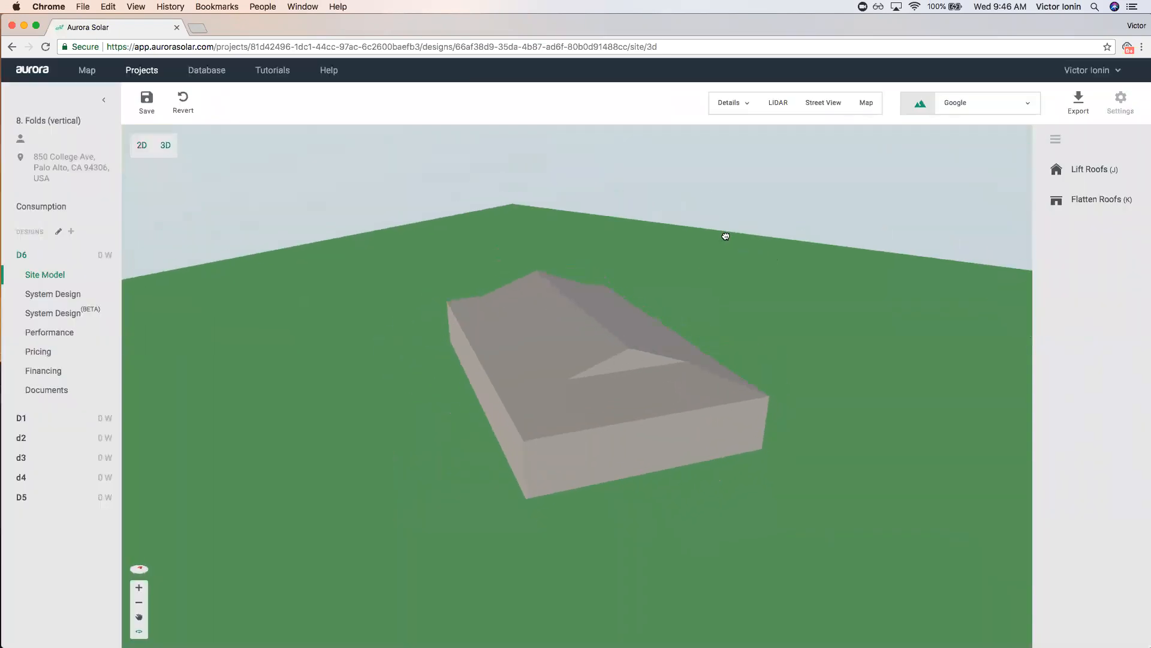
key("m")
left_click_drag(666, 364, 576, 345)
Check the roof face and building properties, then save and go to the projects list.
left_click(577, 346)
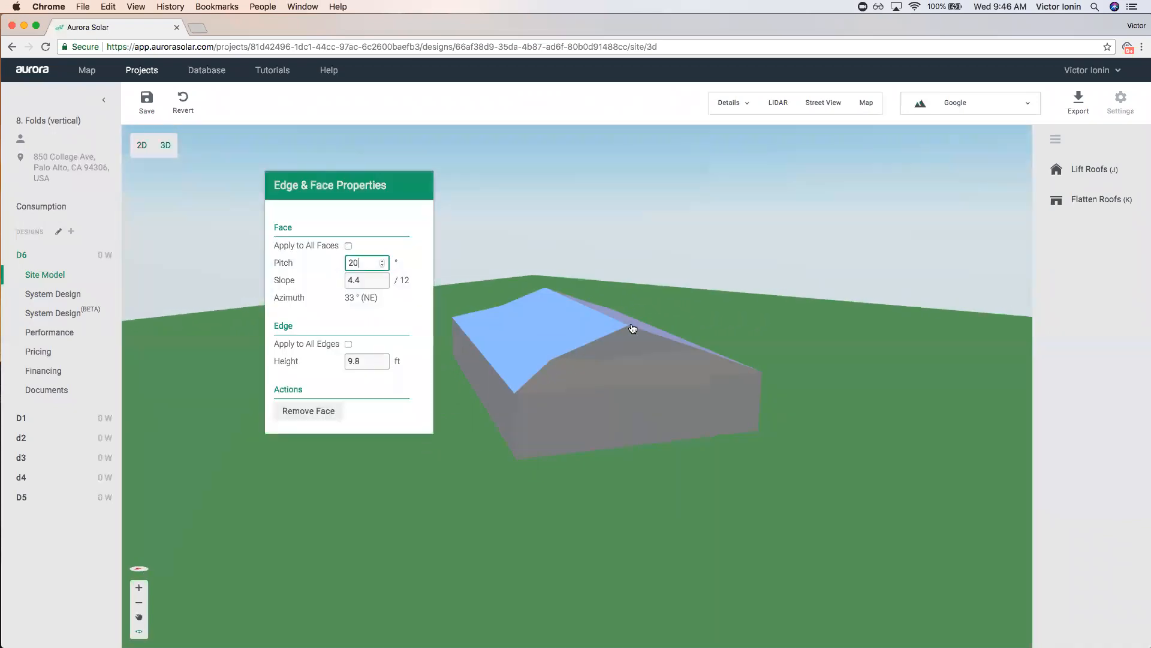
left_click_drag(745, 336, 818, 319)
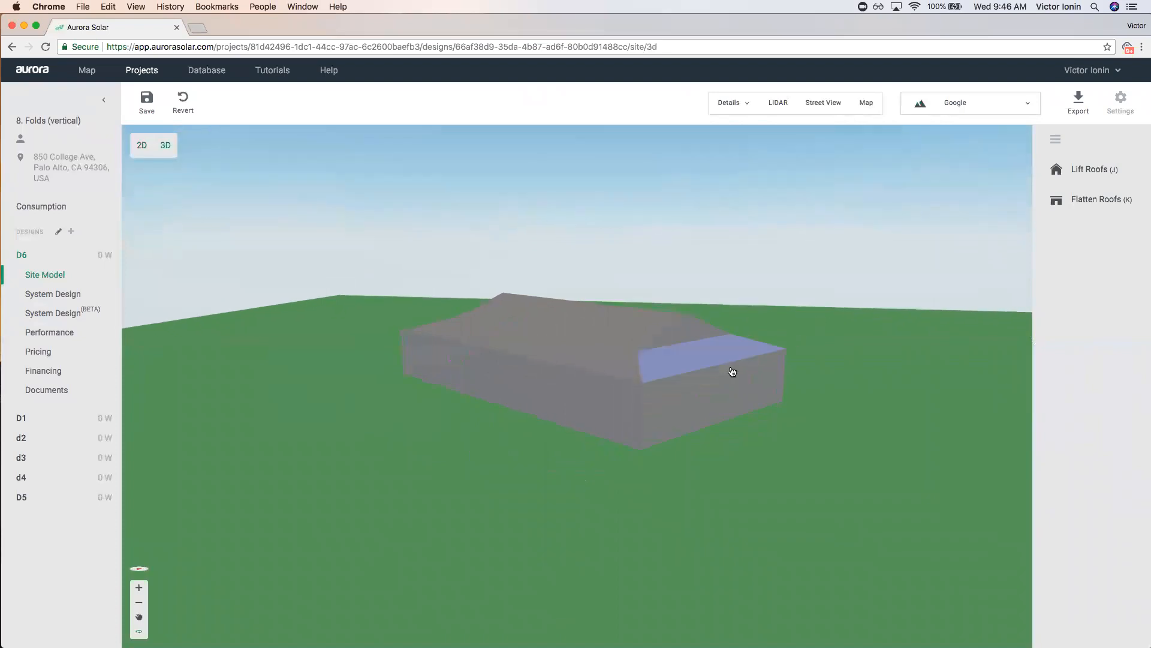
left_click_drag(509, 455, 661, 473)
left_click(661, 473)
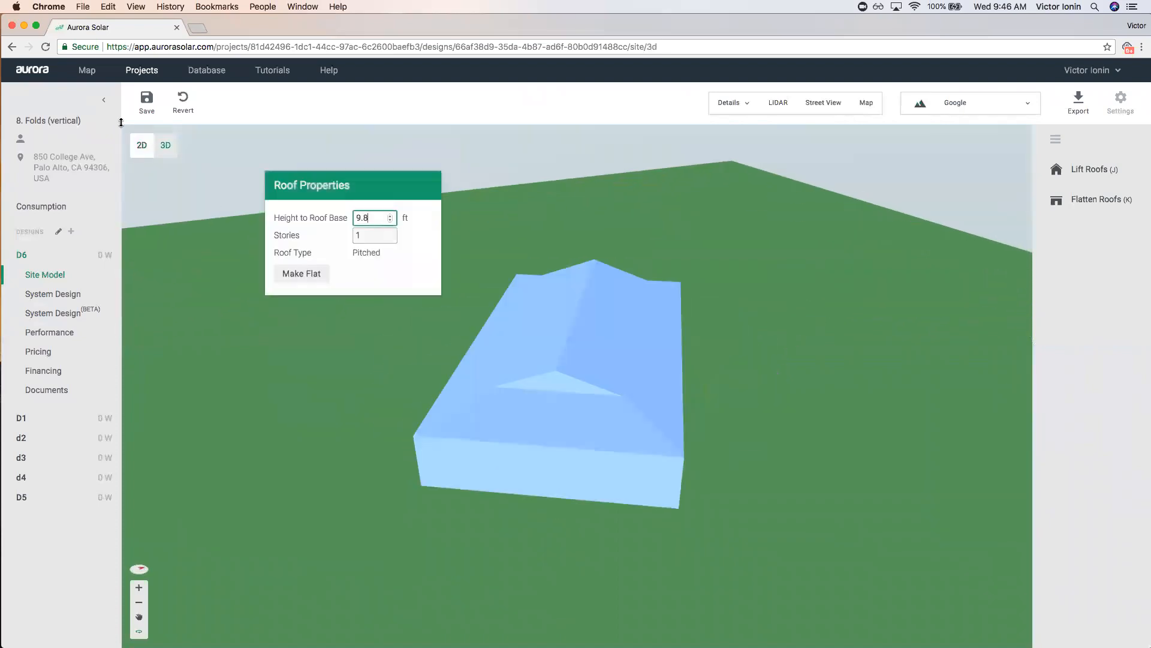
left_click(142, 70)
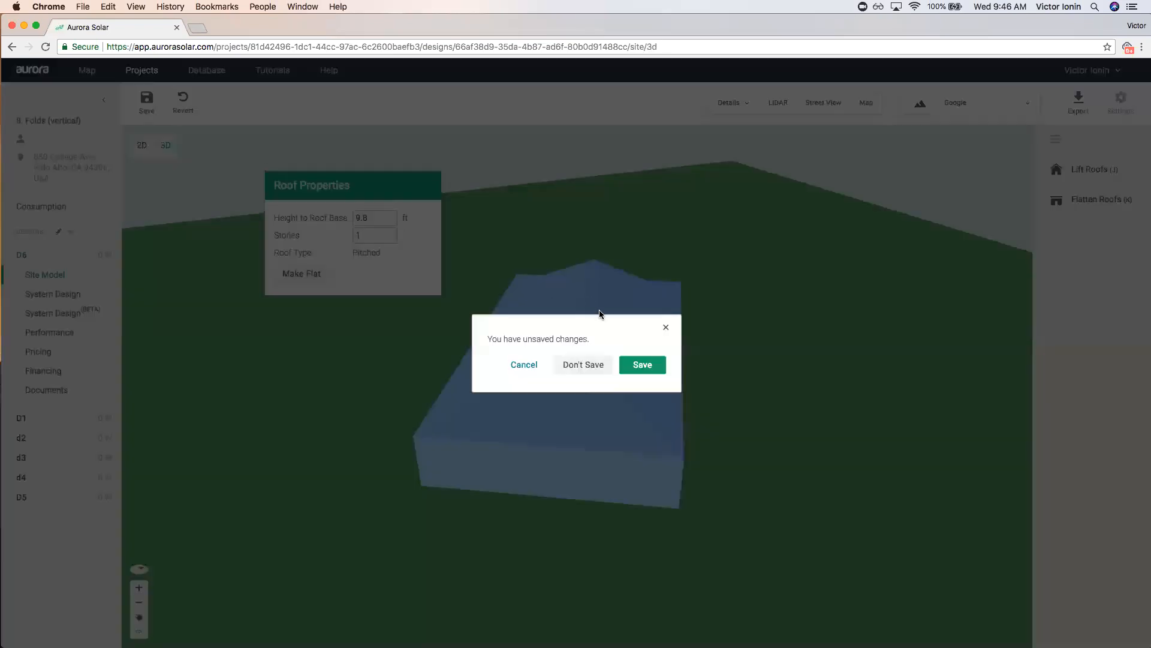
left_click(642, 365)
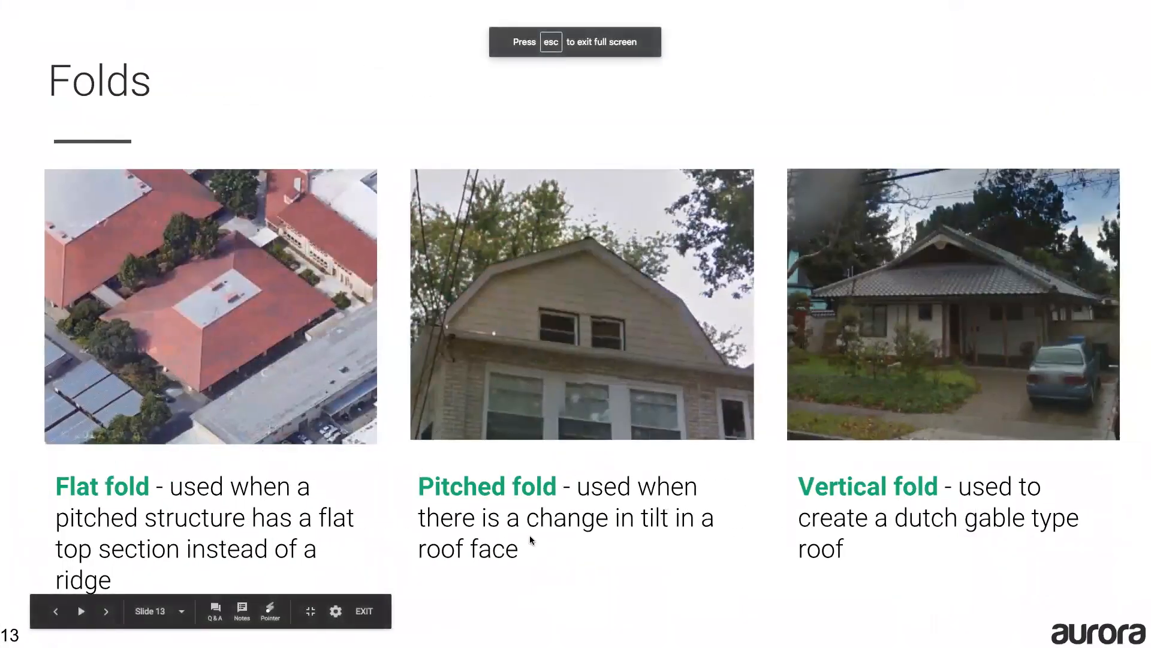
Advance the slides past Dormers (1 of 3), then switch back to Aurora's Projects list.
key("Right")
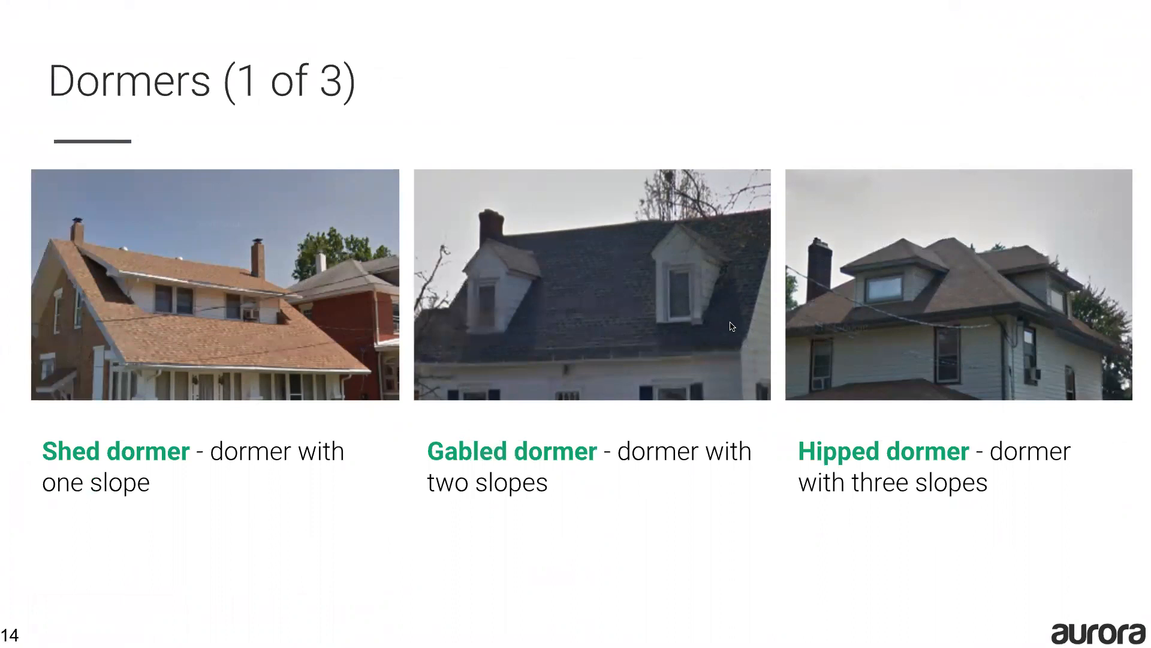
key("Right")
key("ctrl+Left")
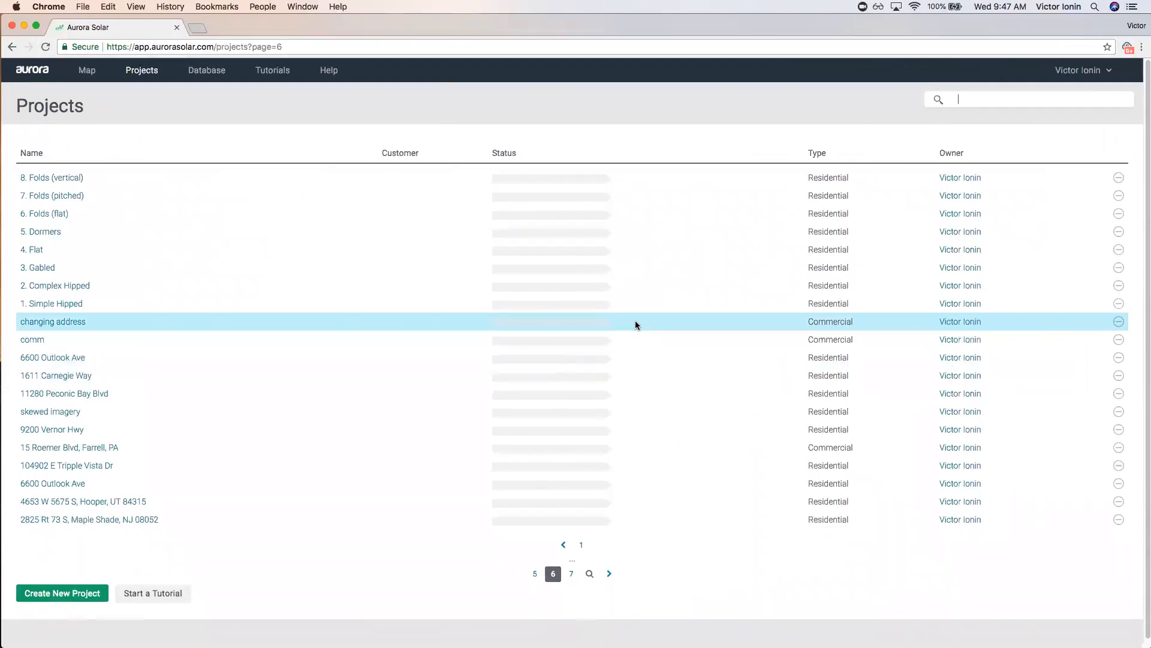
Open the D6 site model of 8. Folds (vertical) and frame the house on the map.
left_click(69, 178)
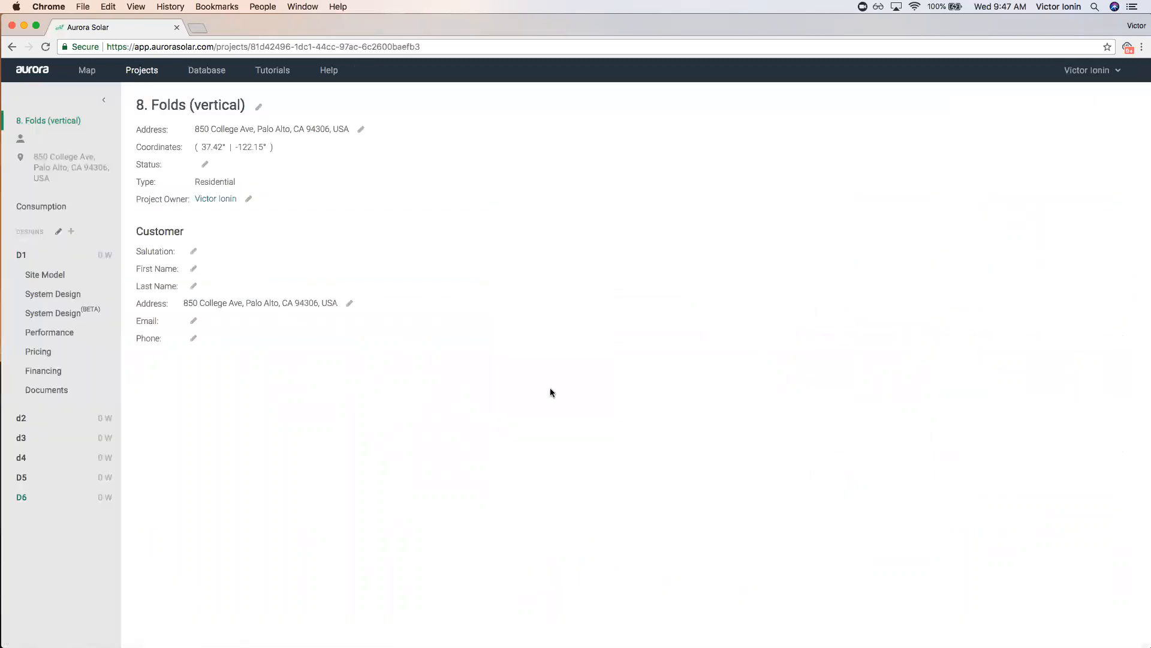
left_click(36, 499)
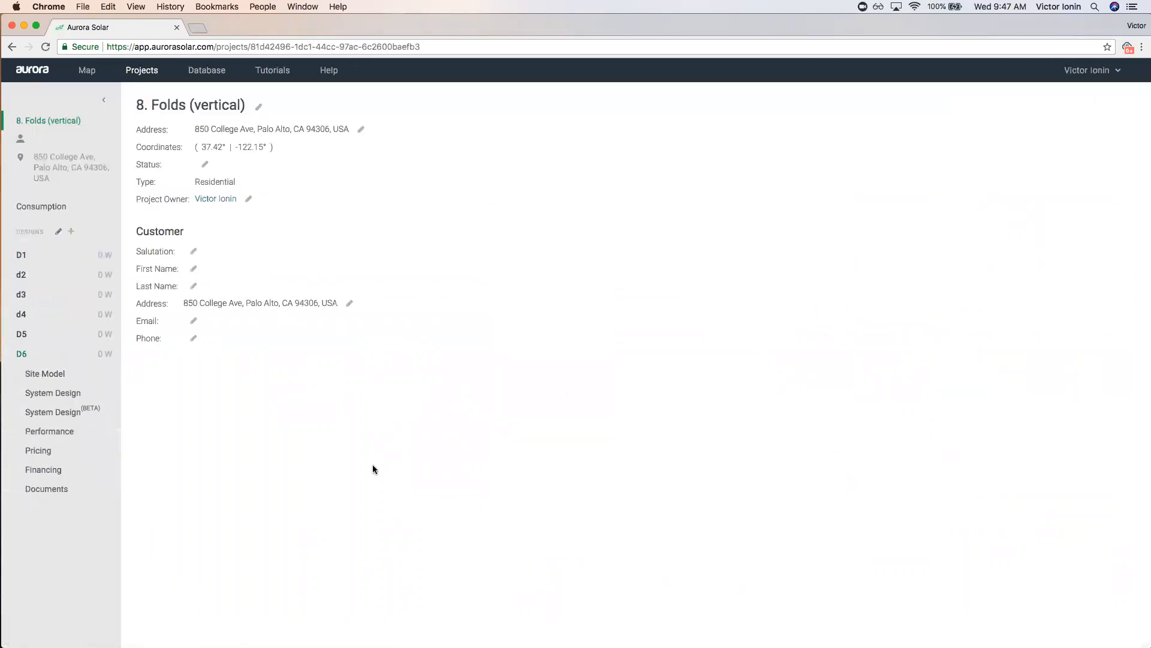
left_click(82, 380)
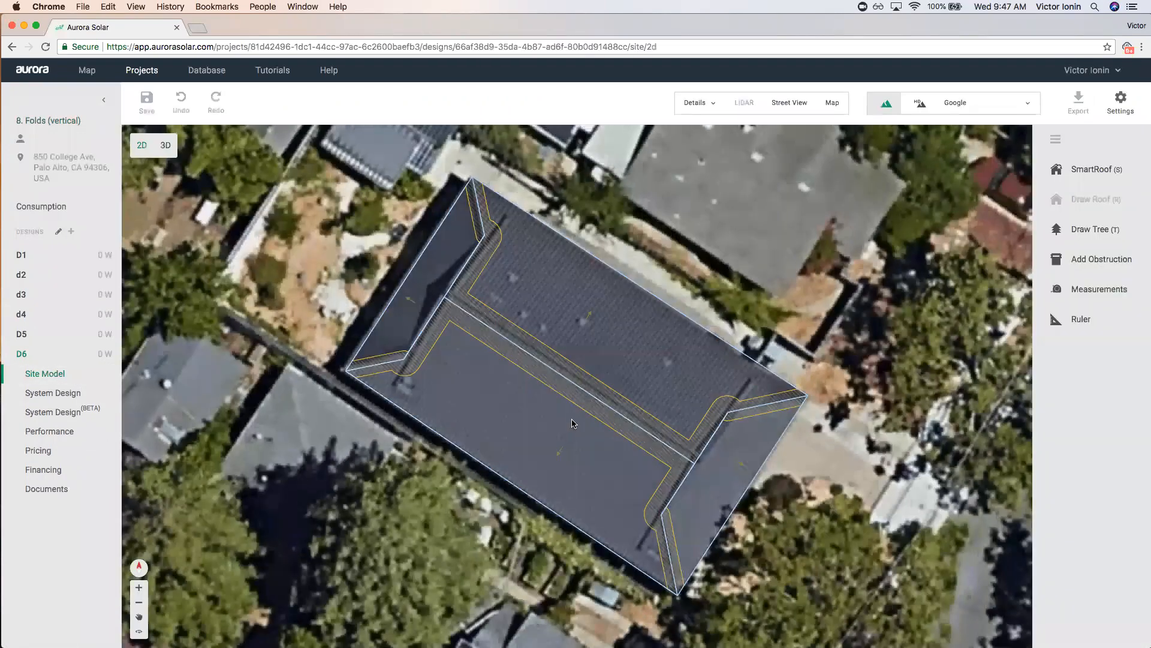
scroll(721, 366, "down", 2)
left_click_drag(855, 322, 644, 412)
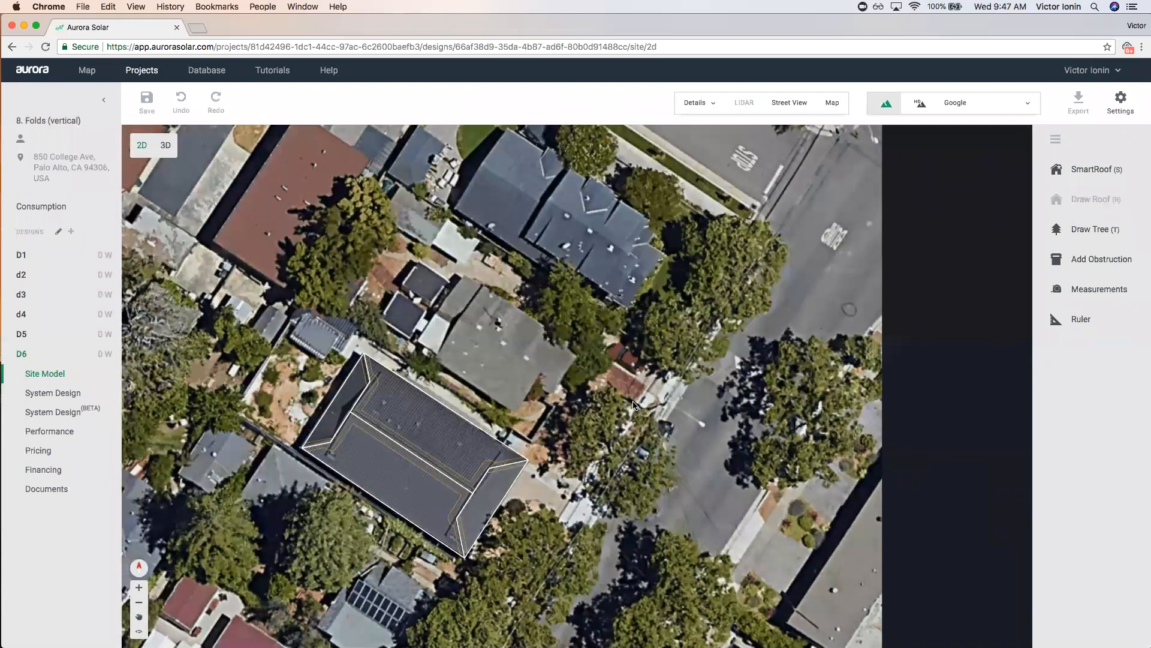
scroll(273, 443, "up", 2)
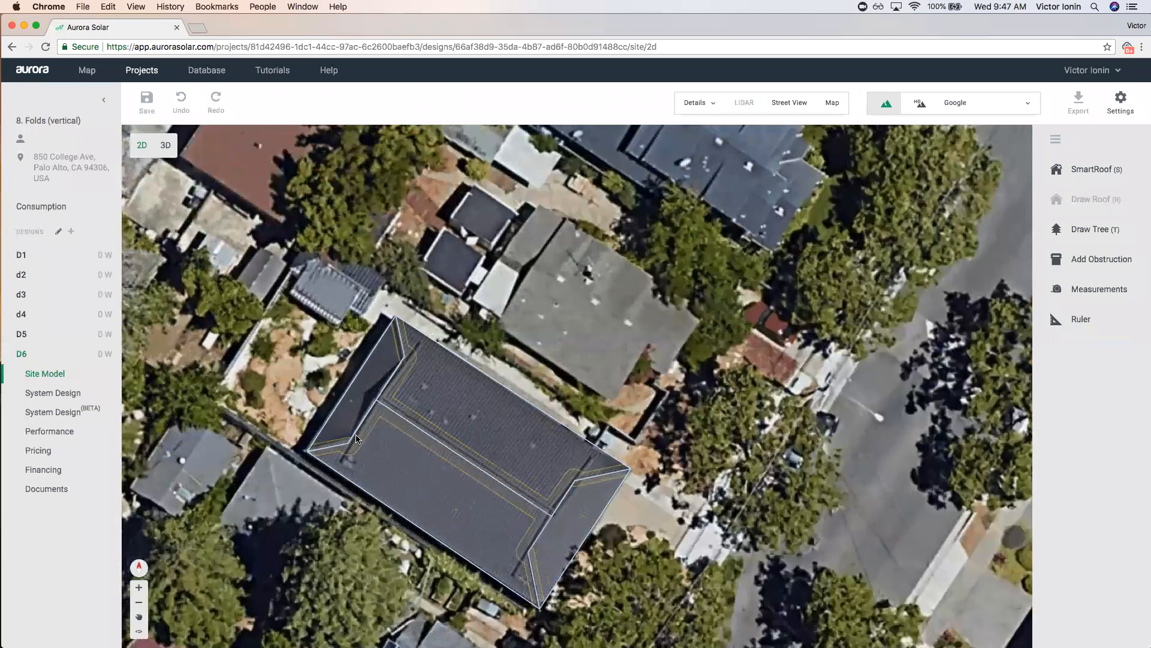
Nudge the folded roof's ridge point slightly and deselect the roof.
left_click(440, 412)
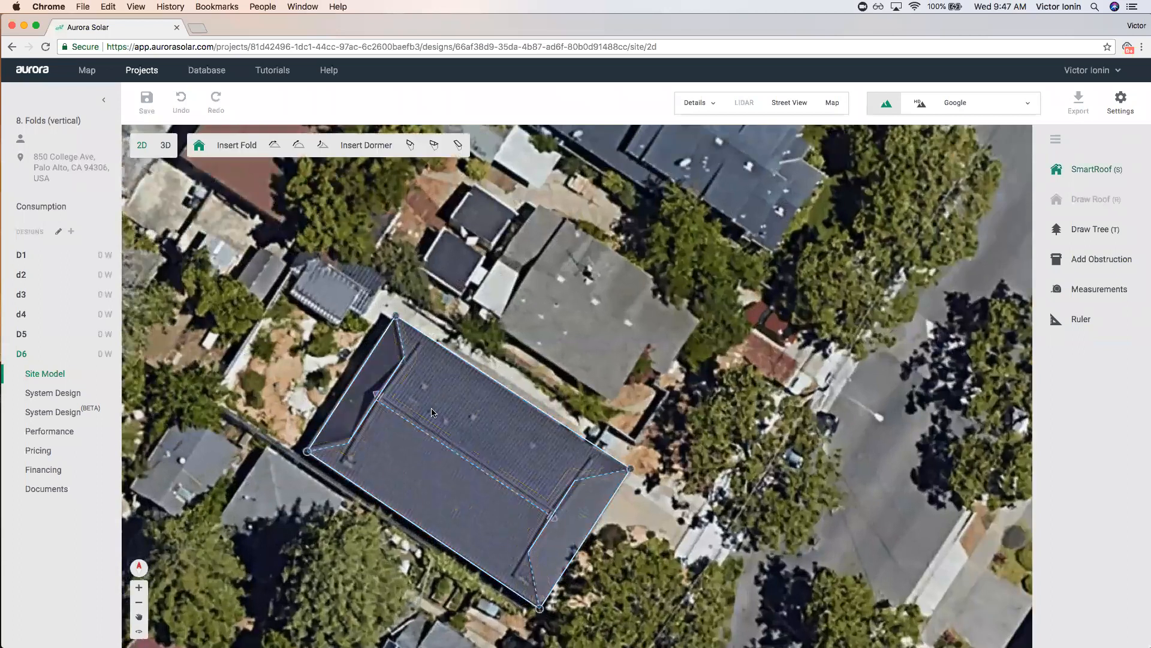
left_click_drag(370, 398, 374, 402)
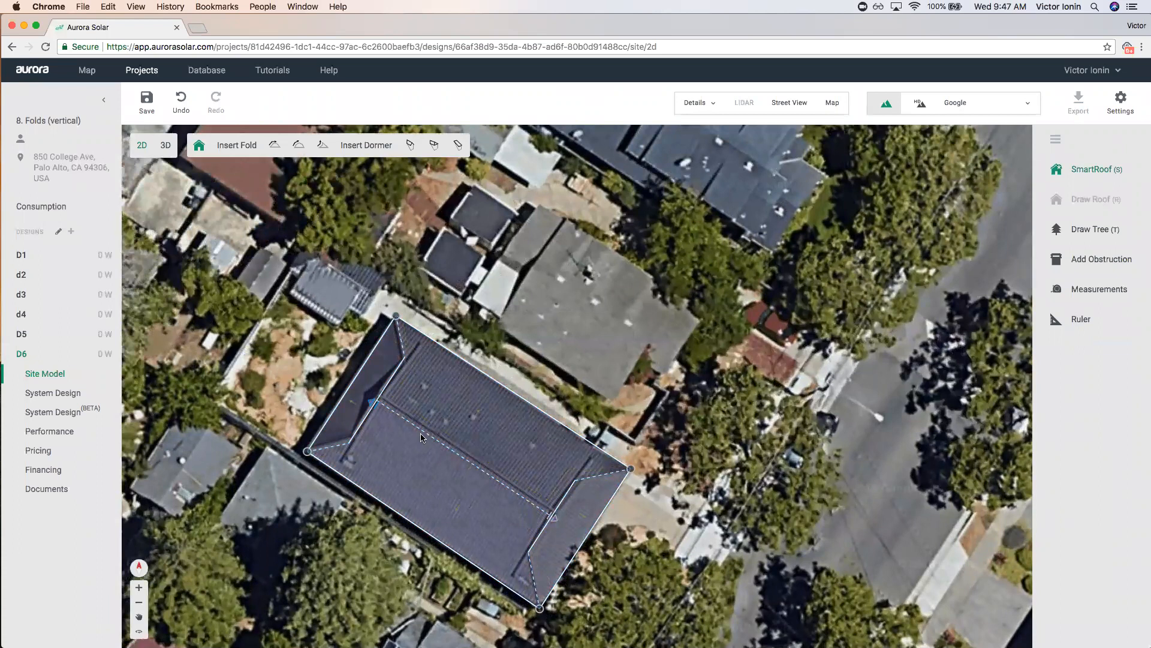
left_click(624, 351)
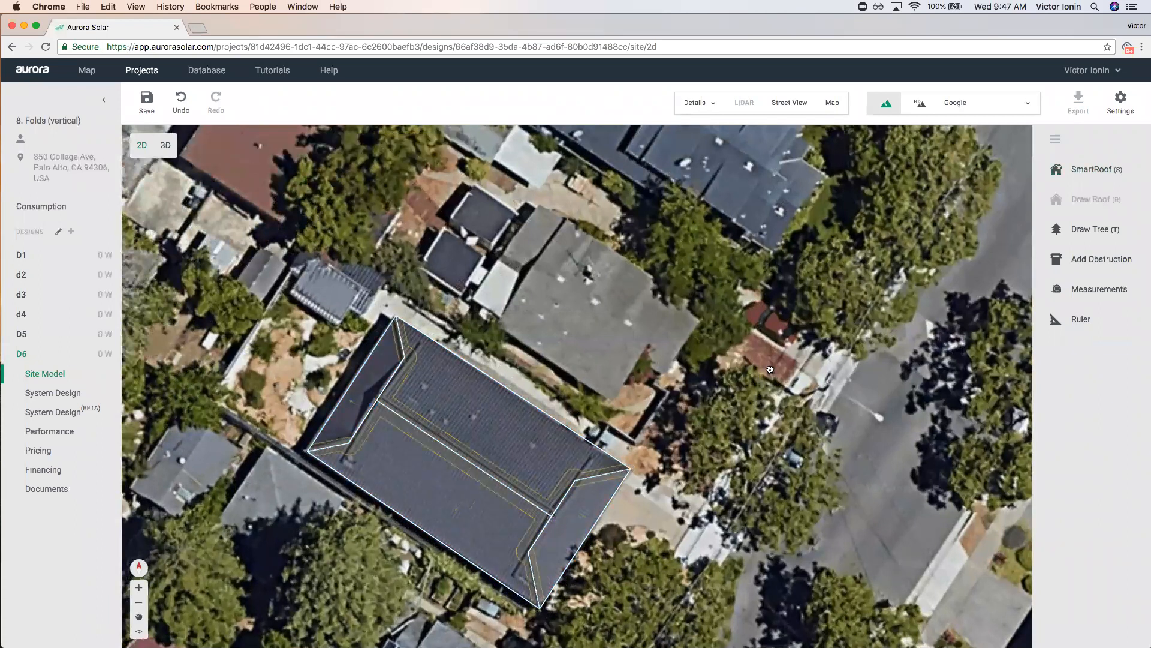
scroll(636, 349, "down", 3)
left_click(1136, 172)
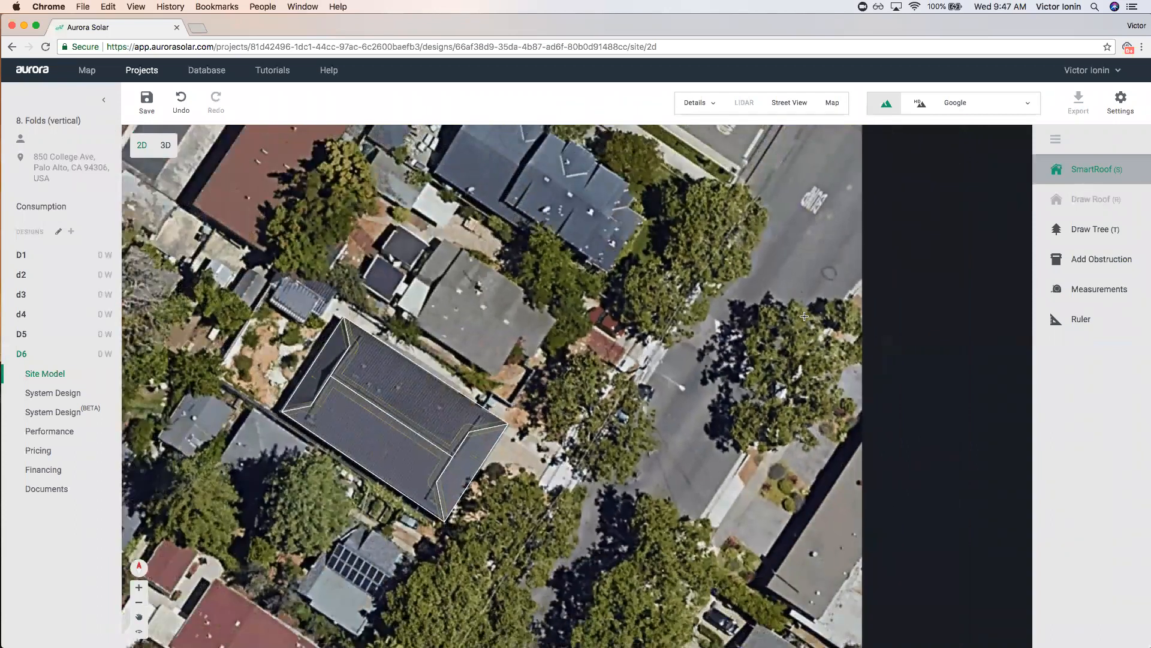
Outline a four-corner SmartRoof right of the first house and turn both hip ends into gables.
left_click(646, 311)
left_click(555, 463)
left_click(662, 528)
left_click(754, 373)
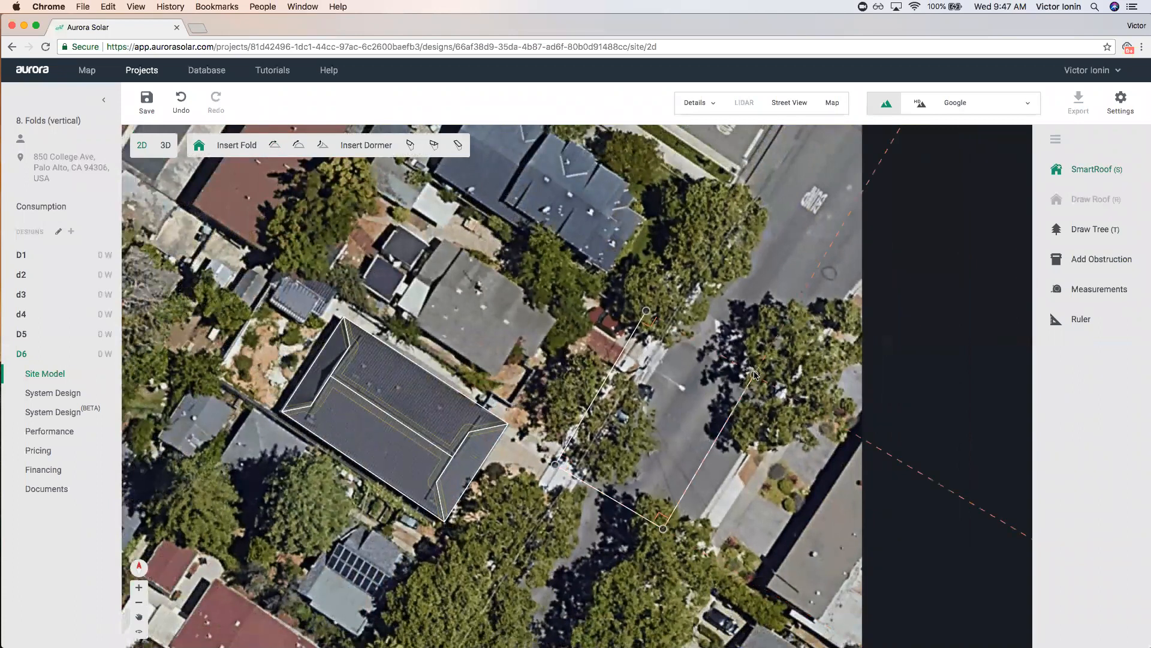
left_click(644, 311)
left_click(627, 462)
left_click(668, 367)
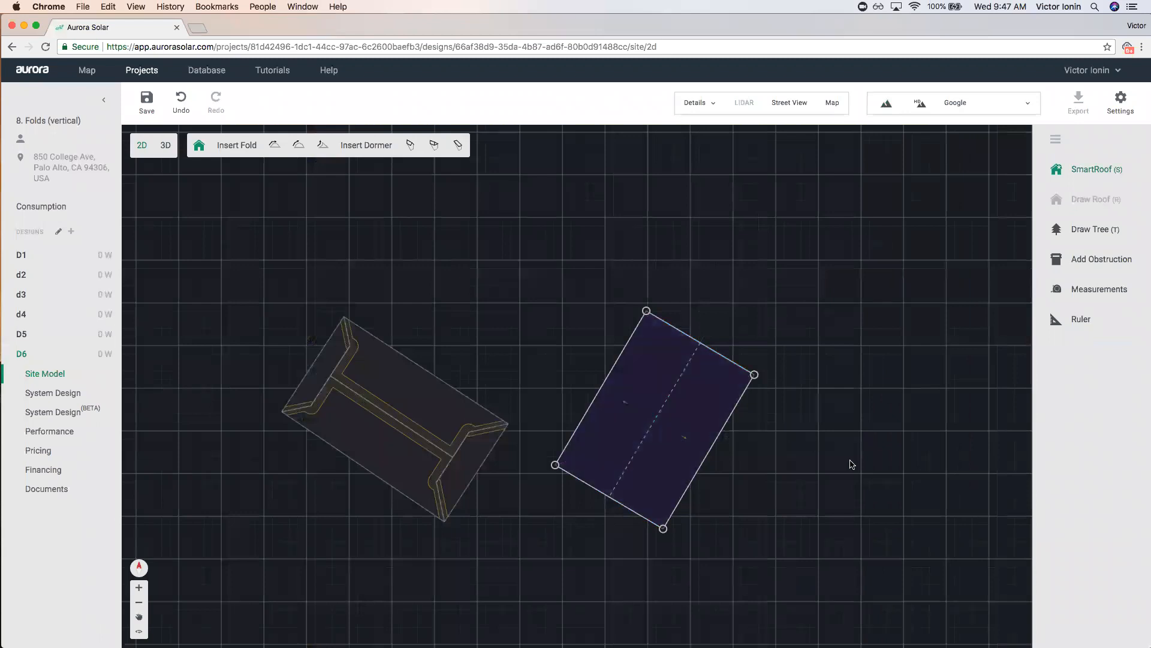
Add a pitched fold along the new roof's length and view it in 3D.
scroll(851, 464, "up", 3)
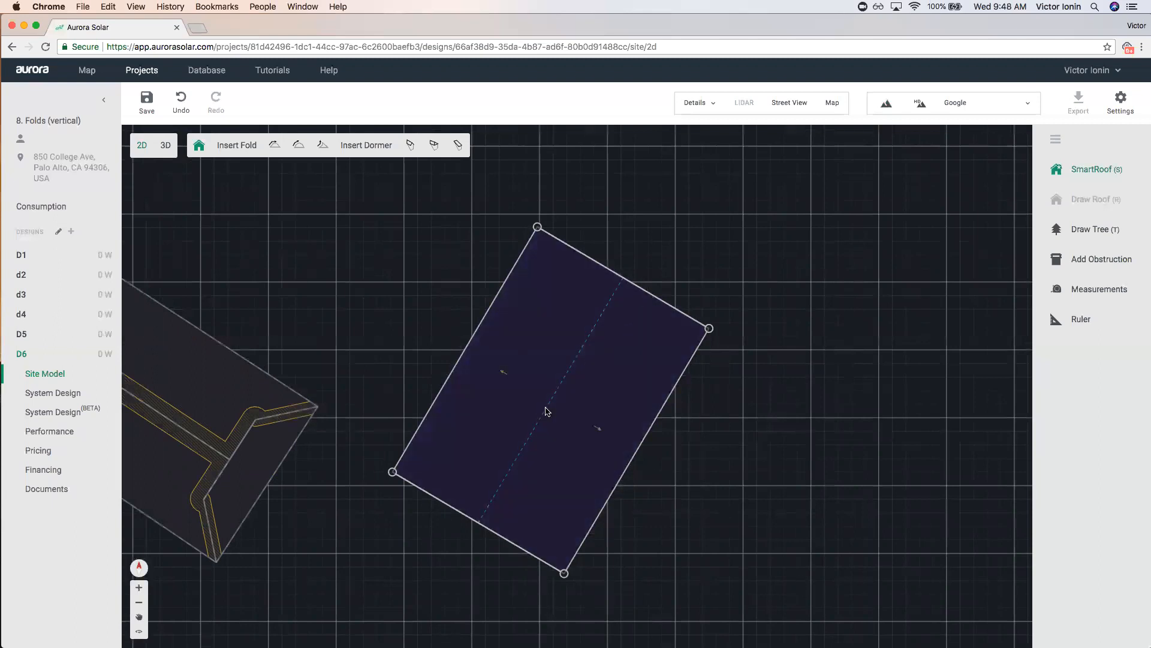
left_click(298, 148)
left_click(558, 409)
left_click(174, 155)
Save the changes and select the new building's northwest-facing roof slope.
left_click(633, 362)
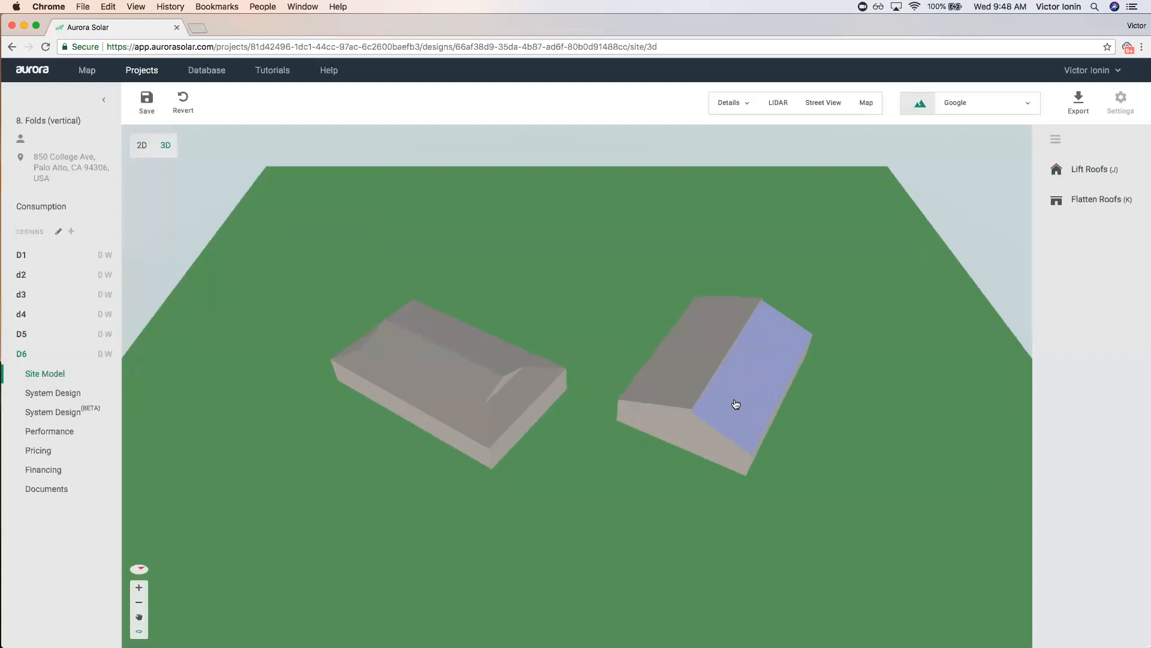
left_click_drag(793, 488, 801, 435)
left_click(585, 357)
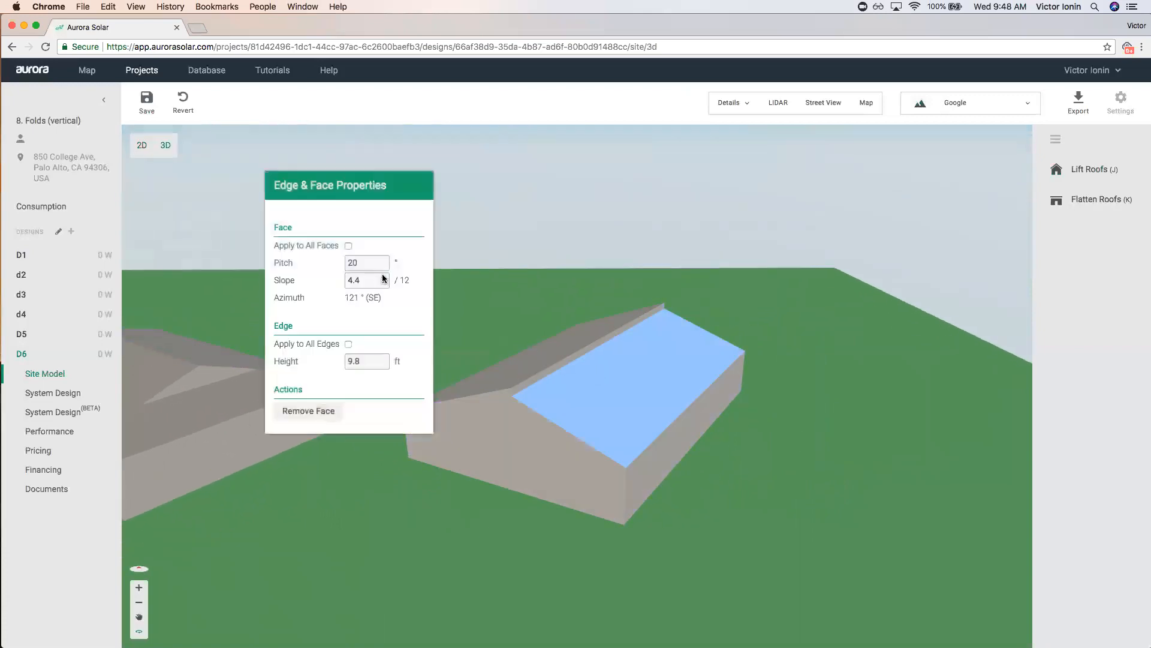
left_click(540, 355)
Raise that slope's pitch from 20° to 27° and orbit to inspect the steeper roof.
left_click(383, 261)
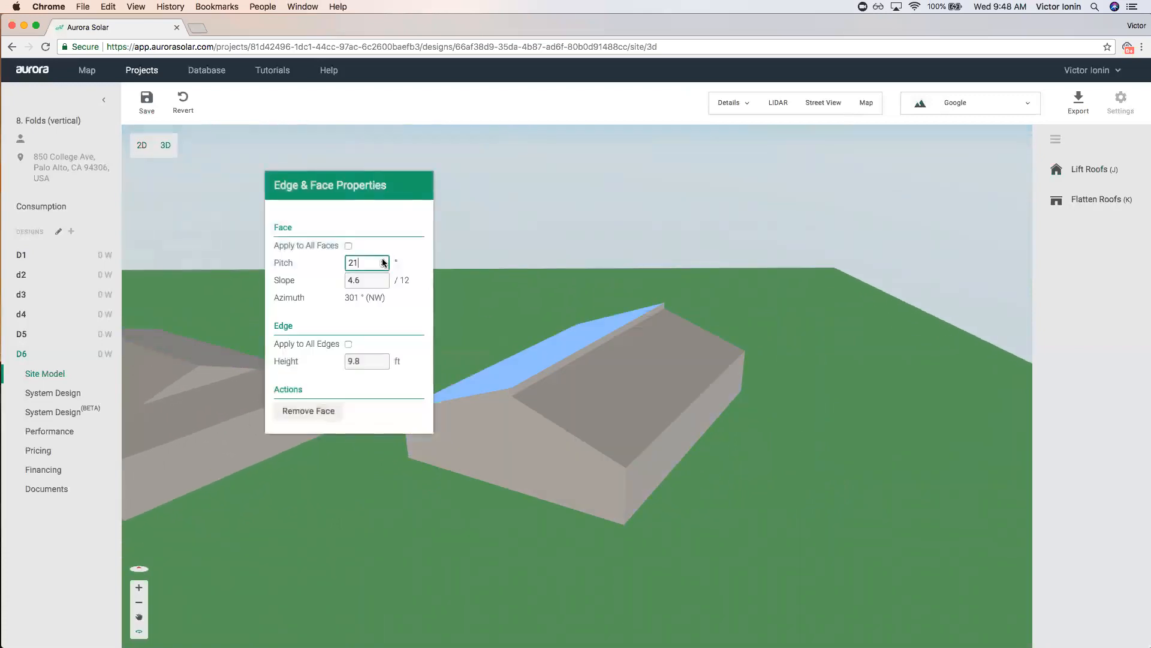
left_click(384, 261)
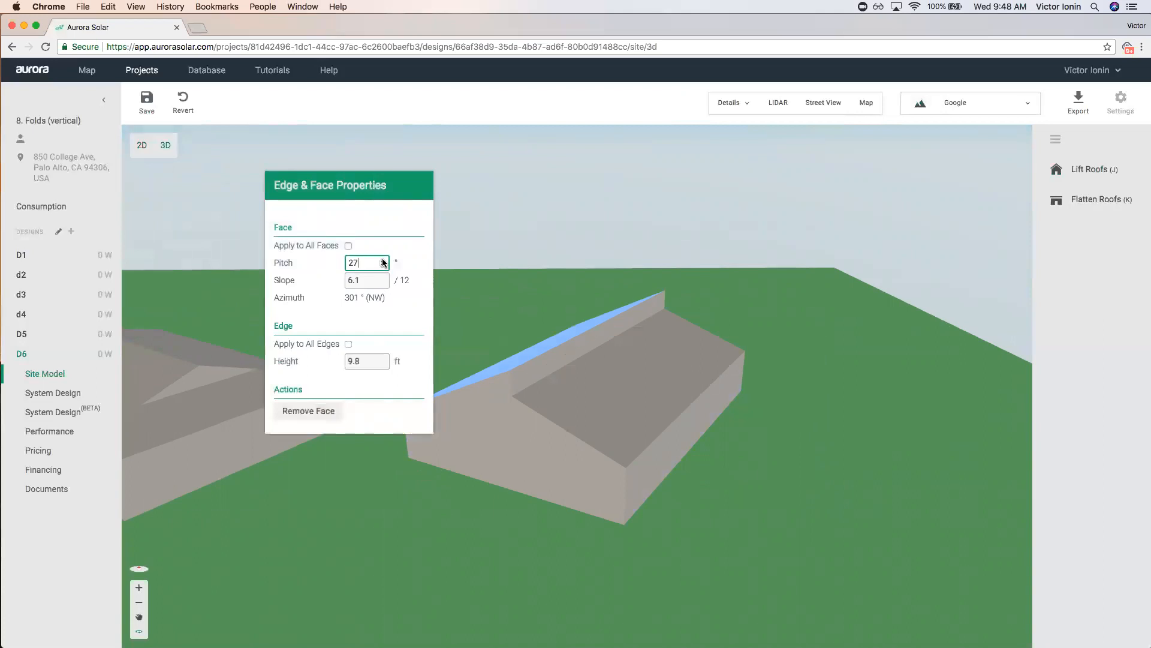
left_click_drag(737, 398, 738, 423)
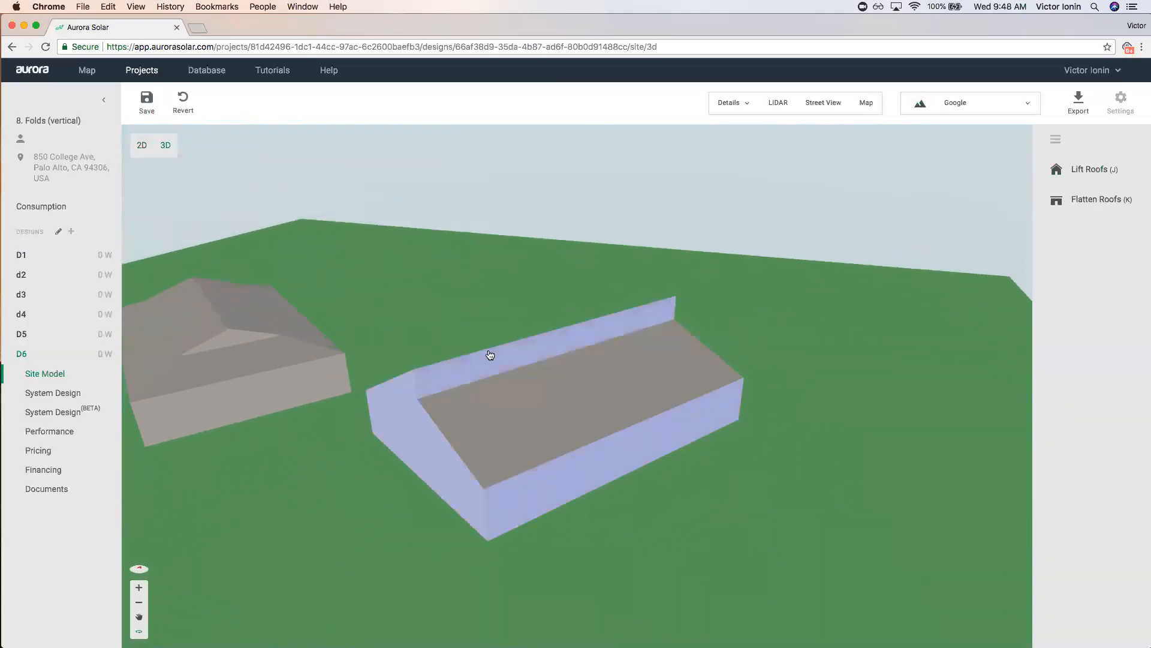
left_click_drag(701, 329, 799, 315)
left_click_drag(819, 438, 780, 457)
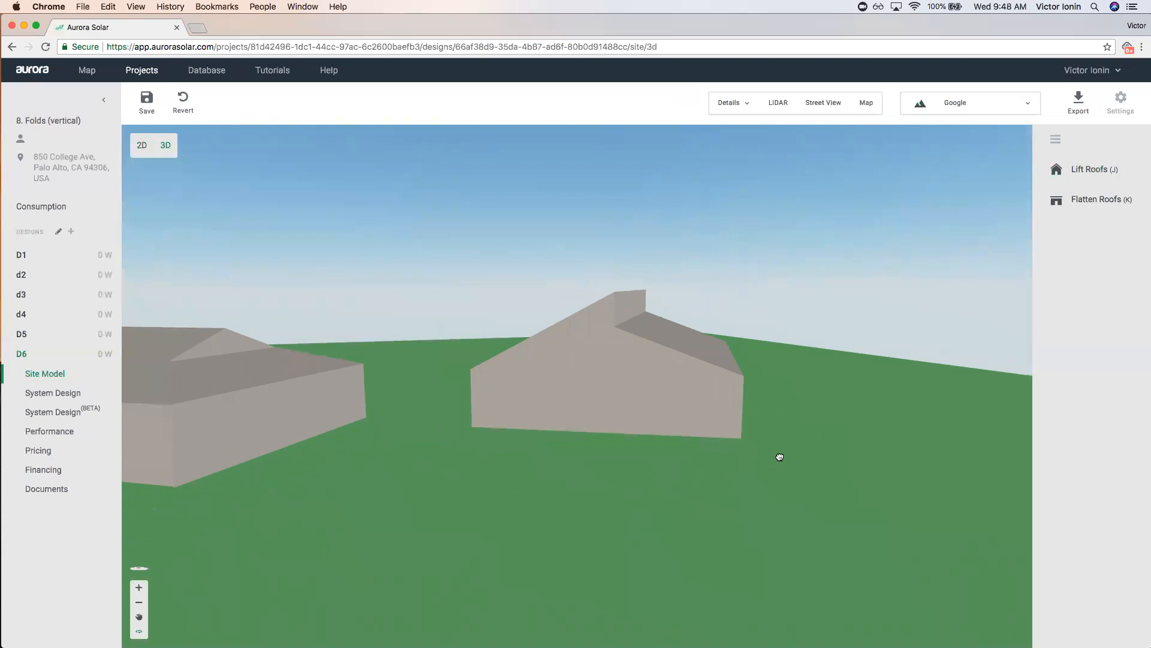
Return to 2D, save the D6 design changes, and go back to the Projects list.
left_click_drag(776, 466, 776, 480)
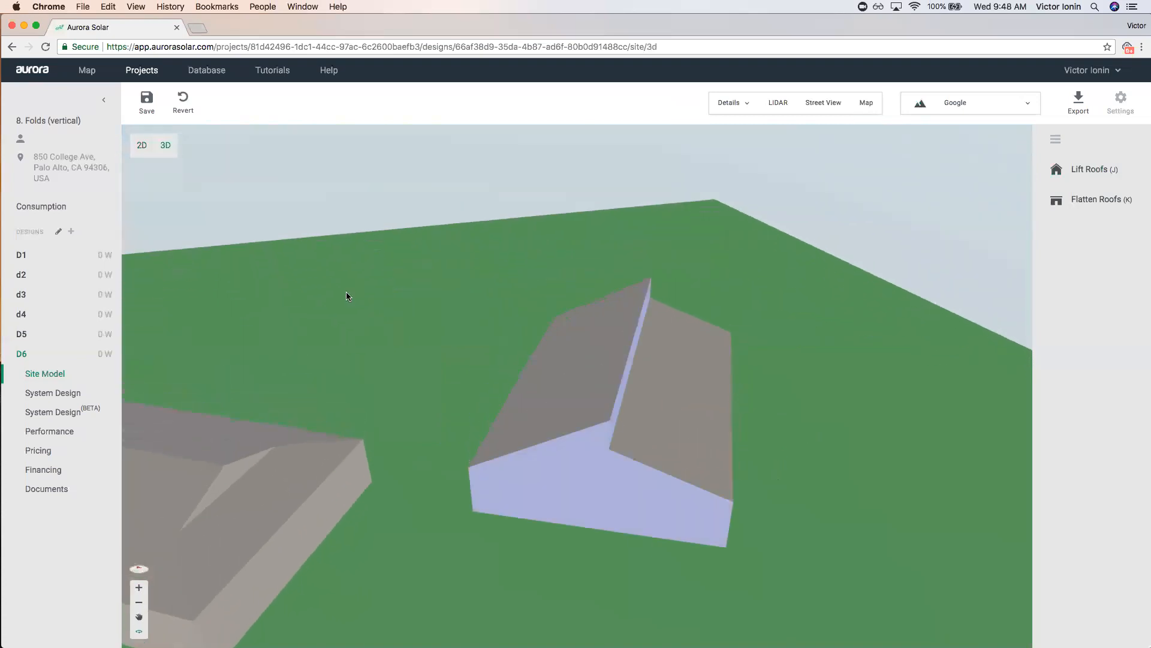
left_click(142, 146)
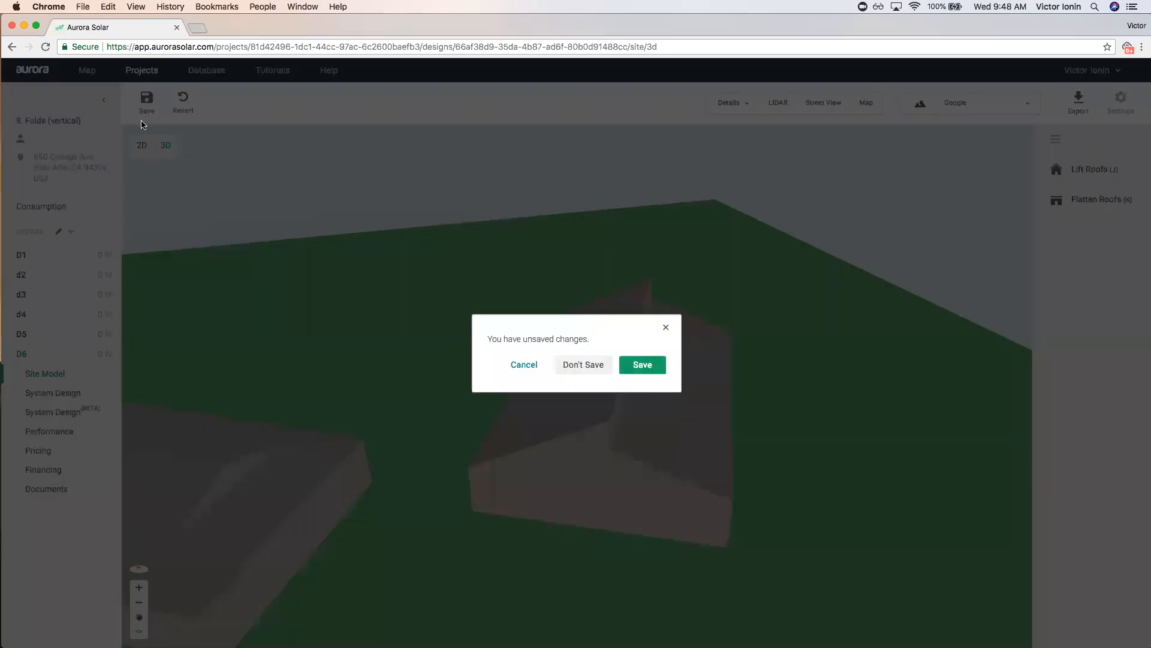
left_click(644, 365)
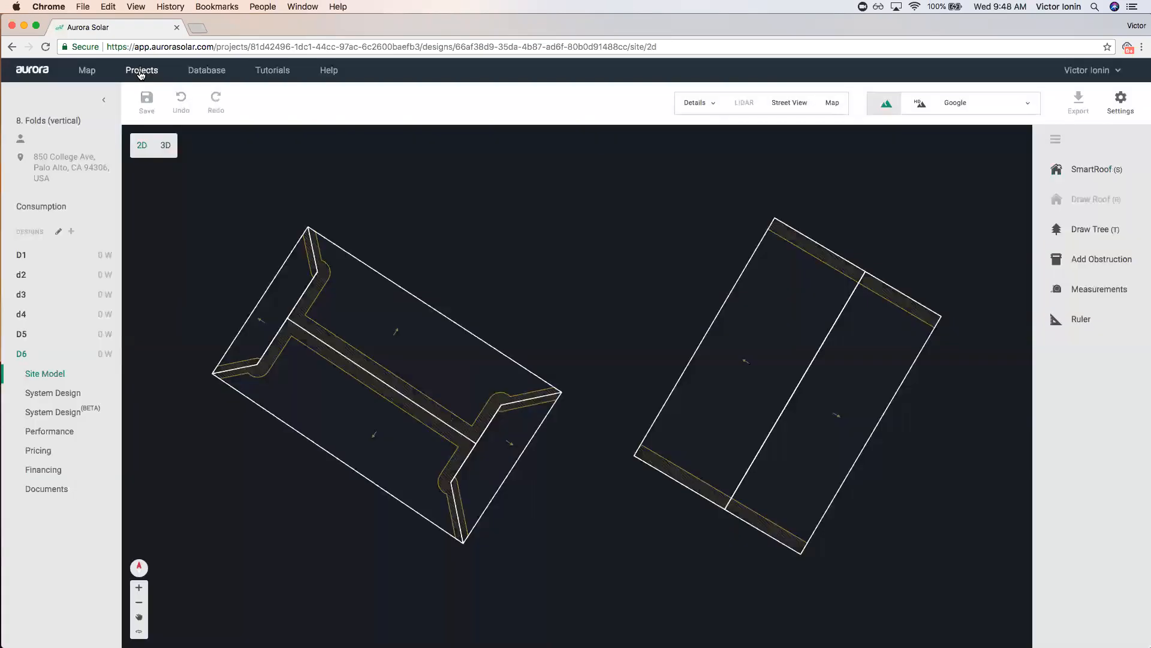
left_click(141, 72)
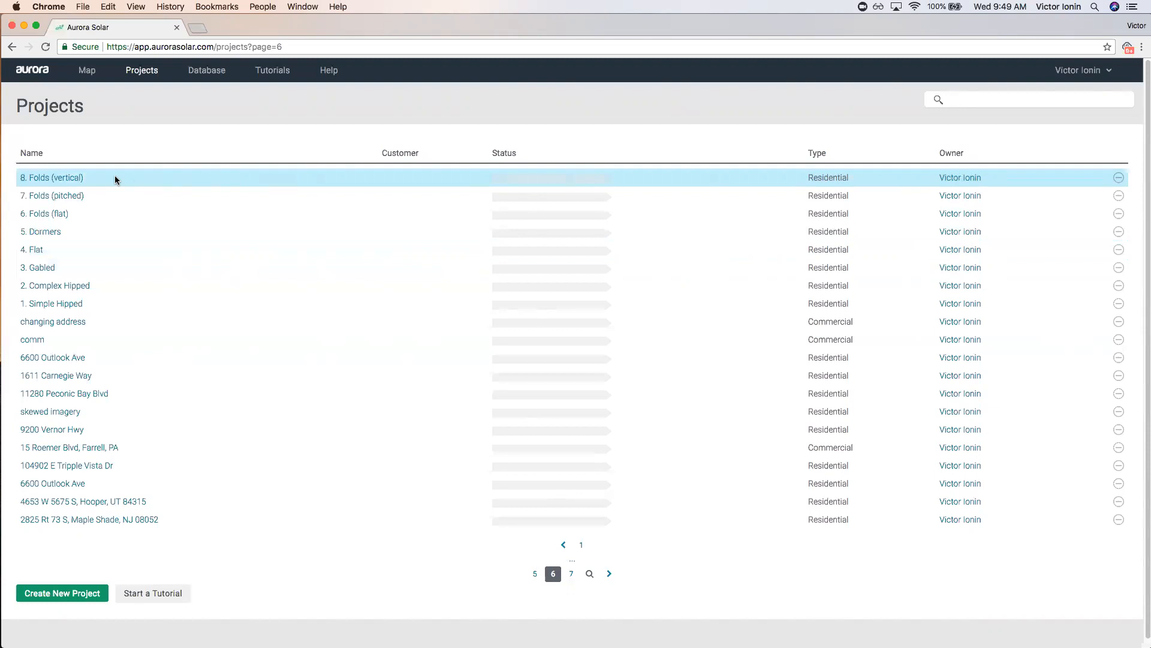
Reopen the D6 site model of 8. Folds (vertical), view the house in Street View, then return to Projects.
left_click(60, 178)
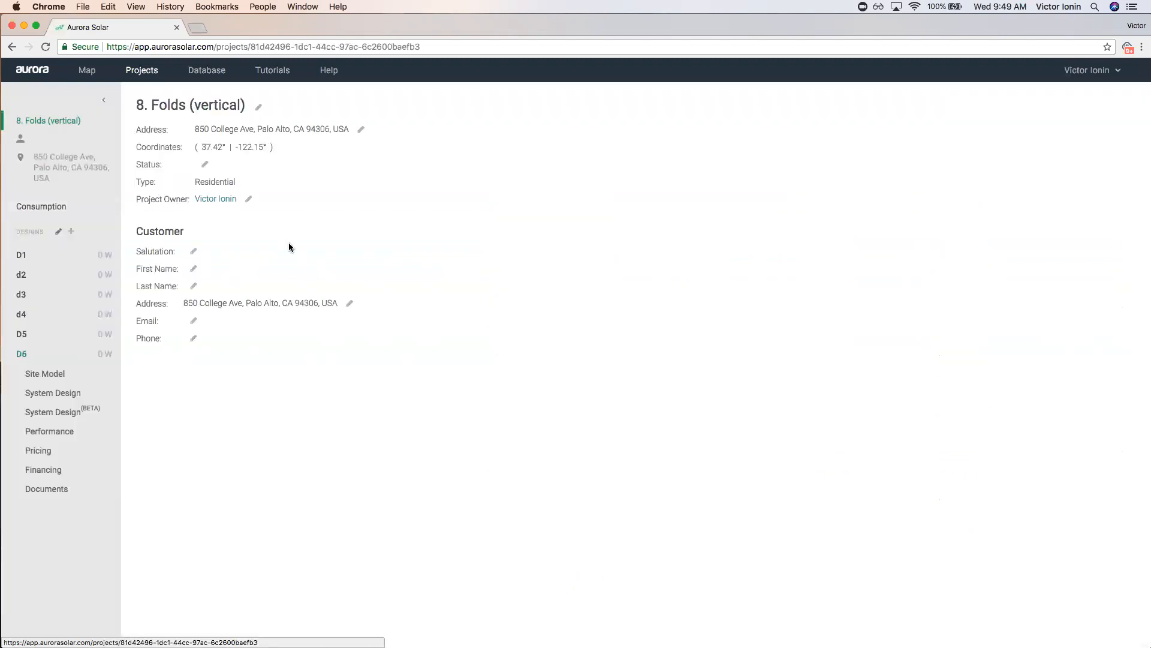
left_click(79, 375)
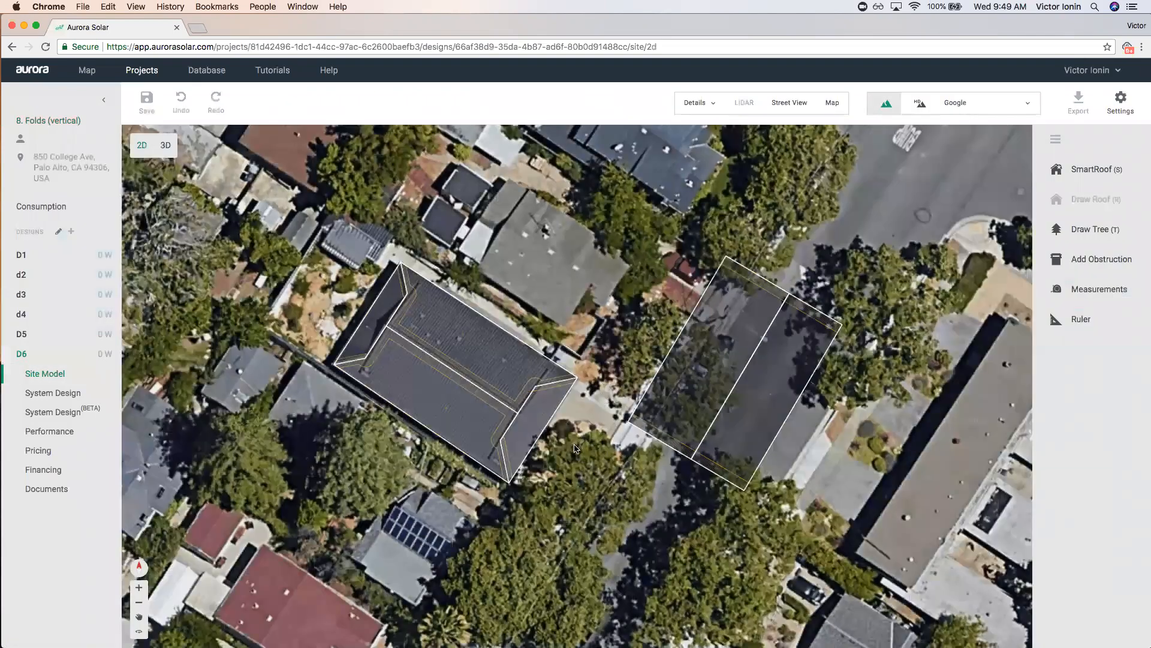
scroll(576, 447, "up", 2)
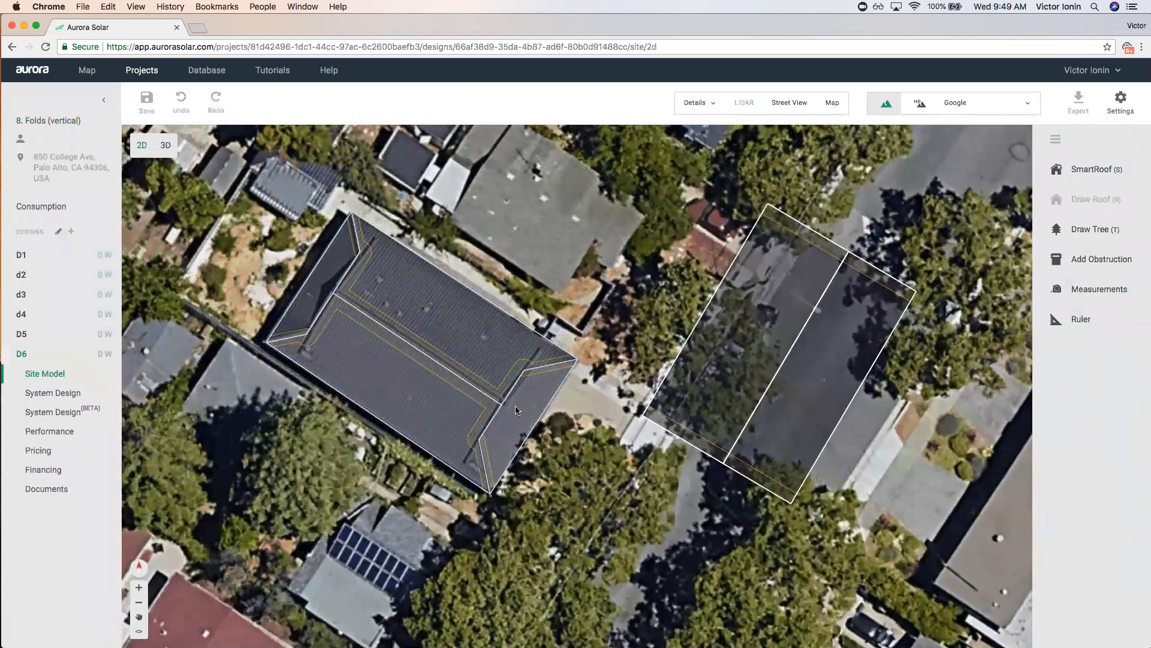
left_click(790, 102)
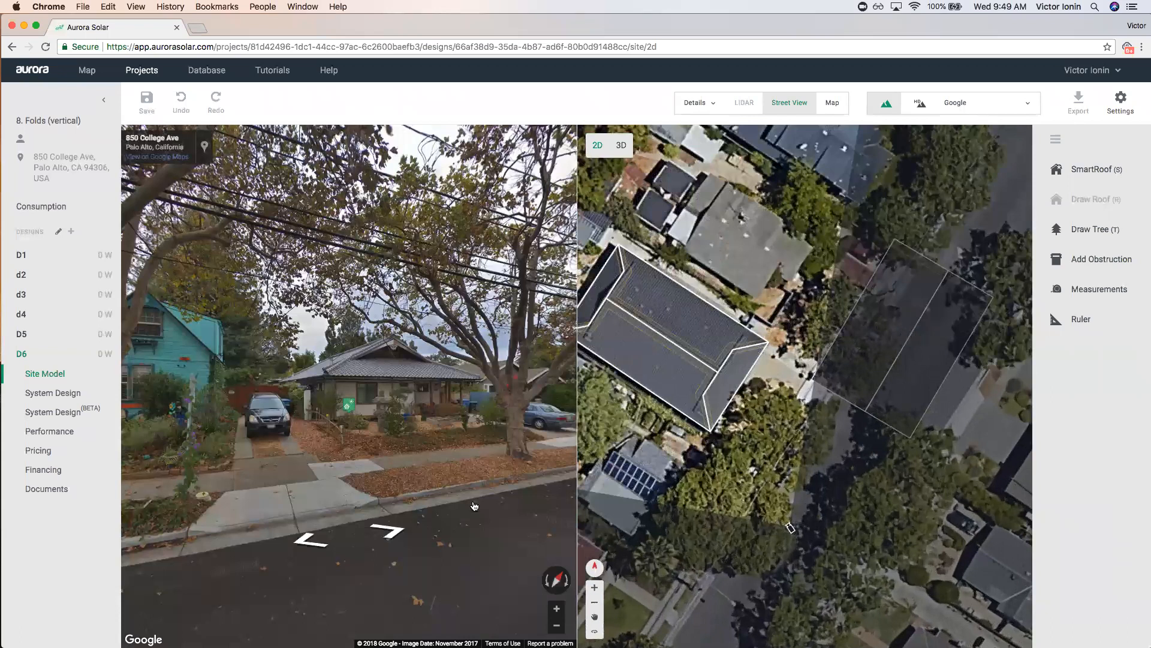
left_click_drag(423, 468, 325, 470)
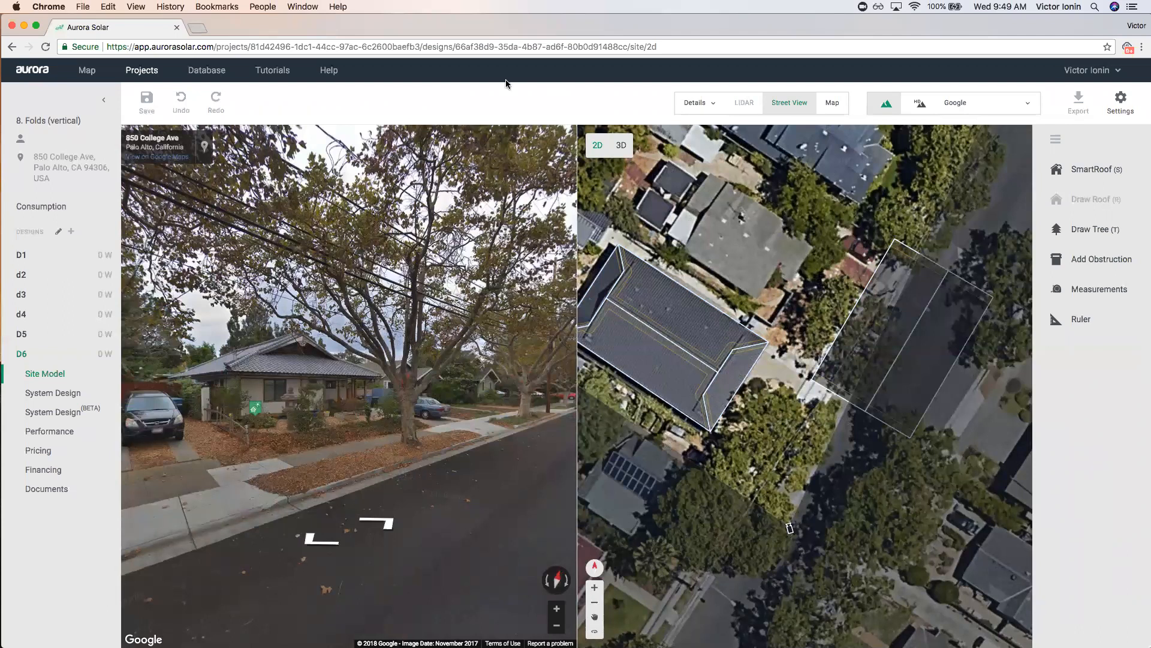
left_click(790, 102)
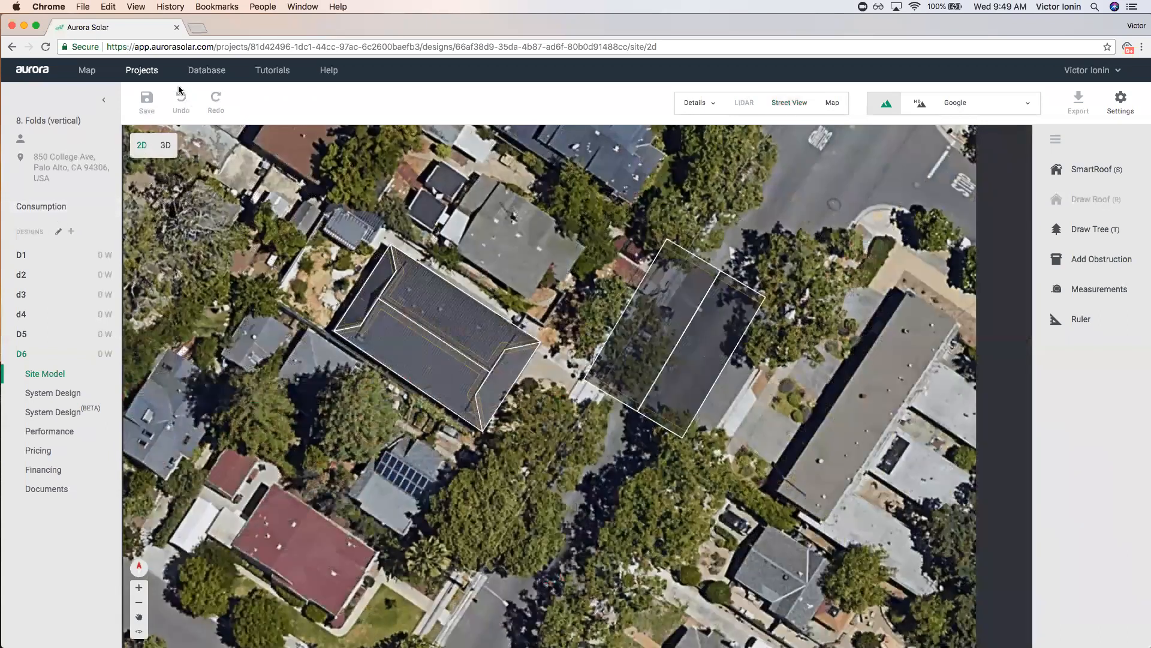
left_click(151, 71)
Open project 9. Converting dormers into roofs and merging of roofs from page 5.
left_click(572, 576)
left_click(553, 576)
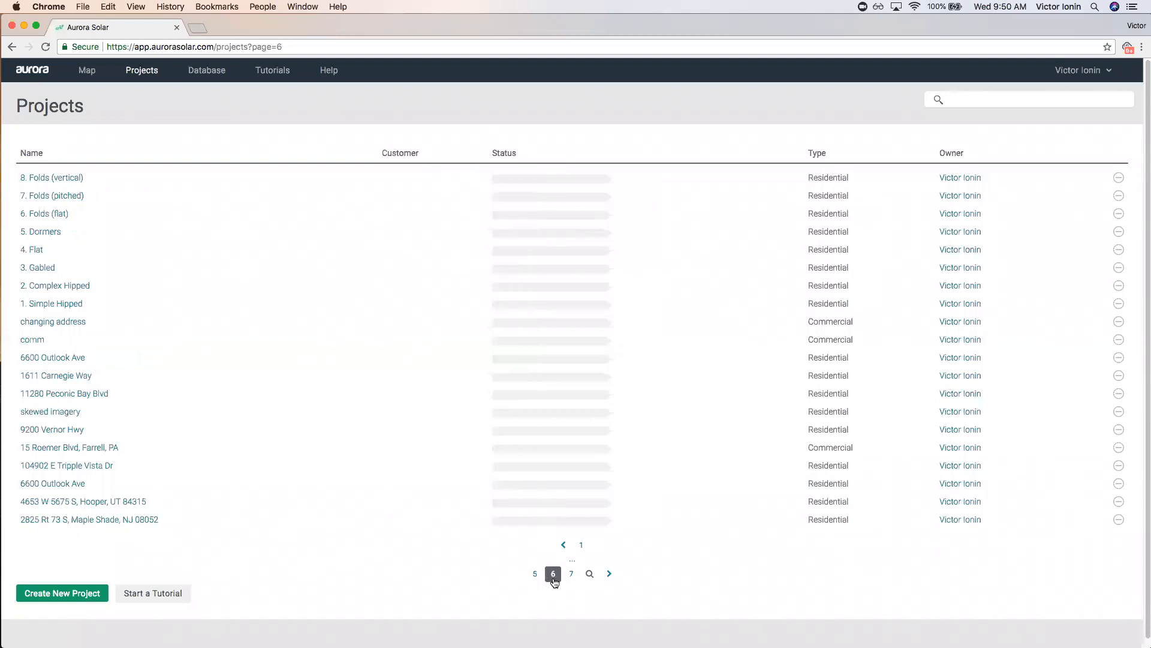
left_click(535, 575)
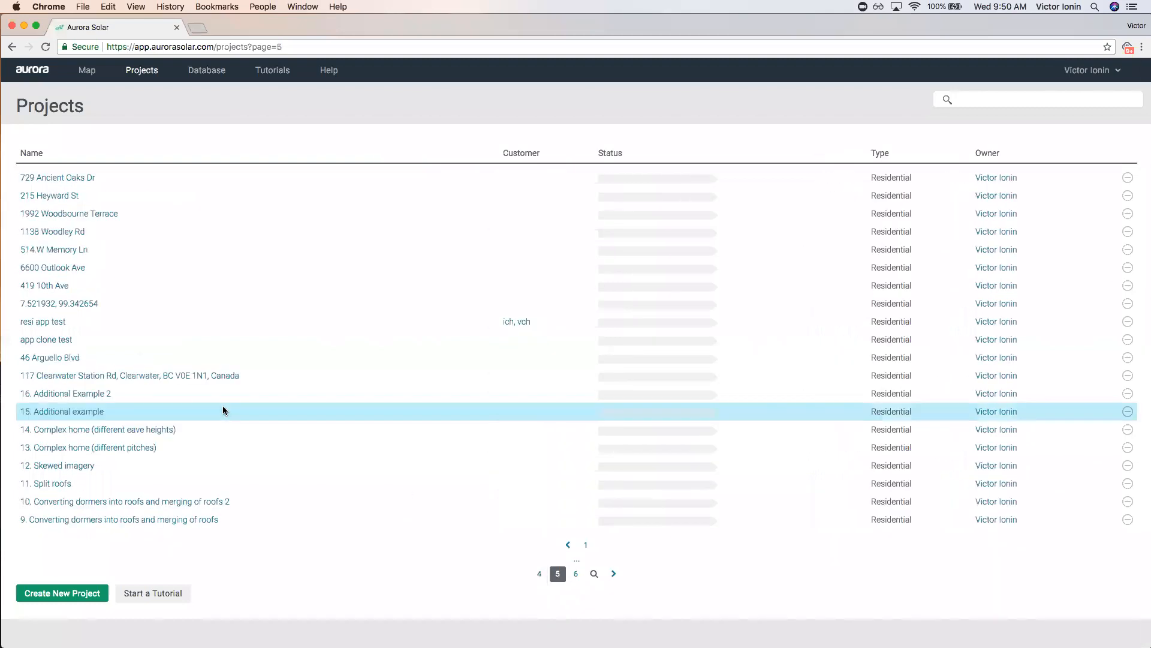
left_click(144, 521)
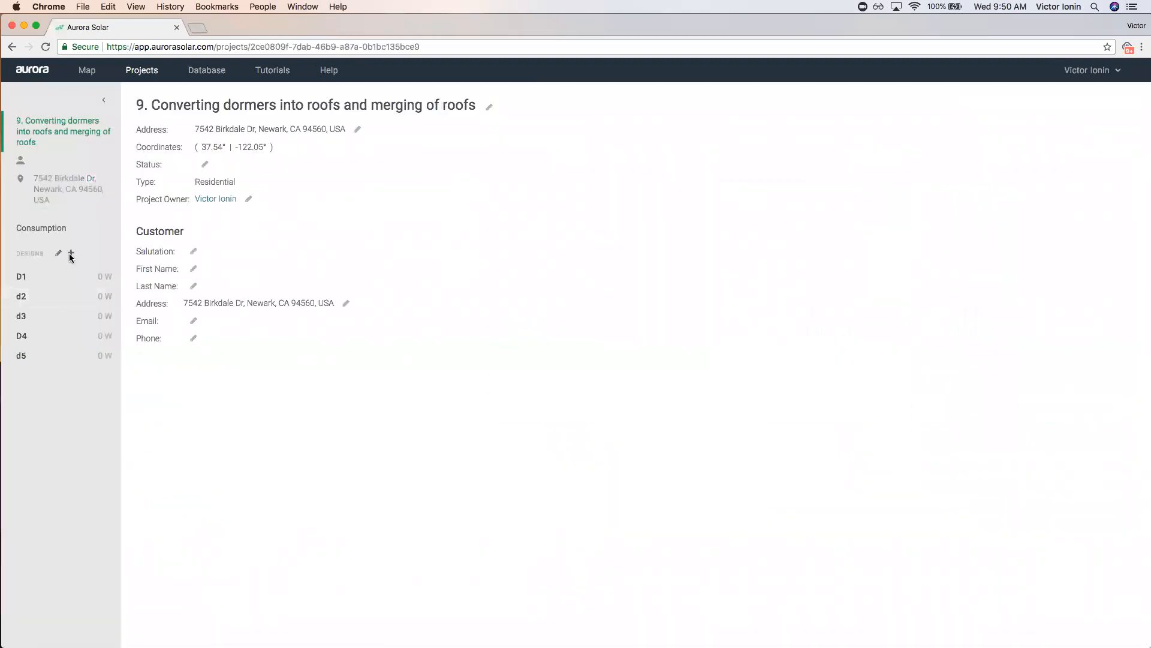
Create a new design named D6 and centre the house roof in the aerial view.
left_click(71, 253)
type("D")
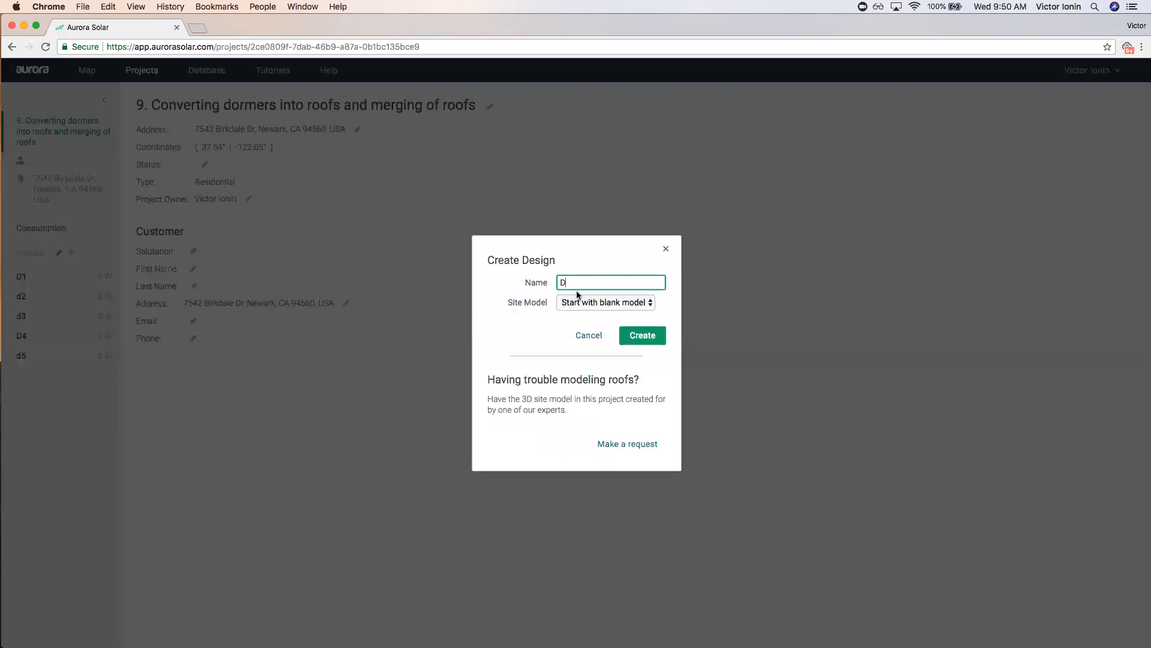
type("6")
left_click(645, 335)
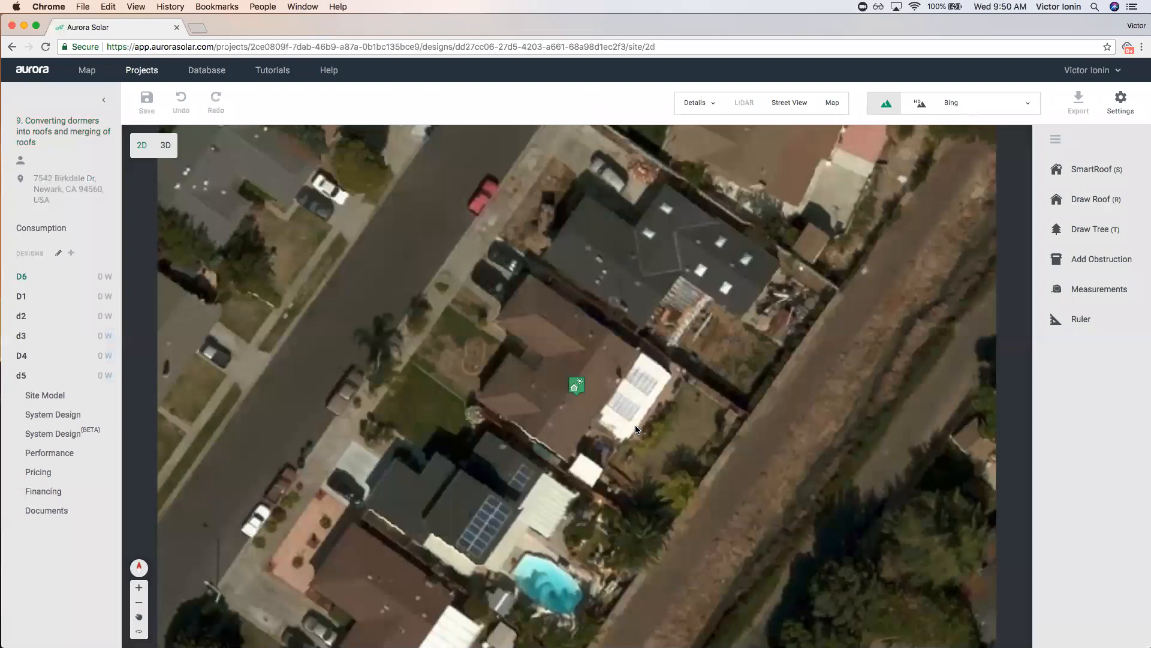
scroll(573, 368, "up", 2)
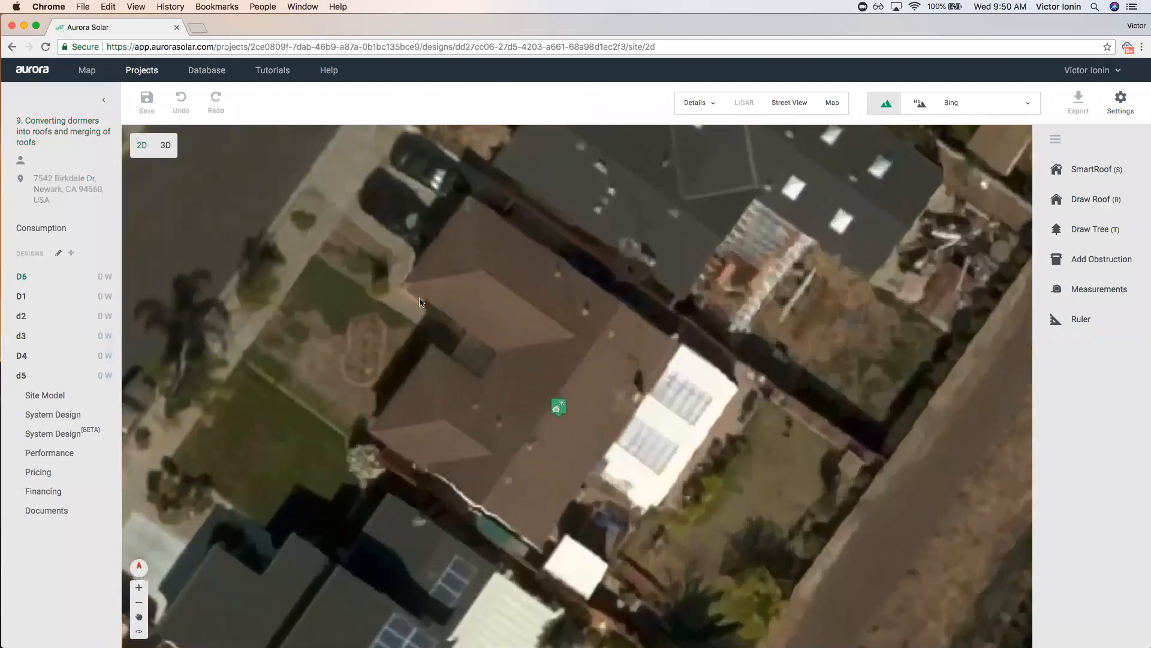
left_click_drag(622, 380, 691, 368)
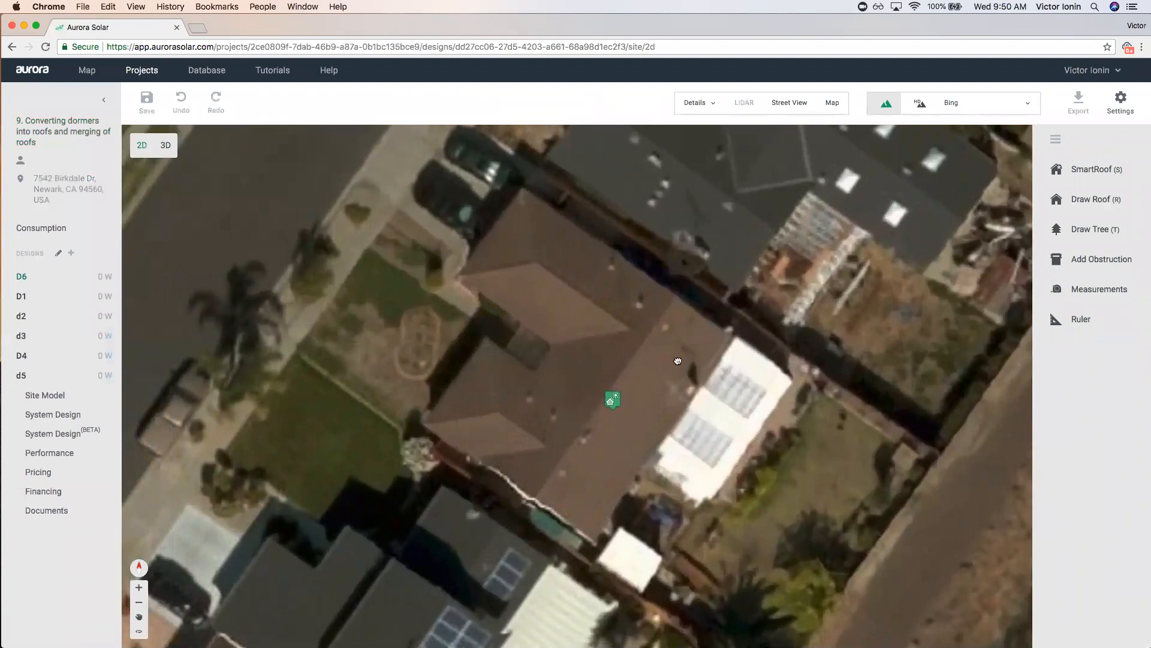
left_click_drag(677, 361, 693, 371)
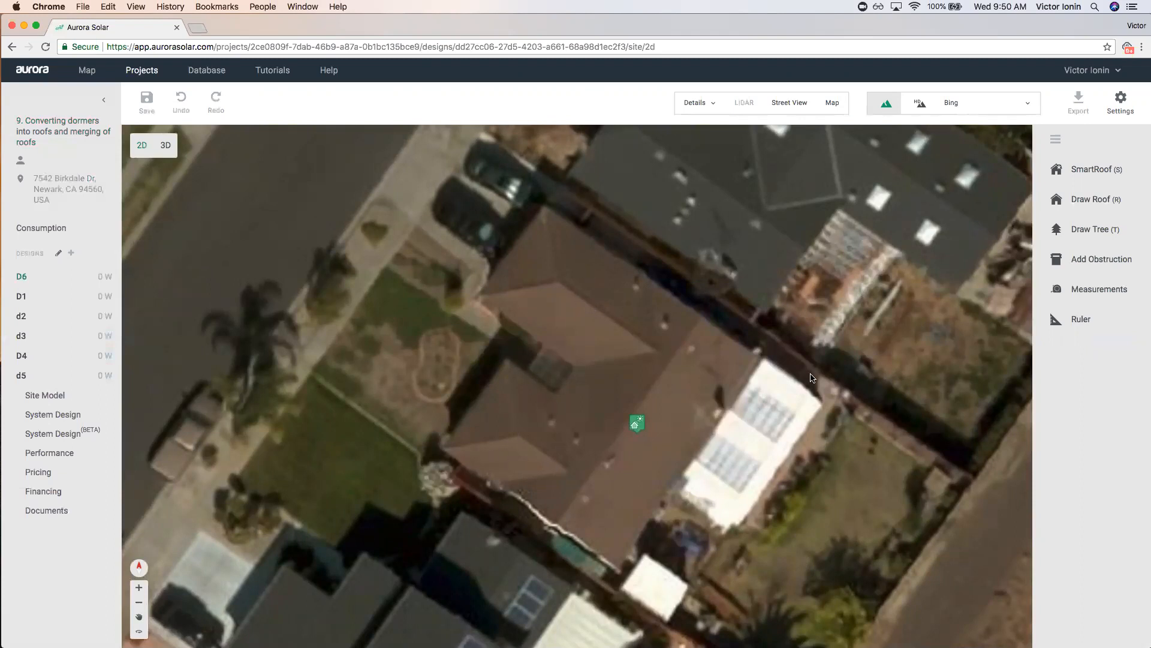
left_click(1088, 170)
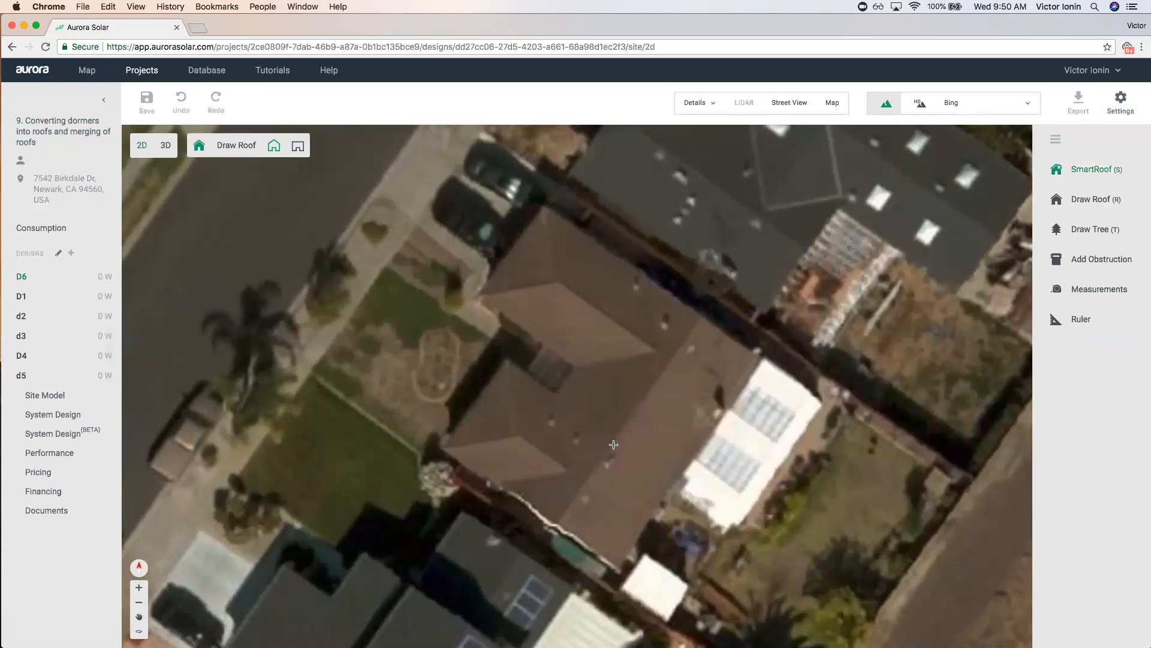
Outline the long four-corner SmartRoof over the house and make both end edges gables.
left_click(619, 566)
left_click(758, 357)
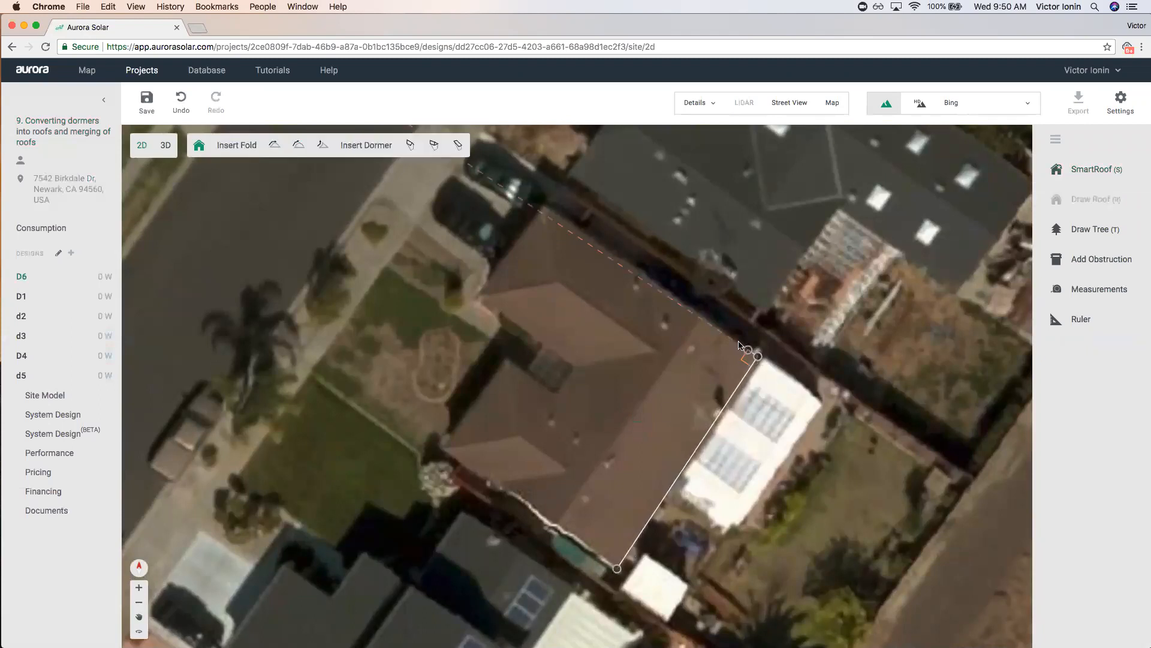
left_click(635, 274)
left_click(493, 485)
left_click(617, 567)
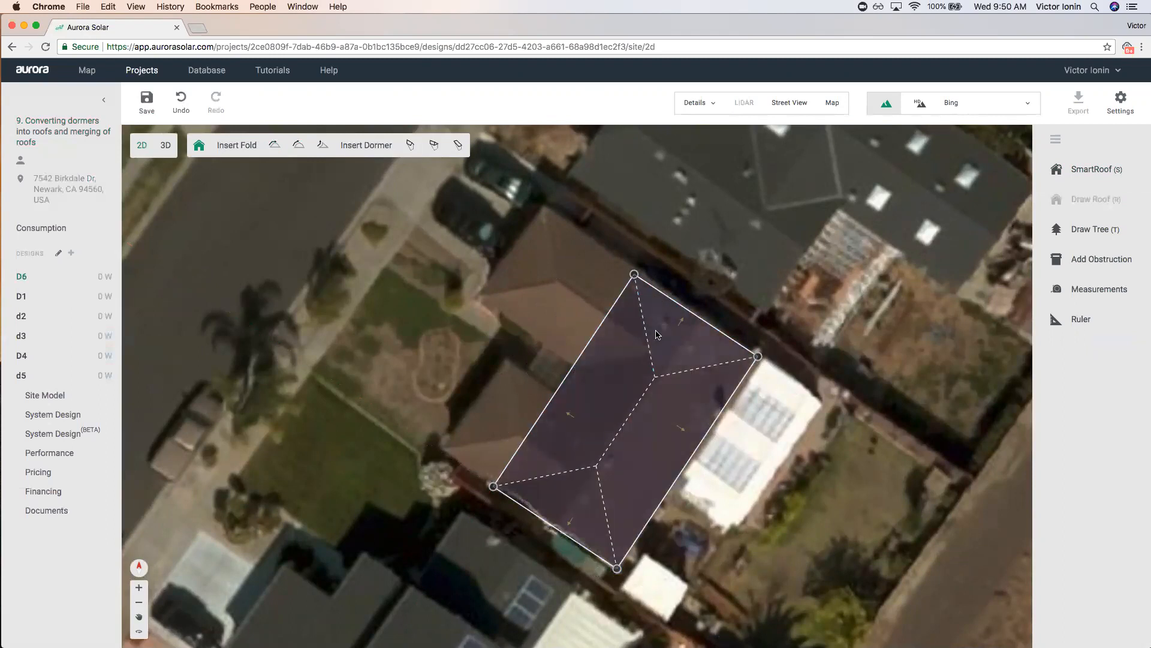
left_click(690, 311)
left_click(719, 264)
left_click(542, 519)
left_click(527, 547)
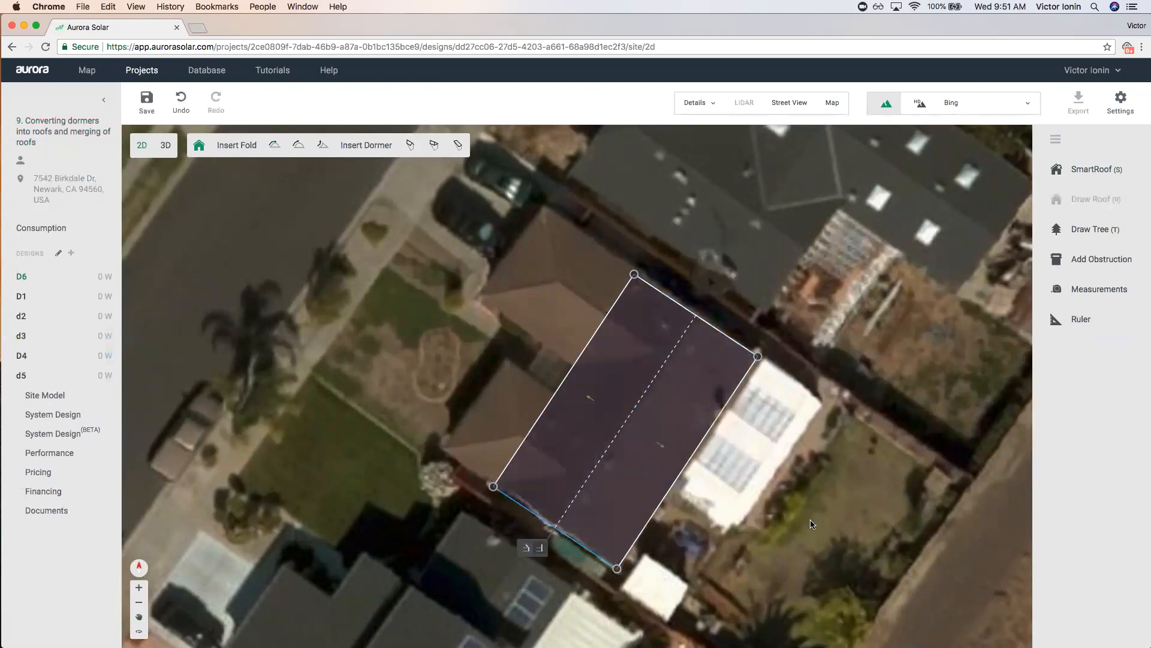
left_click_drag(676, 301, 679, 296)
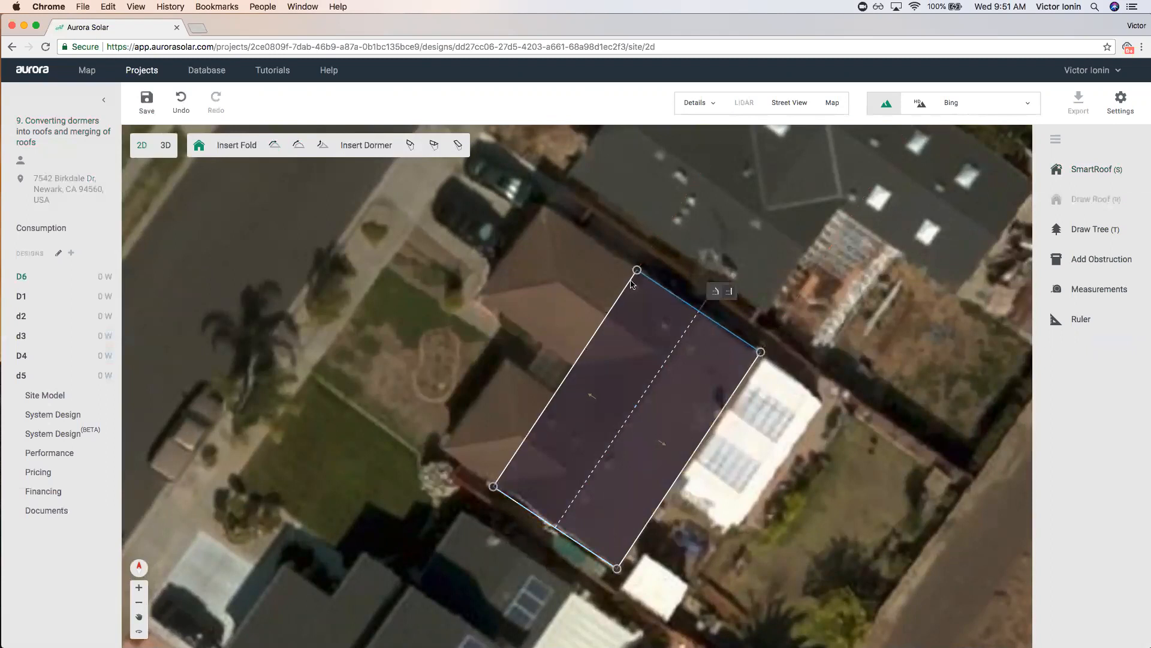
Insert two hipped dormers and stretch them outward into wings on the roof's left side.
left_click(434, 146)
left_click(655, 352)
left_click_drag(623, 295, 548, 210)
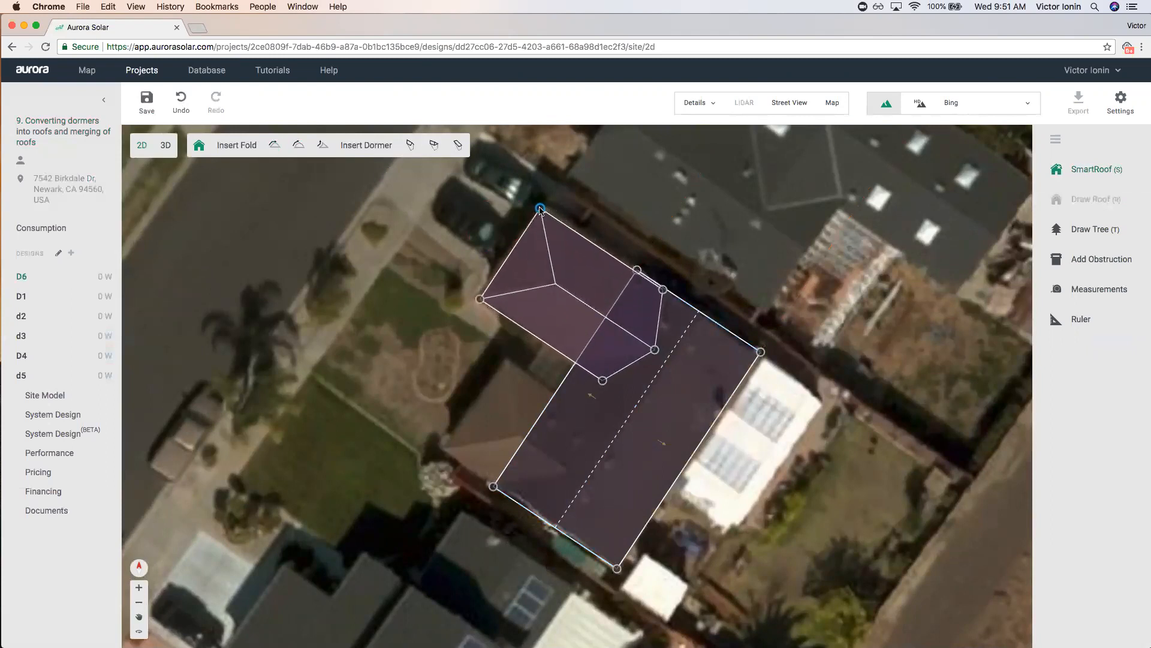
left_click_drag(602, 381, 579, 362)
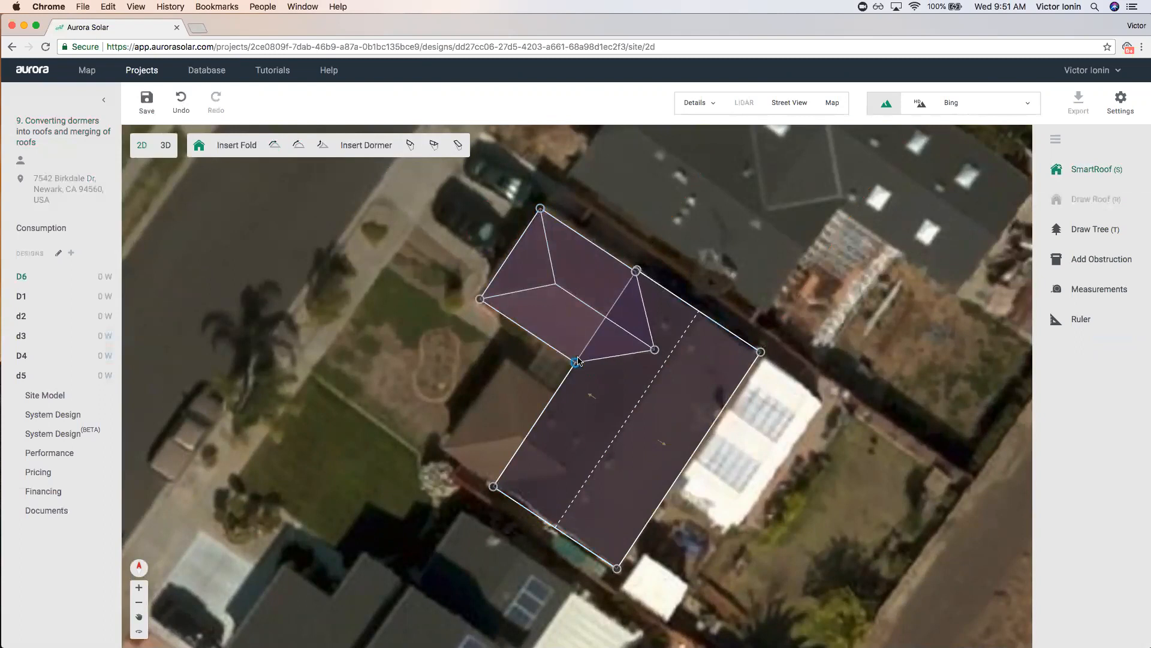
left_click(433, 146)
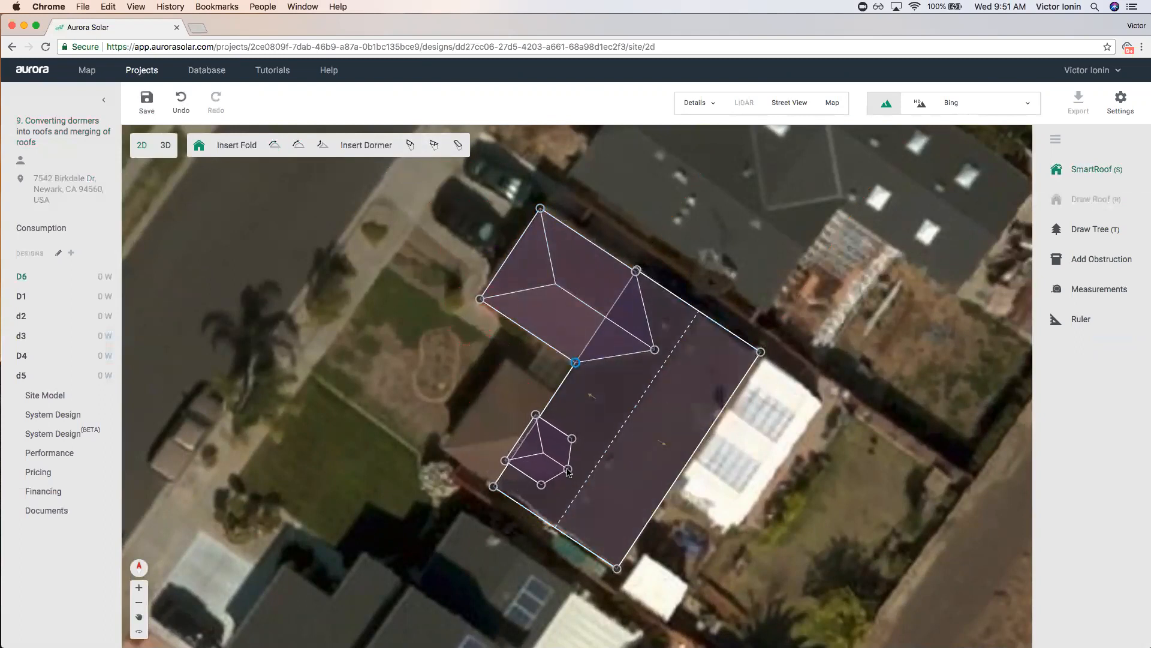
left_click_drag(533, 413, 505, 360)
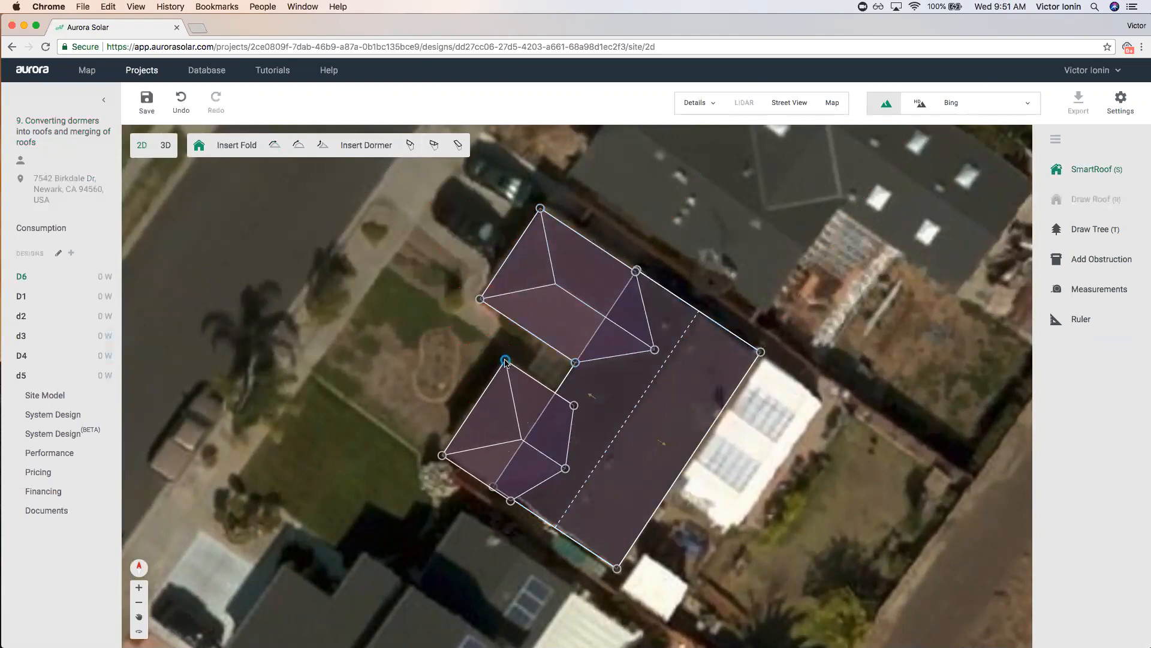
left_click_drag(576, 407, 498, 398)
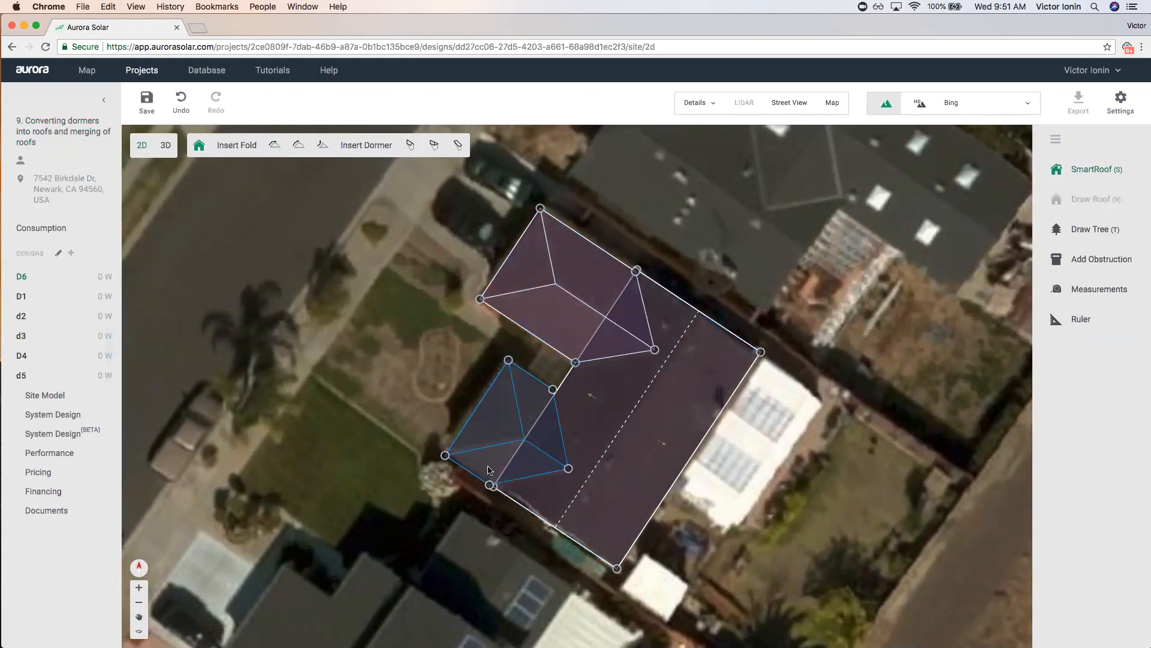
left_click(410, 351)
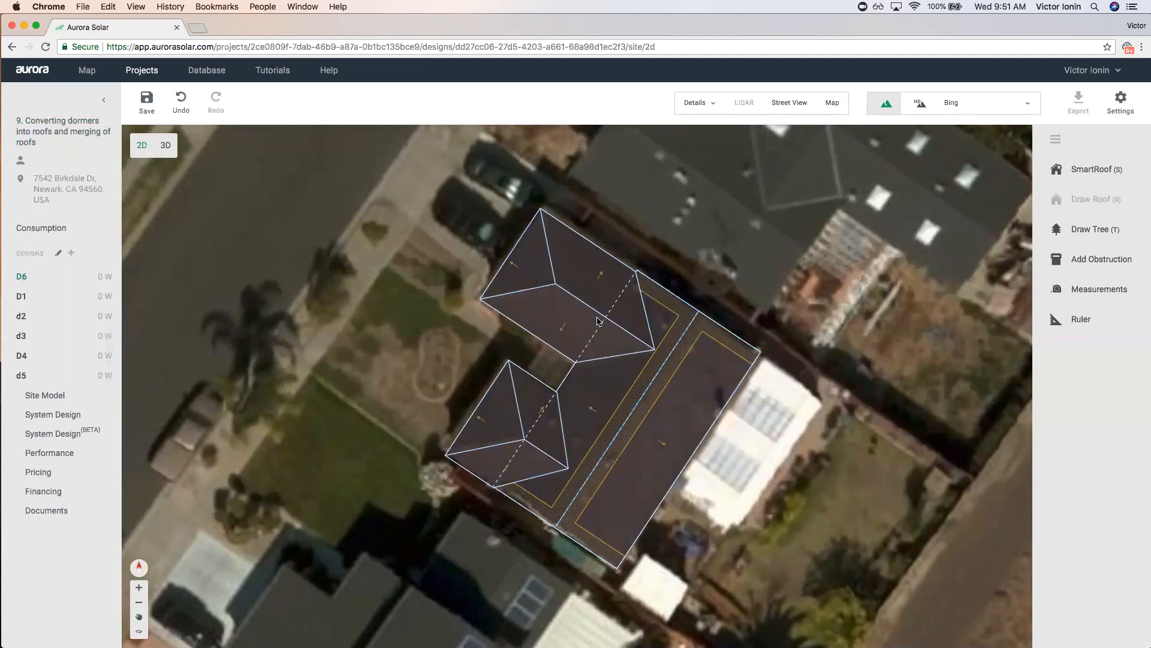
Outline a four-corner SmartRoof over the upper house and turn both hip ends into gables.
scroll(598, 322, "down", 1)
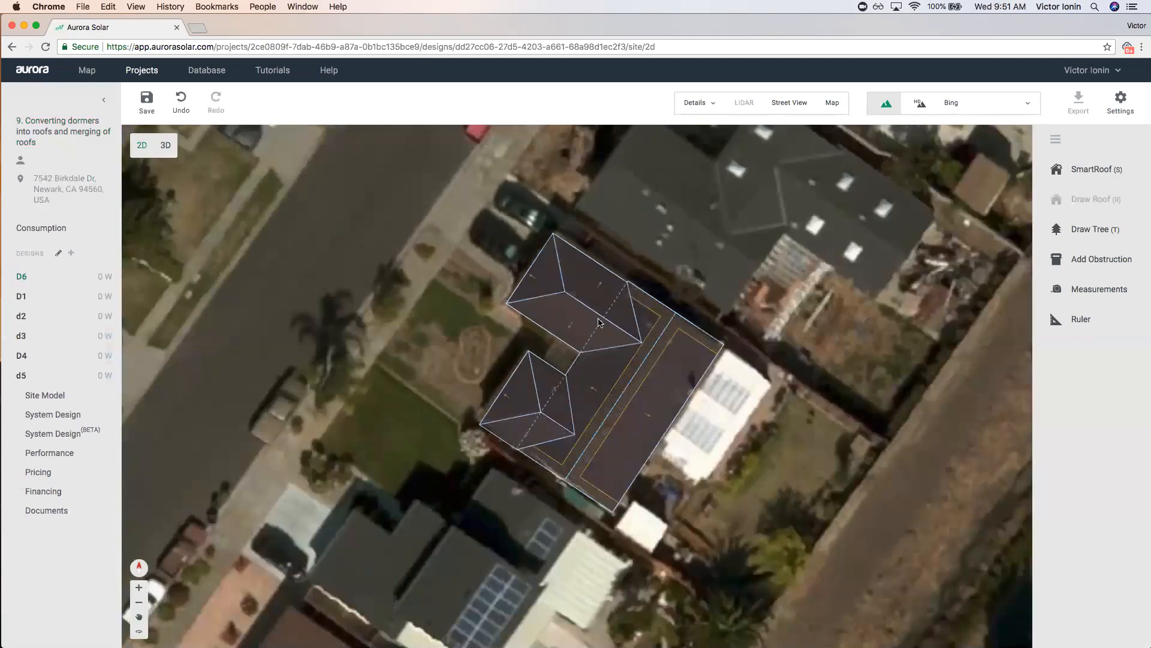
scroll(384, 255, "down", 3)
scroll(561, 204, "up", 4)
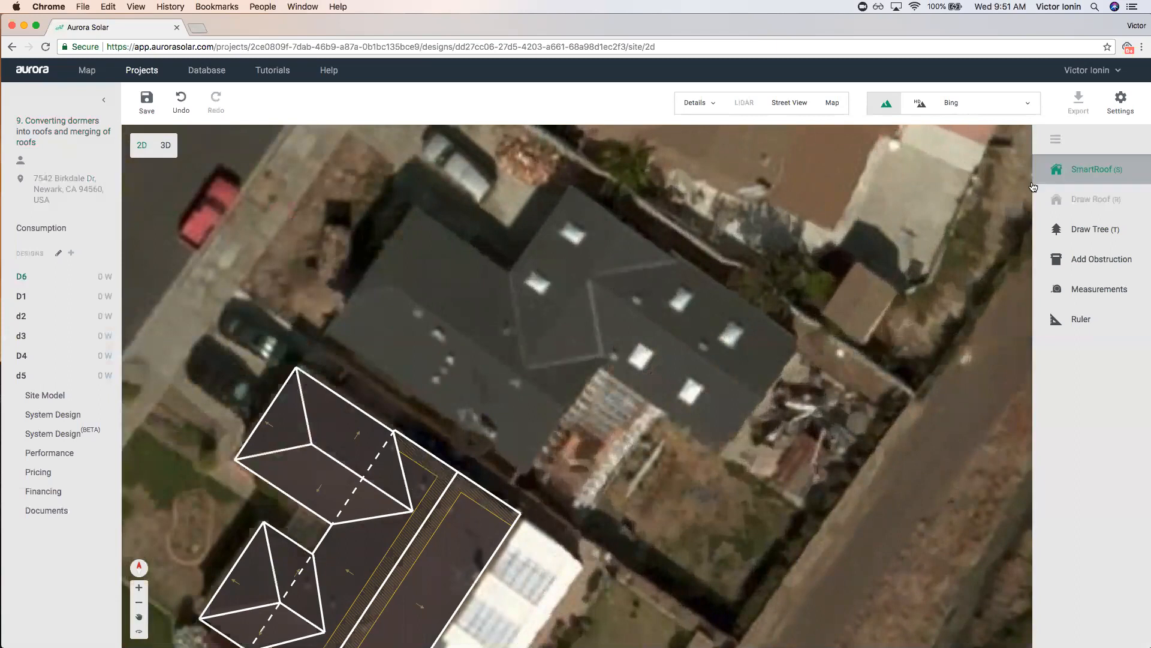
left_click(1086, 169)
left_click(414, 205)
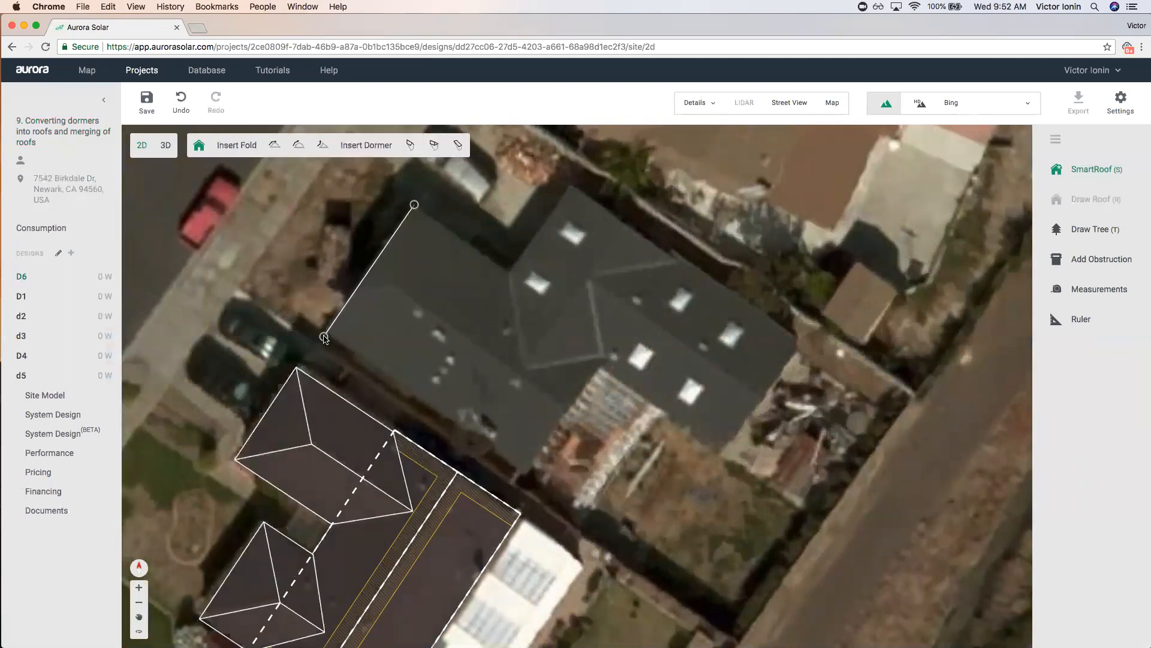
left_click(326, 334)
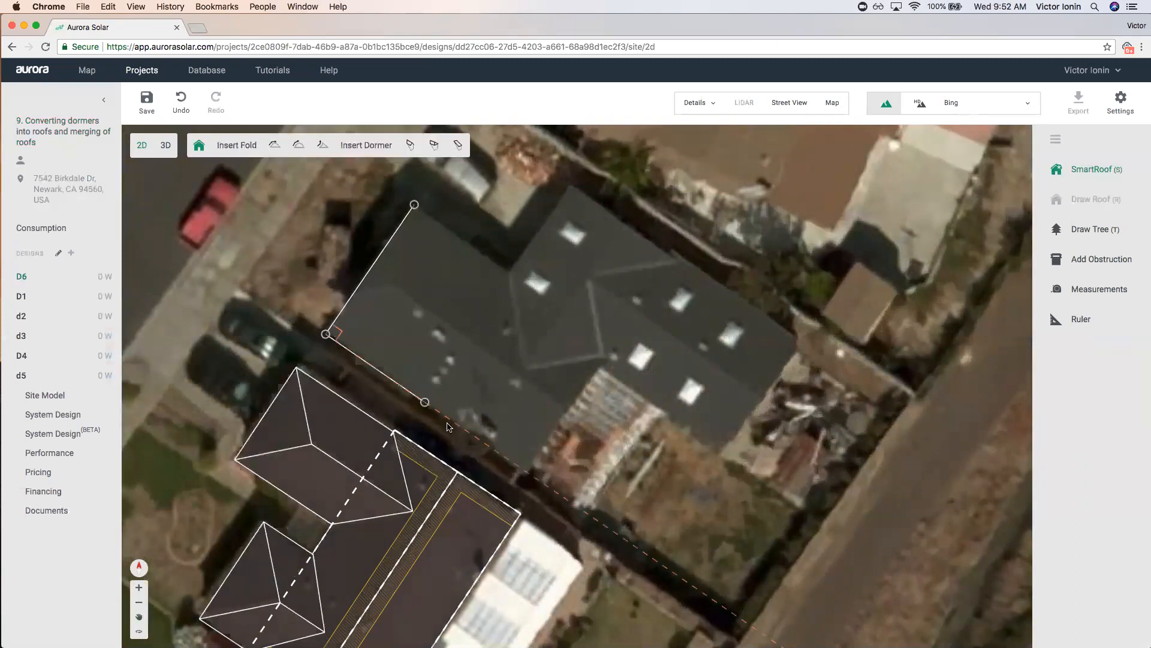
left_click(524, 471)
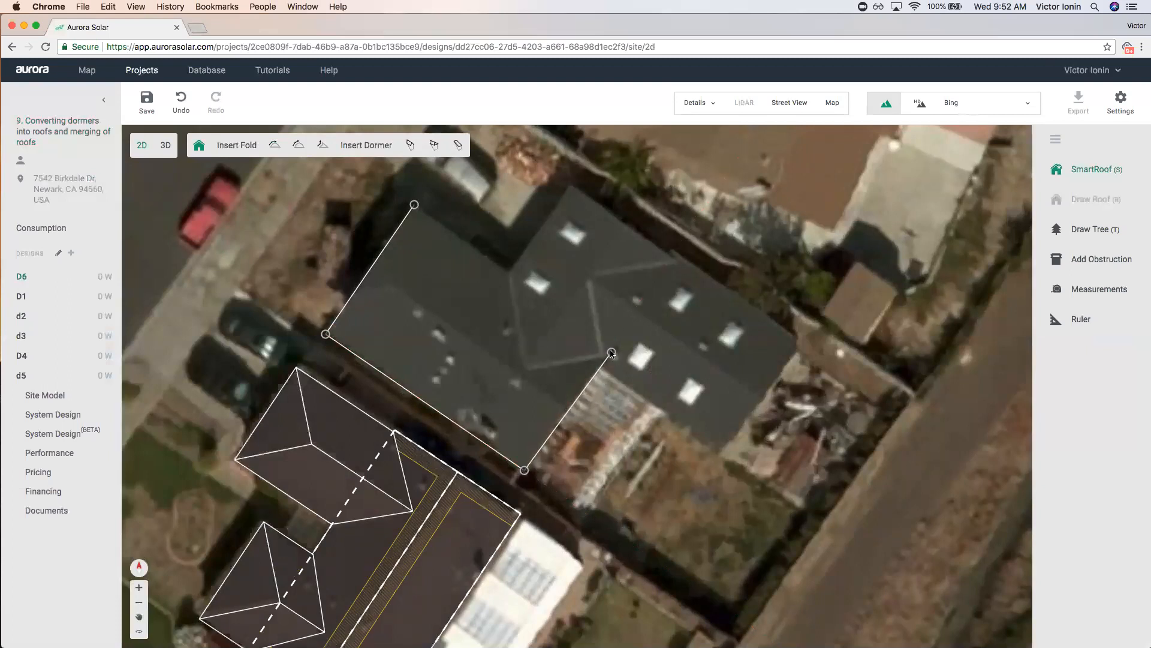
left_click(613, 341)
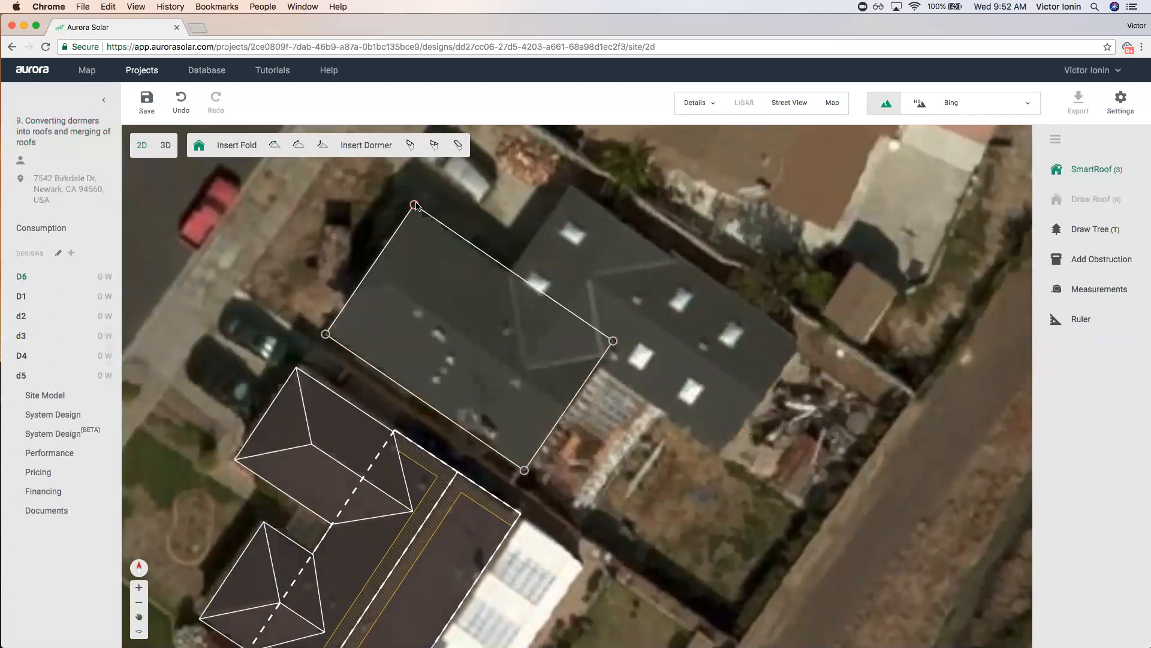
left_click(414, 205)
left_click(343, 222)
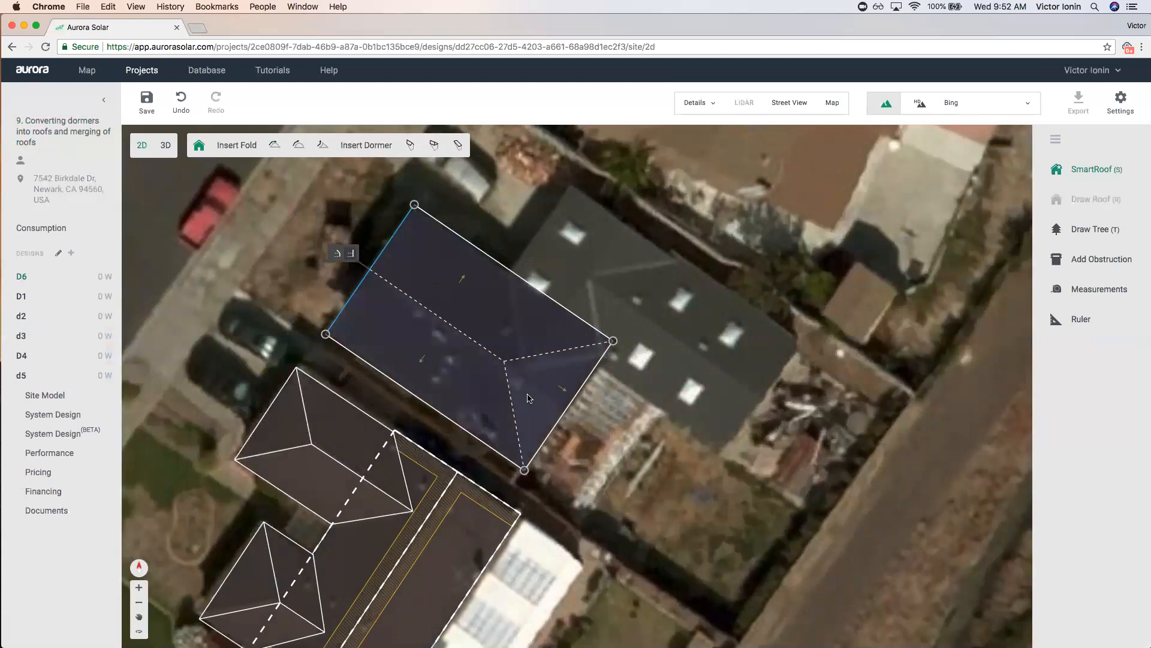
mouse_move(569, 405)
left_click(613, 424)
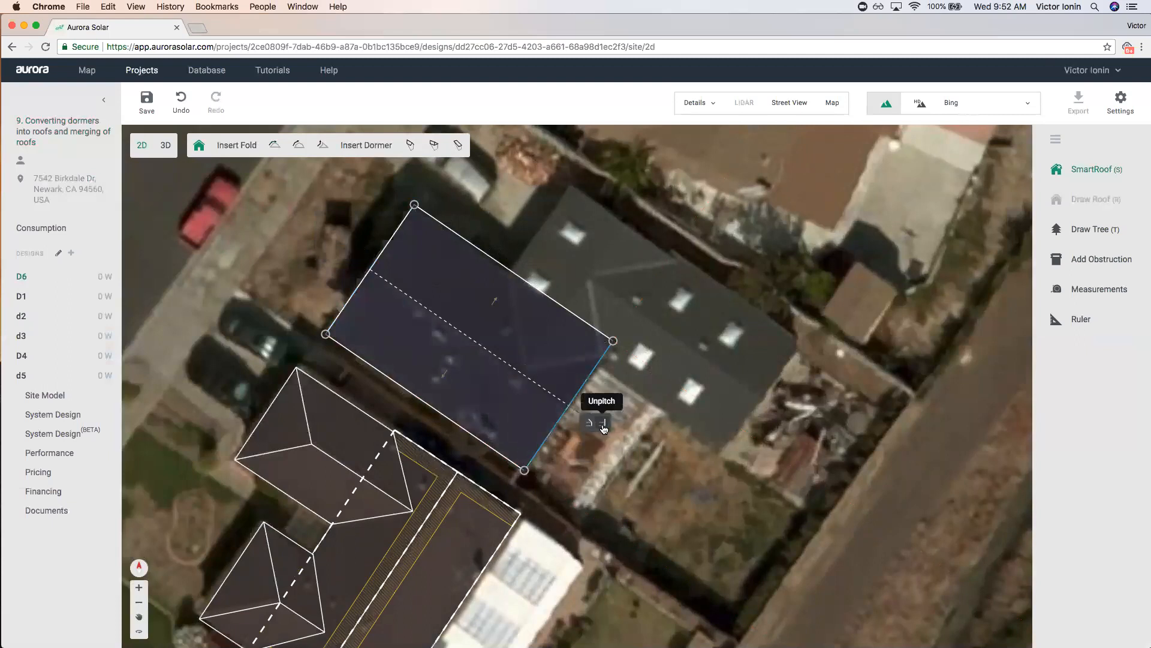
Insert a gabled dormer and stretch it out to the roof edges.
left_click(411, 151)
left_click(543, 285)
left_click_drag(544, 284, 570, 189)
left_click_drag(490, 304, 510, 273)
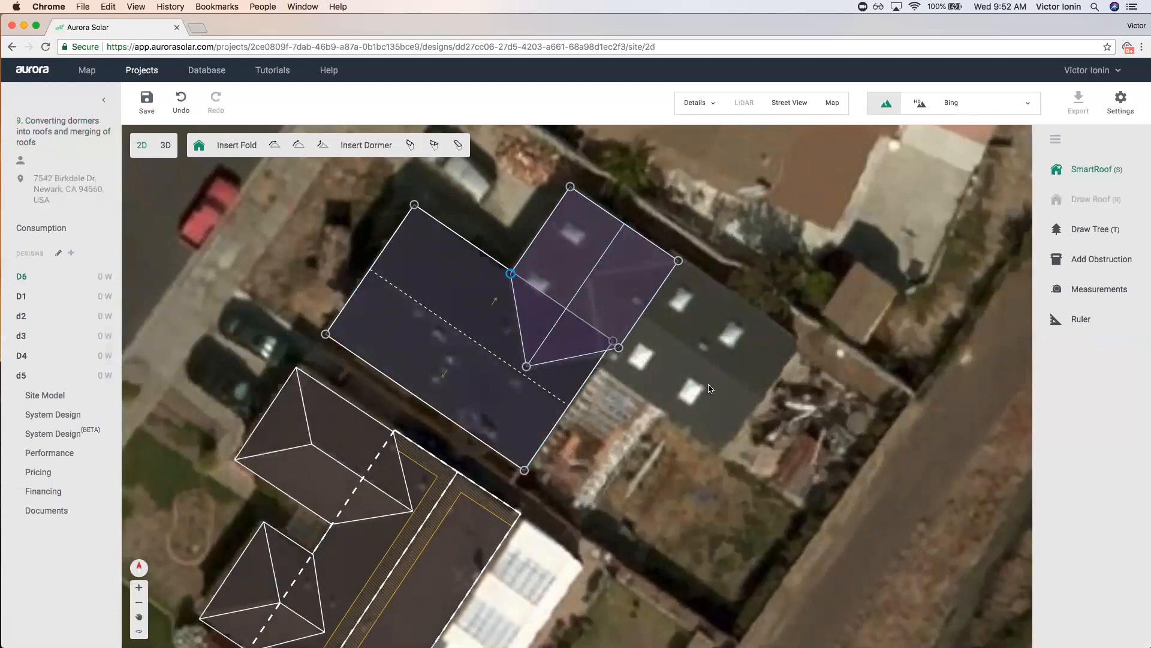
Convert the gabled dormer into a separate roof, accepting its base height.
left_click(411, 146)
left_click(609, 286)
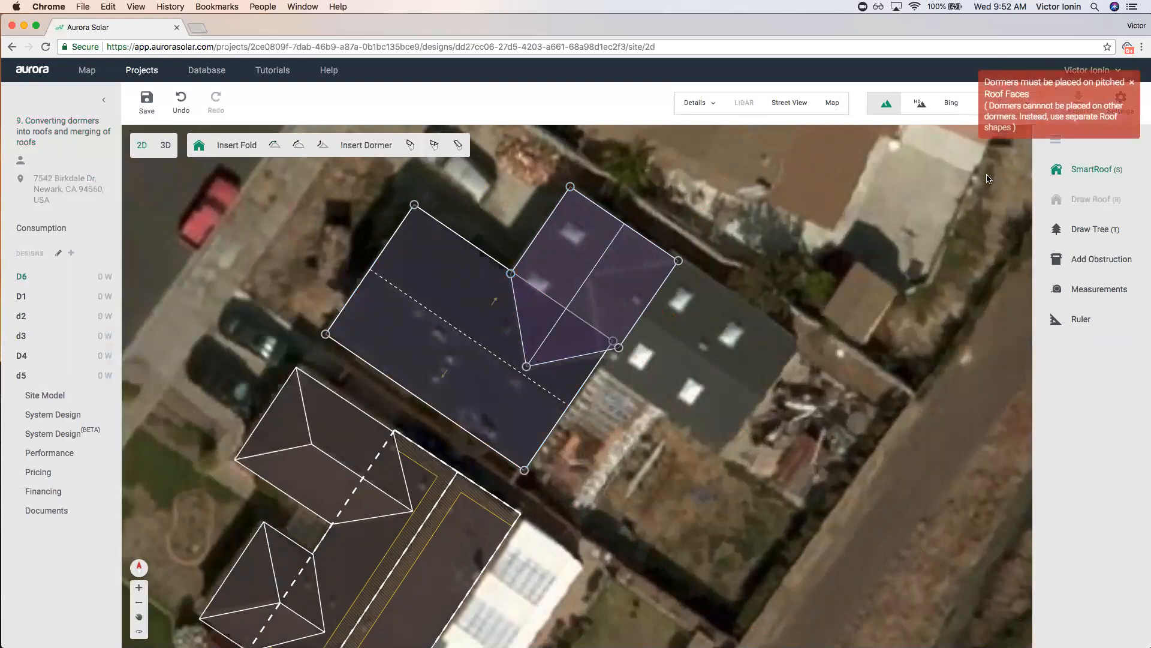
left_click(591, 267)
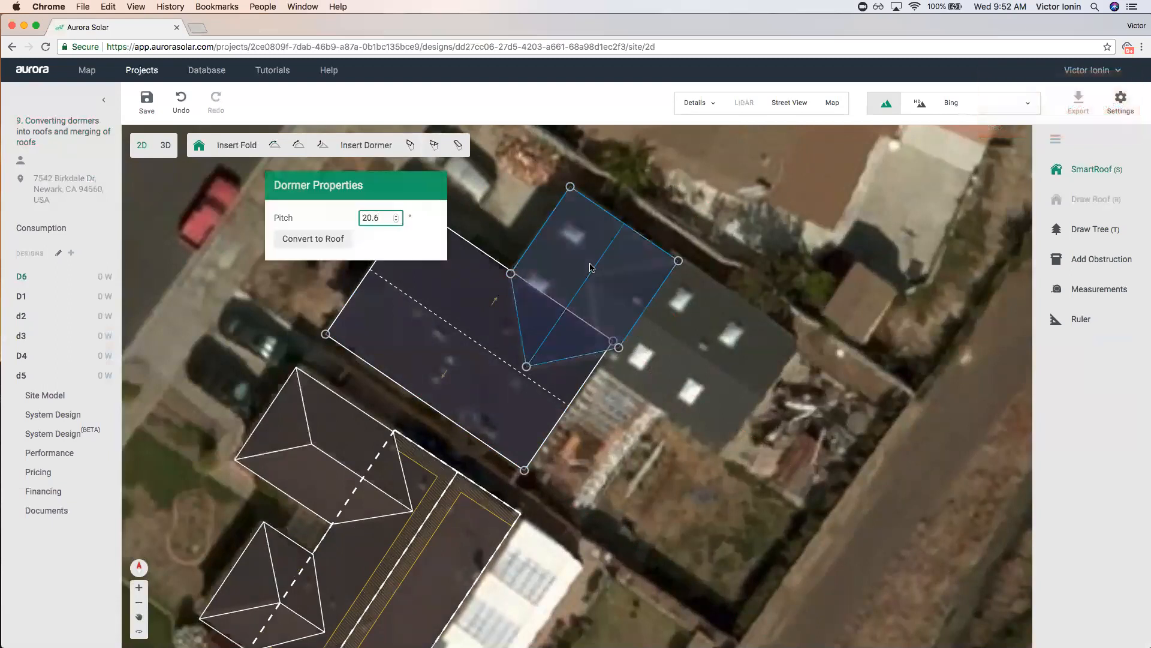
left_click(348, 241)
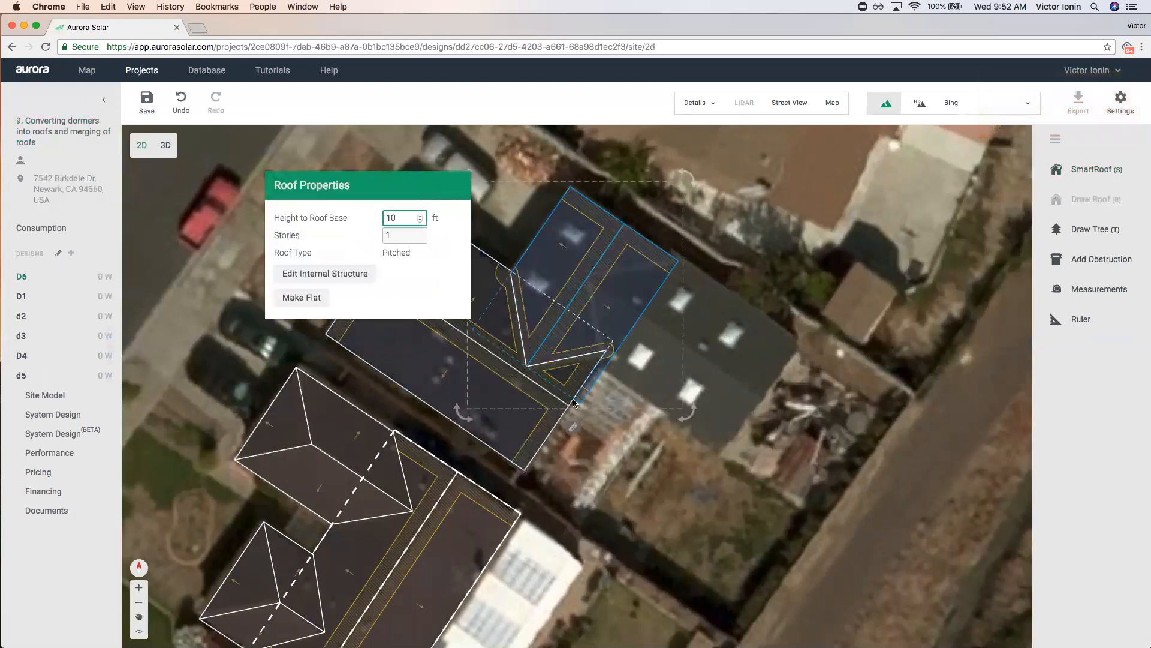
left_click(592, 253)
left_click(573, 428)
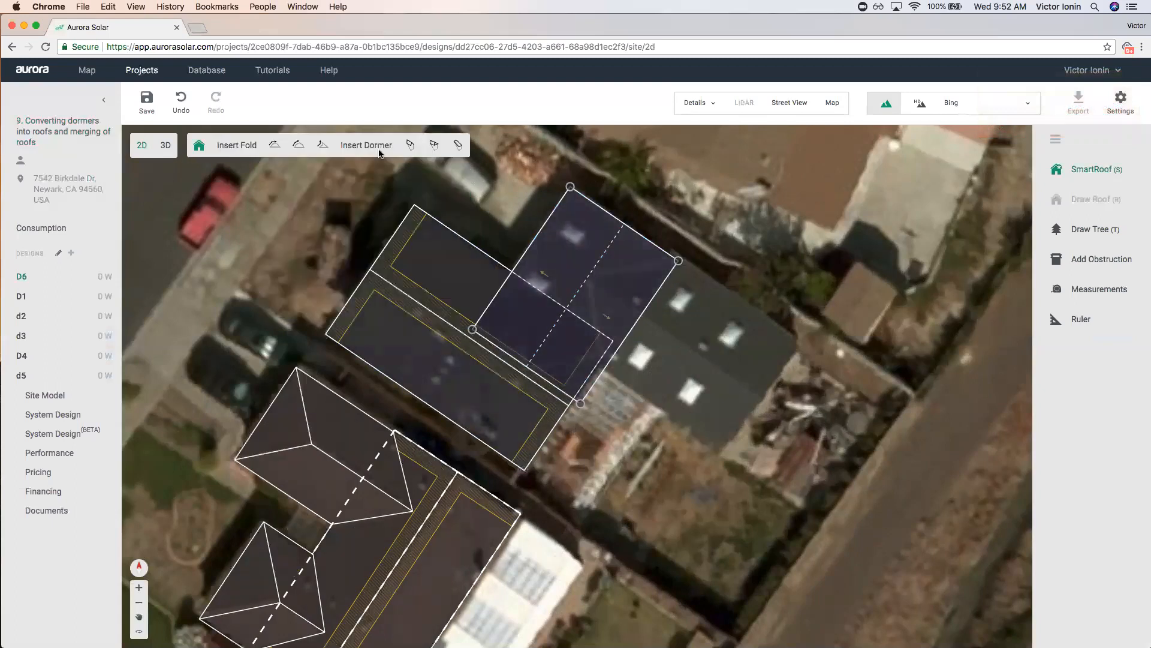
Insert another dormer stretched over the roof section to the right as a new wing.
left_click(410, 145)
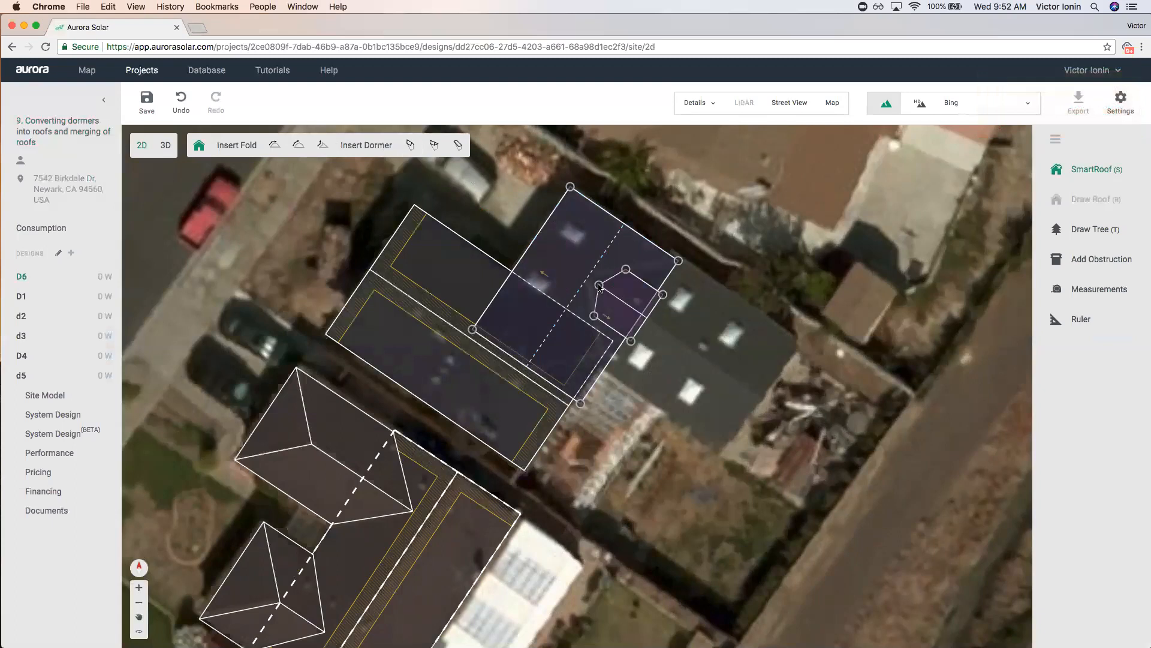
left_click(594, 282)
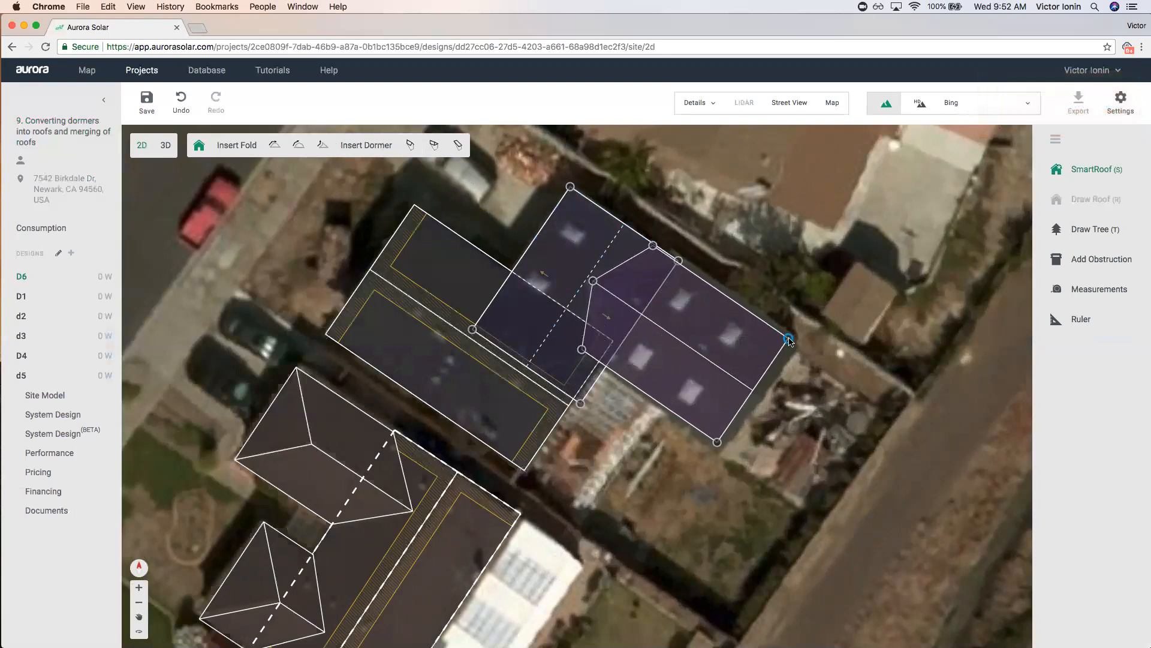
left_click(796, 342)
left_click(679, 260)
left_click(688, 476)
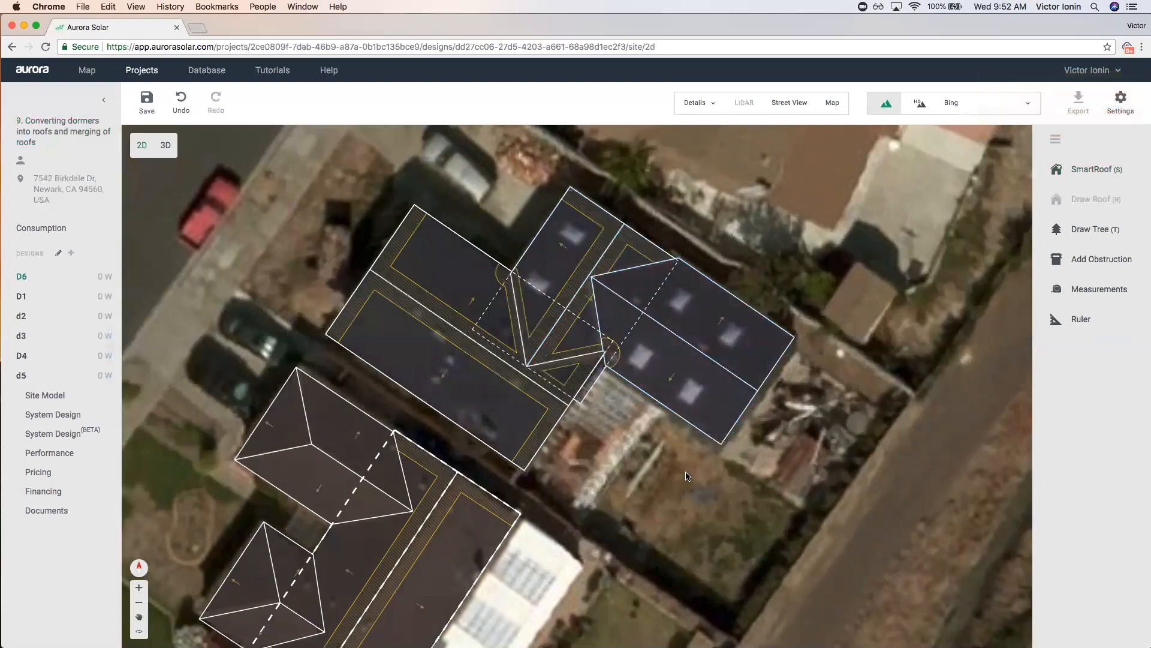
scroll(652, 464, "down", 3)
left_click_drag(642, 466, 741, 400)
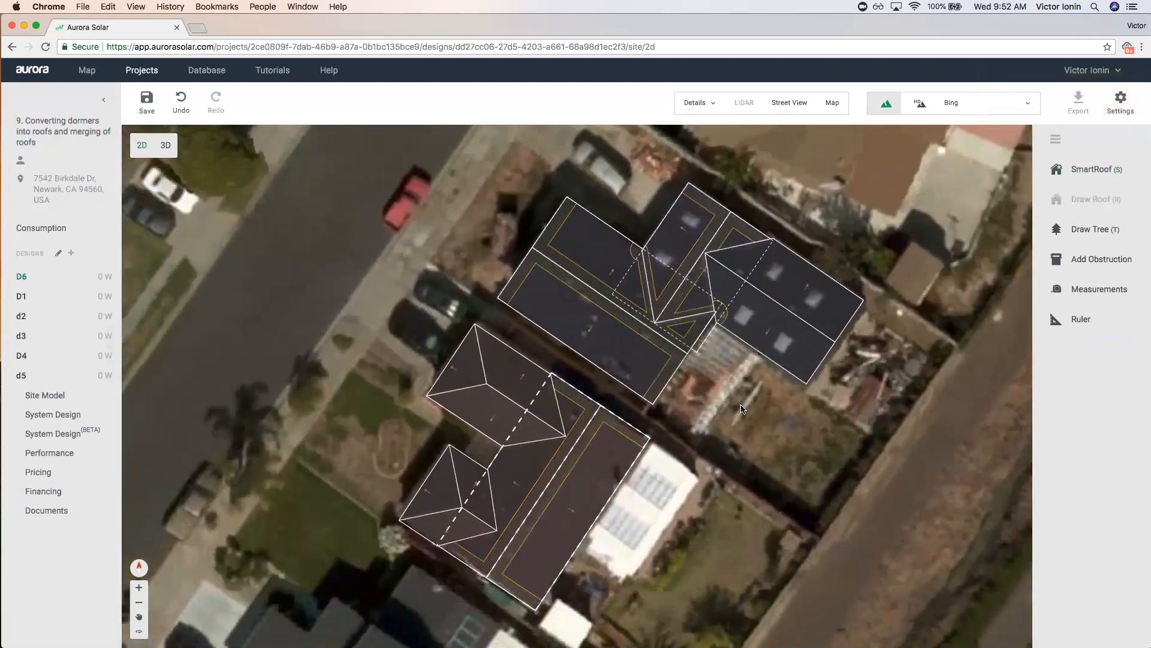
double_click(551, 435)
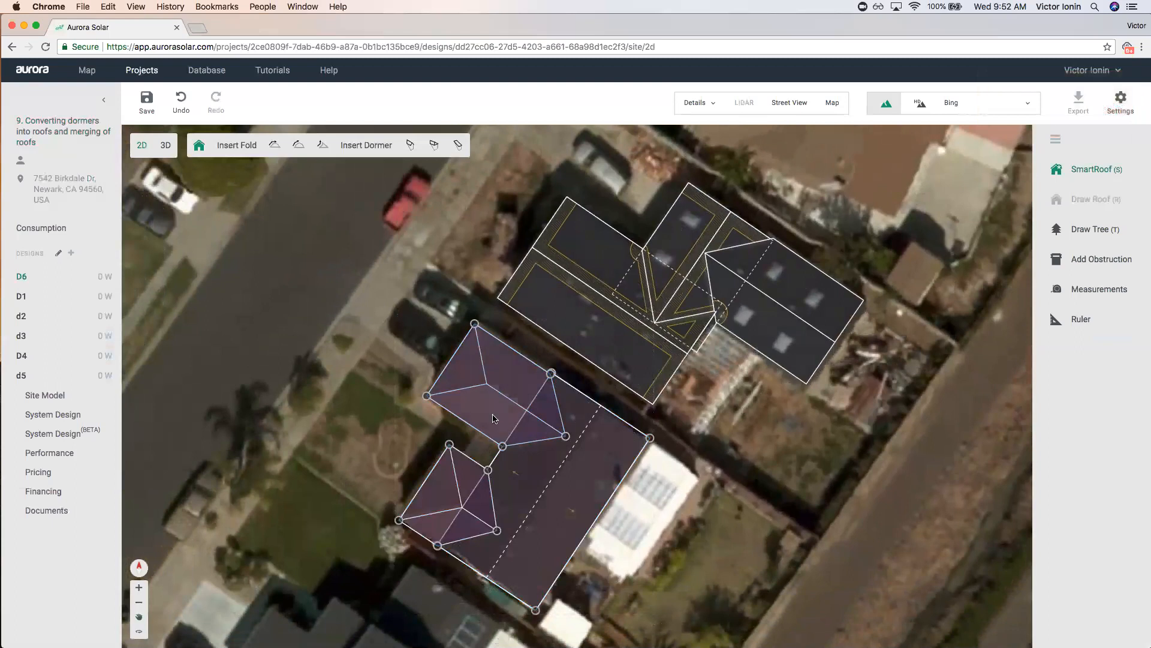
Convert the lower house's upper dormer into its own roof and check the upper-right roof.
left_click(477, 377)
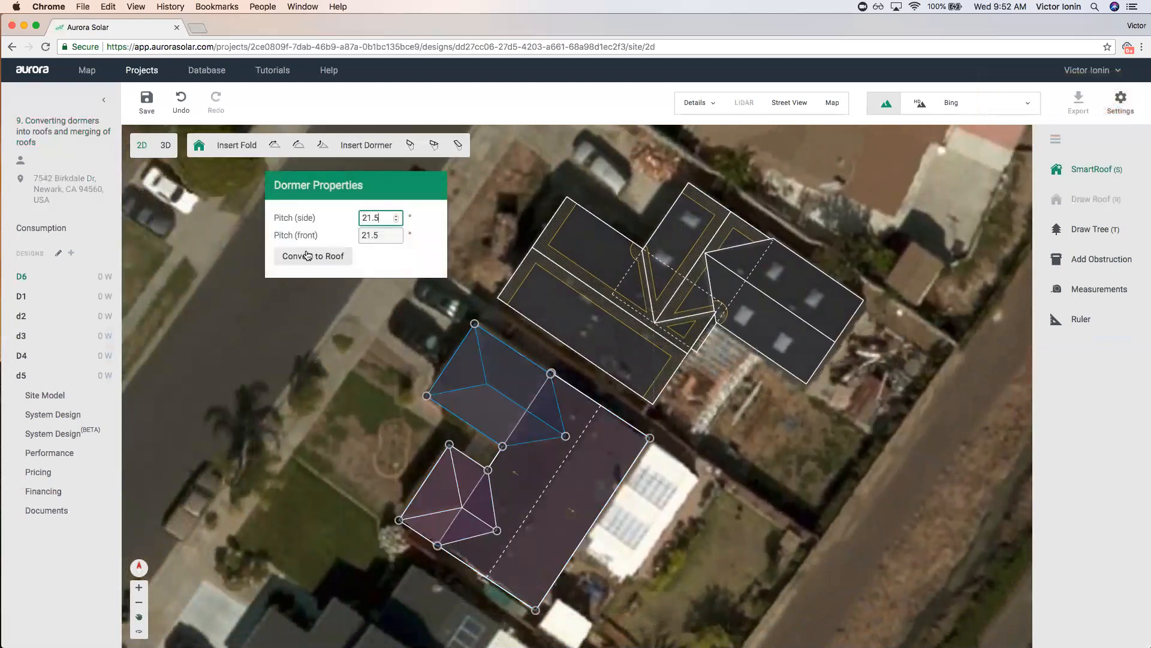
left_click(331, 256)
left_click(354, 427)
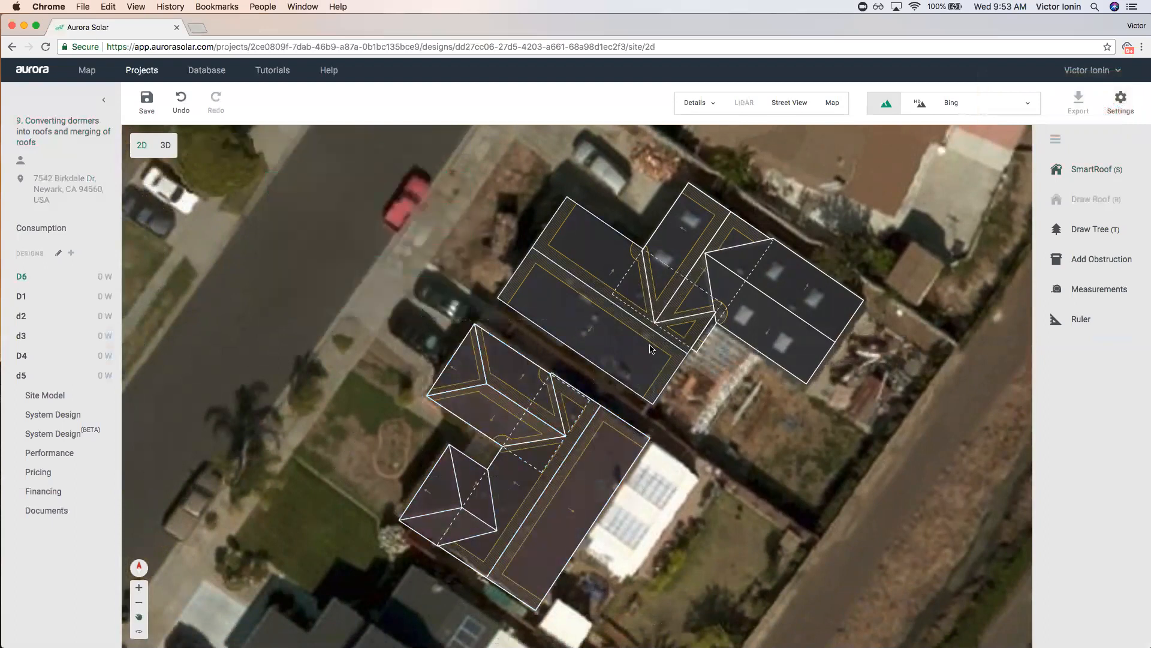
left_click(706, 232)
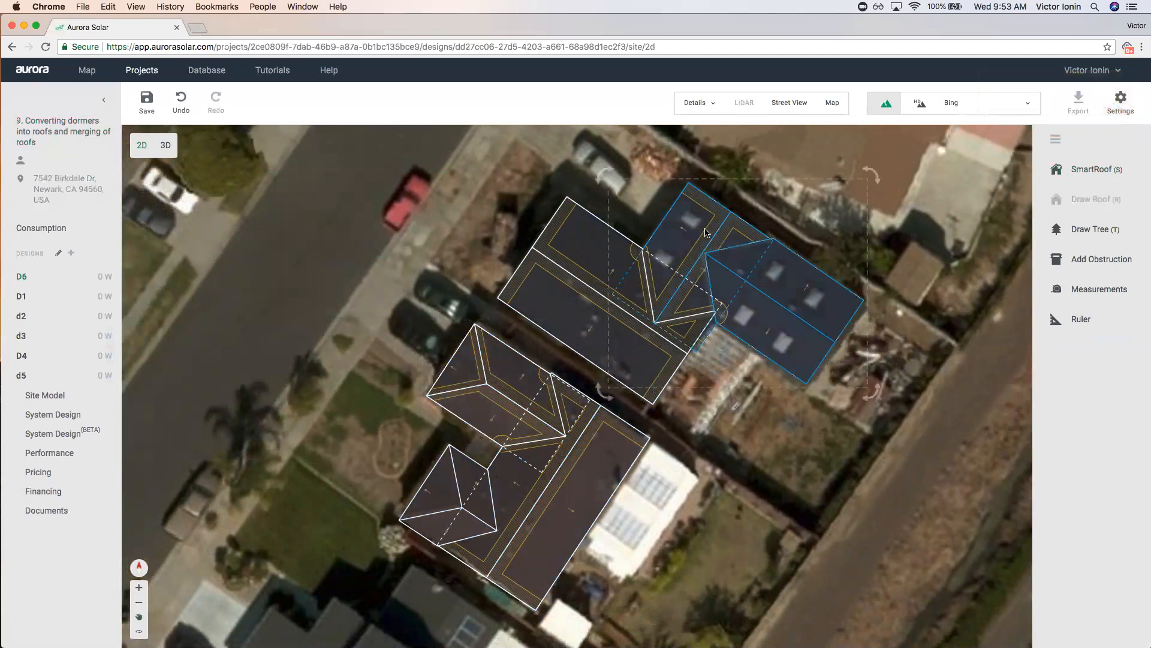
left_click(737, 406)
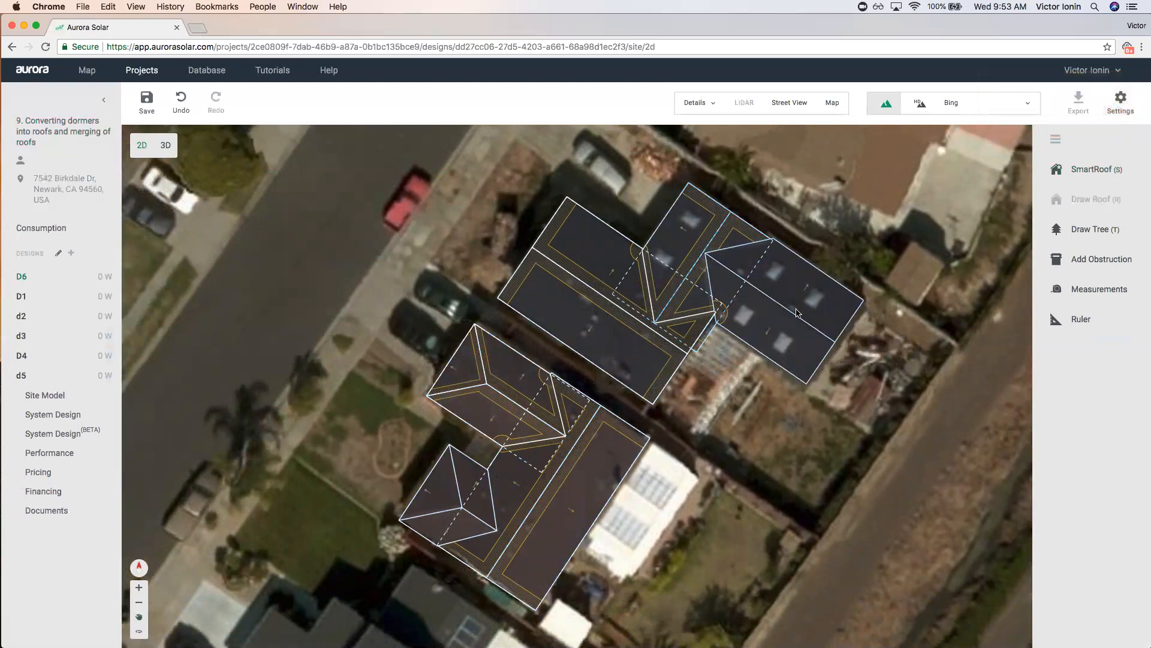
left_click(1120, 100)
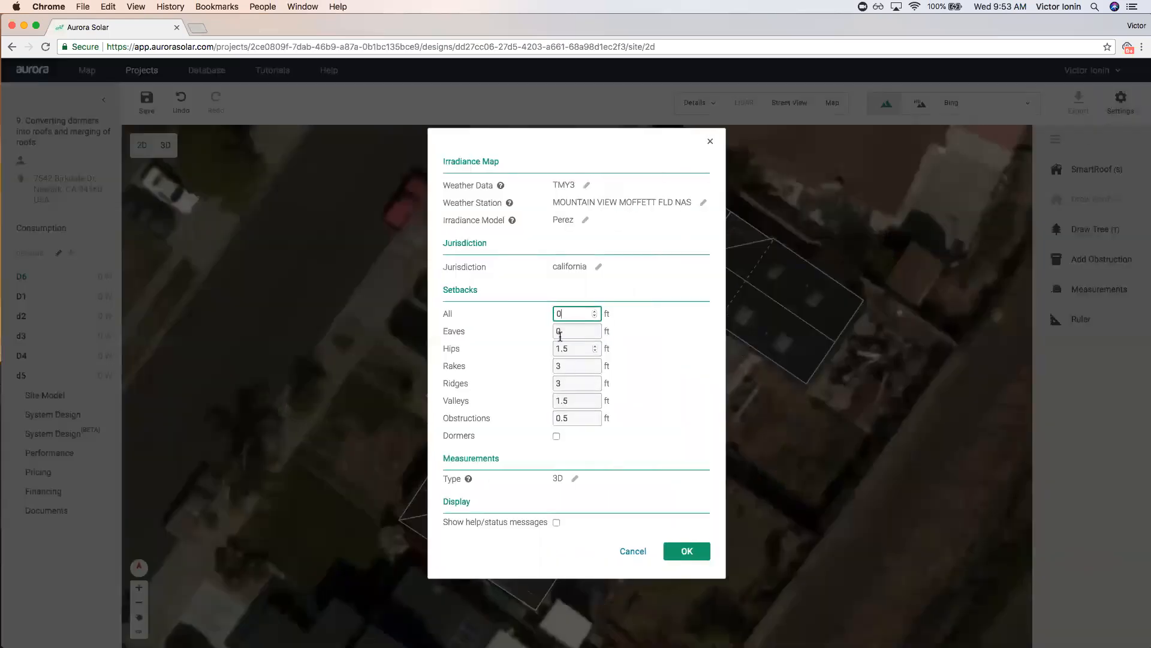
Turn on dormer setbacks with the eave setback at 0 ft and apply the settings.
left_click(556, 436)
left_click_drag(448, 436, 502, 438)
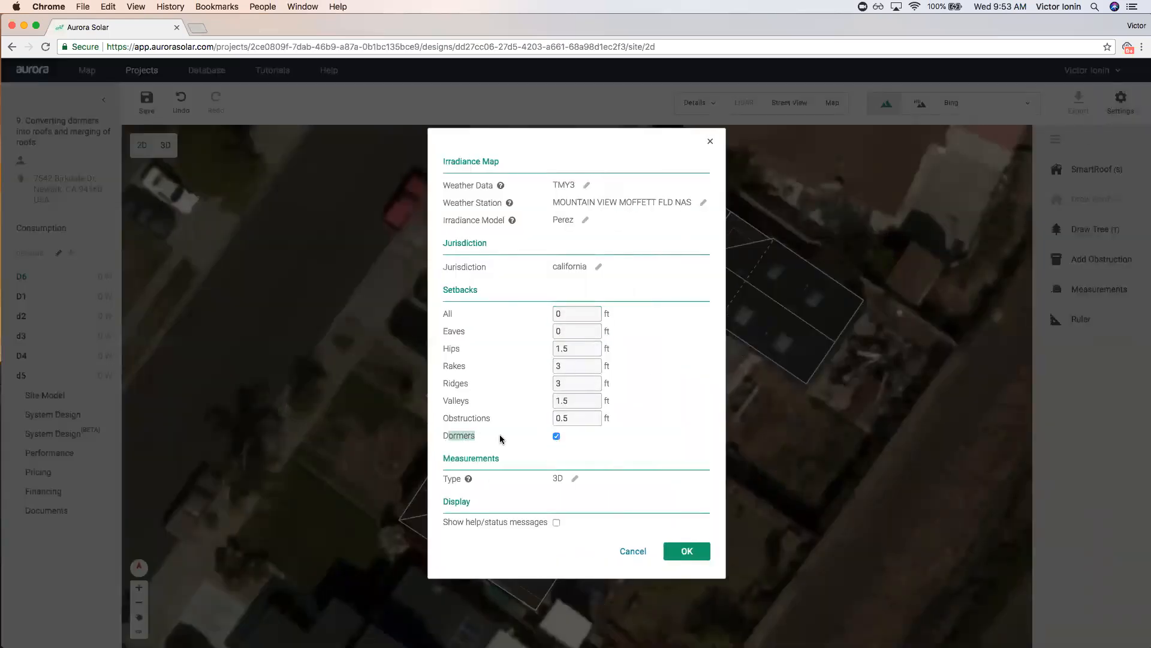
left_click(703, 547)
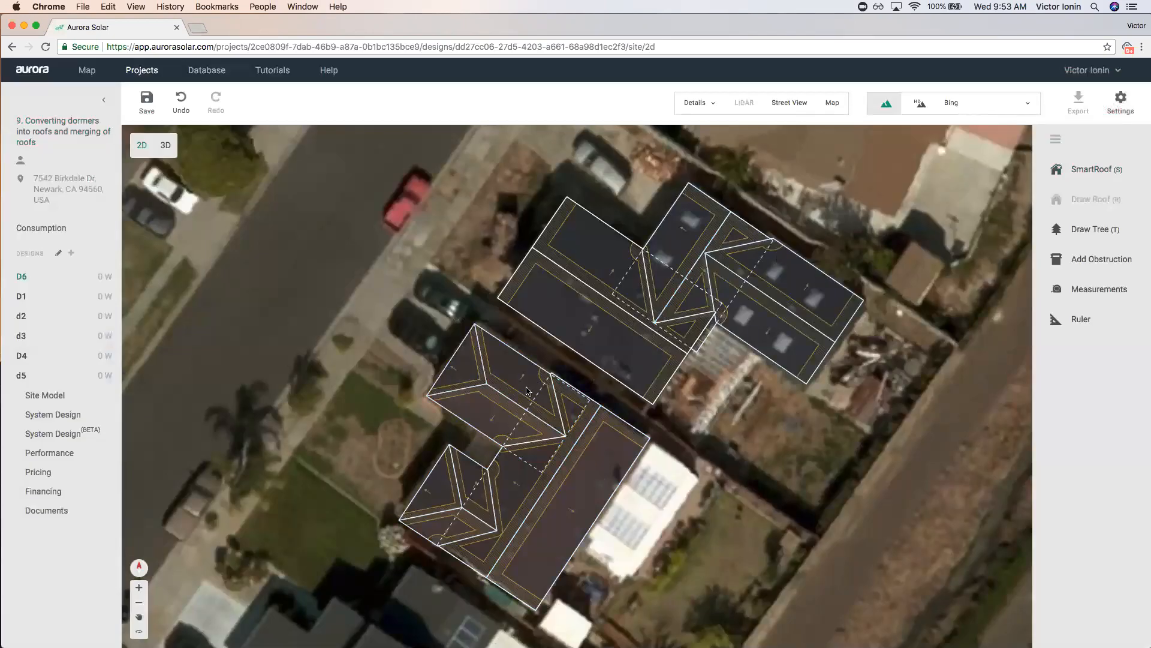
left_click(167, 147)
Save the changes, hide the aerial imagery and orbit the 3D model to an oblique view.
left_click(636, 370)
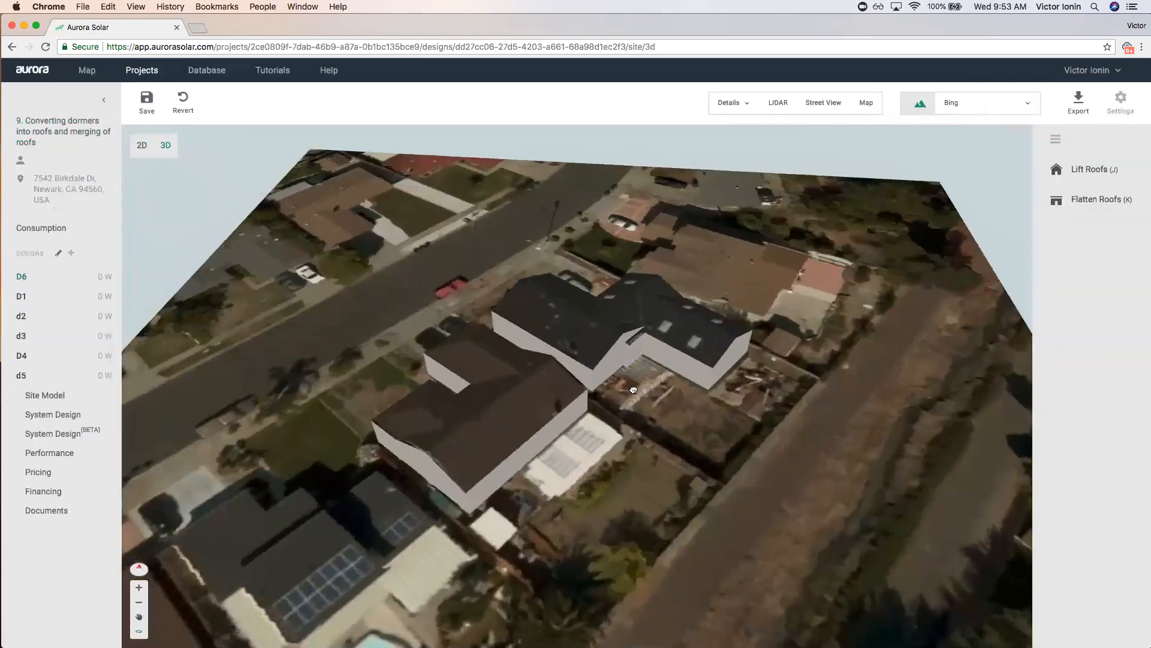
key("m")
left_click_drag(625, 386, 471, 363)
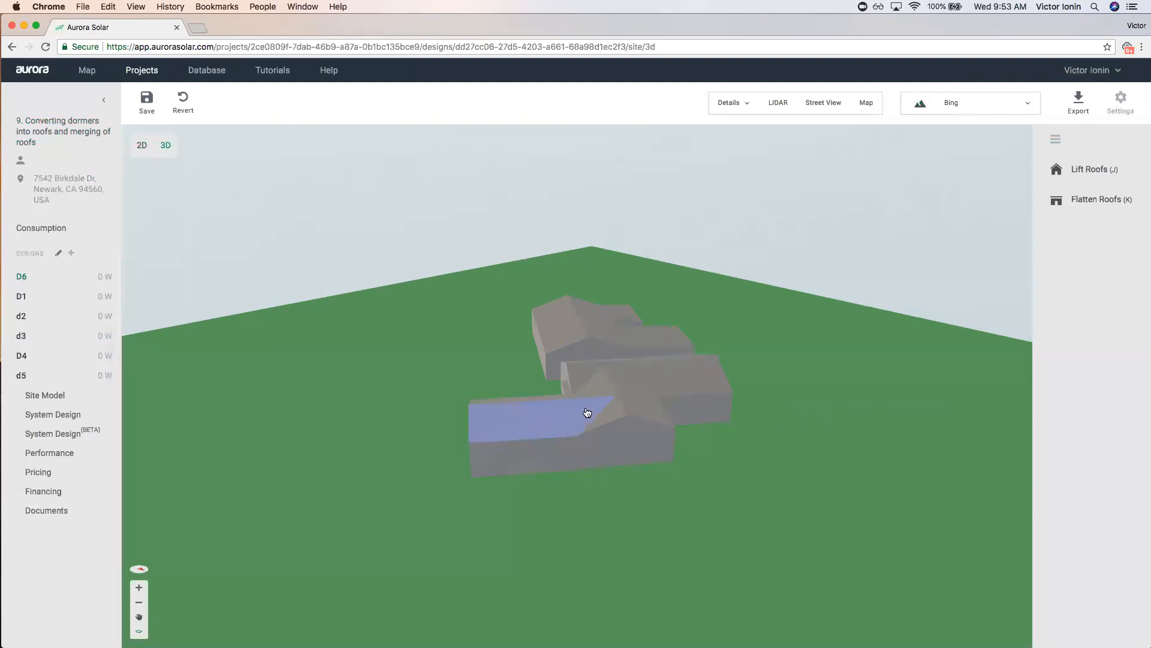
left_click_drag(729, 473, 626, 496)
left_click_drag(577, 308, 506, 378)
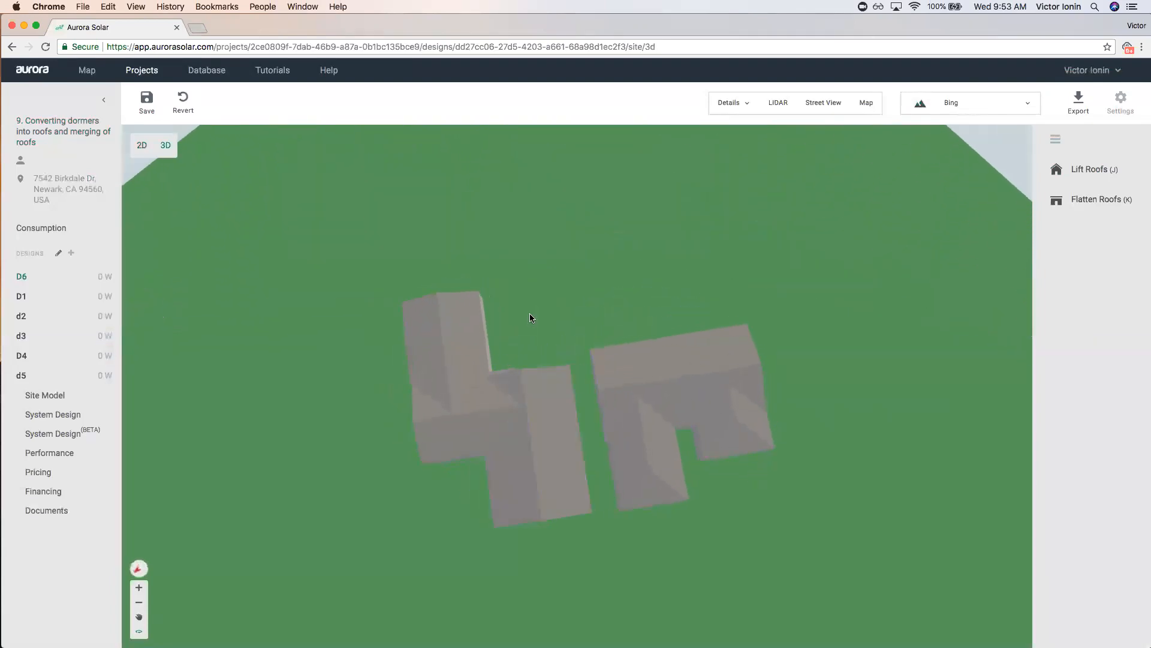
left_click_drag(530, 313, 516, 321)
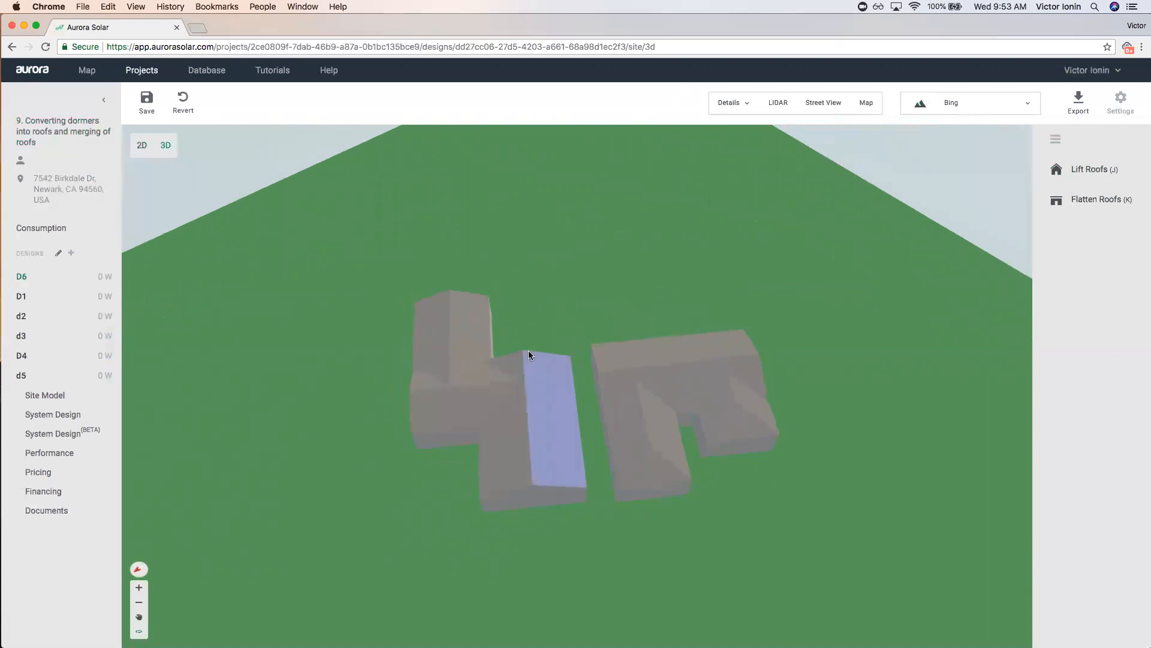
left_click_drag(522, 313, 676, 295)
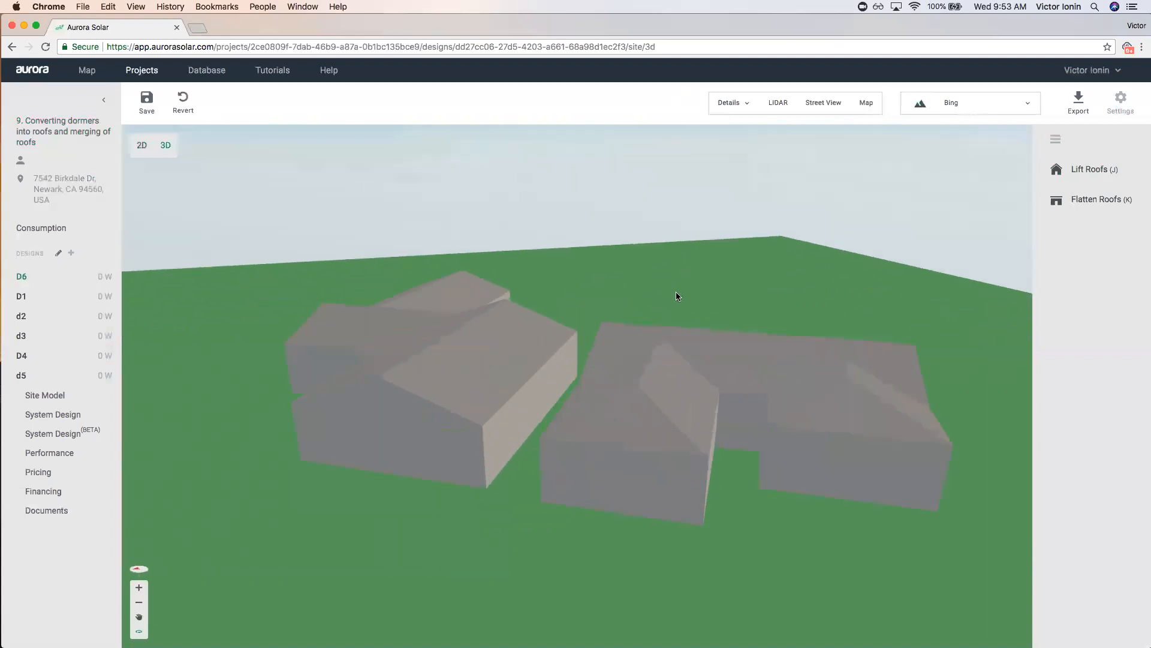
mouse_move(741, 513)
left_mouse_down()
mouse_move(756, 512)
mouse_move(724, 501)
left_mouse_up()
Set the right building's roof base height to 12 ft.
left_click(736, 467)
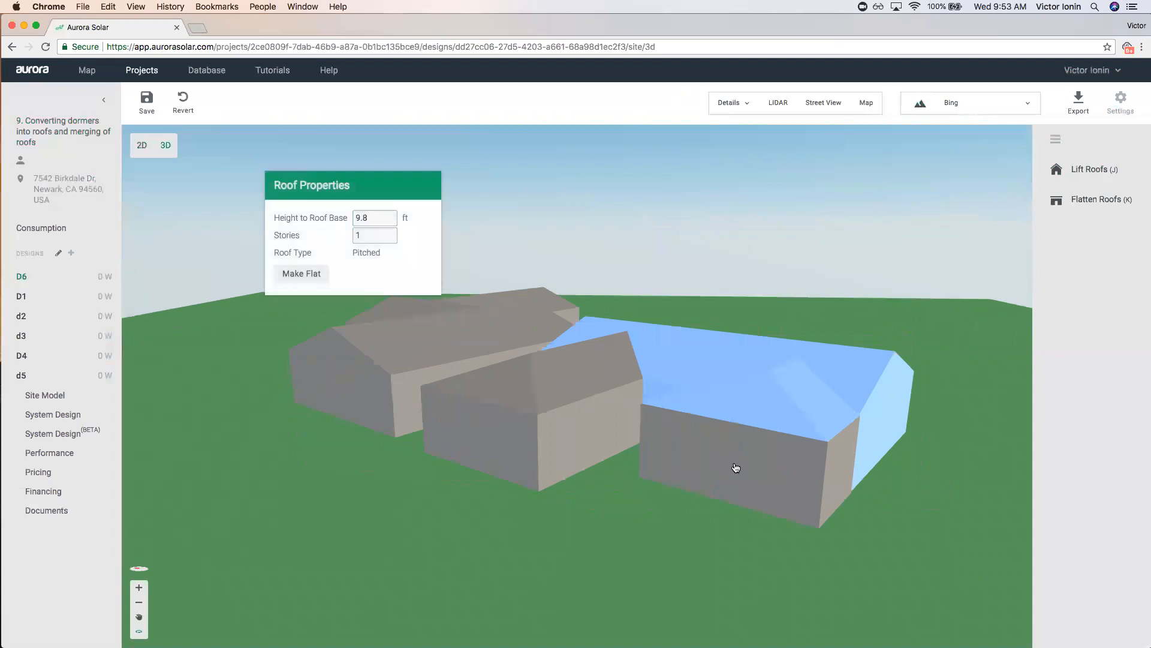
left_click(929, 506)
left_click(880, 447)
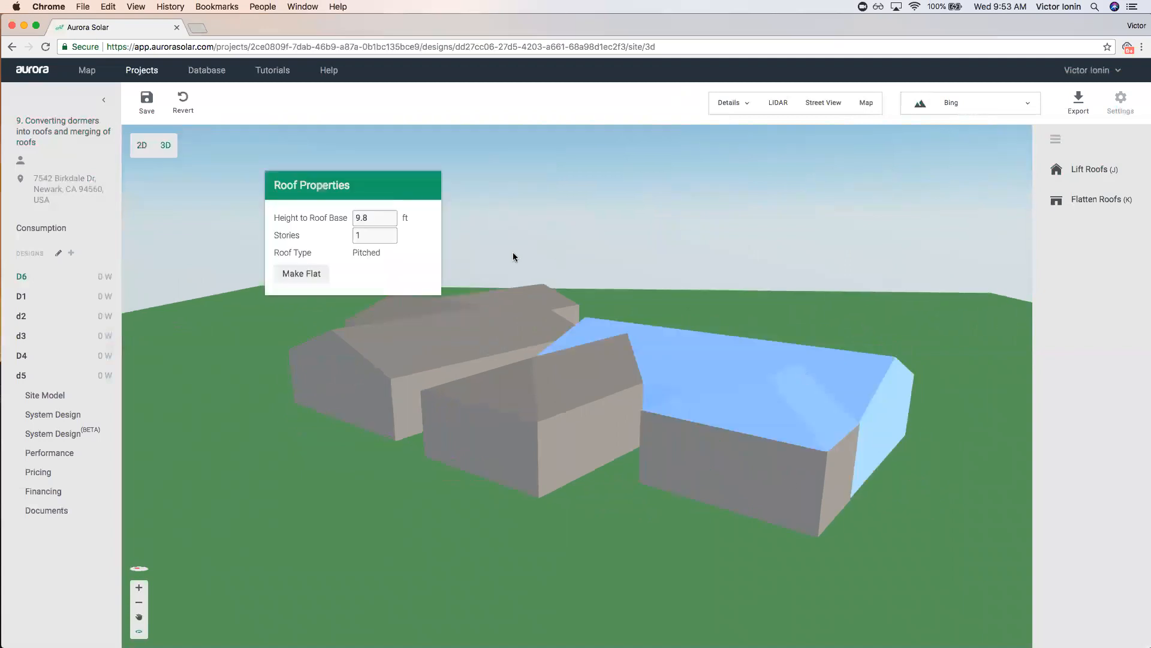
double_click(388, 221)
type("12")
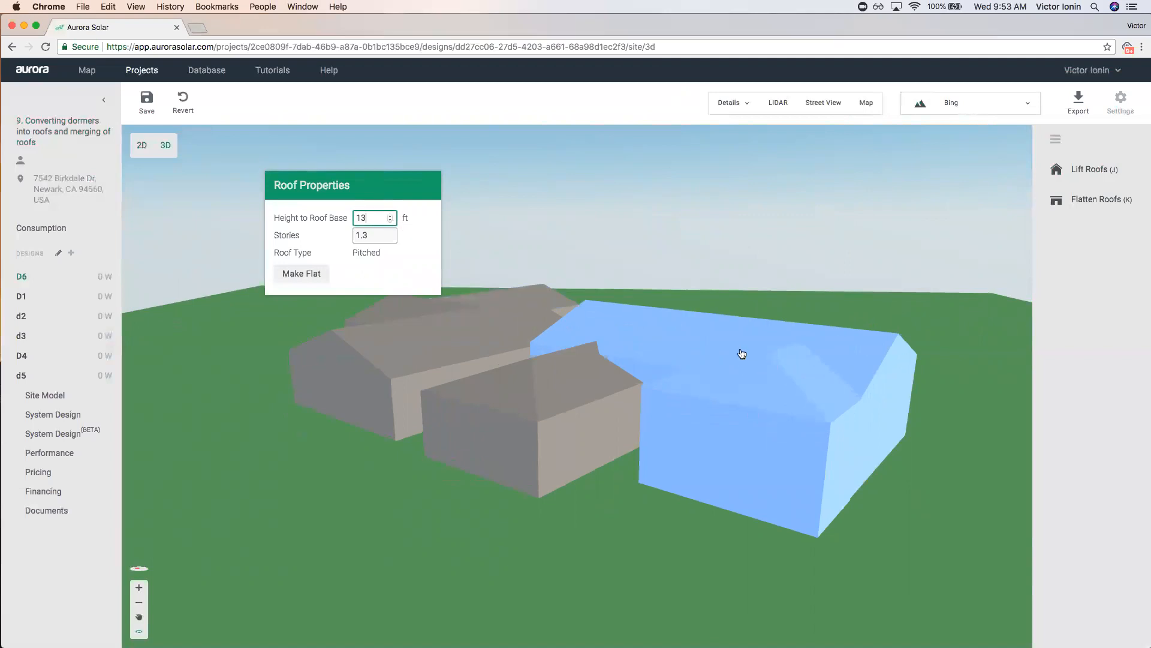
left_click_drag(825, 247, 788, 259)
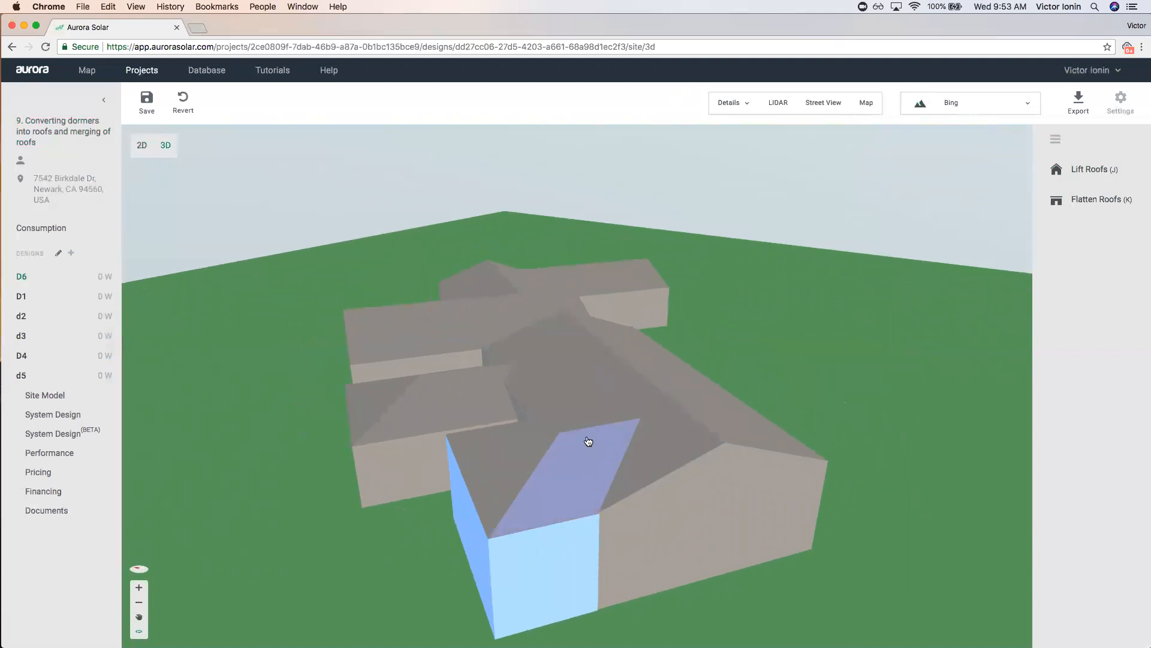
Raise the front building's roof base height and check the other buildings' heights.
left_click(620, 454)
left_click(390, 217)
left_click_drag(251, 464, 378, 463)
left_click(381, 462)
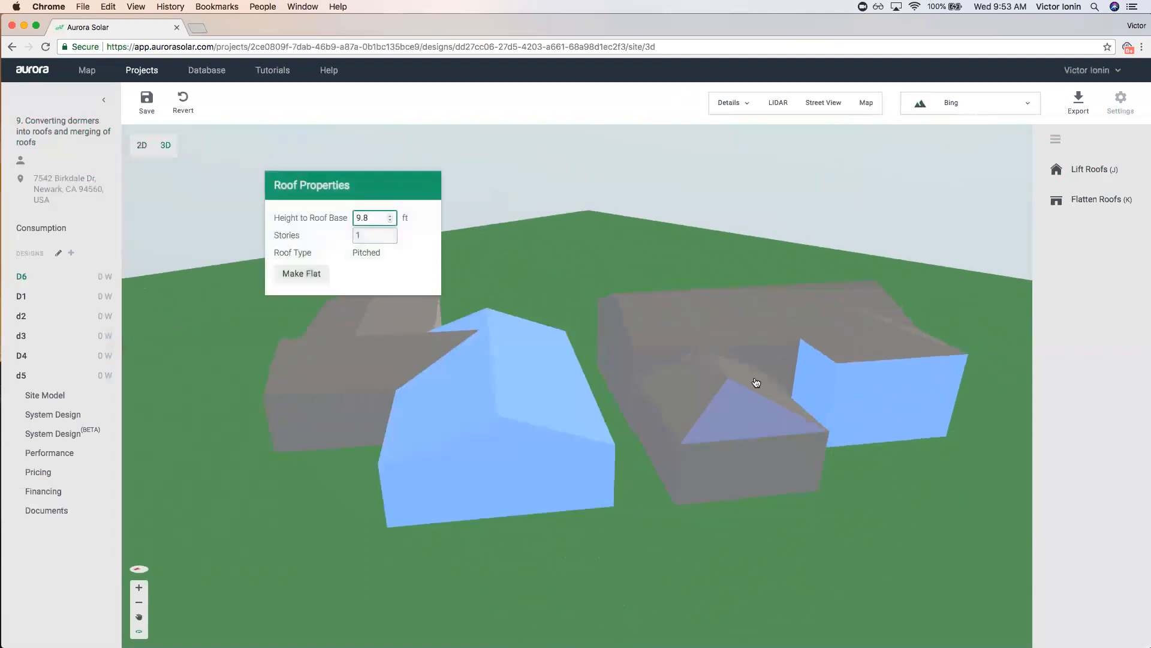
left_click_drag(720, 496, 653, 399)
left_click(757, 393)
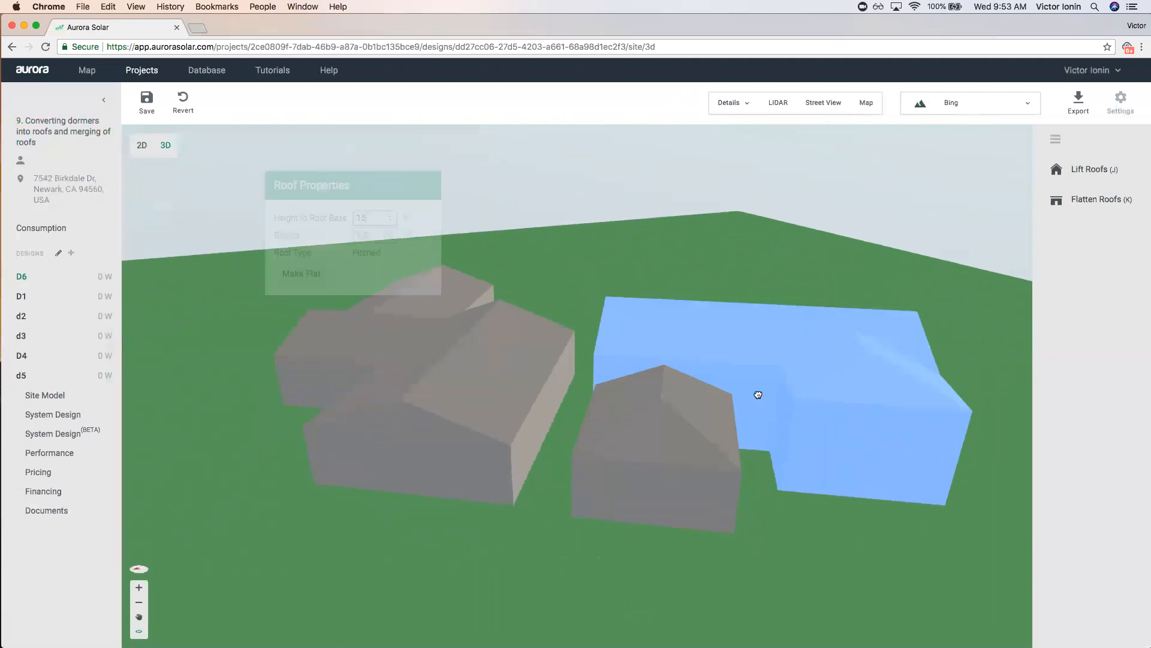
left_click(391, 217)
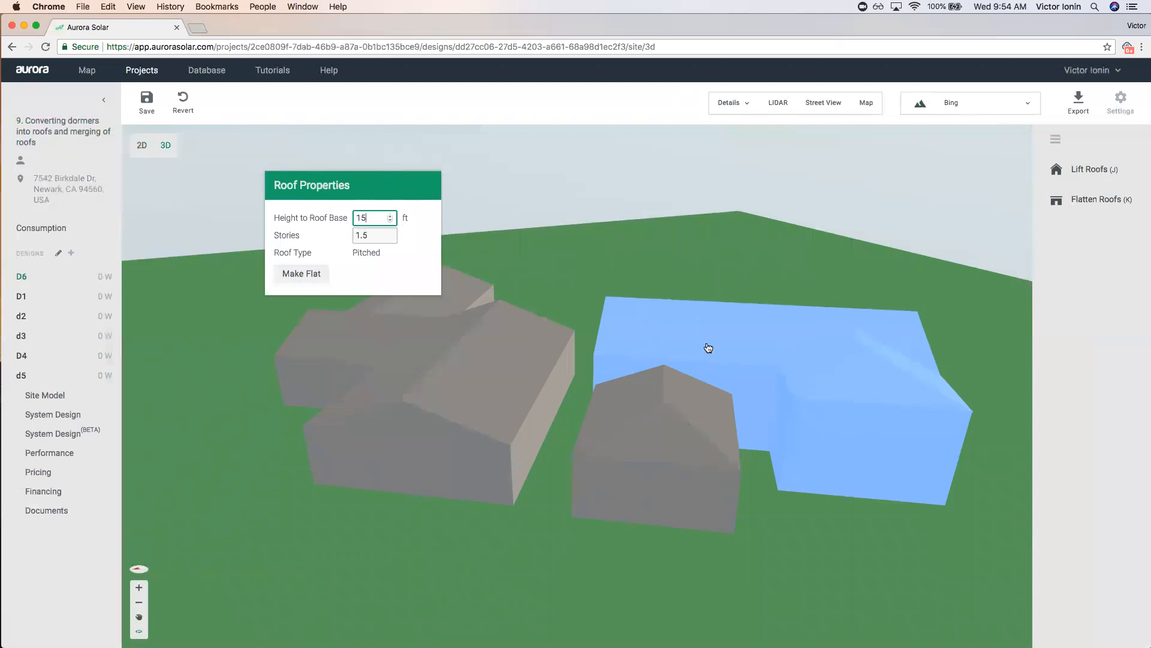
left_click_drag(754, 520, 746, 480)
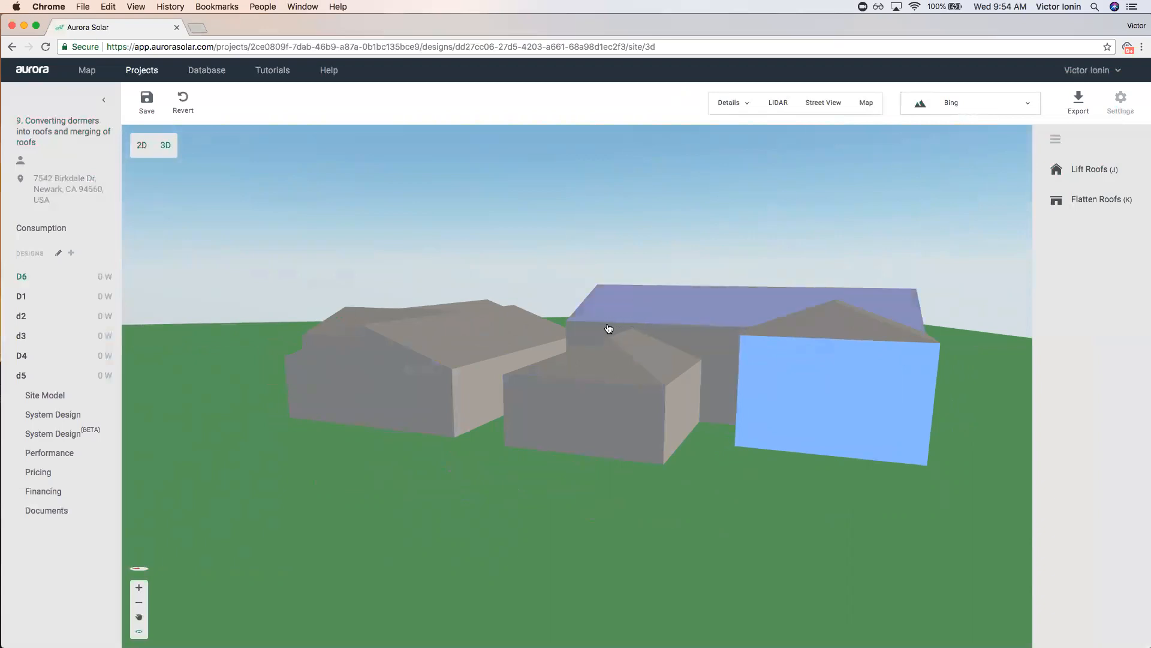
Adjust the back building's roof base height, settling it at 14 ft.
left_click(631, 329)
left_click(391, 218)
key("Up")
key("Up")
key("Escape")
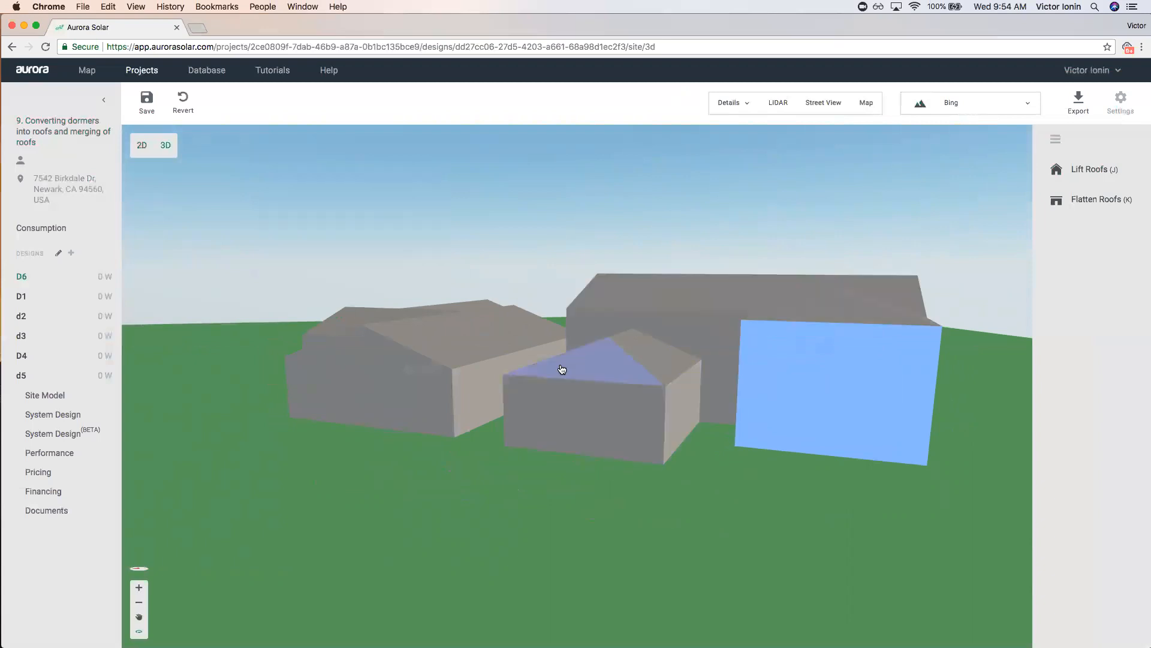
left_click(694, 328)
left_click(390, 220)
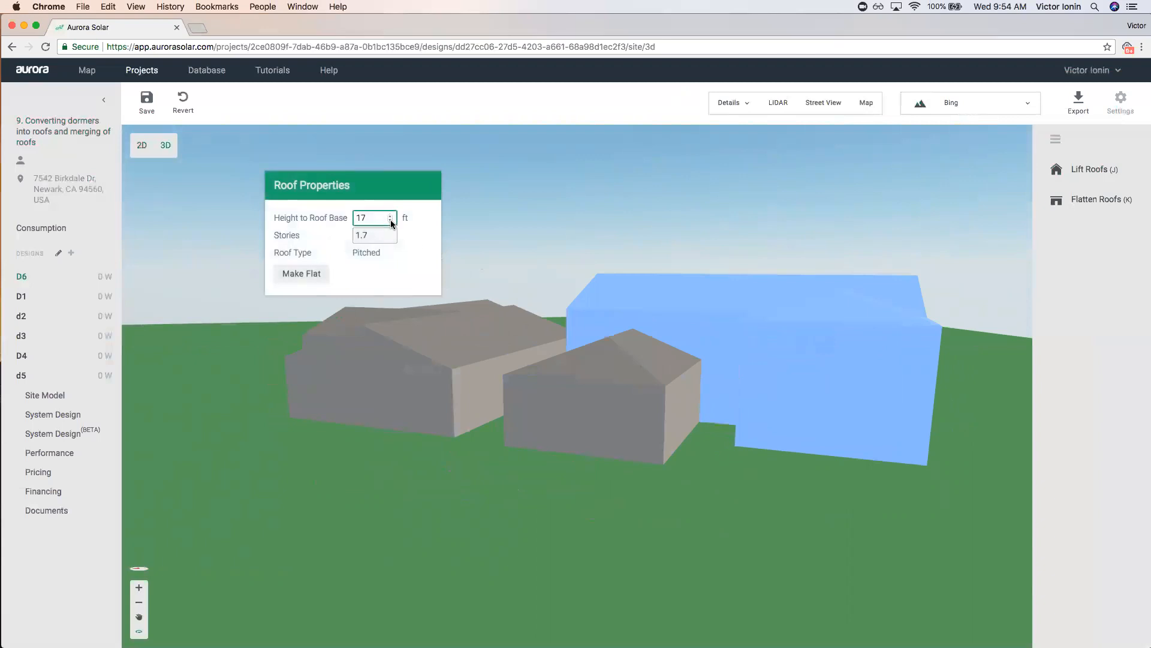
left_click(390, 221)
left_click(390, 220)
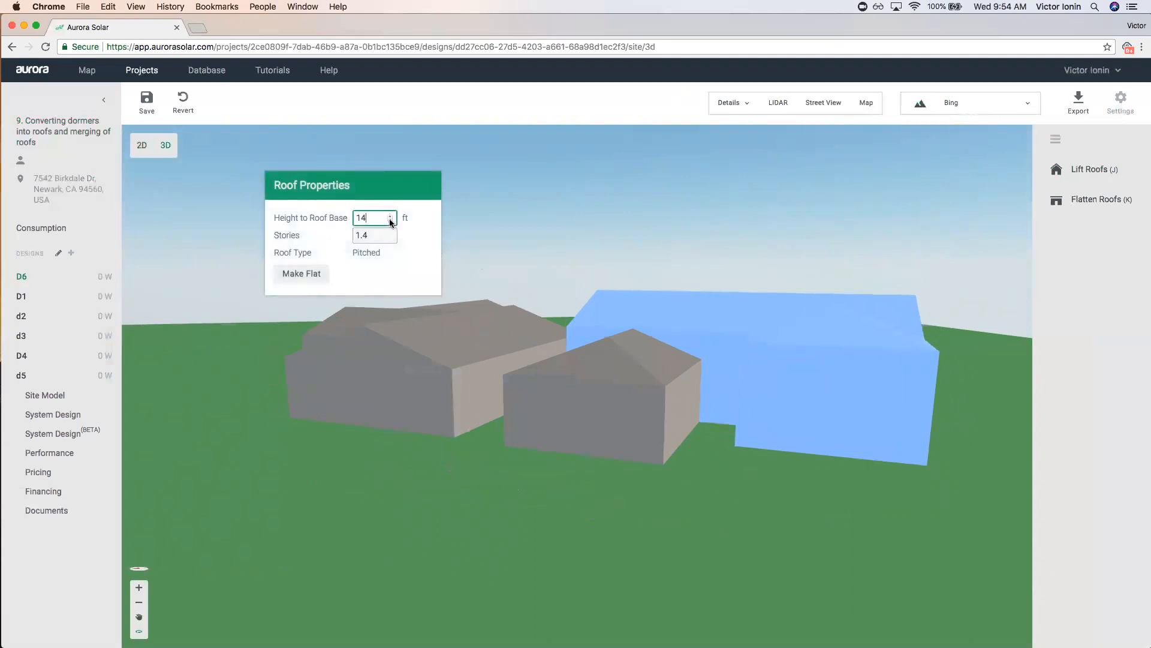
Step the large roof's base height down to 9 ft, then back up past 11 ft.
left_click_drag(486, 364, 596, 552)
left_click(611, 404)
scroll(611, 403, "up", 5)
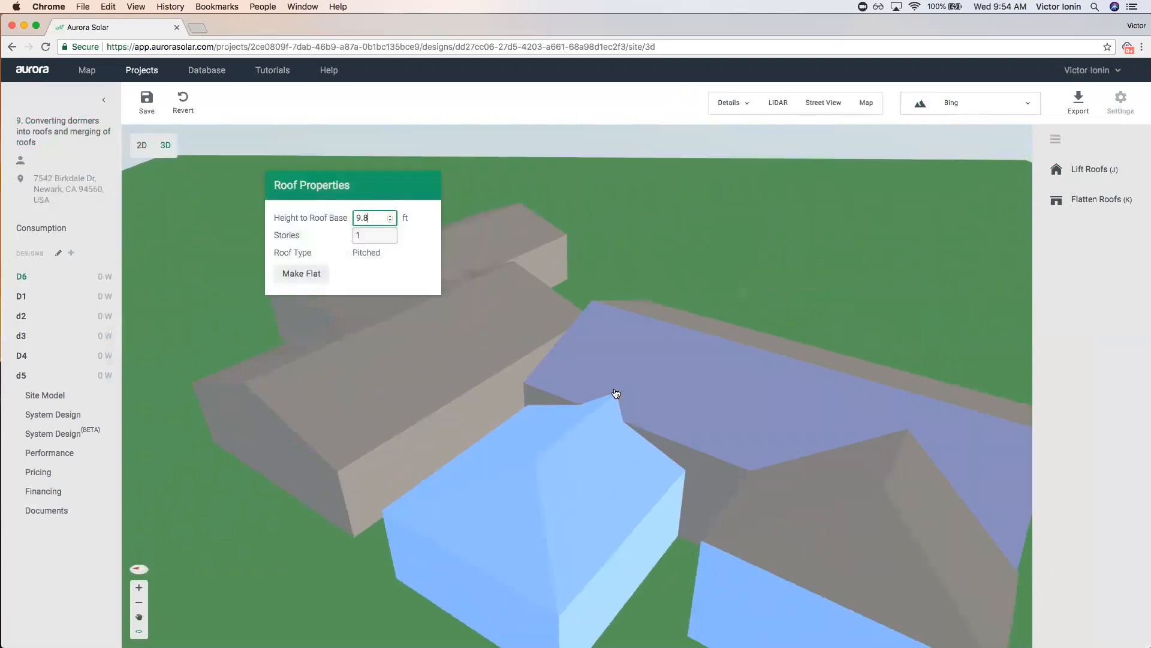
left_click(708, 484)
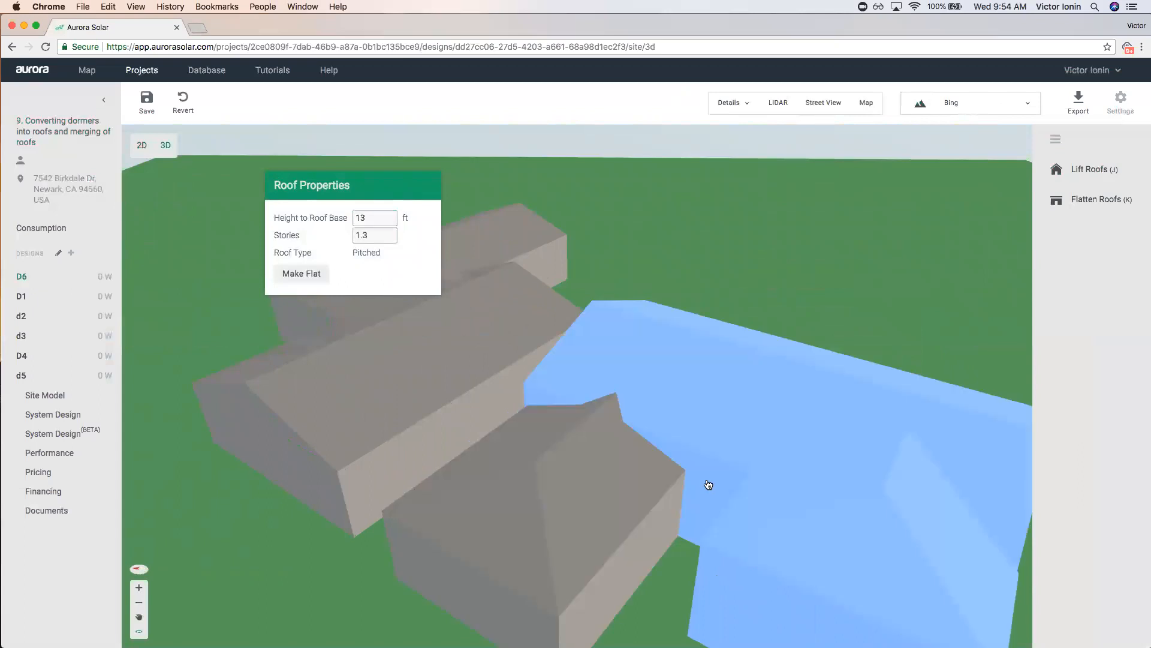
left_click(390, 221)
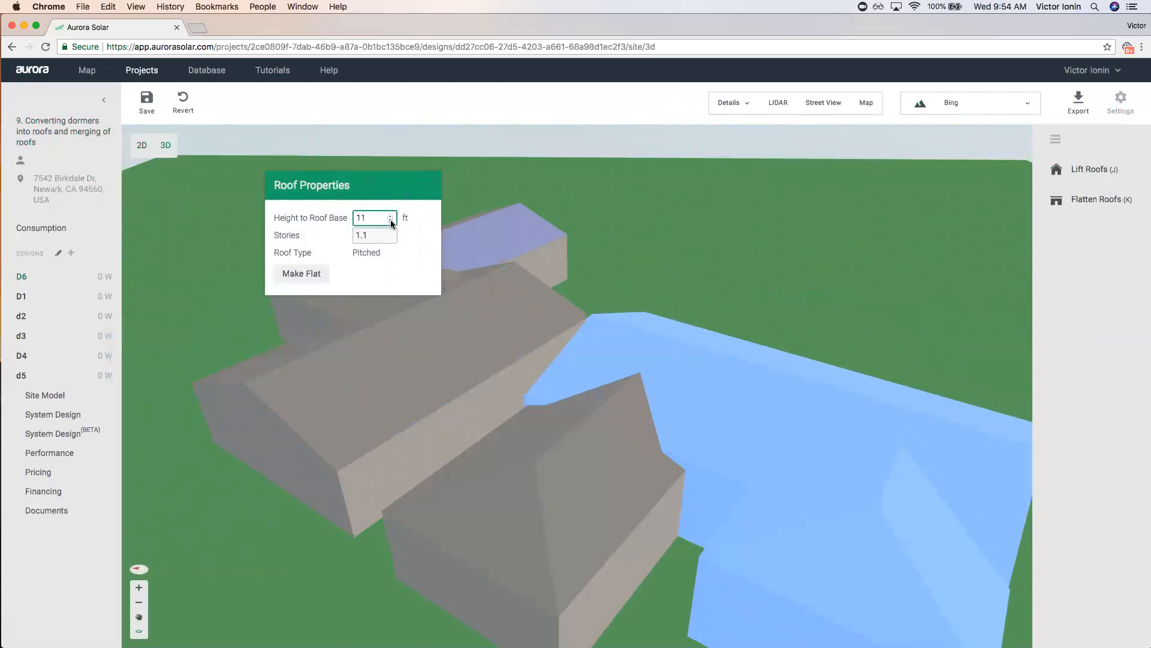
left_click(390, 220)
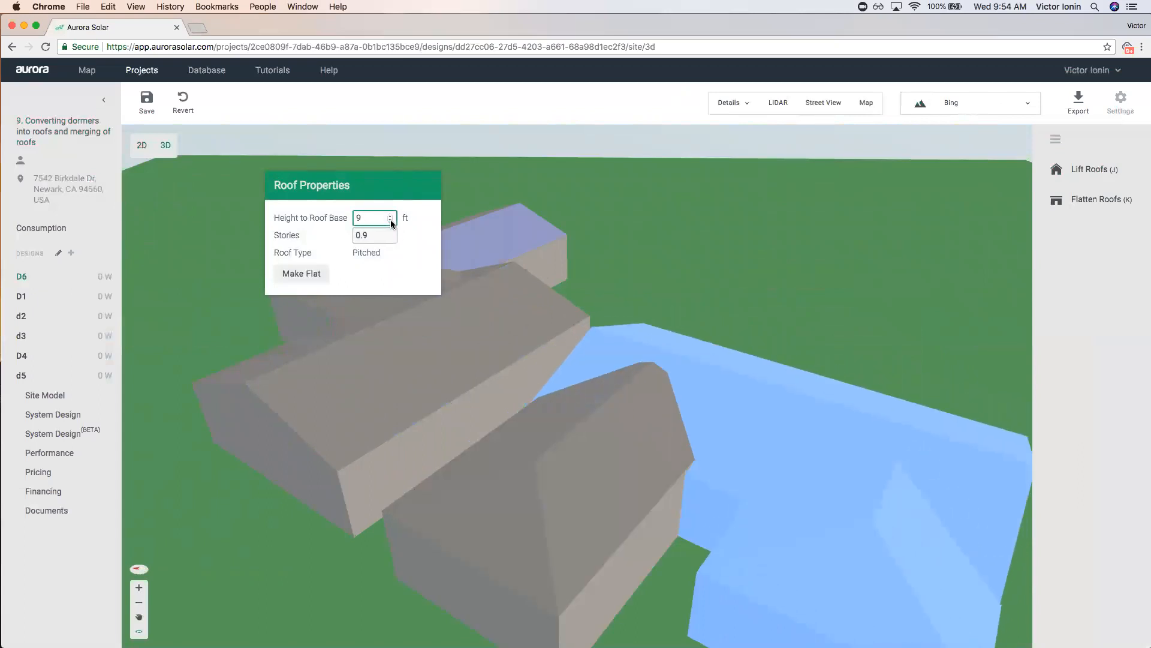
left_click(390, 216)
left_click(390, 217)
left_click(390, 216)
left_click(718, 261)
mouse_move(717, 262)
left_mouse_down()
mouse_move(698, 257)
mouse_move(701, 270)
left_mouse_up()
left_click(142, 145)
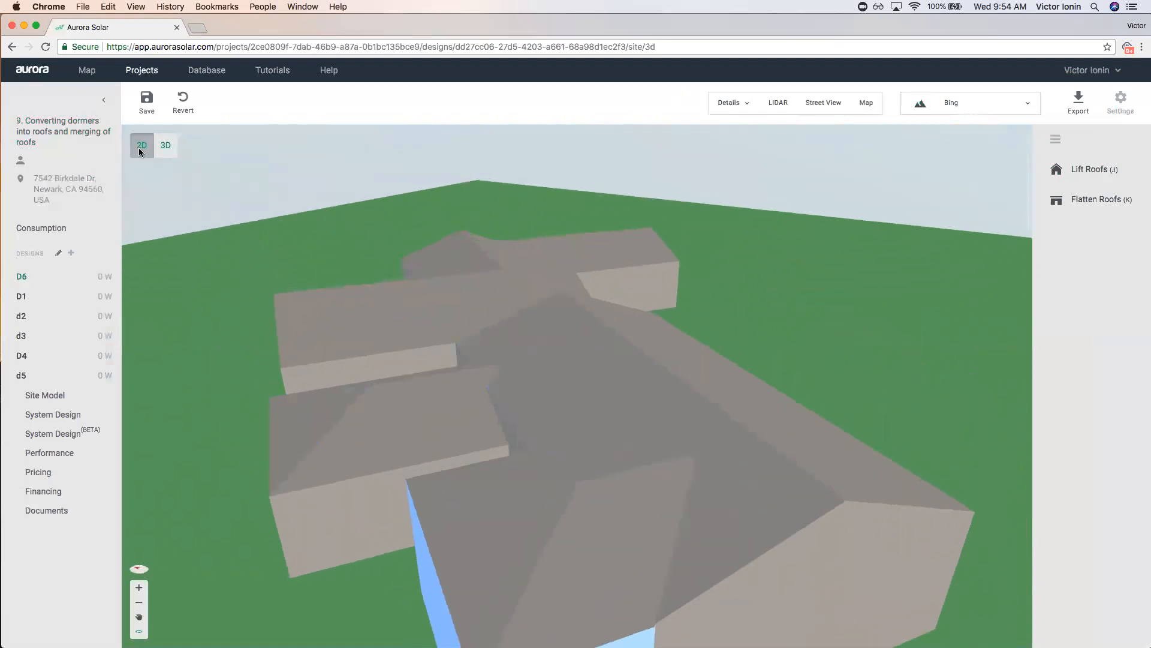
Save the changes and drag the lower house's dormer roof off the house and back.
left_click(651, 369)
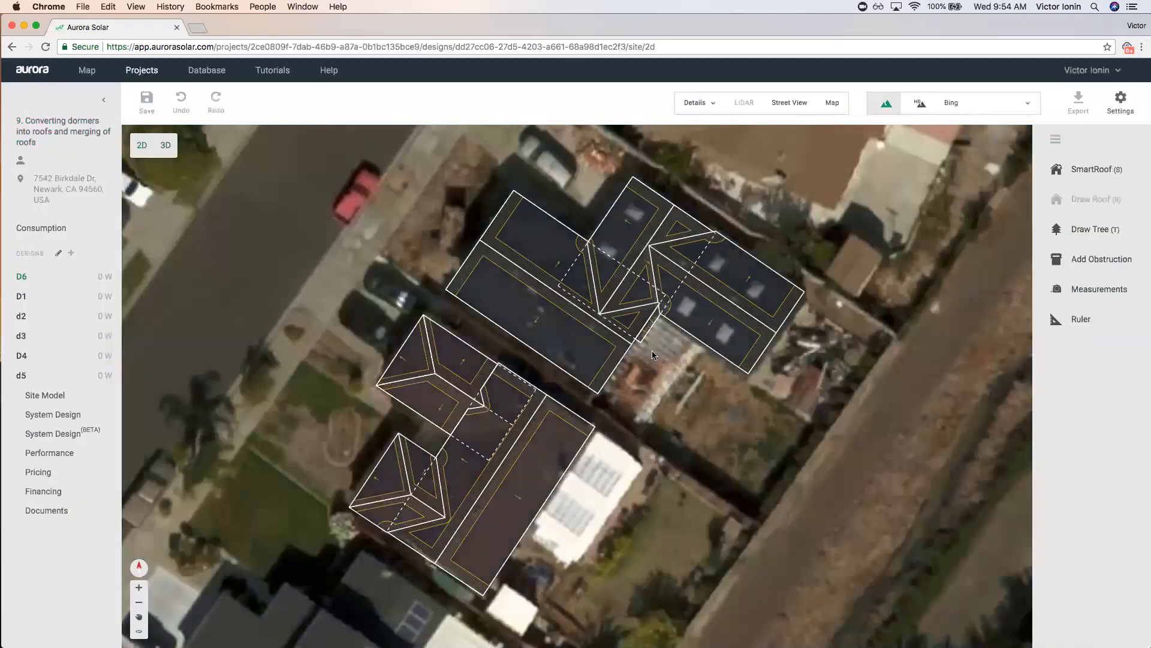
scroll(653, 355, "down", 4)
left_click_drag(716, 423, 790, 408)
scroll(567, 367, "up", 3)
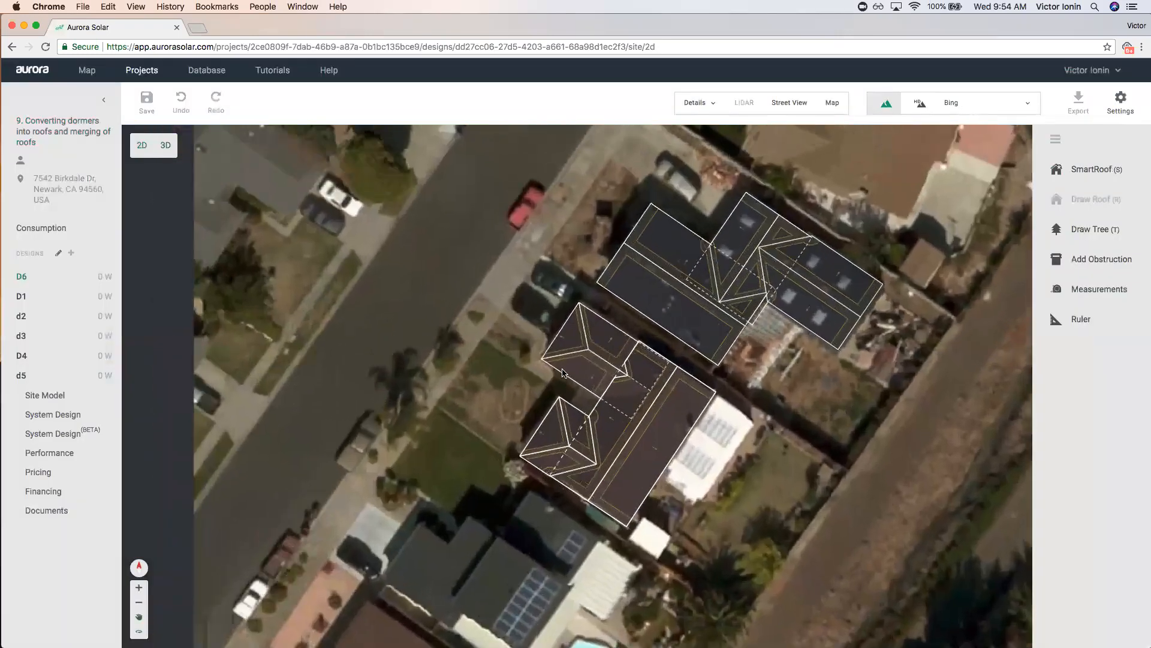
left_click(565, 352)
left_click_drag(633, 361, 496, 341)
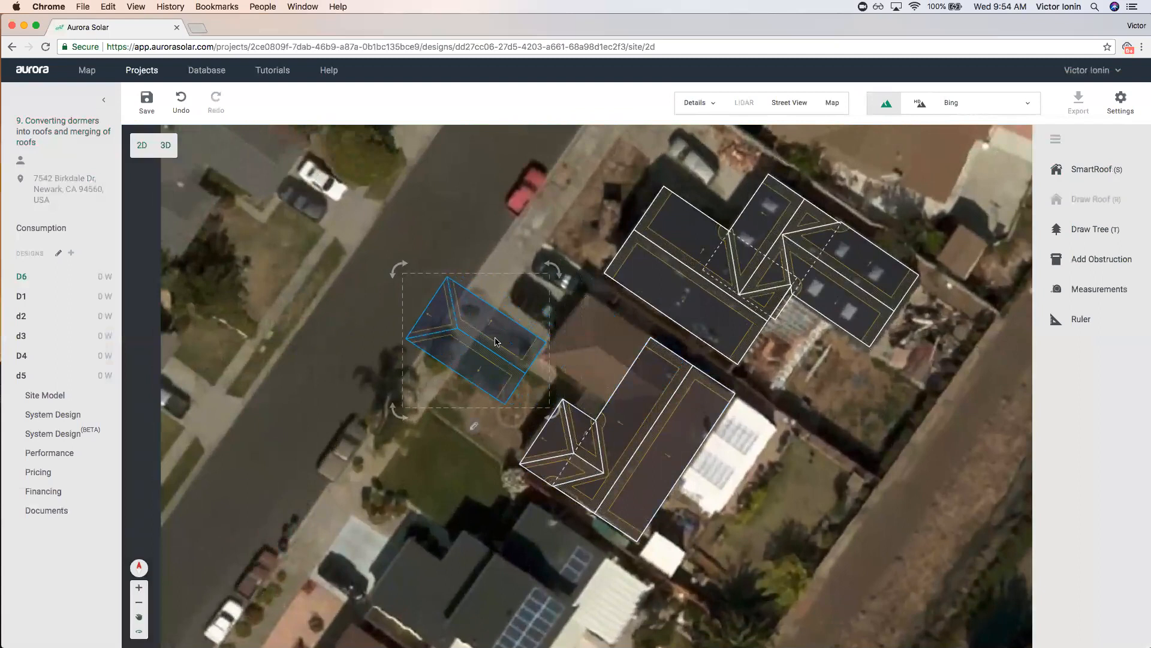
left_click_drag(488, 337, 626, 365)
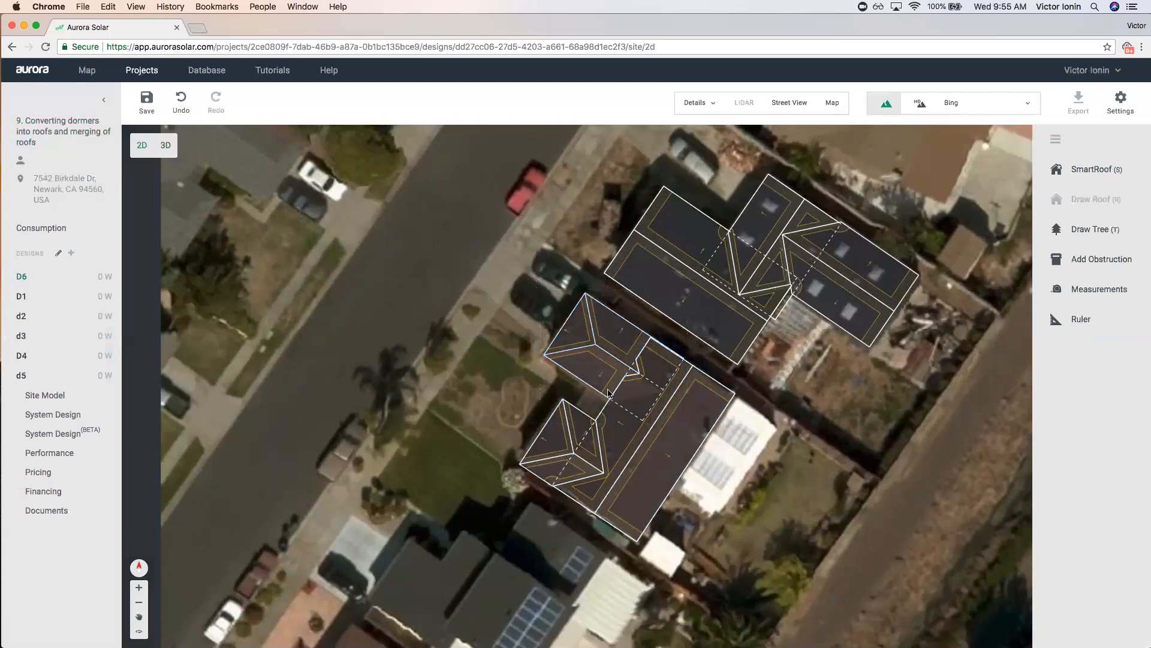
Lower the lower house's roof base height to 10 ft and recheck the dormer roof.
left_click(653, 420)
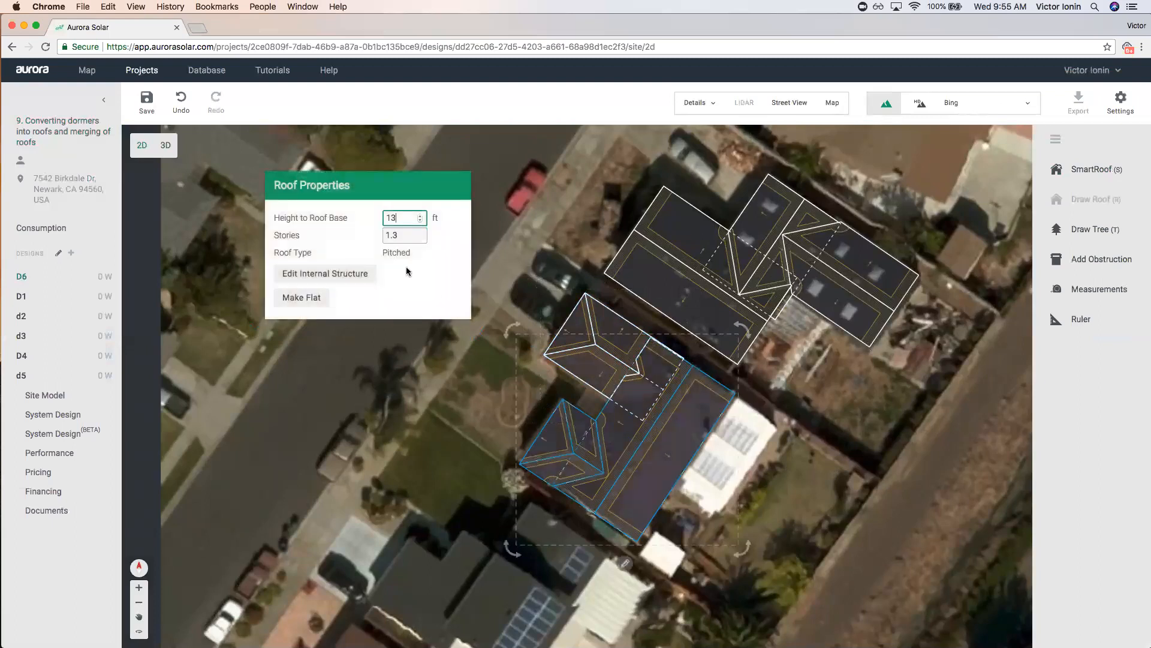
left_click(420, 220)
left_click(420, 220)
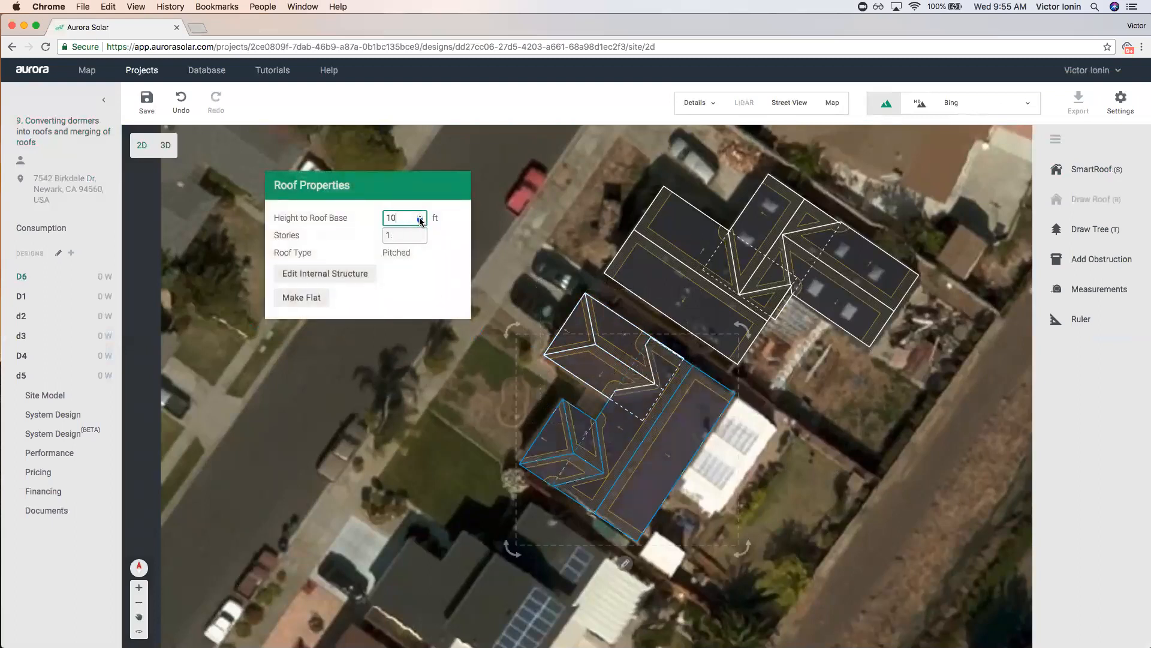
left_click(442, 363)
mouse_move(592, 356)
left_mouse_down()
mouse_move(342, 355)
mouse_move(610, 367)
mouse_move(382, 334)
mouse_move(246, 360)
mouse_move(494, 324)
mouse_move(627, 357)
mouse_move(710, 444)
mouse_move(648, 368)
left_mouse_up()
left_click(840, 480)
left_click(830, 520)
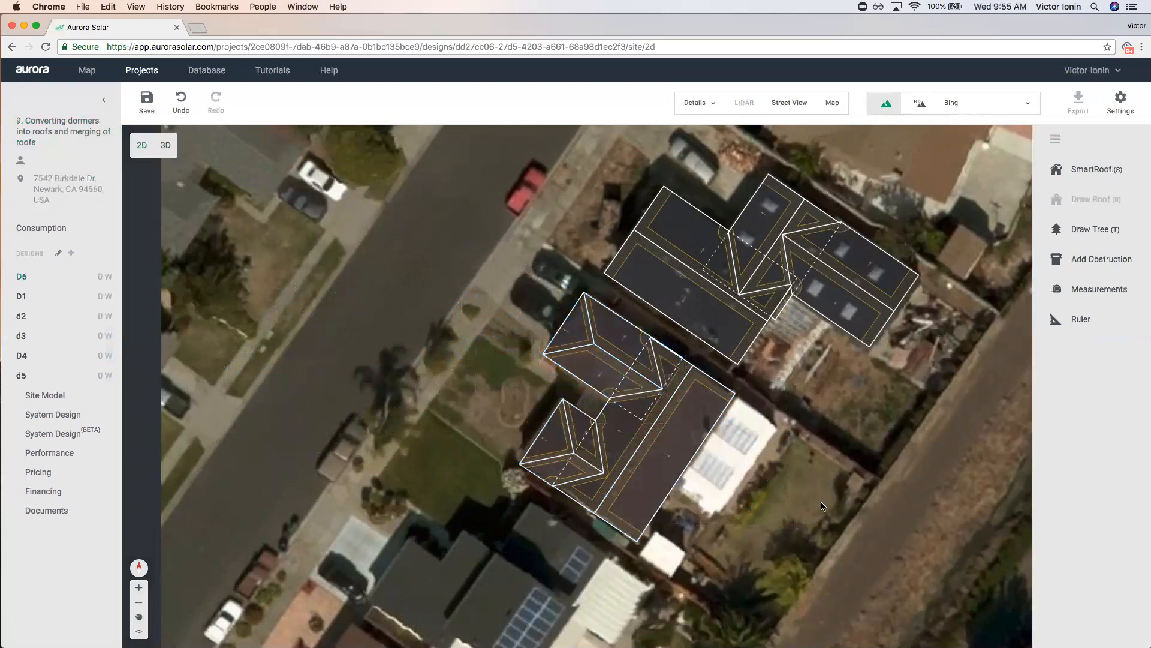
left_click(153, 78)
Save, open project '10. Converting dormers into roofs and merging of roofs 2' and create design D6.
left_click(653, 365)
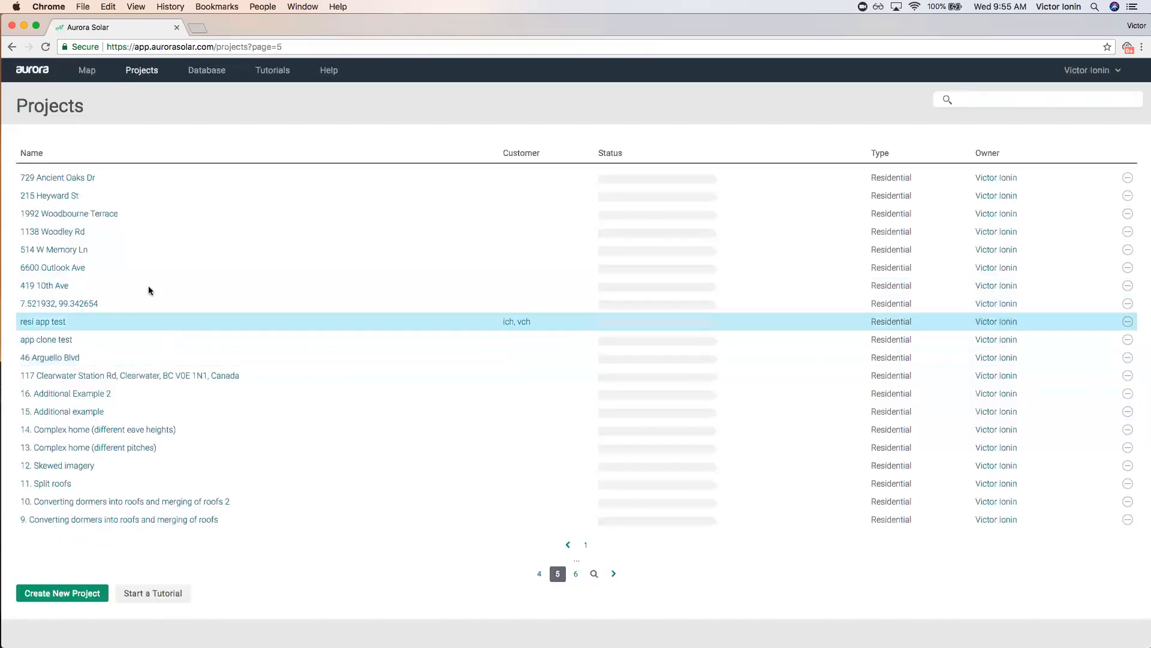
left_click(88, 502)
left_click(71, 252)
type("D")
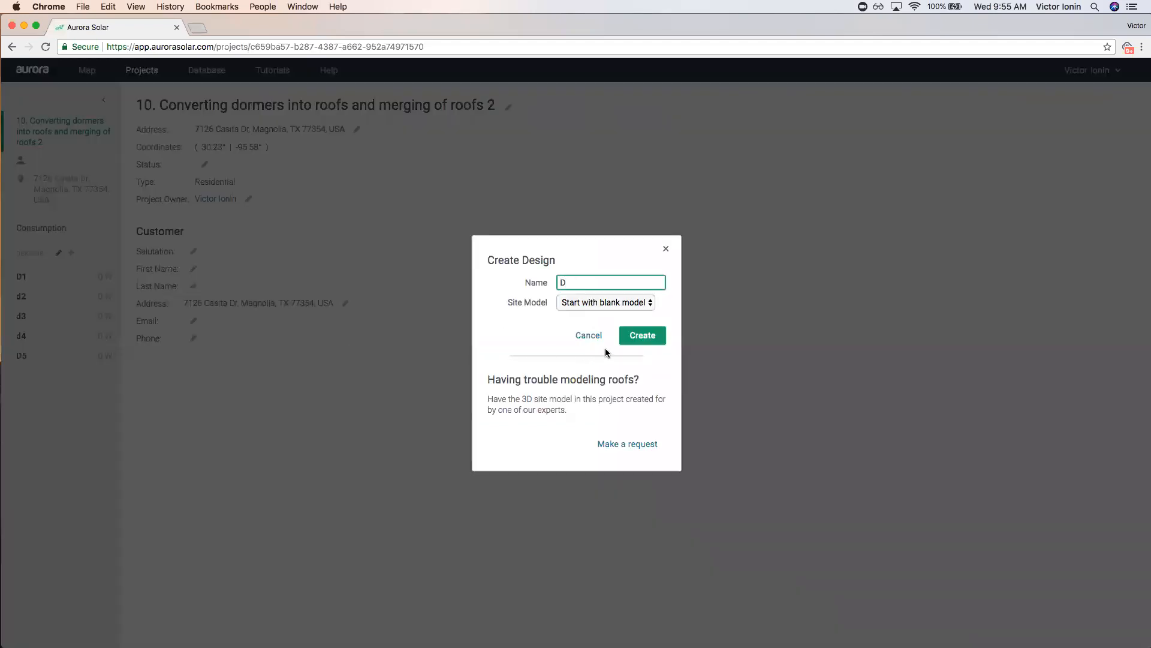
type("6")
left_click(643, 336)
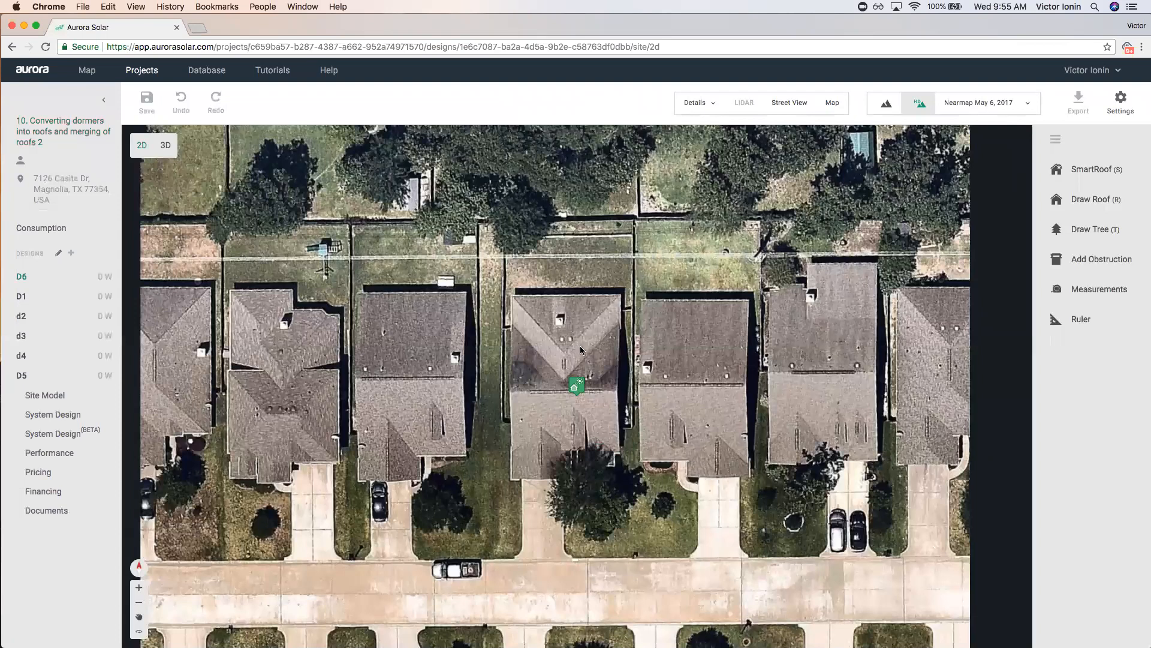
Switch the imagery to Nearmap May 6, 2017 after trying Bing and Google.
left_click(966, 112)
left_click(969, 138)
left_click(967, 110)
left_click(968, 147)
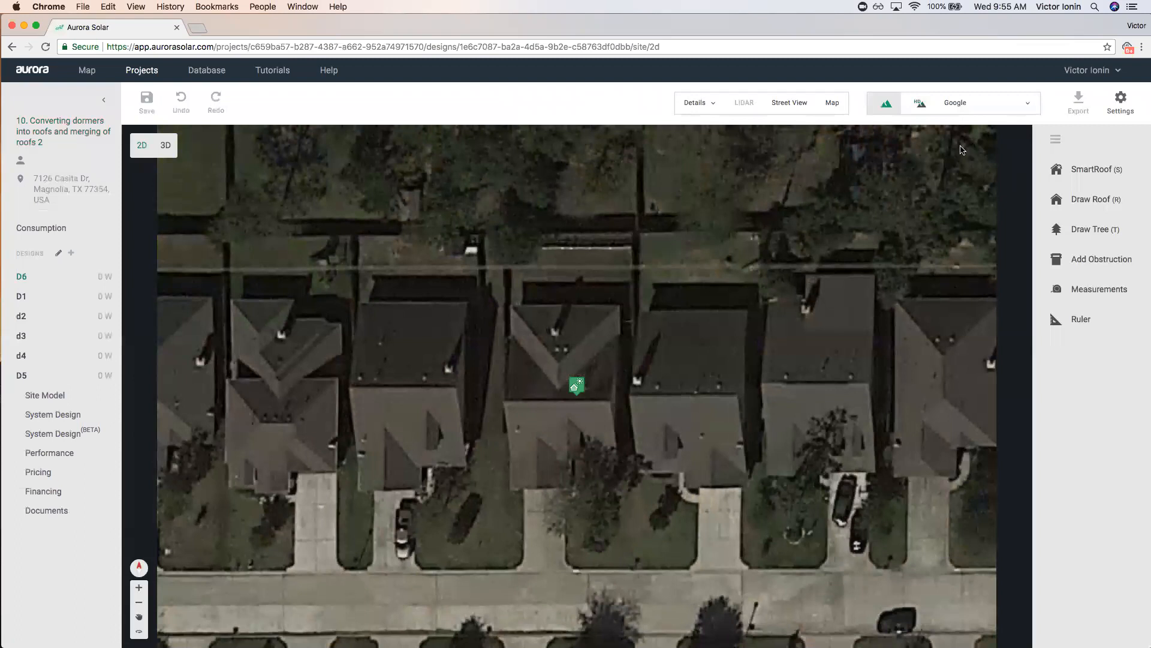
left_click(967, 111)
left_click(960, 185)
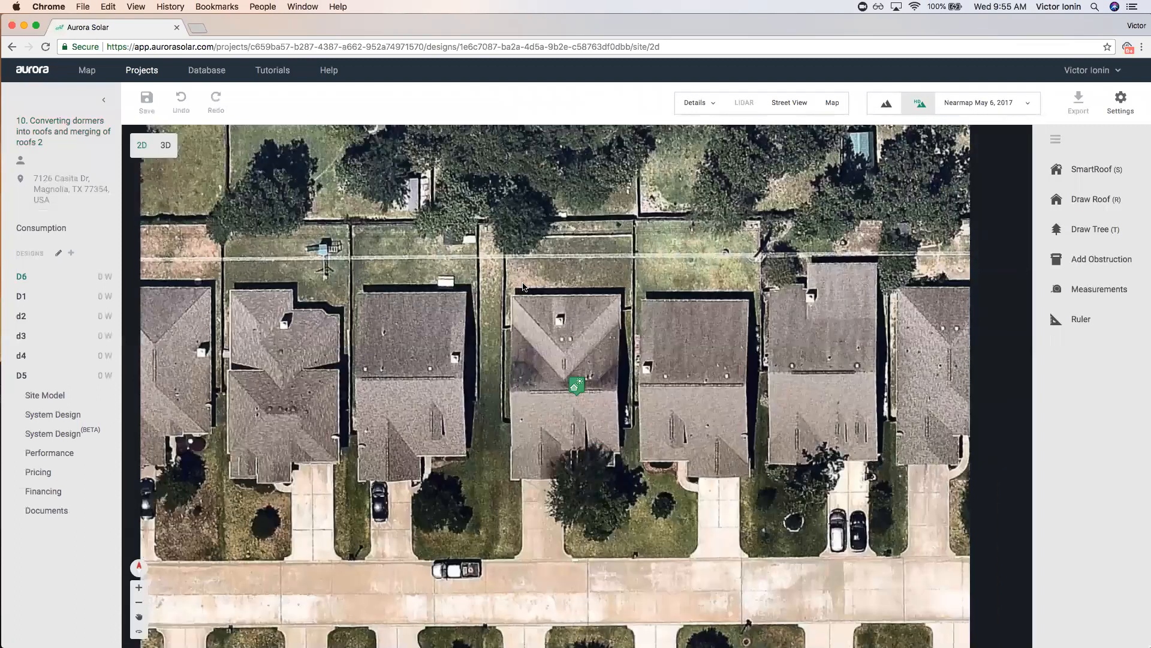
scroll(537, 328, "up", 2)
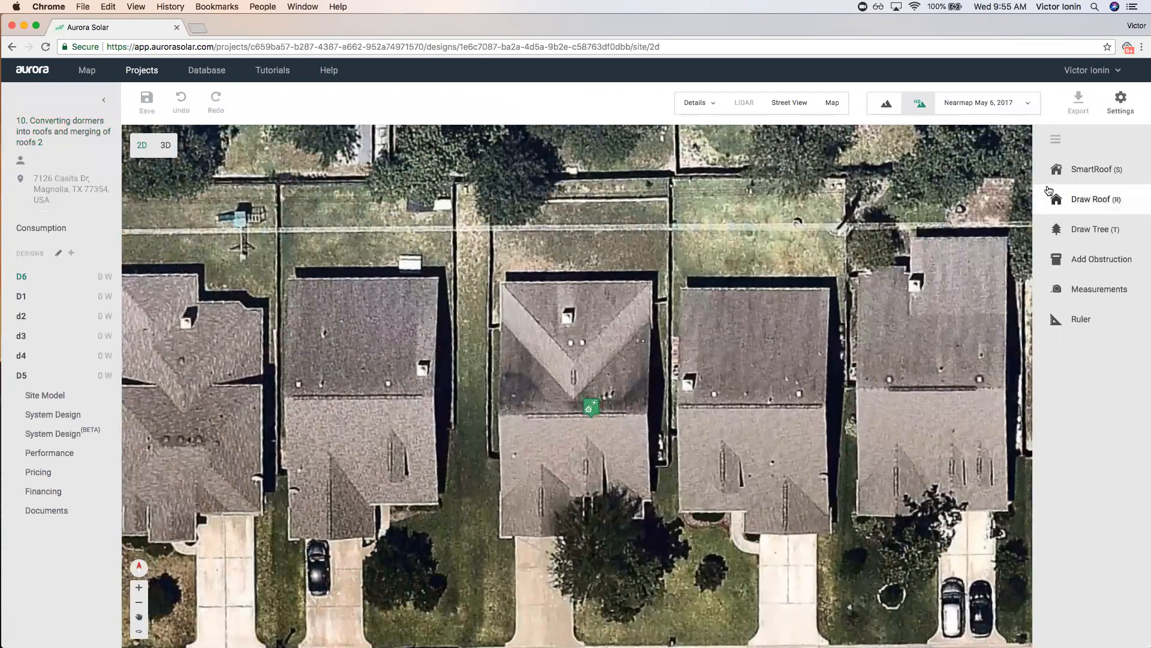
Trace a SmartRoof around the central house, including its small front jog.
left_click(1106, 171)
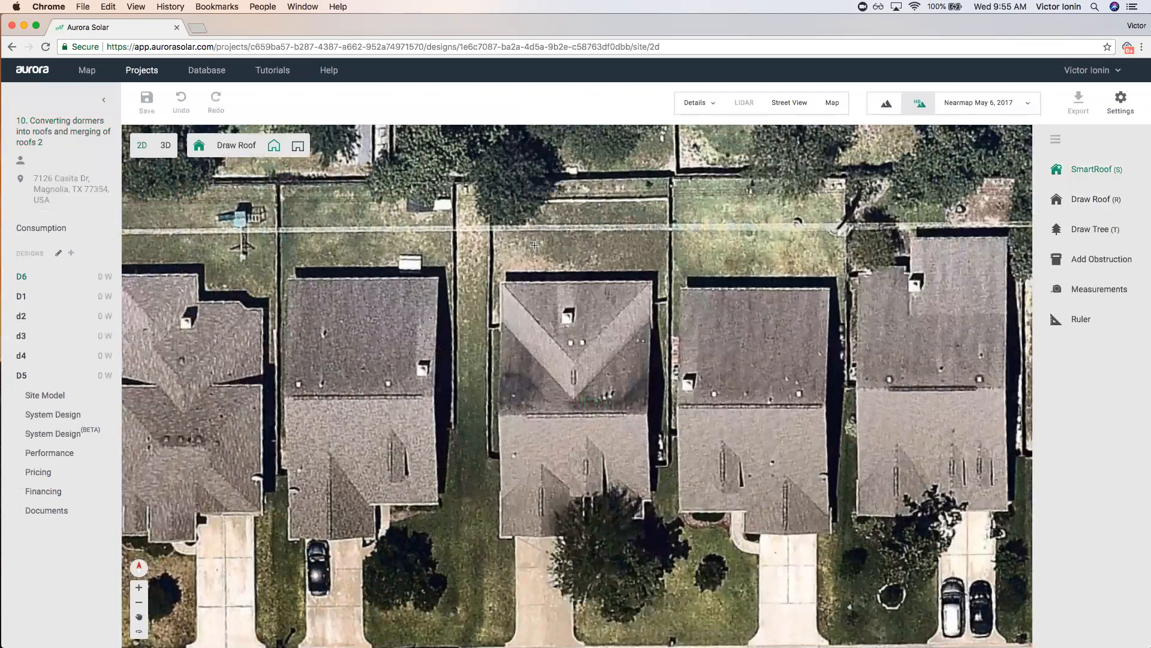
left_click(503, 281)
left_click(652, 282)
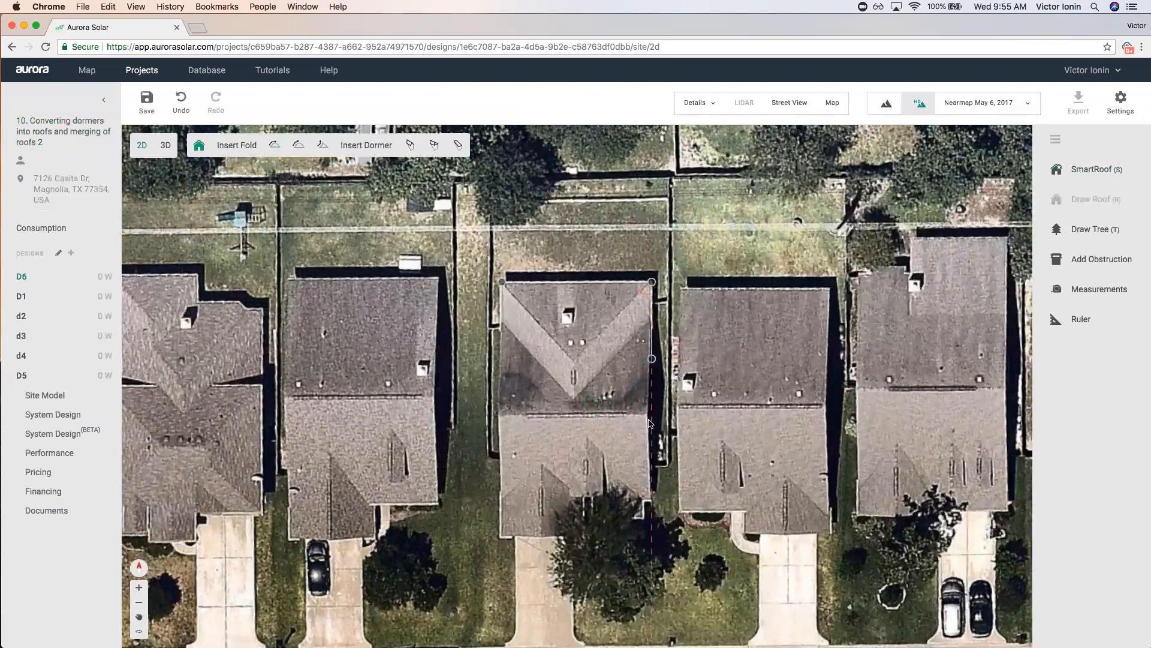
left_click(652, 501)
left_click(640, 501)
left_click(640, 516)
left_click(604, 516)
left_click(604, 497)
left_click(579, 497)
left_click(578, 533)
left_click(502, 533)
left_click(502, 282)
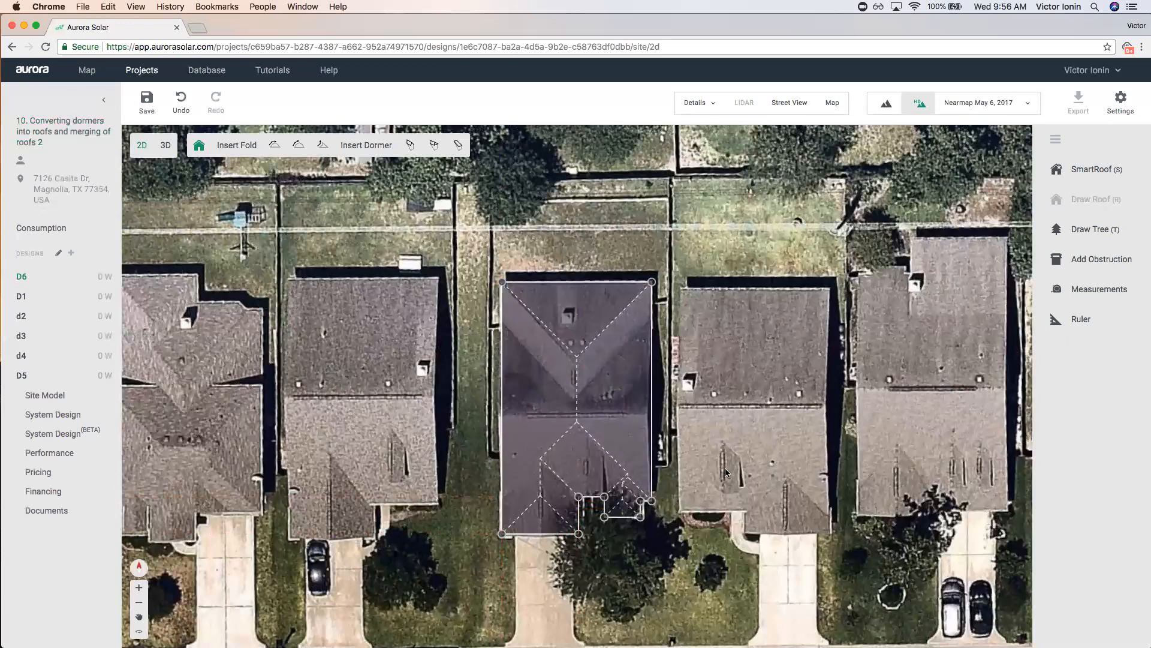
scroll(567, 430, "up", 2)
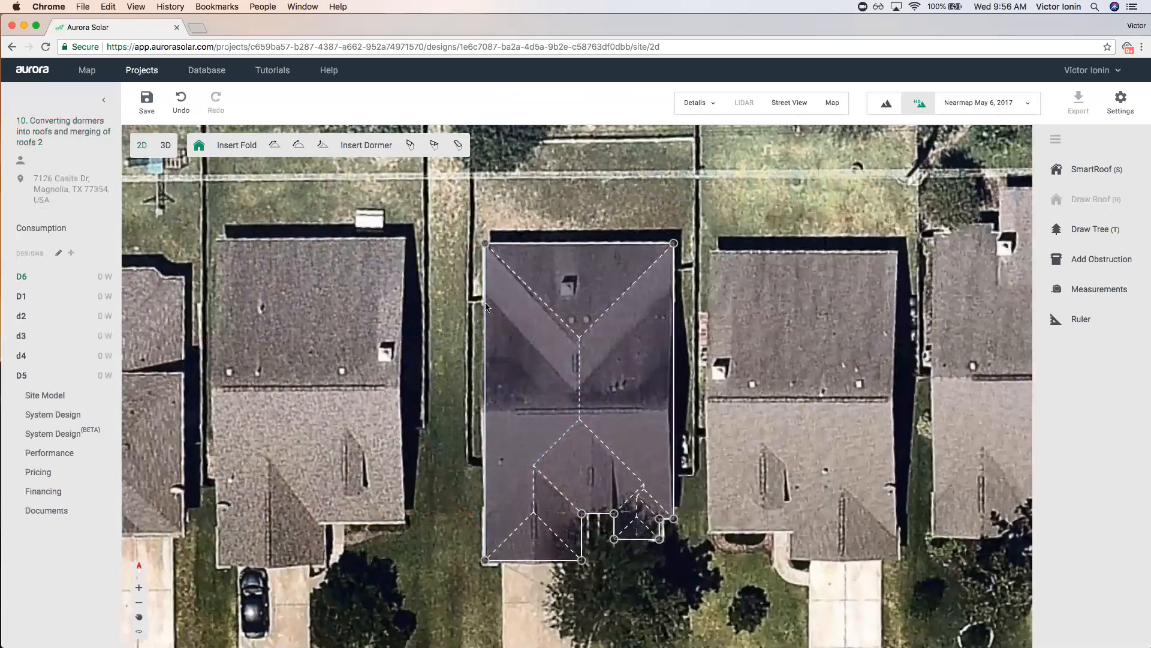
Try gable ends on both side edges of the roof, then restore both to hips.
left_click(505, 324)
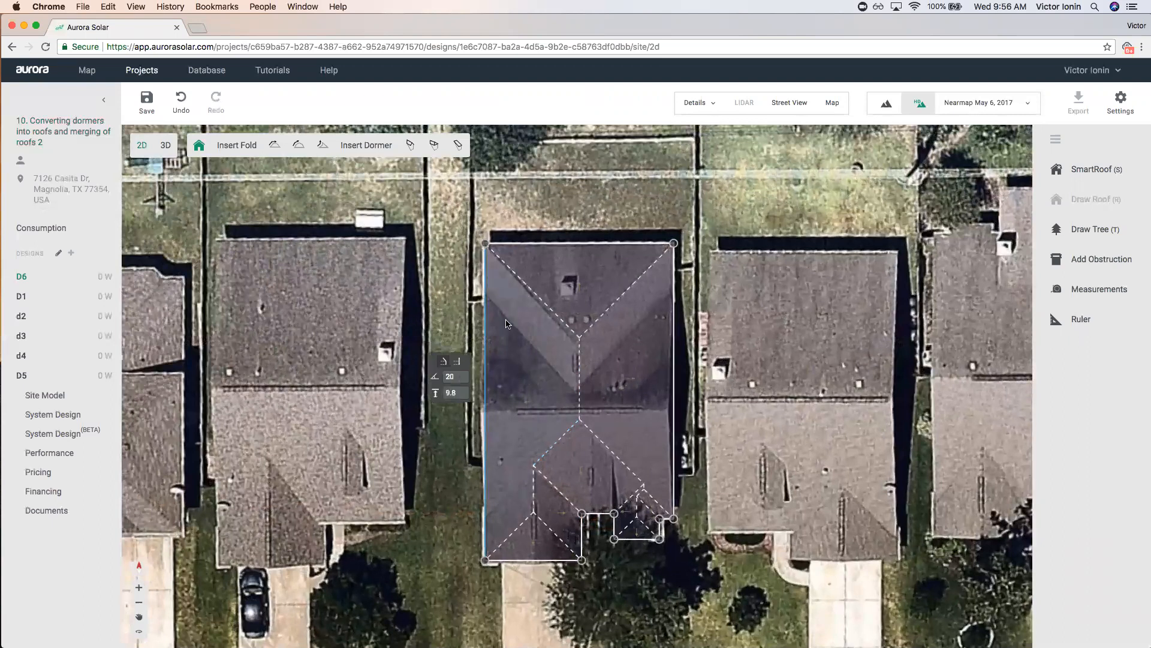
left_click(459, 363)
left_click(674, 373)
left_click(719, 390)
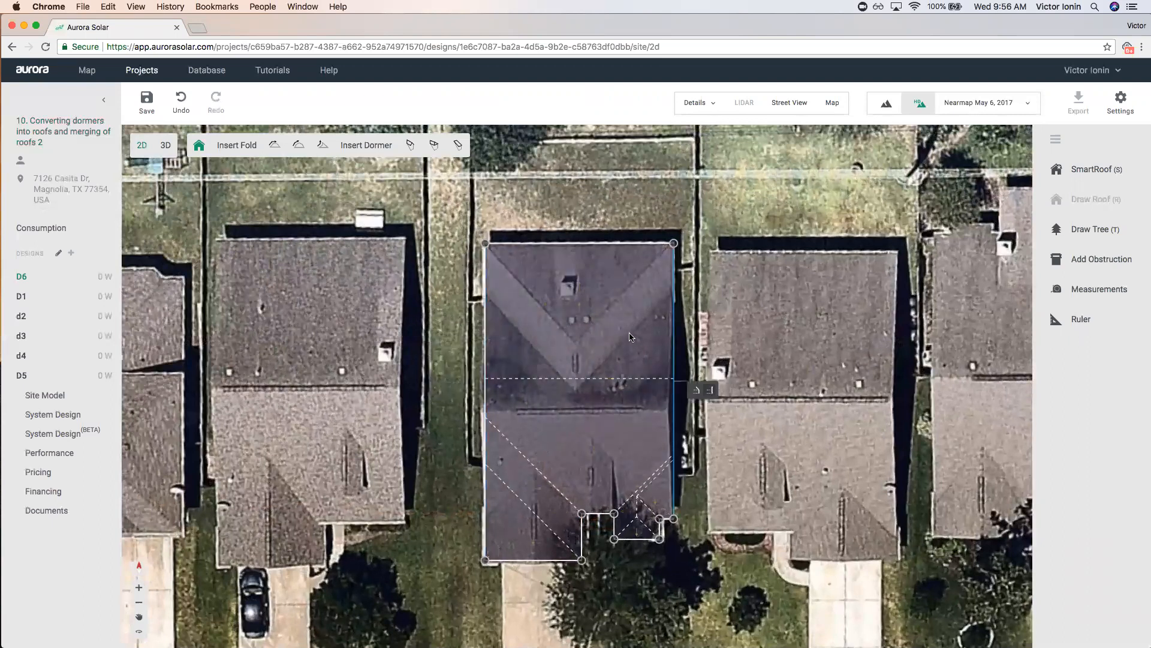
left_click(486, 397)
left_click(449, 395)
left_click(673, 394)
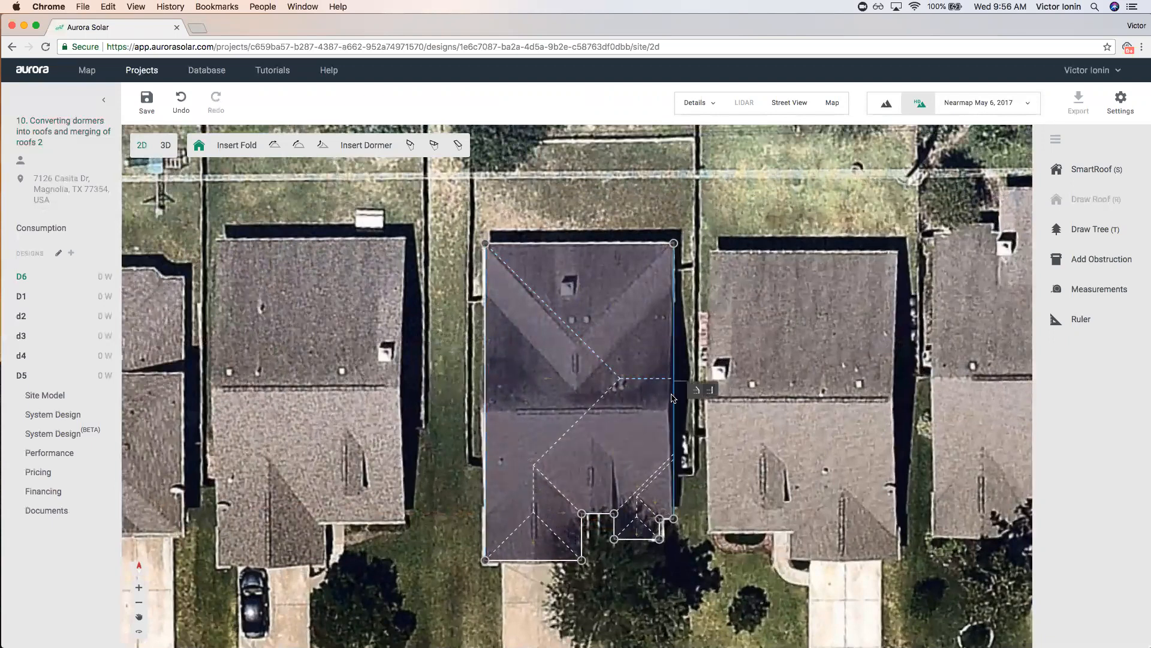
left_click(703, 389)
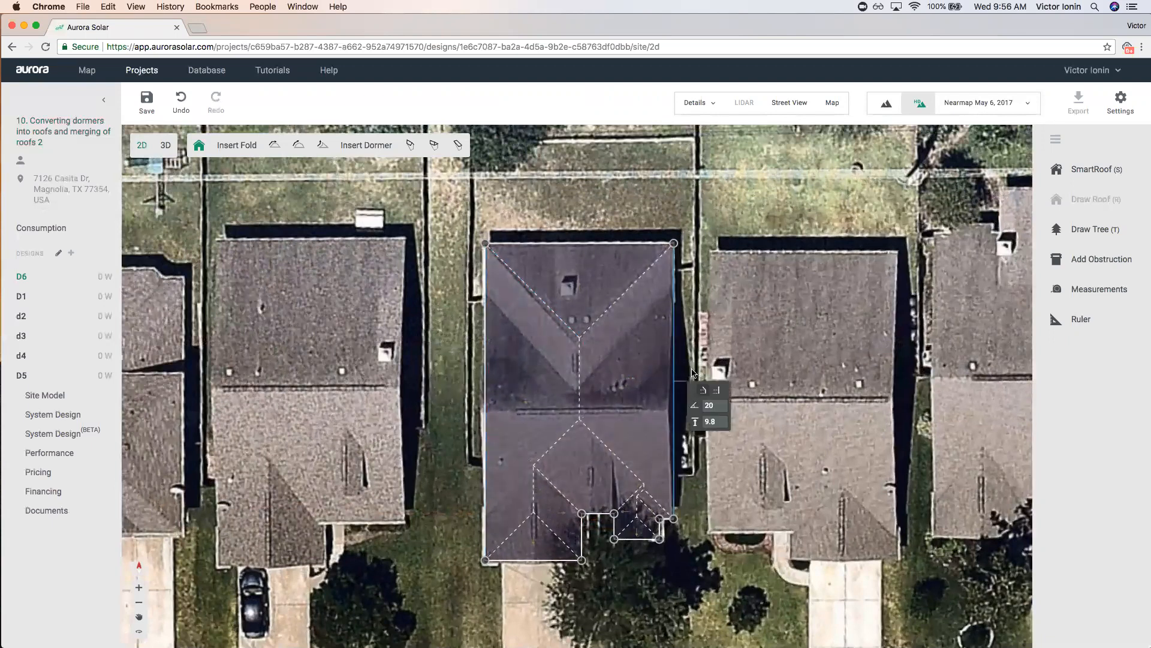
left_click(713, 341)
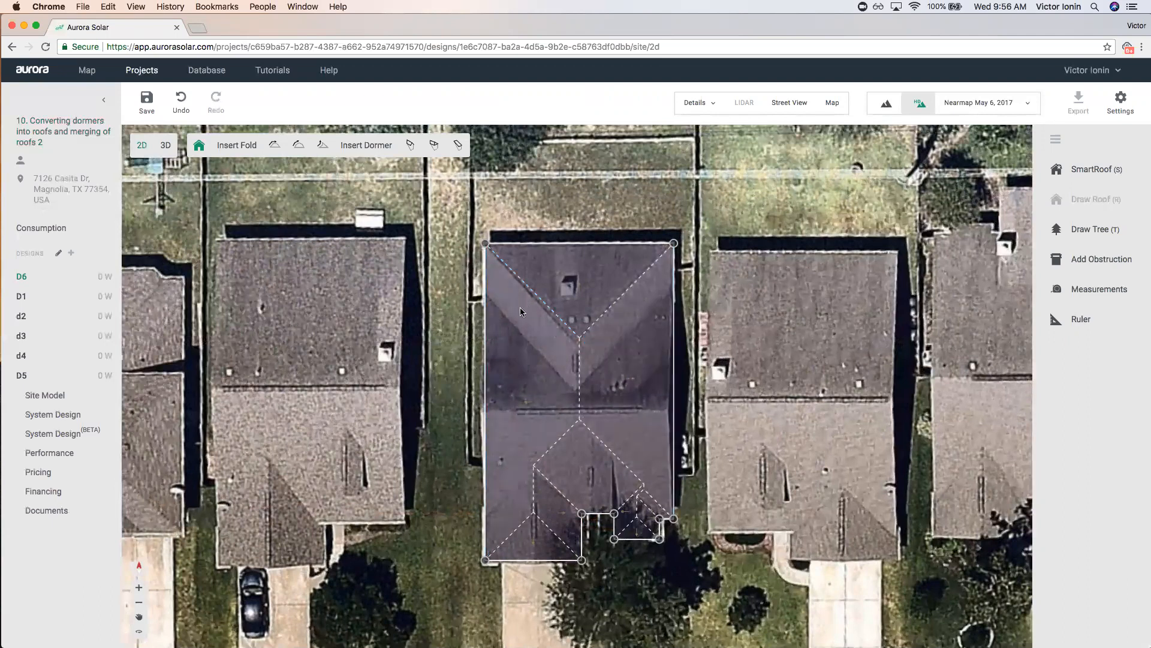
Drag the hipped roof model left onto the neighbouring house.
left_click(485, 335)
left_click(394, 316)
left_click_drag(624, 364, 171, 358)
left_click(1073, 170)
left_click(484, 245)
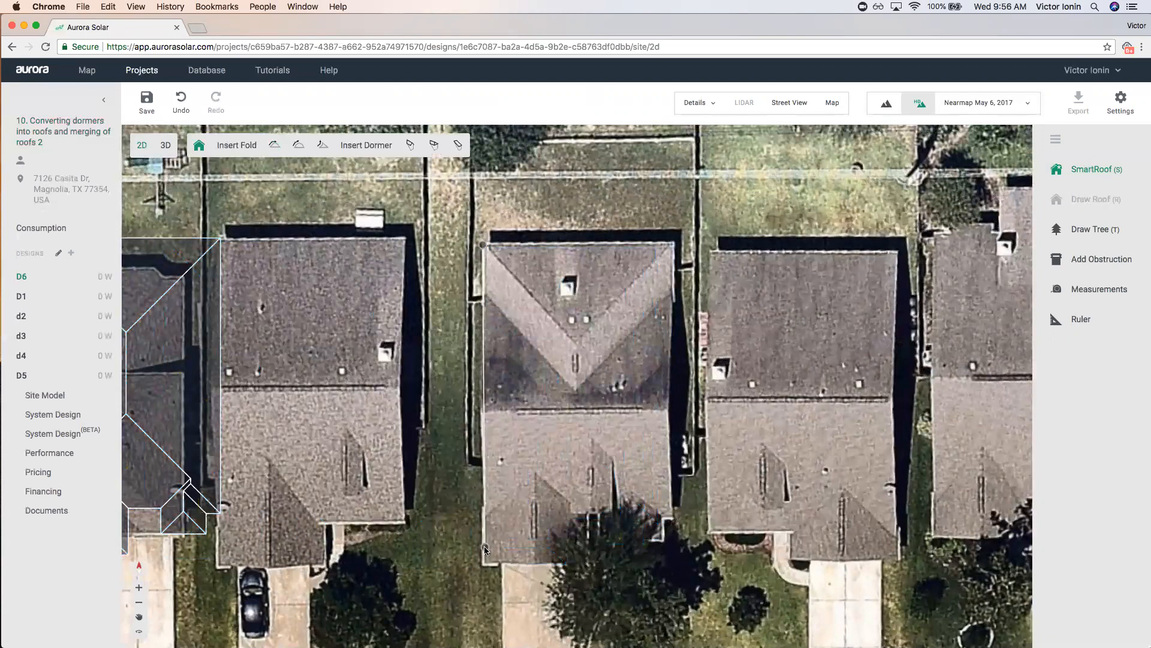
left_click(485, 563)
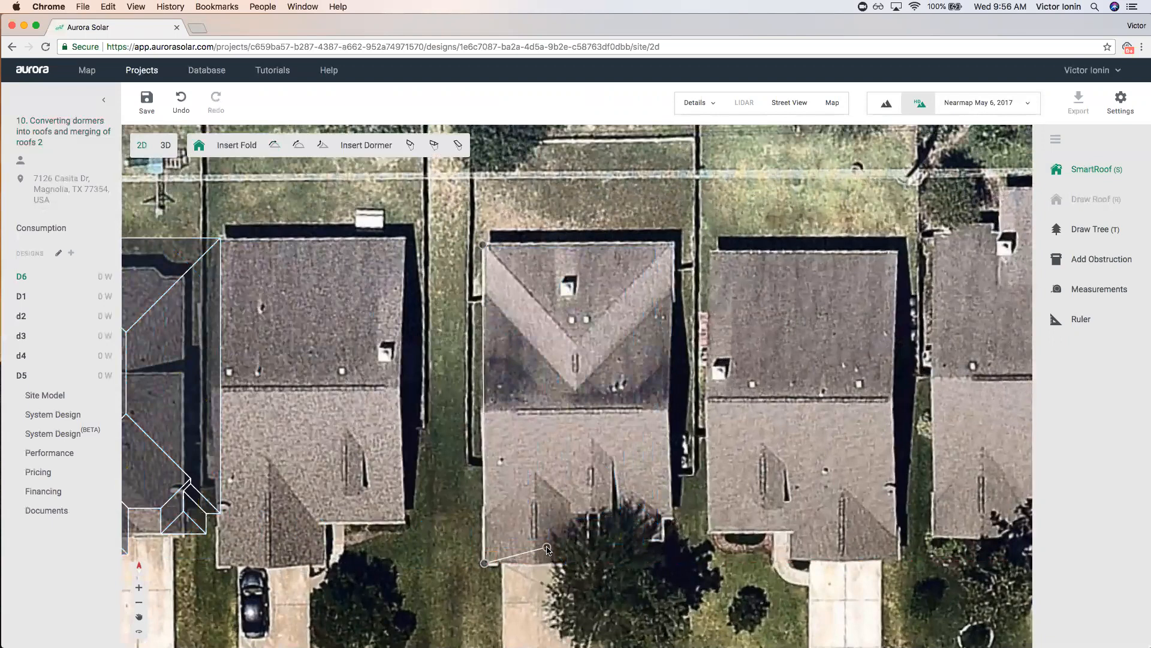
key("Escape")
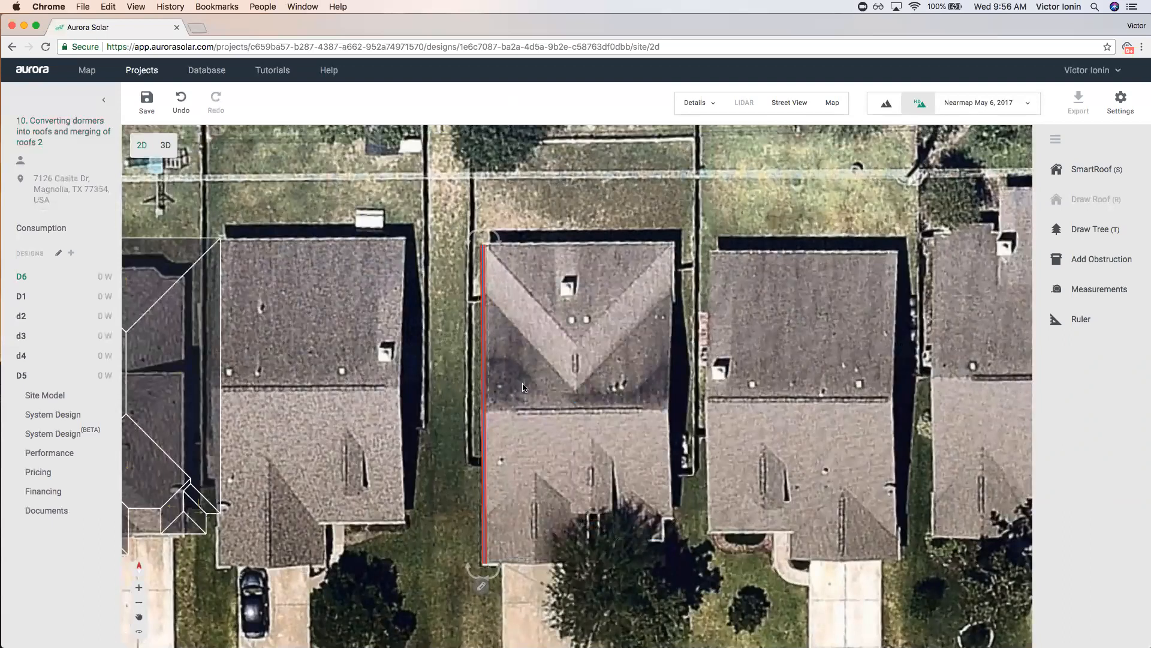
scroll(510, 265, "up", 4)
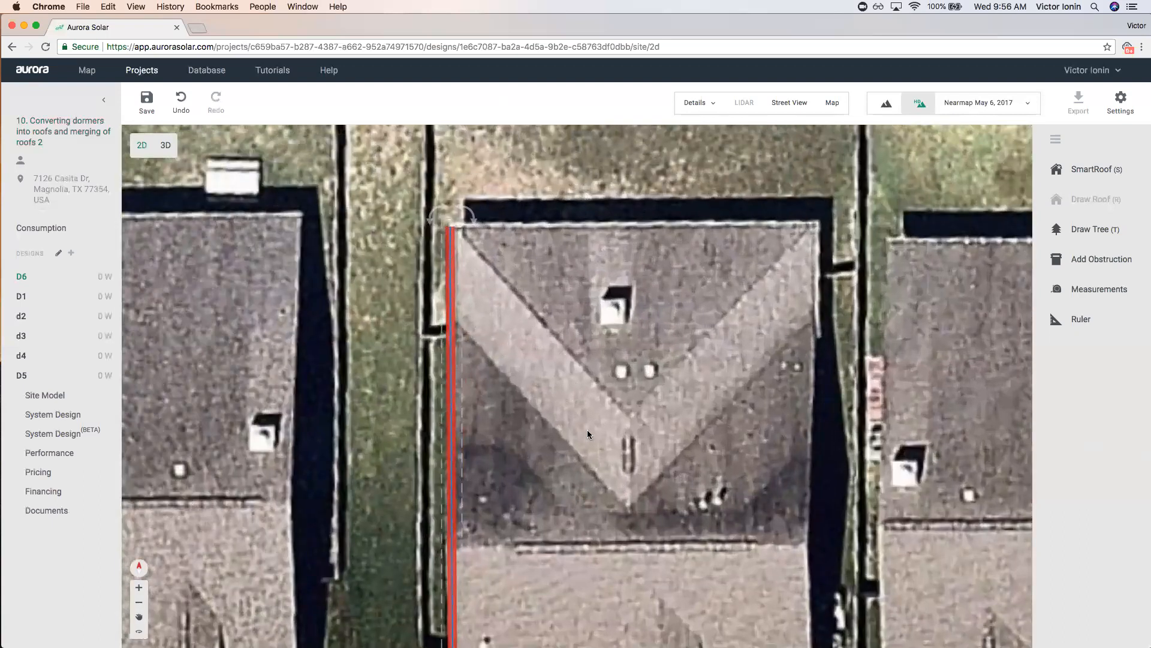
scroll(528, 349, "down", 5)
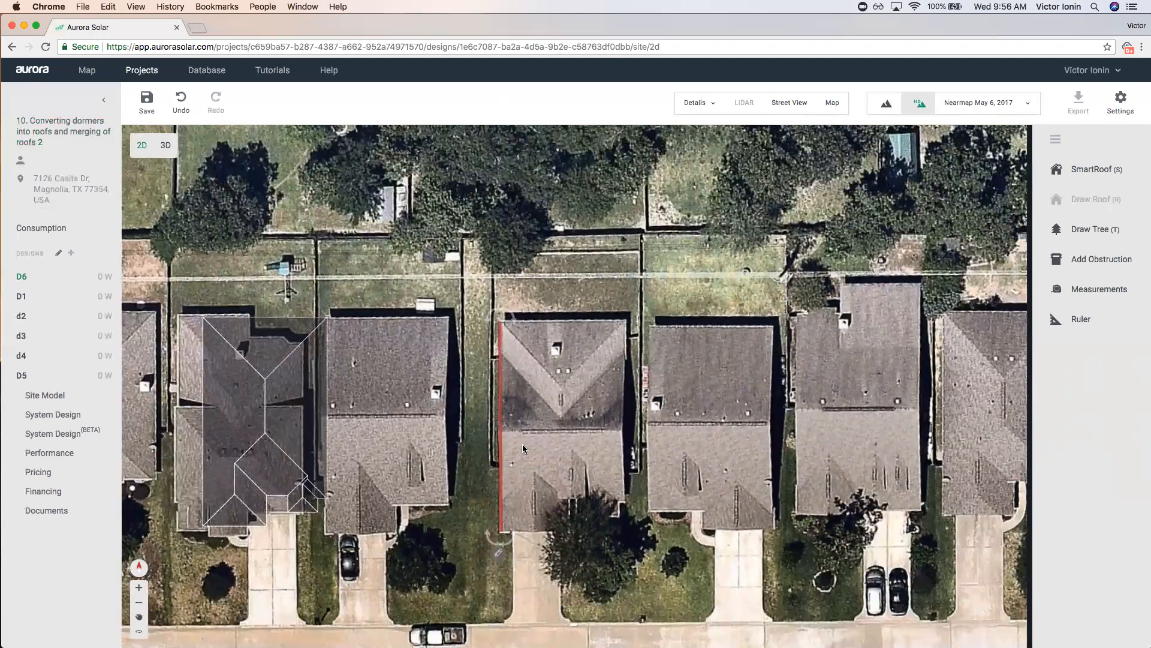
scroll(492, 379, "up", 4)
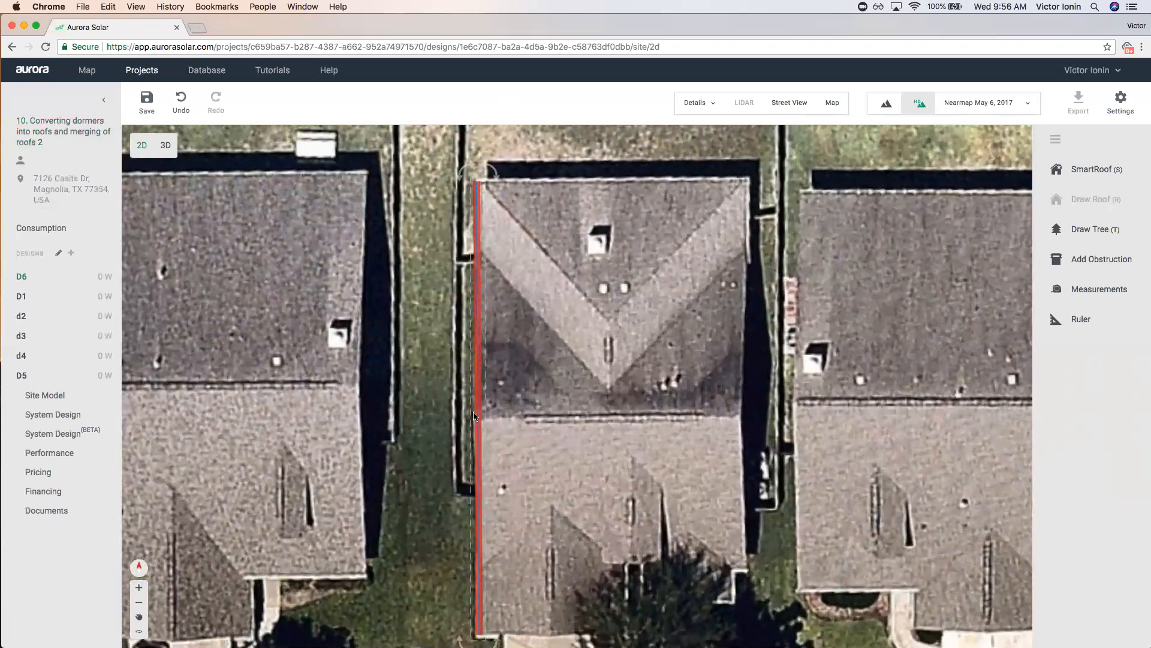
scroll(473, 416, "down", 5)
scroll(476, 492, "up", 6)
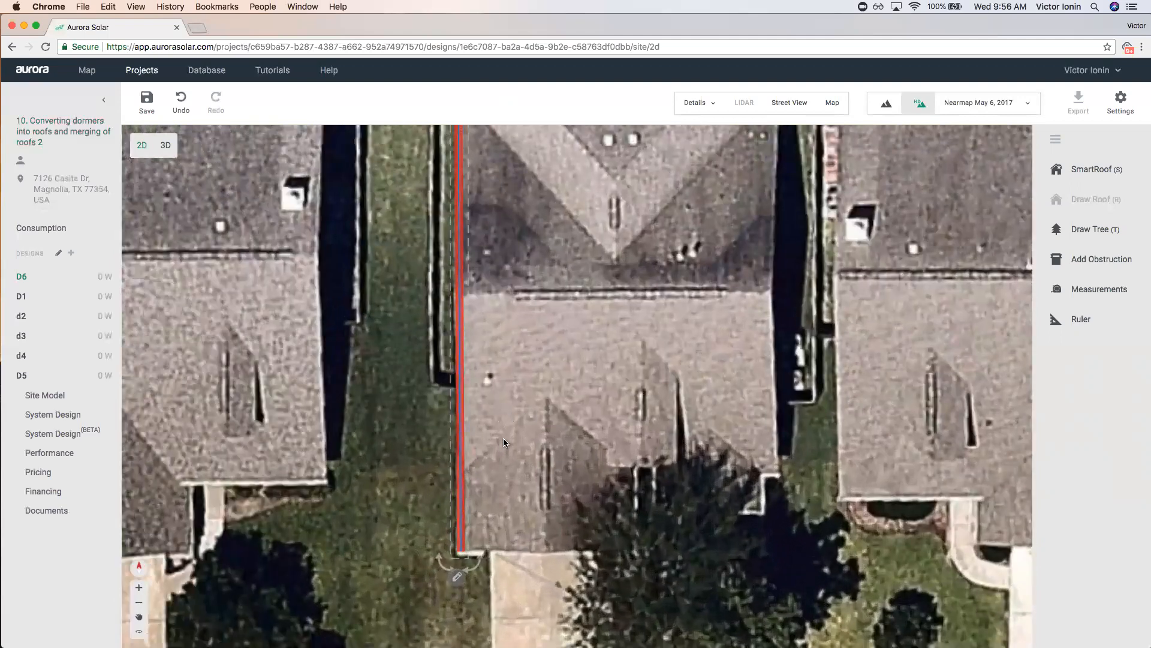
scroll(504, 442, "down", 5)
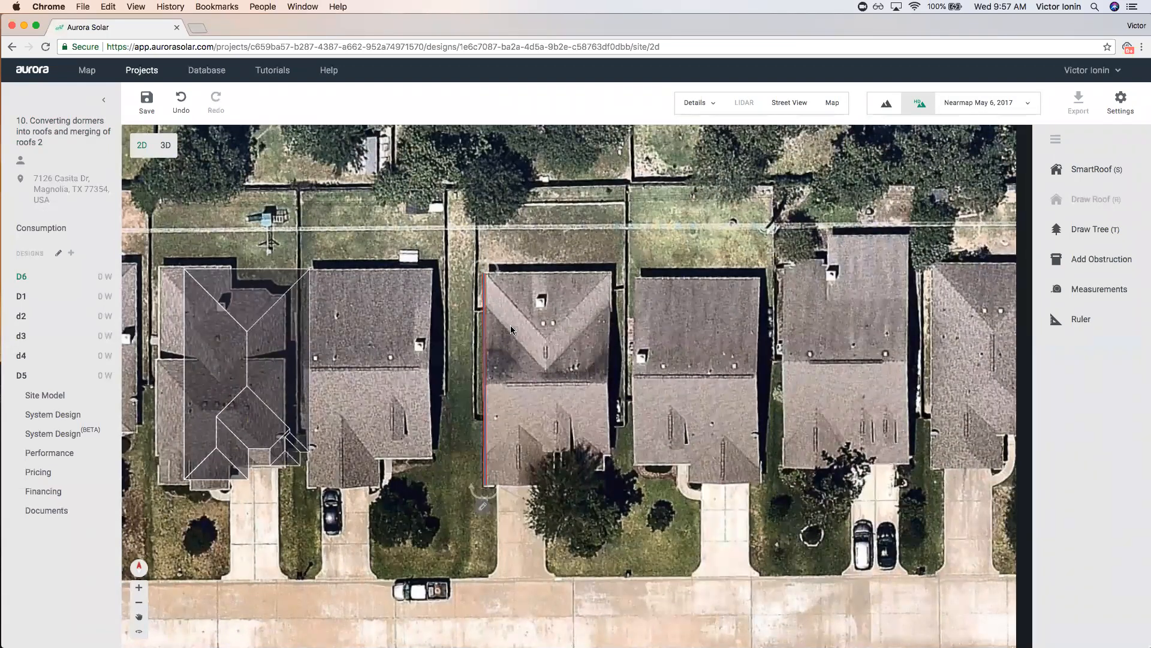
left_click_drag(485, 339, 589, 360)
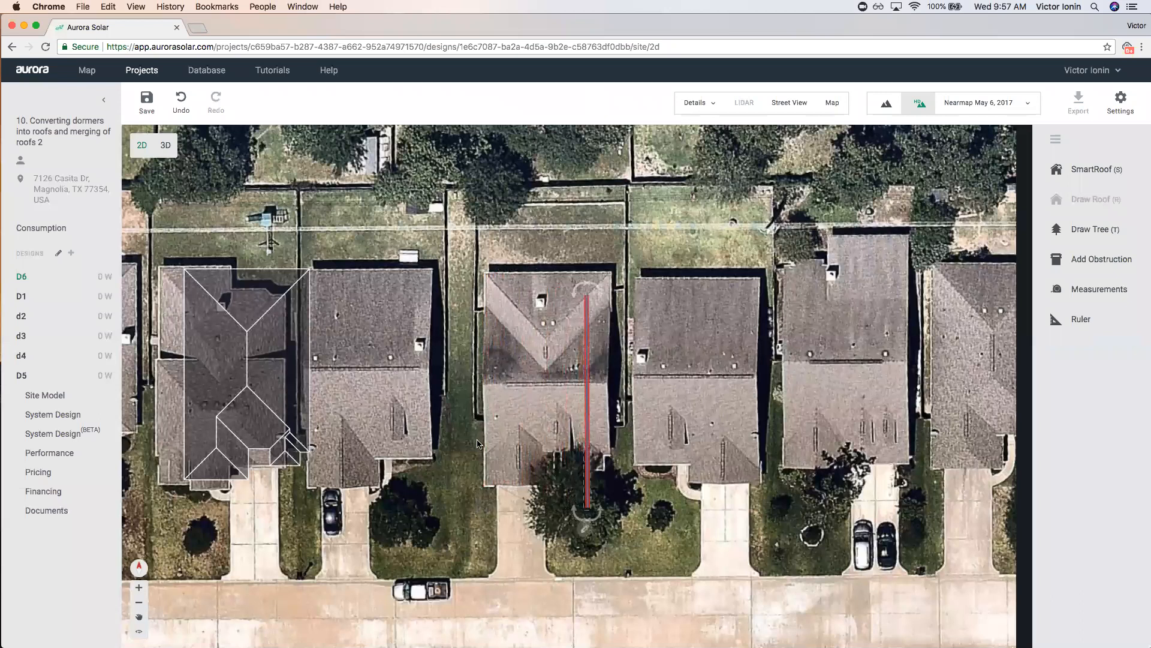
left_click(1091, 170)
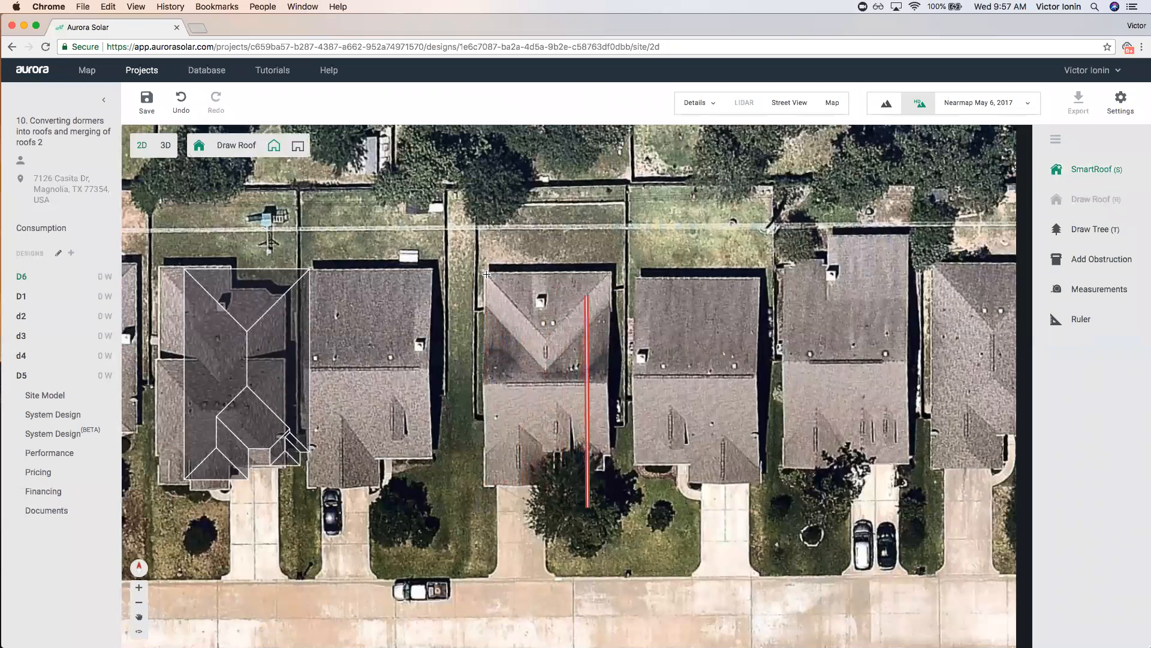
left_click(486, 274)
left_click(483, 311)
left_click(481, 451)
left_click(488, 450)
left_click(487, 484)
key("Return")
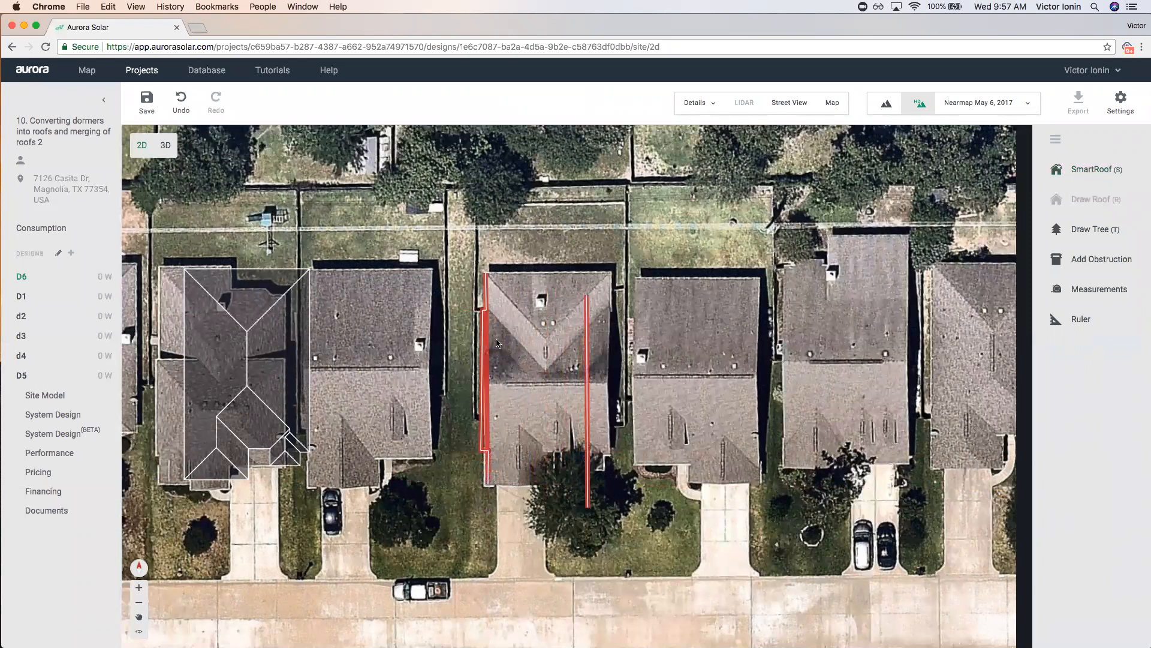
scroll(496, 343, "up", 6)
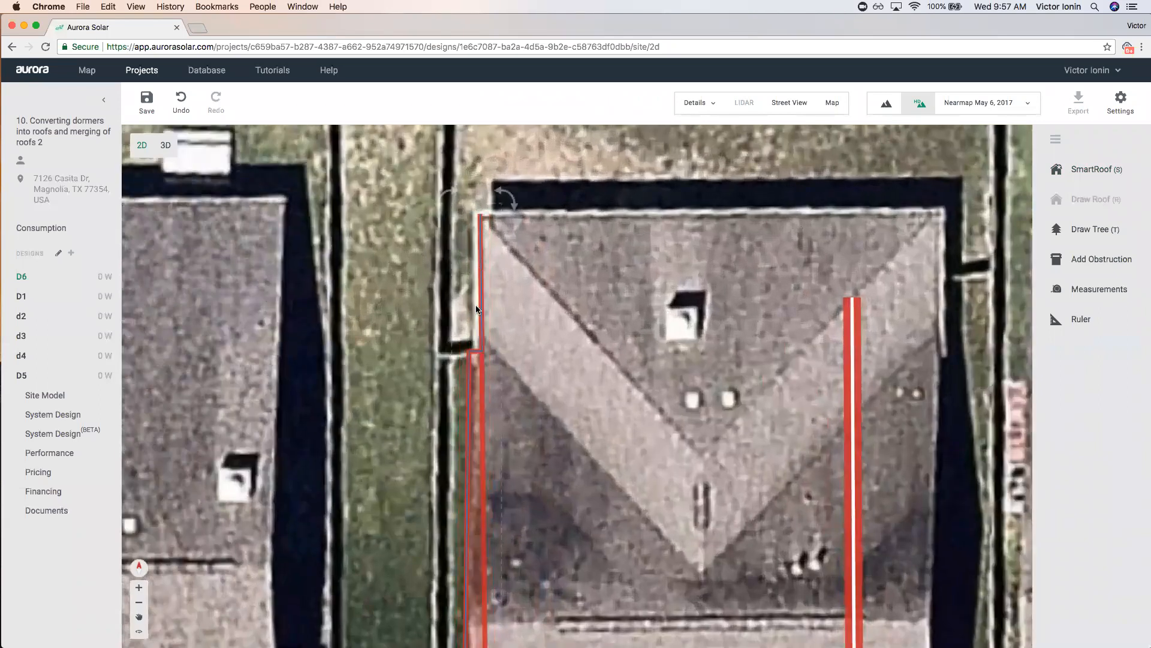
scroll(620, 477, "down", 4)
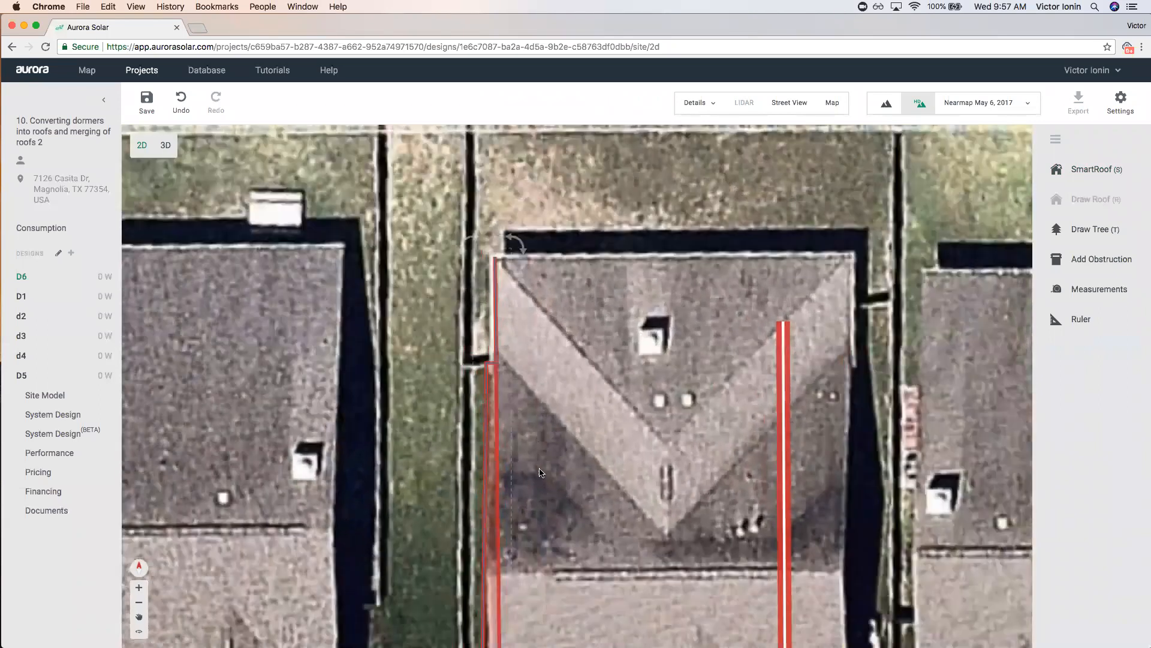
scroll(524, 554, "up", 4)
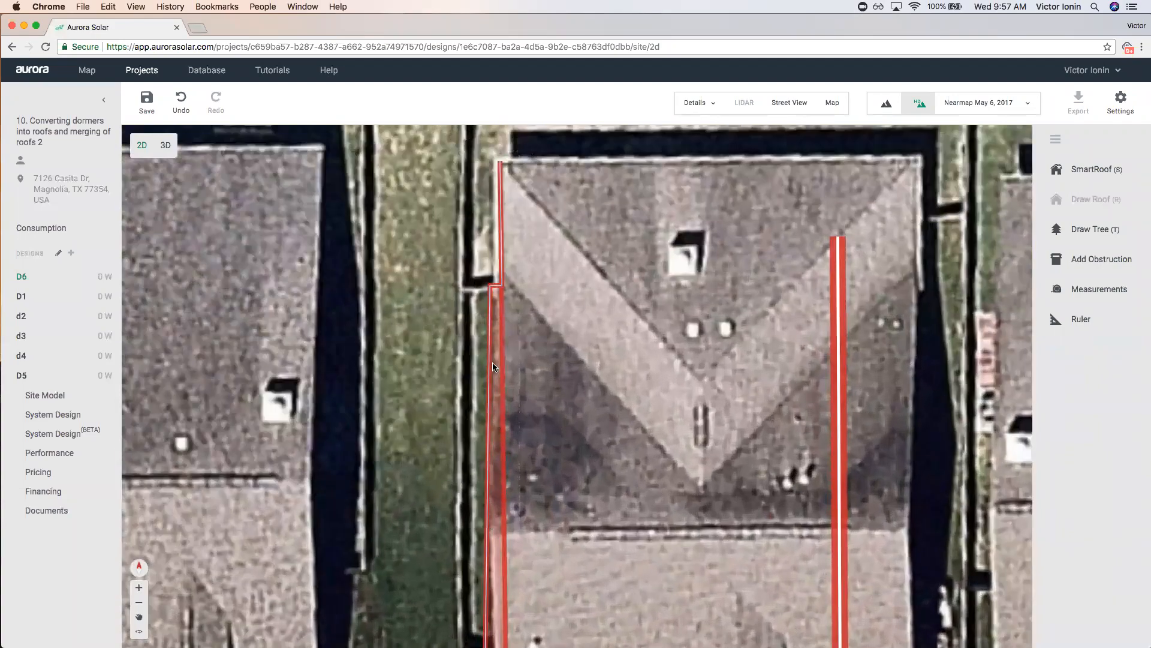
scroll(459, 534, "down", 4)
scroll(468, 615, "up", 5)
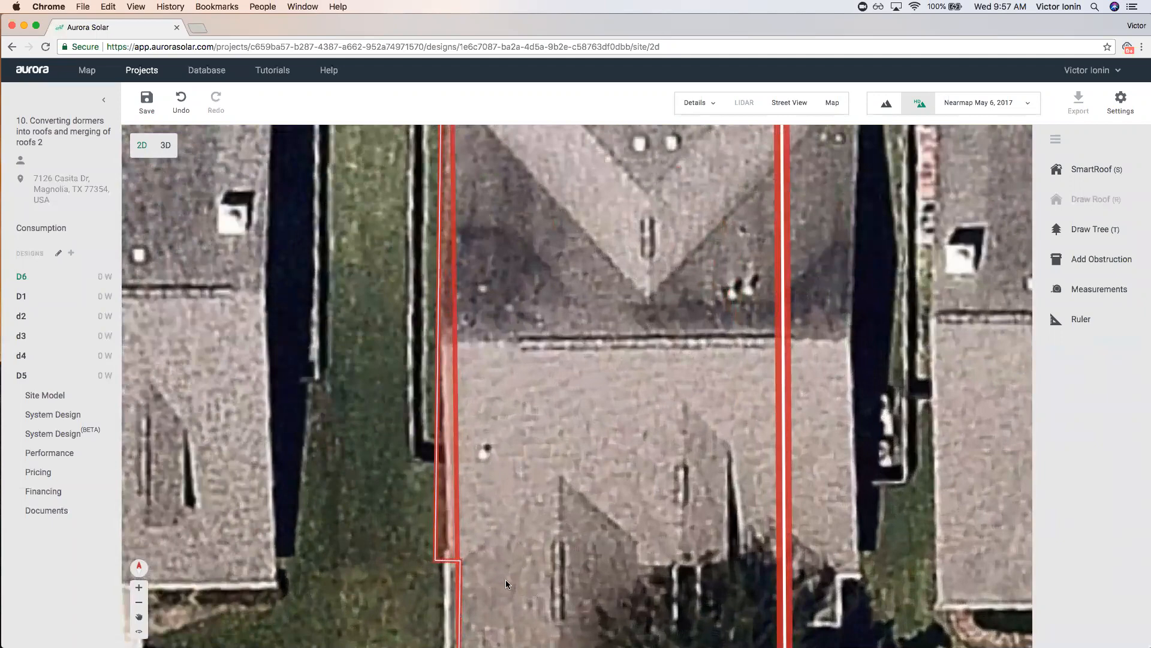
scroll(519, 569, "down", 4)
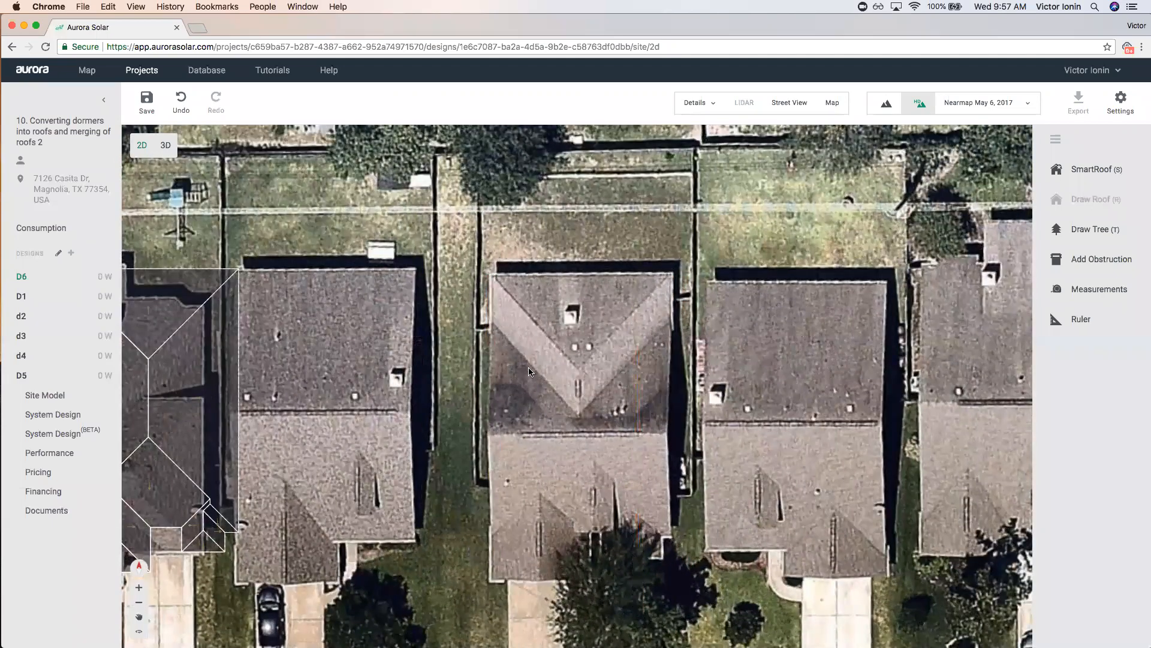
scroll(529, 372, "down", 3)
scroll(522, 384, "up", 1)
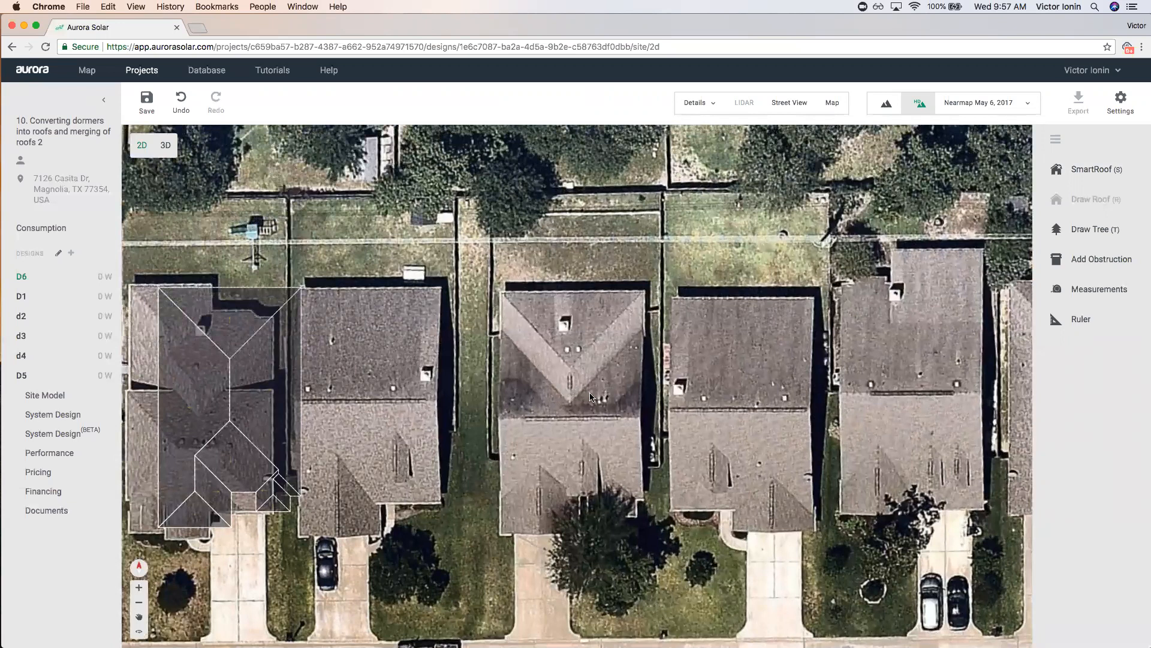
Draw a rectangular SmartRoof over the middle house with gable ends on both sides.
left_click(1086, 174)
left_click(499, 497)
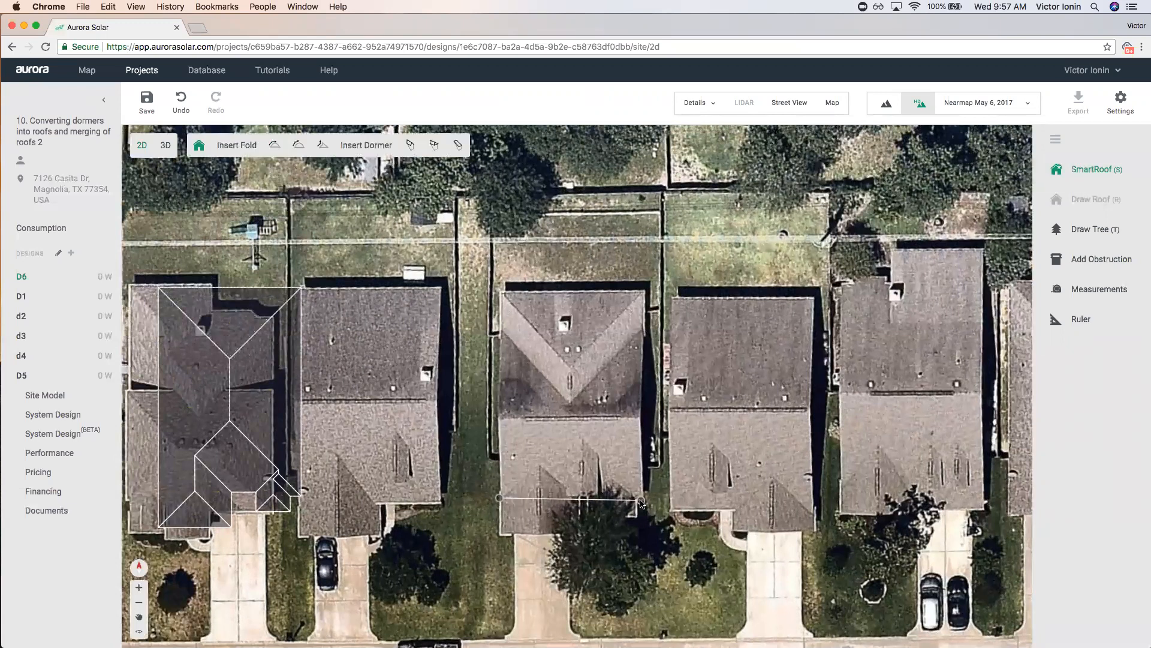
left_click(642, 497)
left_click(643, 330)
left_click(501, 330)
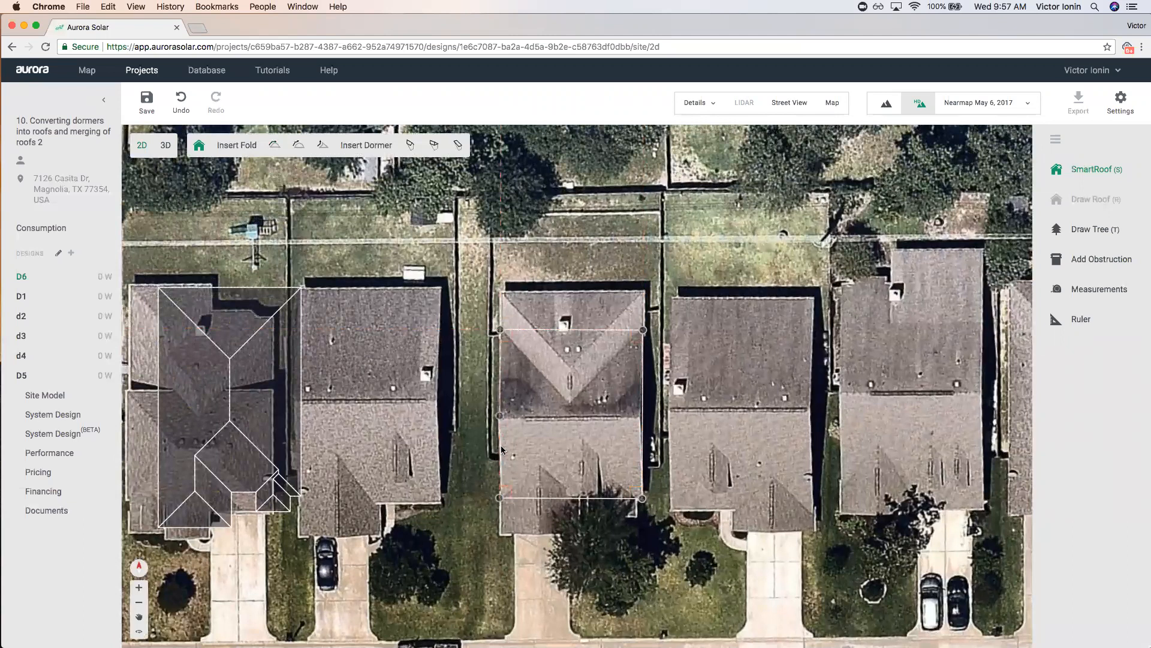
left_click(500, 498)
left_click(472, 373)
left_click(642, 432)
left_click(690, 430)
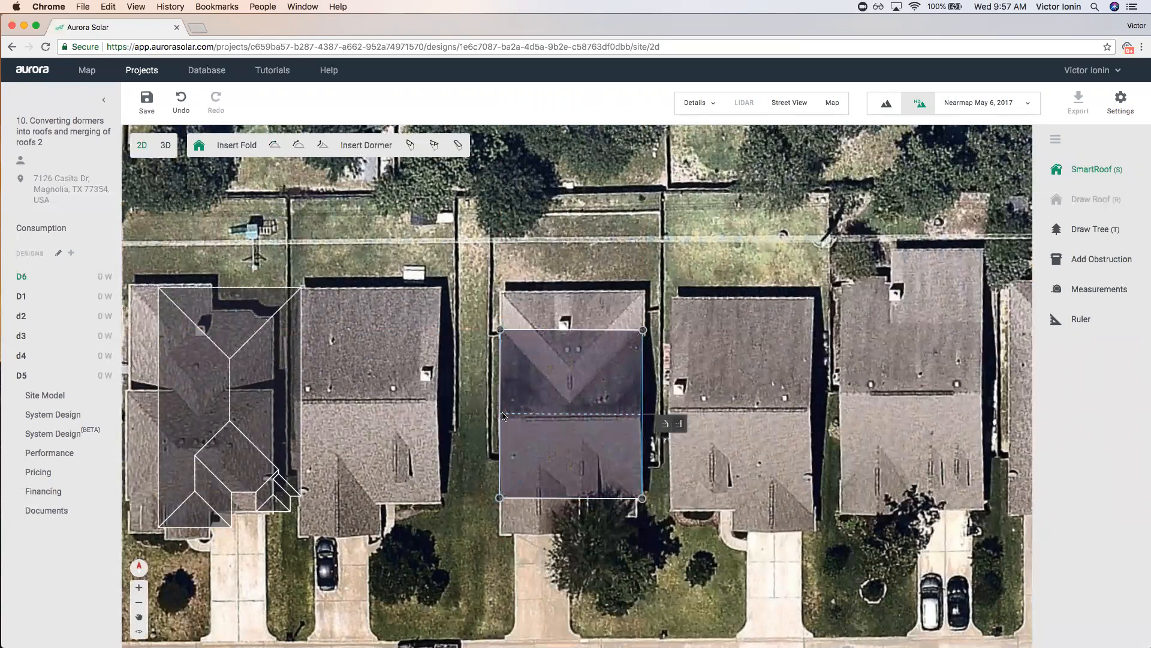
Insert a hipped dormer across the roof's top and raise its lower eave corners.
left_click(433, 145)
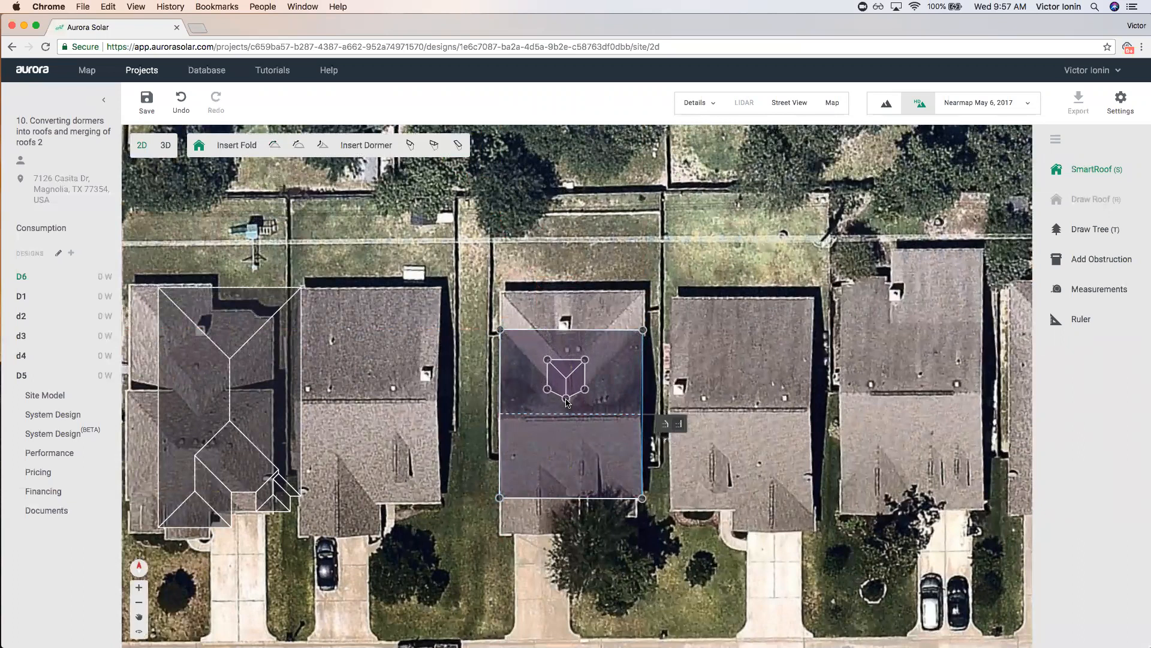
left_click(569, 399)
left_click_drag(499, 366, 501, 329)
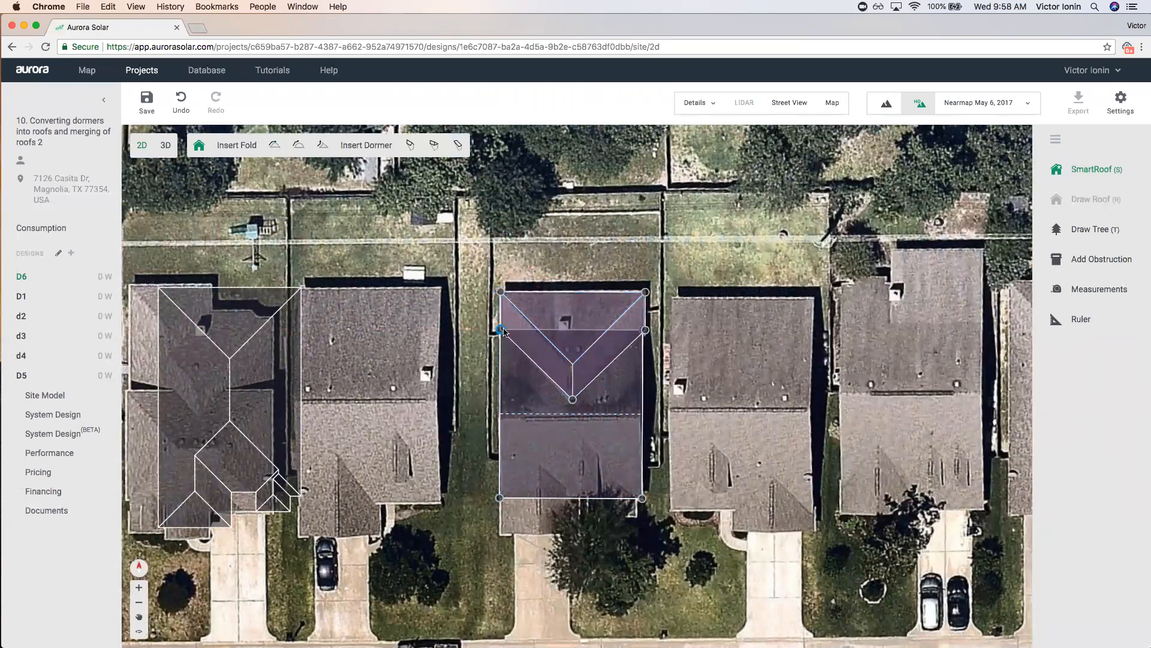
left_click(704, 389)
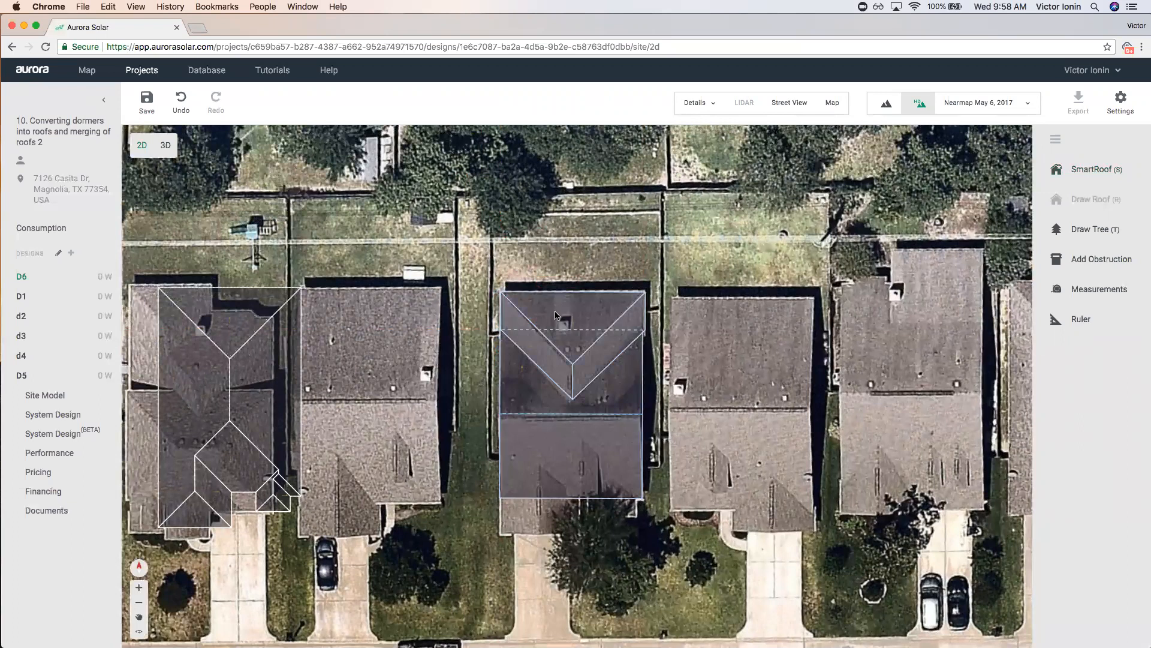
scroll(576, 528, "up", 2)
Insert a wide dormer on the lower roof plane extending past the eave.
left_click(556, 443)
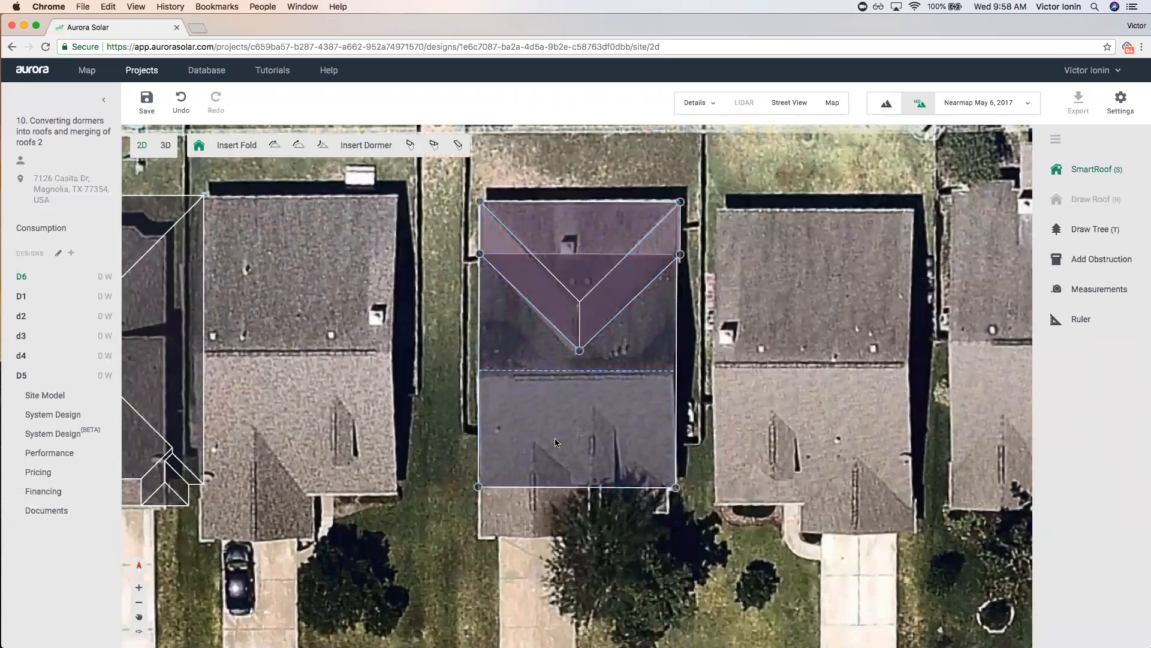
left_click(410, 145)
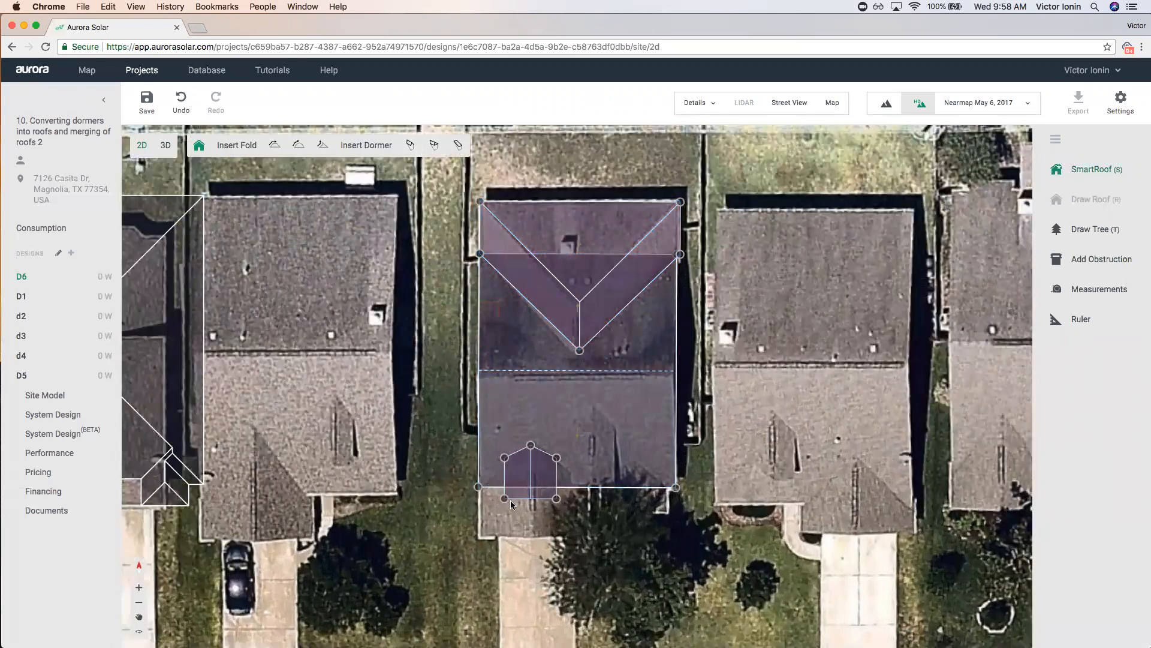
left_click_drag(505, 498, 480, 535)
left_click_drag(484, 486, 482, 490)
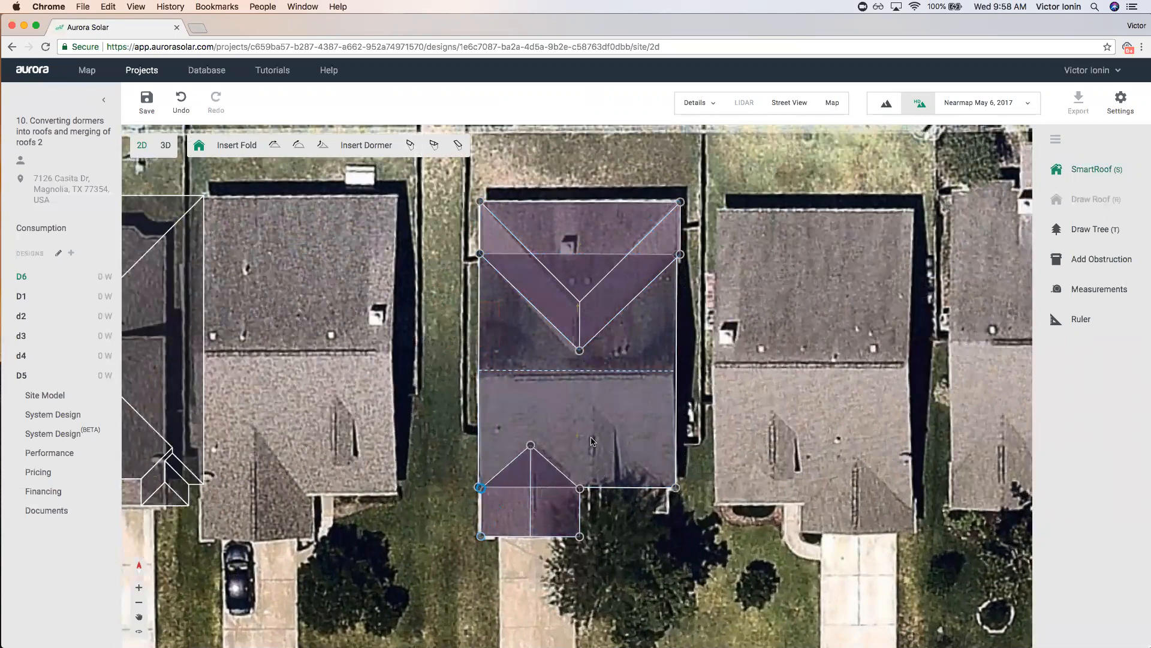
Add a narrow second dormer and a small third dormer near the right edge.
left_click(410, 144)
left_click(597, 412)
left_click_drag(570, 464, 578, 485)
left_click_drag(577, 420, 577, 436)
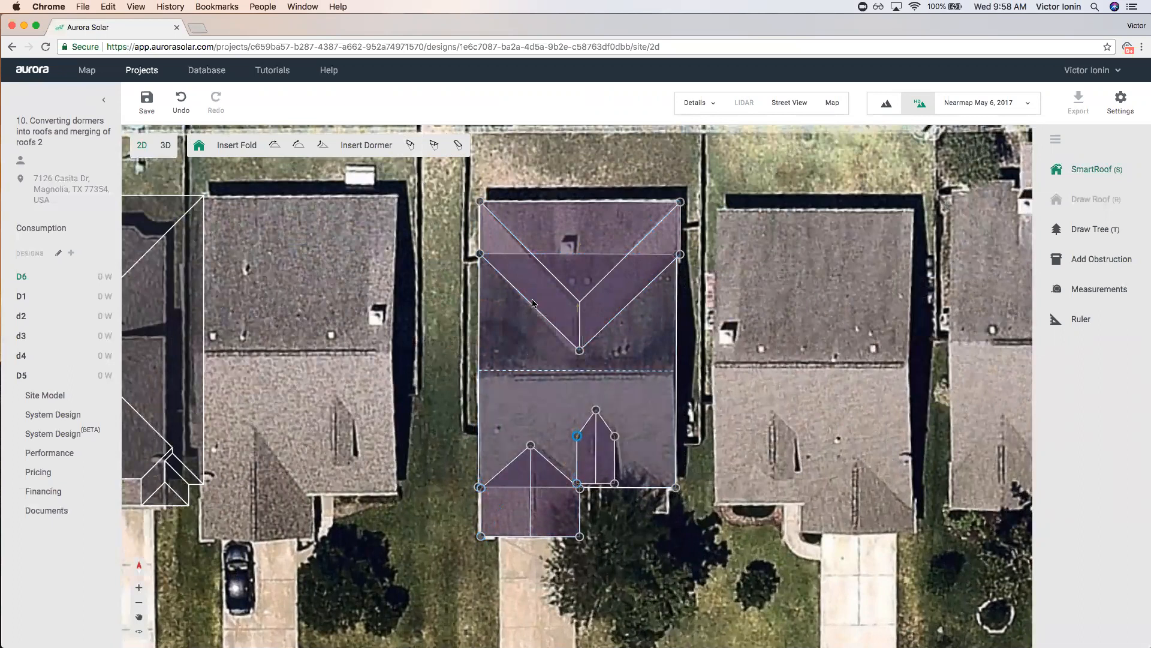
left_click(410, 144)
left_click(634, 466)
left_click_drag(607, 519, 608, 491)
left_click_drag(631, 489, 617, 486)
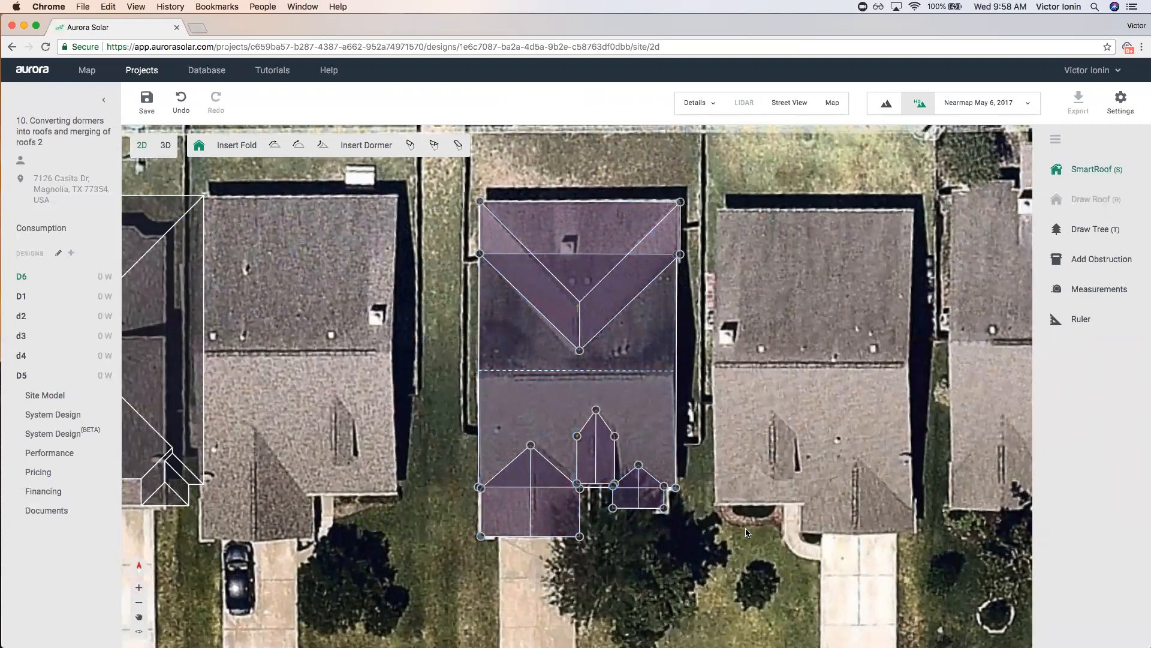
left_click(748, 532)
scroll(732, 515, "down", 3)
Zoom out and shift the dormered roof model one lot left onto the adjacent house.
scroll(700, 483, "up", 2)
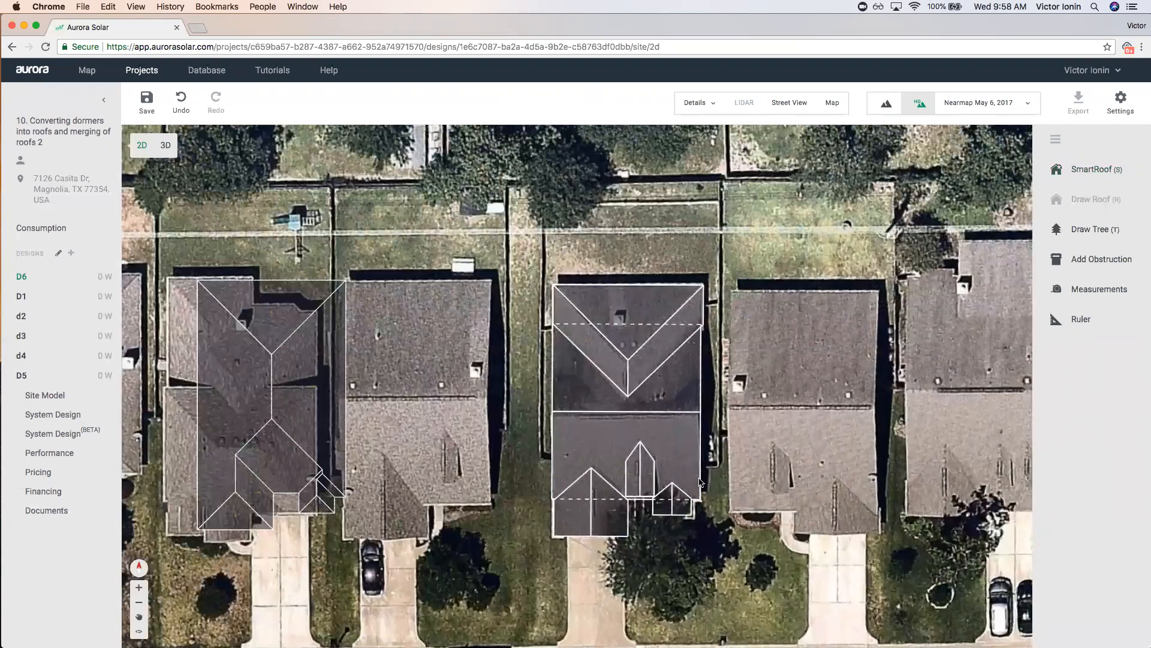
scroll(701, 483, "up", 1)
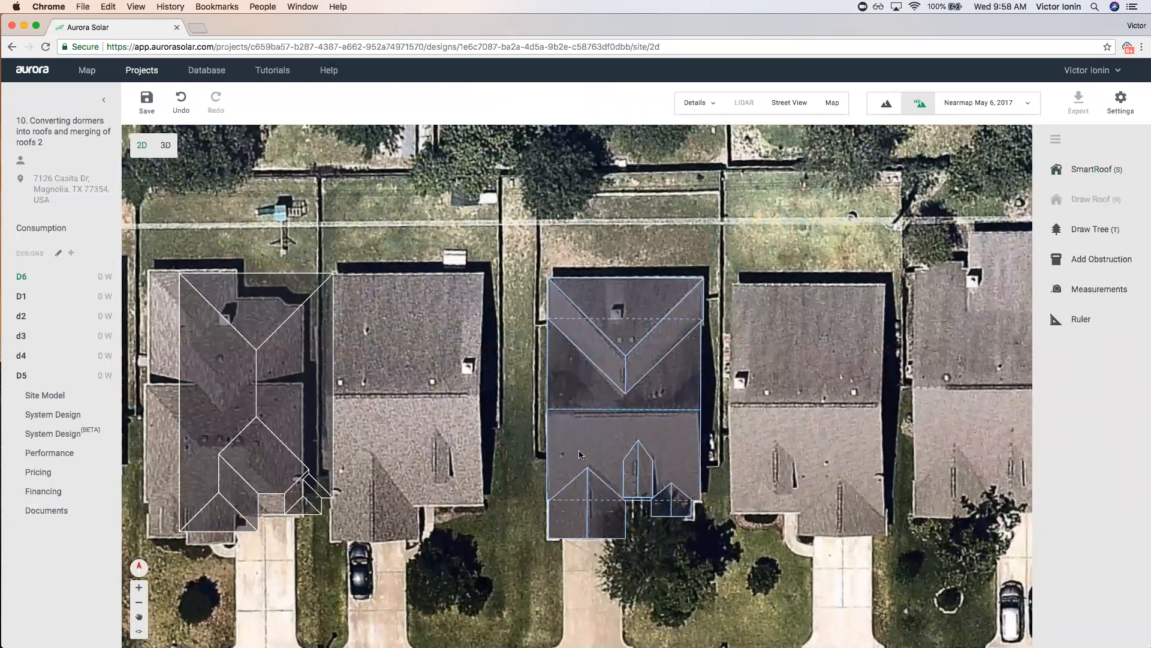
scroll(690, 367, "down", 2)
left_click(681, 378)
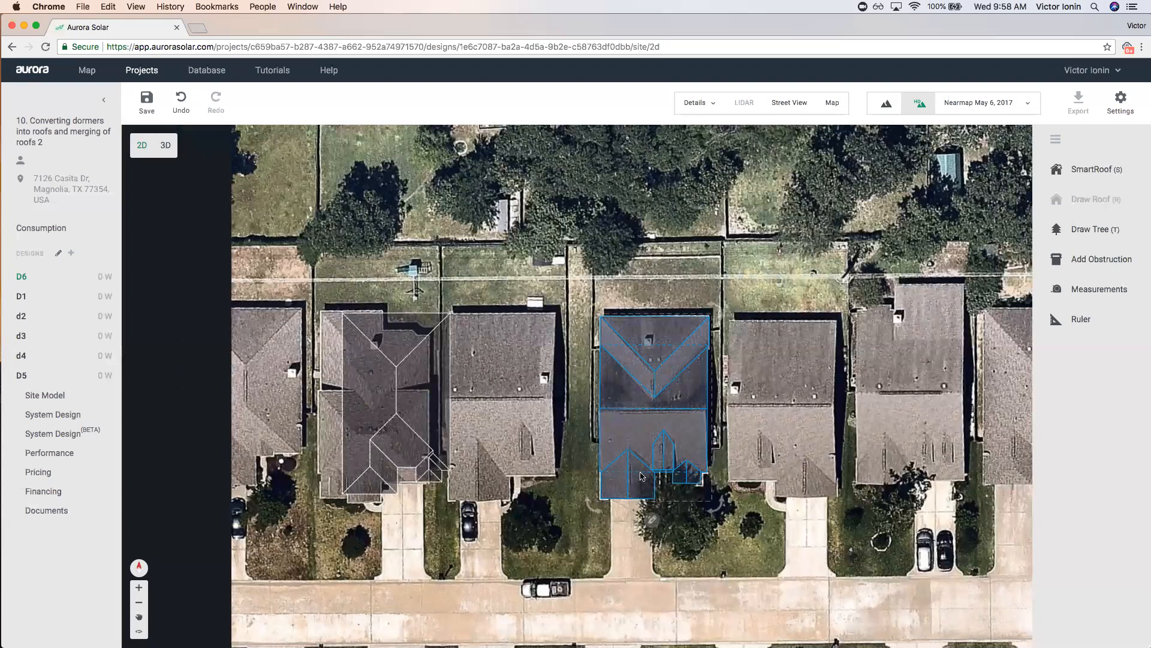
left_click_drag(672, 408, 522, 404)
Trace a four-corner SmartRoof over the house and make its left edge unpitched.
key("s")
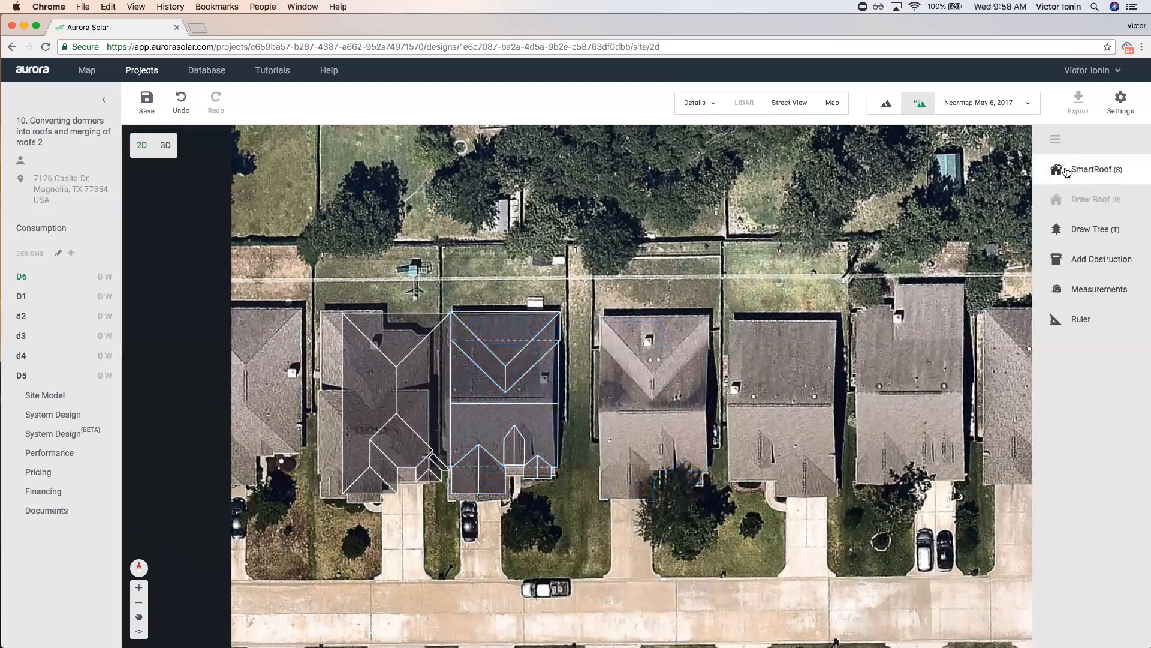
left_click(600, 344)
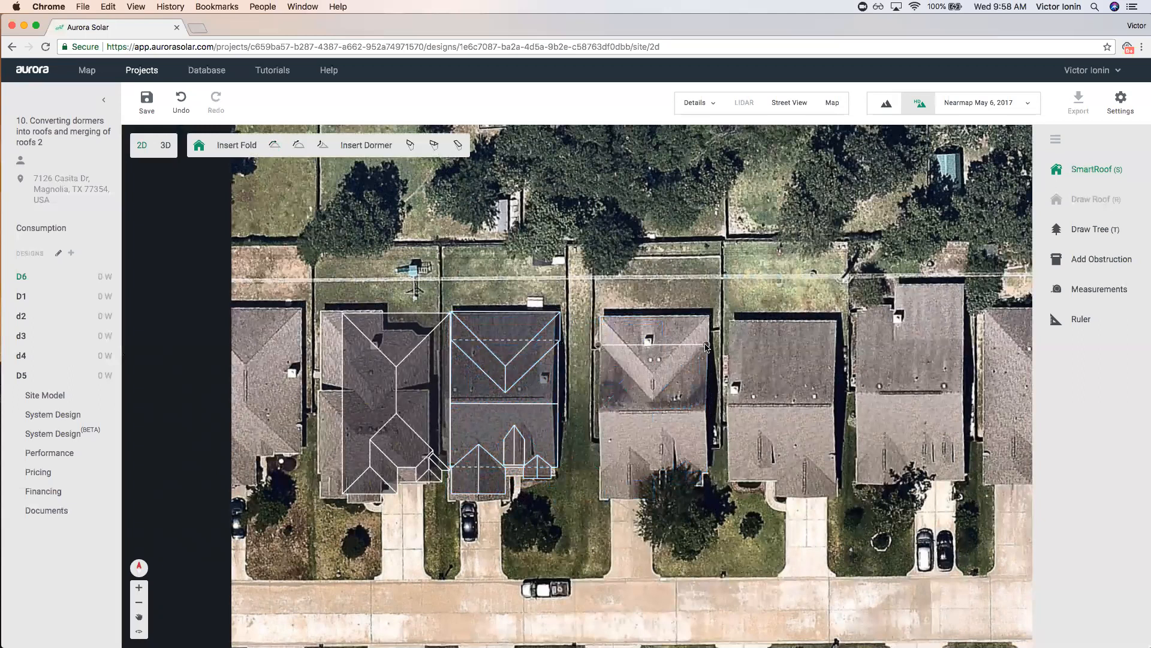
left_click(707, 472)
left_click(600, 471)
left_click(600, 344)
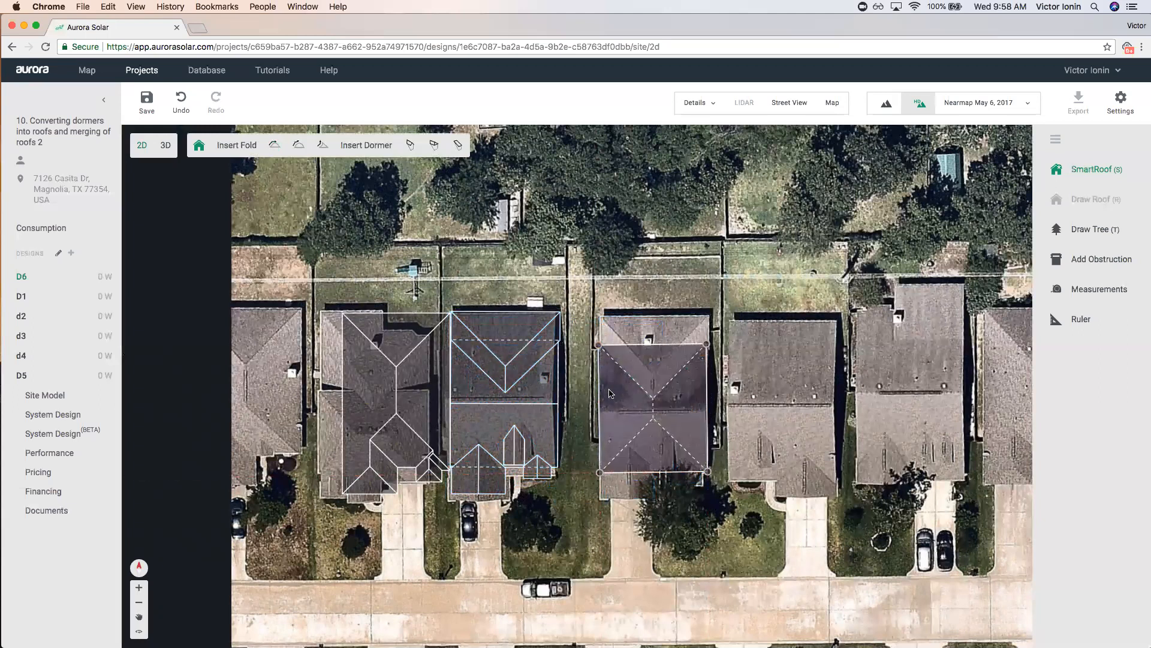
left_click(571, 420)
mouse_move(712, 376)
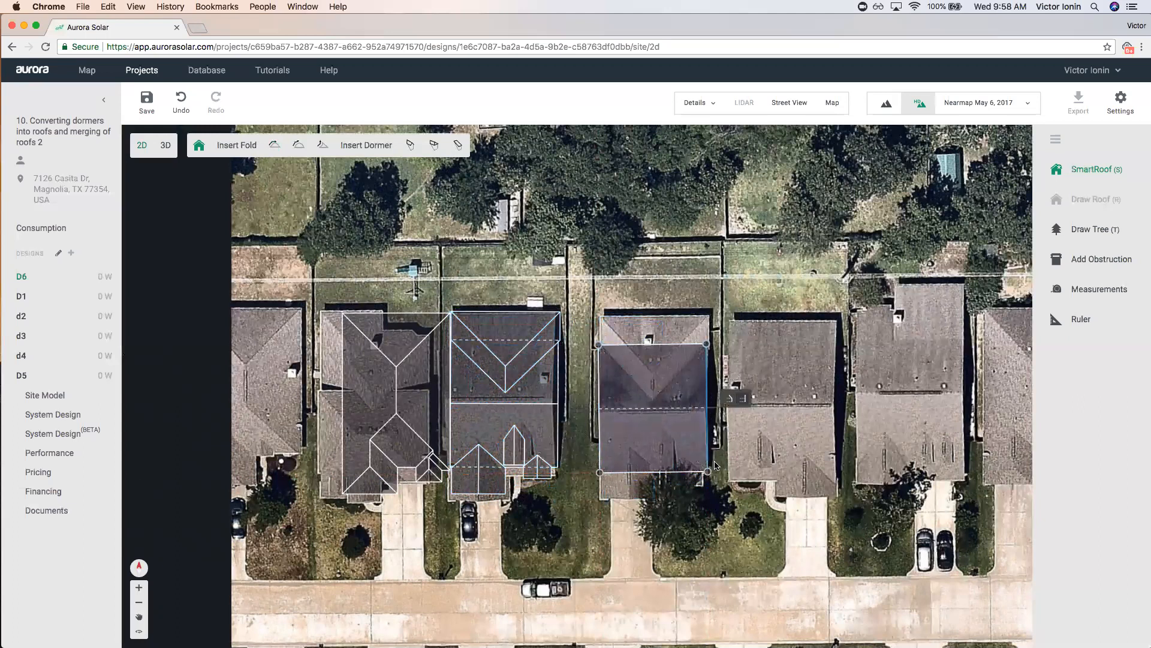
left_click(885, 311)
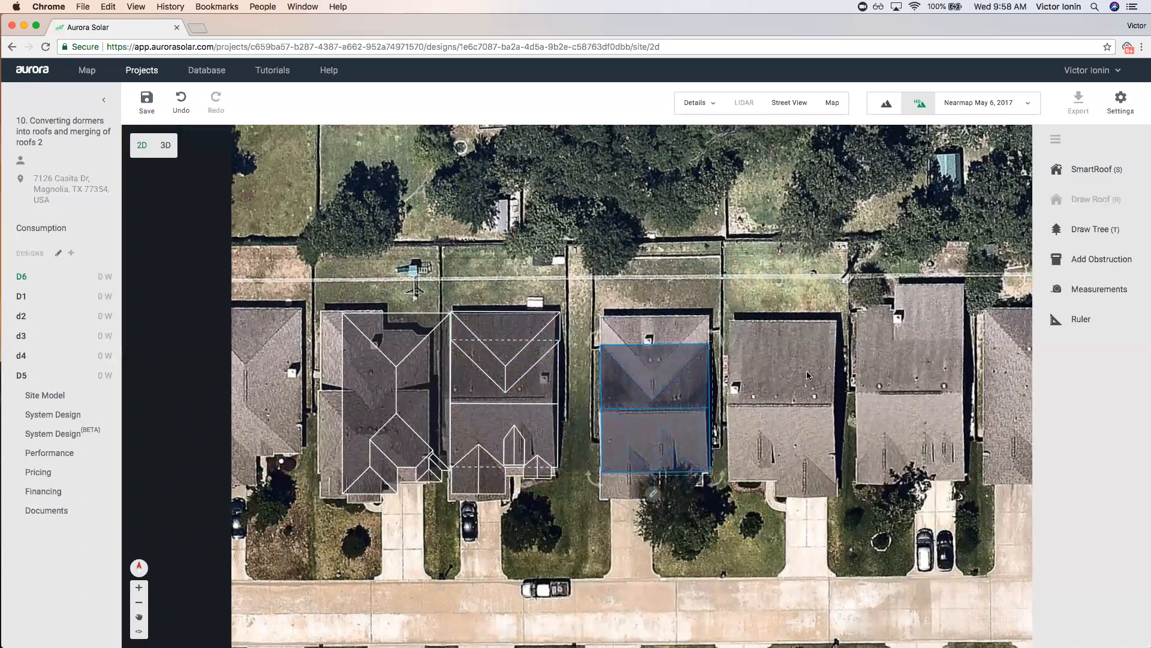
Outline the rear roof section's four corners as a hipped SmartRoof.
left_click(1078, 177)
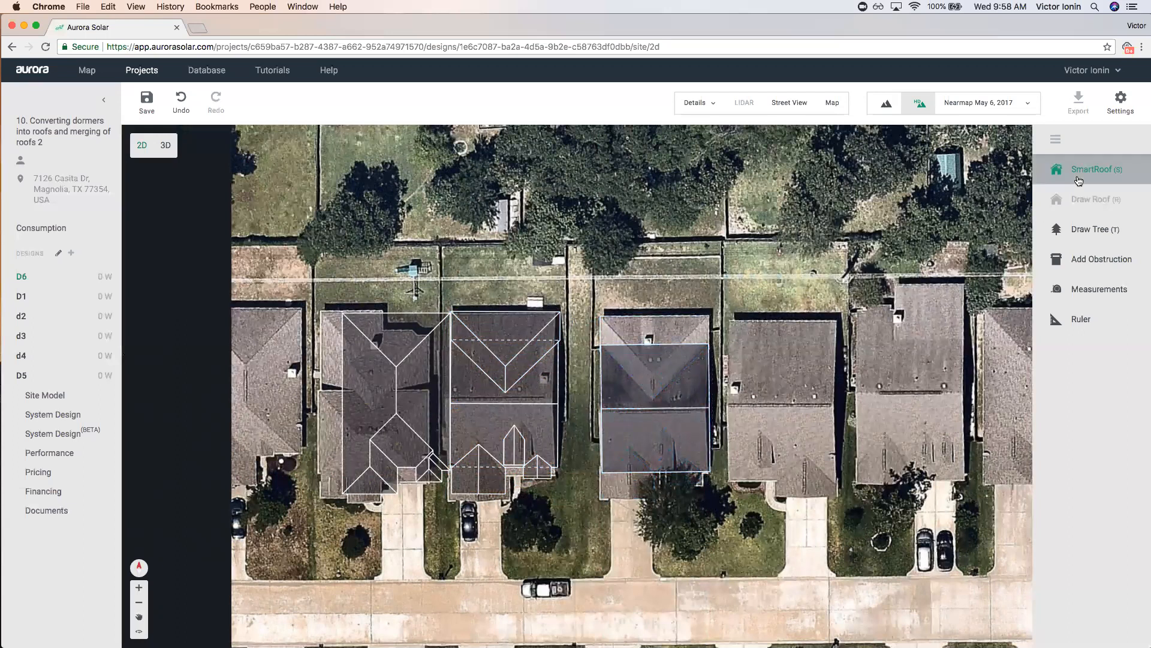
scroll(698, 297, "up", 2)
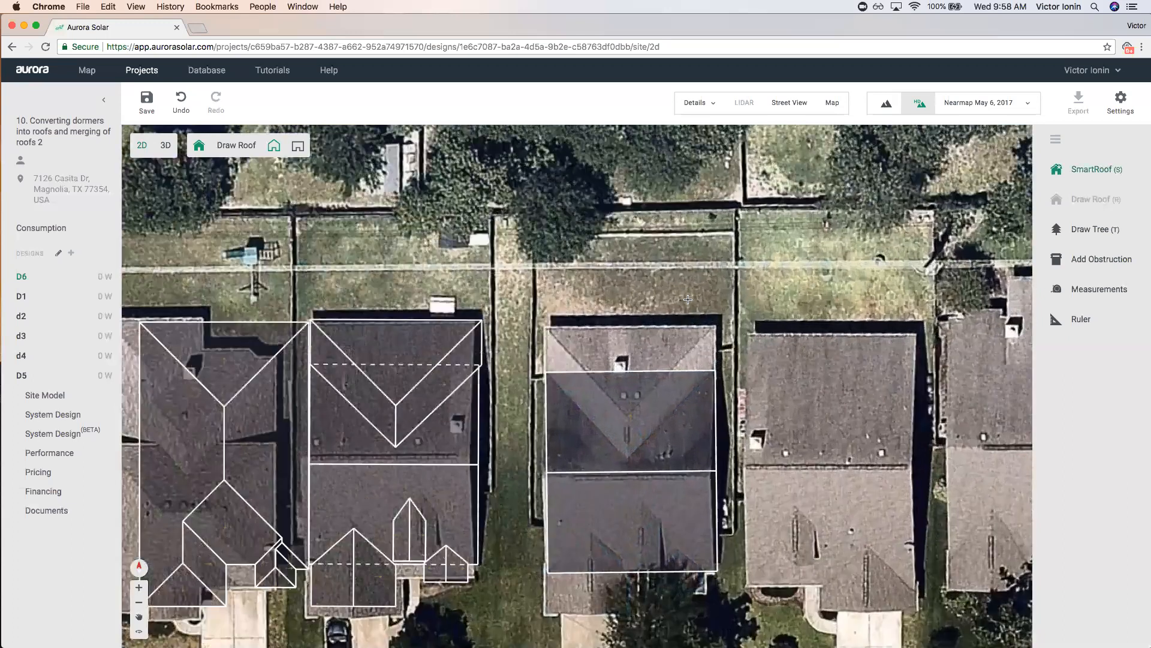
left_click(544, 326)
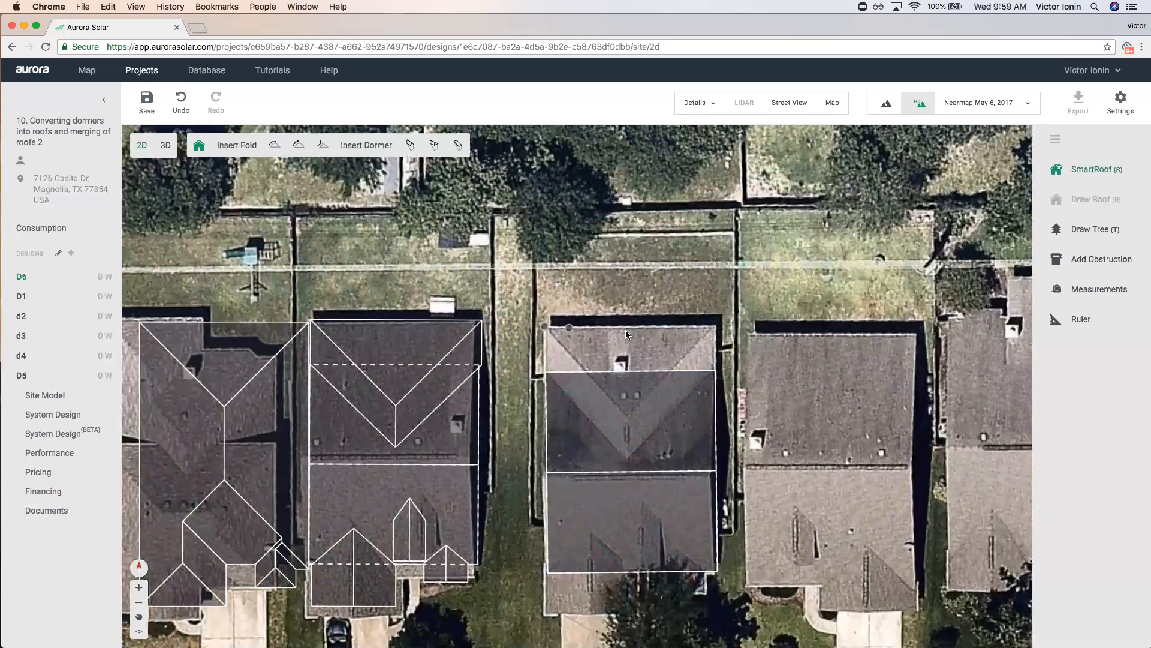
left_click(715, 326)
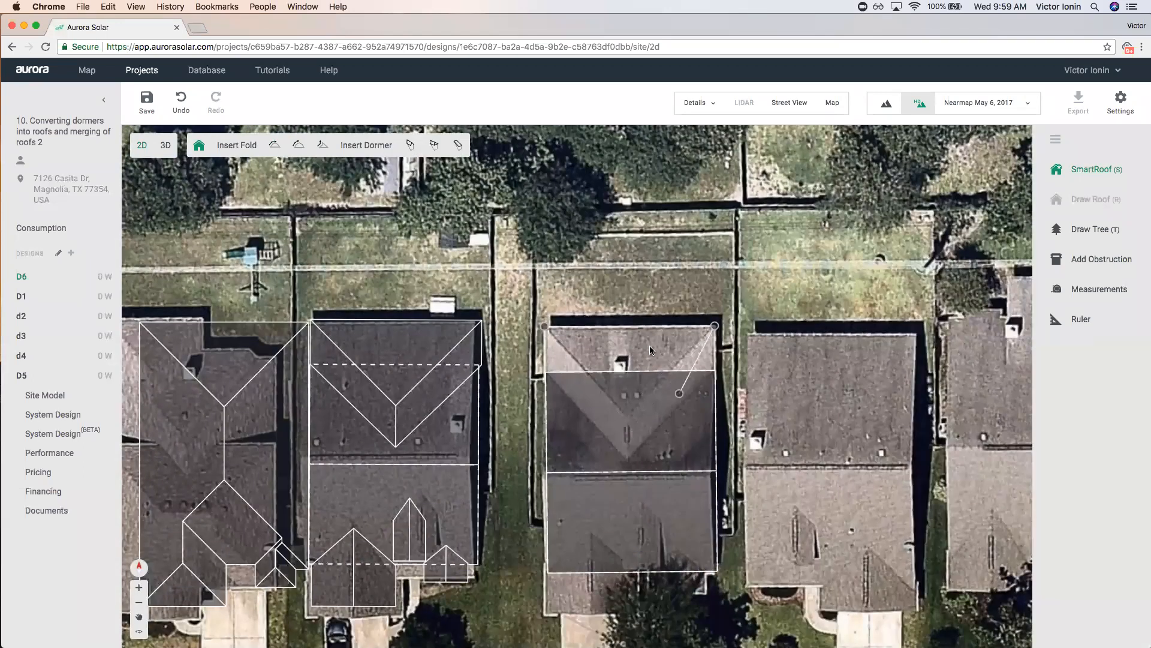
left_click(715, 464)
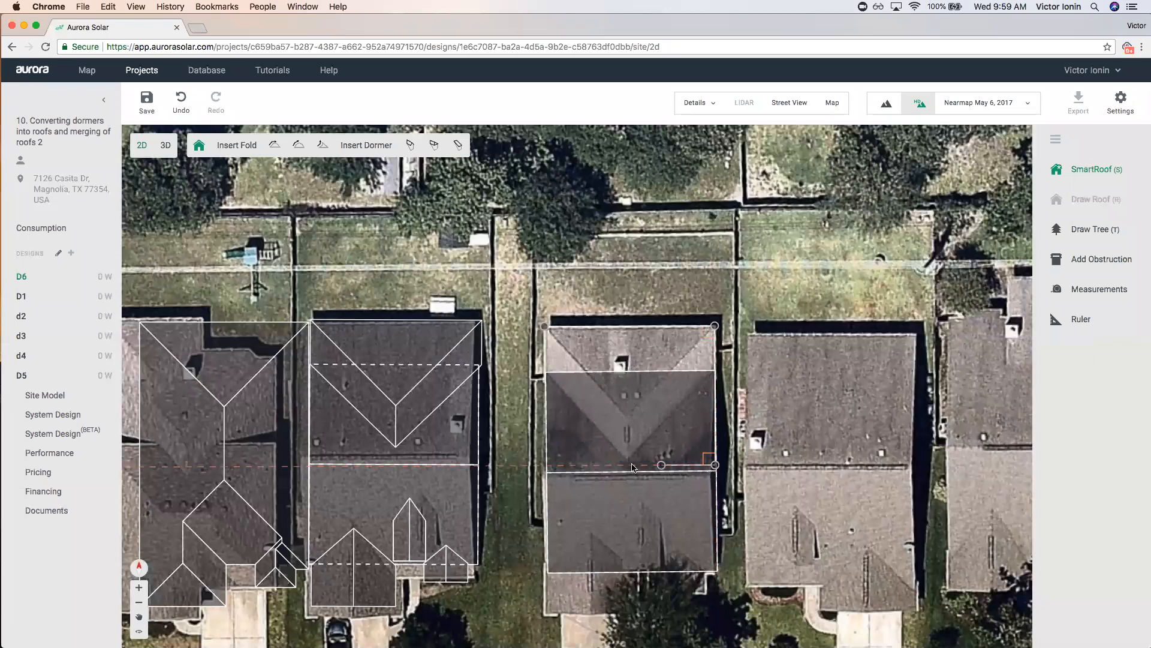
left_click(545, 466)
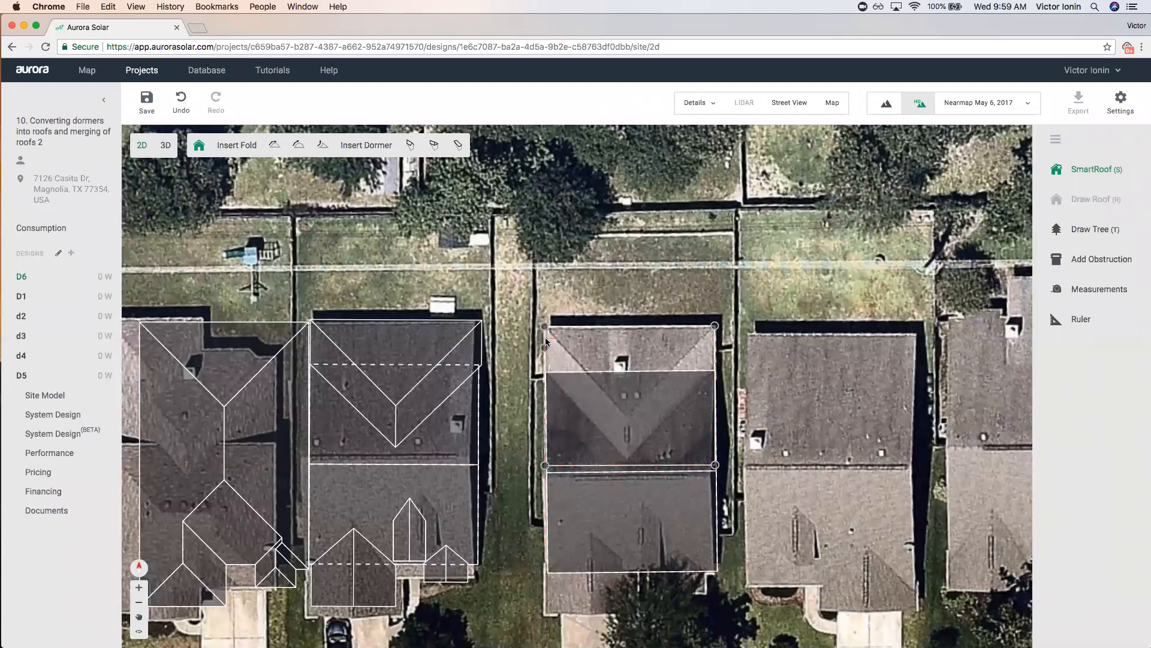
left_click(545, 327)
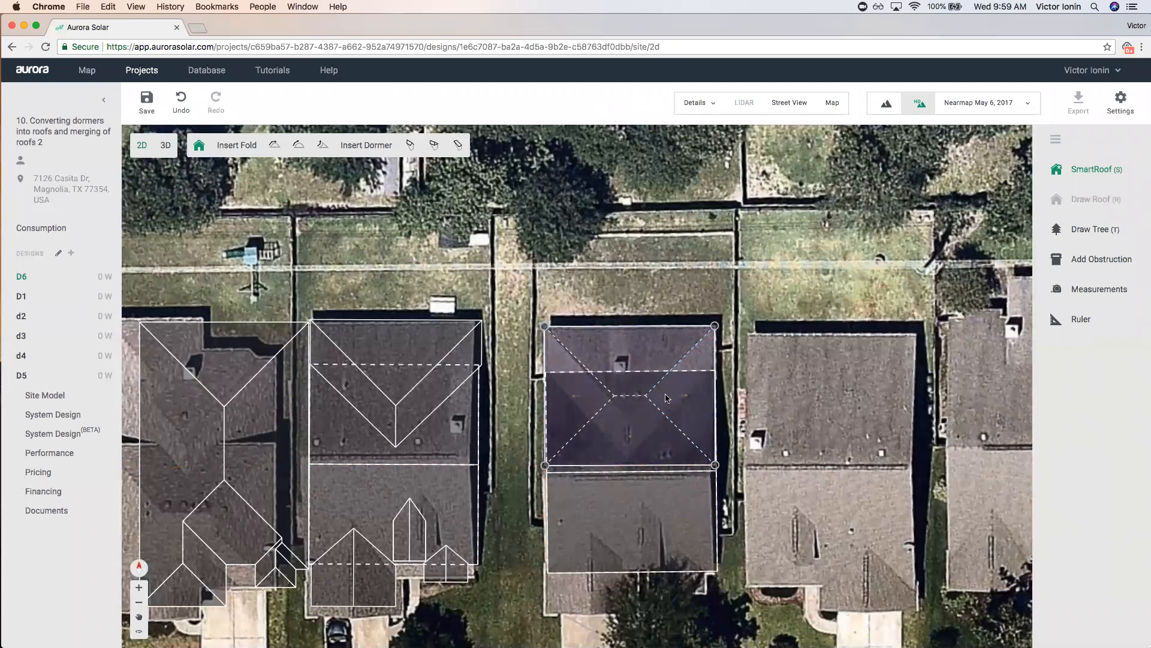
scroll(639, 419, "up", 1)
scroll(637, 387, "up", 1)
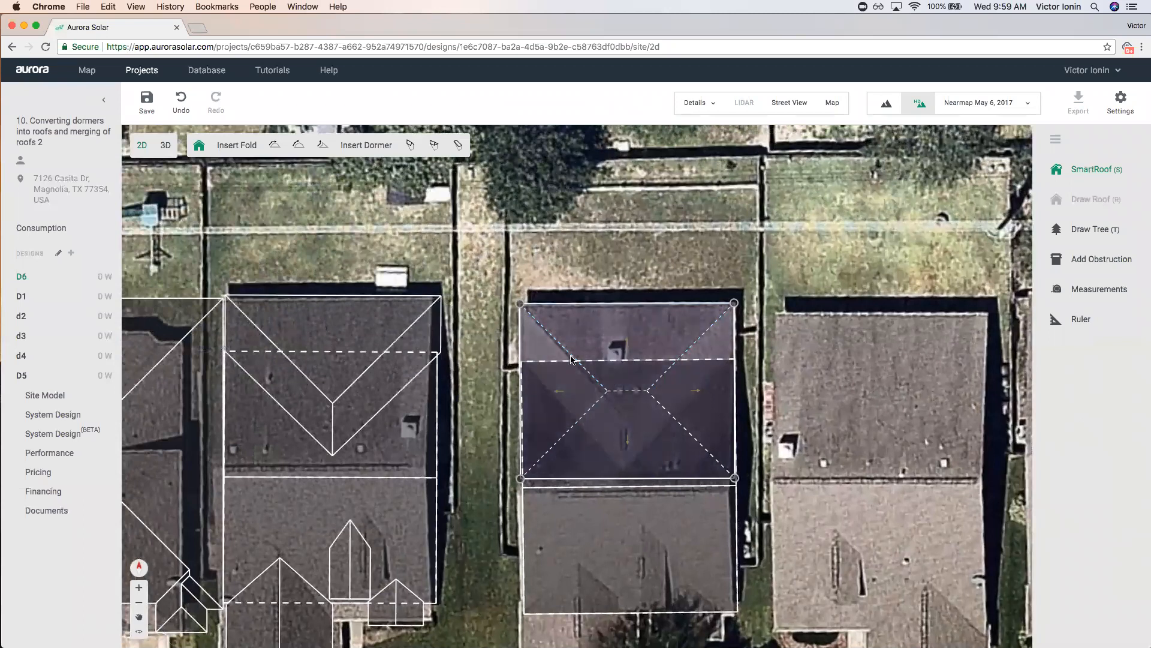
Check the side eave pitches and set the rear roof's front eave edge to gable.
left_click(698, 373)
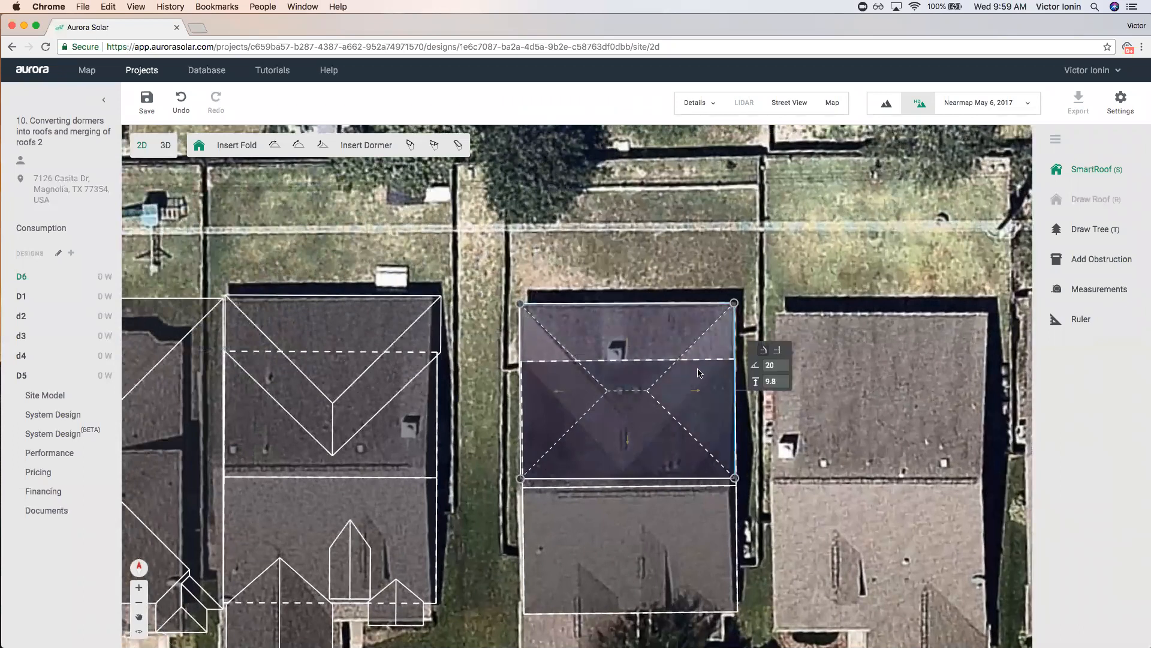
left_click(564, 373)
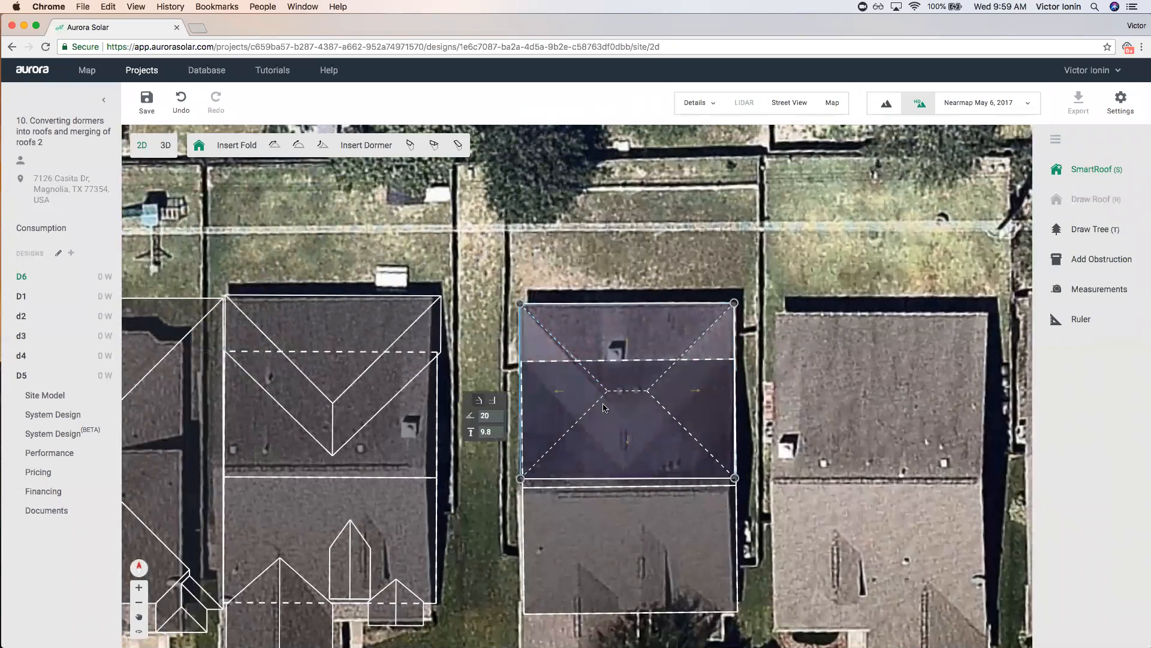
left_click(636, 478)
left_click(654, 500)
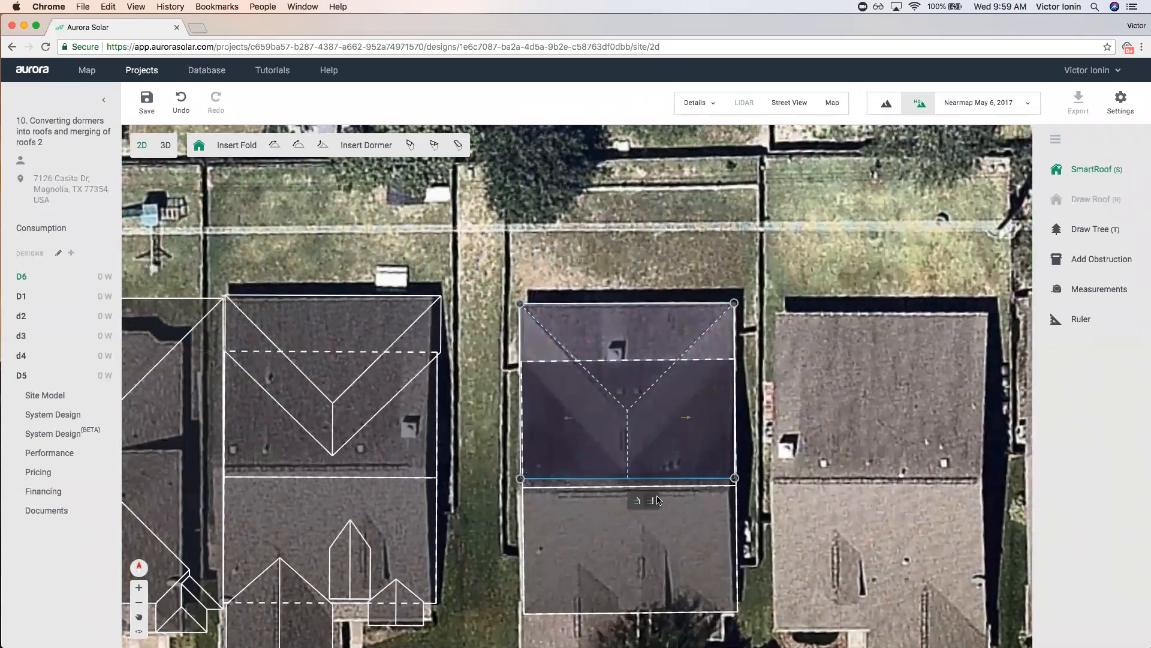
scroll(639, 335, "down", 5)
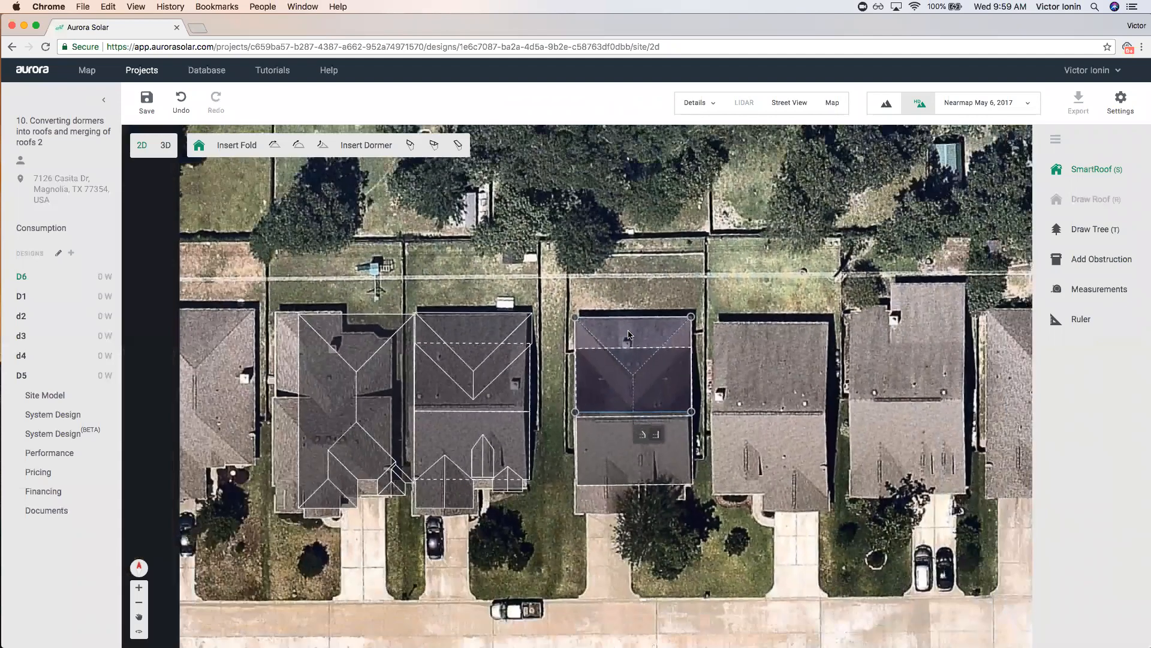
left_click(837, 295)
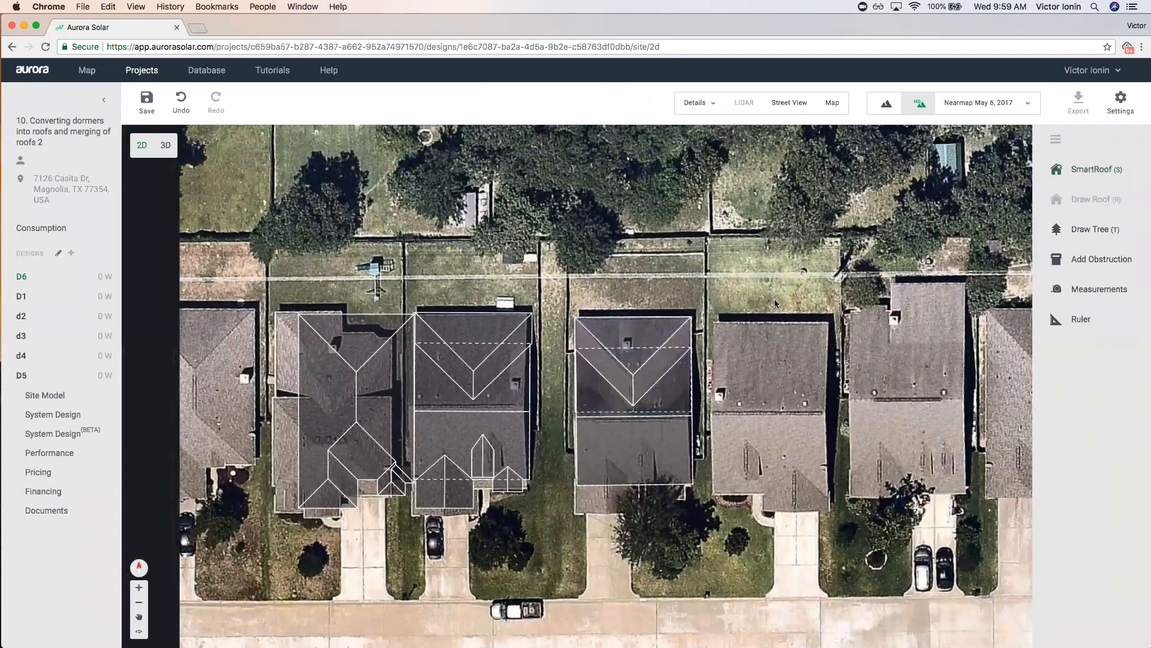
left_click_drag(621, 332, 645, 377)
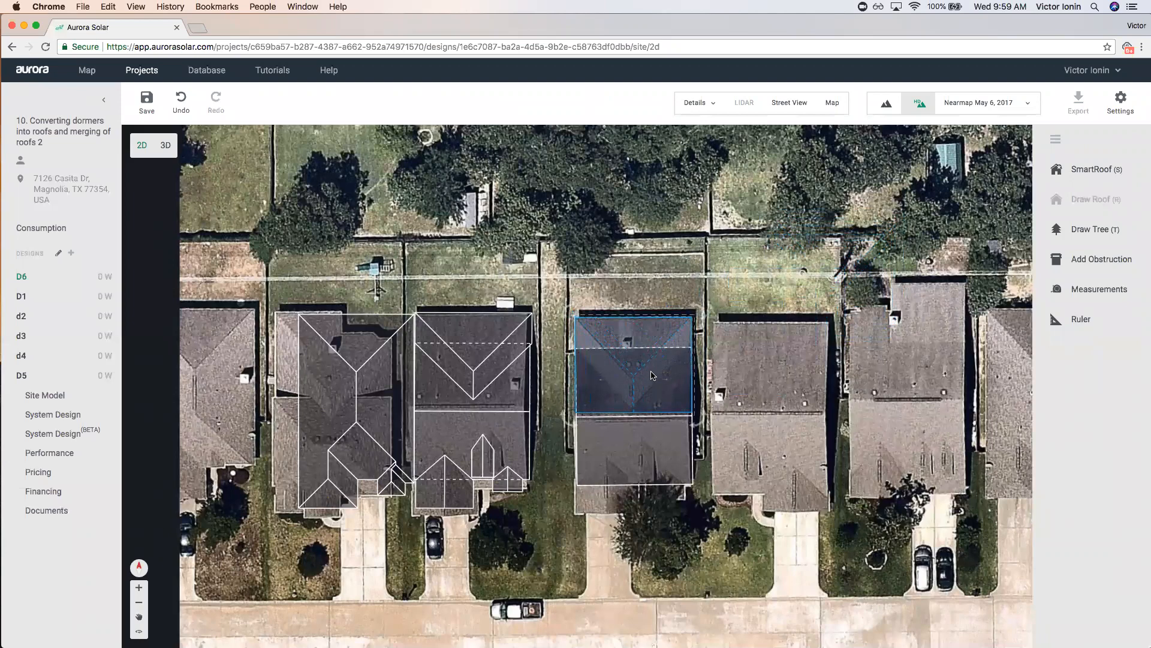
left_click(804, 446)
scroll(610, 513, "down", 3)
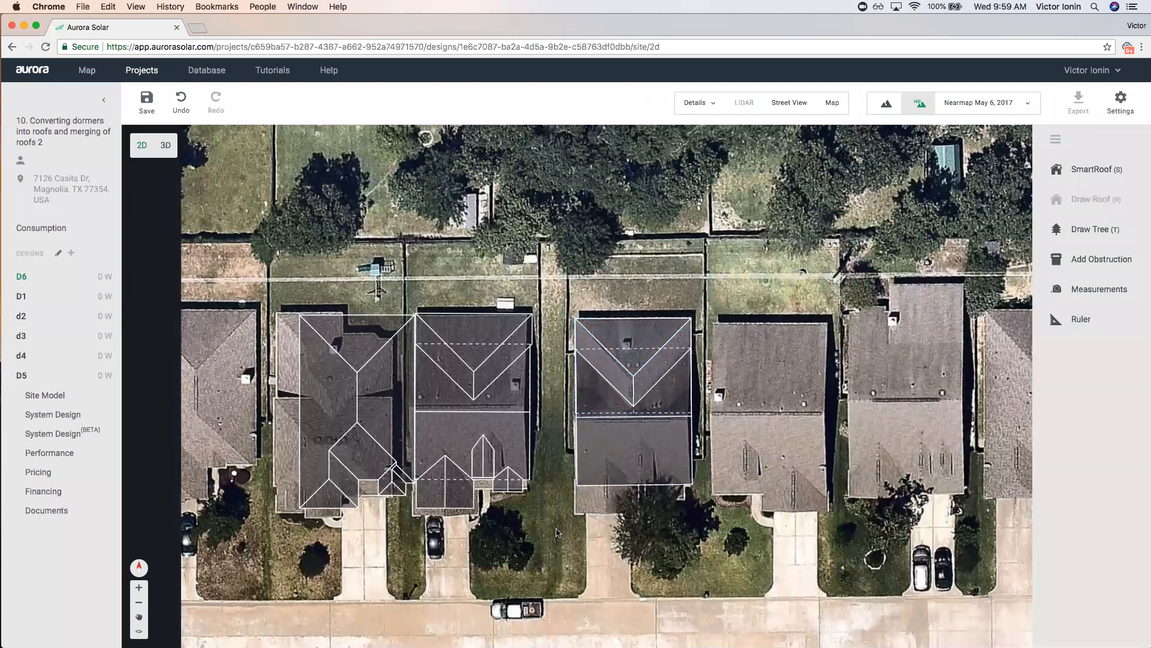
scroll(610, 513, "up", 3)
Draw a four-corner garage SmartRoof and make its front edge a gable.
key("s")
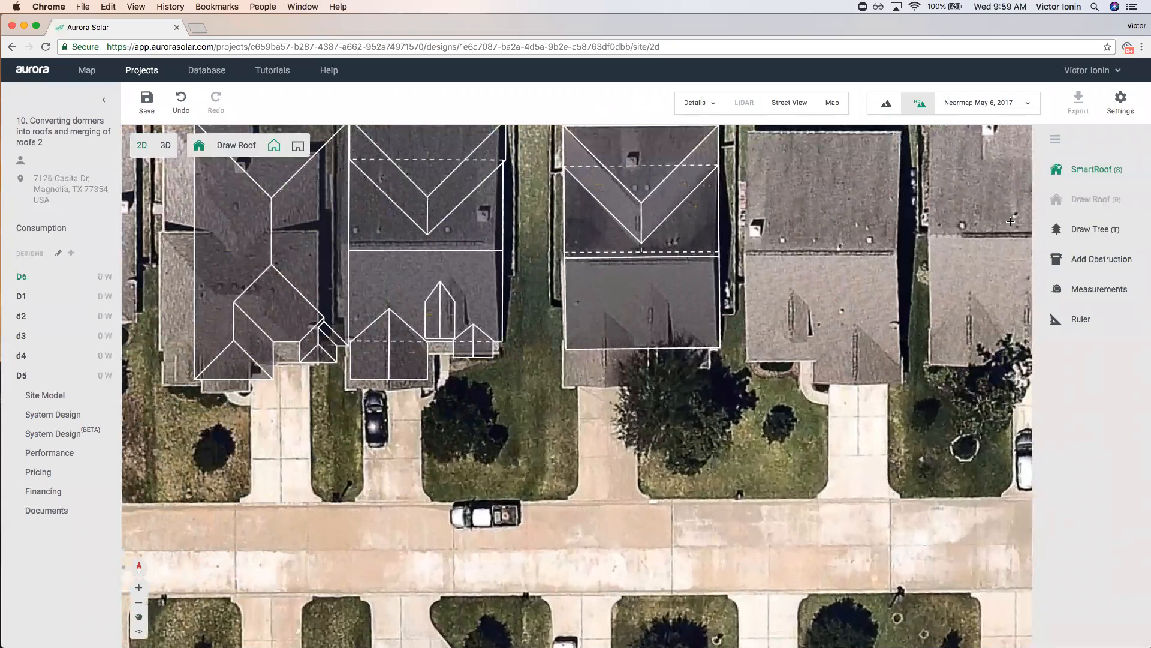
left_click(562, 416)
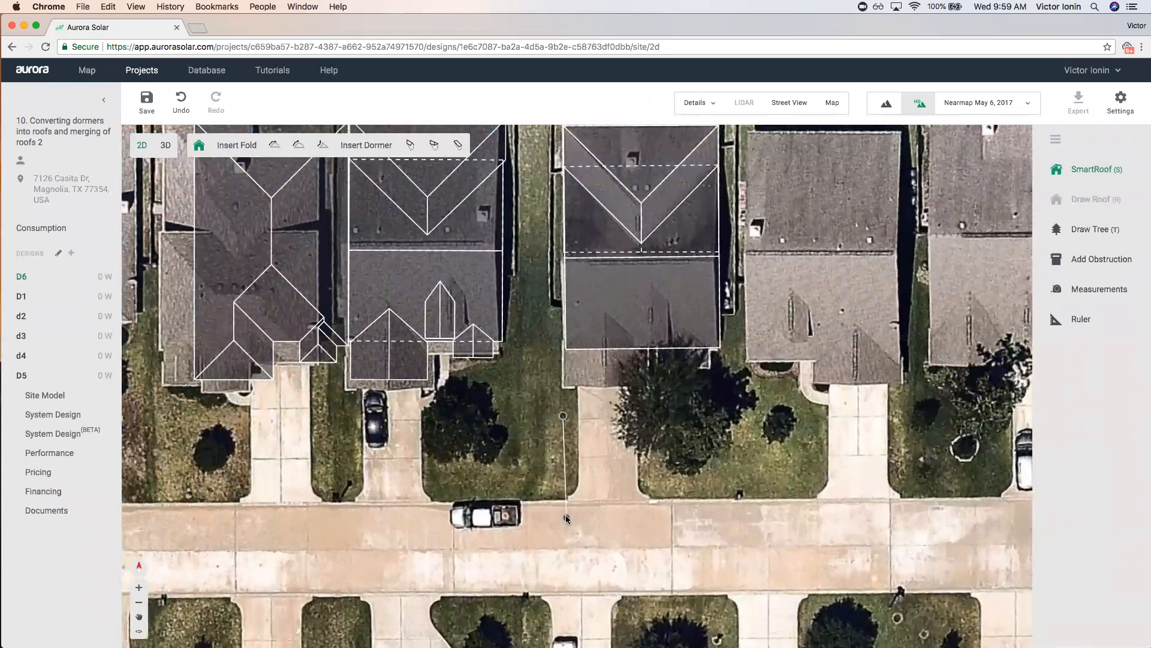
left_click(563, 511)
left_click(653, 509)
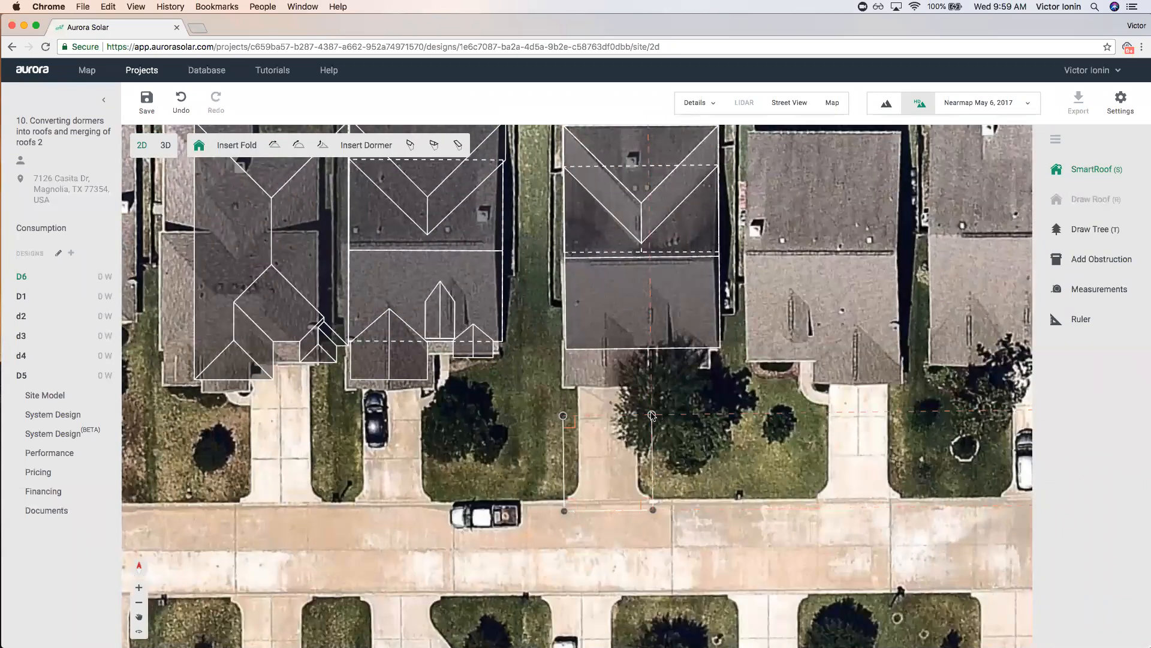
left_click(564, 416)
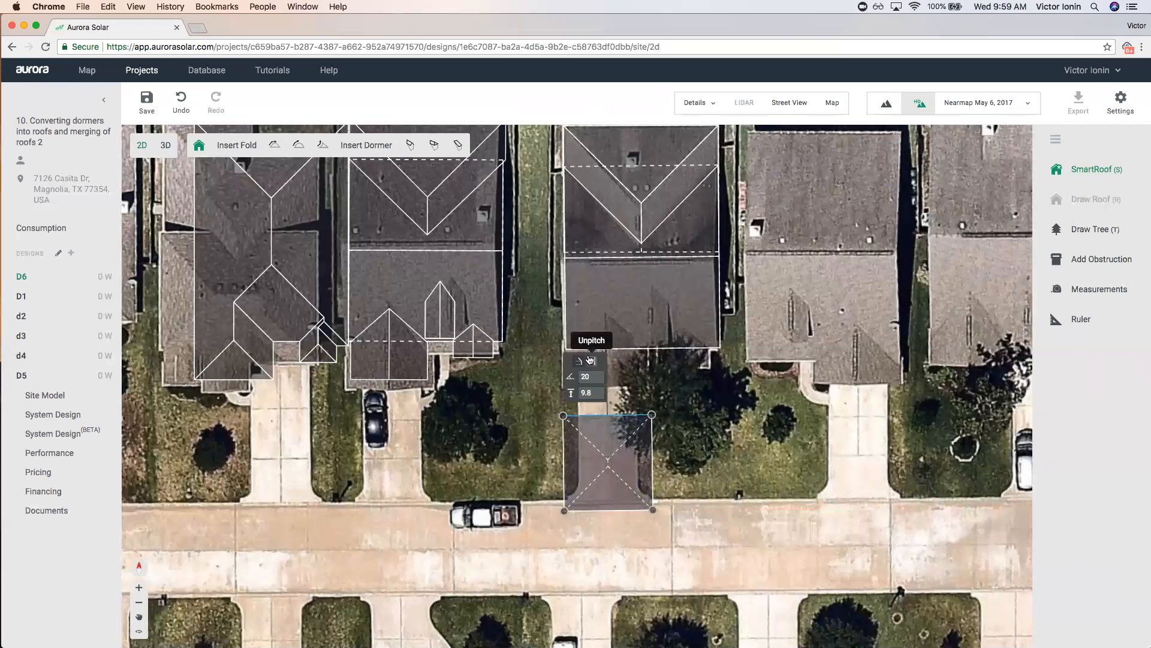
left_click(613, 510)
left_click(638, 532)
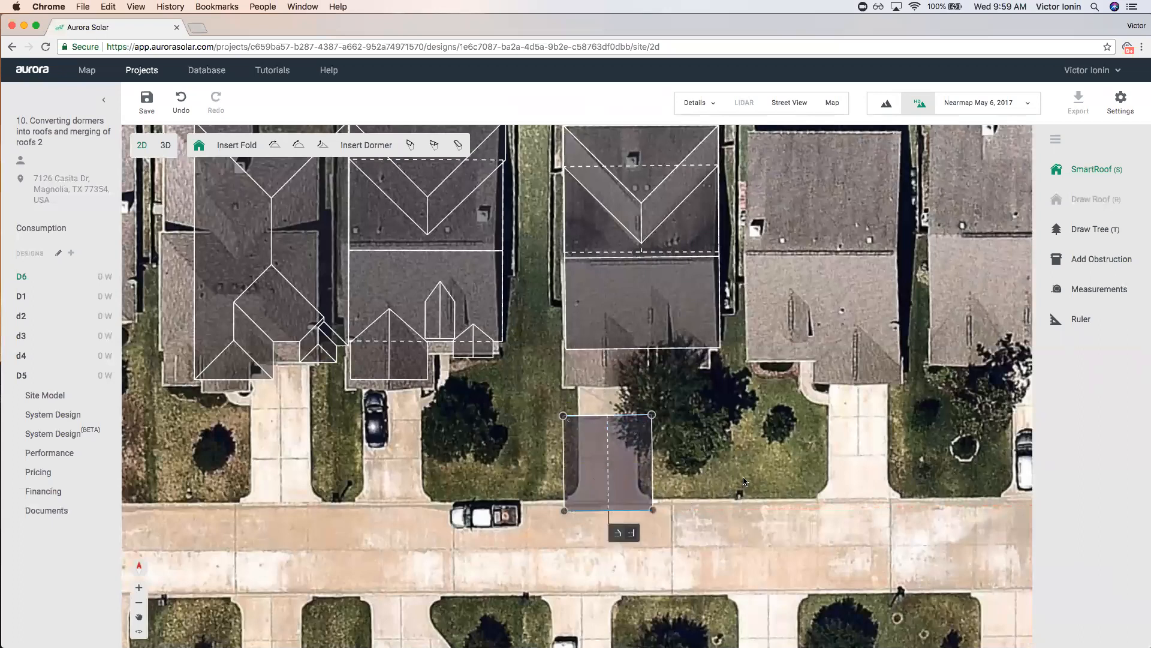
left_click(743, 481)
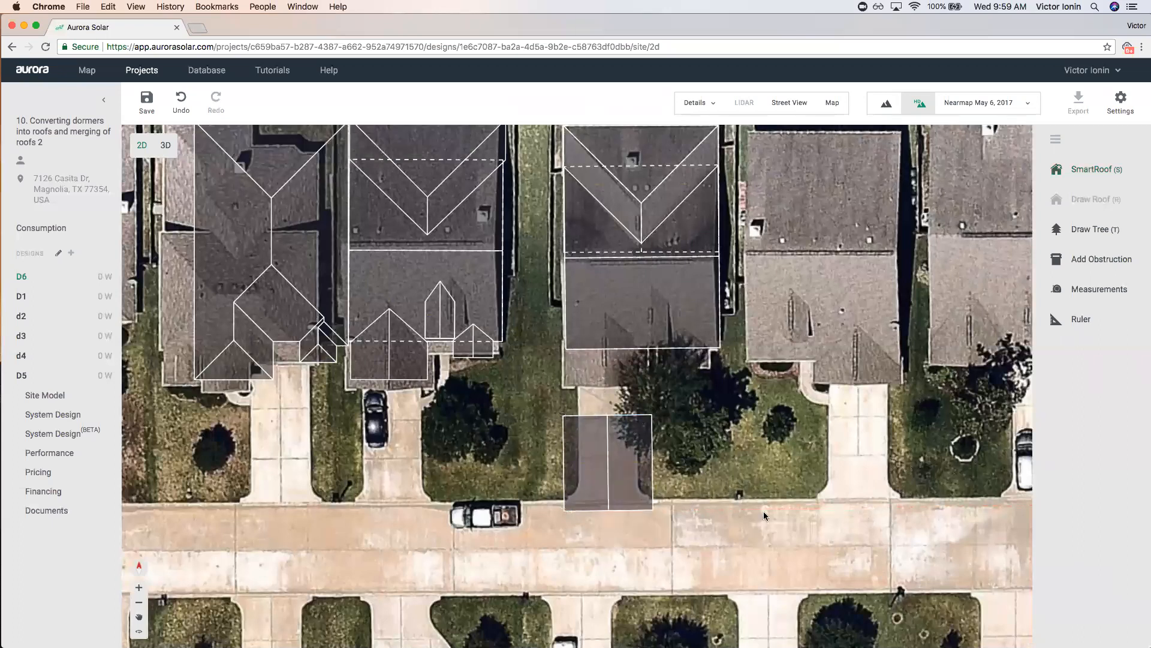
Move the garage roof onto the house's front-left corner and nudge its right edge left.
left_click_drag(615, 492, 612, 372)
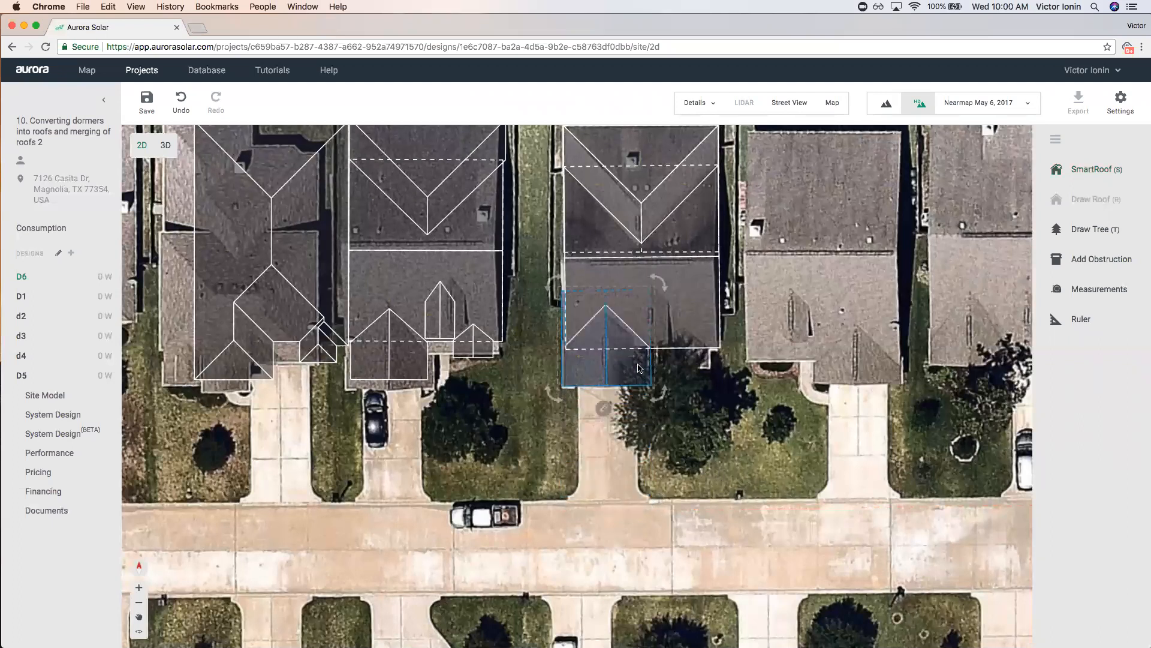
left_click(639, 368)
left_click_drag(653, 369, 647, 369)
left_click(735, 447)
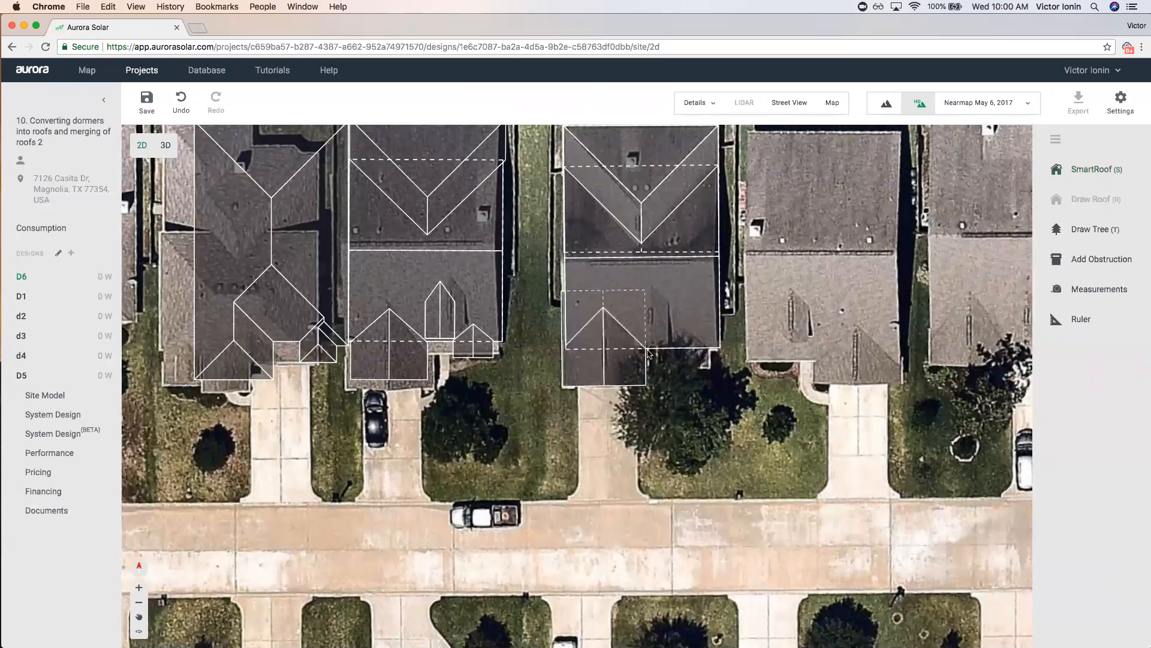
scroll(621, 271, "up", 5)
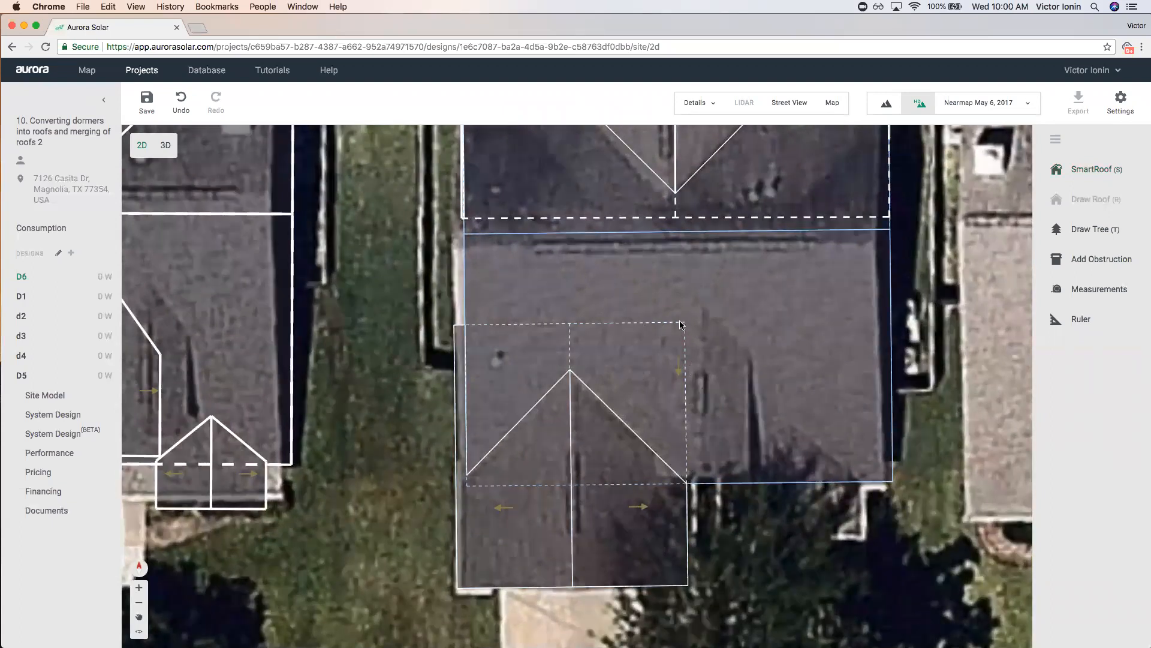
scroll(594, 327, "down", 3)
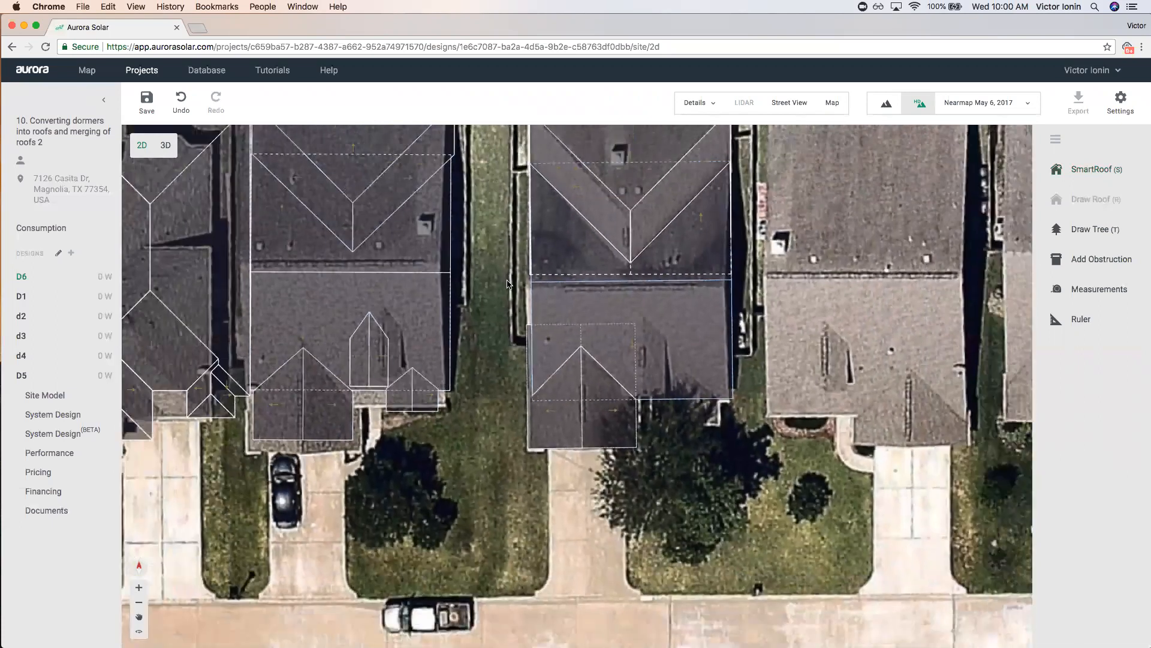
left_click(173, 154)
Save, hide the aerial imagery in 3D, and raise the garage wing to two stories.
left_click(654, 367)
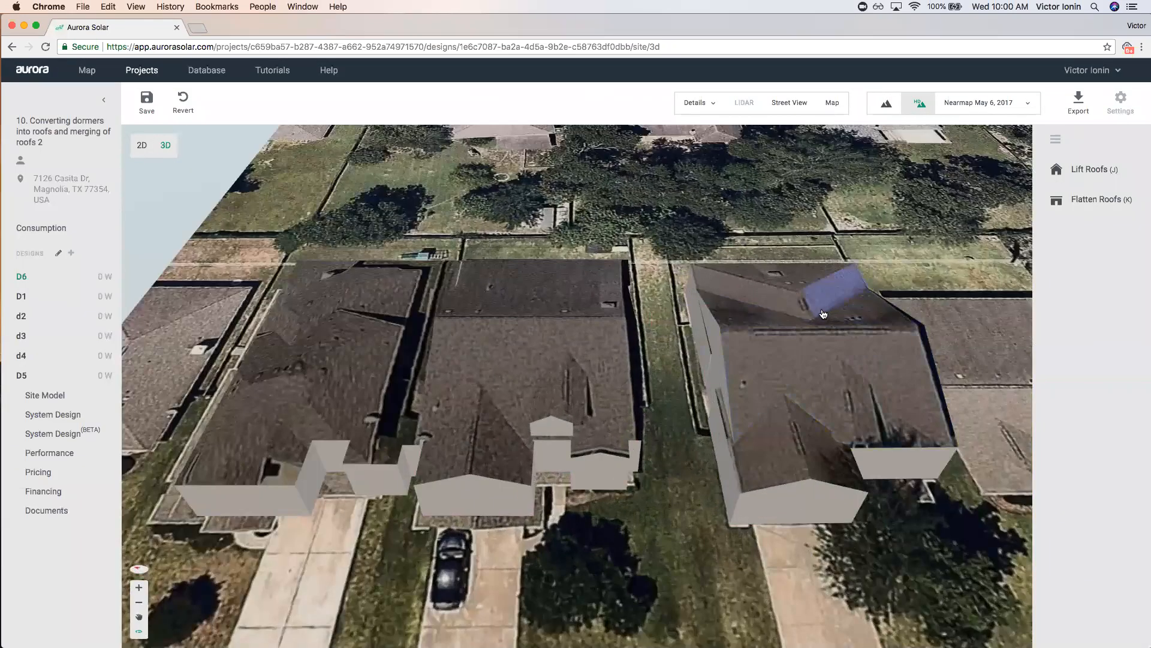
key("m")
left_click_drag(751, 253, 811, 229)
right_click_drag(811, 229, 764, 191)
left_click_drag(881, 477, 810, 445)
left_click(601, 405)
left_click(623, 390)
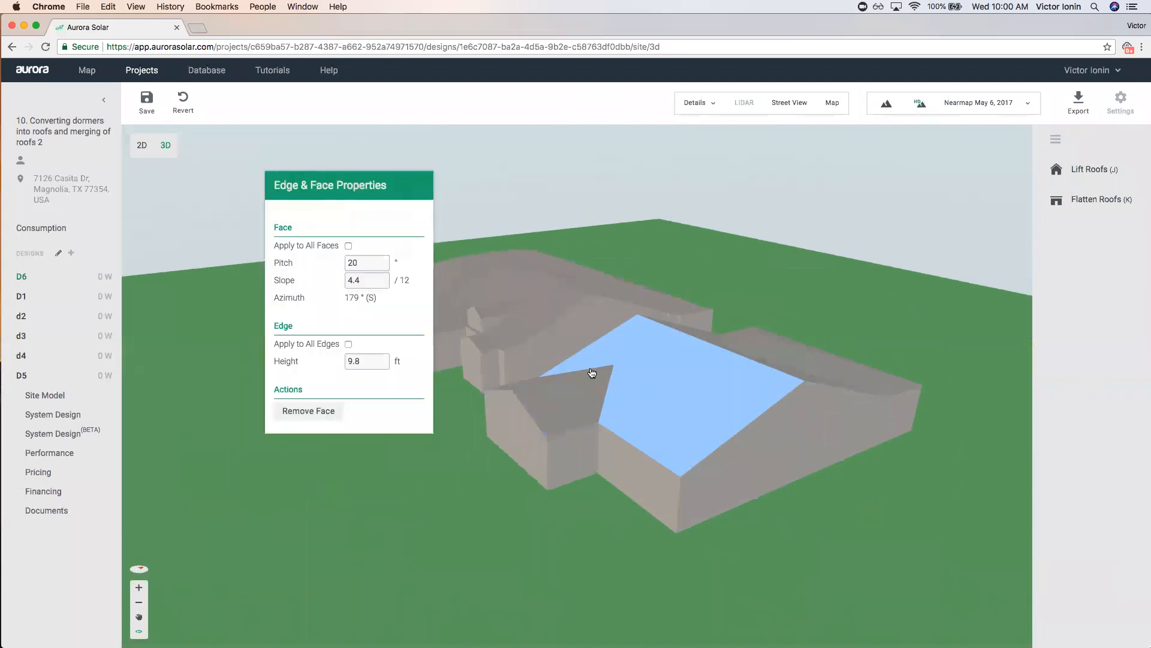
left_click(581, 457)
left_click(391, 232)
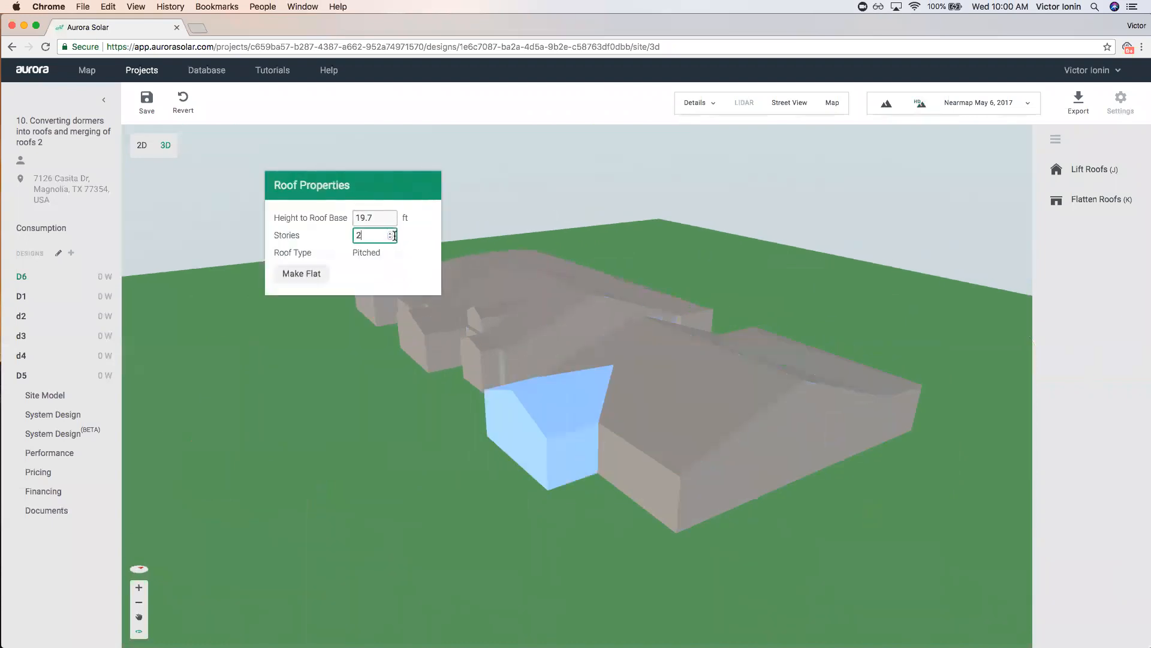
Lower the garage wing's roof base height step by step to 10 ft.
left_click_drag(565, 489, 681, 429)
left_click_drag(745, 486, 596, 463)
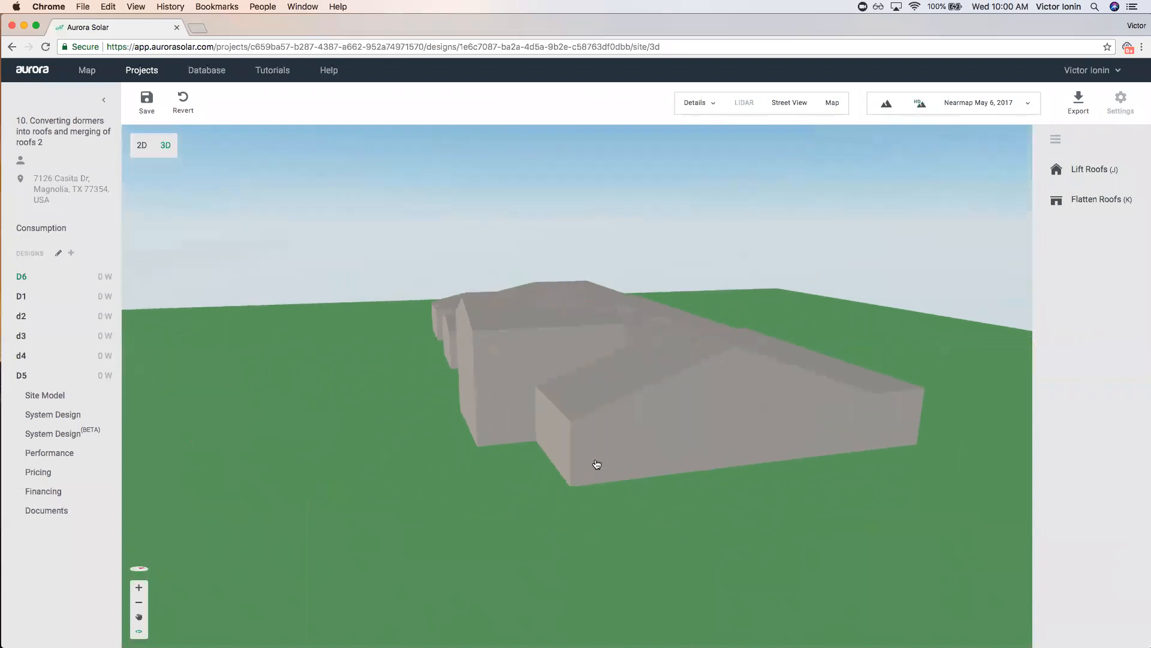
left_click_drag(516, 467, 552, 458)
left_click(552, 457)
left_click(391, 222)
left_click(391, 221)
left_click(391, 220)
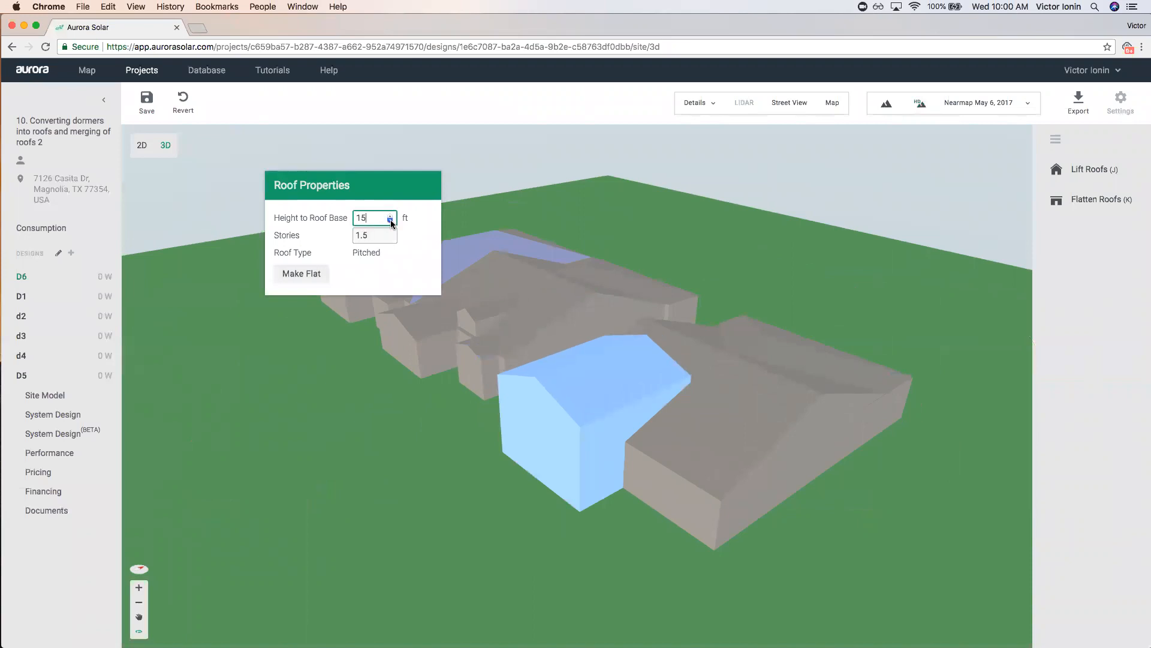
left_click(390, 220)
left_click(391, 221)
left_click(391, 220)
left_click(390, 220)
Orbit around the buildings and check the right building's roof height.
left_click_drag(567, 539, 634, 437)
left_click_drag(699, 539, 794, 441)
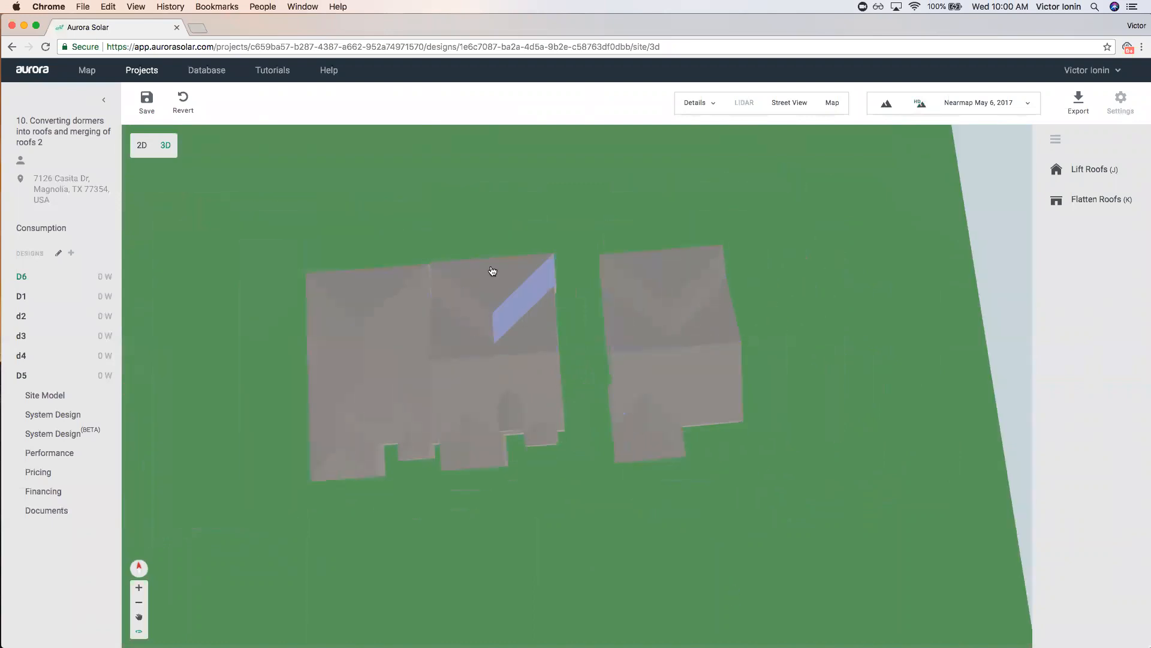
left_click_drag(742, 493, 707, 434)
left_click(721, 439)
scroll(723, 440, "up", 3)
left_click_drag(540, 517, 579, 543)
left_click_drag(731, 466, 602, 372)
left_click(600, 369)
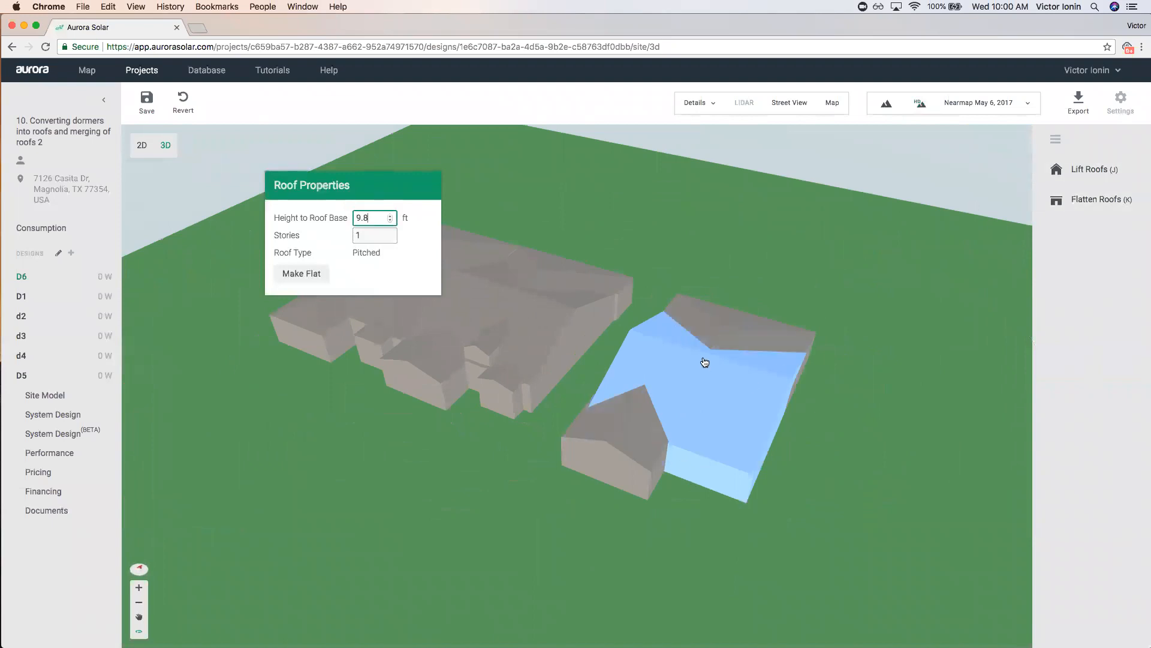
left_click_drag(798, 332, 828, 282)
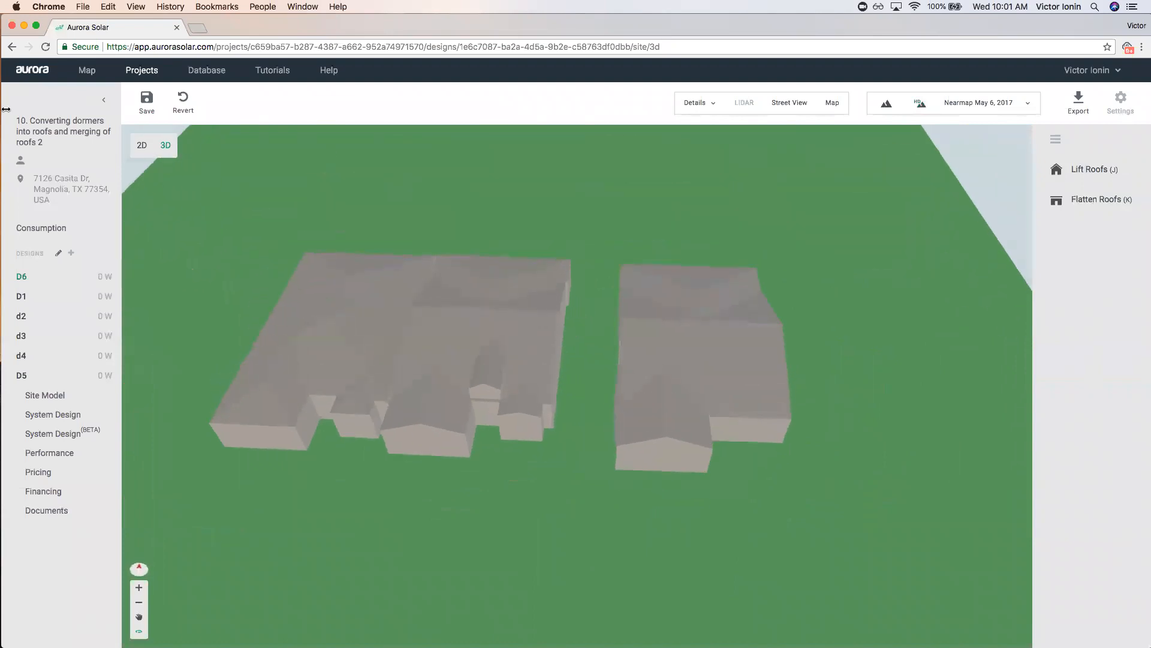
Return to the 2D view, save, and recentre the aerial map on the houses.
left_click(145, 144)
left_click(640, 358)
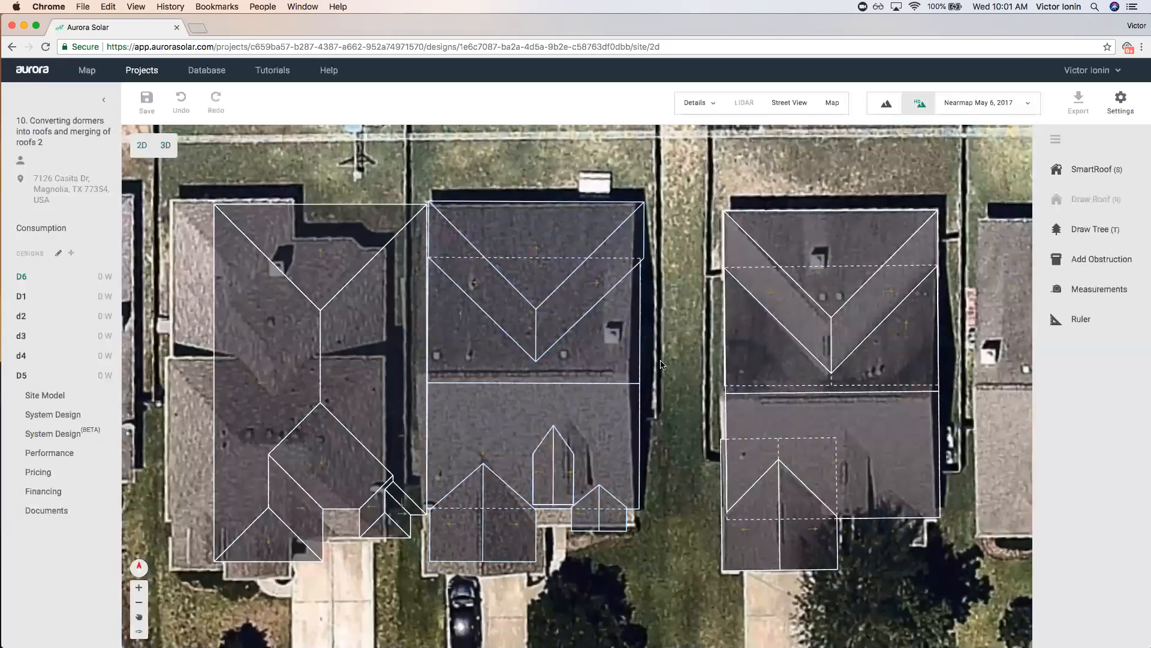
scroll(641, 366, "down", 3)
left_click_drag(844, 447, 732, 459)
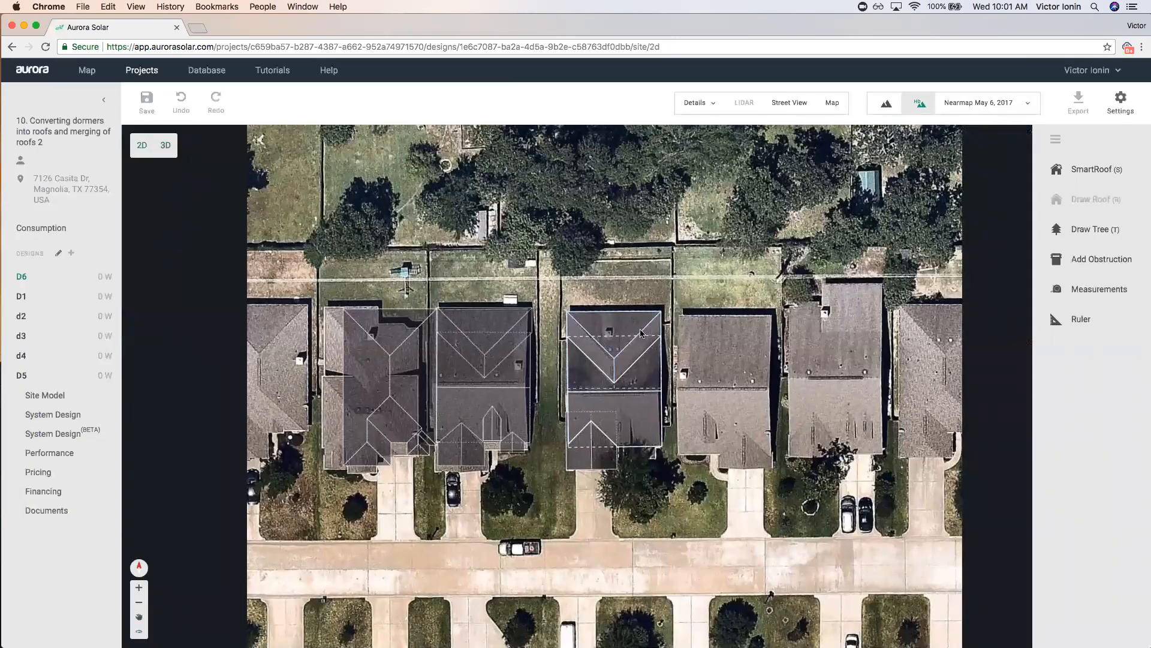
left_click(596, 449)
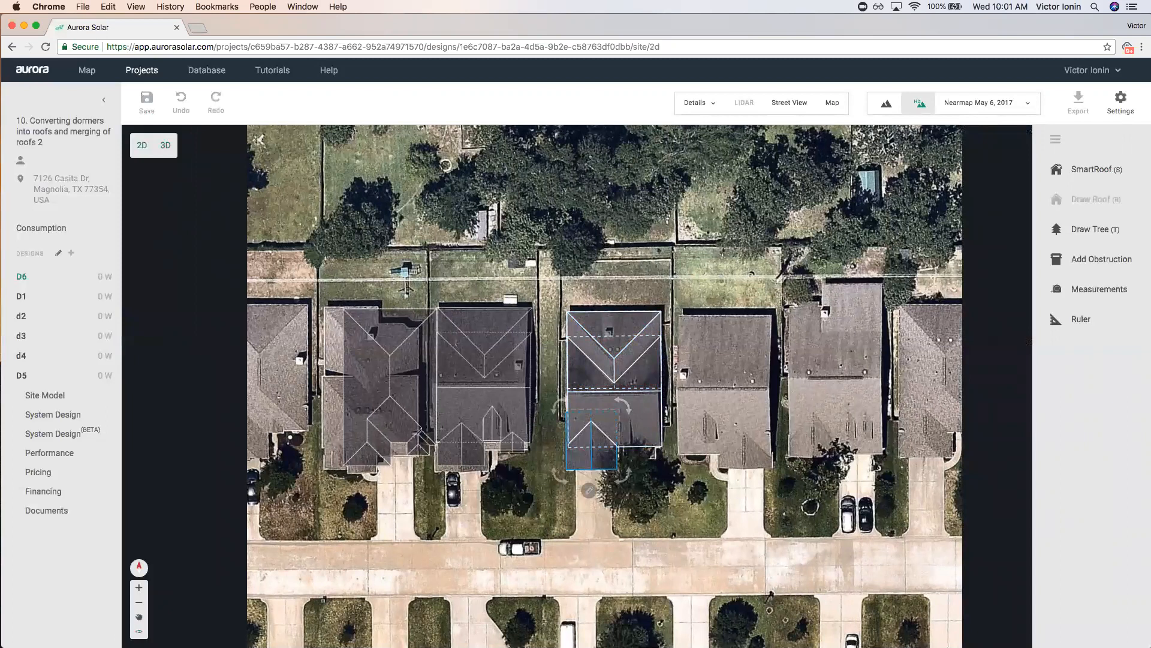
left_click(752, 360)
left_click(140, 71)
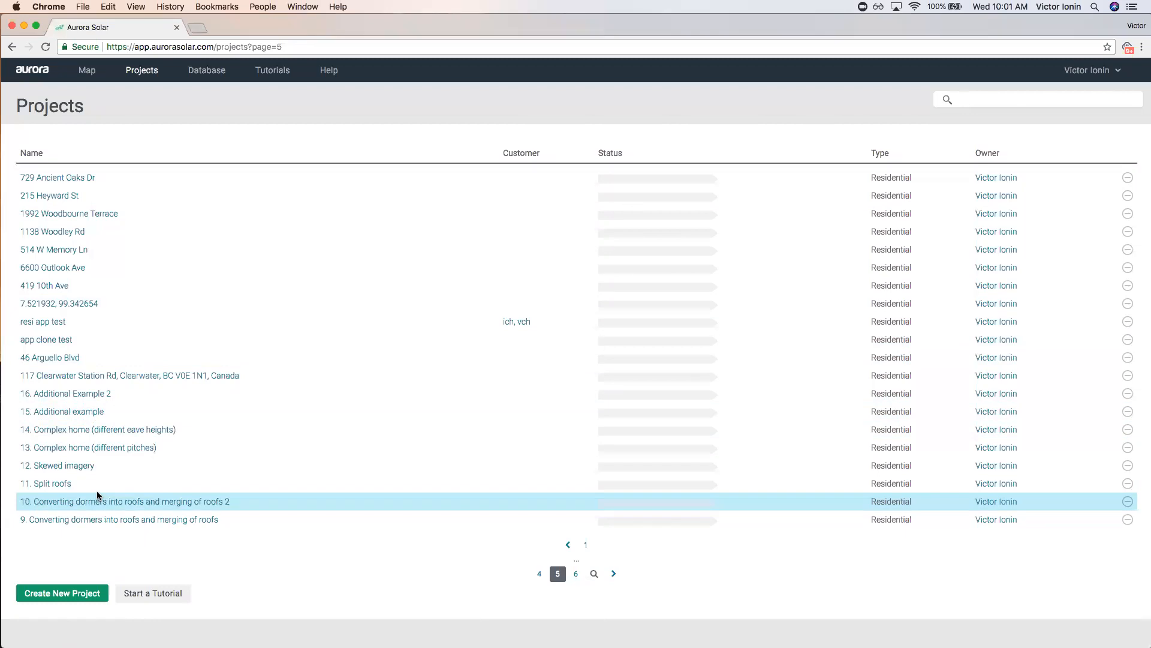
Create a new design D6 in the 11. Split roofs project.
left_click(66, 486)
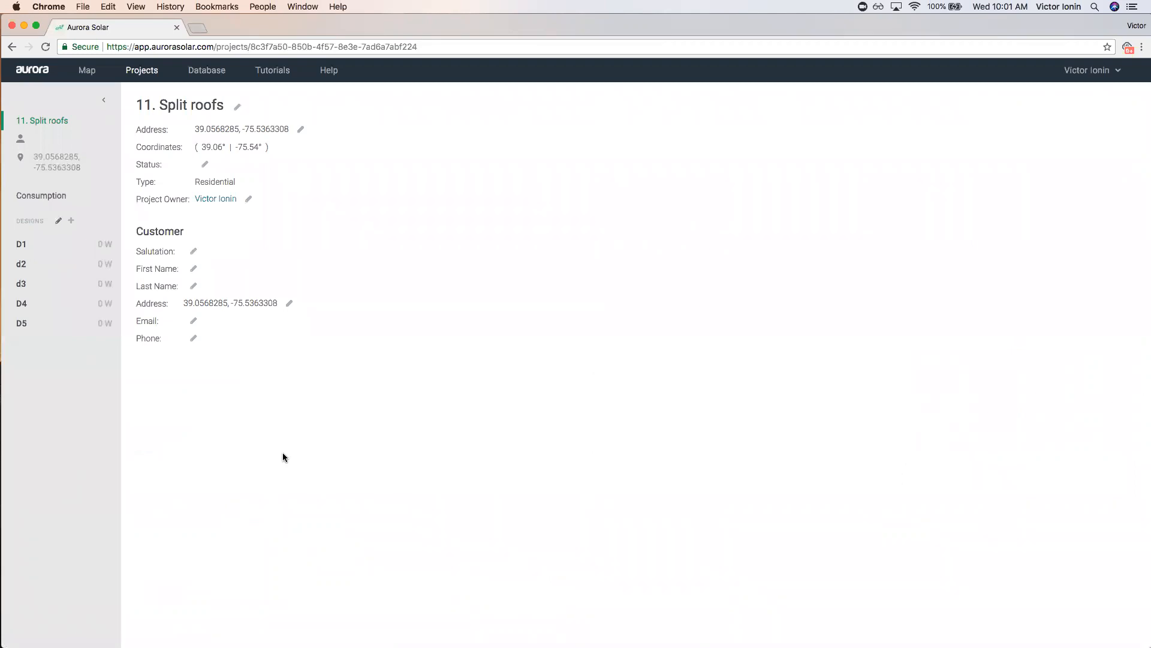
left_click(71, 221)
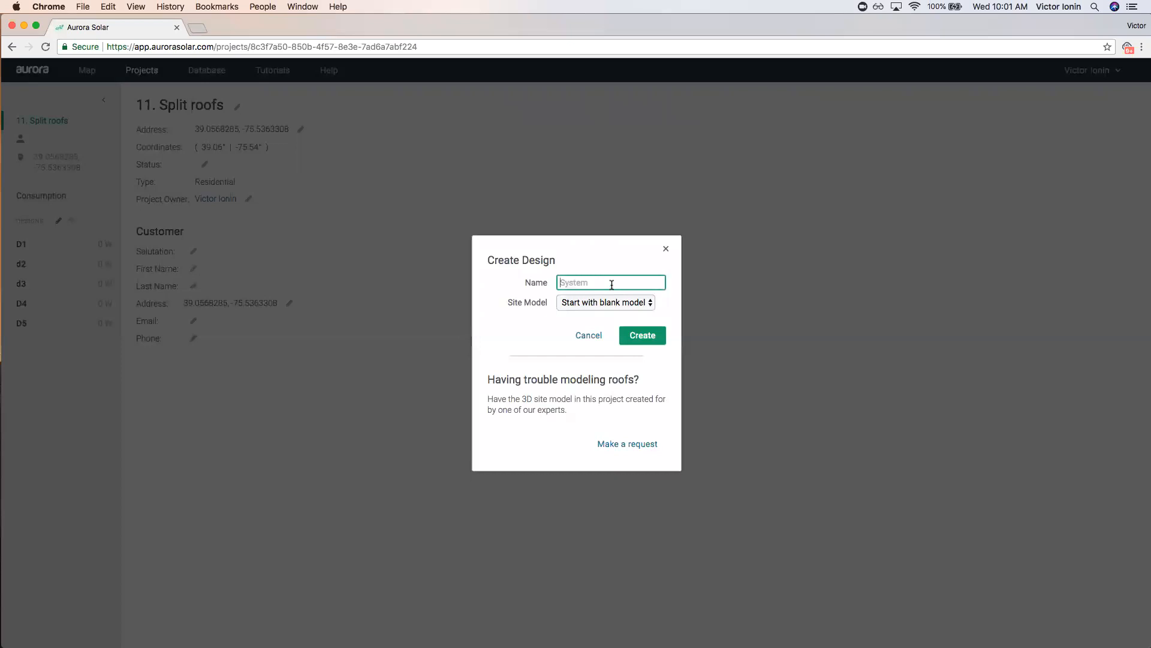
type("D")
left_click(636, 334)
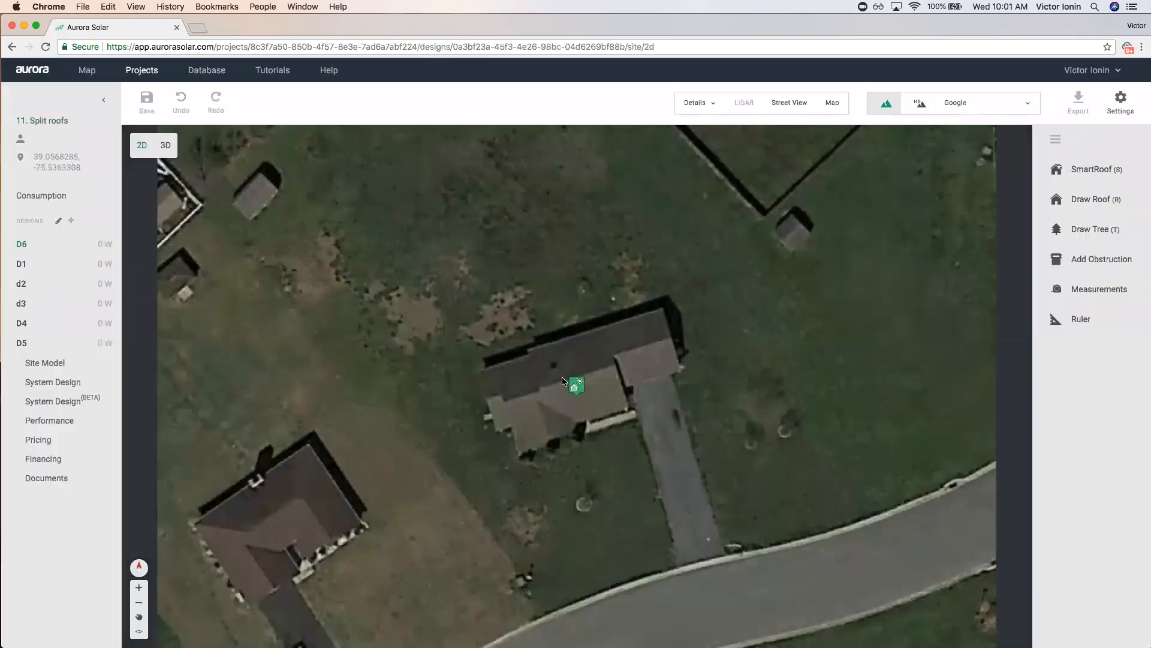
Show the street map beside the aerial view, rotating and panning to align the house.
scroll(562, 381, "up", 2)
scroll(581, 366, "up", 1)
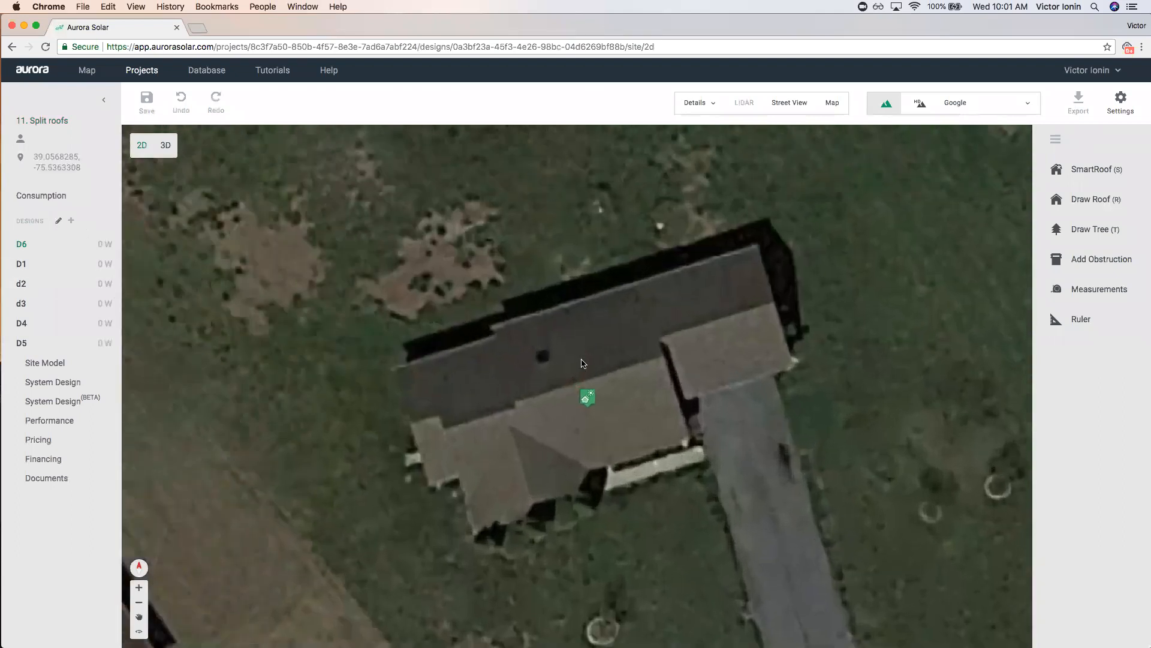
left_click(833, 103)
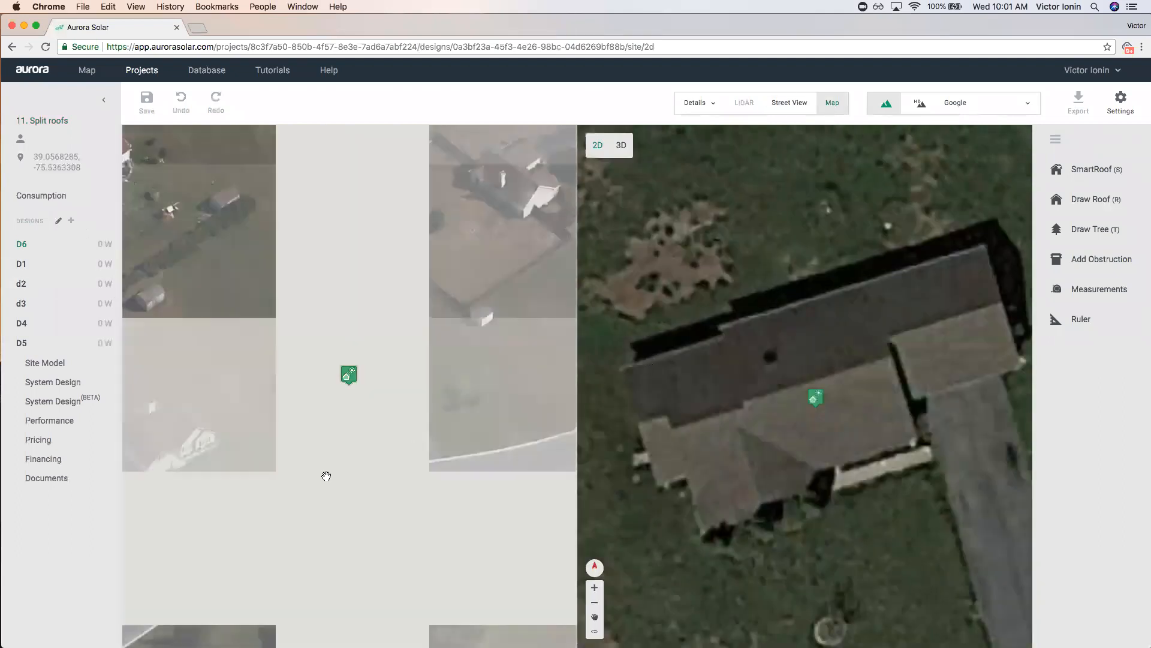
left_click(562, 564)
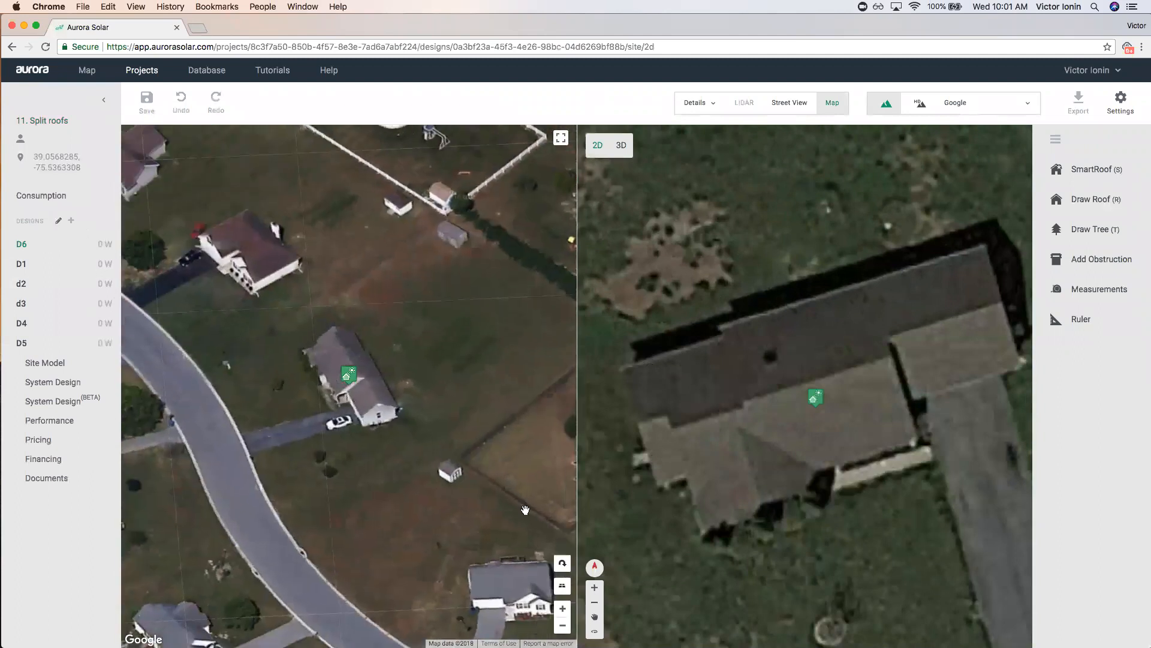
mouse_move(340, 377)
left_mouse_down()
mouse_move(394, 377)
mouse_move(405, 363)
left_mouse_up()
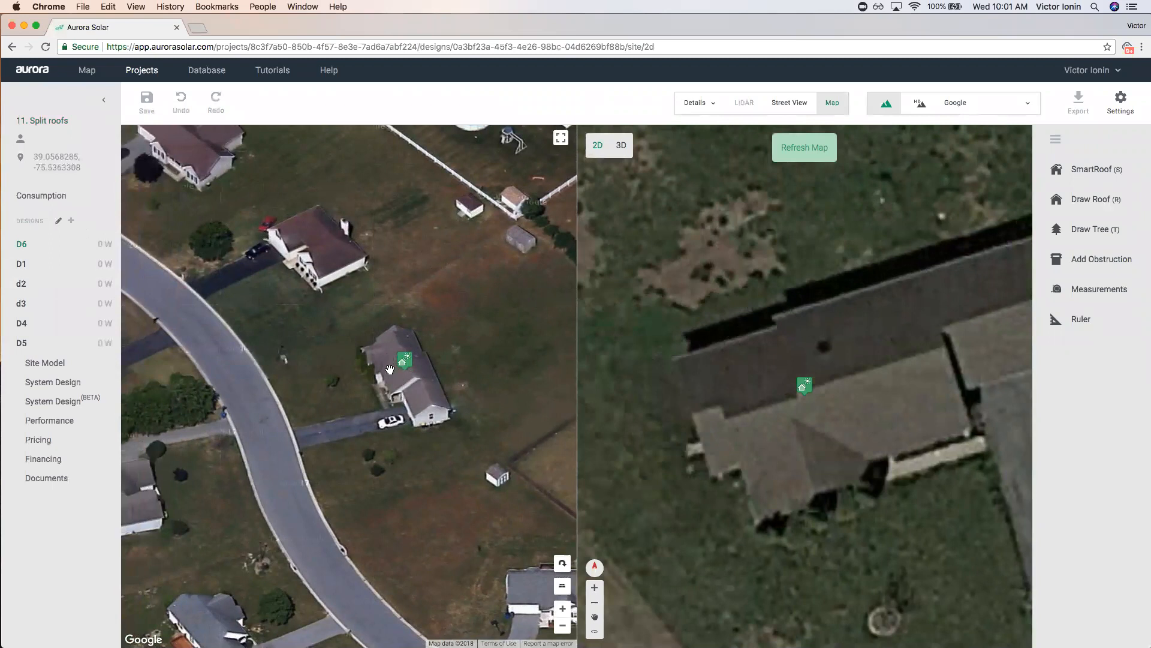
left_click_drag(730, 440, 660, 451)
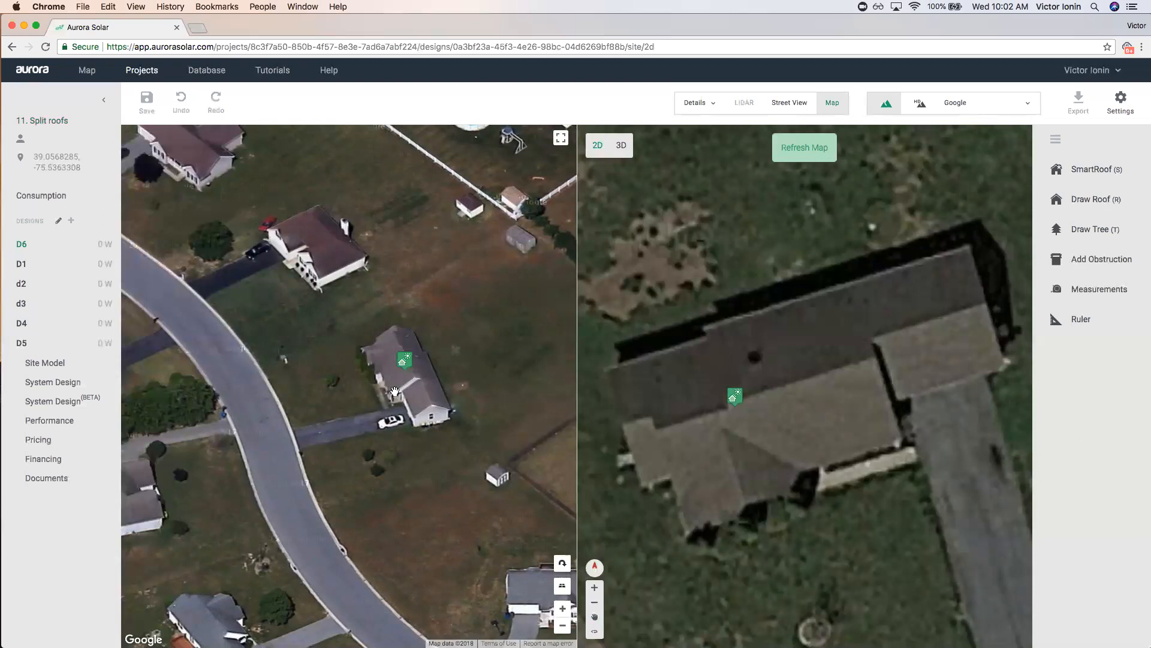
Rotate the oblique aerial view 180°, close the split map for a full-width view, and start SmartRoof.
left_click(562, 563)
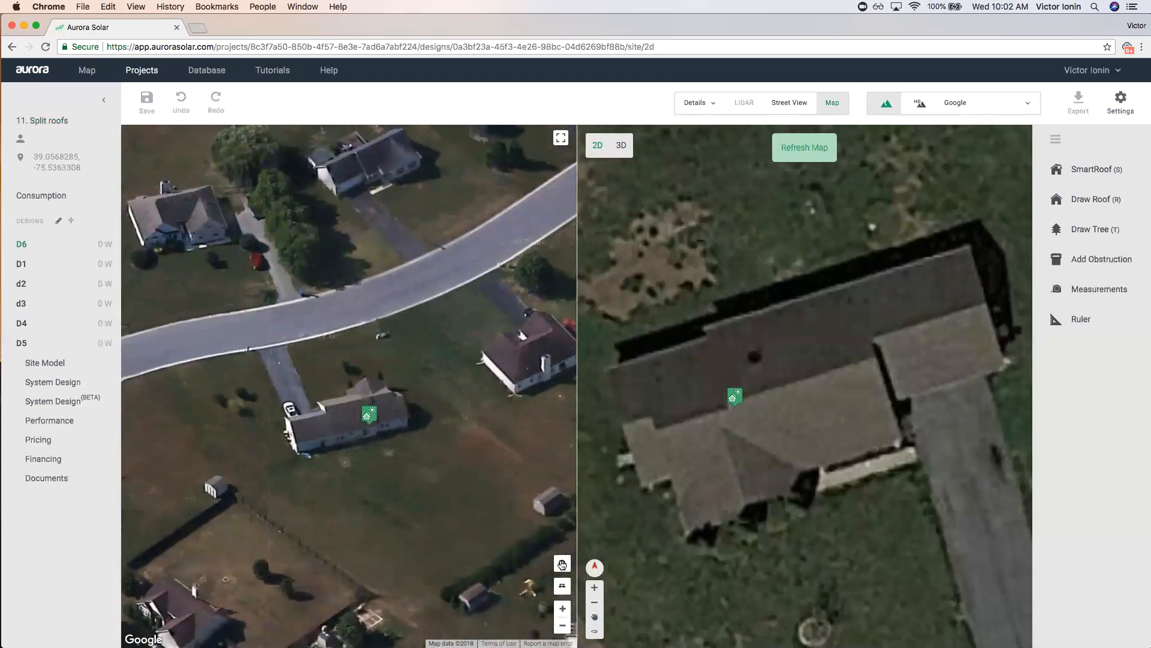
left_click(562, 563)
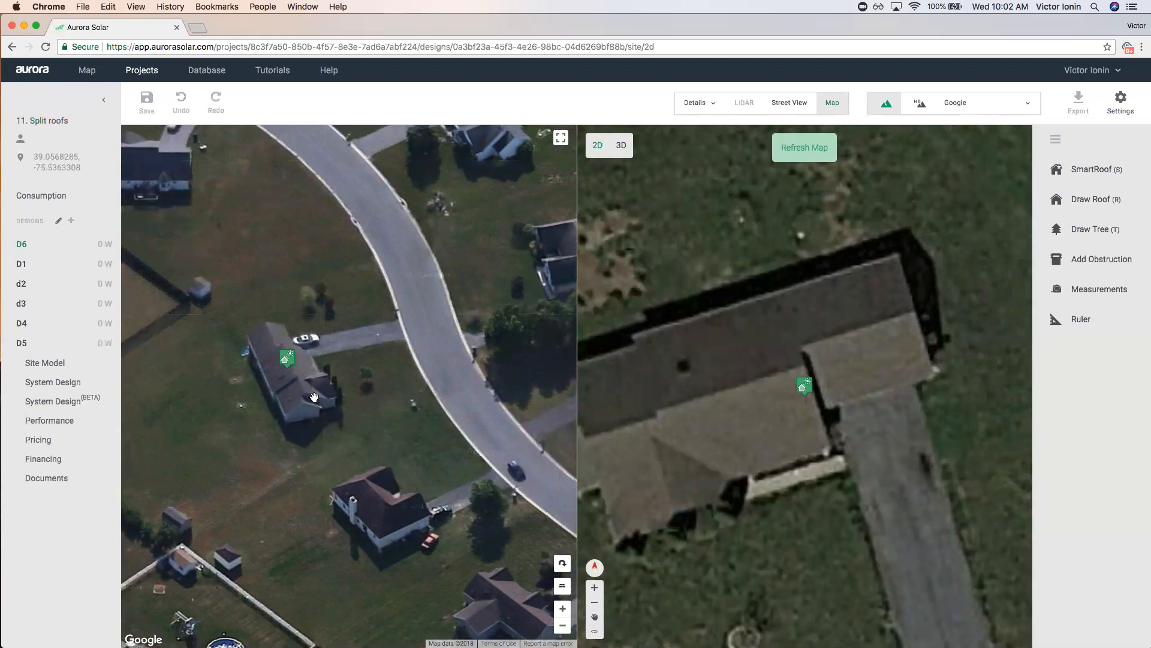
left_click(826, 102)
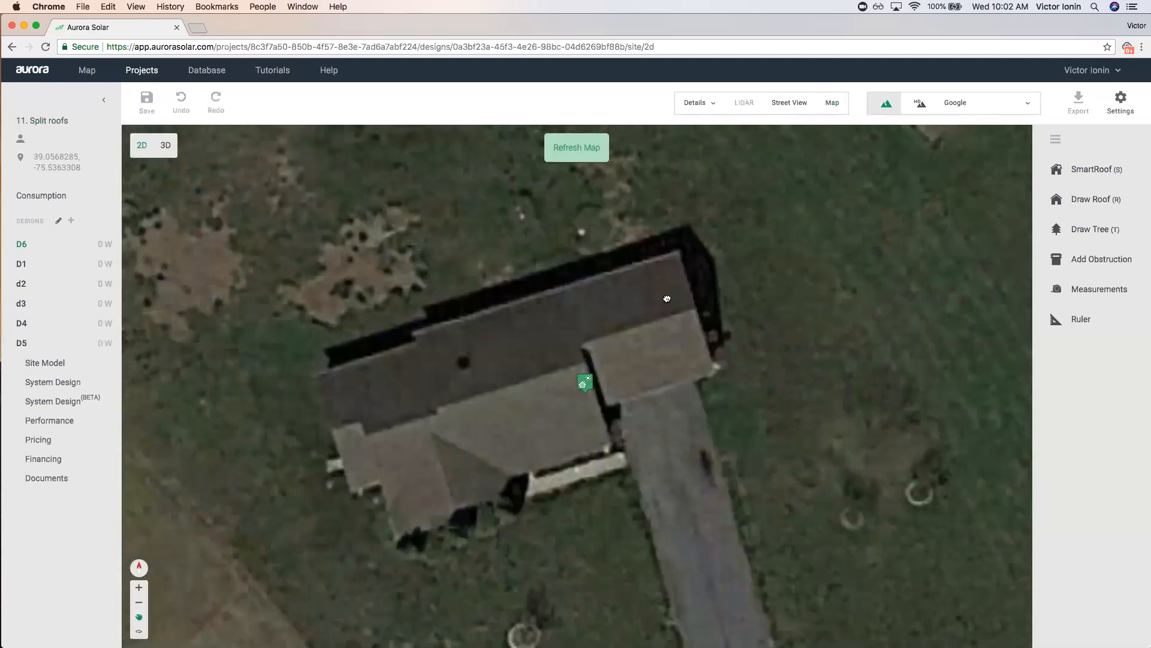
left_click(1107, 169)
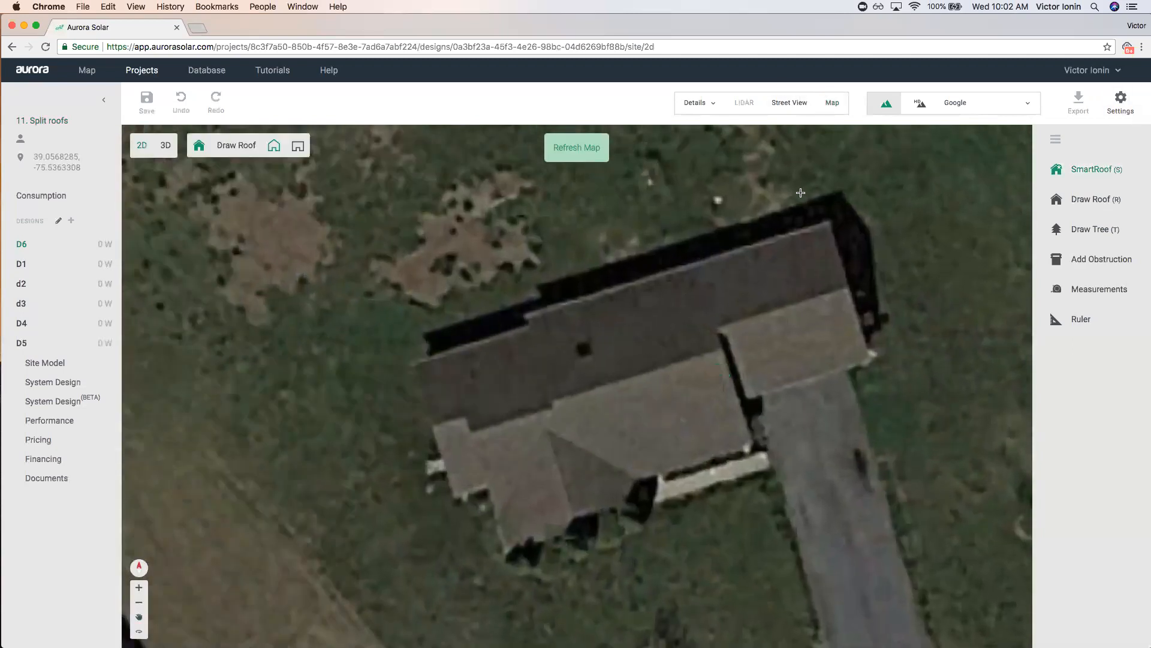
Trace SmartRoof corners along the back eave, its step, and the far-left end.
left_click(829, 222)
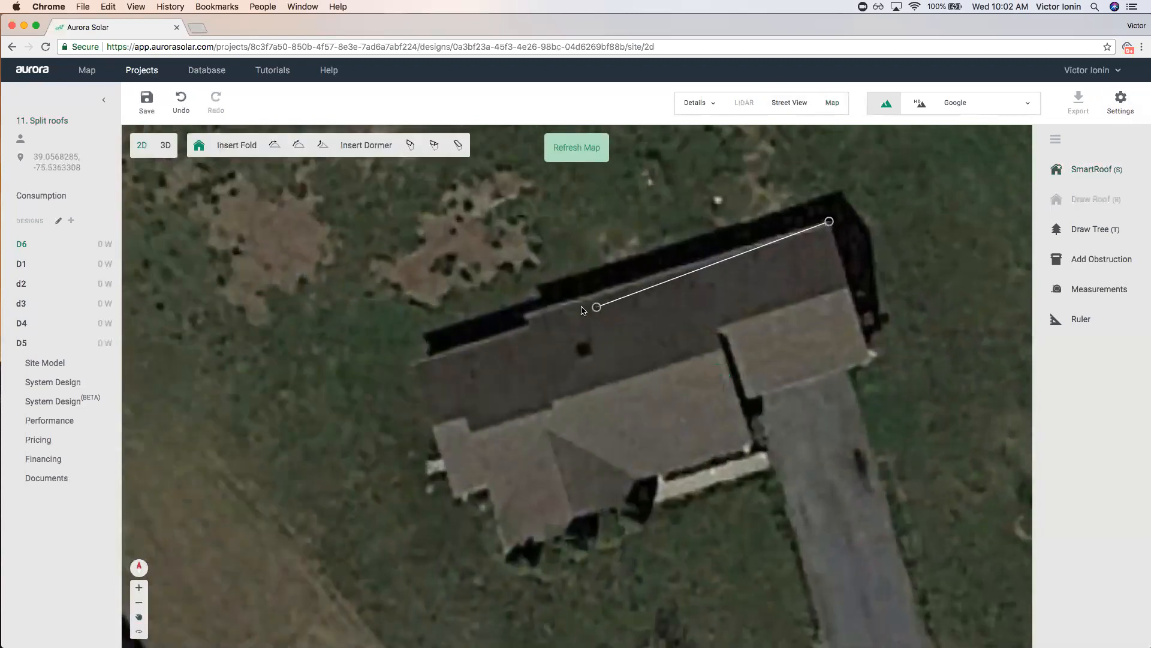
left_click(523, 315)
scroll(523, 315, "up", 3)
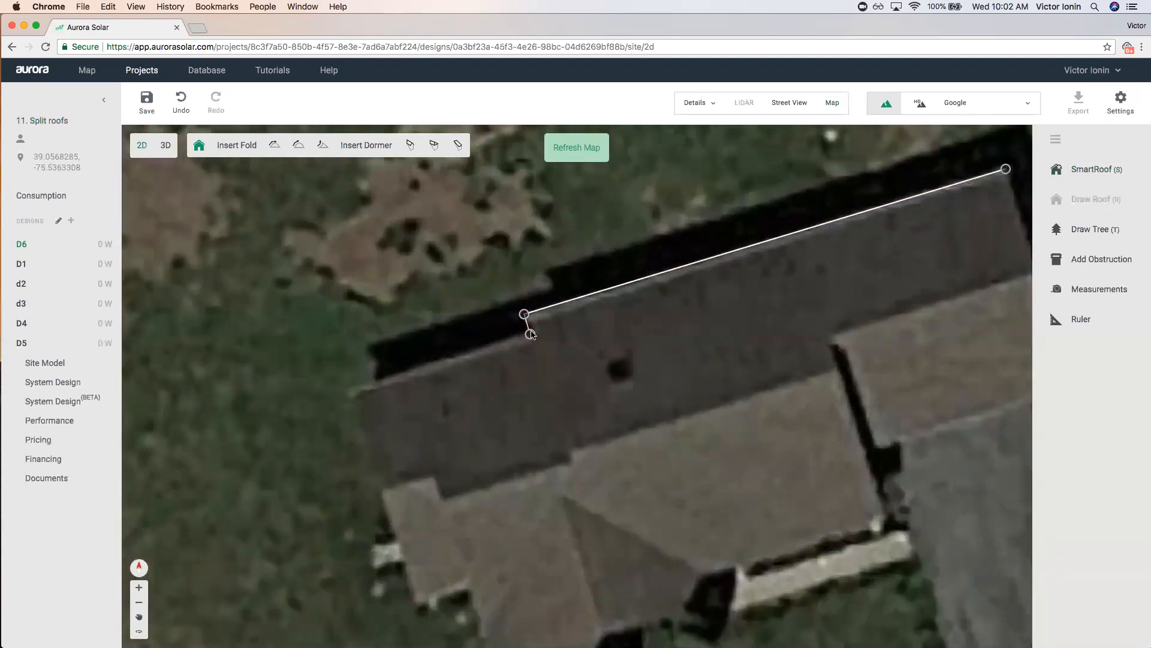
left_click(530, 334)
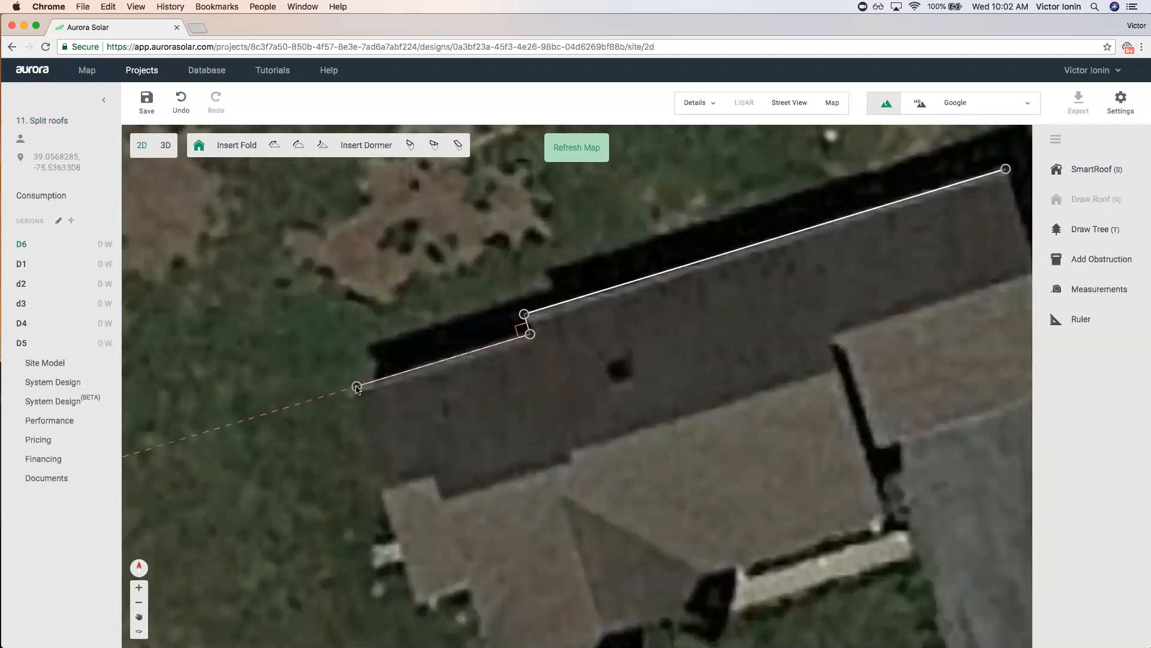
scroll(370, 426, "down", 2)
left_click(406, 549)
left_click(442, 540)
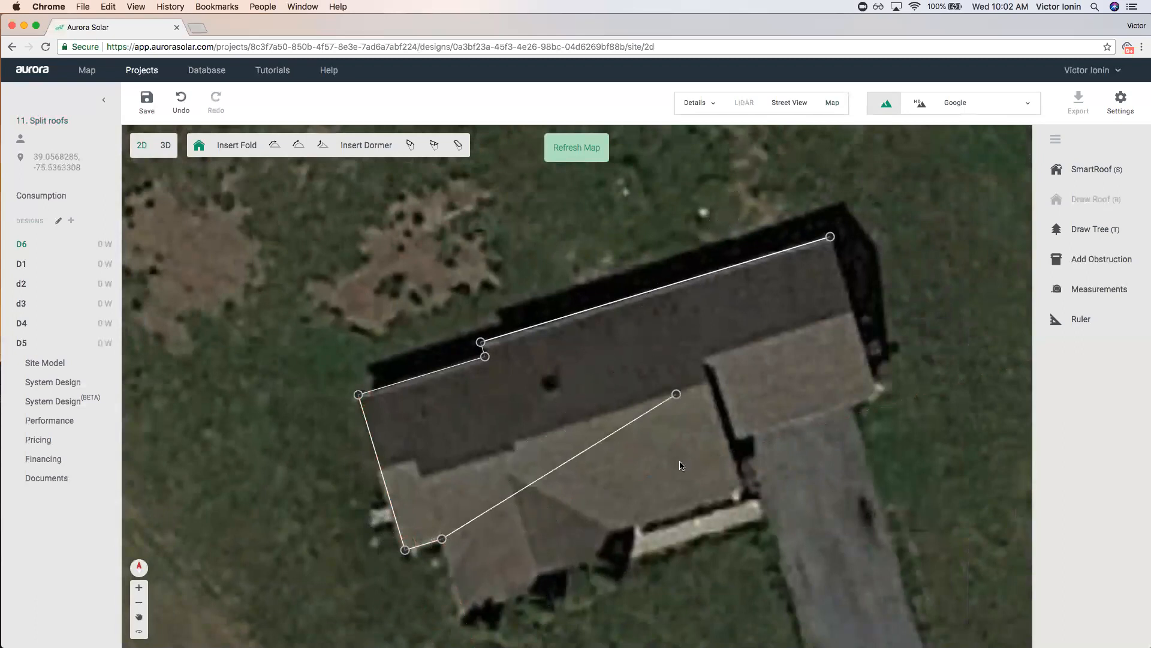
Place the front-eave, front-step and garage-end corners, close the outline, and select the front edge.
scroll(547, 511, "down", 3)
scroll(568, 501, "up", 2)
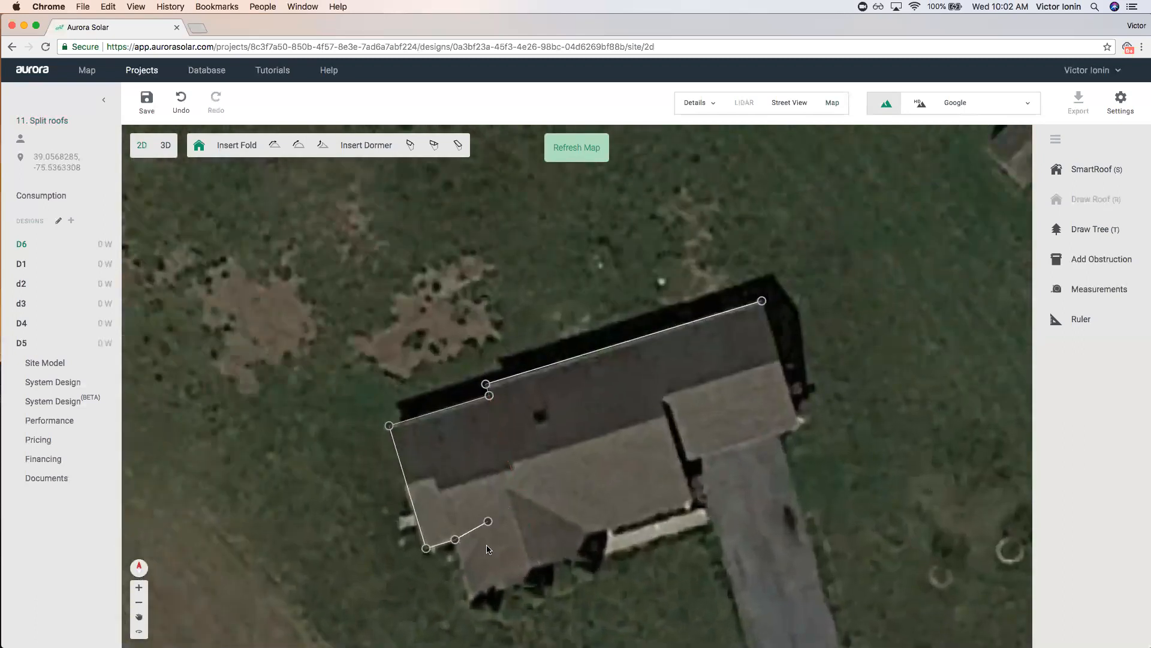
left_click(464, 569)
left_click(692, 501)
left_click(679, 459)
left_click(799, 424)
left_click(761, 300)
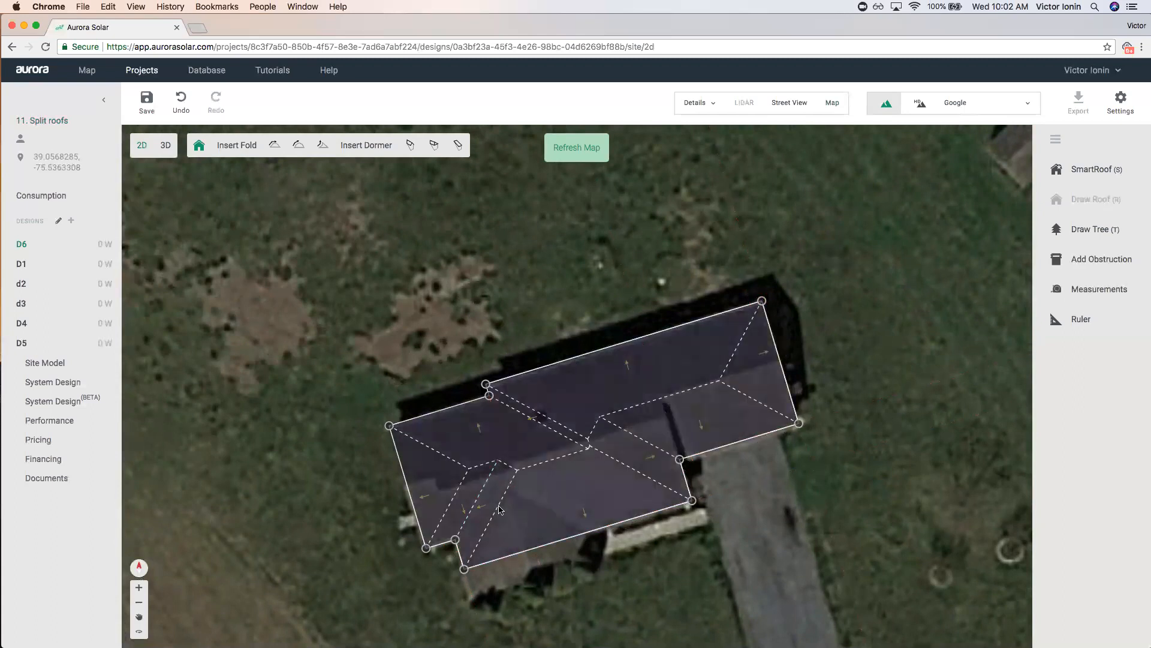
left_click(535, 551)
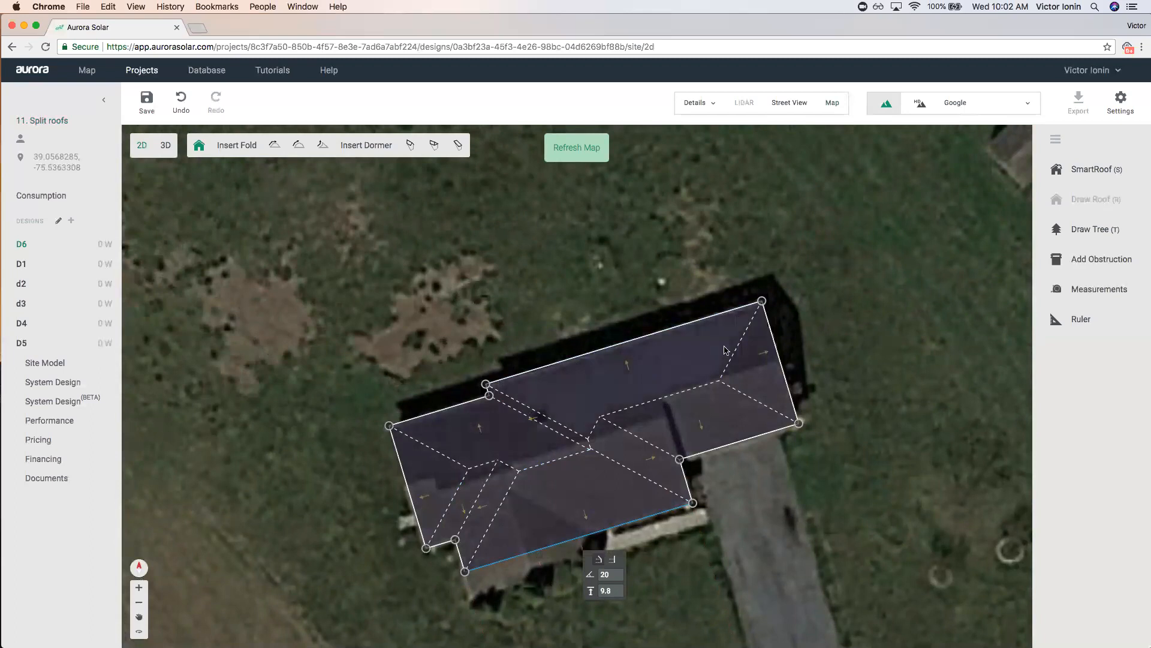
Unpitch the left, lower-left, upper-left, lower-right and right-end edges to form gables.
scroll(374, 497, "up", 3)
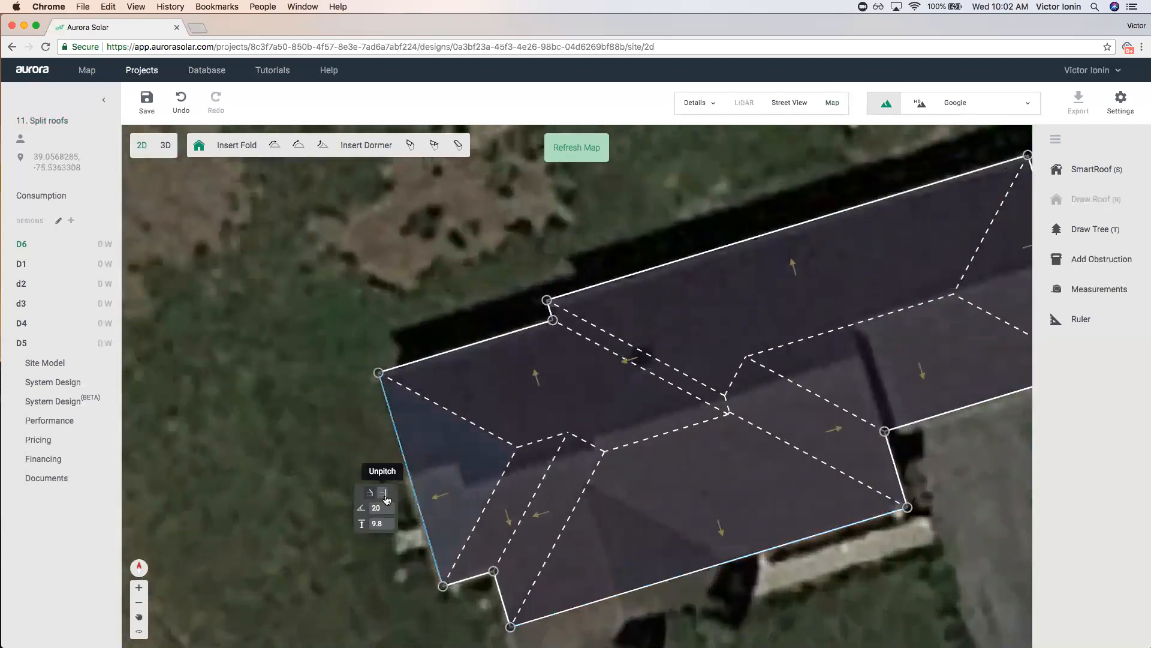
left_click(387, 499)
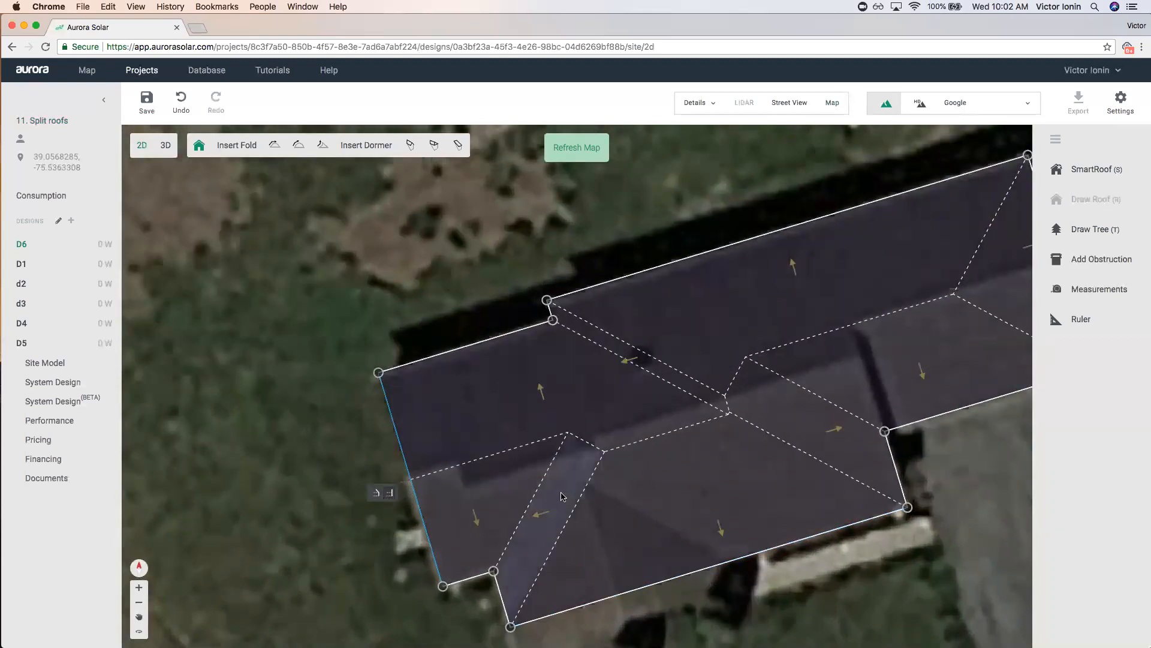
scroll(415, 463, "down", 3)
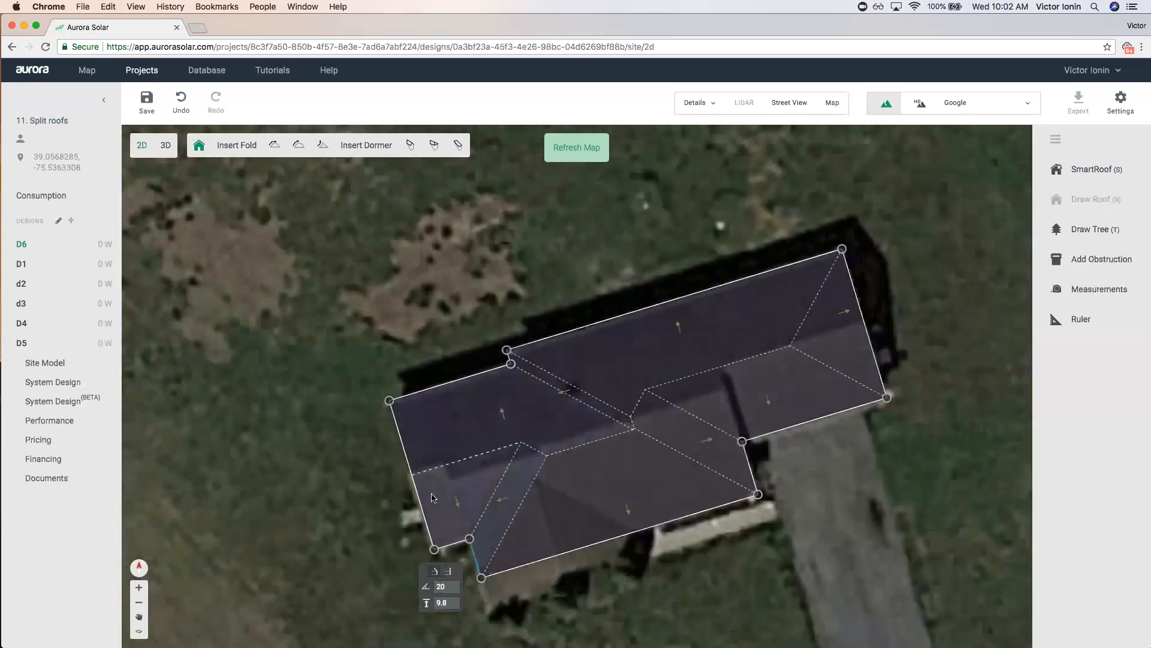
scroll(505, 546, "up", 3)
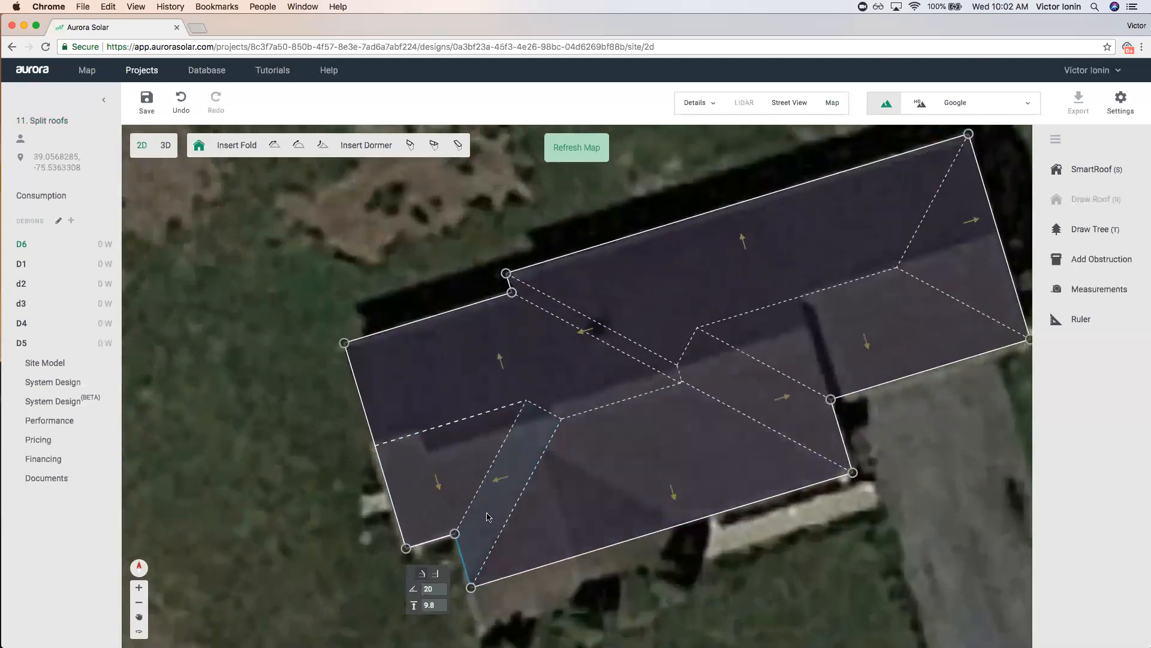
left_click(441, 575)
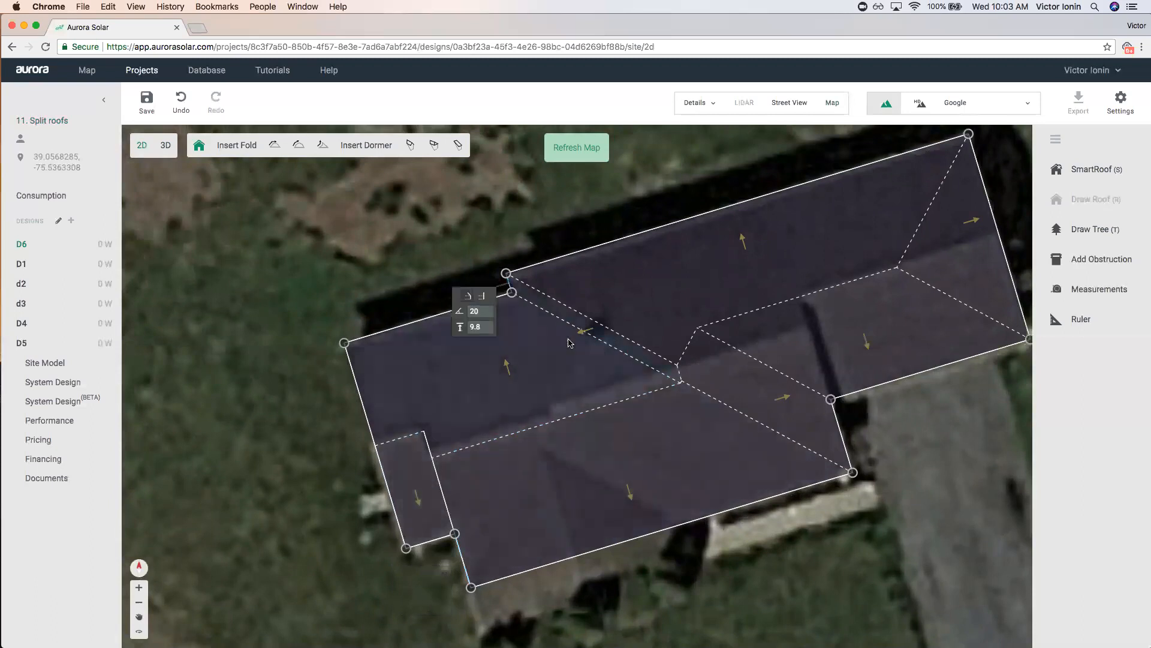
left_click(484, 300)
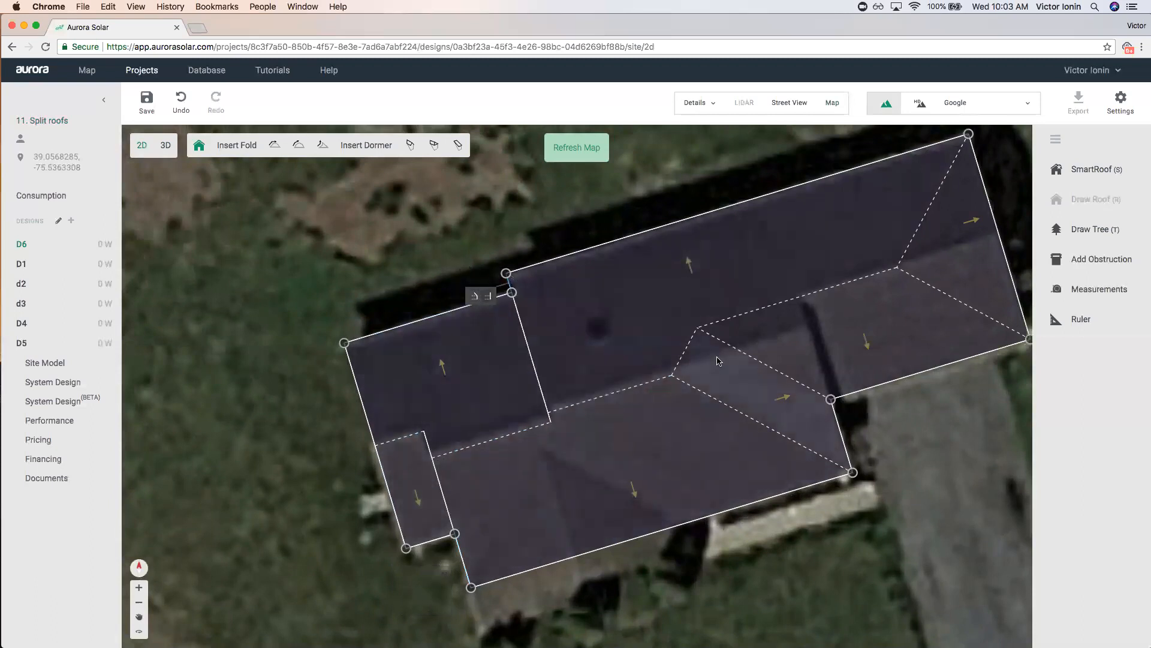
left_click(879, 399)
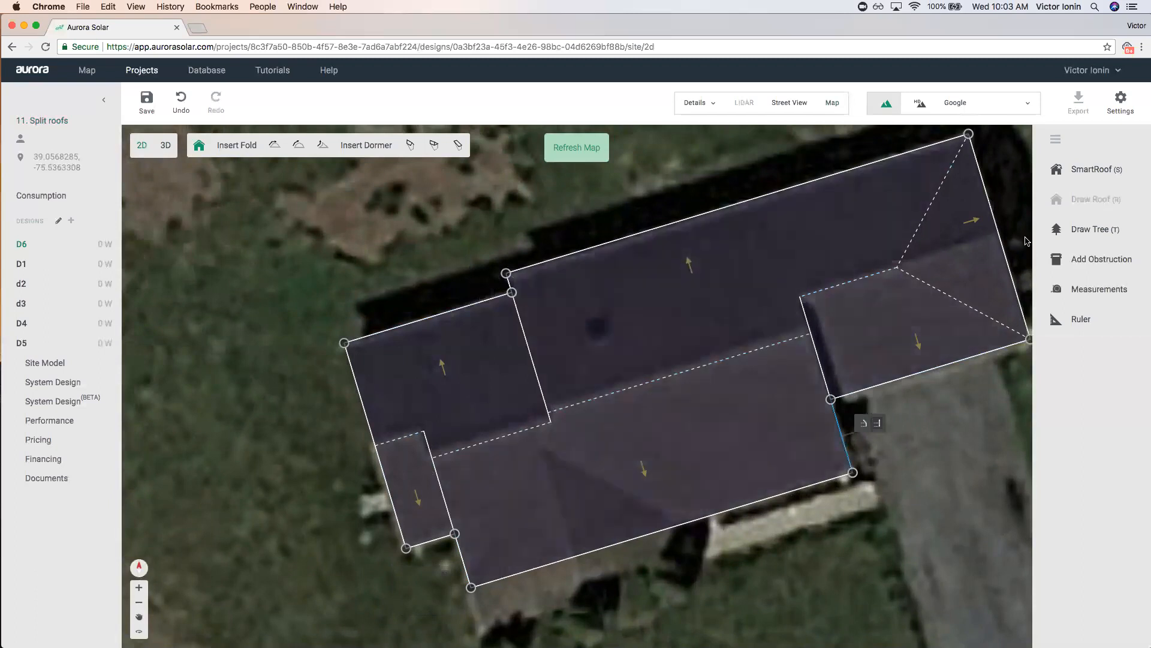
left_click(1025, 207)
scroll(1024, 207, "down", 3)
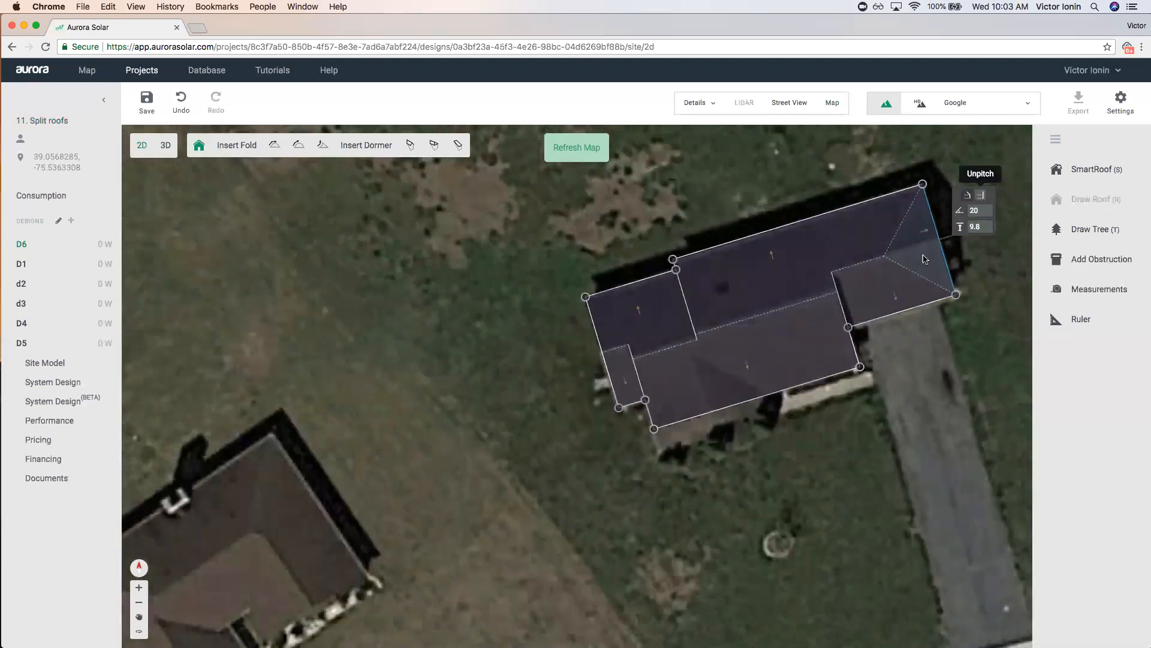
scroll(859, 330, "up", 3)
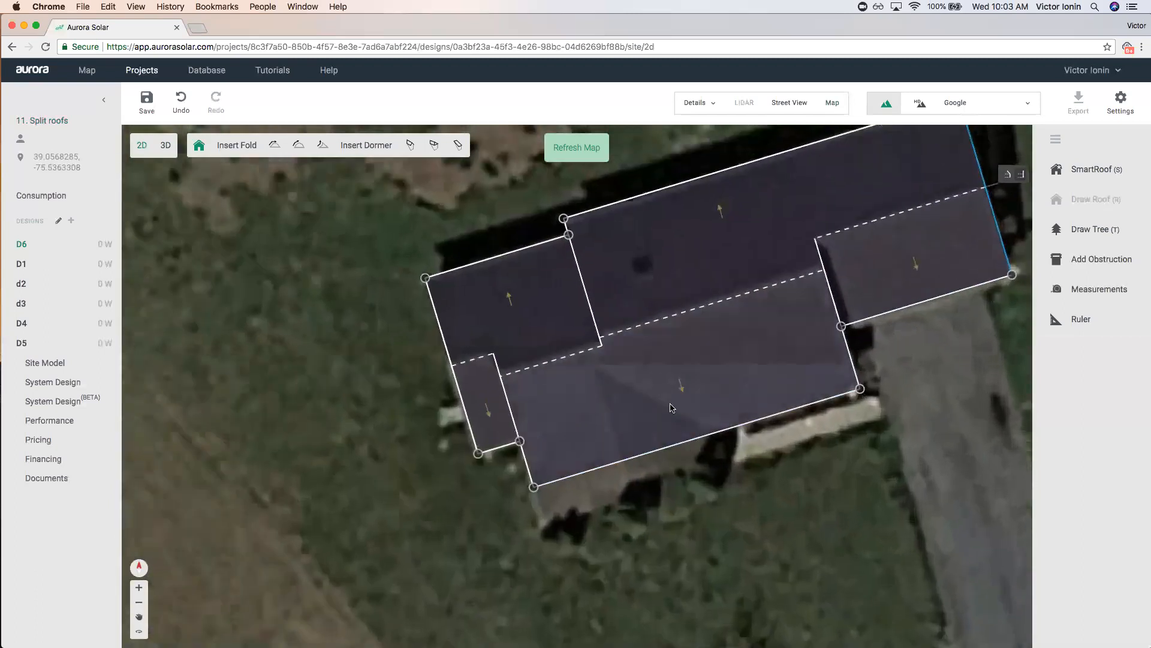
Insert a dormer on the lower front roof face, reshape its corners, then save and view in 3D.
left_click(411, 145)
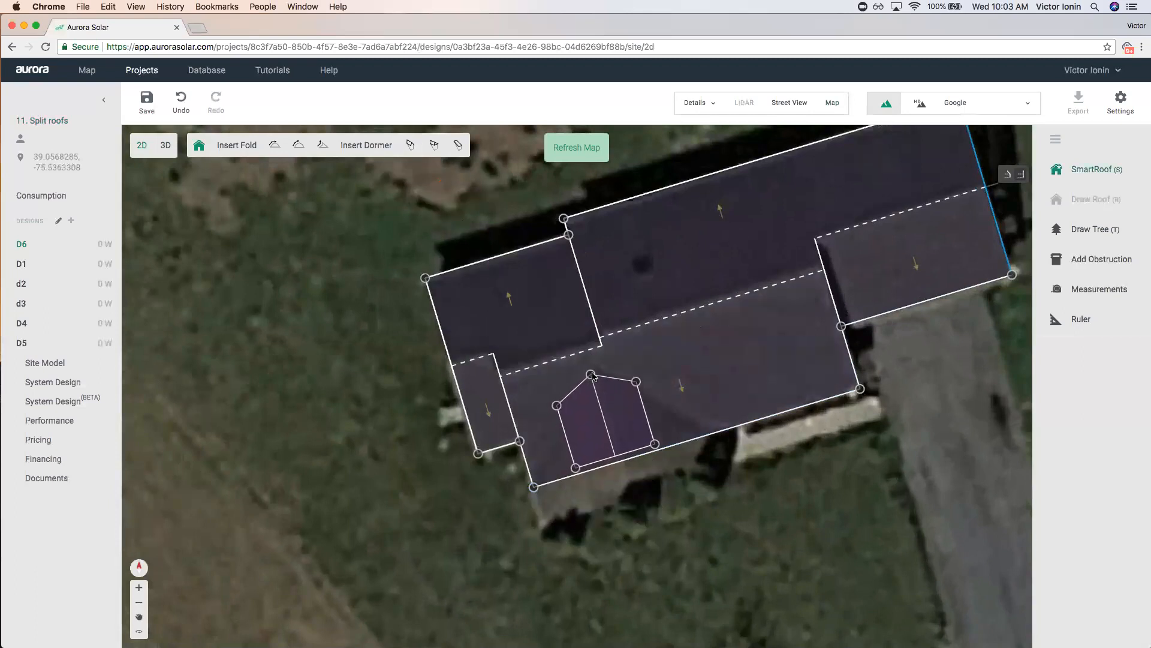
left_click(579, 462)
left_click_drag(579, 466, 541, 522)
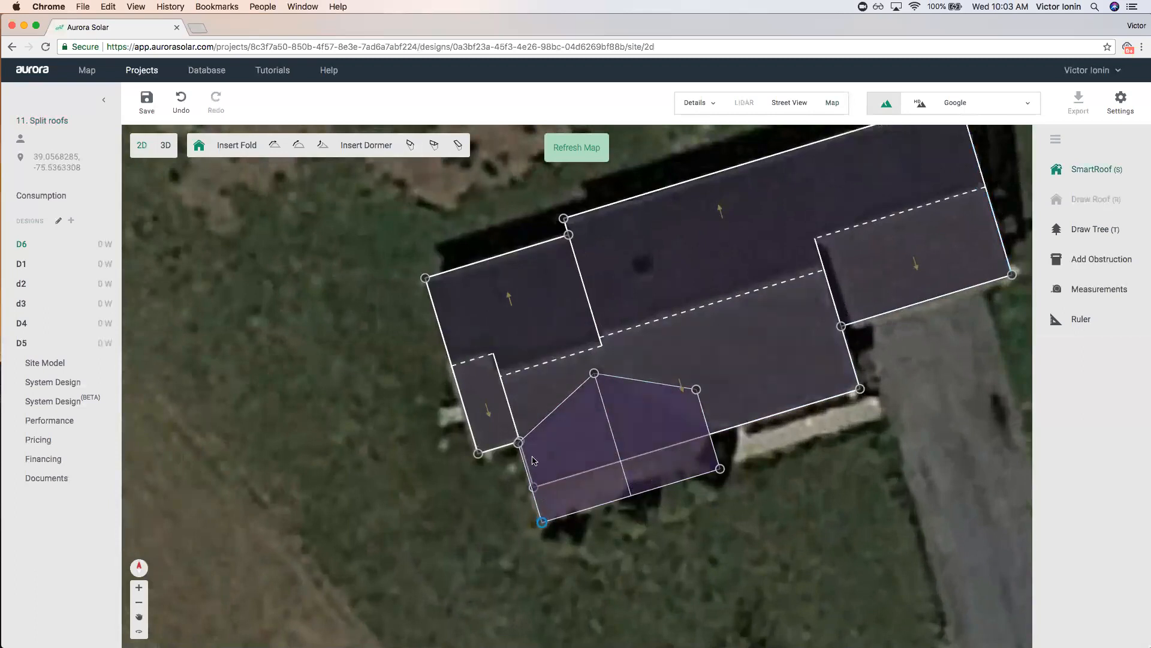
left_click_drag(520, 444, 533, 479)
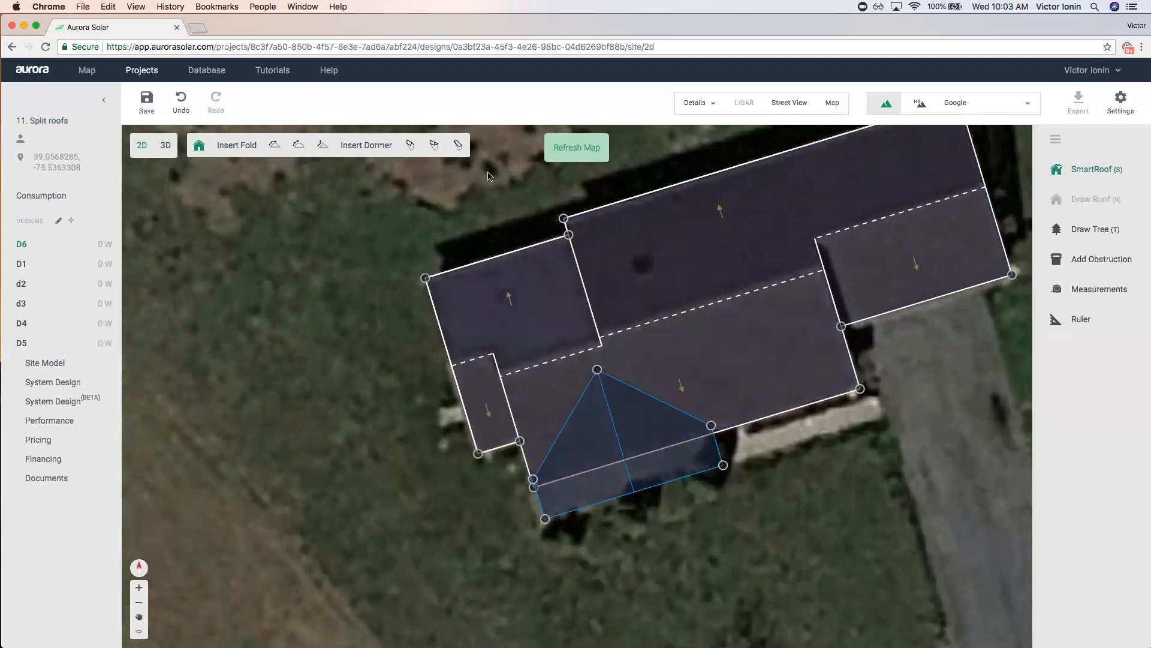
left_click(165, 145)
left_click(635, 367)
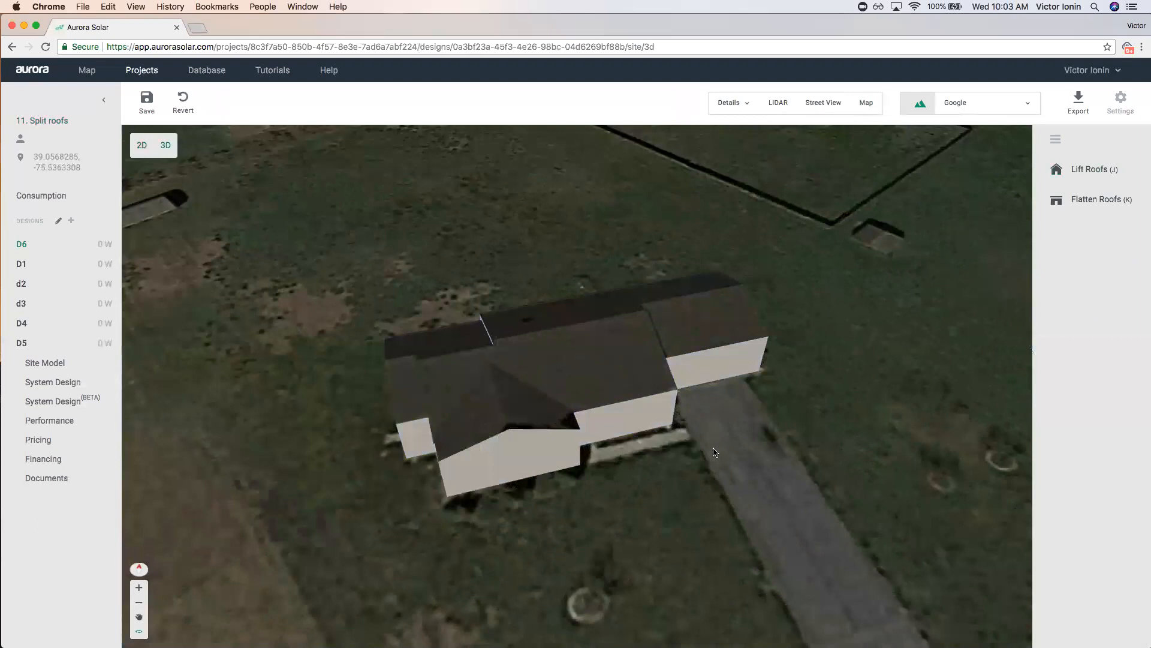
Orbit the 3D model and show the aerial map beside it, moving the roof panel aside.
left_click_drag(715, 452, 621, 368)
left_click(621, 368)
left_click(866, 103)
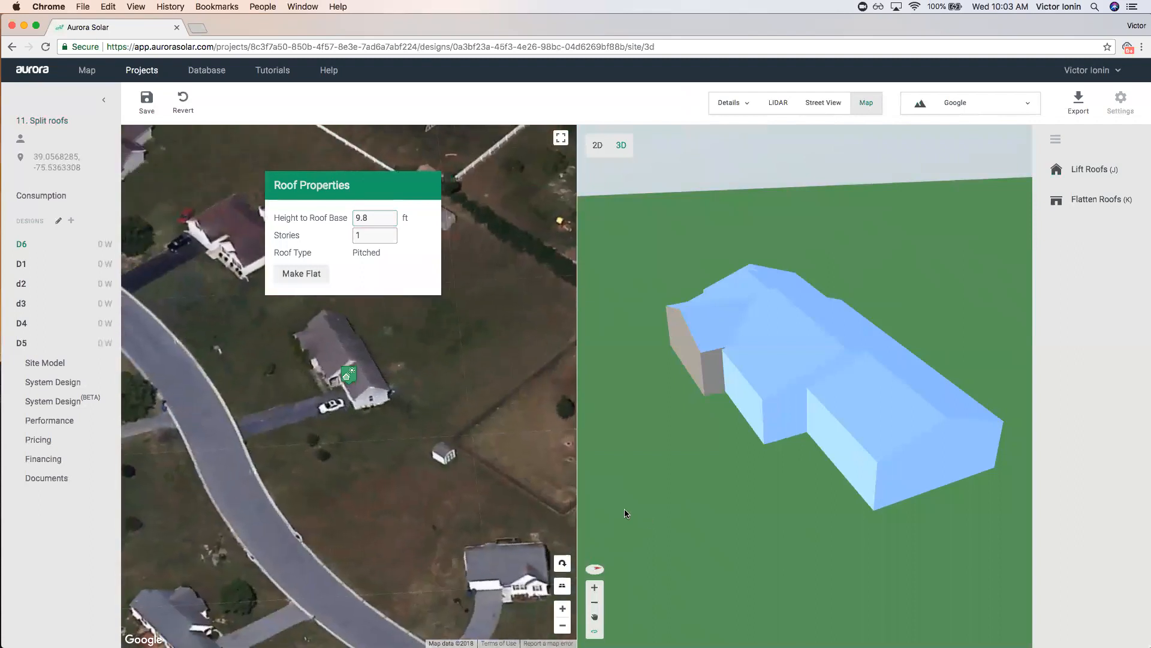
left_click_drag(393, 189, 257, 173)
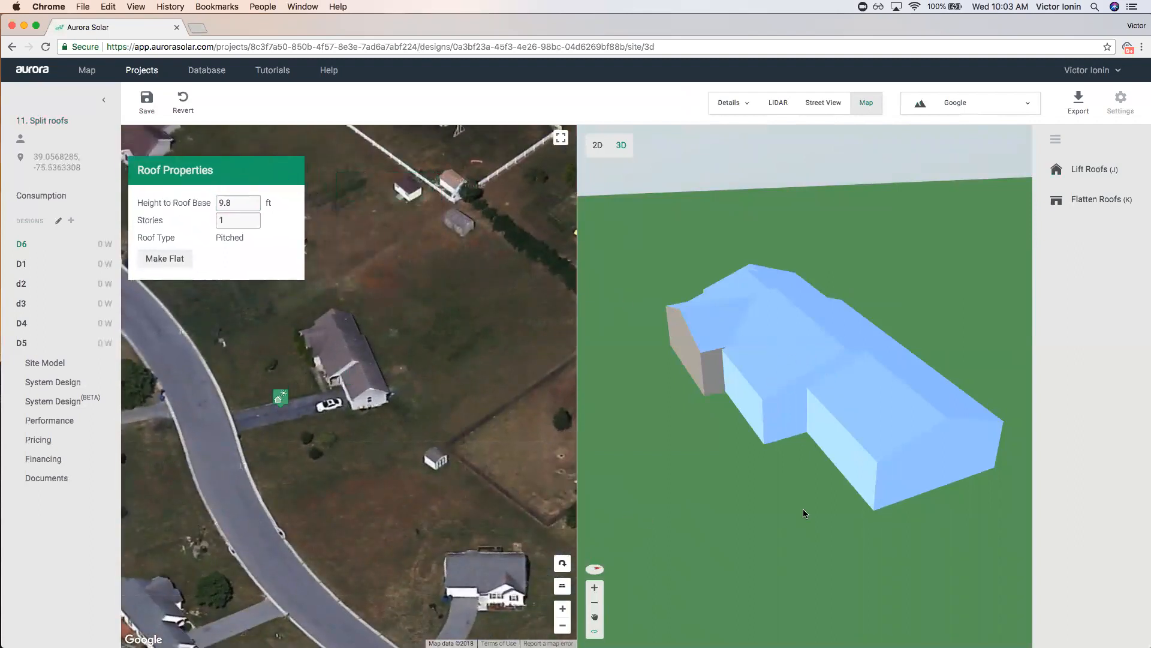
left_click_drag(865, 561, 779, 514)
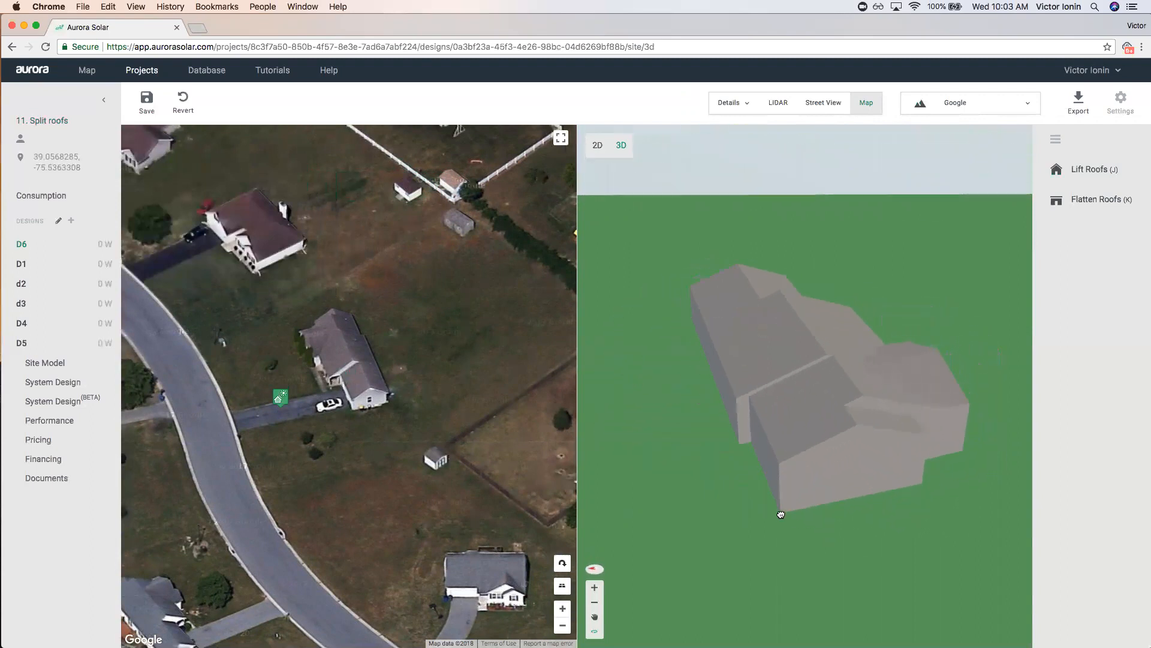
Rotate the aerial map to match the 3D model, then save and return to Projects.
left_click(562, 563)
left_click(562, 563)
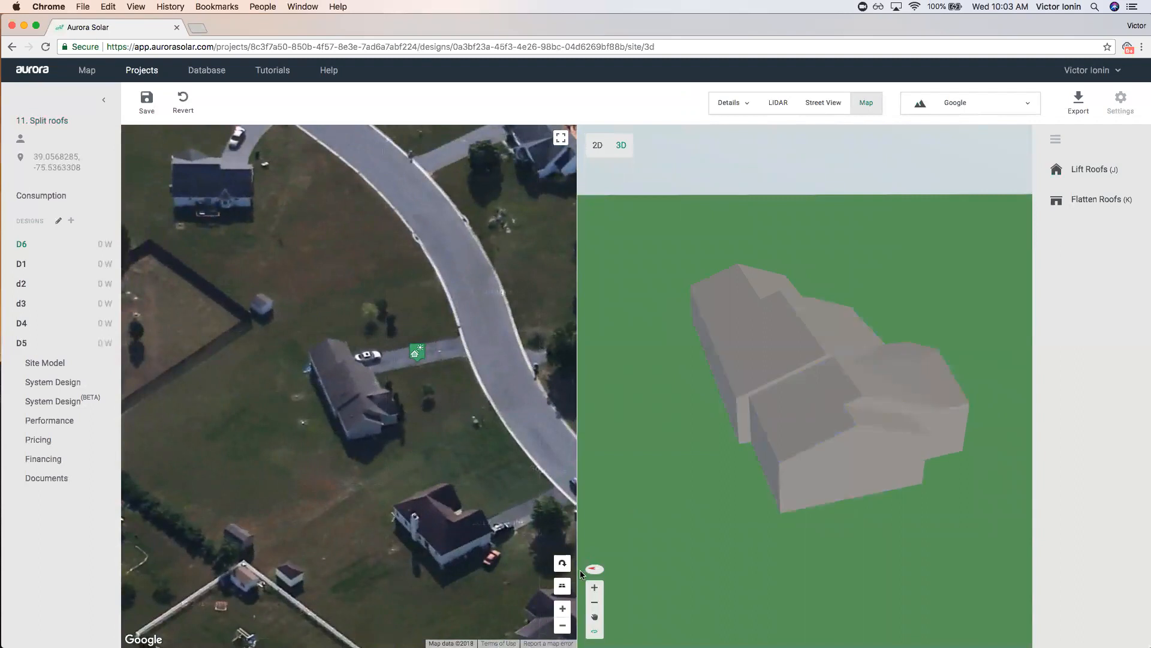
left_click(562, 565)
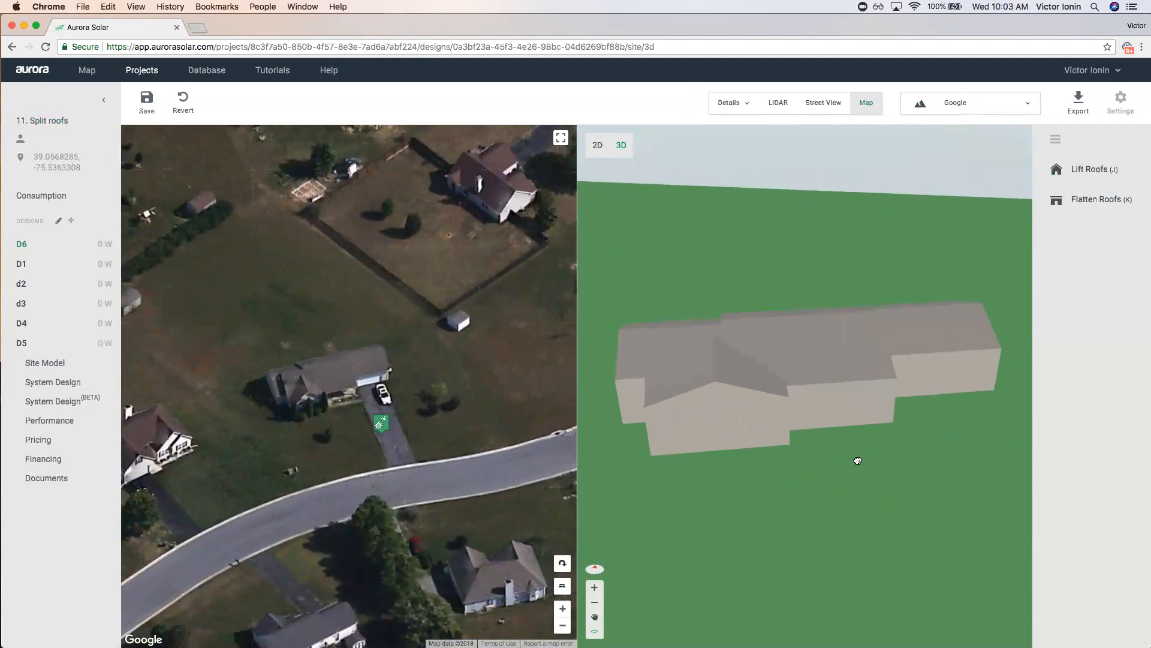
left_click(137, 71)
left_click(639, 366)
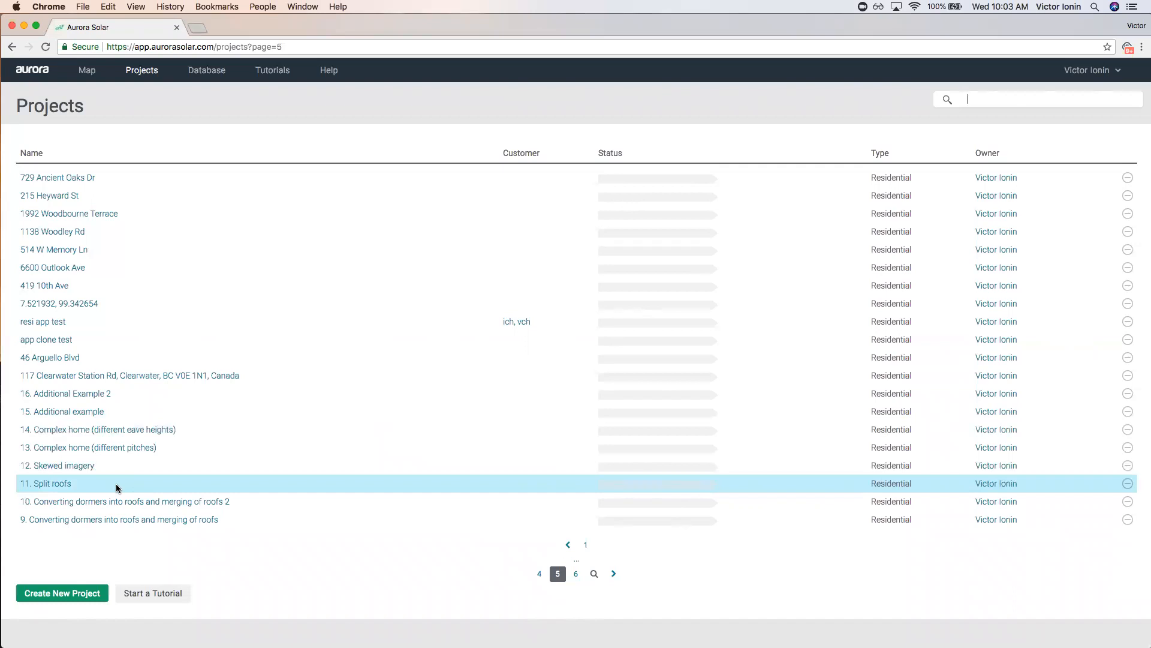
Create a new design named D4 in the 12. Skewed imagery project.
left_click(81, 472)
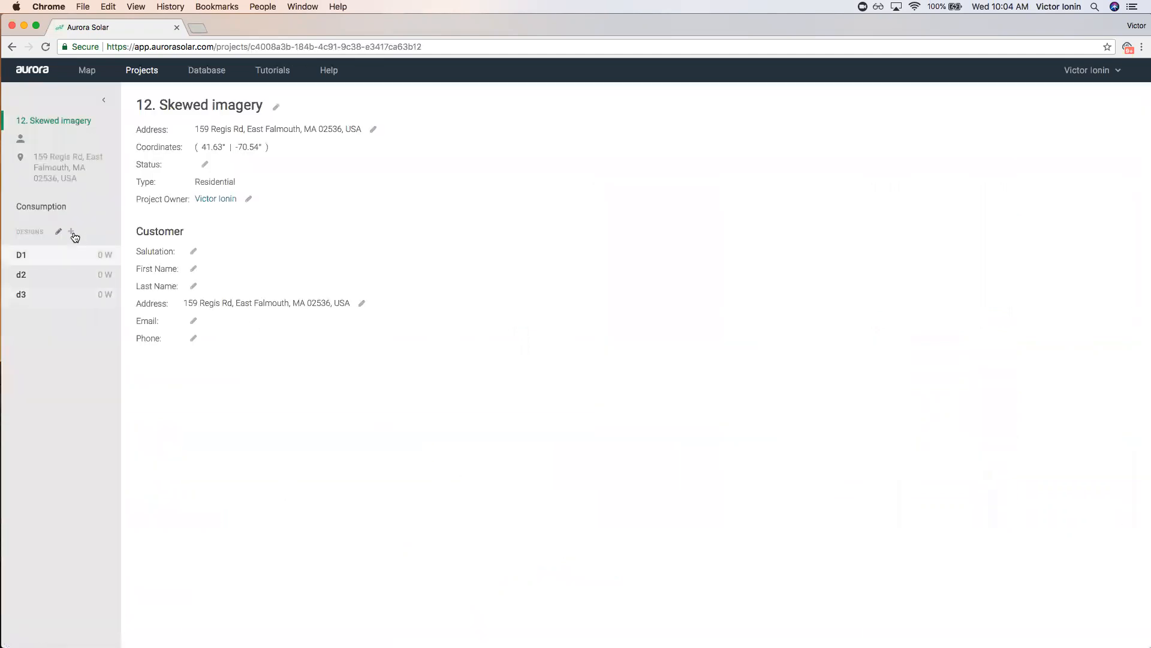
left_click(71, 231)
type("D4")
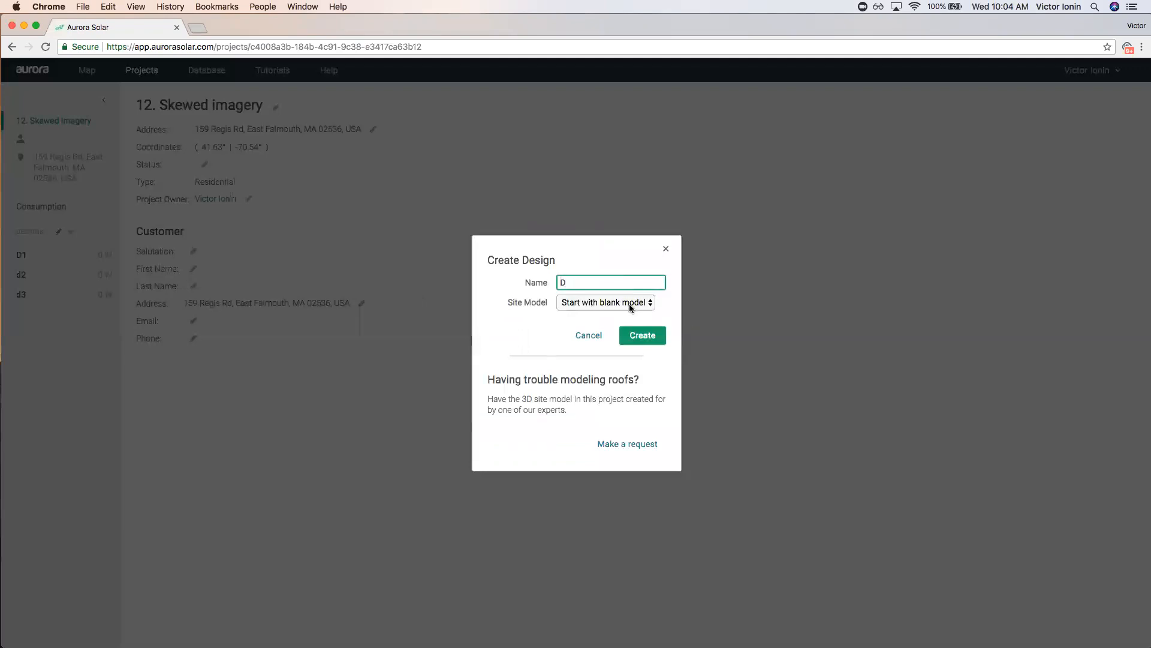
left_click(644, 335)
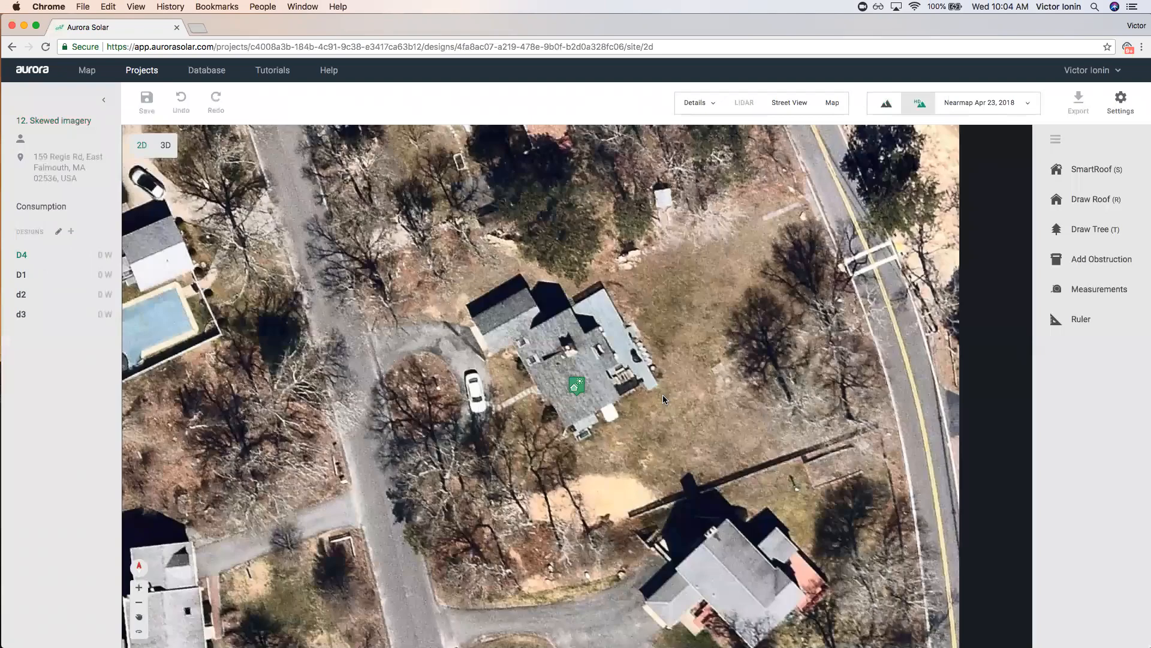
Switch the aerial imagery source to Google and move the site marker off the house.
scroll(617, 336, "up", 2)
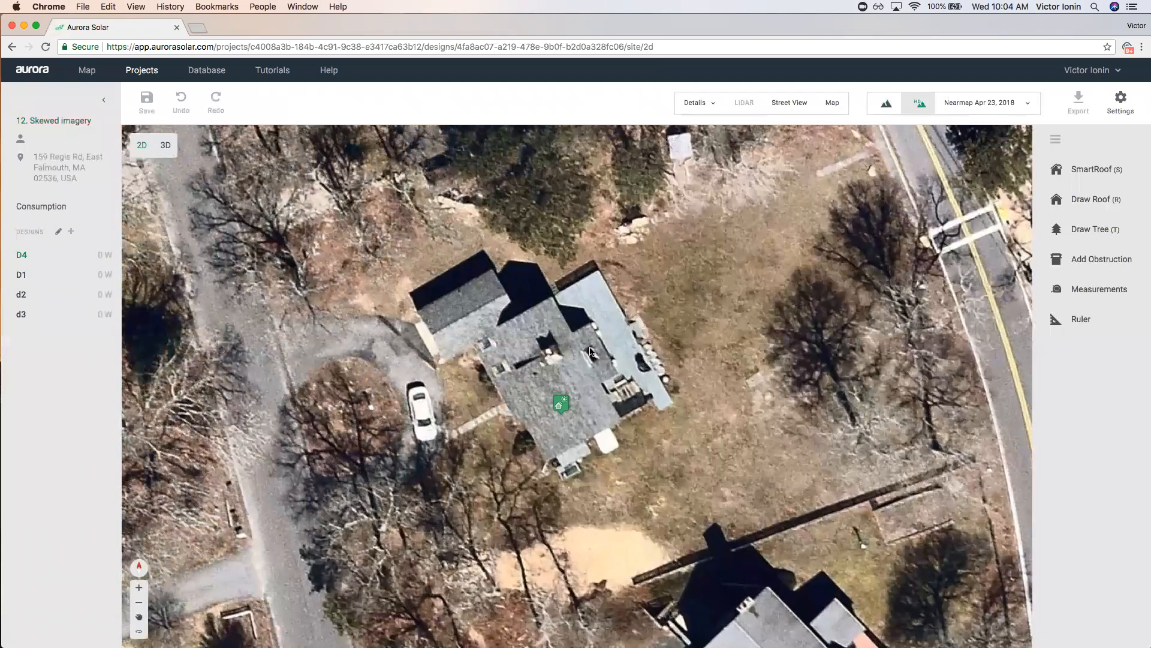
left_click(985, 114)
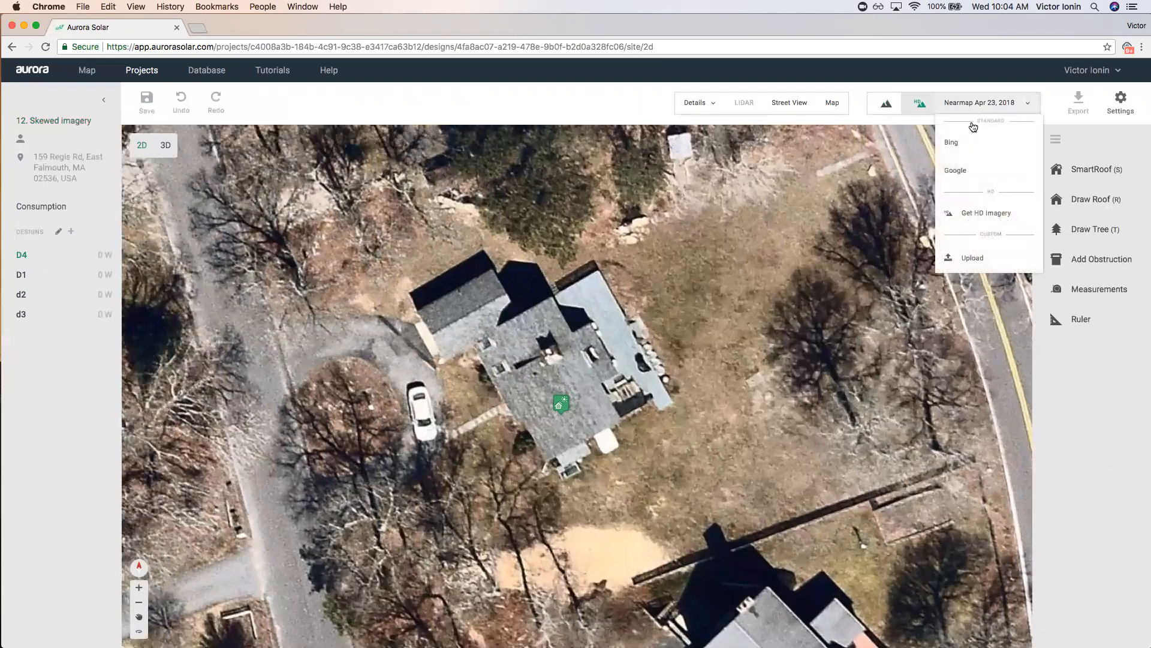
left_click(962, 167)
left_click_drag(559, 398, 430, 469)
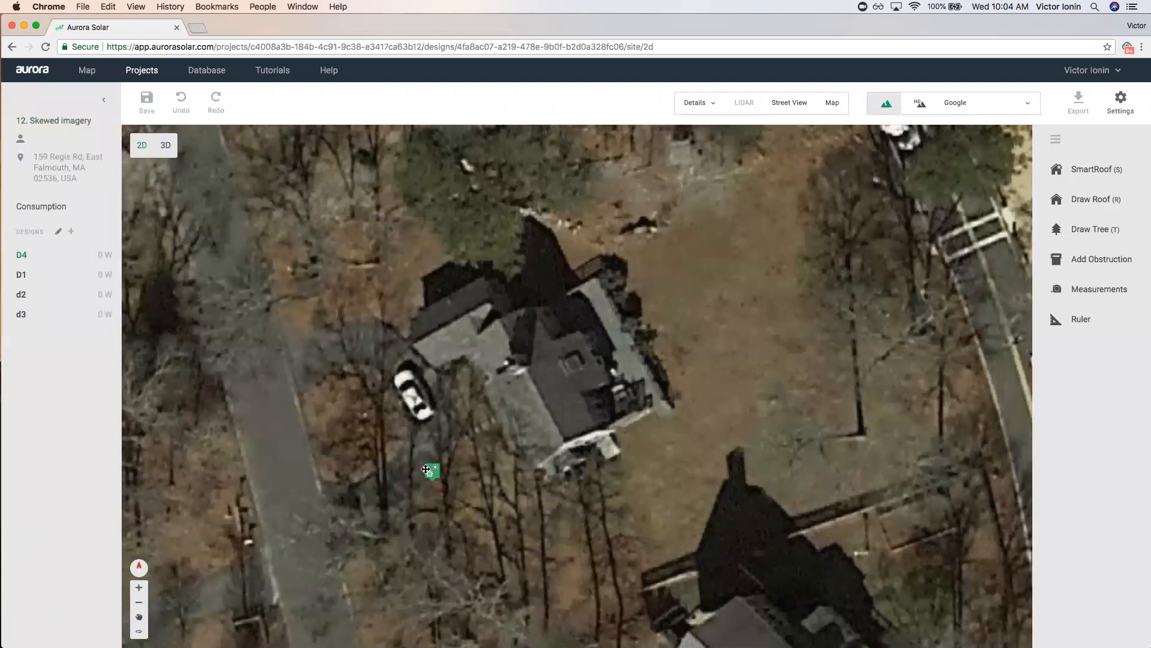
scroll(552, 508, "up", 1)
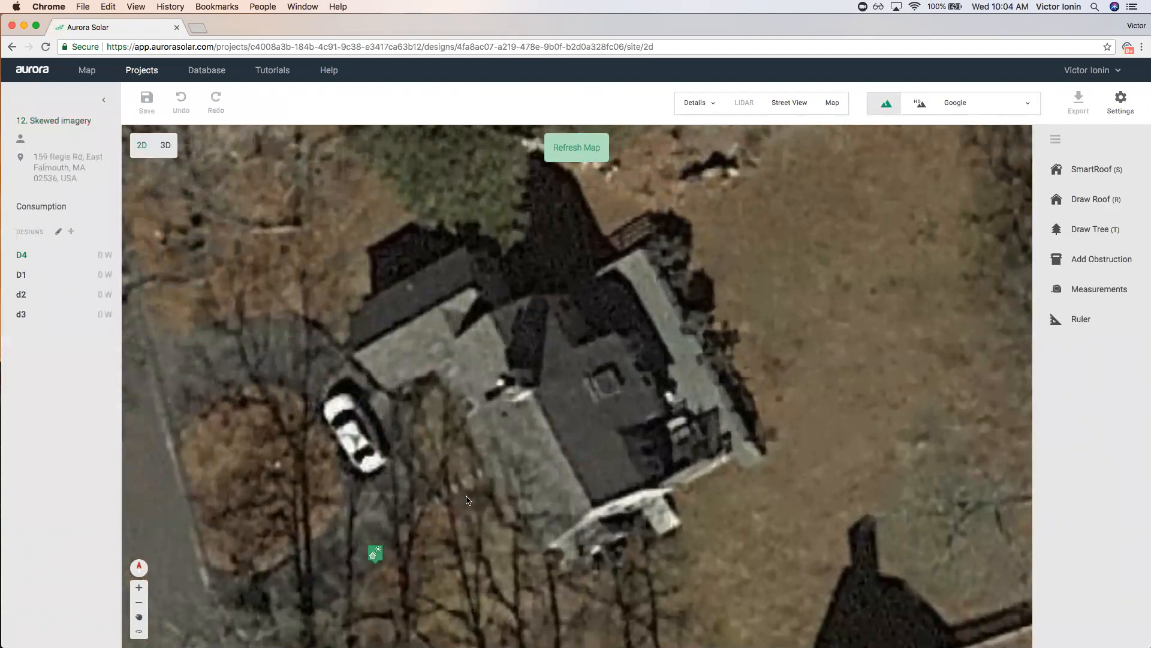
scroll(569, 381, "down", 1)
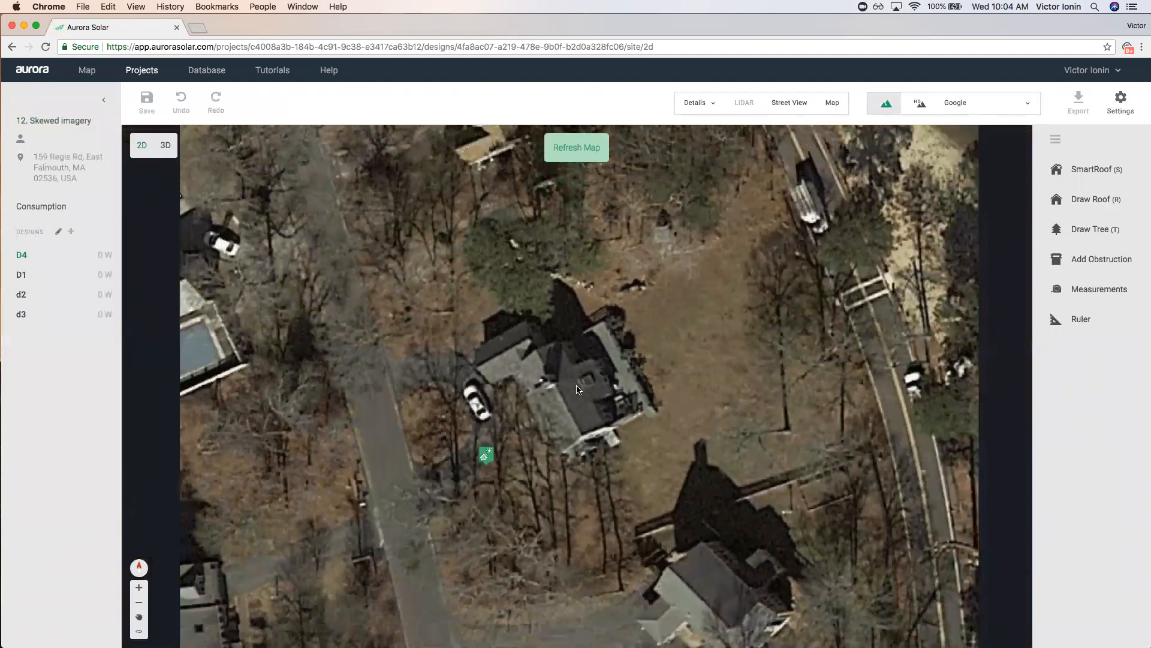
scroll(576, 393, "up", 1)
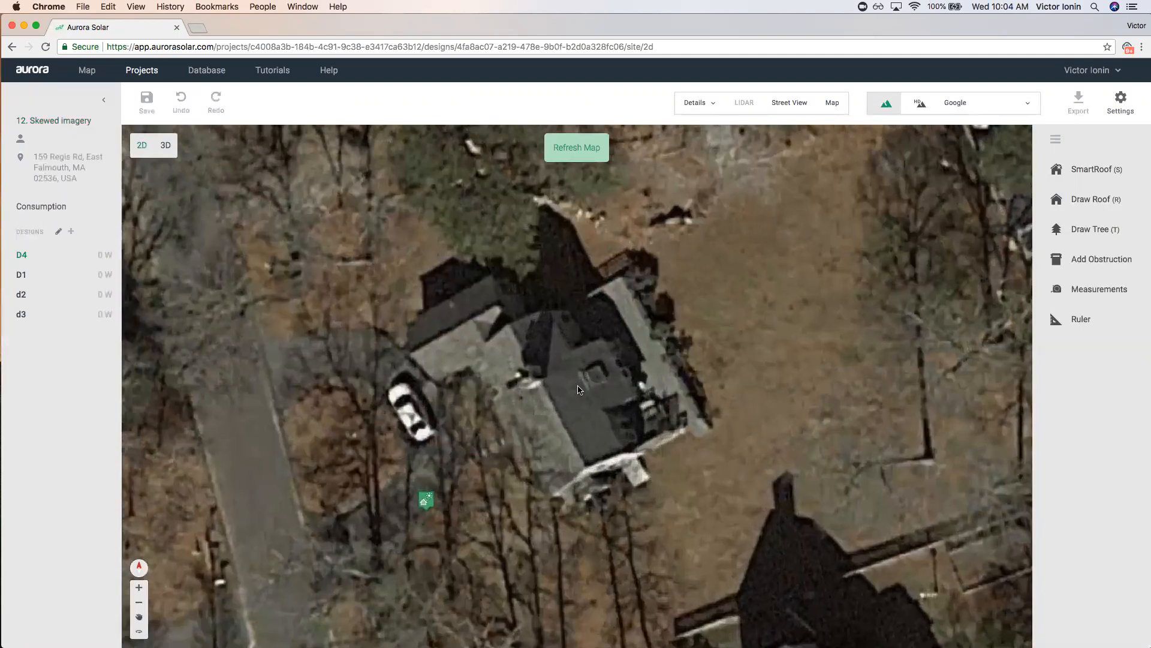
scroll(657, 453, "up", 1)
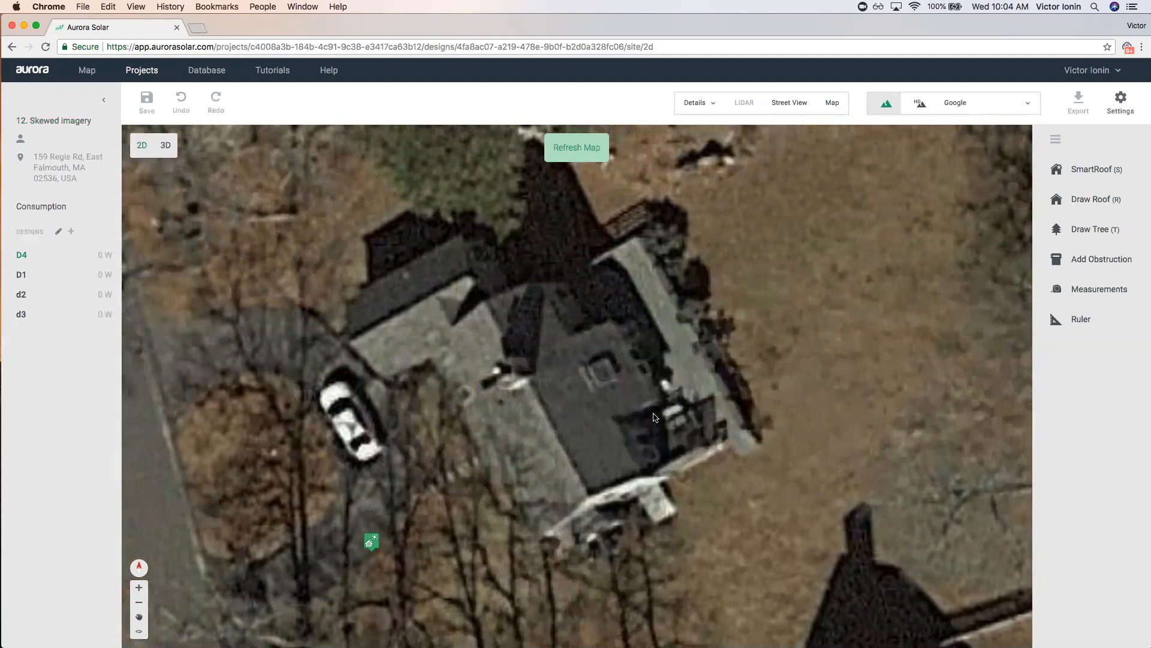
left_click_drag(511, 255, 585, 335)
left_click_drag(552, 300, 722, 502)
left_click_drag(333, 189, 446, 295)
Trace a SmartRoof outline around the L-shaped house with eight corners, closing at the first.
left_click(1088, 169)
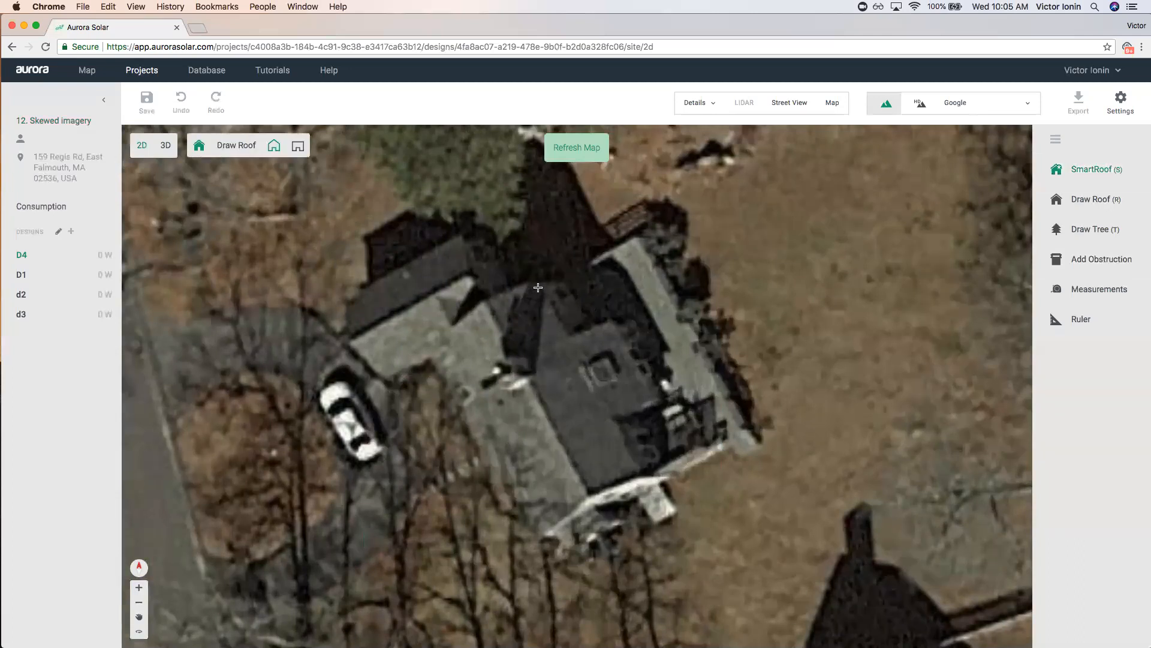
left_click(540, 281)
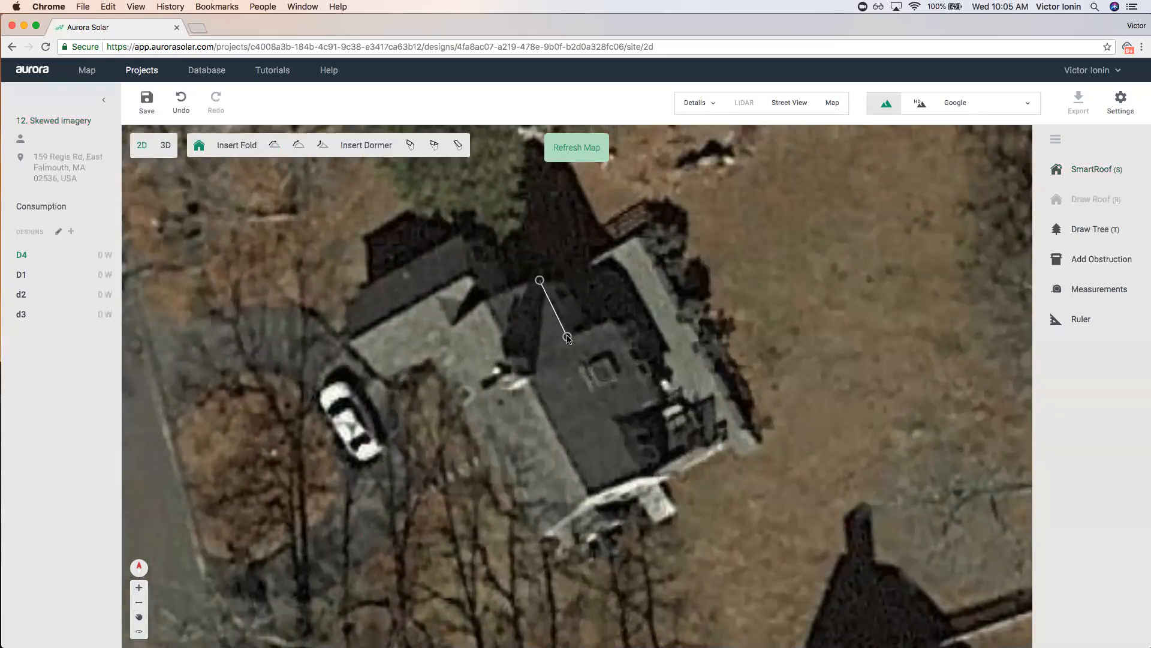
left_click(567, 337)
left_click(611, 314)
left_click(653, 400)
left_click(609, 422)
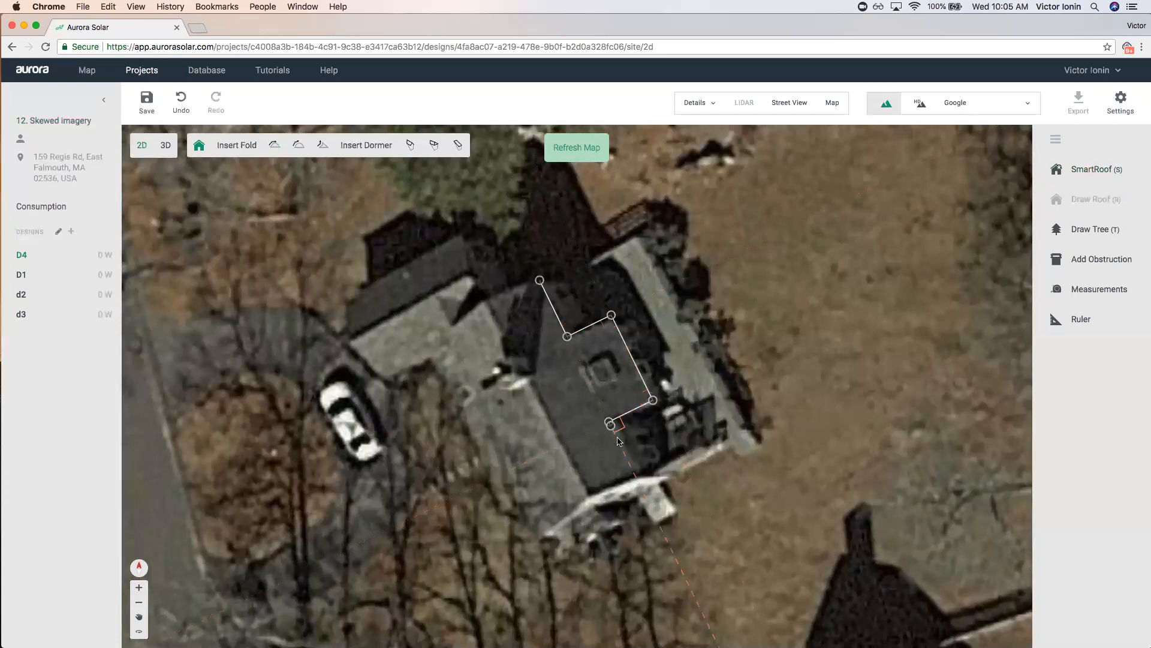
left_click(636, 476)
left_click(523, 533)
left_click(427, 336)
left_click(540, 280)
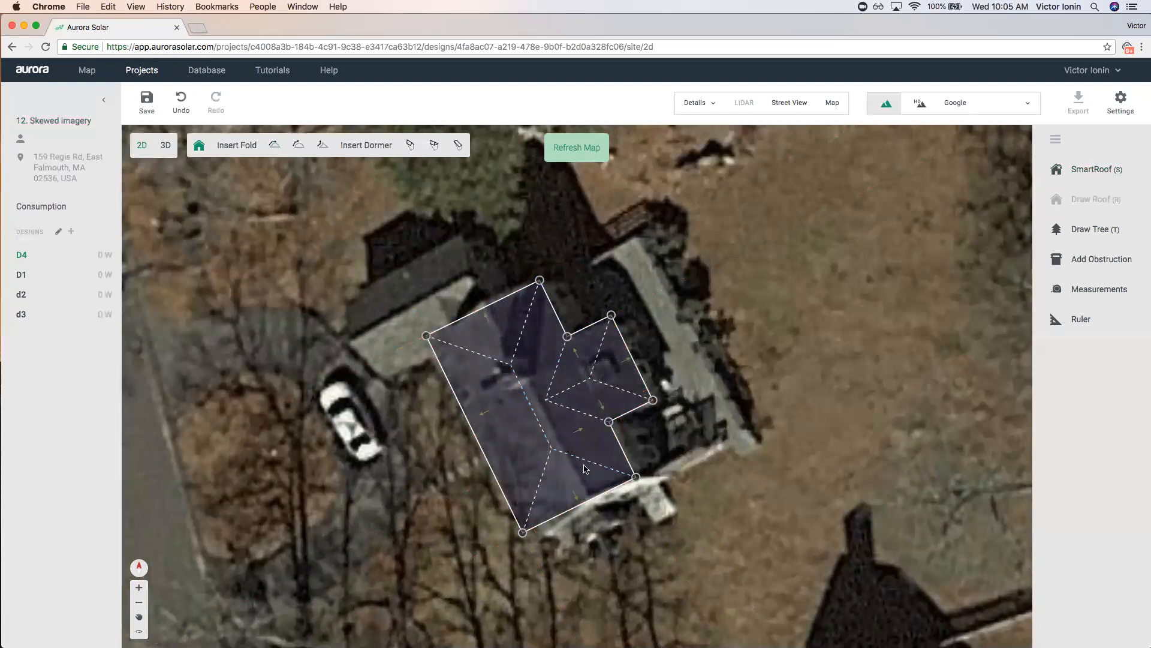
Unpitch the upper-right and lower-right edges and make the top-left end a gable.
scroll(597, 360, "up", 5)
left_click(571, 358)
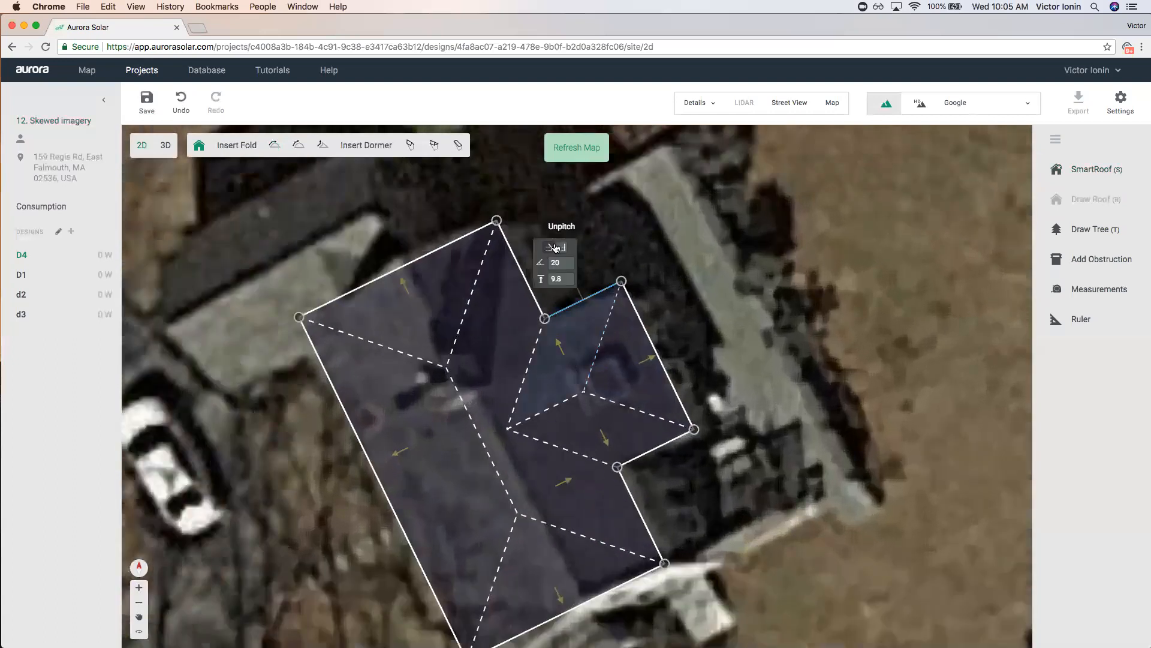
left_click(563, 249)
left_click(660, 446)
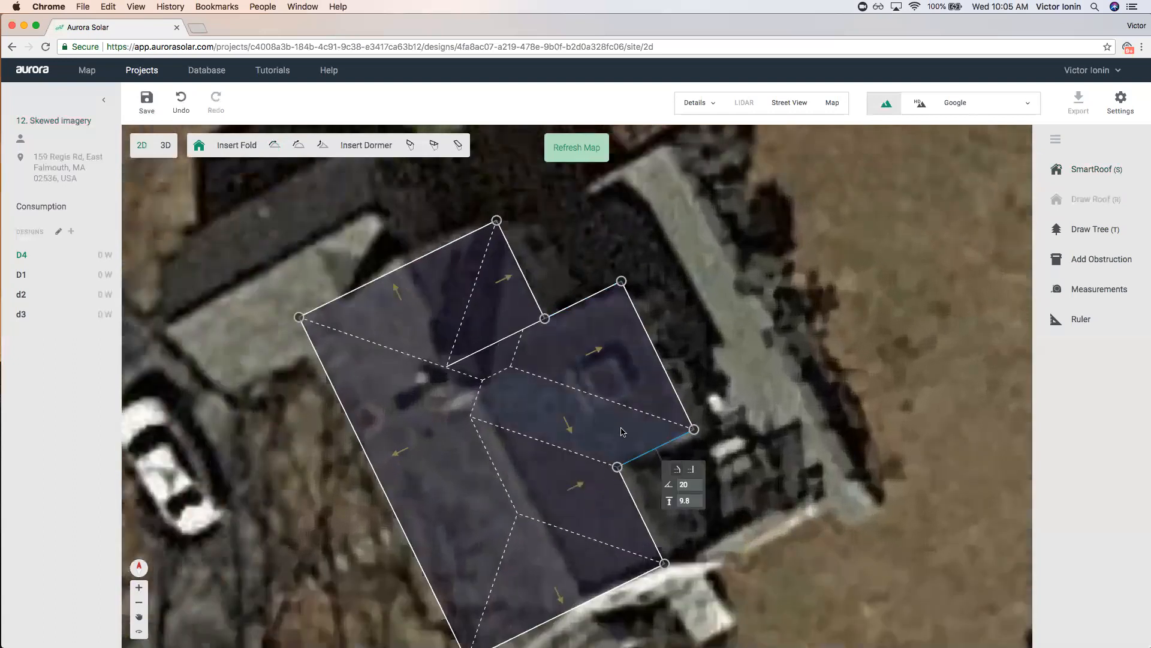
left_click(687, 469)
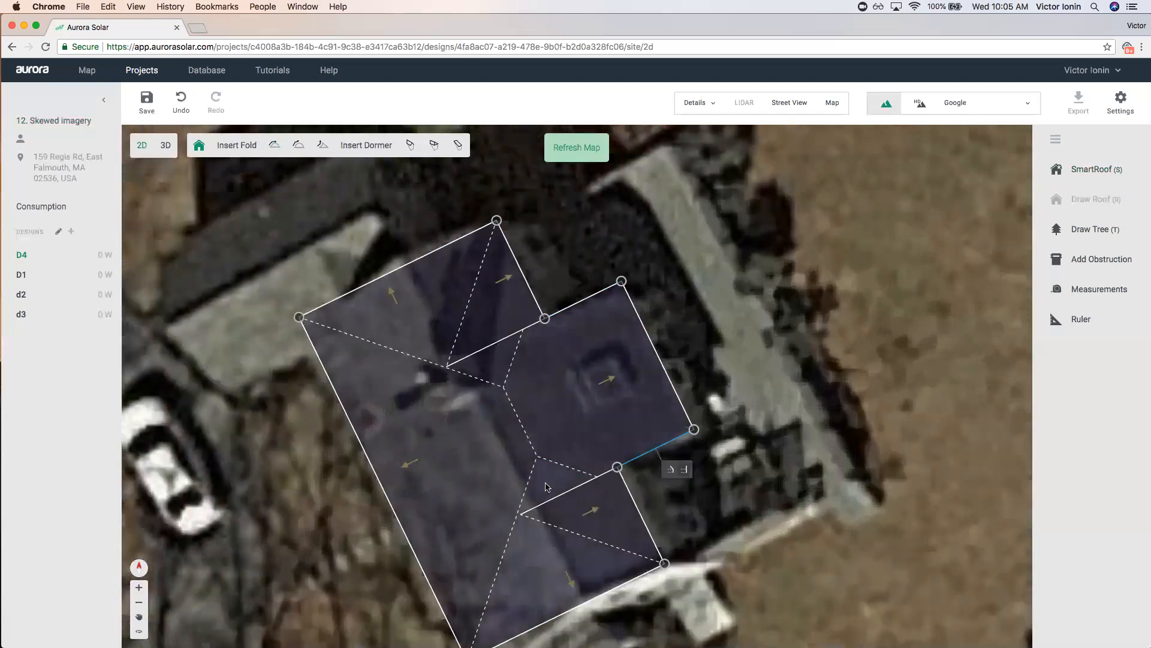
left_click(579, 605)
scroll(490, 373, "down", 3)
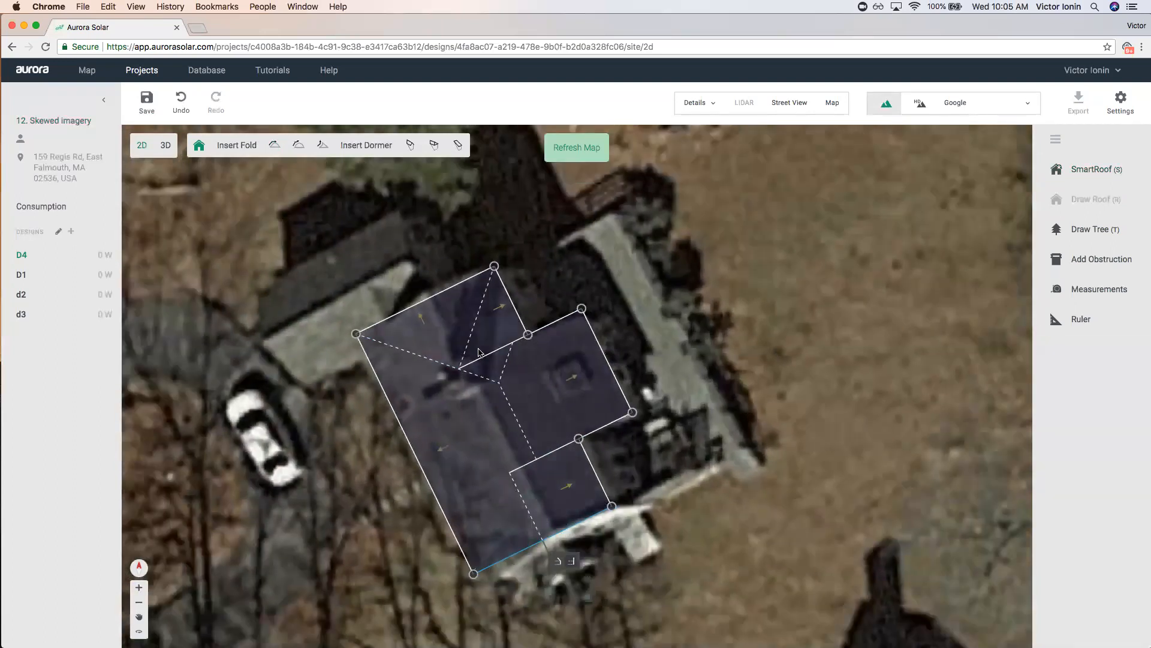
left_click(414, 306)
left_click(406, 248)
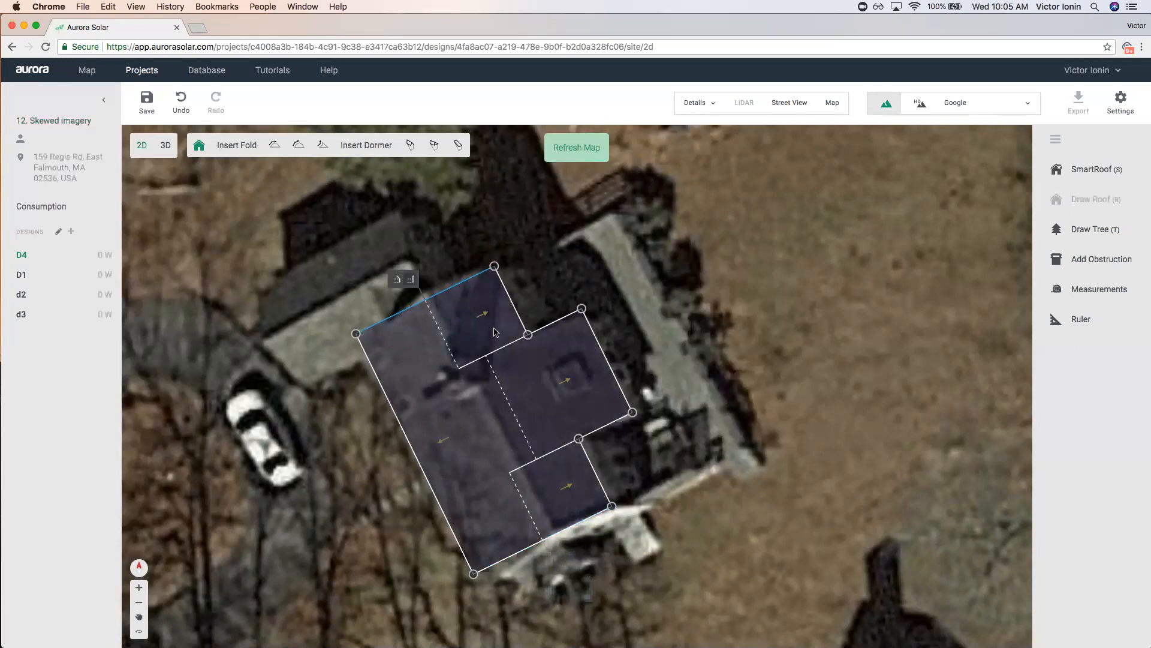
Unpitch the middle and lower faces' right edges so two 20° faces share one ridge.
left_click(606, 360)
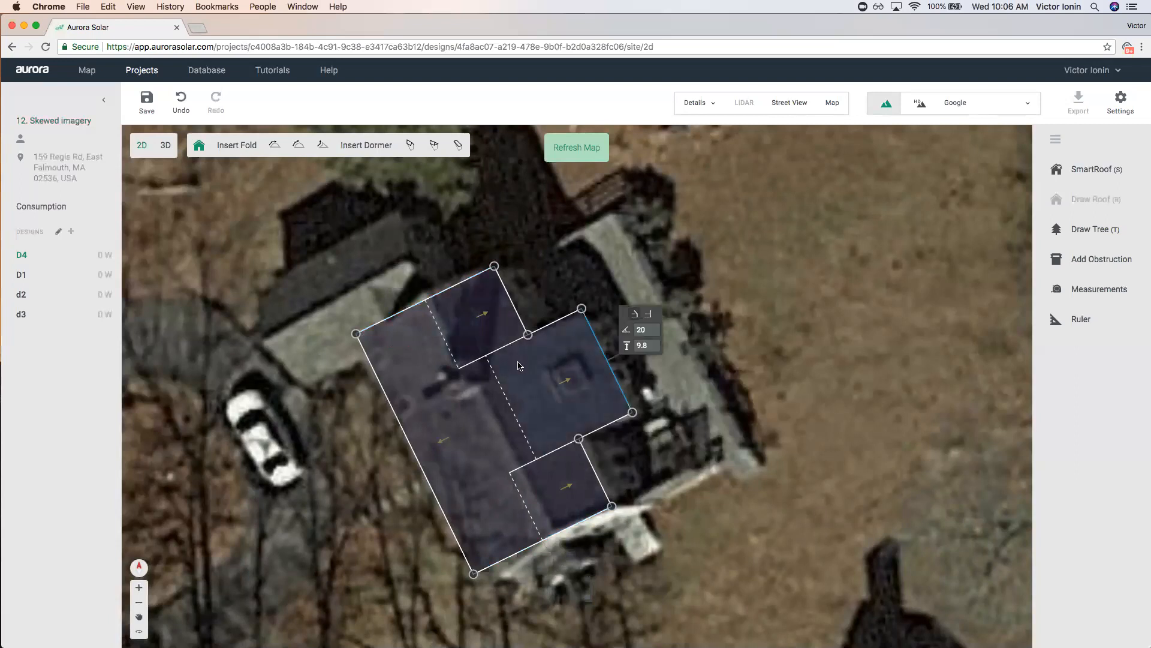
left_click(650, 316)
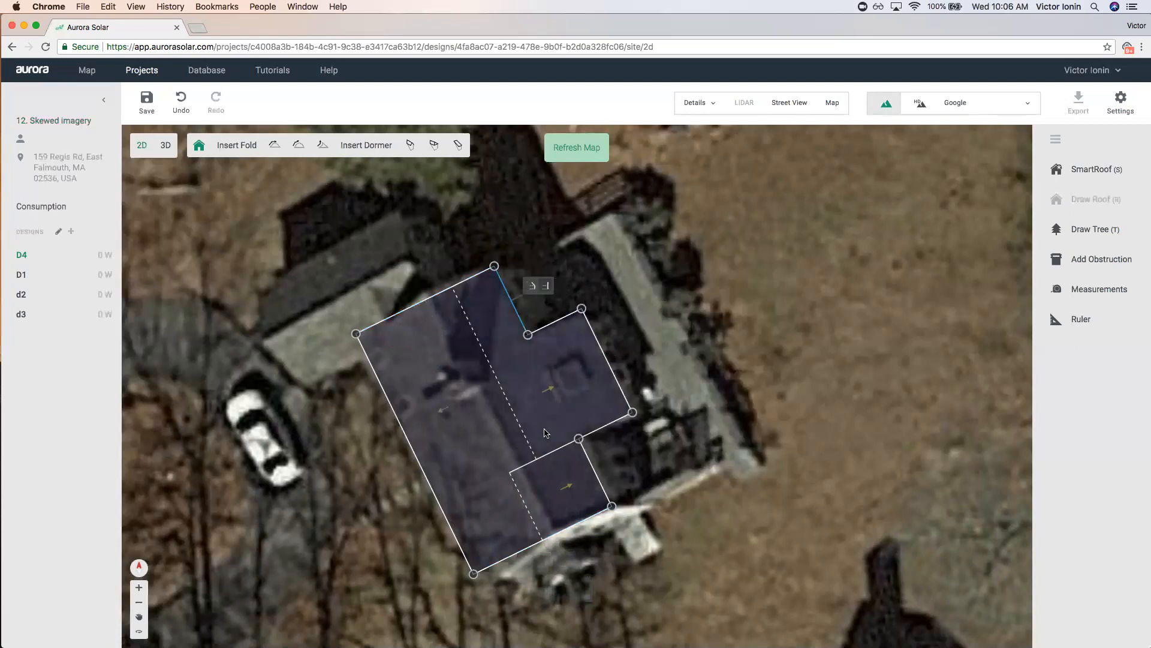
left_click(595, 472)
left_click(636, 429)
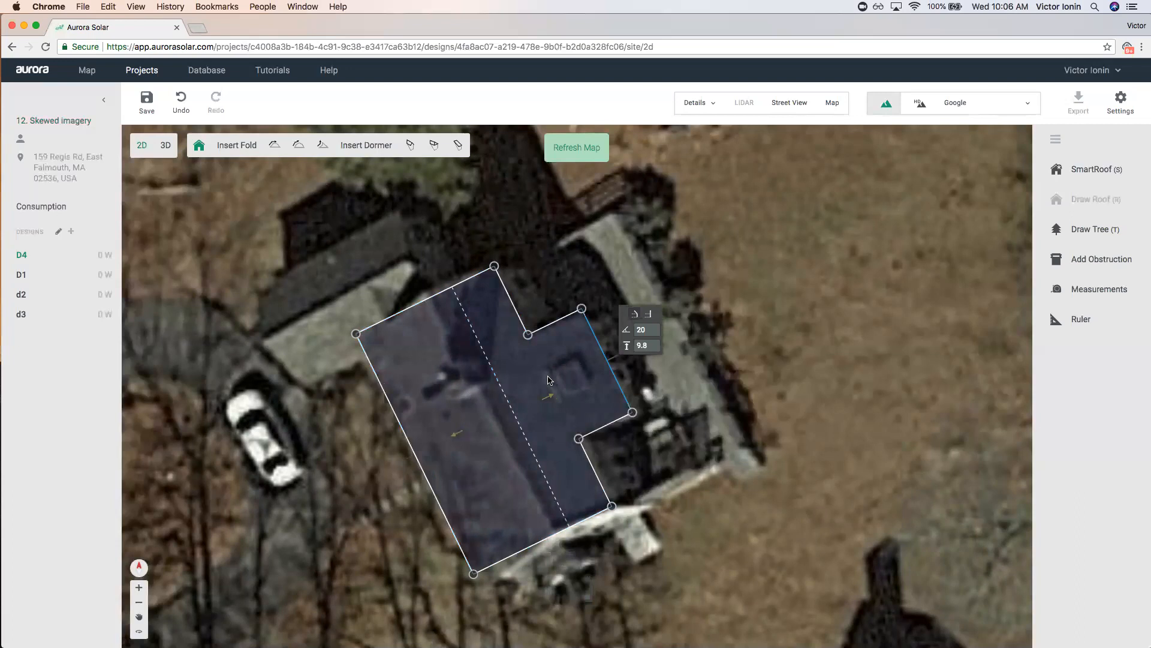
scroll(548, 380, "up", 2)
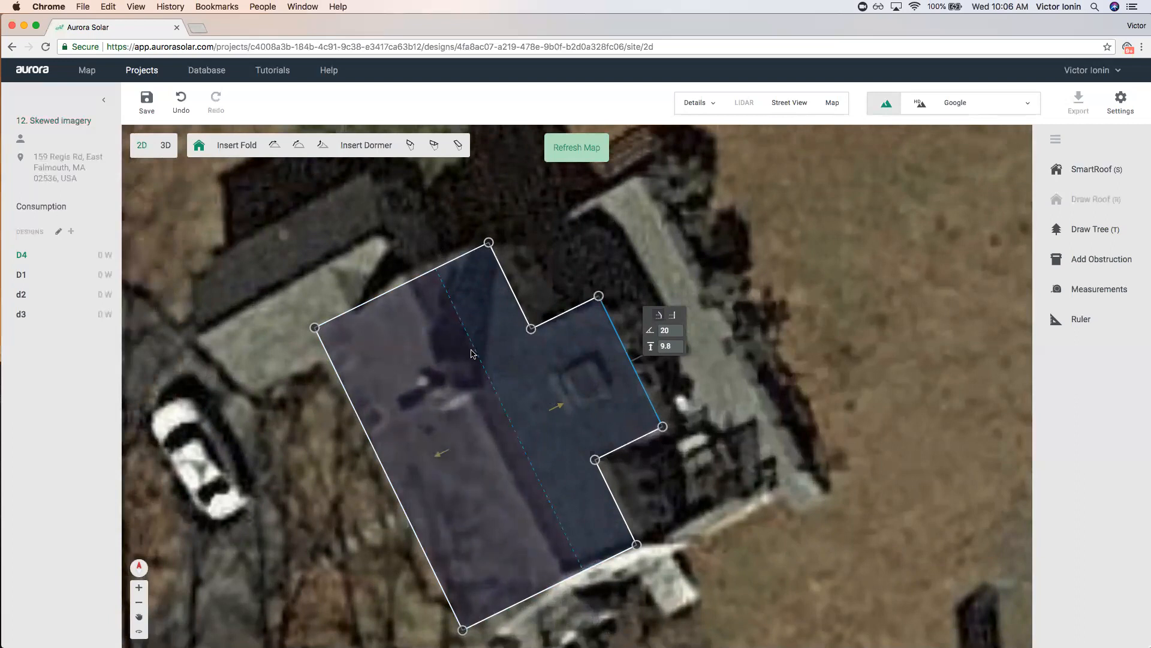
scroll(572, 390, "down", 3)
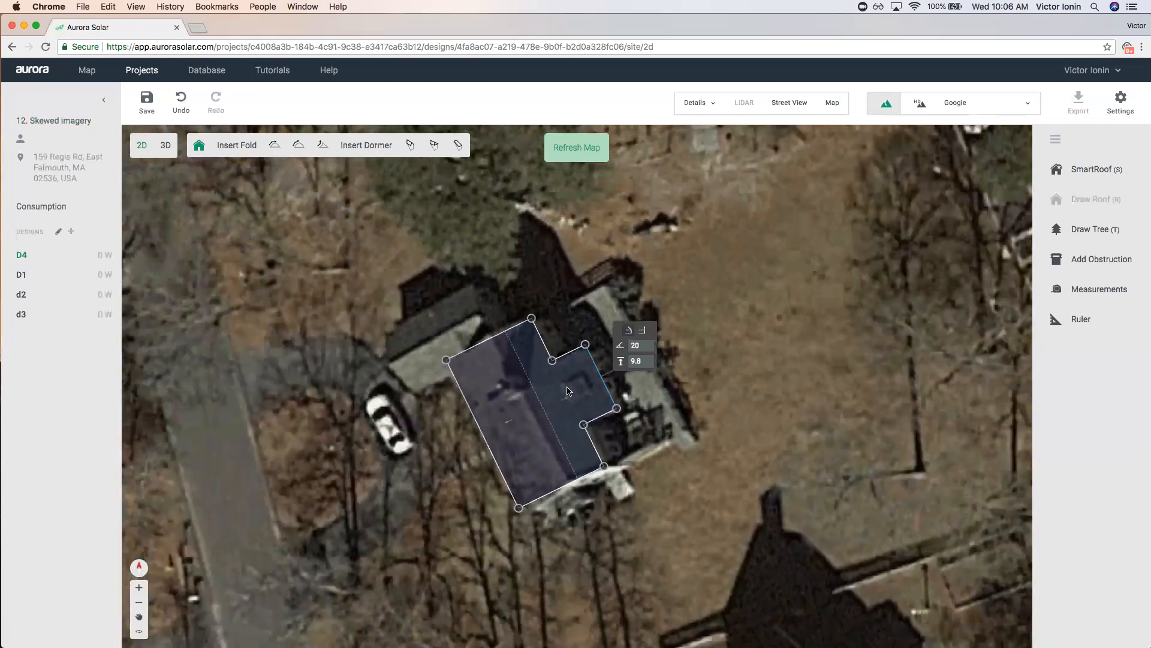
scroll(567, 390, "up", 3)
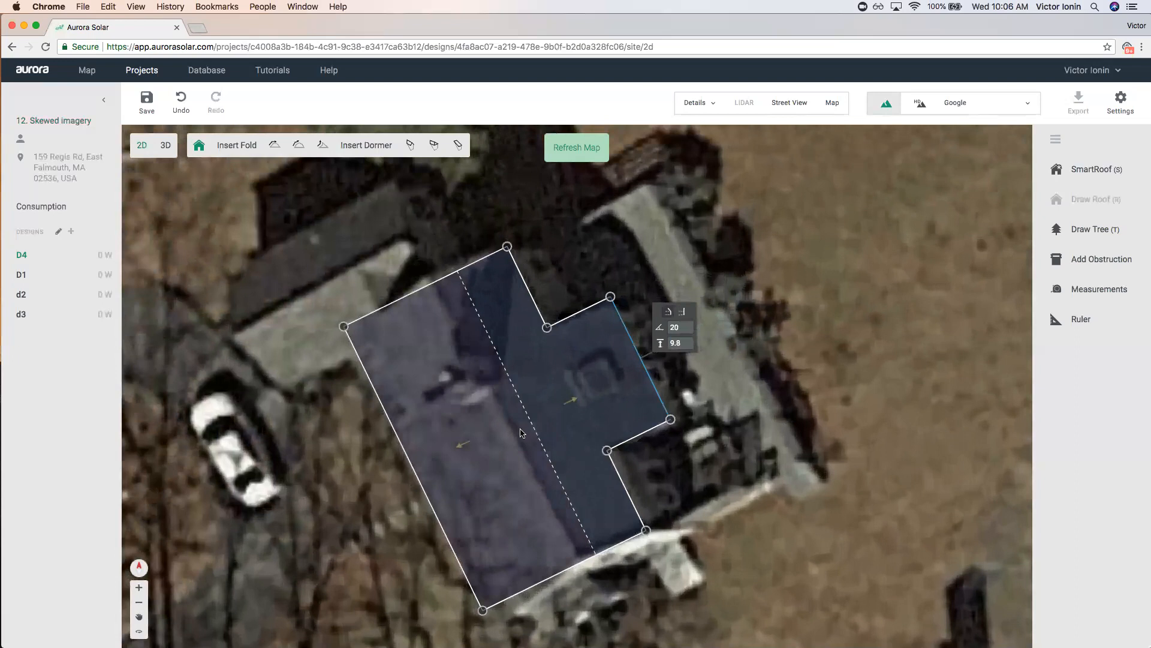
scroll(592, 365, "down", 3)
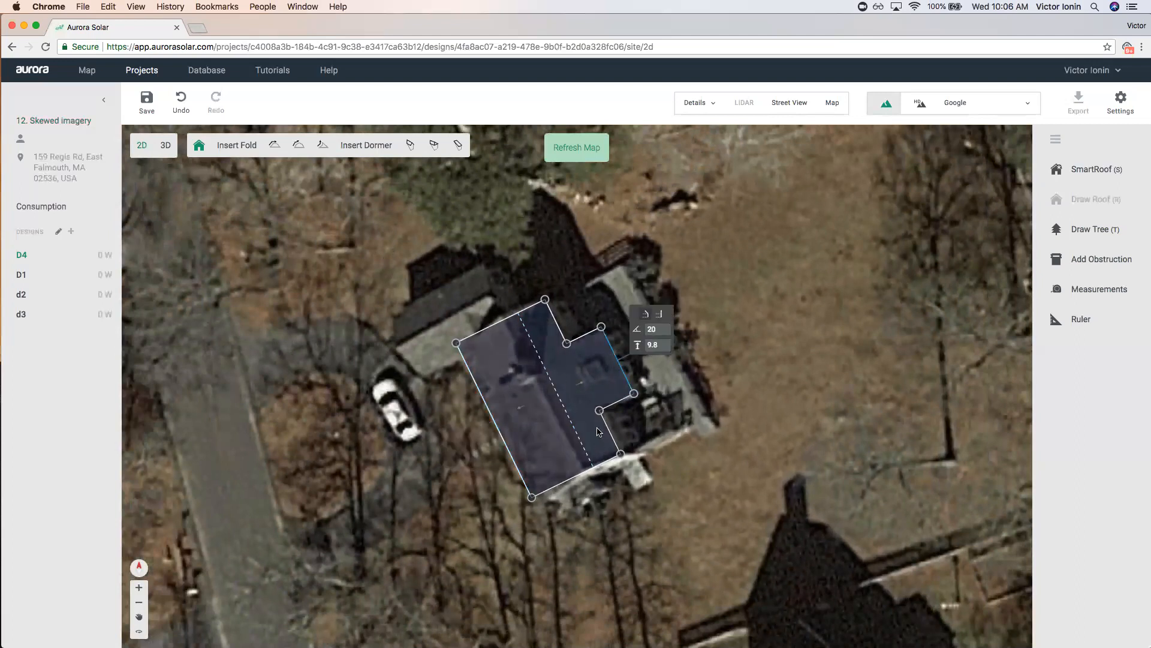
Save and inspect the D4 roof in 3D from a low angle, then save back in 2D.
left_click(166, 145)
left_click(659, 371)
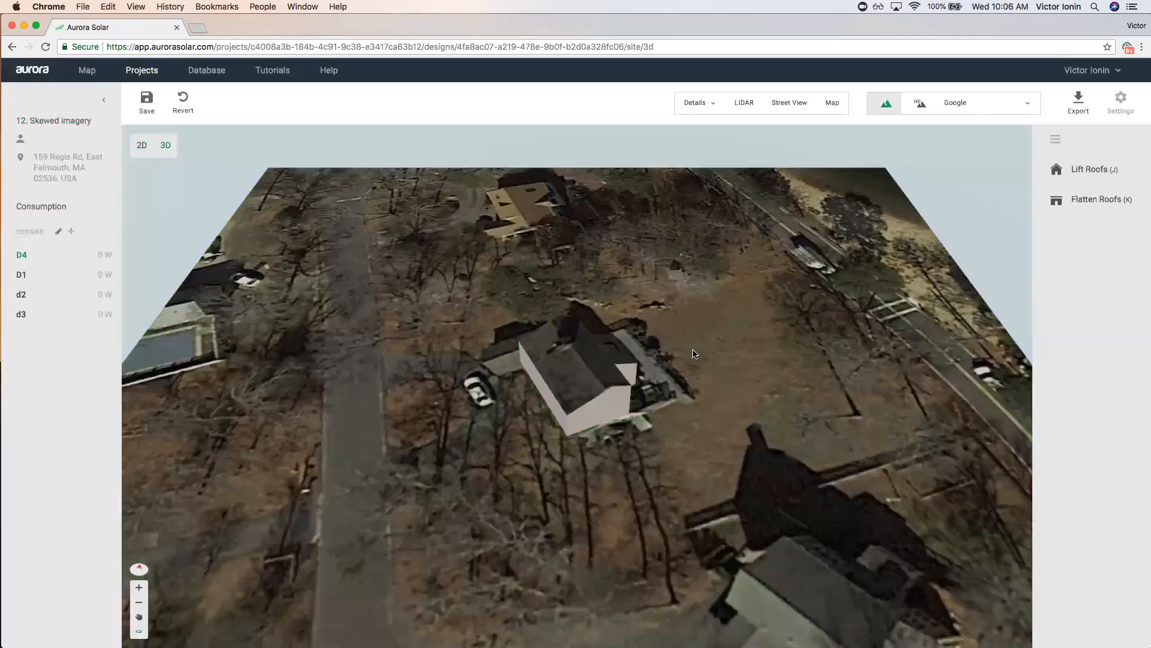
left_click_drag(692, 354, 747, 429)
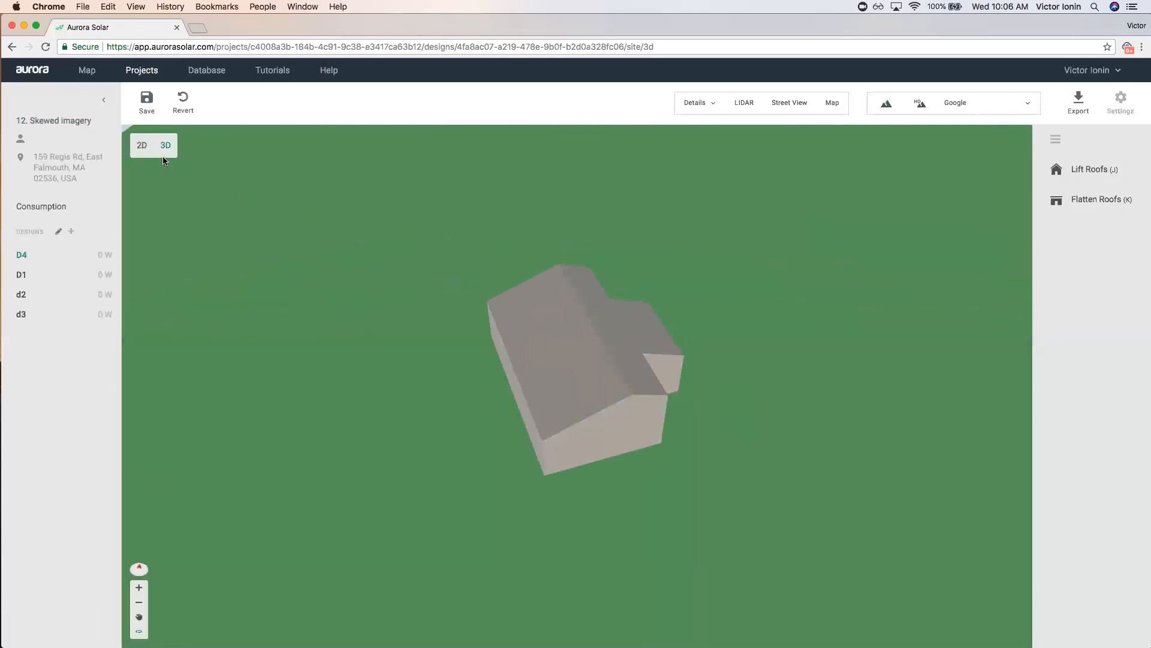
left_click(142, 145)
left_click(654, 370)
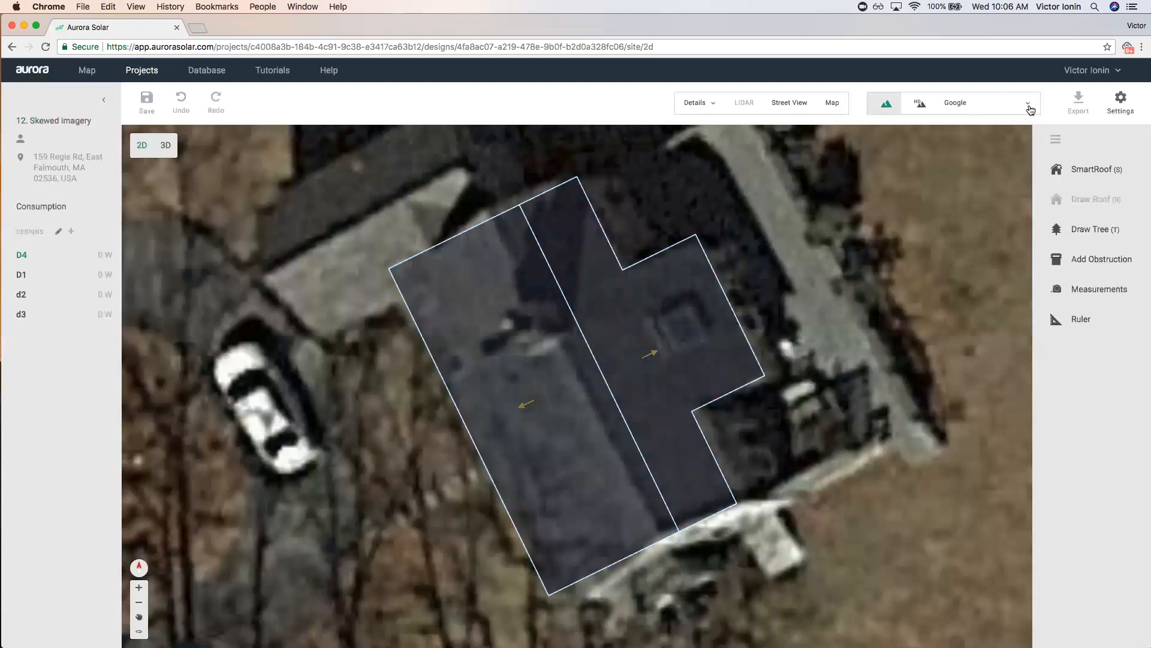
left_click(973, 104)
Switch imagery back to Nearmap Apr 23, 2018 and rotate the roof outline to fit the skewed house.
left_click(985, 184)
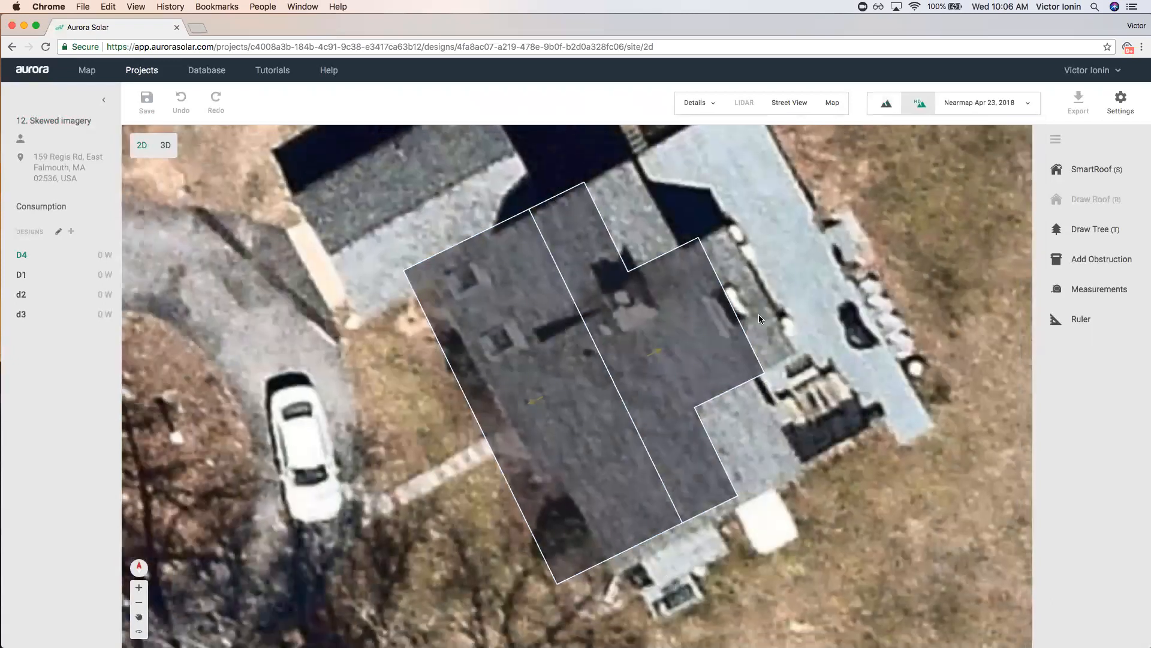
scroll(758, 314, "down", 5)
left_click(717, 336)
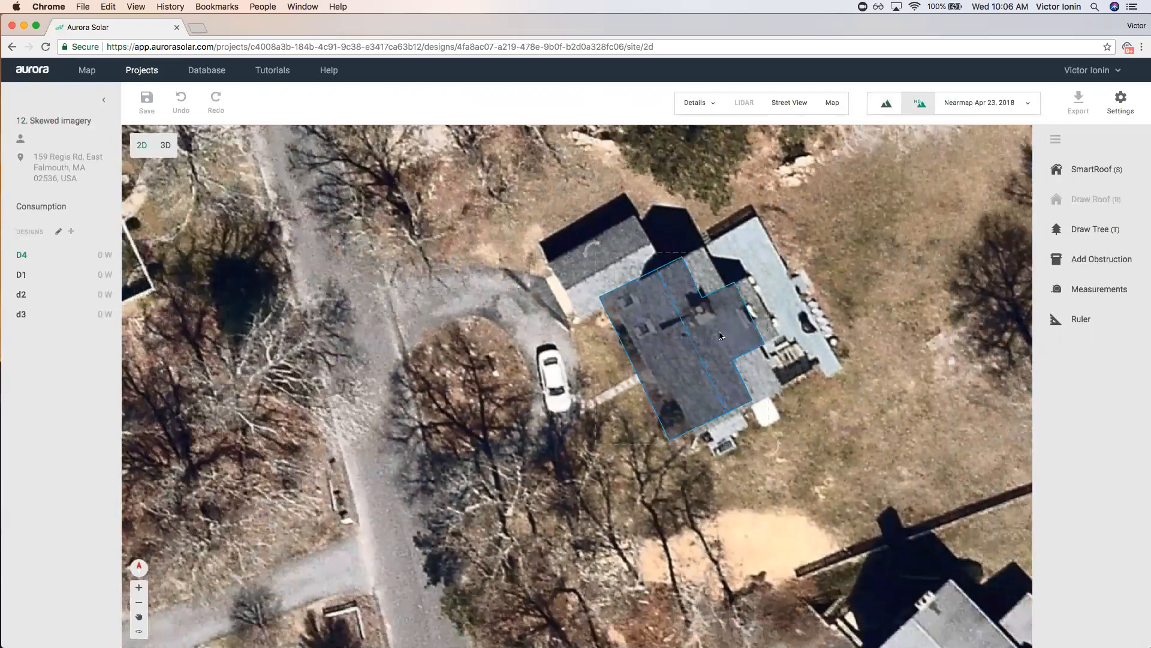
left_click_drag(734, 325, 733, 327)
left_click_drag(796, 440, 801, 436)
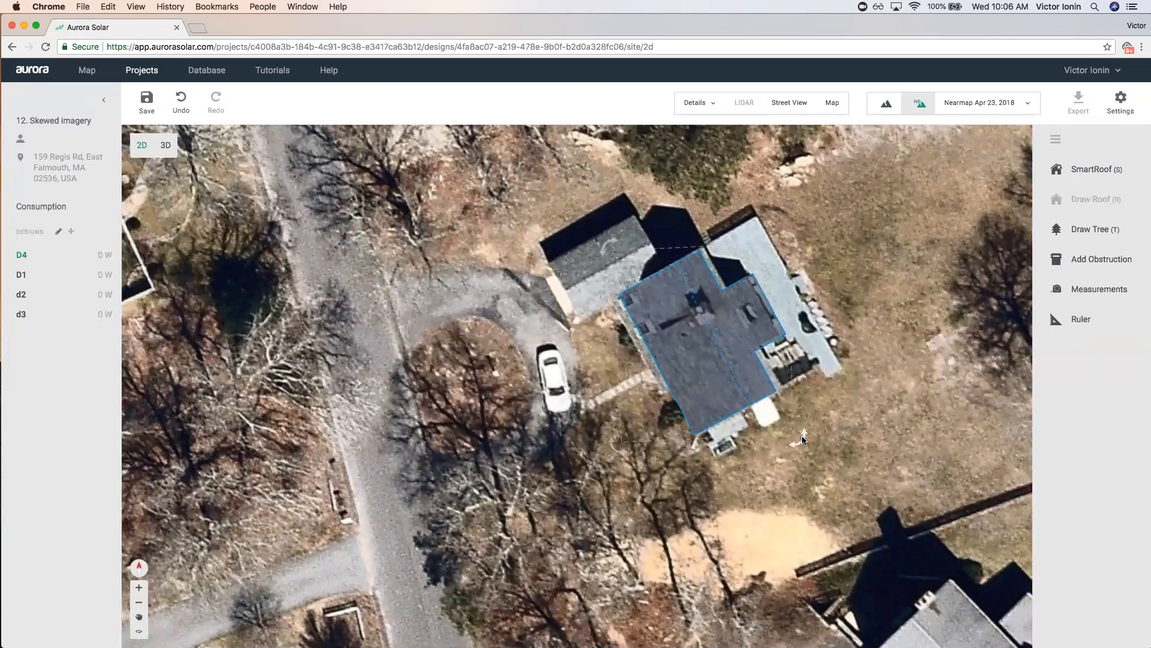
left_click_drag(714, 375, 718, 374)
left_click(783, 389)
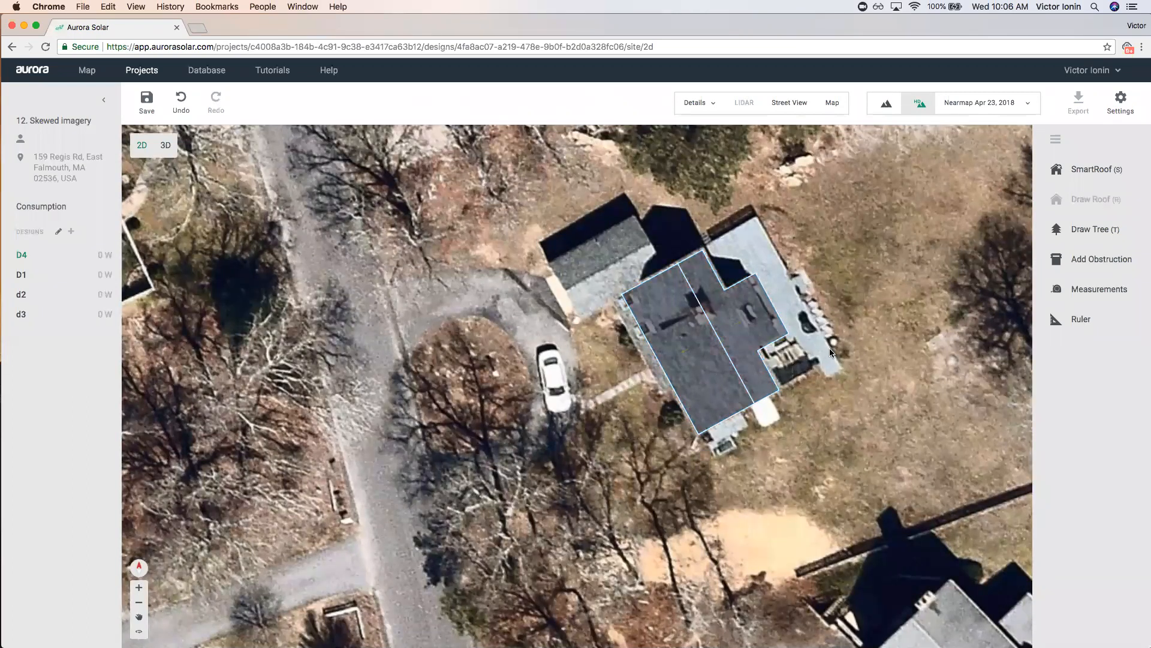
Push the roof's left edge slightly outward, undo a trial move, and leave the design.
left_click(681, 357)
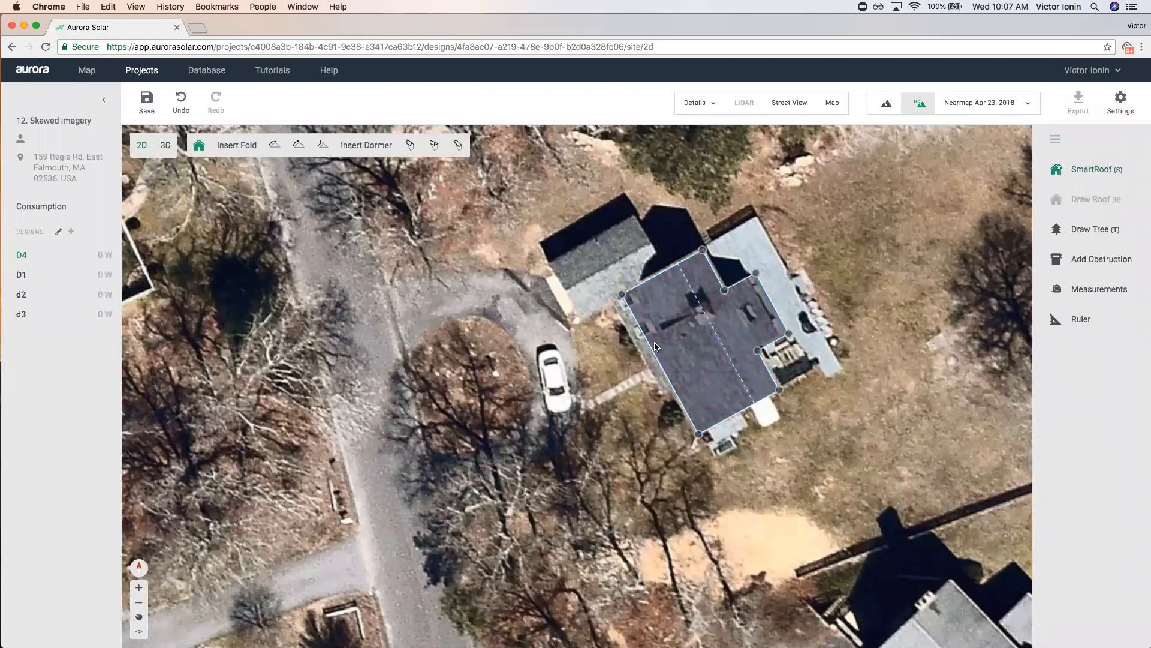
left_click_drag(646, 347, 638, 351)
left_click(885, 298)
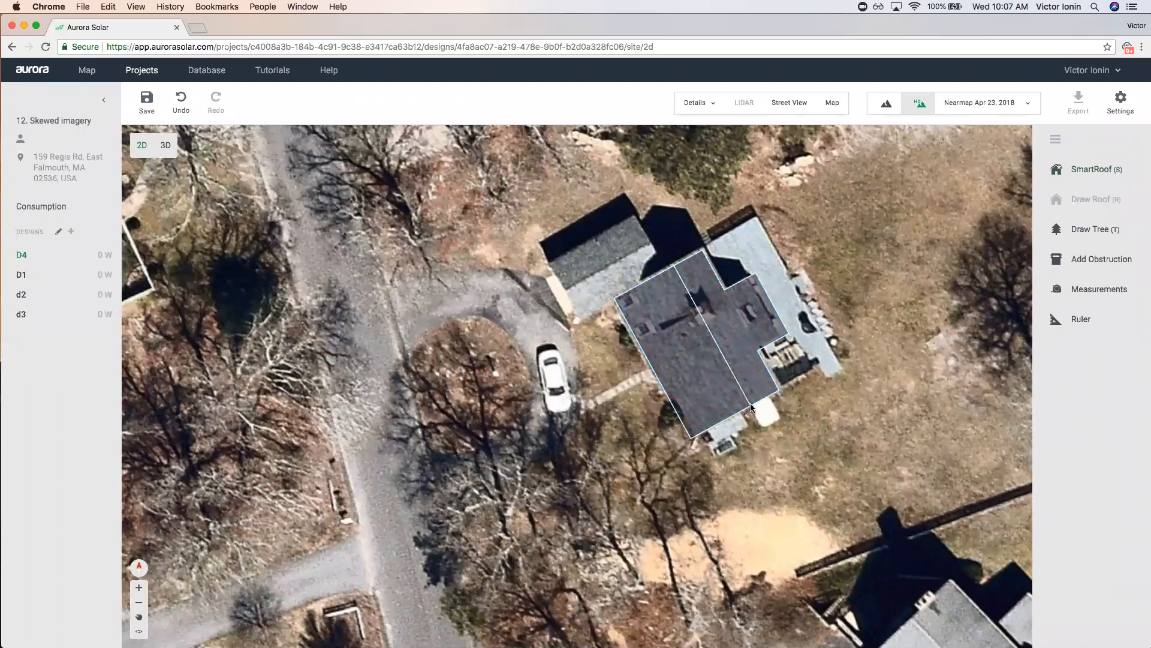
left_click_drag(746, 397, 903, 400)
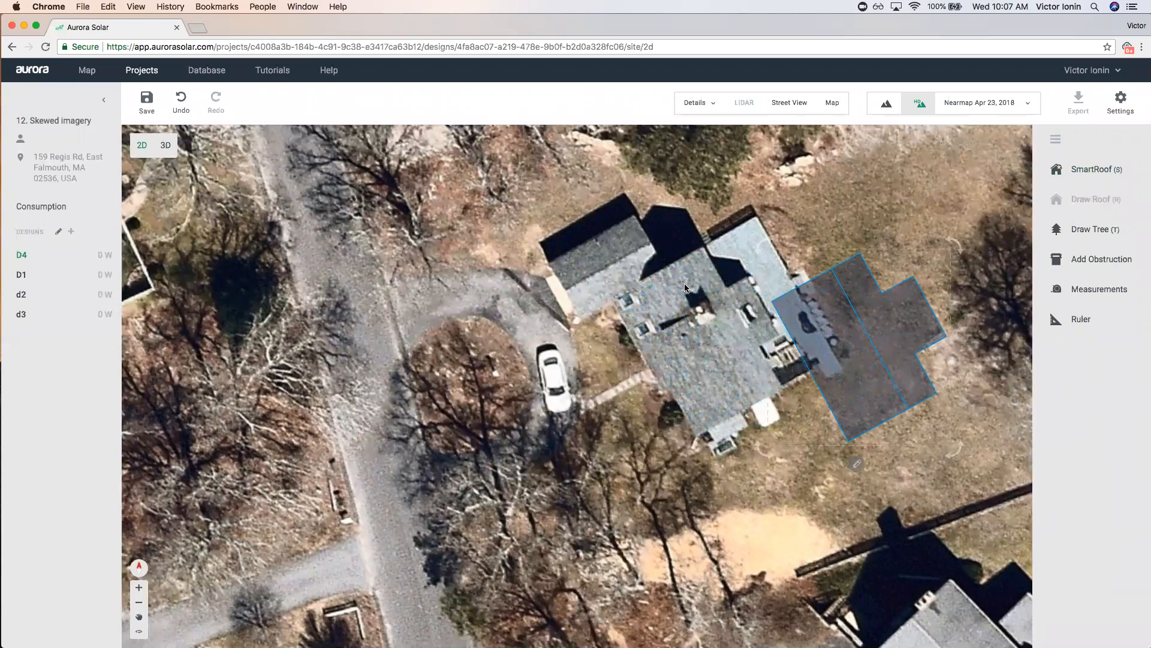
key("super+z")
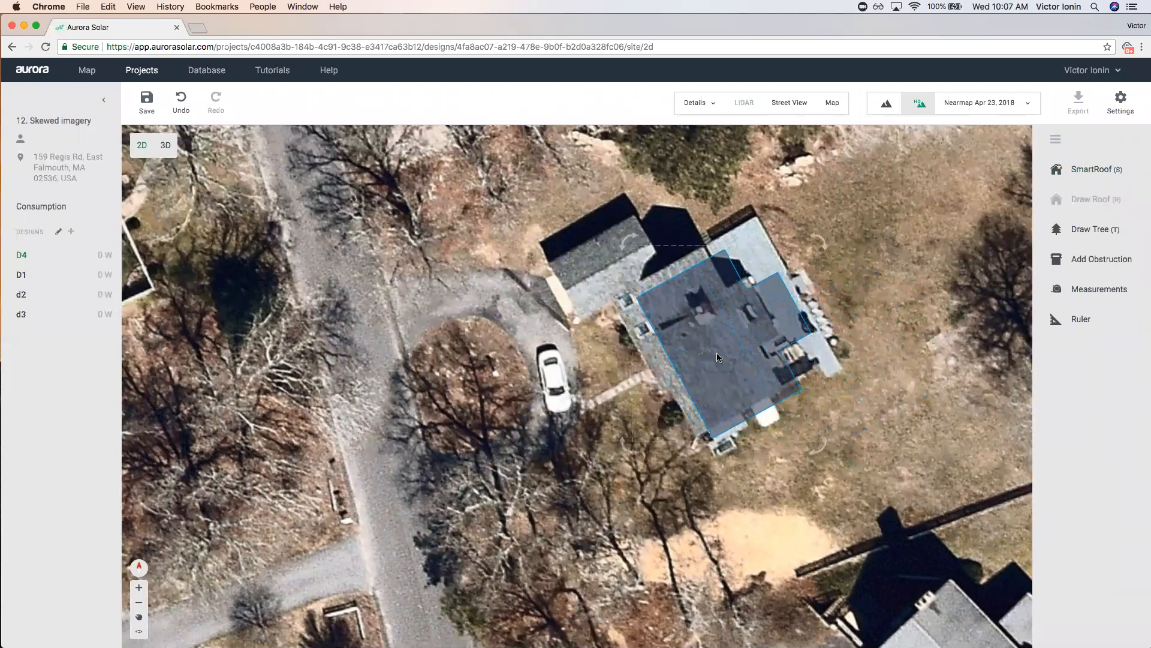
left_click(881, 427)
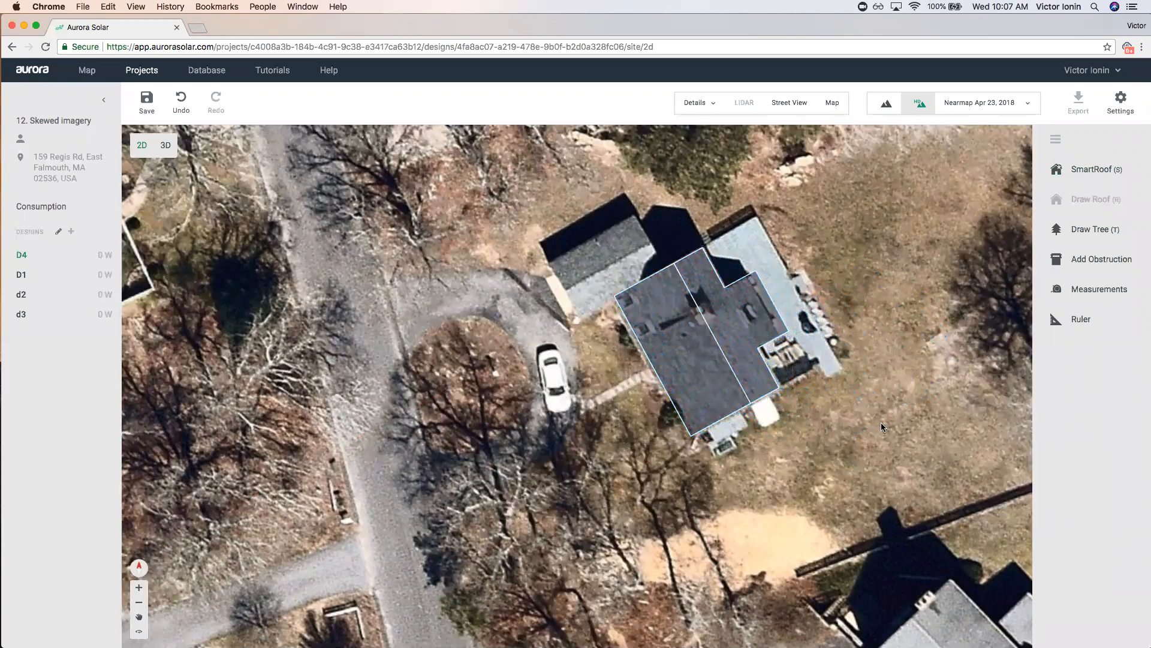
left_click(158, 73)
Save, then create design D6 in the '13. Complex home (different pitches)' project.
left_click(656, 367)
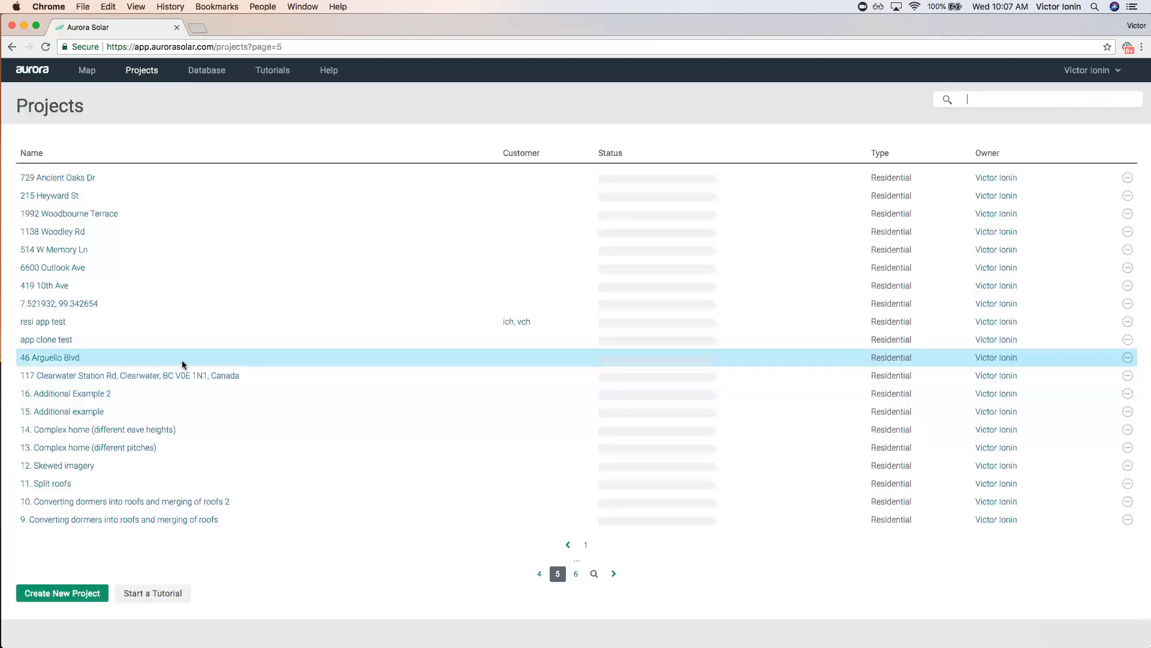
left_click(153, 447)
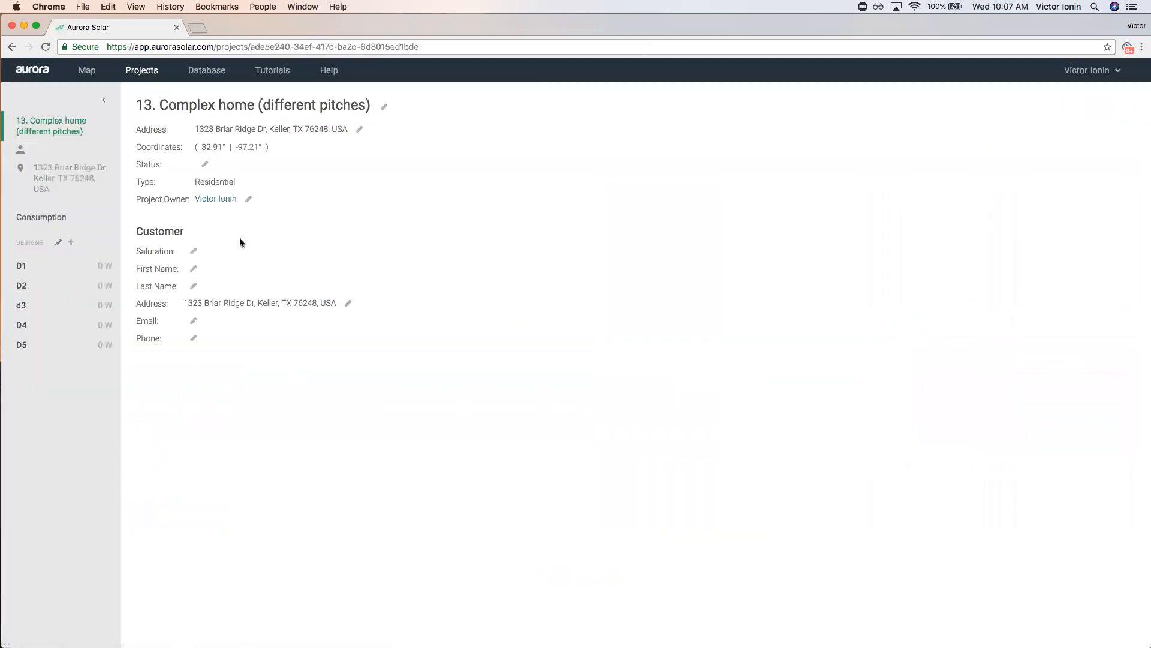
left_click(71, 241)
type("D6")
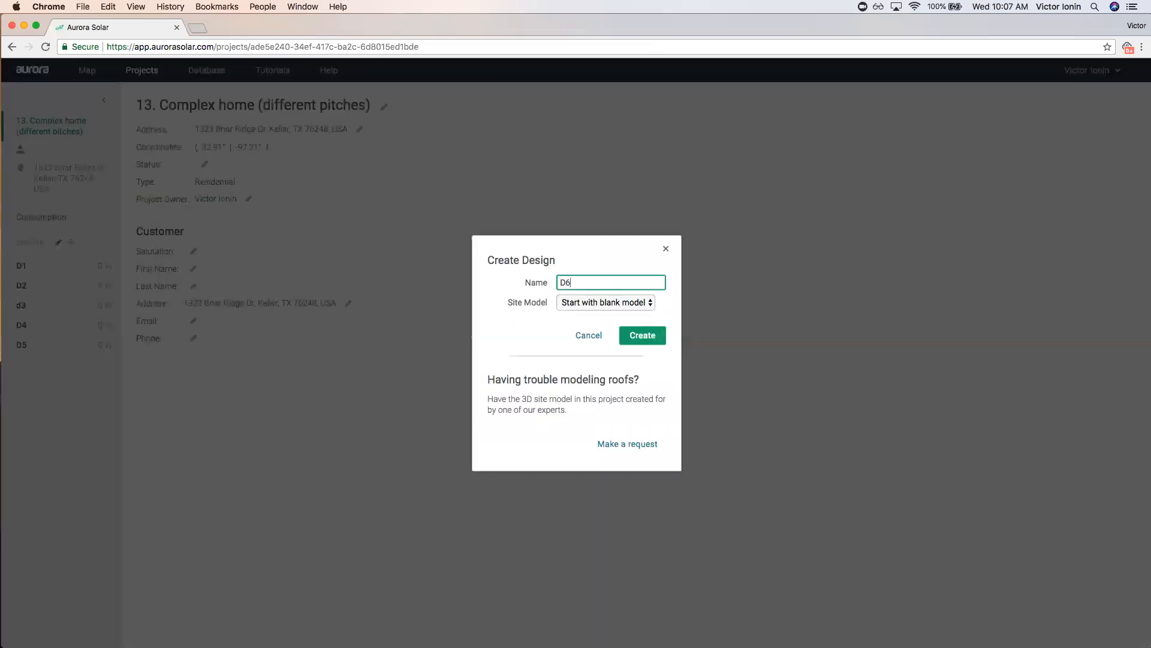
left_click(642, 336)
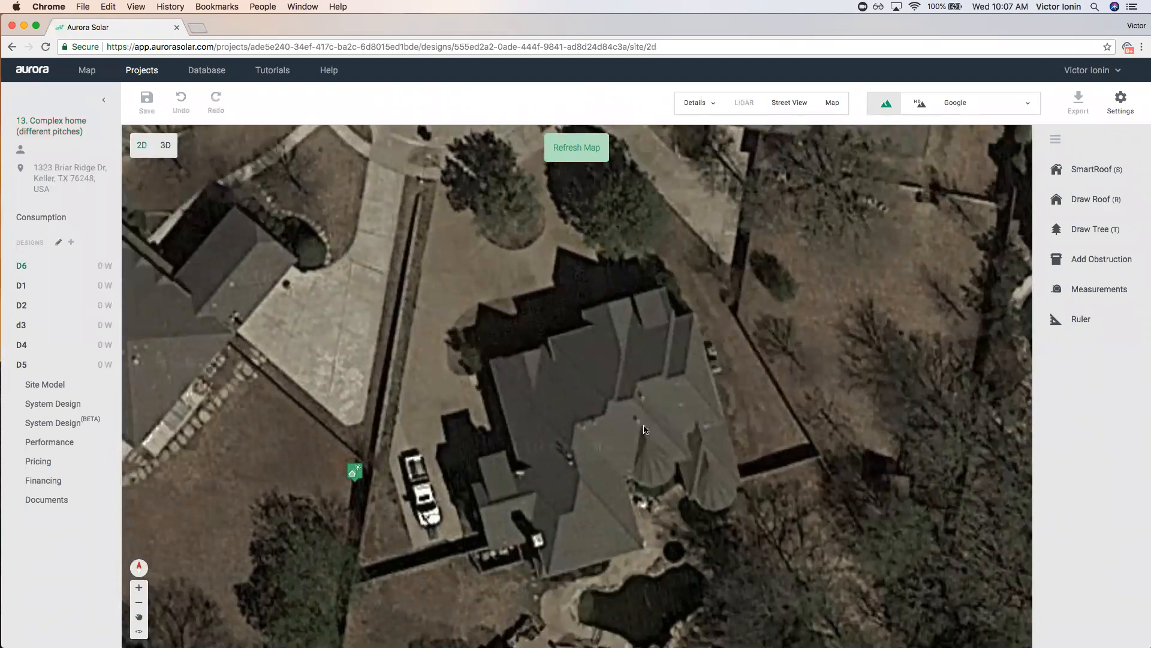
Open the Google oblique aerial view beside the map and rotate it through several headings.
left_click(793, 107)
left_click(831, 103)
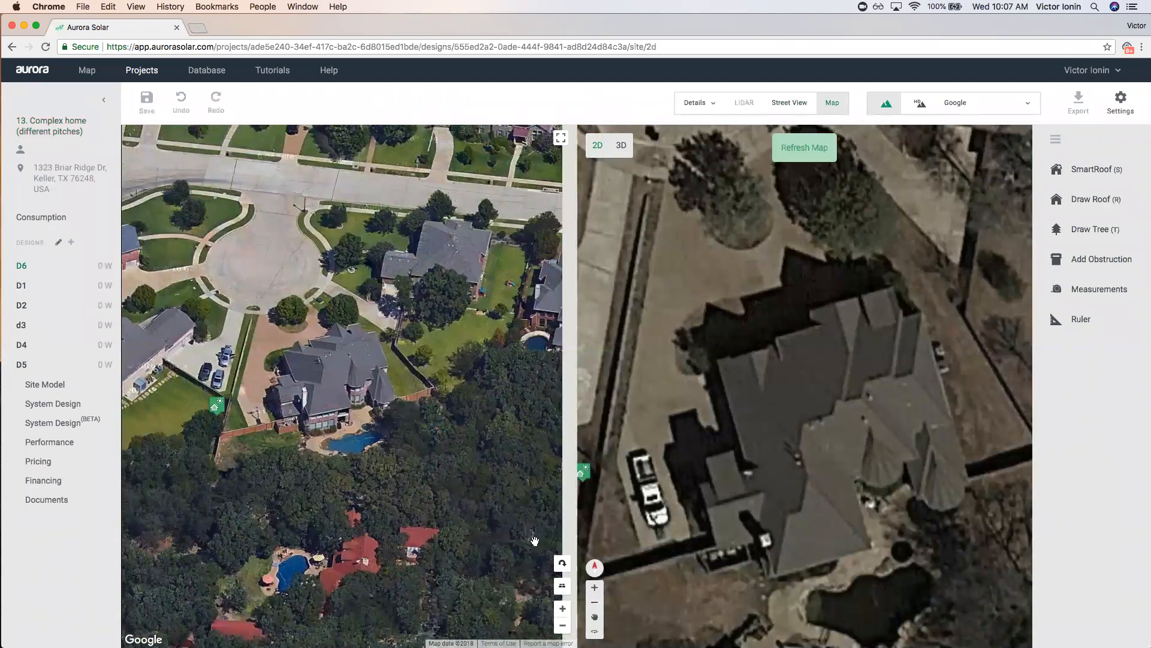
left_click(563, 566)
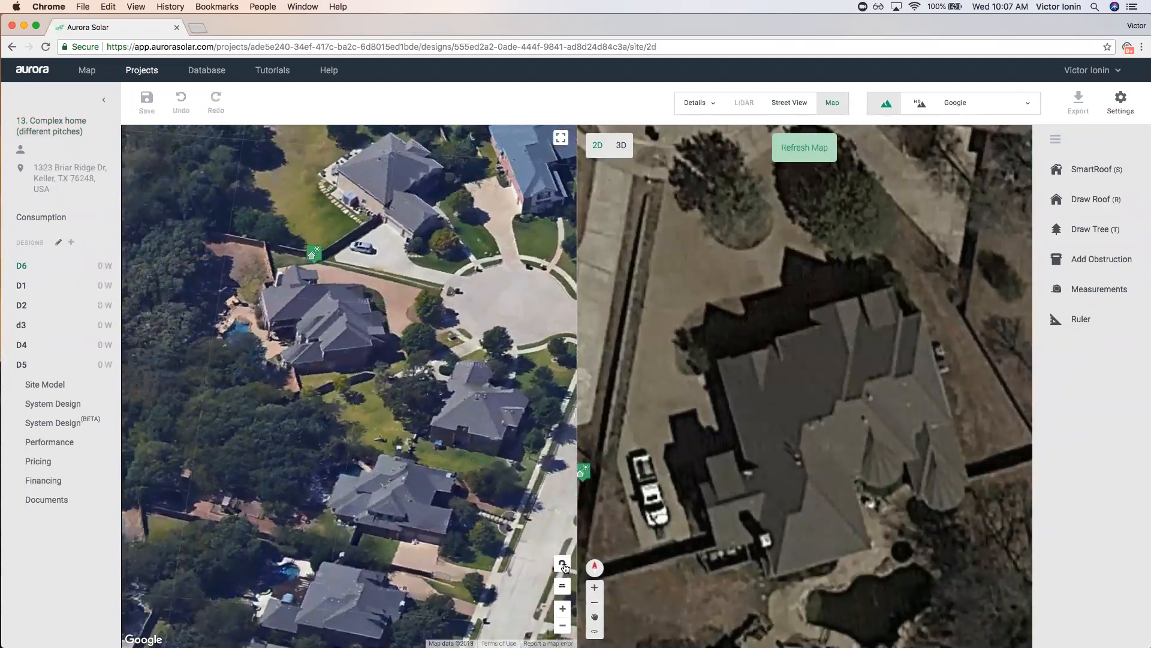
left_click(563, 566)
left_click(563, 565)
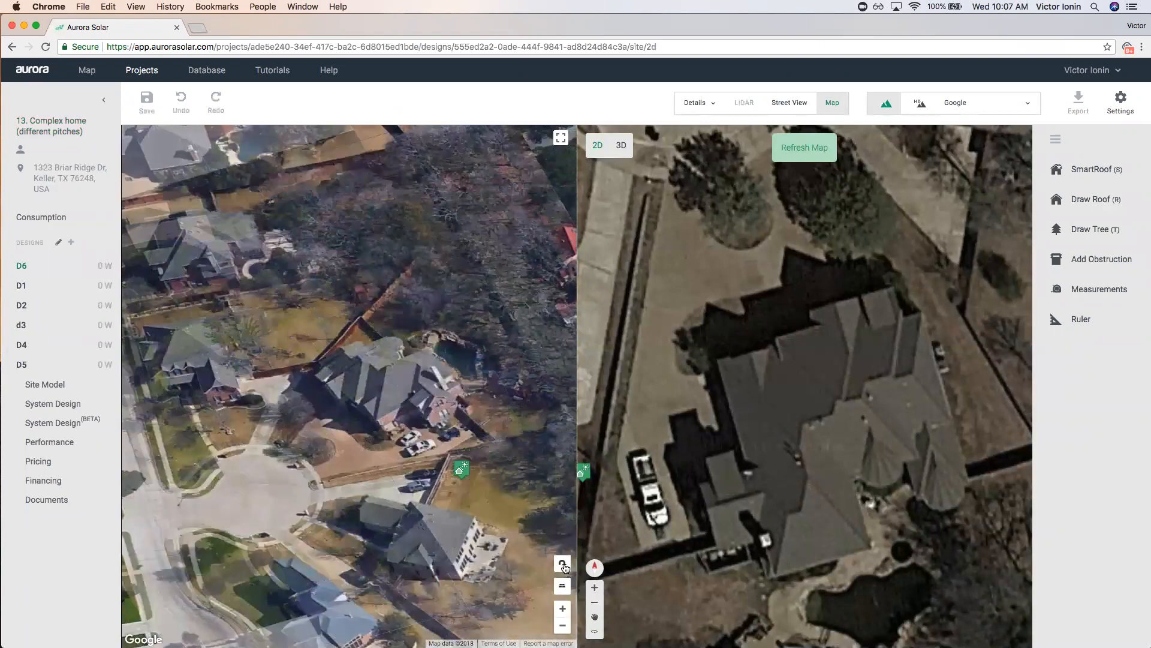
left_click(563, 564)
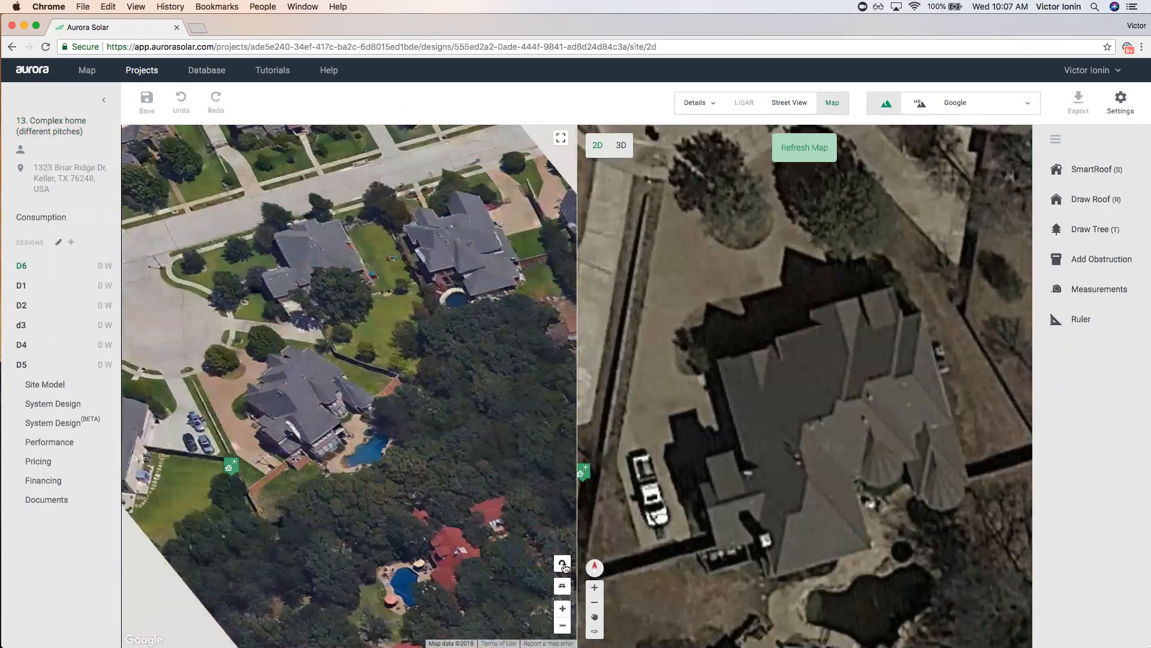
left_click_drag(316, 465, 466, 445)
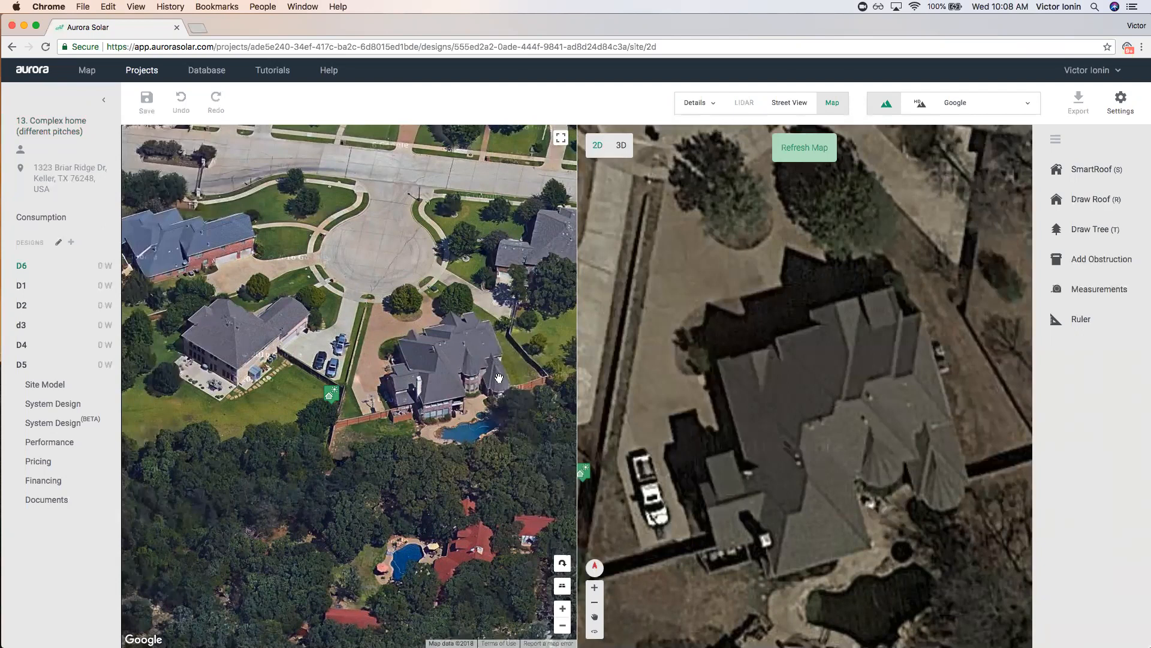
Pan and rotate the oblique view to inspect the house from other sides, then start a SmartRoof.
left_click_drag(498, 378, 468, 393)
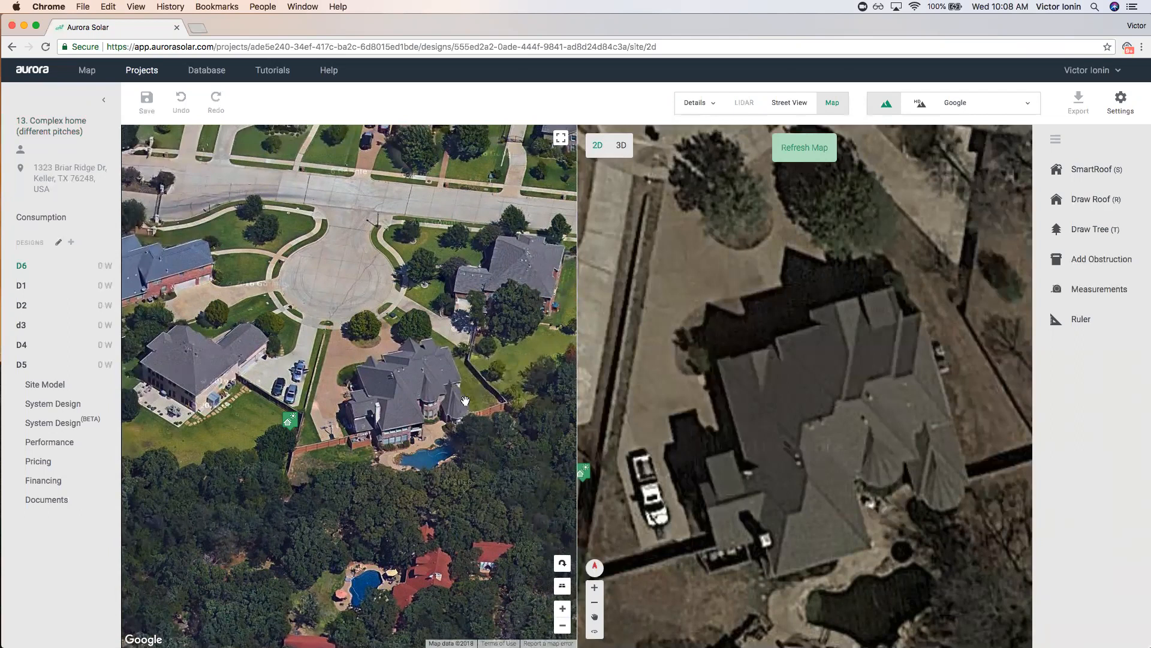
left_click(563, 564)
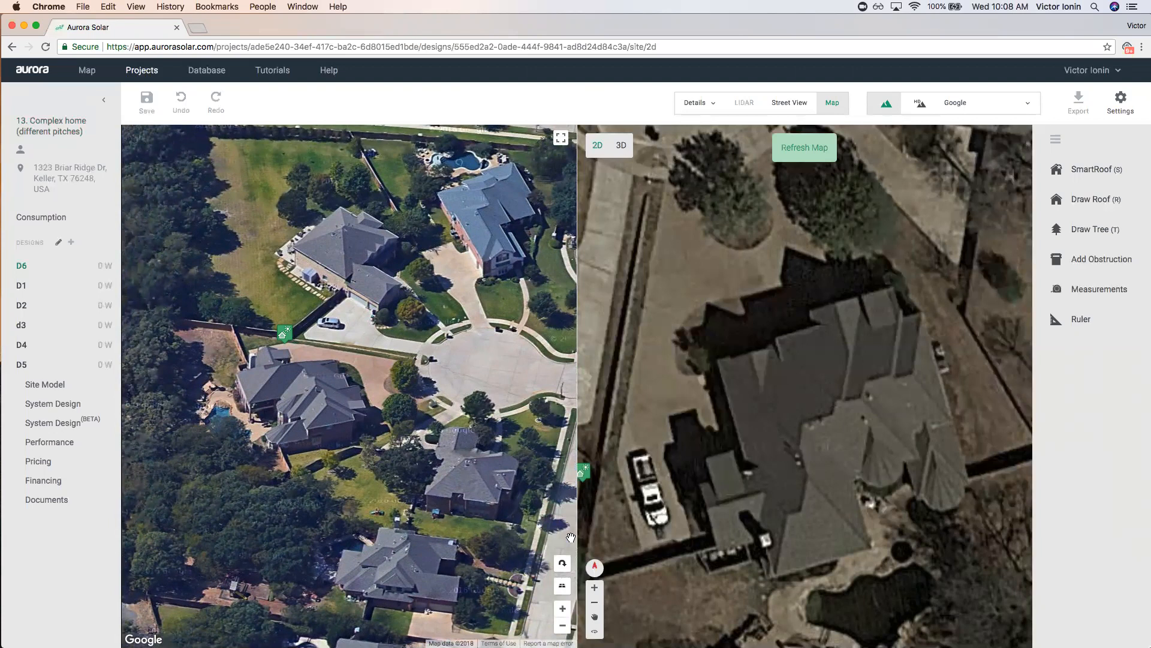
left_click(562, 563)
left_click_drag(327, 346, 450, 408)
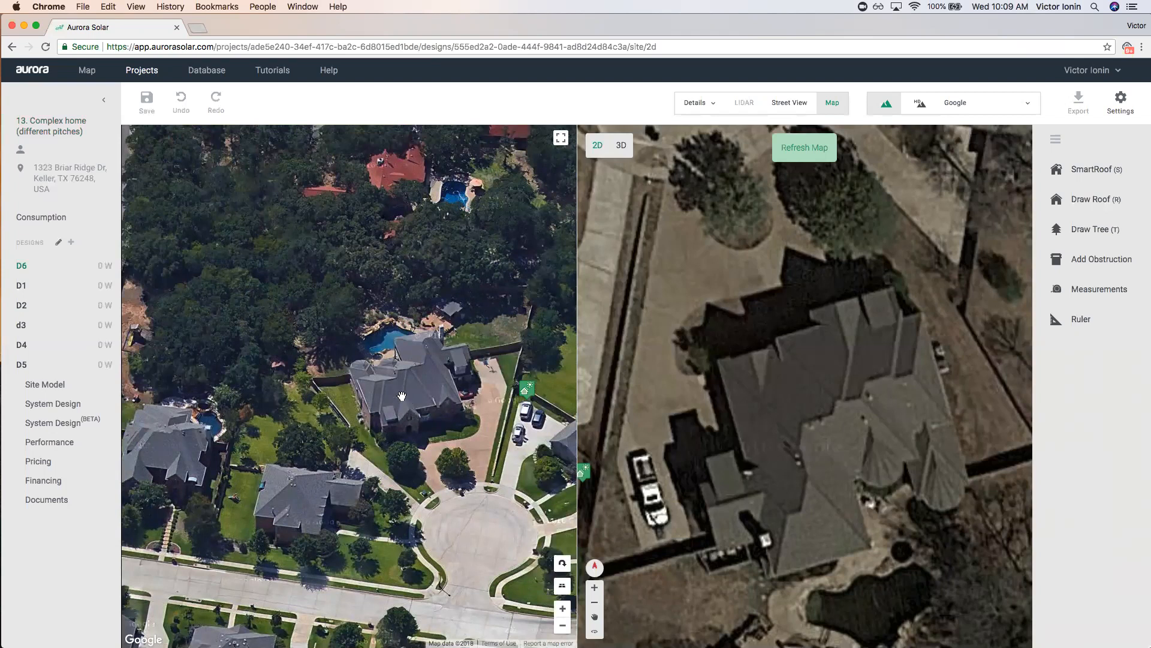
left_click(562, 562)
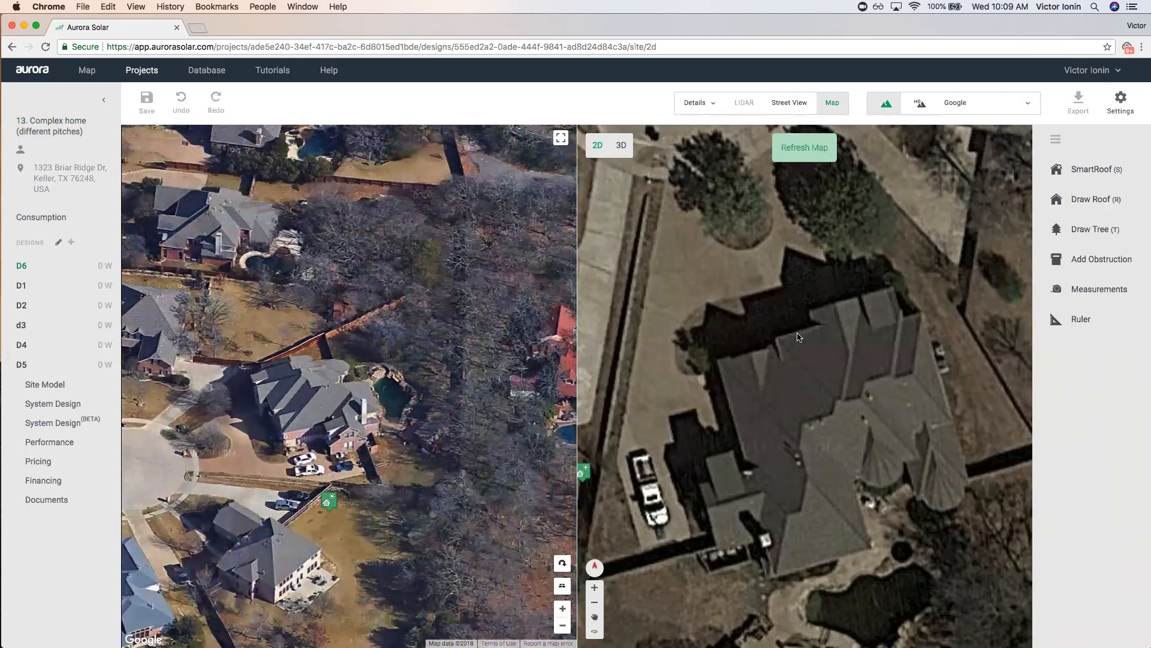
scroll(796, 415, "up", 3)
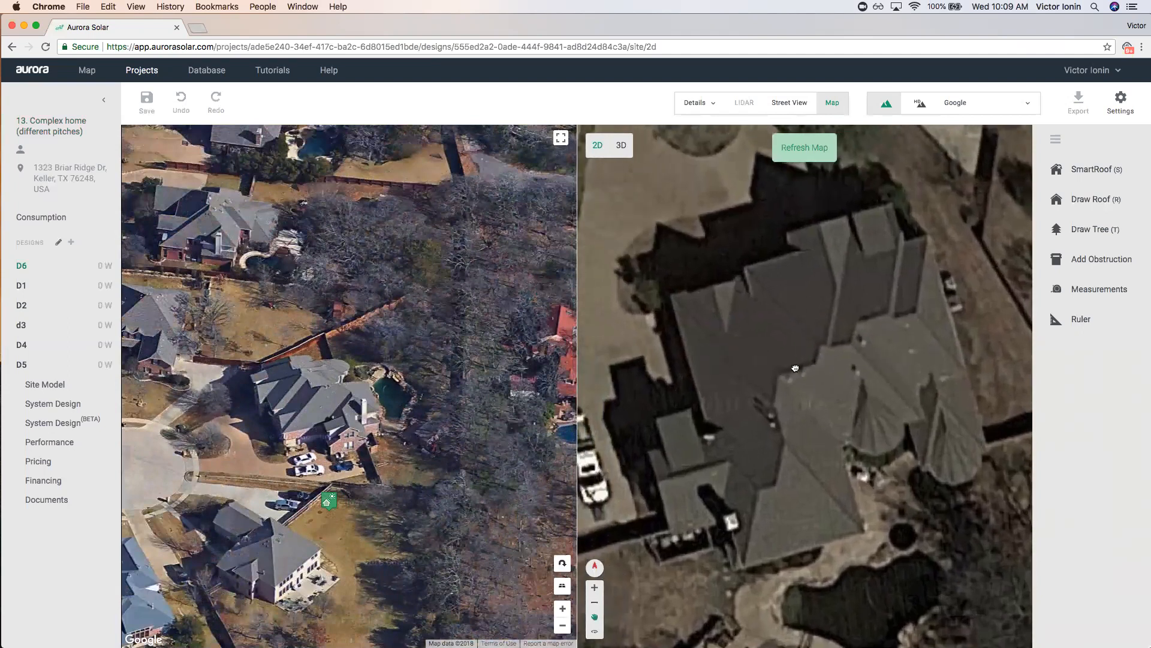
left_click(1132, 173)
Trace the roof outline along the west eave, garage wing, southern tip and east wing.
left_click(672, 295)
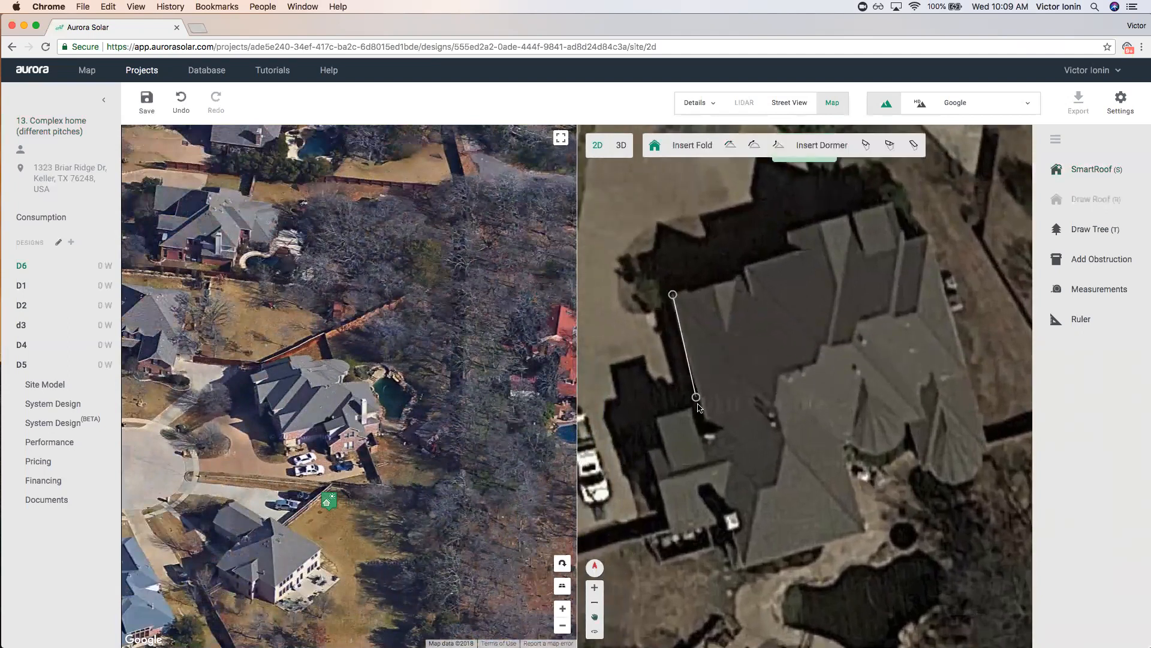
left_click(711, 434)
left_click(650, 450)
left_click(668, 515)
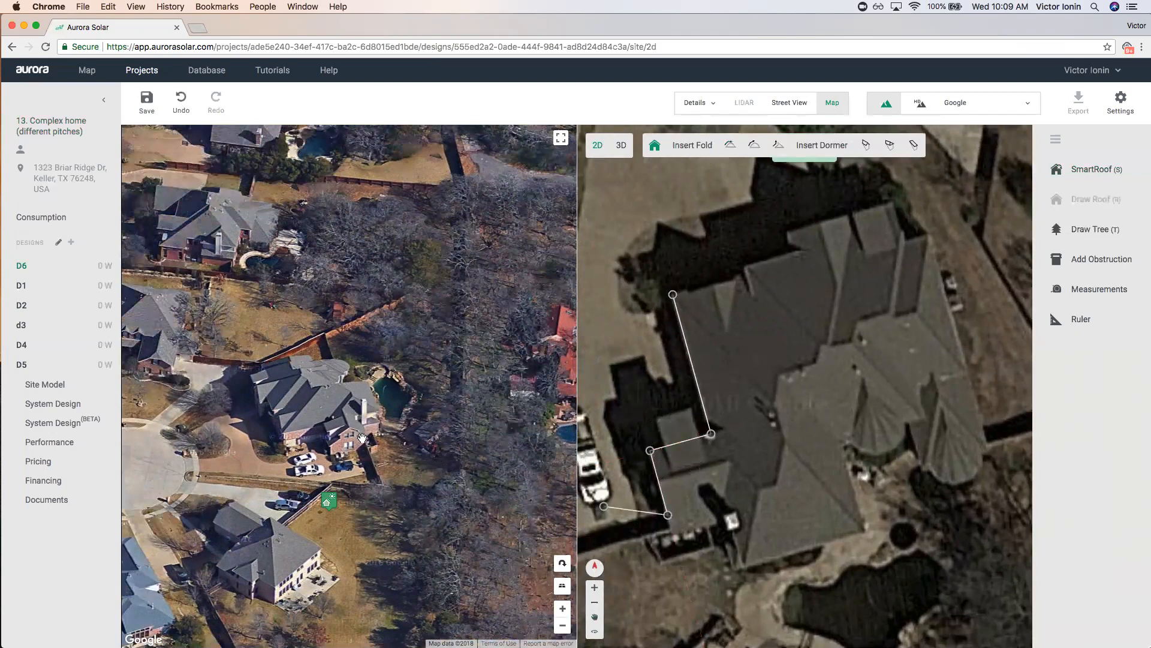
left_click(724, 499)
left_click(742, 566)
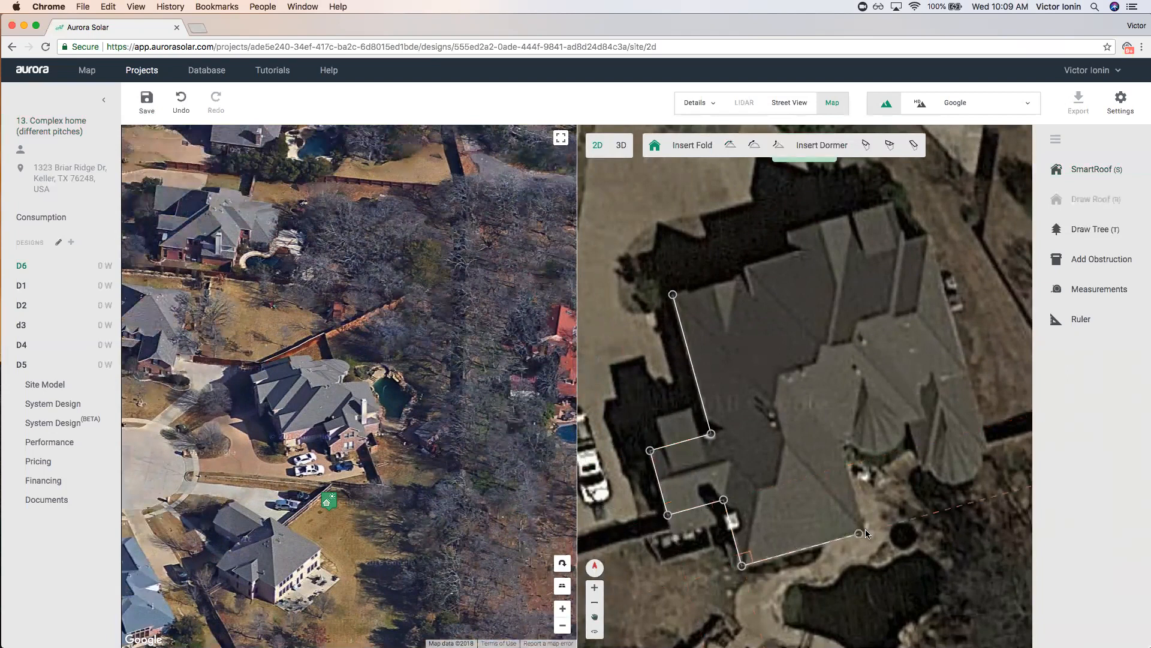
left_click(844, 445)
left_click(924, 420)
left_click(914, 384)
left_click(964, 371)
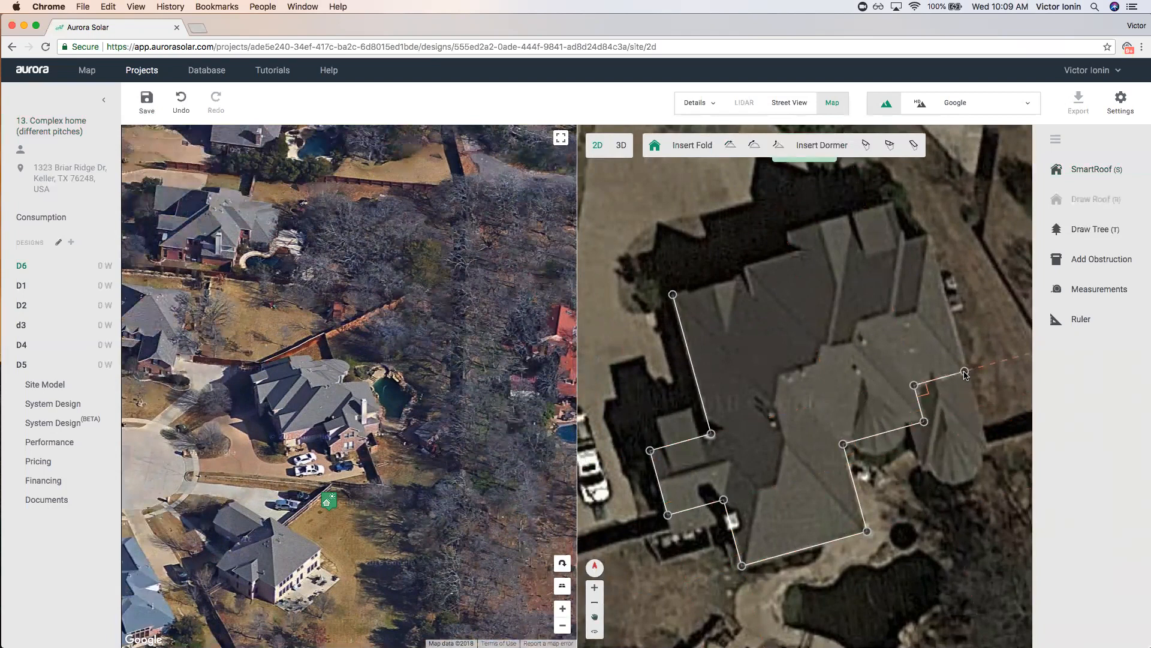
Continue the outline around the north eave, north gable and north-west edge, closing it at the start.
left_click(927, 237)
left_click(904, 242)
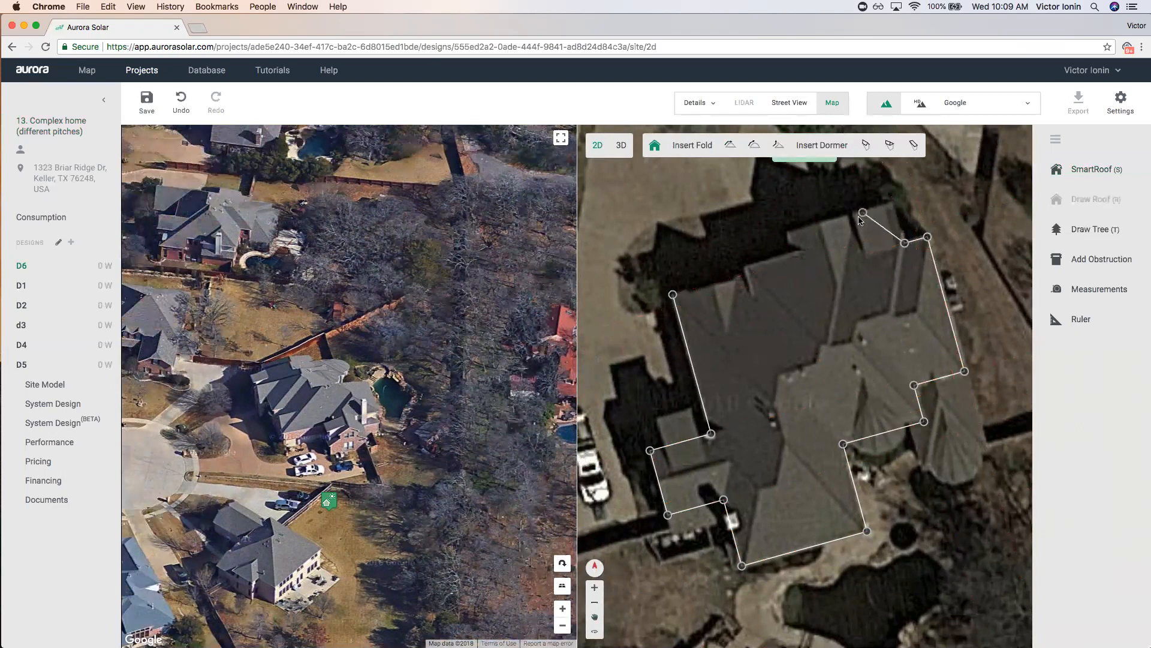
left_click(899, 226)
left_click(853, 238)
left_click(847, 215)
left_click(784, 229)
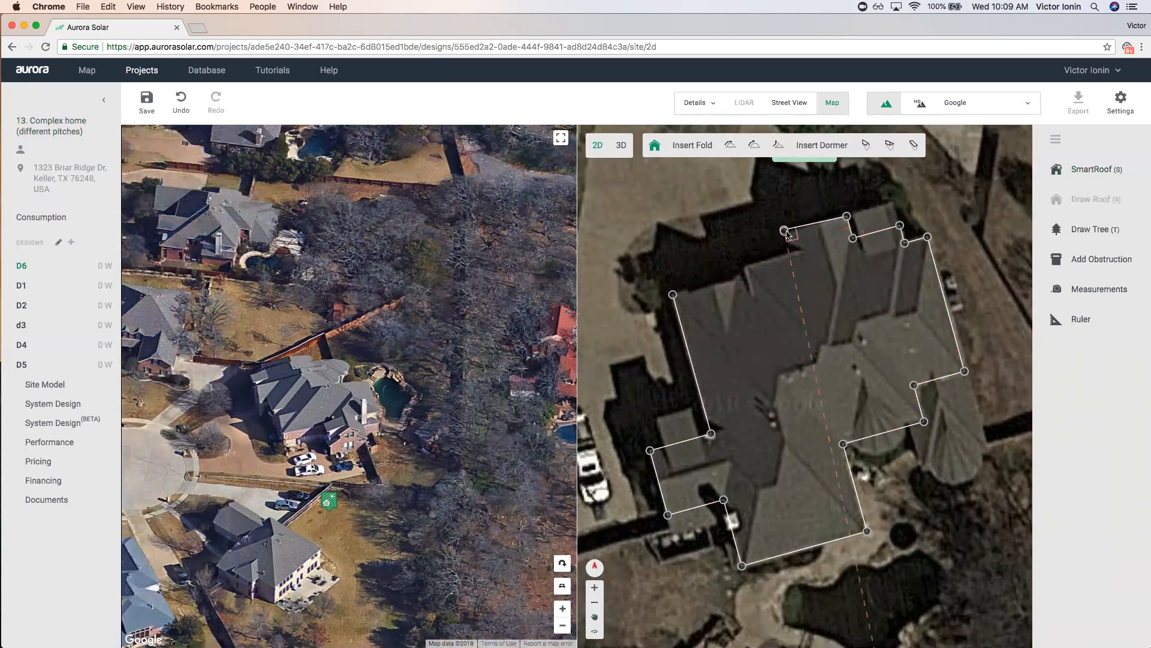
left_click(790, 256)
left_click(744, 265)
left_click(745, 274)
left_click(673, 295)
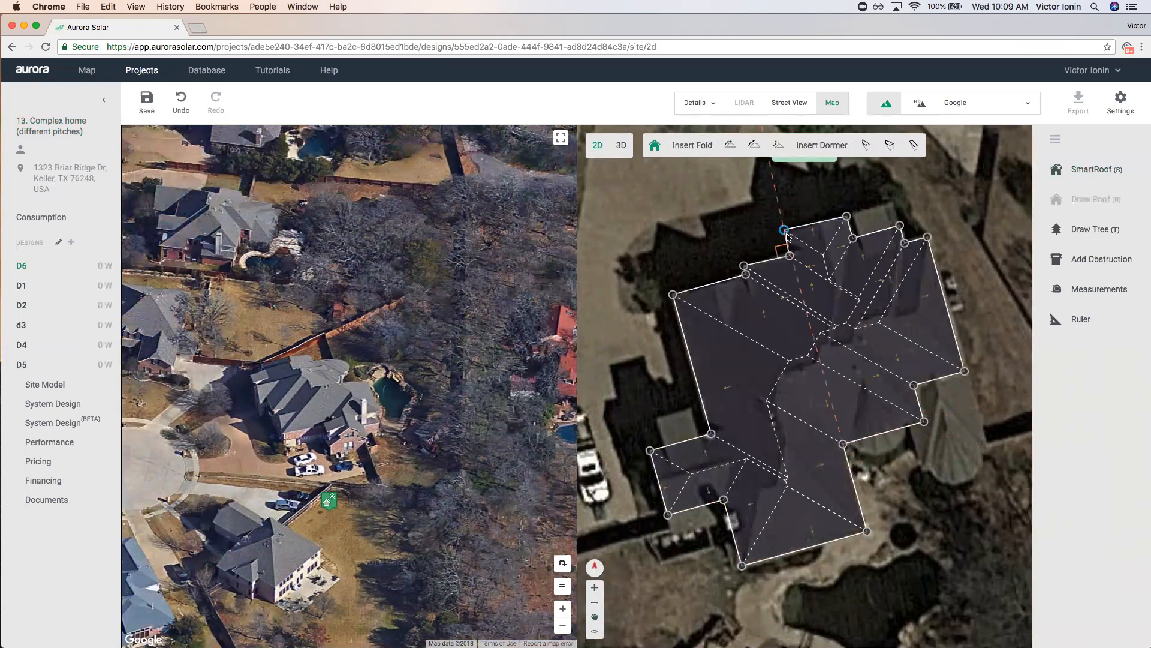
Nudge two outline corners so they line up with the eaves.
scroll(788, 237, "up", 3)
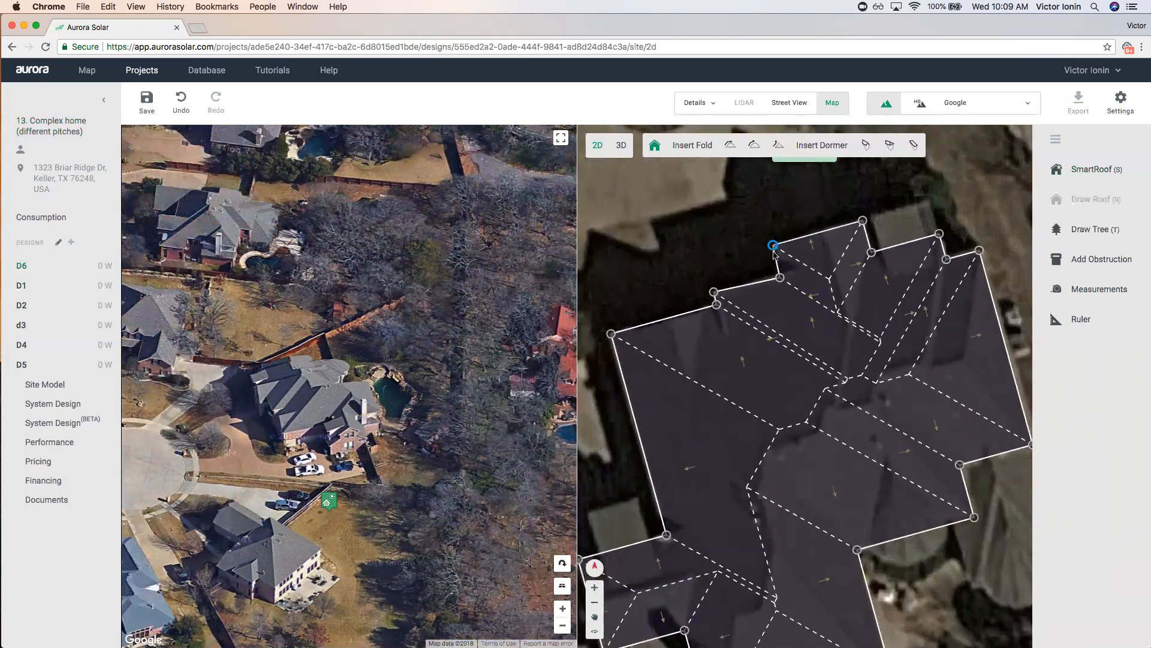
left_click_drag(784, 275, 781, 277)
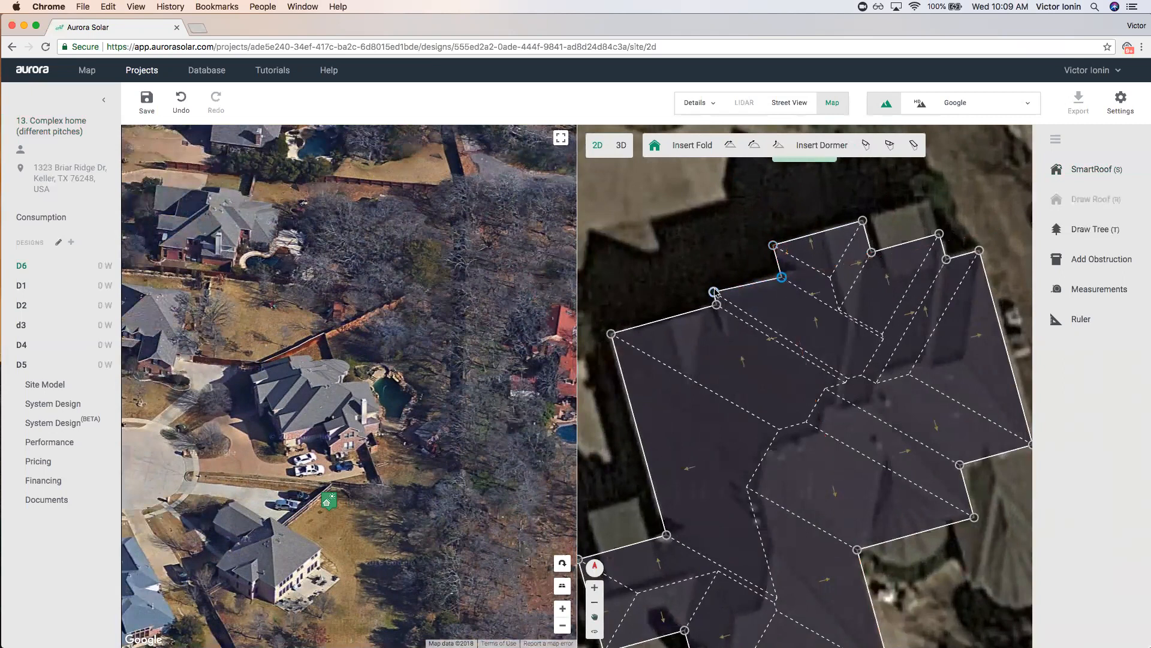
left_click_drag(715, 293, 716, 304)
scroll(713, 186, "down", 3)
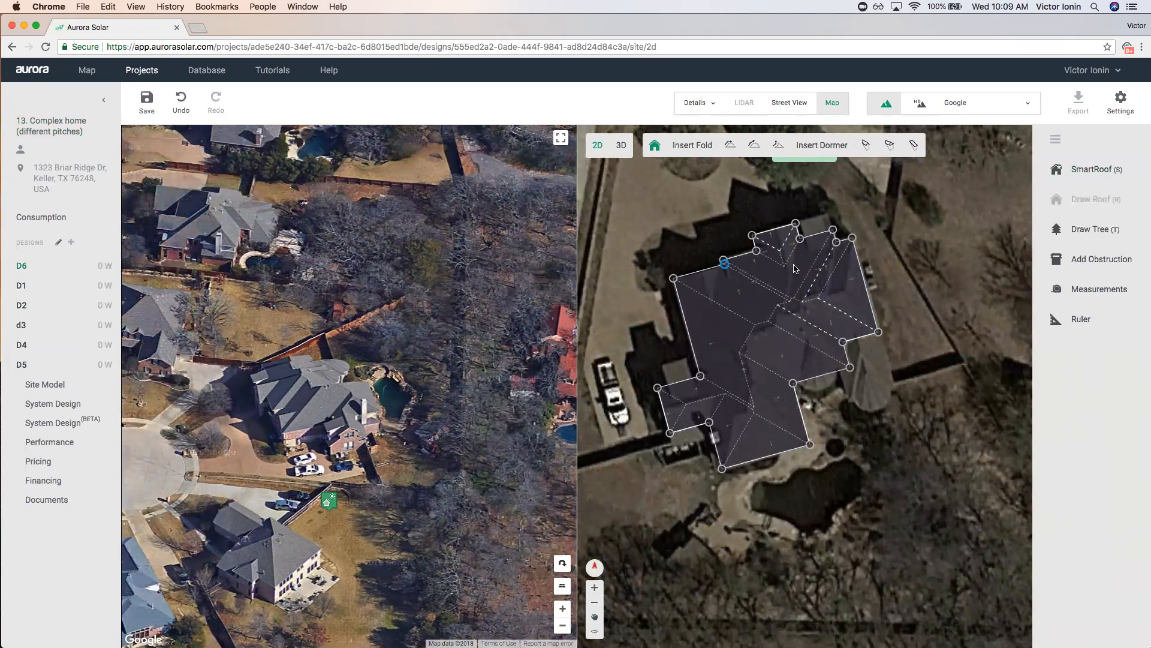
Close the oblique map and shift two inner roof lines on the upper-right section up and right.
left_click(835, 99)
scroll(598, 334, "up", 4)
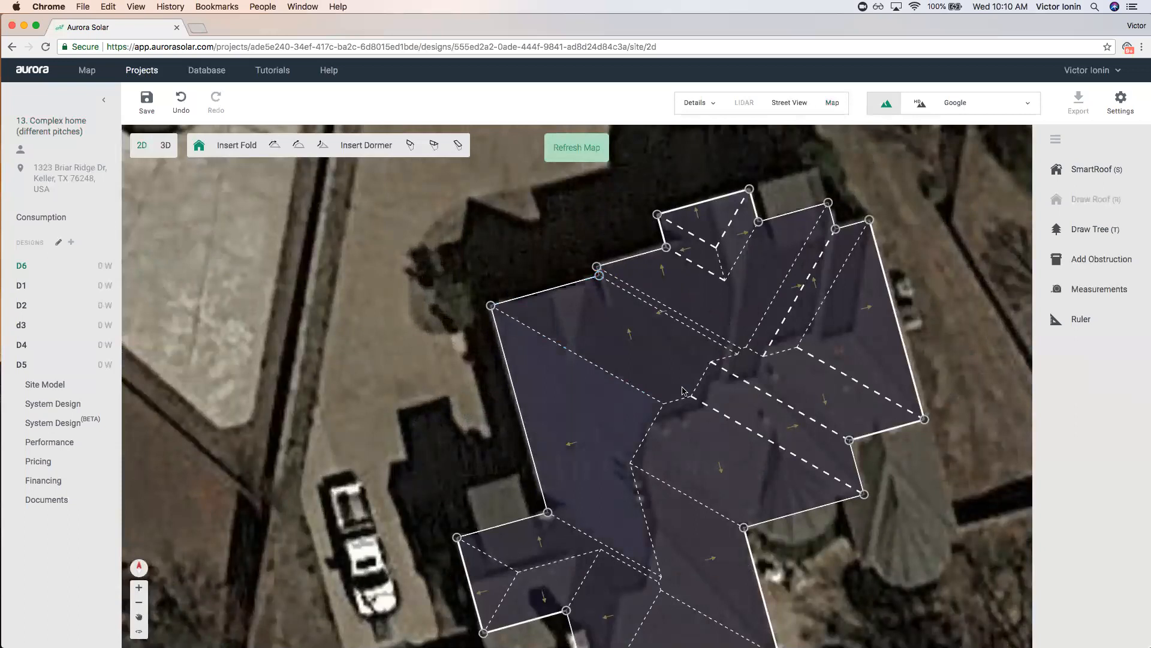
scroll(763, 433, "up", 4)
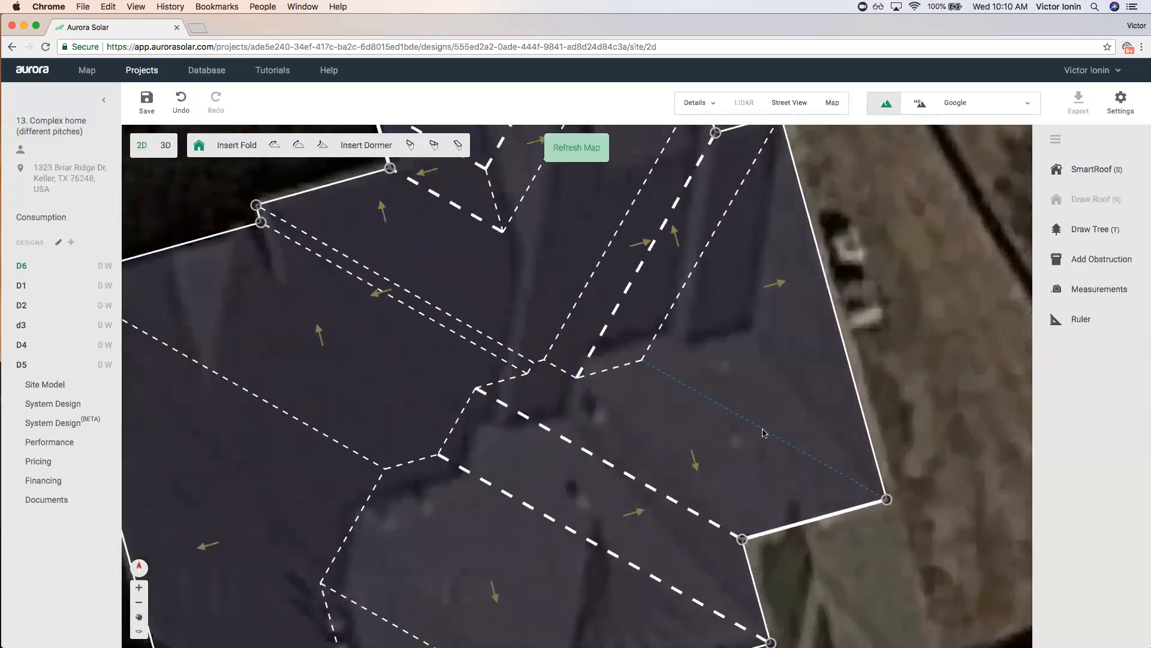
left_click_drag(788, 394, 792, 377)
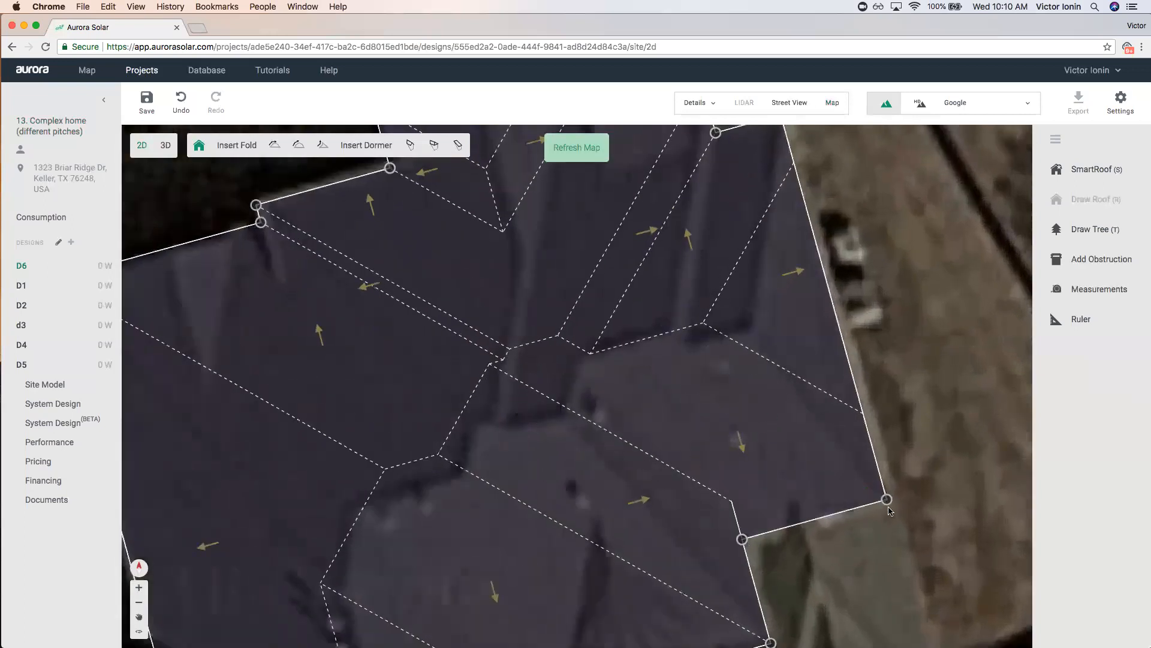
scroll(838, 413, "down", 4)
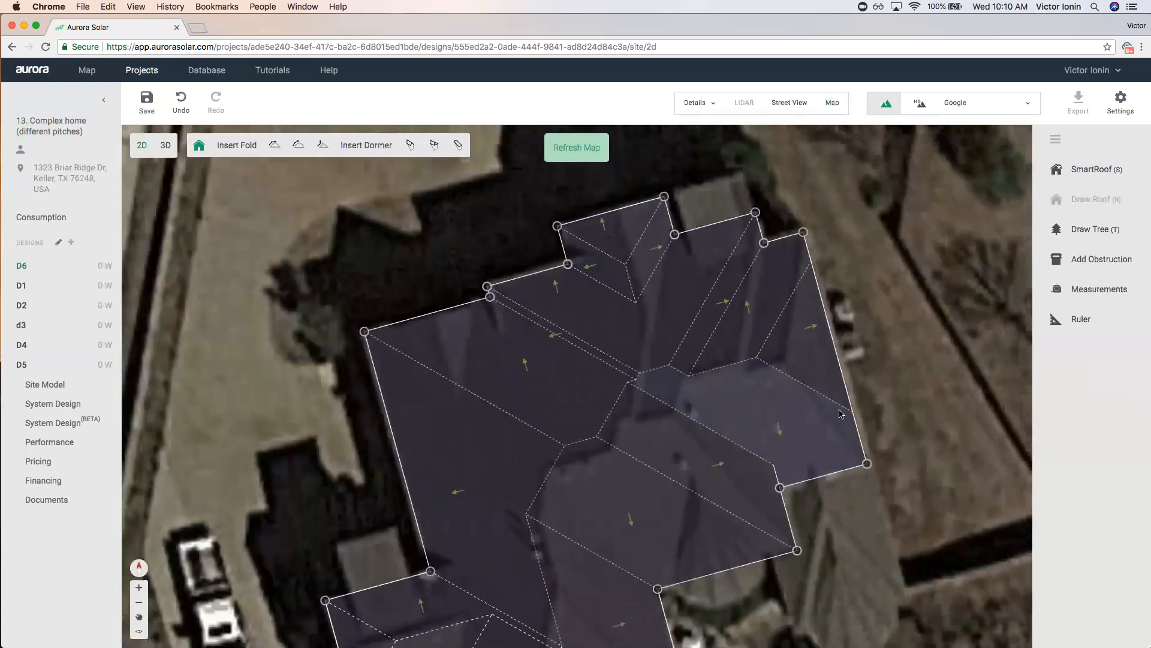
mouse_move(801, 333)
left_mouse_down()
mouse_move(809, 352)
mouse_move(813, 311)
mouse_move(818, 322)
left_mouse_up()
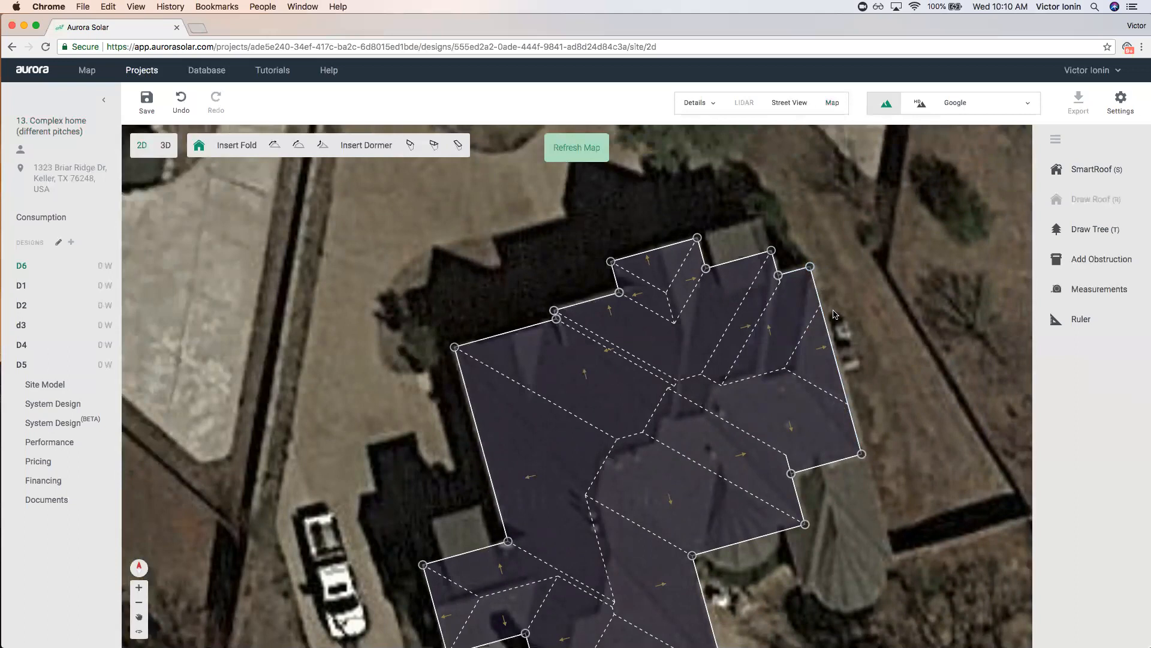
Undo the last two roof line changes and select the roof's lower-right edge.
left_click(180, 99)
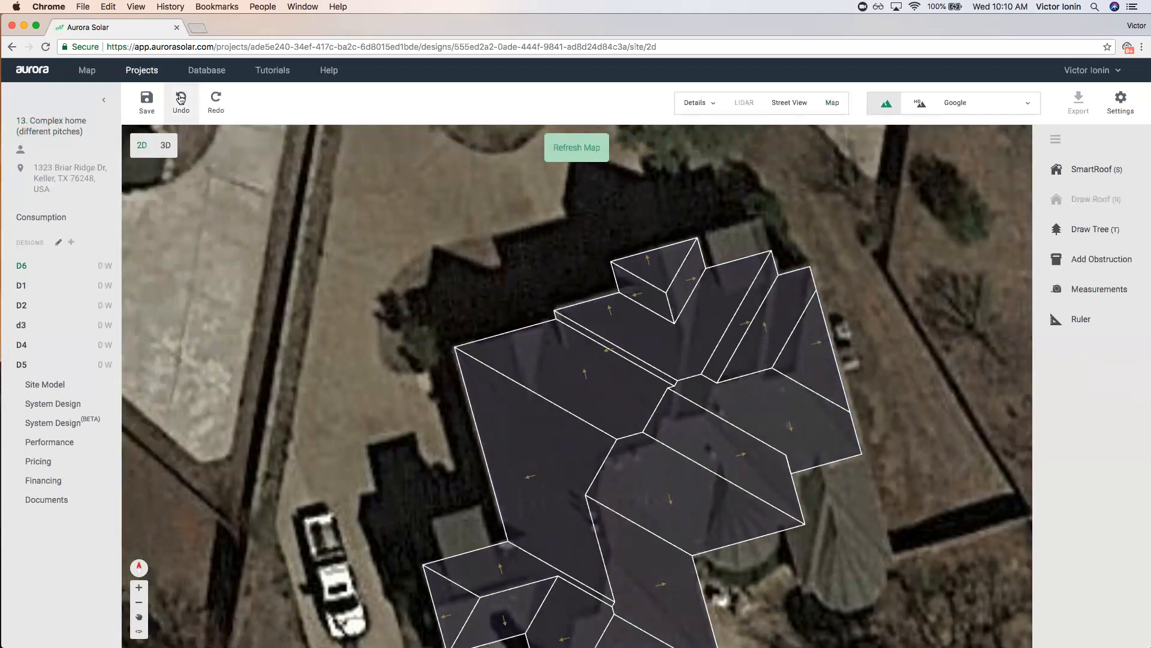
left_click(180, 98)
left_click(778, 392)
left_click(788, 381)
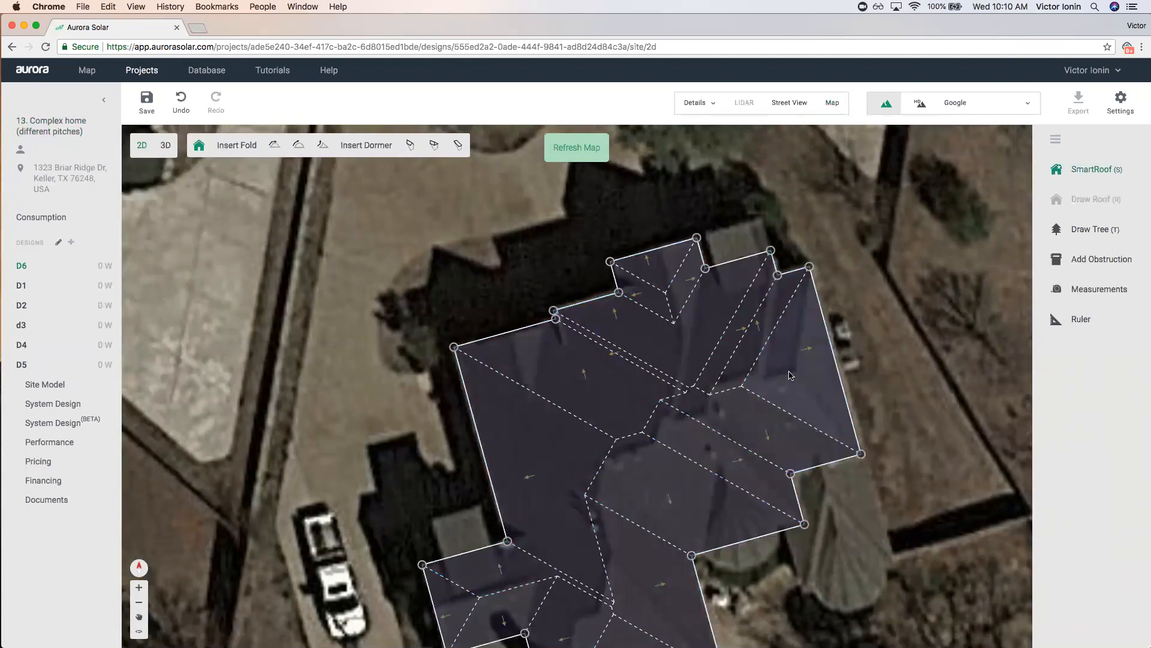
left_click(810, 469)
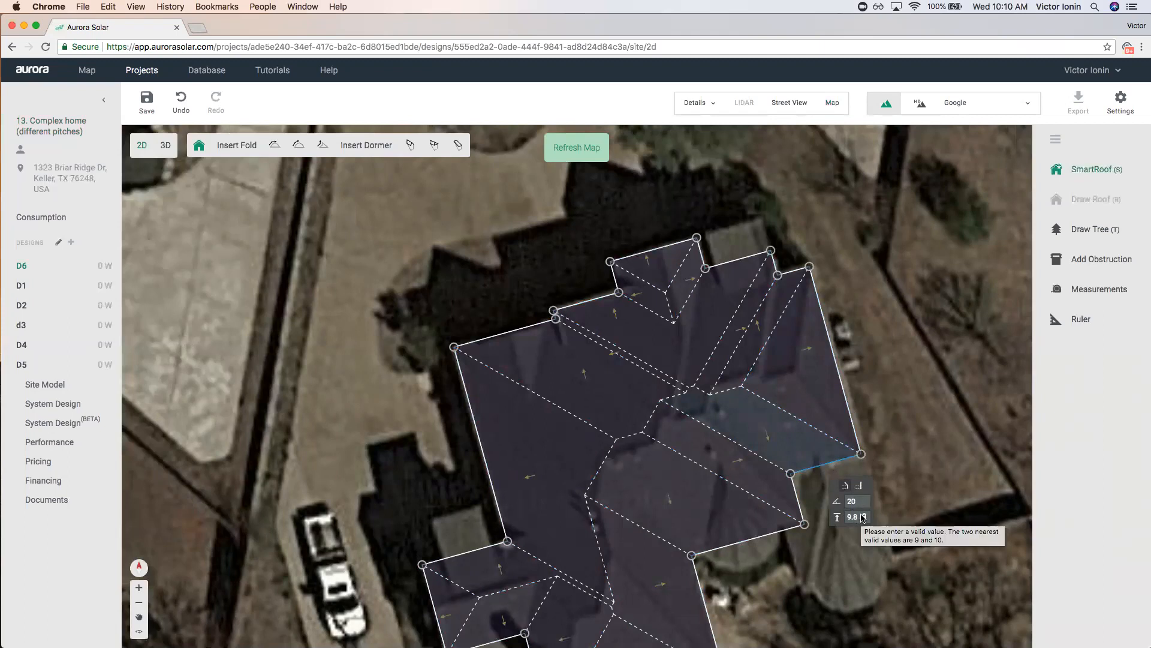
Trial edge heights of 9.9 and 9.5 on the lower-right edge, then undo all the changes.
key("Up")
key("Down")
key("Down")
key("Down")
key("Down")
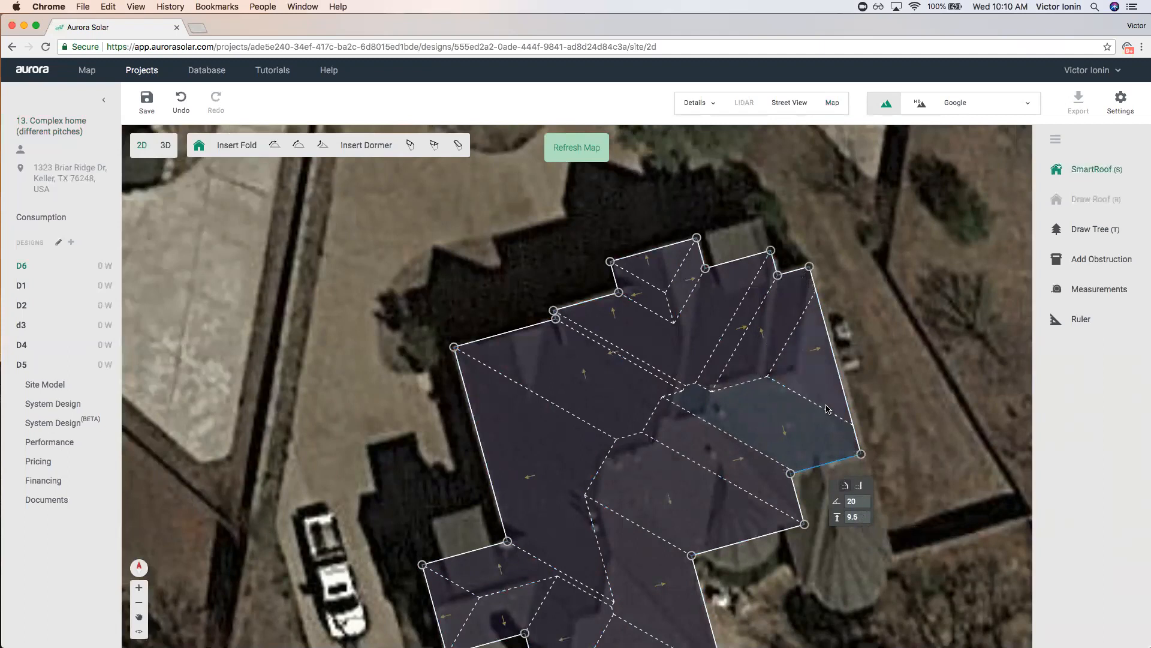
left_click(847, 398)
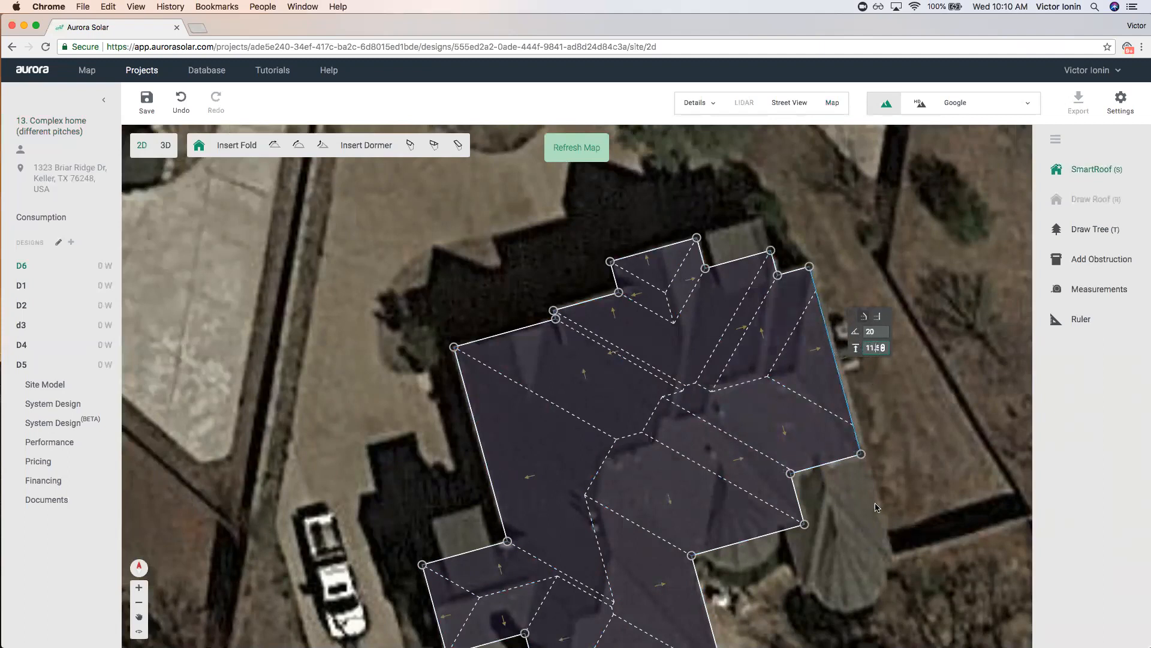
left_click(839, 464)
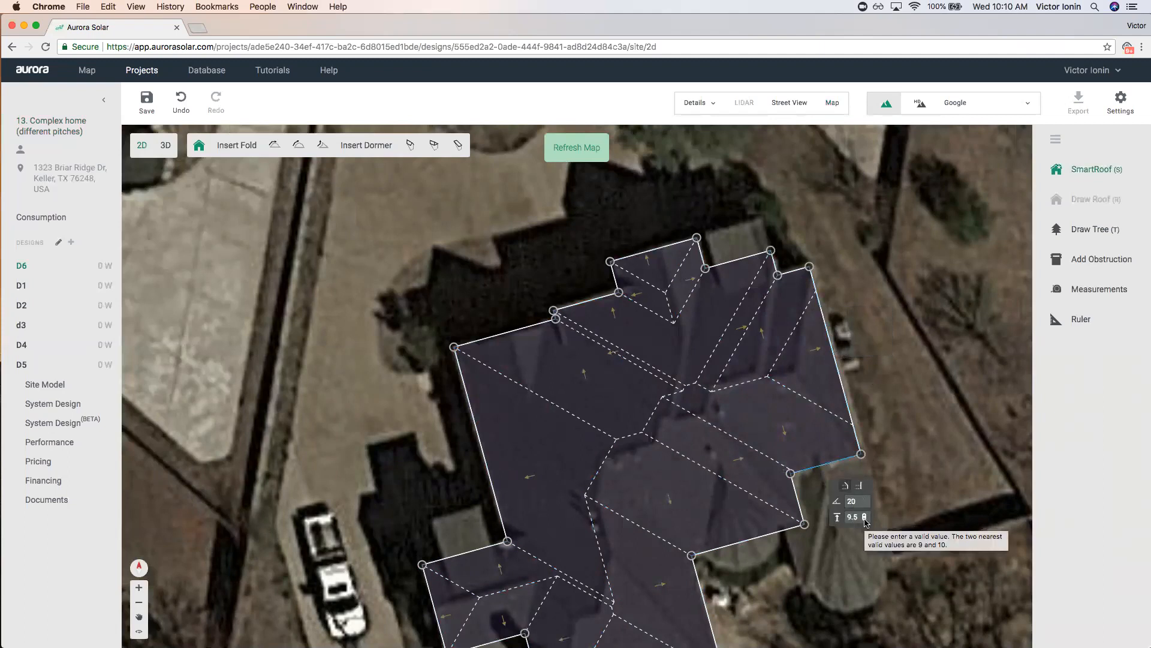
left_click_drag(831, 445, 773, 423)
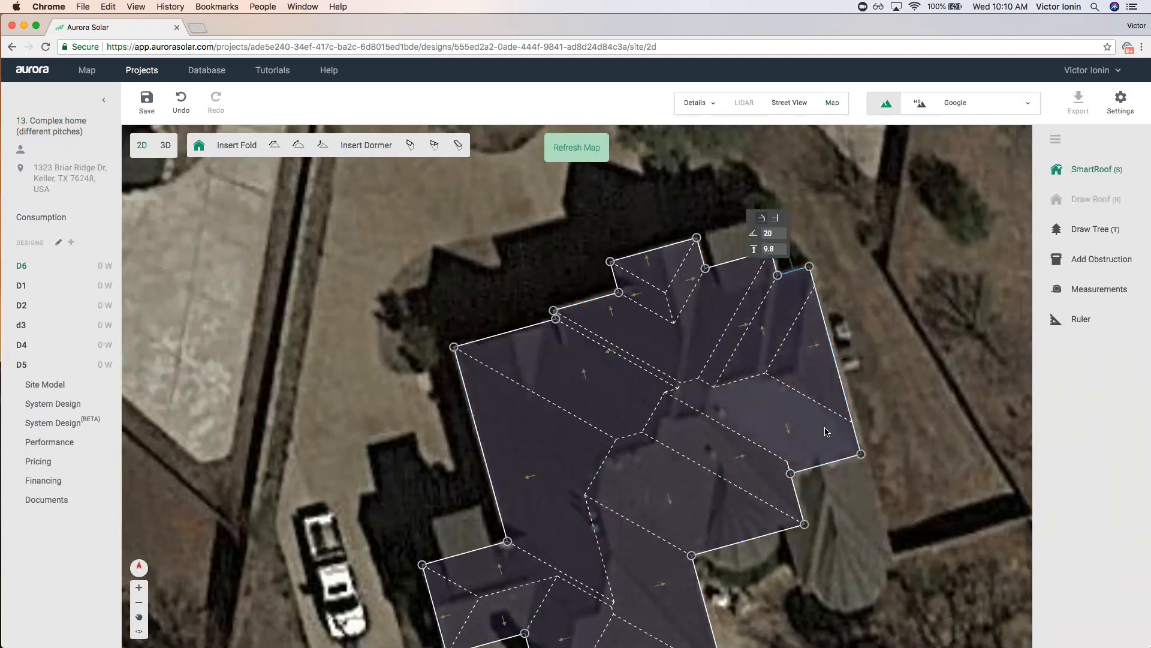
left_click(181, 102)
left_click(181, 103)
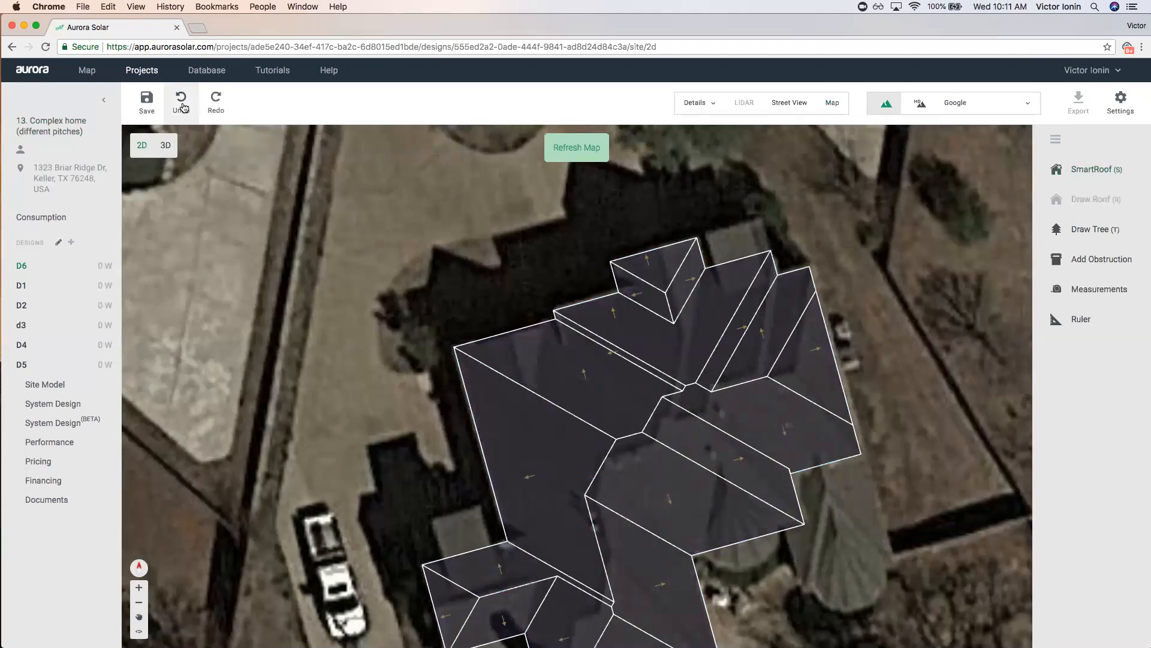
left_click(183, 107)
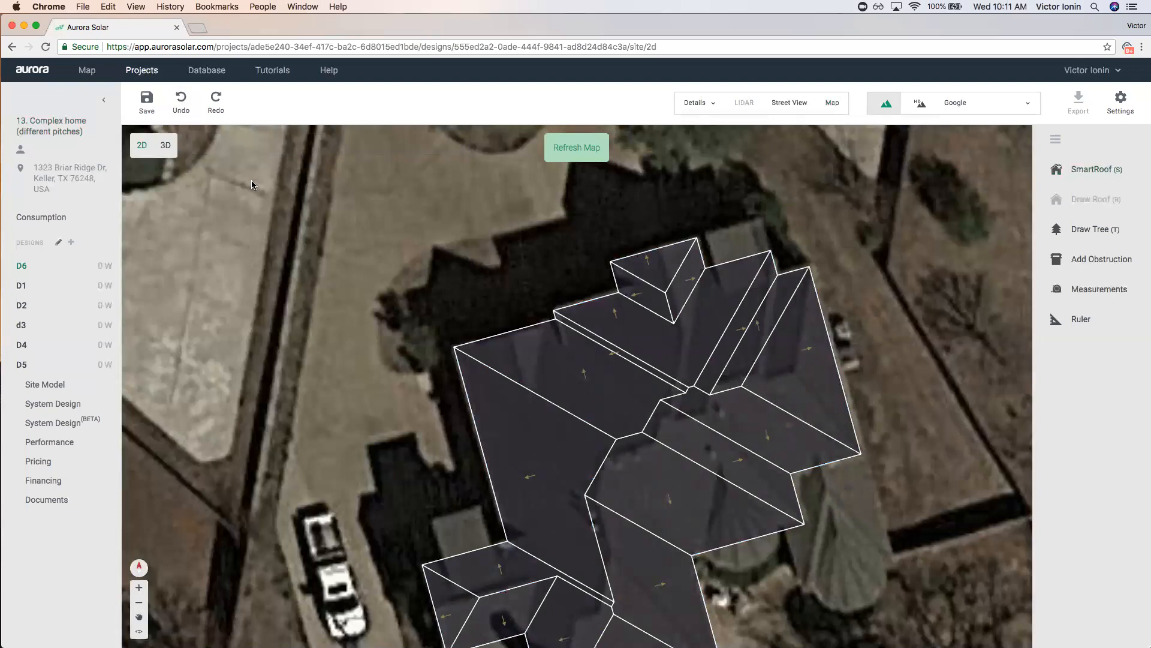
Select the roof's large left face and inspect its edge height and pitch values.
scroll(327, 378, "down", 2)
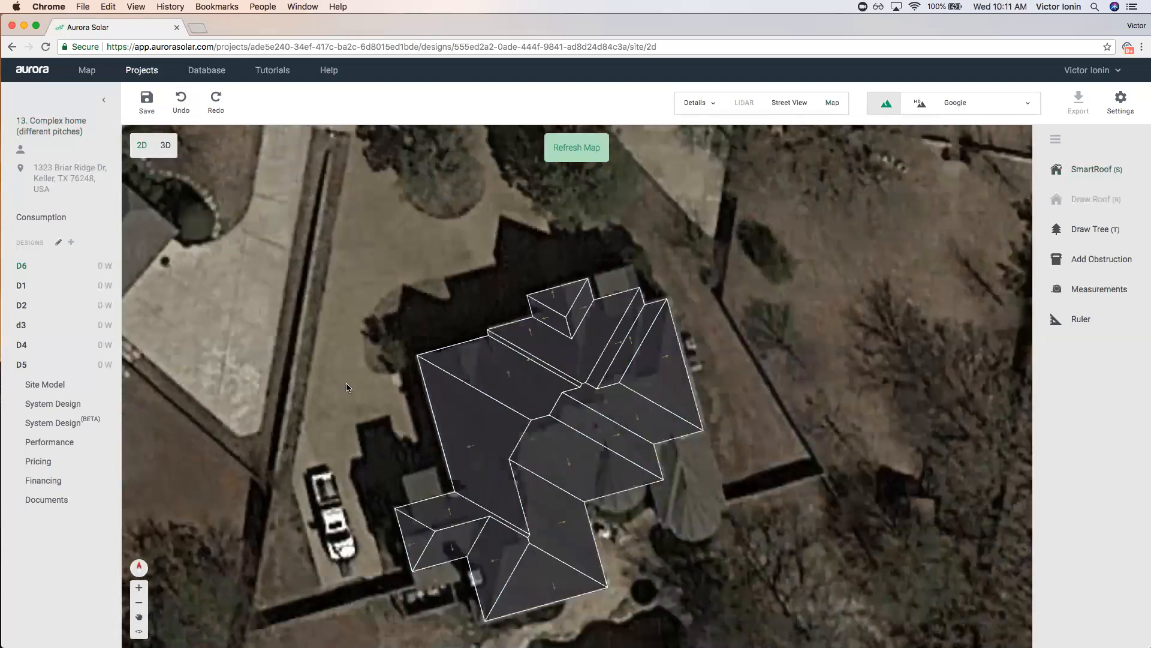
scroll(478, 432, "up", 1)
left_click(514, 426)
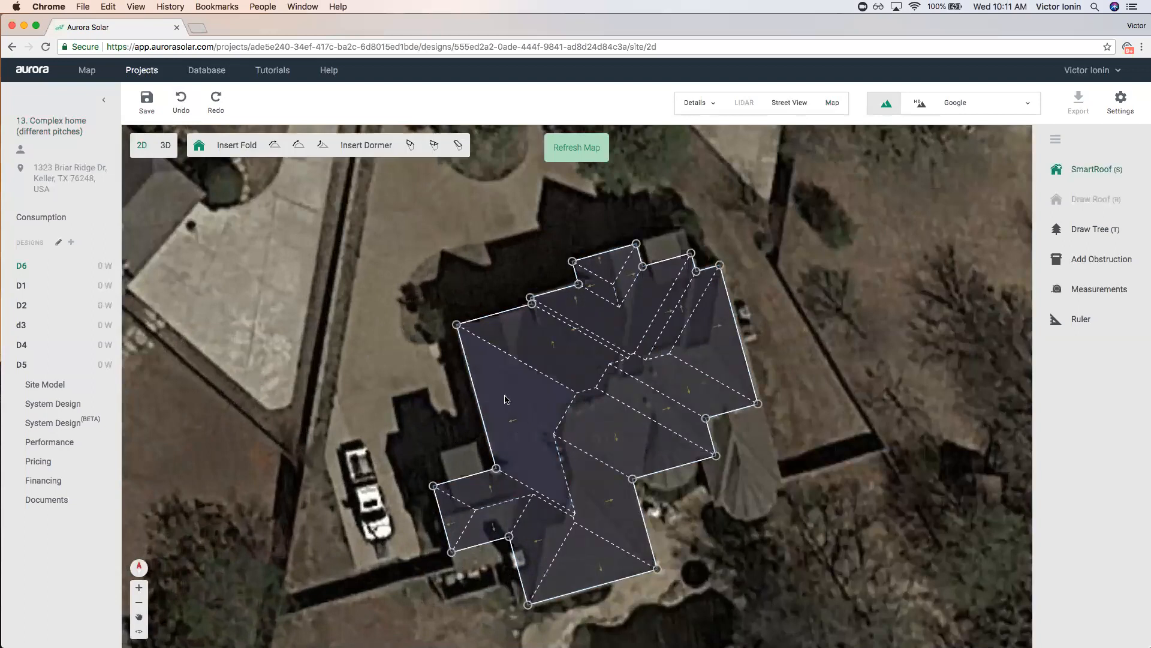
left_click(505, 399)
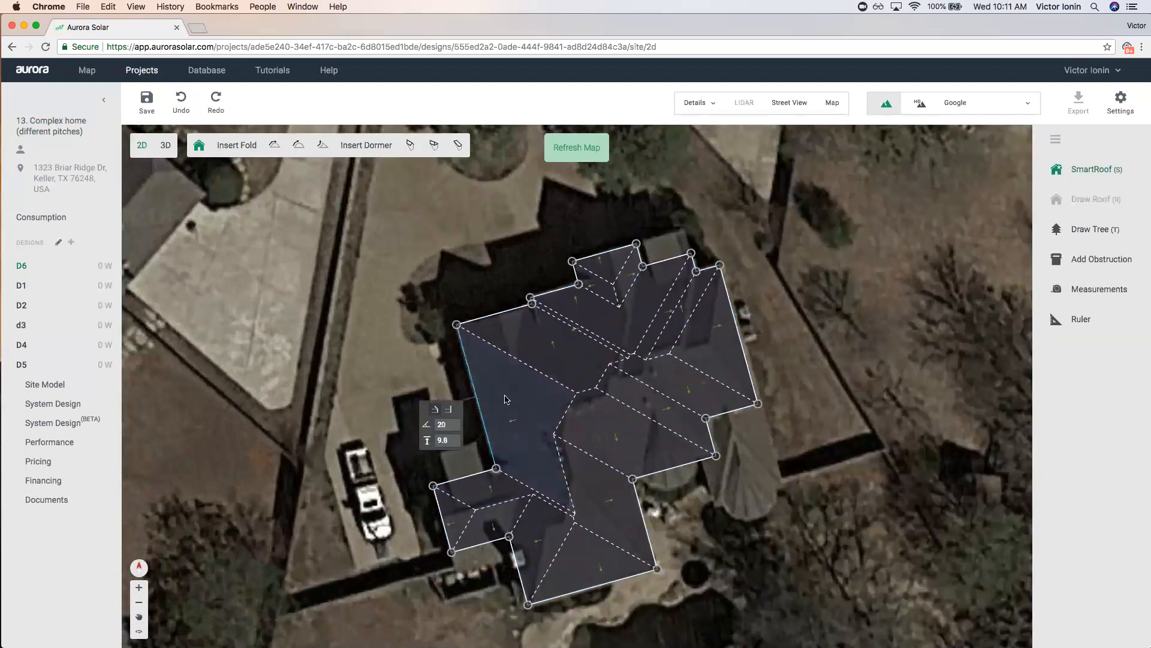
left_click(442, 438)
scroll(501, 394, "up", 3)
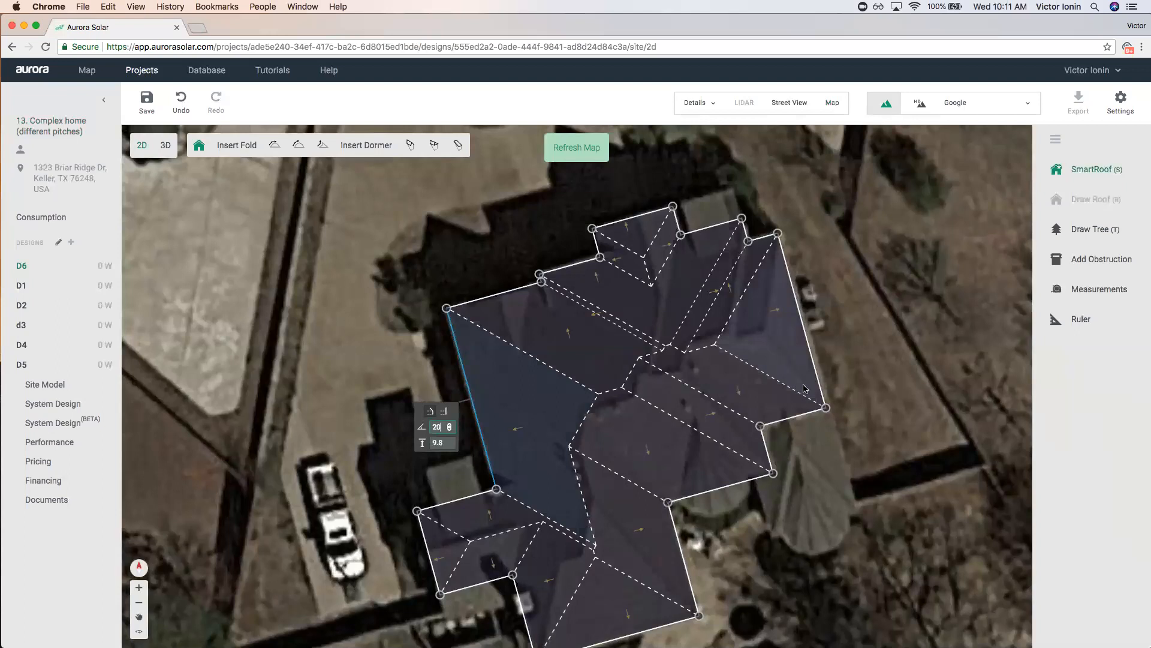
left_click(536, 393)
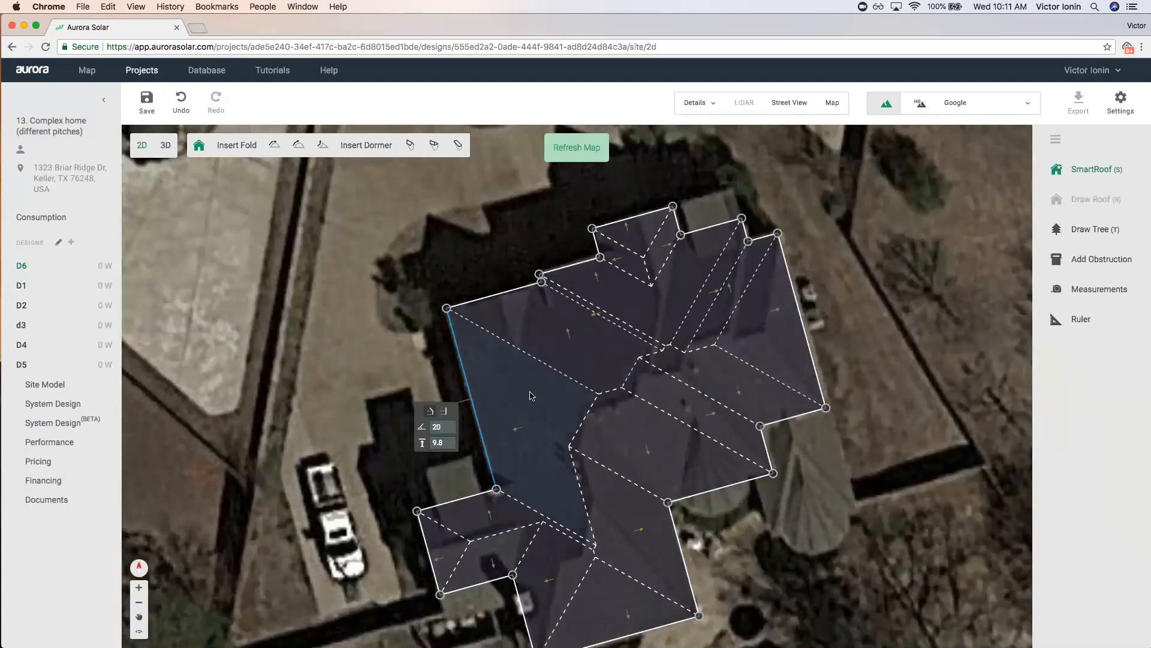
scroll(529, 395, "down", 2)
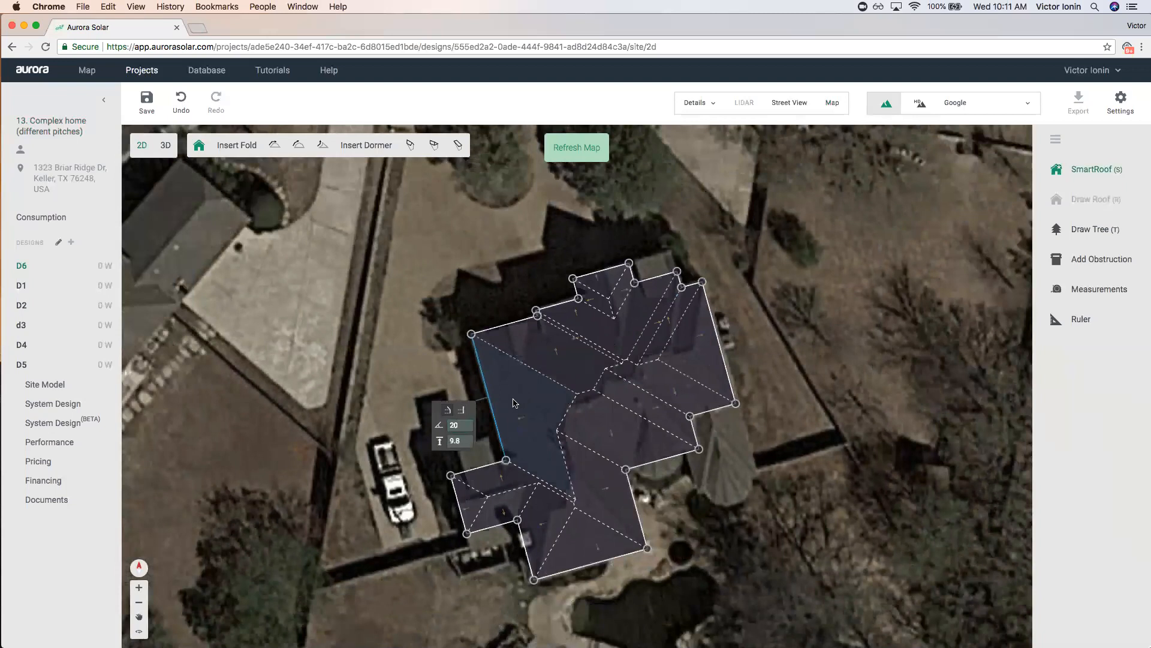
Compare against rotated Google oblique views, then show the left face's properties: 20°, 4.4/12, 255°, 9.8 ft.
left_click(831, 104)
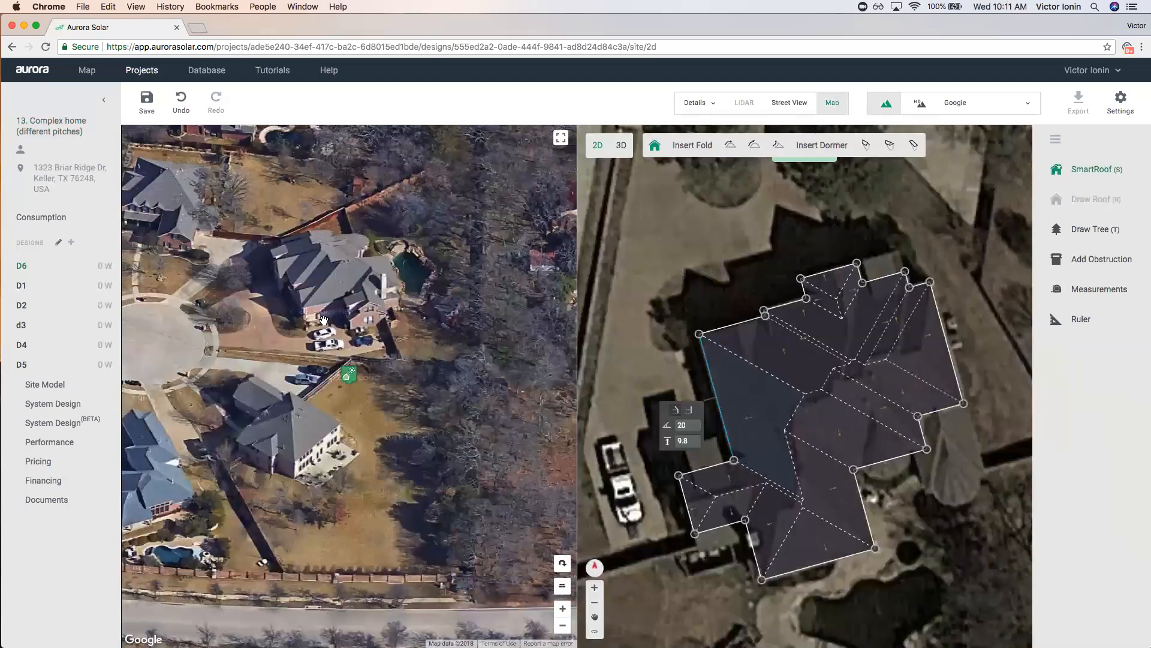
left_click(562, 562)
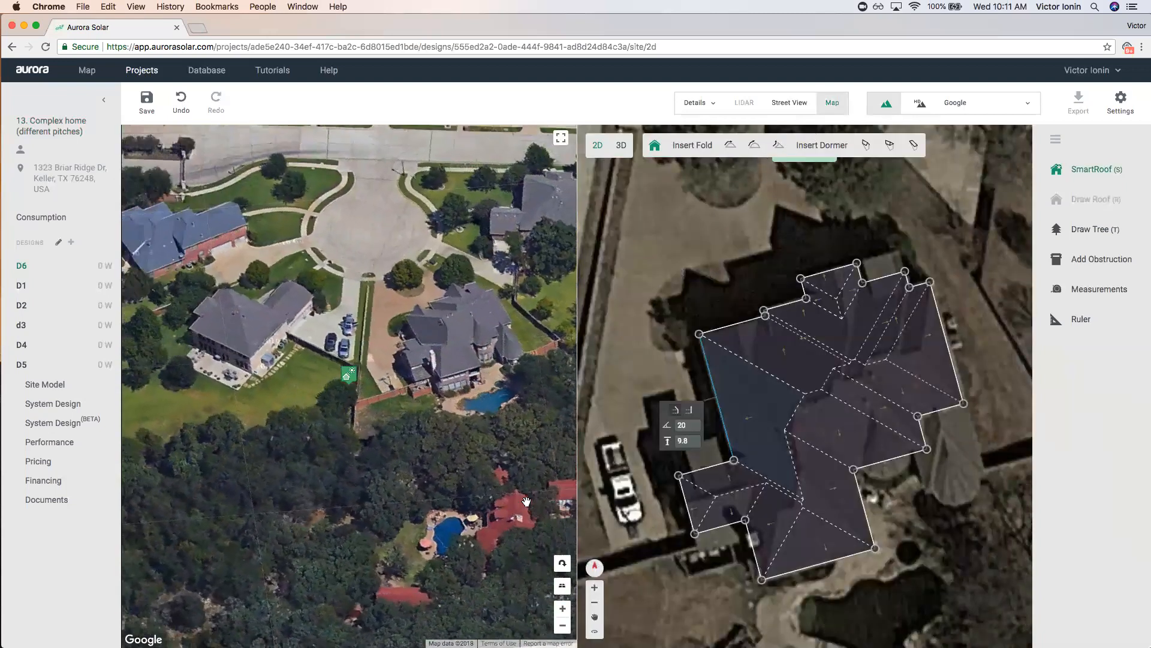
left_click(562, 562)
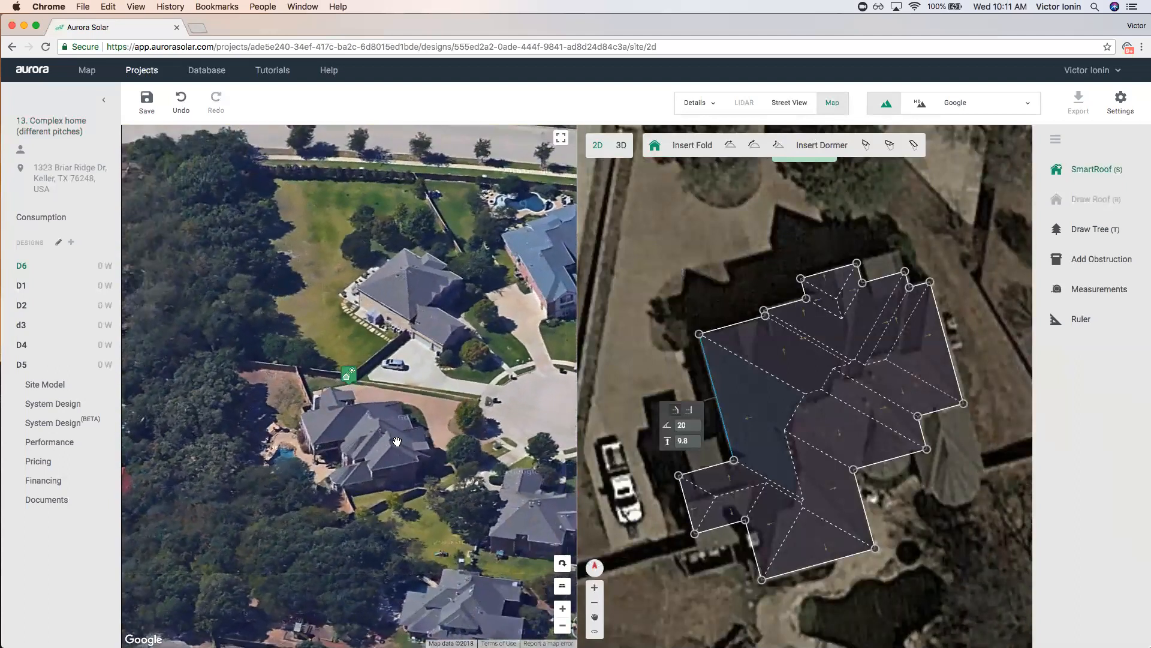
left_click(833, 103)
left_click(508, 376)
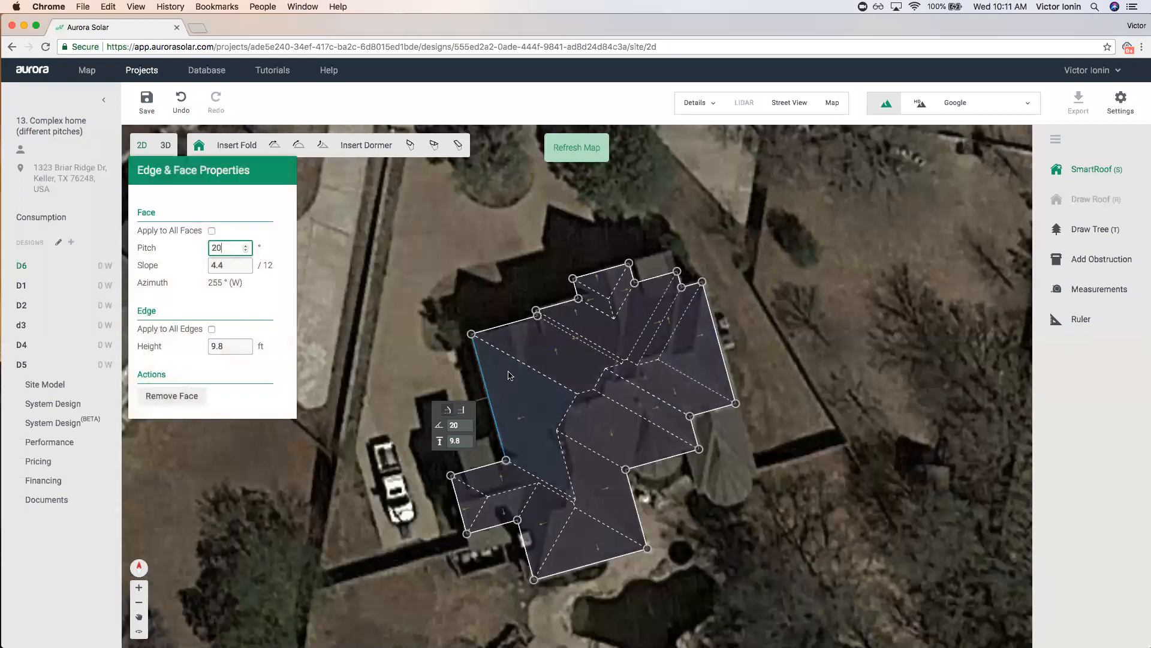
Set every roof face to a 30° pitch using Apply to All Faces.
left_click(212, 230)
left_click_drag(231, 248, 180, 248)
type("3")
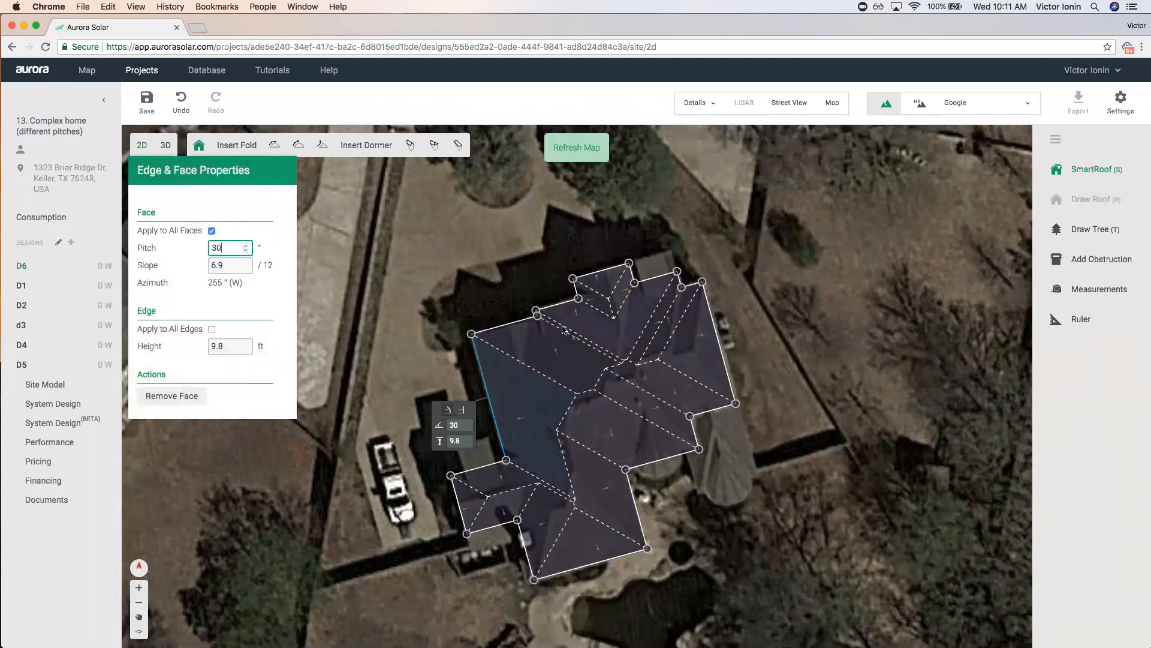
left_click(556, 353)
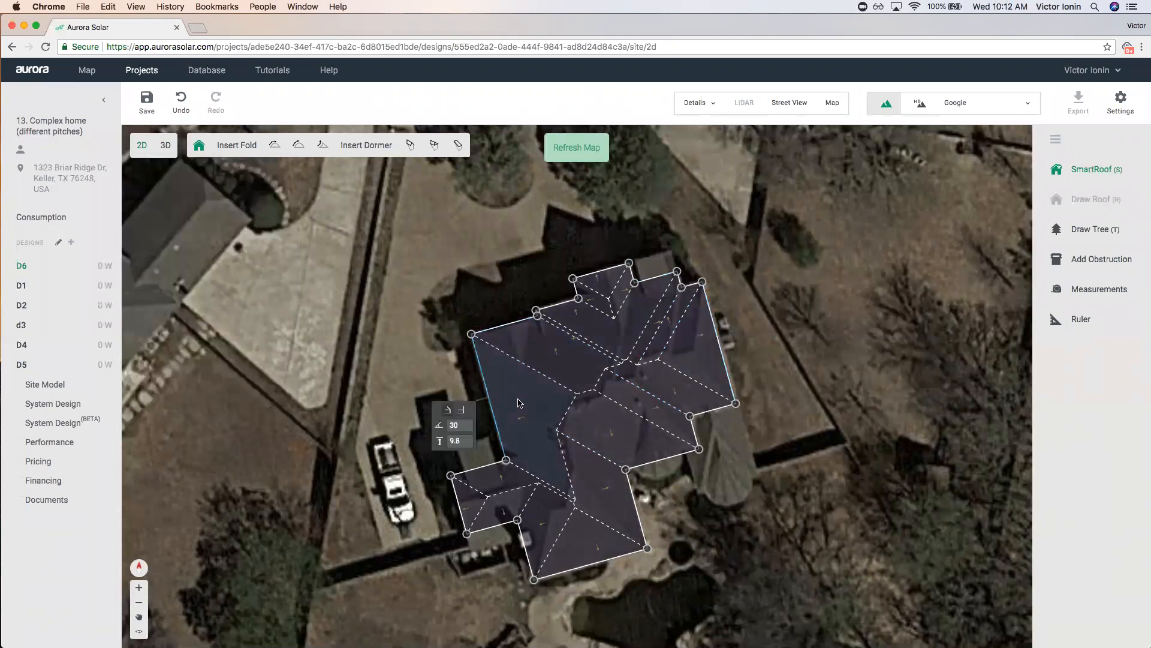
scroll(519, 402, "up", 2)
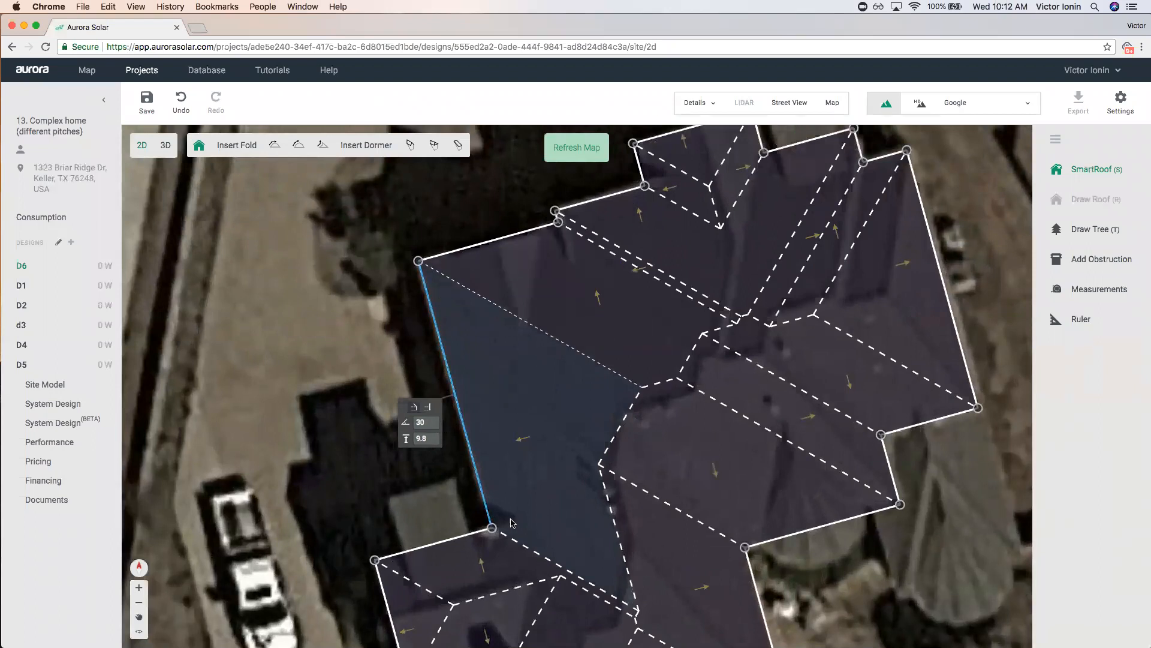
Step the large left face's pitch up from 30 toward 47.
left_click(435, 423)
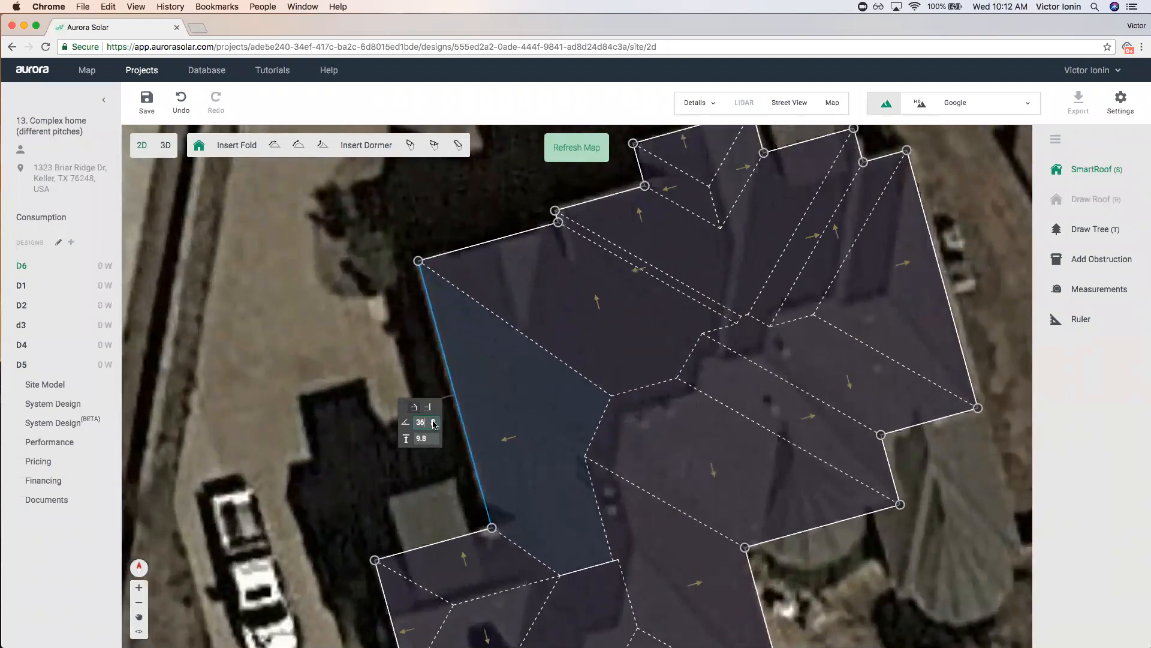
left_click(433, 421)
left_click(433, 421)
left_click(433, 420)
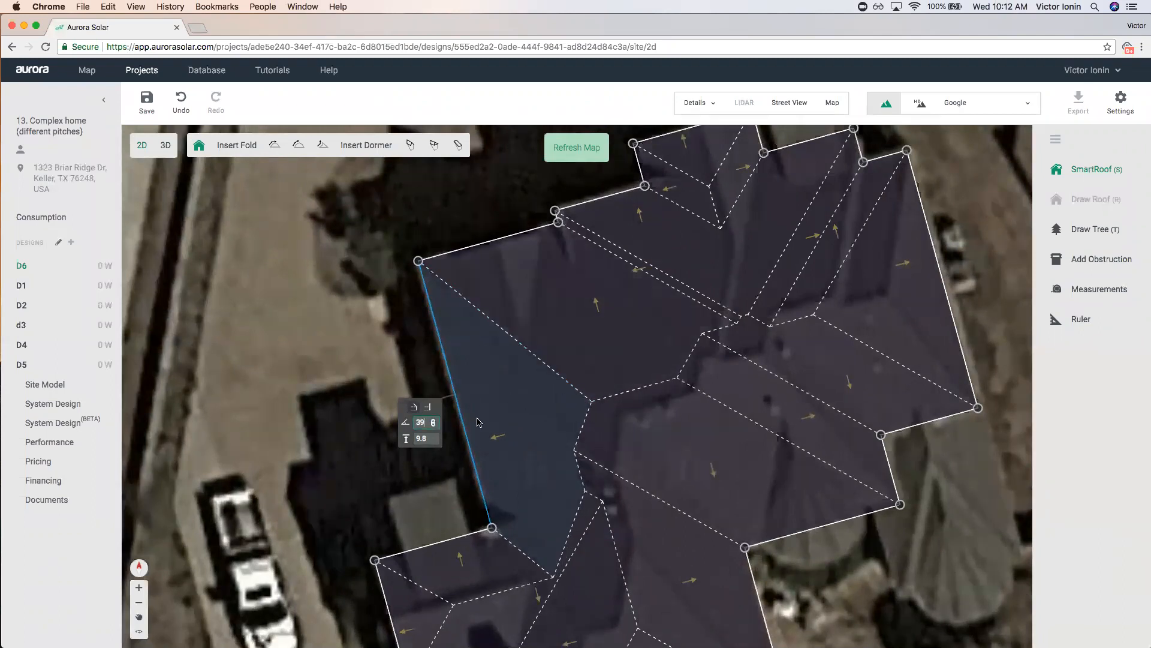
left_click(435, 421)
left_click(435, 422)
left_click(435, 421)
left_click(435, 421)
left_click(436, 422)
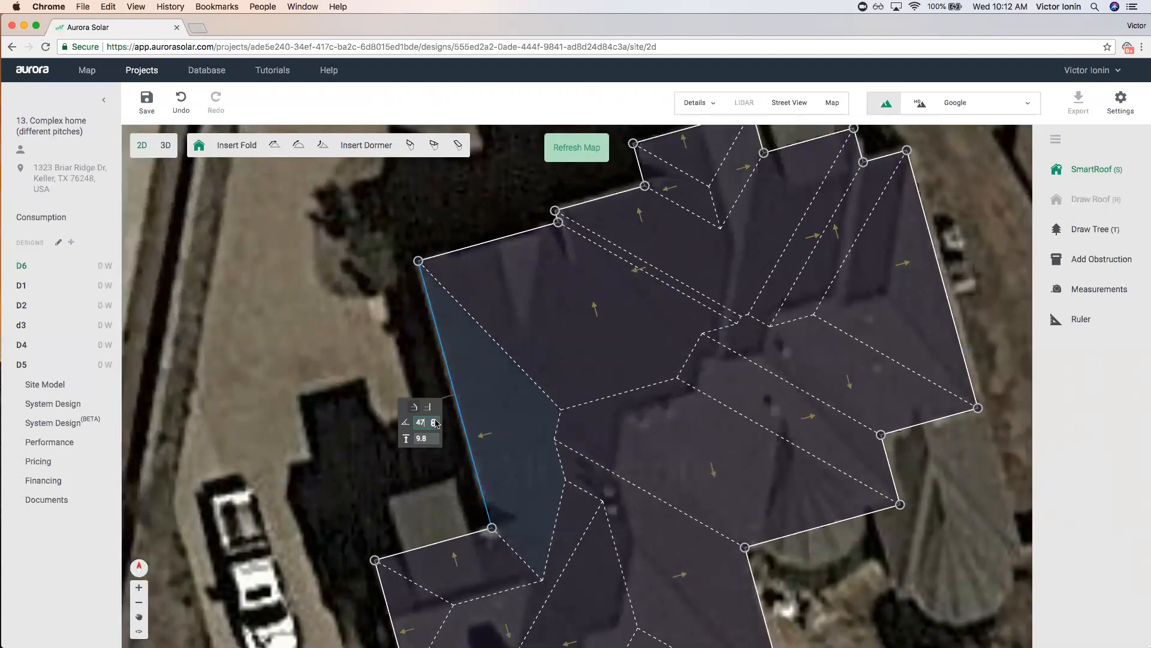
Check the upper roof face's pitch, which remains at 30.
scroll(553, 398, "down", 3)
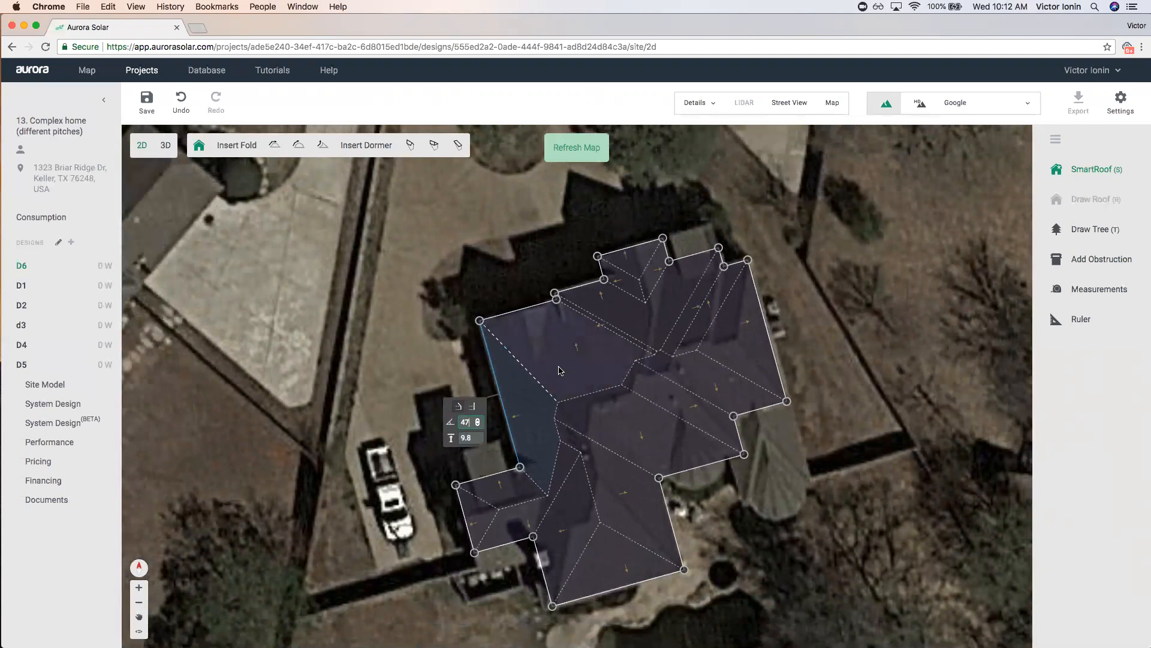
scroll(557, 370, "up", 2)
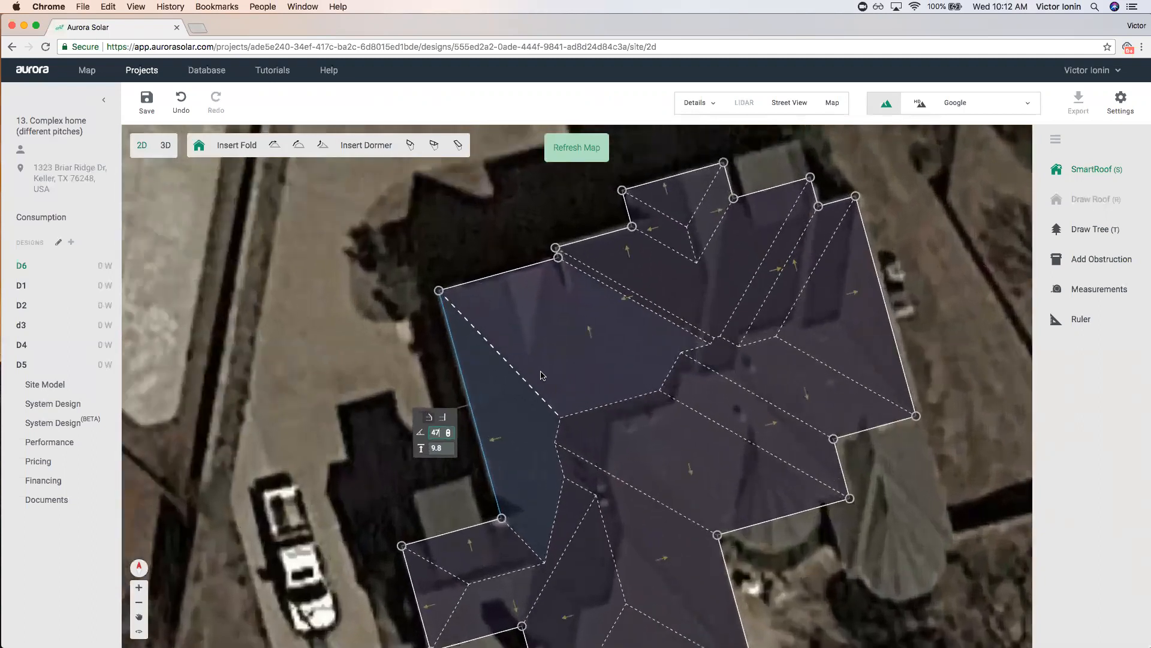
left_click(556, 363)
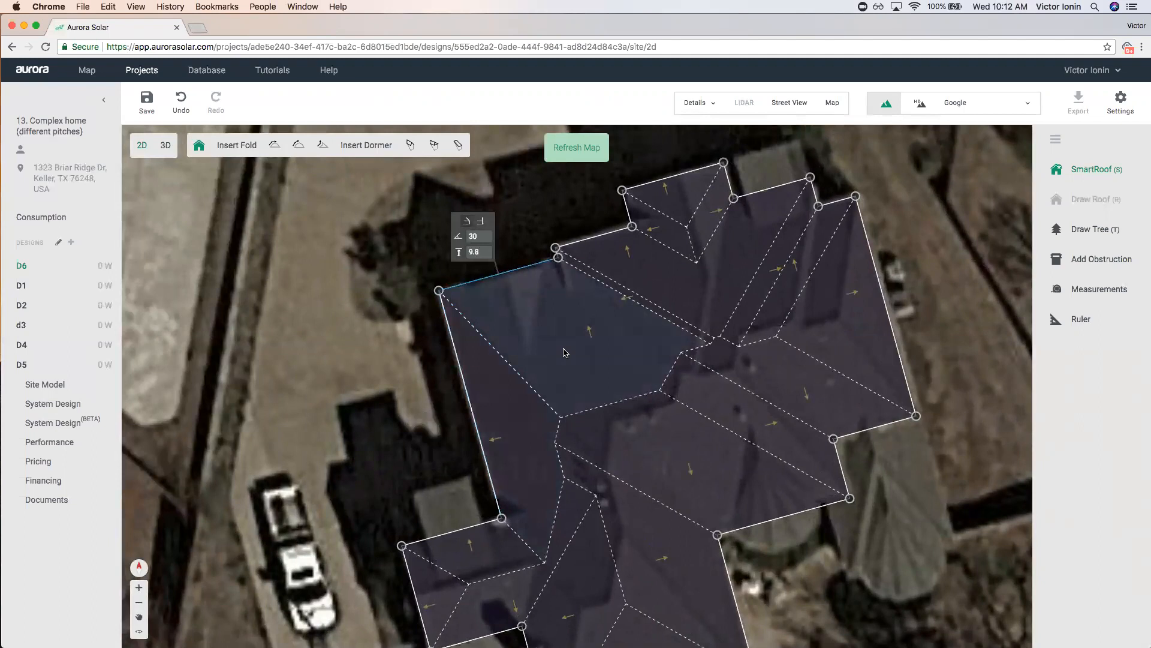
scroll(528, 413, "down", 2)
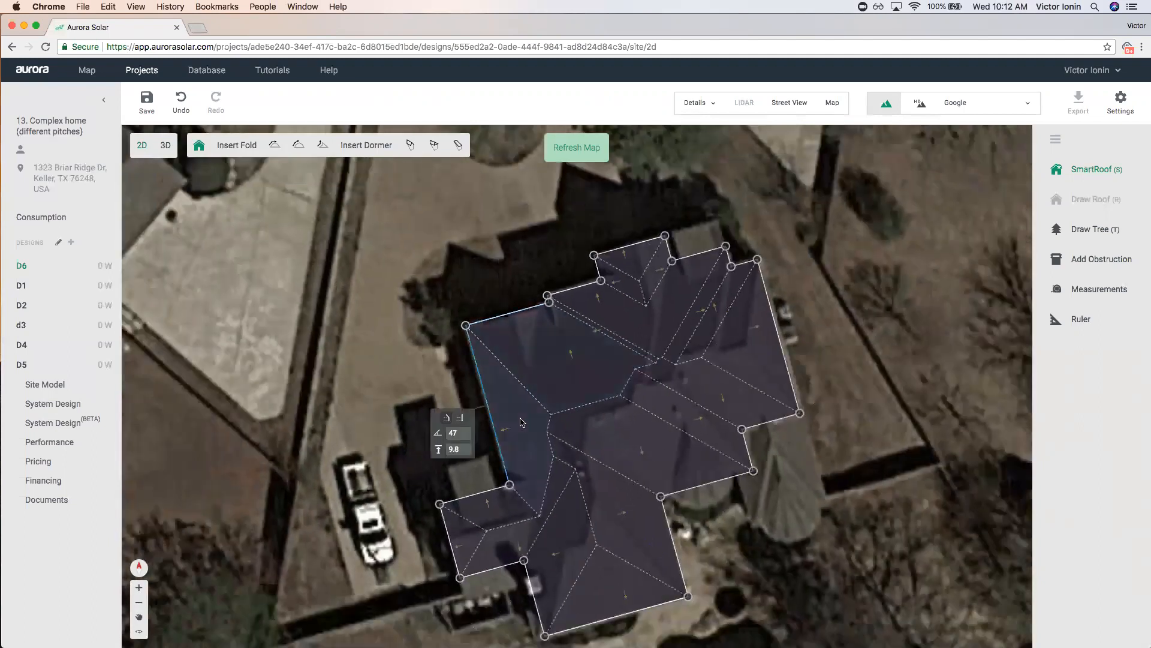
scroll(526, 420, "down", 2)
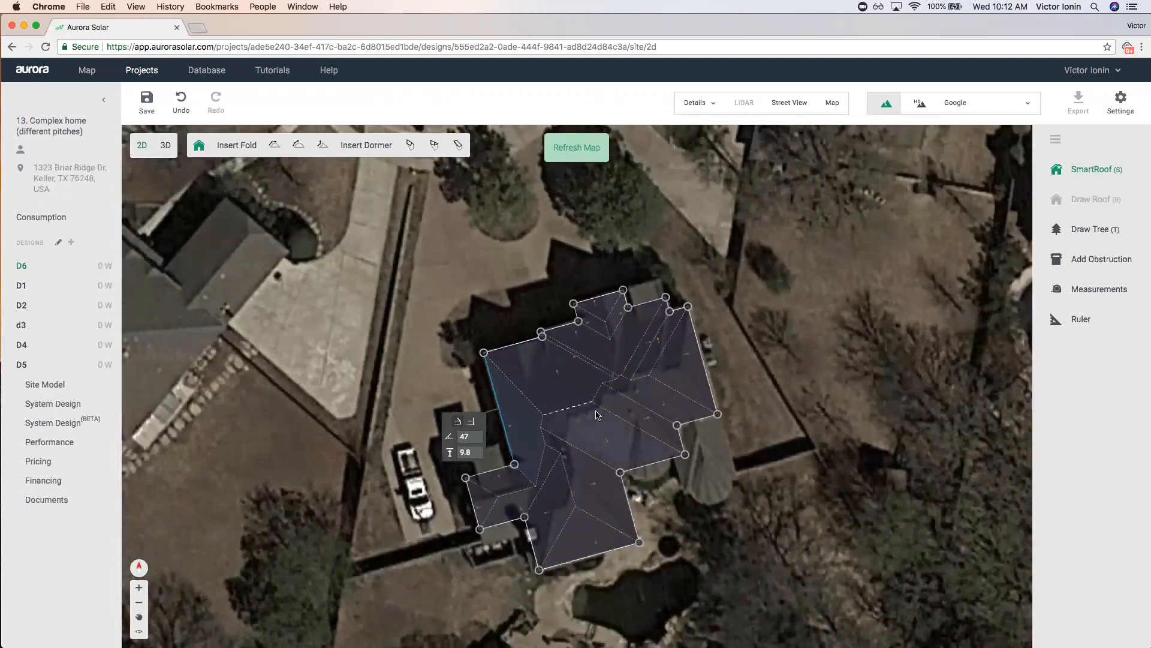
scroll(514, 422, "up", 3)
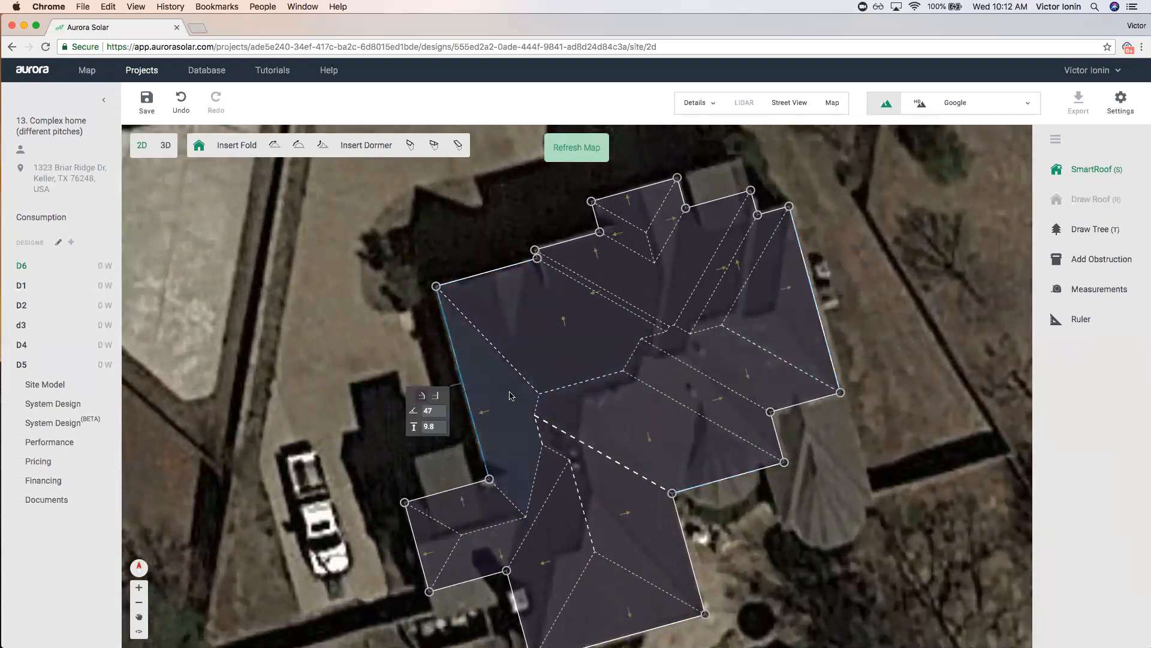
scroll(473, 393, "up", 2)
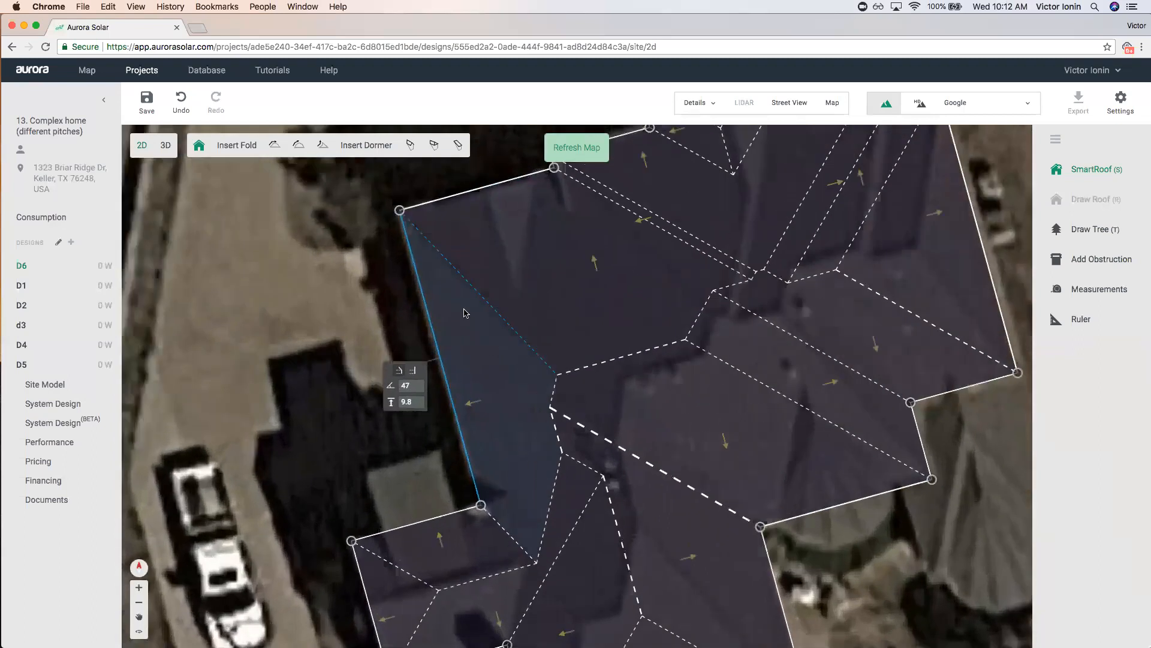
Set the bottom and lower-right roof faces to a 47 pitch.
double_click(408, 386)
key("super+c")
scroll(420, 390, "down", 4)
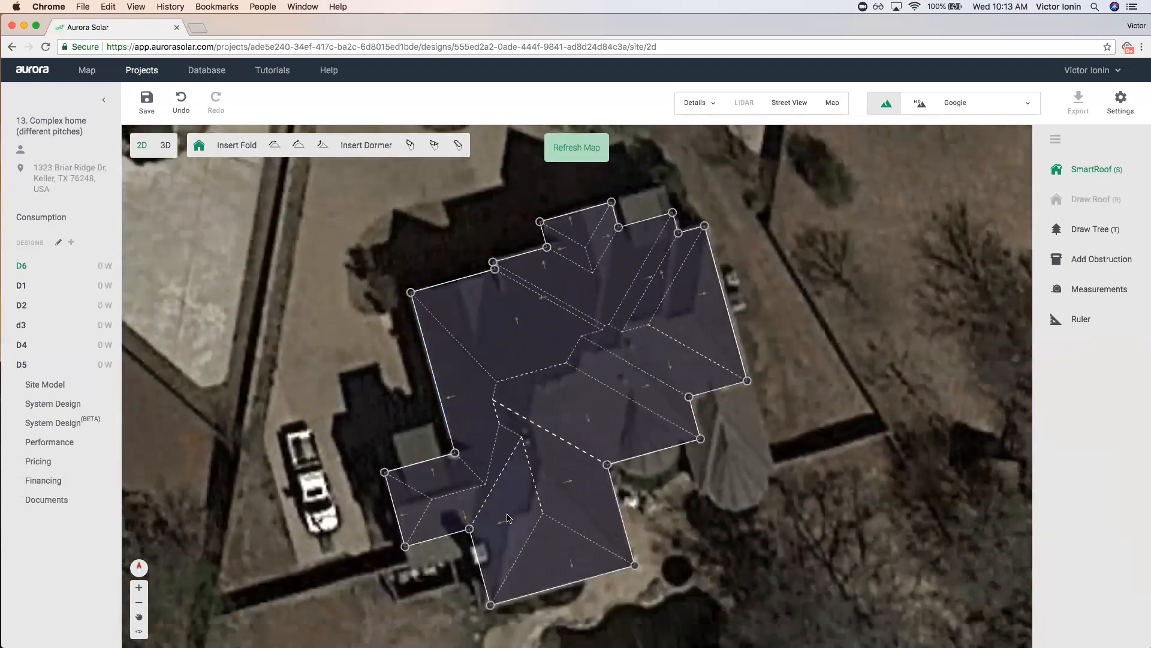
double_click(446, 594)
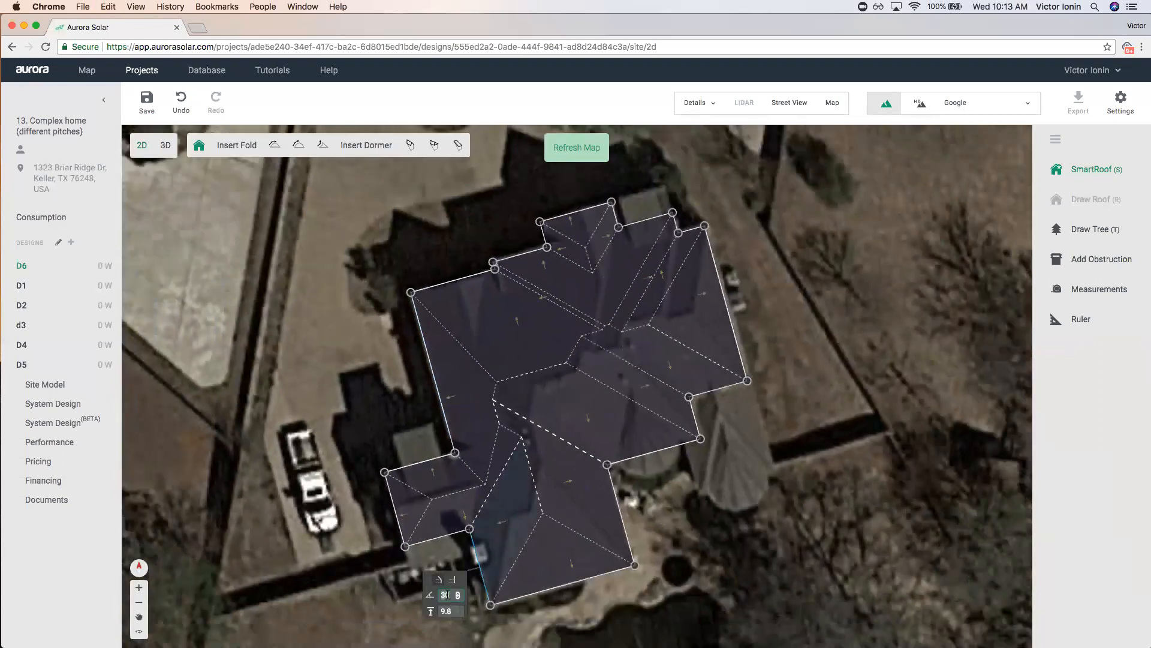
type("47")
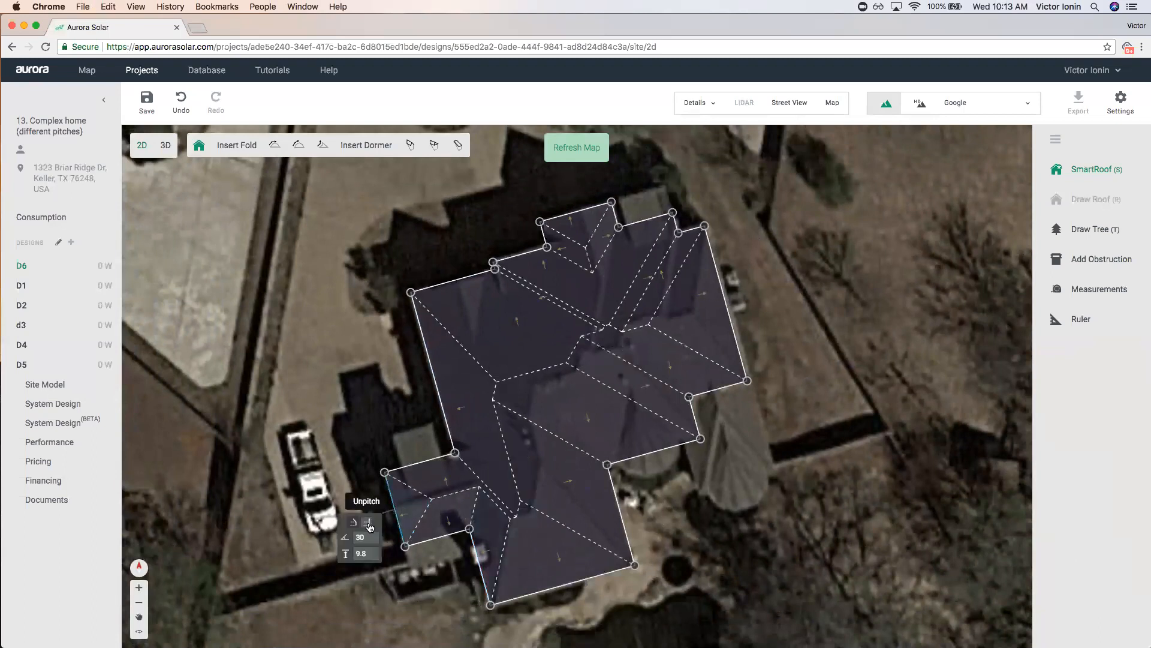
scroll(509, 552, "up", 1)
scroll(508, 552, "up", 2)
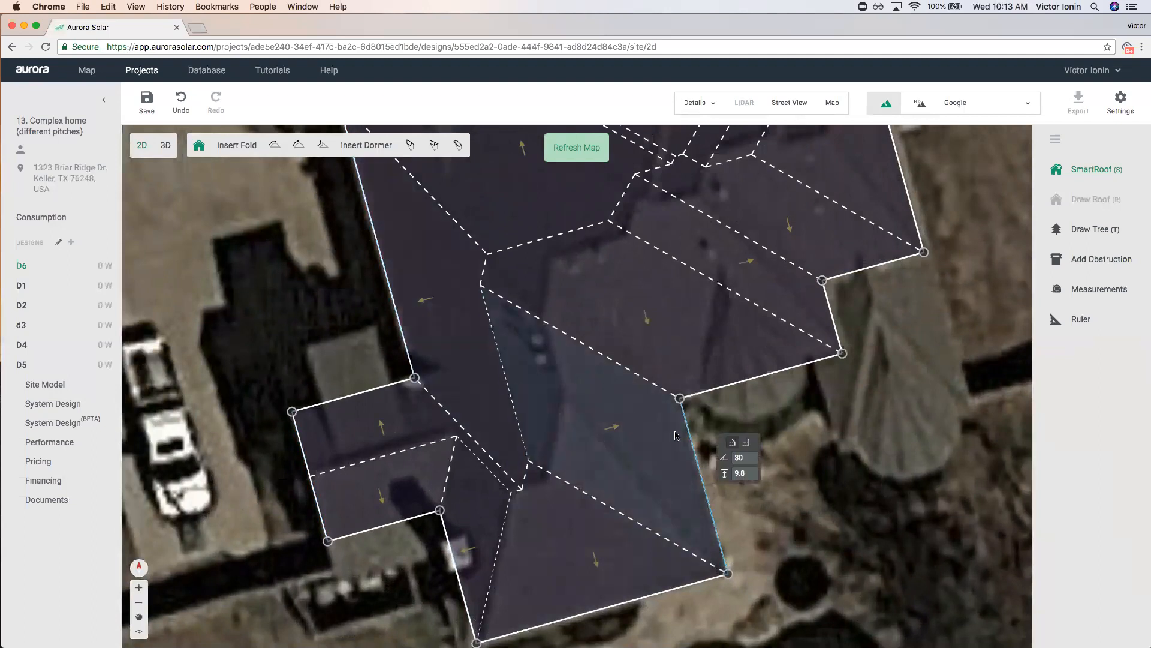
left_click(740, 457)
key("Return")
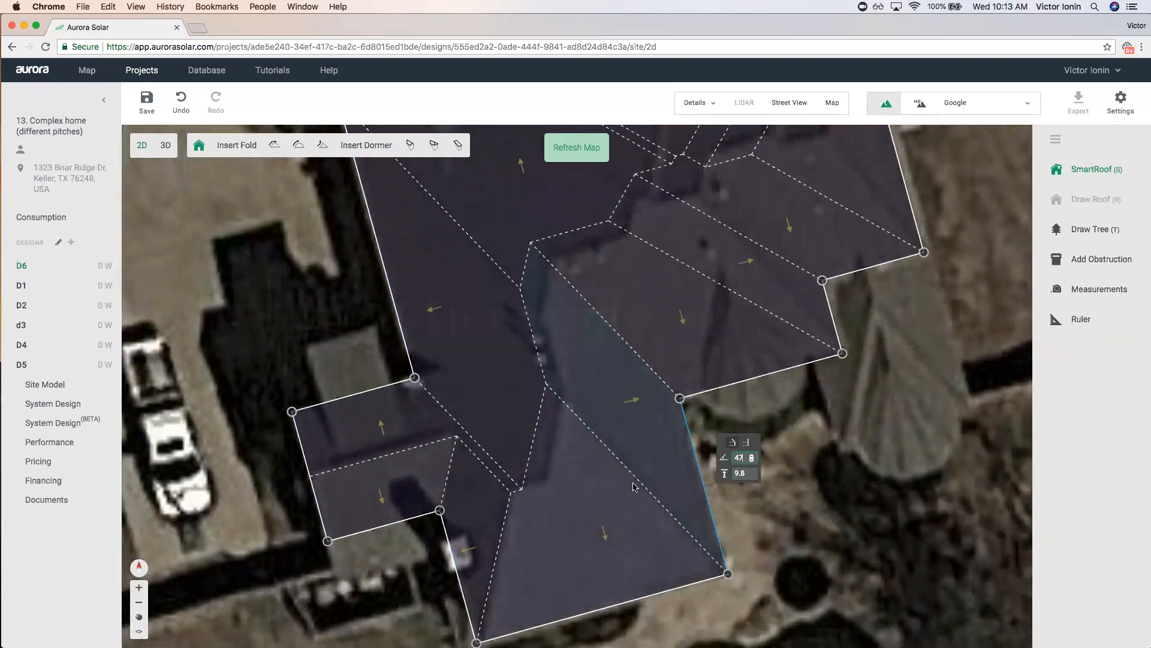
Set the right-hand face and the adjacent narrow face to a 47 pitch.
scroll(547, 337, "down", 1)
scroll(547, 337, "down", 6)
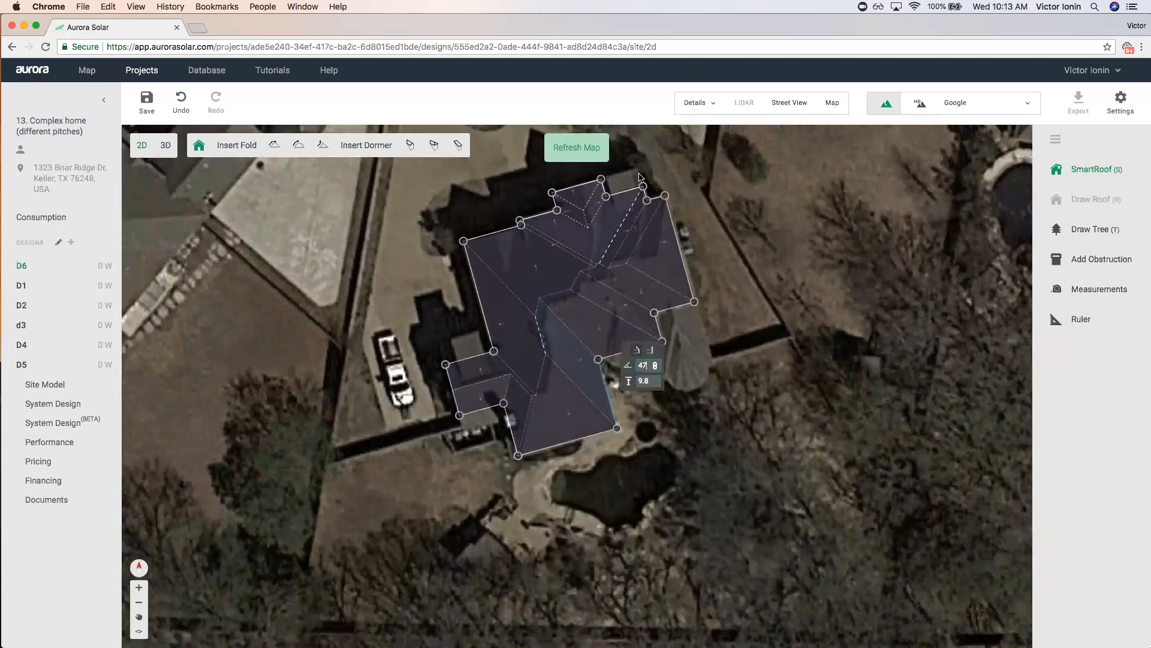
scroll(657, 265, "up", 5)
left_click(662, 284)
double_click(751, 267)
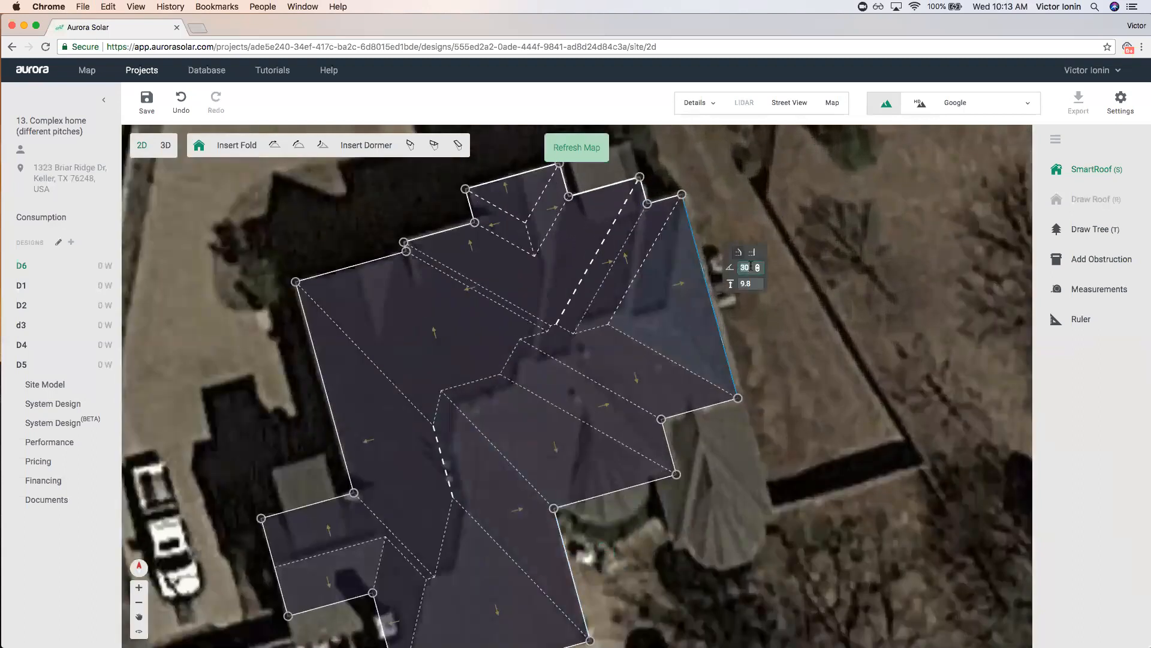
key("Return")
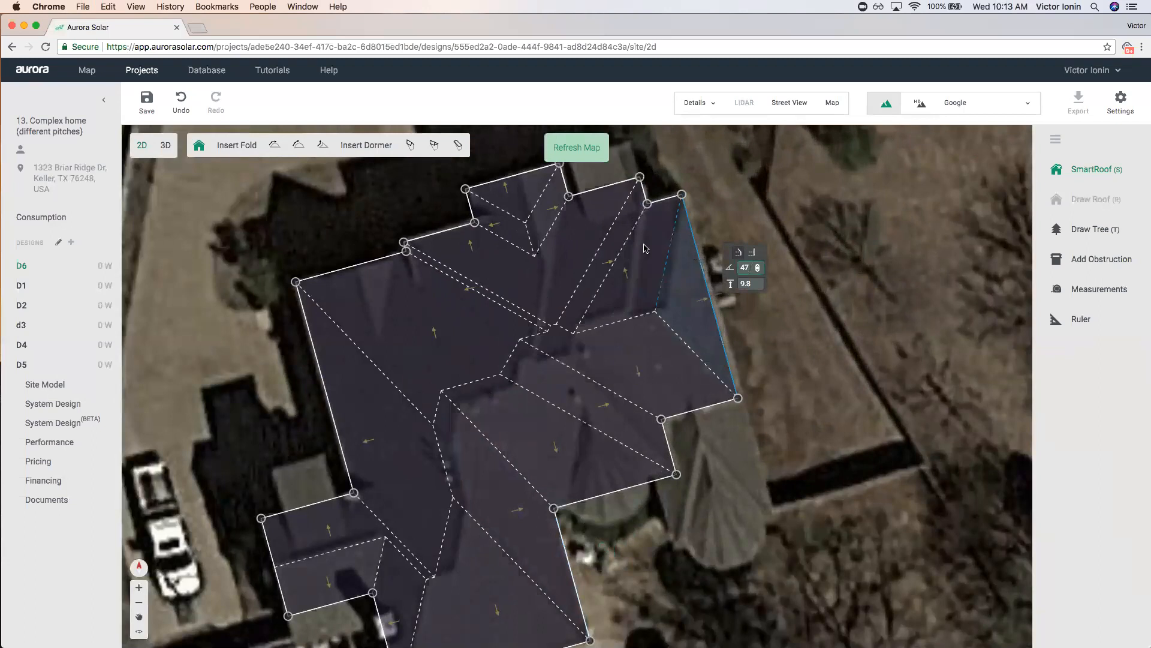
left_click(616, 240)
type("47")
key("Return")
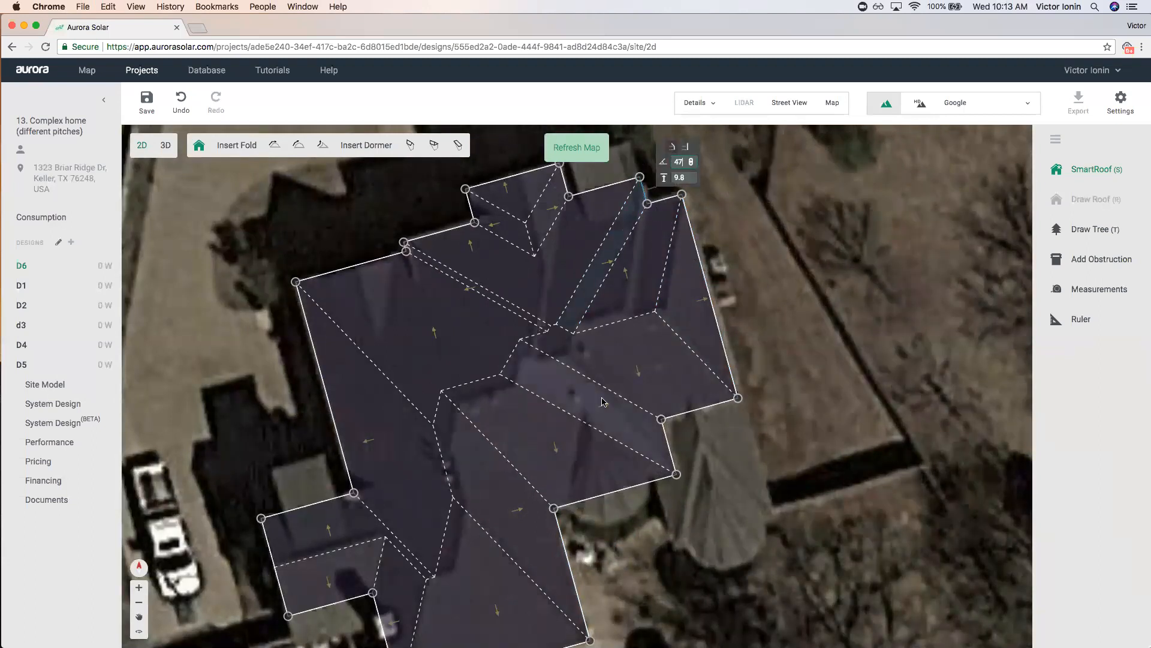
Give the lower face a 47 pitch and return the small upper face to 30.
left_click(607, 404)
key("Return")
left_click(555, 208)
left_click_drag(604, 152, 591, 155)
key("super+v")
key("Return")
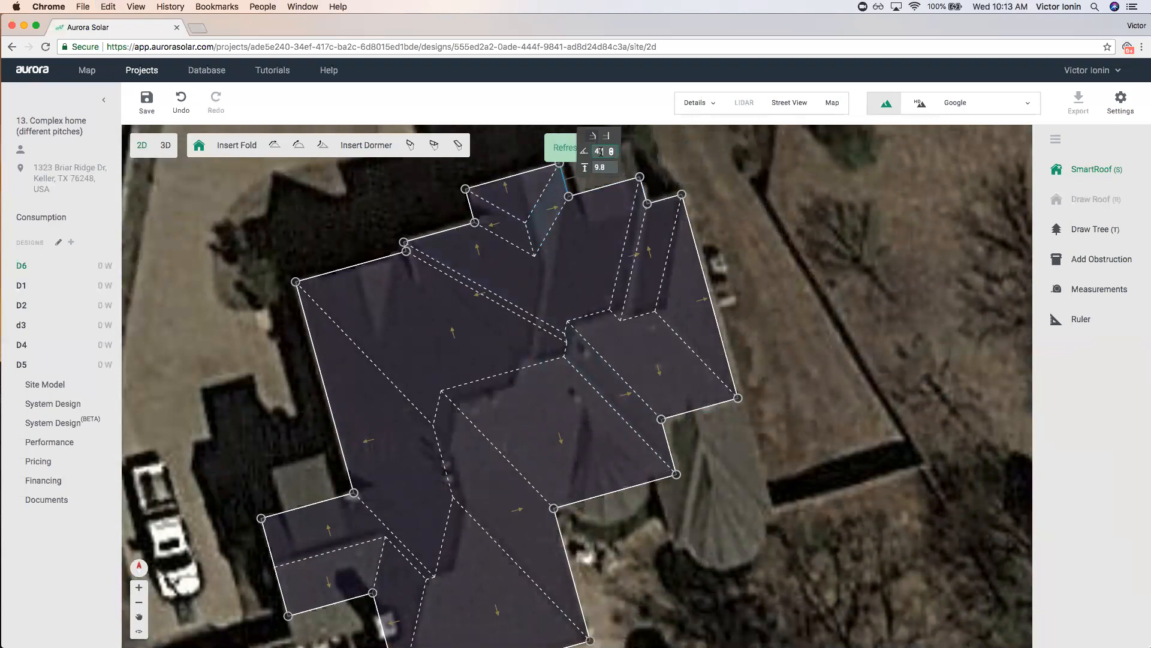
Paste a 47 pitch into the upper-left roof face.
left_click(511, 231)
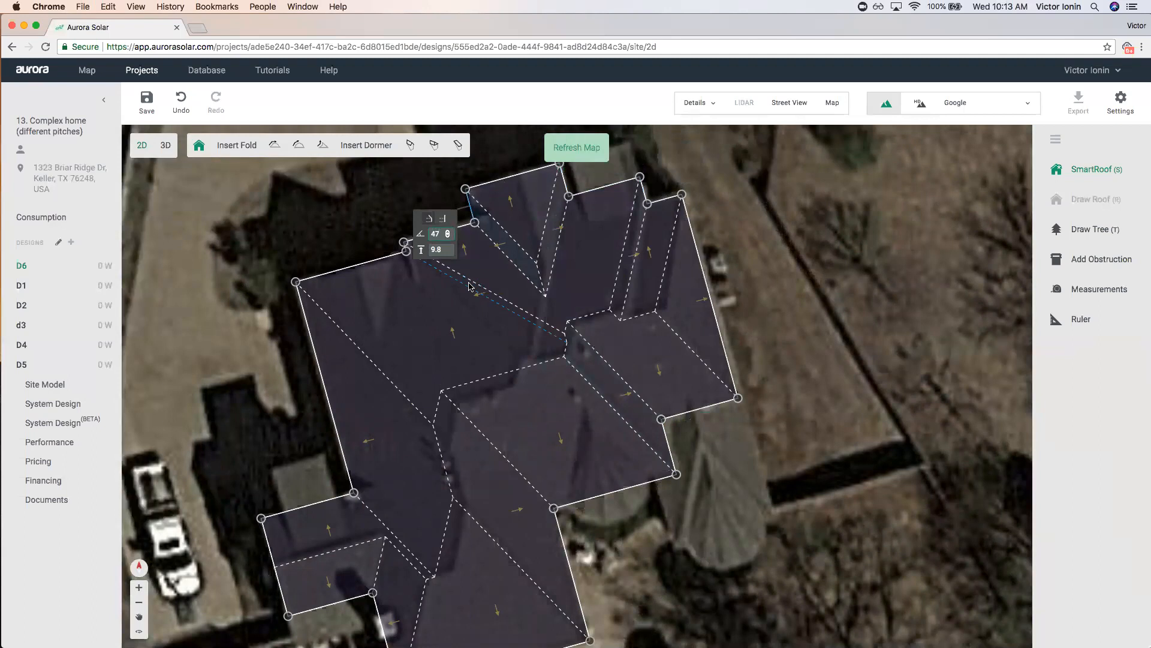
scroll(470, 285, "up", 4)
scroll(470, 283, "down", 3)
double_click(340, 257)
key("super+v")
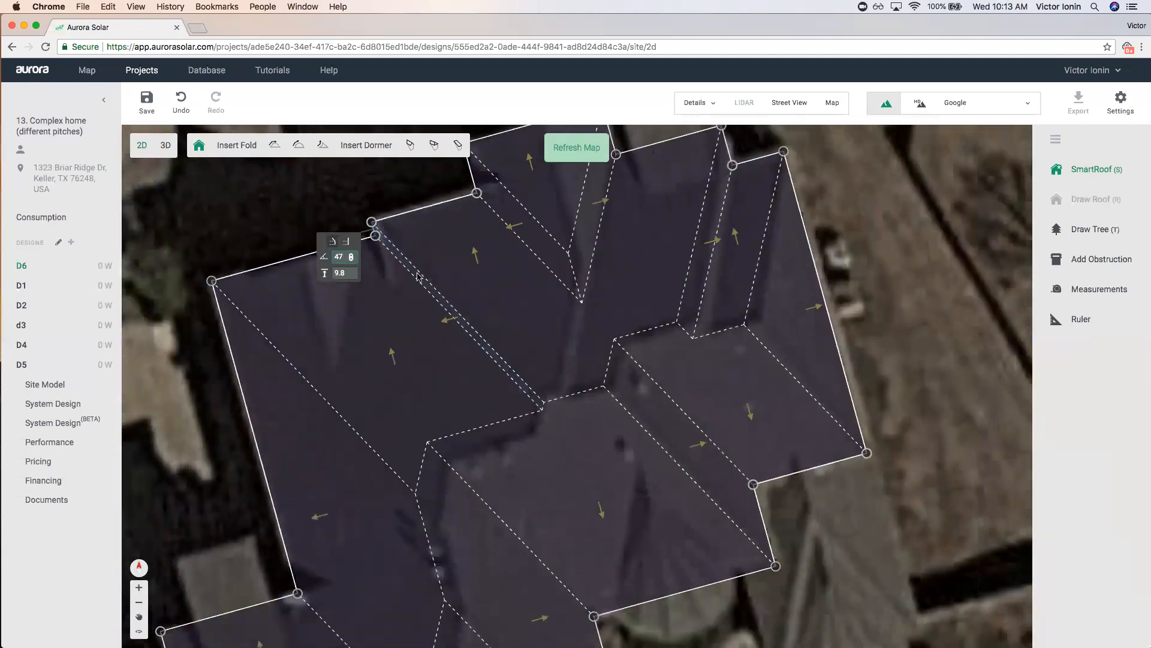
scroll(707, 277, "down", 3)
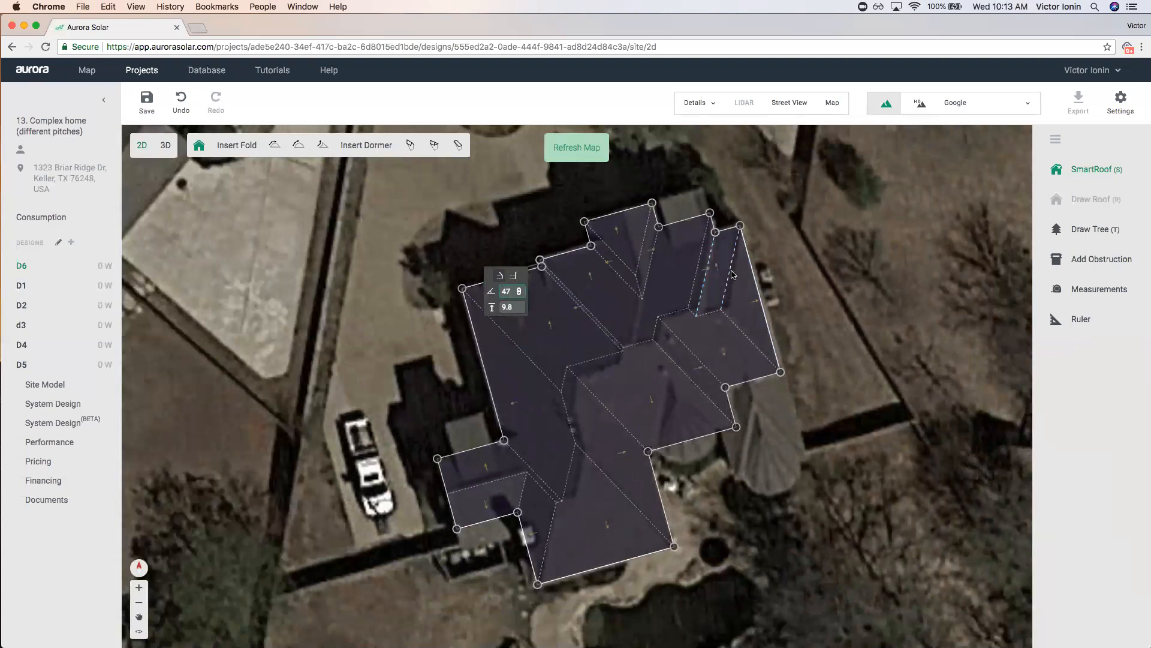
scroll(726, 273, "down", 1)
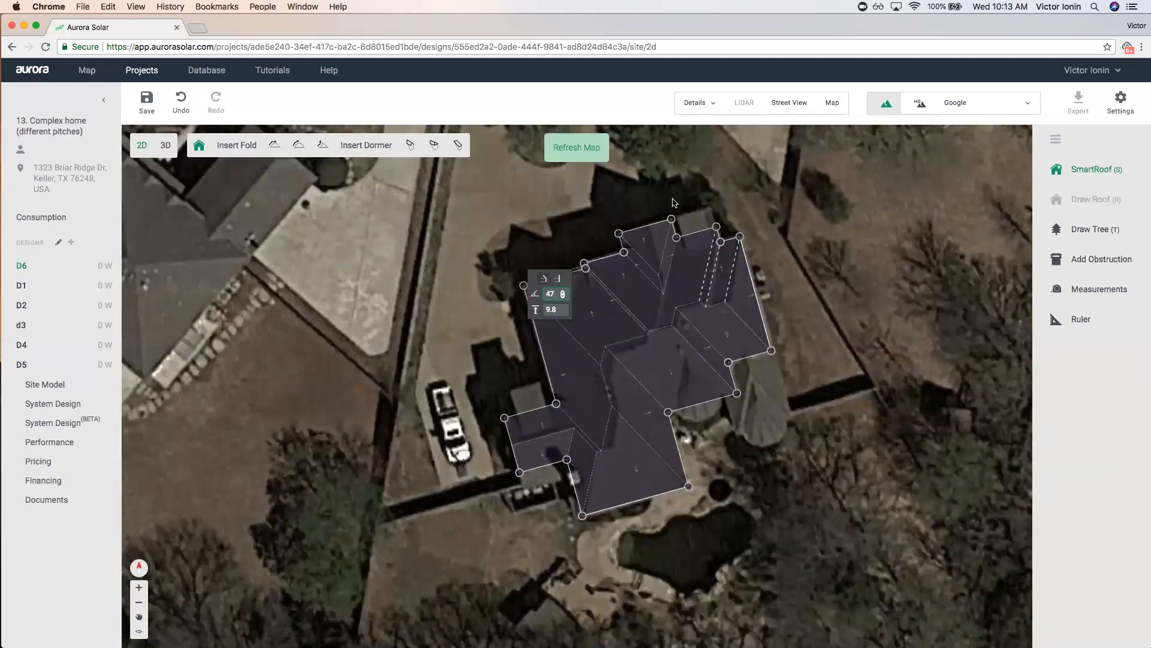
scroll(671, 203, "up", 4)
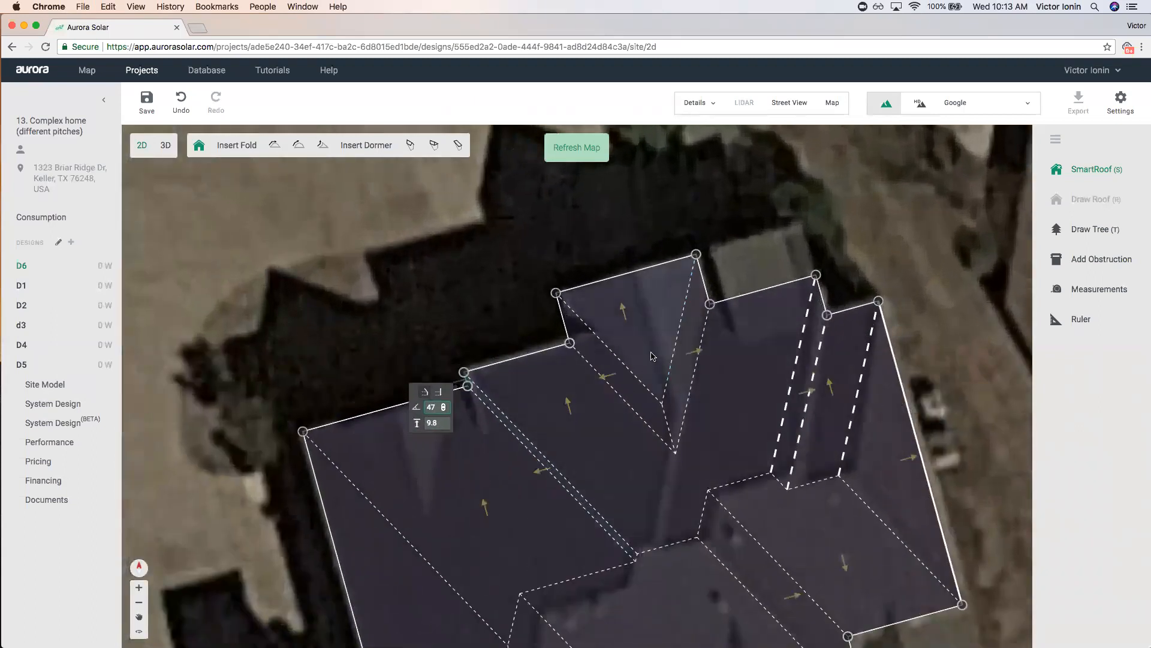
Unpitch the top triangular face into a gable and realign the upper wing's edges with the imagery.
left_click(677, 305)
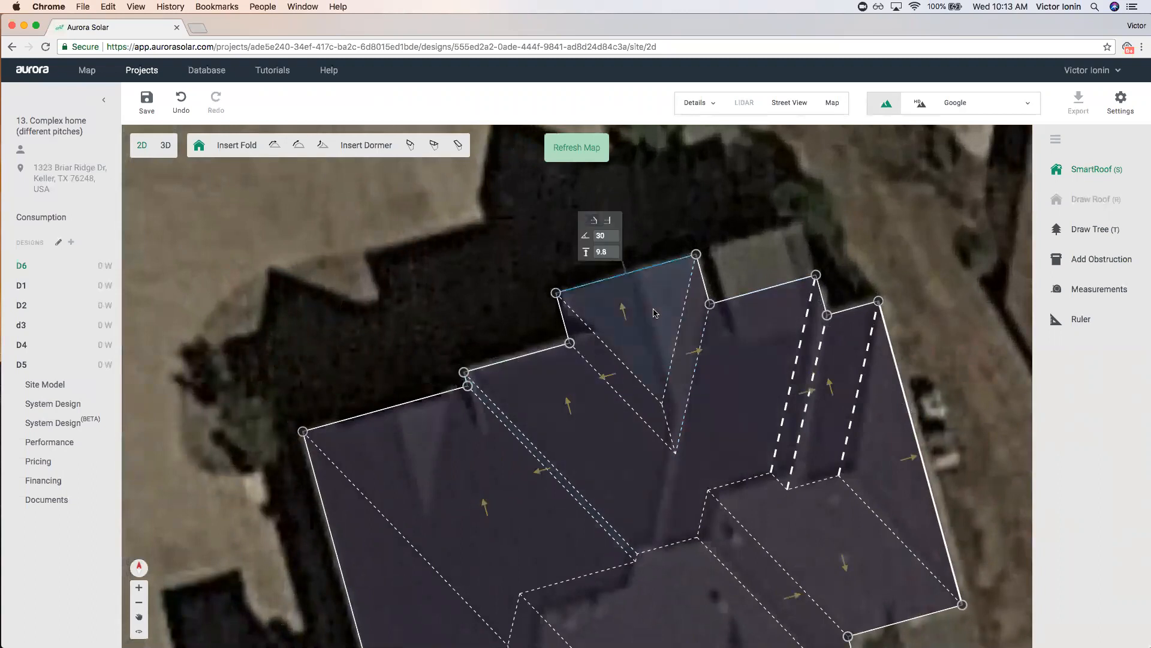
left_click(611, 224)
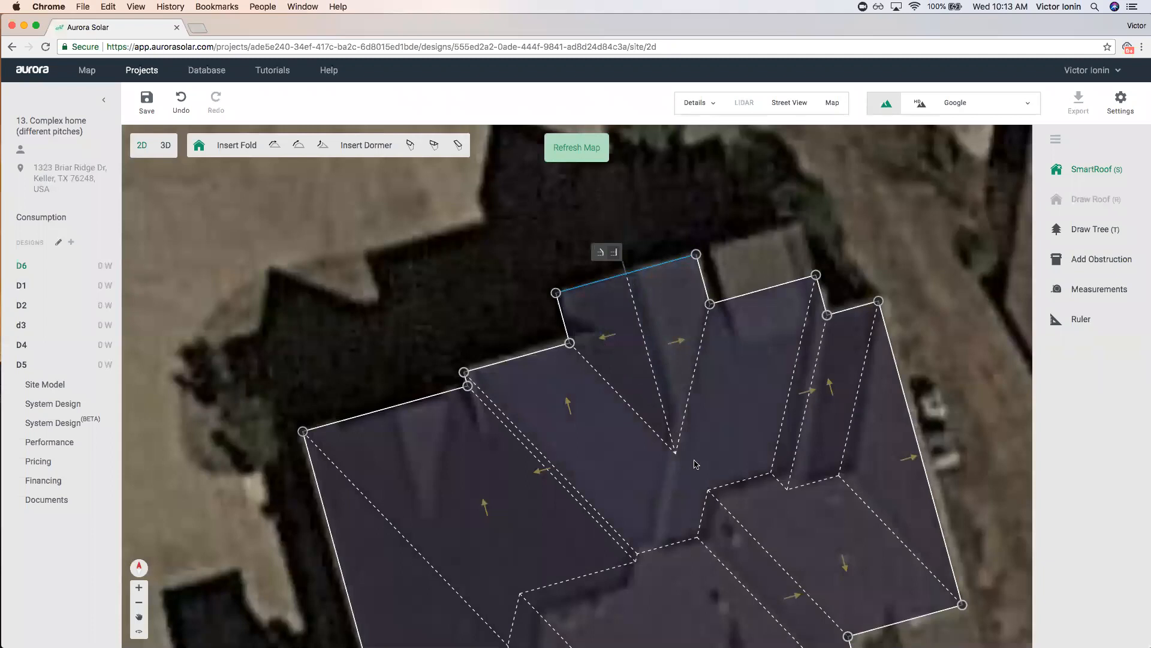
left_click(741, 297)
left_click_drag(741, 298, 740, 283)
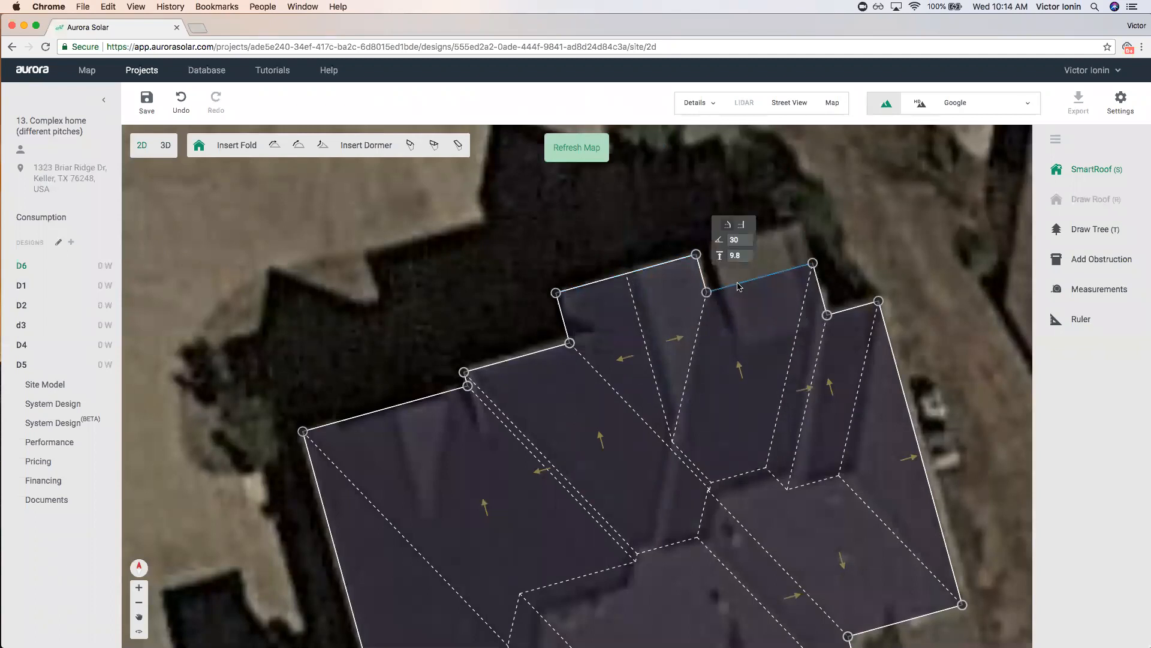
left_click(534, 352)
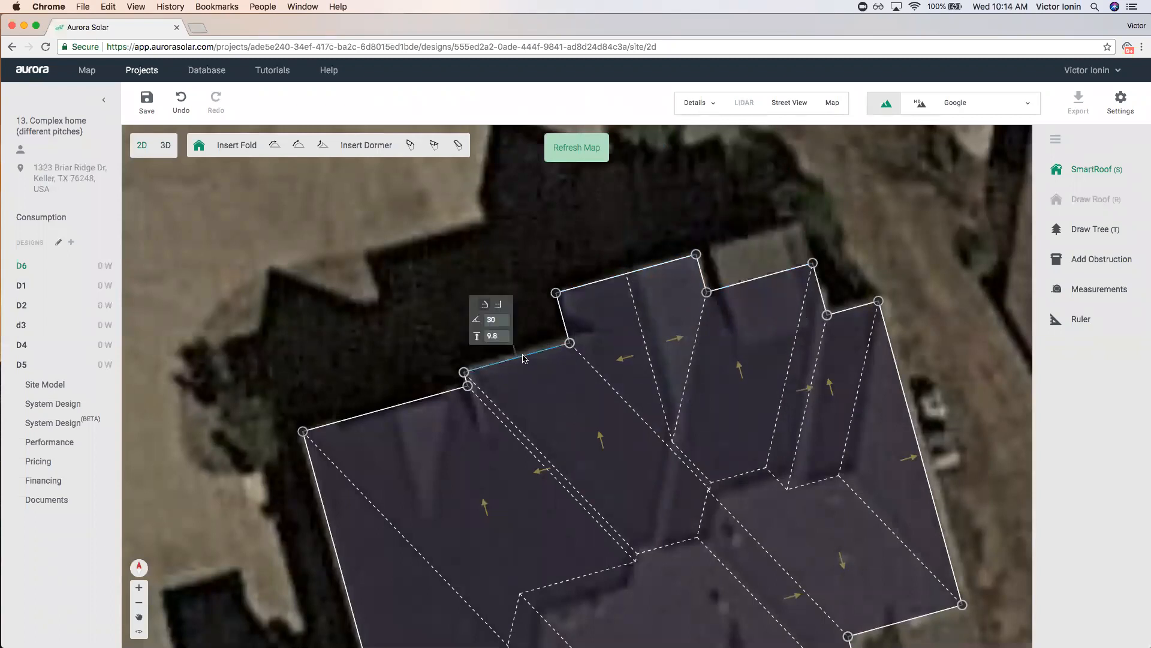
left_click_drag(733, 286, 737, 313)
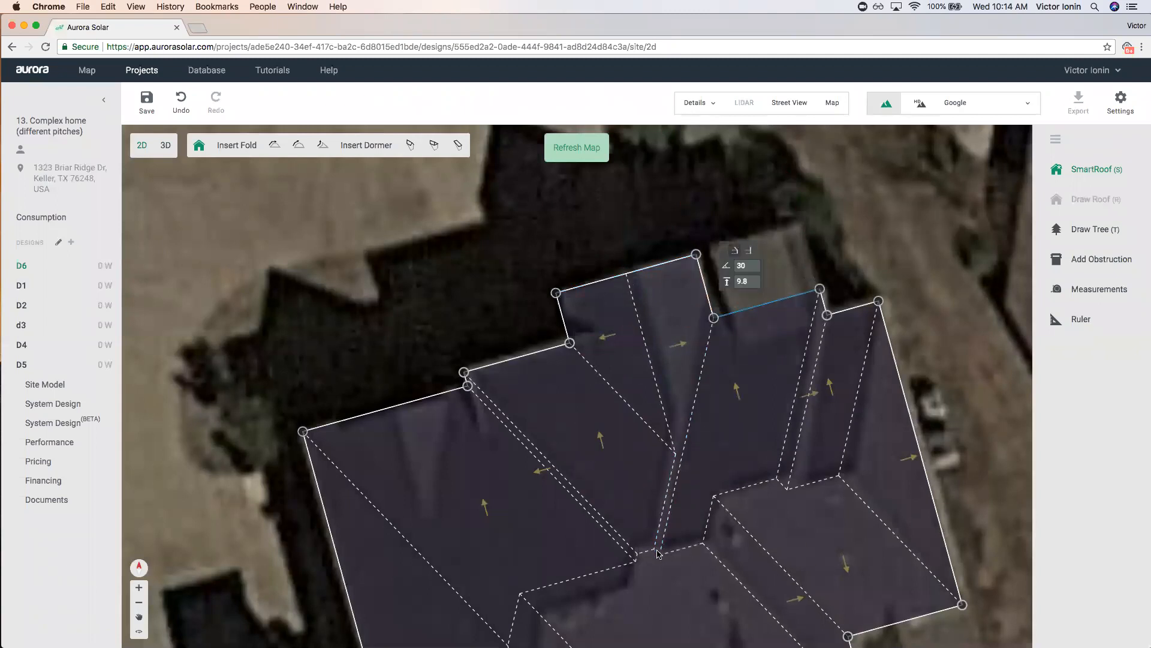
Check the large left face's 47° pitch and 9.8 ft edge height, then show the Google map.
left_click(519, 357)
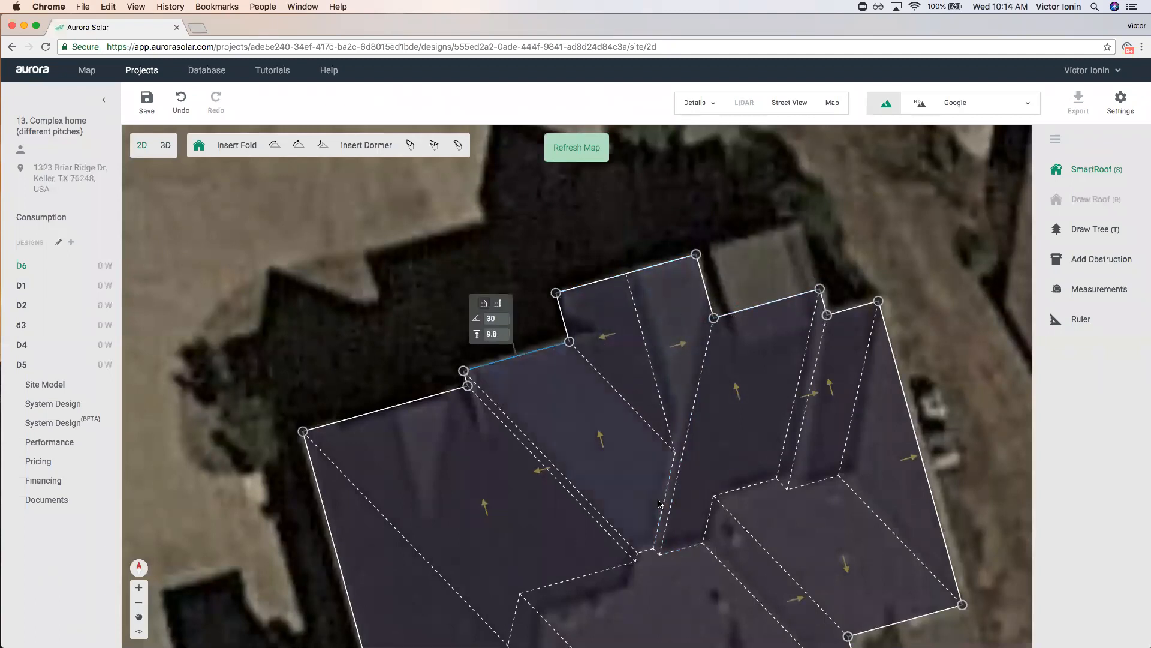
scroll(738, 288, "down", 3)
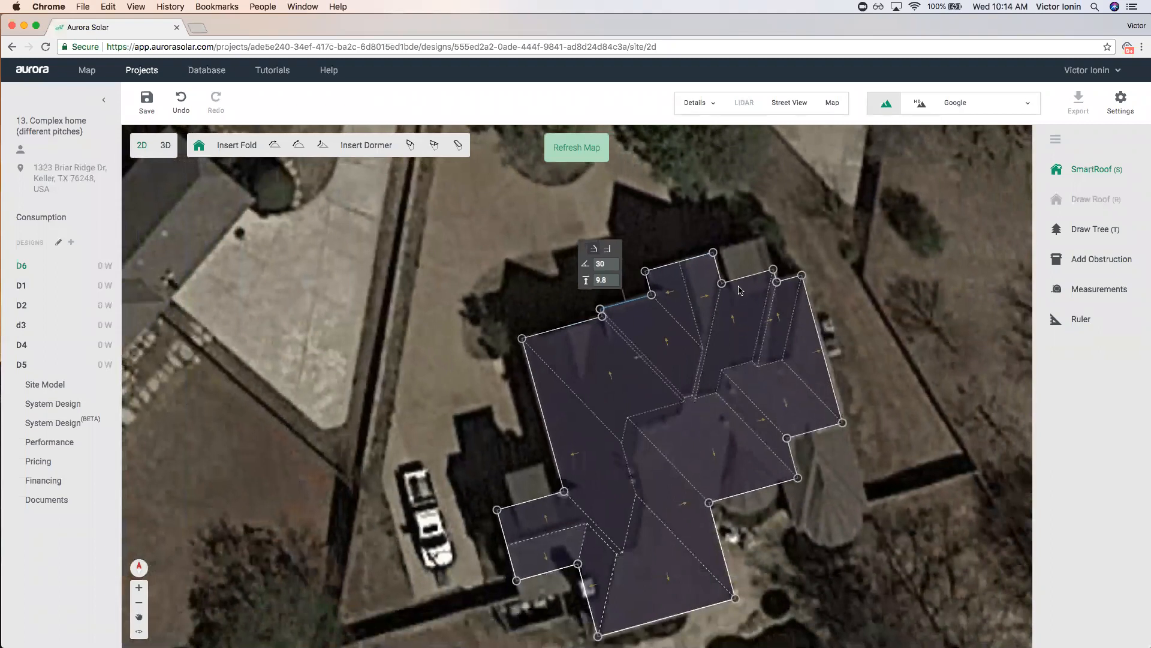
scroll(741, 291, "down", 2)
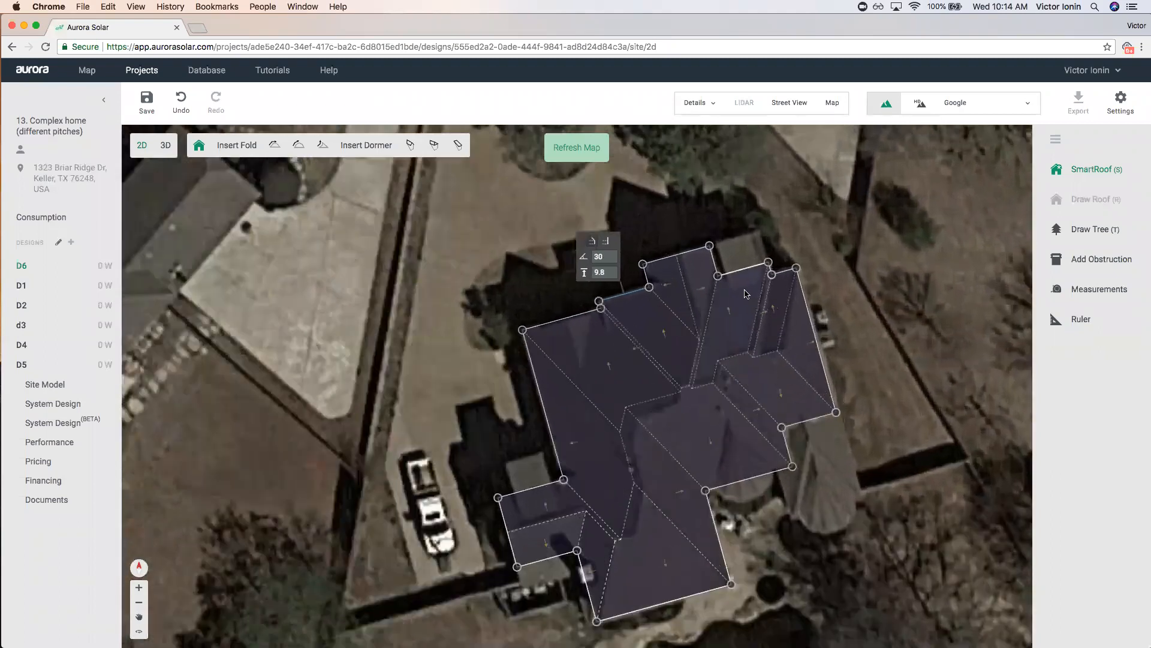
left_click(455, 398)
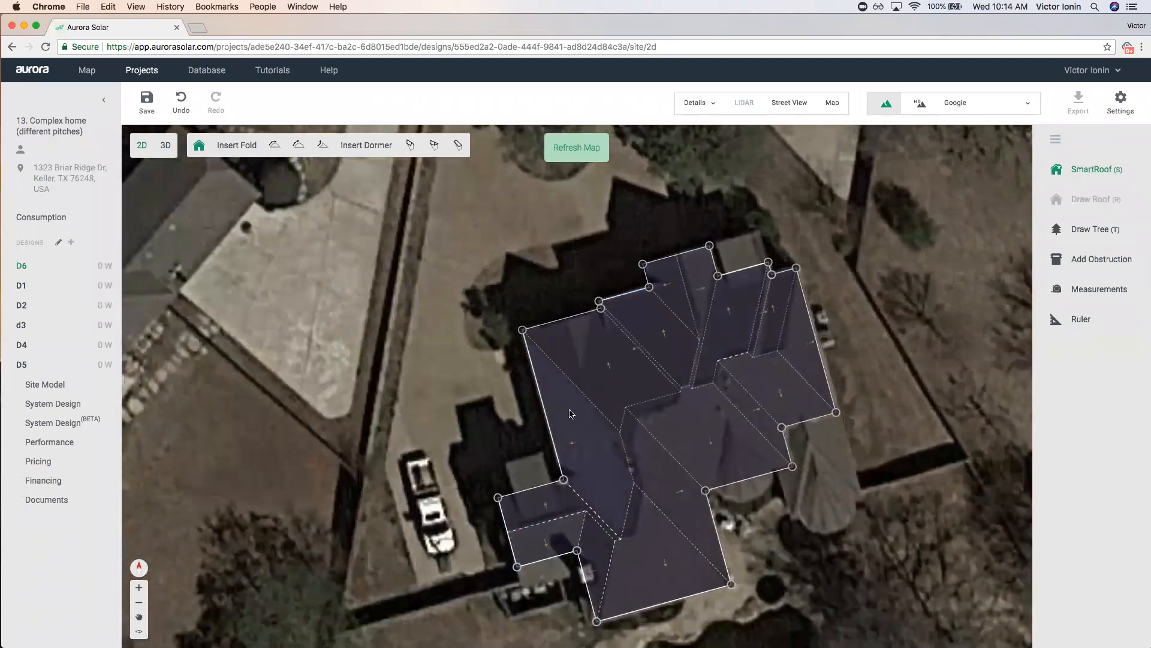
left_click(570, 414)
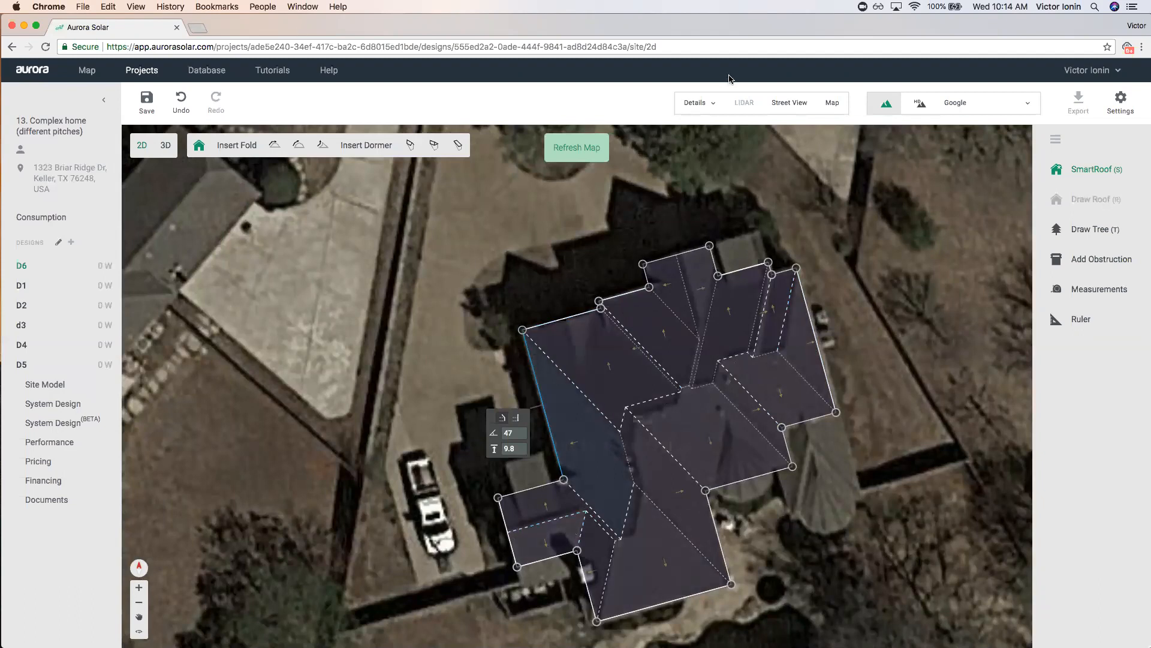
left_click(832, 102)
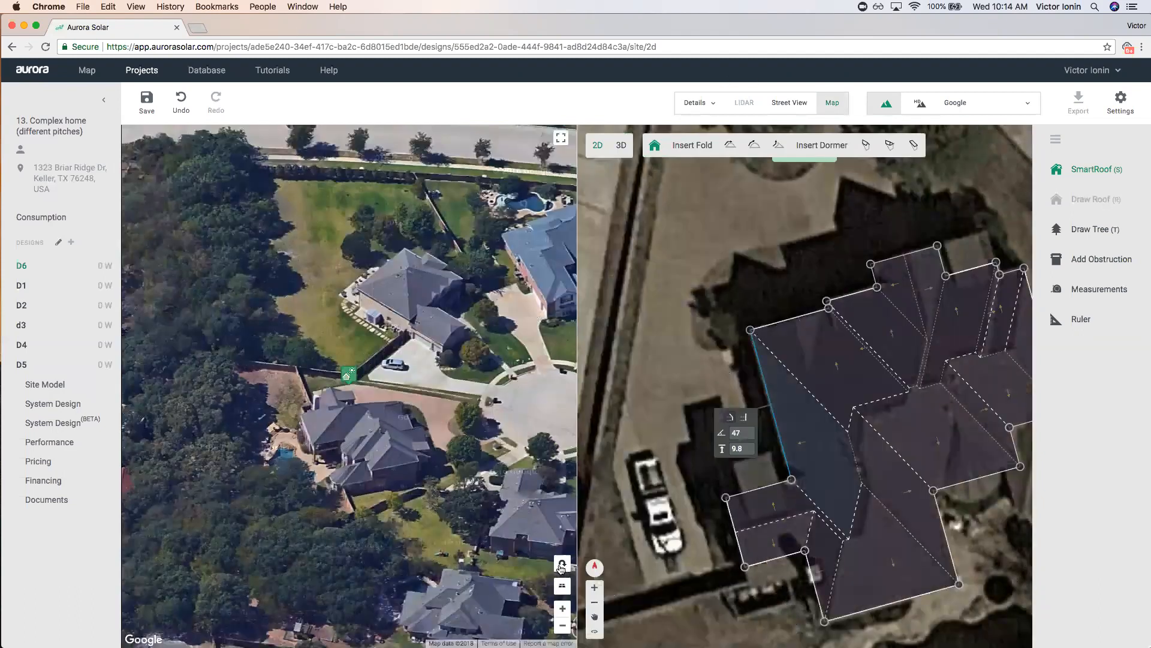
Turn the Google oblique map to a new heading and rotate the 2D roof view.
left_click(562, 564)
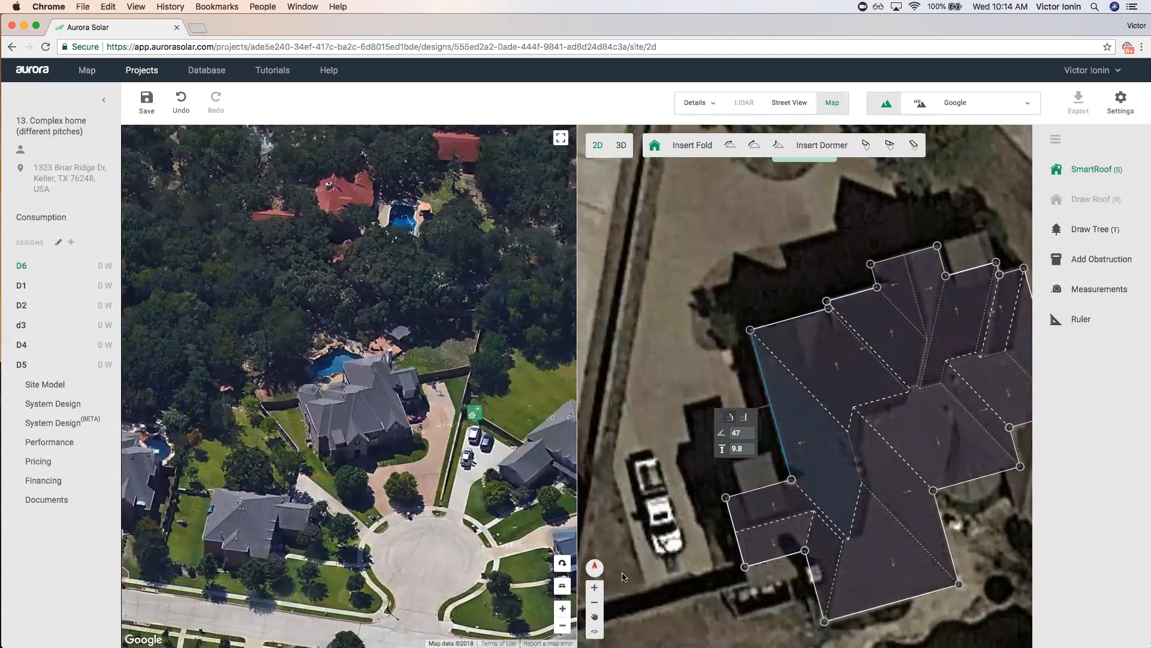
left_click(595, 631)
left_click_drag(652, 370, 932, 403)
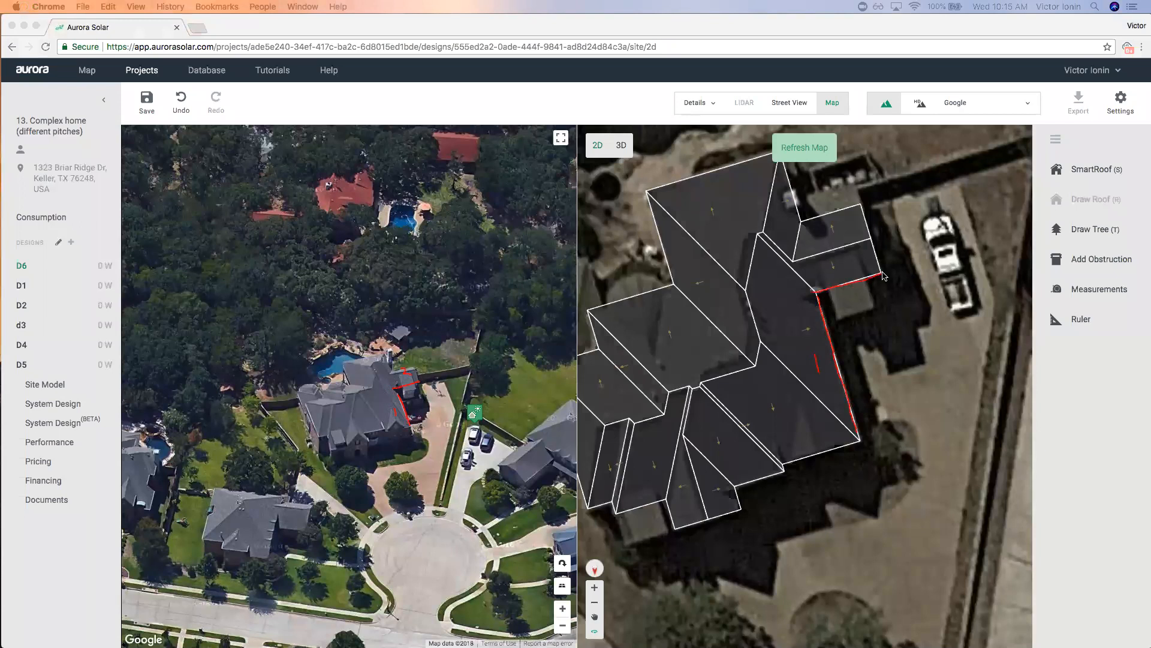
Hide the oblique map and turn the roof view slightly clockwise.
left_click_drag(841, 263, 855, 273)
left_click(757, 296)
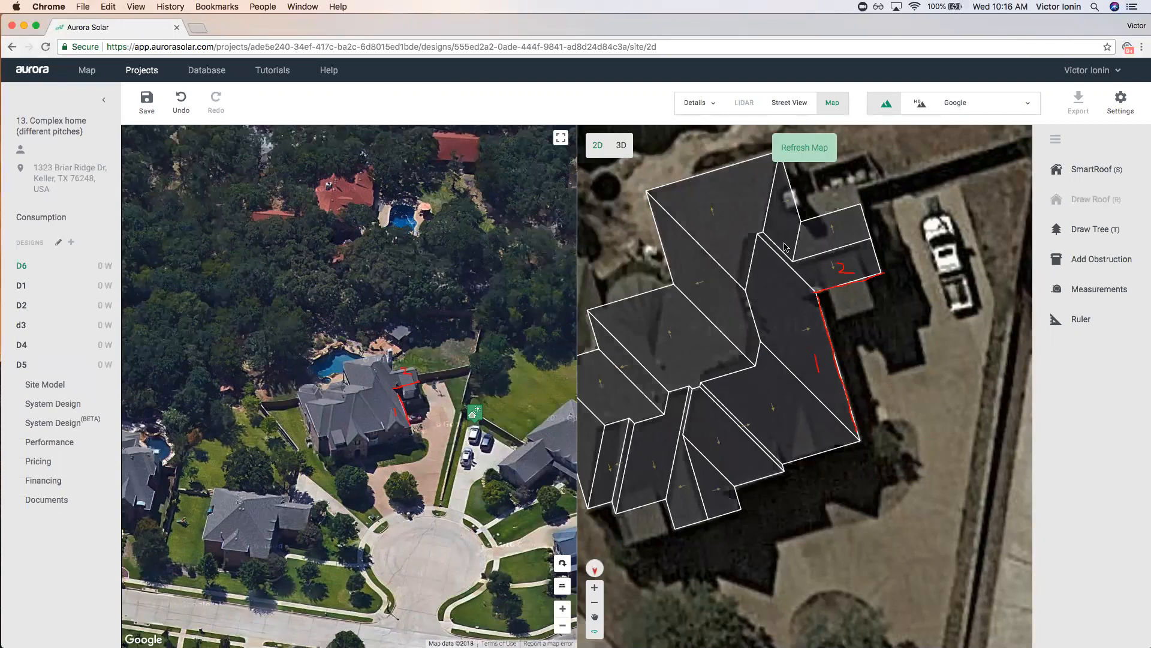
left_click(833, 103)
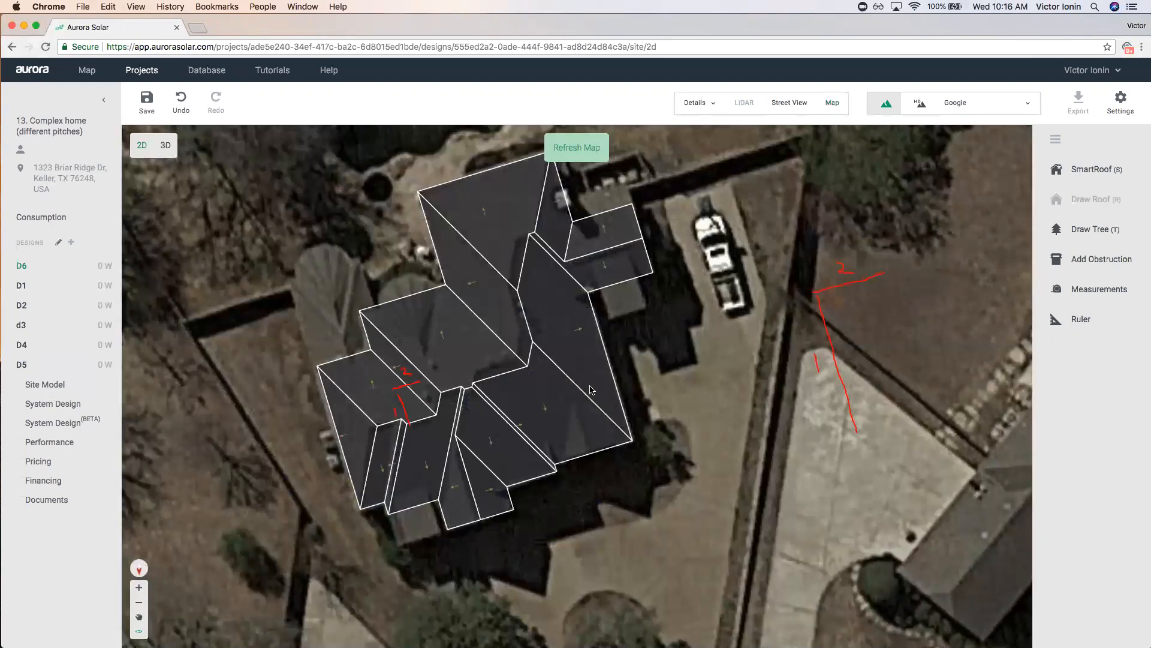
left_click_drag(660, 407, 653, 409)
left_click(138, 630)
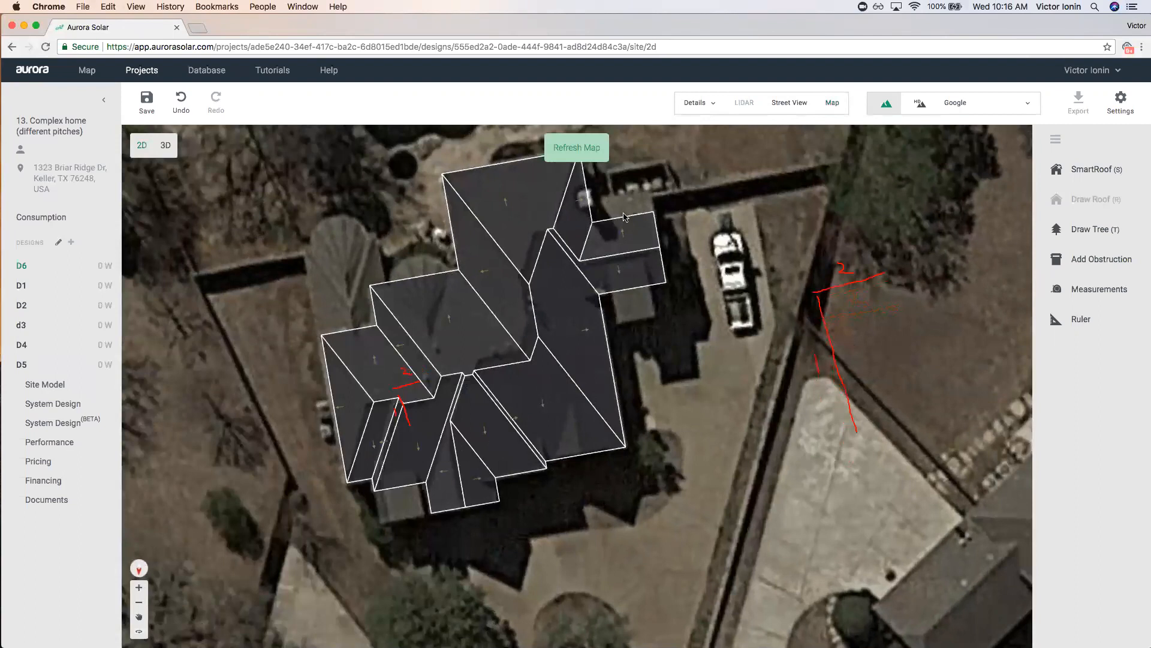
Show the oblique map again, pan it back to the house, and open the D6 roof for editing.
left_click(832, 102)
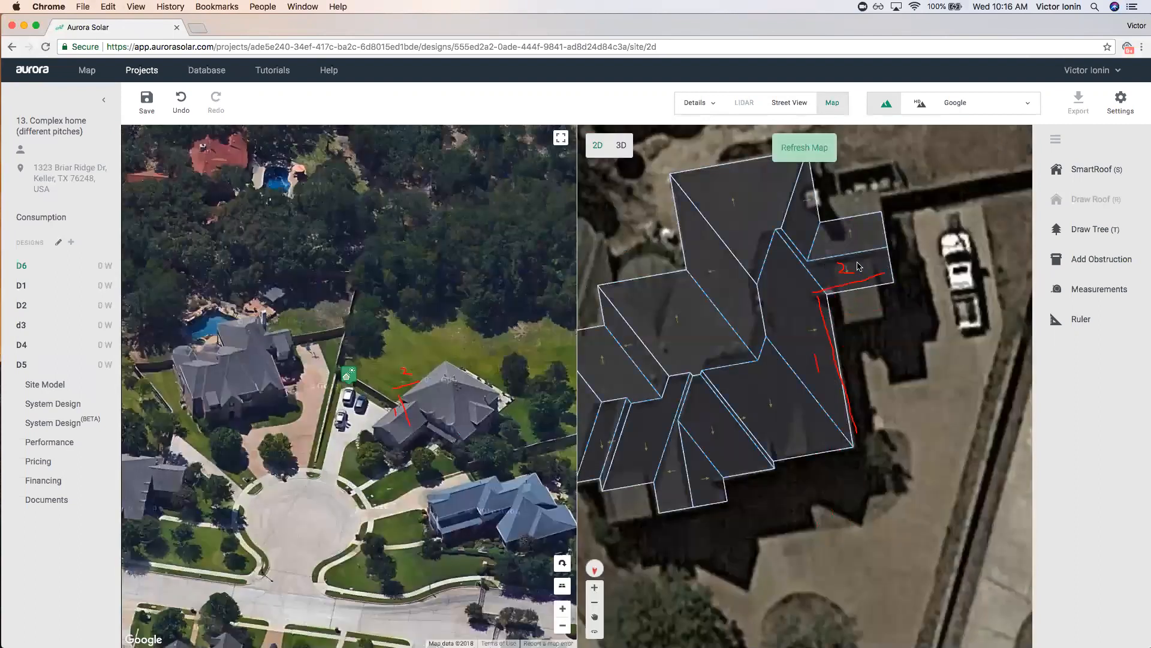
left_click_drag(467, 403, 518, 423)
mouse_move(357, 293)
left_mouse_down()
mouse_move(426, 342)
mouse_move(427, 313)
left_mouse_up()
left_click(848, 276)
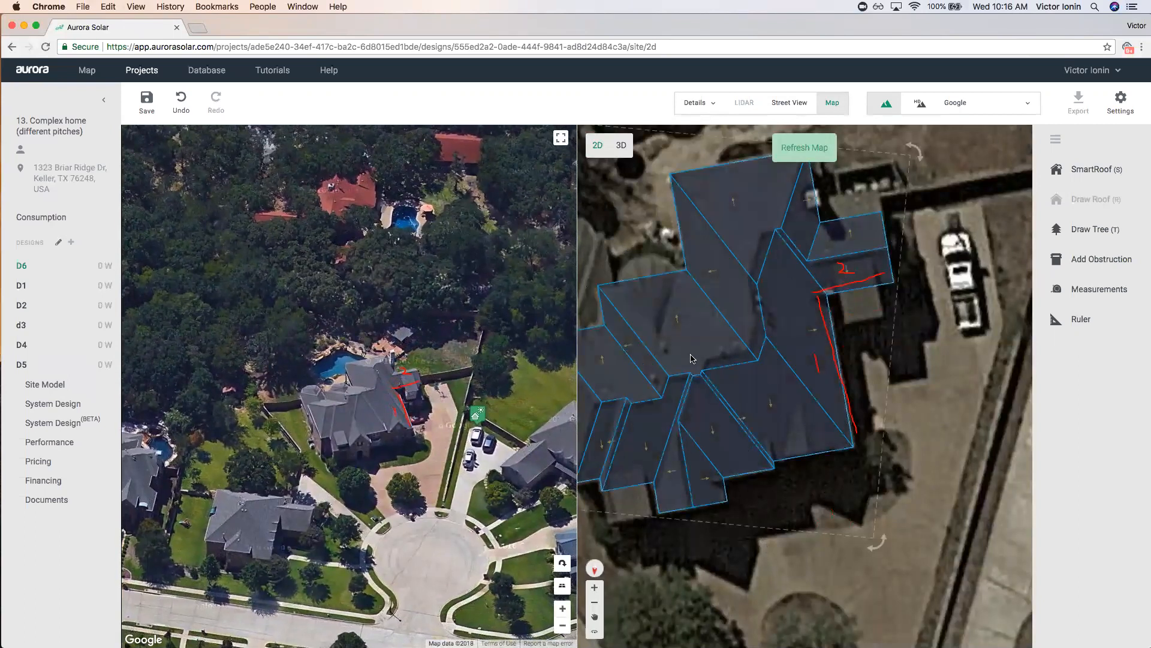
double_click(715, 355)
scroll(726, 346, "down", 3)
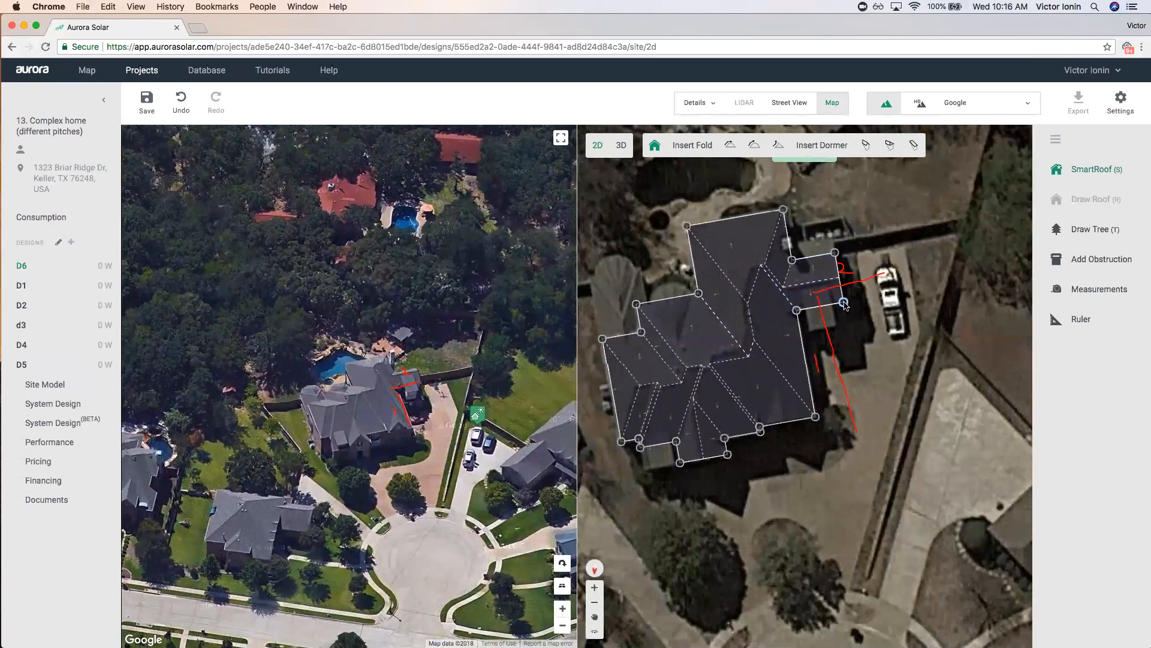
Zoom in and lower the small section's 30°-pitched eave edge height from 10 to 9.
scroll(825, 285, "up", 5)
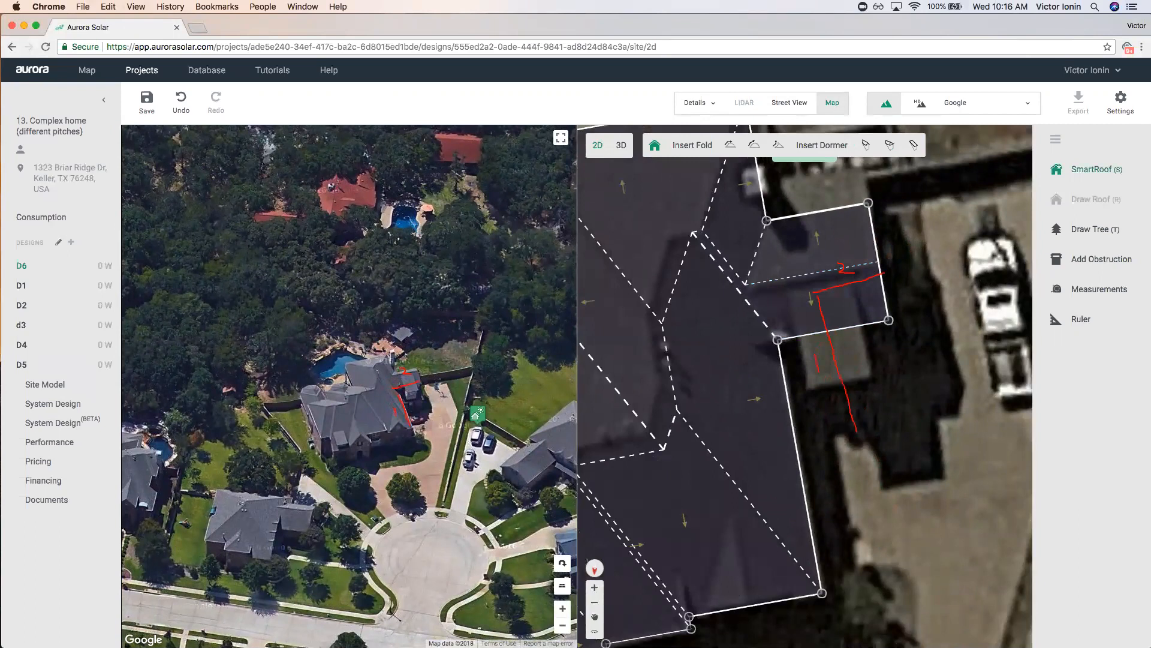
left_click(848, 526)
mouse_move(836, 246)
left_mouse_down()
mouse_move(826, 365)
mouse_move(806, 387)
left_mouse_up()
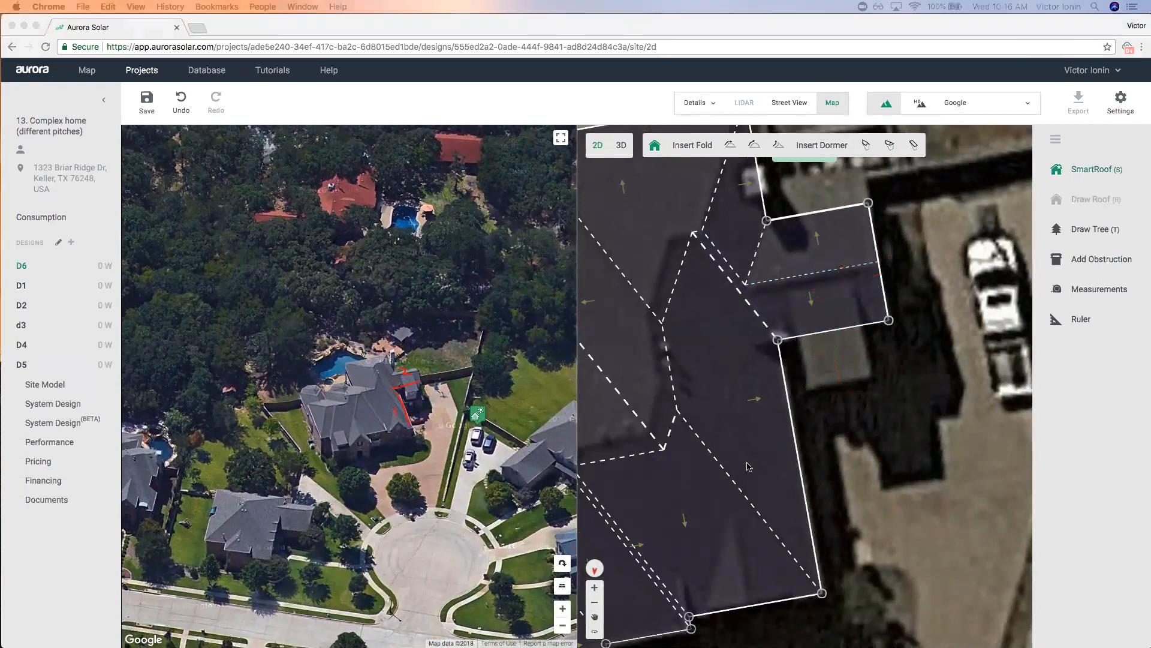
left_click(791, 310)
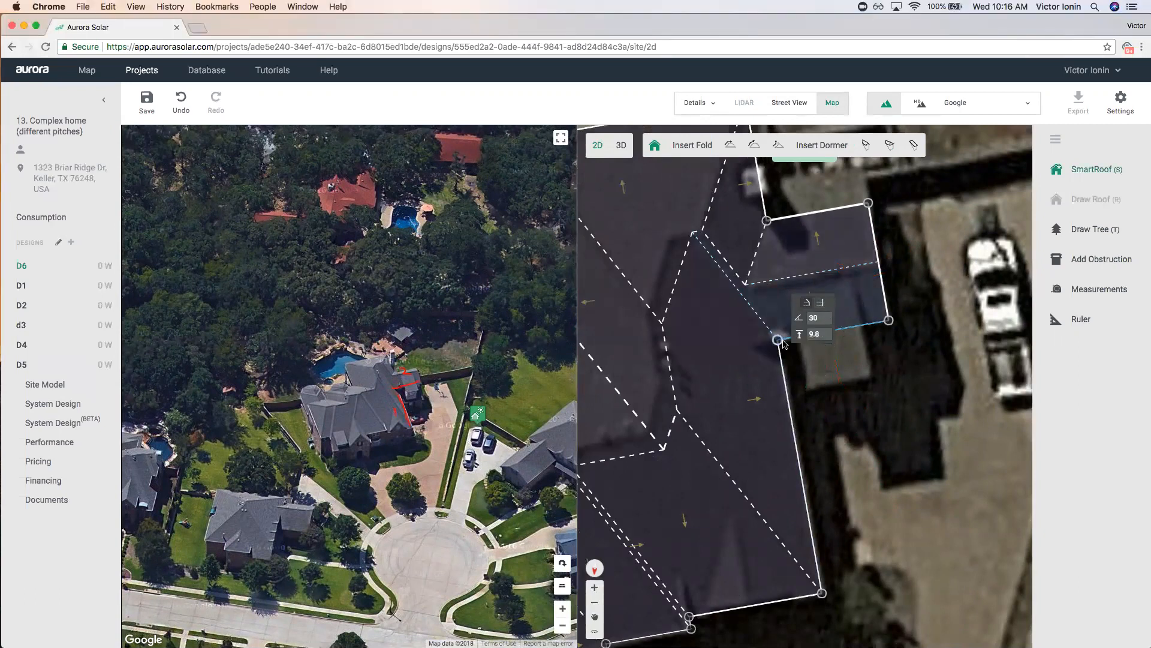
left_click(827, 331)
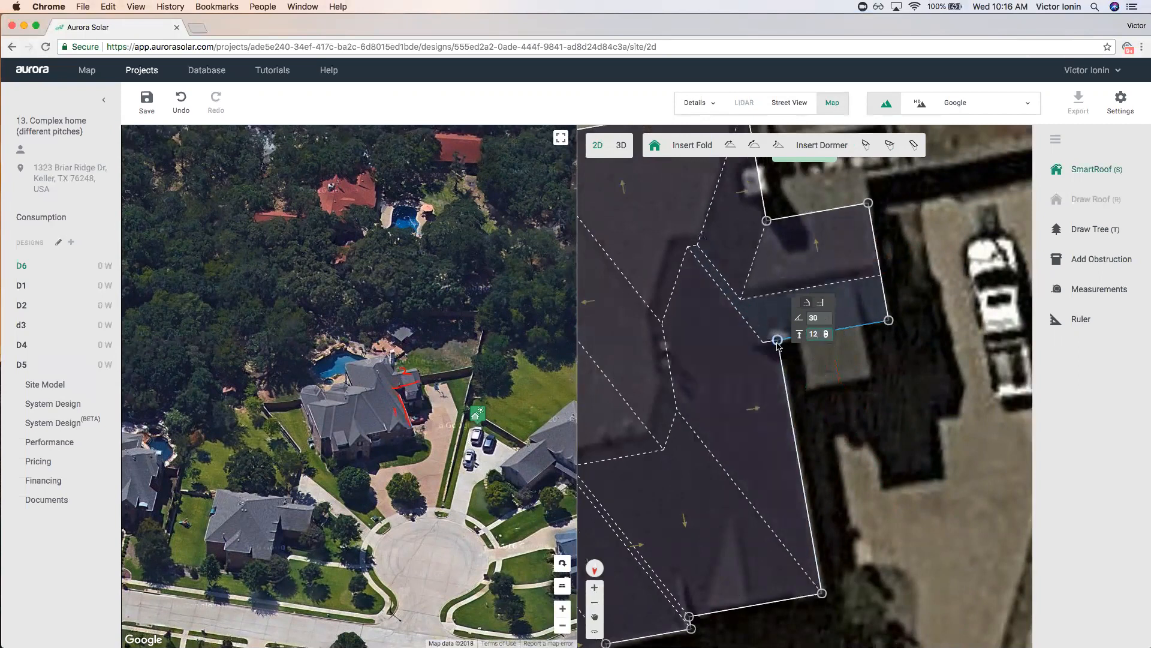
scroll(743, 324, "up", 2)
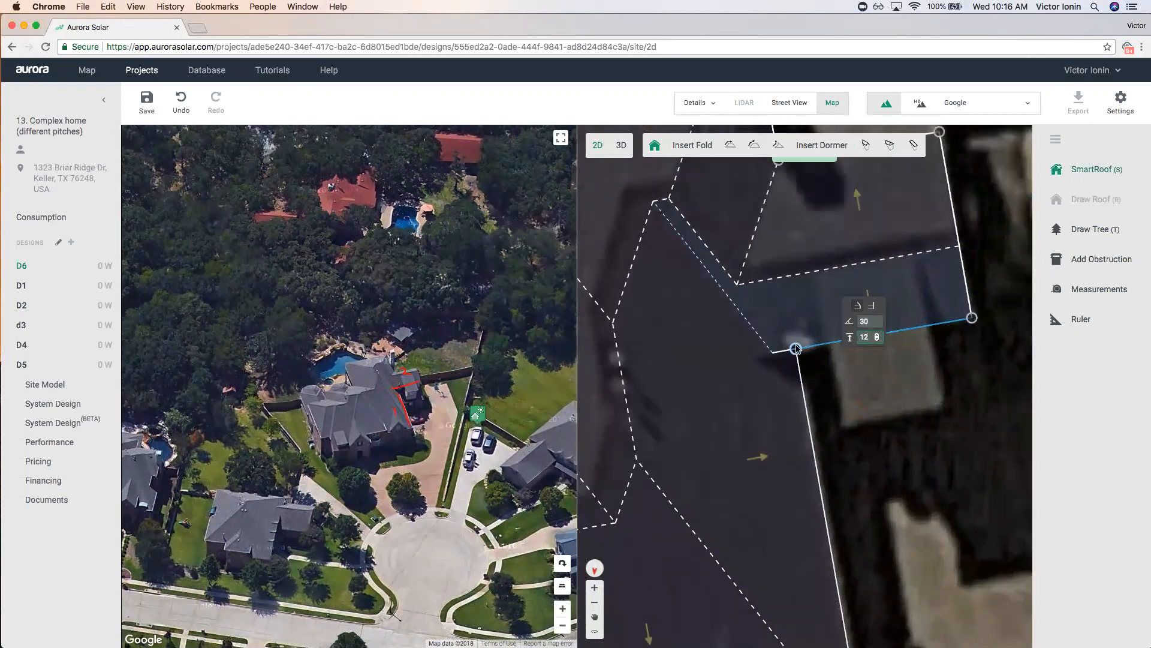
left_click(877, 340)
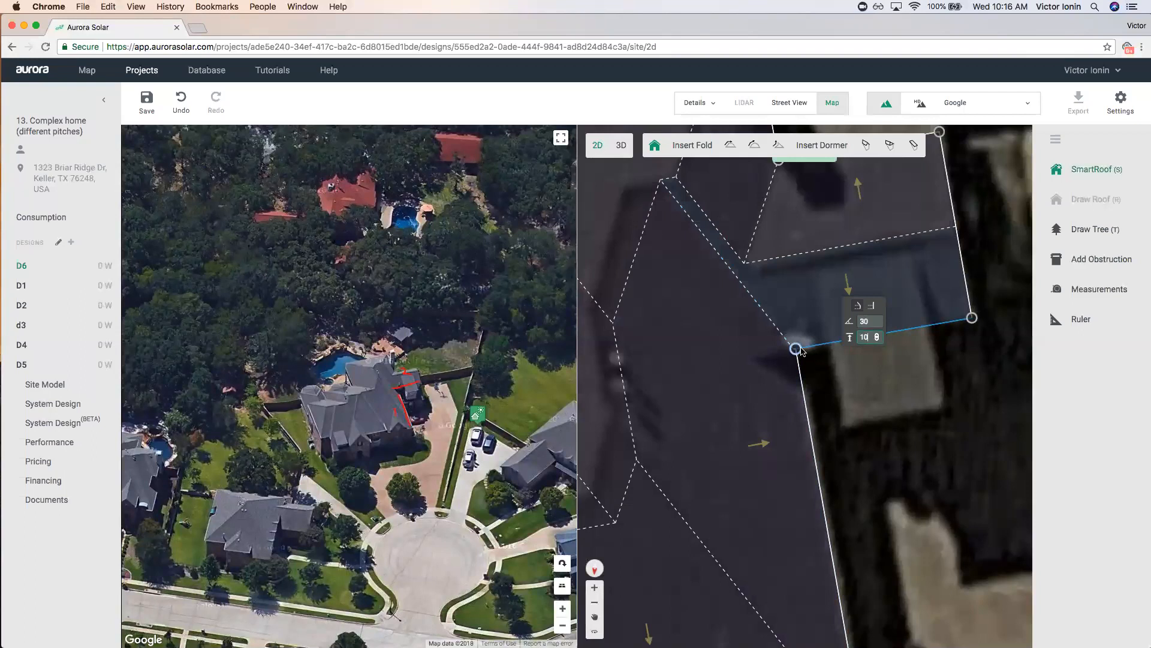
left_click(878, 337)
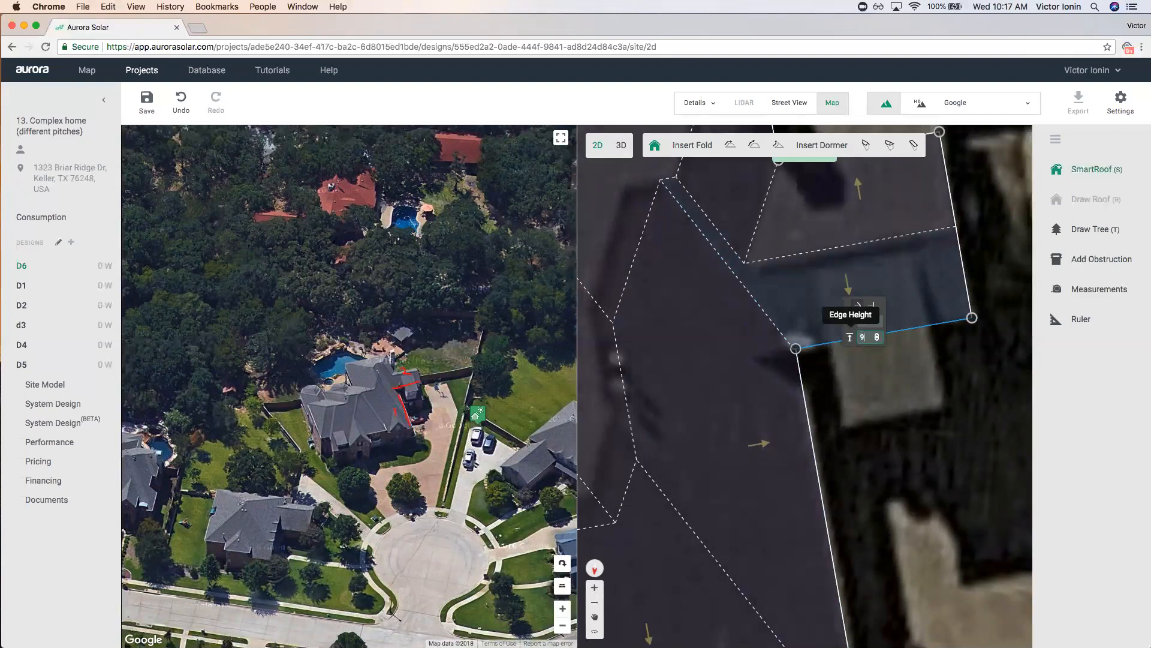
Lower the main roof's right edge (pitch 47) to a height of 8.
left_click(805, 422)
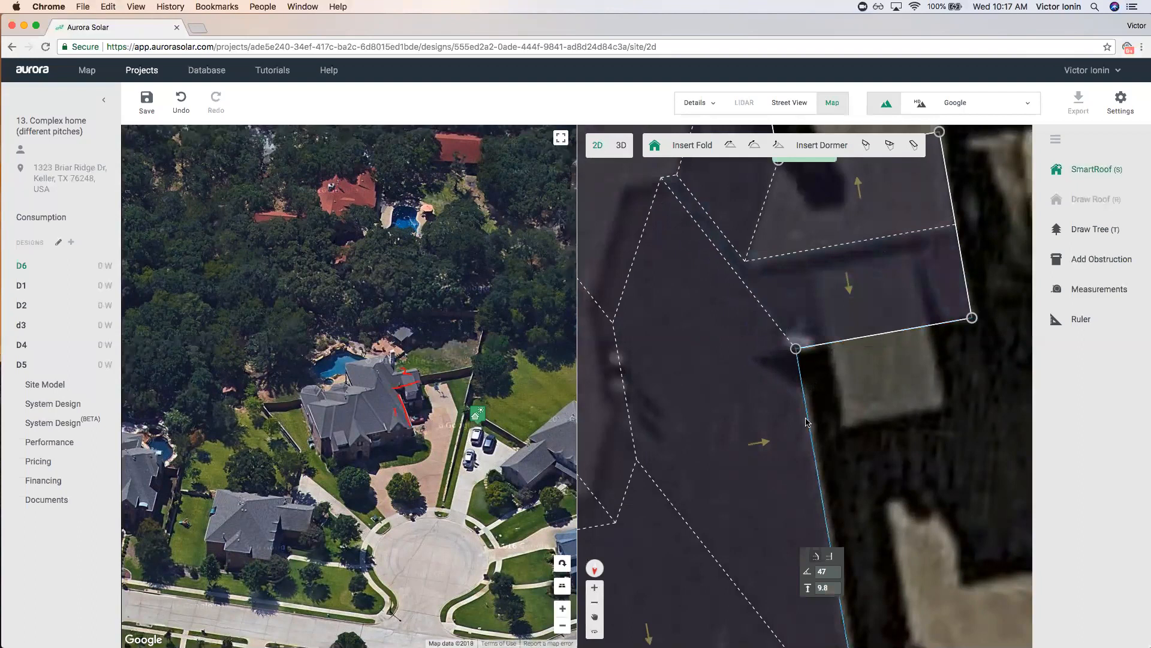
left_click(835, 588)
left_click(835, 588)
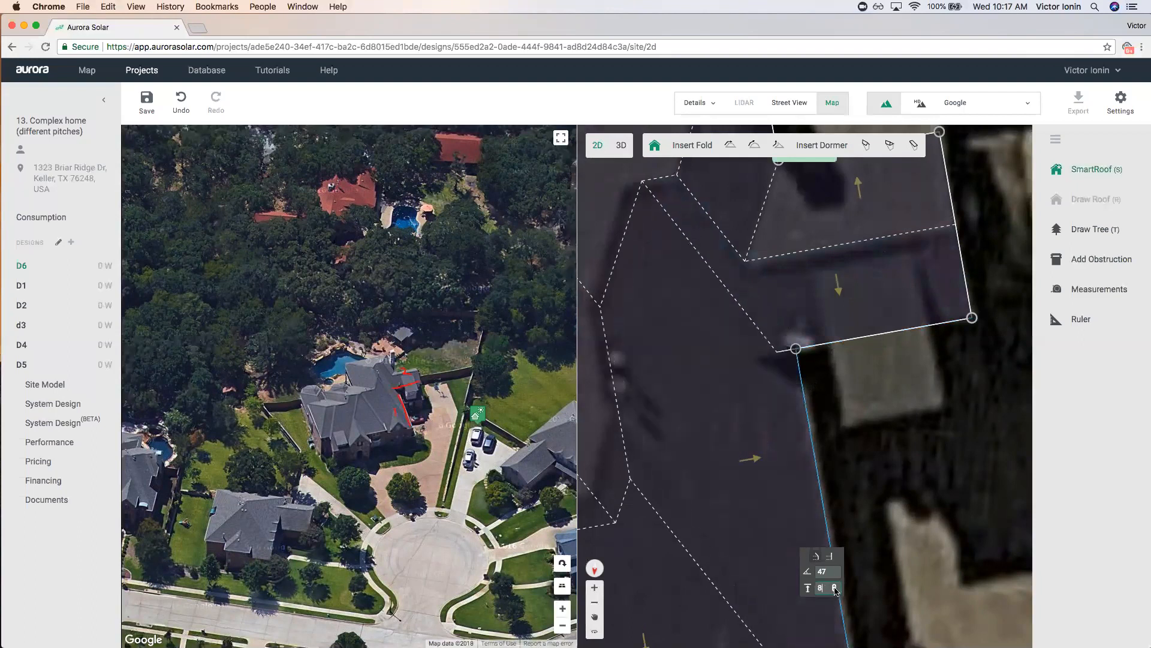
scroll(774, 367, "down", 3)
scroll(812, 537, "up", 5)
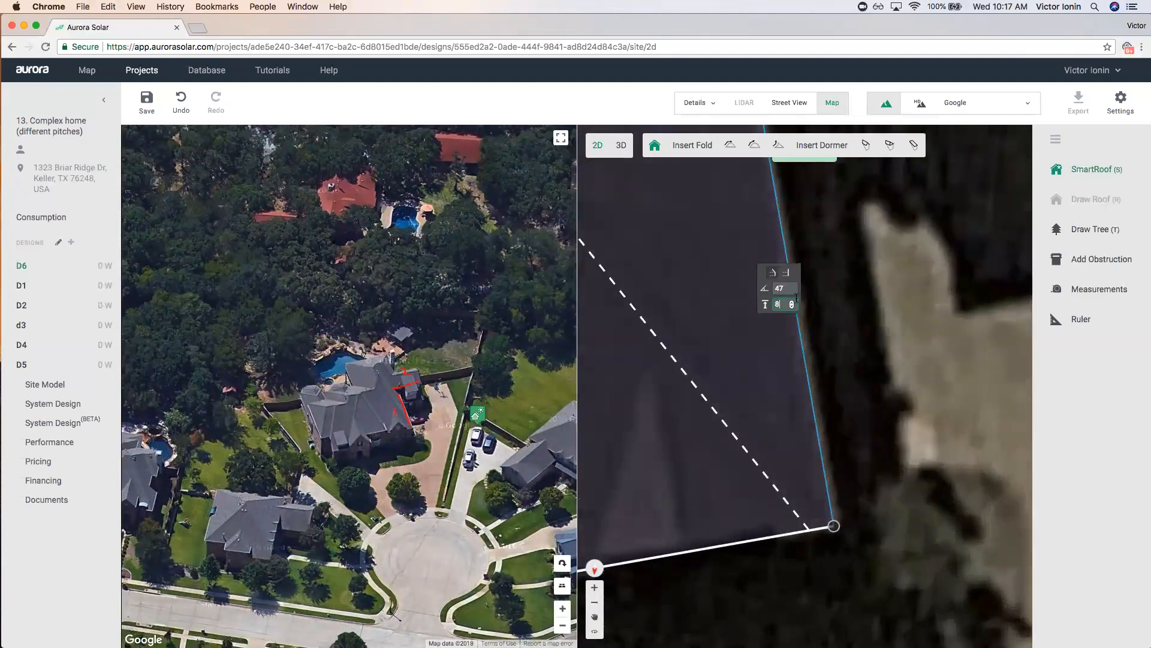
Lower the main roof's bottom edge (pitch 30) to a height of 8 as well.
left_click(745, 542)
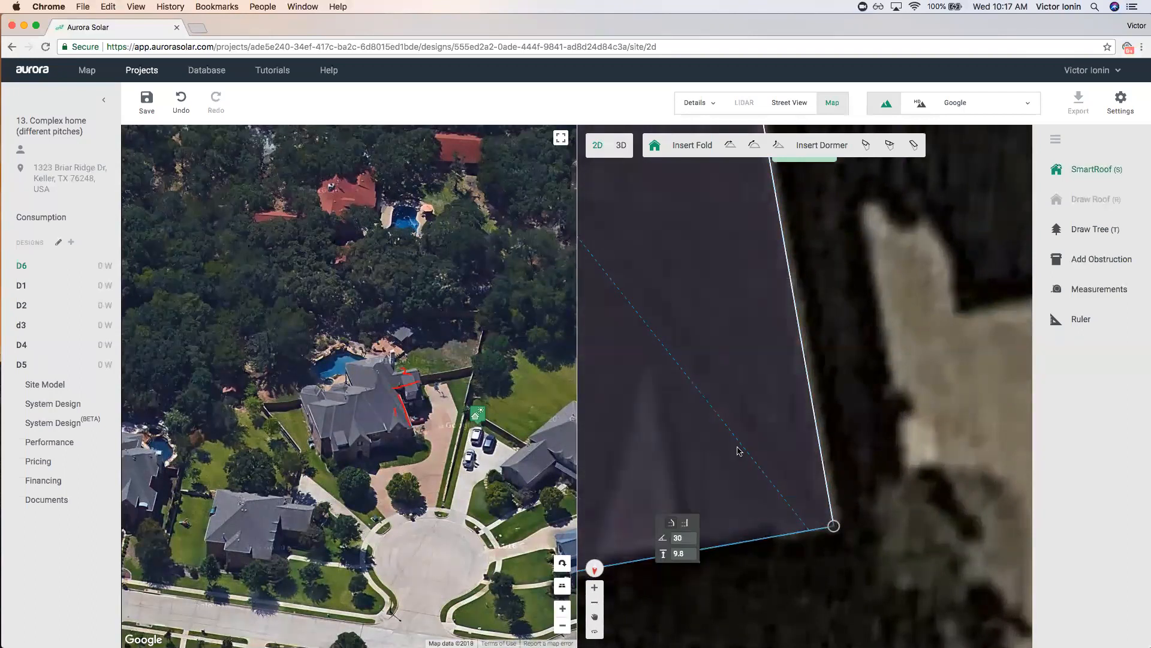
left_click(691, 556)
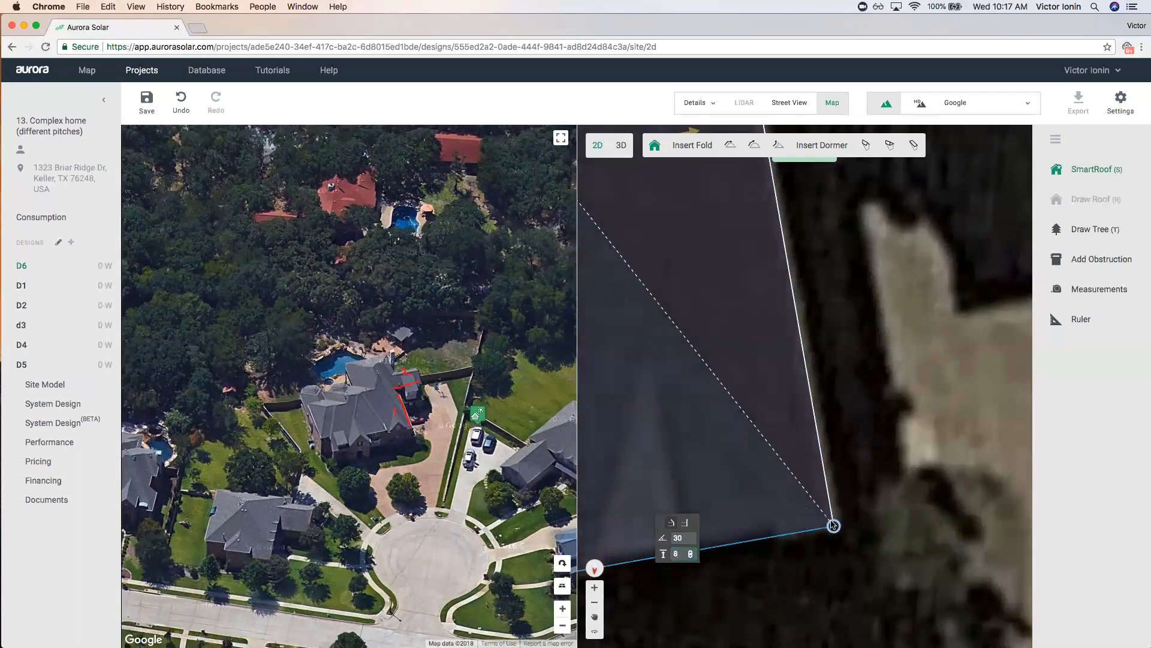
scroll(833, 525, "down", 5)
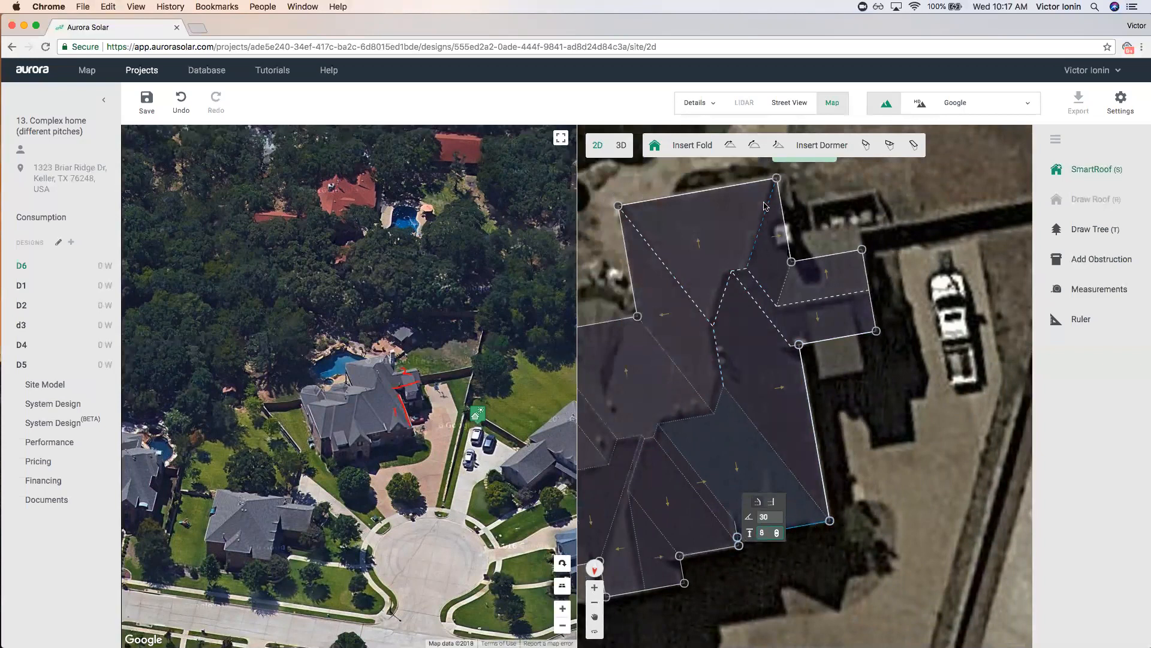
Place a rectangular dormer on the roof's small side section.
left_click(862, 473)
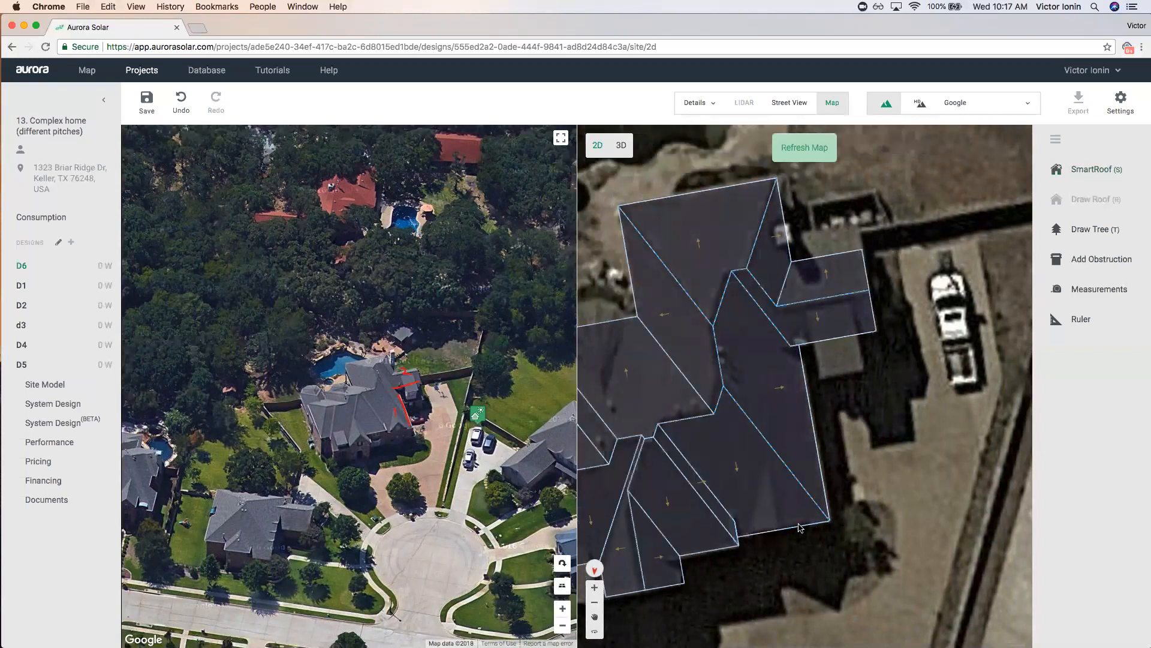
scroll(857, 459, "down", 3)
scroll(857, 459, "down", 1)
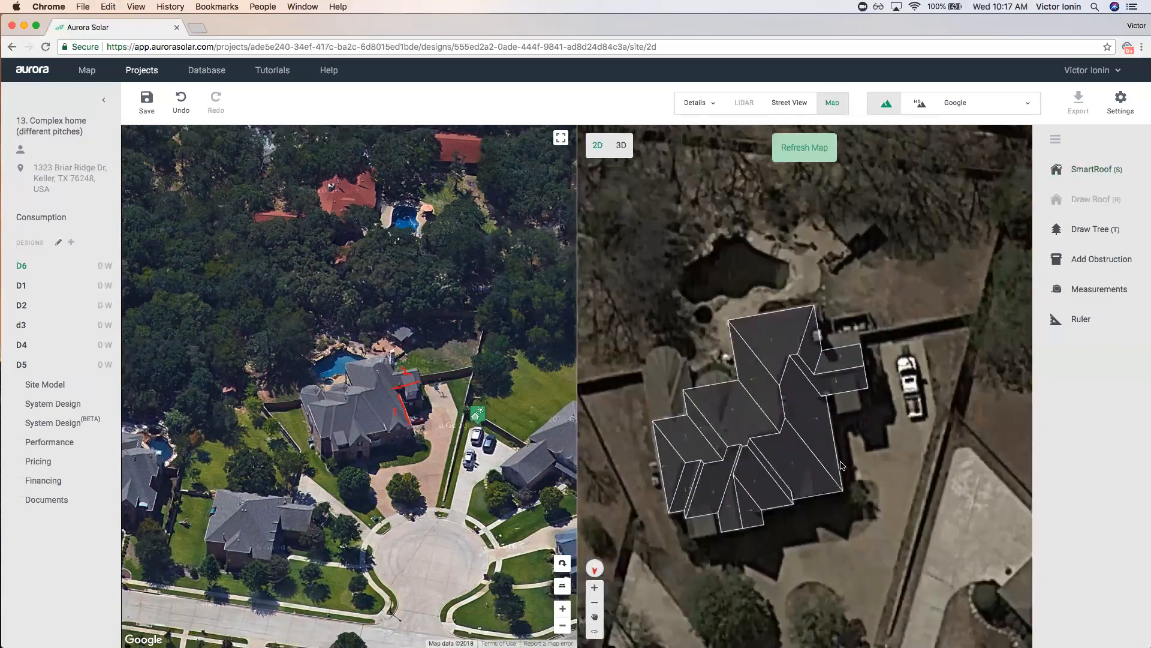
left_click(790, 466)
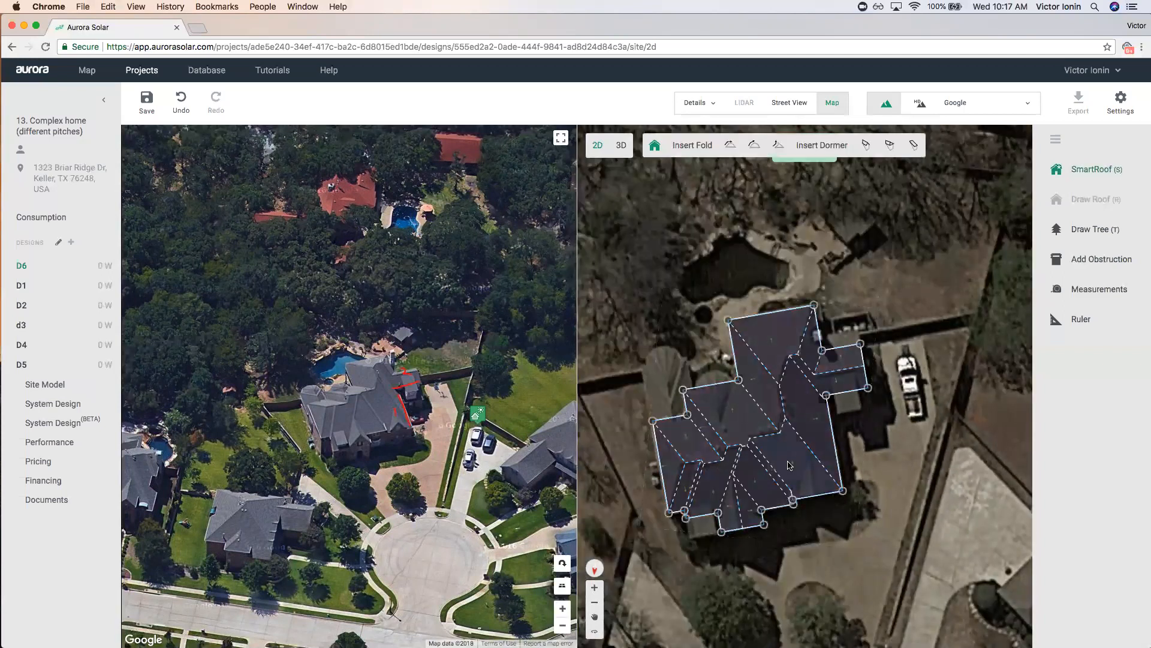
scroll(749, 342, "up", 2)
left_click(890, 145)
left_click(851, 393)
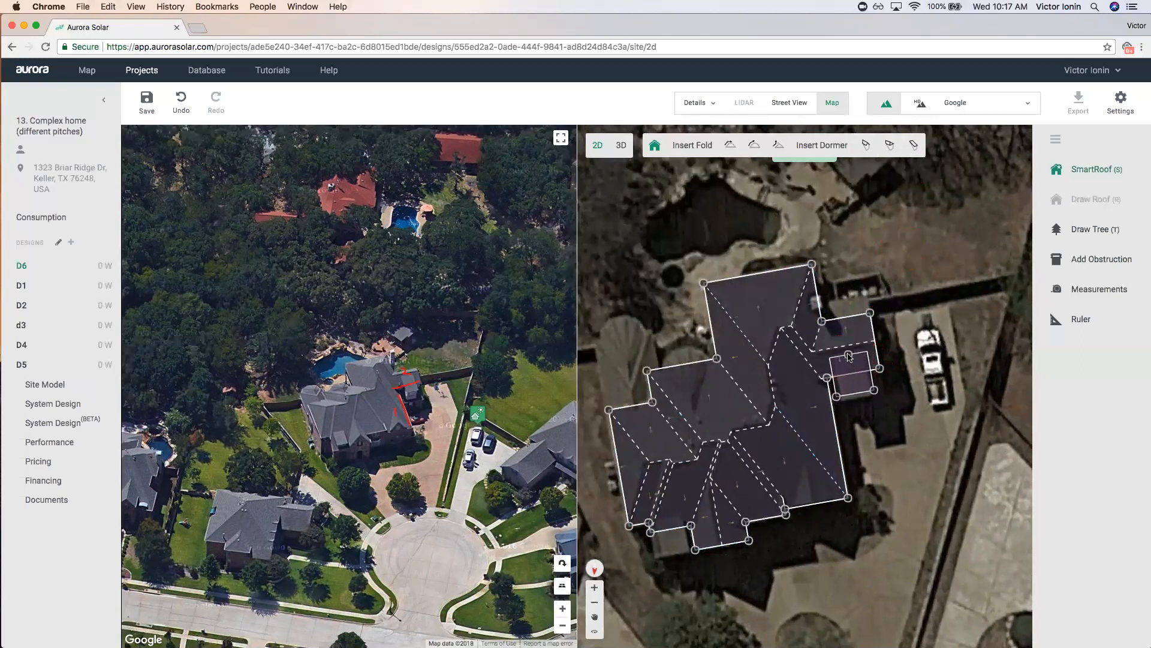
Add a rectangular dormer at the lower-left corner and a gable dormer at lower right.
left_click(908, 146)
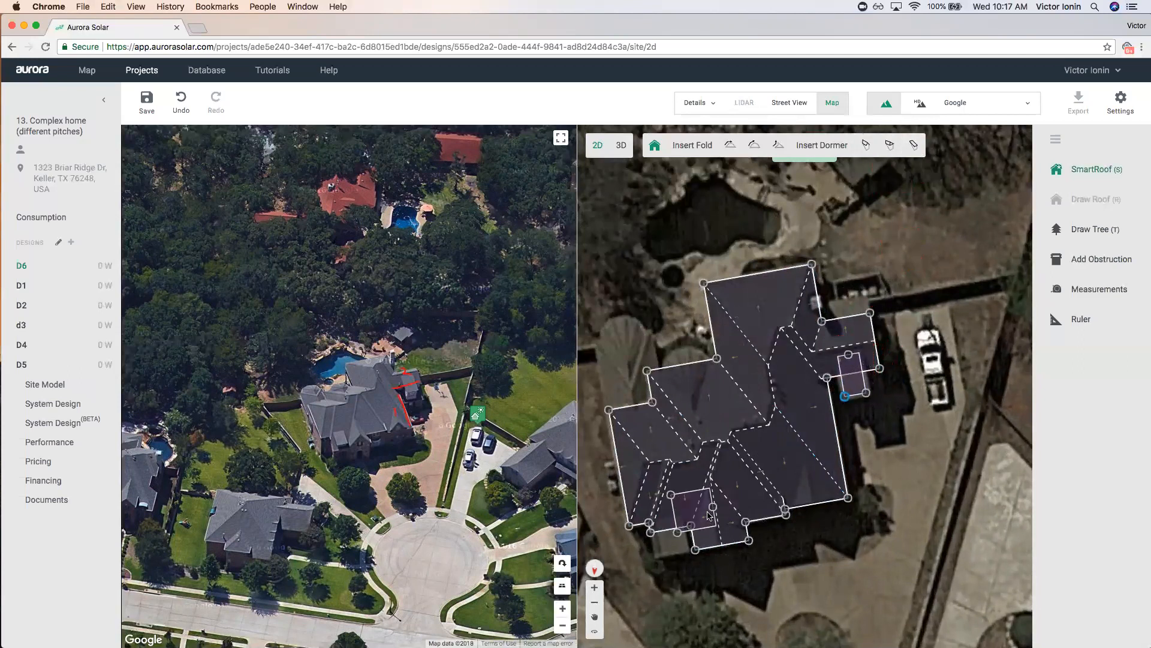
left_click(666, 517)
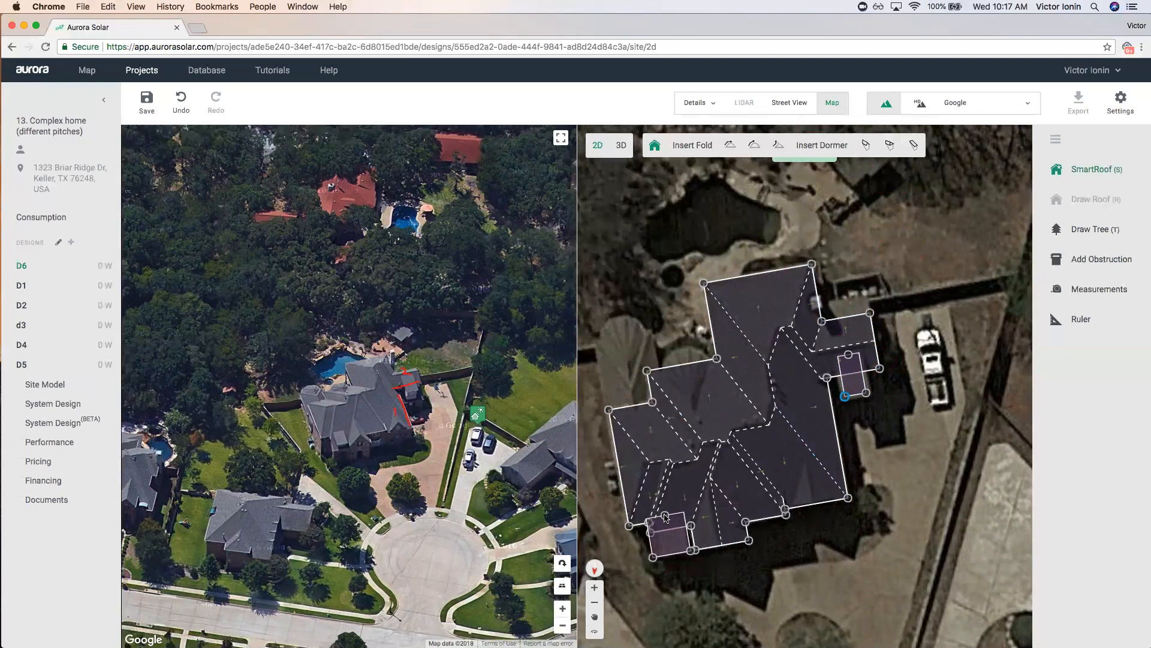
left_click(671, 546)
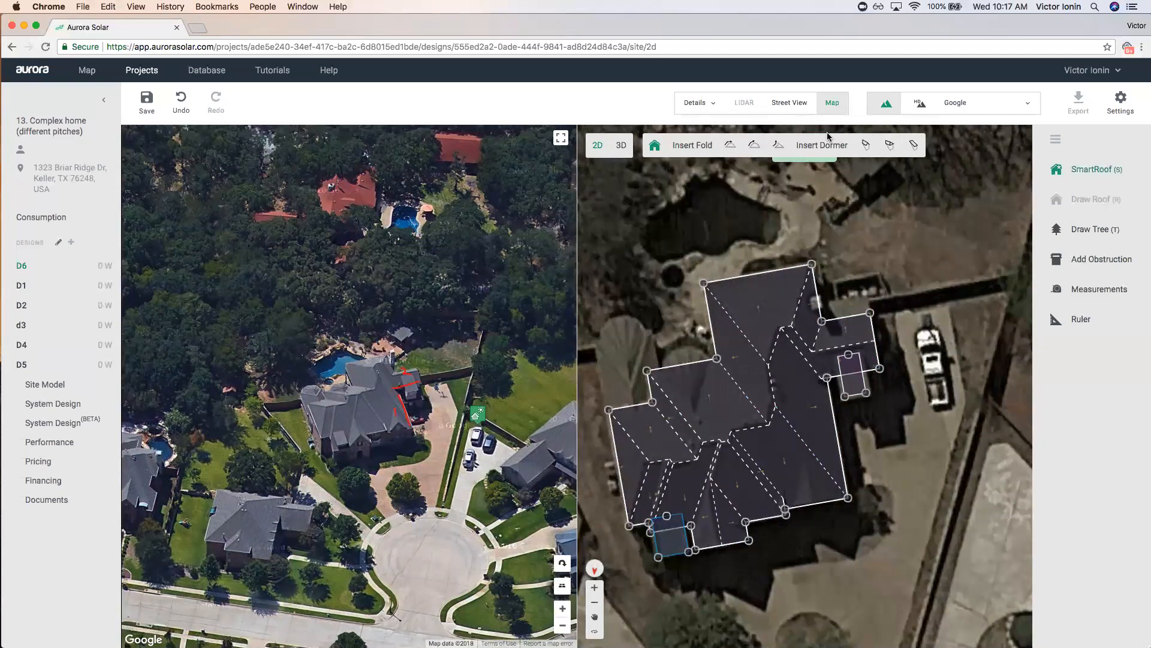
left_click(866, 144)
left_click(809, 469)
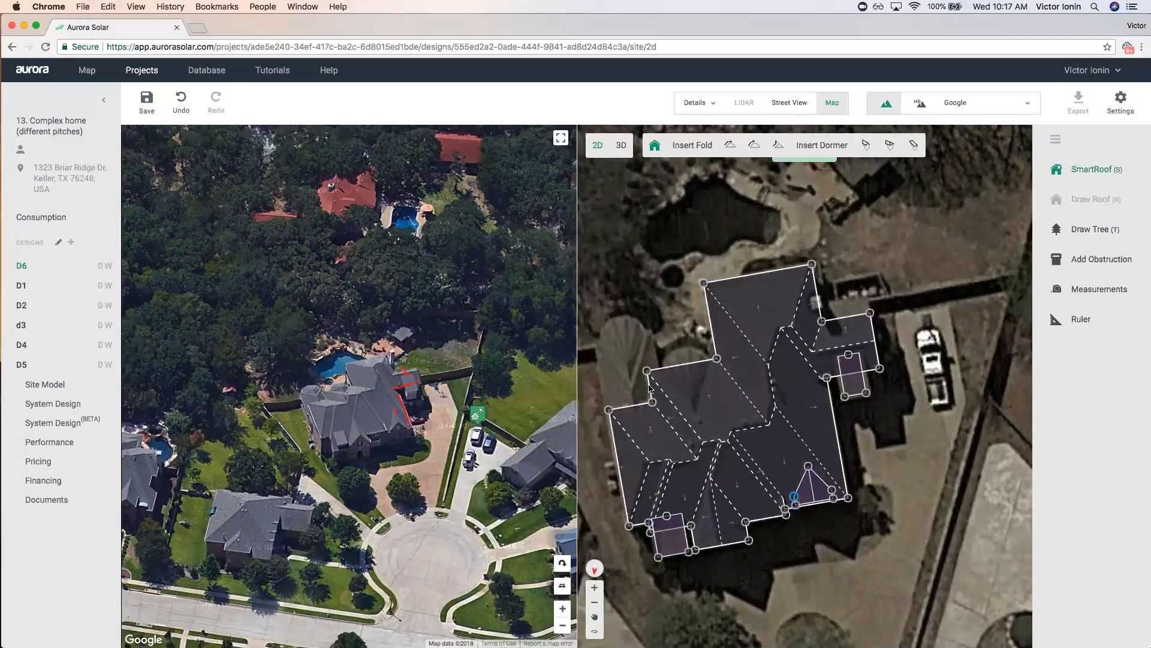
Trace a new four-corner SmartRoof section over the house's small left wing.
key("Escape")
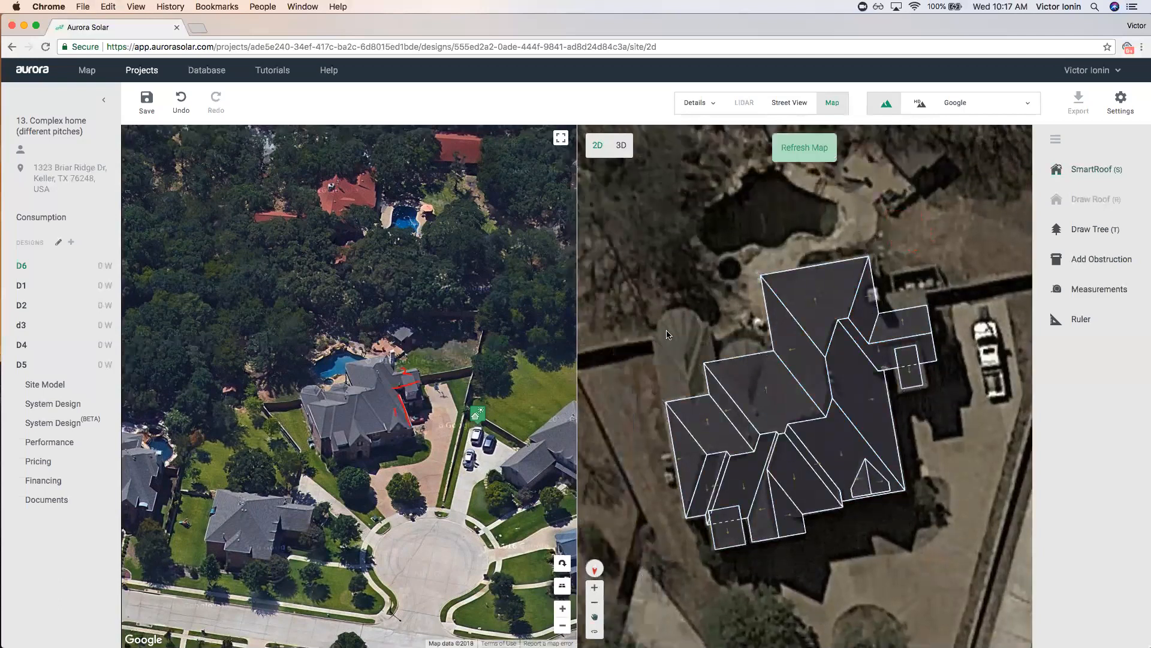
scroll(664, 327, "up", 3)
left_click(1094, 169)
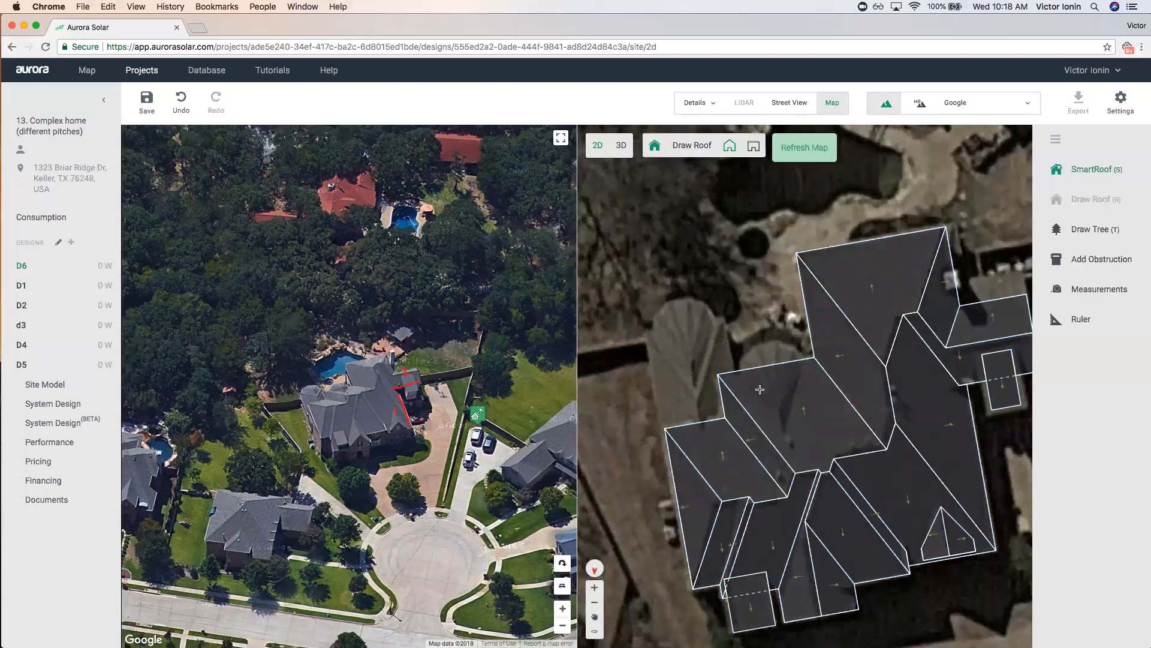
left_click(647, 336)
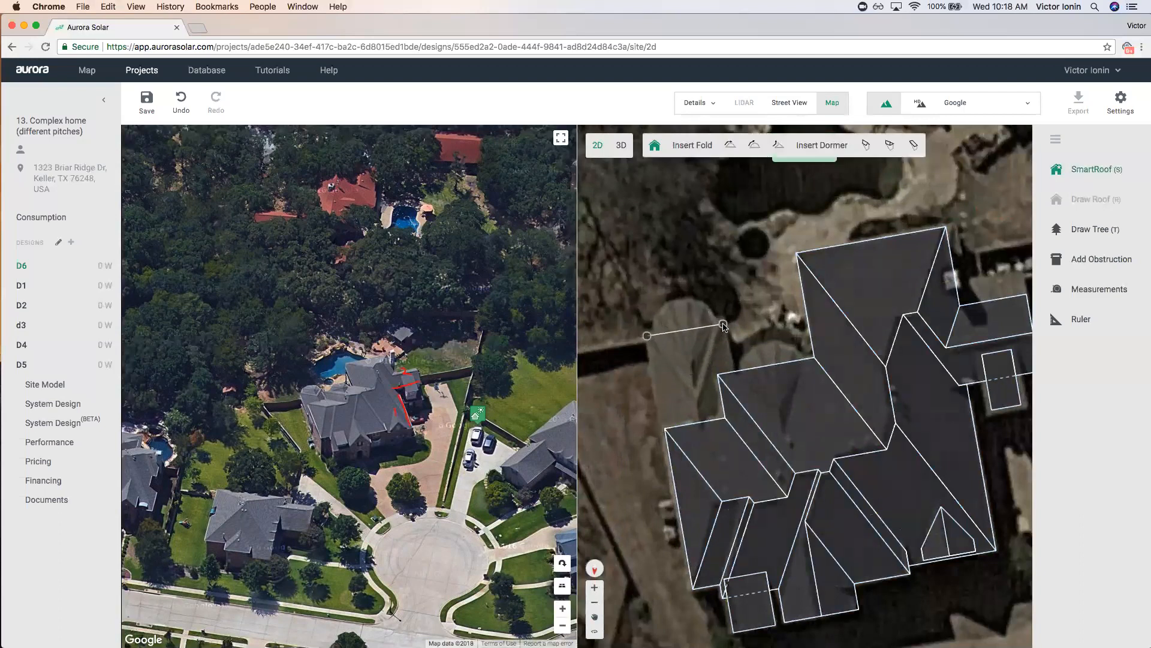
left_click(724, 325)
left_click(742, 441)
left_click(665, 453)
left_click(647, 335)
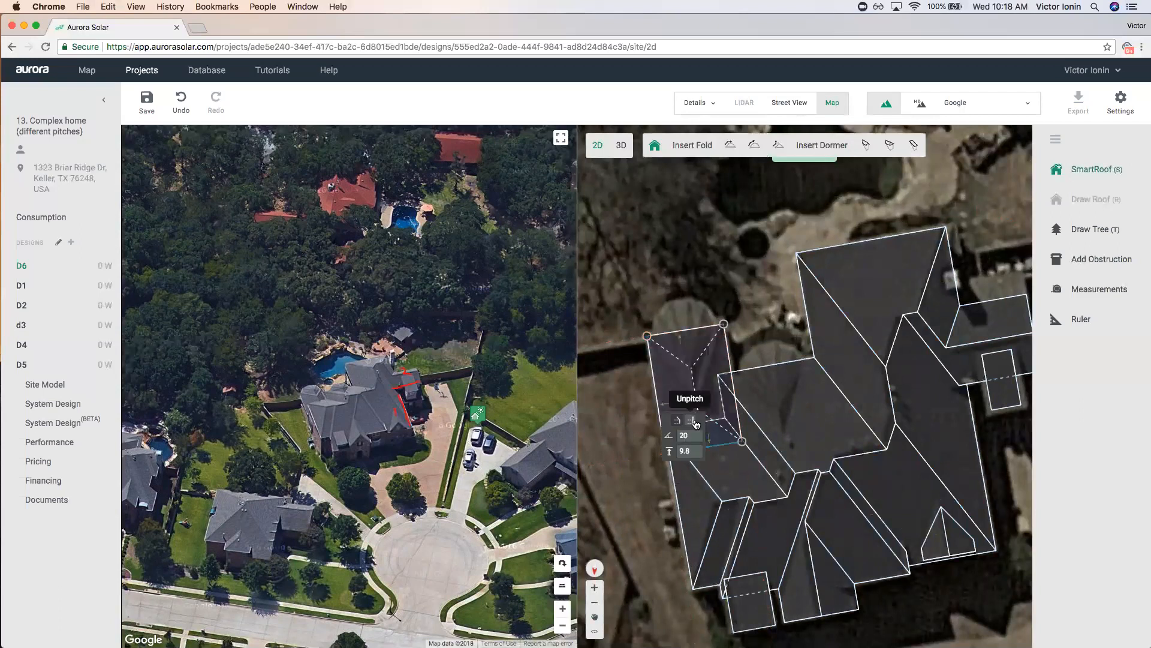
scroll(711, 265, "down", 2)
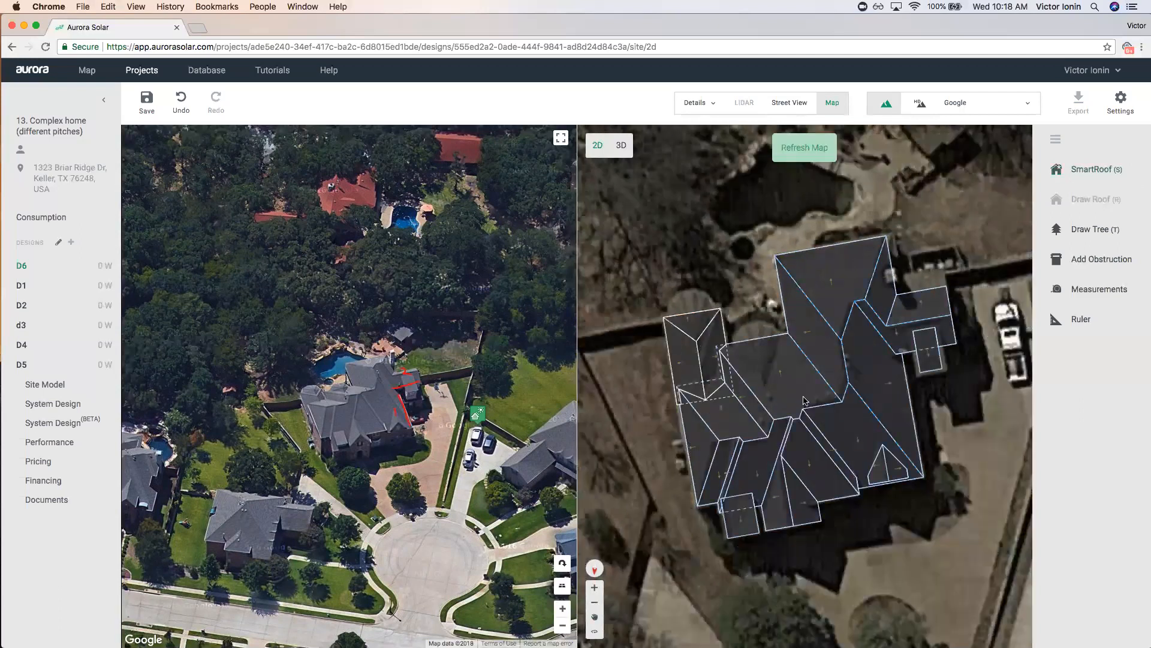
Set the main roof to 2 stories, a 19.7 ft base height.
left_click(790, 371)
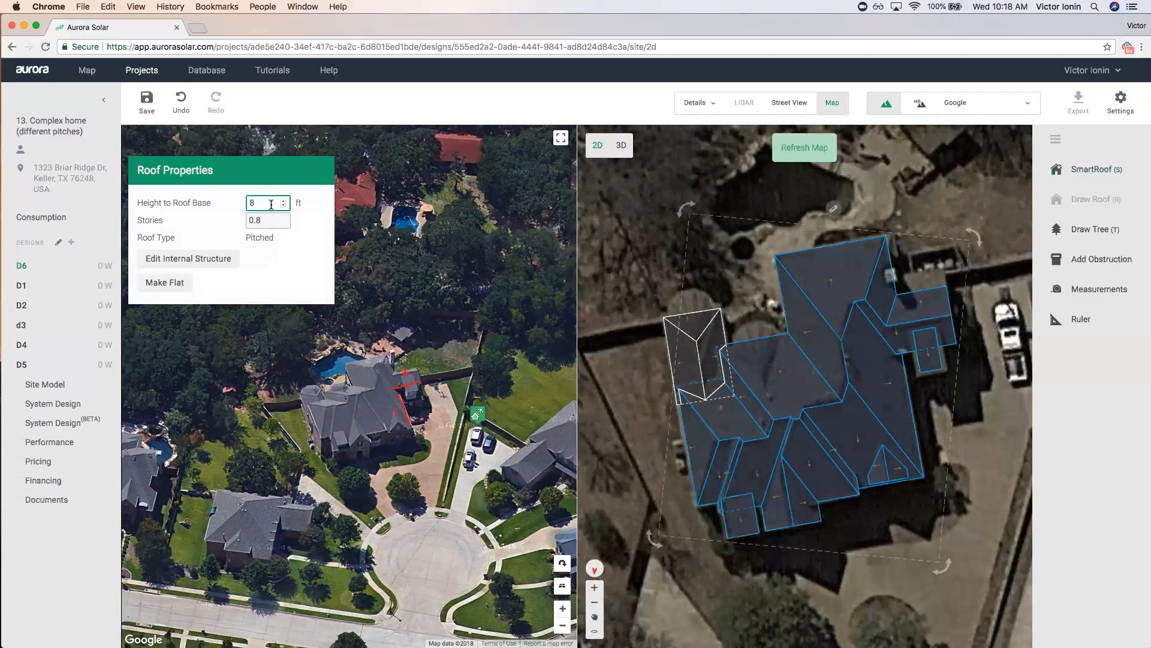
left_click(285, 220)
type("1")
left_click(284, 218)
left_click(671, 207)
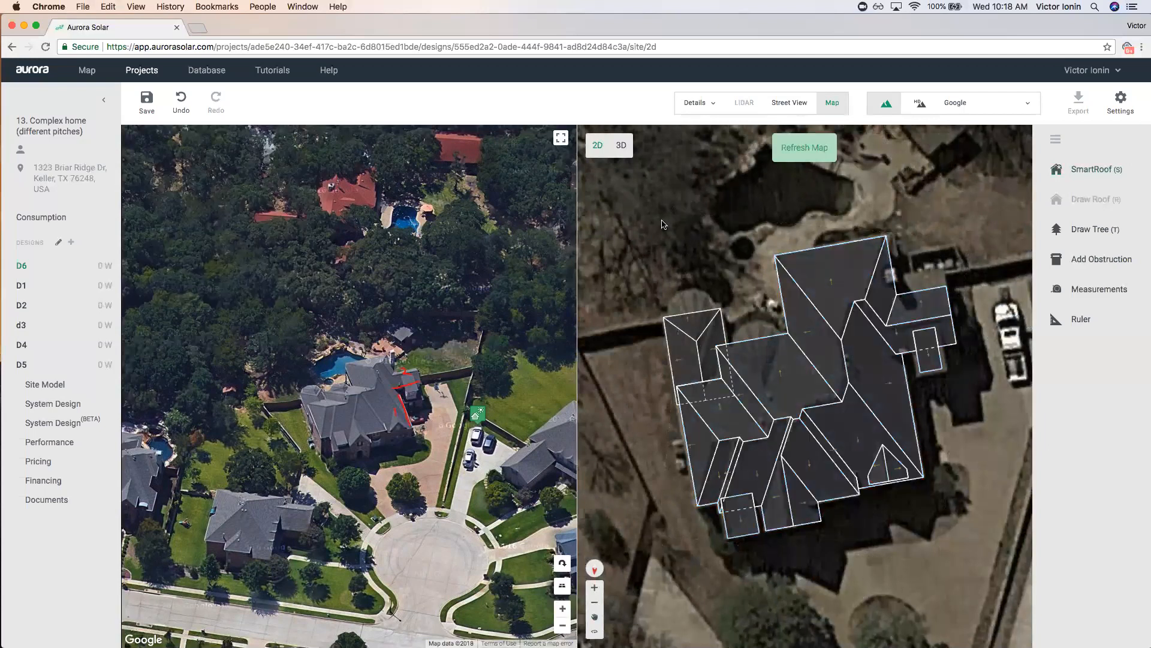
scroll(707, 336, "up", 2)
left_click(681, 339)
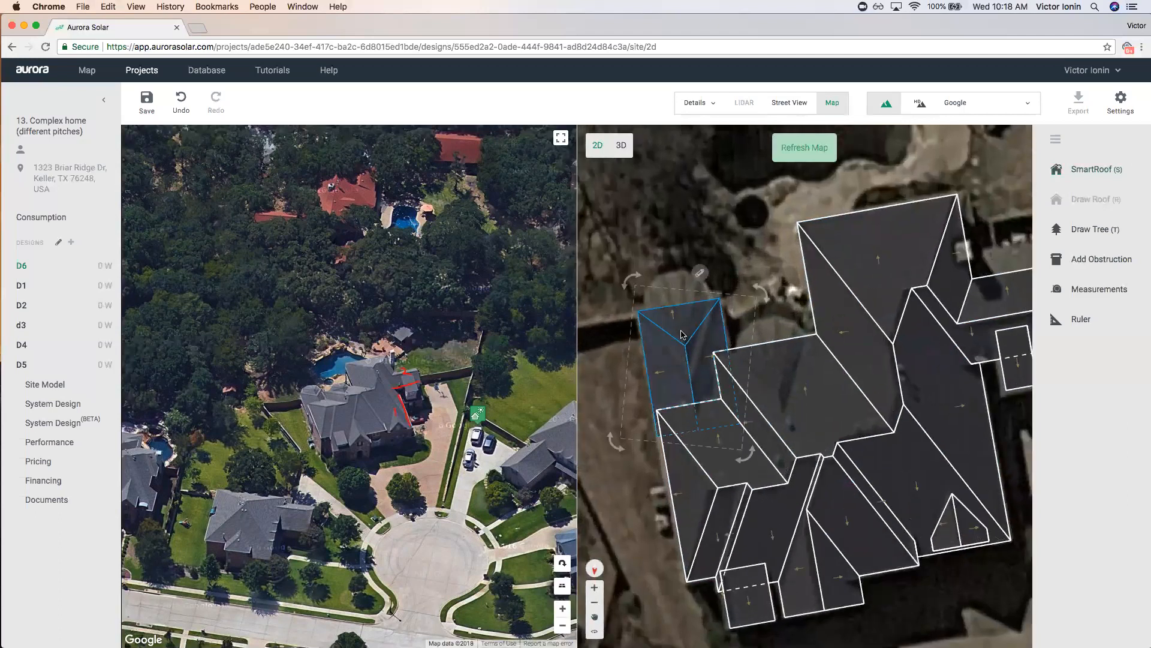
Keep the small left roof's top face at 30° and set its left and right faces to 45°.
left_click(691, 334)
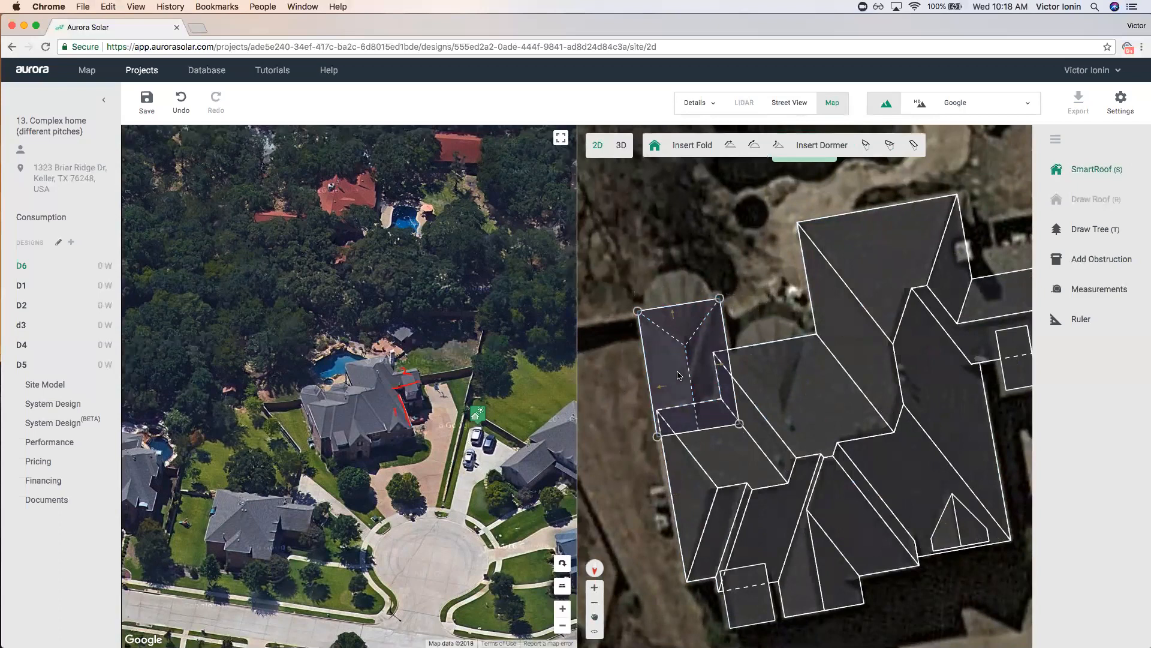
left_click(679, 322)
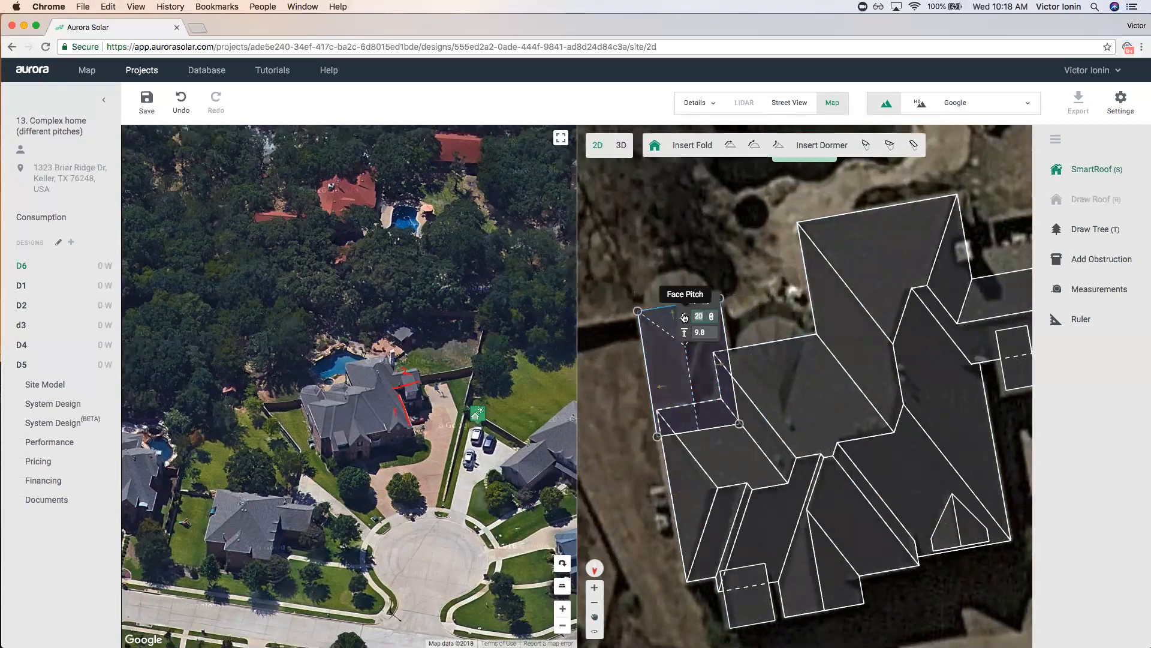
key("Return")
left_click(650, 356)
left_click_drag(664, 353, 646, 350)
type("45")
key("Return")
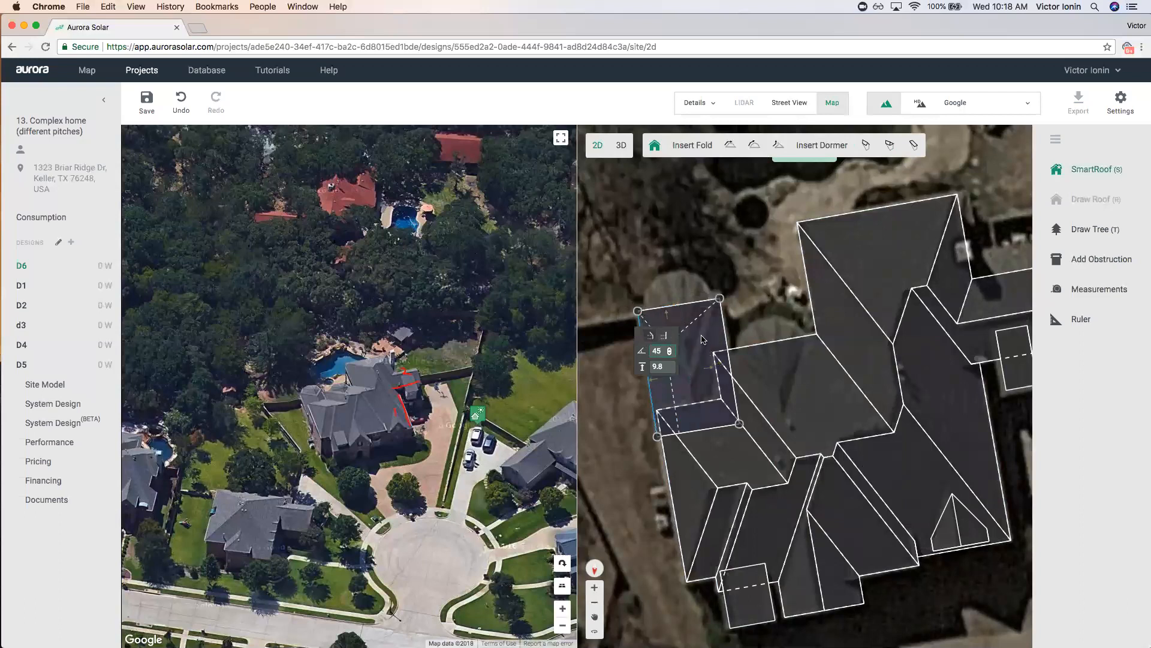
left_click(703, 339)
type("45")
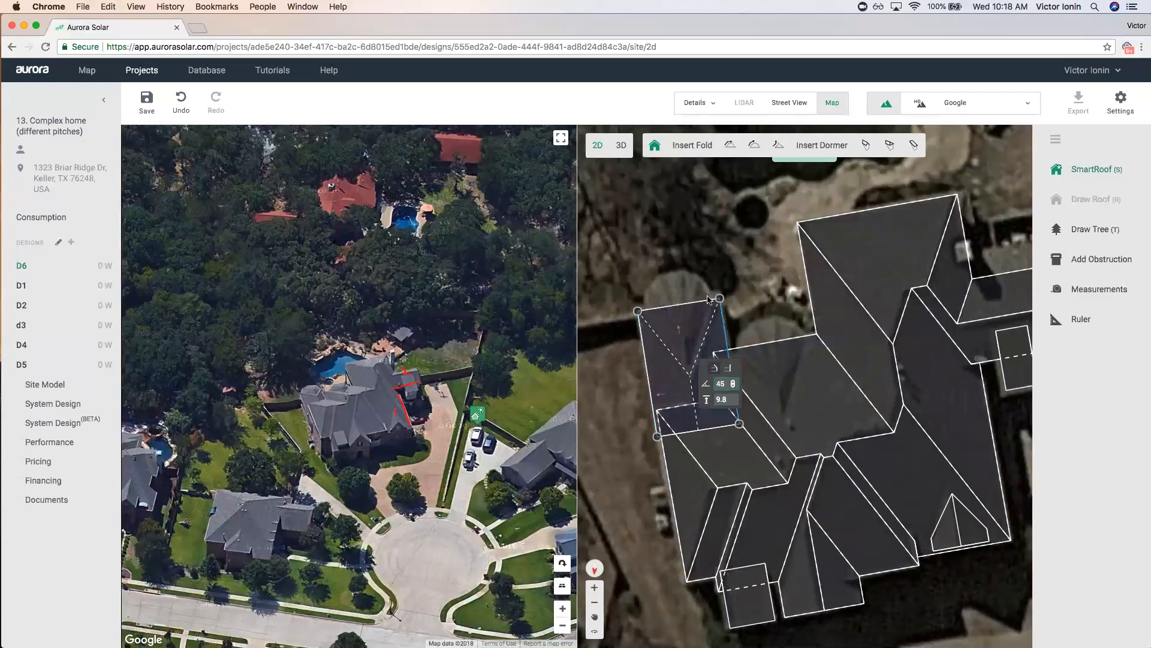
key("Return")
left_click(673, 282)
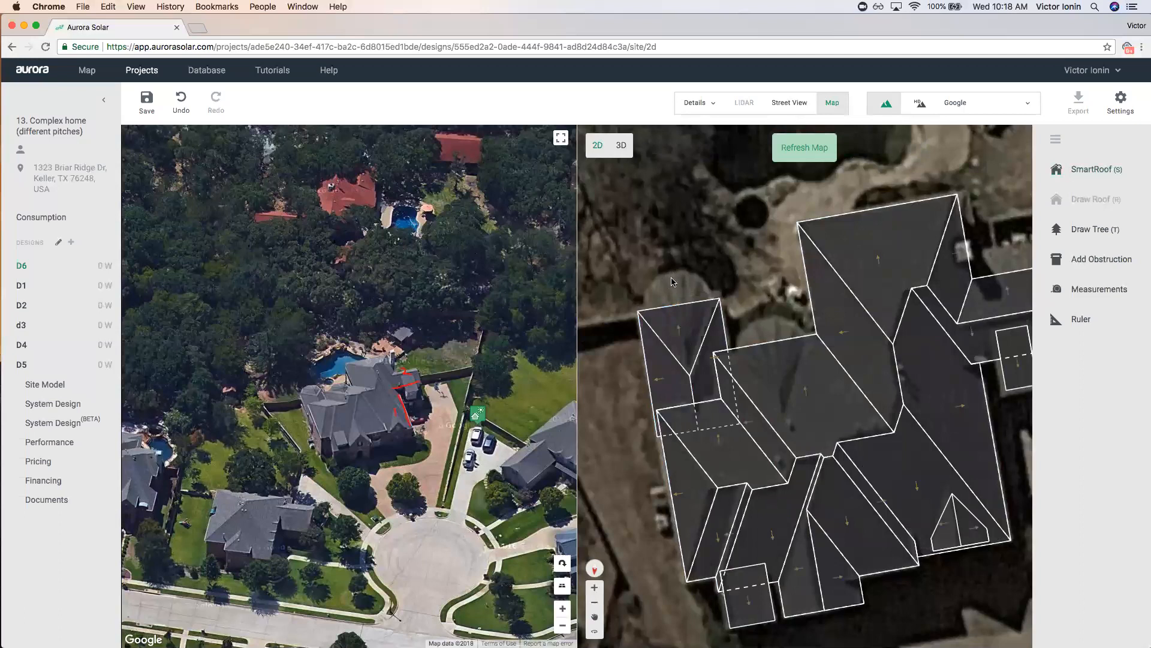
Insert a hipped dormer at the top of the small left roof section.
left_click(693, 331)
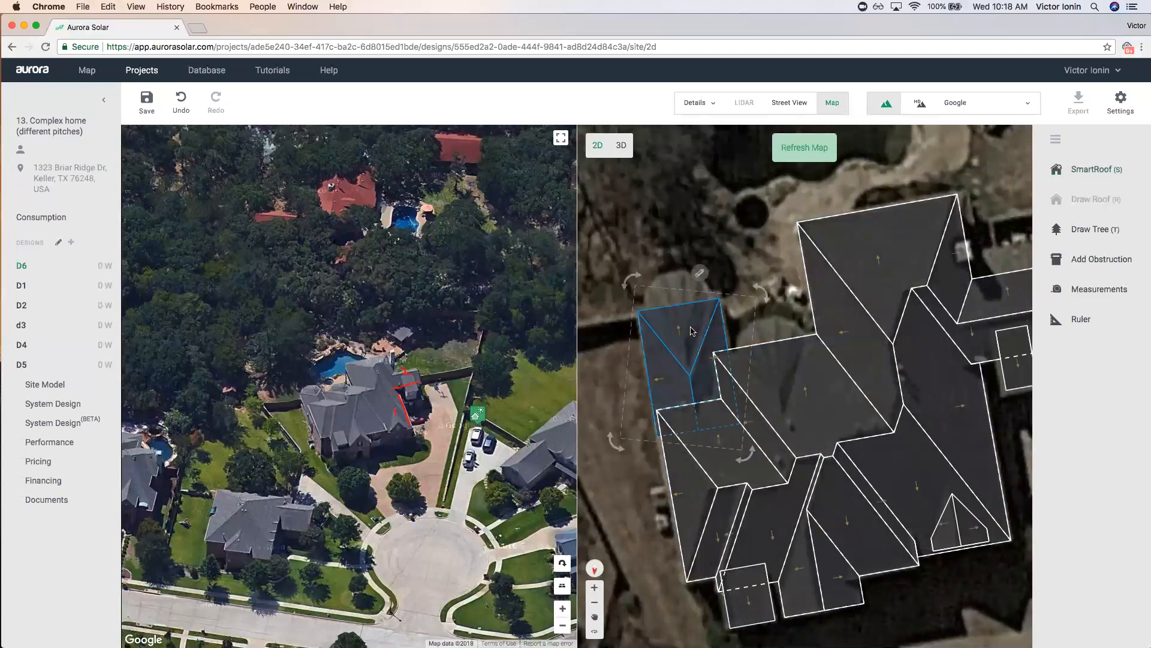
double_click(679, 345)
left_click(889, 145)
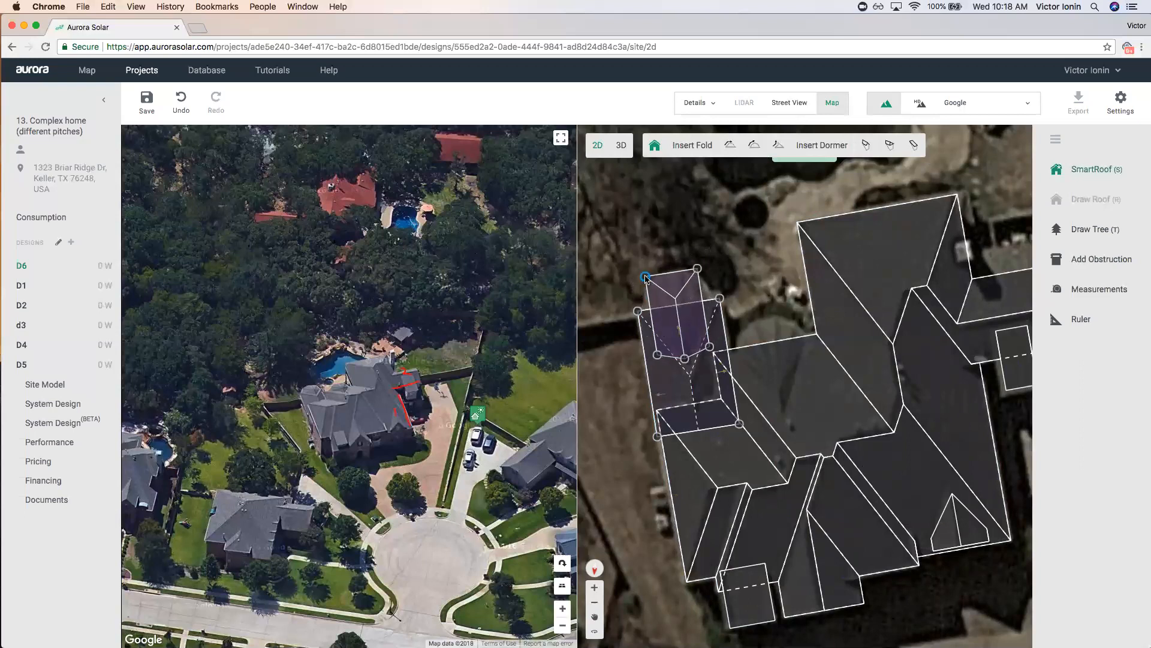
left_click(647, 317)
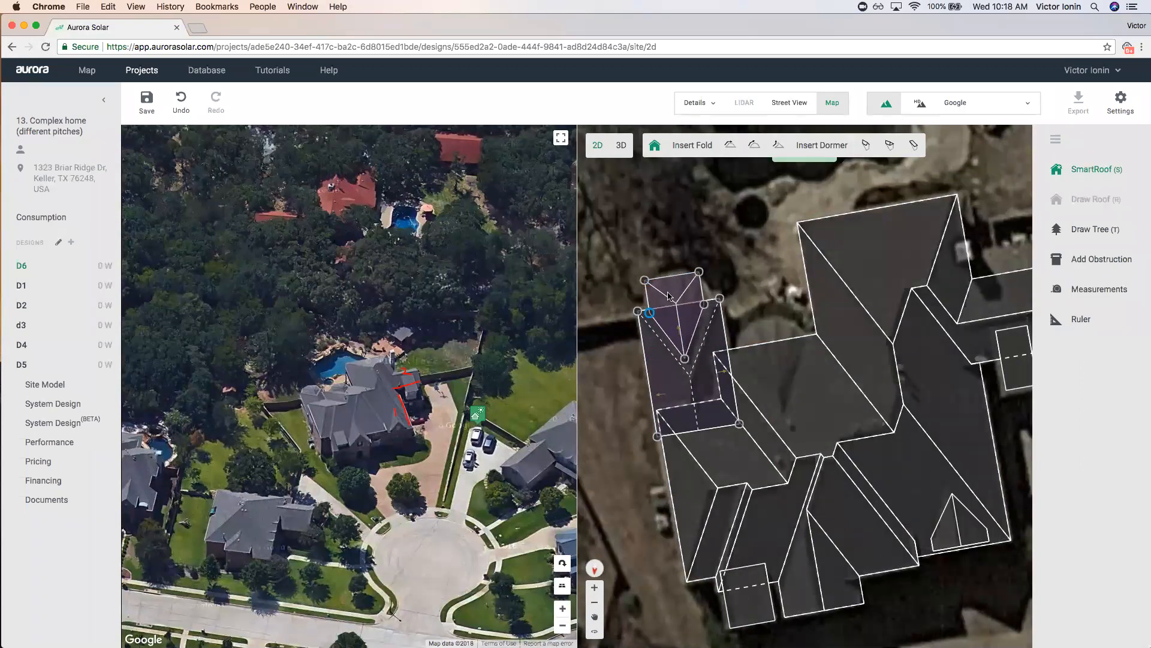
left_click(727, 276)
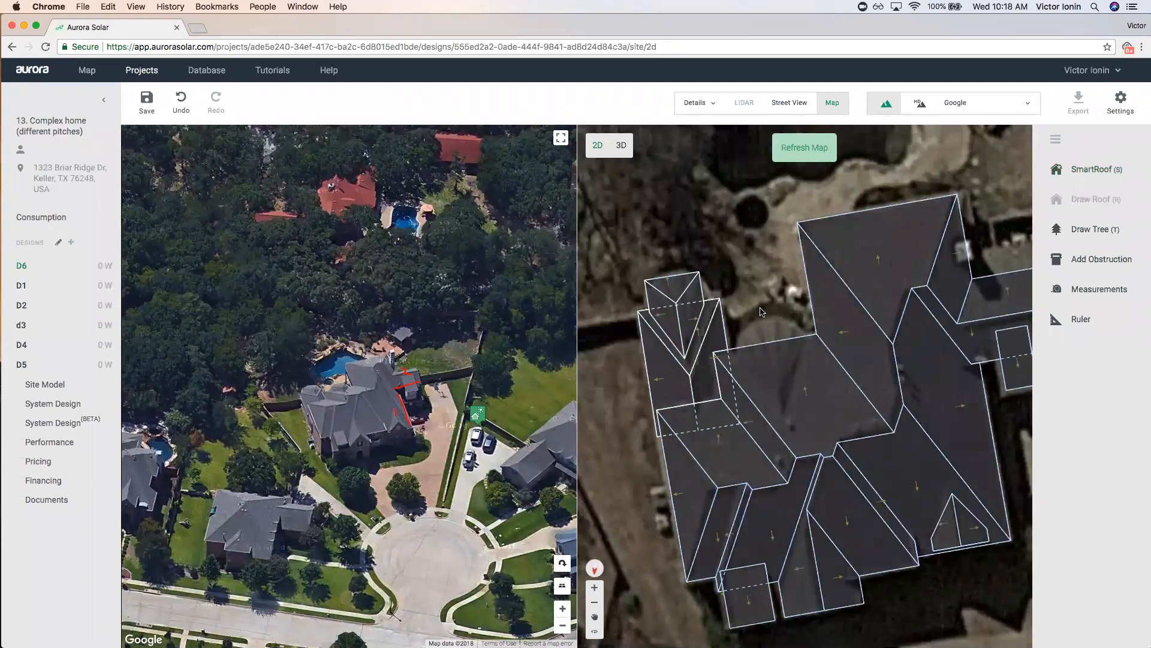
scroll(791, 330, "up", 3)
key("s")
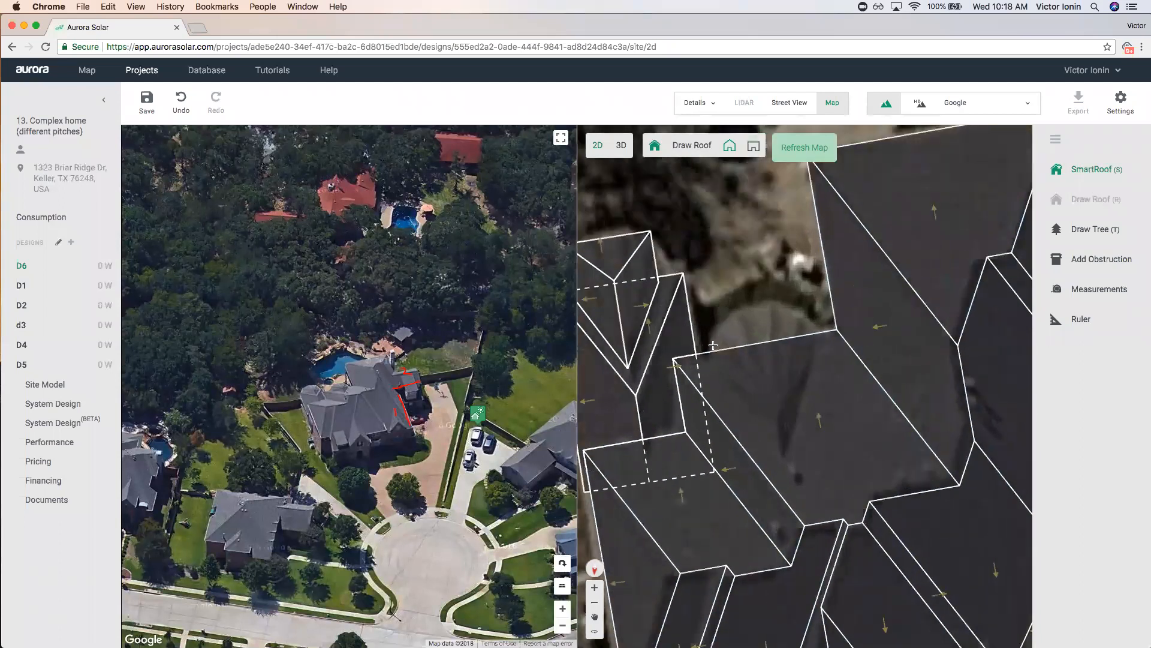
Trace a new roof outline with a rounded end beside the main roof.
left_click(714, 331)
left_click(733, 313)
left_click(768, 307)
left_click(800, 315)
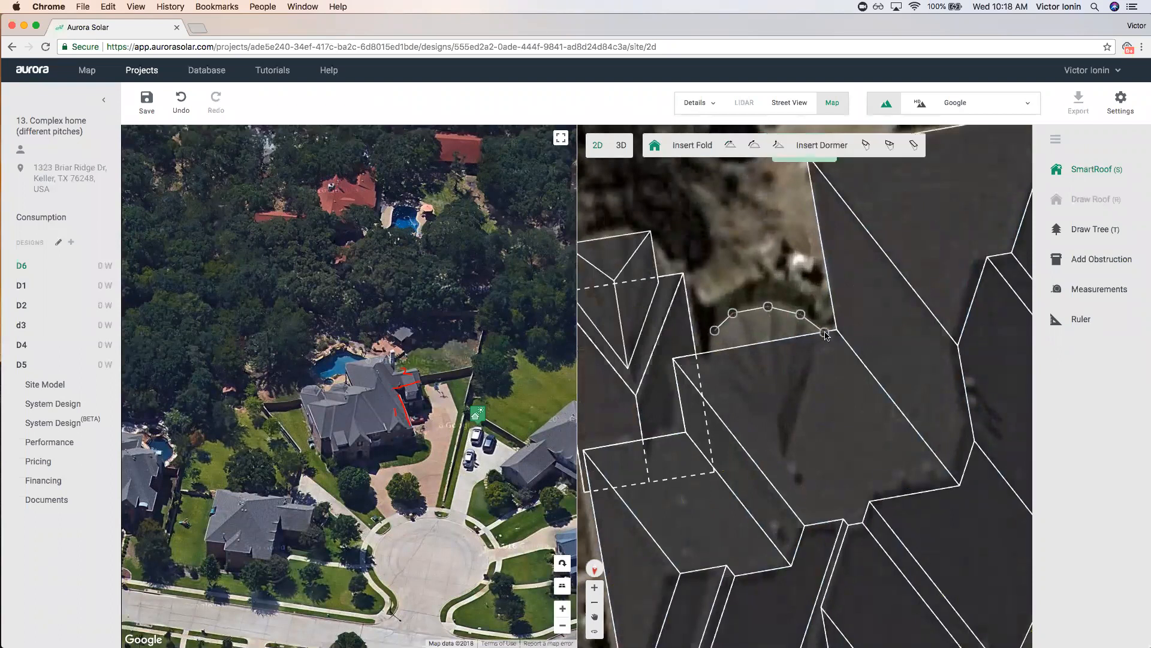
left_click(819, 337)
left_click(835, 454)
left_click(738, 467)
left_click(713, 354)
left_click(715, 331)
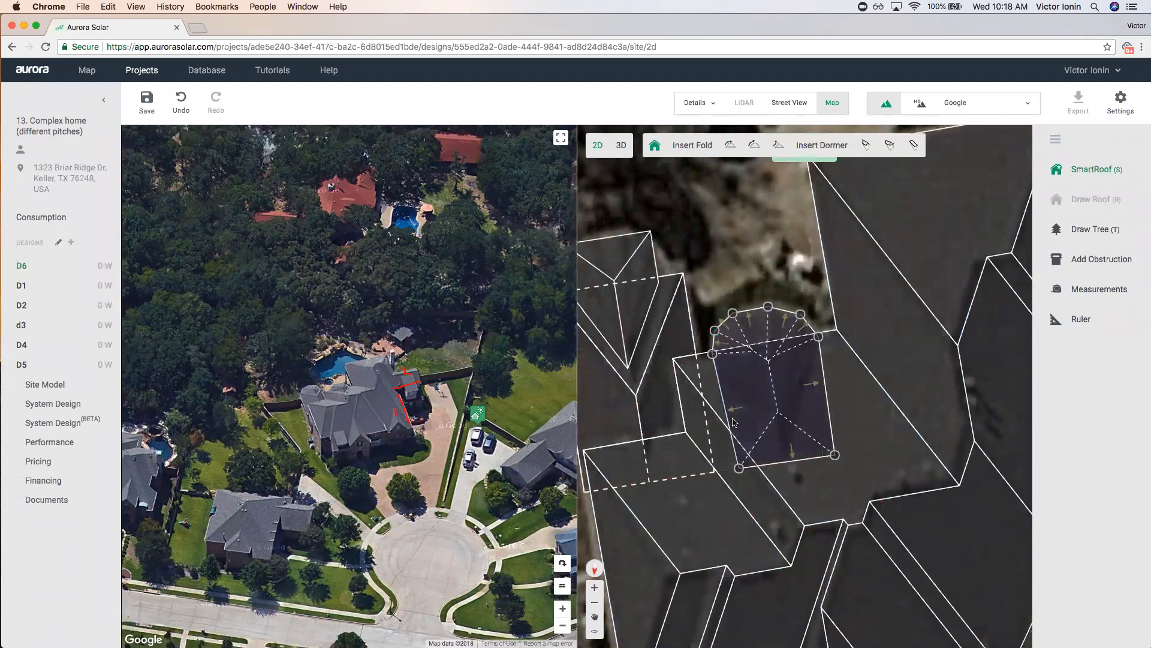
left_click_drag(738, 468, 732, 469)
Make the new roof's bottom edge a gable and adjust its upper corners to the imagery.
left_click(773, 463)
left_click(763, 466)
left_click_drag(819, 336, 818, 331)
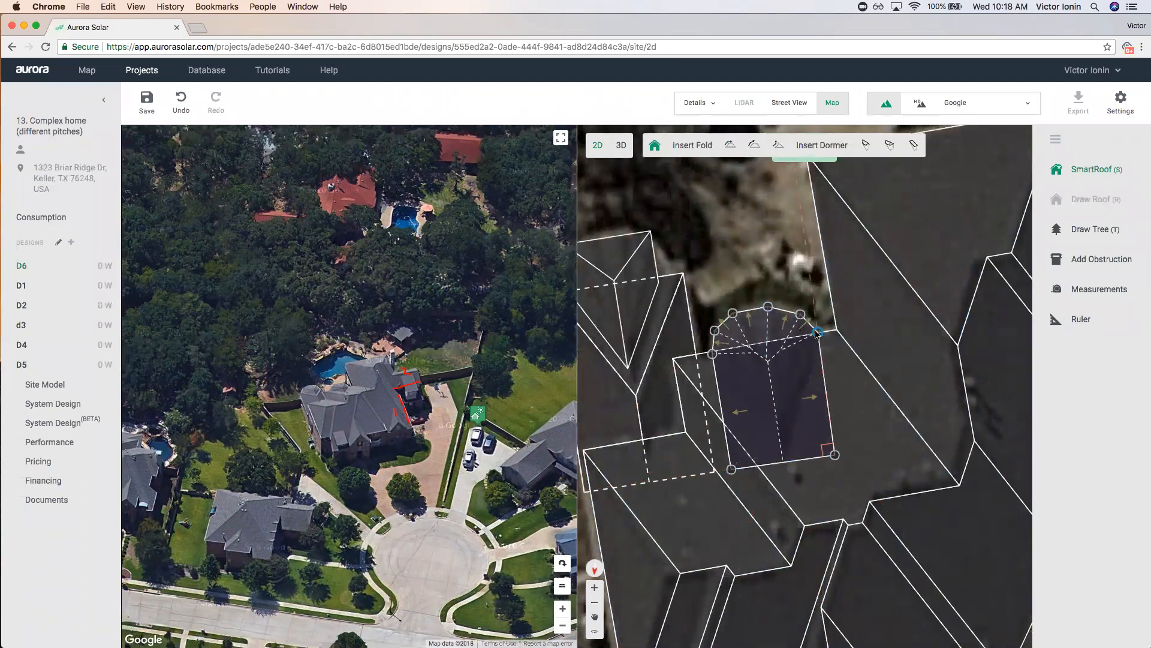
left_click_drag(732, 313, 798, 309)
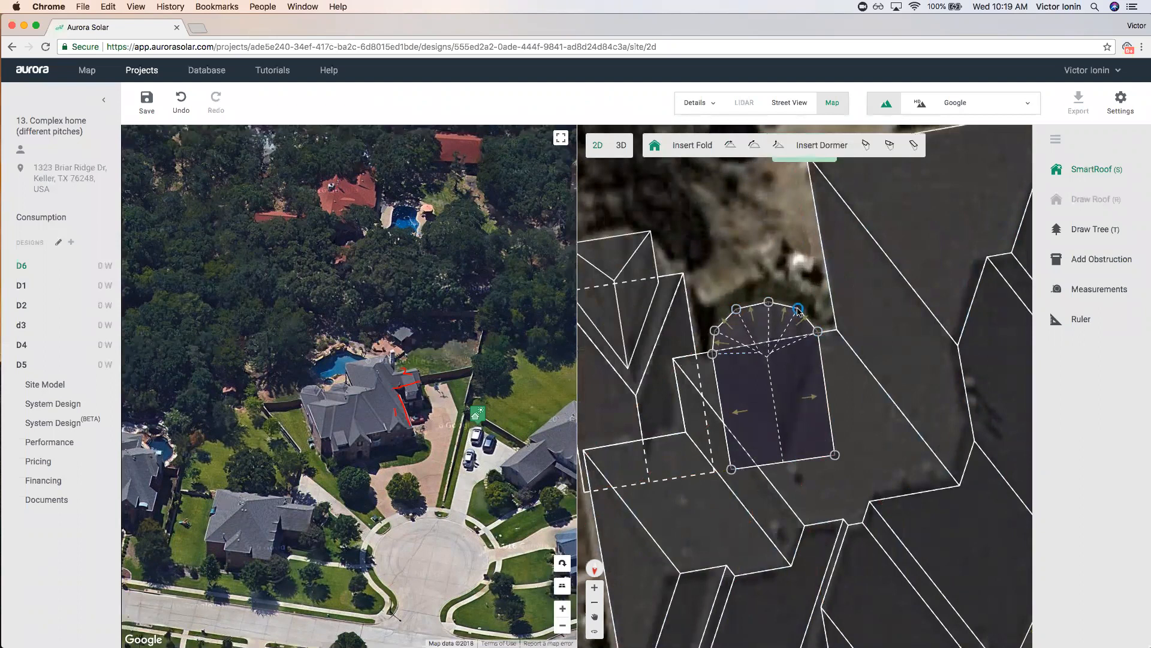
Set every face of the new roof section to a 45° pitch.
left_click(762, 392)
double_click(758, 399)
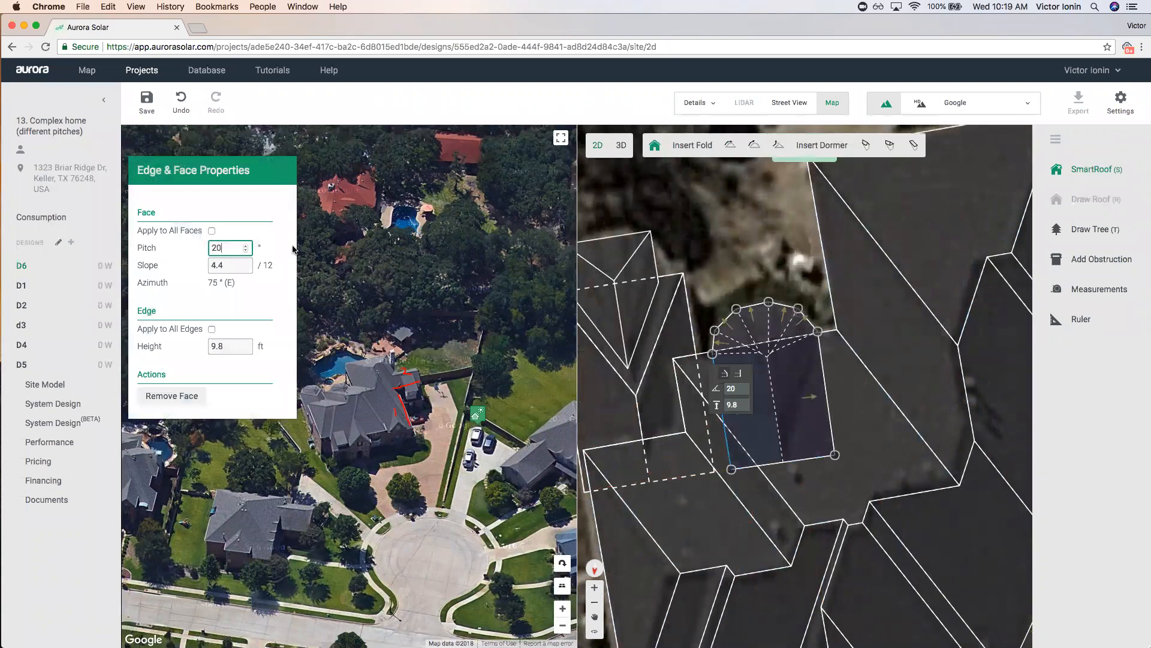
left_click(212, 232)
type("45")
left_click(699, 229)
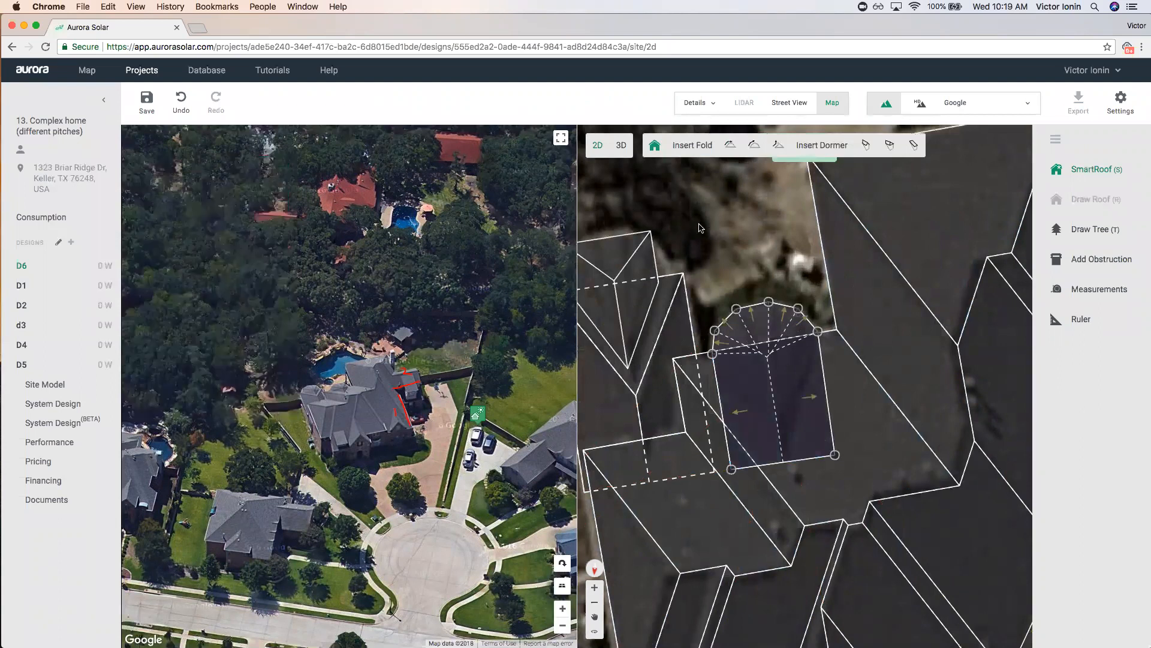
left_click(731, 221)
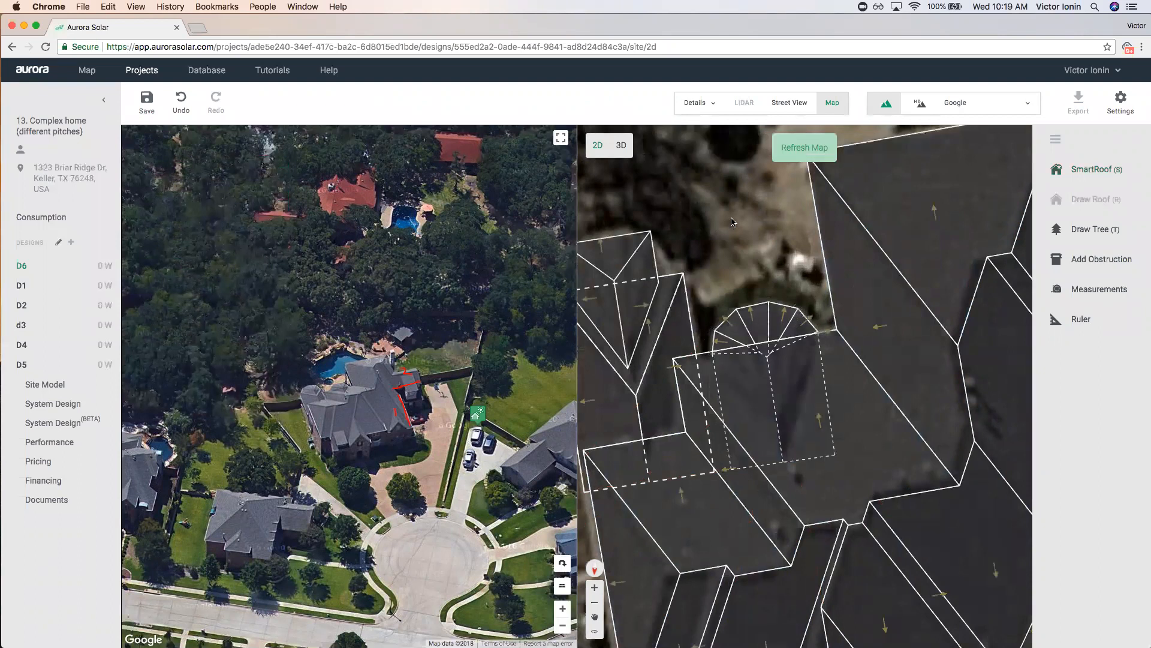
left_click(736, 319)
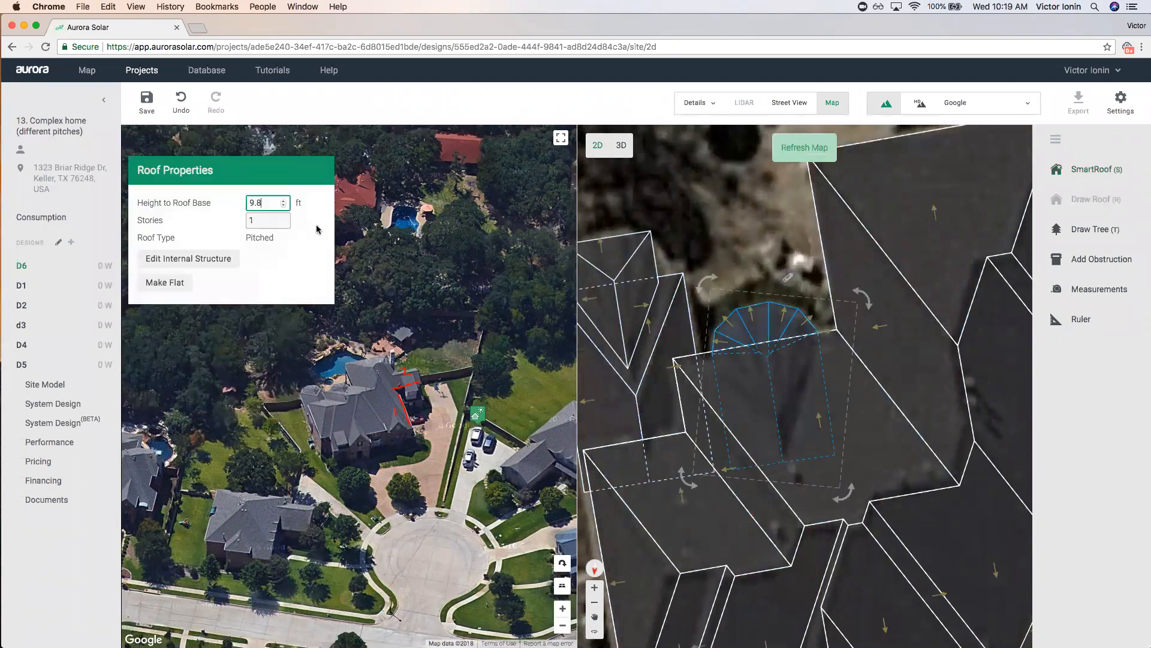
Give the rounded roof section 2 stories and a 22 ft roof base, then view it in 3D.
left_click(265, 219)
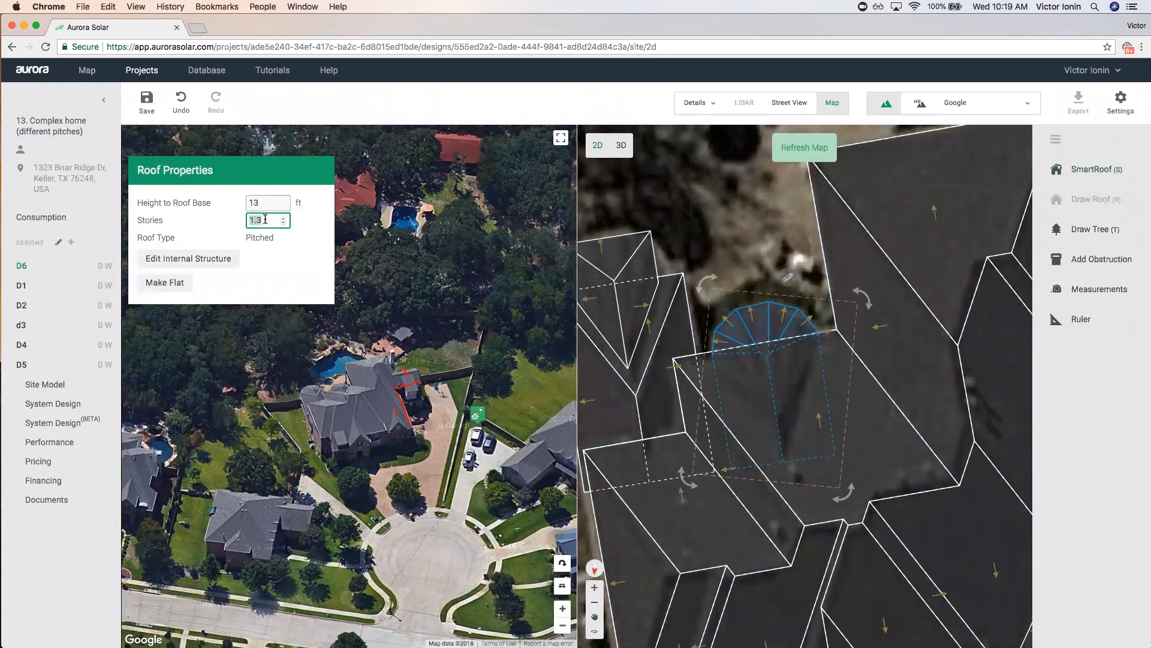
type("2")
left_click(284, 203)
type("20")
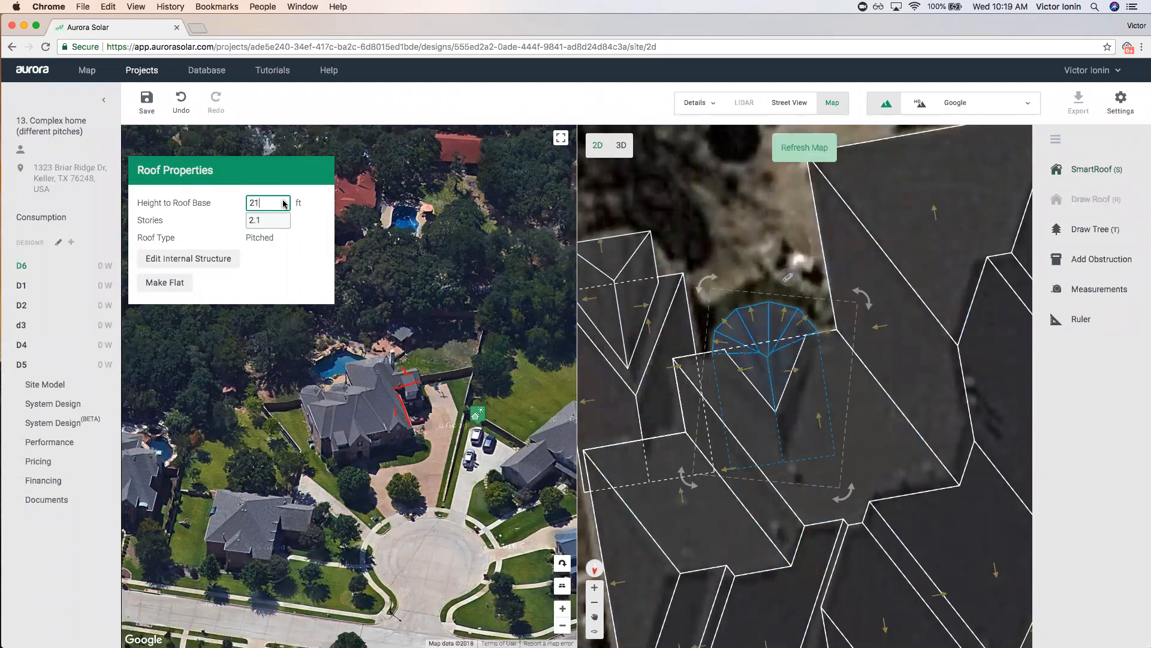
left_click(284, 203)
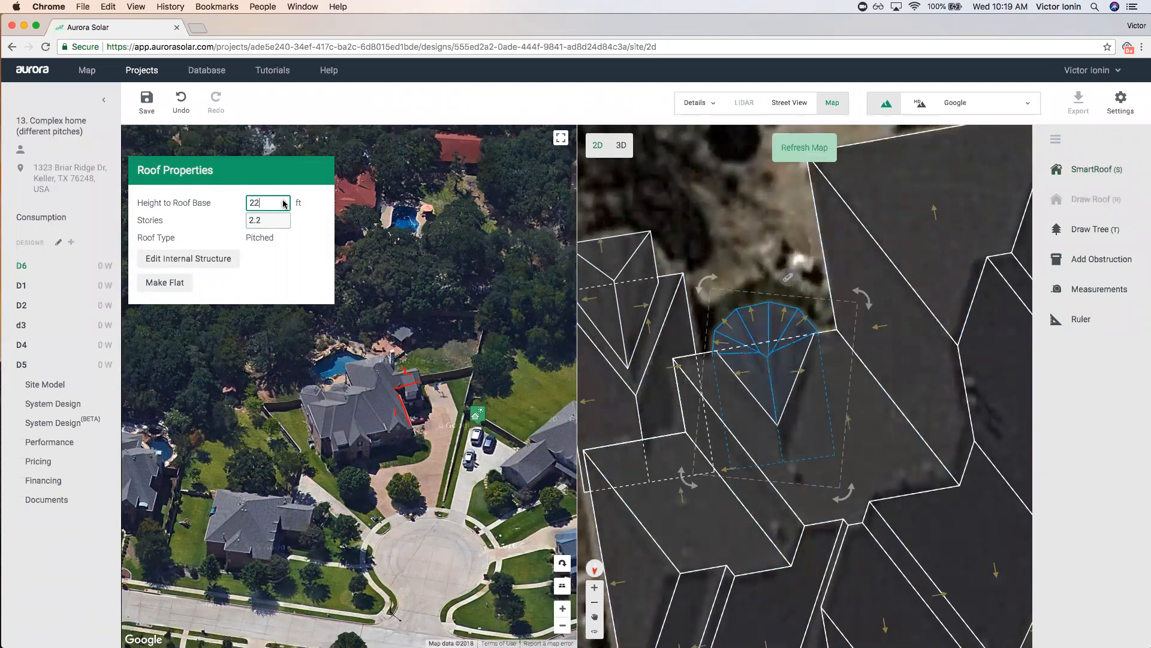
left_click(710, 194)
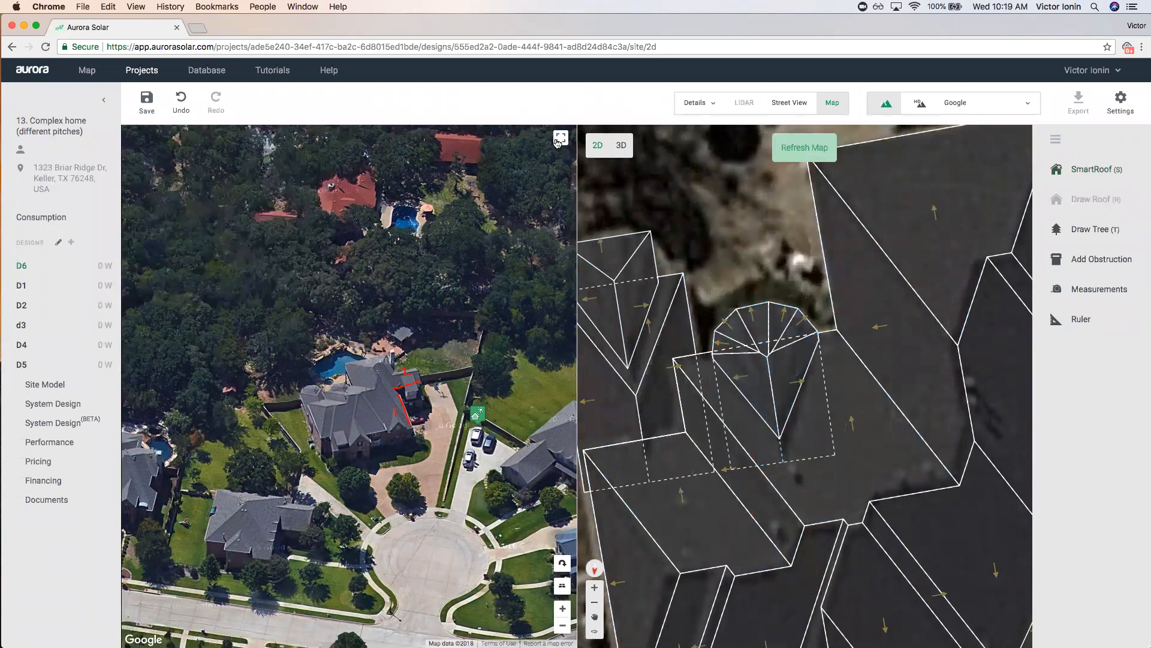
left_click(621, 145)
left_click(642, 365)
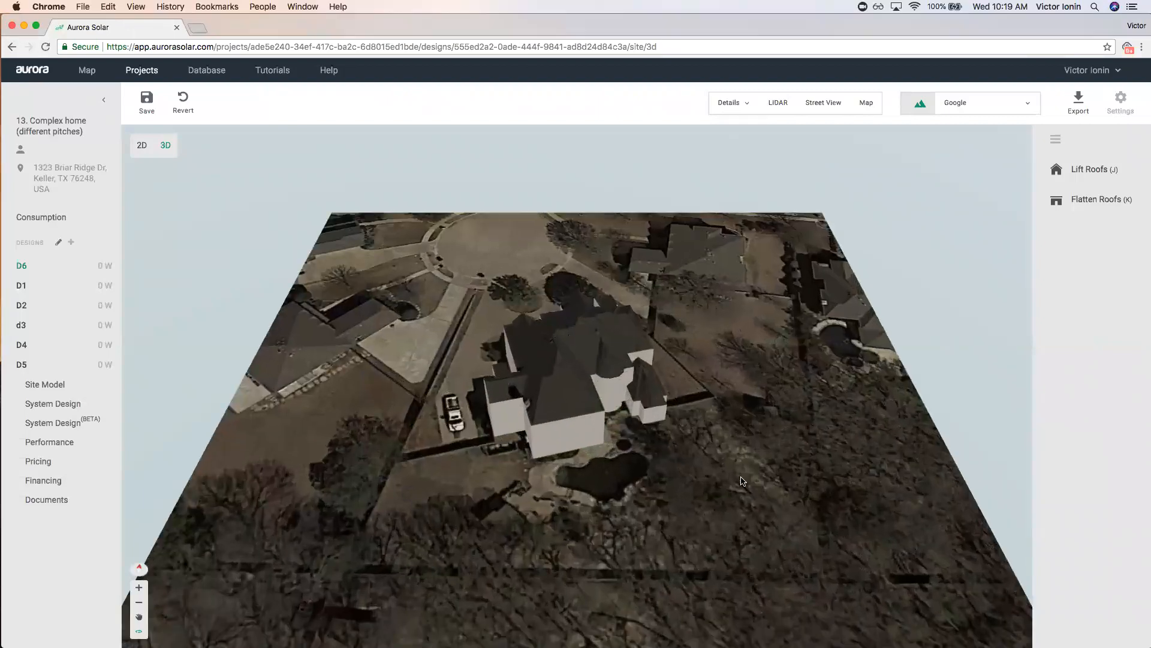
Orbit the 3D house and check the pitch of the garage and main front roof faces.
left_click_drag(742, 481, 520, 452)
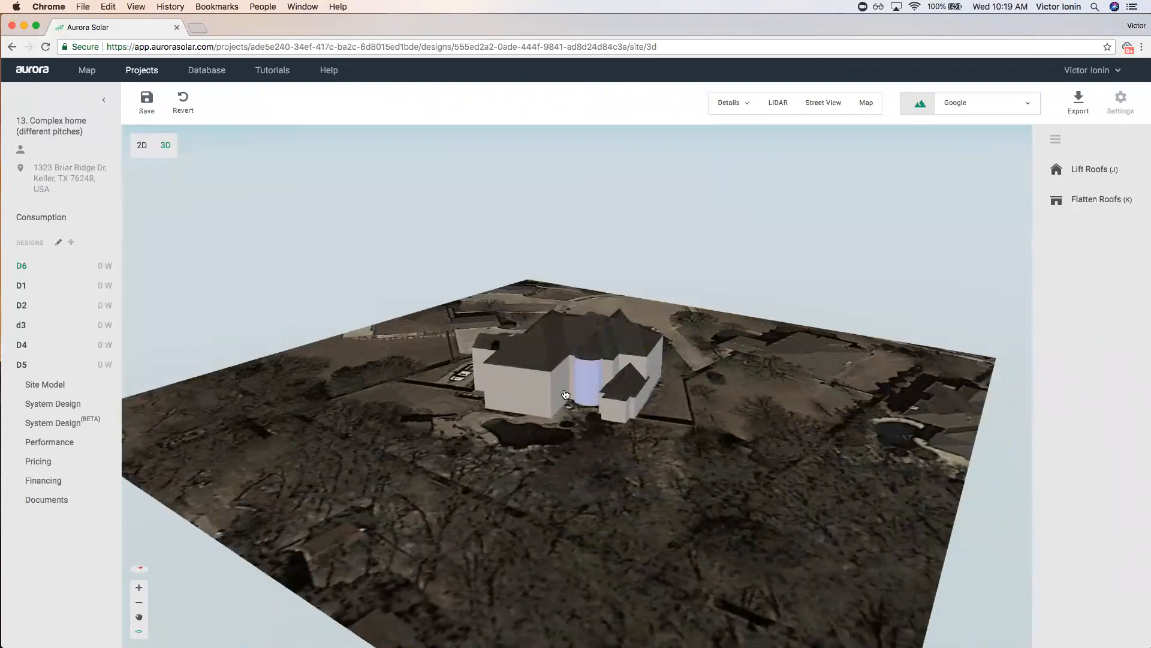
left_click(517, 364)
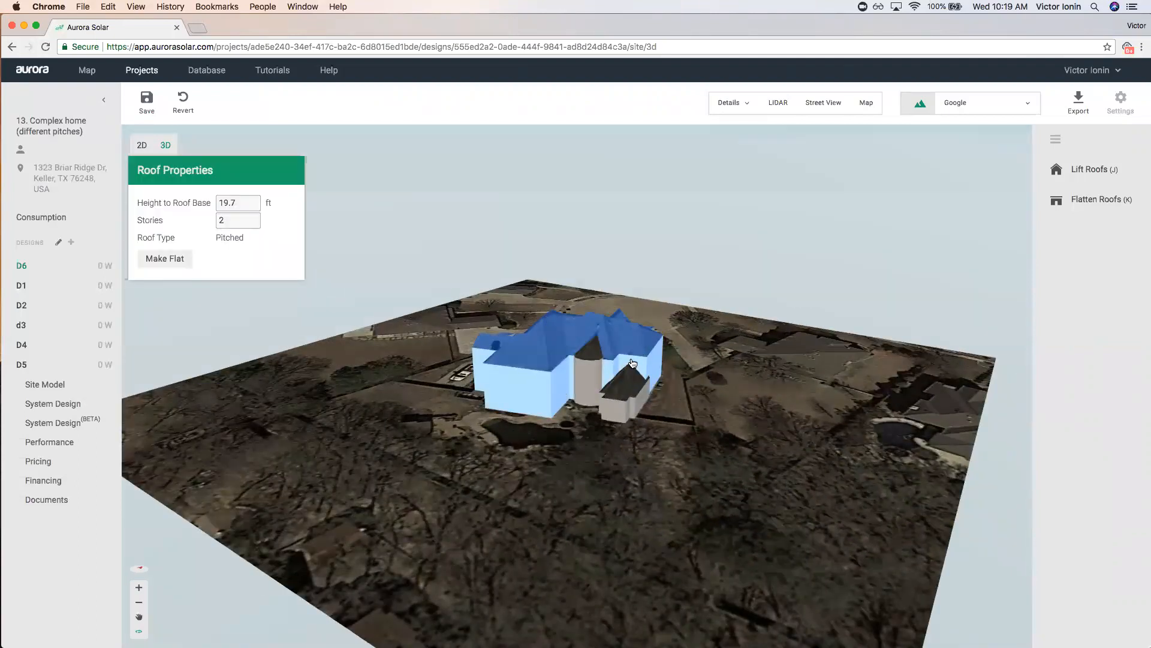
mouse_move(690, 475)
left_mouse_down()
mouse_move(836, 467)
mouse_move(836, 503)
mouse_move(687, 487)
left_mouse_up()
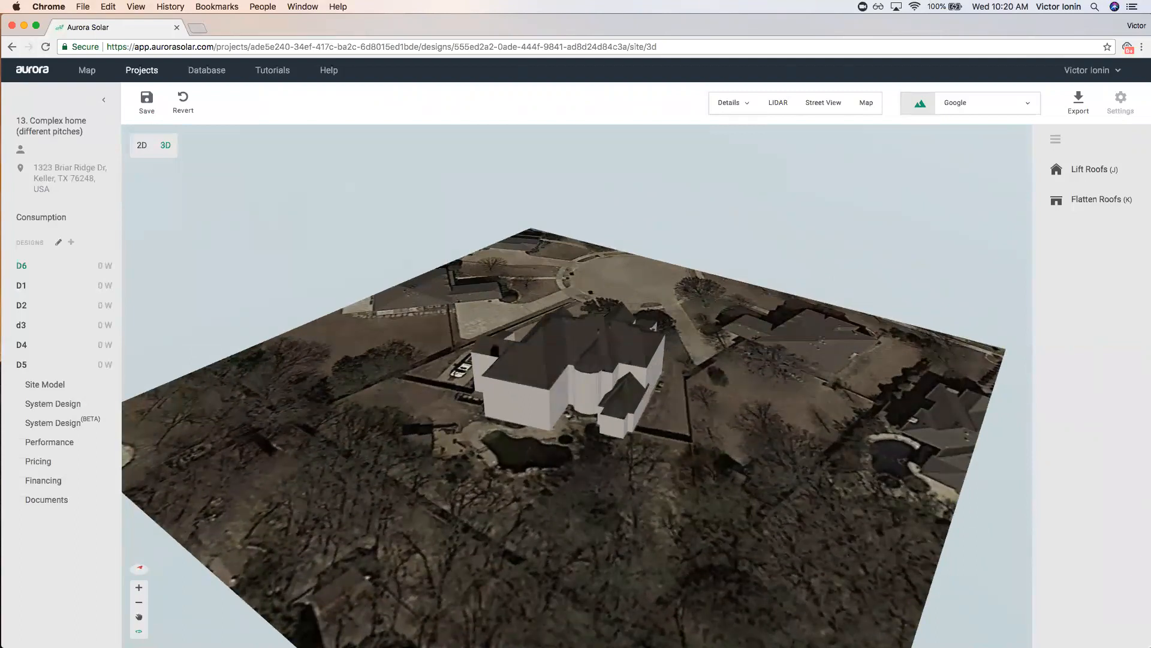
scroll(700, 387, "down", 5)
left_click_drag(700, 388, 709, 397)
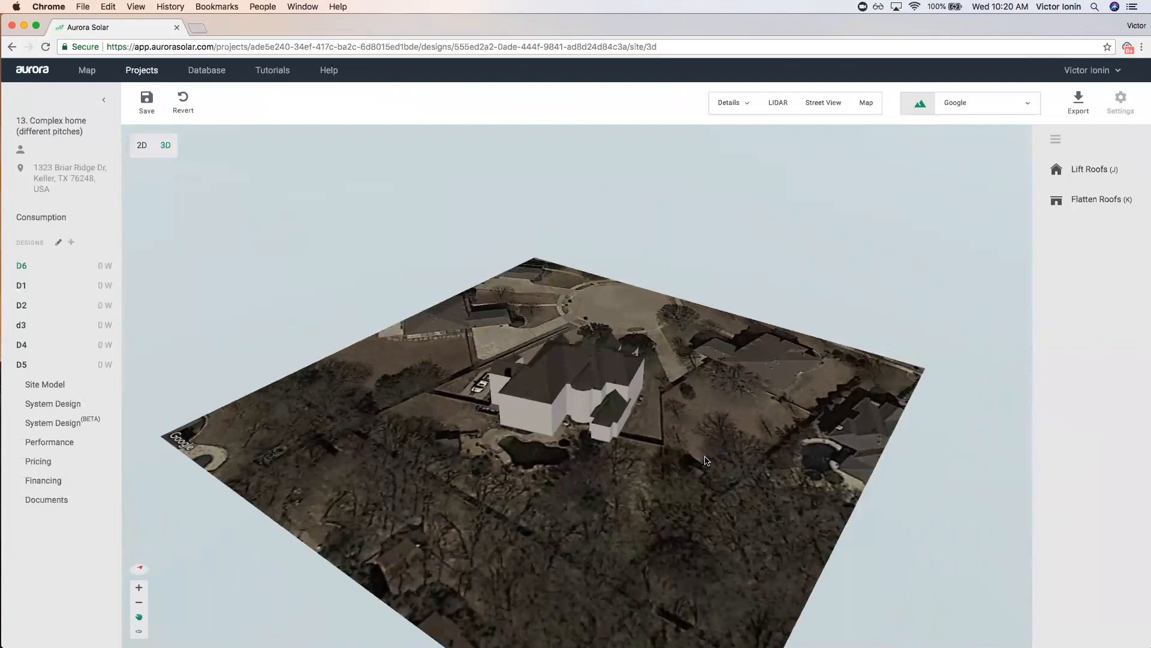
scroll(746, 523, "up", 10)
left_click_drag(746, 523, 777, 517)
left_click(779, 514)
left_click(603, 393)
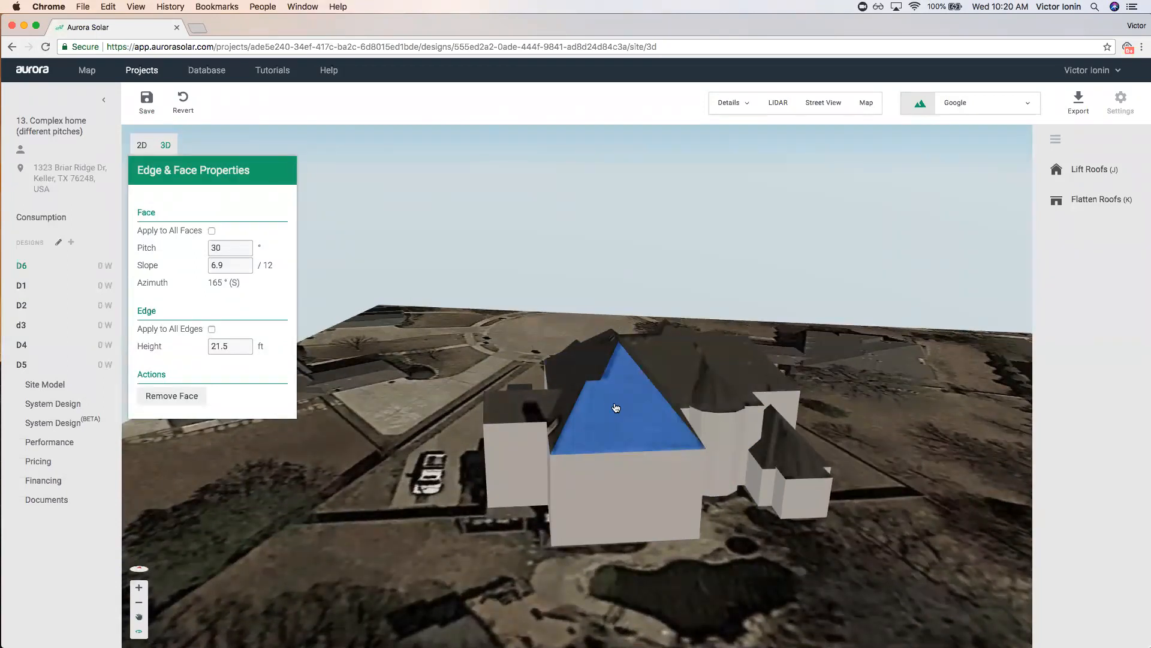
Orbit to a near top-down view, hide the aerial imagery, and tilt back to an oblique angle.
left_click_drag(589, 308, 586, 334)
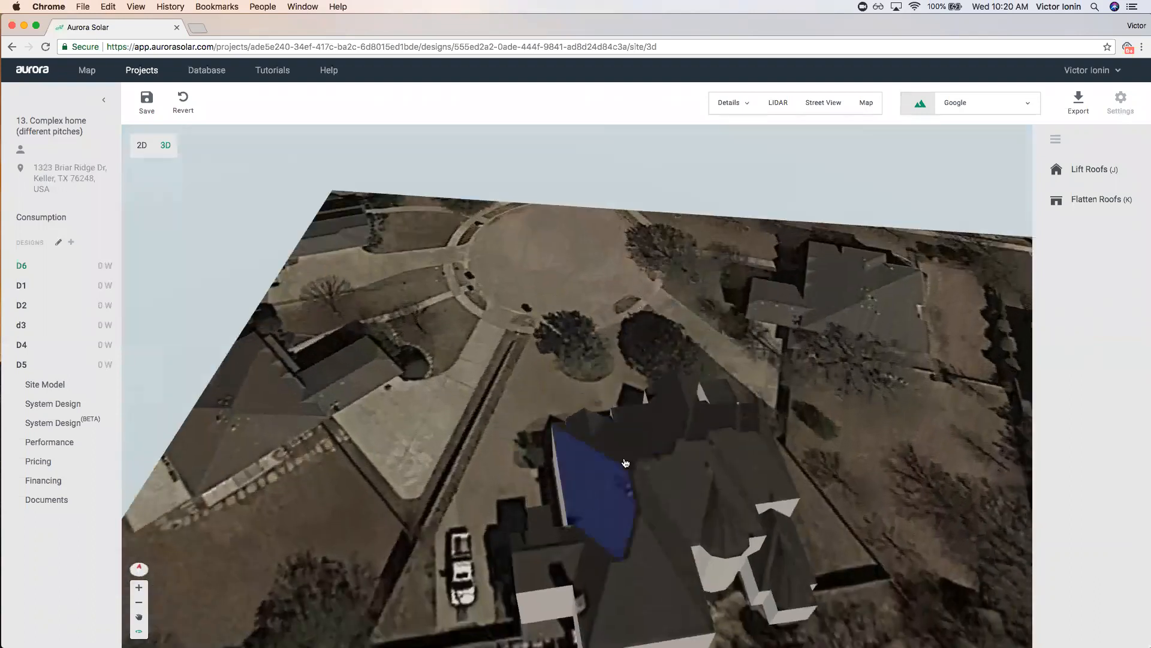
scroll(725, 467, "down", 2)
left_click_drag(739, 436, 729, 480)
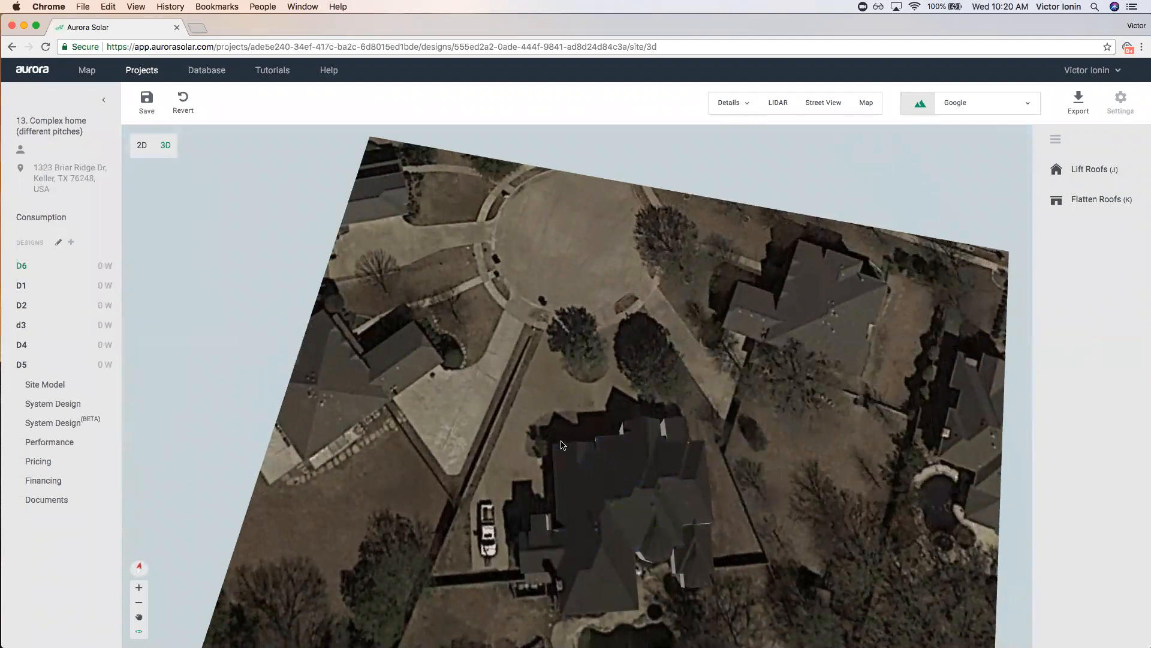
left_click_drag(704, 540, 629, 484)
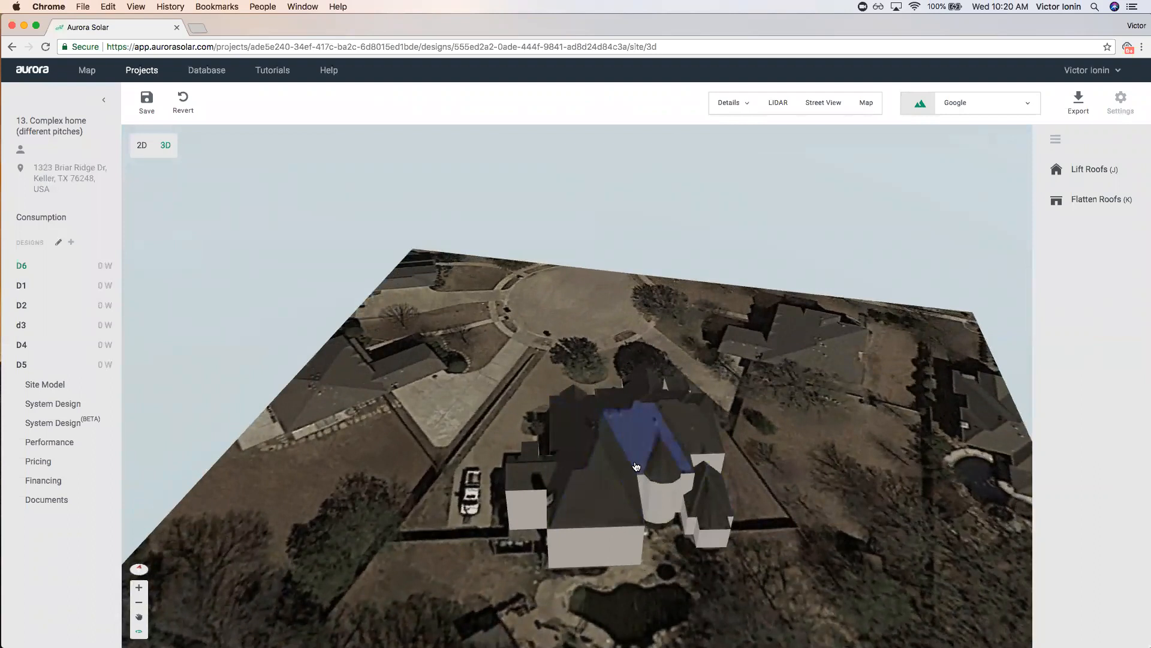
left_click_drag(623, 466, 517, 446)
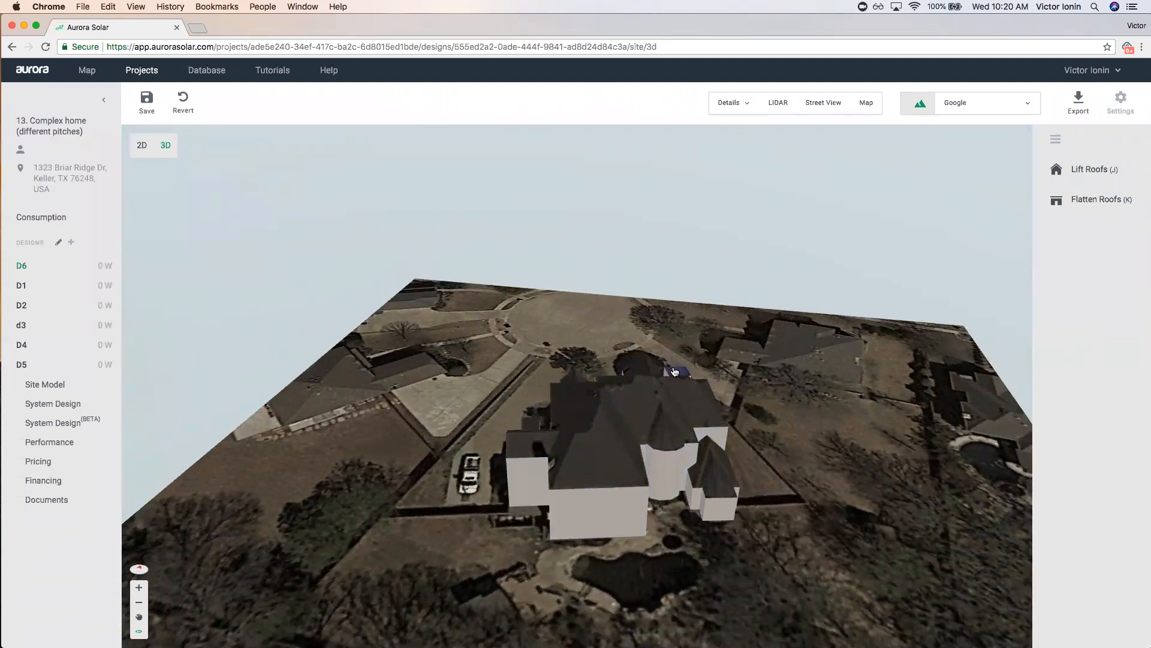
left_click_drag(729, 377, 746, 467)
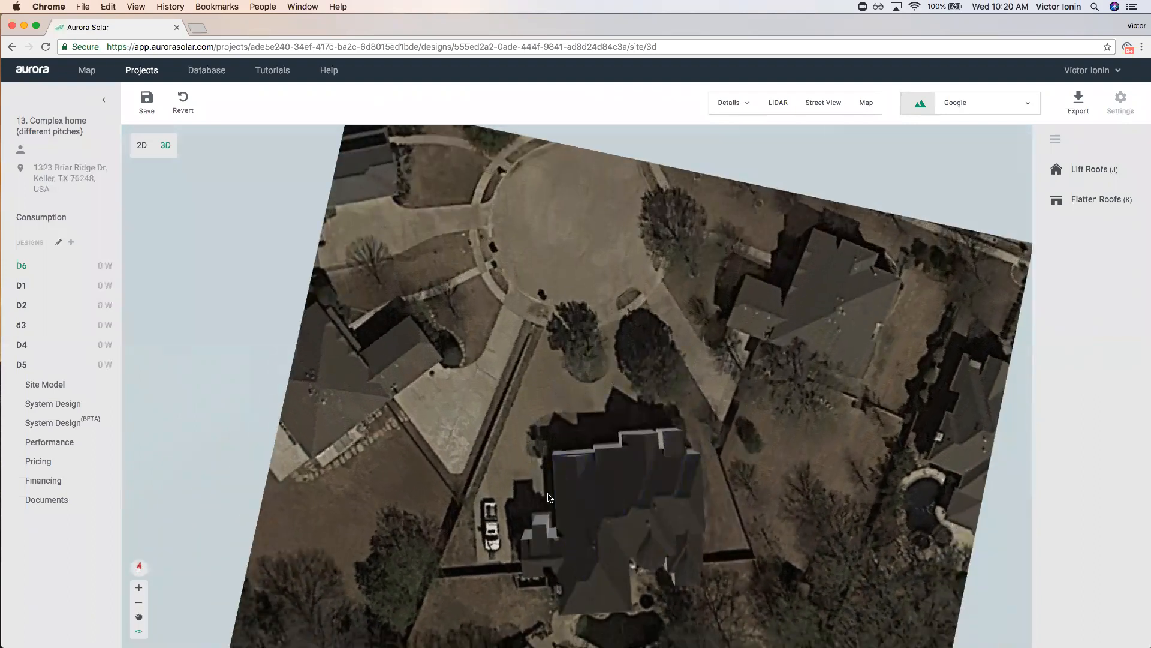
scroll(548, 498, "up", 5)
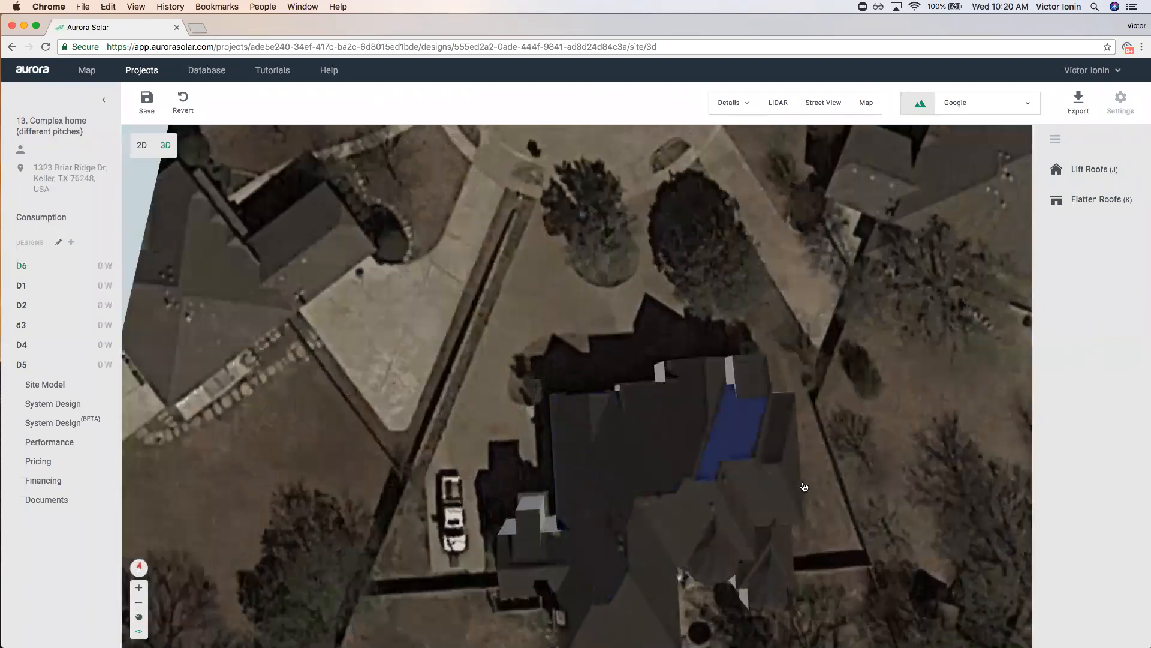
right_click_drag(808, 481, 802, 402)
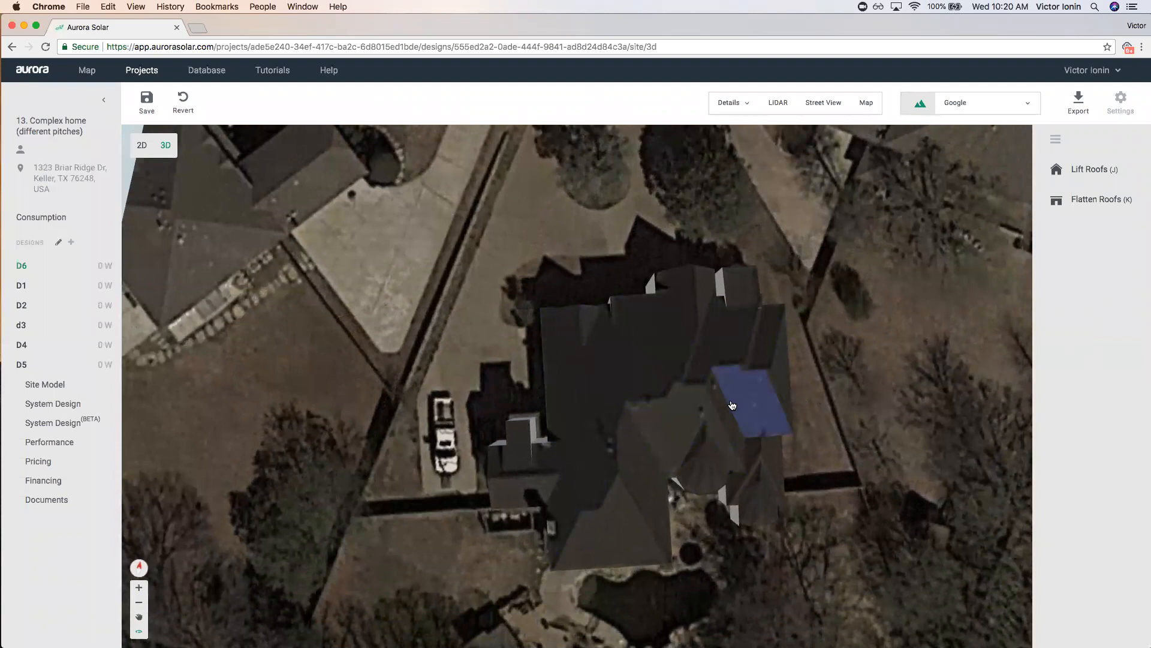
key("m")
right_click_drag(831, 475, 645, 316)
Check the large triangular roof face's 30° pitch in 3D.
left_click(597, 317)
left_click(573, 319)
right_click_drag(799, 432, 653, 342)
left_click(653, 341)
Load the site's LIDAR data and display it as a point cloud.
left_click(775, 104)
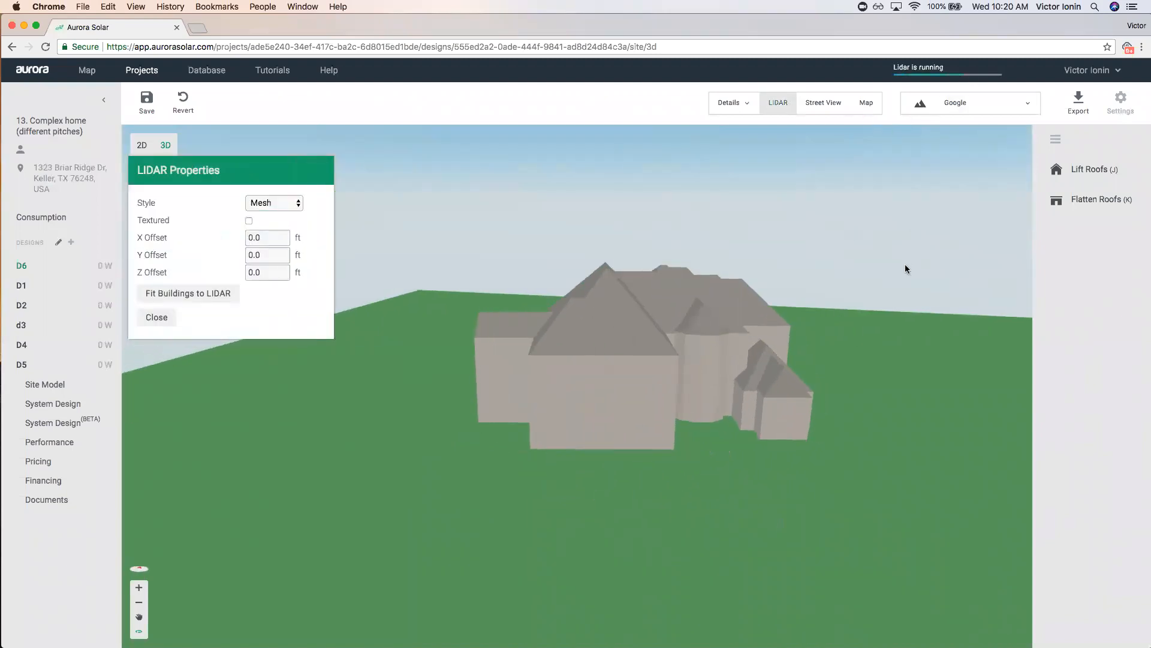
right_click_drag(904, 264, 873, 280)
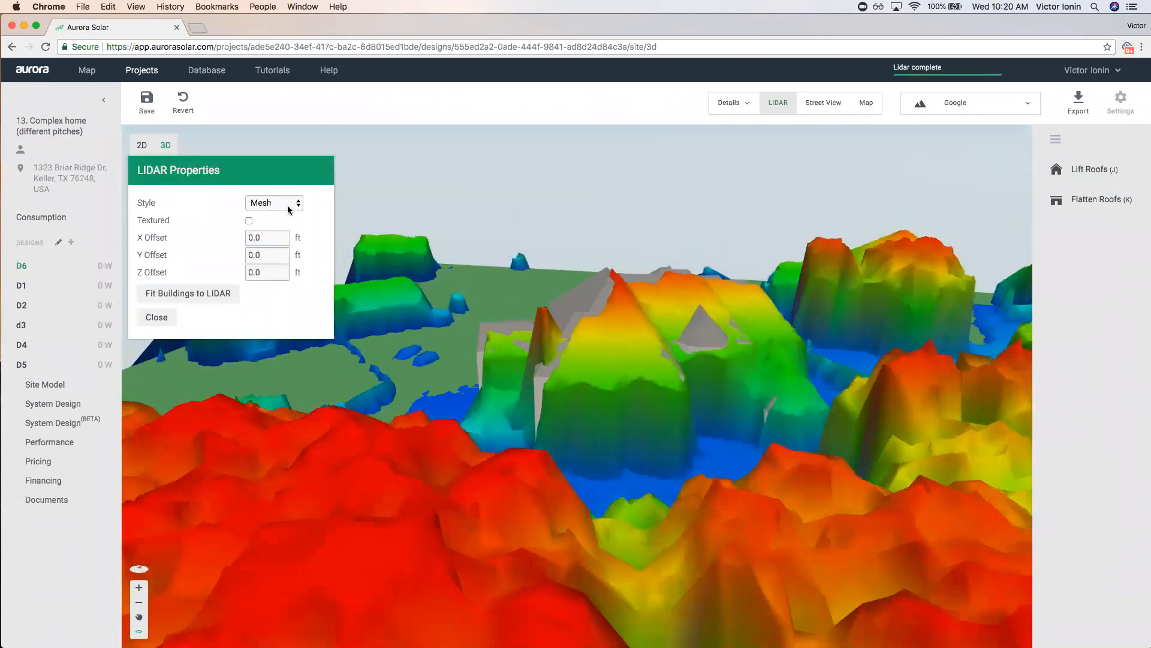
left_click(286, 206)
left_click(286, 216)
Orbit through the point cloud, then return to Projects, discarding unsaved changes.
right_click_drag(667, 295, 176, 140)
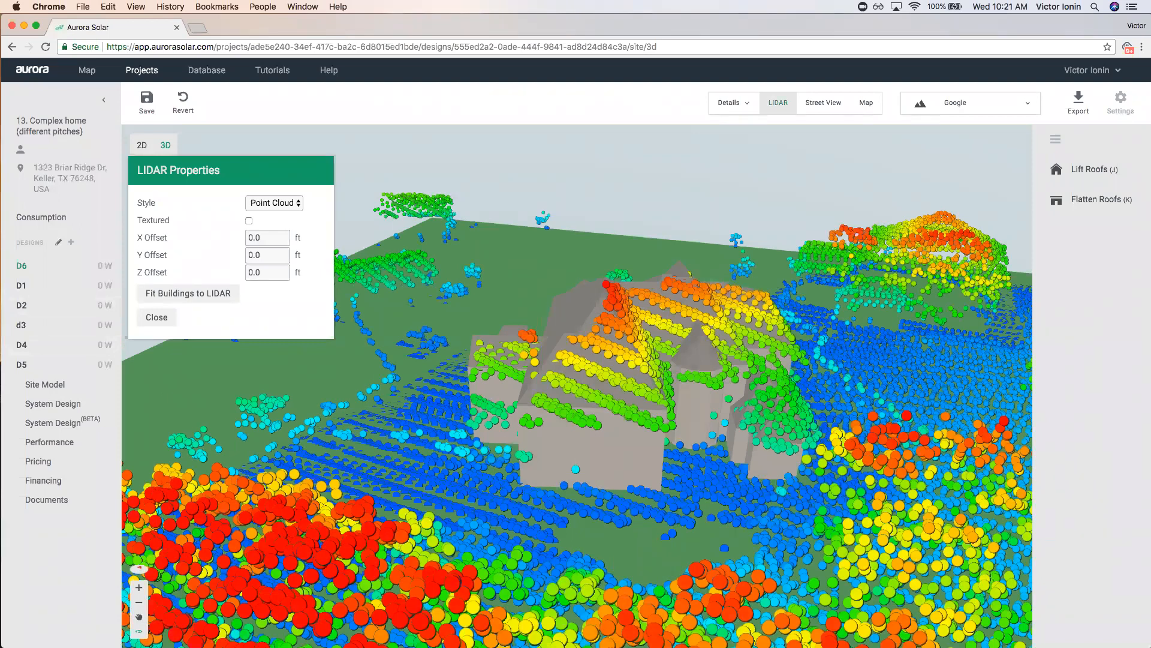
left_click(150, 71)
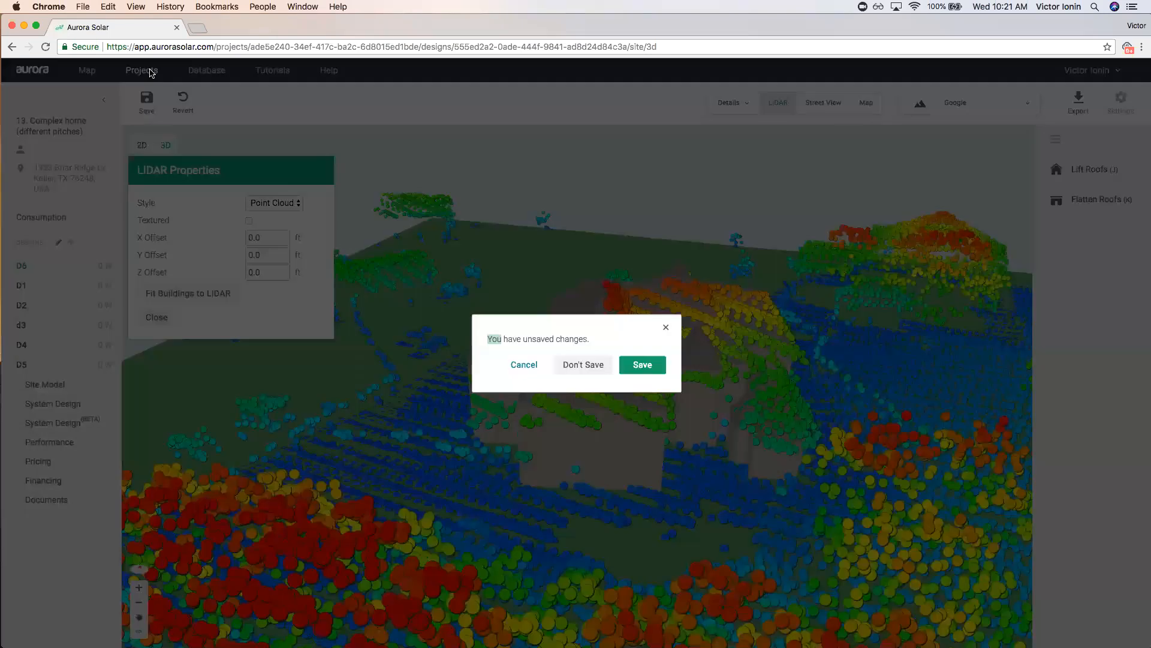
left_click(573, 368)
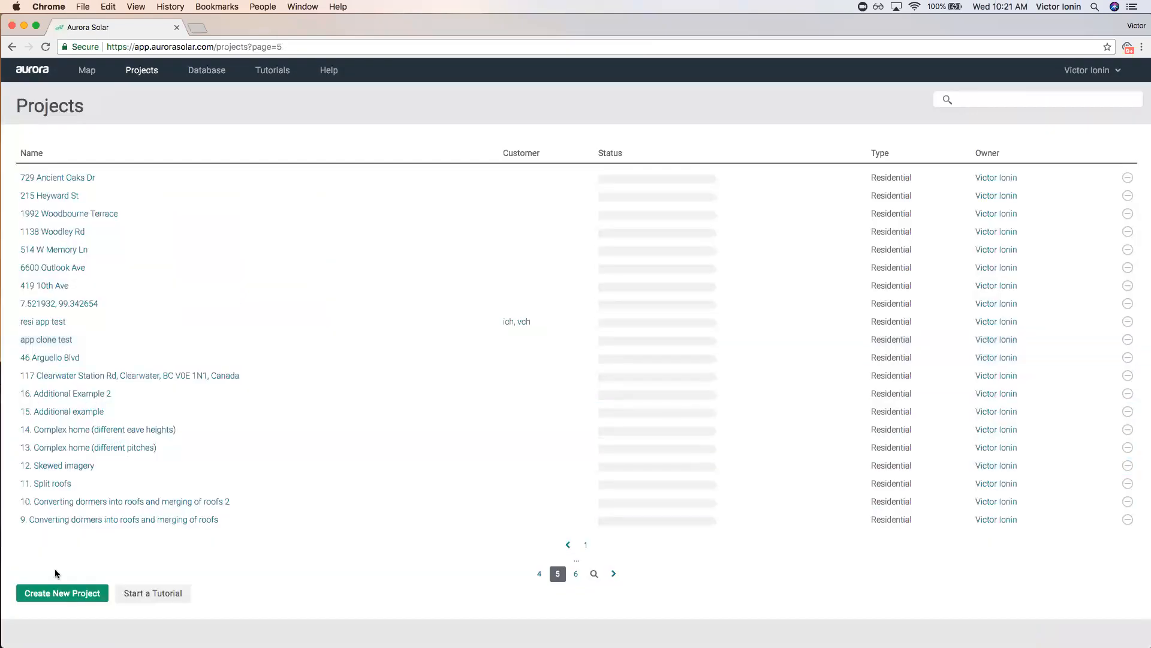
Create a new project using the pasted Orlando house address.
left_click(61, 592)
left_click(742, 414)
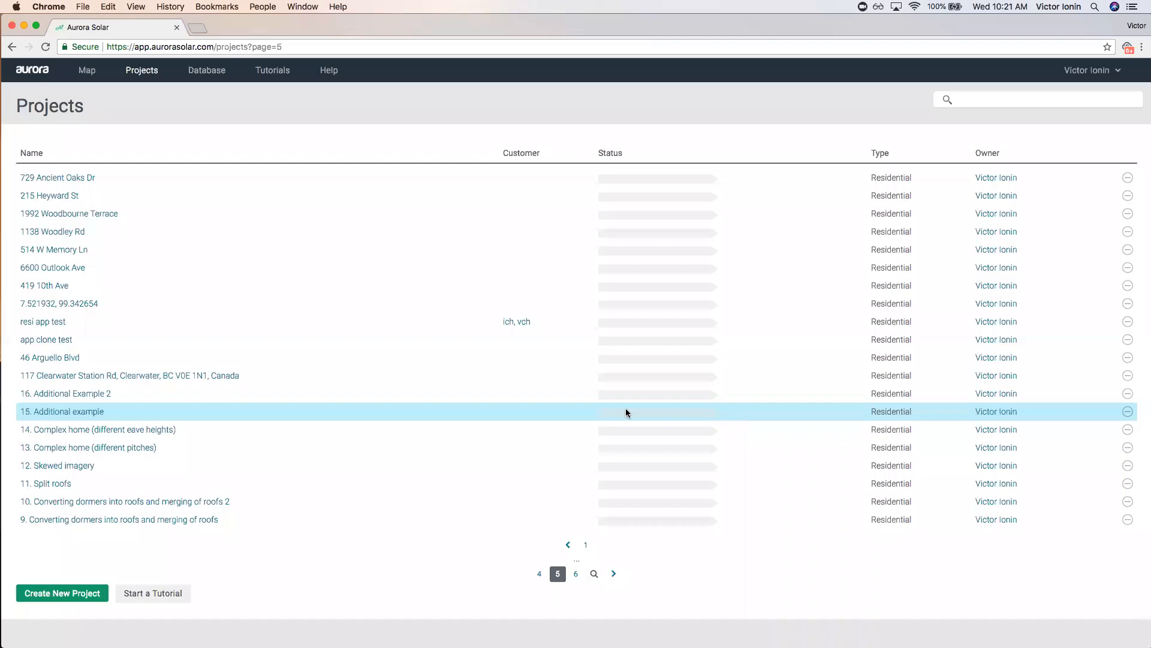
Add a new design named 'd1' to the project.
left_click(62, 240)
type("d1")
left_click(643, 325)
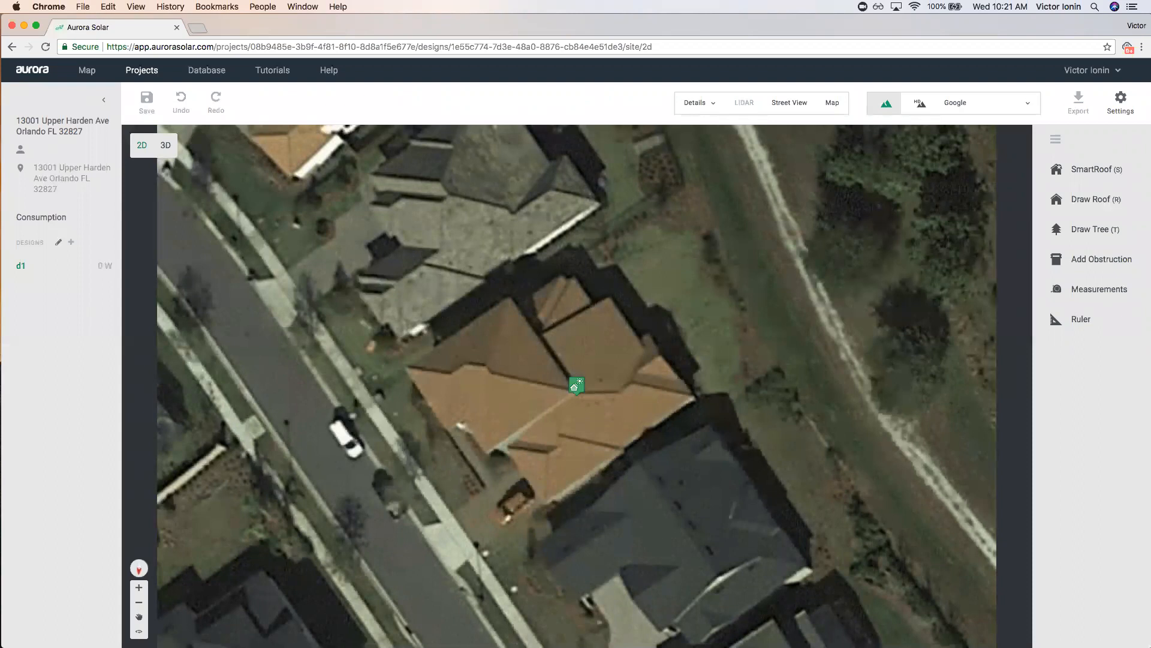
left_click(832, 102)
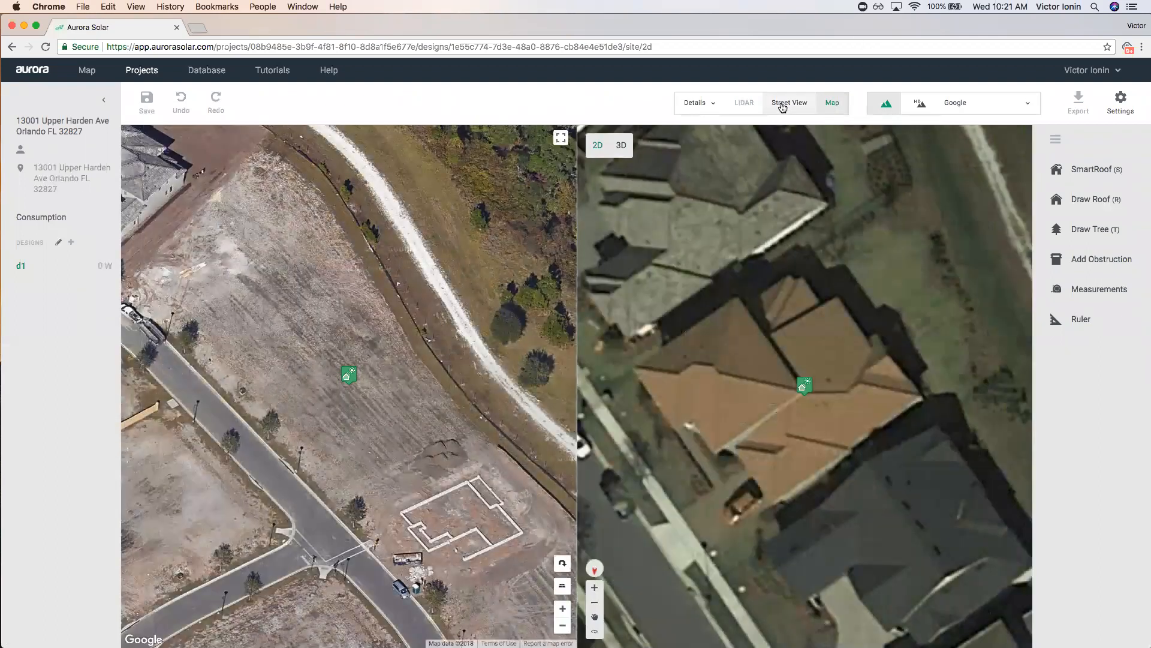
left_click(562, 562)
left_click(562, 564)
left_click(562, 564)
left_click(562, 564)
left_click(563, 564)
left_click(787, 103)
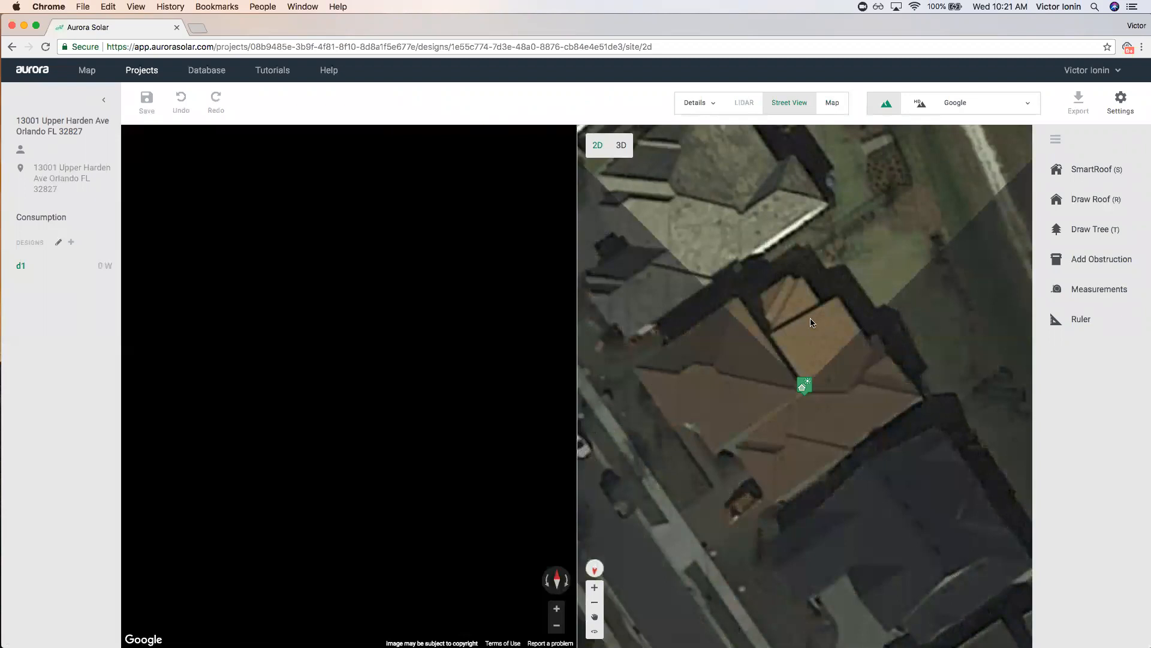
left_click_drag(809, 360, 755, 396)
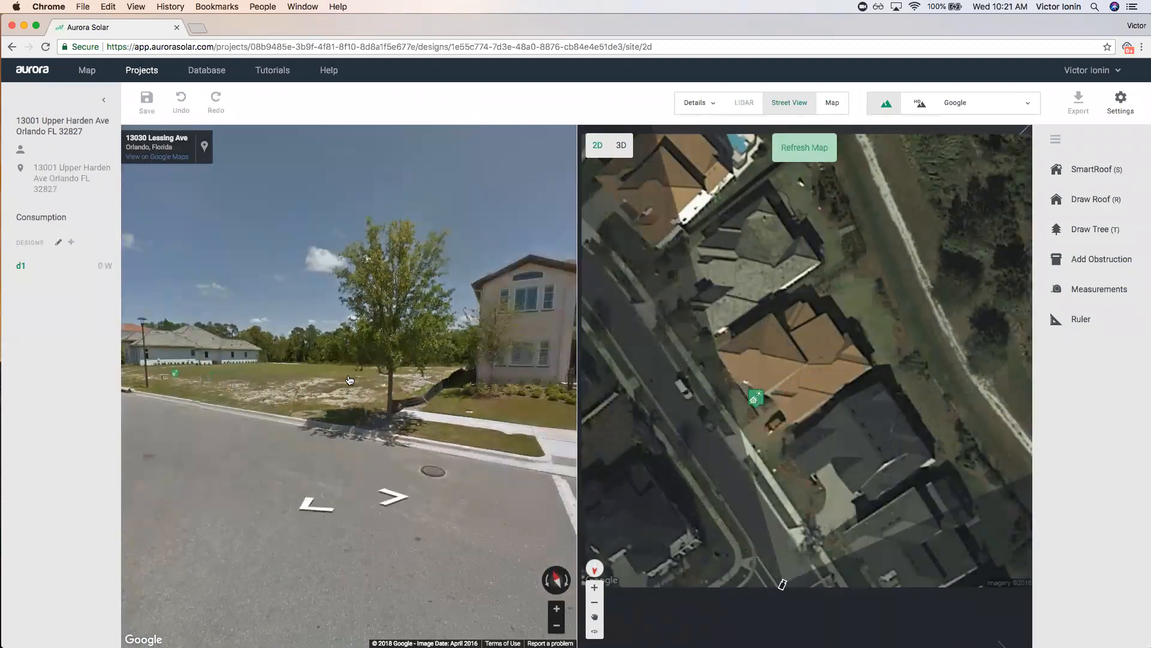
left_click_drag(267, 391, 350, 399)
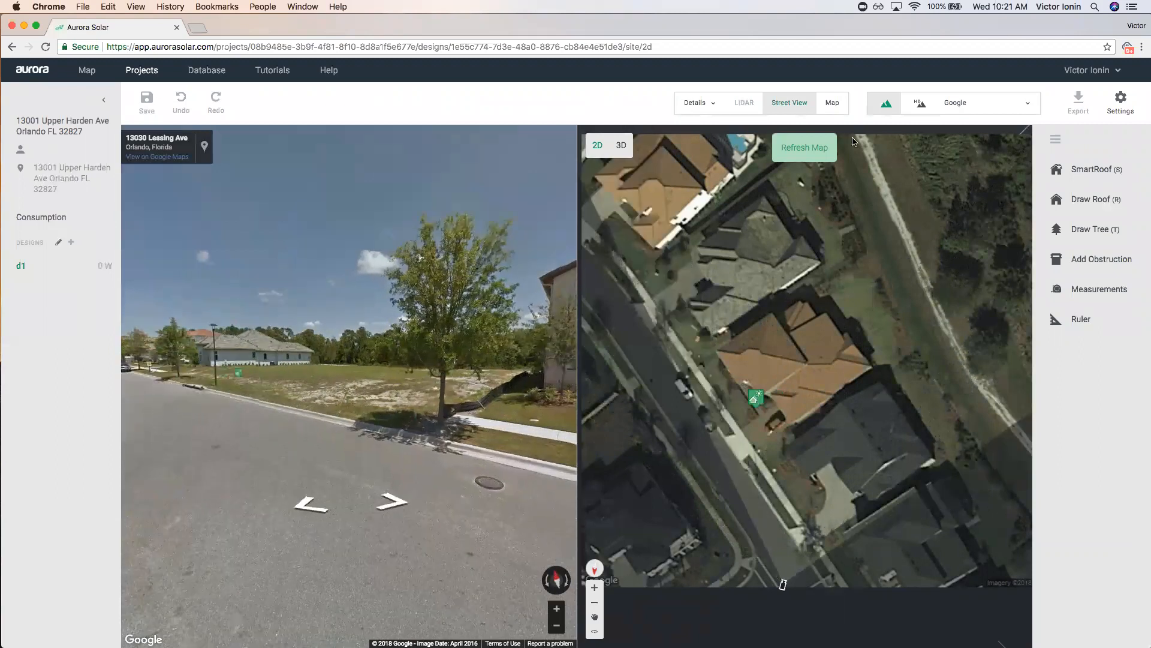
left_click(789, 102)
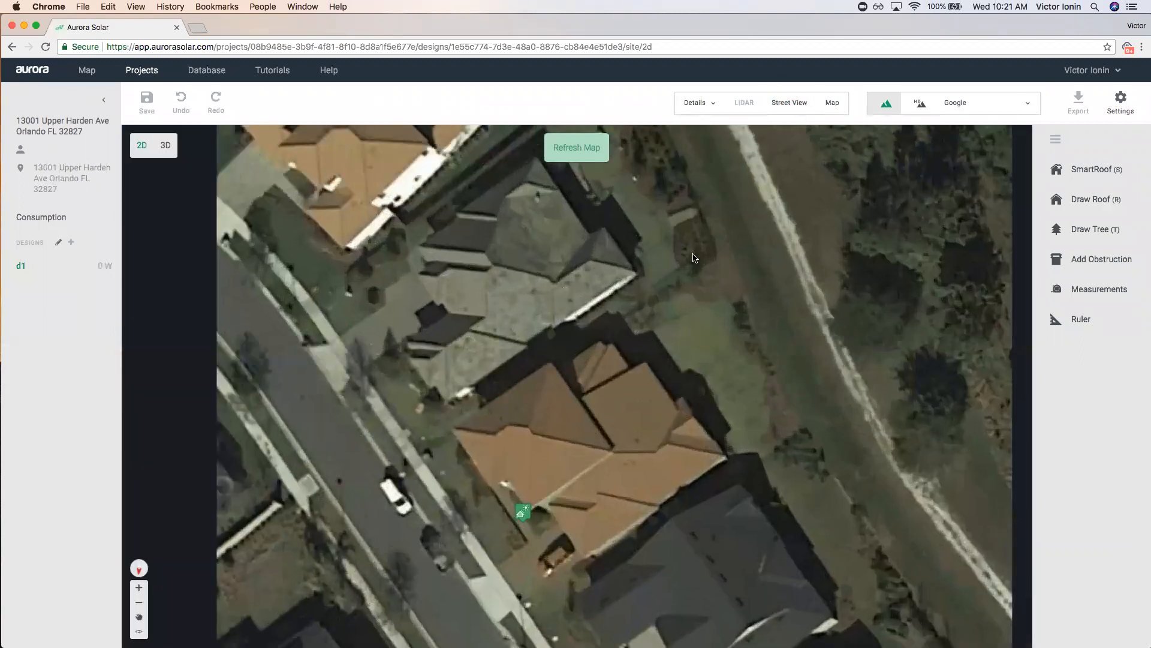
Try Bing imagery, then request and confirm the Nearmap HD imagery for the site.
left_click_drag(583, 480, 619, 423)
left_click(964, 107)
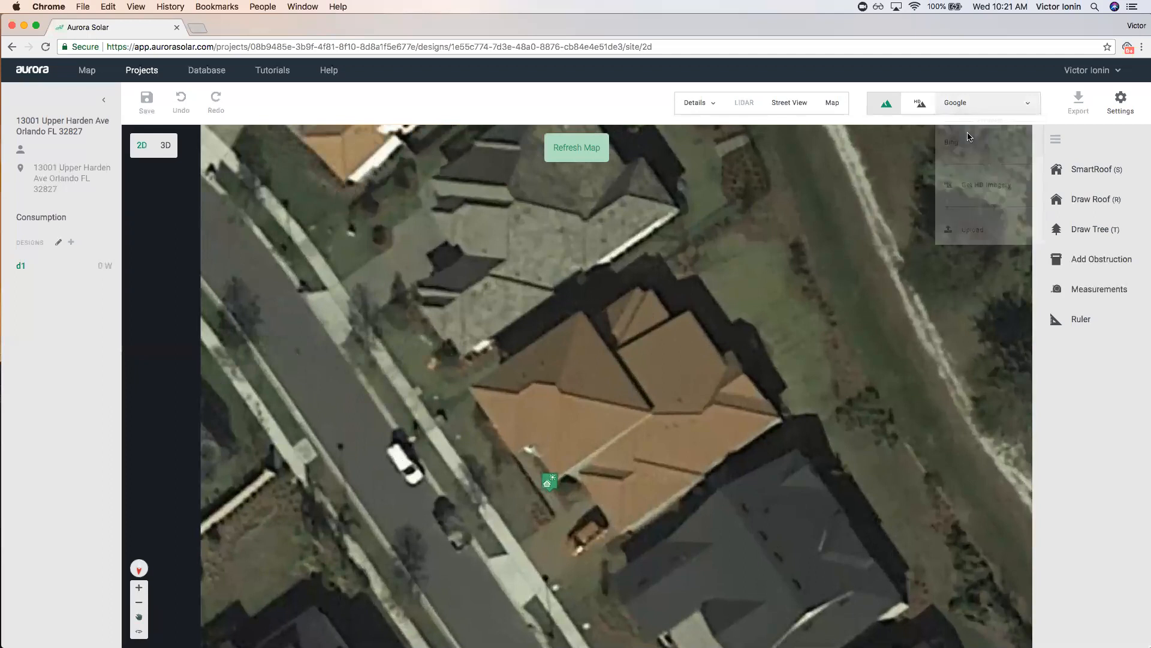
left_click(972, 145)
left_click(983, 103)
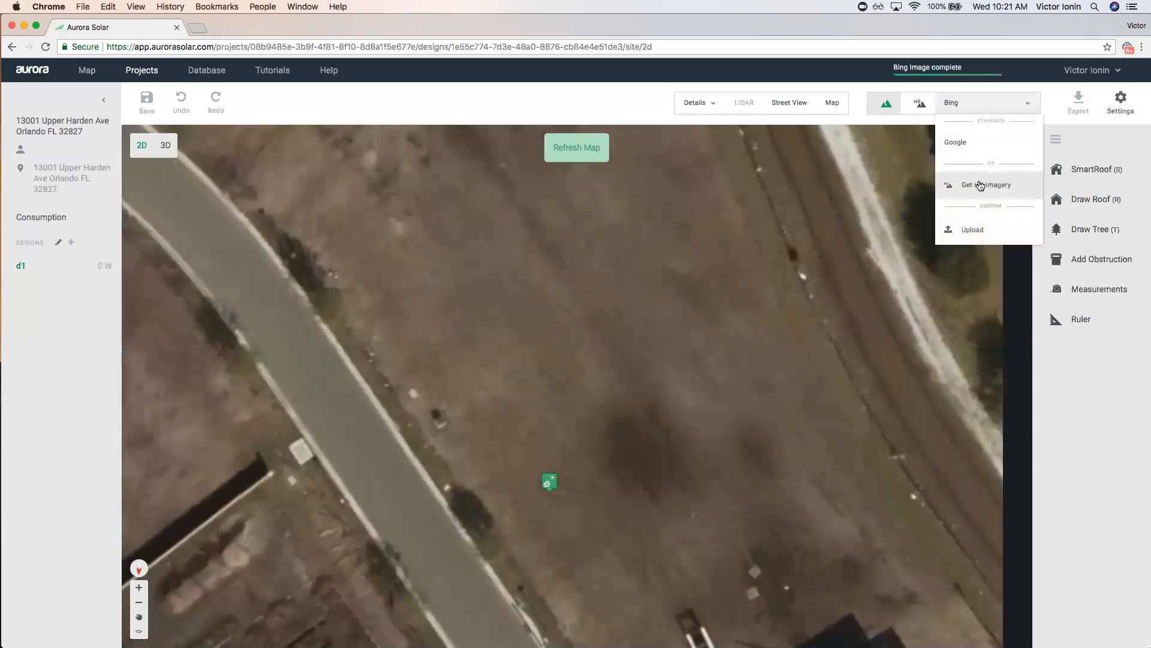
left_click(979, 184)
left_click(806, 541)
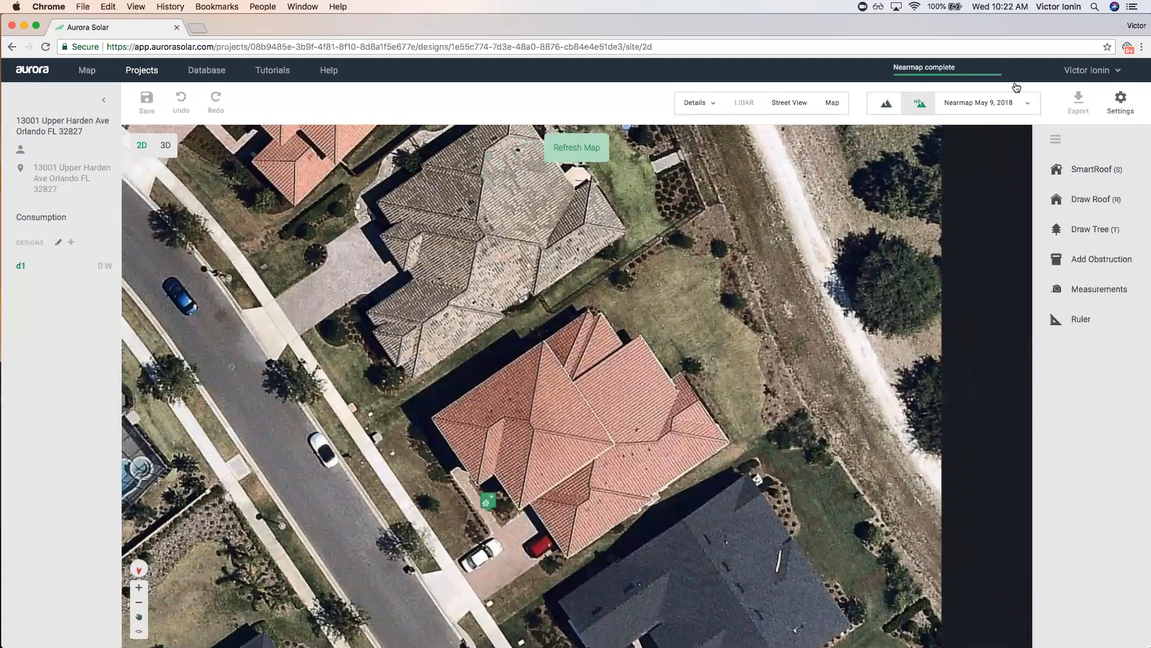
Compare against Google imagery, then switch back to the Nearmap May 9, 2018 imagery.
left_click(1014, 102)
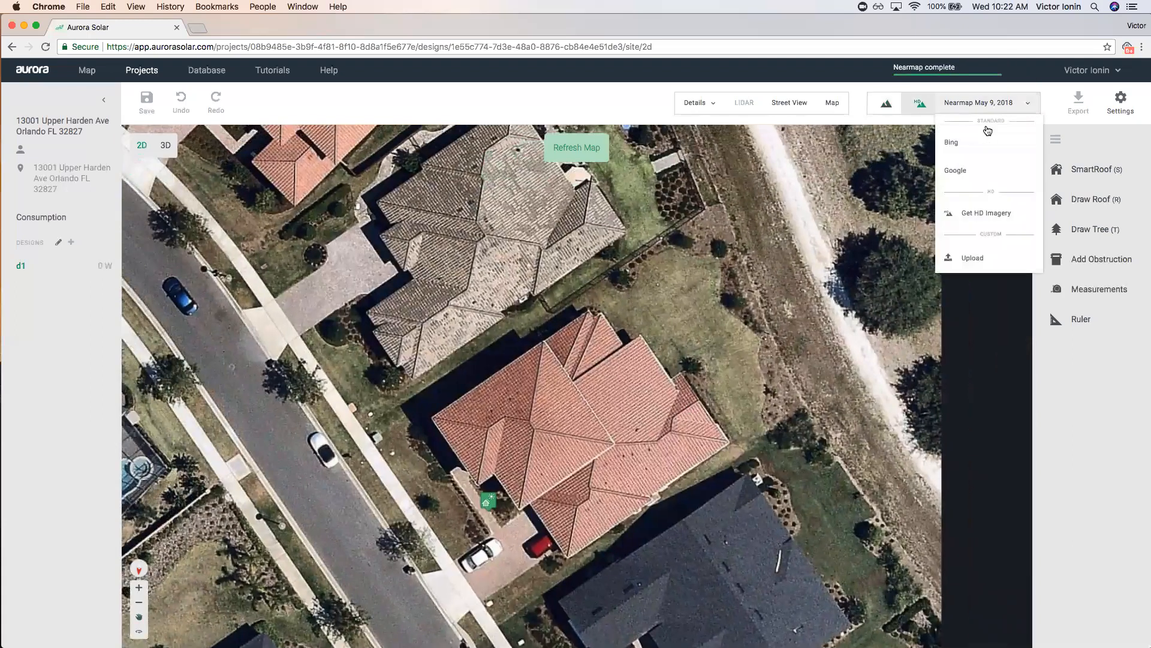
left_click(975, 179)
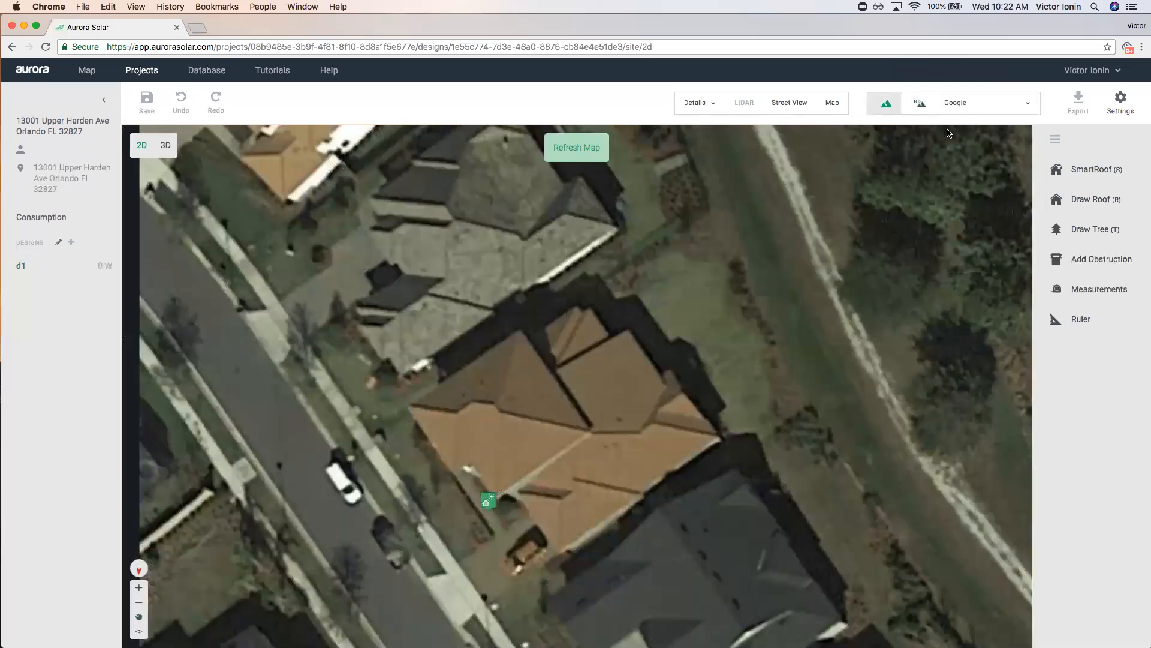
left_click(954, 103)
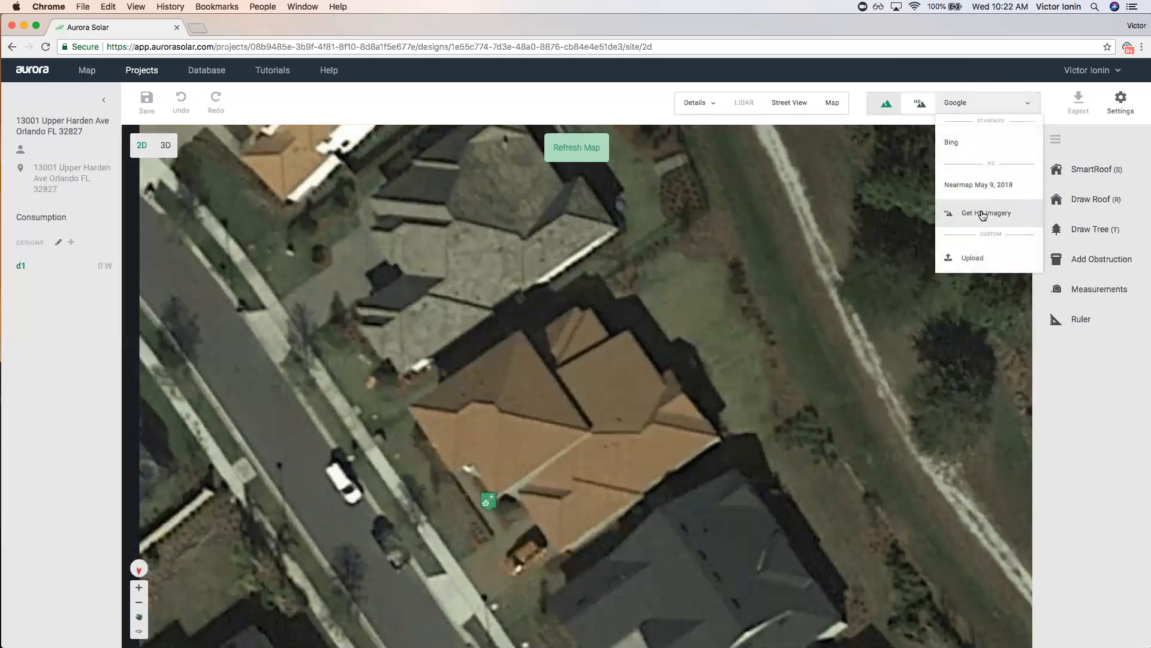
left_click(977, 185)
left_click_drag(718, 408, 742, 355)
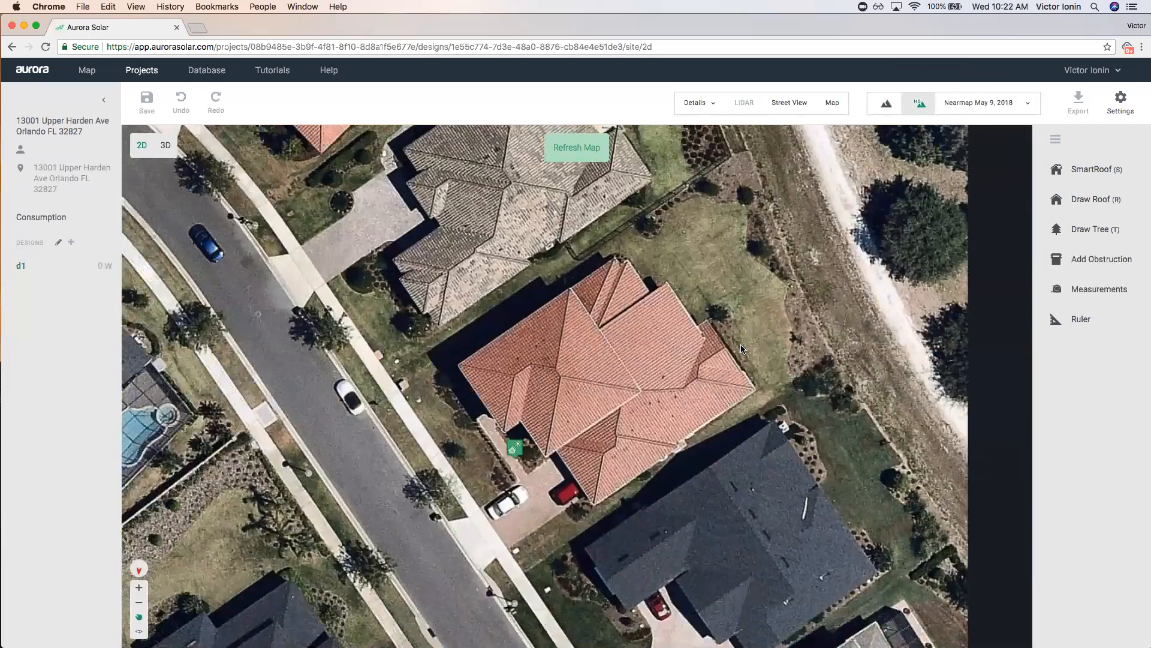
scroll(637, 344, "up", 2)
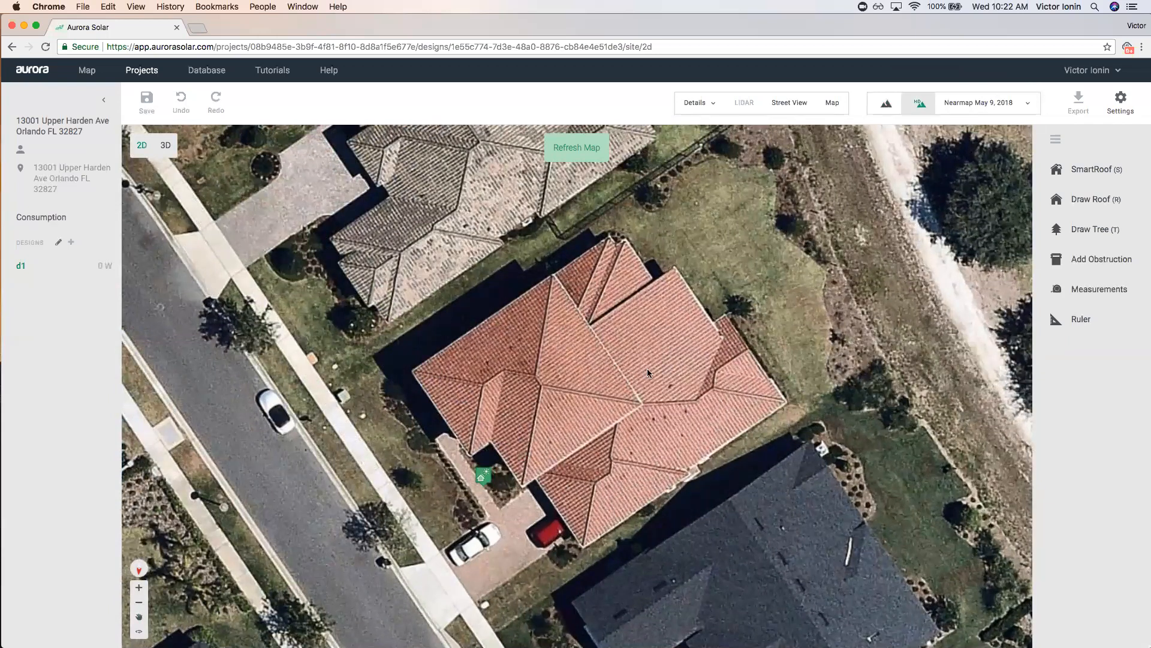
scroll(614, 273, "up", 5)
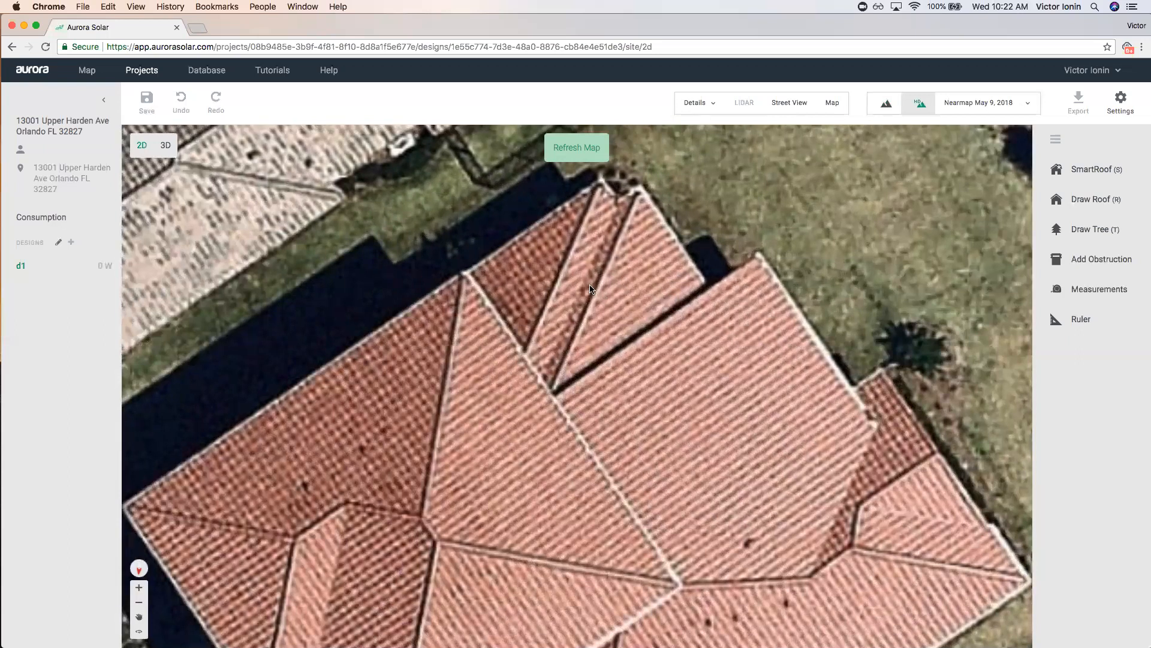
scroll(596, 302, "down", 2)
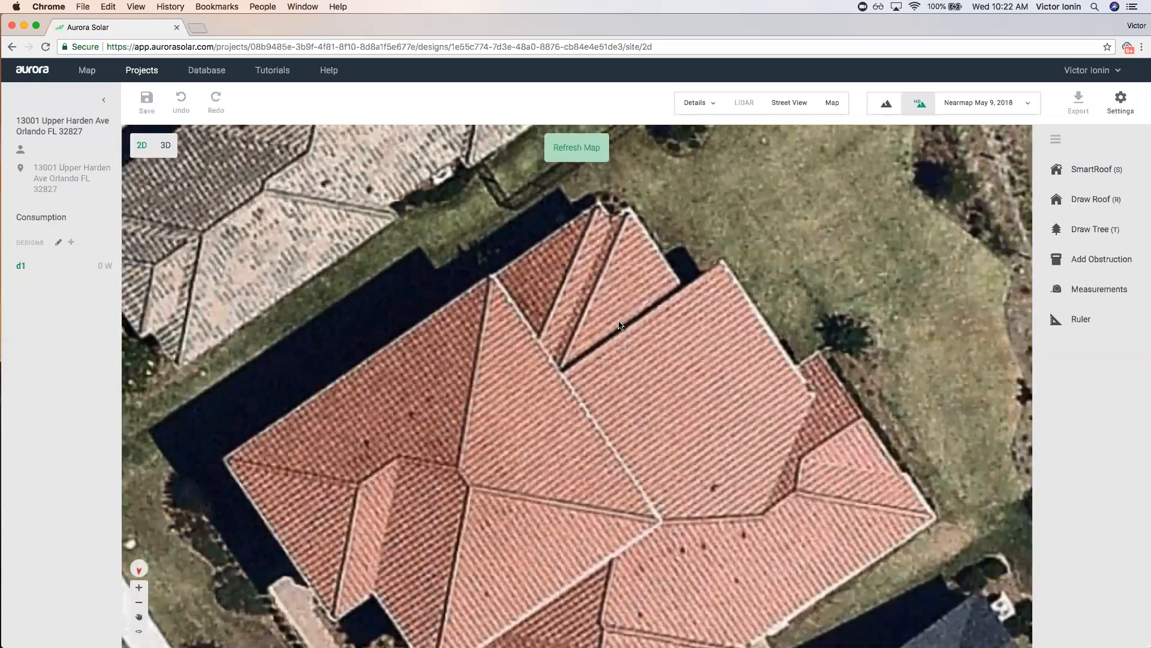
scroll(619, 325, "down", 3)
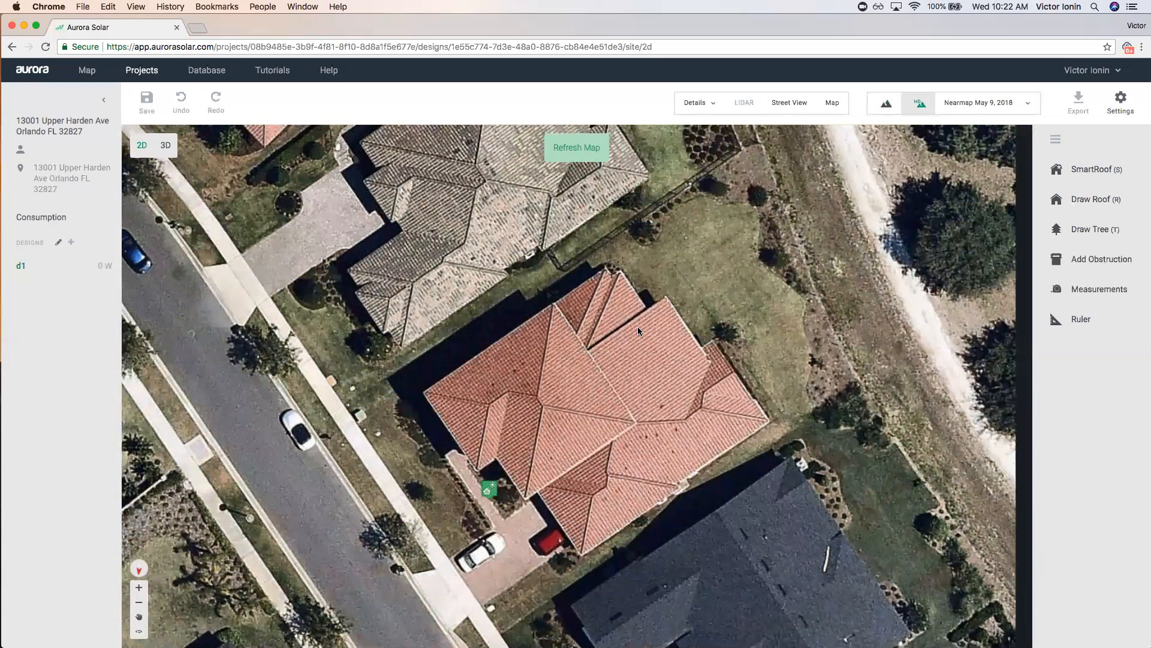
Trace the left hip section of the house as a SmartRoof by its six corners.
left_click(1119, 168)
left_click(555, 303)
left_click(425, 391)
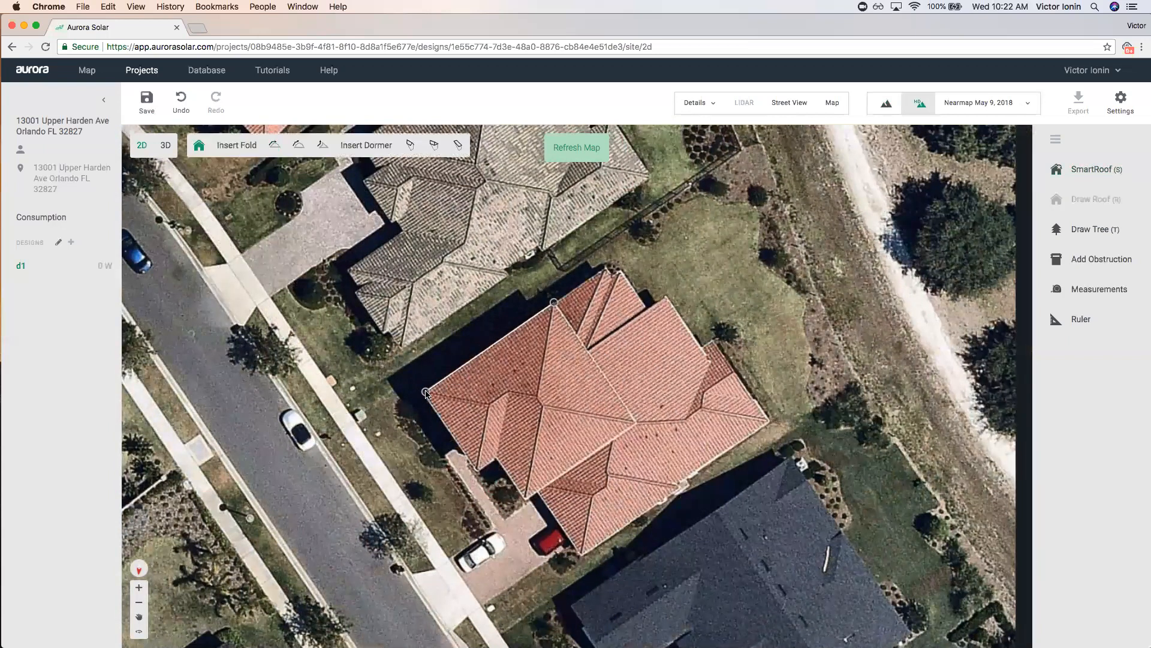
left_click(478, 468)
left_click(495, 458)
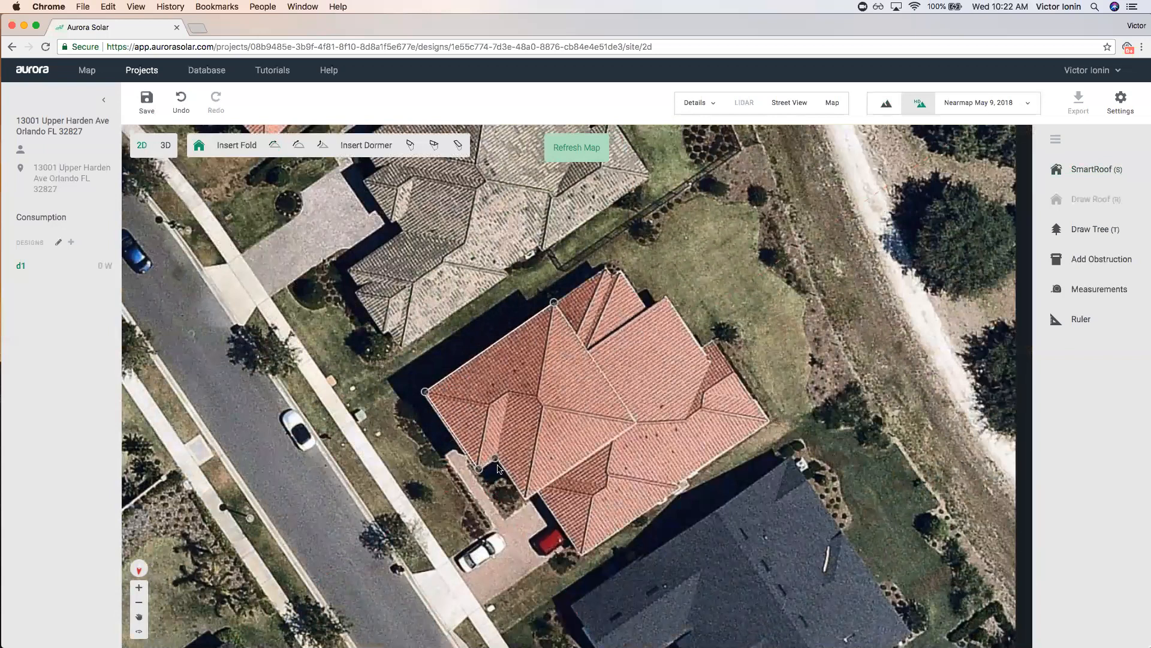
left_click(524, 500)
left_click(635, 421)
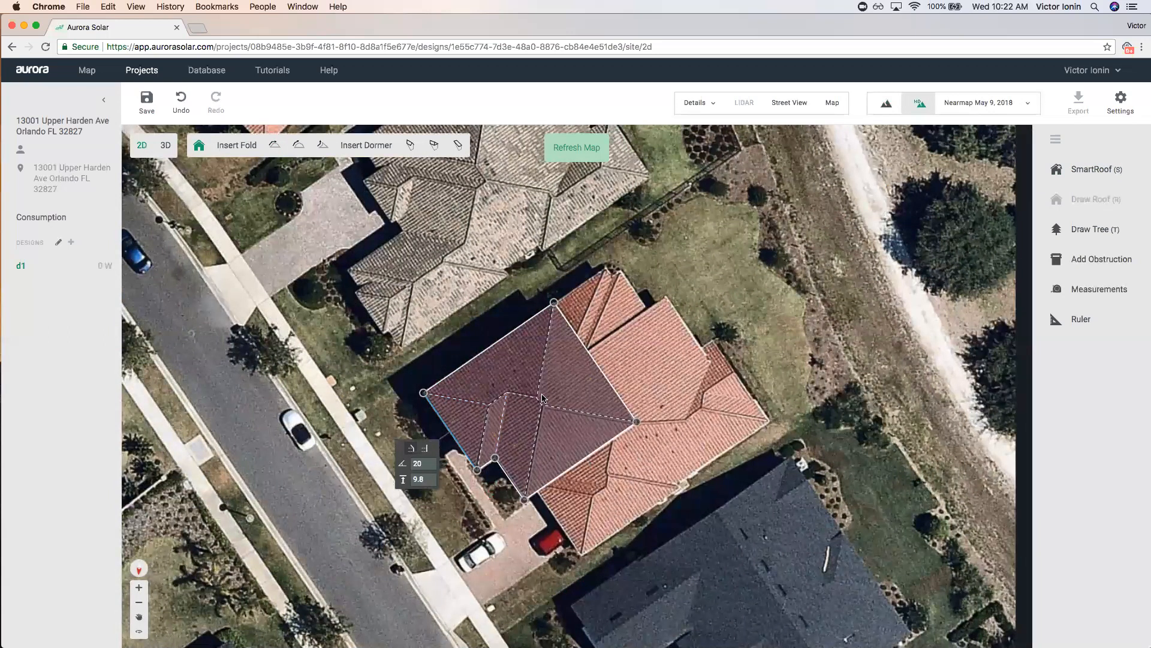
left_click(642, 458)
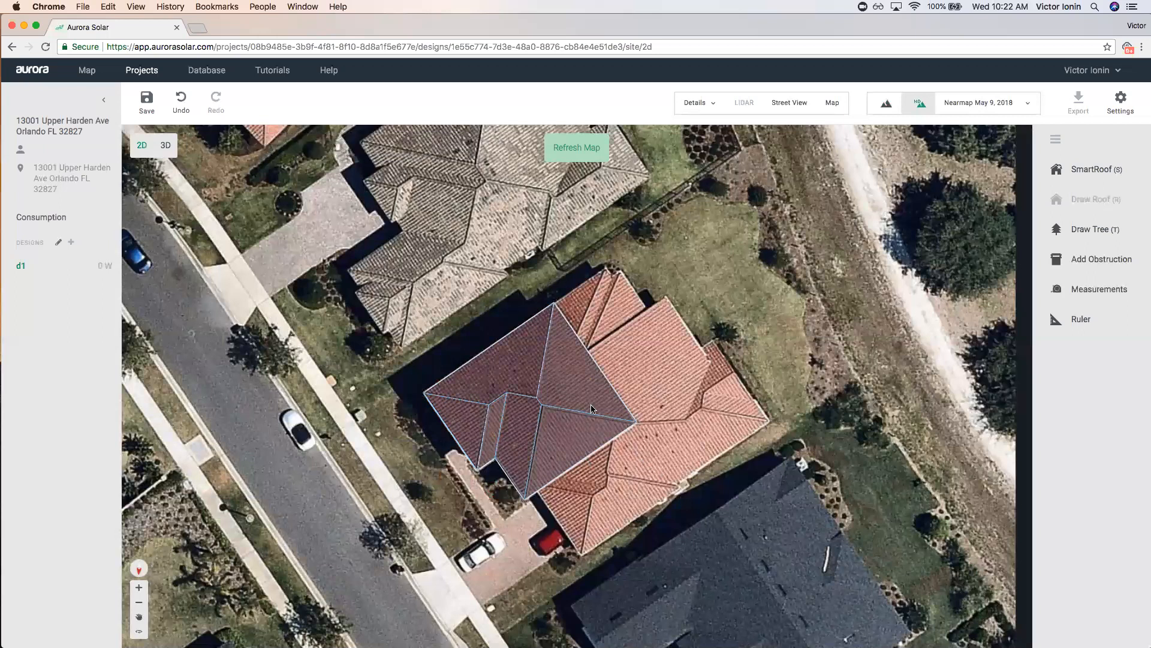
Start a second SmartRoof and place corners at the right section's bottom and right corners.
scroll(682, 449, "up", 2)
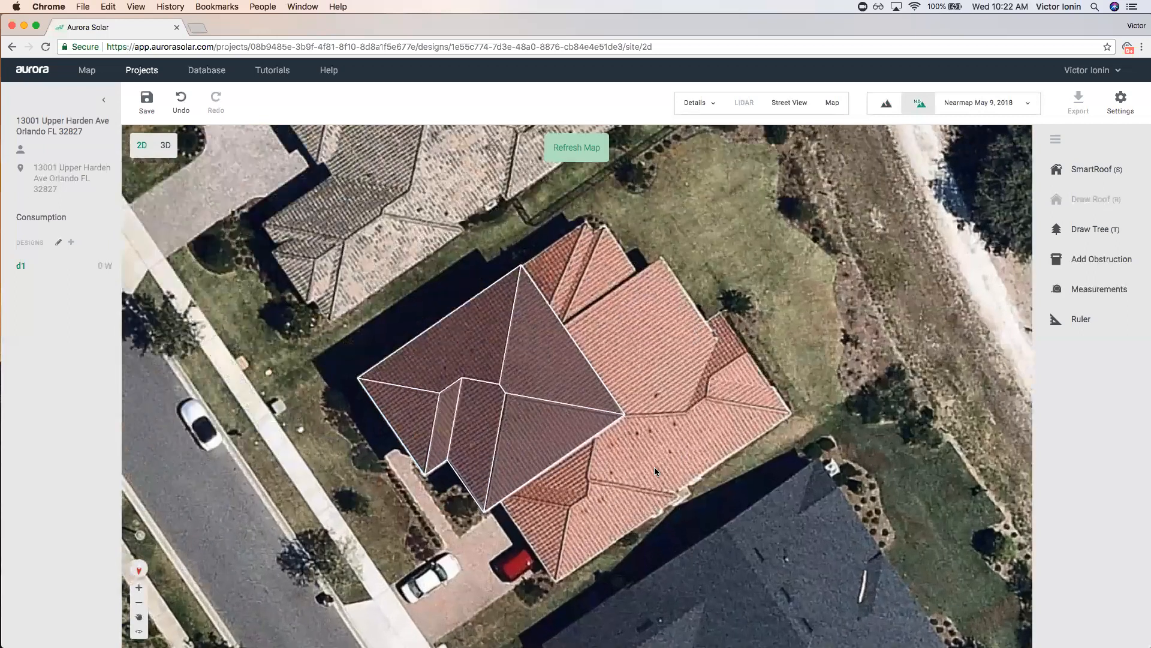
left_click(1050, 170)
scroll(484, 511, "up", 1)
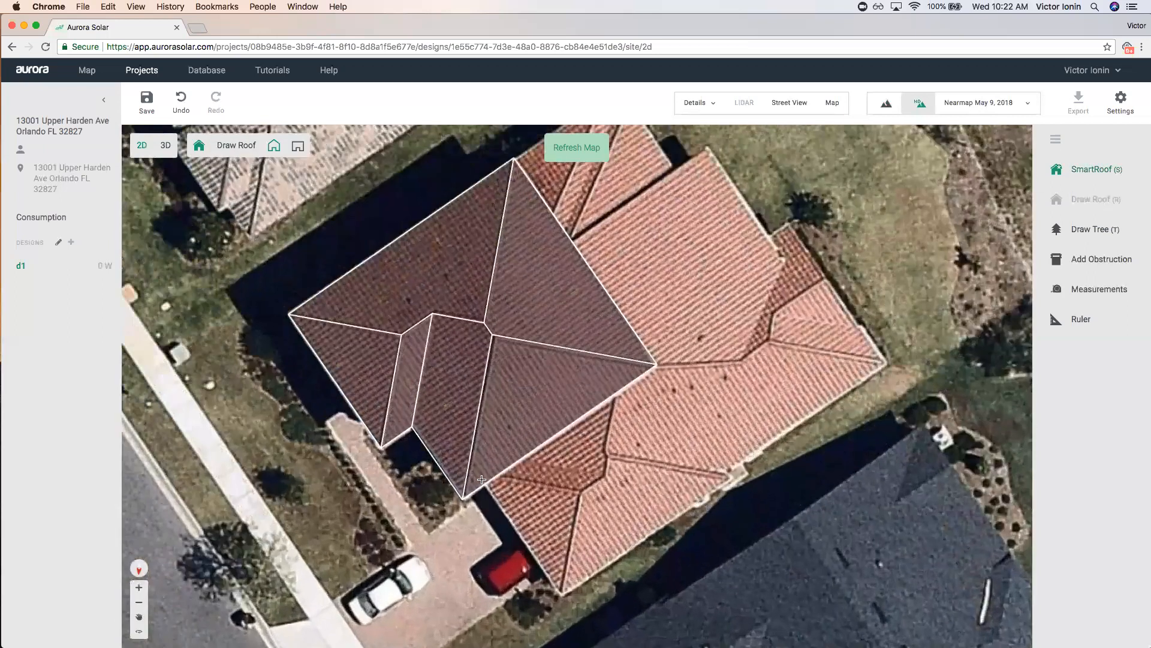
left_click(479, 474)
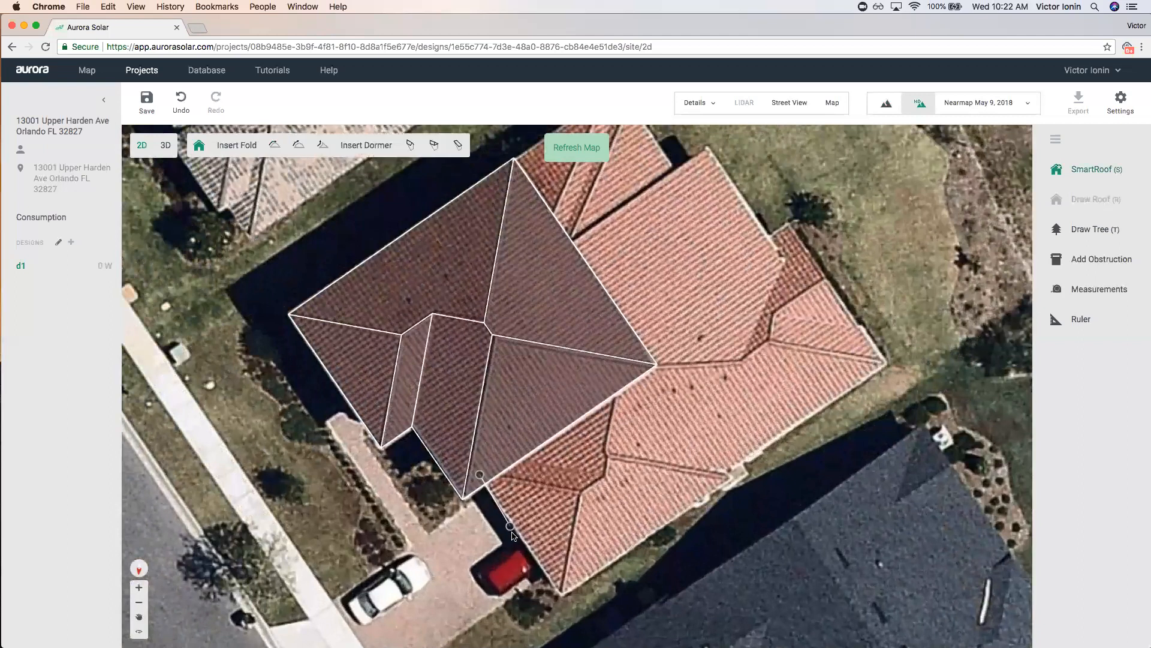
left_click(559, 593)
scroll(729, 475, "up", 3)
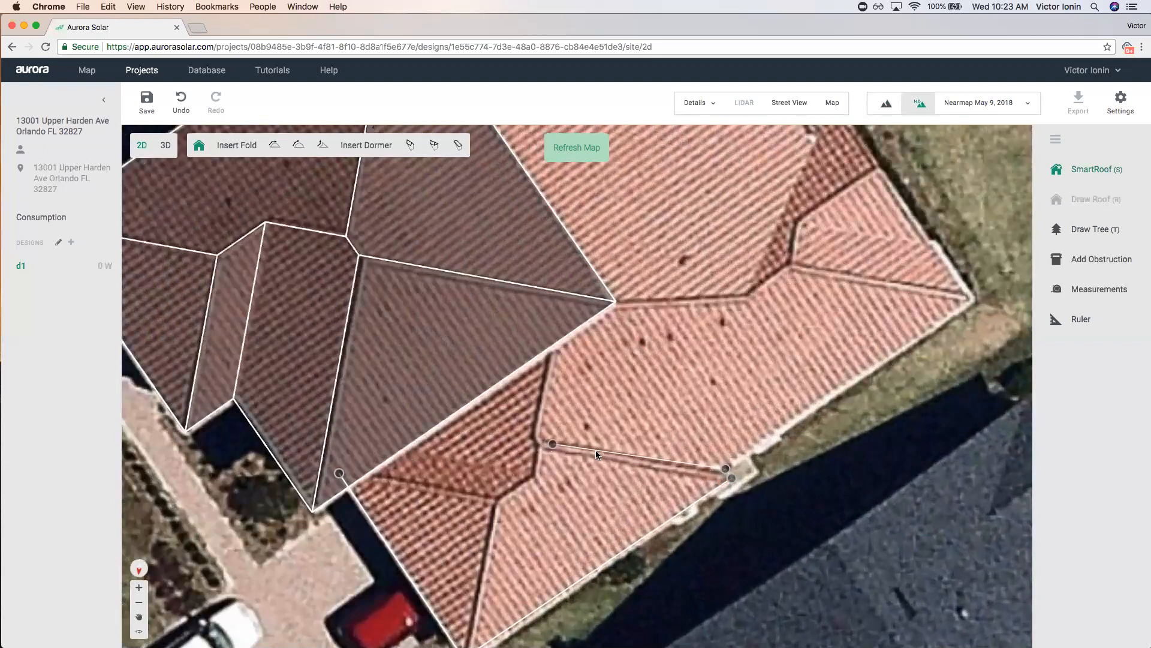
left_click(971, 300)
scroll(966, 303, "down", 2)
scroll(959, 314, "down", 3)
scroll(792, 237, "up", 5)
scroll(792, 237, "up", 2)
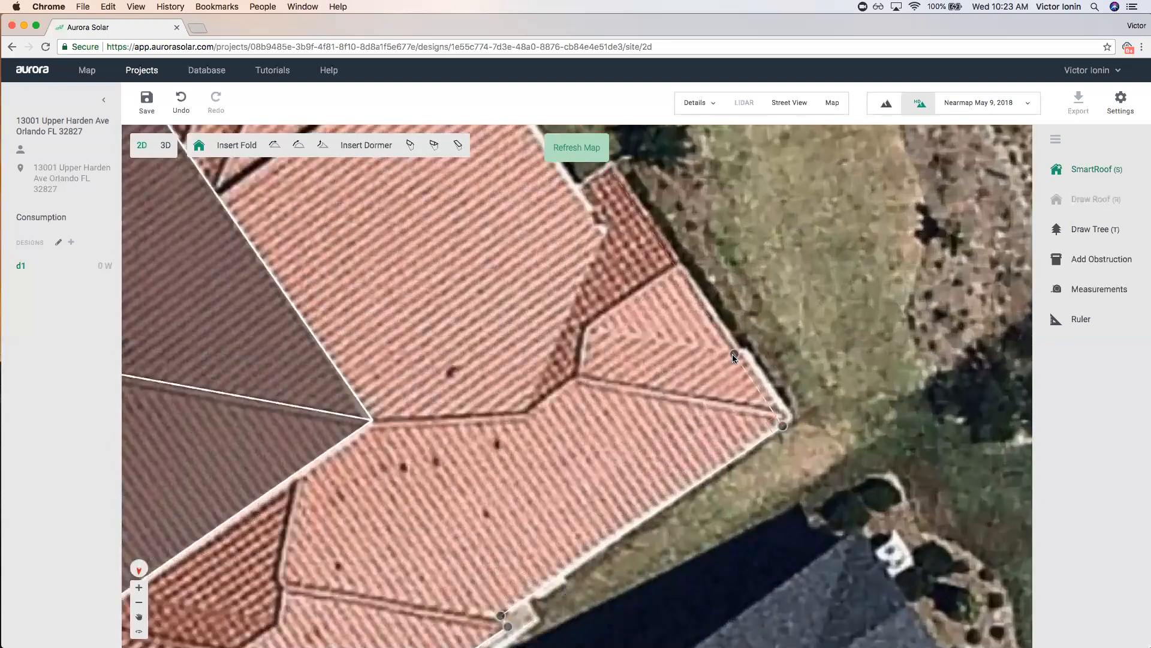
scroll(729, 351, "up", 2)
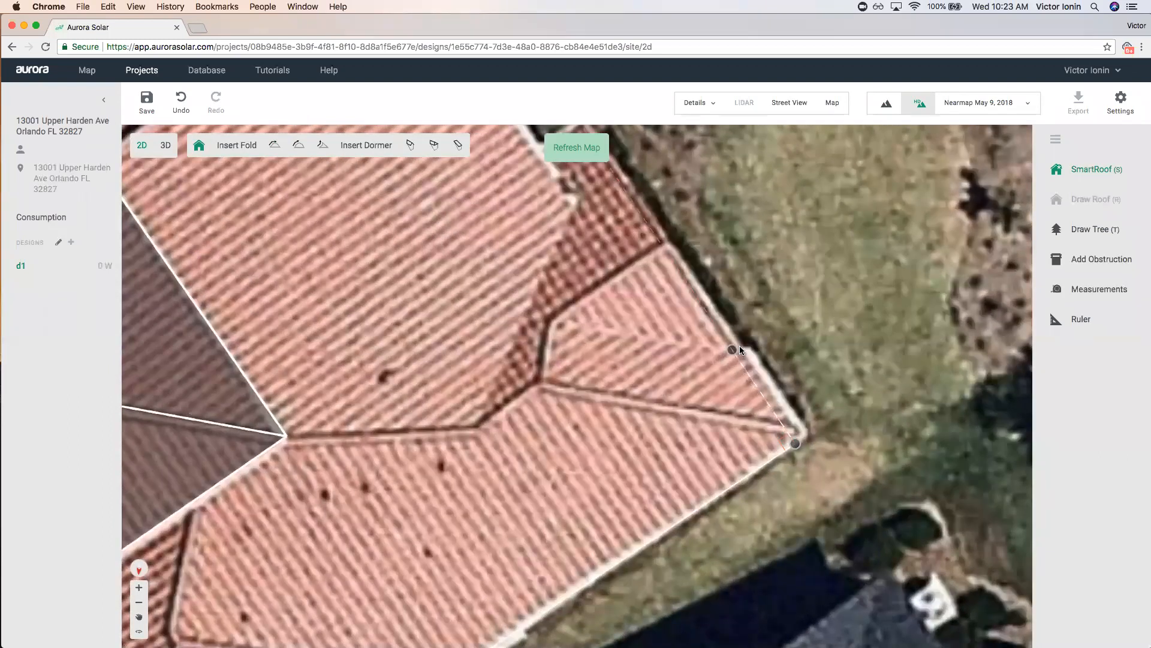
scroll(742, 345, "up", 3)
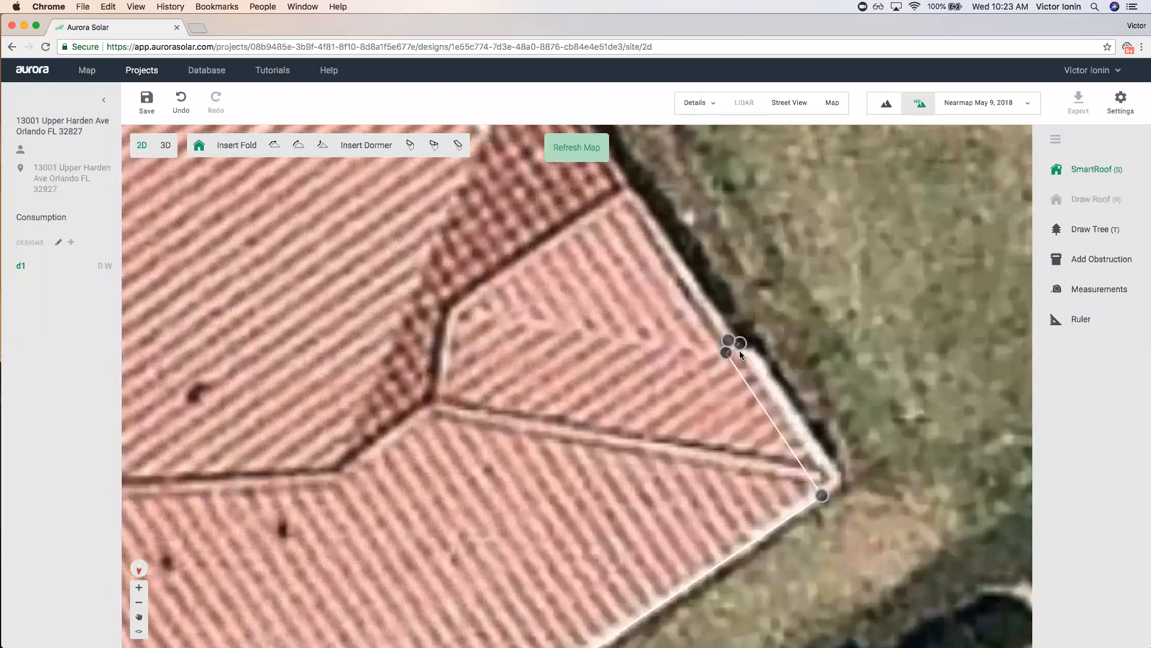
left_click(732, 349)
Add the upper-right edge and top corners, then move the ridge junction down-left to match the imagery.
scroll(692, 275, "down", 3)
scroll(693, 276, "down", 5)
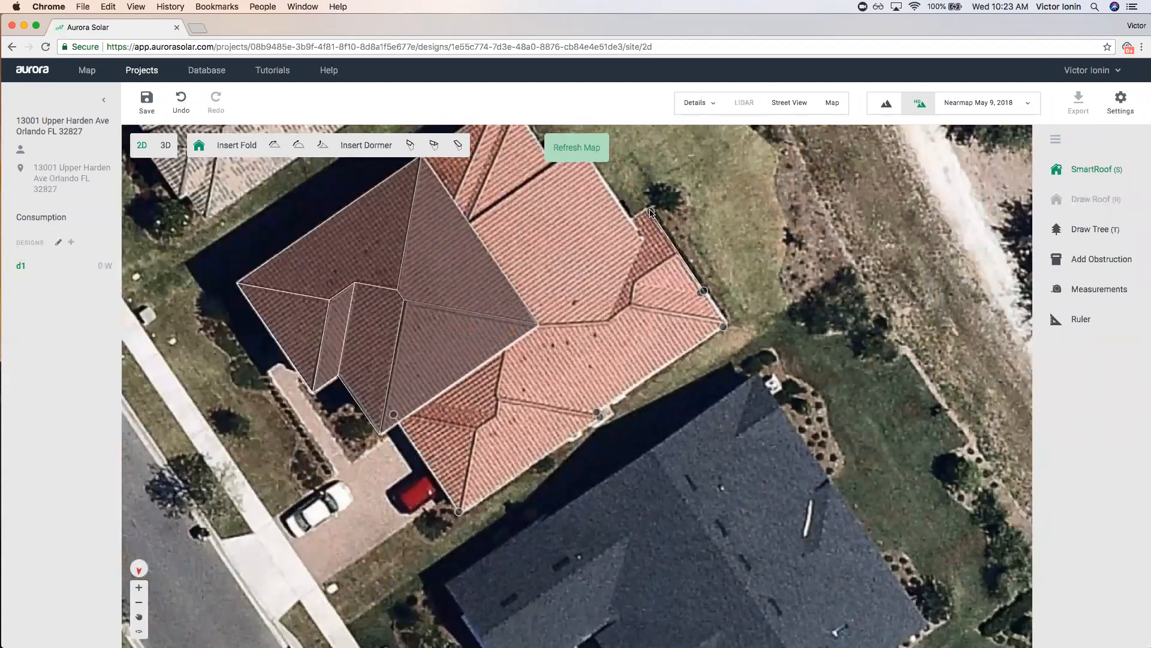
left_click(649, 209)
scroll(630, 220, "down", 3)
left_click(599, 171)
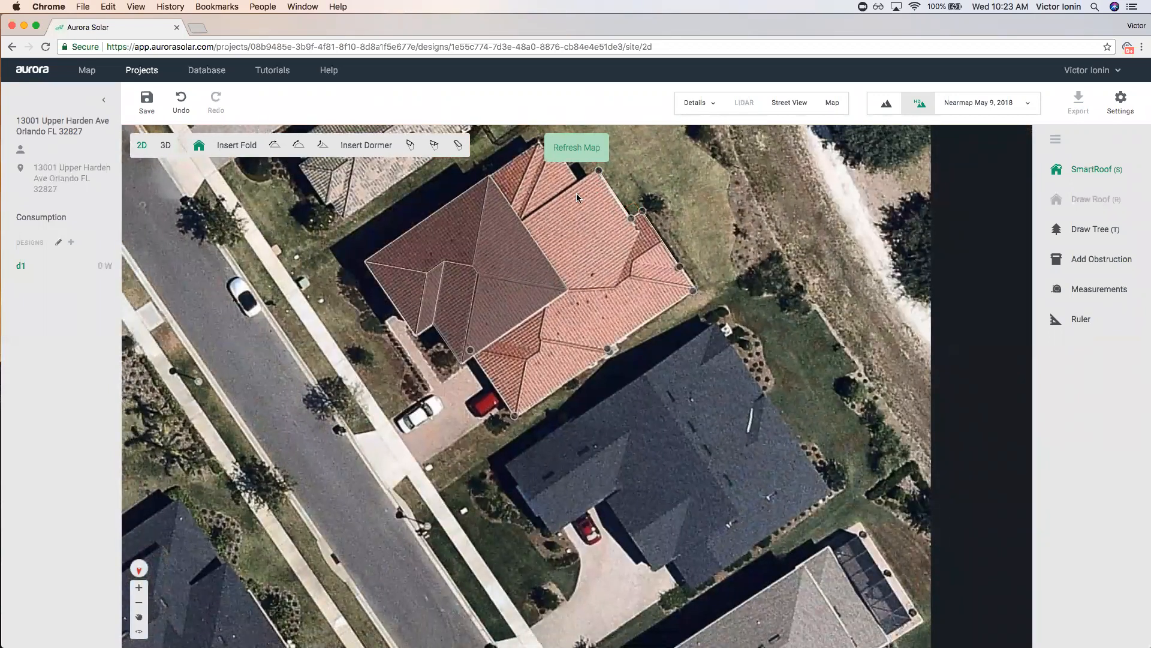
left_click_drag(517, 225, 432, 291)
scroll(480, 339, "up", 5)
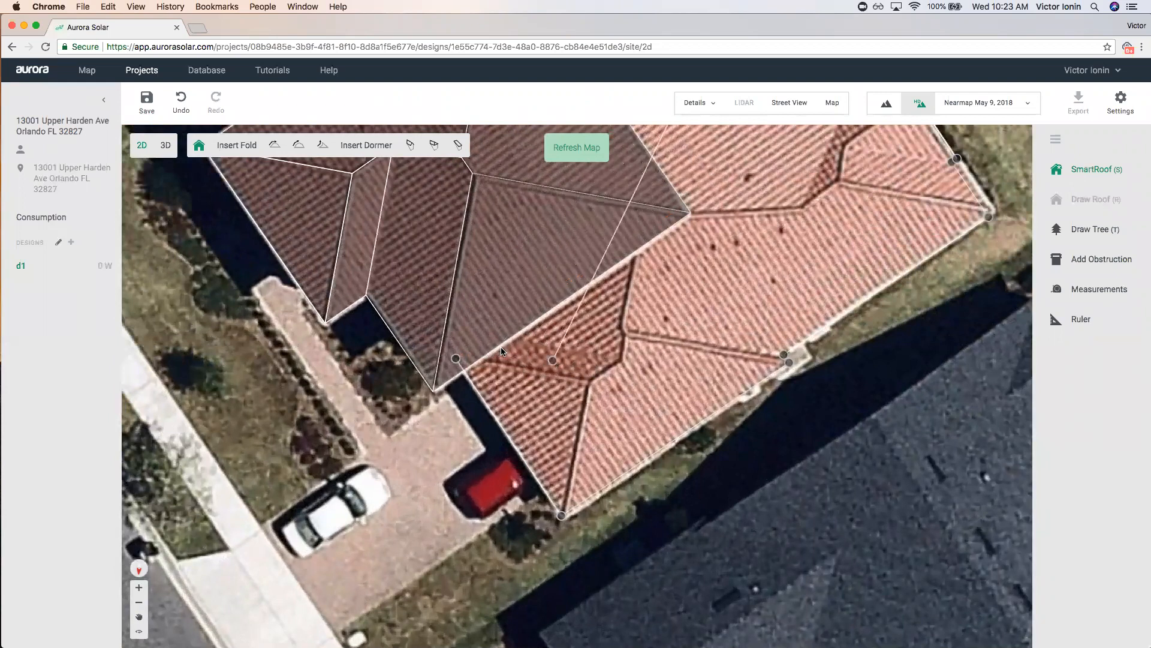
Close the second roof outline and shift its shared edge down-left onto the roofline.
scroll(527, 276, "down", 4)
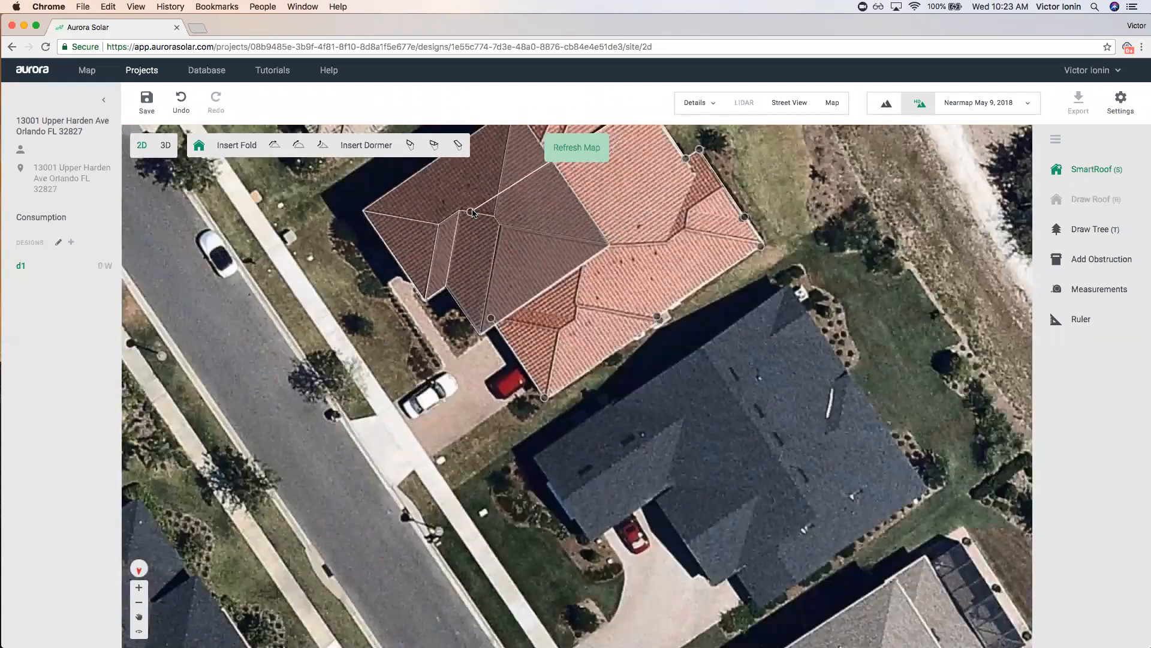
left_click(475, 213)
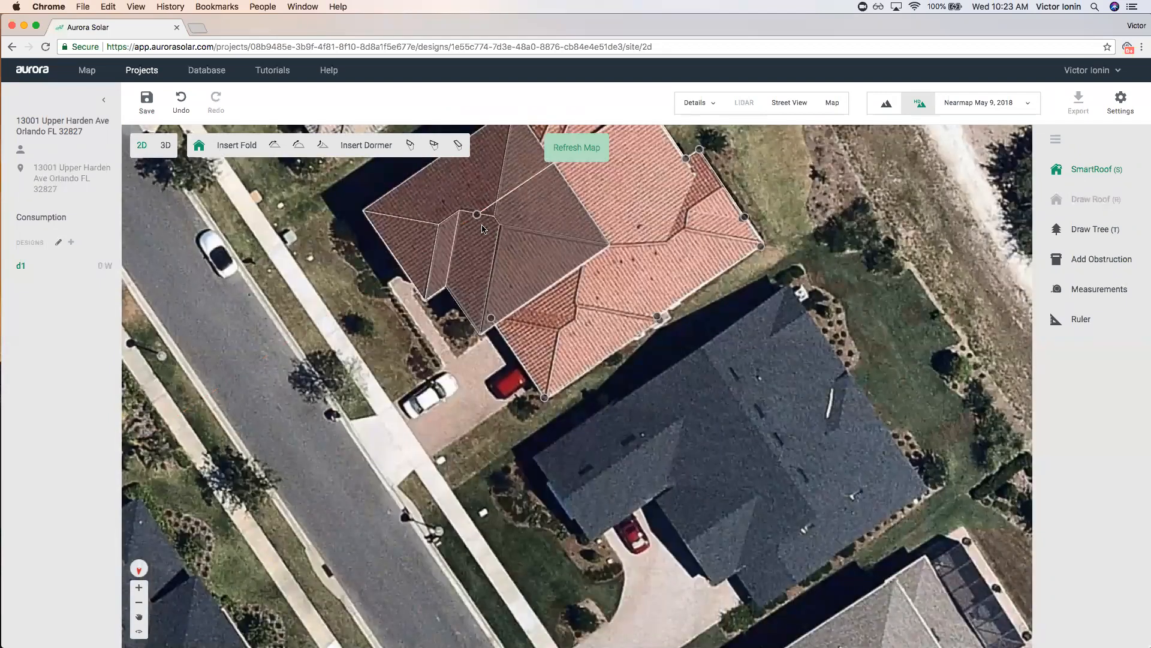
left_click(523, 296)
scroll(519, 286, "up", 3)
left_click_drag(519, 279, 482, 298)
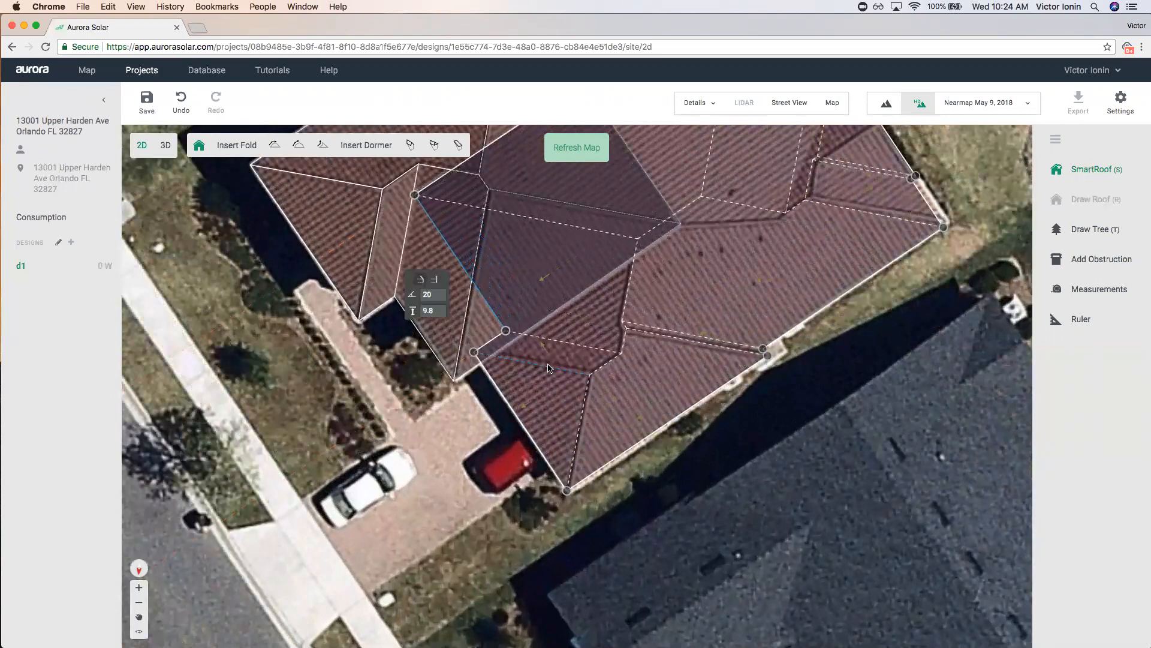
scroll(516, 351, "up", 3)
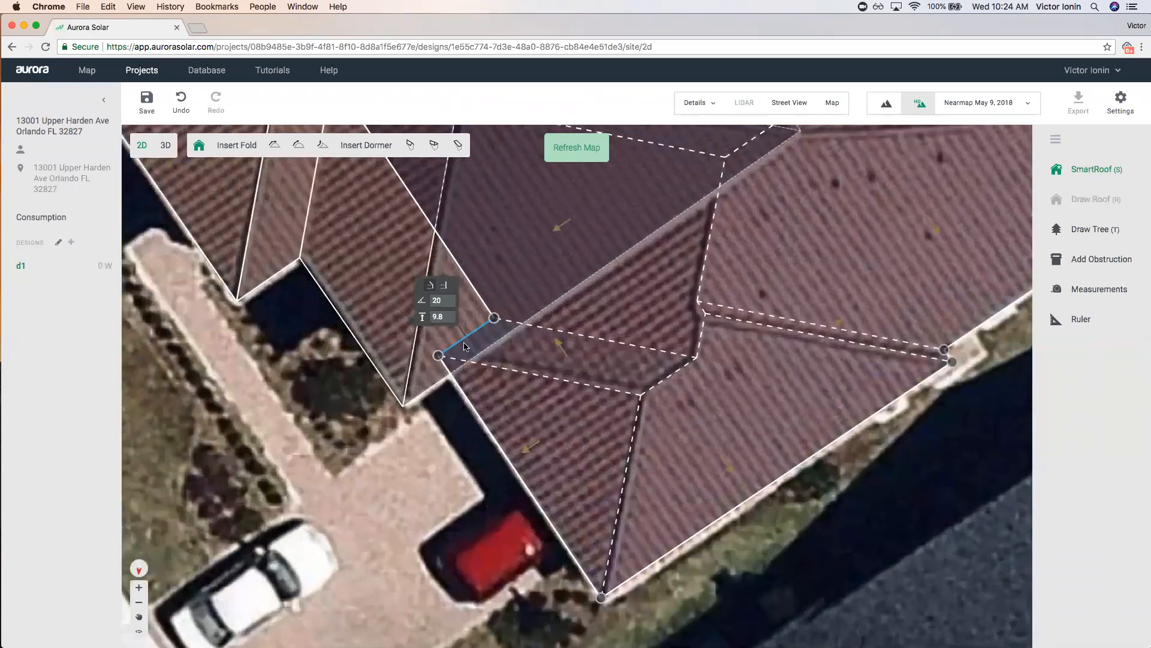
scroll(542, 419, "down", 6)
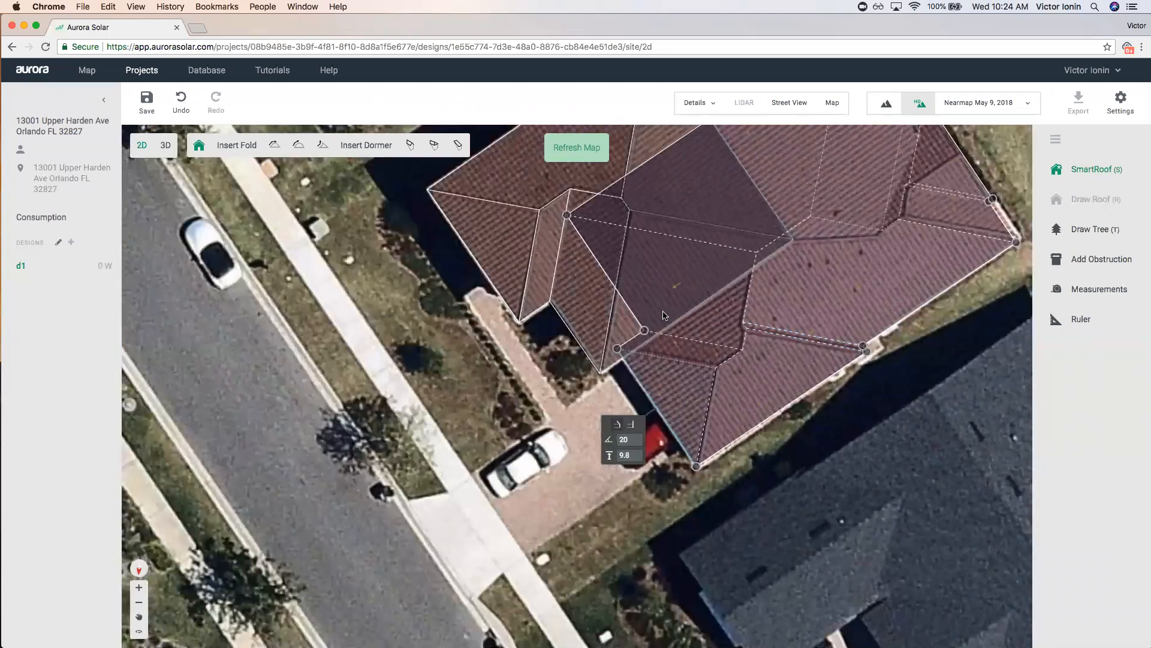
scroll(864, 198, "up", 4)
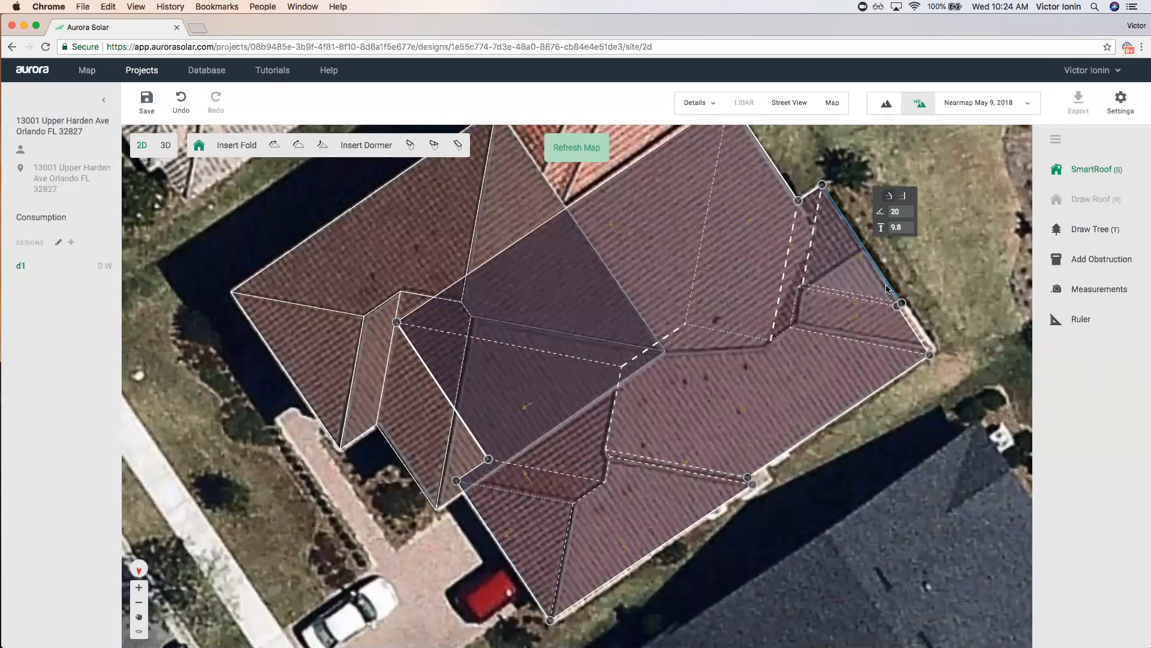
Unpitch two edges of the central facet and check the upper-right eave's 20° pitch.
left_click(907, 197)
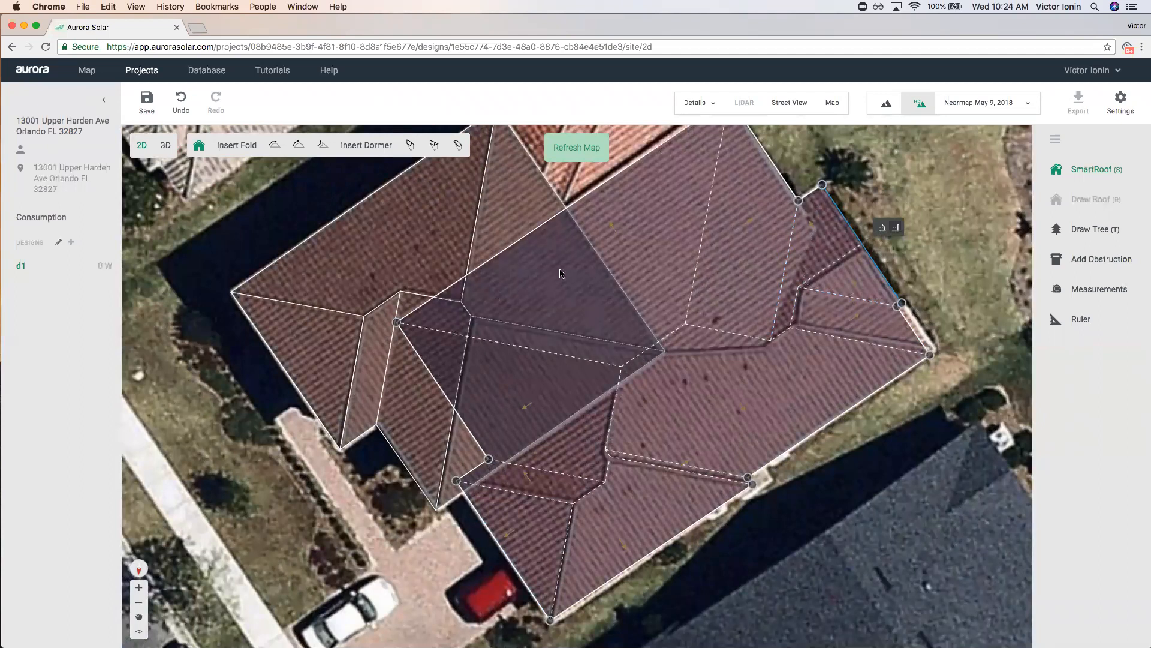
scroll(562, 273, "down", 3)
scroll(671, 327, "up", 5)
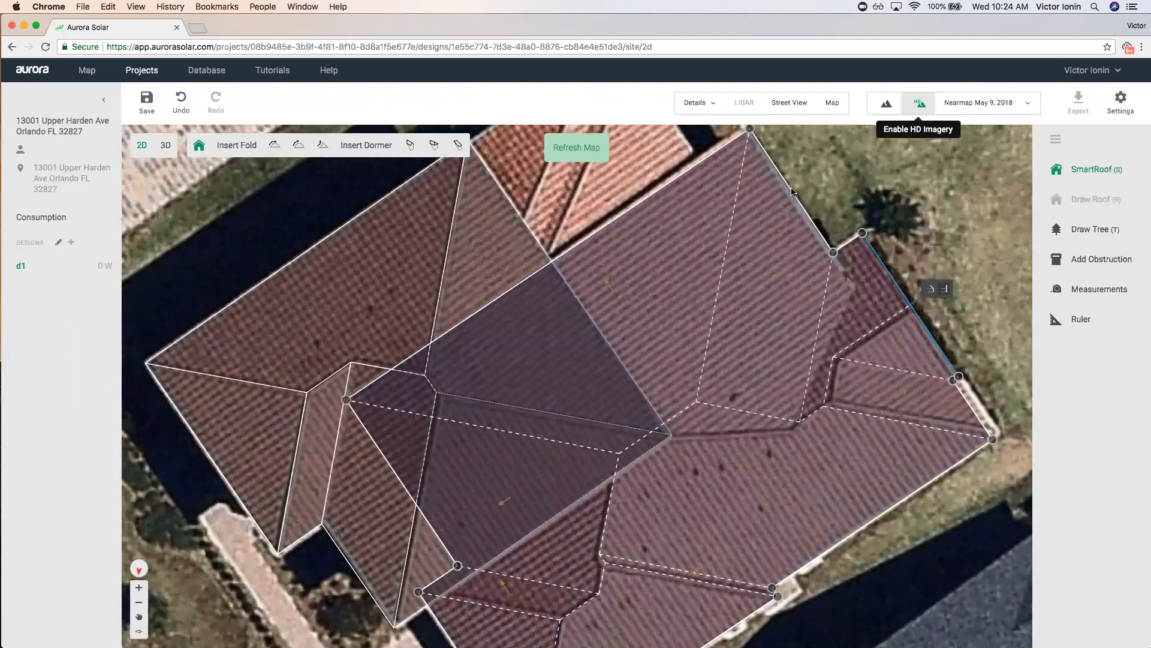
left_click(648, 238)
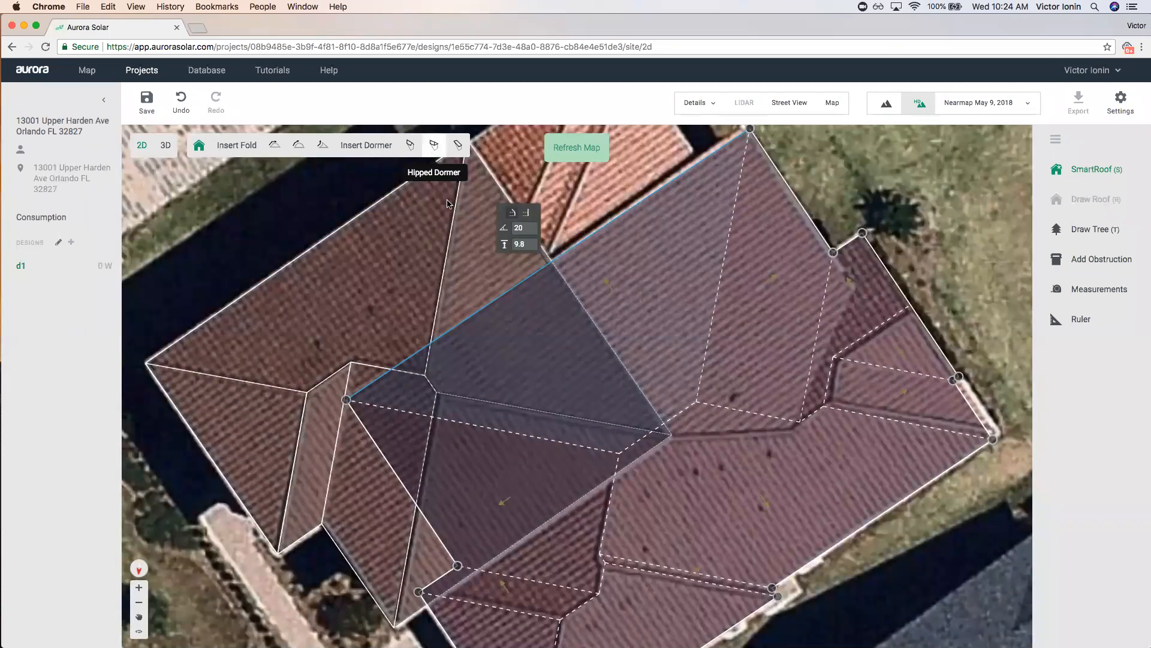
left_click(525, 214)
scroll(665, 344, "down", 2)
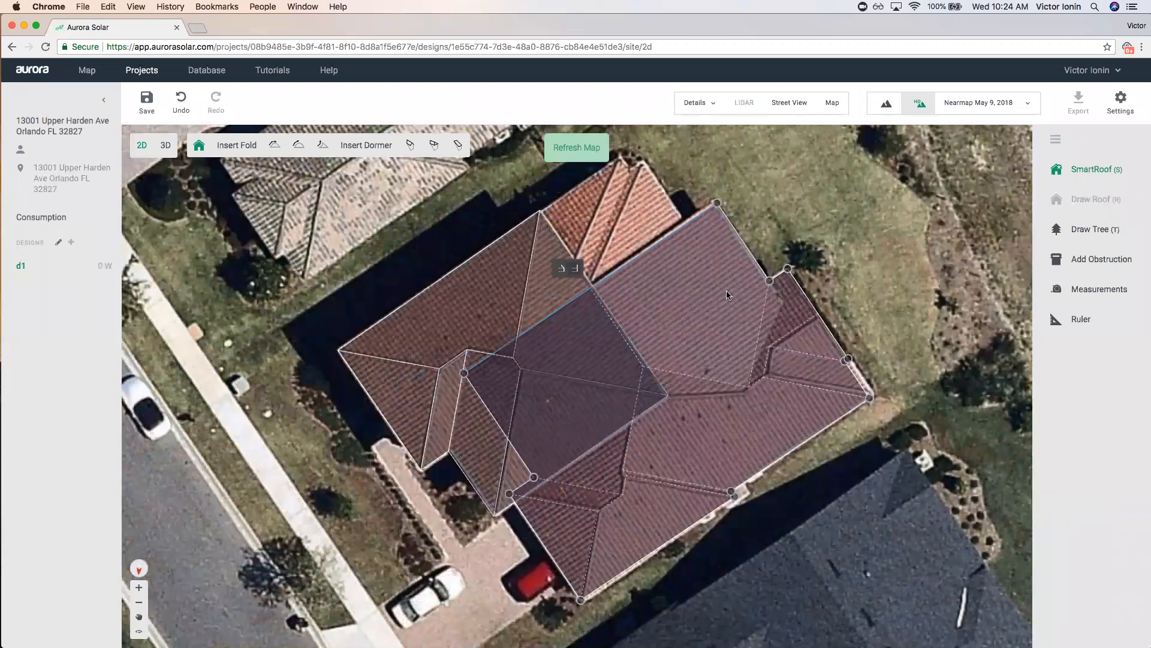
scroll(727, 295, "up", 3)
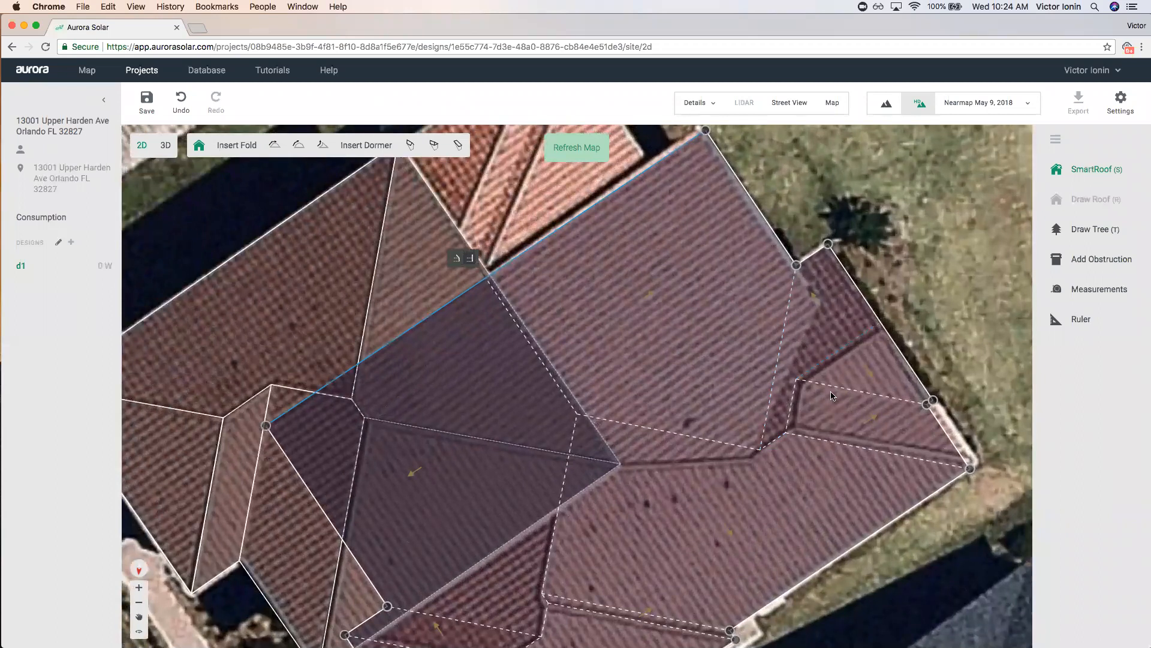
left_click(721, 320)
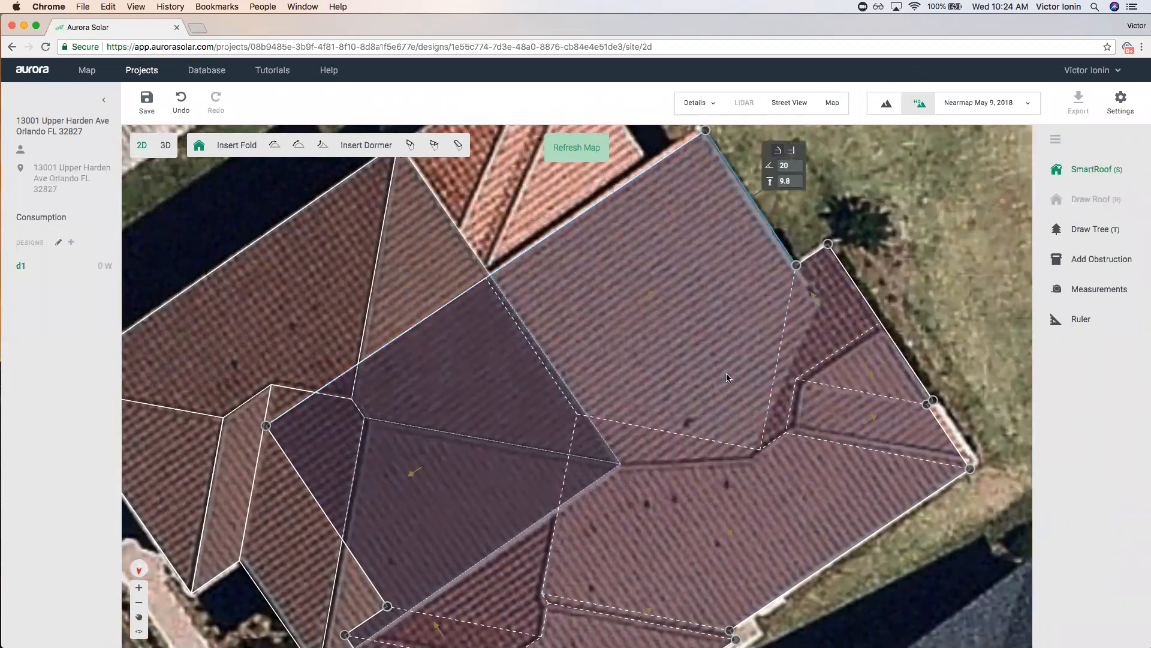
scroll(724, 351, "down", 3)
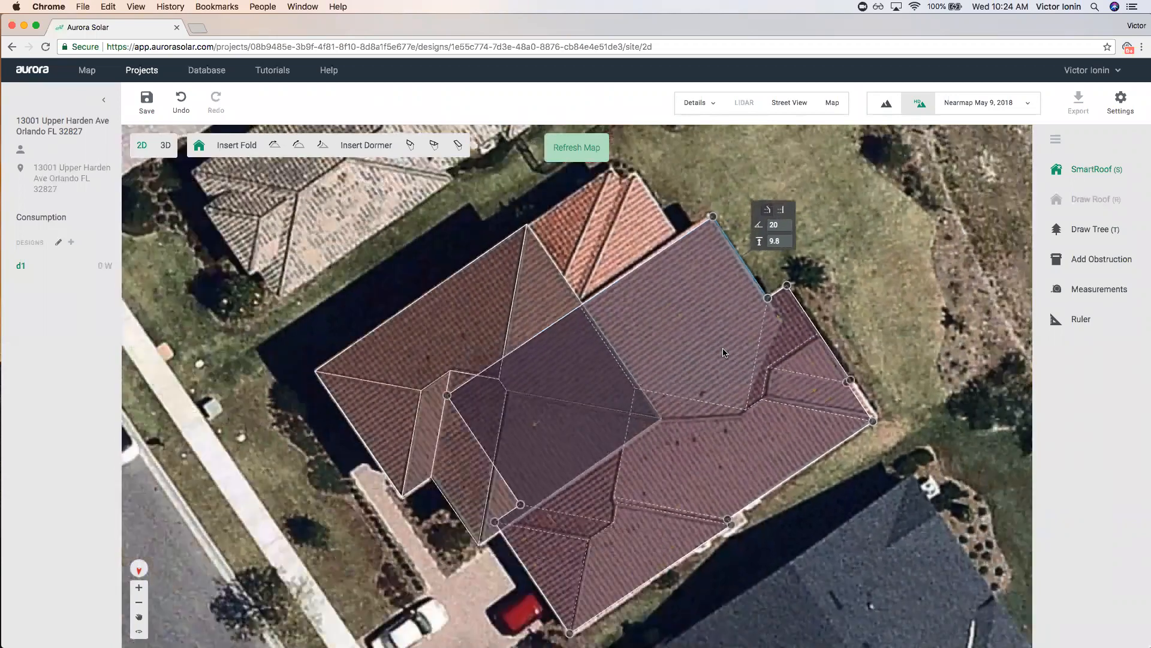
scroll(764, 357, "up", 4)
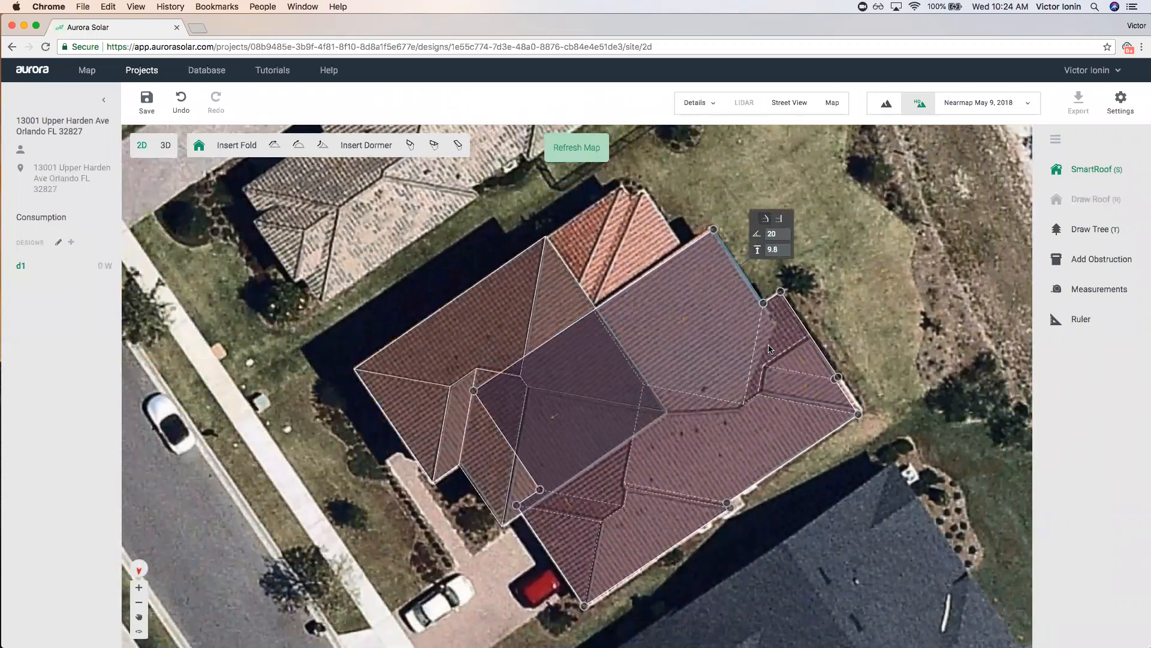
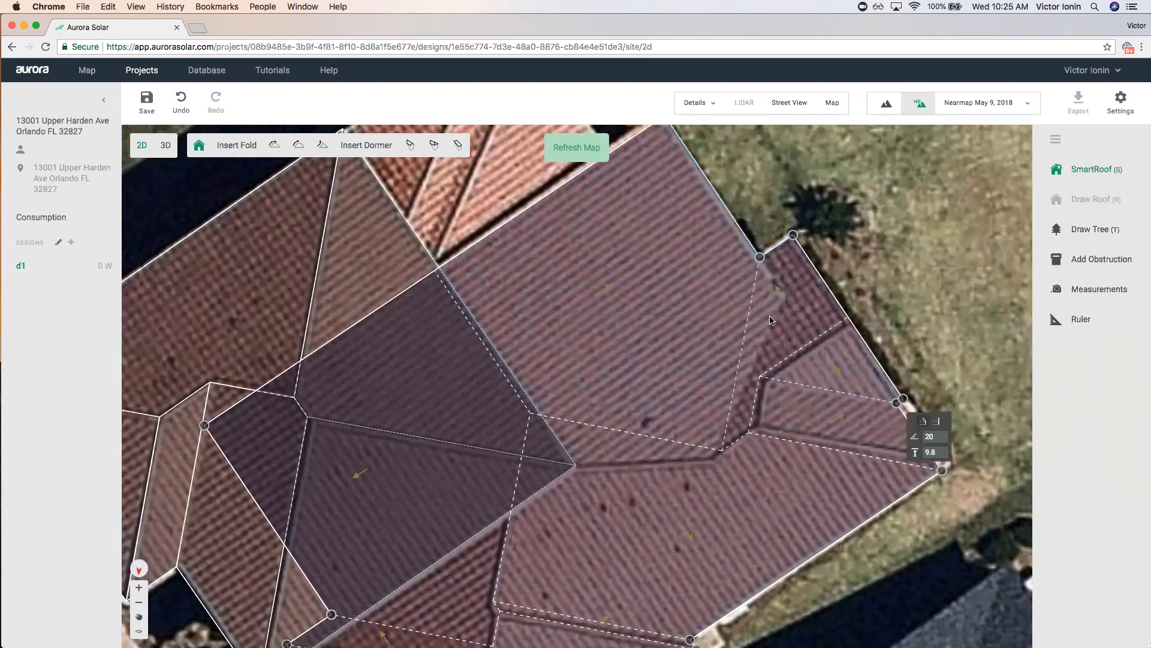
Lower the upper-right edge's pitch from 20° toward 14°.
scroll(681, 328, "down", 2)
left_click(751, 198)
left_click(752, 197)
left_click(751, 198)
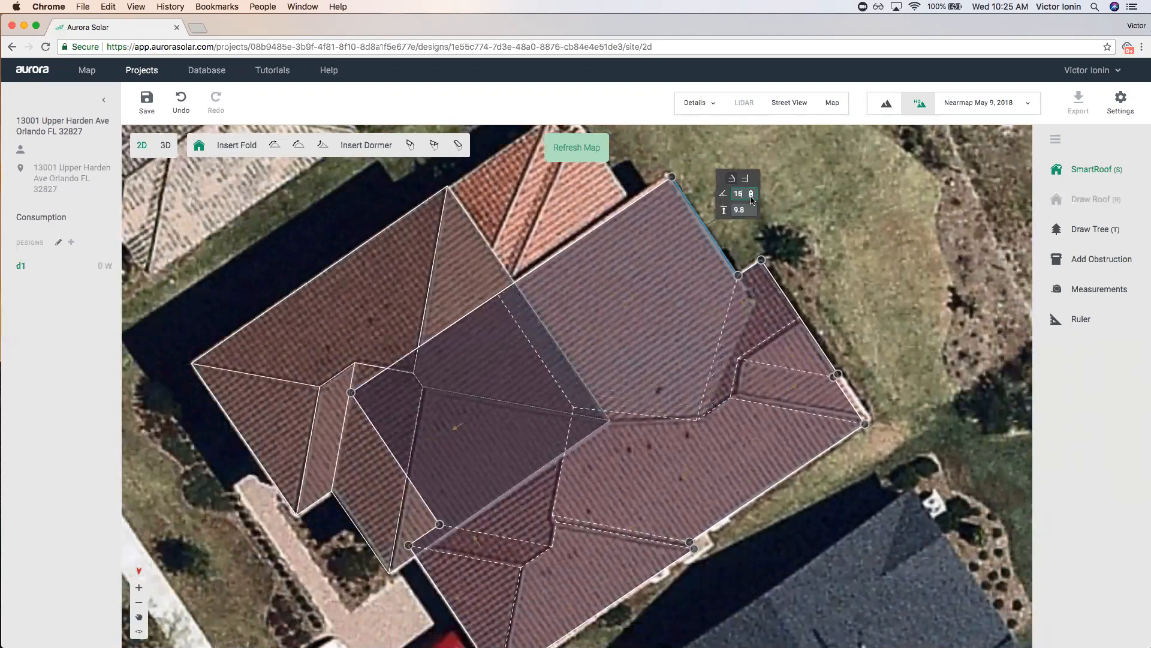
left_click(752, 198)
left_click(752, 198)
scroll(749, 274, "up", 3)
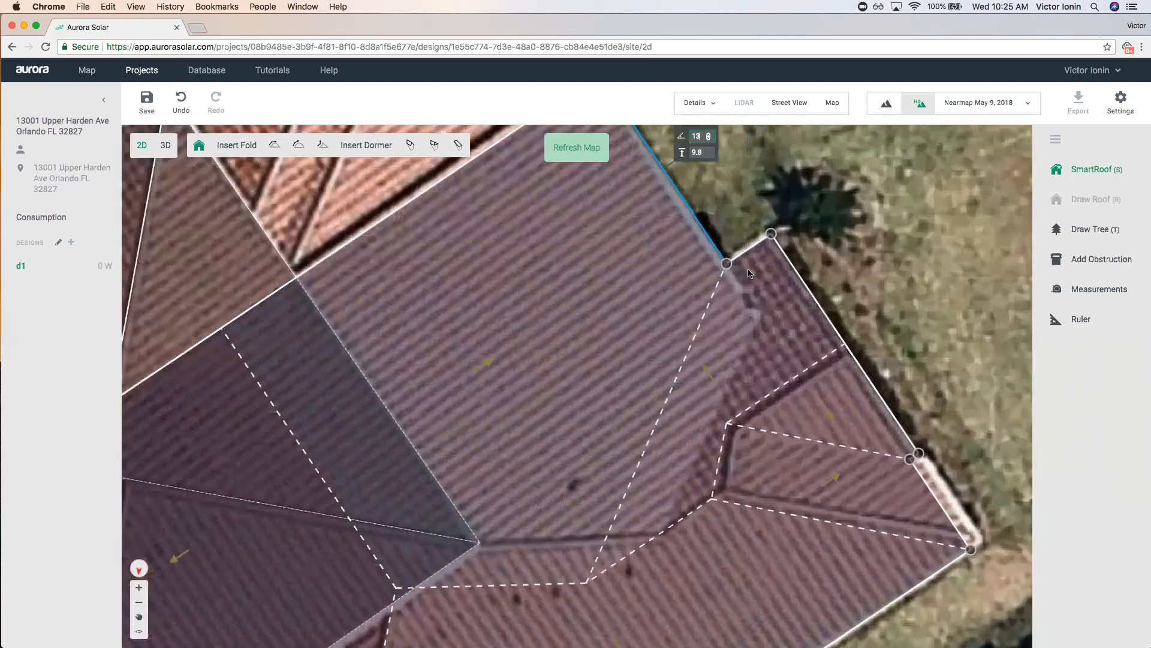
scroll(749, 273, "up", 2)
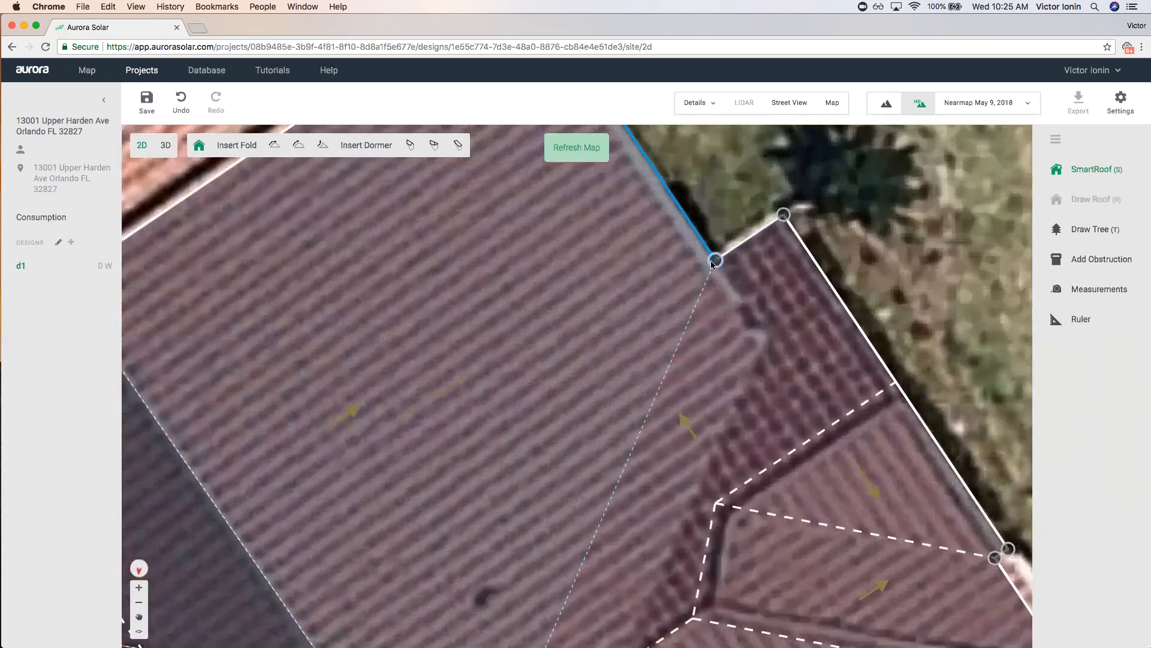
scroll(719, 263, "down", 3)
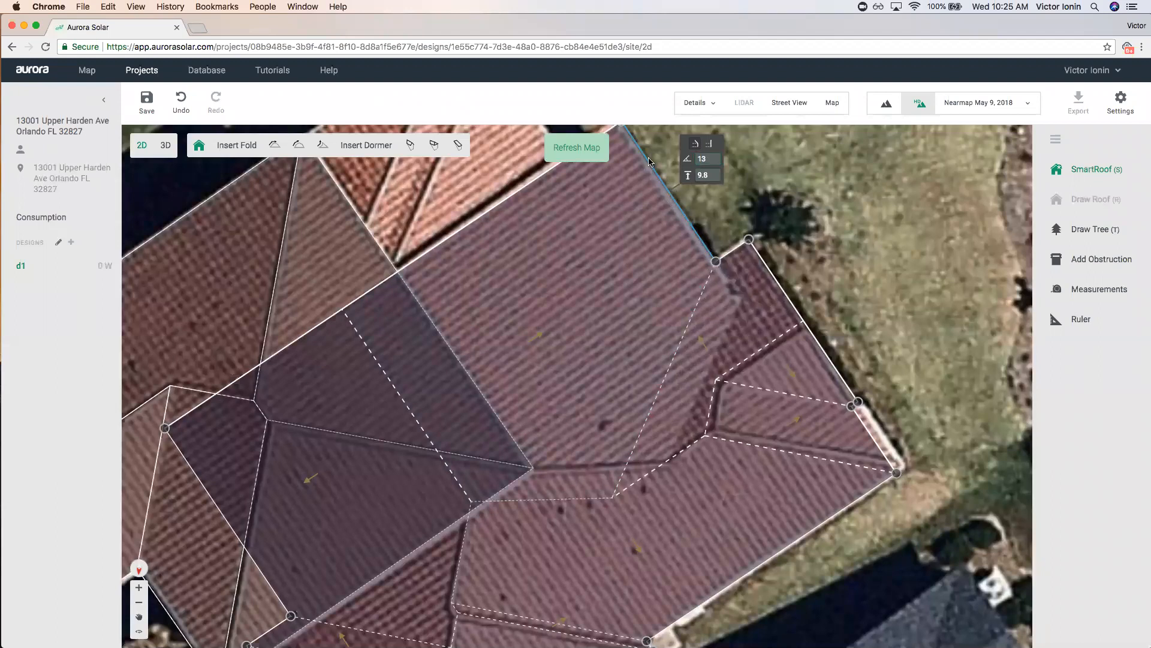
Set the edge height to 11.5 ft and settle the pitch at 13°.
left_click(714, 172)
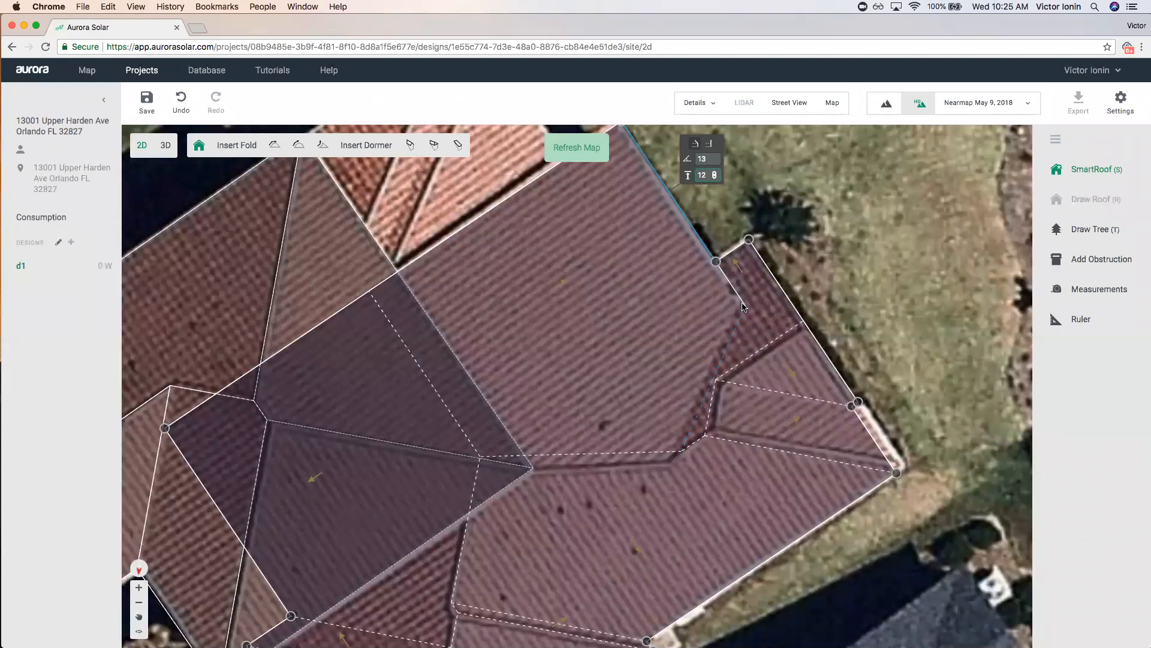
type("11.5")
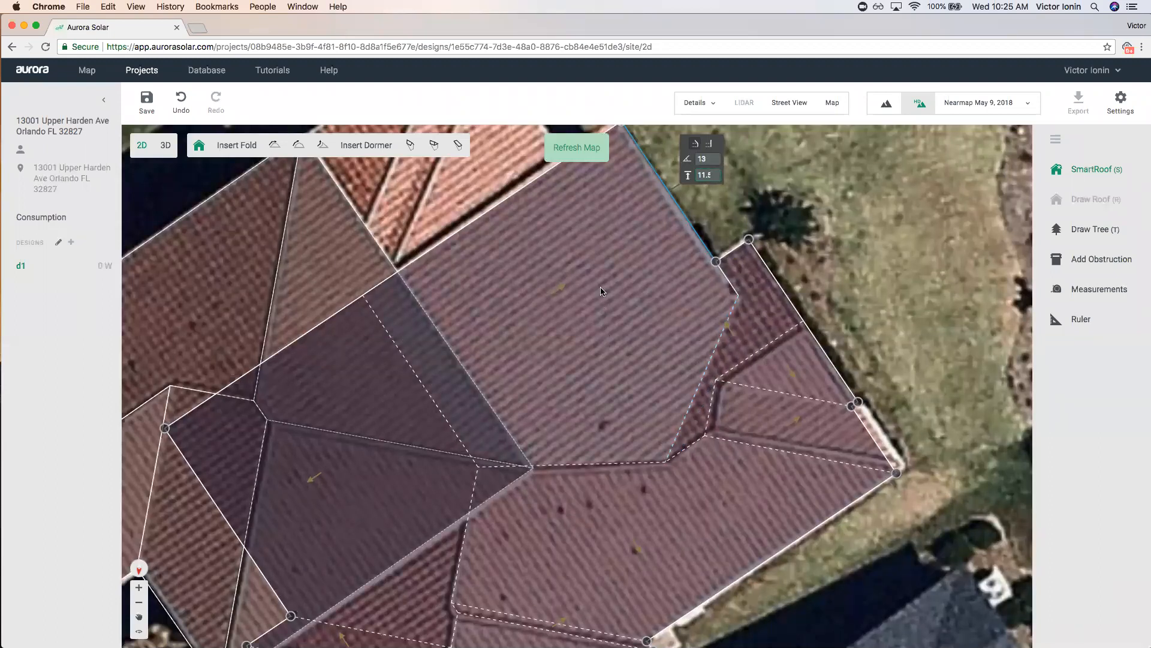
left_click(715, 159)
left_click(714, 161)
scroll(658, 390, "down", 3)
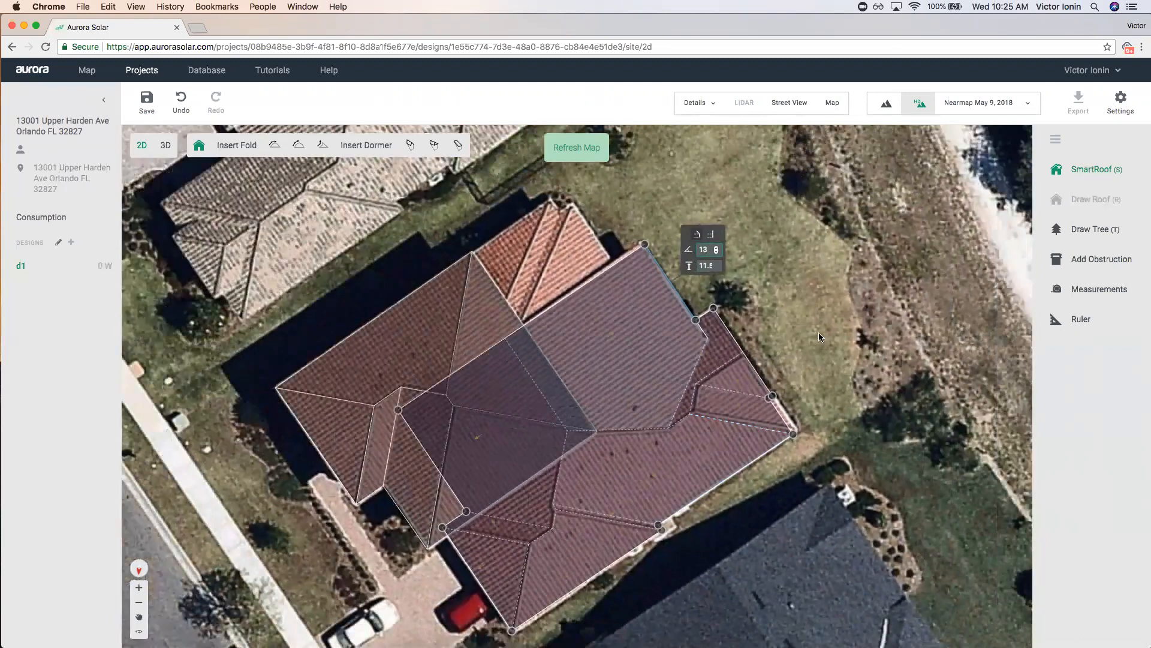
Check the left roof's properties, then pan toward the small wing at the top.
left_click(790, 341)
left_click(449, 345)
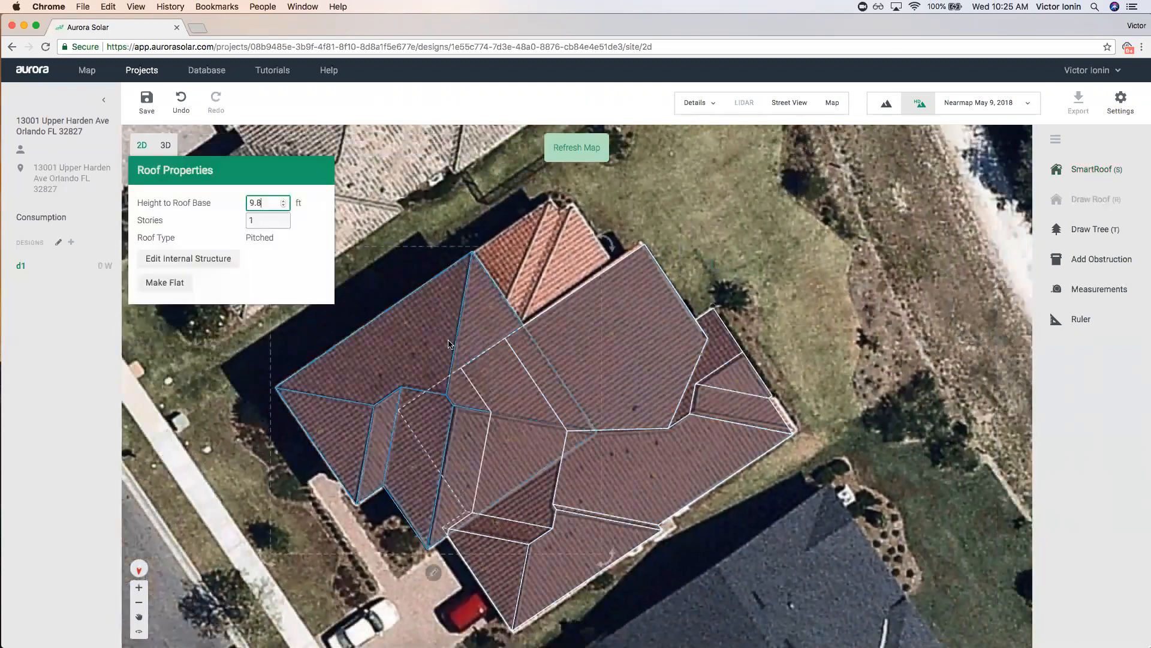
left_click(402, 225)
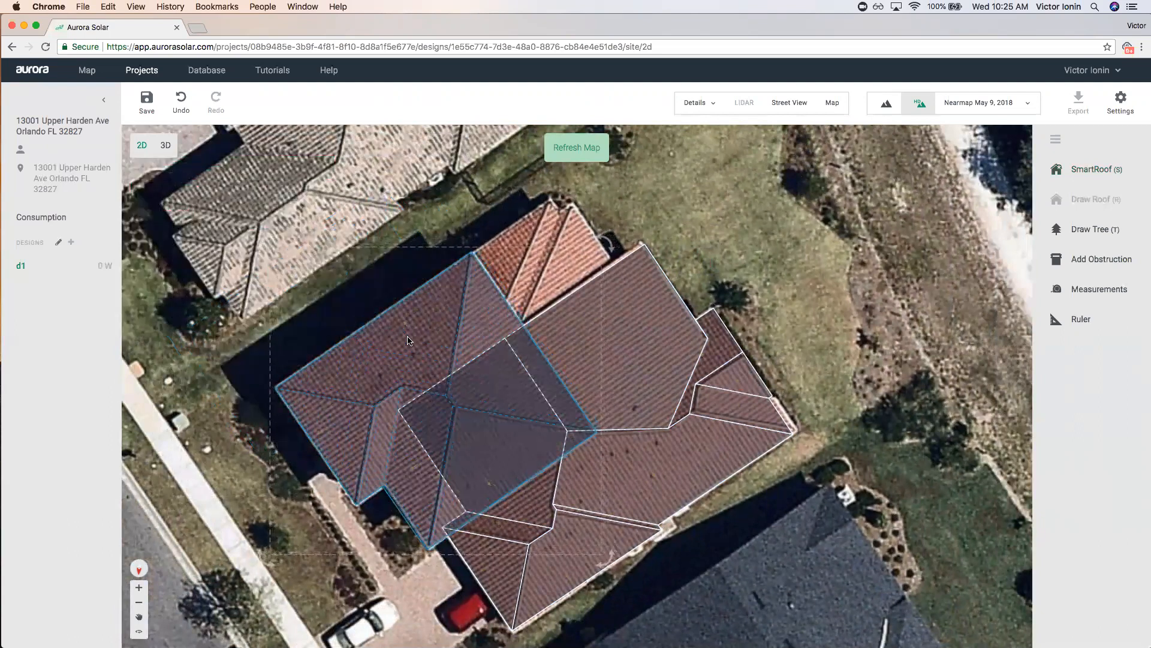
left_click(696, 214)
left_click_drag(697, 213, 779, 414)
scroll(637, 439, "up", 3)
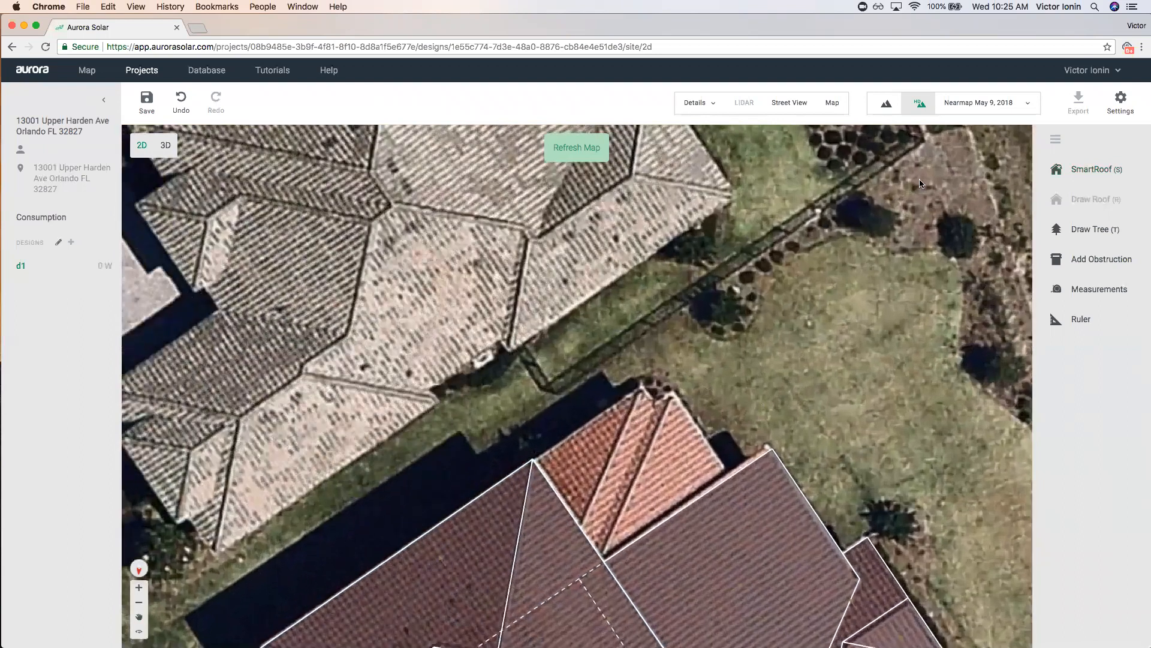
Trace a SmartRoof outline around the small orange-tiled wing and close it.
left_click(1091, 169)
left_click(605, 568)
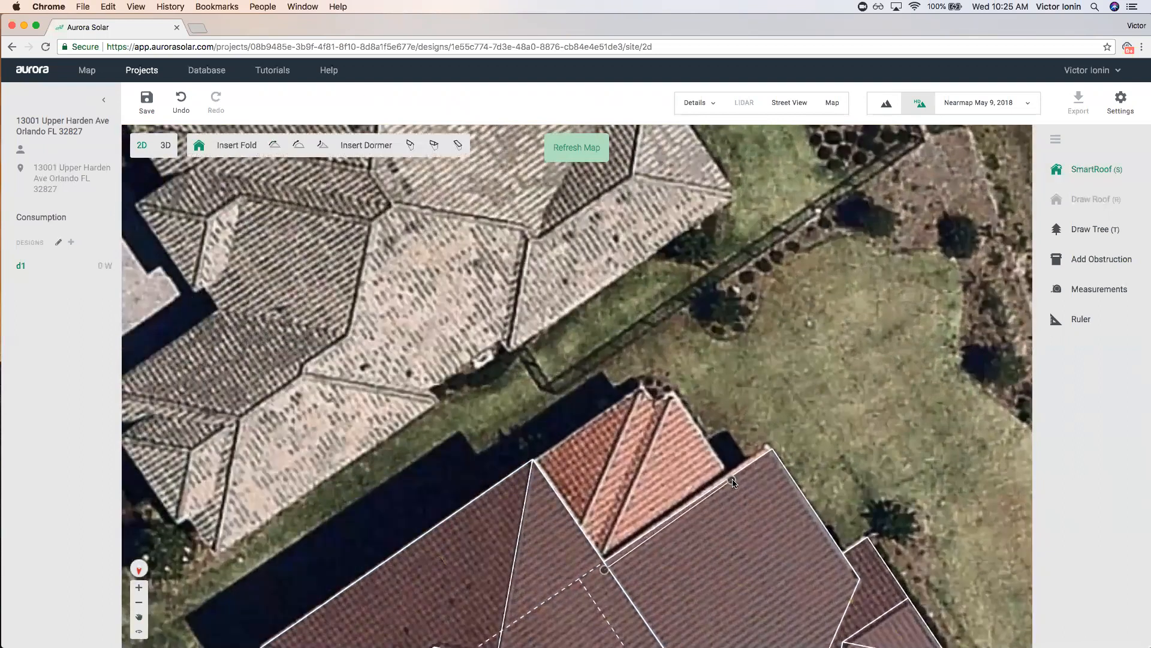
left_click(734, 481)
left_click(673, 394)
left_click(656, 404)
left_click(643, 385)
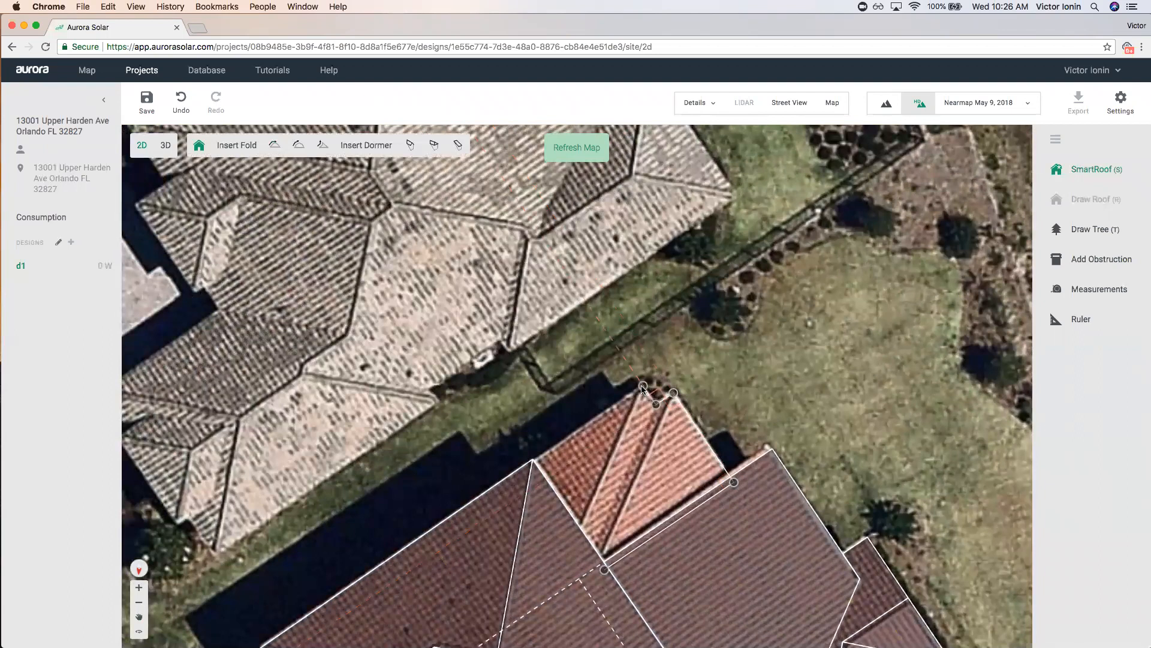
left_click(531, 462)
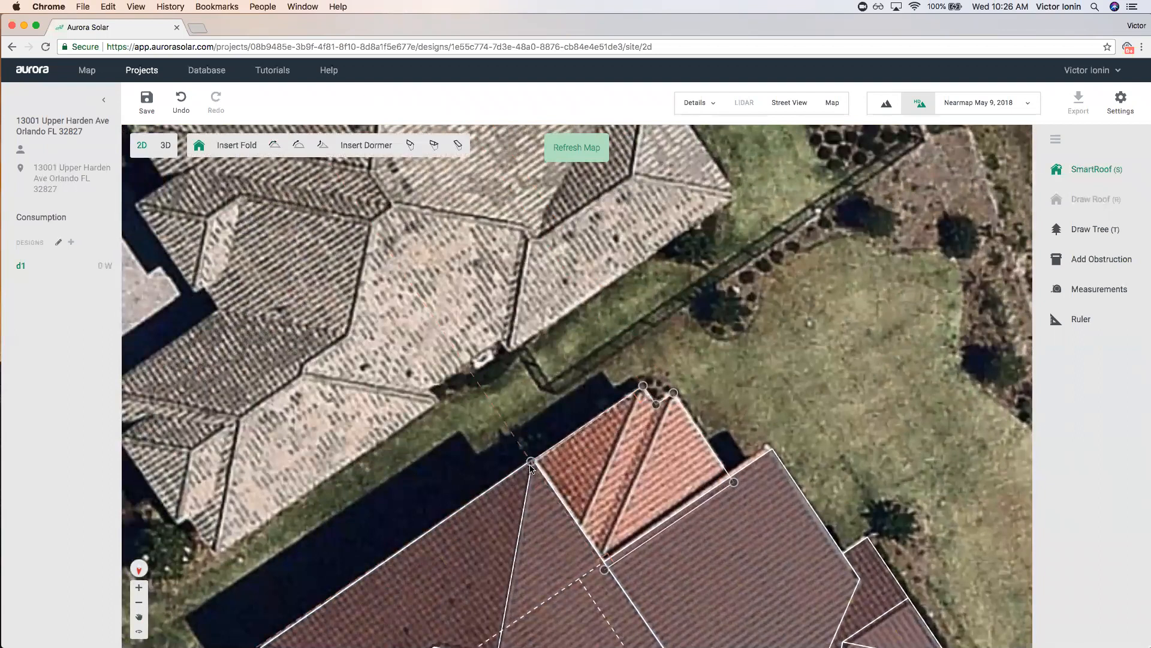
left_click(605, 568)
scroll(633, 484, "up", 2)
scroll(634, 482, "up", 2)
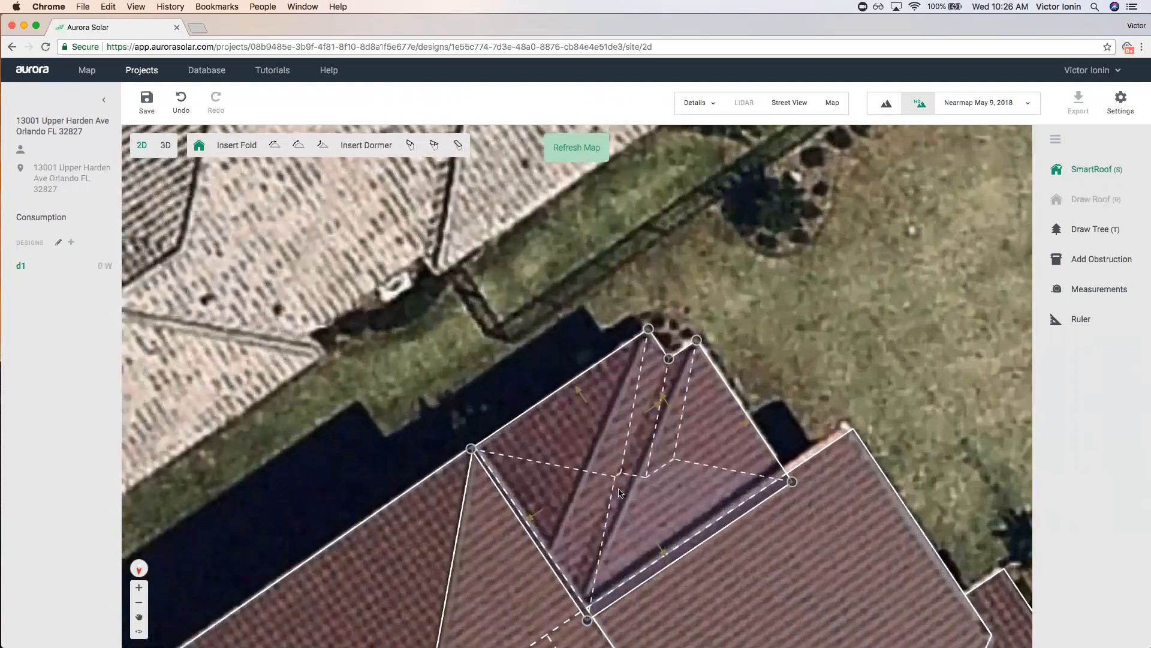
Make the new roof's left and lower edges unpitched.
left_click(578, 499)
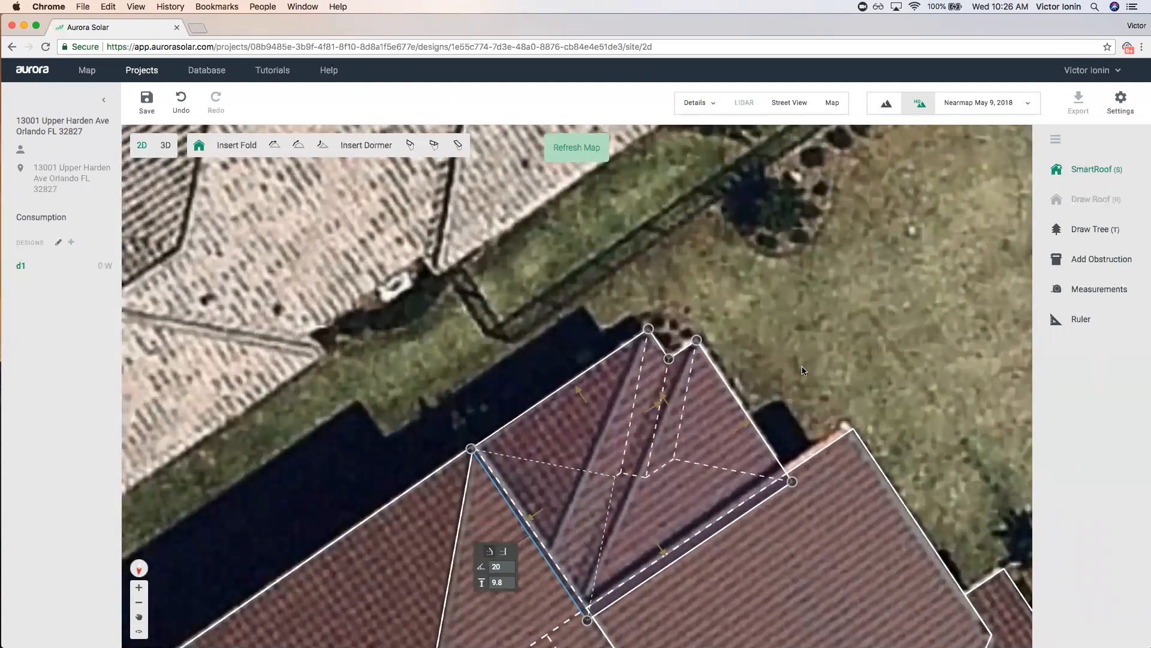
left_click(507, 553)
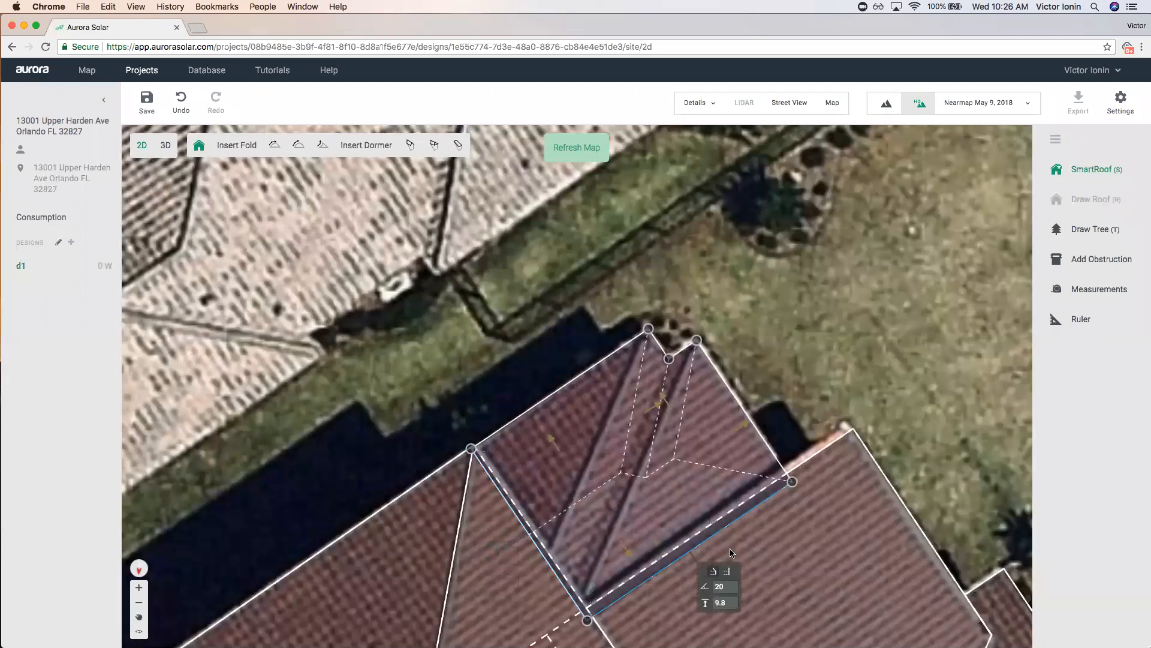
left_click(727, 571)
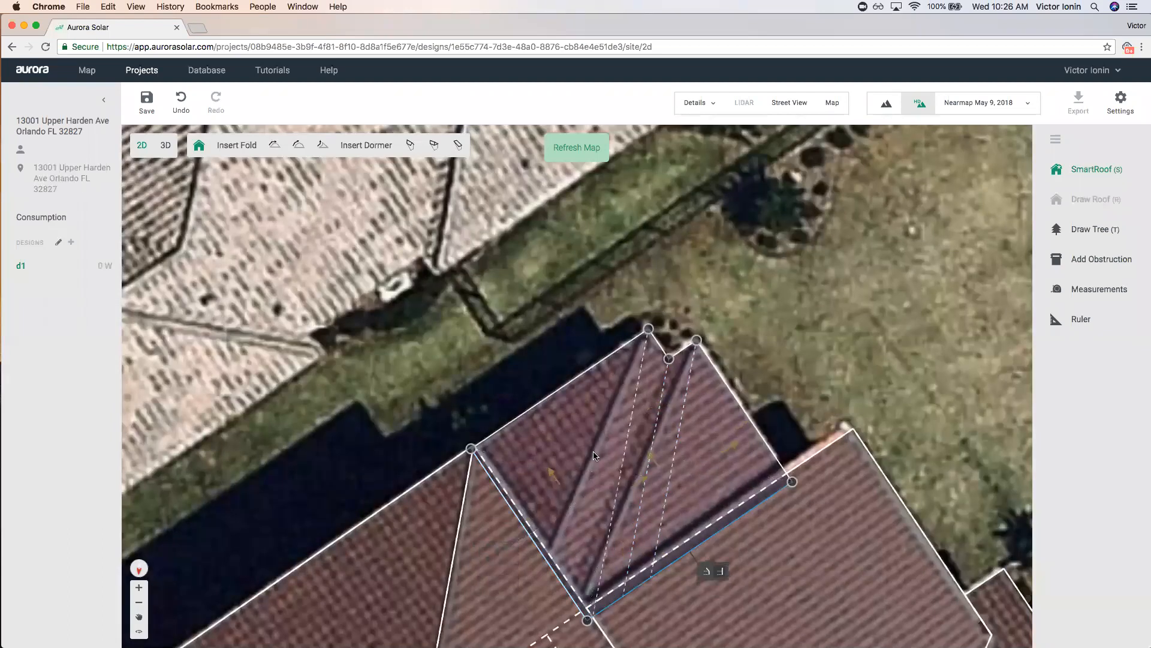
Lower both side edges of the small wing from 20° to 14° pitch.
left_click(704, 313)
left_click(704, 314)
left_click(705, 313)
left_click(705, 314)
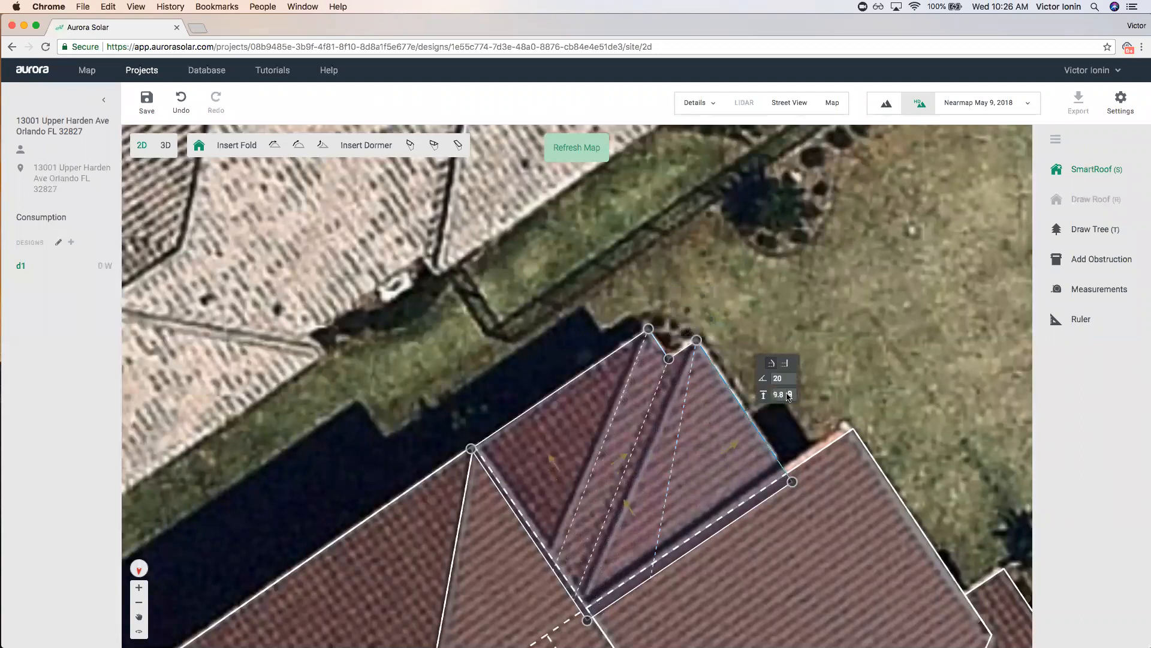
left_click(790, 382)
left_click(791, 382)
scroll(626, 402, "down", 5)
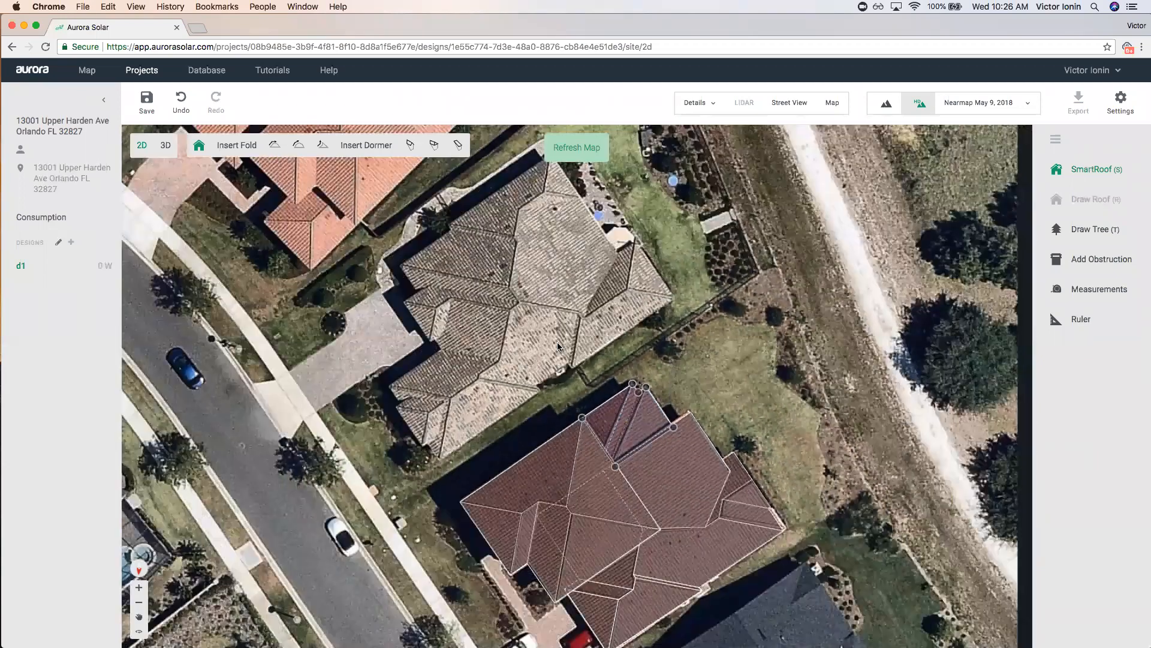
left_click(705, 416)
scroll(705, 416, "down", 4)
scroll(760, 500, "up", 3)
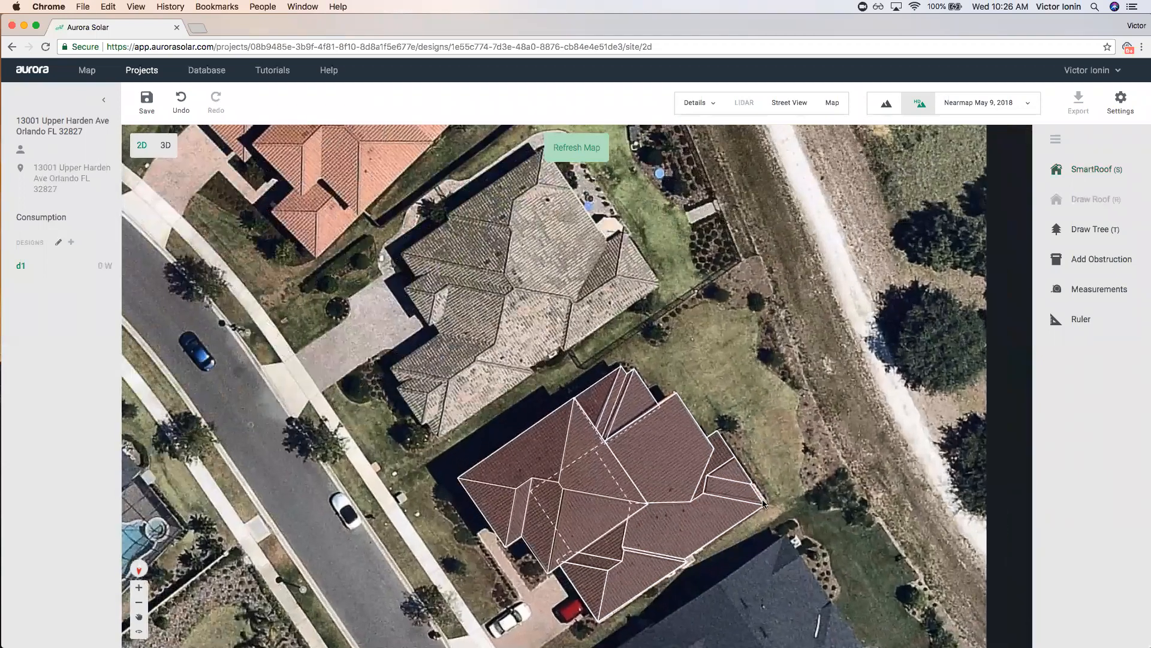
scroll(763, 502, "up", 1)
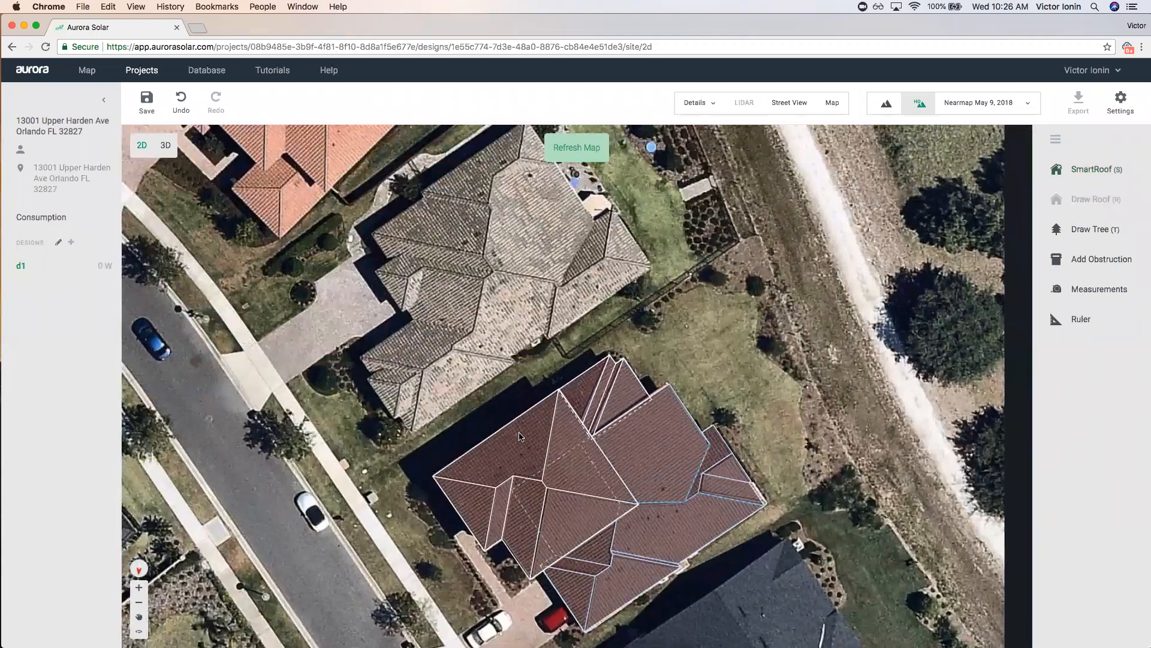
Save the design, view the house in 3D, and select roof faces to read their pitch.
left_click(161, 150)
left_click(643, 367)
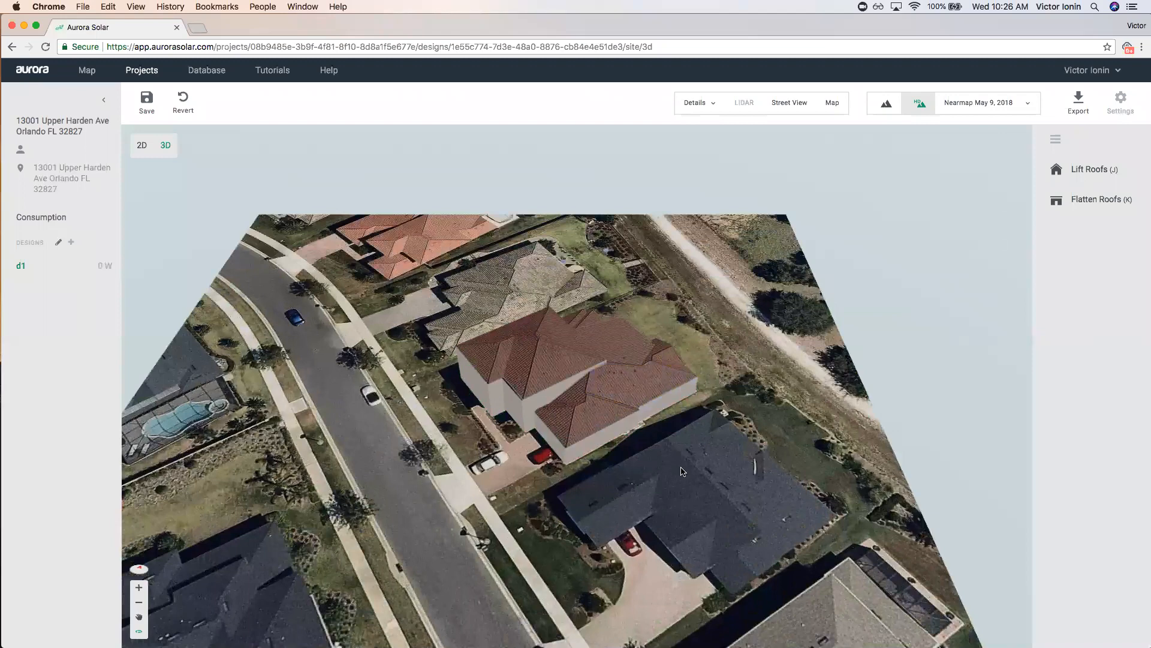
left_click_drag(681, 472, 744, 455)
scroll(721, 447, "up", 5)
left_click(531, 291)
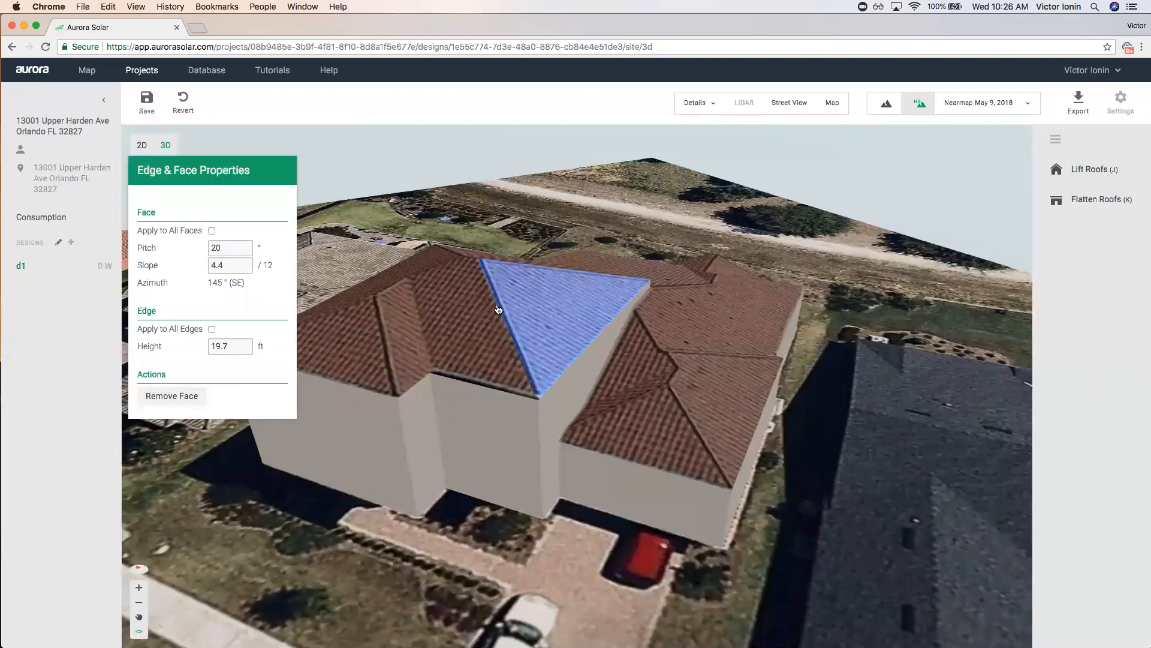
left_click(472, 337)
left_click(398, 345)
left_click(381, 277)
Orbit around the 3D house, checking roof face pitches from several sides.
left_click_drag(830, 378, 674, 364)
left_click(675, 364)
left_click_drag(777, 532, 904, 504)
left_click_drag(784, 501, 793, 513)
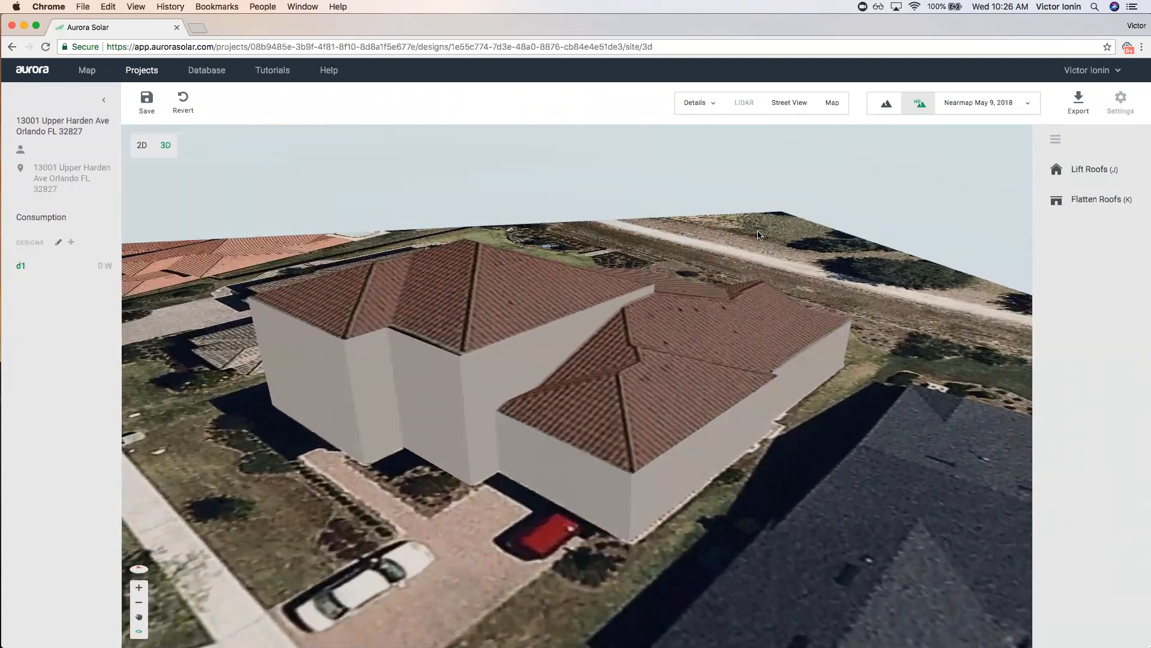
left_click_drag(773, 251, 517, 316)
left_click(517, 317)
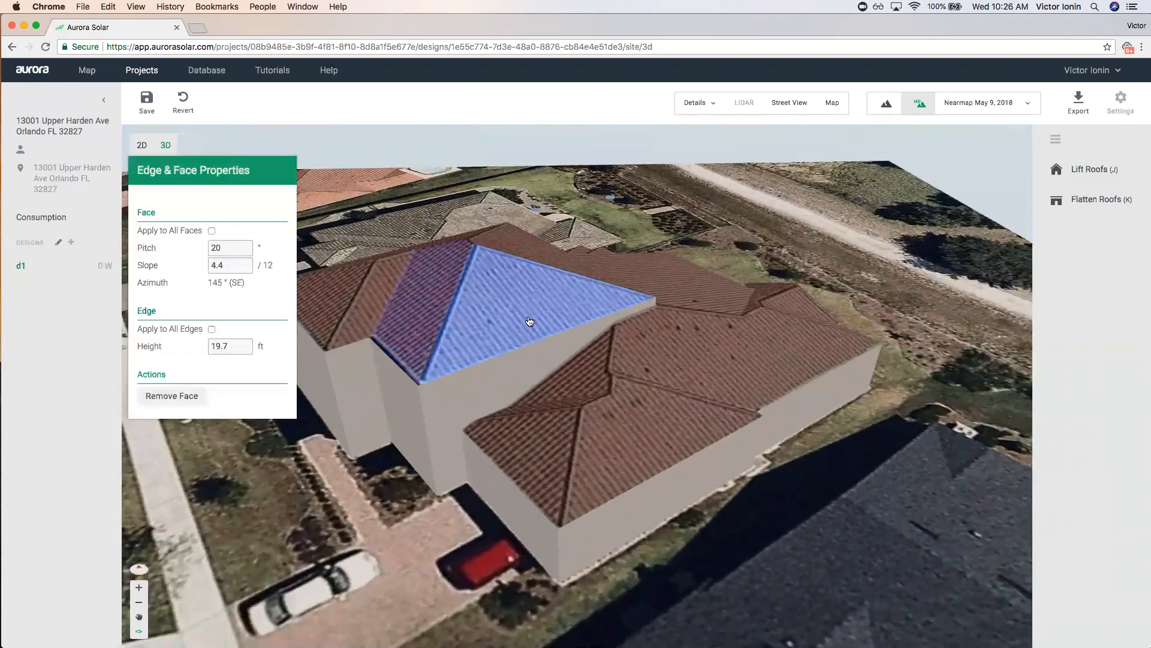
left_click(656, 367)
Check the lower roof's height and left-wing face pitches, then return to the Projects list.
left_click_drag(732, 481, 603, 473)
left_click(614, 329)
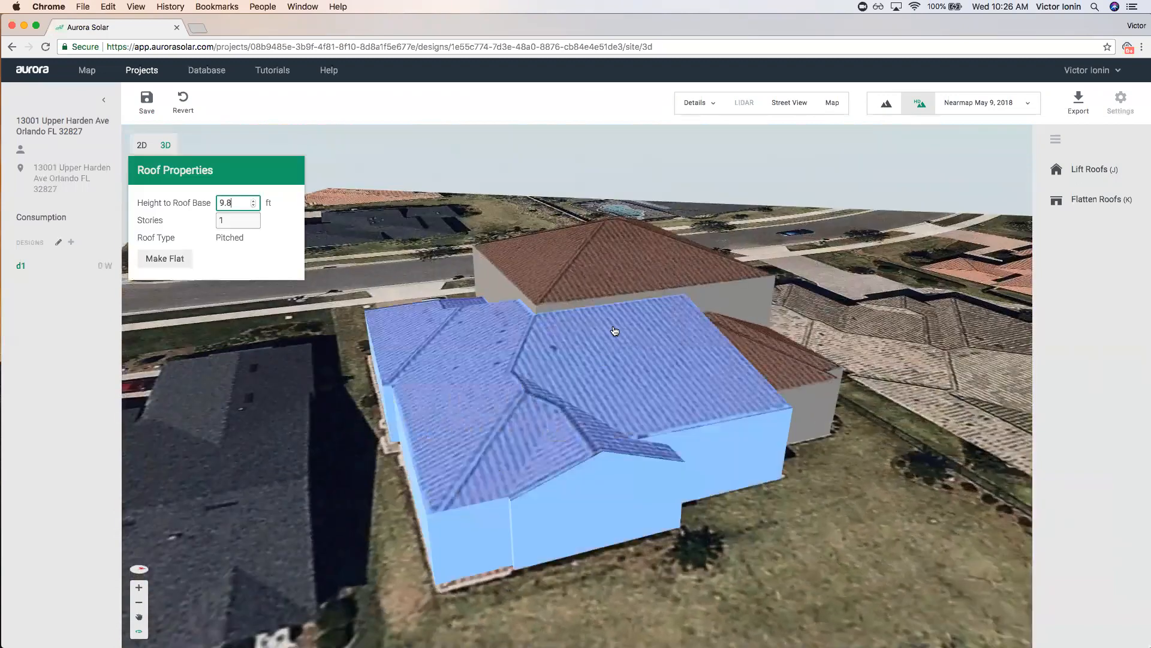
left_click(655, 355)
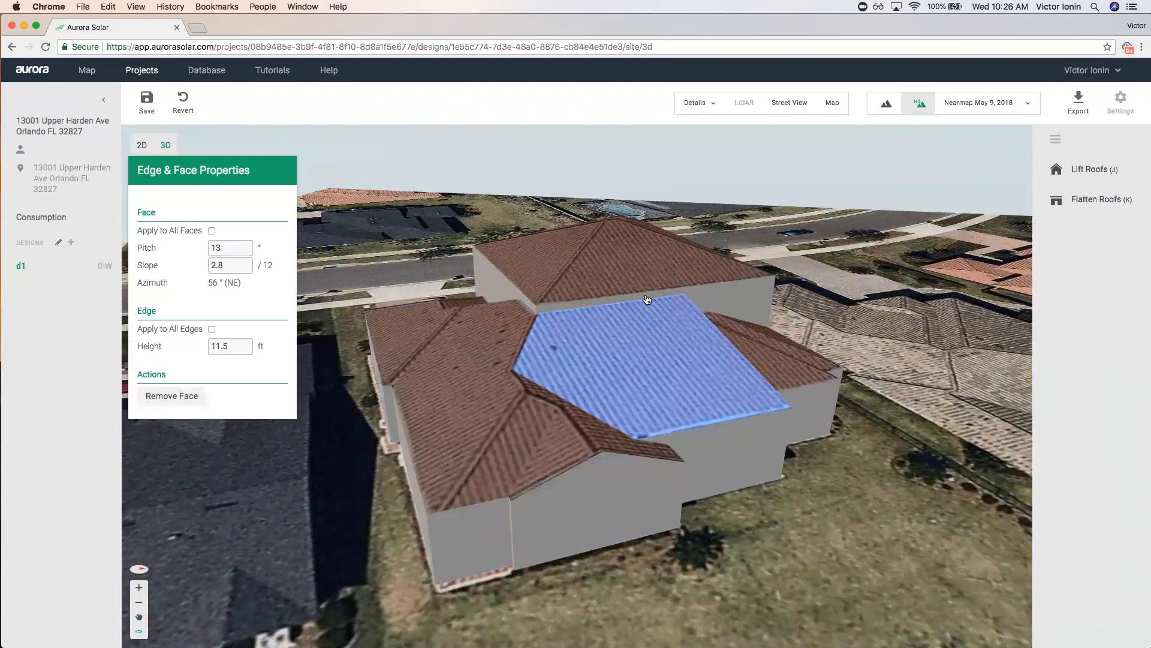
left_click(465, 350)
left_click(615, 261)
left_click(614, 262)
left_click_drag(747, 561, 831, 509)
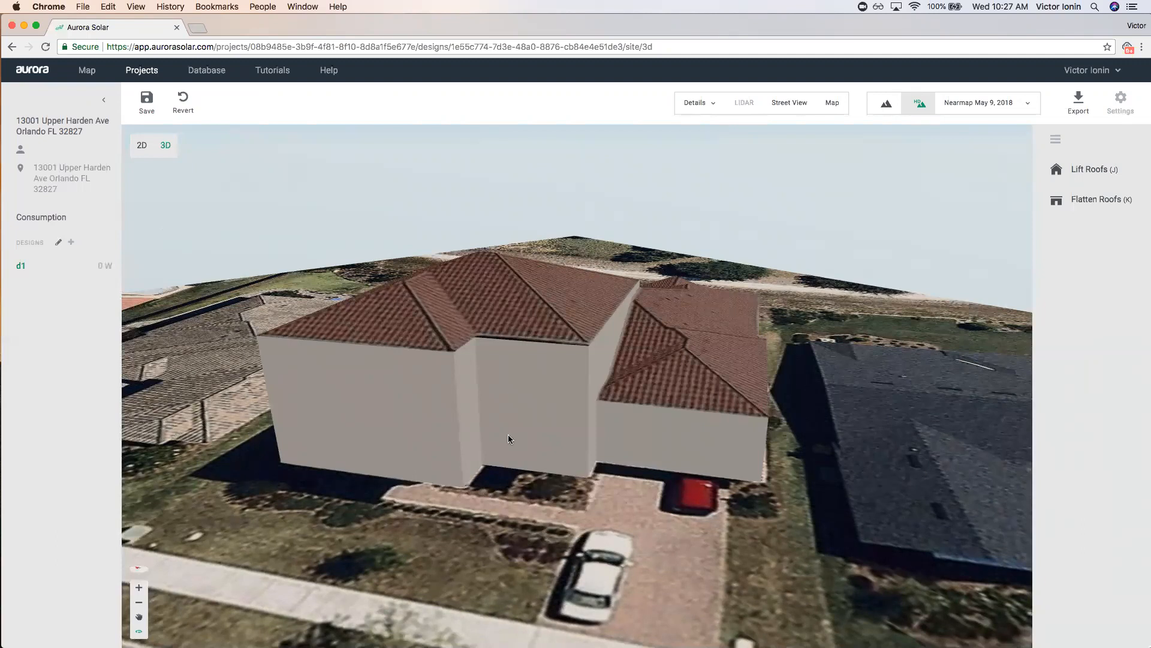
left_click(151, 70)
Save the design and create a new project at the pasted site address.
left_click(641, 369)
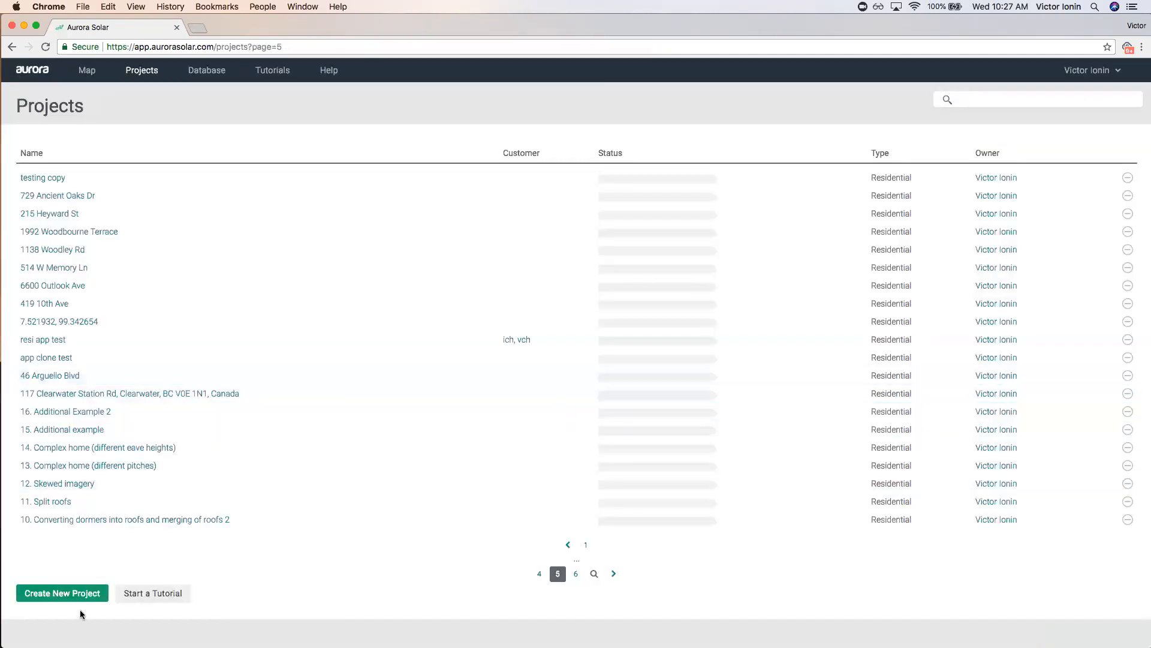
left_click(80, 595)
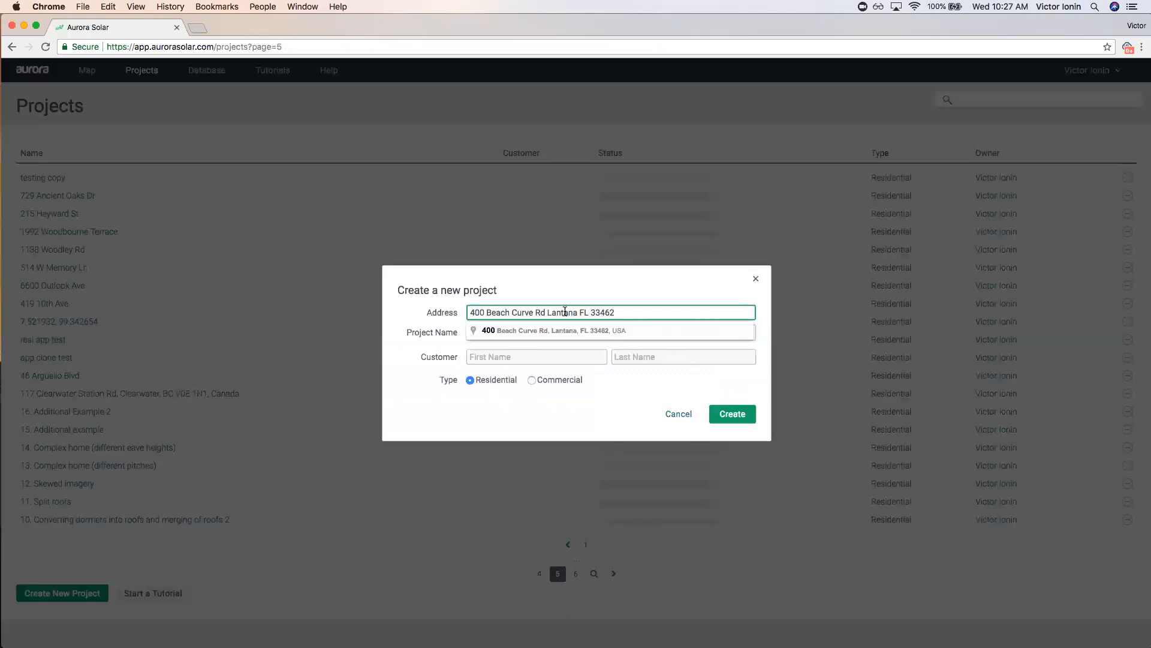
left_click(568, 329)
left_click(716, 414)
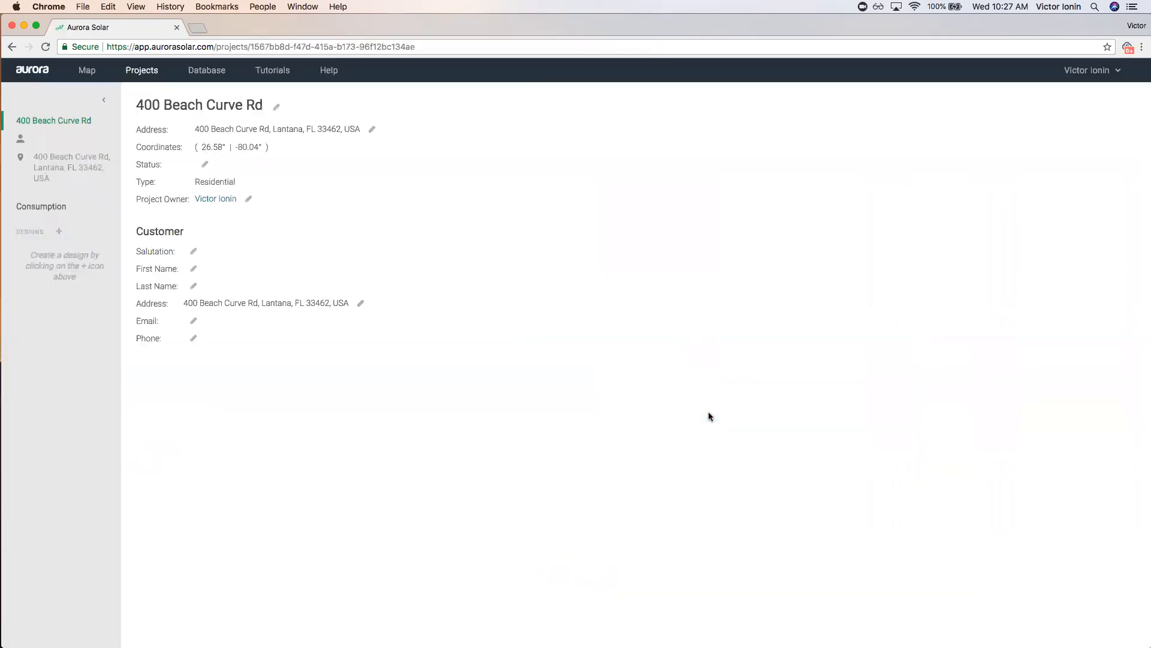
Create design d1, move the site marker onto the tile-roofed house, and refresh the map.
left_click(61, 232)
type("d1")
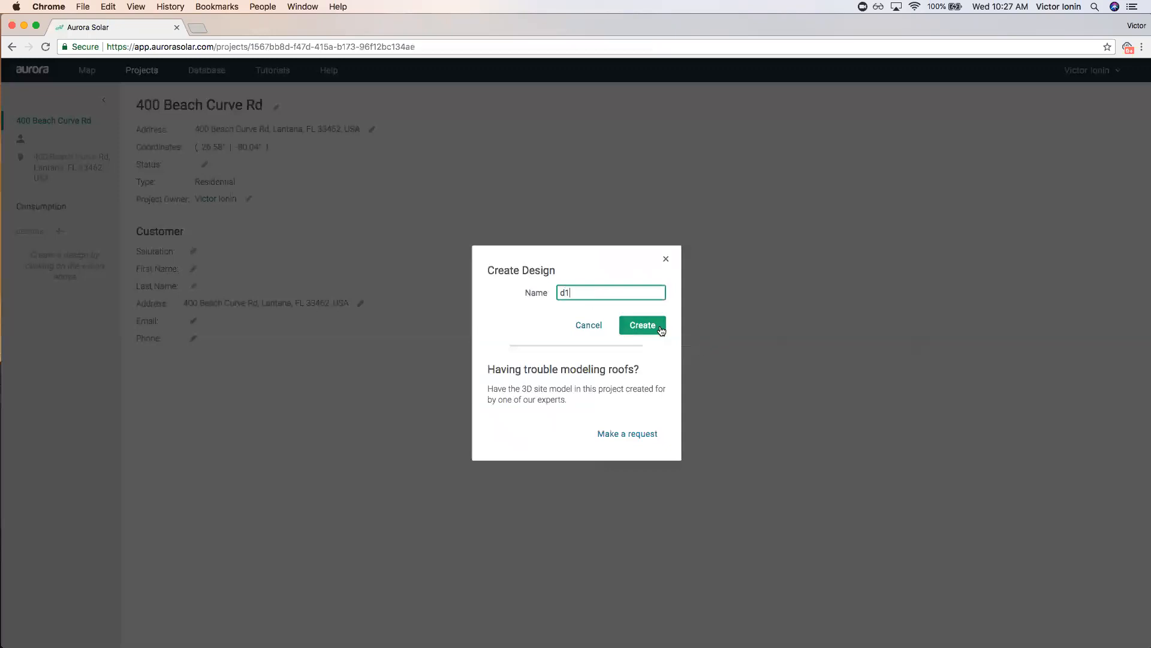
left_click(660, 326)
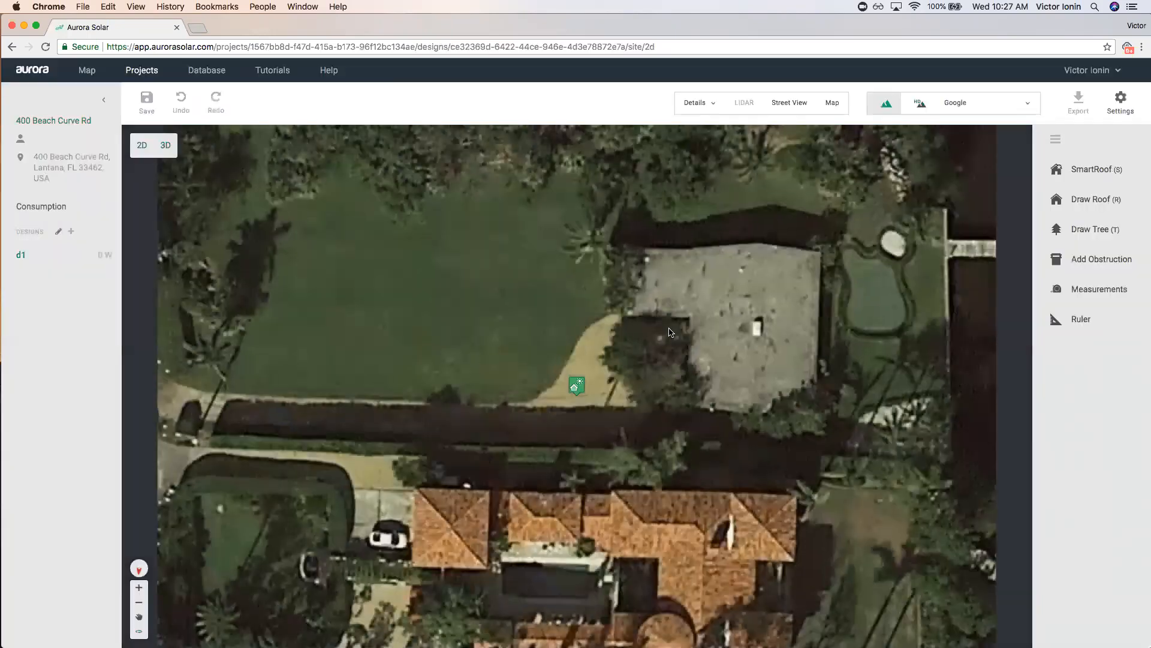
scroll(660, 344, "down", 2)
left_click_drag(728, 346, 646, 323)
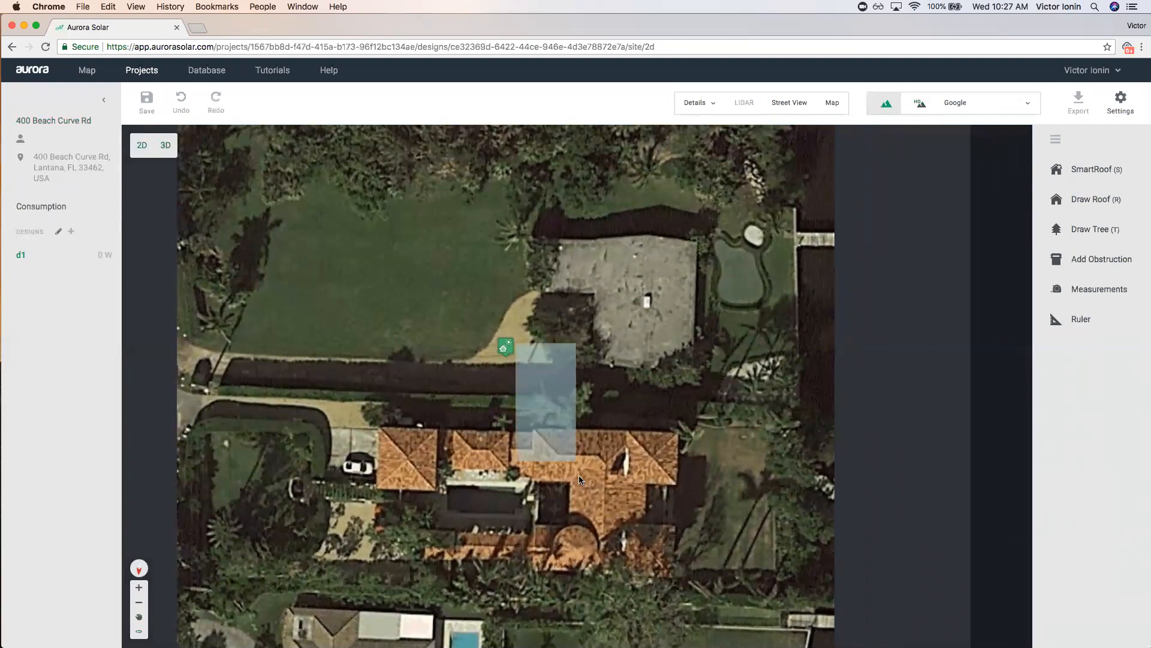
left_click_drag(504, 346, 563, 488)
left_click(577, 147)
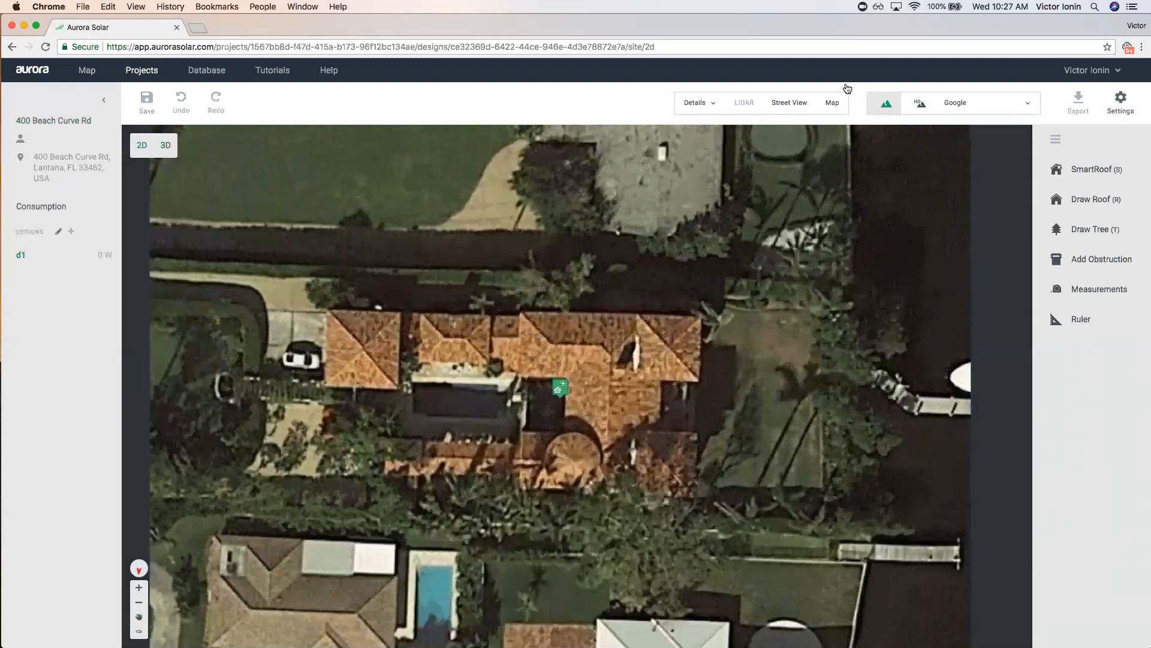
Inspect the house in Street View panoramas from the street in front.
left_click(789, 102)
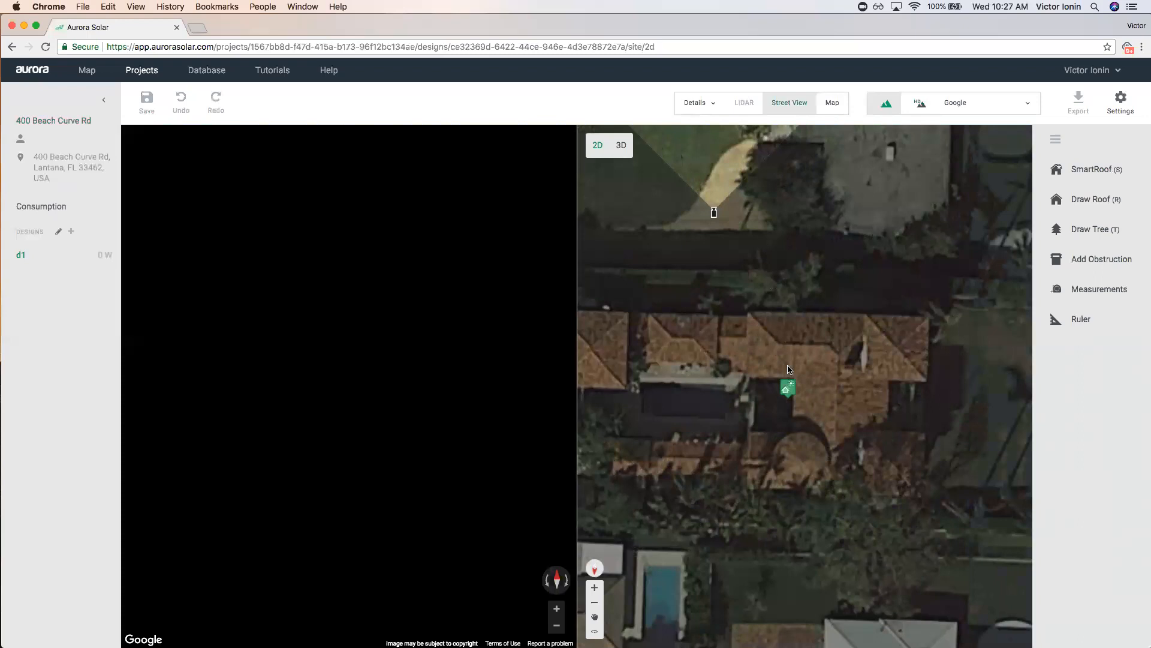
left_click_drag(788, 387, 787, 337)
scroll(844, 454, "down", 5)
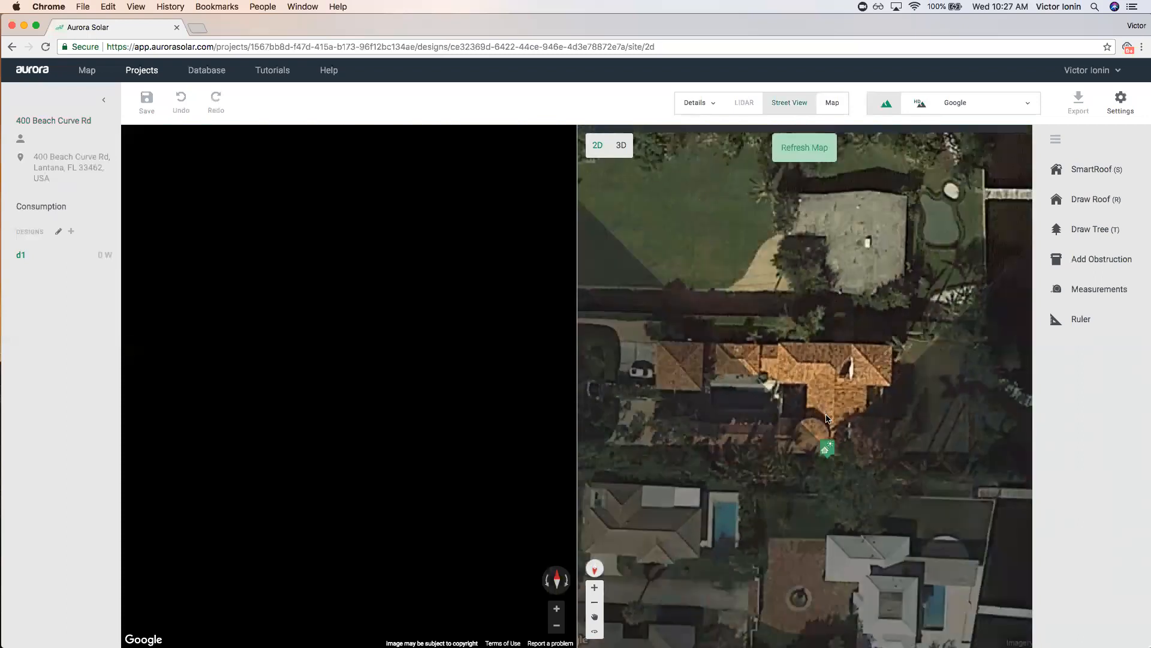
mouse_move(831, 440)
left_mouse_down()
mouse_move(897, 420)
mouse_move(699, 400)
mouse_move(769, 405)
mouse_move(768, 363)
mouse_move(720, 398)
mouse_move(640, 382)
mouse_move(651, 351)
left_mouse_up()
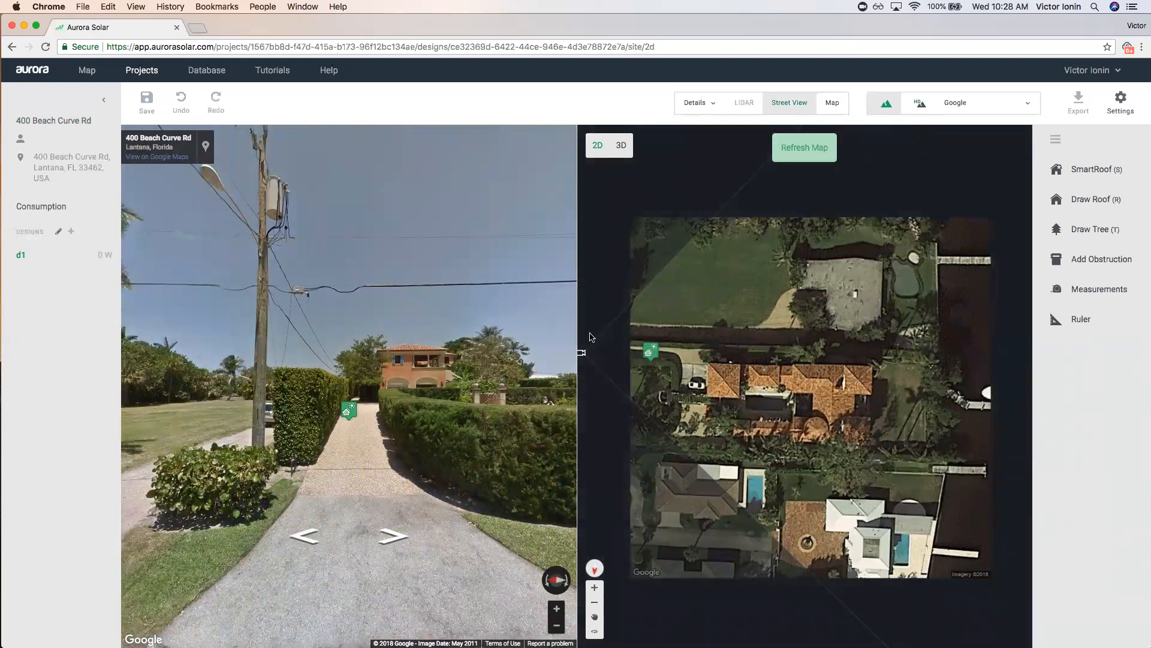
mouse_move(650, 352)
left_mouse_down()
mouse_move(758, 380)
mouse_move(689, 386)
left_mouse_up()
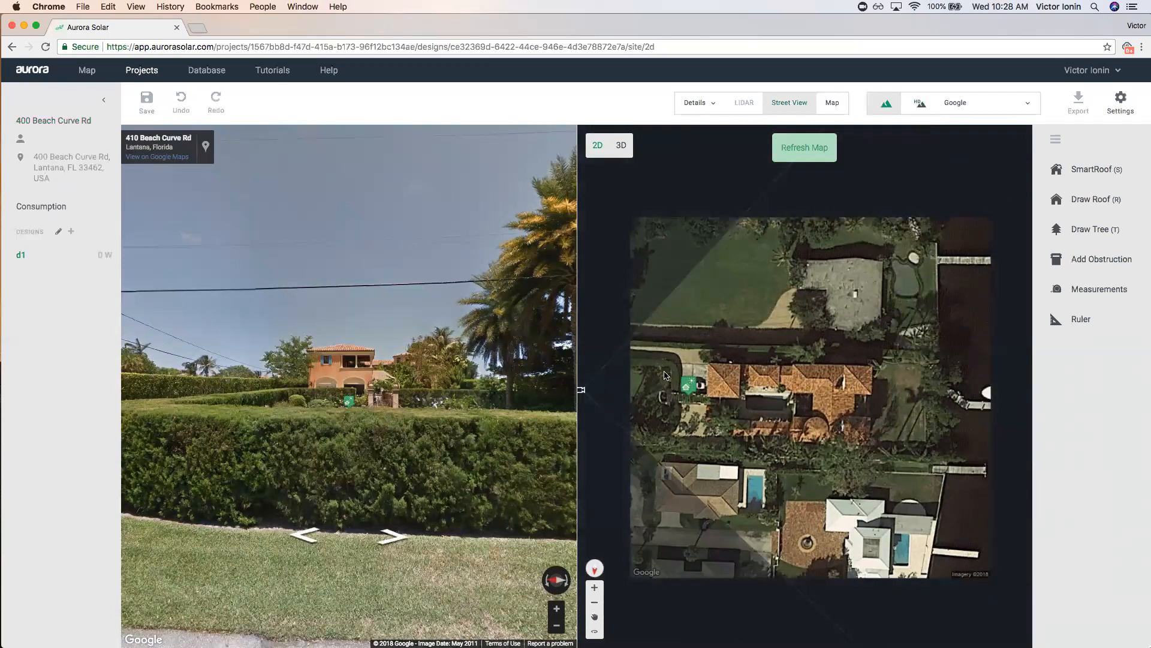
left_click(340, 350)
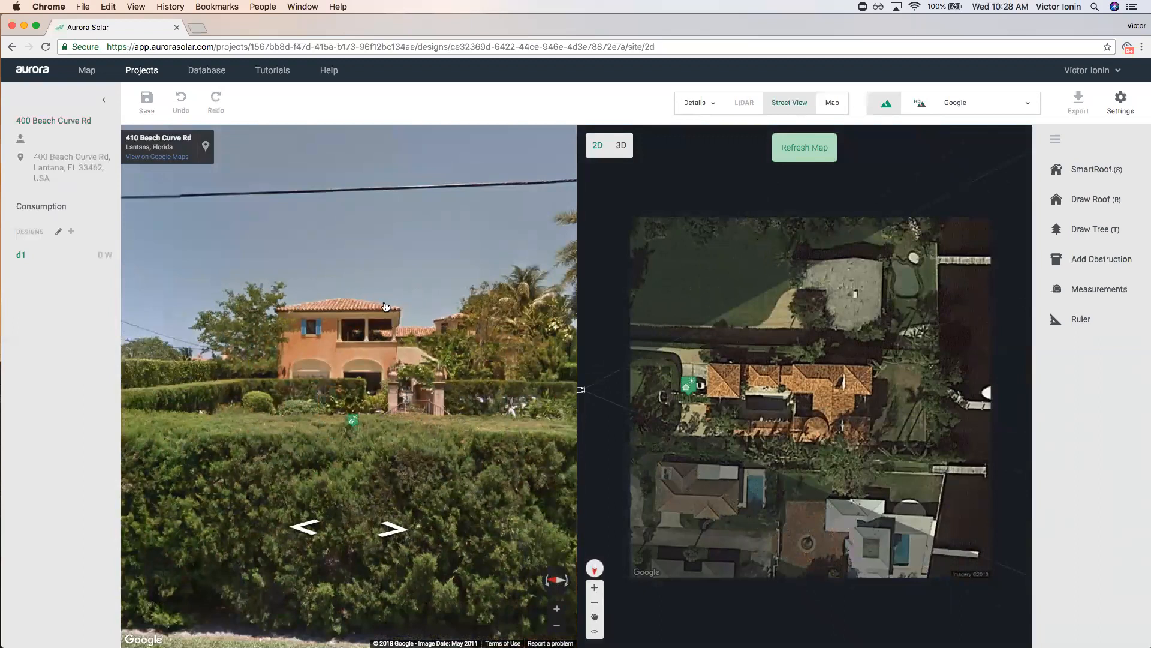
left_click(754, 362)
Rotate the aerial map to view the house from each side, then close it.
left_click(832, 102)
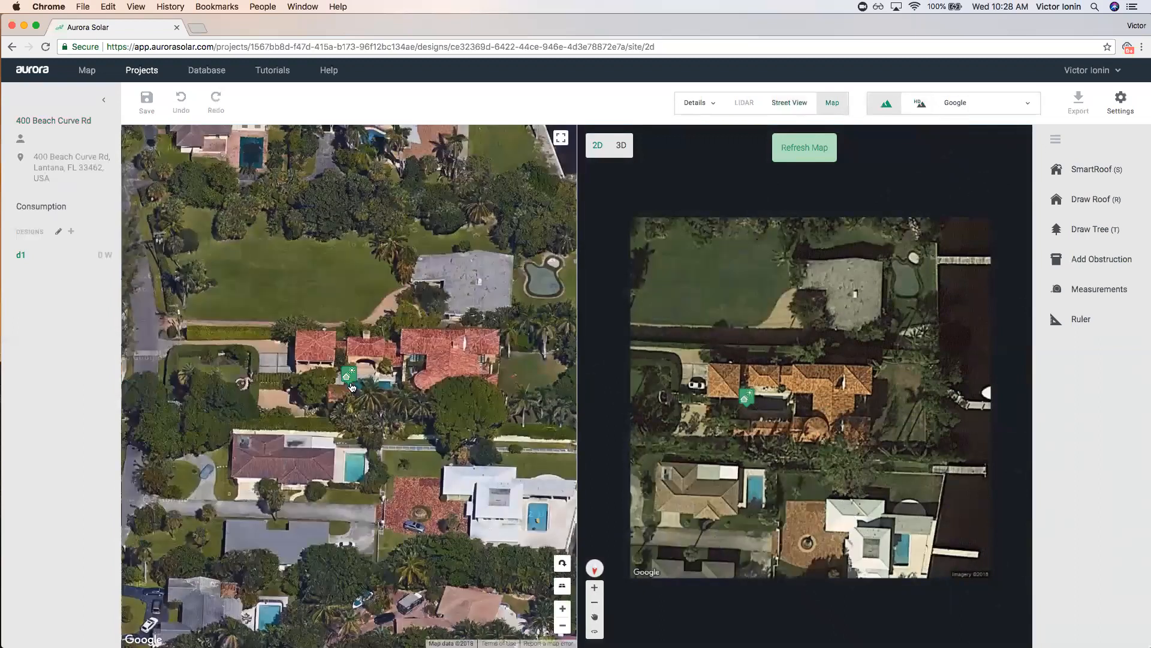
left_click(563, 567)
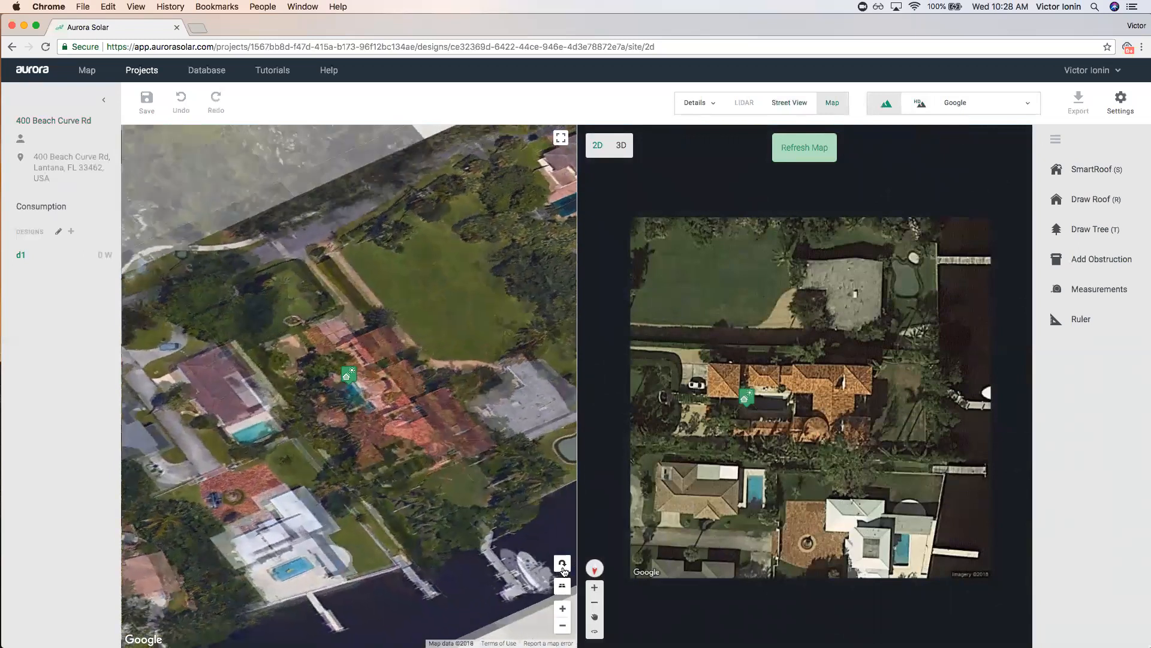
left_click(563, 567)
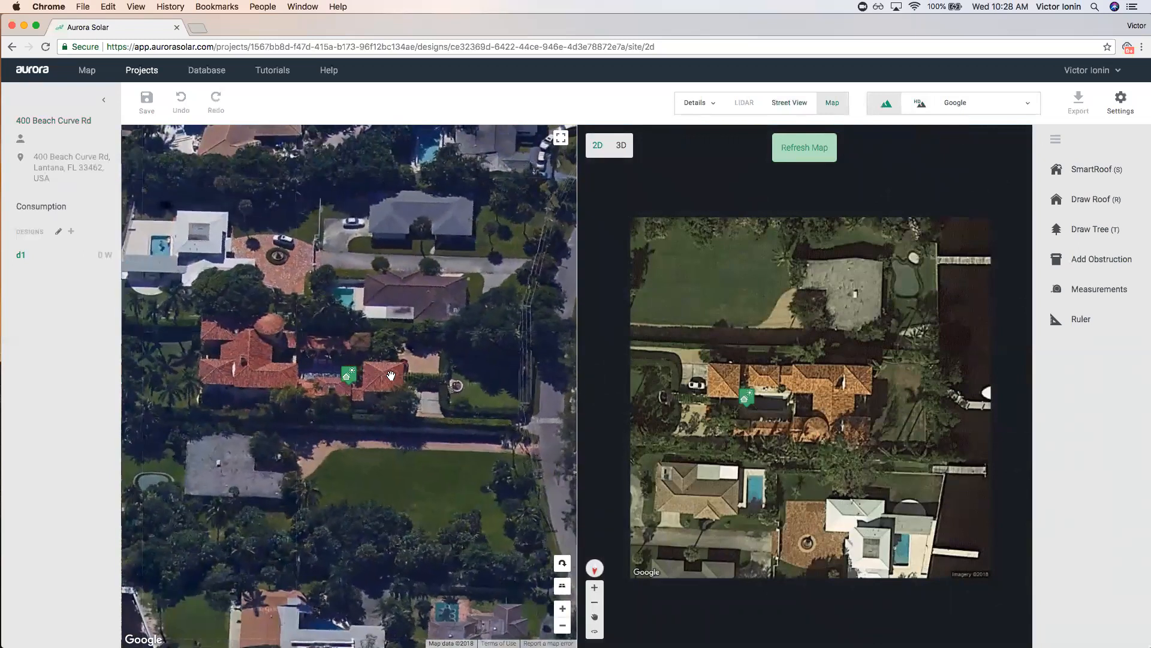
left_click(561, 563)
left_click(561, 562)
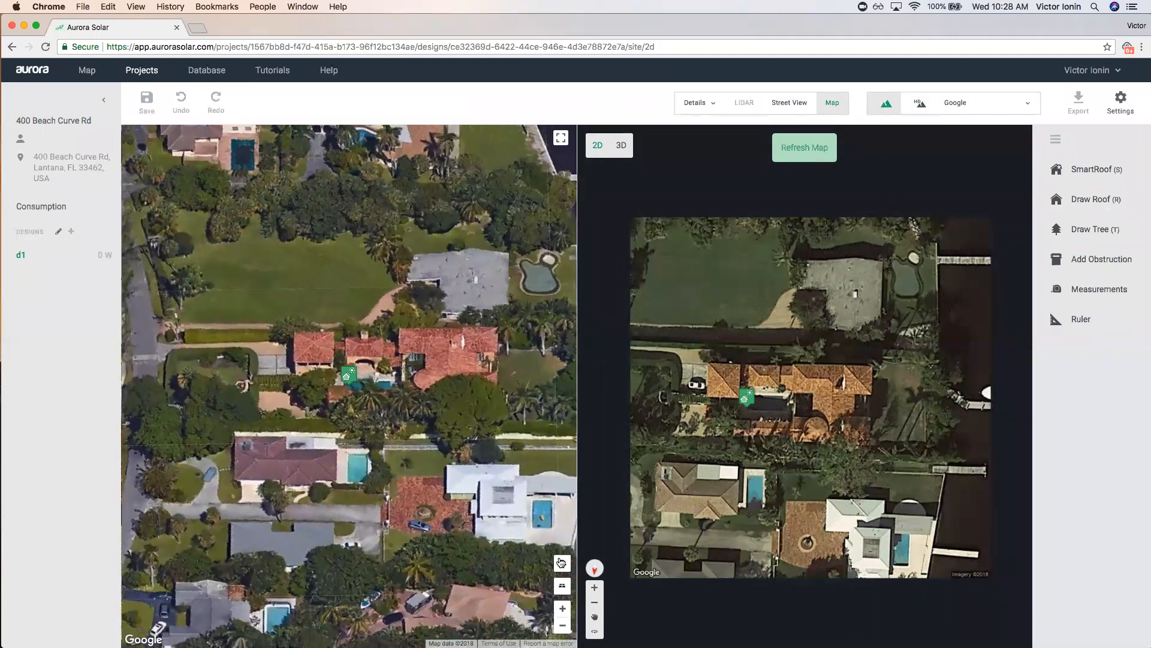
left_click(563, 566)
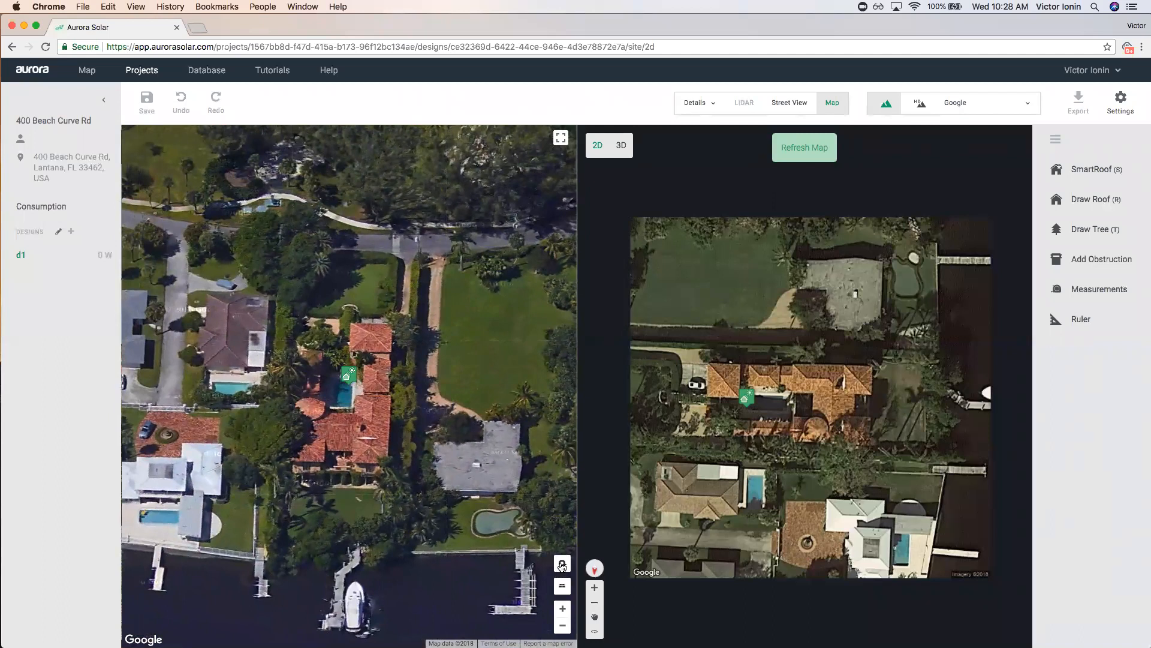
left_click(562, 565)
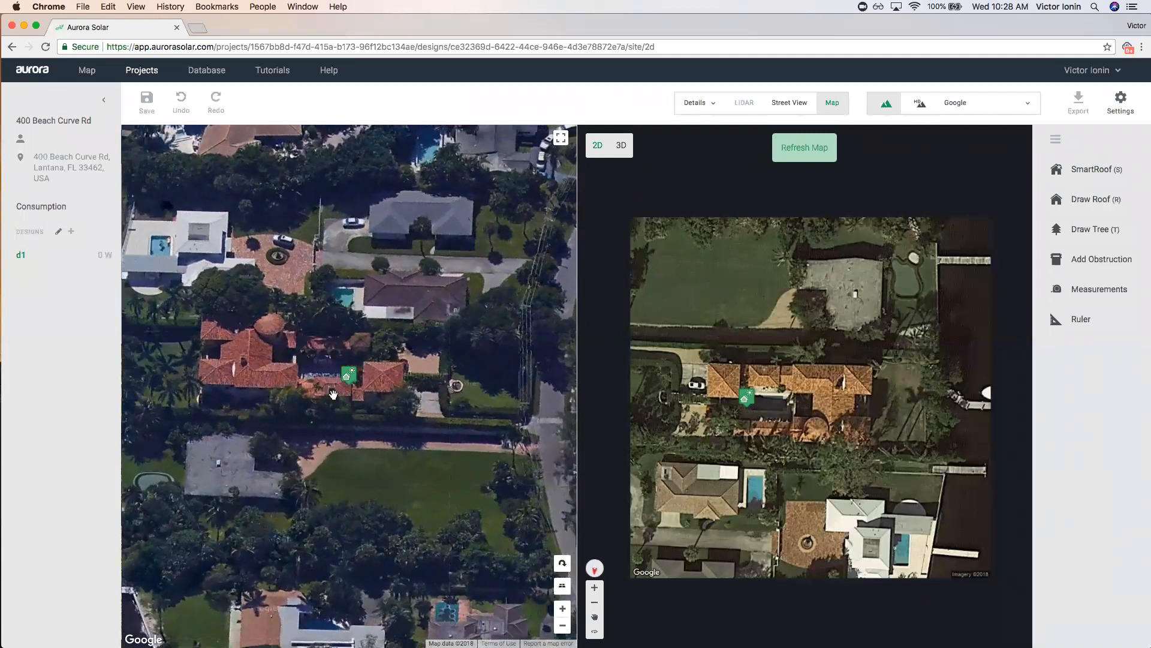
left_click(562, 565)
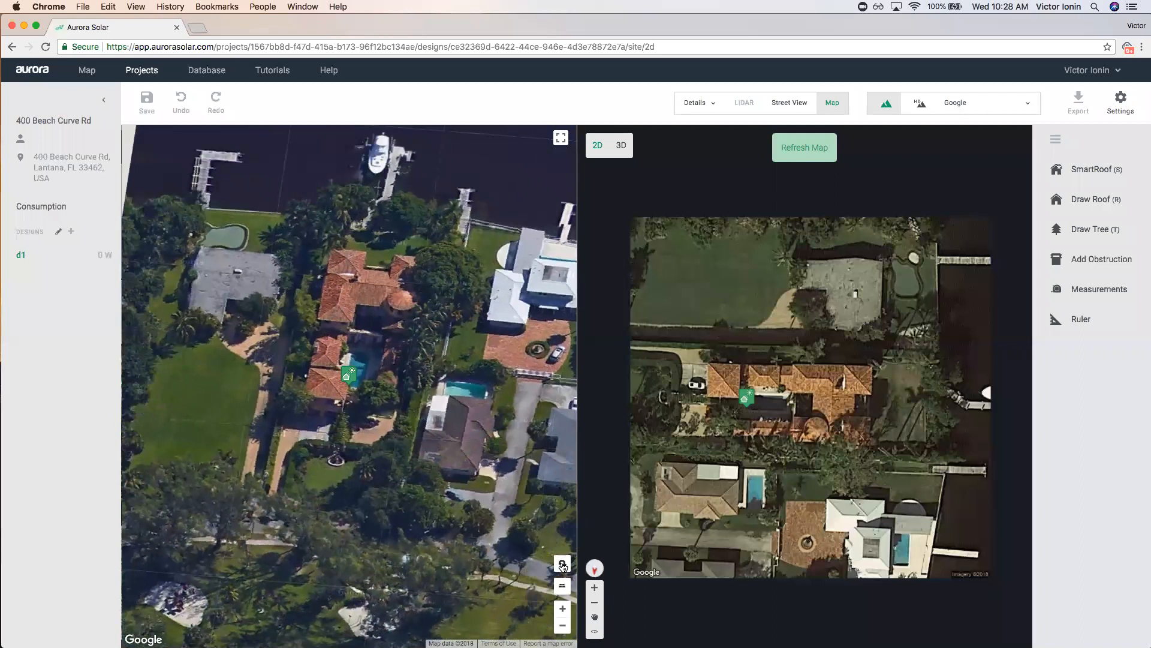
left_click(833, 103)
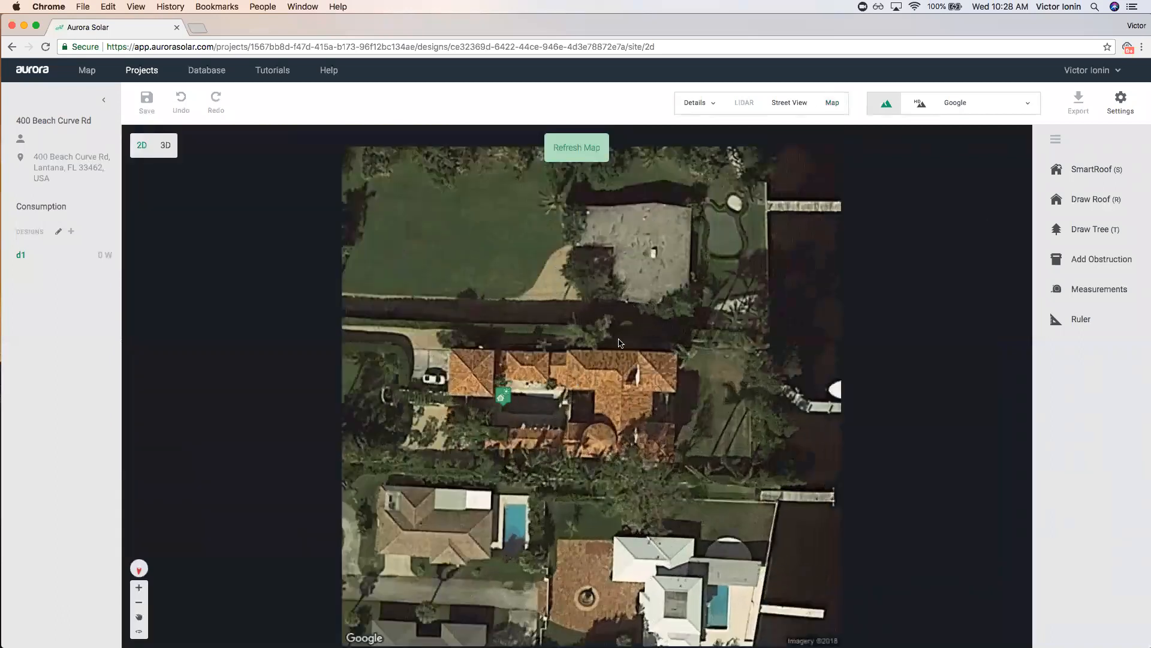
Load HD Nearmap imagery dated Jan 4, 2018 and zoom in on the house.
left_click(969, 104)
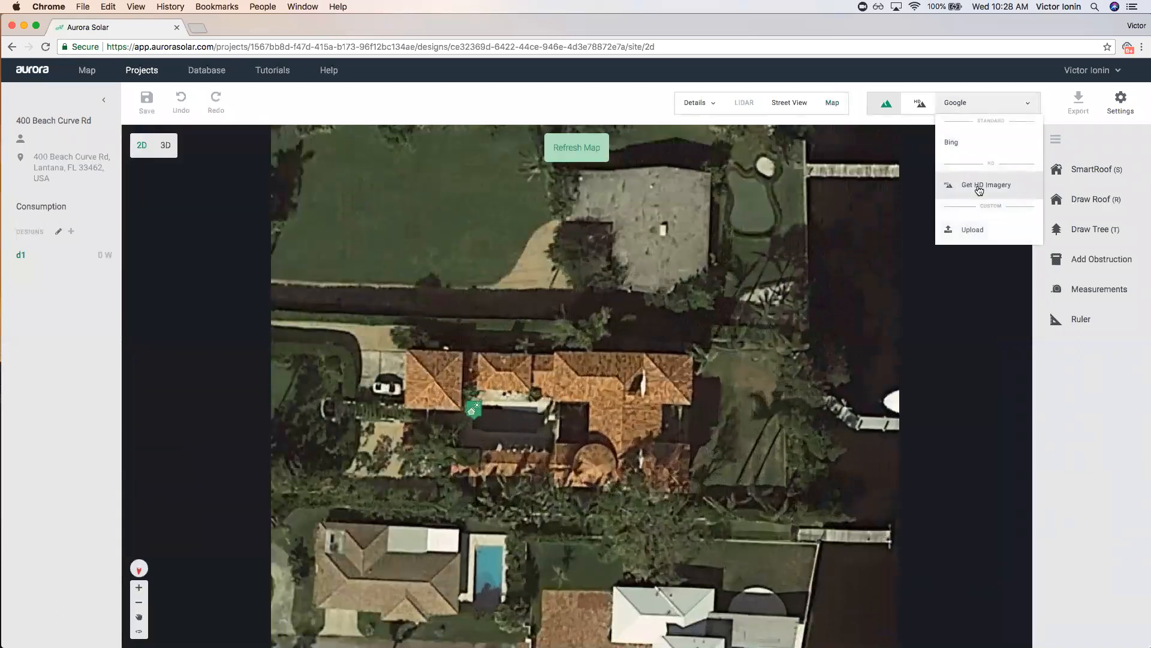
left_click(979, 186)
left_click(836, 544)
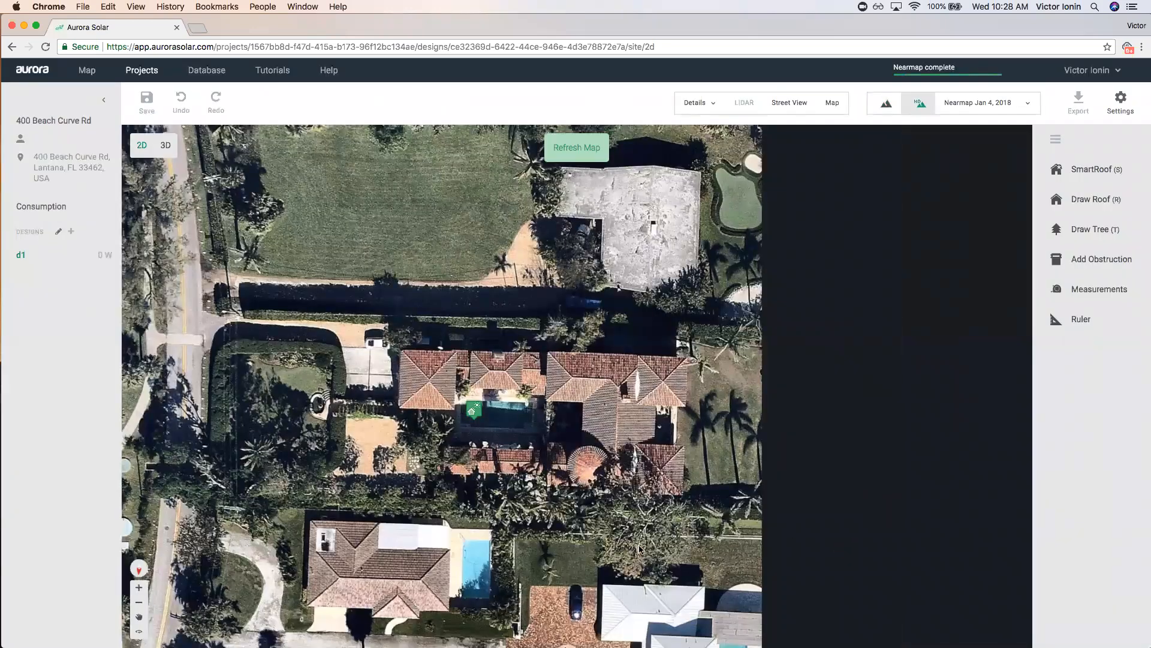
scroll(414, 343, "up", 5)
left_click_drag(399, 386, 418, 347)
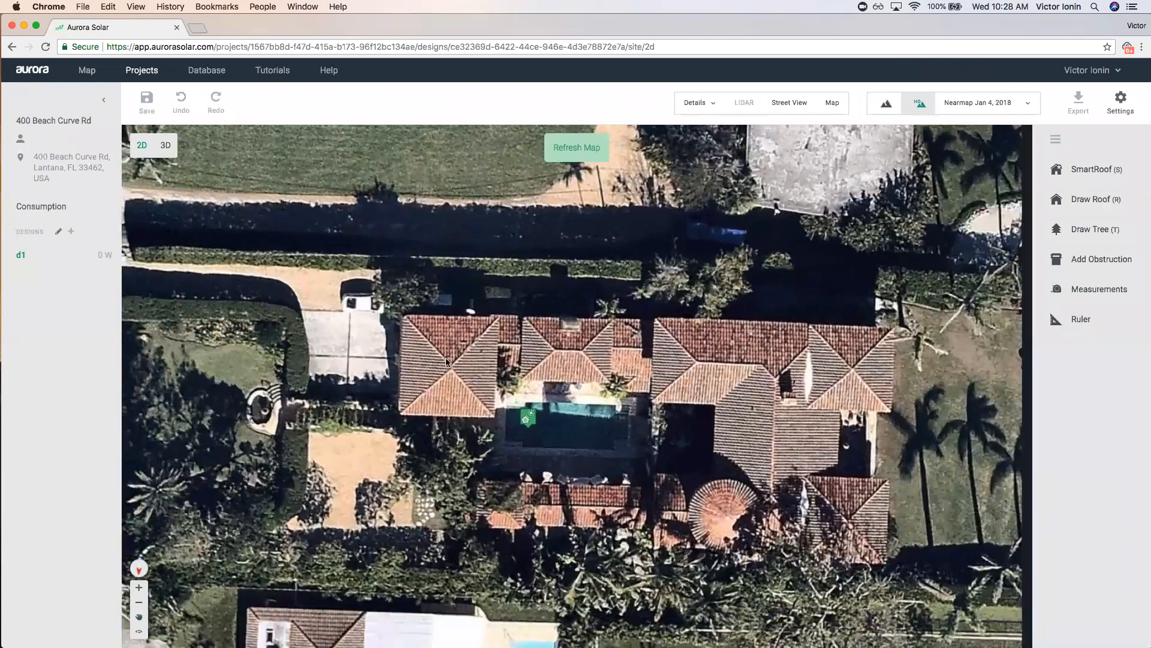
left_click(1101, 171)
scroll(402, 317, "up", 2)
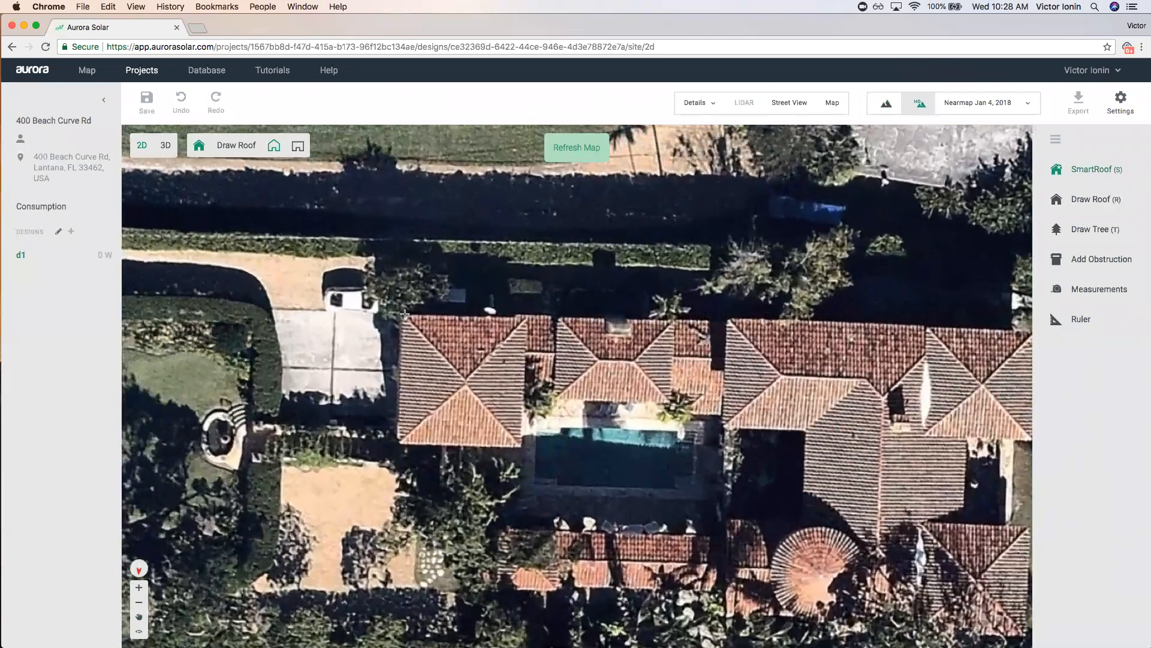
Trace the square left wing as a four-corner hip roof.
left_click(402, 314)
left_click(527, 319)
left_click(523, 450)
left_click(398, 446)
left_click(403, 315)
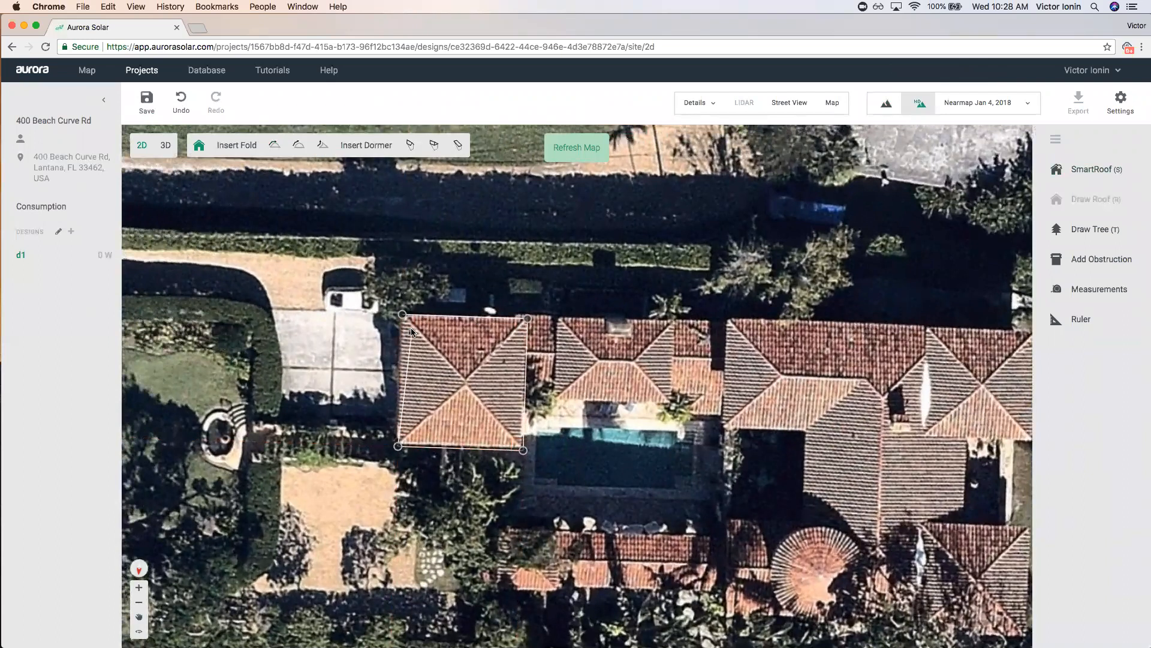
left_click(567, 380)
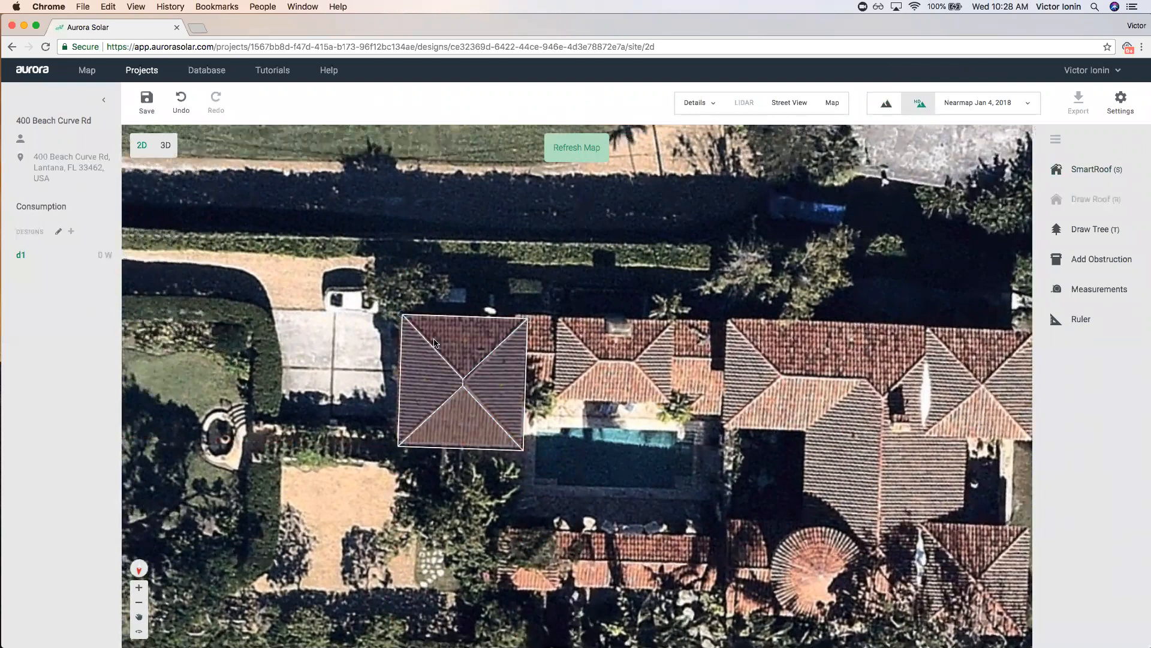
Trace the roof above the pool as a four-corner hip roof.
left_click(1120, 173)
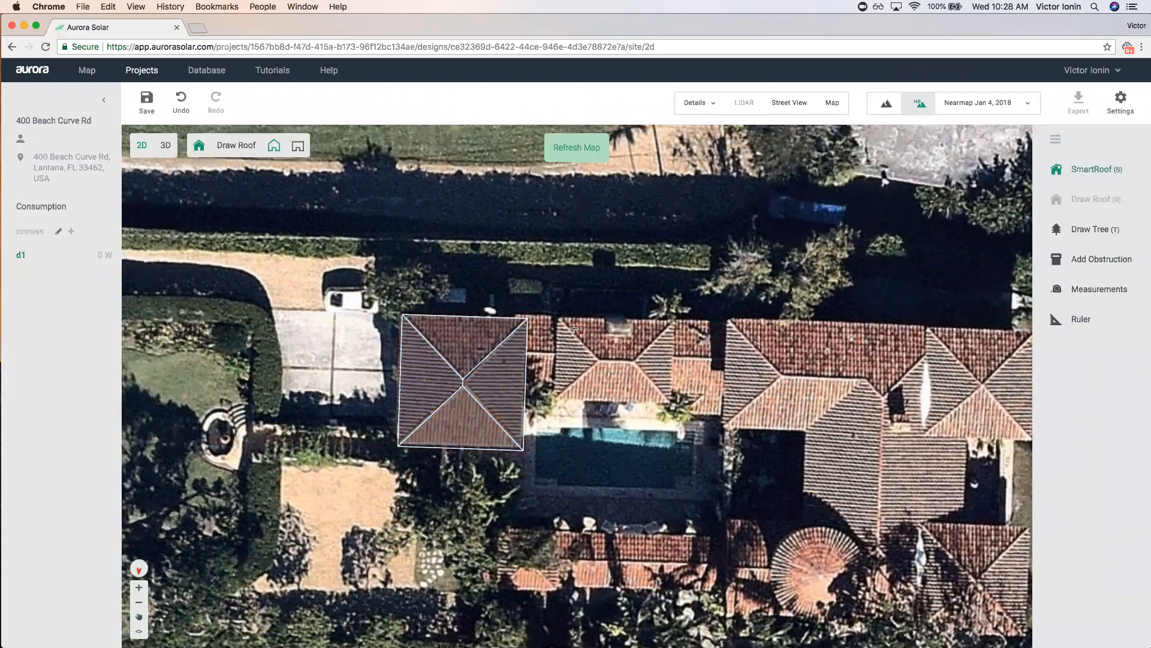
left_click(560, 317)
left_click(675, 321)
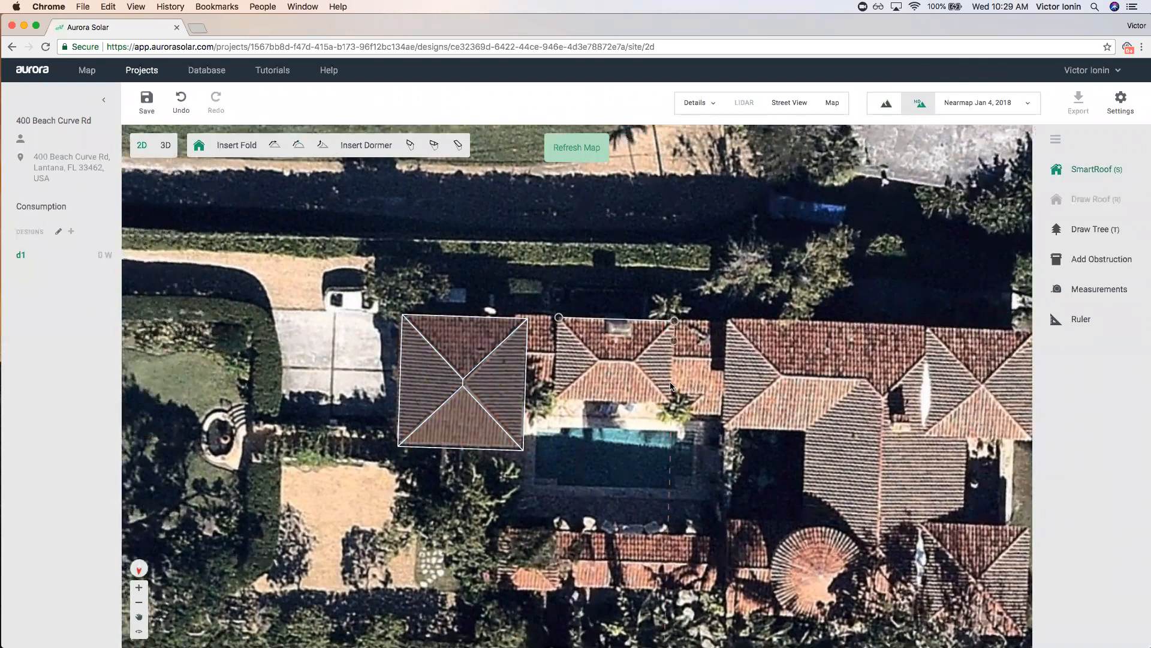
left_click(672, 400)
left_click(556, 397)
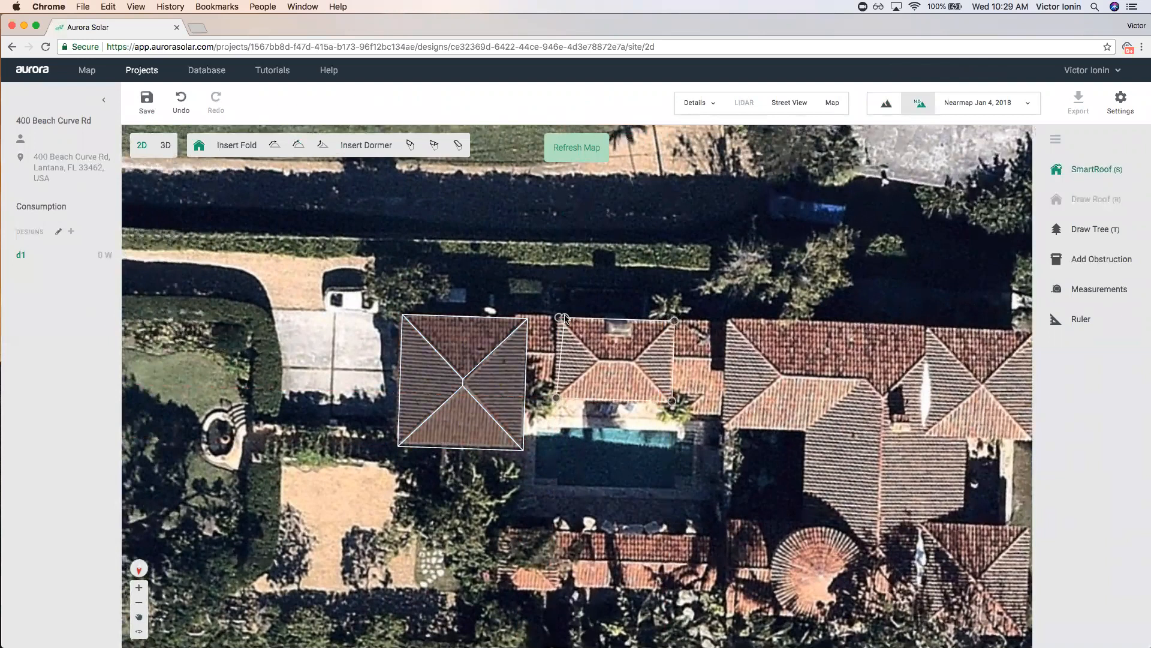
left_click(558, 317)
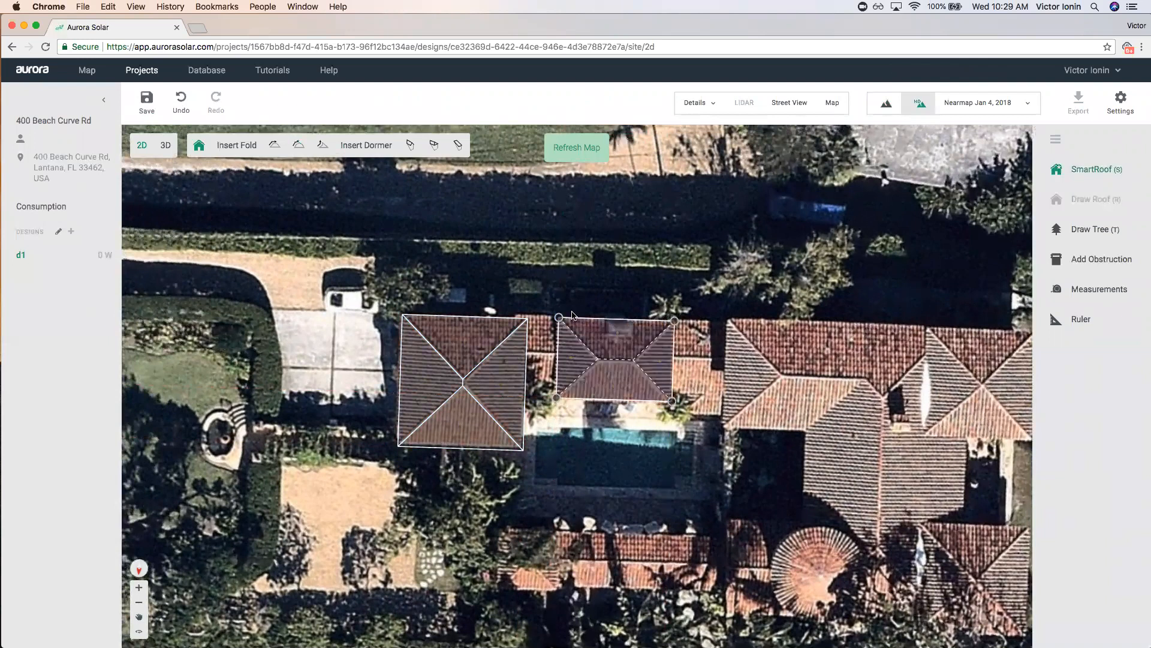
left_click(691, 260)
left_click_drag(810, 444, 504, 374)
left_click_drag(634, 264, 650, 287)
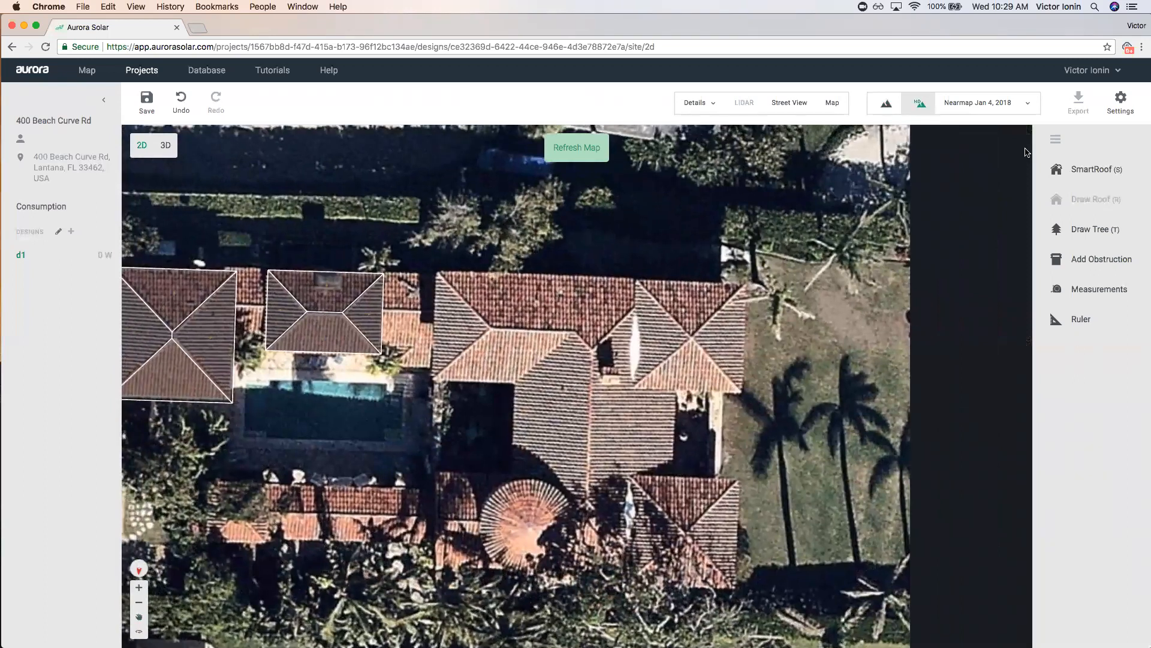
Trace the east-end roof as a hip roof and shift it right.
left_click(1077, 169)
left_click(638, 280)
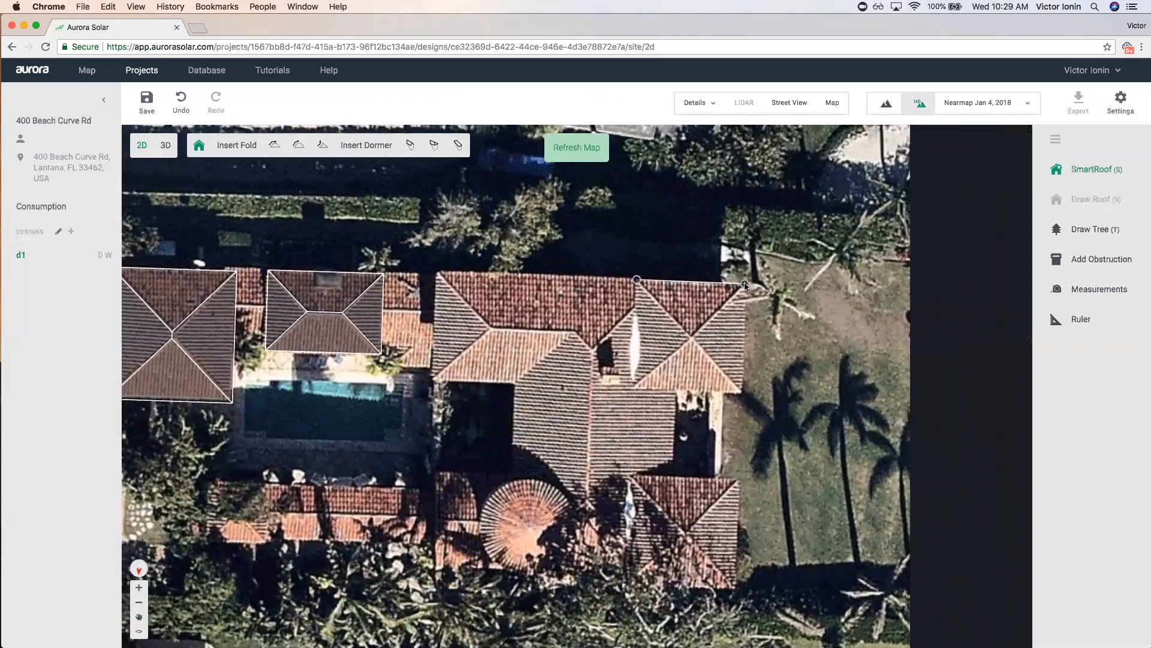
left_click(740, 389)
left_click(633, 385)
left_click(637, 280)
left_click_drag(695, 335, 781, 339)
Trace the main wing's multi-corner outline as a hip roof.
left_click(1078, 170)
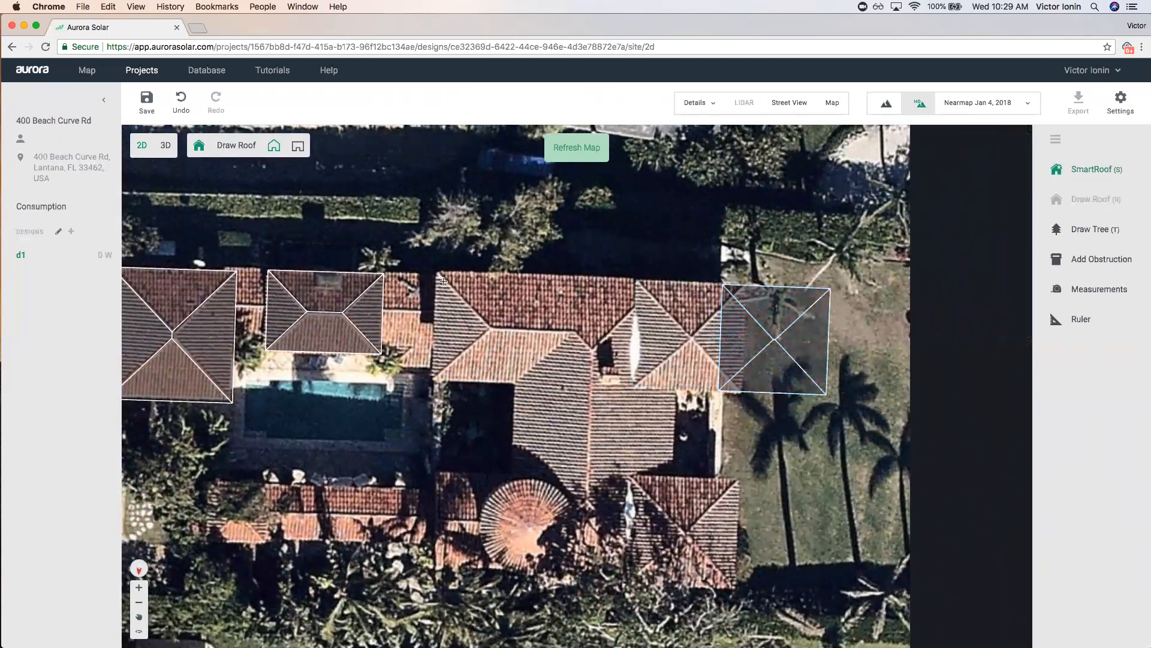
left_click(435, 272)
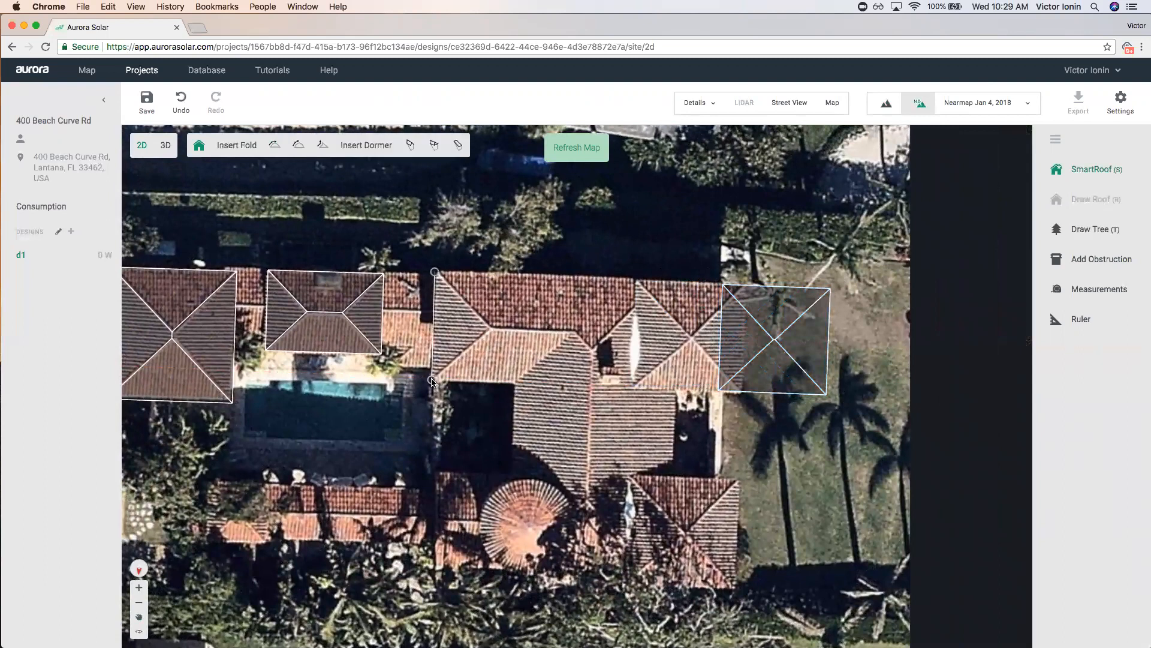
left_click(512, 381)
left_click(512, 474)
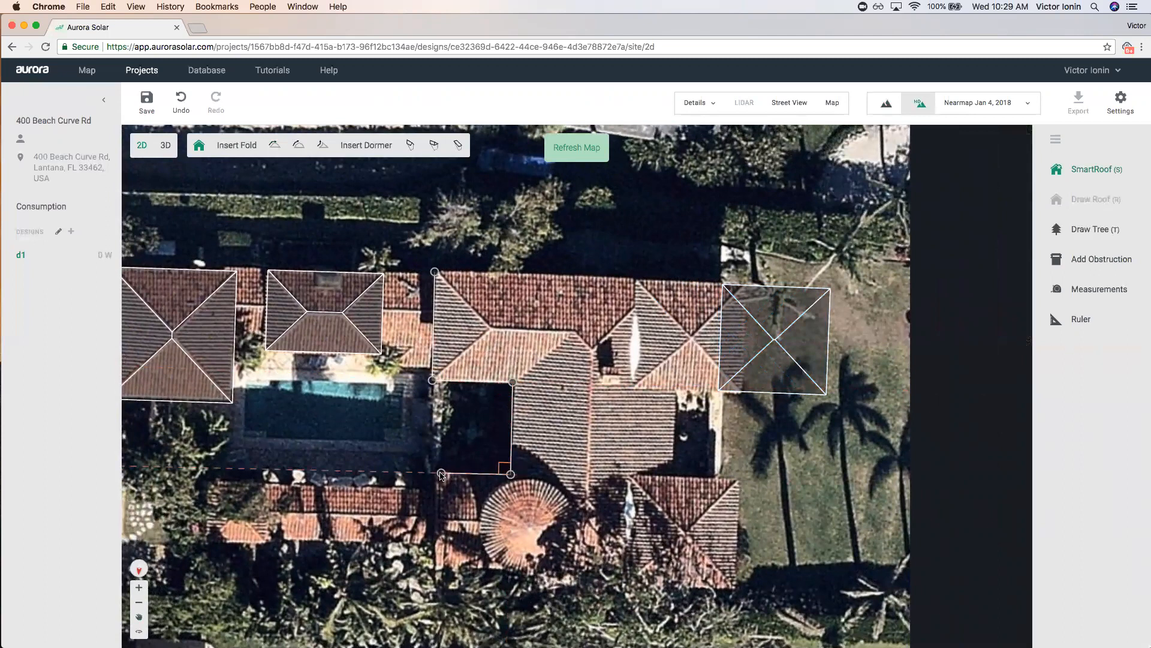
left_click(437, 473)
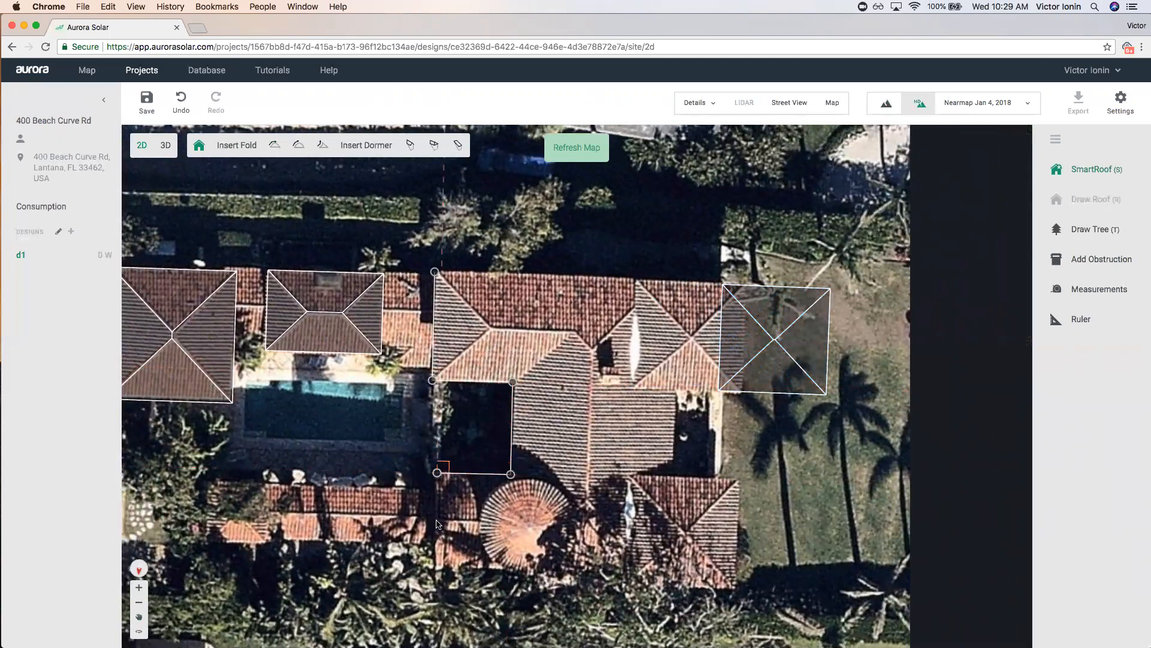
left_click(434, 568)
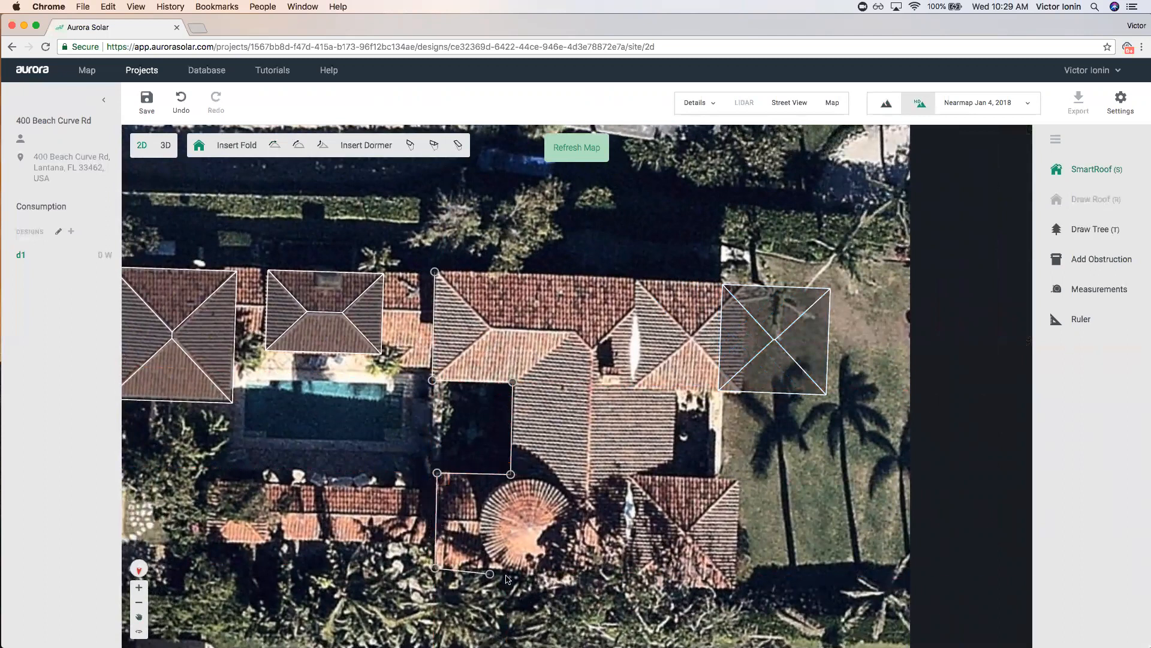
left_click(670, 573)
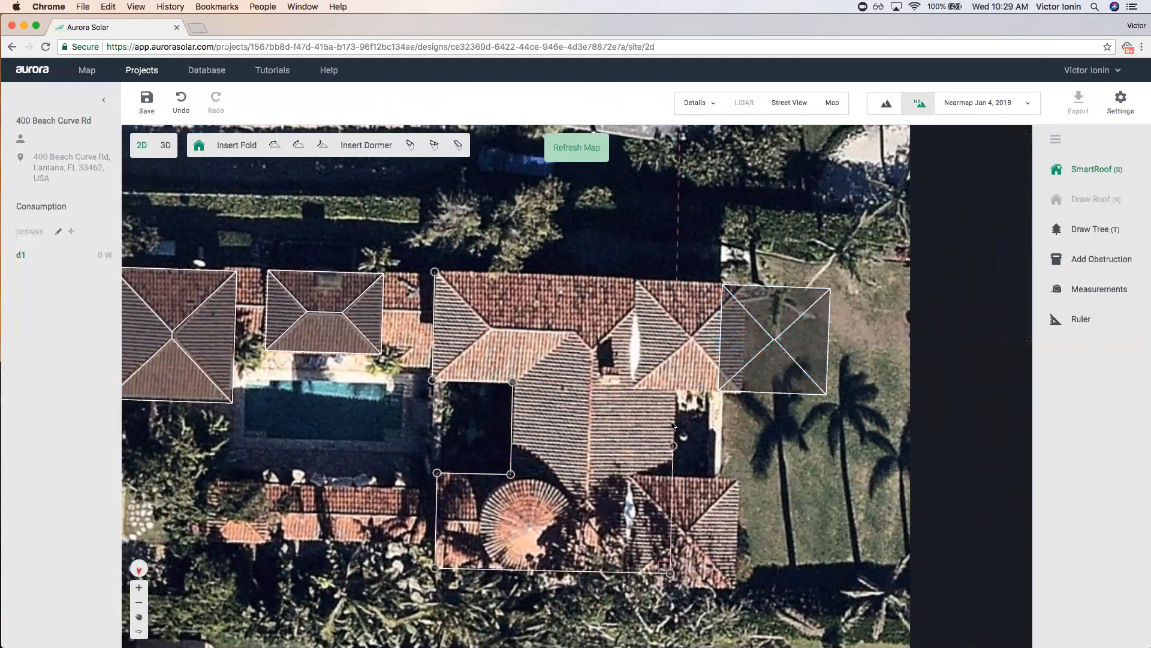
left_click(676, 277)
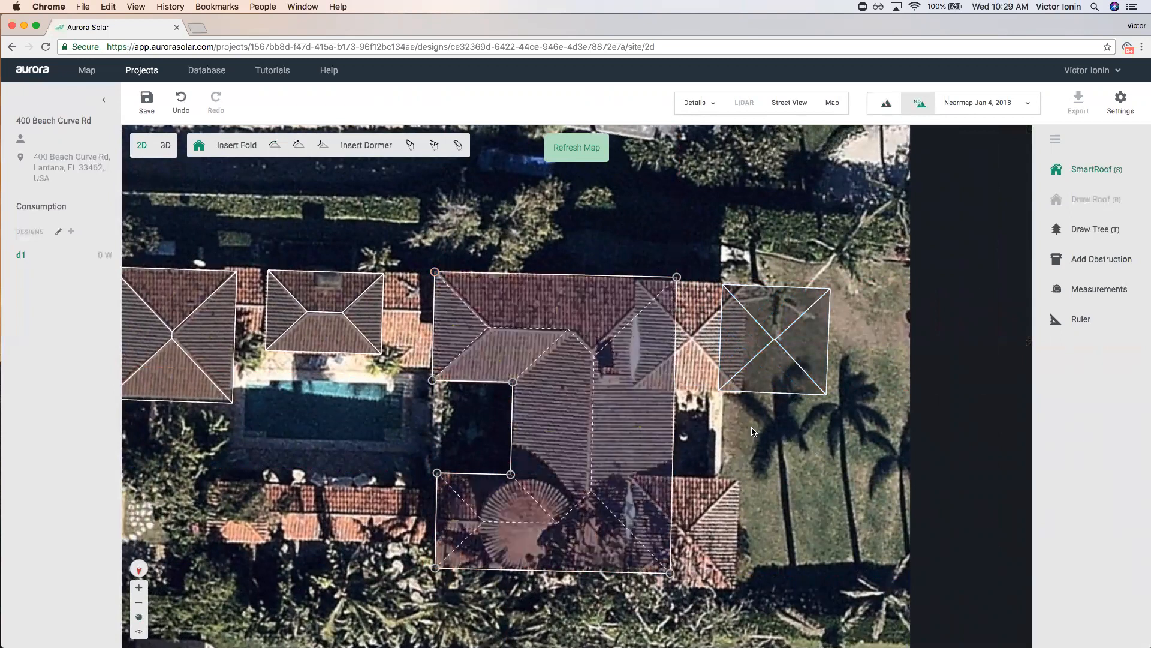
Move a copy of the right square hip roof to the main roof's lower-right corner.
left_click(774, 349)
left_click(801, 499)
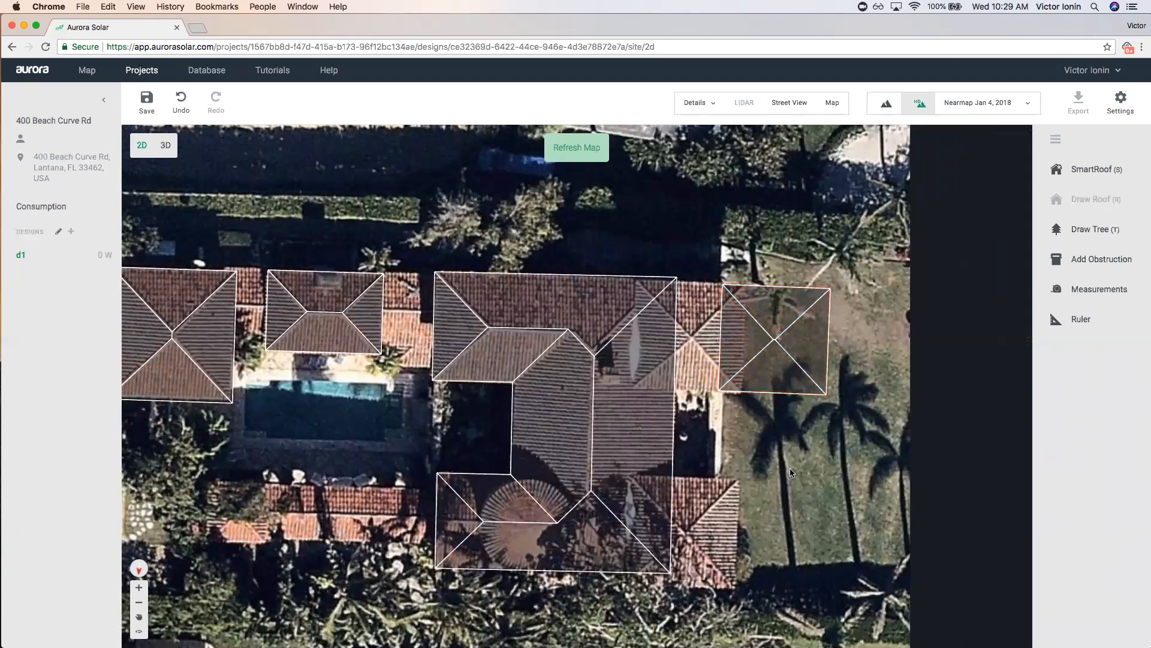
scroll(753, 478, "down", 5)
left_click(908, 563)
left_click_drag(907, 564, 684, 339)
scroll(747, 510, "up", 3)
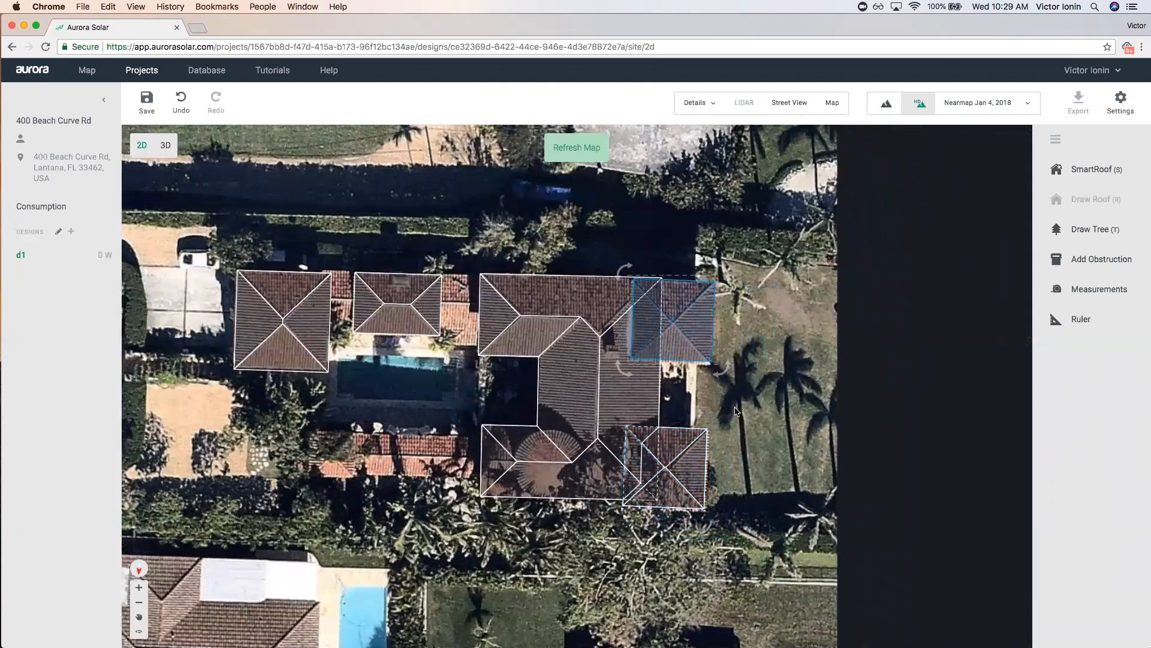
Set the upper-right square hip roof to 2 stories, giving a 19.7 ft roof base.
left_click(682, 329)
left_click(260, 222)
type("2")
left_click(684, 465)
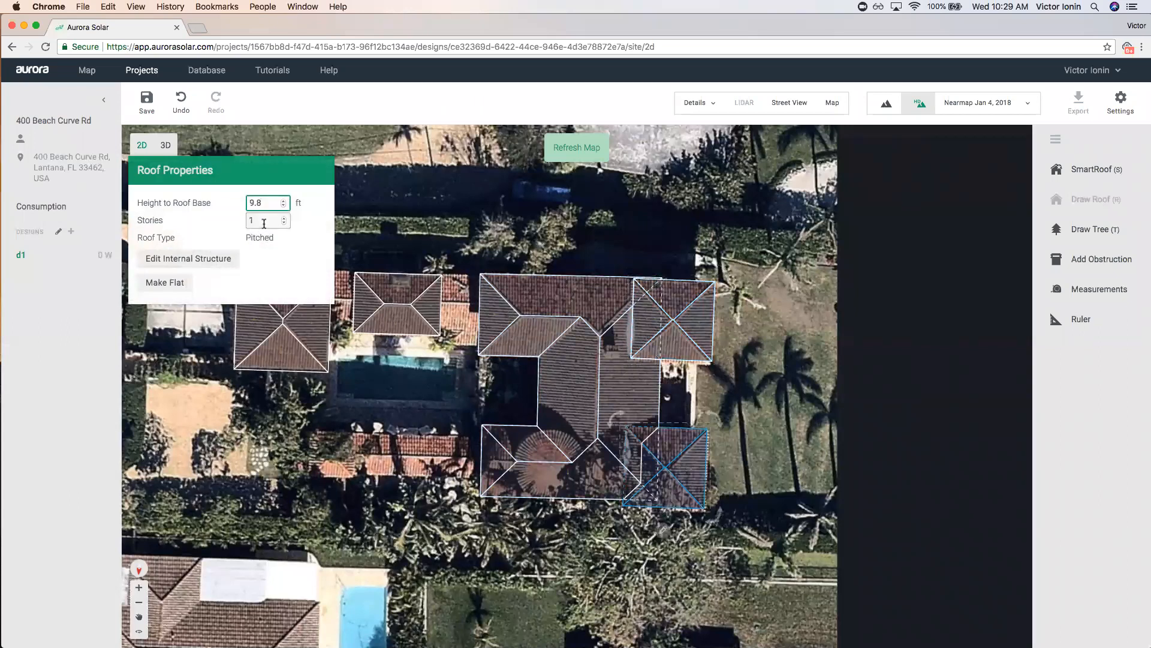
left_click(746, 394)
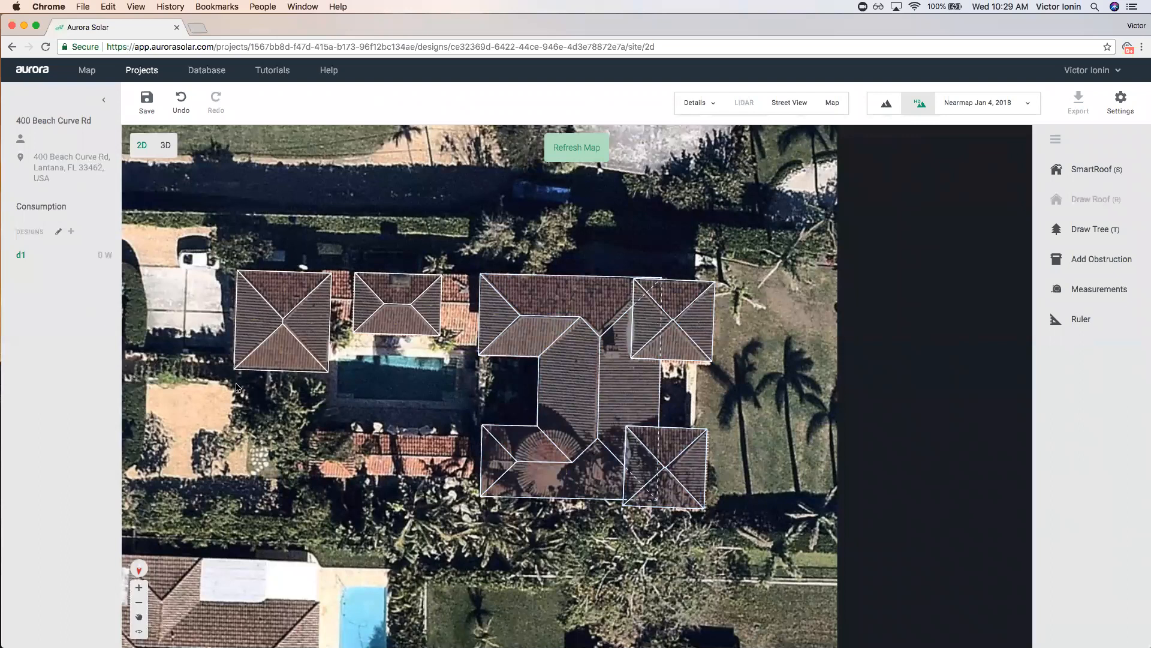
Inspect the main roof's properties, then start a new SmartRoof outline.
scroll(623, 408, "up", 2)
left_click(597, 490)
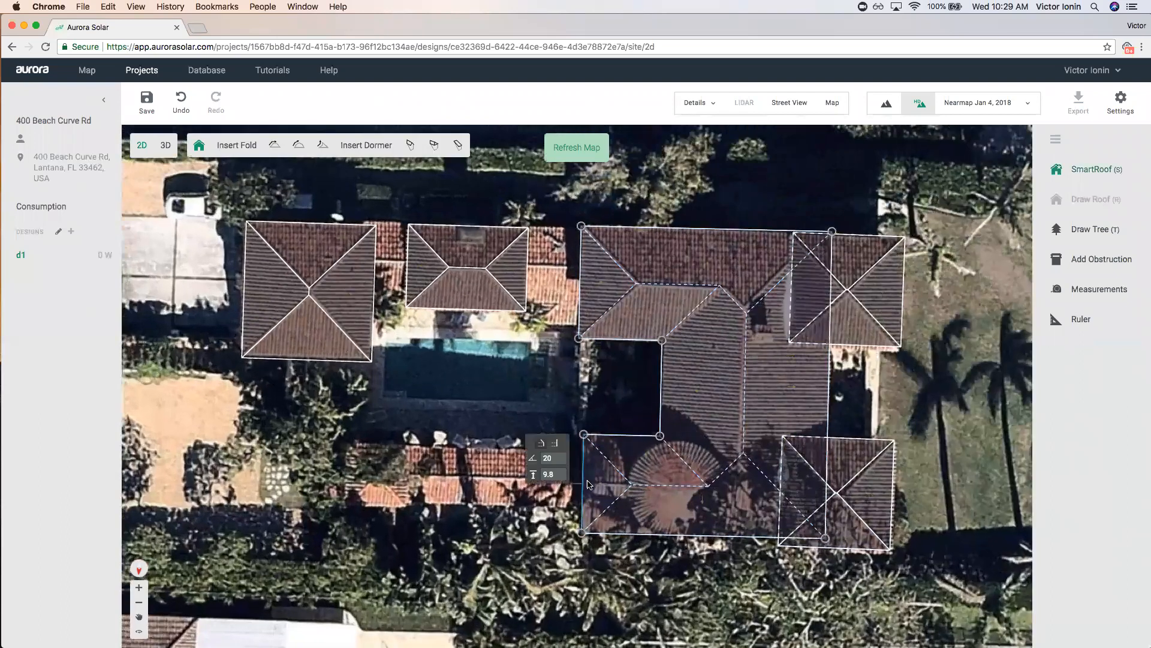
left_click(563, 551)
scroll(725, 553, "up", 2)
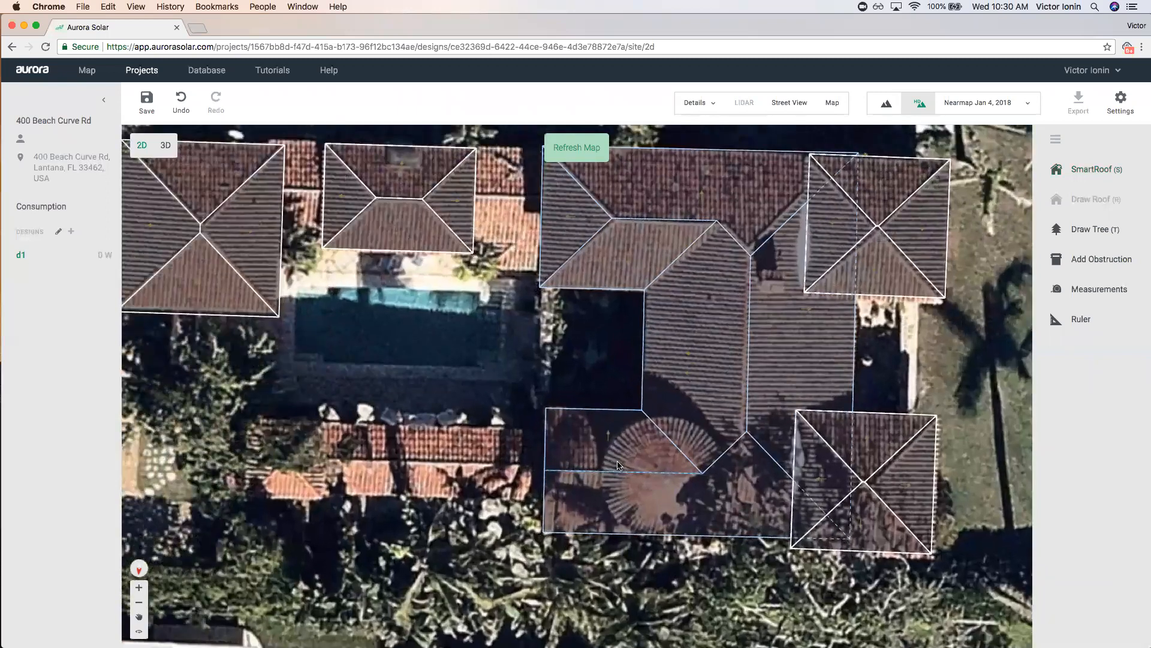
key("s")
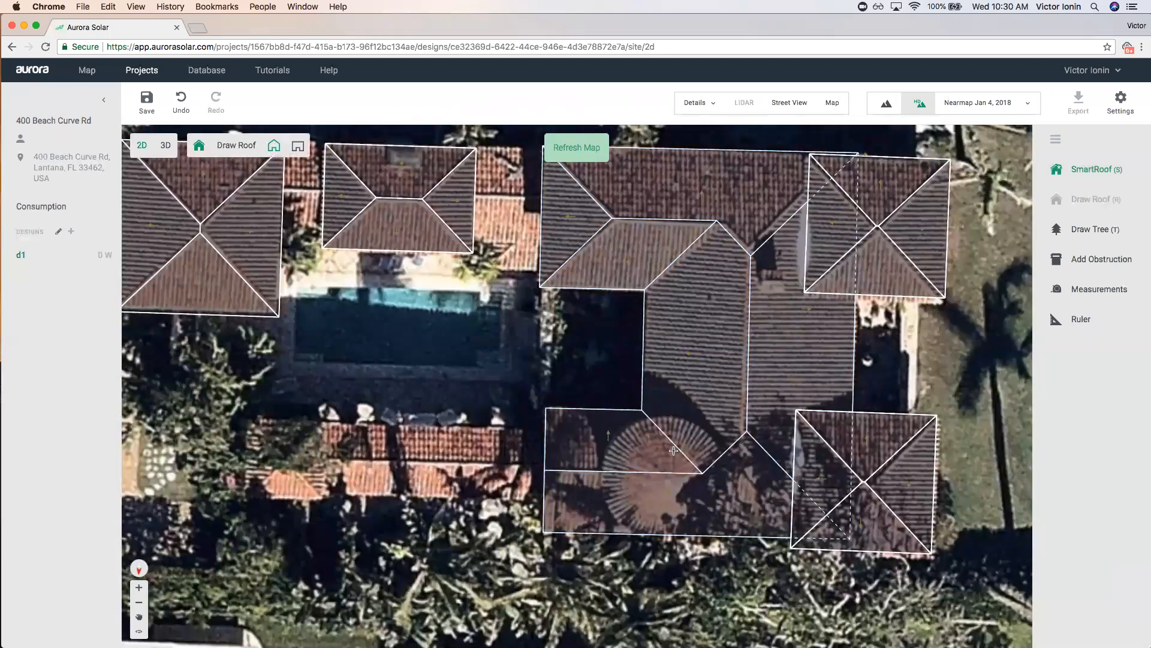
Trace a many-sided turret roof around the round tower, closing it at the start point.
left_click(602, 461)
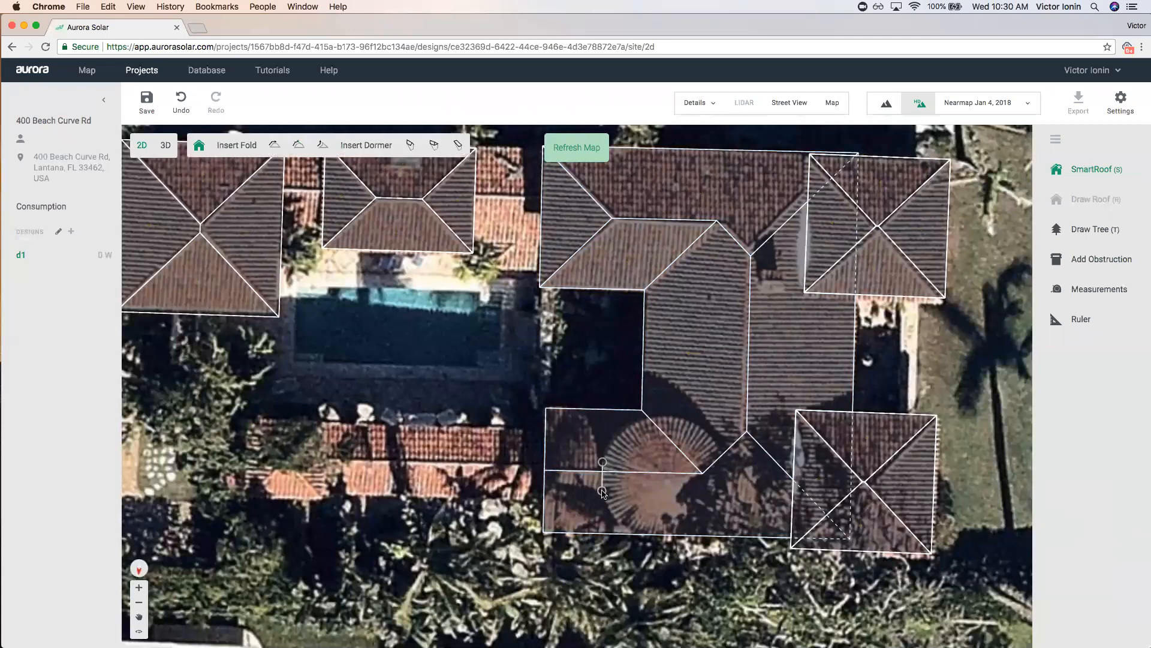
left_click(602, 491)
left_click(617, 516)
left_click(641, 532)
left_click(673, 535)
left_click(707, 529)
left_click(726, 500)
left_click(728, 467)
left_click(716, 443)
left_click(691, 424)
left_click(654, 421)
left_click(626, 430)
left_click(602, 462)
Drag the turret's vertices onto the tower edge so the outline fits the circle.
left_click_drag(626, 429, 724, 463)
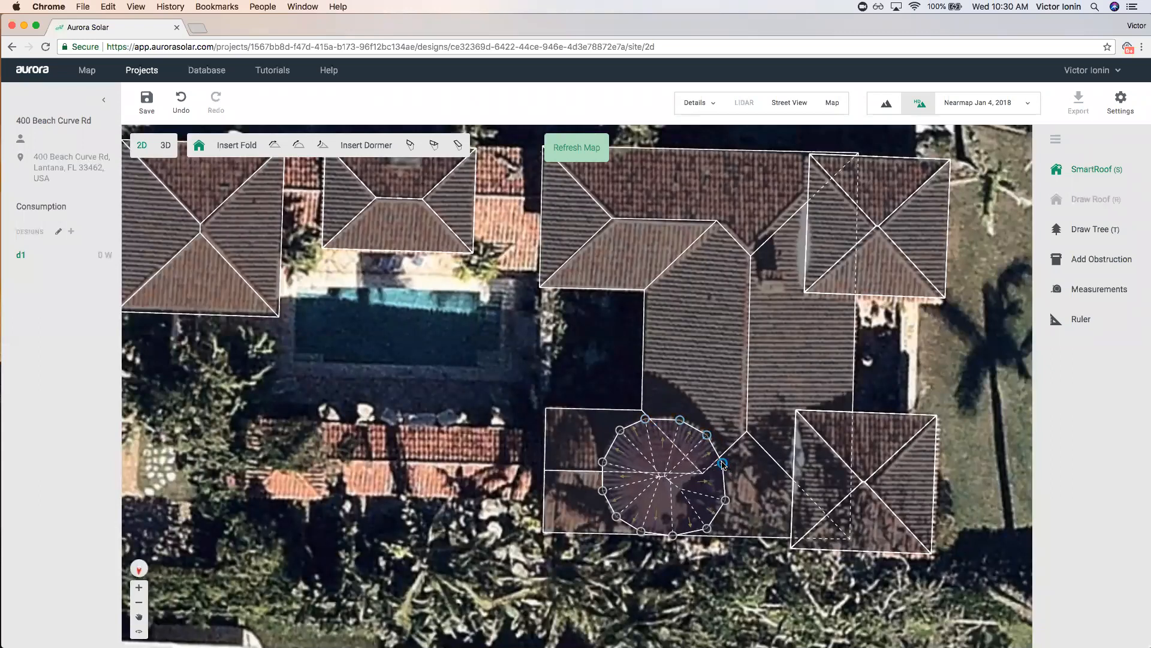
left_click_drag(641, 531, 647, 538)
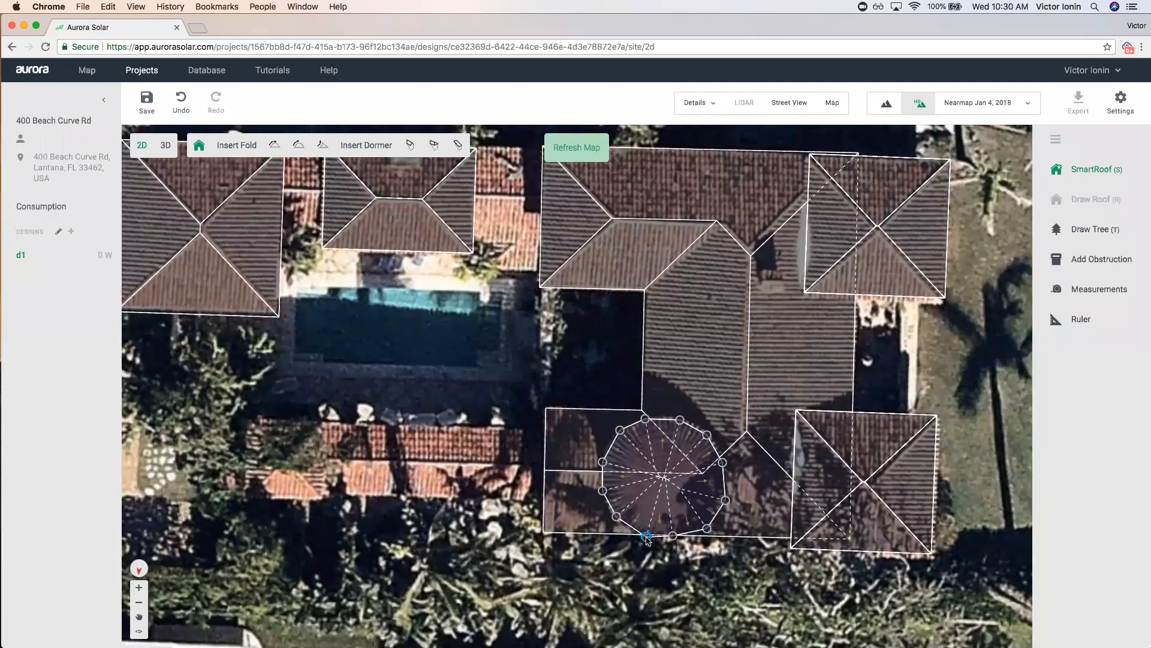
left_click_drag(725, 499, 724, 466)
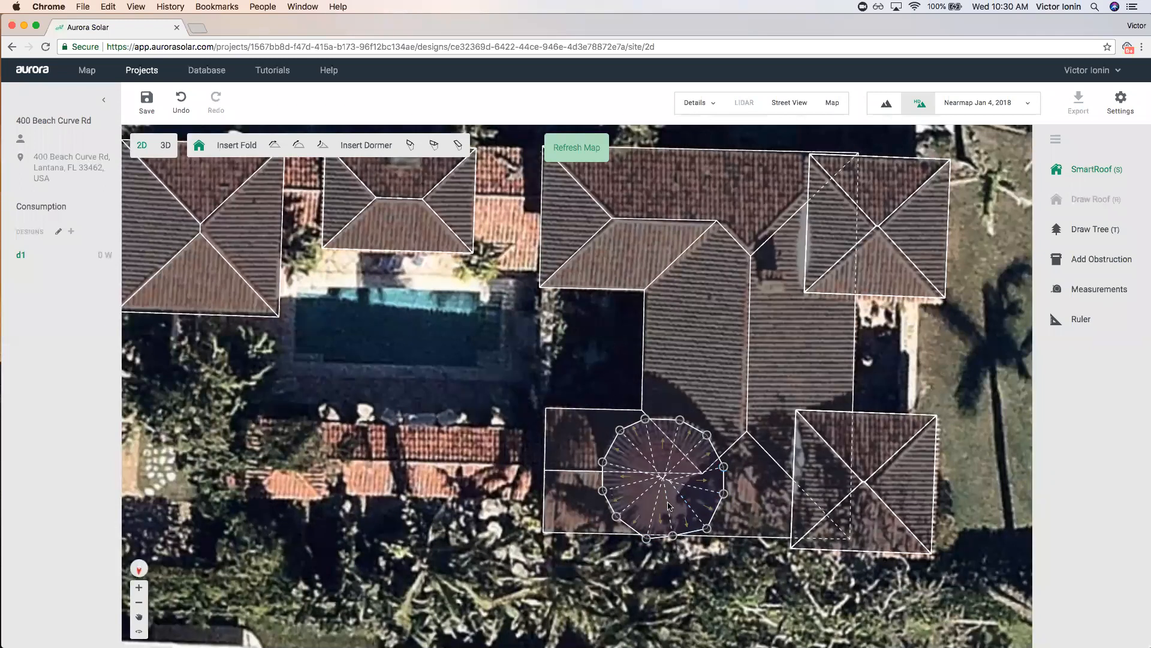
key("Escape")
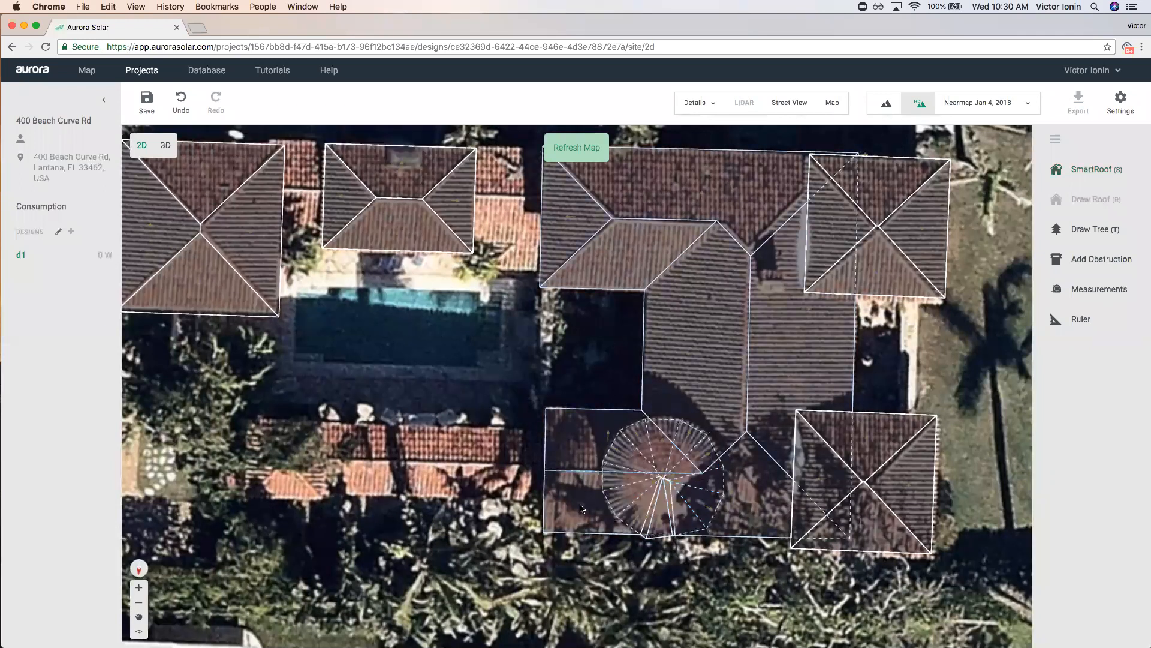
Set the turret roof to 3 stories, giving a 29.5 ft roof base.
left_click(646, 540)
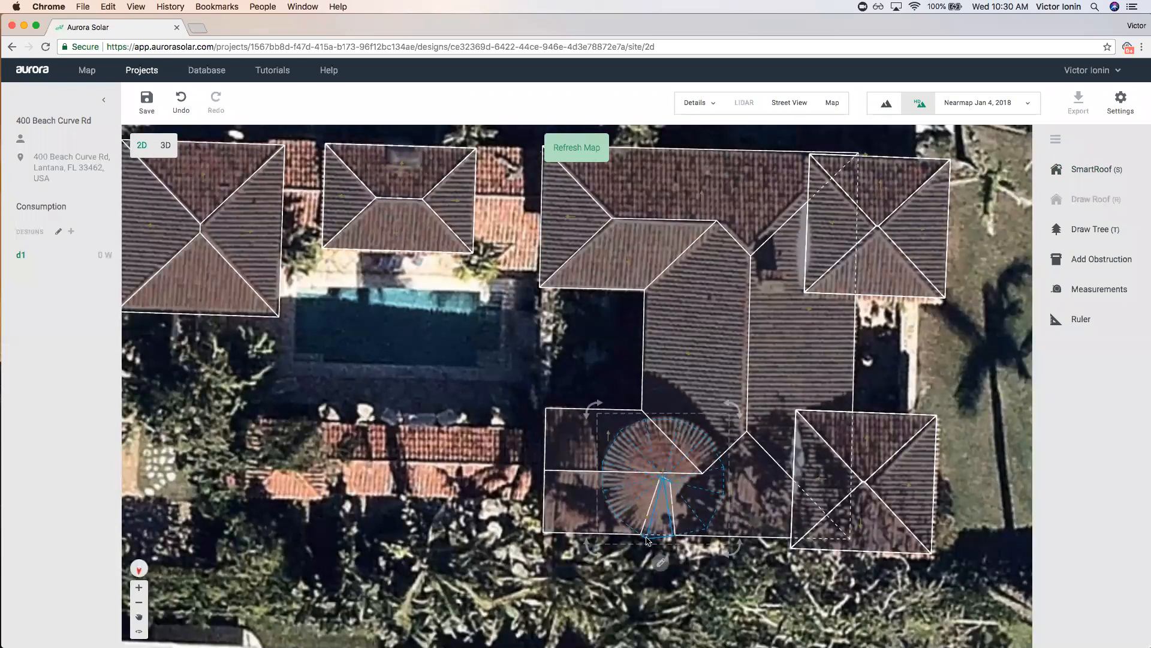
type("2")
left_click_drag(261, 224, 227, 220)
type("3")
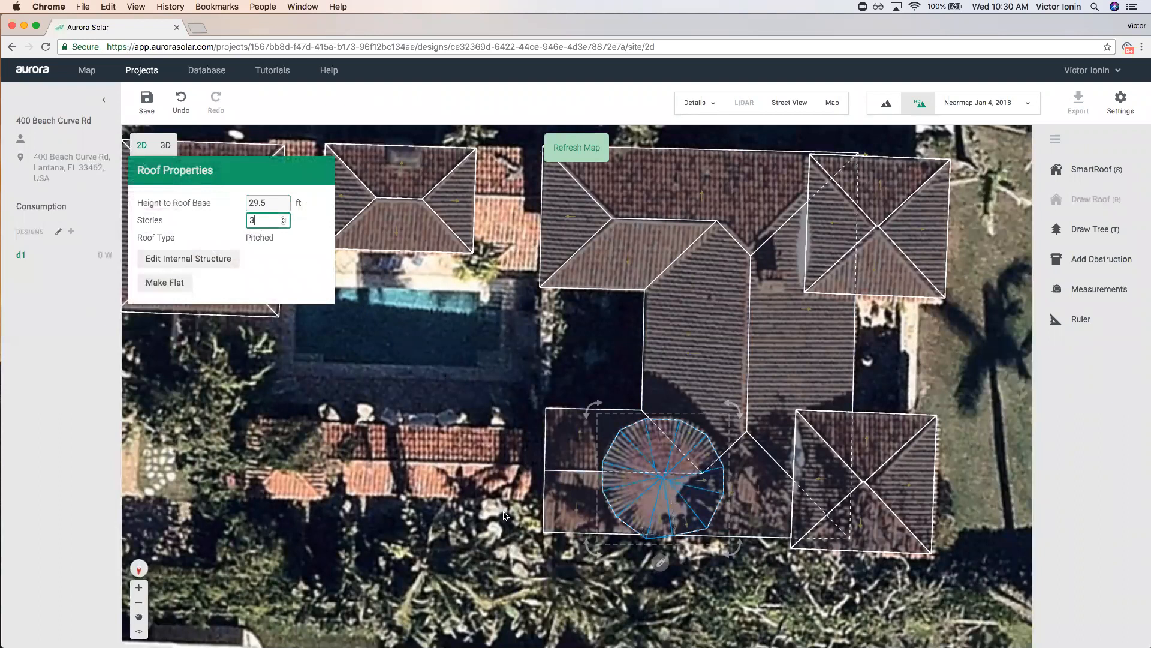
left_click(486, 559)
scroll(542, 459, "down", 2)
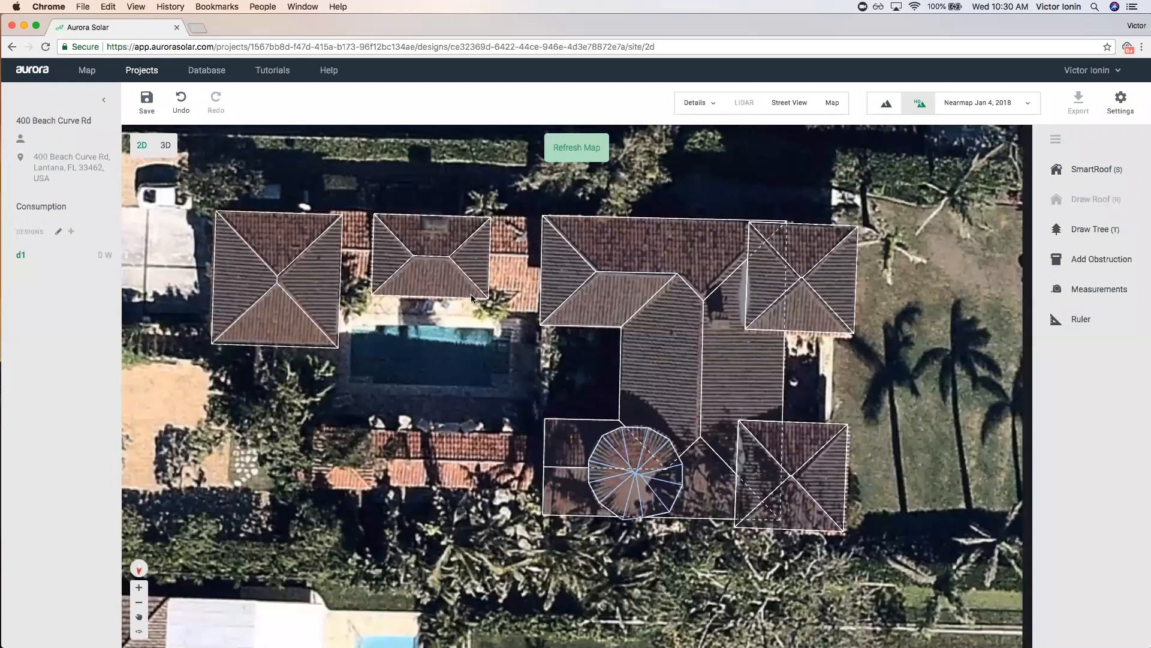
Draw a long rectangular roof over the lower wing.
left_click_drag(509, 461, 637, 460)
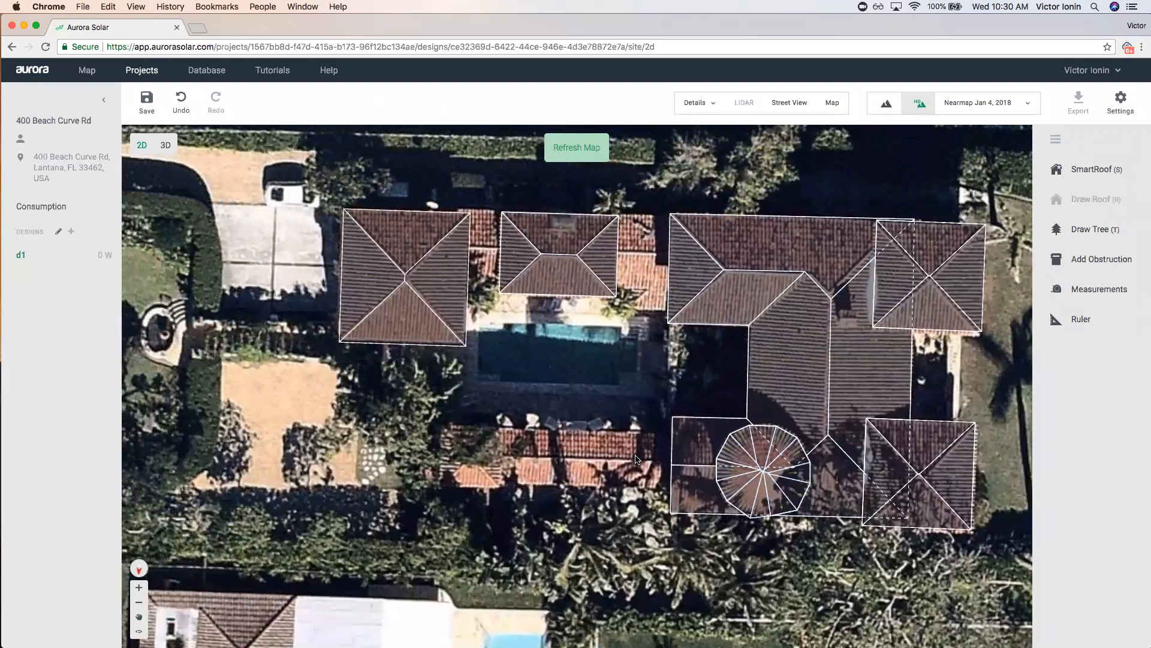
key("s")
left_click(503, 429)
left_click(674, 434)
left_click(673, 489)
left_click(503, 485)
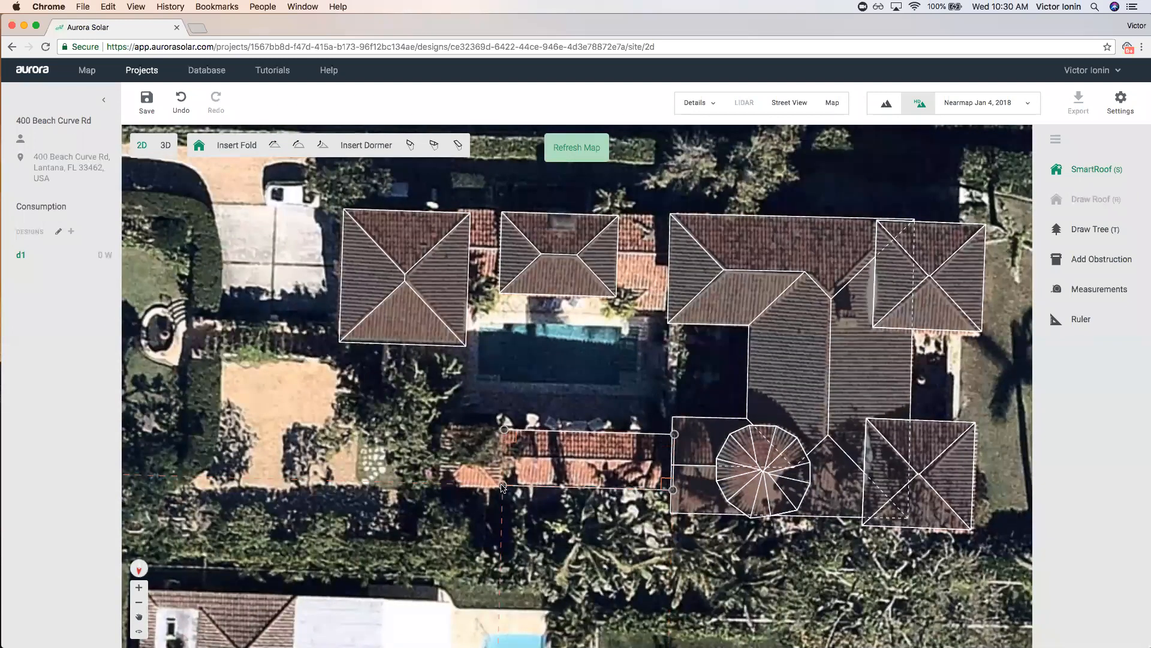
left_click(503, 428)
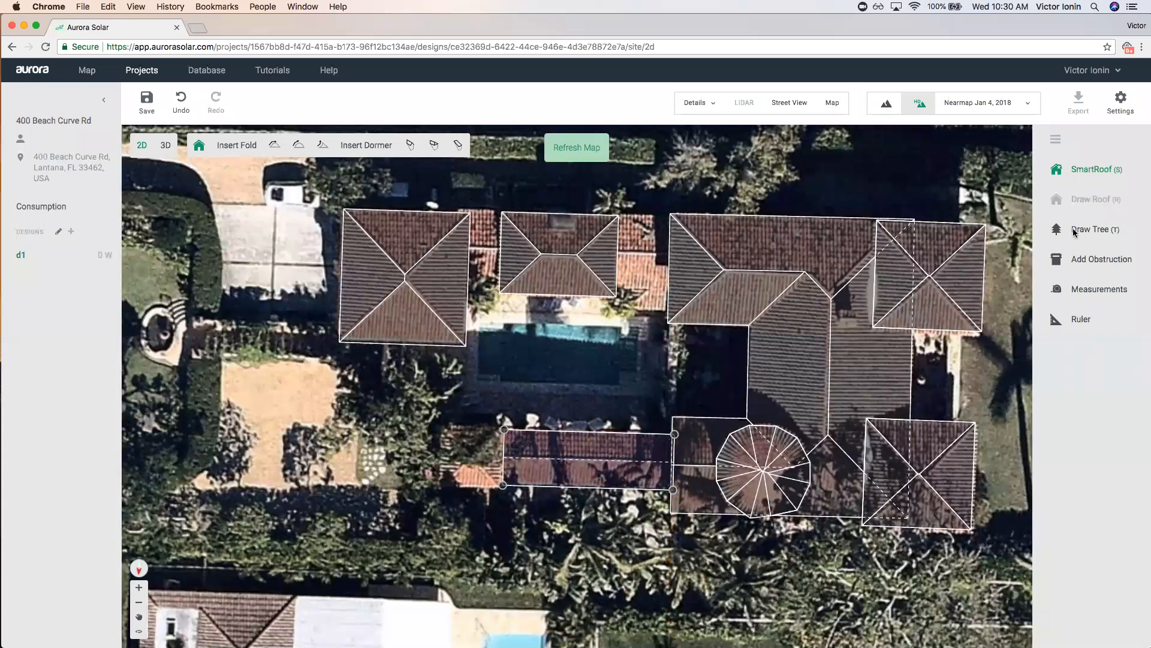
Draw a small square hip roof at the lower wing's left end.
left_click(1082, 171)
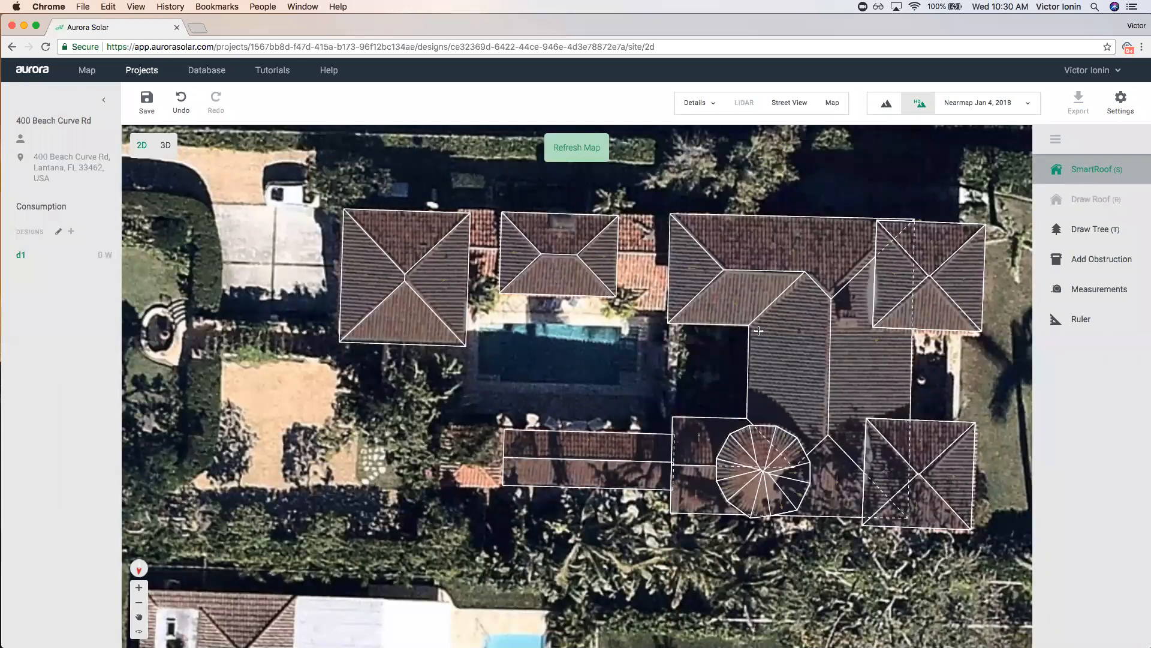
left_click(442, 425)
left_click(507, 427)
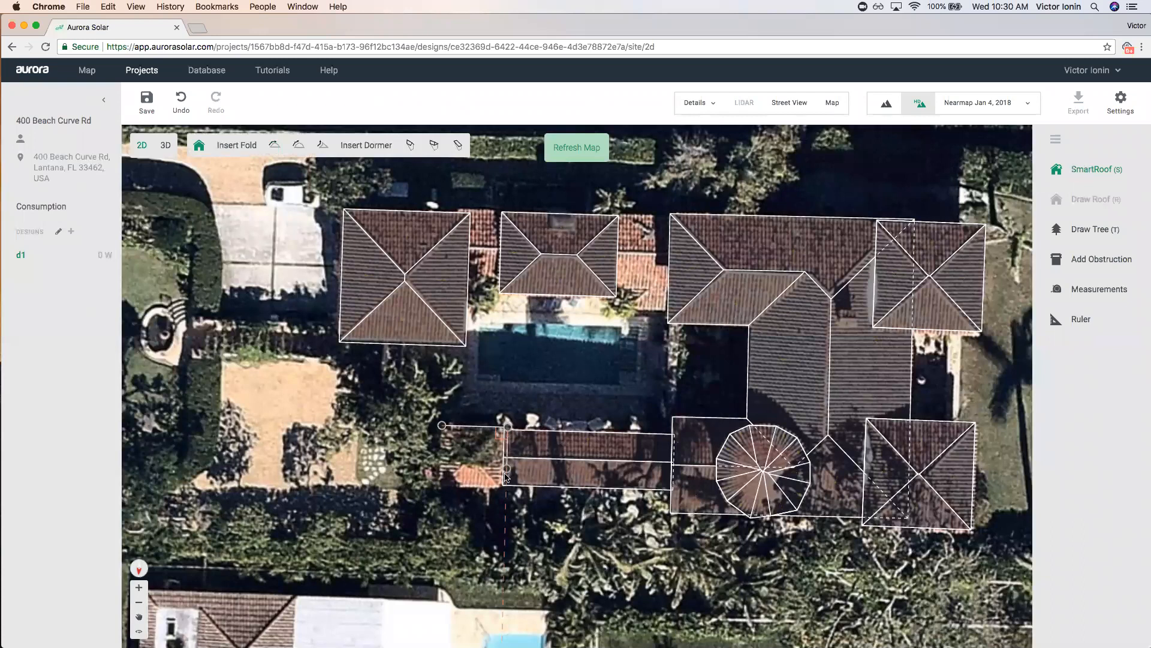
left_click(506, 487)
left_click(440, 485)
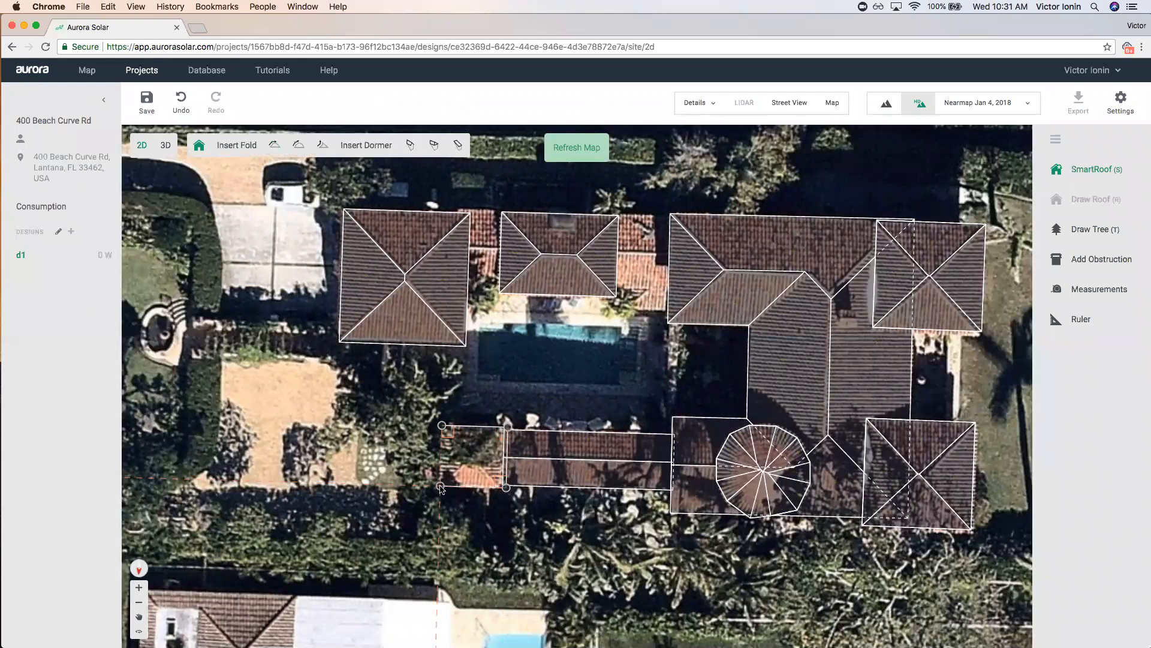
left_click(442, 425)
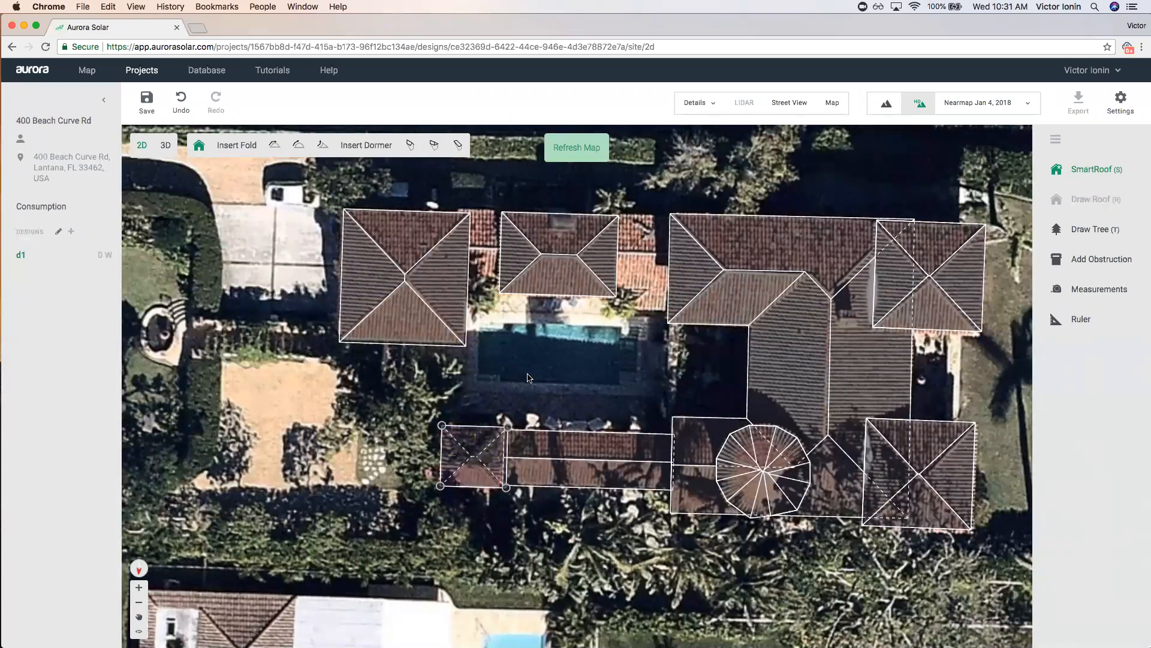
Set the roof above the pool to 2 stories.
left_click(550, 268)
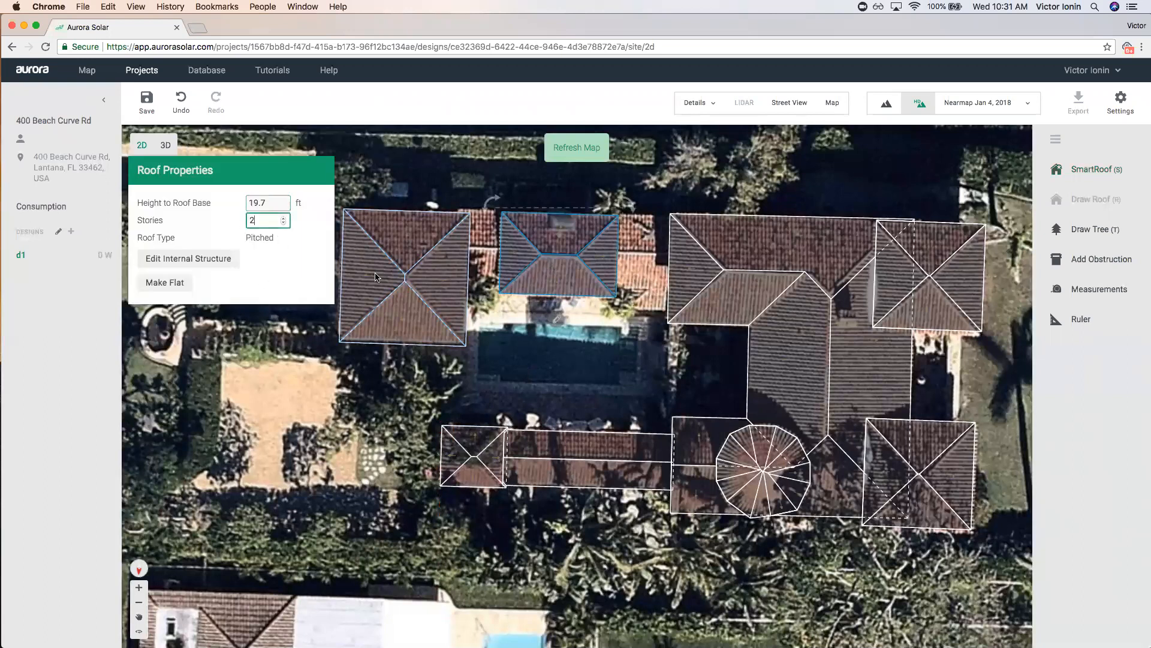
left_click(347, 268)
left_click(473, 455)
left_click(228, 217)
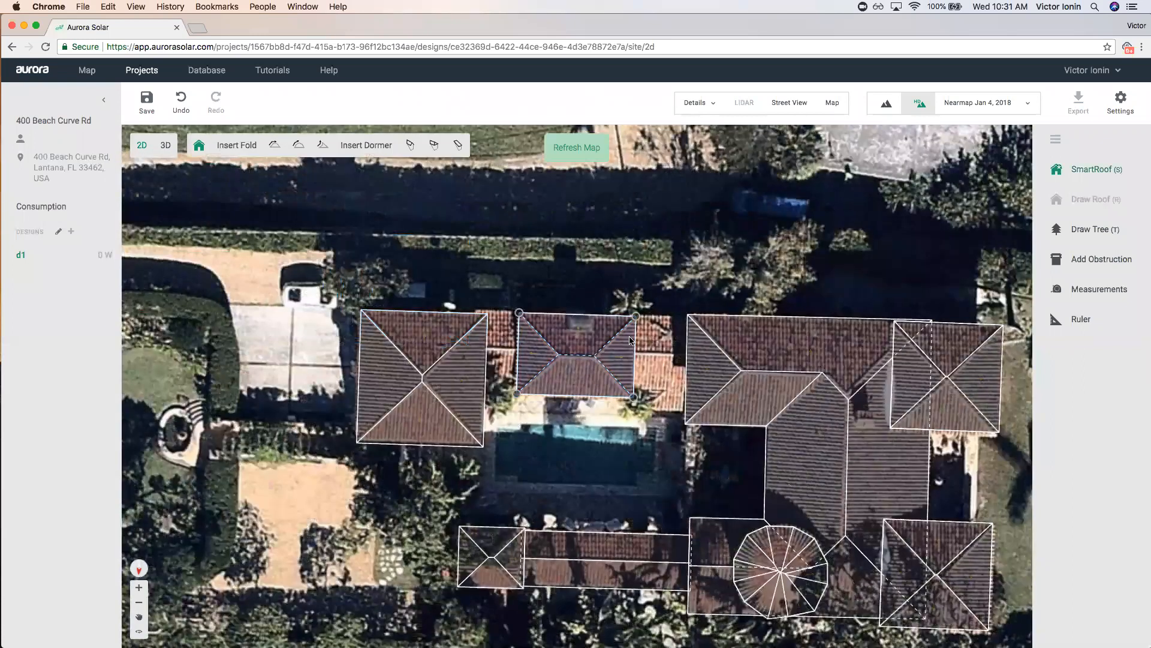
Draw a rectangular connecting roof spanning from the left pavilion to the main roof.
left_click(480, 311)
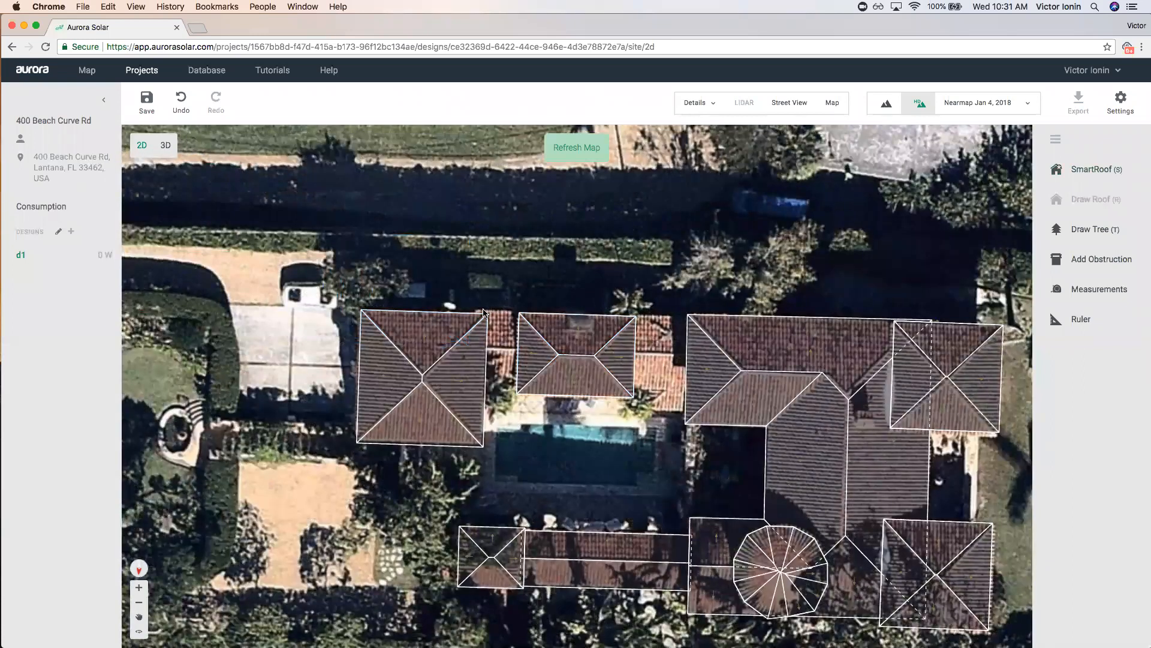
key("s")
left_click(476, 309)
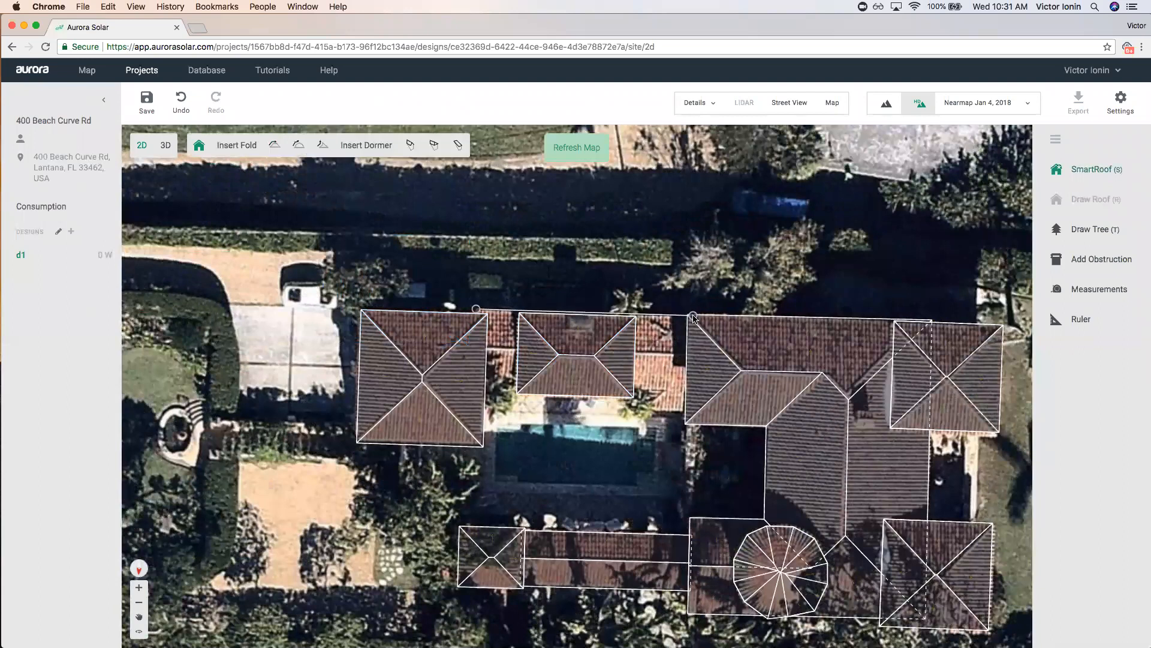
left_click(693, 315)
left_click(690, 413)
left_click(474, 405)
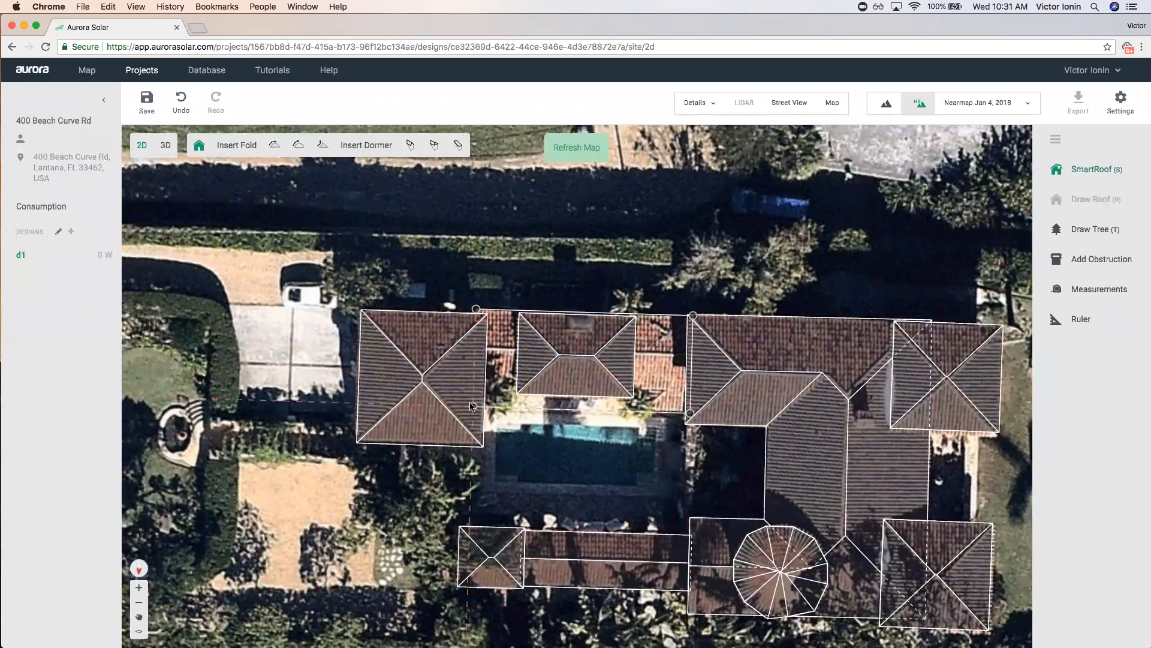
left_click(476, 309)
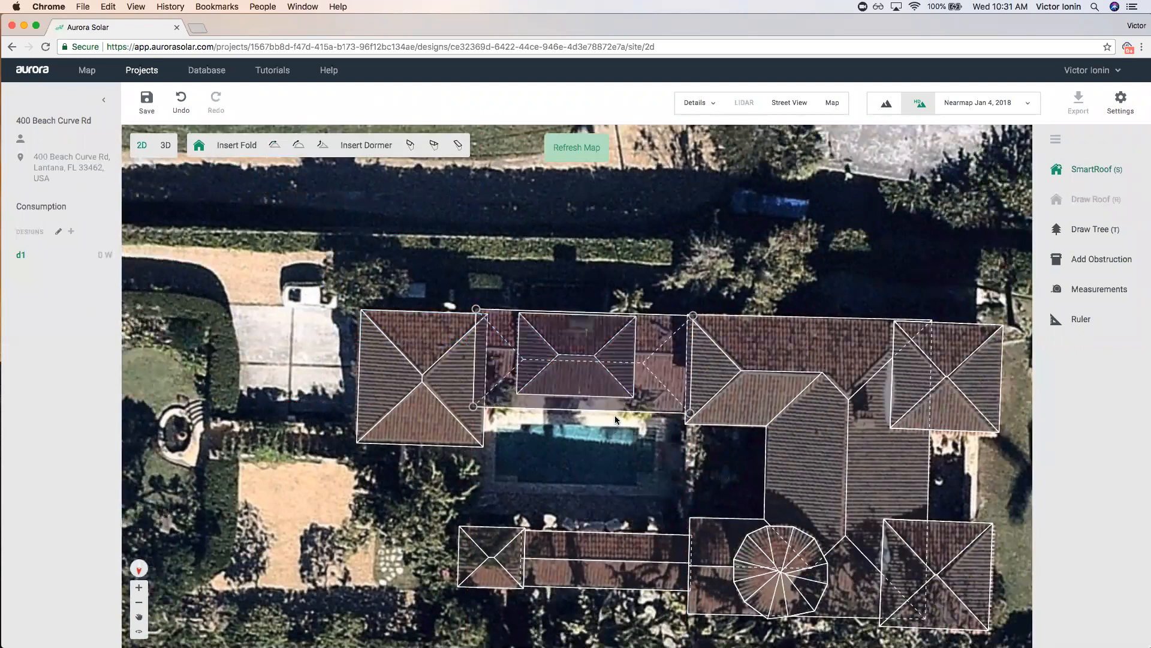
Pull the connecting roof's bottom edge up toward the pool and make both ends gables.
left_click_drag(619, 403, 619, 384)
double_click(492, 347)
double_click(673, 336)
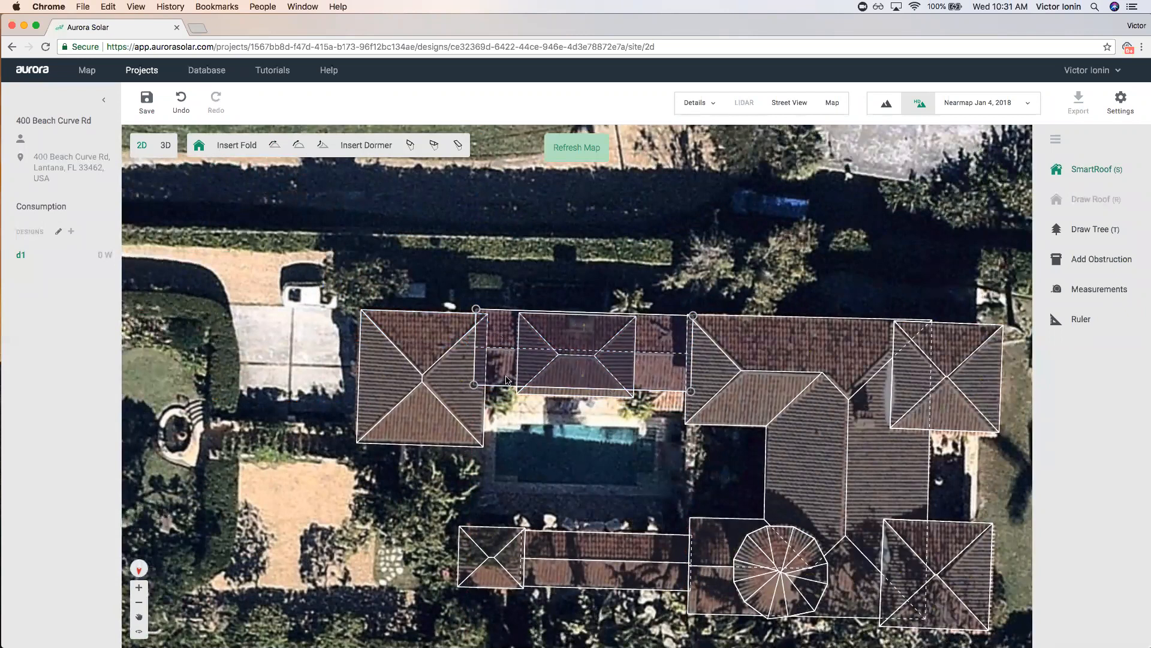
left_click(654, 362)
scroll(660, 369, "down", 2)
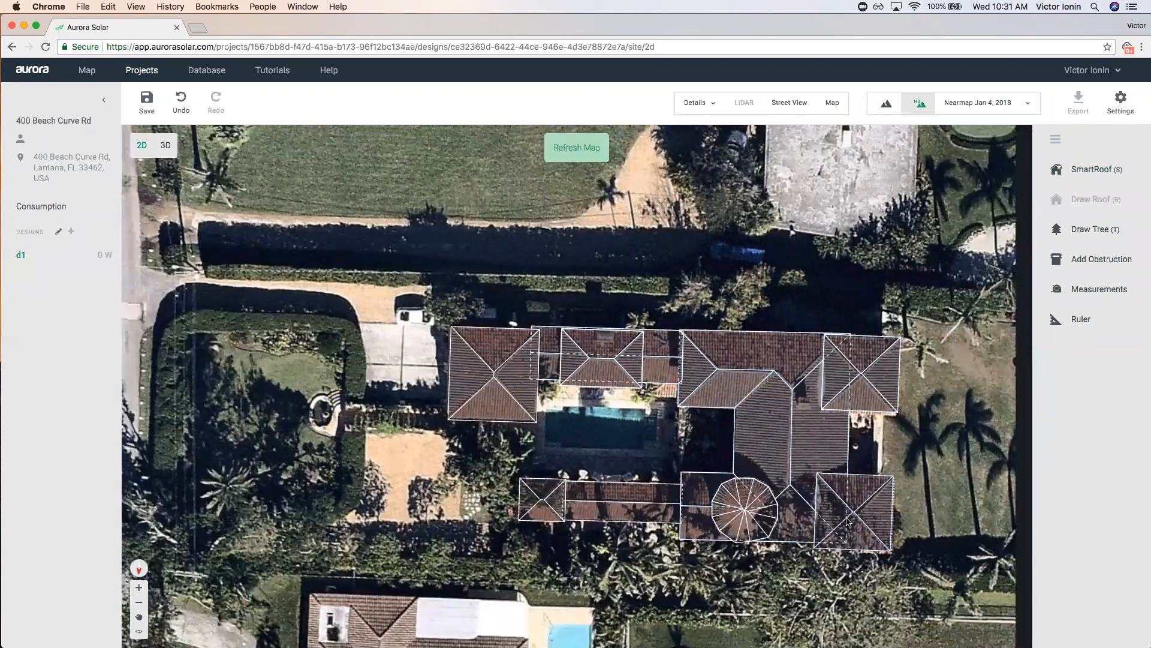
Switch to 3D, save the unsaved changes, and show the satellite map beside the model.
left_click(166, 146)
left_click(635, 367)
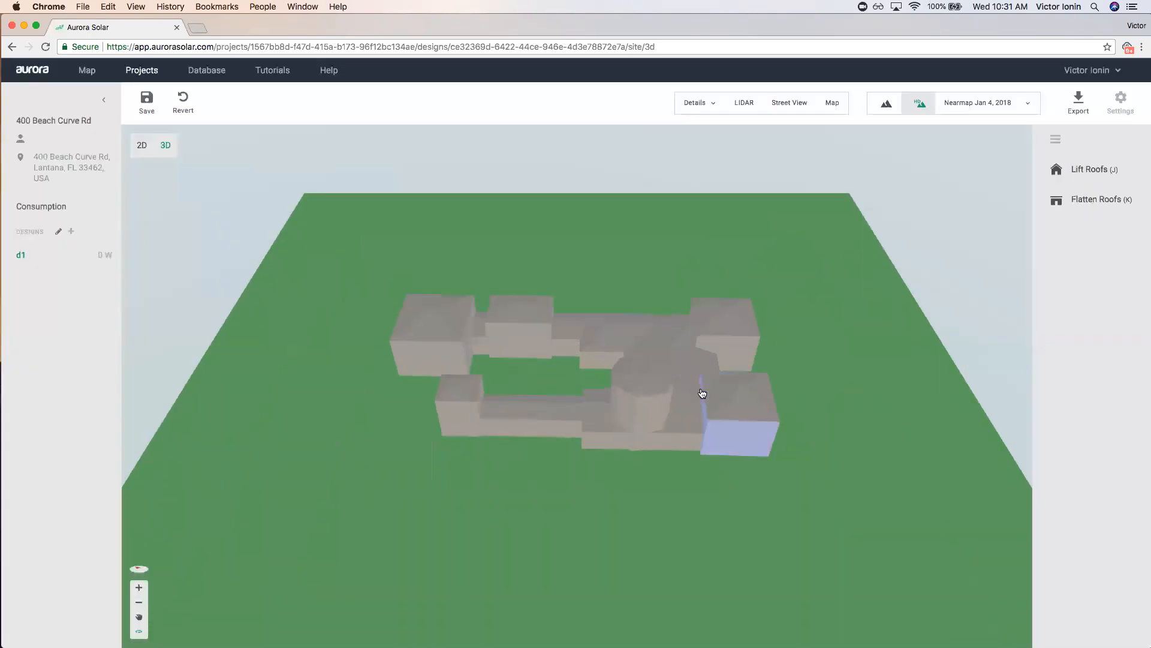
mouse_move(650, 486)
left_mouse_down()
mouse_move(654, 470)
mouse_move(764, 461)
mouse_move(639, 468)
left_mouse_up()
scroll(645, 368, "up", 3)
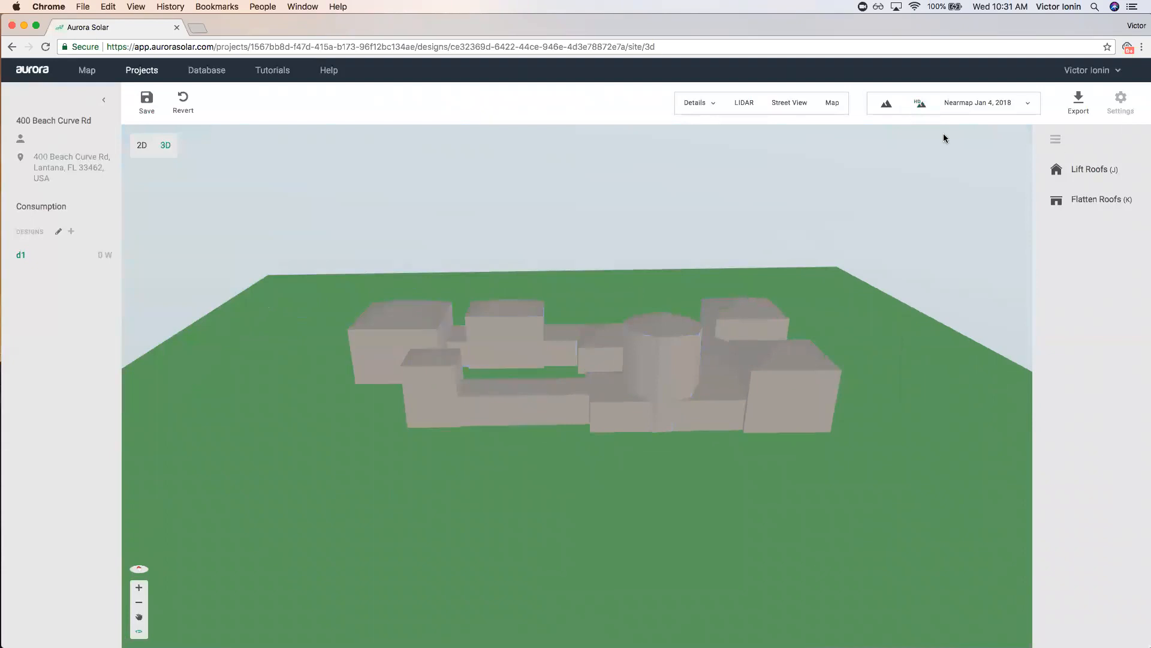
left_click(832, 102)
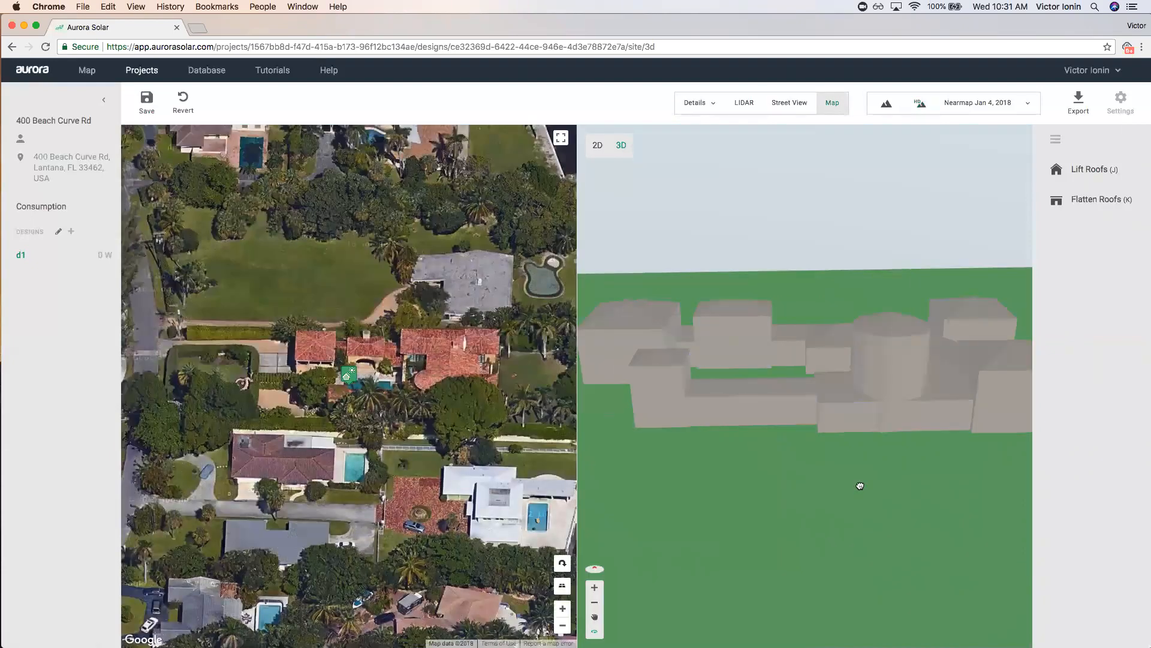
Set one roof section's Height to Roof Base to 17 ft.
left_click_drag(860, 486, 926, 476)
left_click(822, 351)
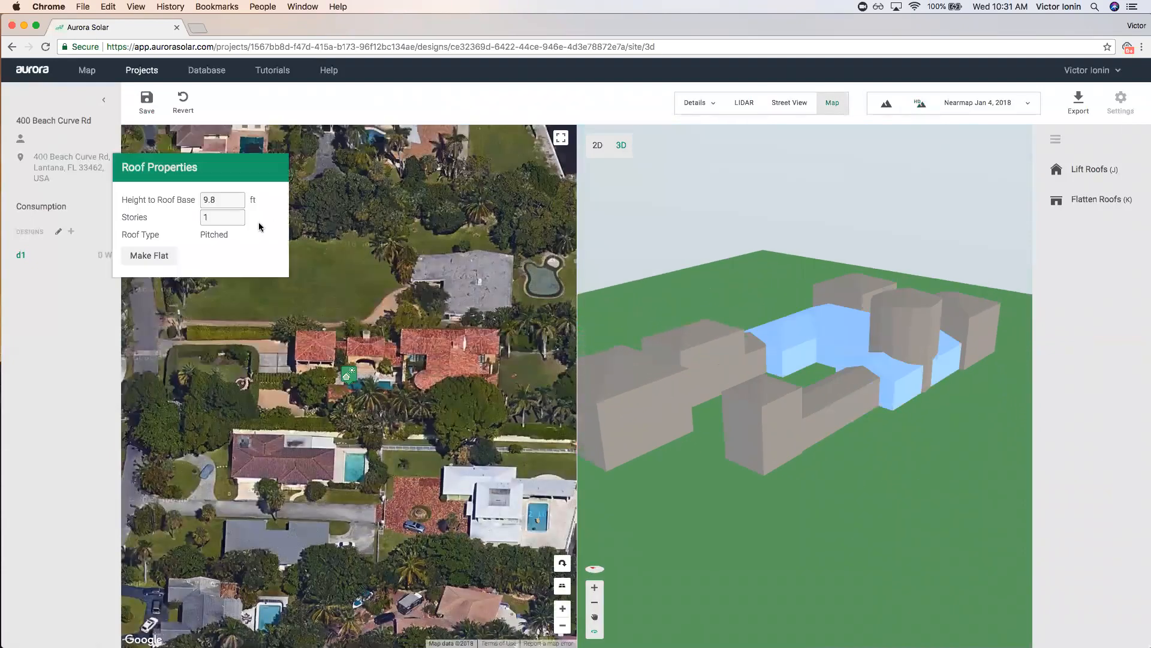
double_click(211, 200)
type("17")
key("Return")
Lower the turret's roof base from 29.5 ft to 21 ft (2.1 stories).
left_click_drag(913, 476, 918, 501)
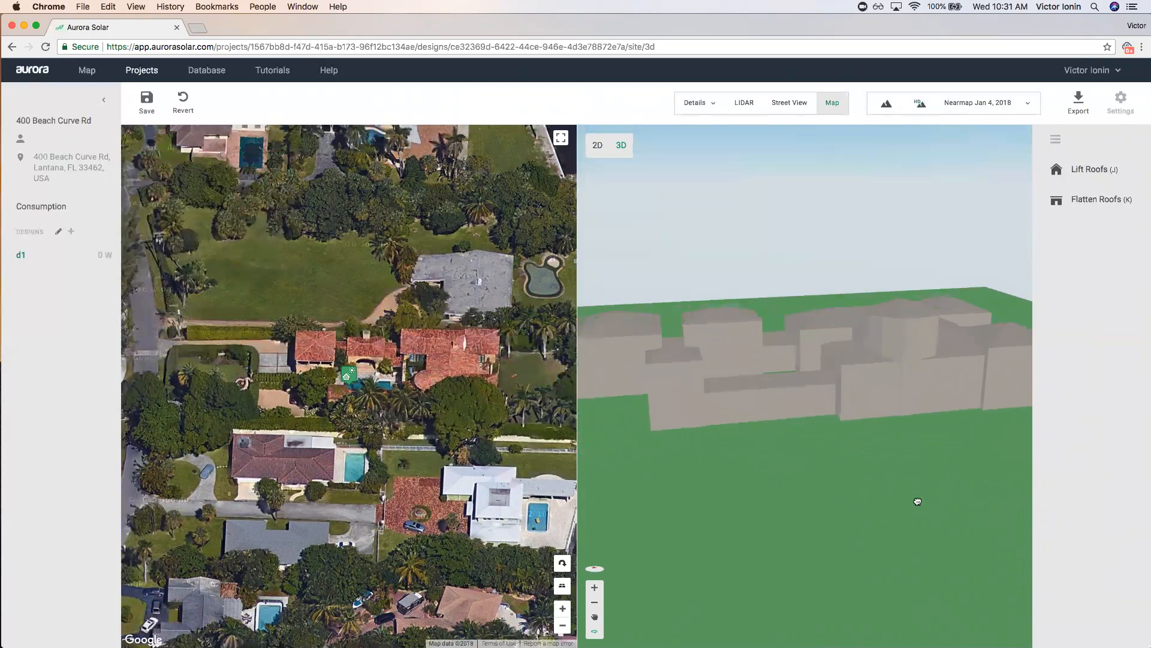
left_click(912, 326)
double_click(224, 204)
type("21")
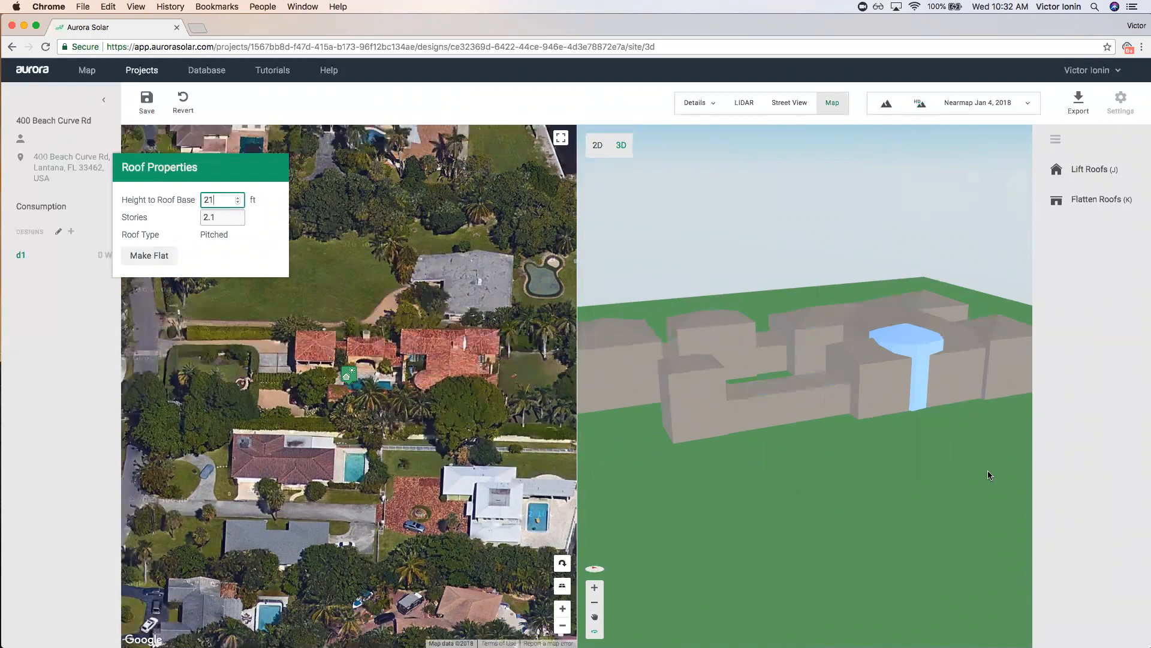
left_click(989, 475)
mouse_move(948, 496)
left_mouse_down()
mouse_move(859, 502)
mouse_move(940, 493)
left_mouse_up()
left_click_drag(848, 326, 918, 488)
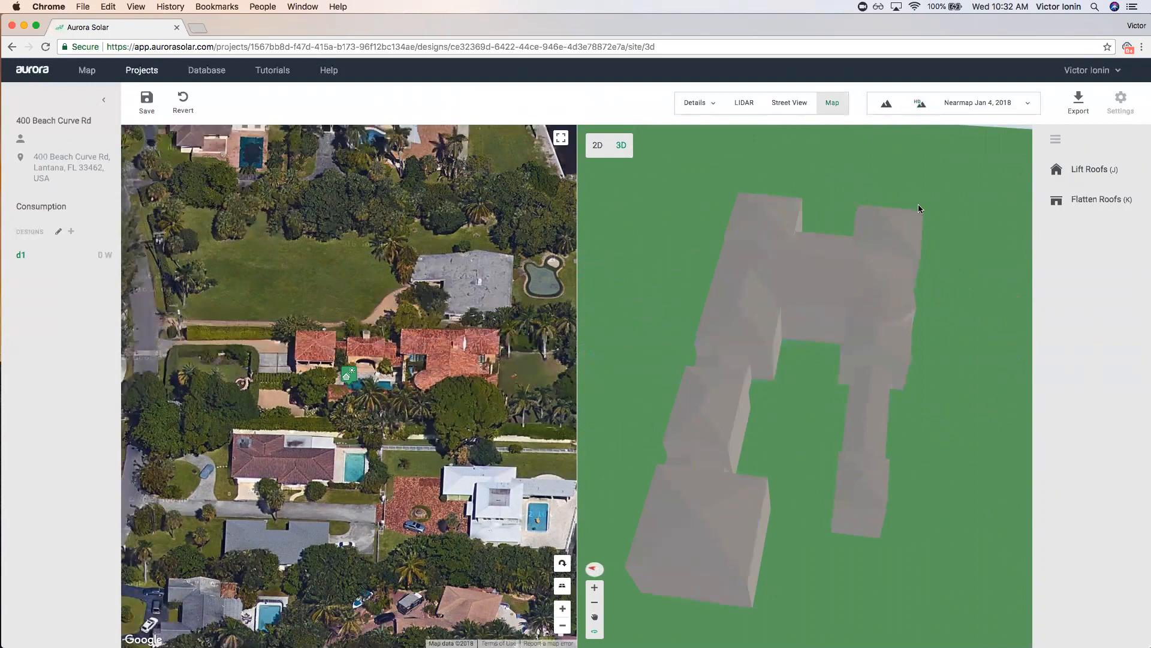
left_click_drag(955, 375, 951, 463)
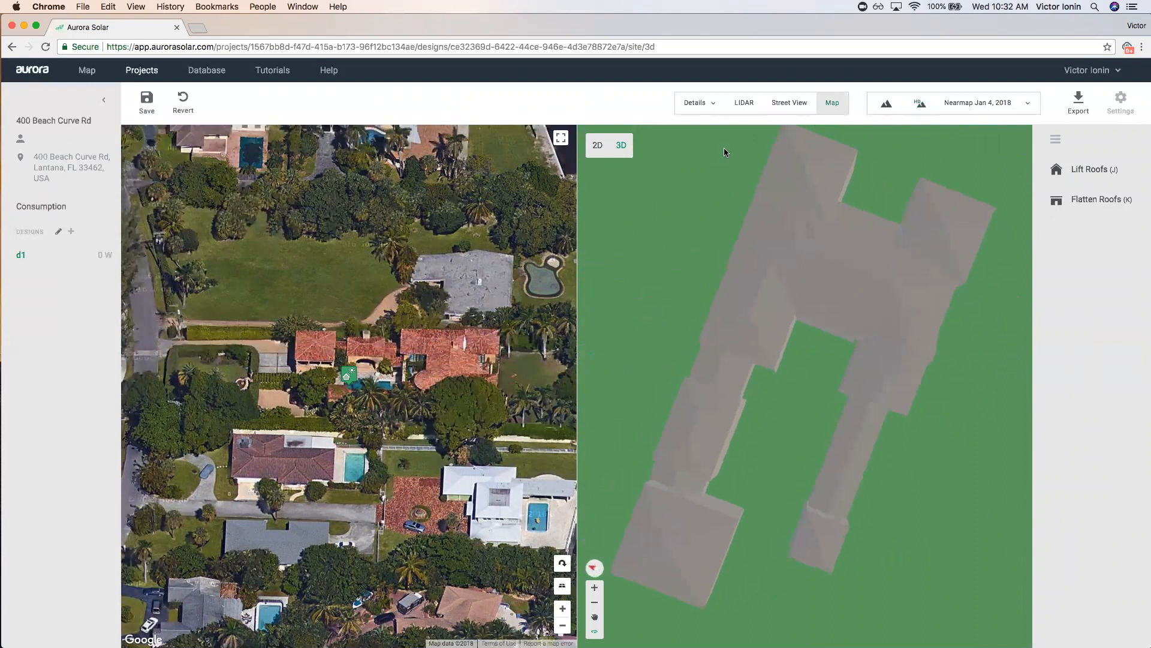
left_click_drag(730, 514, 602, 504)
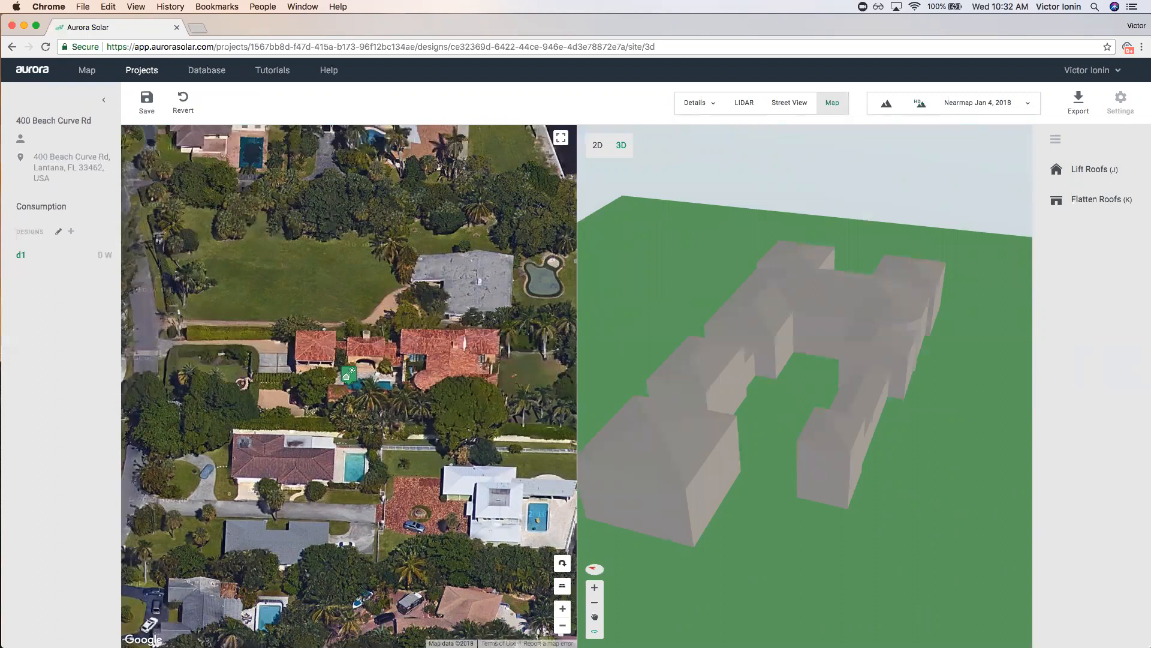
left_click_drag(902, 498, 834, 510)
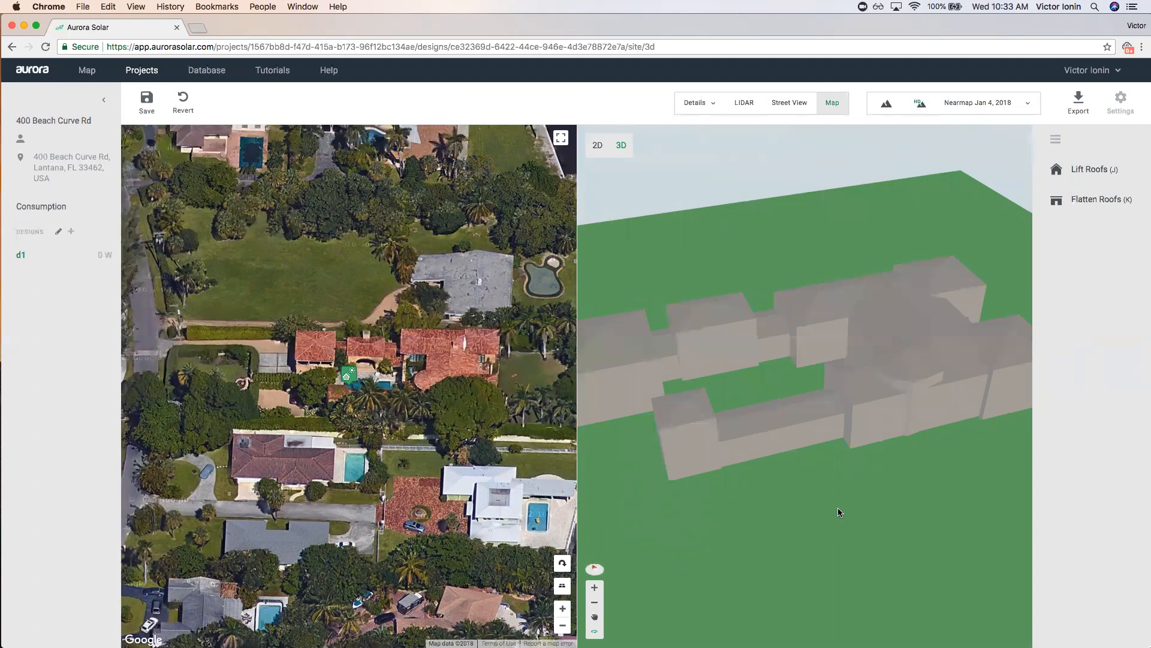
mouse_move(768, 458)
left_mouse_down()
mouse_move(822, 532)
mouse_move(776, 423)
mouse_move(755, 470)
left_mouse_up()
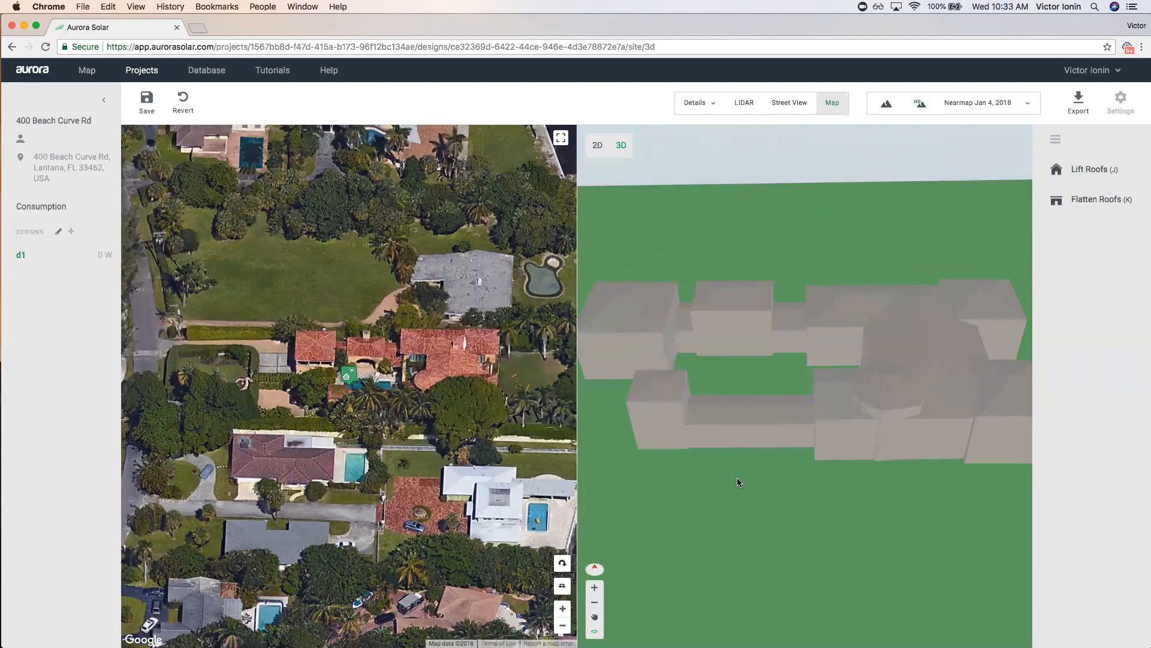
left_click_drag(736, 478, 752, 470)
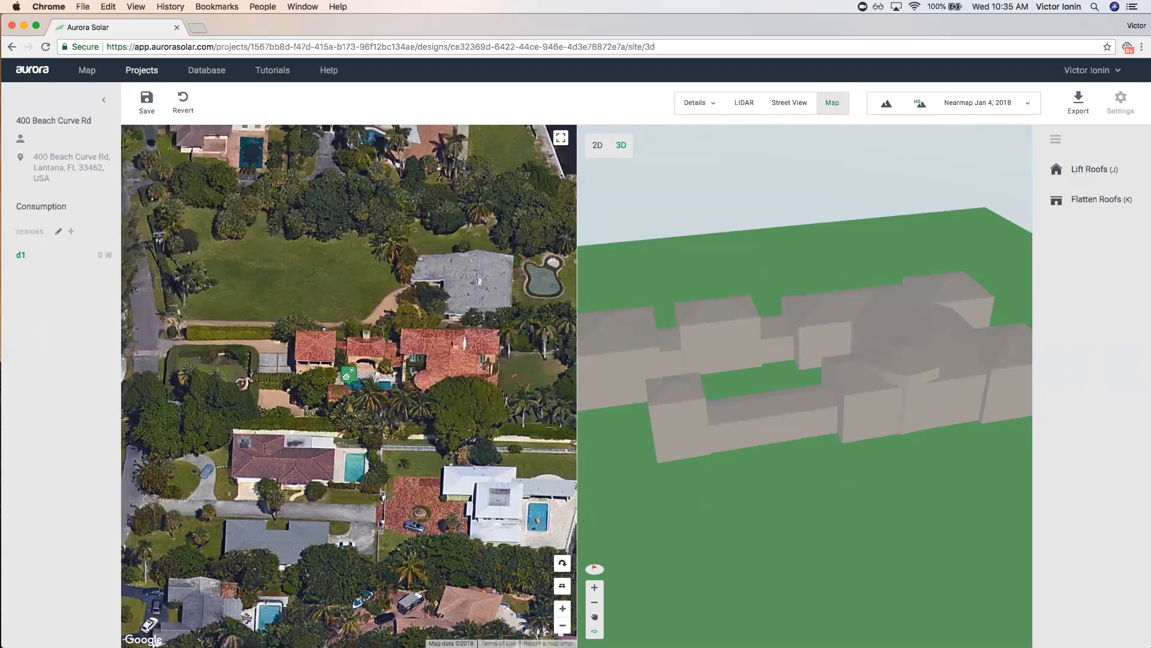
Open design d1's Site Model page and save the changes.
scroll(604, 390, "down", 10)
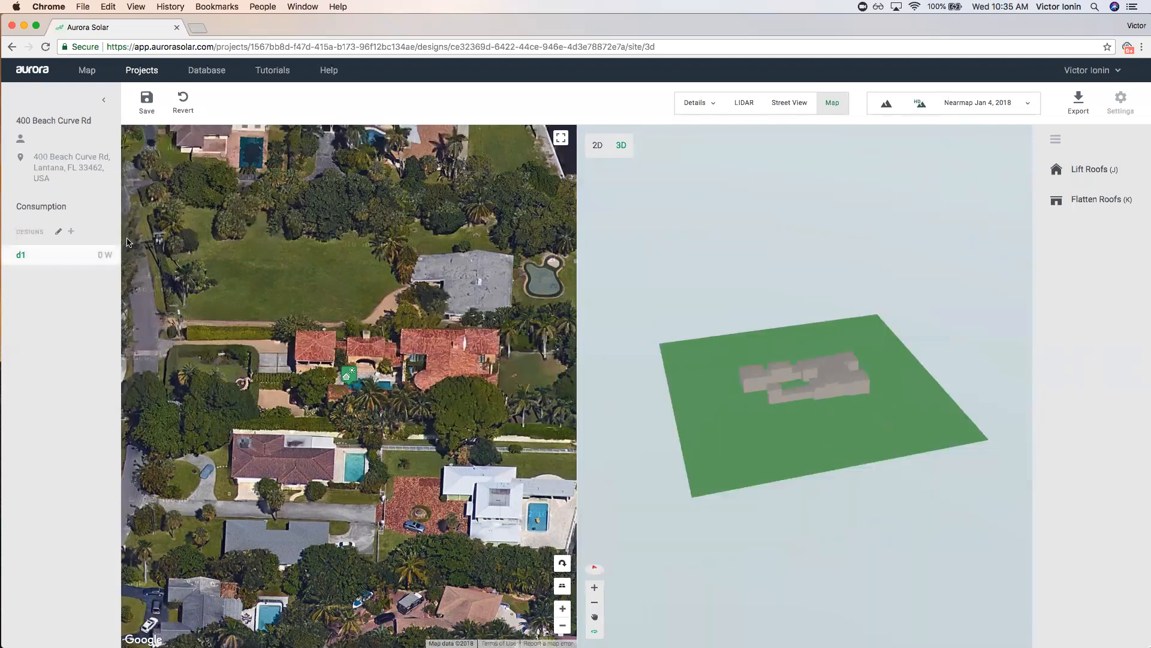
scroll(797, 461, "down", 5)
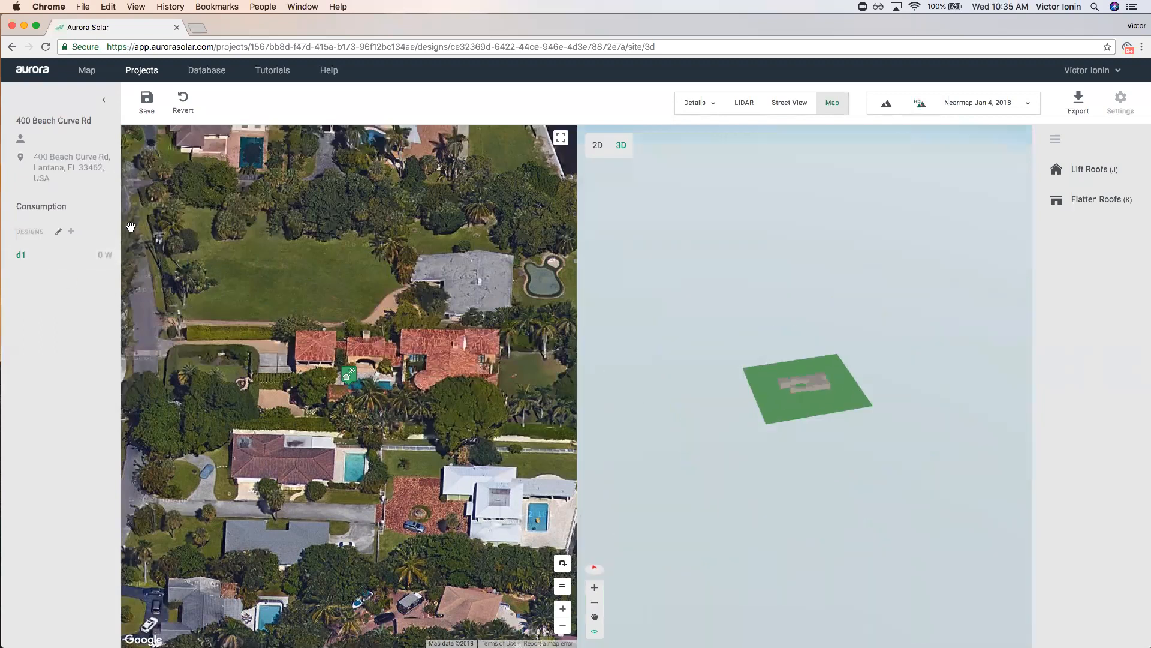
left_click(64, 264)
left_click(72, 289)
left_click(658, 369)
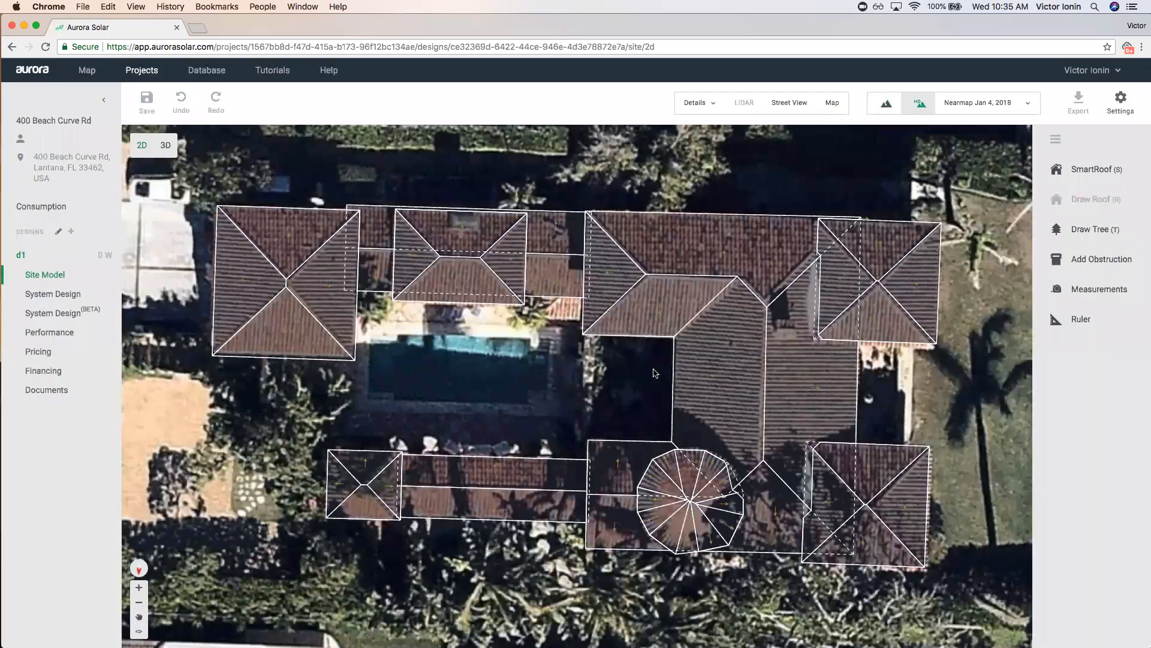
Switch the background imagery from Nearmap Jan 4, 2018 to Google, then go to System Design.
scroll(858, 284, "down", 2)
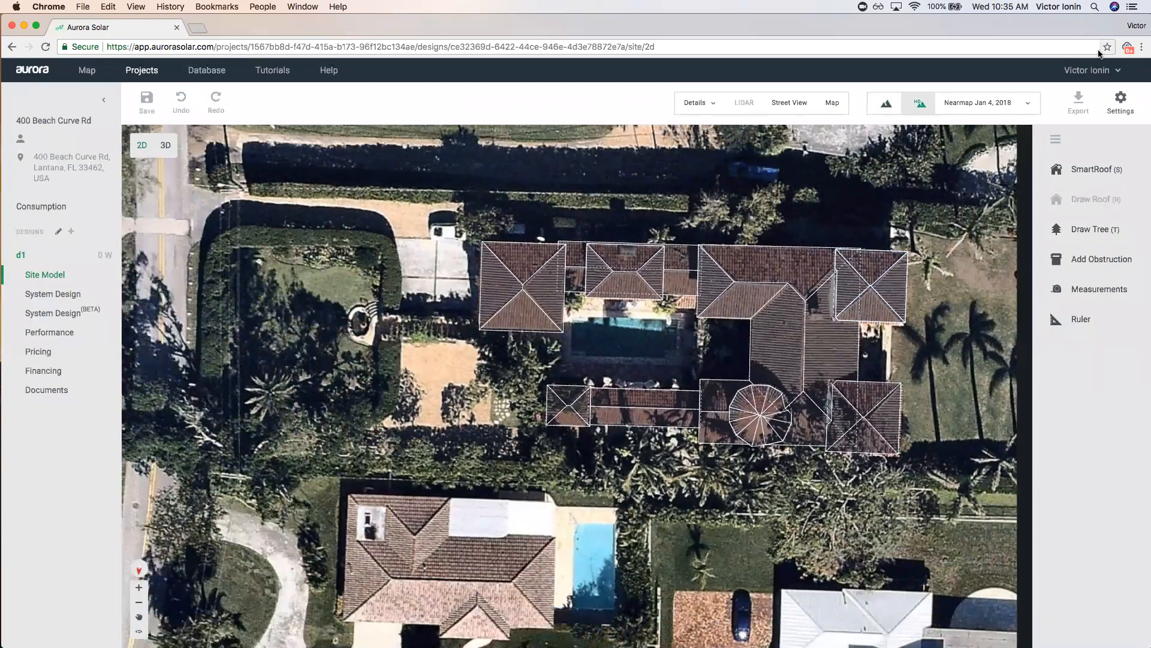
left_click(955, 102)
left_click(971, 139)
scroll(887, 292, "down", 5)
left_click_drag(650, 200, 510, 298)
scroll(509, 297, "down", 3)
left_click(972, 109)
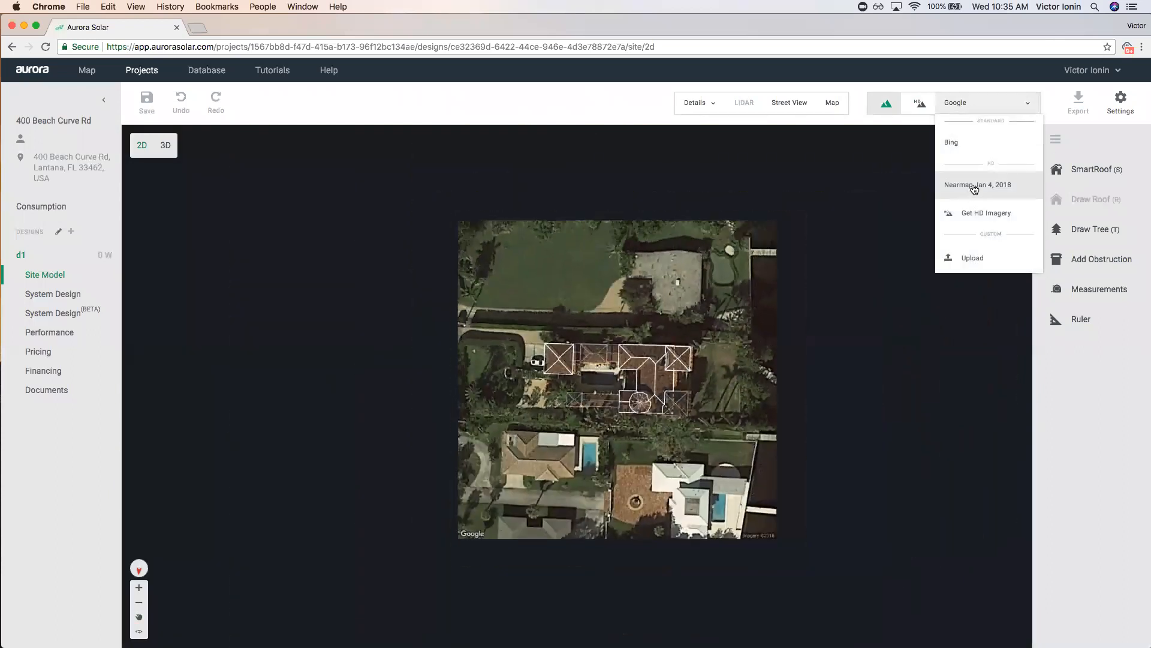
left_click(980, 221)
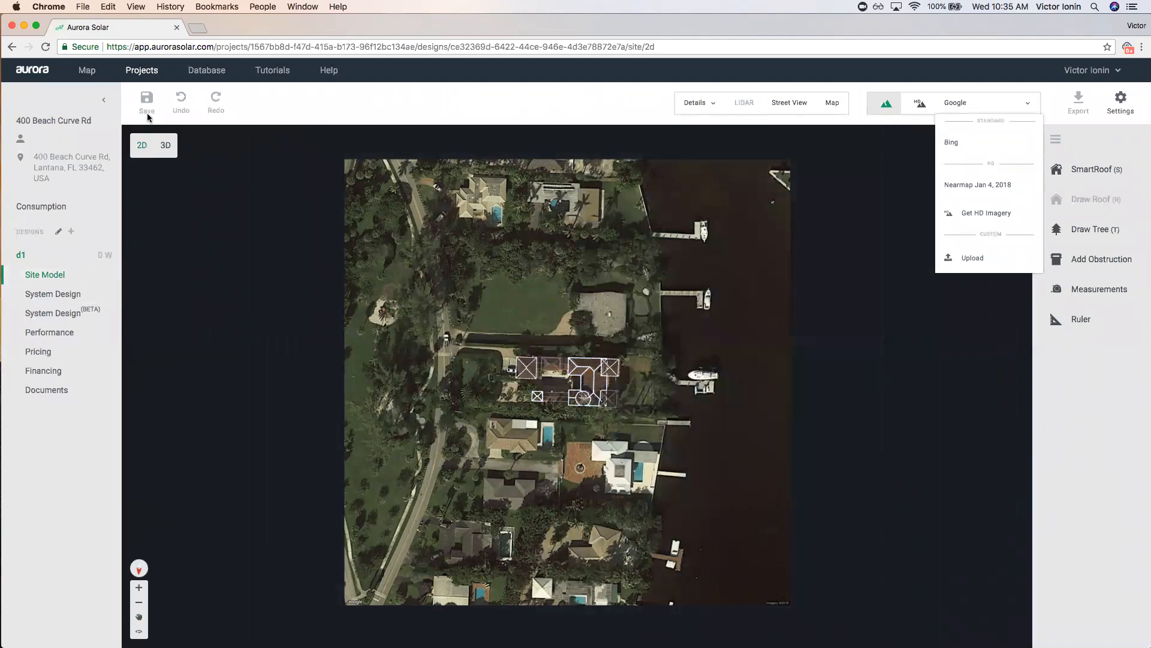
left_click(97, 299)
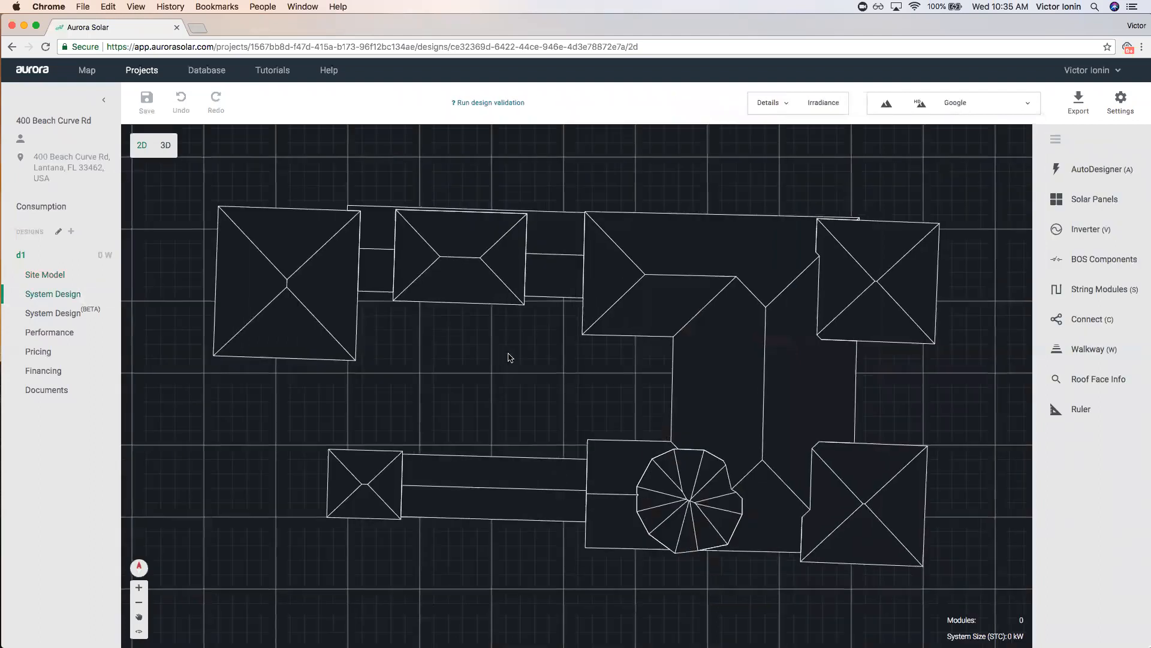
Return to d1's Site Model page and pan the Google map.
scroll(521, 360, "down", 1)
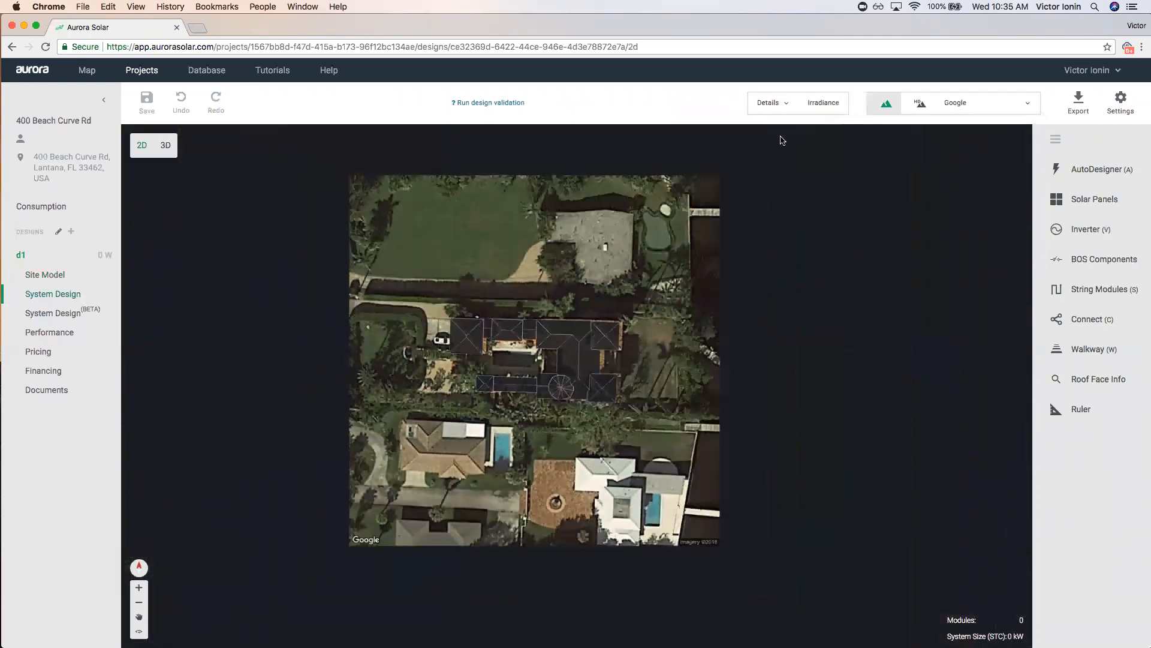
scroll(894, 414, "down", 2)
scroll(893, 418, "up", 2)
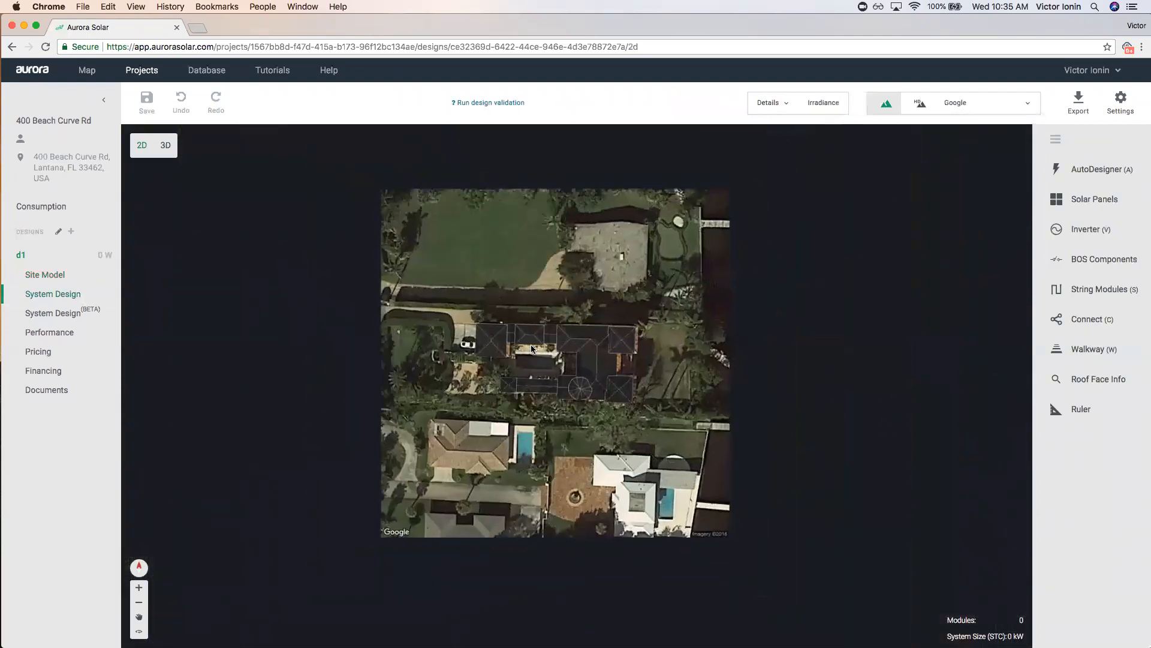
left_click(78, 280)
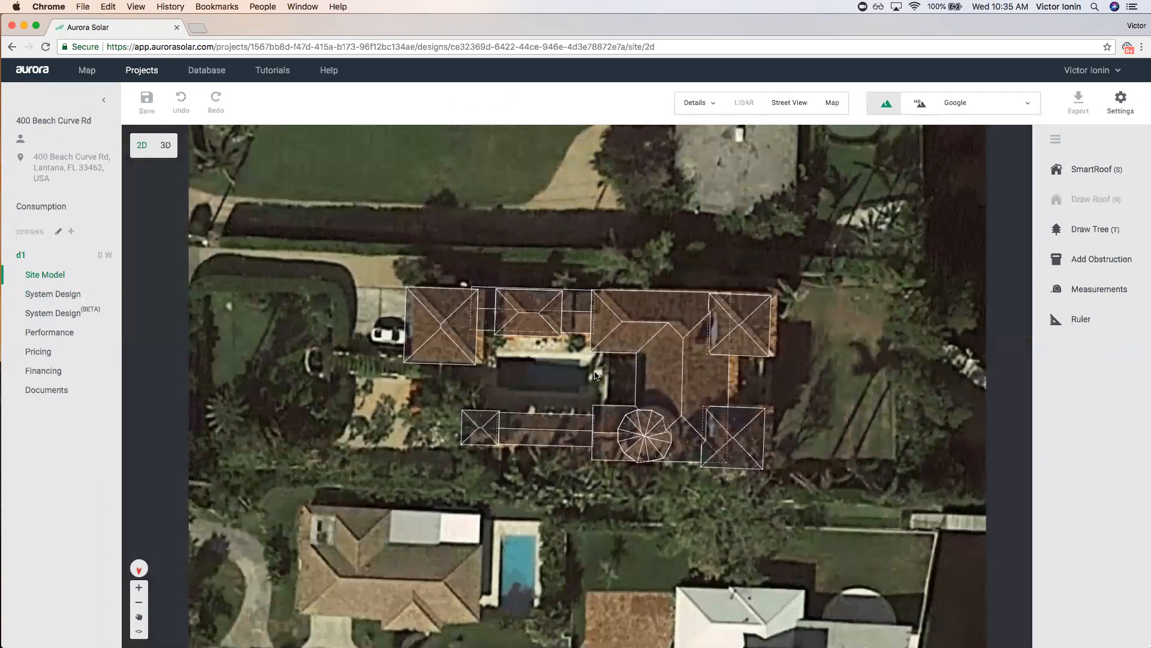
scroll(280, 336, "down", 3)
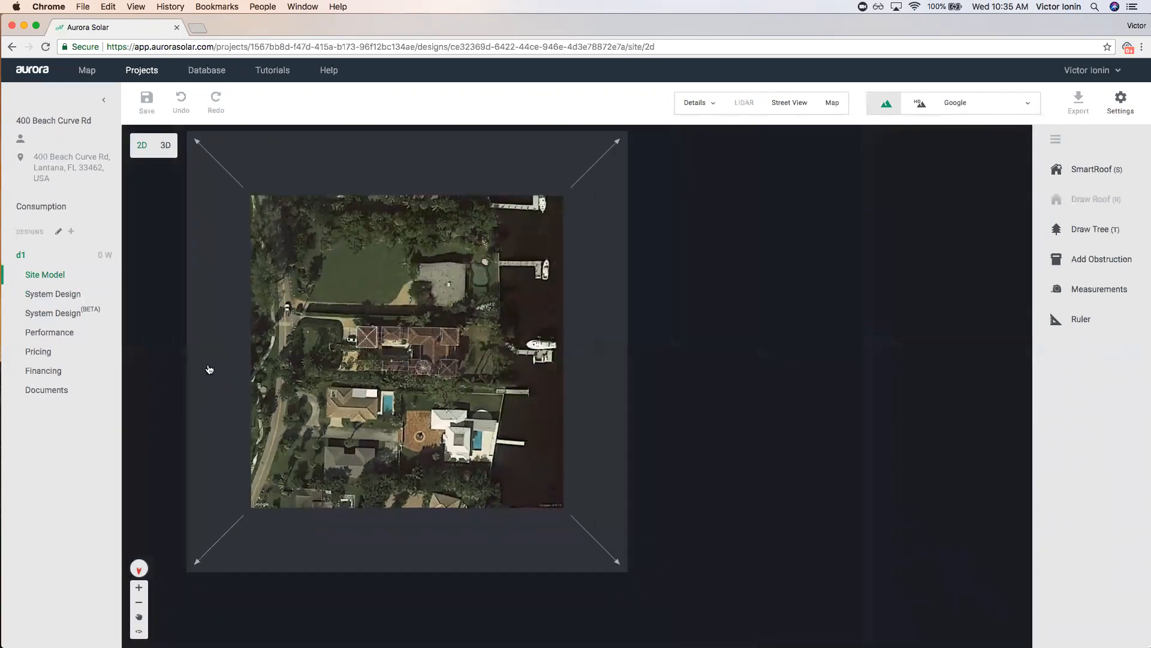
left_click_drag(744, 393, 869, 431)
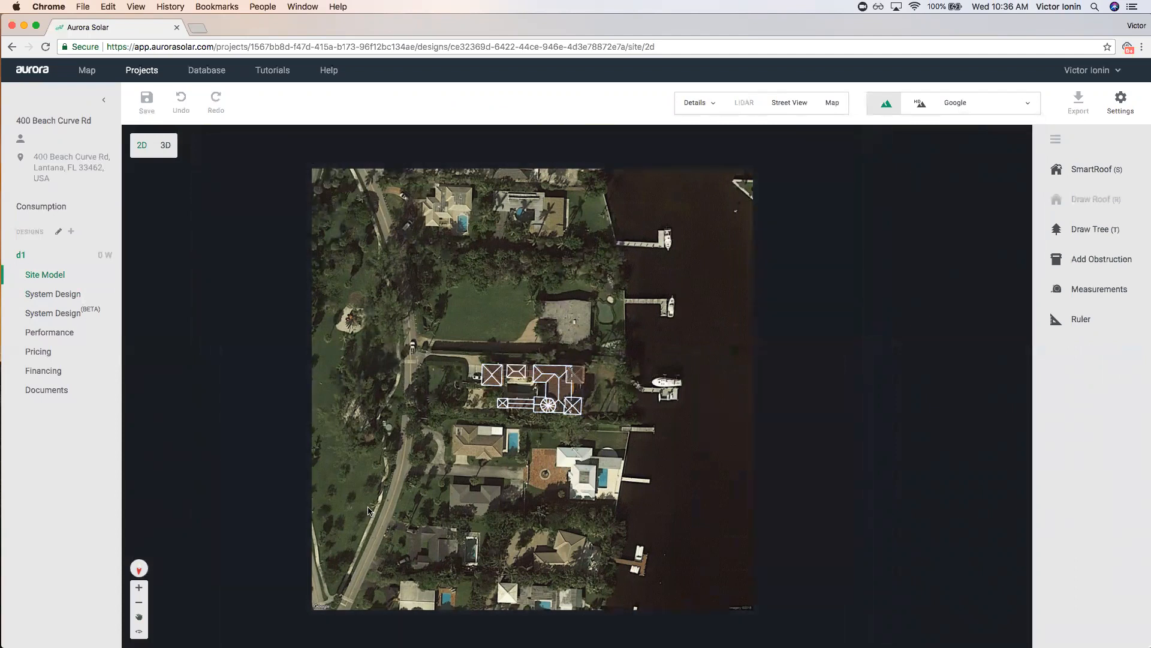
Place small trees at the map's top-left and bottom-right corners, then save the design.
key("t")
left_click(324, 184)
left_click_drag(328, 184, 322, 179)
key("t")
left_click(745, 597)
left_click(322, 176)
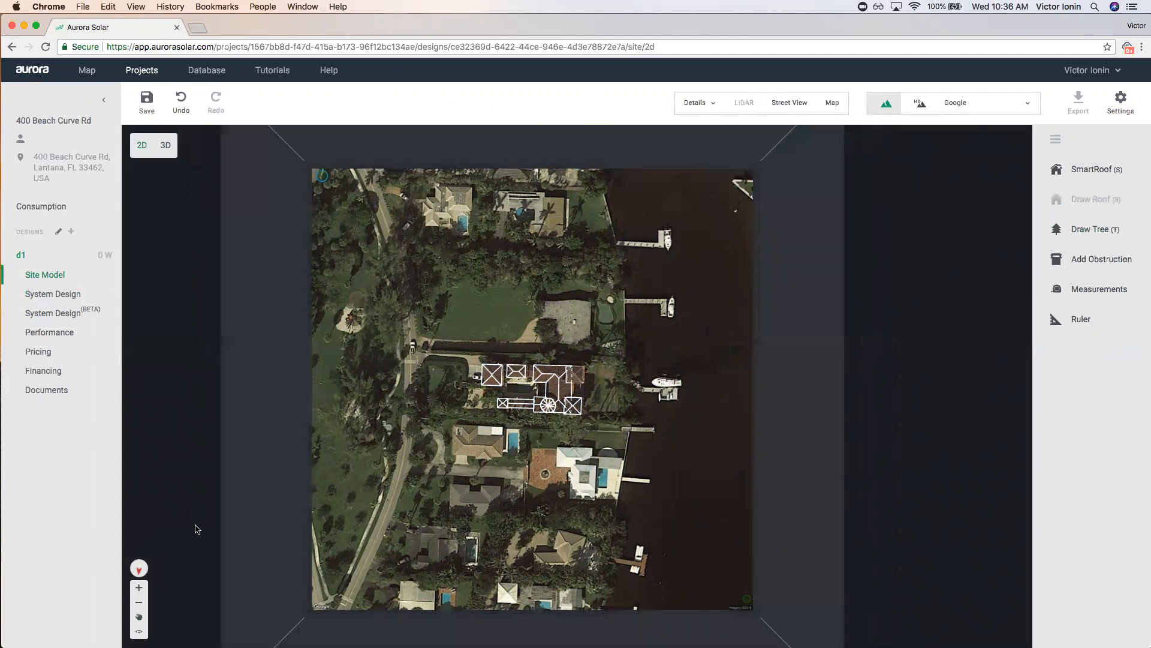
left_click(147, 101)
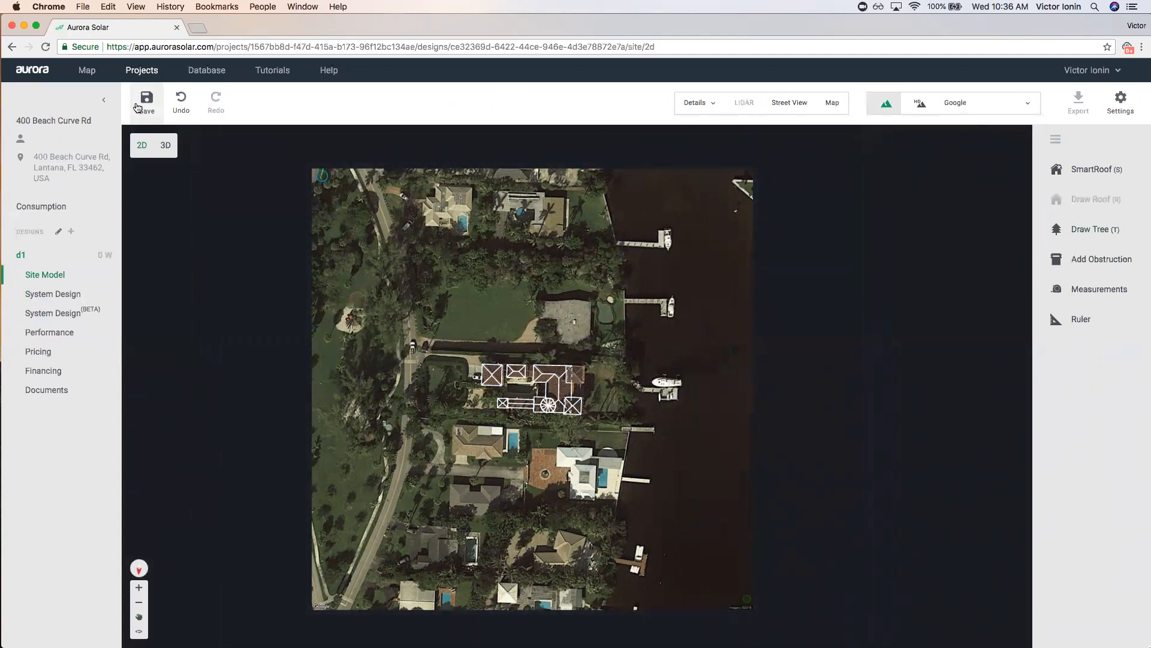
Open d1's System Design page and zoom to frame the house's roof outlines.
left_click(77, 293)
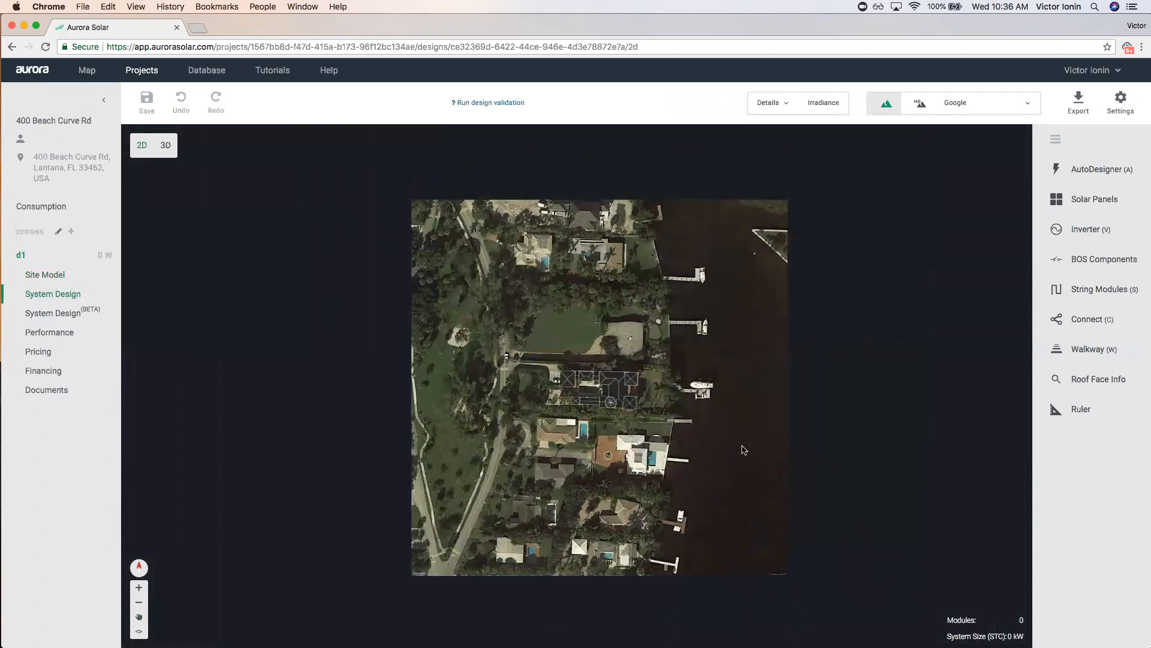
scroll(813, 339, "up", 2)
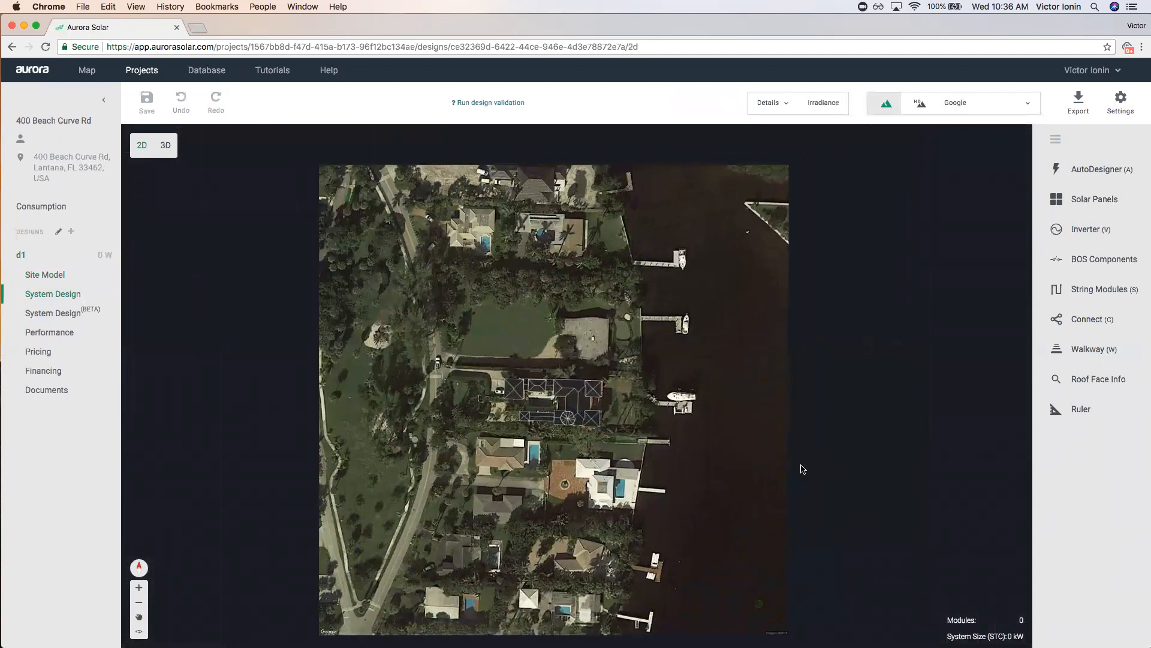
scroll(803, 469, "down", 2)
scroll(862, 470, "up", 1)
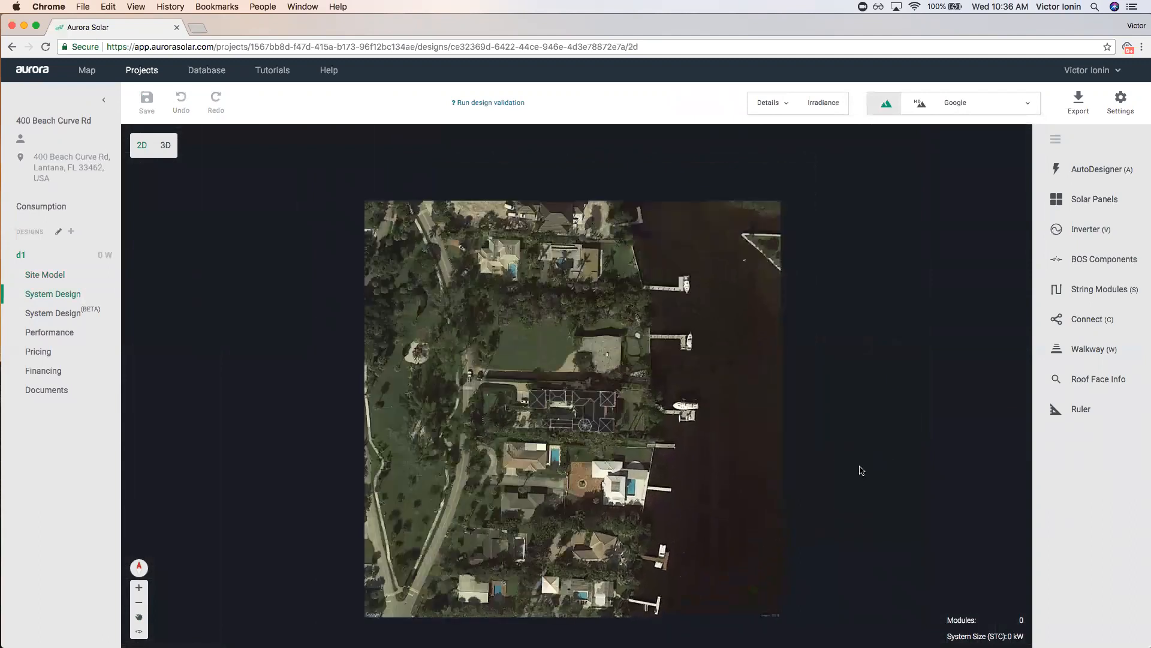
scroll(861, 470, "up", 2)
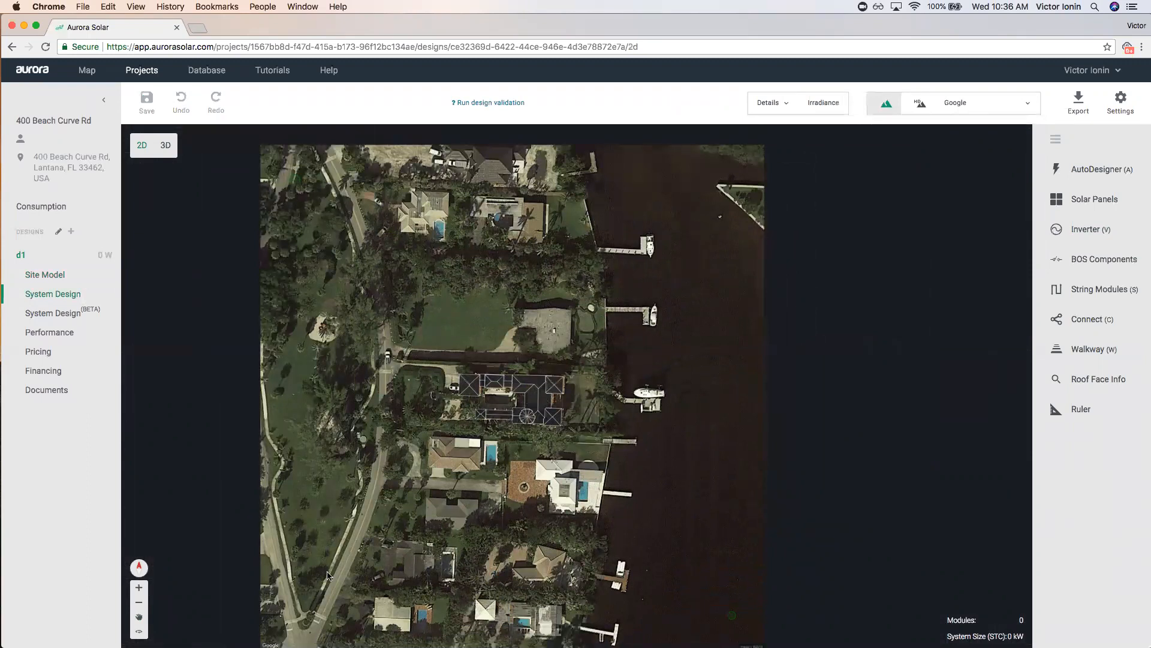
scroll(526, 444, "up", 5)
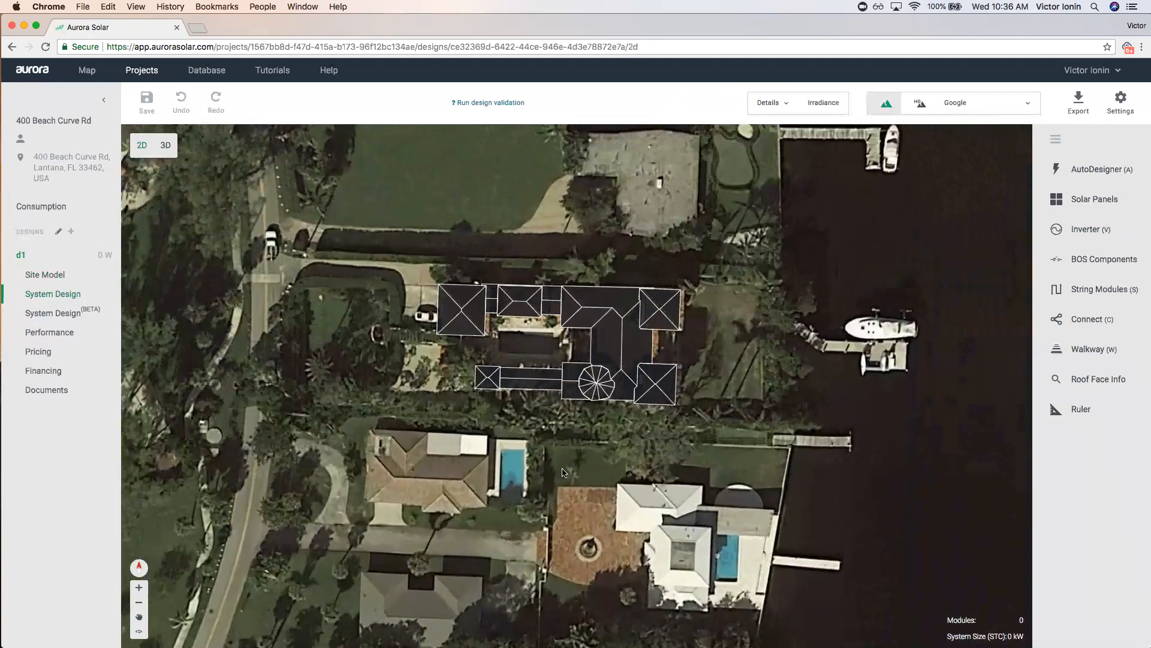